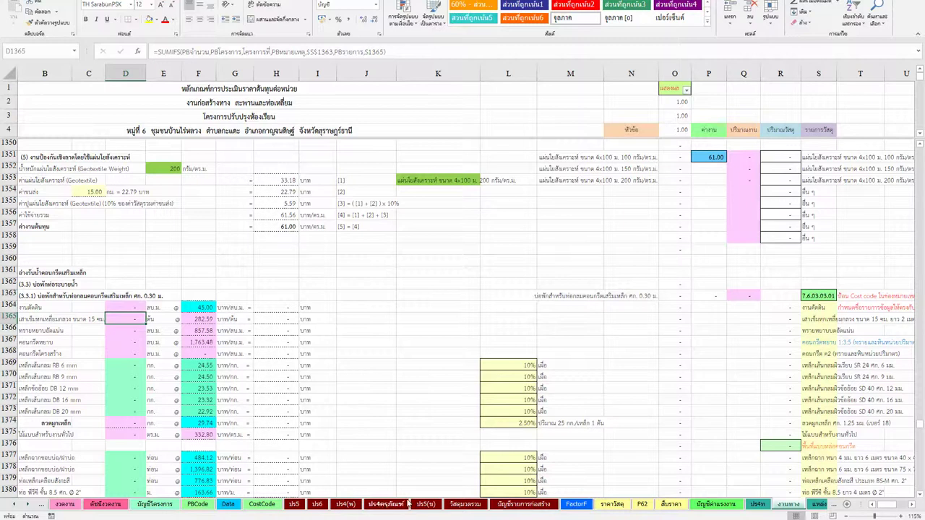
# Switch to the วัสดุมวลรวม sheet and select a starting cell.
pyautogui.click(465, 503)
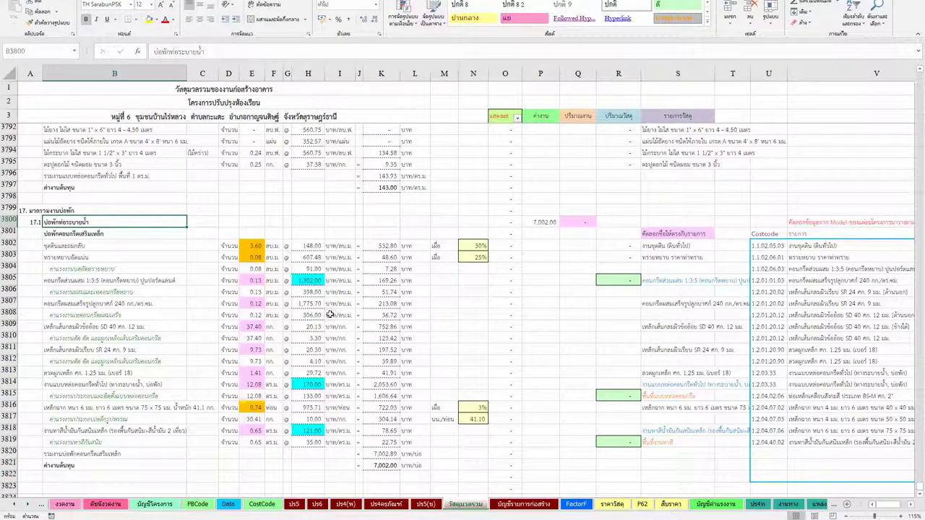
pyautogui.click(331, 258)
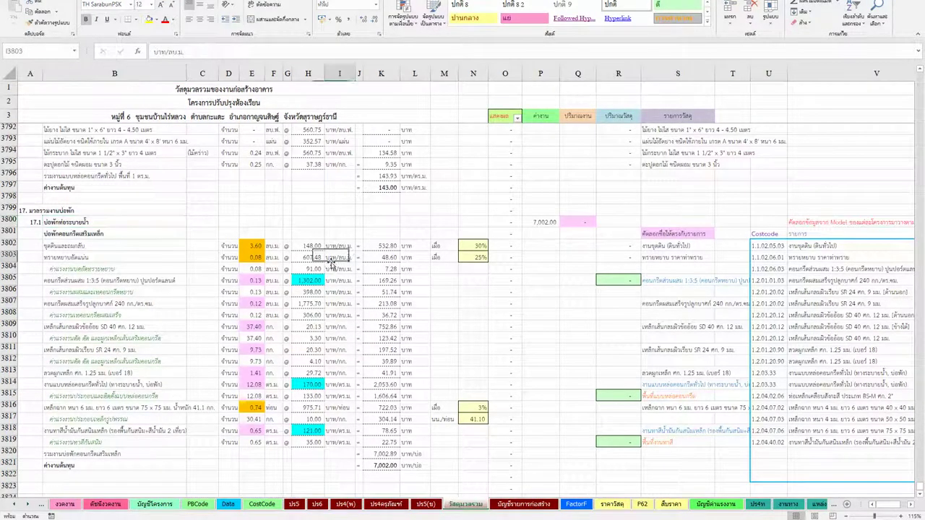
pyautogui.click(281, 208)
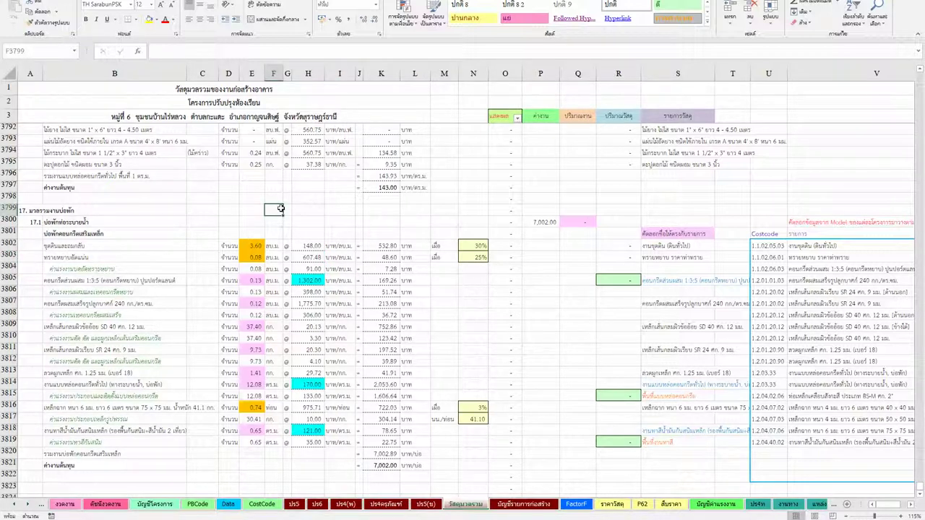
# Find the section 14 door works block and select the first door item's description in S3182.
pyautogui.hotkey('ctrl', 'f')
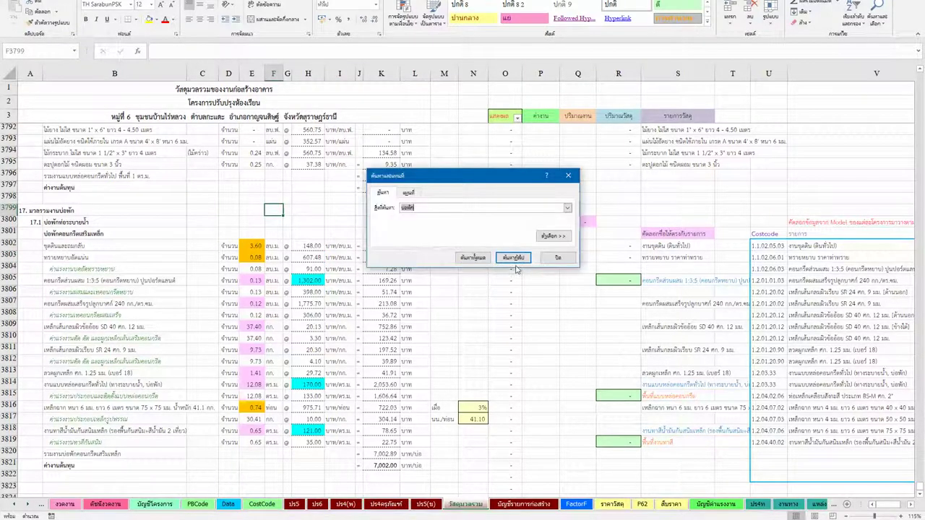
pyautogui.write('ประตู')
pyautogui.click(515, 261)
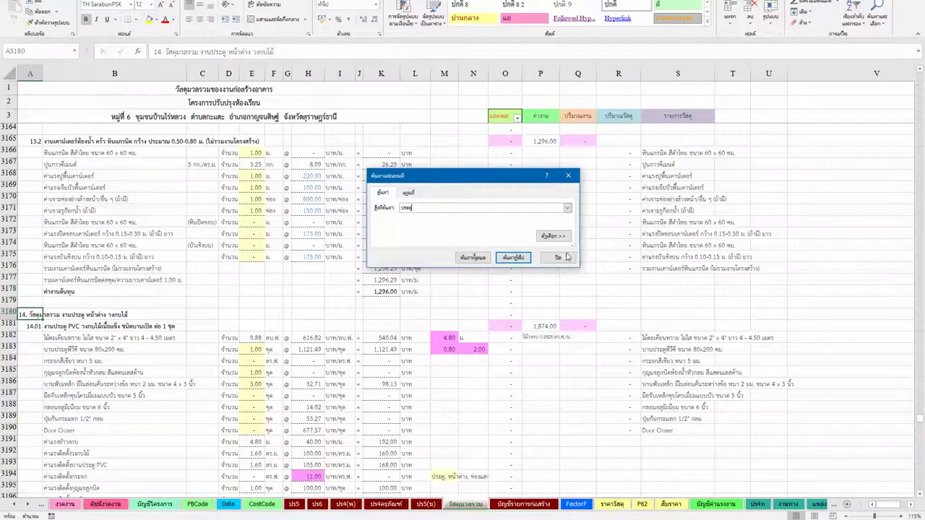
pyautogui.click(558, 257)
pyautogui.scroll(-1, 561, 258)
pyautogui.scroll(-2, 561, 258)
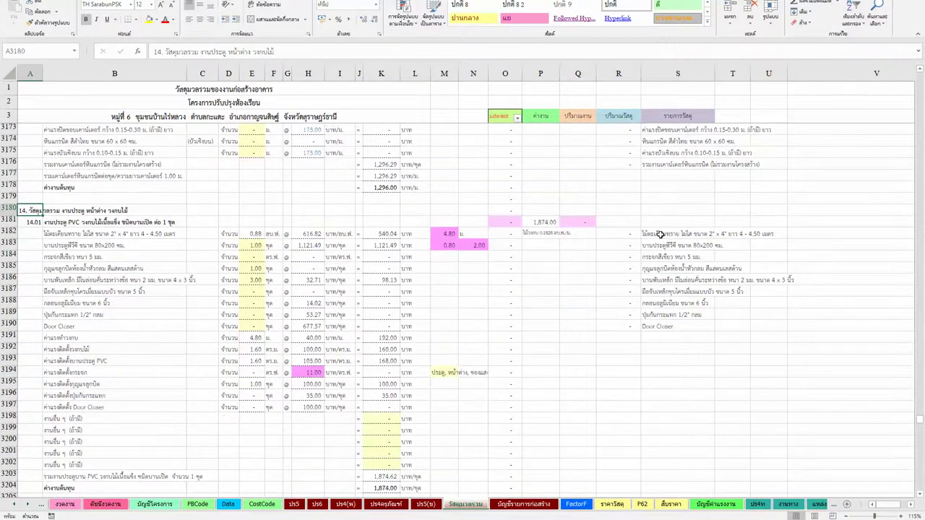
pyautogui.click(660, 234)
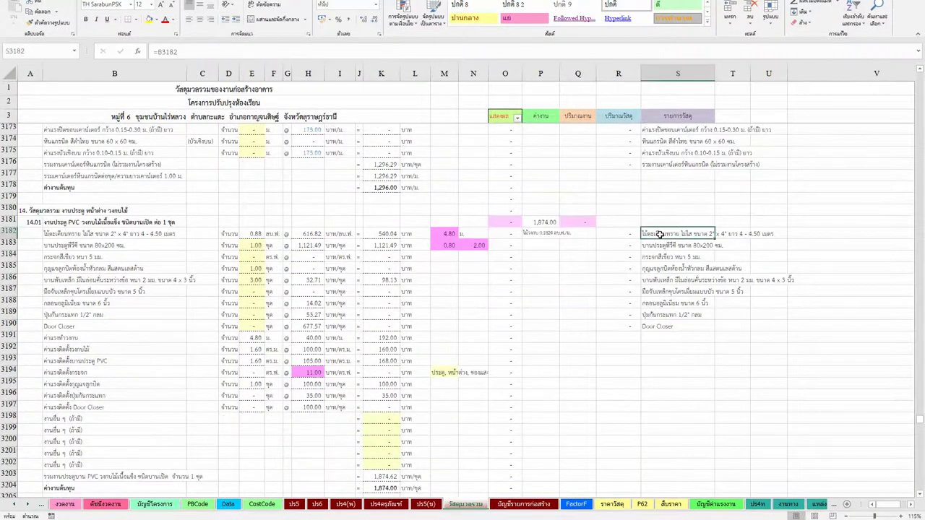
# Copy cost code 7.6.03.03.01 from S1363 on the งานทาง sheet into S3181 on วัสดุมวลรวม.
pyautogui.click(789, 504)
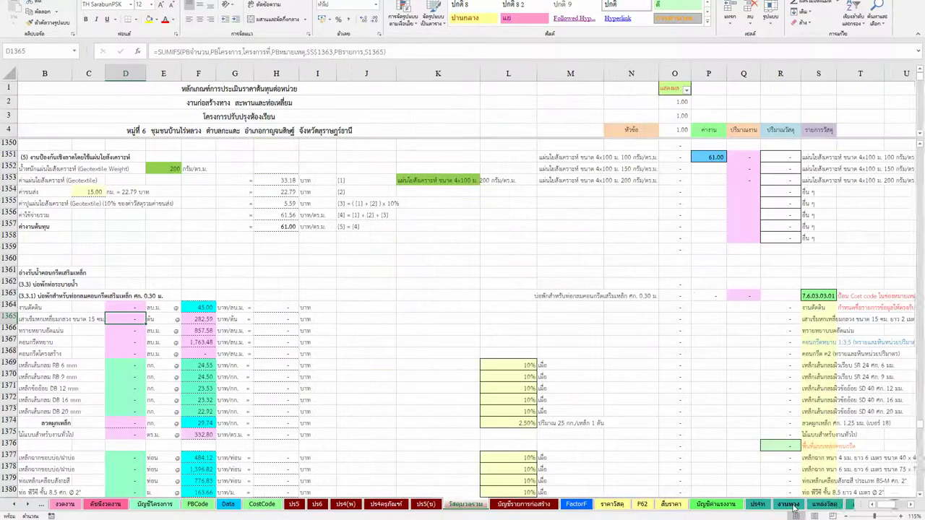
pyautogui.click(811, 293)
pyautogui.hotkey('ctrl', 'c')
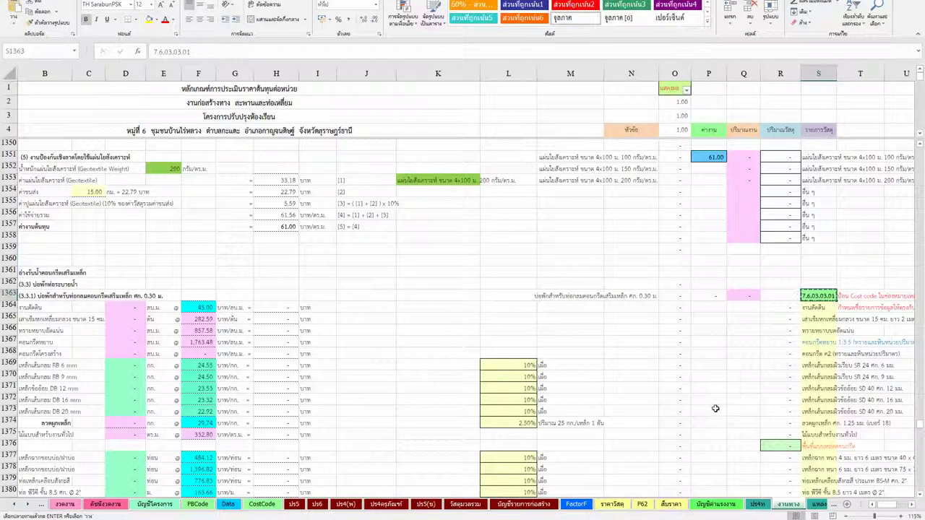
pyautogui.click(260, 504)
pyautogui.click(466, 505)
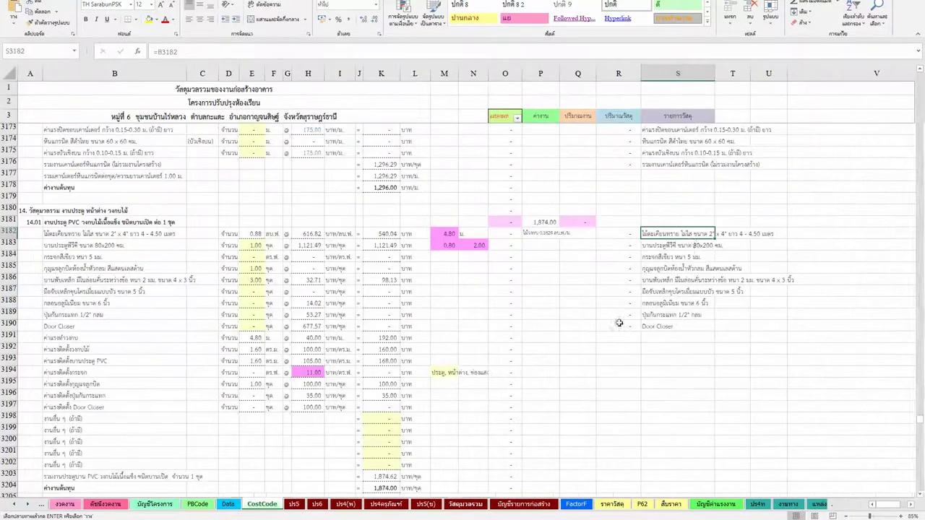
pyautogui.click(650, 223)
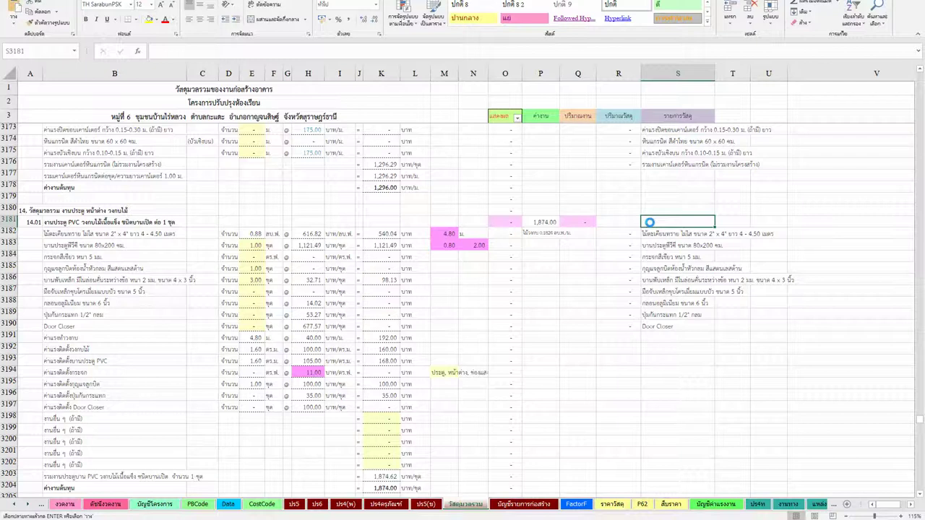
pyautogui.press('Return')
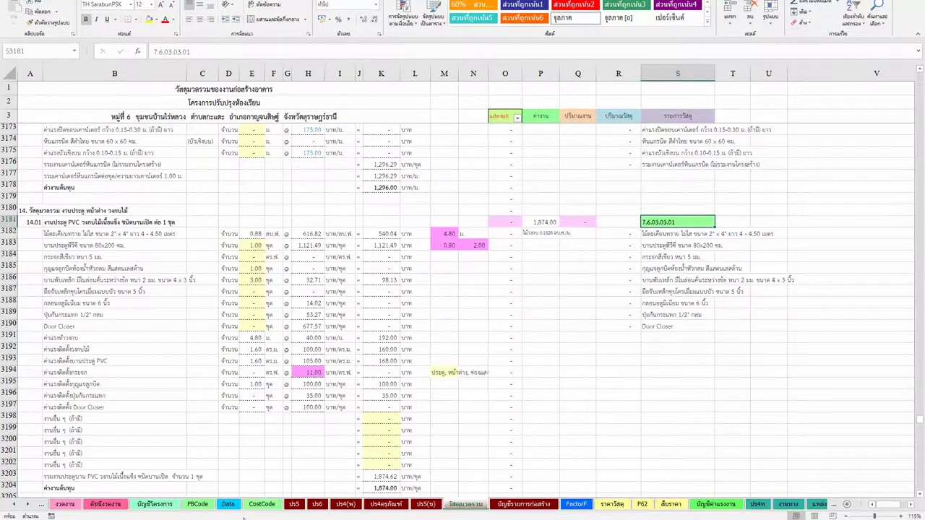
# Apply a filter on column T of the CostCode sheet.
pyautogui.click(262, 505)
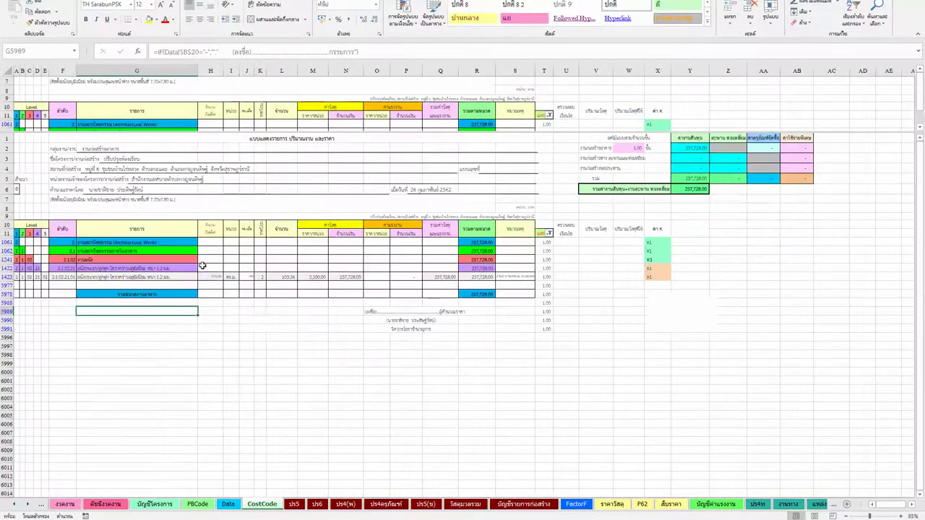
pyautogui.click(550, 233)
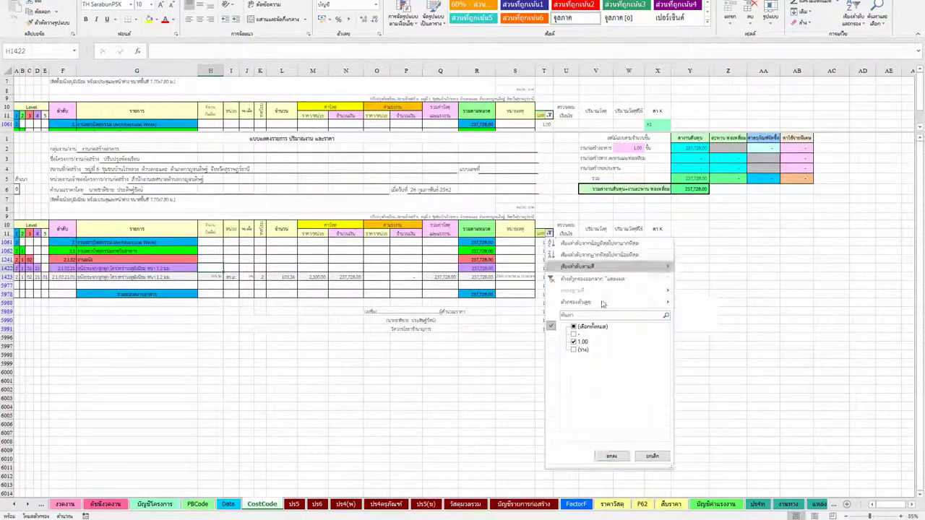
pyautogui.click(611, 456)
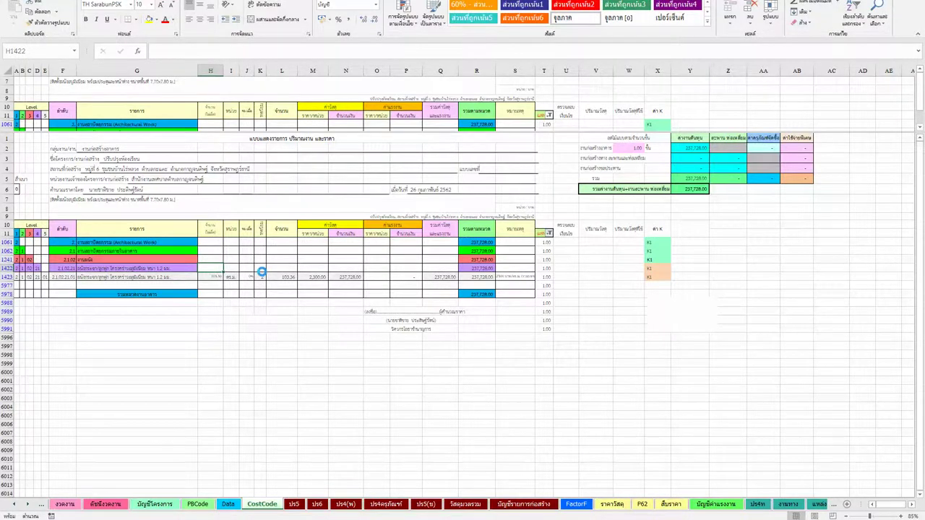
# Find the งานประตู door works entries and copy the PVC door code 2.1.04.01.01 from F1546.
pyautogui.hotkey('ctrl', 'f')
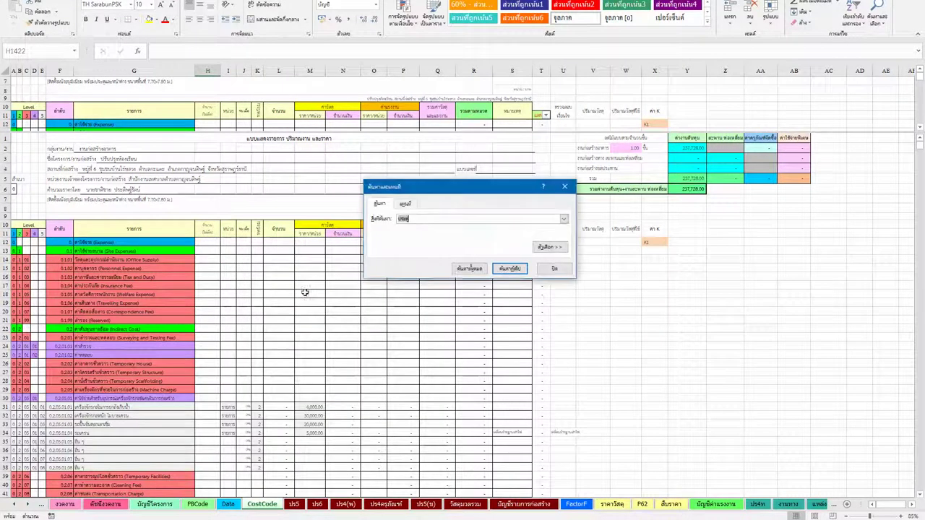
pyautogui.click(510, 269)
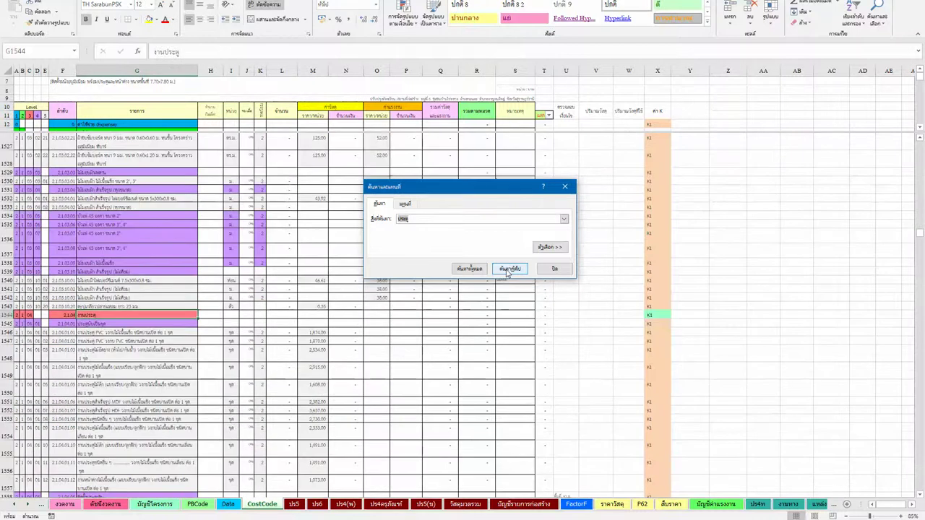
pyautogui.click(549, 272)
pyautogui.keyDown('ctrl'); pyautogui.scroll(3, 82, 302); pyautogui.keyUp('ctrl')
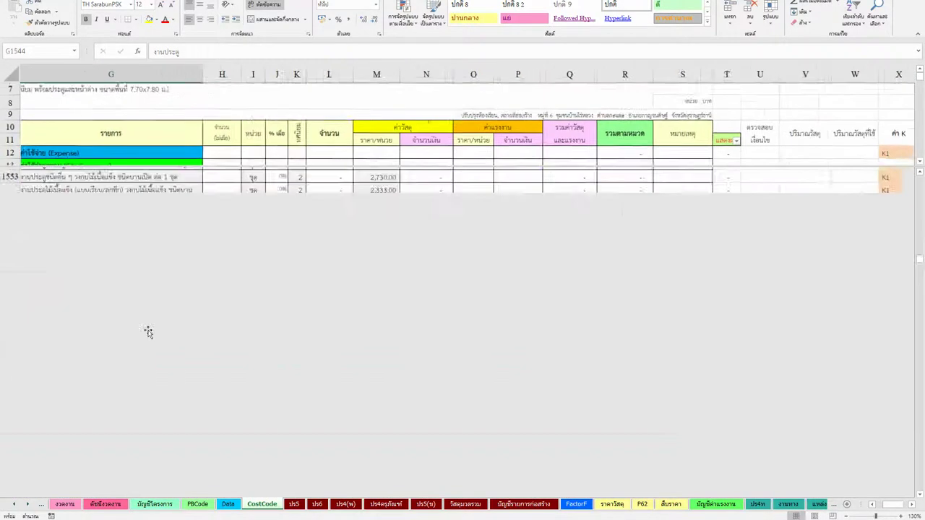
pyautogui.press('Home')
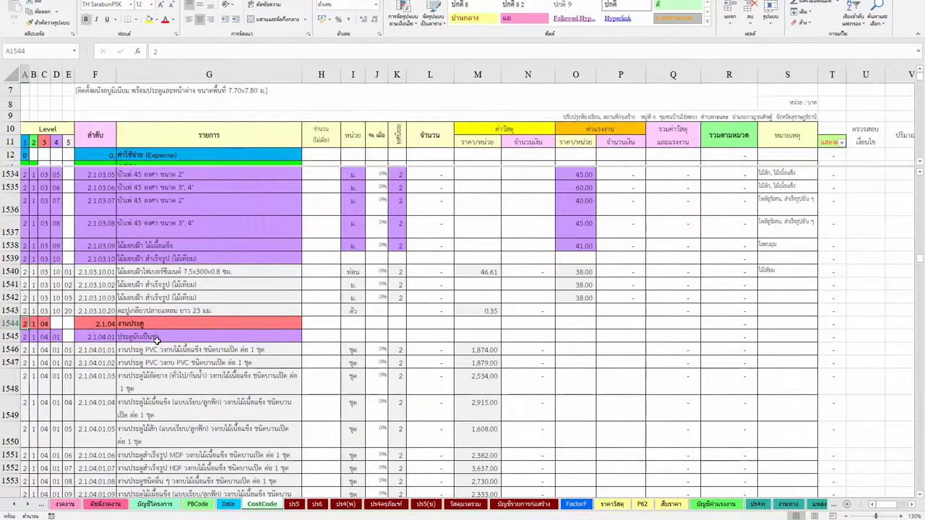
pyautogui.scroll(-3, 153, 337)
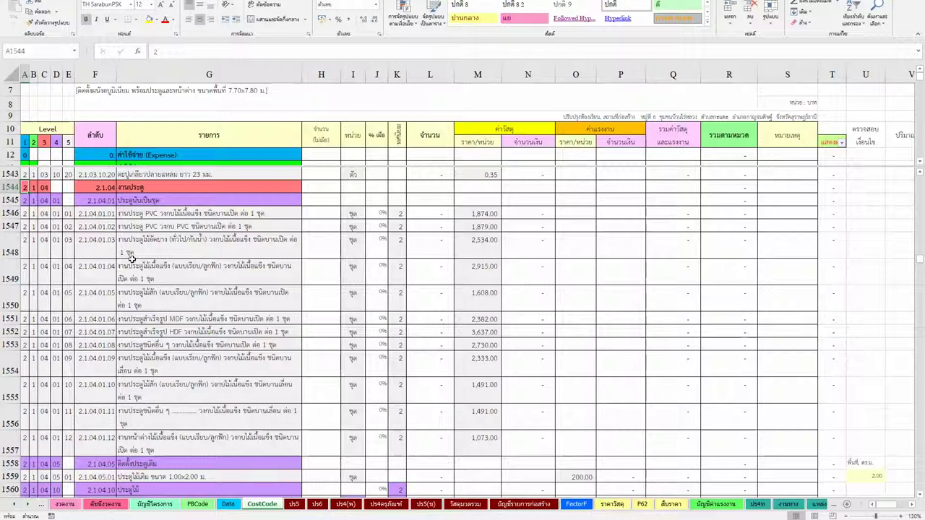
pyautogui.click(85, 216)
pyautogui.hotkey('ctrl', 'c')
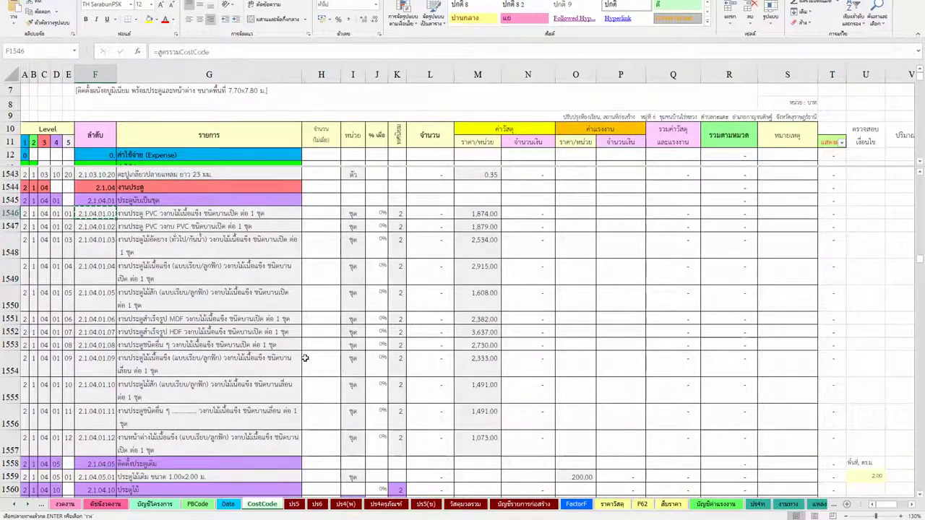
pyautogui.scroll(2, 280, 376)
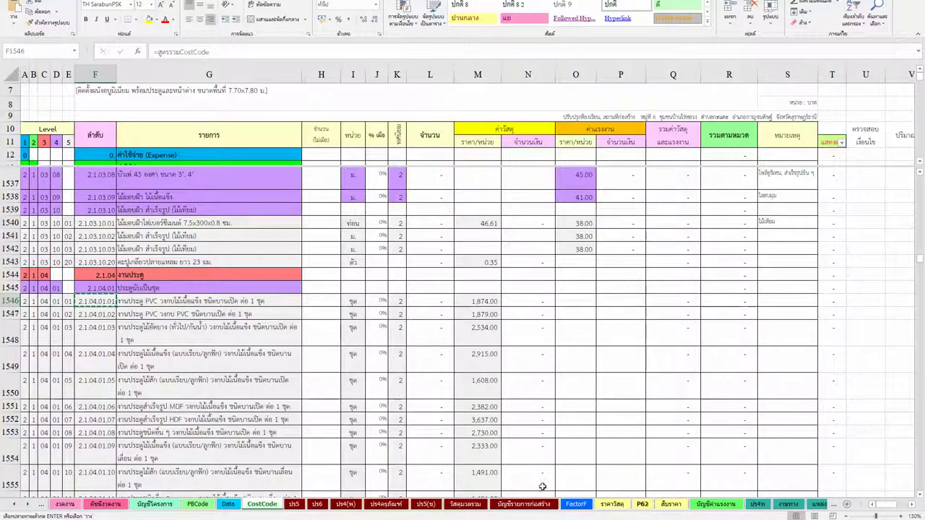
# Paste the value 2.1.04.01.01 into S3181 on the วัสดุมวลรวม sheet.
pyautogui.click(454, 508)
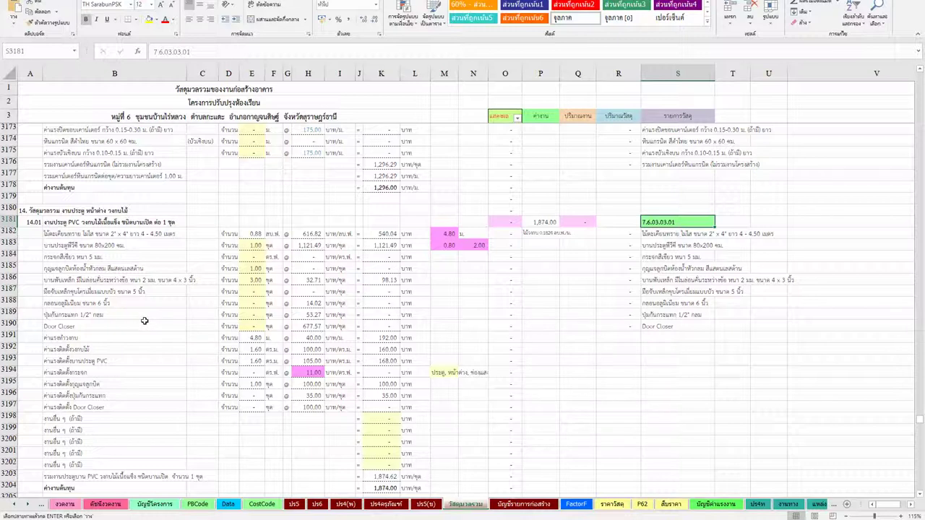
pyautogui.rightClick(658, 223)
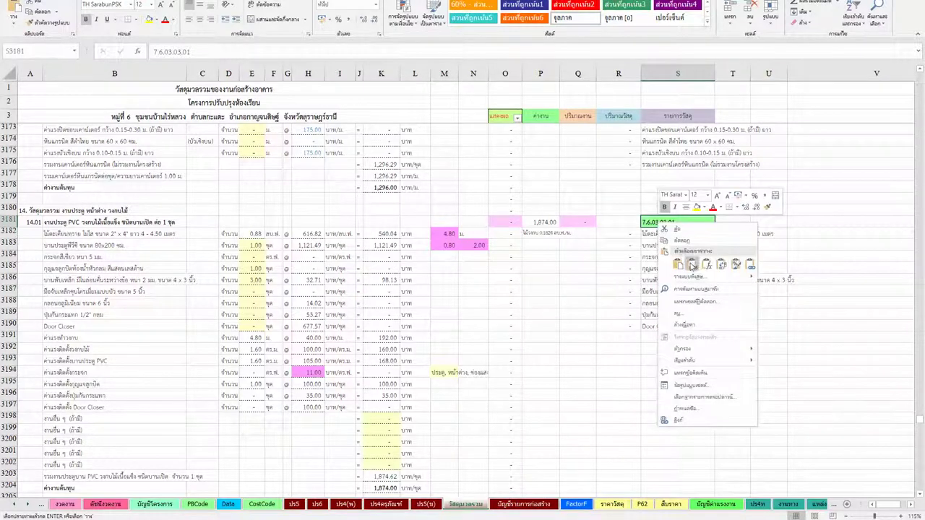
pyautogui.click(689, 265)
pyautogui.click(582, 303)
# Switch to the PDF price reference and page back to page 234.
pyautogui.scroll(-4, 489, 427)
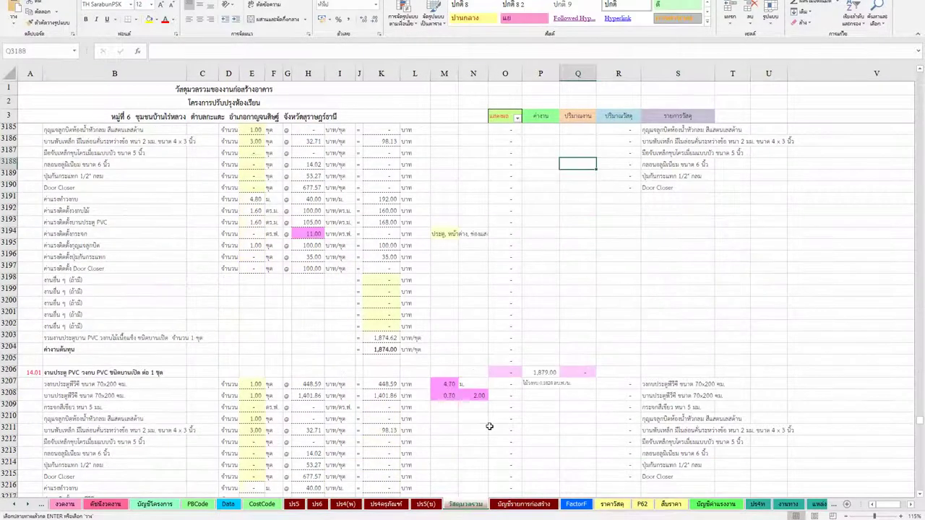
pyautogui.scroll(-2, 489, 427)
pyautogui.scroll(-4, 489, 427)
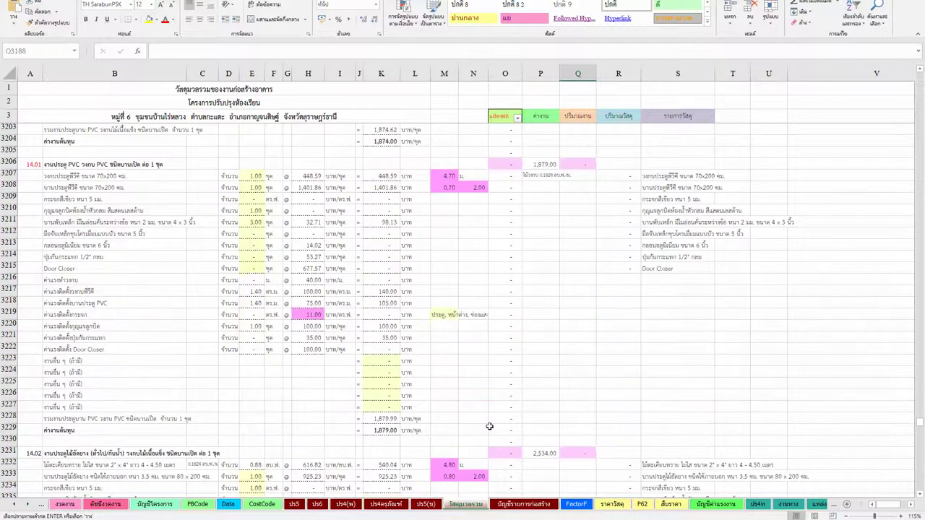
pyautogui.scroll(-1, 490, 426)
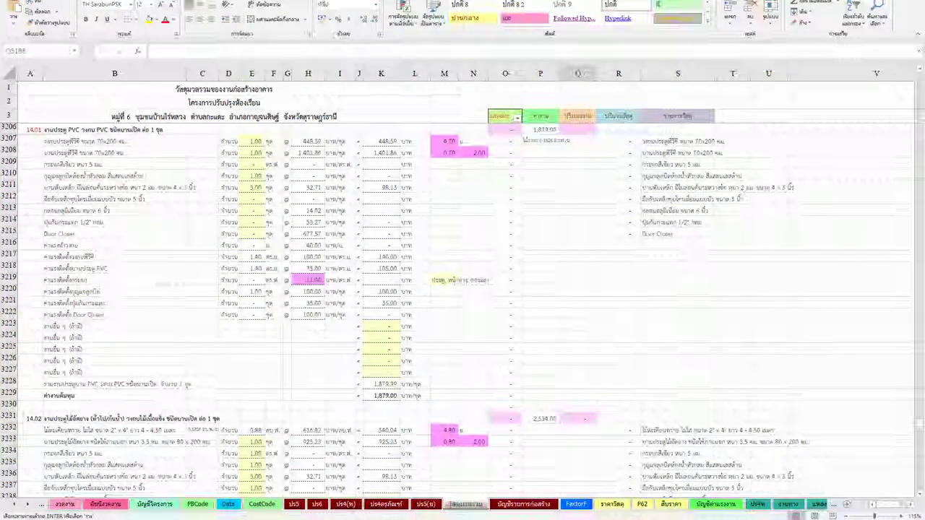
pyautogui.hotkey('alt', 'Tab')
pyautogui.press('Left')
# Page back to the section 14.1 PVC door-set list on page 225, then return to Excel.
pyautogui.press('Left')
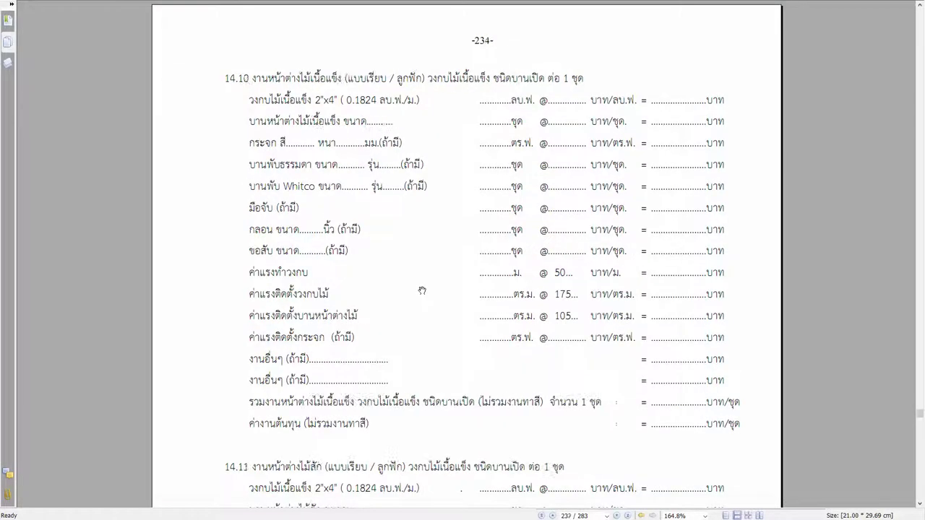
pyautogui.press('Left')
pyautogui.press('Left')
pyautogui.press('Left')
pyautogui.press('Left')
pyautogui.press('Left')
pyautogui.press('Left')
pyautogui.press('Left')
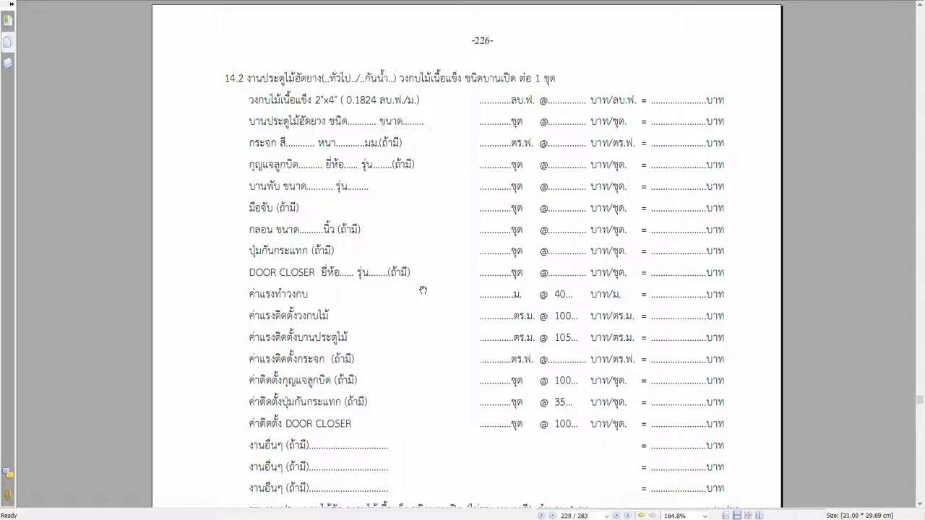
pyautogui.press('Left')
pyautogui.press('Left')
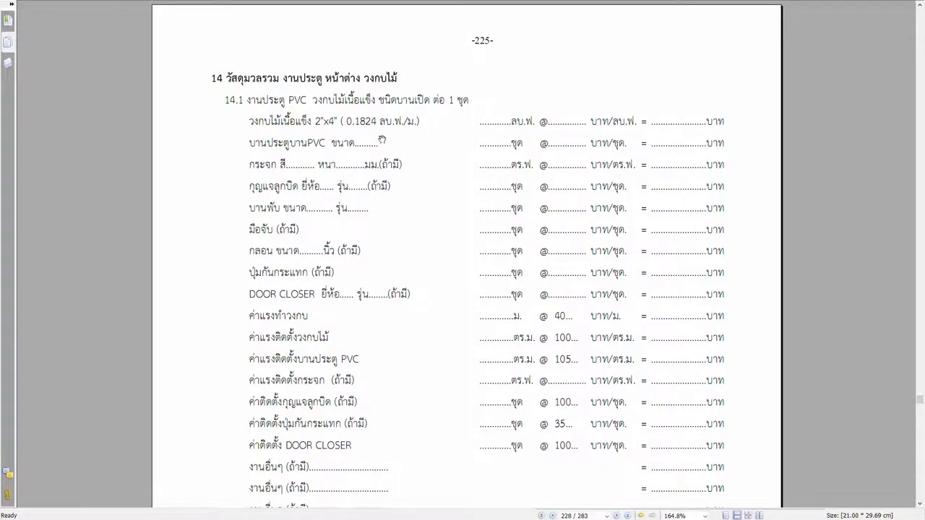
pyautogui.hotkey('alt', 'Tab')
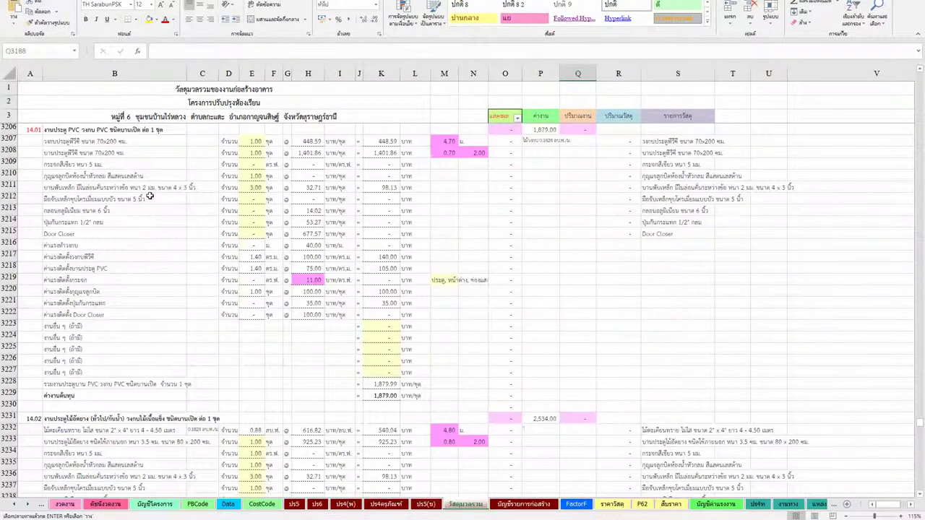
# Review S3182's description formula in the first 14.01 block, then go to the งานทาง sheet.
pyautogui.scroll(3, 154, 190)
pyautogui.scroll(4, 154, 195)
pyautogui.scroll(4, 154, 201)
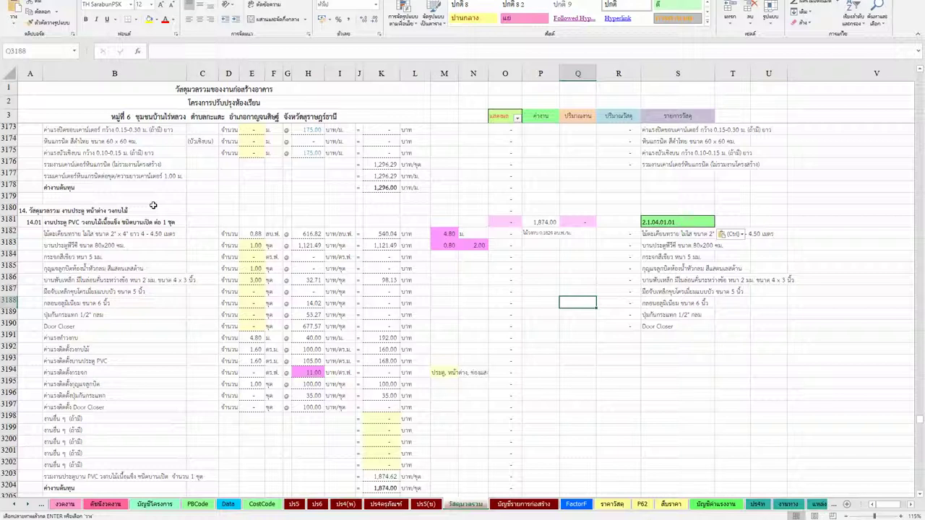
pyautogui.click(666, 233)
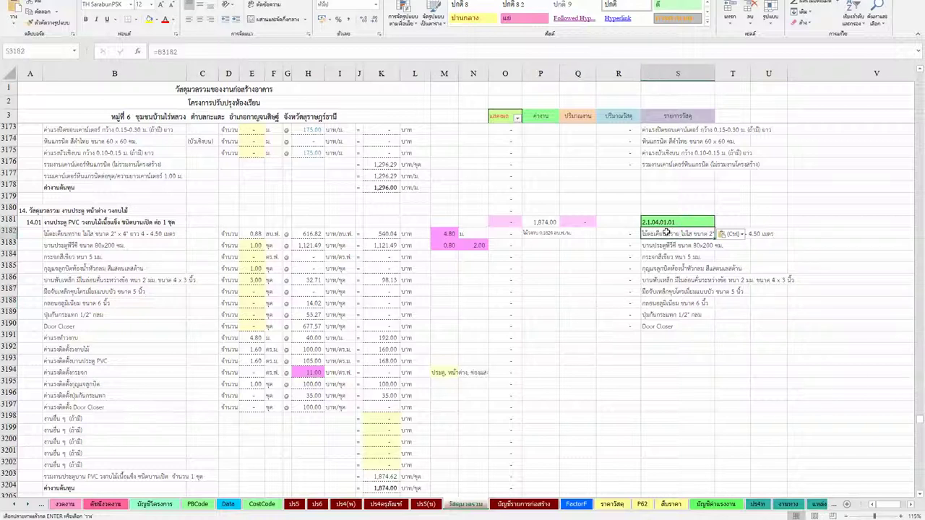
pyautogui.press('Escape')
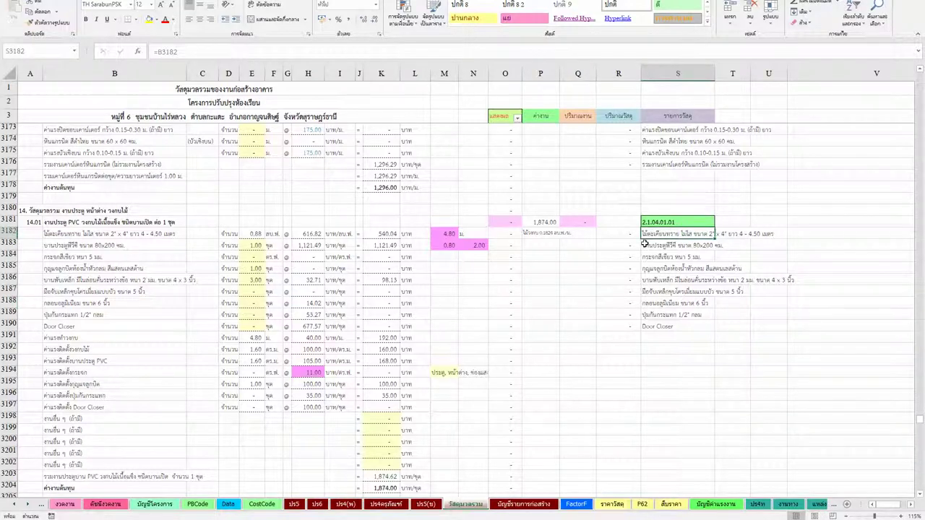
pyautogui.click(788, 504)
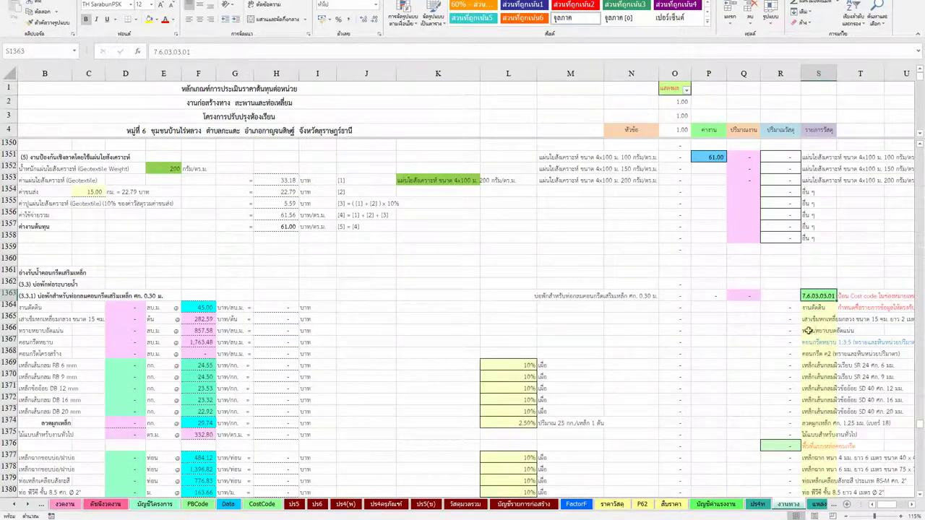
# Copy the SUMIFS formula text from D1364 and go back to the วัสดุมวลรวม sheet.
pyautogui.click(121, 305)
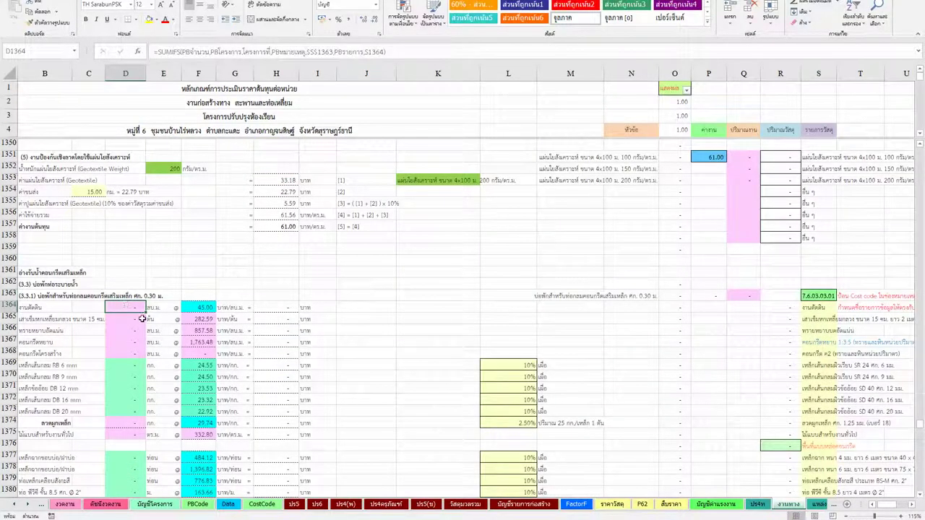
pyautogui.press('F2')
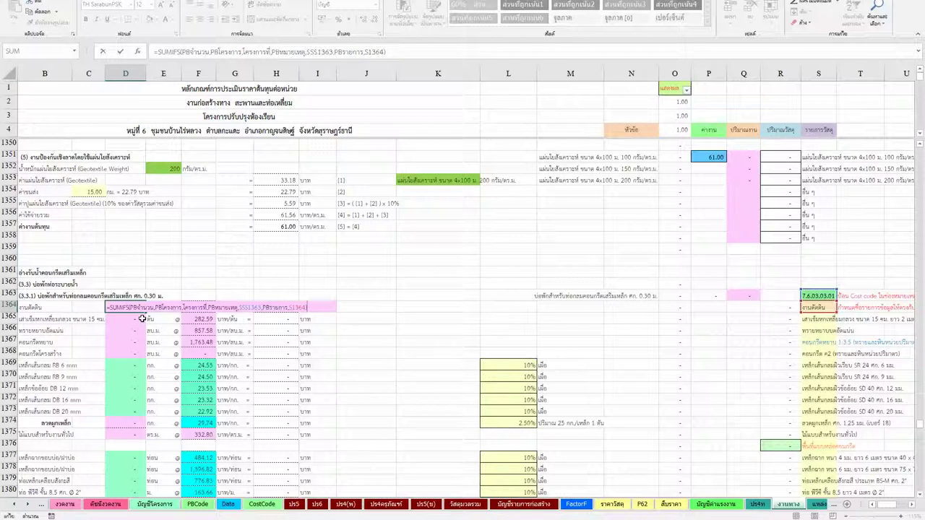
pyautogui.hotkey('shift', 'Home')
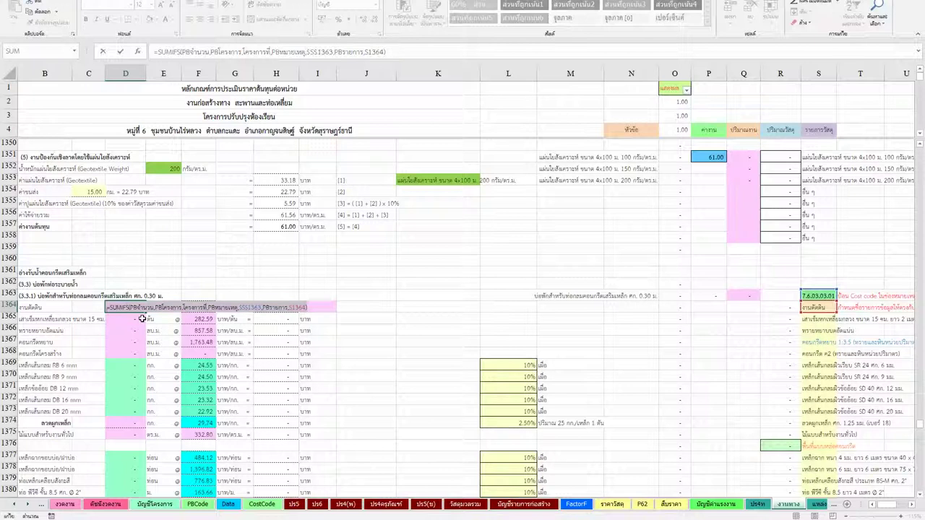
pyautogui.press('Tab')
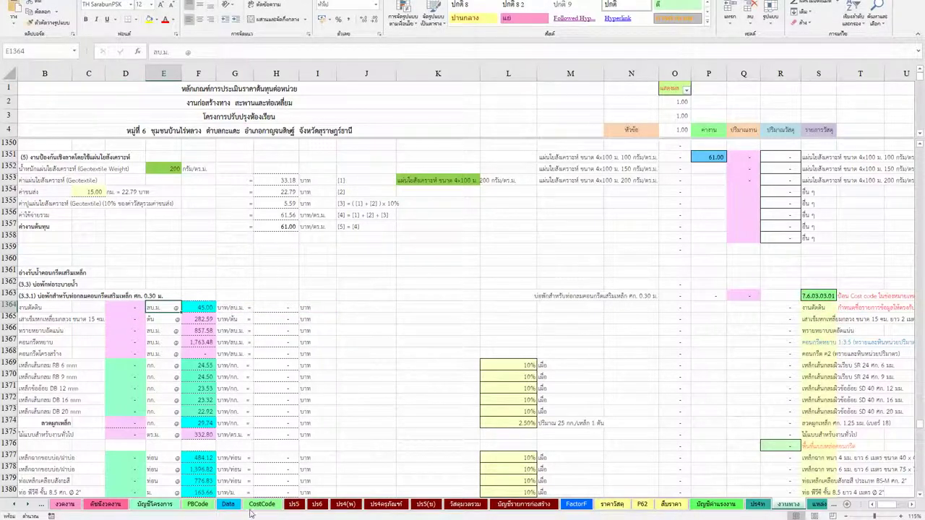
pyautogui.click(465, 504)
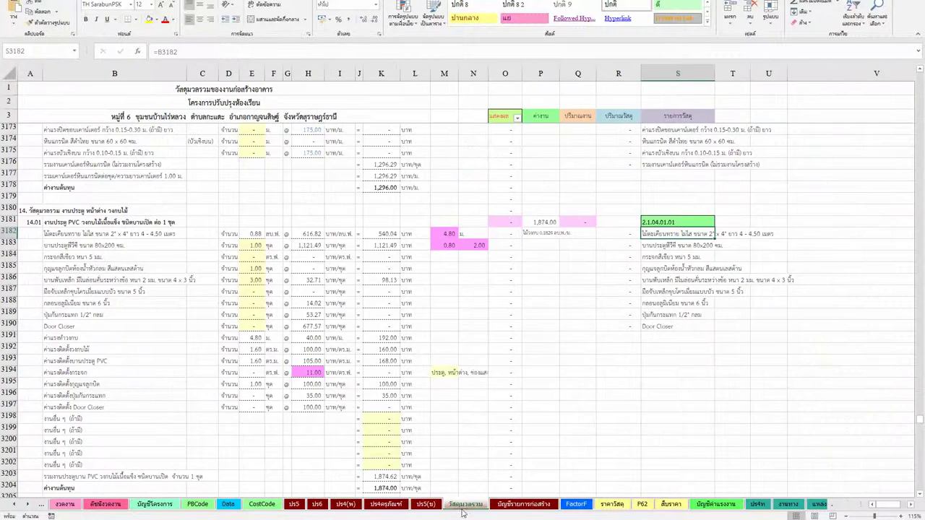
# Paste the copied SUMIFS formula into E3183 in place of the fixed quantity 1.
pyautogui.click(255, 233)
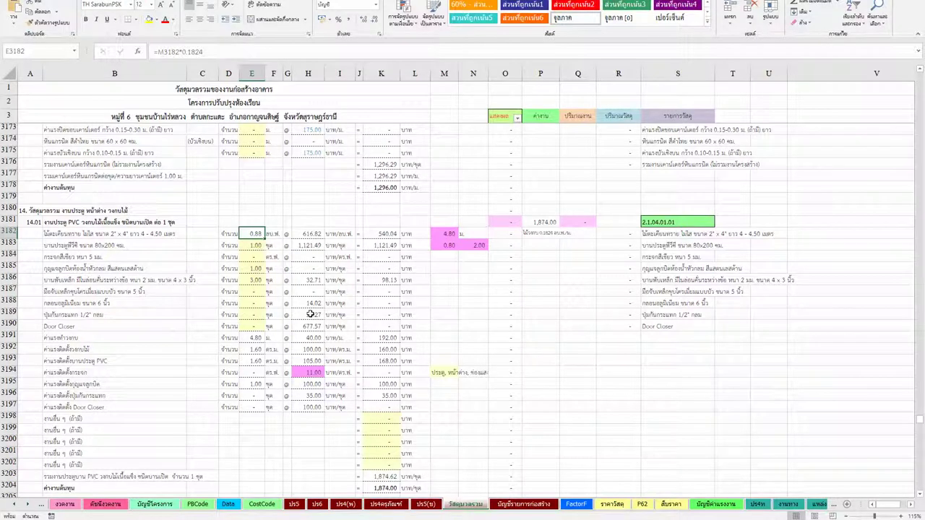
pyautogui.click(253, 246)
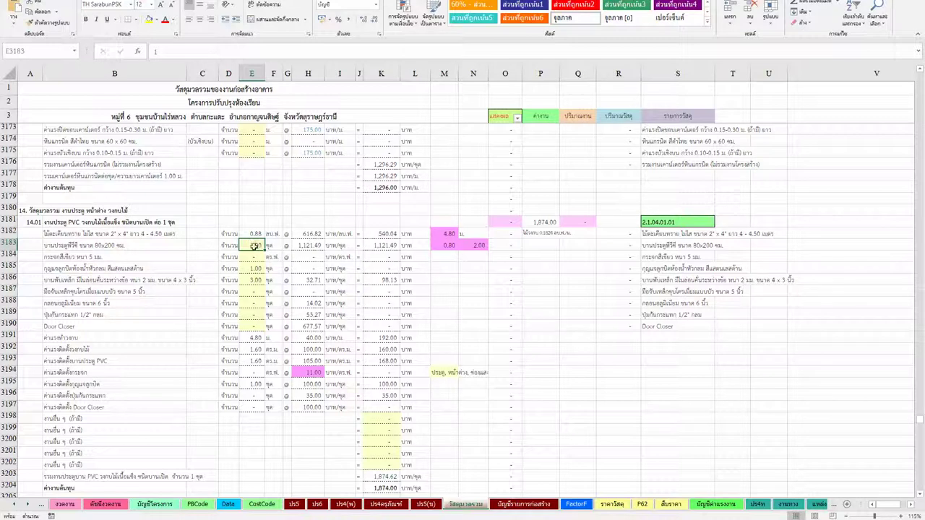
pyautogui.hotkey('ctrl', 'v')
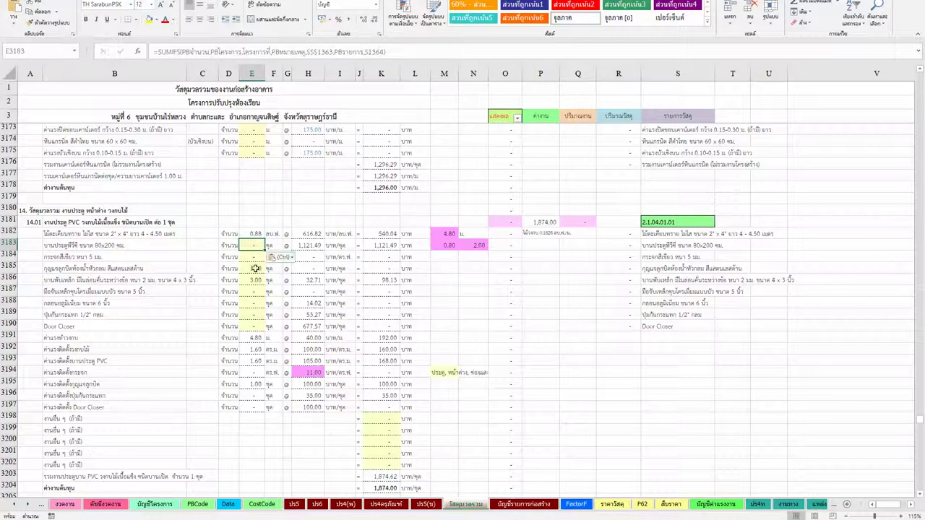
# Edit E3183's formula, review its ranges and criteria, and select the S1363 reference.
pyautogui.doubleClick(254, 244)
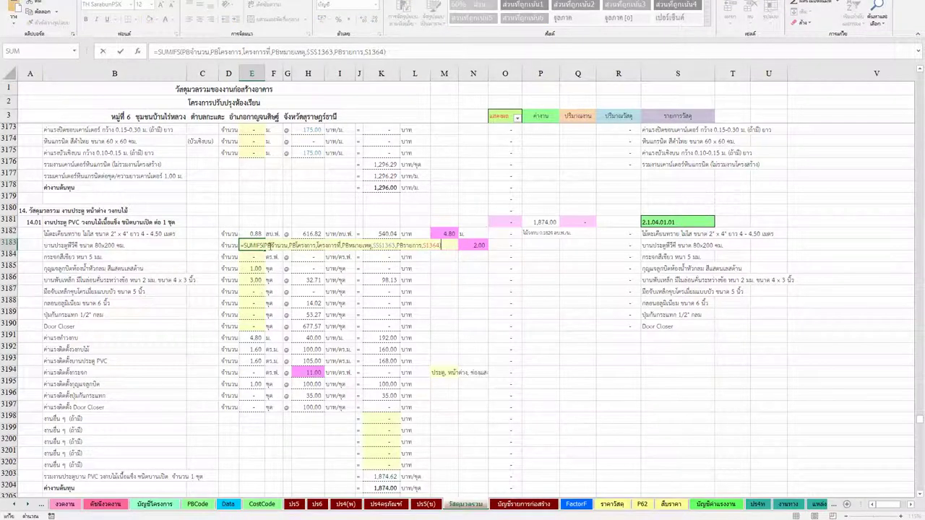
pyautogui.click(268, 246)
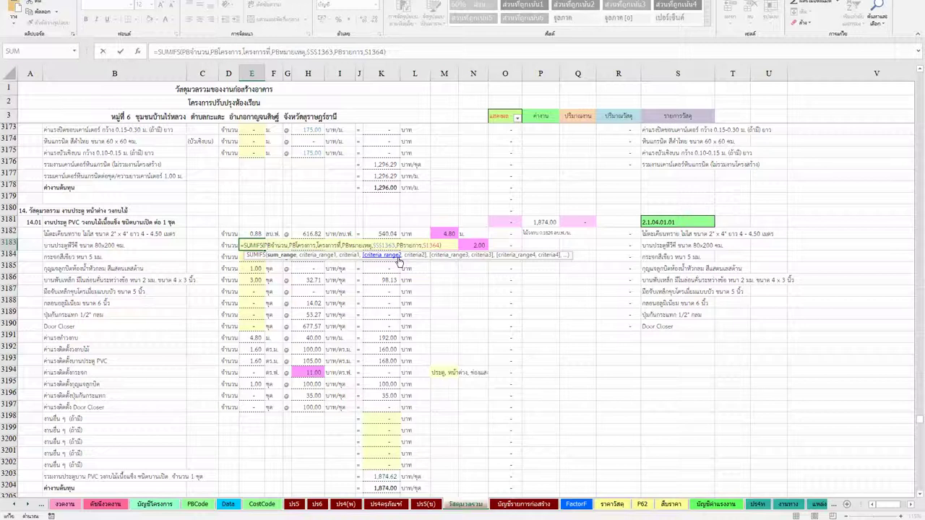
pyautogui.click(387, 246)
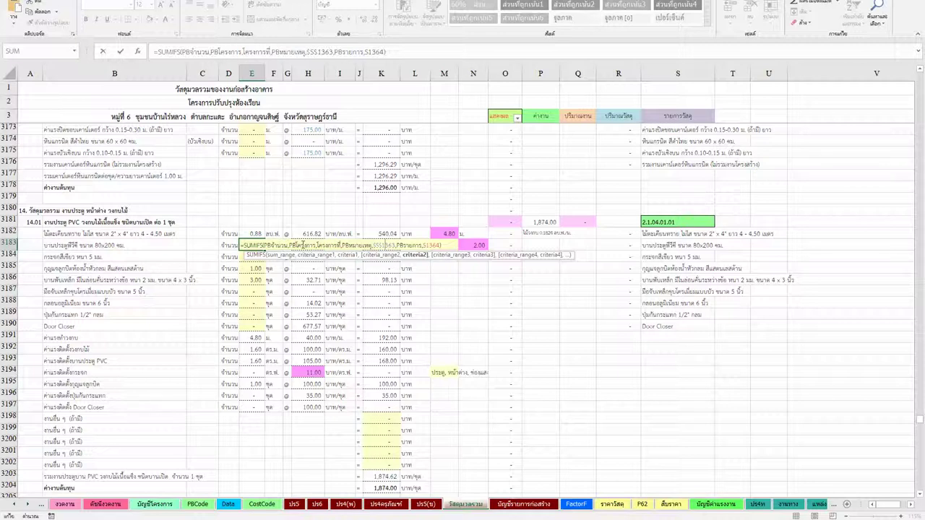
pyautogui.click(302, 245)
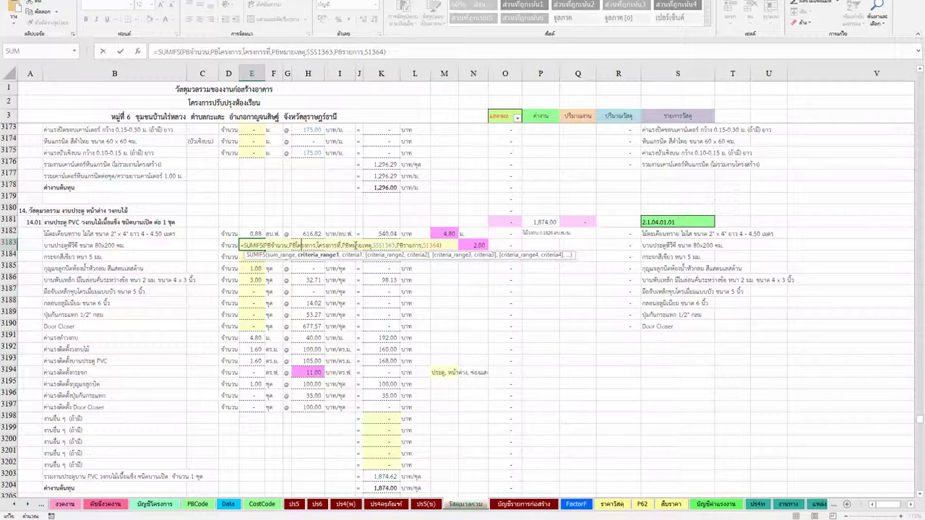
pyautogui.click(356, 245)
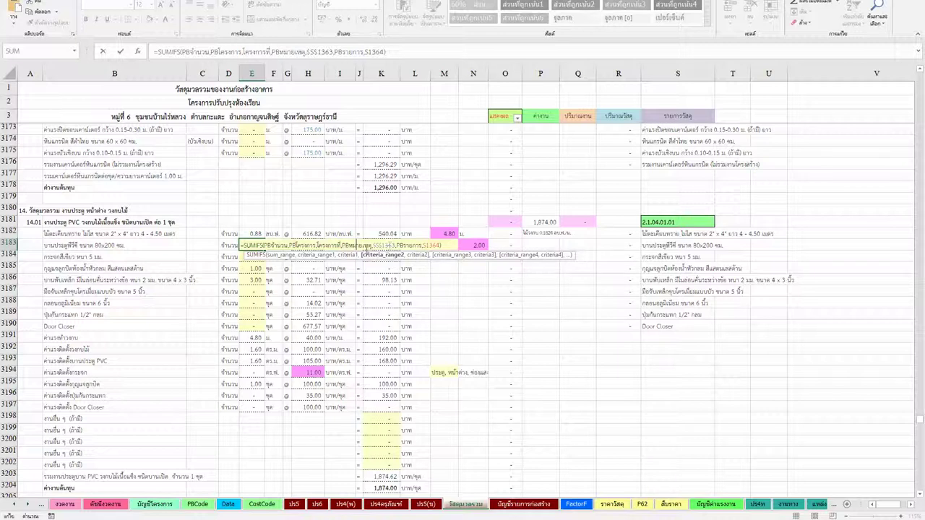
pyautogui.click(387, 246)
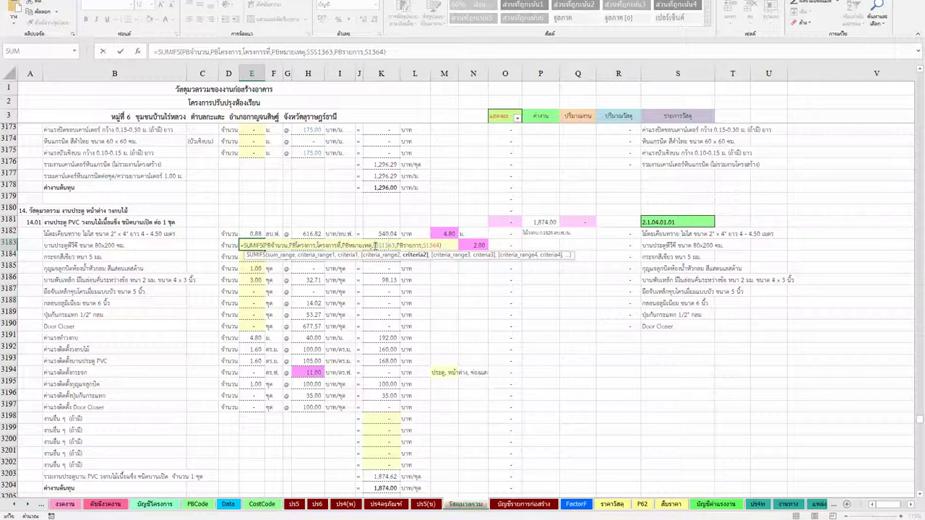
pyautogui.moveTo(374, 247); pyautogui.dragTo(385, 246)
# Point E3183's SUMIFS criteria to absolute $S$3181 and S3183, and confirm the formula.
pyautogui.click(651, 222)
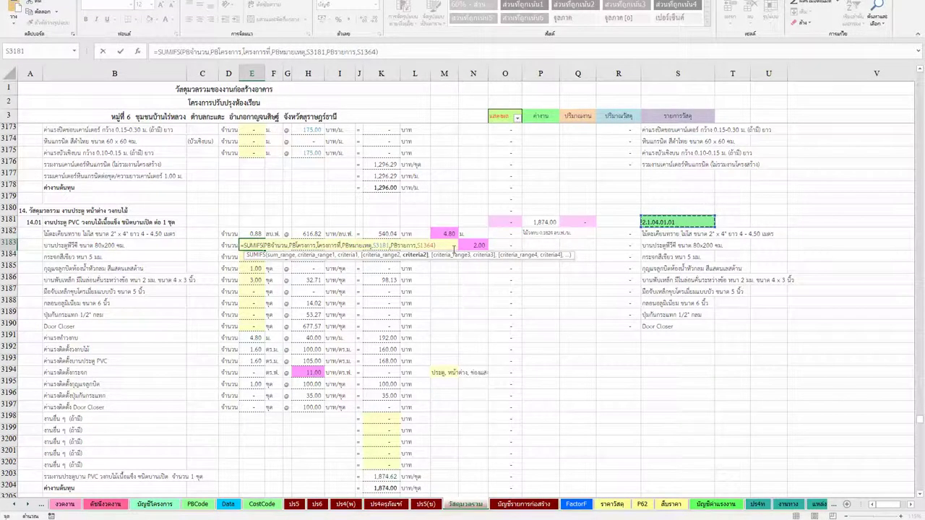
pyautogui.press('F4')
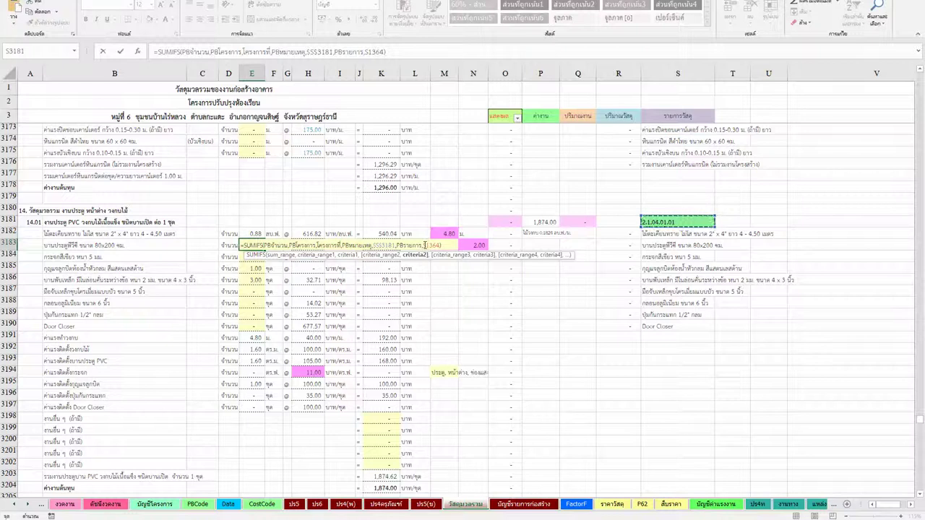
pyautogui.moveTo(425, 246); pyautogui.dragTo(440, 246)
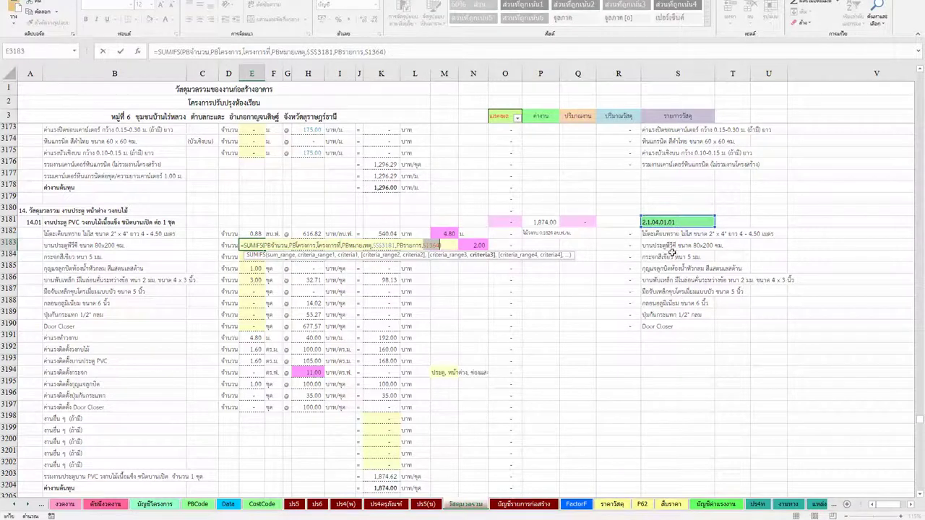
pyautogui.click(663, 246)
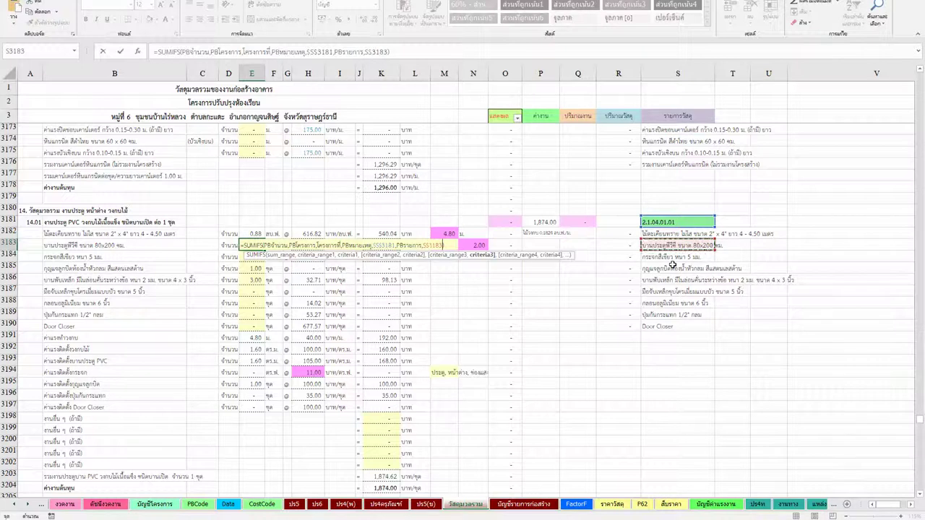
pyautogui.press('Tab')
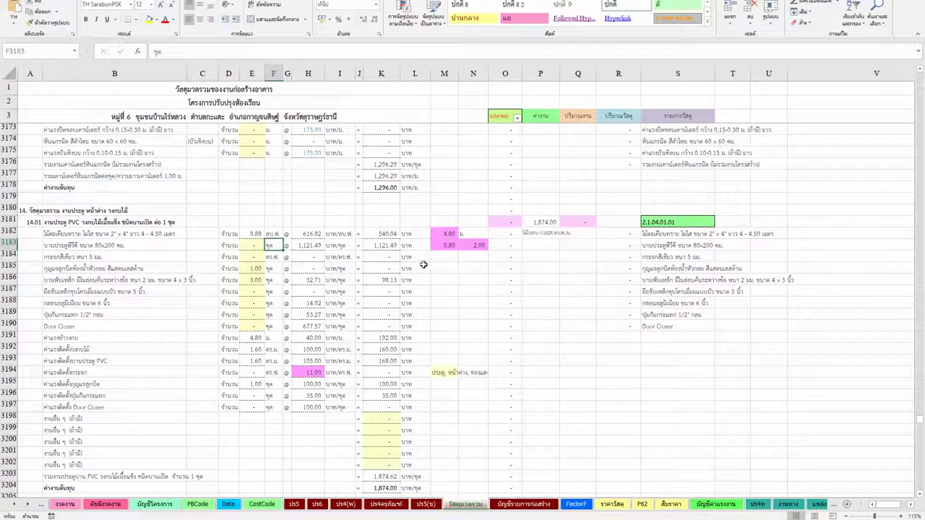
pyautogui.click(252, 244)
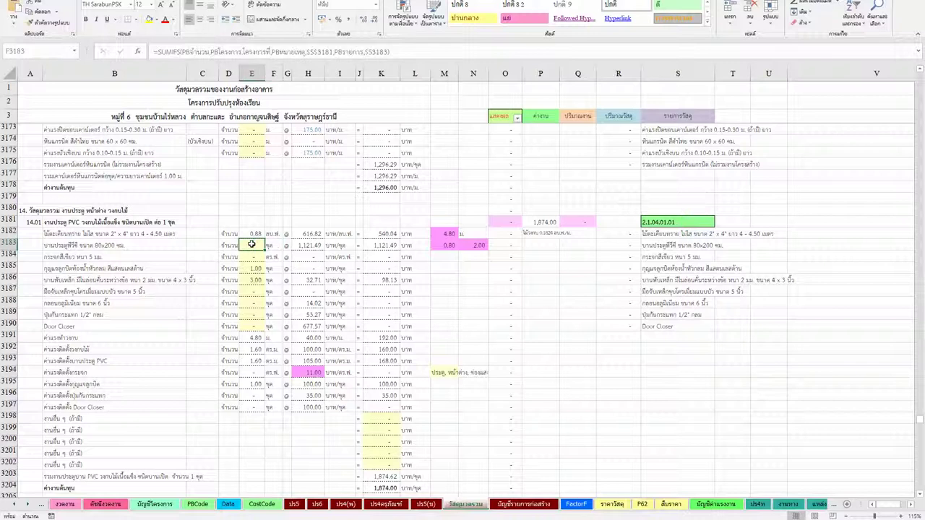
pyautogui.click(311, 246)
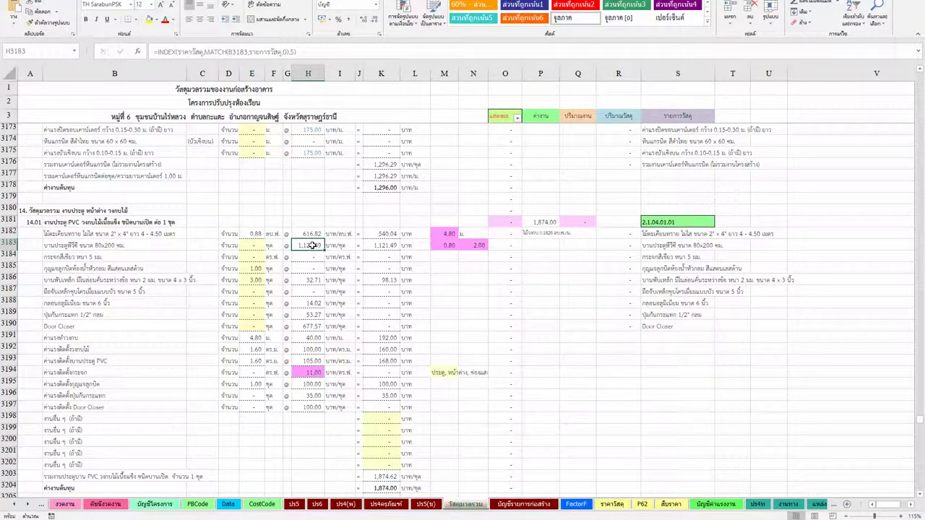
pyautogui.doubleClick(312, 246)
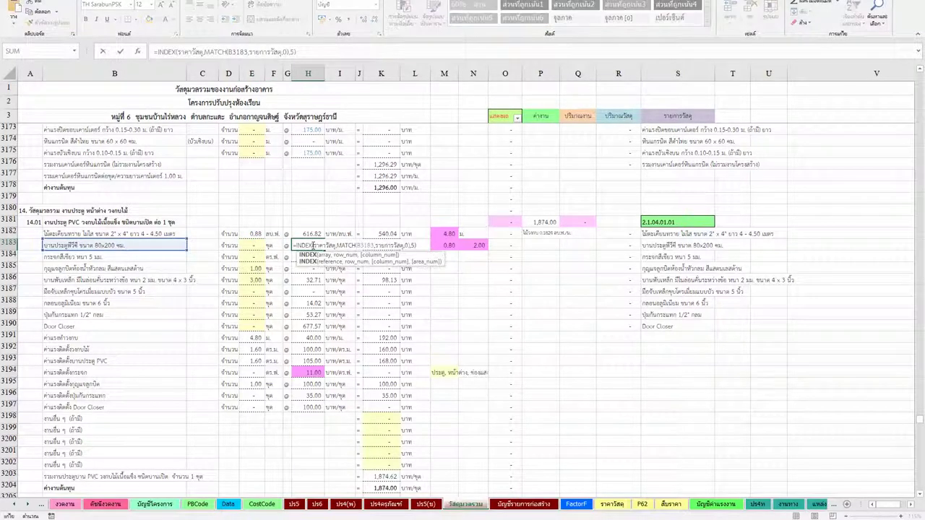
pyautogui.press('Tab')
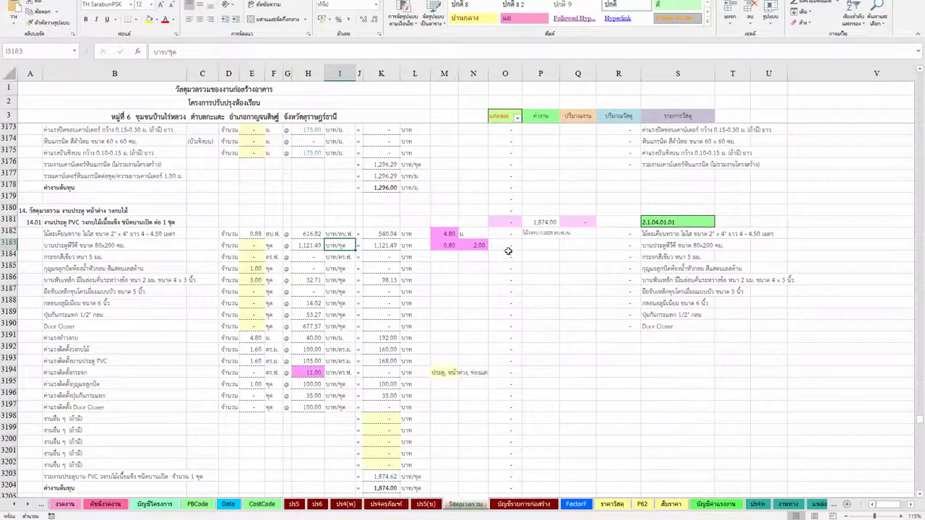
pyautogui.click(253, 235)
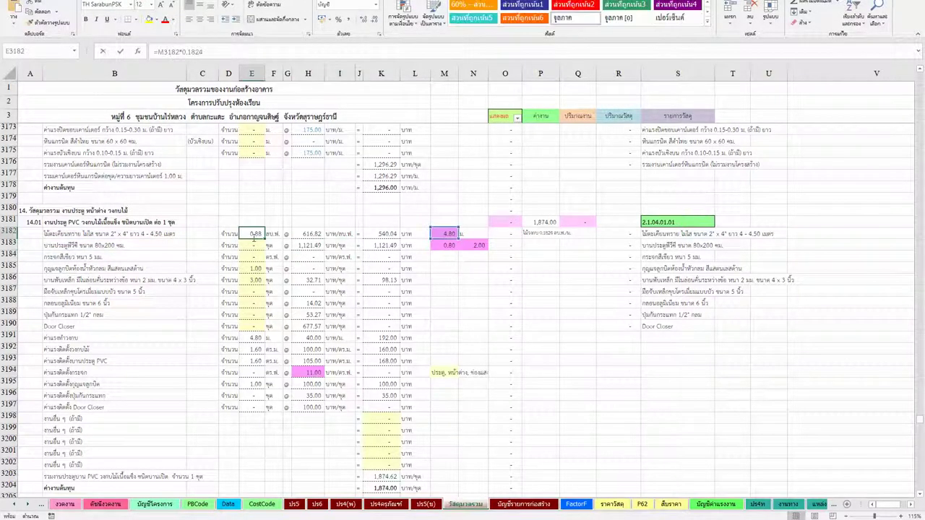
pyautogui.doubleClick(447, 237)
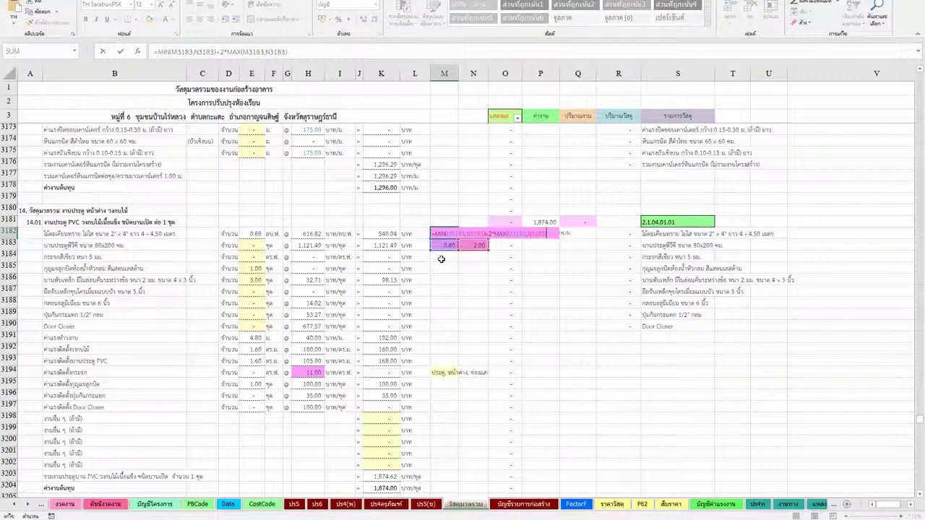
pyautogui.press('Return')
pyautogui.press('F2')
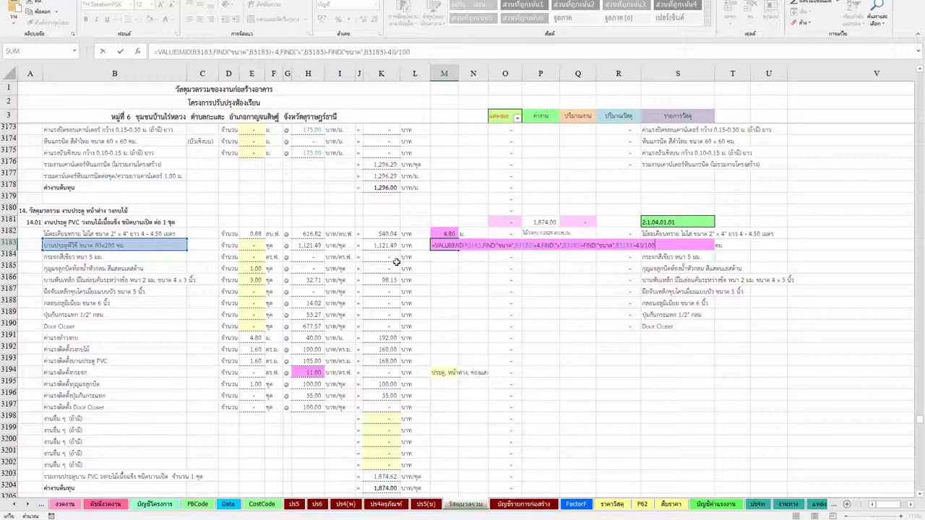
pyautogui.press('Return')
pyautogui.click(473, 246)
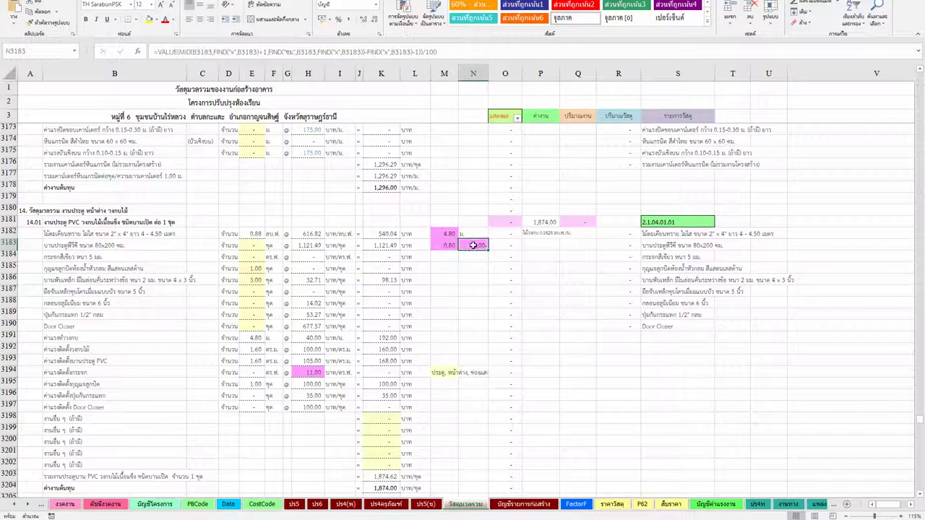
pyautogui.click(255, 234)
pyautogui.click(254, 248)
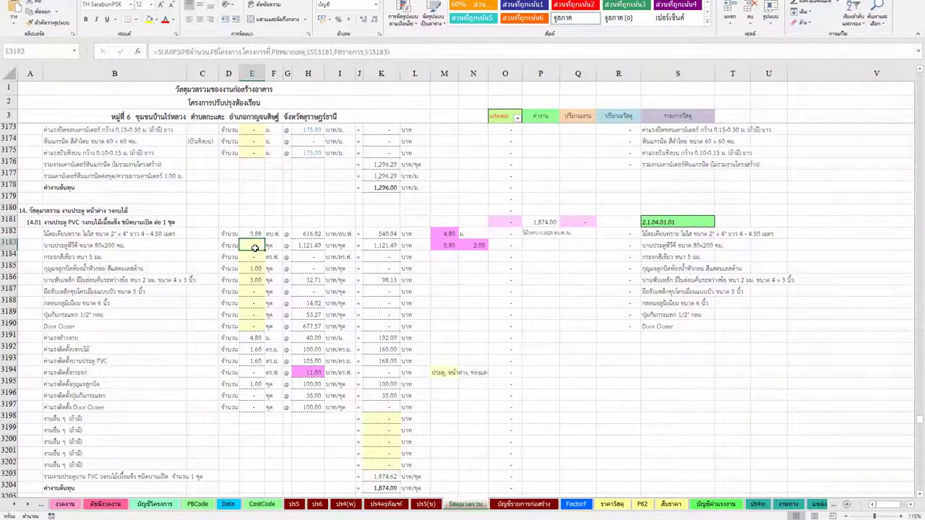
pyautogui.click(162, 255)
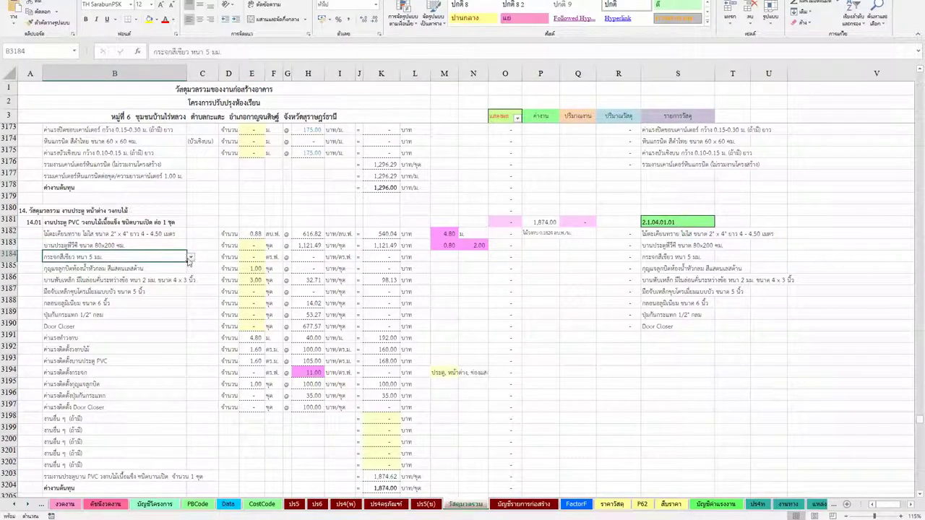
pyautogui.click(191, 257)
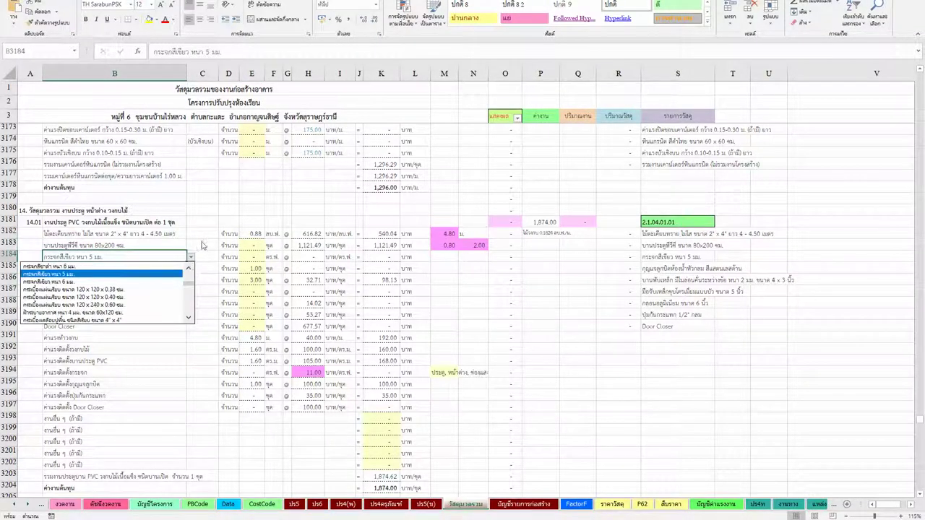
pyautogui.click(201, 242)
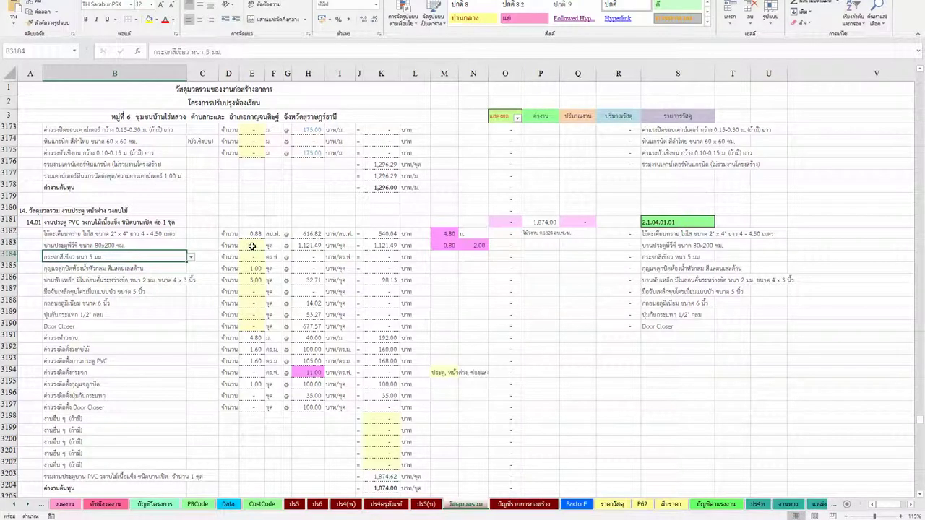
pyautogui.click(252, 246)
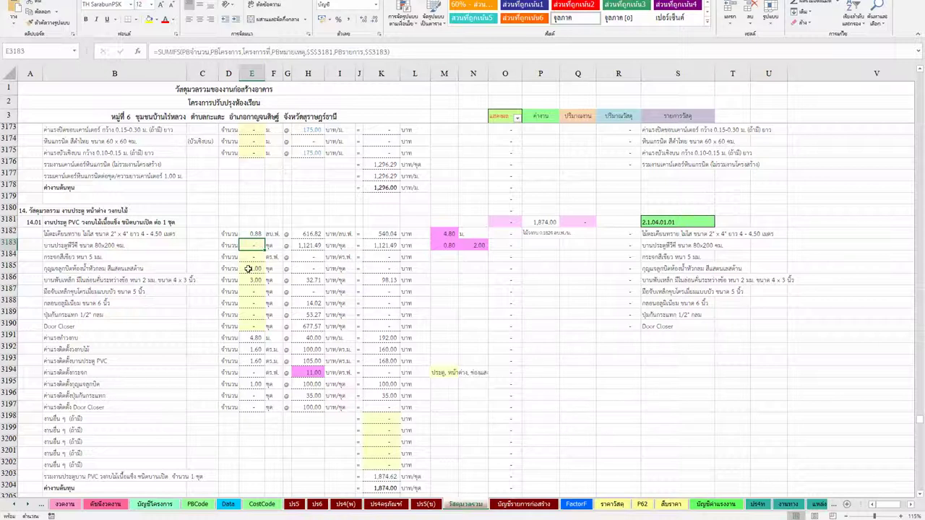
pyautogui.click(248, 269)
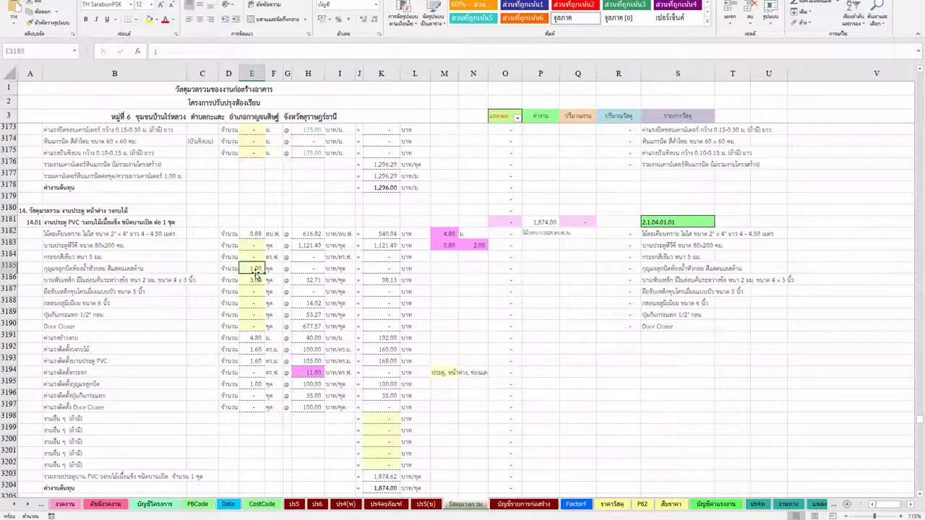
pyautogui.click(251, 280)
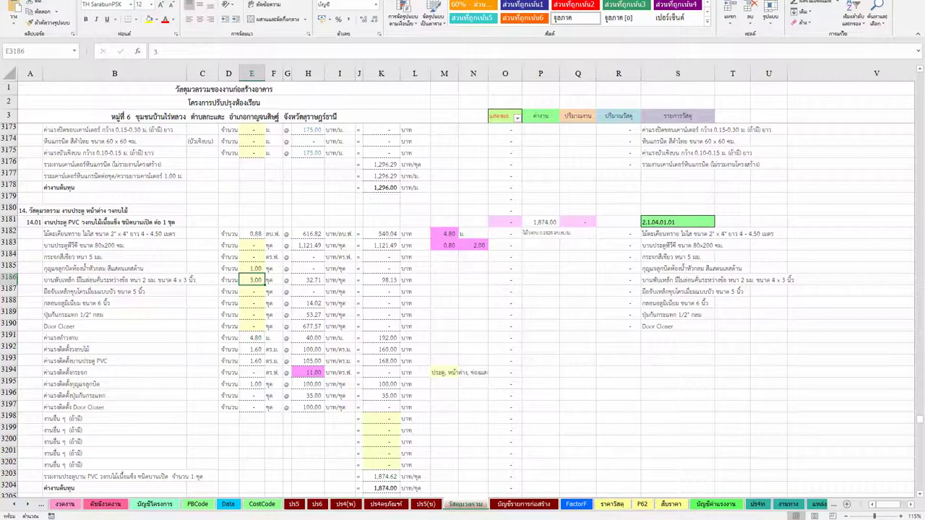
pyautogui.click(326, 517)
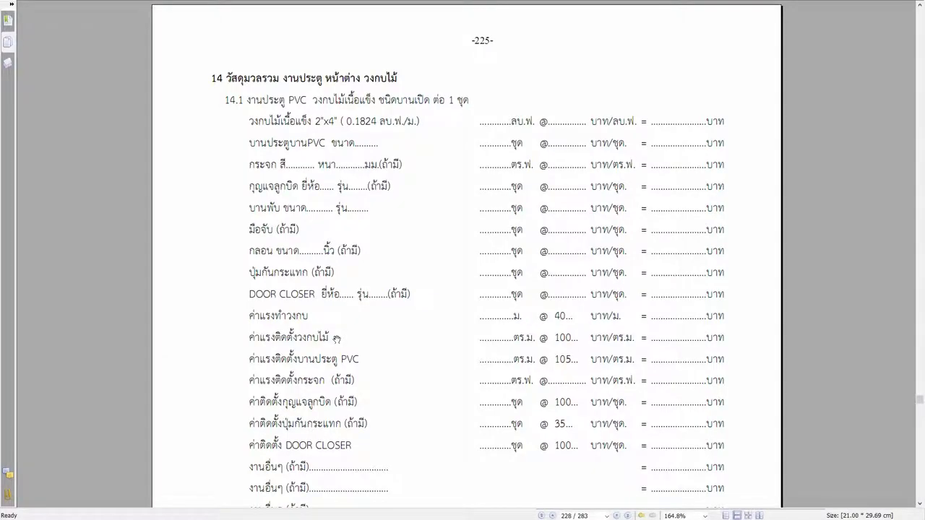
pyautogui.hotkey('alt', 'Tab')
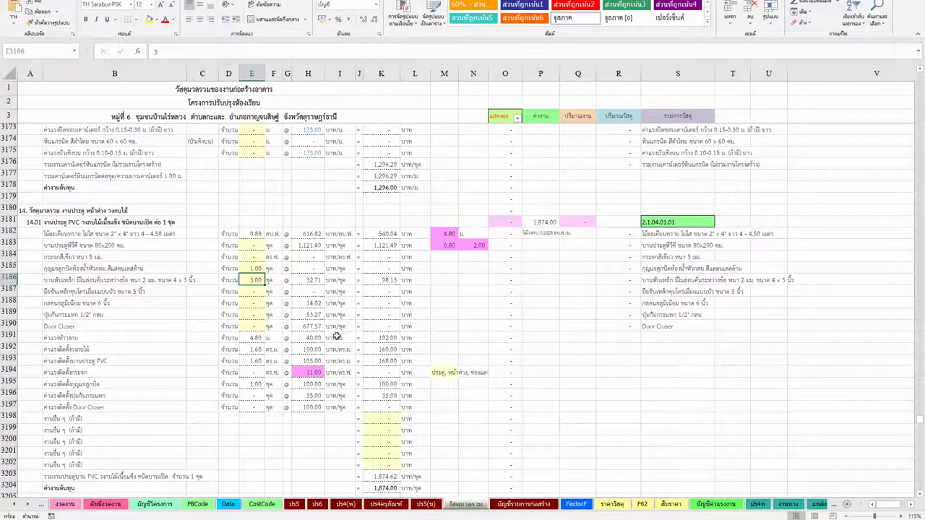
# Select E3183, the door leaf quantity formula cell.
pyautogui.click(251, 245)
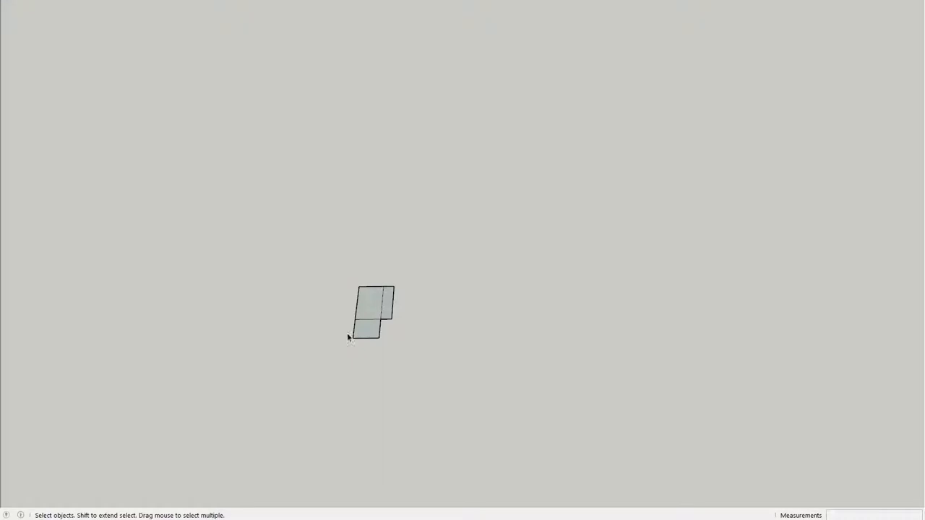
# Zoom and orbit to bring the L-shaped post profile into view.
pyautogui.scroll(-2, 373, 327)
pyautogui.scroll(-2, 373, 326)
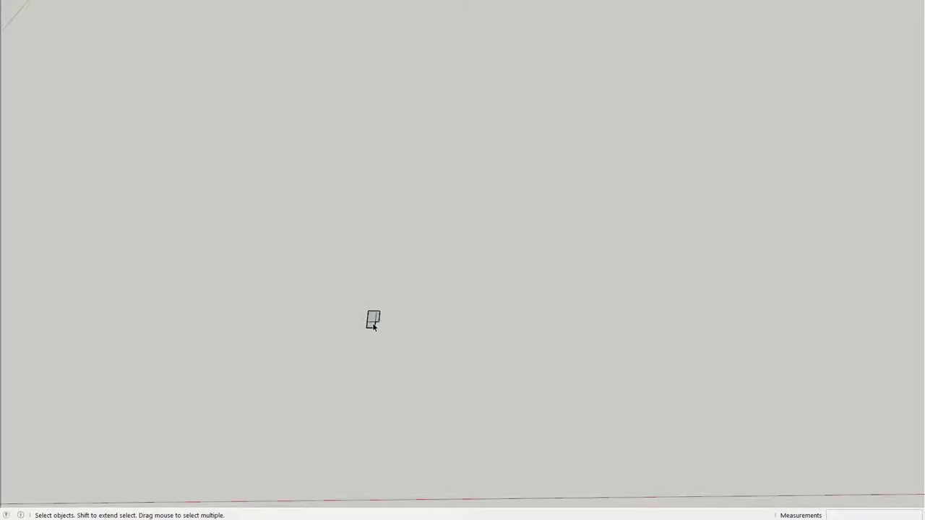
pyautogui.scroll(-3, 373, 323)
pyautogui.scroll(-2, 373, 323)
pyautogui.scroll(5, 373, 324)
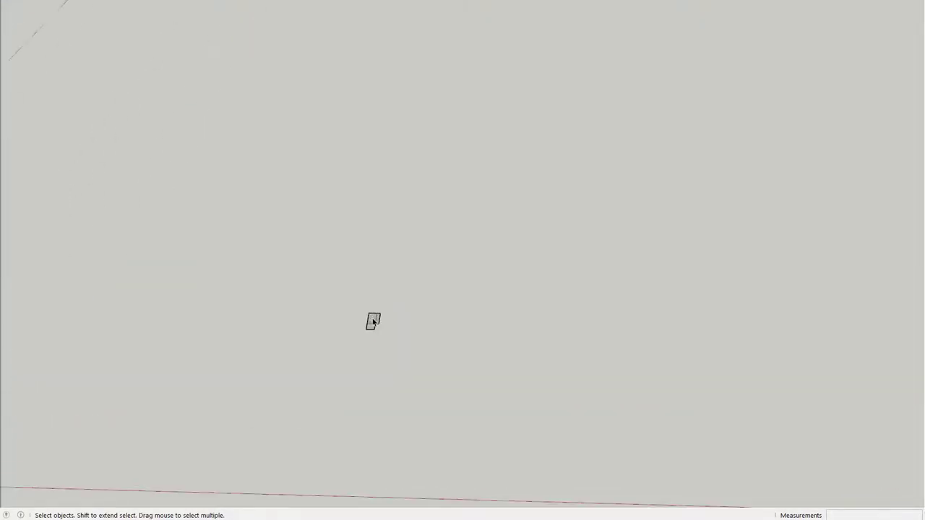
pyautogui.scroll(3, 373, 323)
pyautogui.moveTo(373, 322)
pyautogui.mouseDown(button='middle')
pyautogui.moveTo(365, 357)
pyautogui.moveTo(377, 359)
pyautogui.mouseUp(button='middle')
pyautogui.scroll(-2, 365, 357)
pyautogui.scroll(-3, 365, 356)
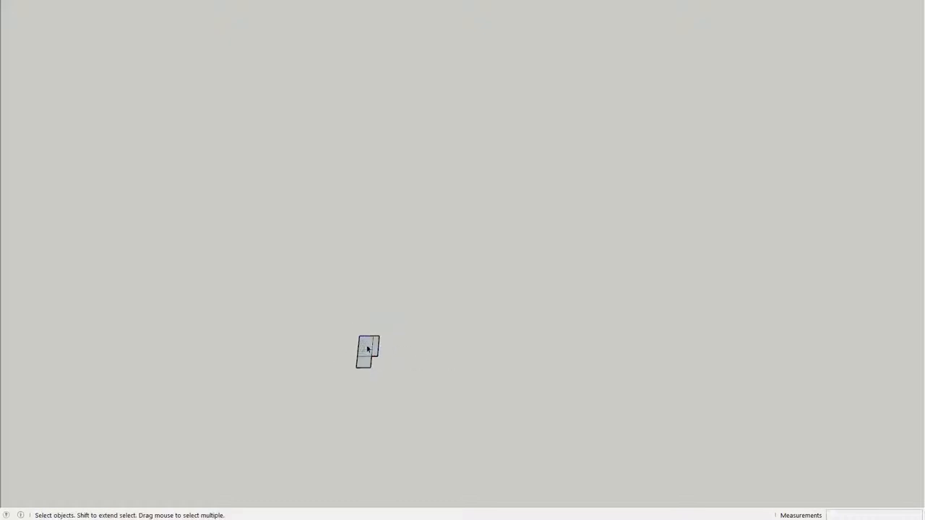
# Copy the post profile and place the copy 0.248 m above the original.
pyautogui.click(367, 349)
pyautogui.press('m')
pyautogui.click(367, 346)
pyautogui.press('ctrl')
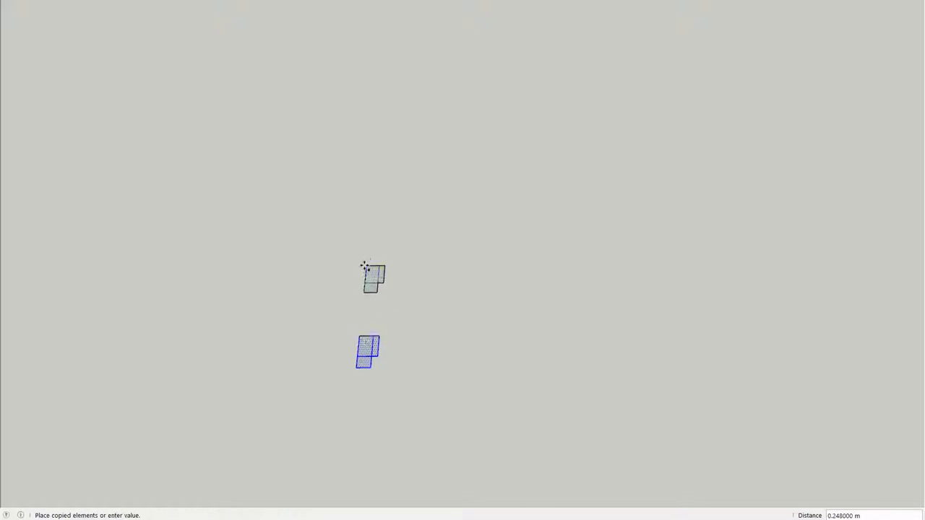
pyautogui.click(366, 267)
pyautogui.press('space')
pyautogui.press('e')
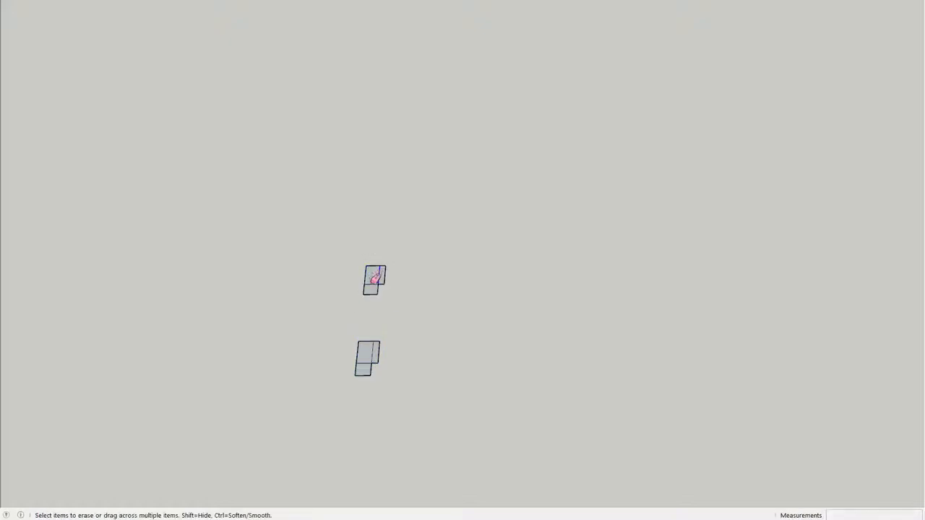
pyautogui.scroll(-1, 373, 280)
pyautogui.scroll(-2, 373, 280)
# Draw the door path from the copied profile: 2 m up, across the top, then down.
pyautogui.press('l')
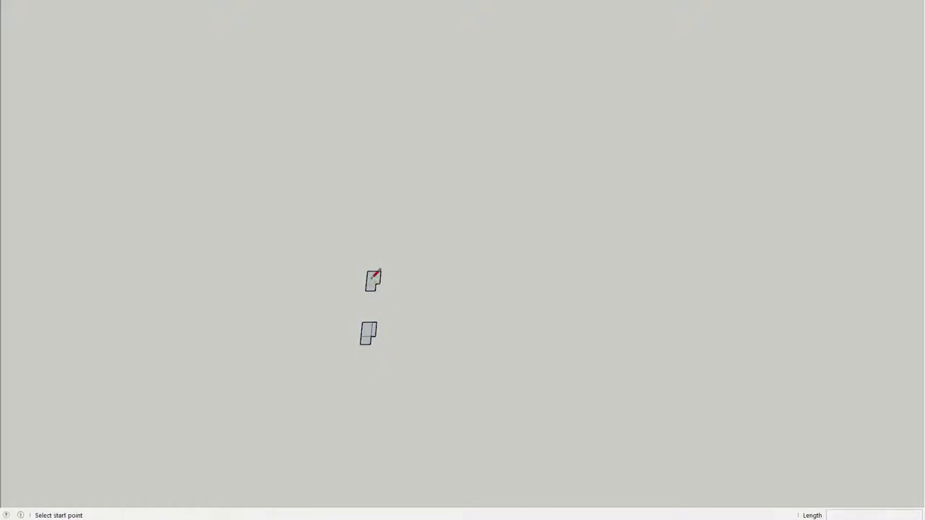
pyautogui.click(367, 271)
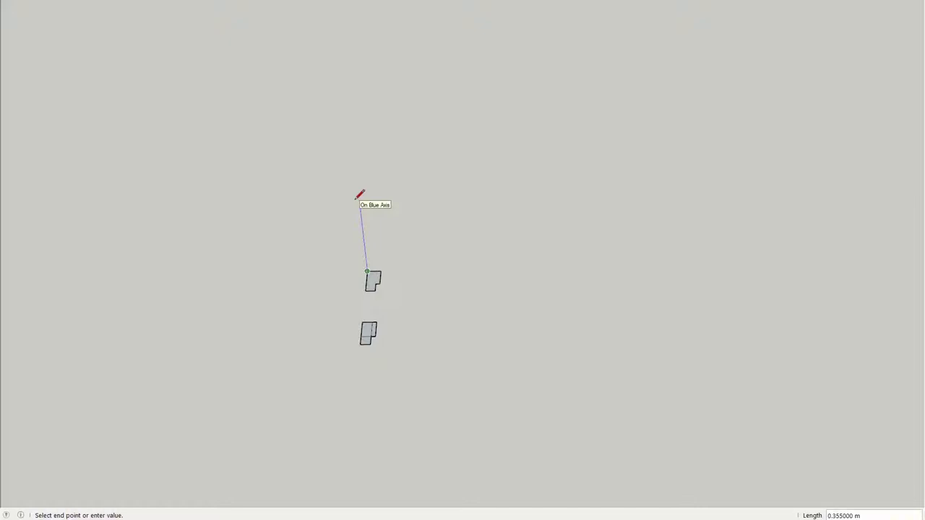
pyautogui.write('2')
pyautogui.press('Return')
pyautogui.scroll(-1, 360, 195)
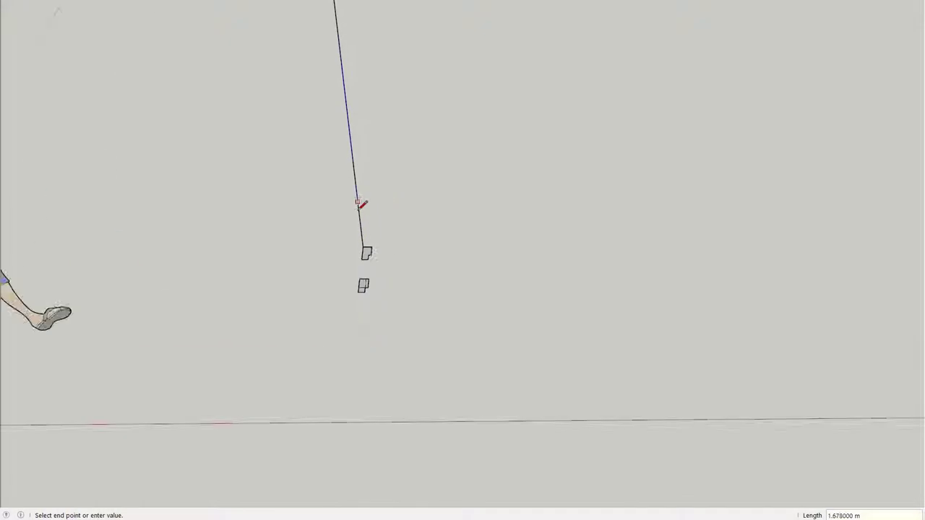
pyautogui.scroll(-2, 362, 204)
pyautogui.scroll(-1, 371, 181)
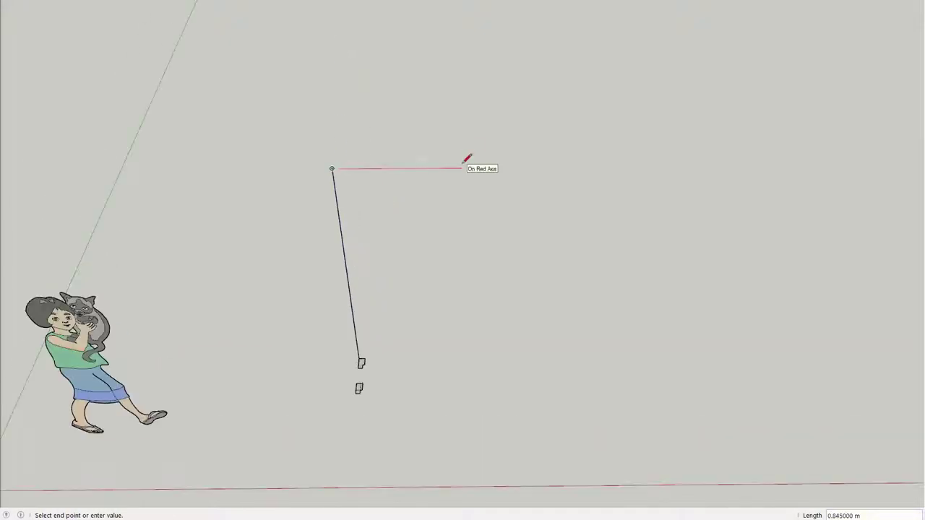
pyautogui.click(469, 168)
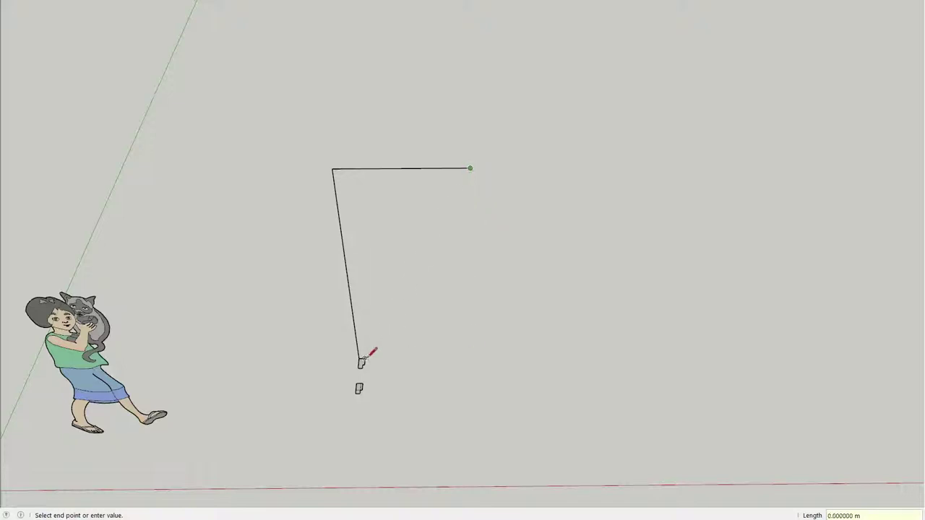
pyautogui.press('shift')
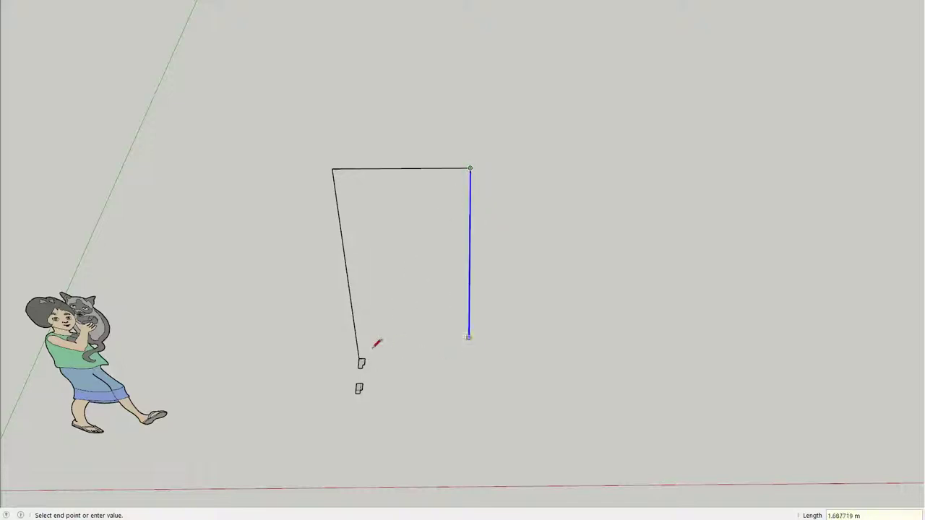
pyautogui.click(363, 359)
pyautogui.press('space')
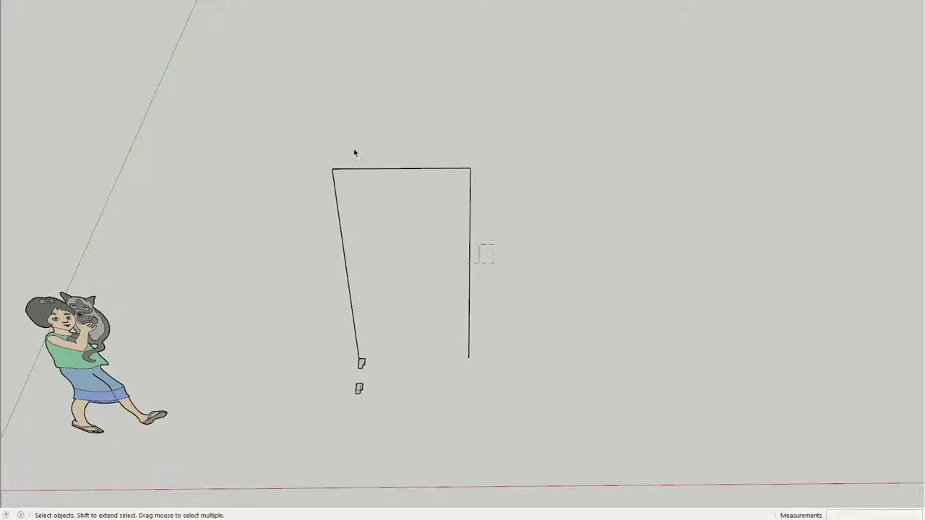
# Select the three-sided path and Follow Me the profile along it.
pyautogui.moveTo(275, 108); pyautogui.dragTo(404, 317)
pyautogui.click(363, 364)
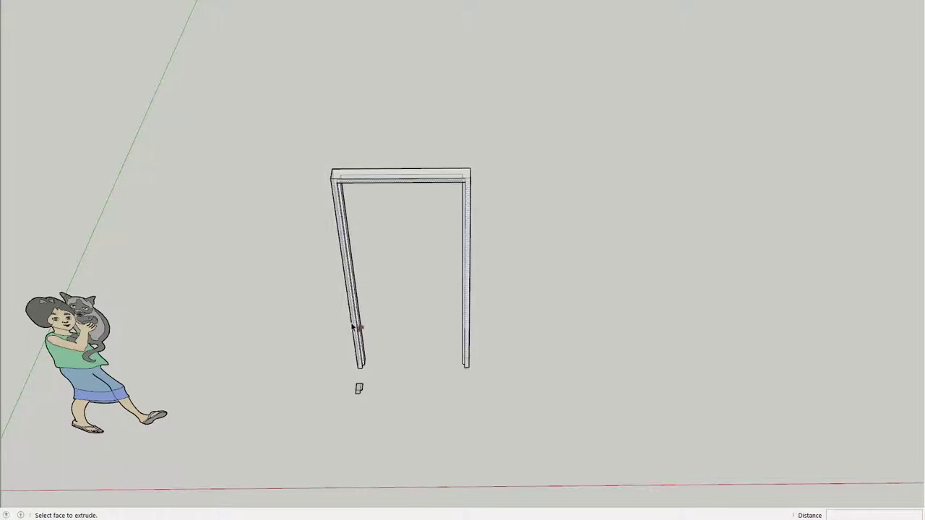
pyautogui.press('space')
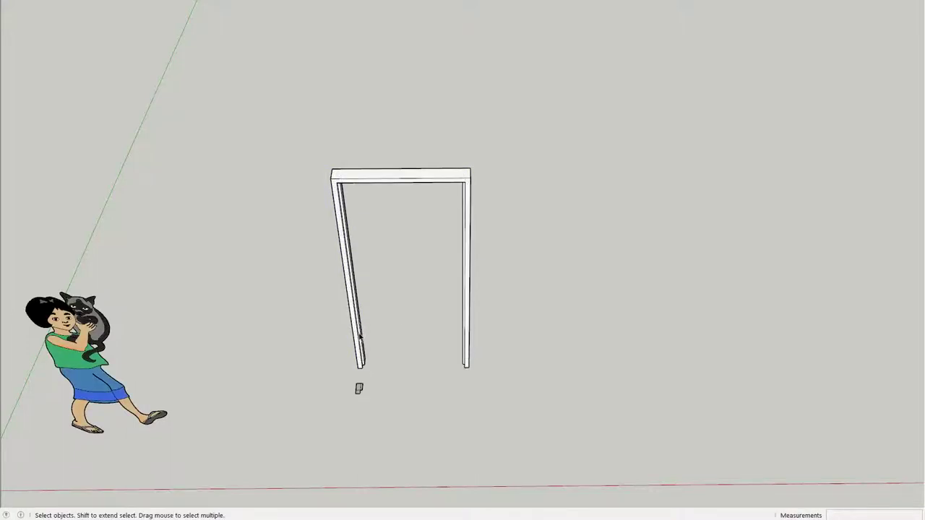
# Select the whole door frame and orbit to inspect its sill, head and right jamb.
pyautogui.scroll(3, 359, 336)
pyautogui.tripleClick(359, 336)
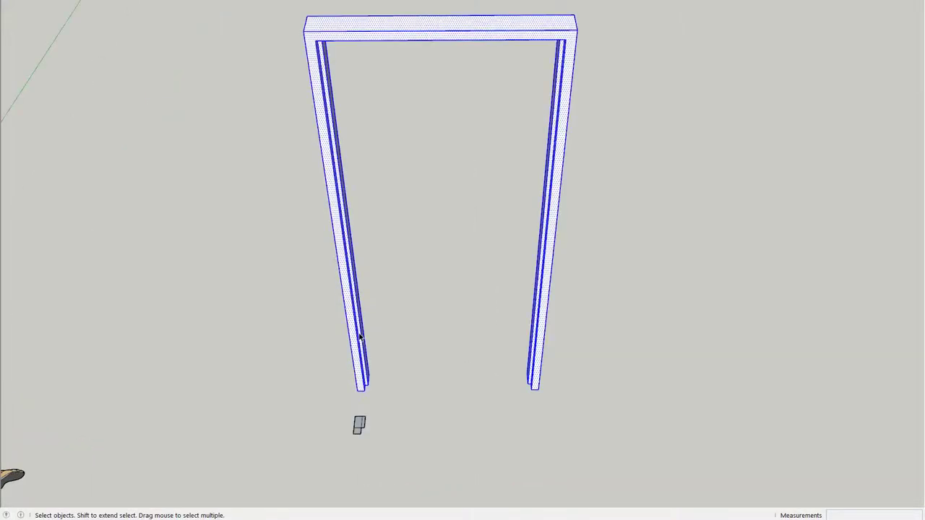
pyautogui.moveTo(359, 336); pyautogui.dragTo(363, 124, button='middle')
pyautogui.moveTo(332, 250)
pyautogui.mouseDown(button='middle')
pyautogui.moveTo(347, 236)
pyautogui.moveTo(351, 152)
pyautogui.moveTo(359, 159)
pyautogui.mouseUp(button='middle')
pyautogui.scroll(2, 329, 121)
pyautogui.scroll(1, 328, 121)
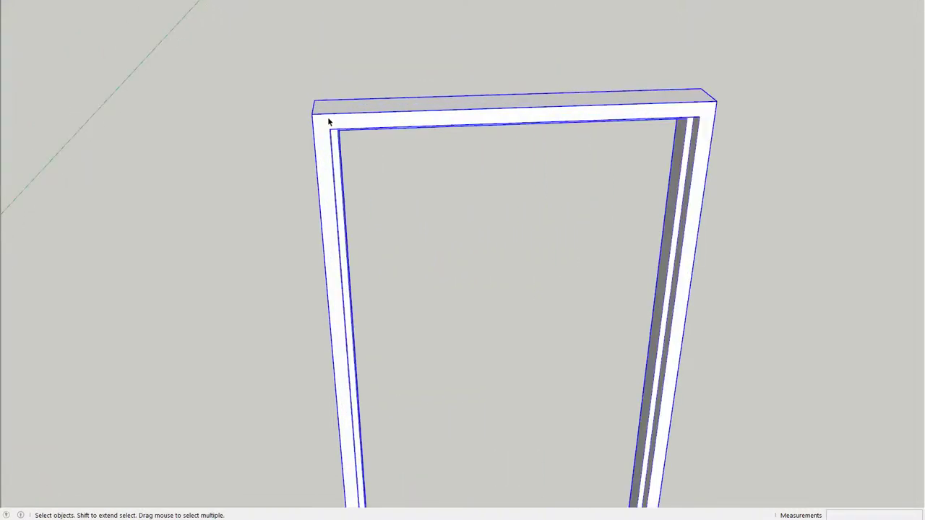
pyautogui.moveTo(329, 121)
pyautogui.mouseDown(button='middle')
pyautogui.moveTo(330, 53)
pyautogui.moveTo(274, 254)
pyautogui.moveTo(288, 268)
pyautogui.mouseUp(button='middle')
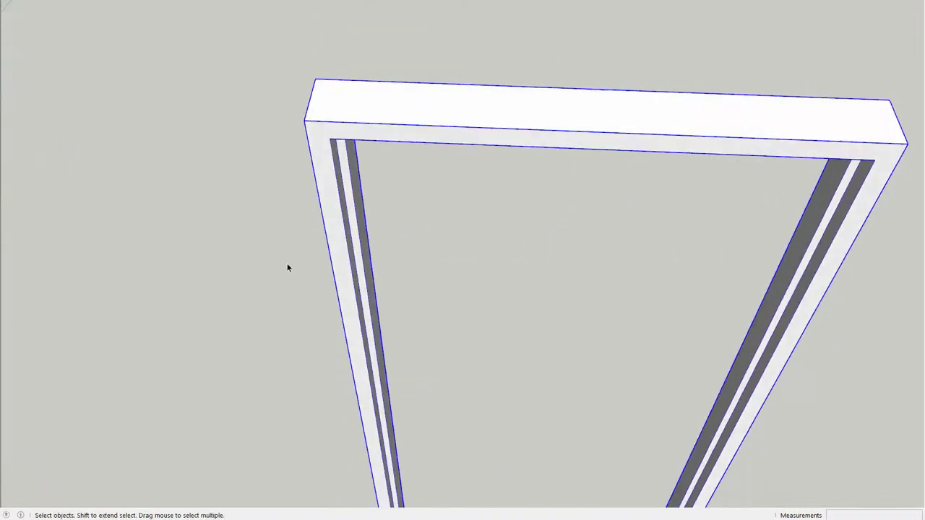
pyautogui.scroll(-2, 336, 81)
pyautogui.scroll(-1, 331, 91)
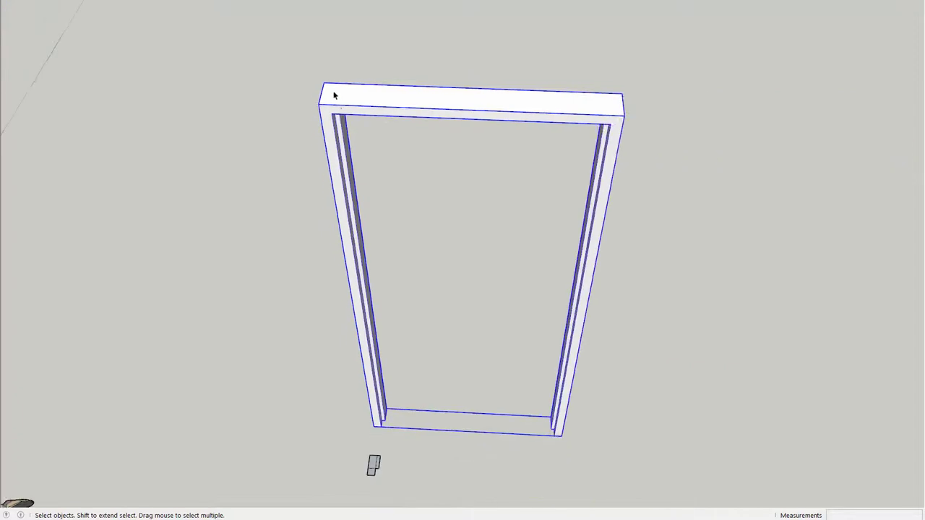
# Orbit to a frontal view of the frame and switch on X-ray face style.
pyautogui.moveTo(335, 94)
pyautogui.mouseDown(button='middle')
pyautogui.moveTo(361, 120)
pyautogui.moveTo(340, 159)
pyautogui.moveTo(515, 113)
pyautogui.moveTo(367, 200)
pyautogui.mouseUp(button='middle')
pyautogui.scroll(1, 361, 136)
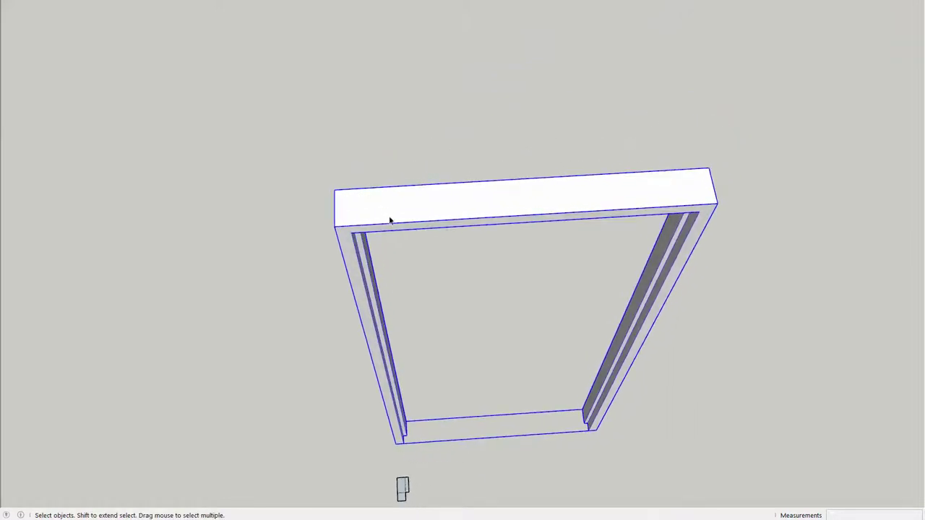
pyautogui.moveTo(377, 224); pyautogui.dragTo(350, 156, button='middle')
pyautogui.moveTo(385, 499); pyautogui.dragTo(384, 484, button='middle')
pyautogui.moveTo(340, 215)
pyautogui.mouseDown(button='middle')
pyautogui.moveTo(352, 104)
pyautogui.moveTo(354, 139)
pyautogui.mouseUp(button='middle')
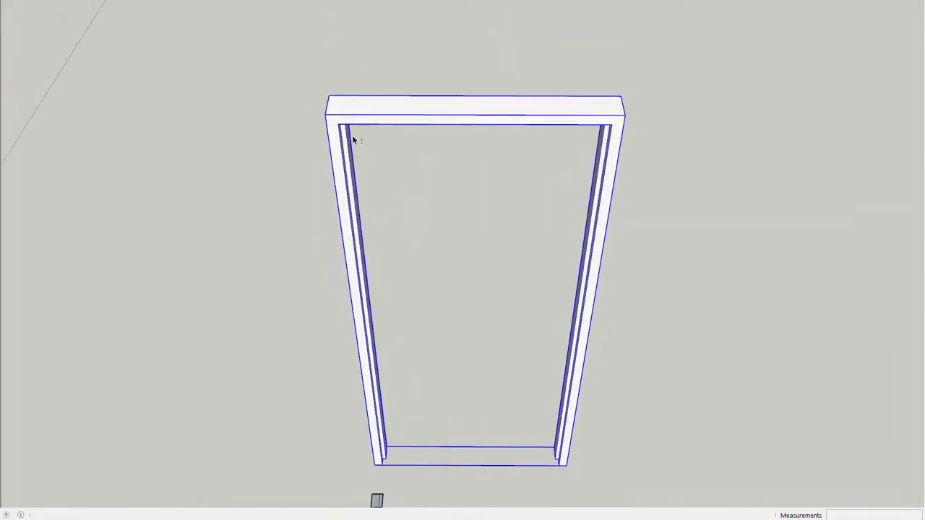
pyautogui.press('x')
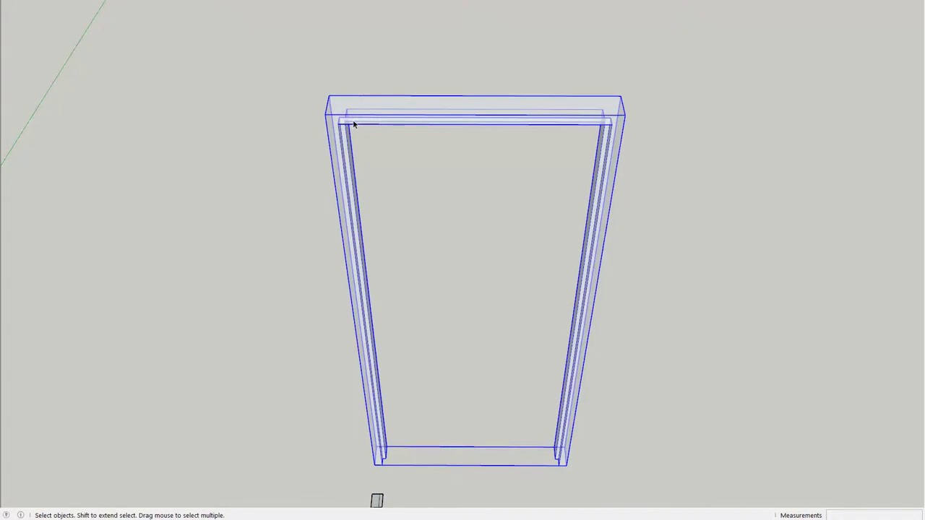
# Copy the selected door frame and place the copy 0.241 m from the original.
pyautogui.moveTo(354, 124)
pyautogui.mouseDown(button='middle')
pyautogui.moveTo(347, 109)
pyautogui.moveTo(376, 131)
pyautogui.mouseUp(button='middle')
pyautogui.scroll(3, 347, 110)
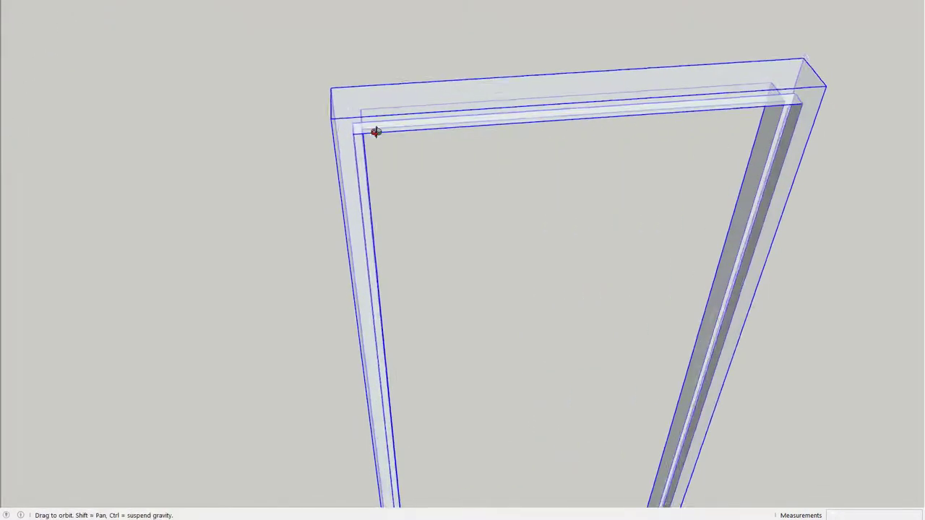
pyautogui.scroll(-3, 376, 132)
pyautogui.scroll(-3, 374, 128)
pyautogui.press('m')
pyautogui.press('ctrl')
pyautogui.click(388, 114)
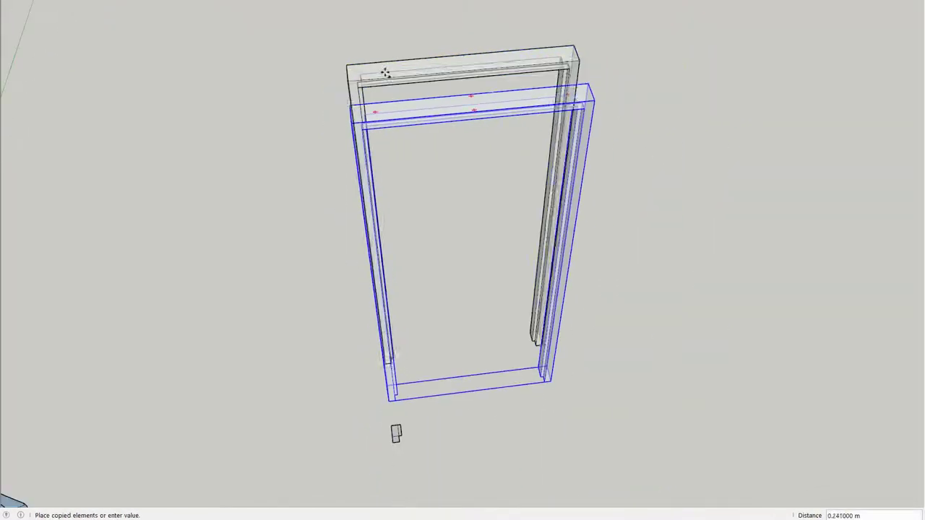
pyautogui.click(385, 73)
pyautogui.moveTo(378, 52)
pyautogui.mouseDown(button='middle')
pyautogui.moveTo(367, 172)
pyautogui.moveTo(316, 126)
pyautogui.mouseUp(button='middle')
pyautogui.press('space')
# Orbit around the two door frames down to a view of the frame corner.
pyautogui.scroll(2, 367, 172)
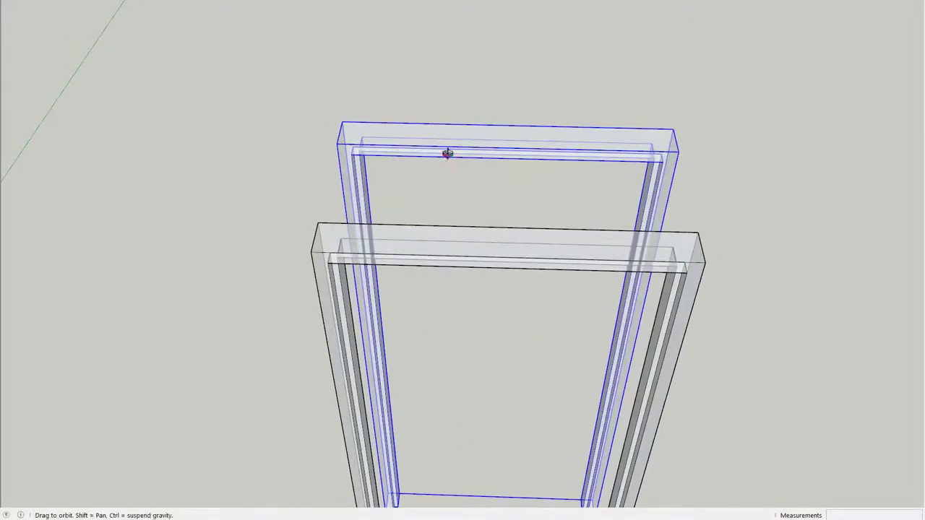
pyautogui.moveTo(446, 152)
pyautogui.mouseDown(button='middle')
pyautogui.moveTo(418, 164)
pyautogui.moveTo(371, 140)
pyautogui.moveTo(393, 77)
pyautogui.mouseUp(button='middle')
pyautogui.scroll(2, 376, 151)
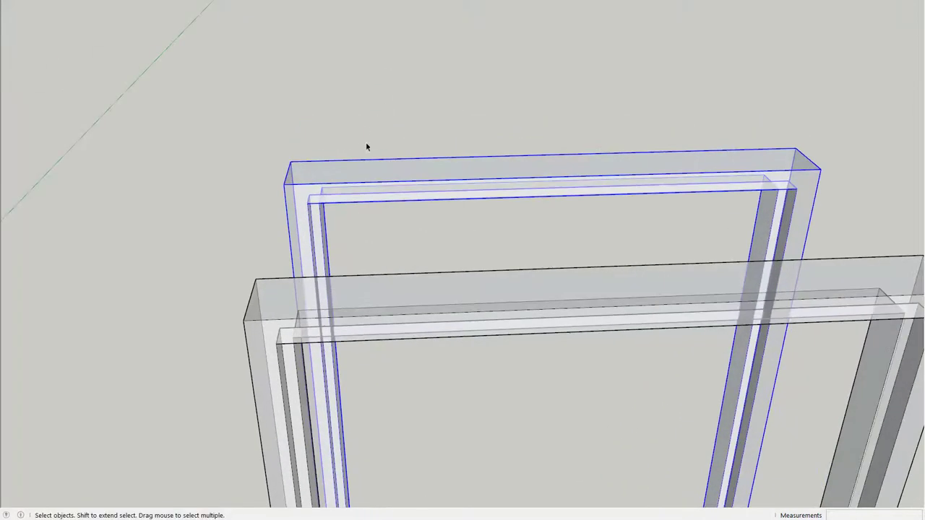
pyautogui.moveTo(326, 325)
pyautogui.mouseDown(button='middle')
pyautogui.moveTo(346, 123)
pyautogui.moveTo(310, 84)
pyautogui.mouseUp(button='middle')
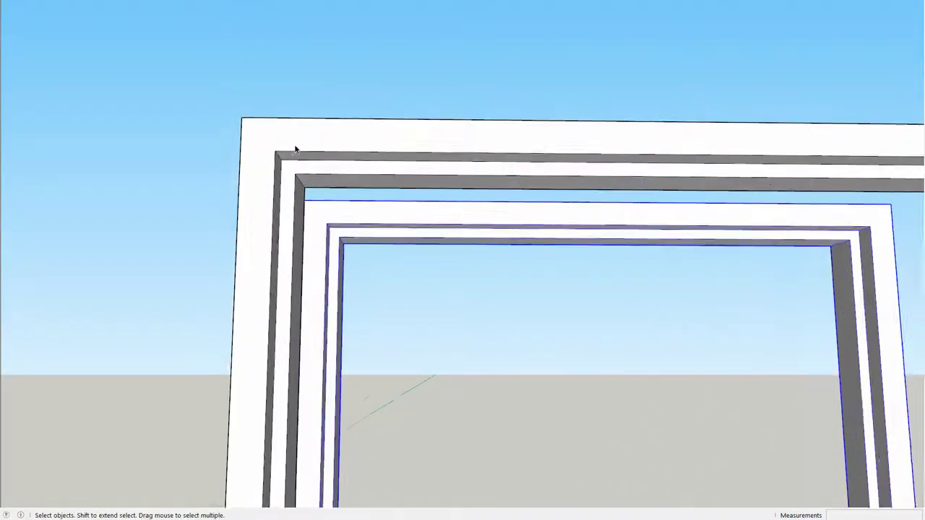
pyautogui.moveTo(295, 149)
pyautogui.mouseDown(button='middle')
pyautogui.moveTo(295, 166)
pyautogui.moveTo(363, 180)
pyautogui.mouseUp(button='middle')
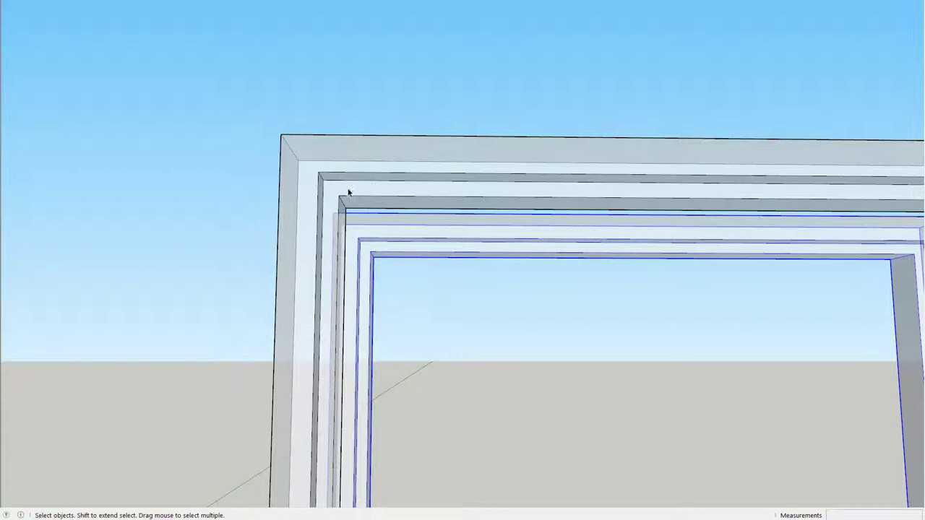
# Draw a small rectangle at the frame's top-left corner and move it into place.
pyautogui.press('r')
pyautogui.click(339, 195)
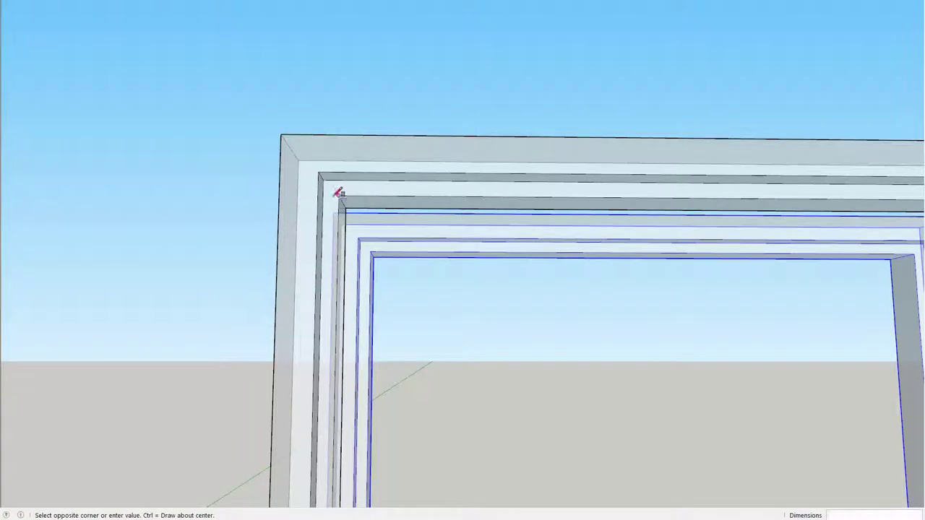
pyautogui.click(296, 206)
pyautogui.moveTo(301, 201)
pyautogui.mouseDown(button='middle')
pyautogui.moveTo(388, 283)
pyautogui.moveTo(345, 347)
pyautogui.moveTo(239, 419)
pyautogui.moveTo(299, 253)
pyautogui.mouseUp(button='middle')
pyautogui.press('space')
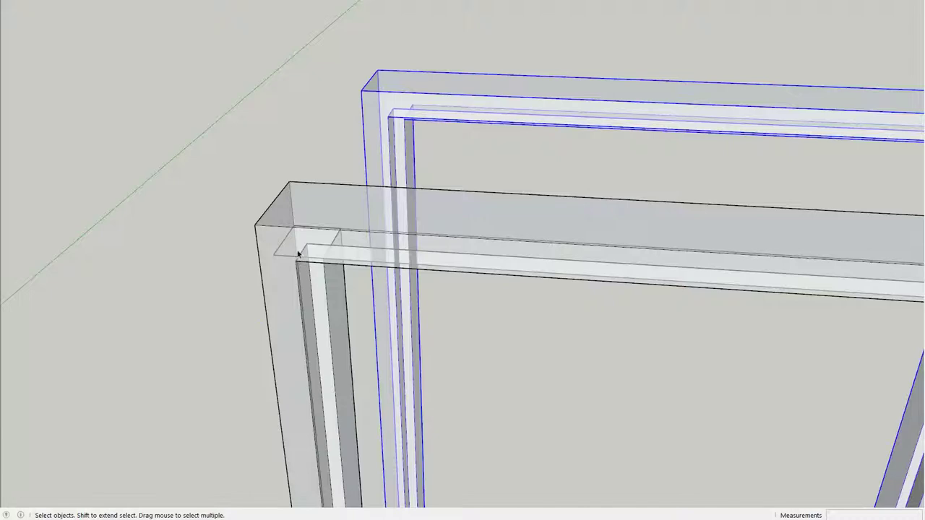
pyautogui.press('m')
pyautogui.click(273, 262)
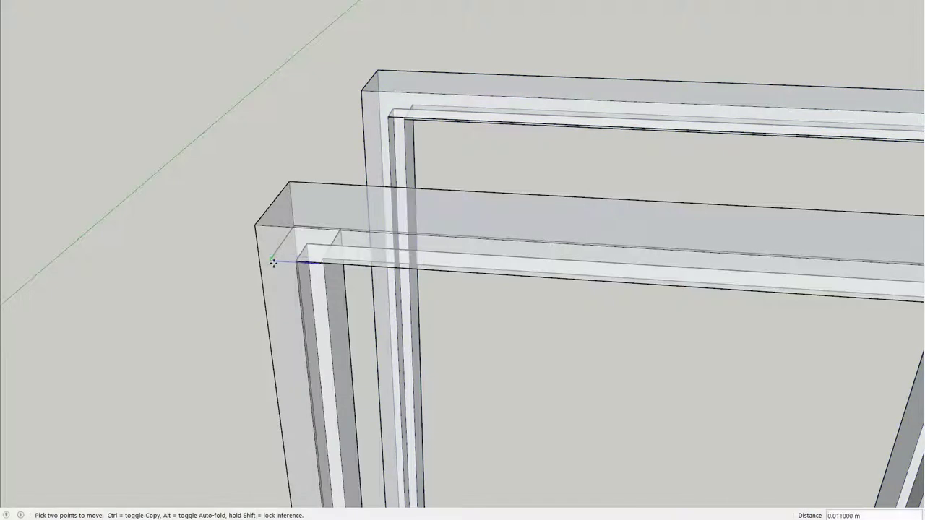
pyautogui.moveTo(268, 267)
pyautogui.mouseDown(button='middle')
pyautogui.moveTo(283, 256)
pyautogui.moveTo(286, 108)
pyautogui.mouseUp(button='middle')
pyautogui.press('space')
# Orbit around the frame corner and start push-pulling the small corner face.
pyautogui.moveTo(330, 193)
pyautogui.mouseDown(button='middle')
pyautogui.moveTo(330, 210)
pyautogui.moveTo(369, 215)
pyautogui.moveTo(382, 169)
pyautogui.moveTo(325, 200)
pyautogui.moveTo(316, 232)
pyautogui.mouseUp(button='middle')
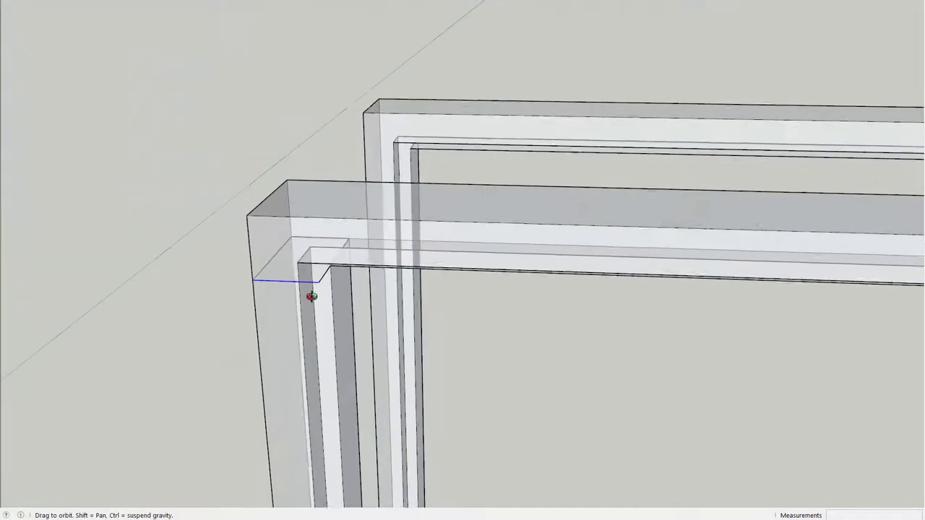
pyautogui.moveTo(329, 212)
pyautogui.mouseDown(button='middle')
pyautogui.moveTo(310, 289)
pyautogui.moveTo(314, 266)
pyautogui.moveTo(321, 274)
pyautogui.moveTo(302, 280)
pyautogui.mouseUp(button='middle')
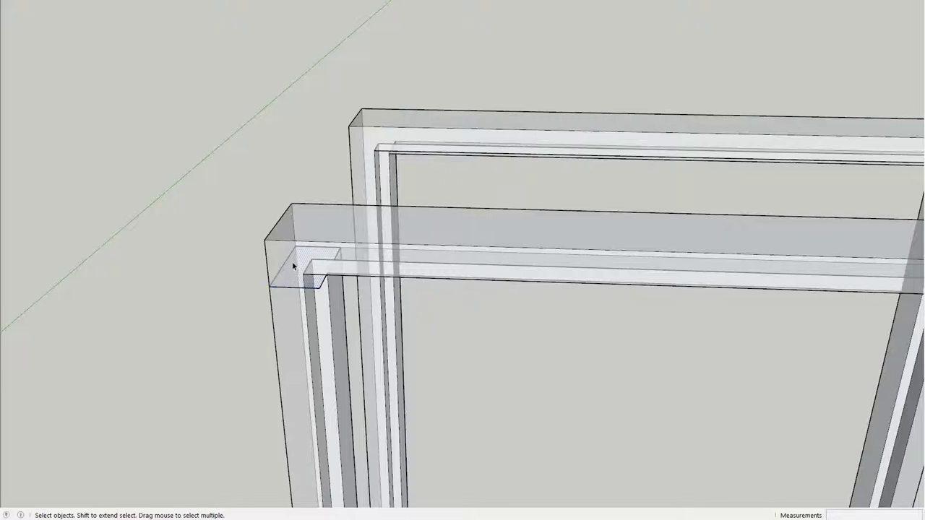
pyautogui.moveTo(299, 265); pyautogui.dragTo(297, 320, button='middle')
pyautogui.moveTo(306, 285)
pyautogui.mouseDown(button='middle')
pyautogui.moveTo(128, 386)
pyautogui.moveTo(287, 345)
pyautogui.moveTo(355, 246)
pyautogui.moveTo(265, 268)
pyautogui.mouseUp(button='middle')
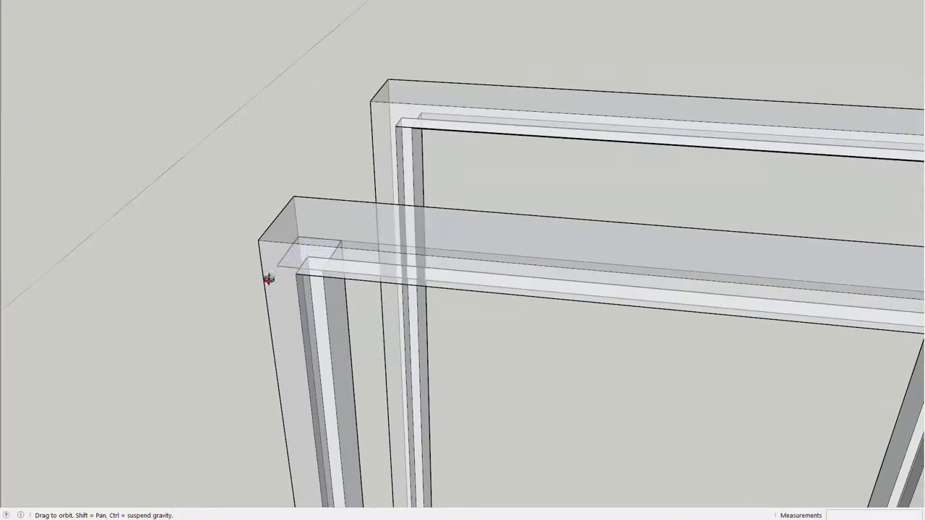
pyautogui.press('p')
pyautogui.click(308, 245)
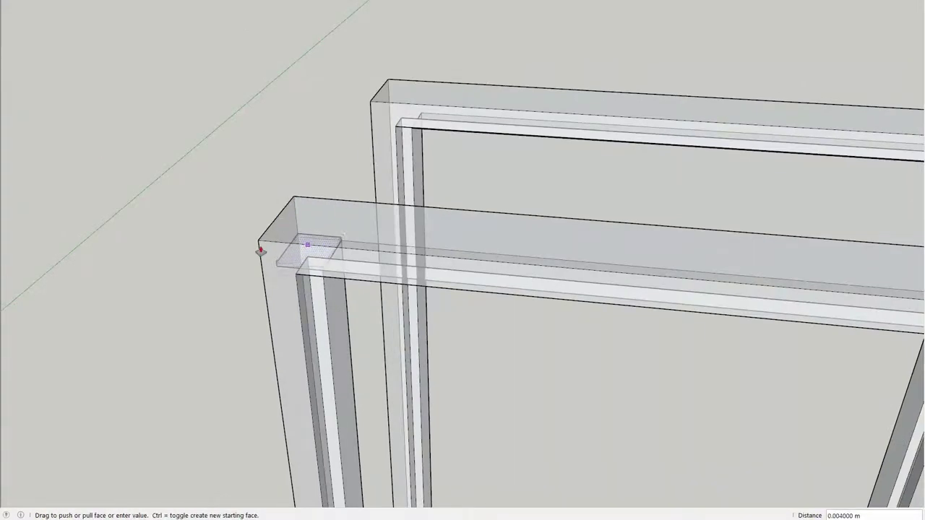
pyautogui.moveTo(308, 239)
pyautogui.mouseDown(button='middle')
pyautogui.moveTo(330, 161)
pyautogui.moveTo(289, 214)
pyautogui.mouseUp(button='middle')
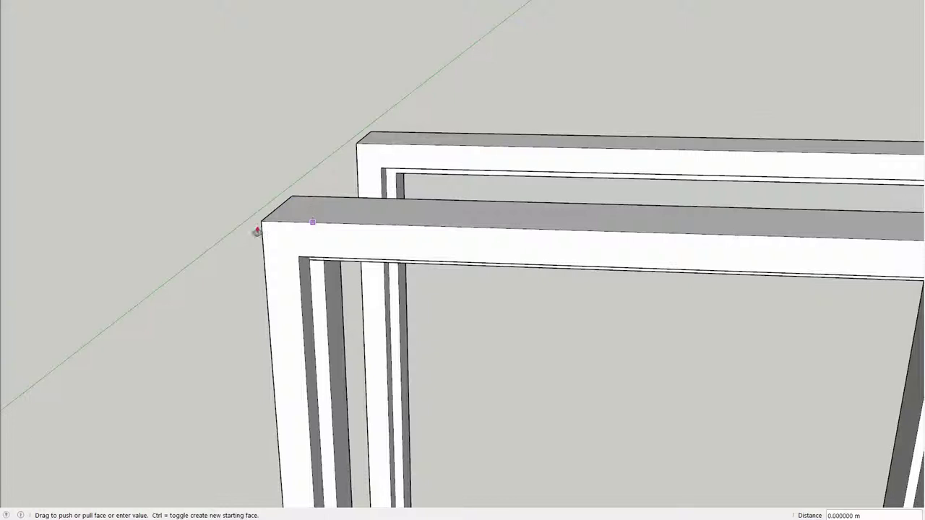
pyautogui.press('space')
# Pull the corner square up into a 0.05 m block in X-ray view and box-select it.
pyautogui.hotkey('alt', 'r')
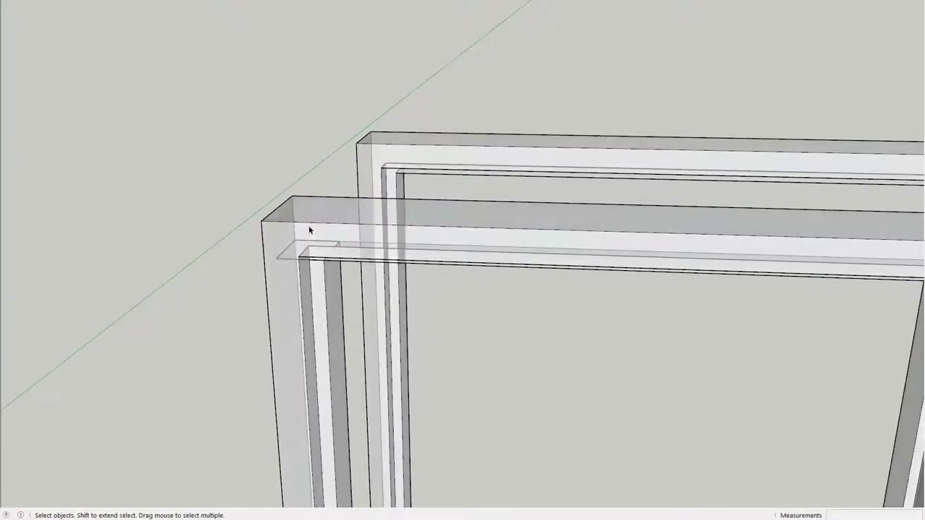
pyautogui.press('p')
pyautogui.moveTo(291, 250); pyautogui.dragTo(270, 225)
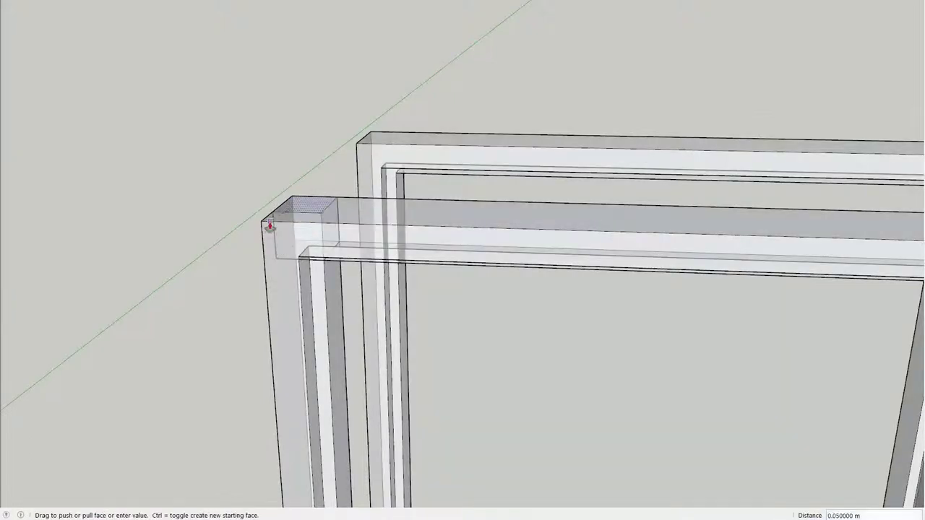
pyautogui.moveTo(270, 226); pyautogui.dragTo(283, 227, button='middle')
pyautogui.press('space')
pyautogui.moveTo(243, 155); pyautogui.dragTo(362, 279)
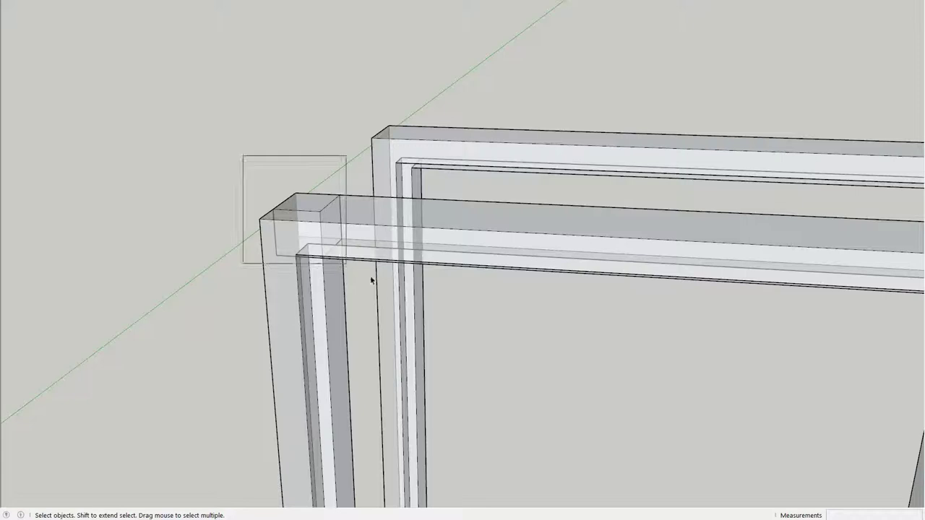
pyautogui.moveTo(342, 243)
pyautogui.mouseDown(button='middle')
pyautogui.moveTo(347, 82)
pyautogui.moveTo(325, 152)
pyautogui.moveTo(274, 196)
pyautogui.moveTo(376, 397)
pyautogui.moveTo(310, 254)
pyautogui.mouseUp(button='middle')
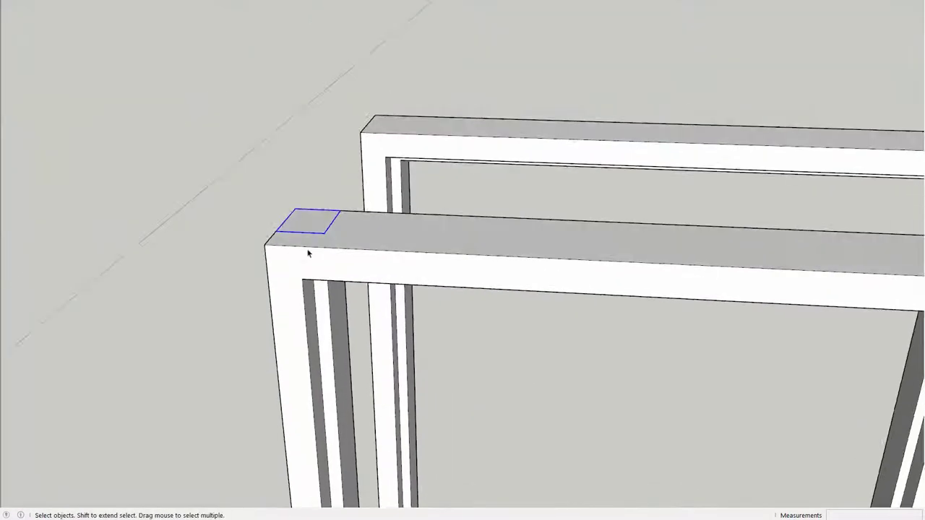
# Turn off X-ray, draw a small rectangle on the corner block and extrude it 0.035 m.
pyautogui.scroll(1, 318, 325)
pyautogui.press('x')
pyautogui.moveTo(335, 295)
pyautogui.mouseDown(button='middle')
pyautogui.moveTo(376, 292)
pyautogui.moveTo(384, 241)
pyautogui.moveTo(374, 217)
pyautogui.moveTo(386, 197)
pyautogui.mouseUp(button='middle')
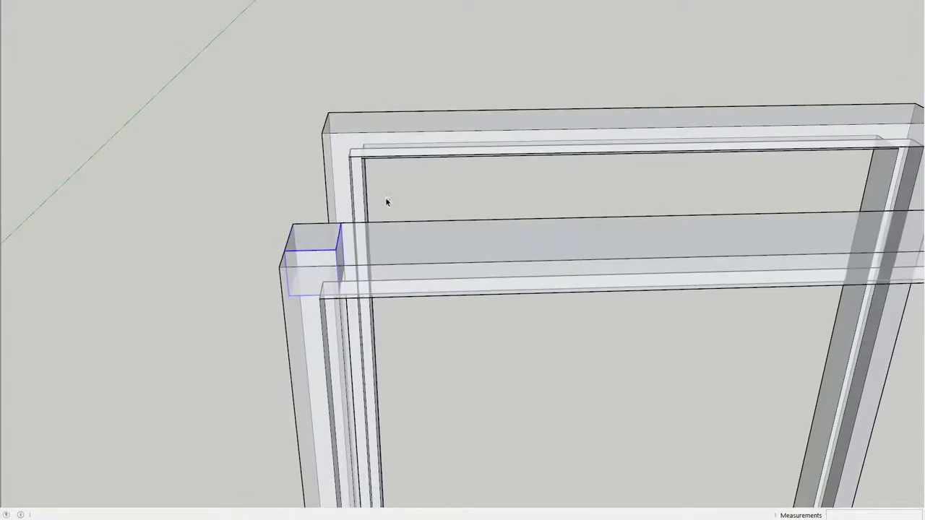
pyautogui.scroll(1, 324, 284)
pyautogui.press('r')
pyautogui.click(339, 262)
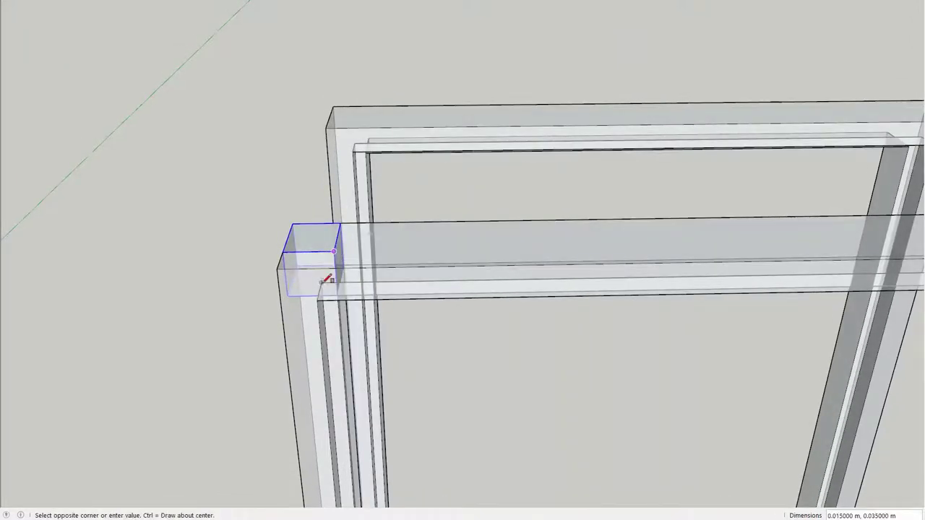
pyautogui.click(328, 279)
pyautogui.press('p')
pyautogui.click(326, 269)
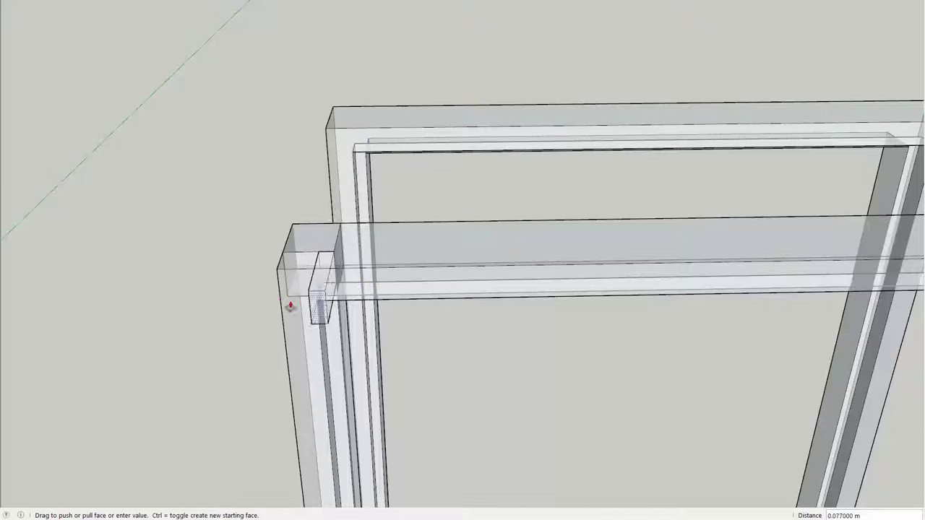
pyautogui.click(299, 288)
pyautogui.press('space')
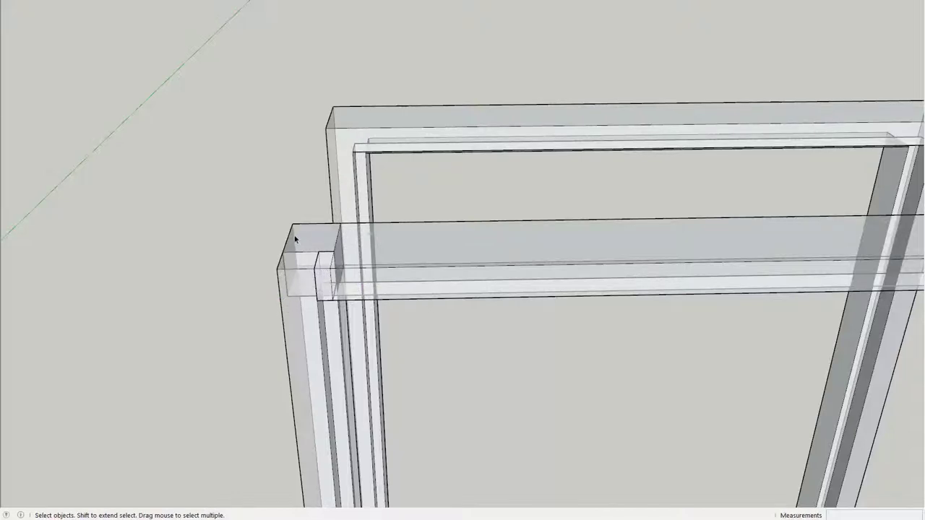
pyautogui.doubleClick(324, 278)
# Draw a 35 x 32 mm rectangle on the post top, raise it 35 mm, and select the block.
pyautogui.press('r')
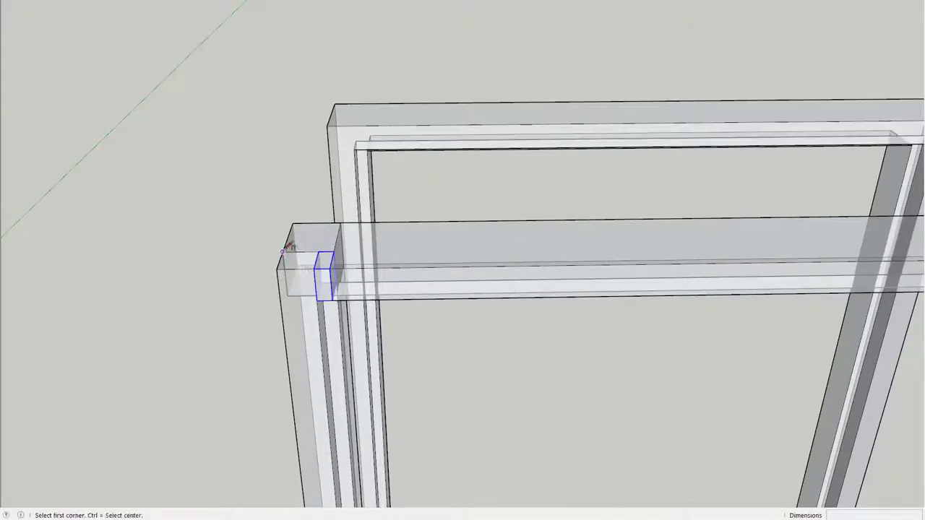
pyautogui.click(286, 250)
pyautogui.click(318, 266)
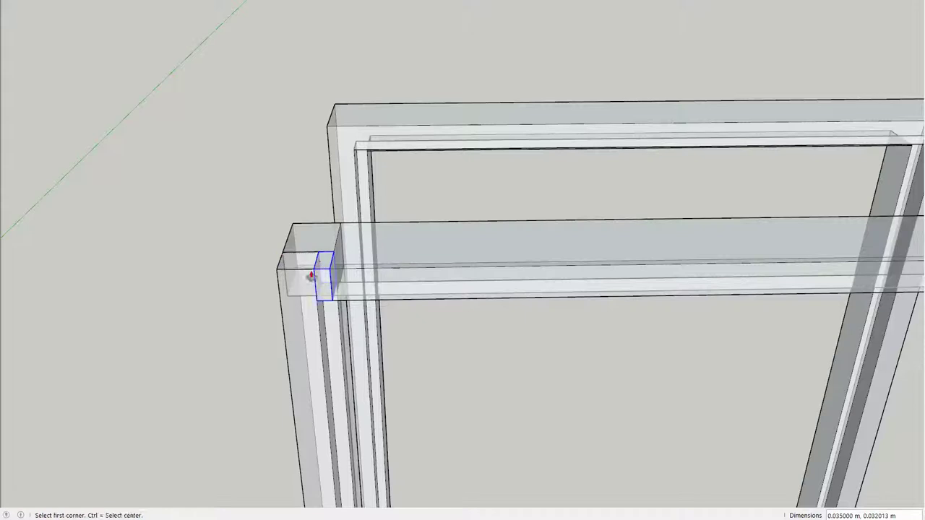
pyautogui.press('p')
pyautogui.click(302, 258)
pyautogui.click(318, 303)
pyautogui.press('space')
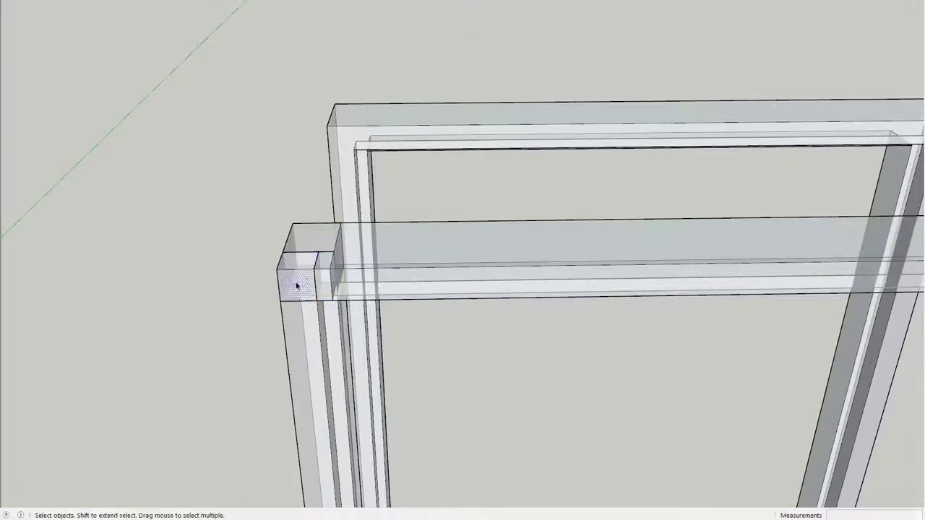
pyautogui.moveTo(238, 241); pyautogui.dragTo(327, 308)
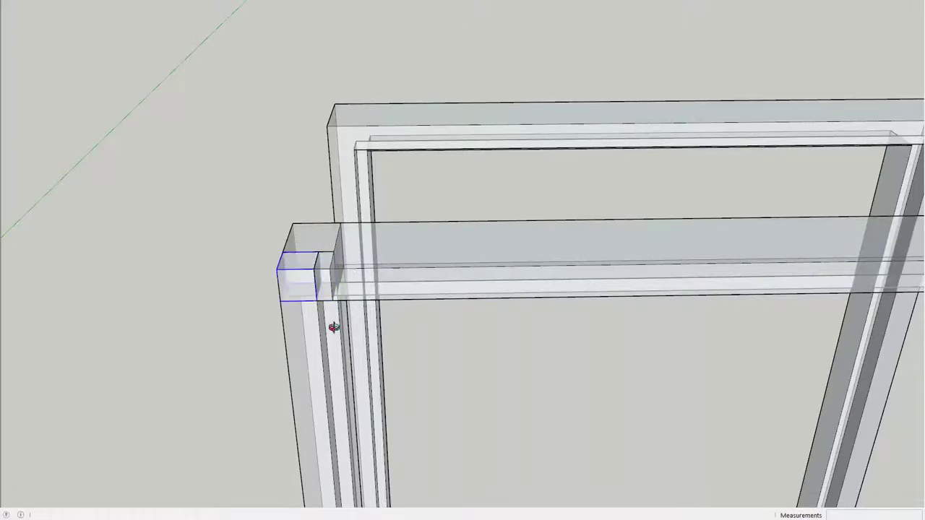
pyautogui.moveTo(327, 309); pyautogui.dragTo(326, 291, button='middle')
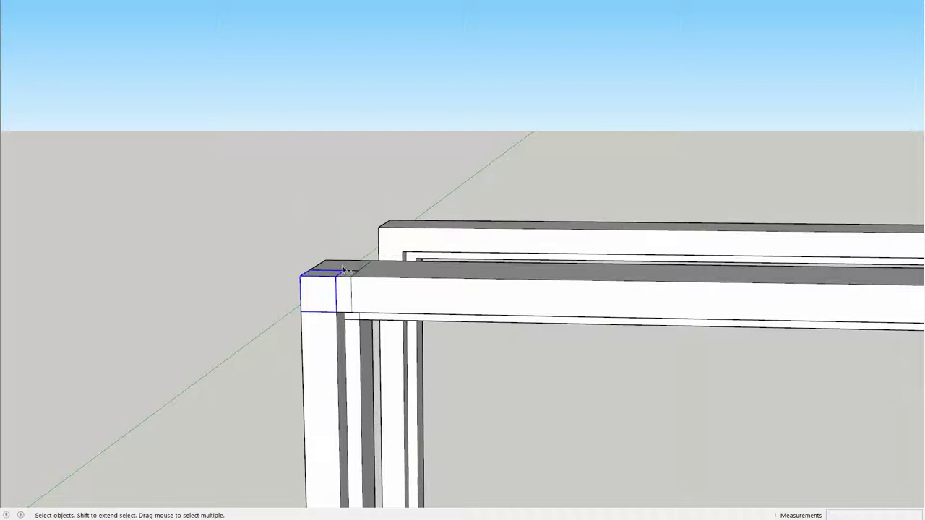
# Move the selected corner blocks off beside the door frame.
pyautogui.press('m')
pyautogui.click(336, 276)
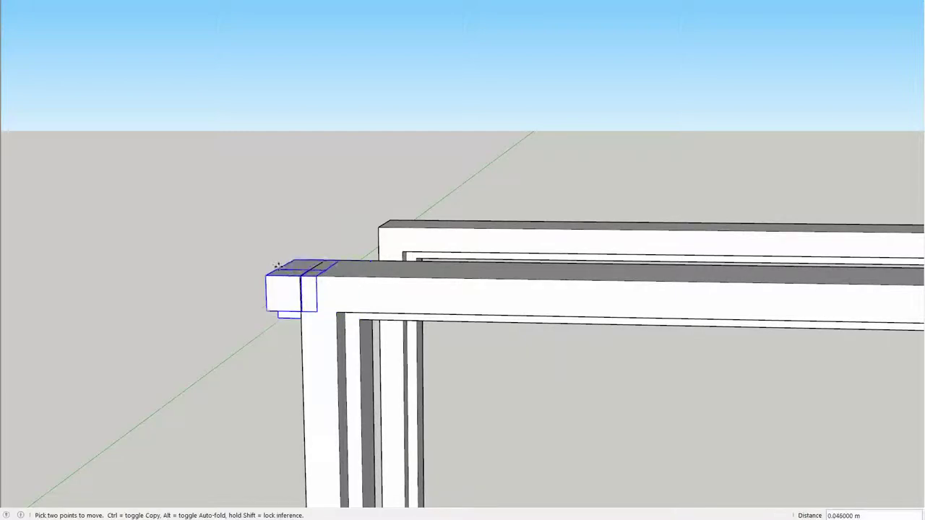
pyautogui.moveTo(243, 264)
pyautogui.mouseDown(button='middle')
pyautogui.moveTo(321, 236)
pyautogui.moveTo(332, 196)
pyautogui.mouseUp(button='middle')
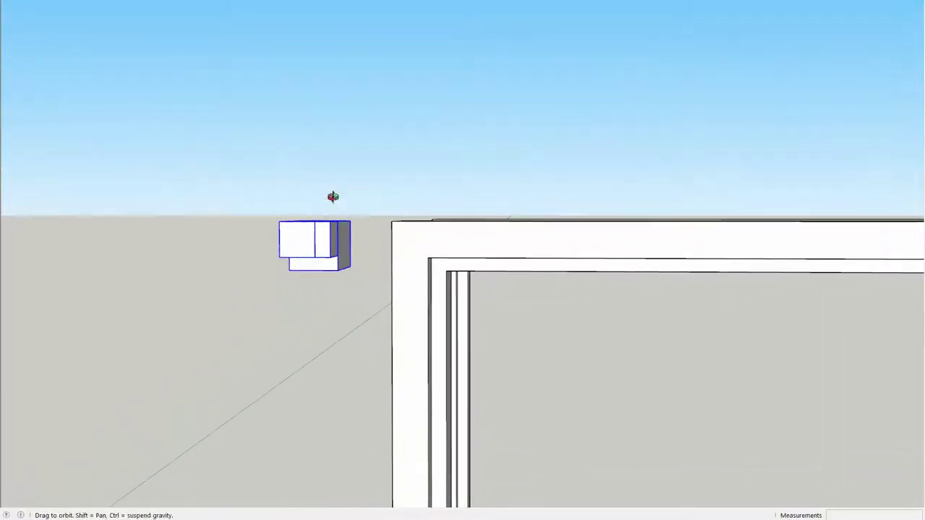
pyautogui.moveTo(316, 242); pyautogui.dragTo(330, 200, button='middle')
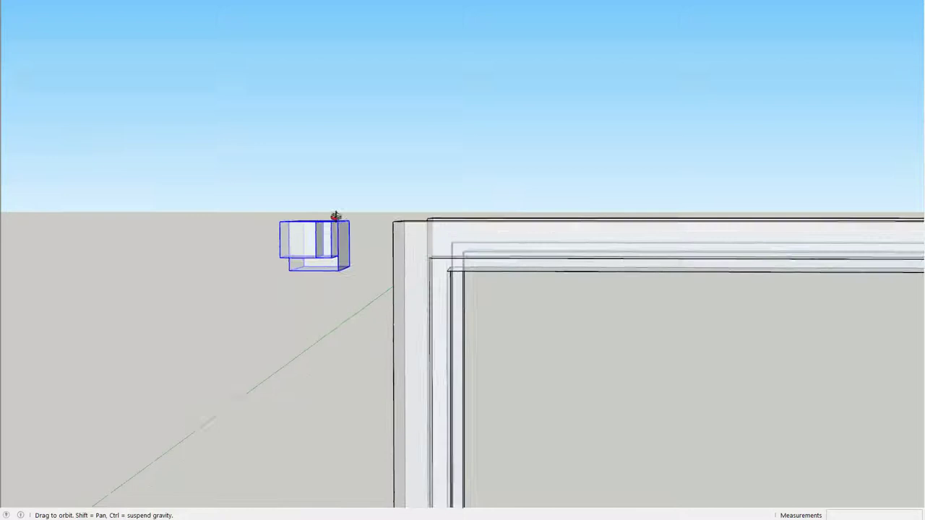
pyautogui.scroll(2, 307, 229)
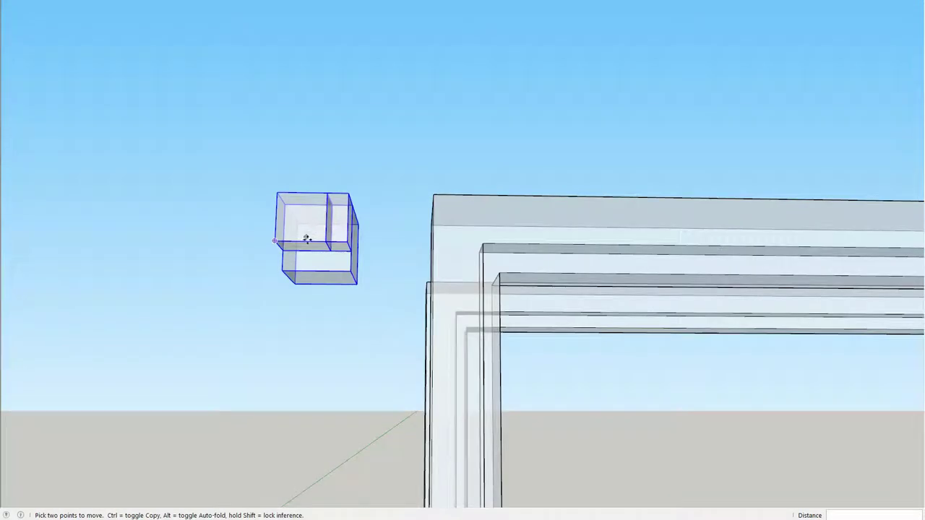
pyautogui.moveTo(307, 239)
pyautogui.mouseDown(button='middle')
pyautogui.moveTo(317, 251)
pyautogui.moveTo(325, 244)
pyautogui.moveTo(393, 265)
pyautogui.moveTo(376, 243)
pyautogui.moveTo(348, 237)
pyautogui.moveTo(329, 246)
pyautogui.moveTo(345, 257)
pyautogui.mouseUp(button='middle')
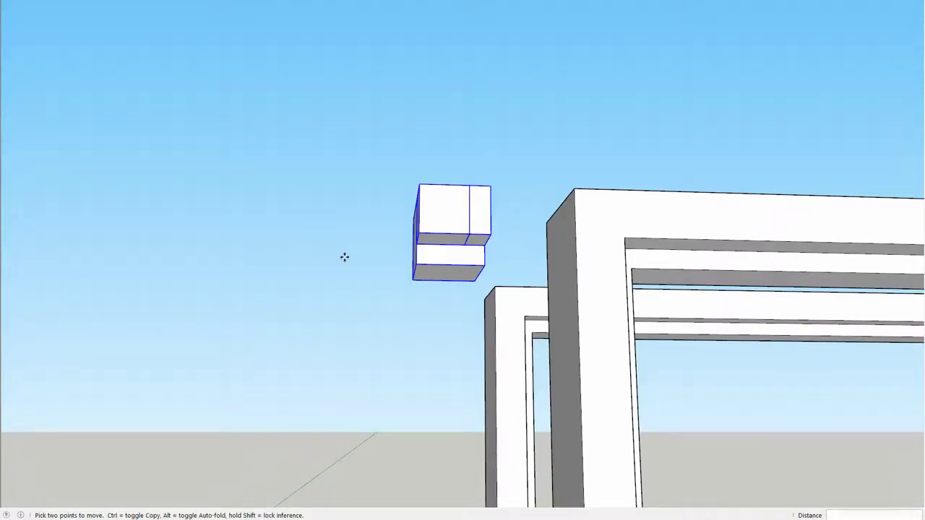
# Scale the inner block vertically along the blue axis by 1.5.
pyautogui.press('s')
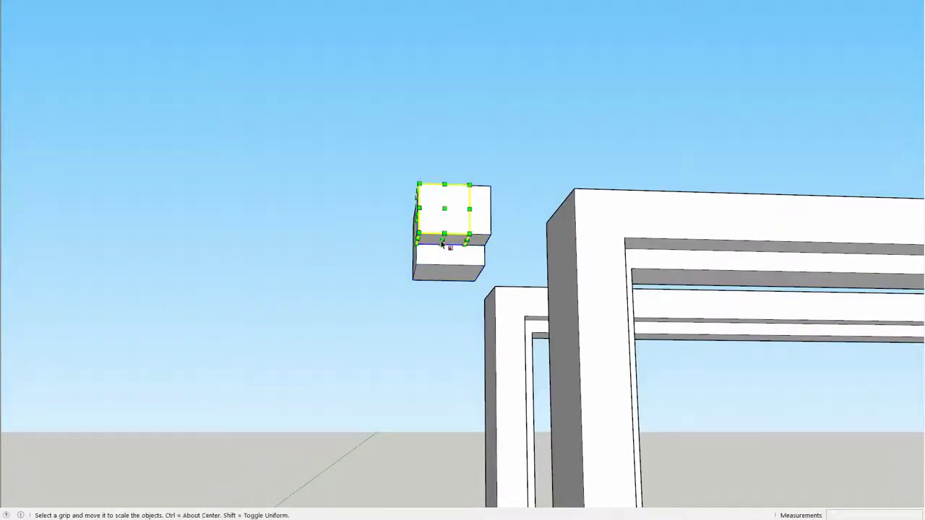
pyautogui.moveTo(442, 243); pyautogui.dragTo(442, 260)
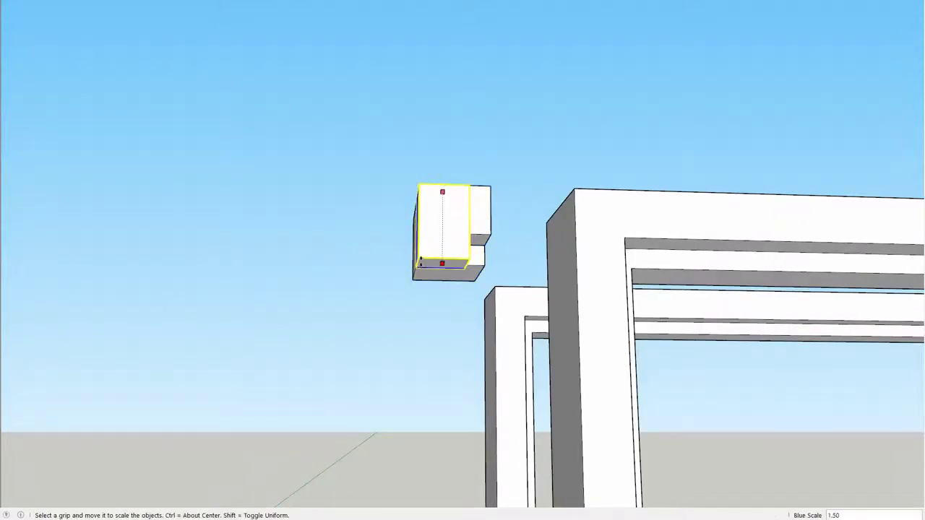
pyautogui.moveTo(442, 260); pyautogui.dragTo(330, 287, button='middle')
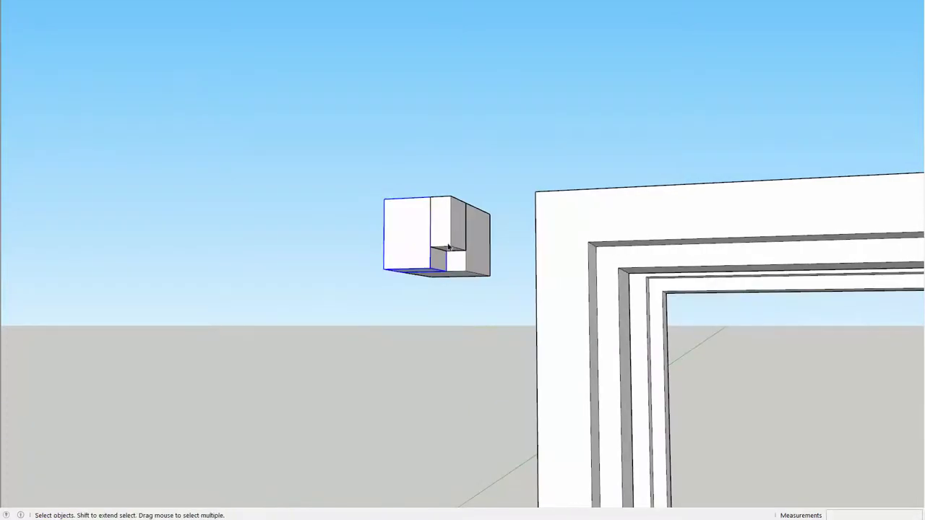
pyautogui.moveTo(434, 245)
pyautogui.mouseDown(button='middle')
pyautogui.moveTo(460, 242)
pyautogui.moveTo(458, 234)
pyautogui.moveTo(429, 263)
pyautogui.moveTo(417, 253)
pyautogui.moveTo(405, 371)
pyautogui.moveTo(434, 361)
pyautogui.mouseUp(button='middle')
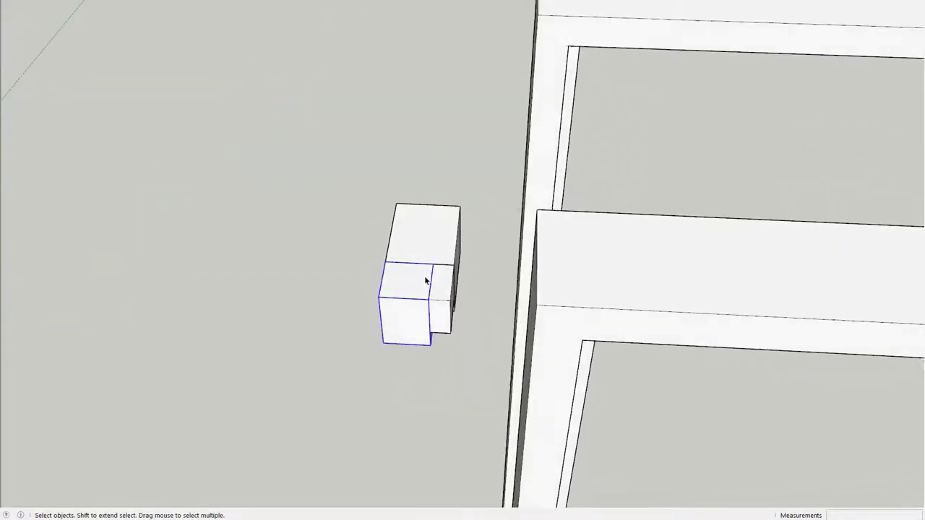
pyautogui.moveTo(426, 281)
pyautogui.mouseDown(button='middle')
pyautogui.moveTo(433, 296)
pyautogui.moveTo(444, 120)
pyautogui.moveTo(419, 289)
pyautogui.moveTo(416, 200)
pyautogui.mouseUp(button='middle')
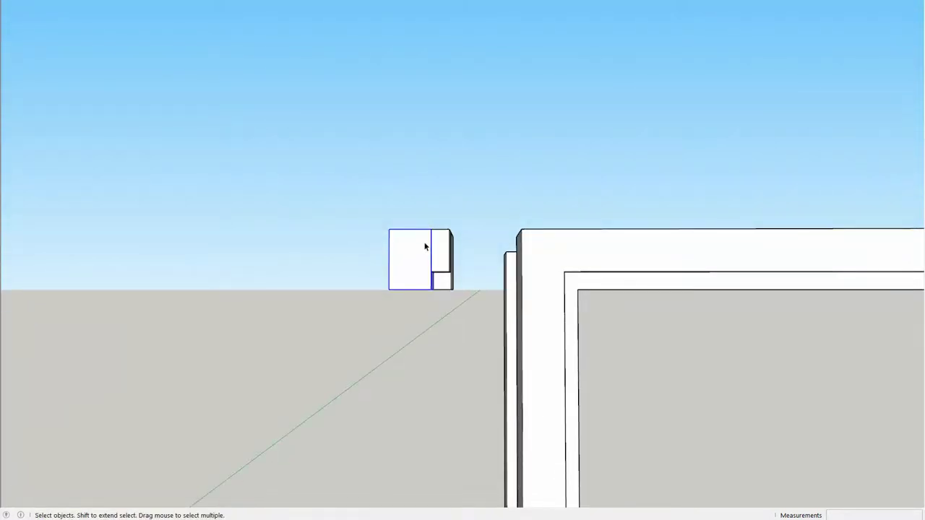
pyautogui.moveTo(425, 248)
pyautogui.mouseDown(button='middle')
pyautogui.moveTo(419, 159)
pyautogui.moveTo(477, 382)
pyautogui.moveTo(470, 420)
pyautogui.mouseUp(button='middle')
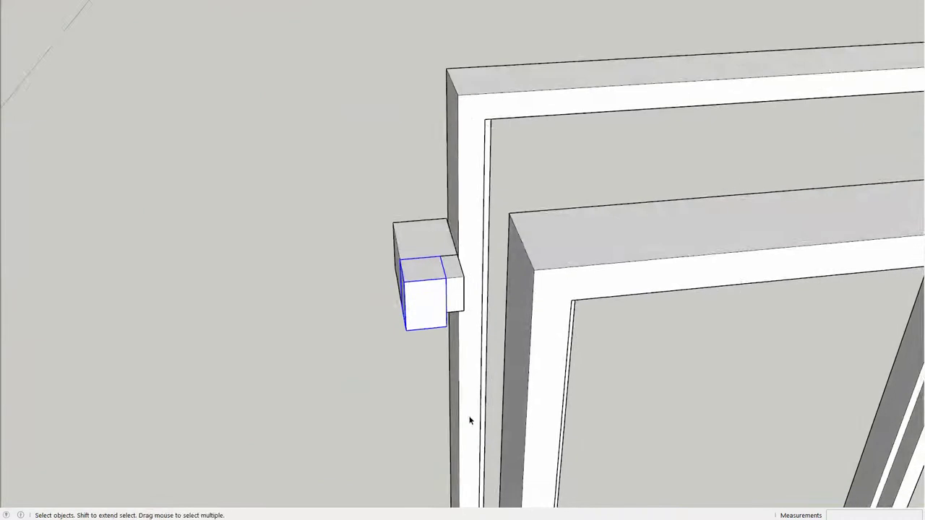
pyautogui.moveTo(437, 307)
pyautogui.mouseDown(button='middle')
pyautogui.moveTo(527, 337)
pyautogui.moveTo(424, 376)
pyautogui.moveTo(570, 340)
pyautogui.mouseUp(button='middle')
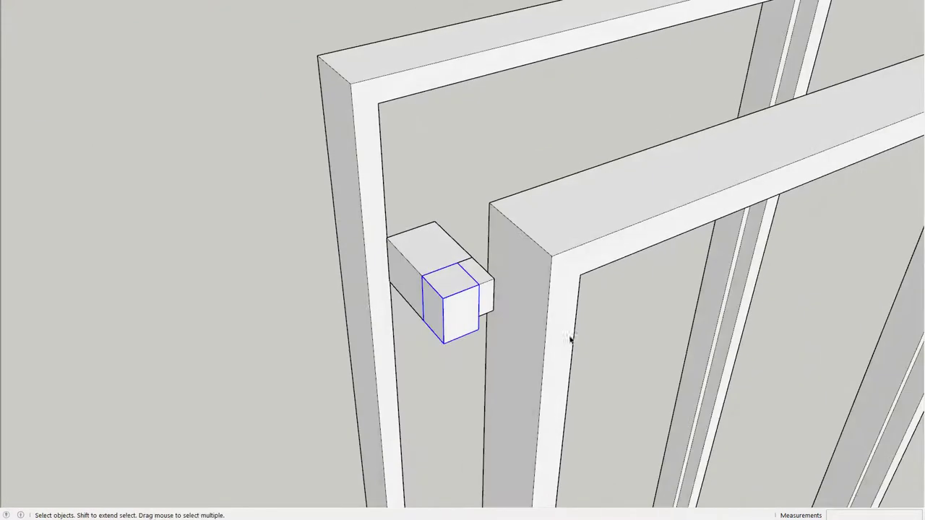
pyautogui.scroll(2, 446, 291)
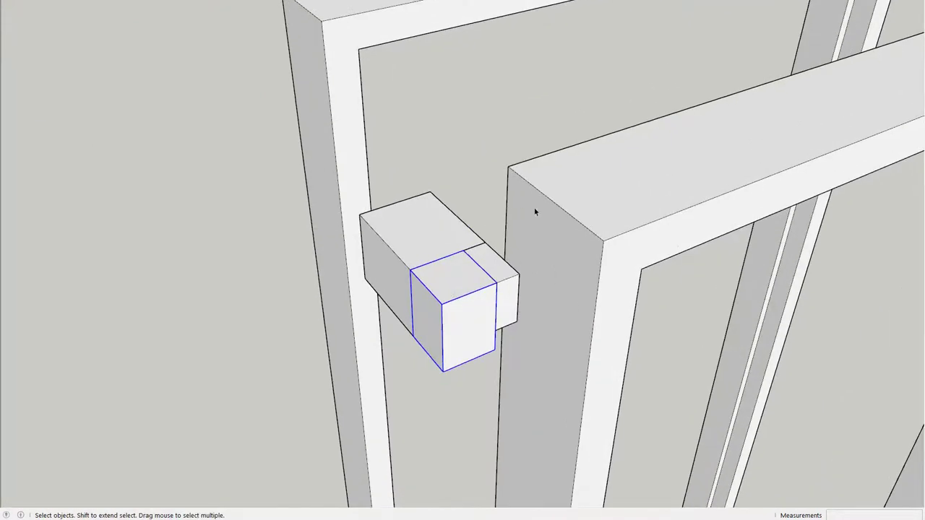
# Clear the selection and toggle X-ray on and off to check the blocks.
pyautogui.press('Escape')
pyautogui.moveTo(465, 268)
pyautogui.mouseDown(button='middle')
pyautogui.moveTo(362, 295)
pyautogui.moveTo(506, 299)
pyautogui.mouseUp(button='middle')
pyautogui.hotkey('alt', 'x')
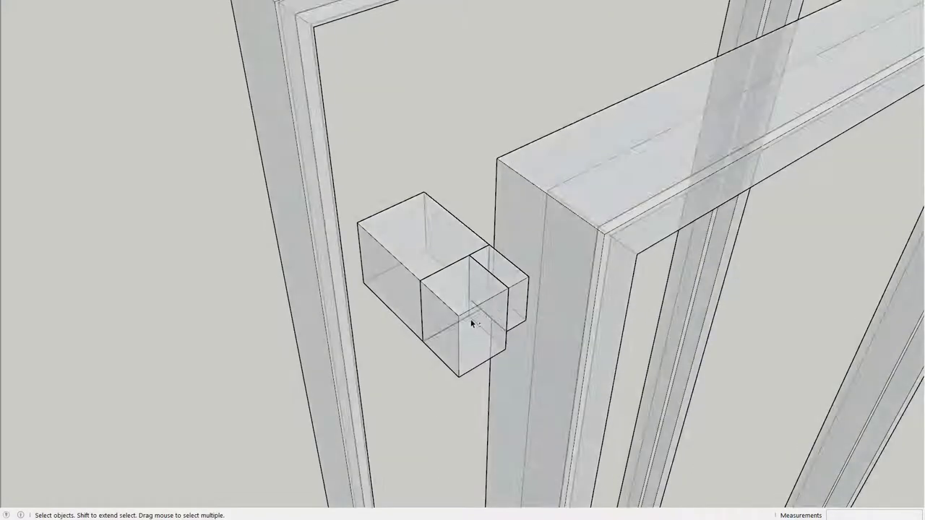
pyautogui.hotkey('alt', 'x')
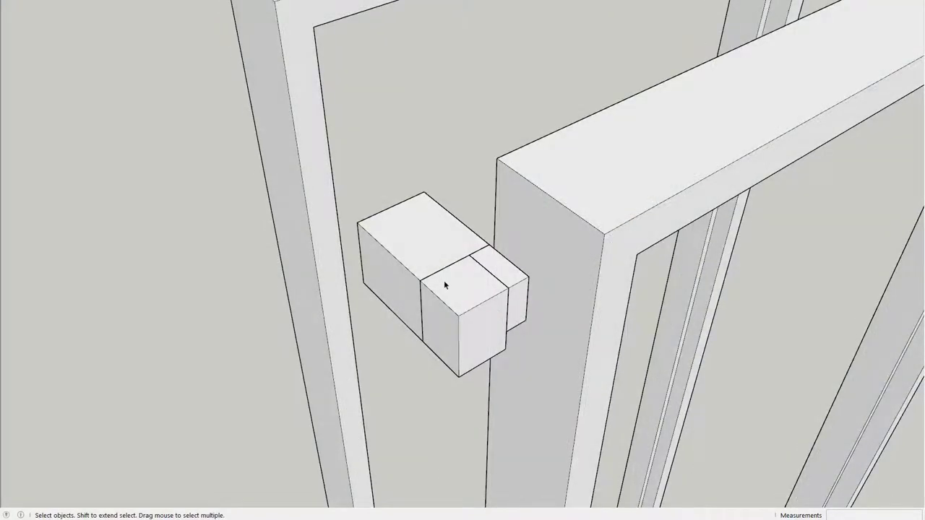
# Open the small block and erase the inner cube's top edges and face in X-ray view.
pyautogui.doubleClick(444, 286)
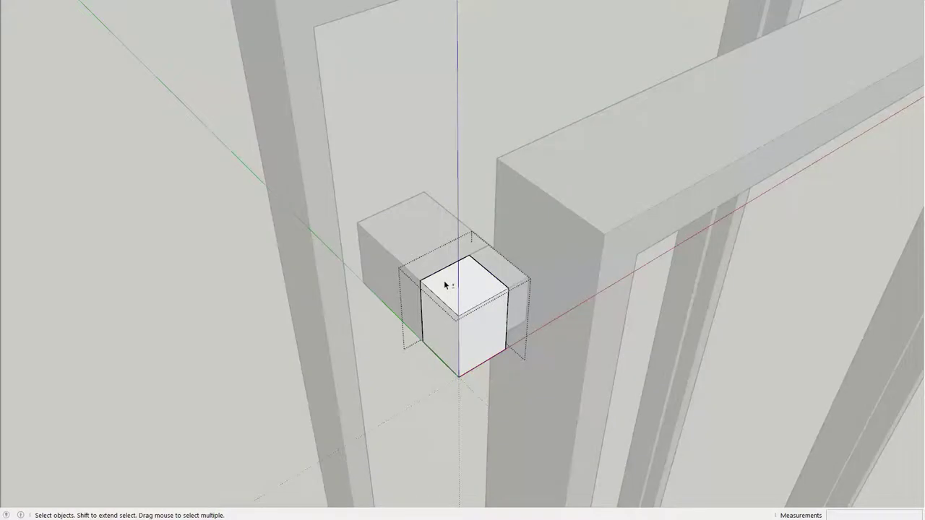
pyautogui.hotkey('alt', 'x')
pyautogui.press('e')
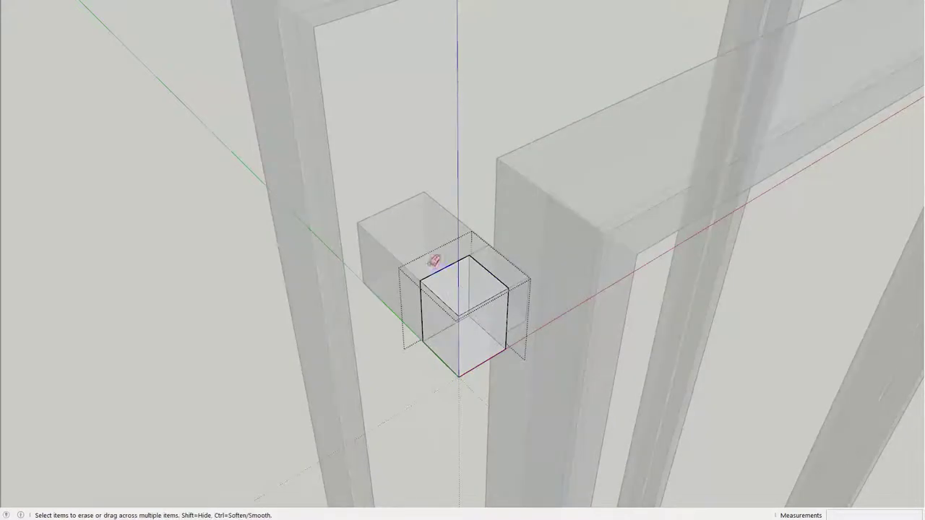
pyautogui.moveTo(434, 262)
pyautogui.mouseDown()
pyautogui.moveTo(475, 265)
pyautogui.moveTo(452, 309)
pyautogui.mouseUp()
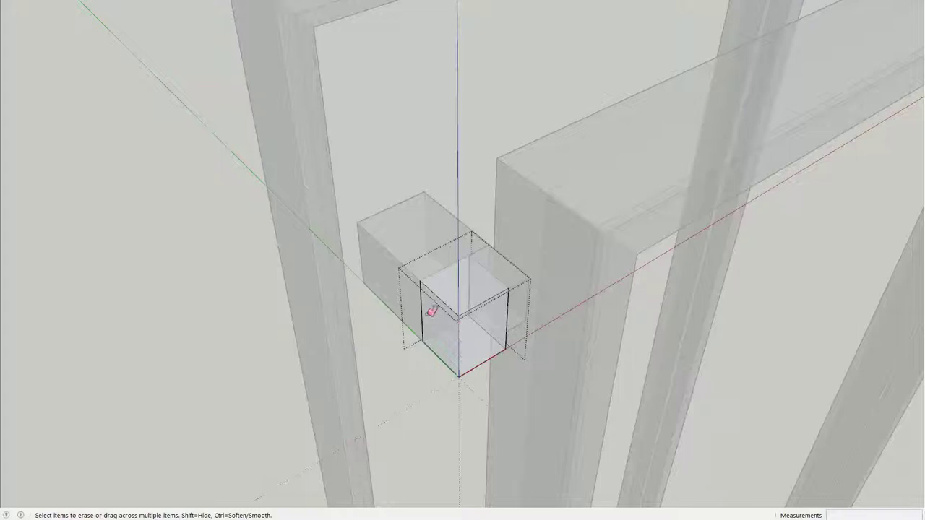
pyautogui.moveTo(489, 320)
pyautogui.mouseDown(button='middle')
pyautogui.moveTo(380, 301)
pyautogui.moveTo(428, 293)
pyautogui.mouseUp(button='middle')
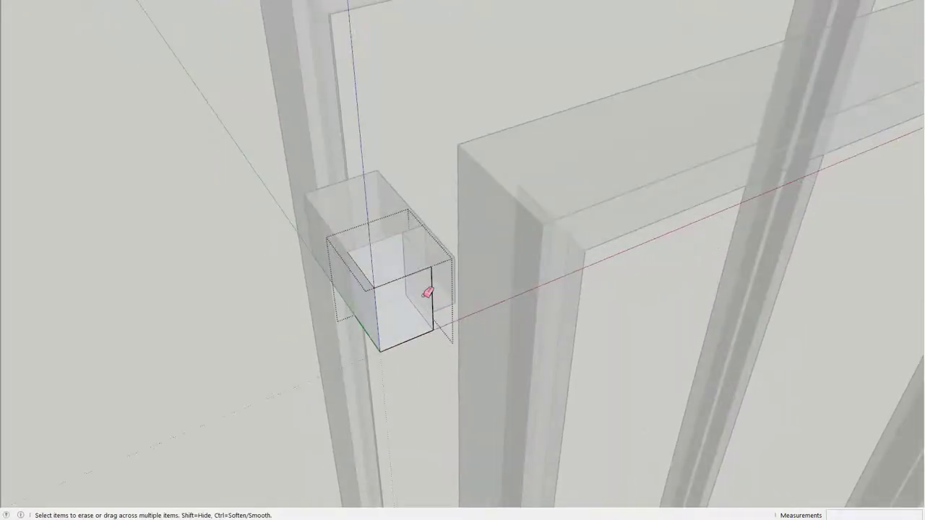
pyautogui.press('x')
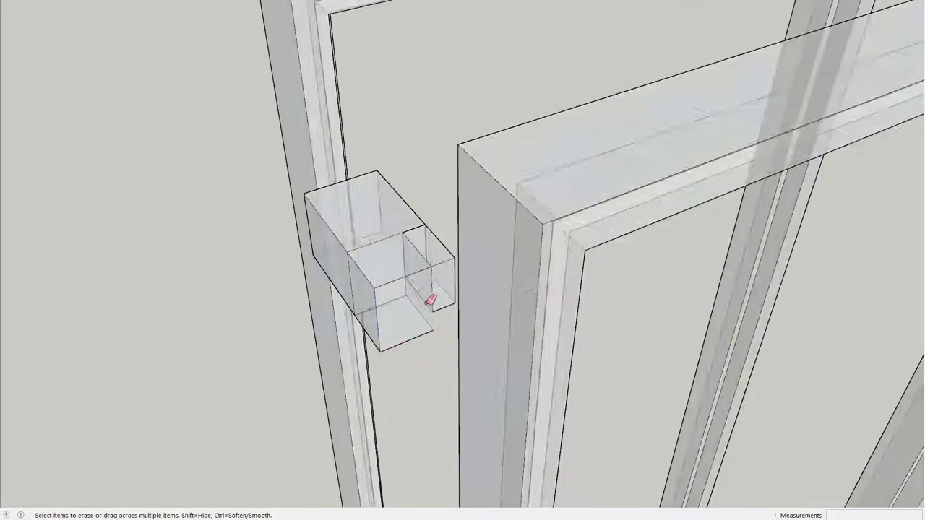
pyautogui.press('space')
# Orbit and zoom in close on the corner block at the top of the left post.
pyautogui.moveTo(438, 306)
pyautogui.mouseDown(button='middle')
pyautogui.moveTo(275, 192)
pyautogui.moveTo(374, 210)
pyautogui.mouseUp(button='middle')
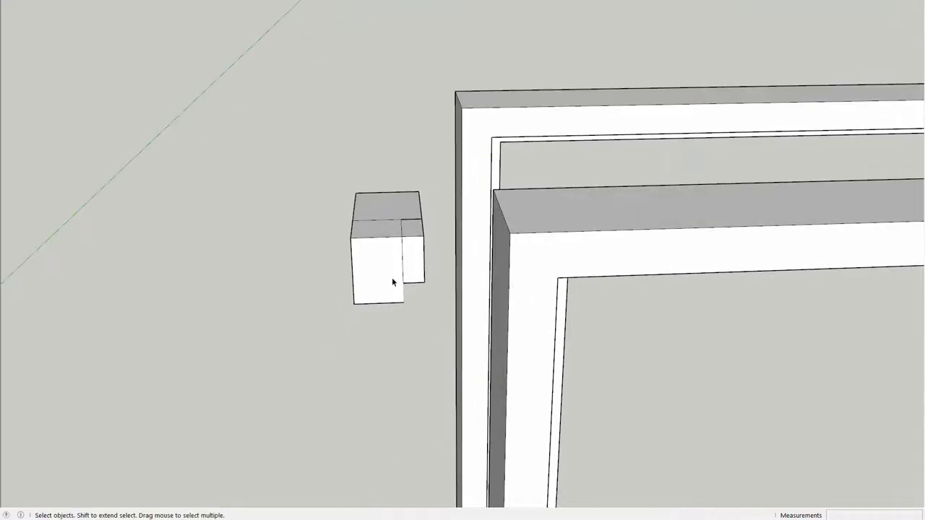
pyautogui.moveTo(401, 269)
pyautogui.mouseDown(button='middle')
pyautogui.moveTo(444, 283)
pyautogui.moveTo(386, 299)
pyautogui.moveTo(347, 138)
pyautogui.moveTo(353, 147)
pyautogui.mouseUp(button='middle')
pyautogui.moveTo(382, 256); pyautogui.dragTo(407, 165, button='middle')
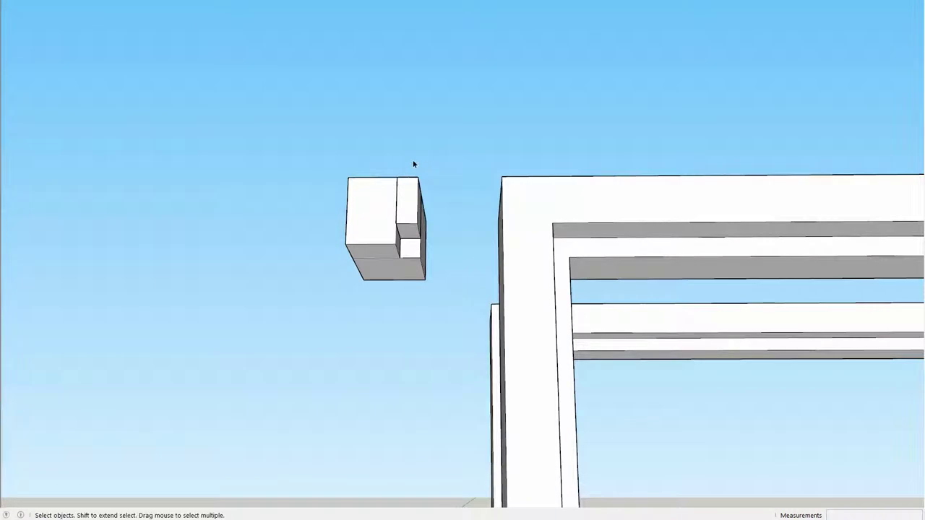
pyautogui.moveTo(384, 230)
pyautogui.mouseDown(button='middle')
pyautogui.moveTo(402, 207)
pyautogui.moveTo(378, 246)
pyautogui.moveTo(370, 191)
pyautogui.moveTo(373, 198)
pyautogui.mouseUp(button='middle')
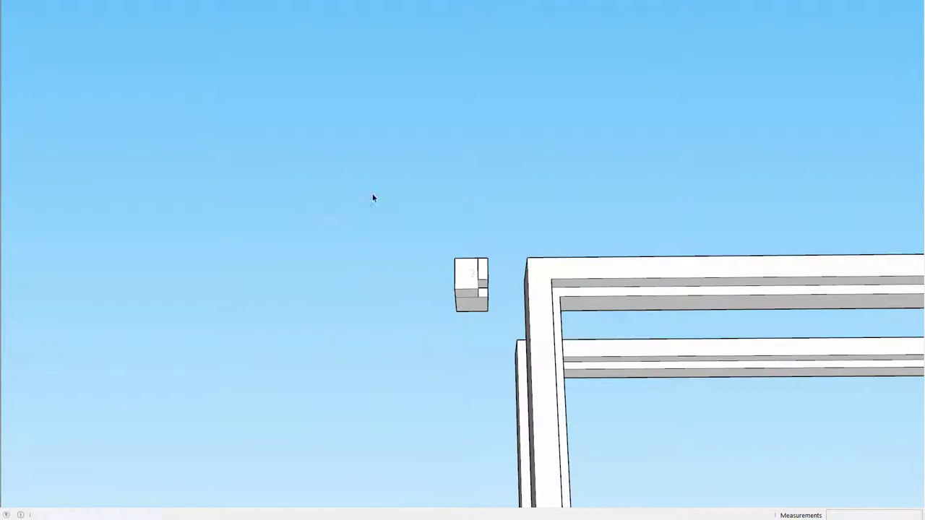
pyautogui.scroll(1, 477, 286)
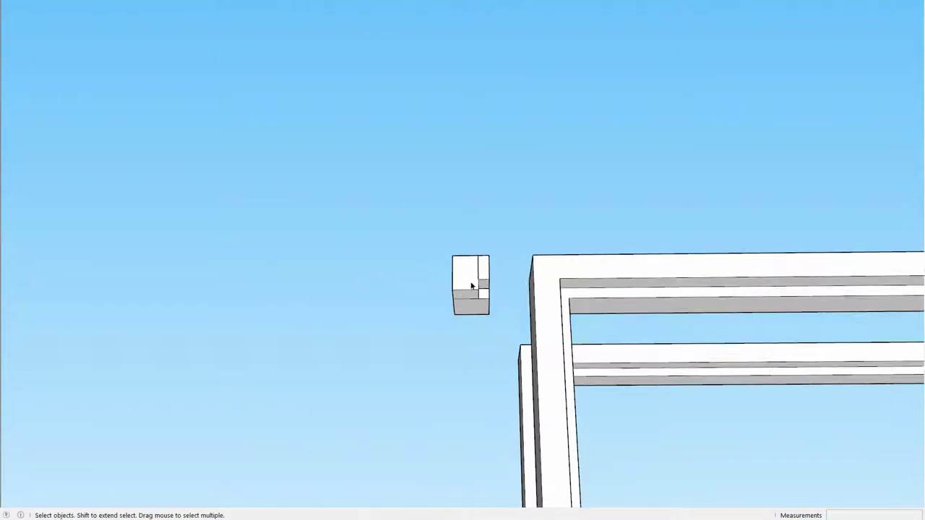
pyautogui.moveTo(471, 286); pyautogui.dragTo(501, 365, button='middle')
pyautogui.scroll(2, 478, 287)
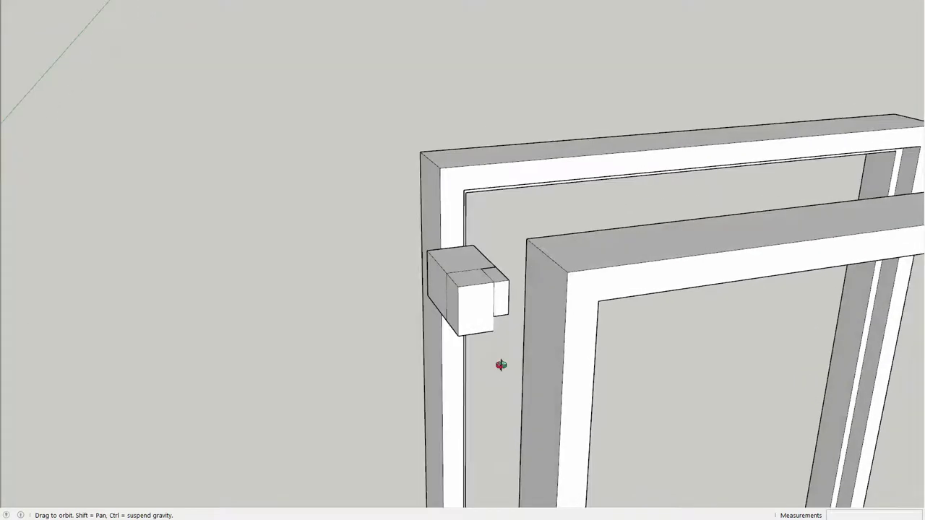
pyautogui.keyDown('shift'); pyautogui.moveTo(487, 310); pyautogui.dragTo(412, 336, button='middle'); pyautogui.keyUp('shift')
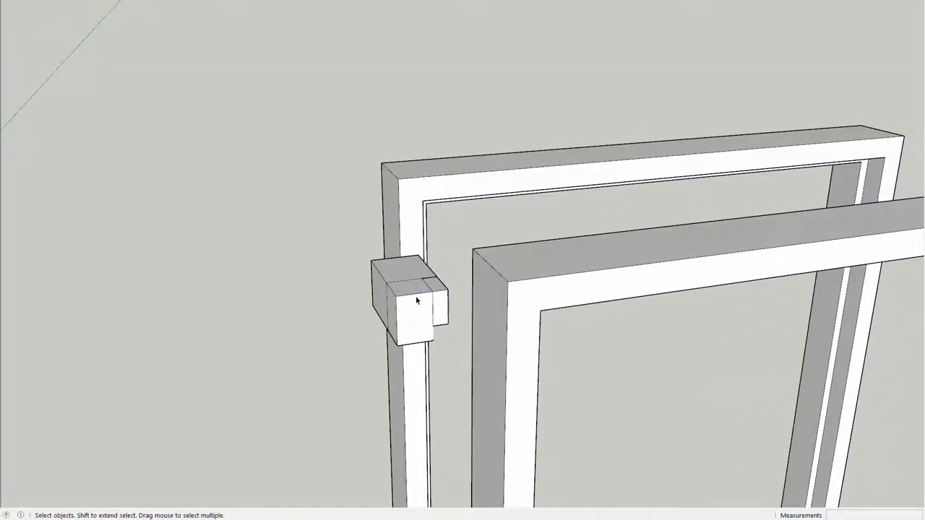
pyautogui.moveTo(418, 301)
pyautogui.mouseDown(button='middle')
pyautogui.moveTo(386, 320)
pyautogui.moveTo(397, 274)
pyautogui.mouseUp(button='middle')
# Copy the corner block straight down, placing the copy just below the original.
pyautogui.scroll(1, 386, 320)
pyautogui.scroll(1, 383, 326)
pyautogui.press('s')
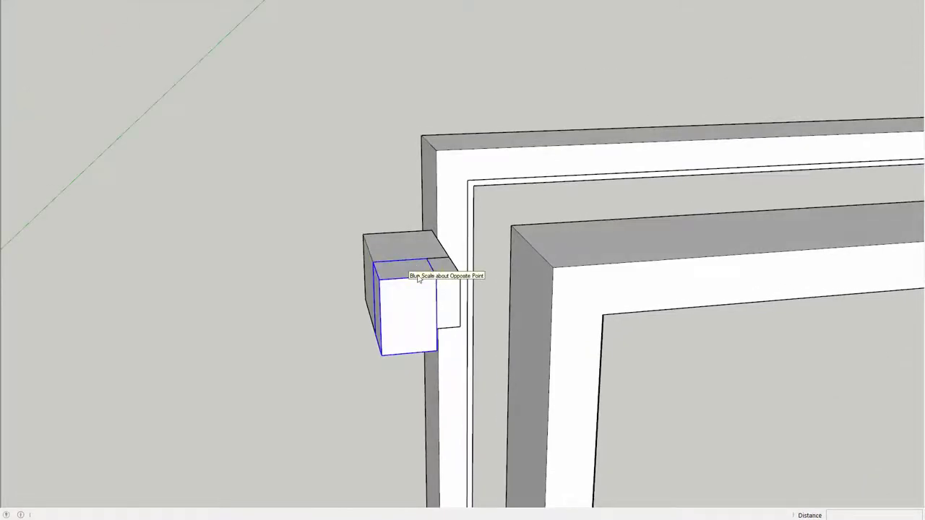
pyautogui.scroll(-3, 417, 278)
pyautogui.press('m')
pyautogui.press('ctrl')
pyautogui.click(414, 263)
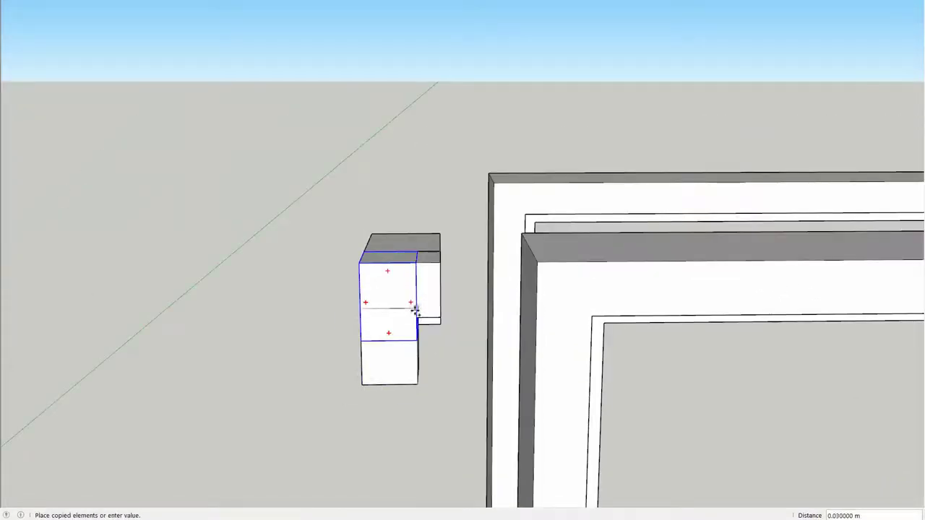
pyautogui.click(413, 311)
# Squash the copied block to 0.30 of its height along the blue axis.
pyautogui.moveTo(401, 313); pyautogui.dragTo(409, 164, button='middle')
pyautogui.press('s')
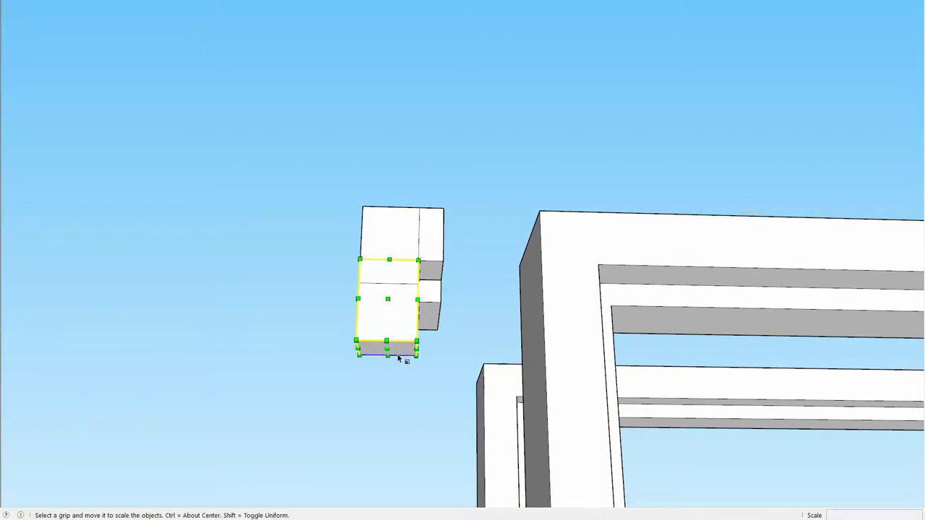
pyautogui.moveTo(387, 353); pyautogui.dragTo(418, 286)
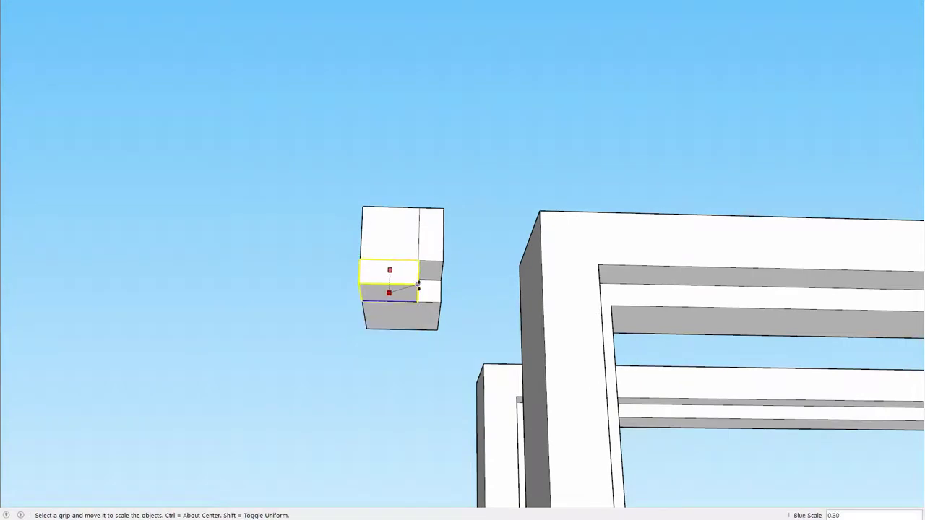
pyautogui.press('space')
# Scale the original upper block to 0.70 of its height along the blue axis.
pyautogui.keyDown('shift'); pyautogui.click(397, 241); pyautogui.keyUp('shift')
pyautogui.press('s')
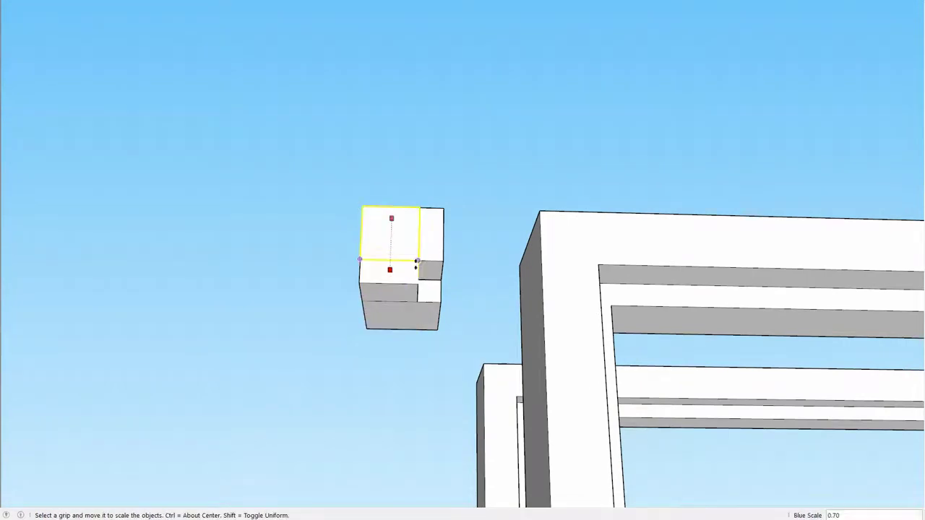
pyautogui.moveTo(421, 268)
pyautogui.mouseDown(button='middle')
pyautogui.moveTo(366, 274)
pyautogui.moveTo(405, 355)
pyautogui.moveTo(413, 244)
pyautogui.moveTo(397, 325)
pyautogui.moveTo(405, 341)
pyautogui.moveTo(462, 344)
pyautogui.mouseUp(button='middle')
pyautogui.moveTo(422, 282)
pyautogui.mouseDown(button='middle')
pyautogui.moveTo(442, 306)
pyautogui.moveTo(416, 311)
pyautogui.mouseUp(button='middle')
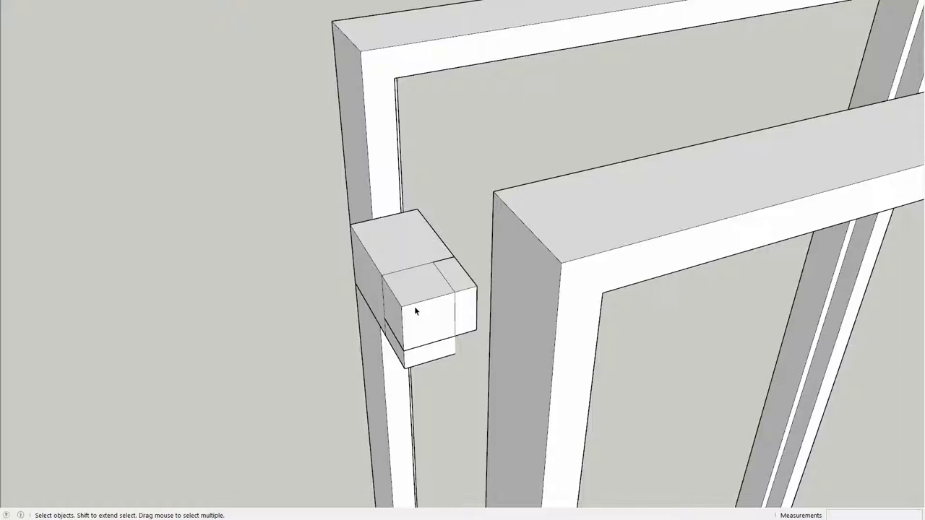
# Erase the line splitting the corner block's top face and the stray front-face edge.
pyautogui.doubleClick(412, 317)
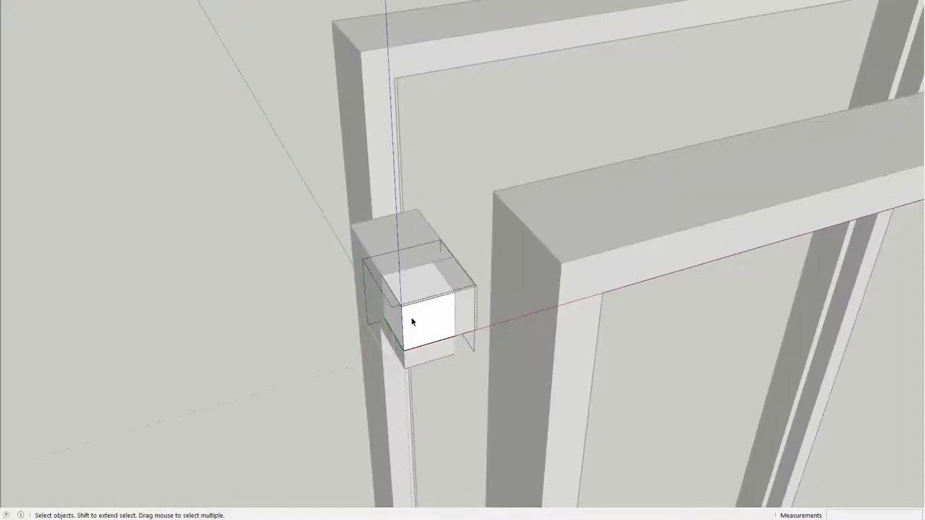
pyautogui.press('e')
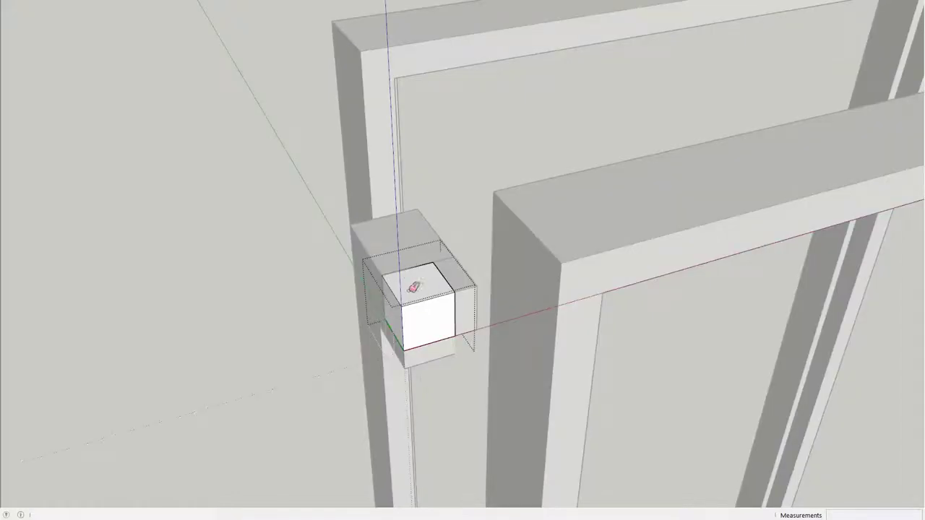
pyautogui.click(442, 277)
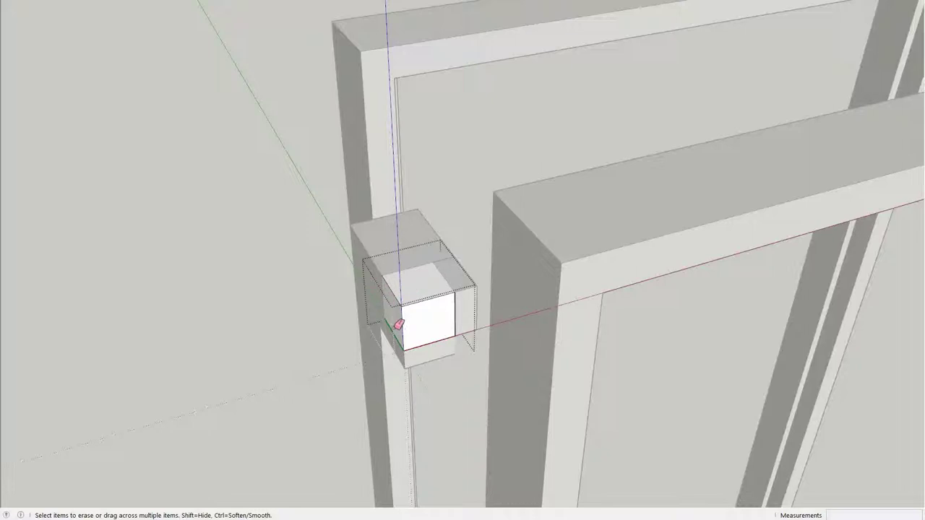
pyautogui.click(439, 346)
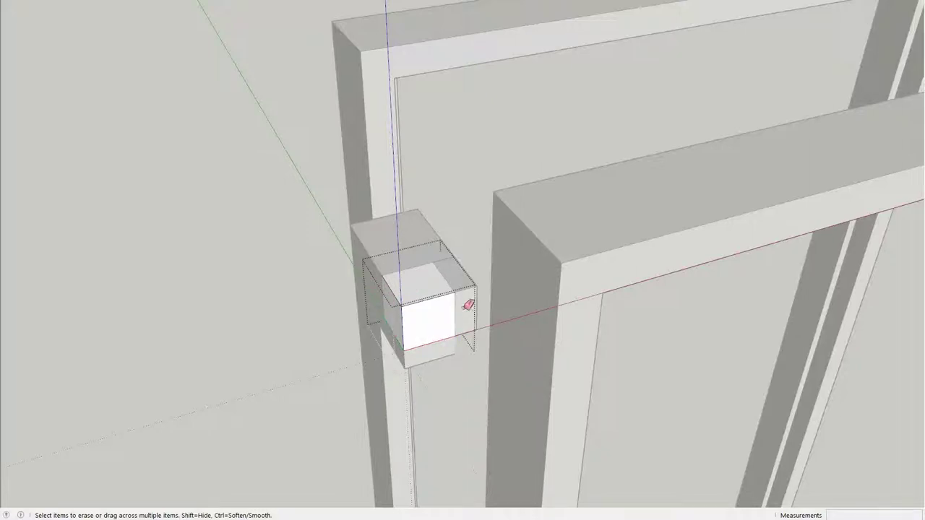
pyautogui.press('Escape')
pyautogui.press('space')
# Erase the small lower box's stray front edges and inspect the block's underside.
pyautogui.doubleClick(454, 288)
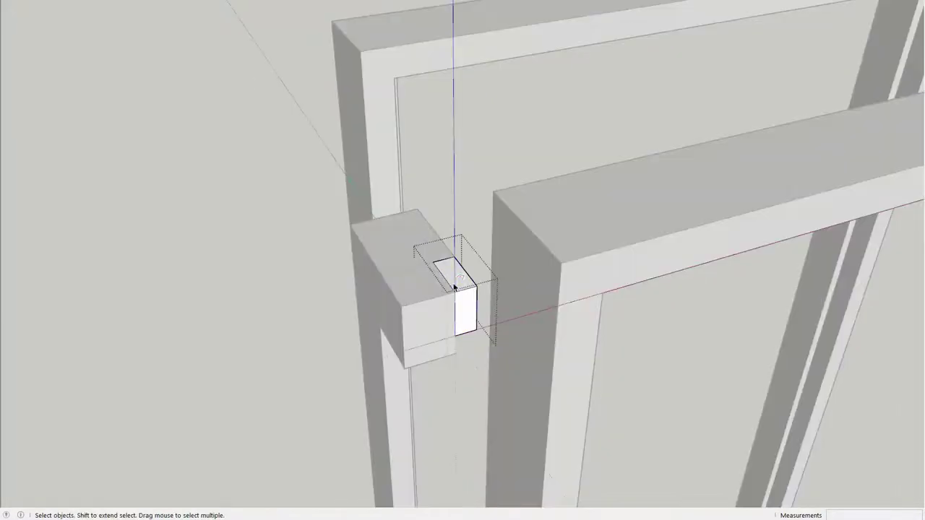
pyautogui.press('e')
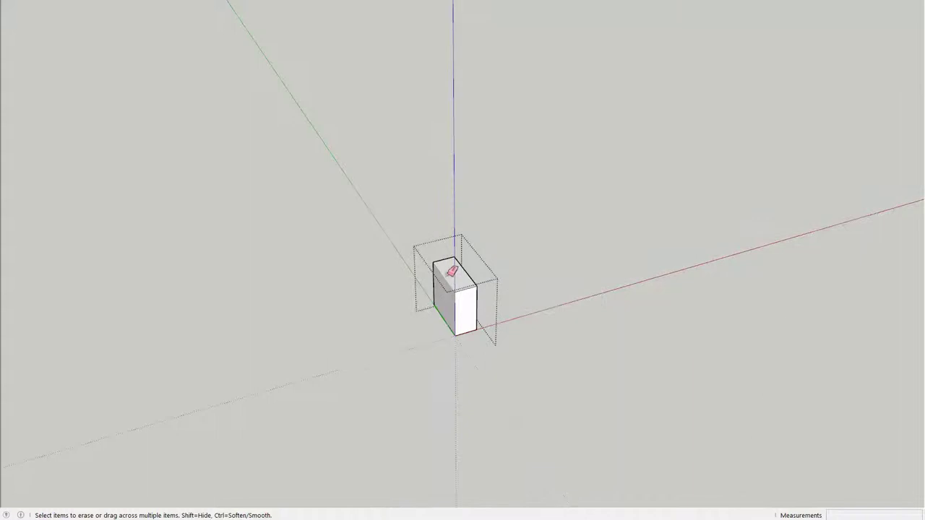
pyautogui.moveTo(432, 282); pyautogui.dragTo(462, 326)
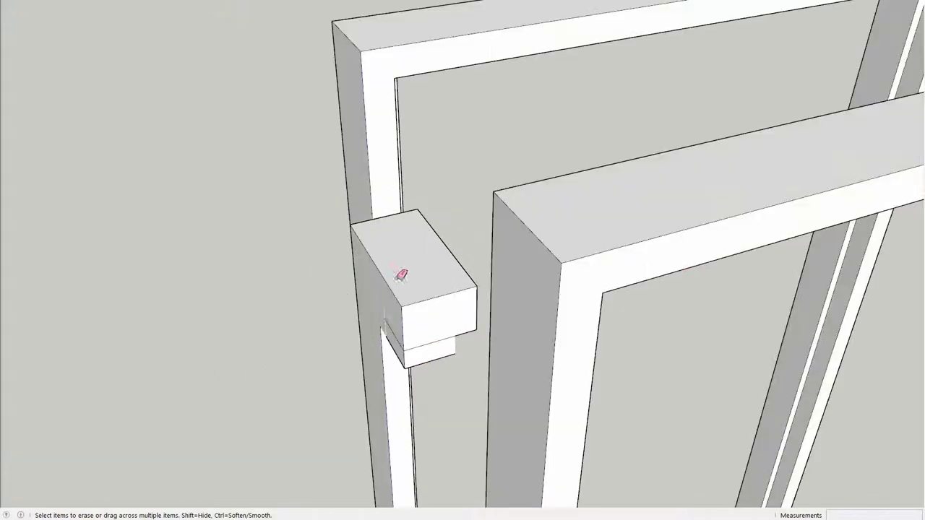
pyautogui.press('space')
pyautogui.moveTo(392, 311)
pyautogui.mouseDown(button='middle')
pyautogui.moveTo(340, 137)
pyautogui.moveTo(409, 314)
pyautogui.moveTo(449, 358)
pyautogui.mouseUp(button='middle')
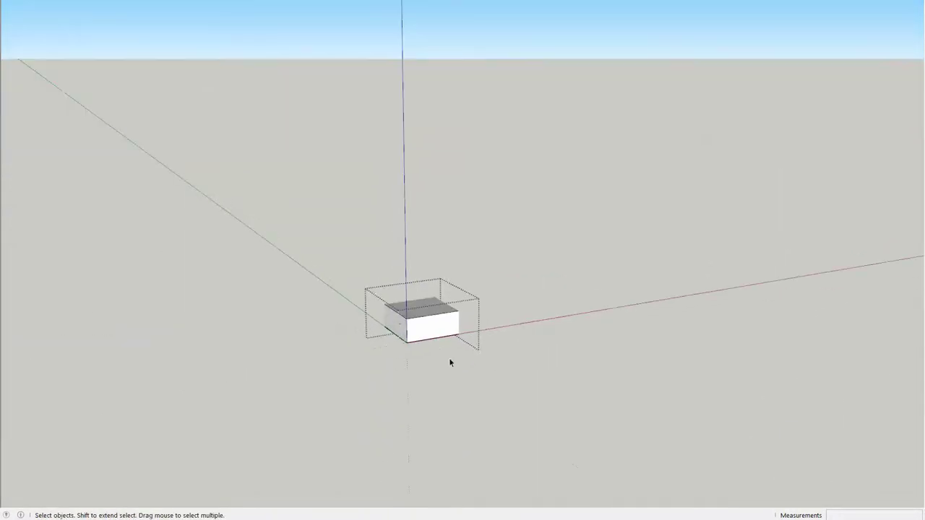
pyautogui.press('e')
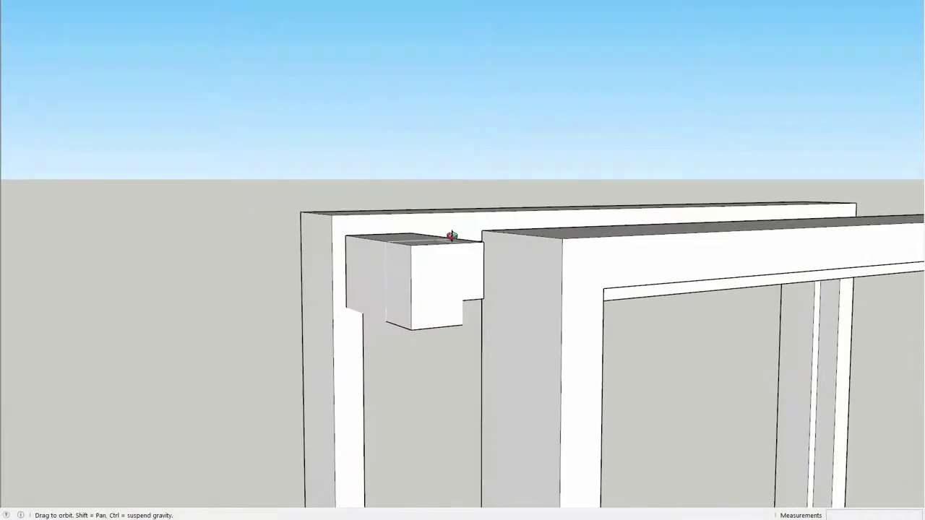
pyautogui.moveTo(427, 320); pyautogui.dragTo(412, 151, button='middle')
pyautogui.press('space')
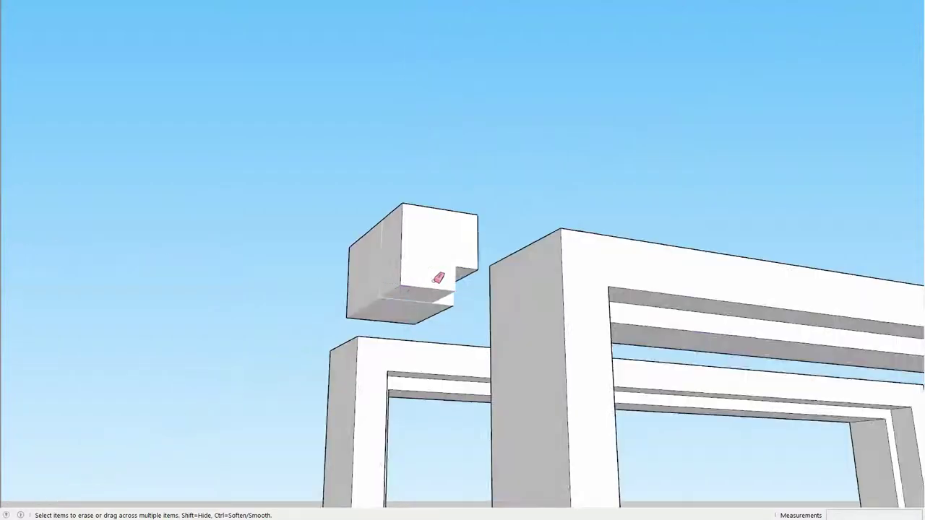
pyautogui.moveTo(440, 275)
pyautogui.mouseDown(button='middle')
pyautogui.moveTo(392, 318)
pyautogui.moveTo(409, 261)
pyautogui.moveTo(343, 291)
pyautogui.mouseUp(button='middle')
pyautogui.moveTo(405, 283)
pyautogui.mouseDown(button='middle')
pyautogui.moveTo(354, 230)
pyautogui.moveTo(306, 368)
pyautogui.moveTo(450, 258)
pyautogui.mouseUp(button='middle')
# Clean up the block's right-hand part and check the resulting notched corner.
pyautogui.press('space')
pyautogui.click(457, 252)
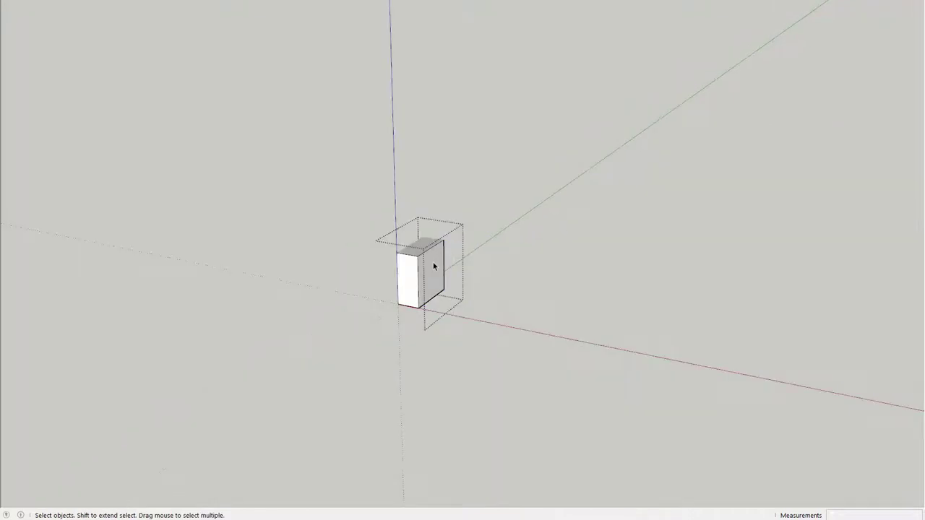
pyautogui.press('e')
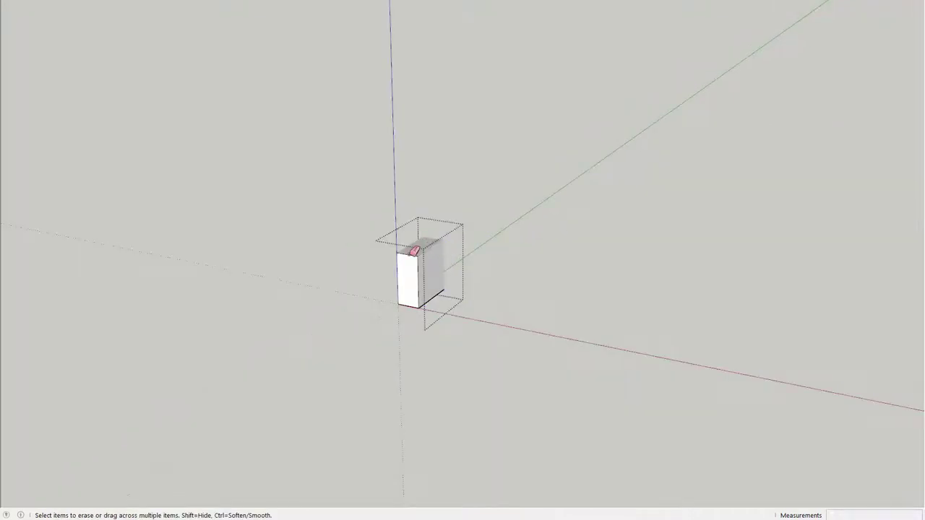
pyautogui.press('space')
pyautogui.moveTo(436, 274)
pyautogui.mouseDown(button='middle')
pyautogui.moveTo(326, 289)
pyautogui.moveTo(361, 347)
pyautogui.moveTo(385, 352)
pyautogui.moveTo(423, 264)
pyautogui.mouseUp(button='middle')
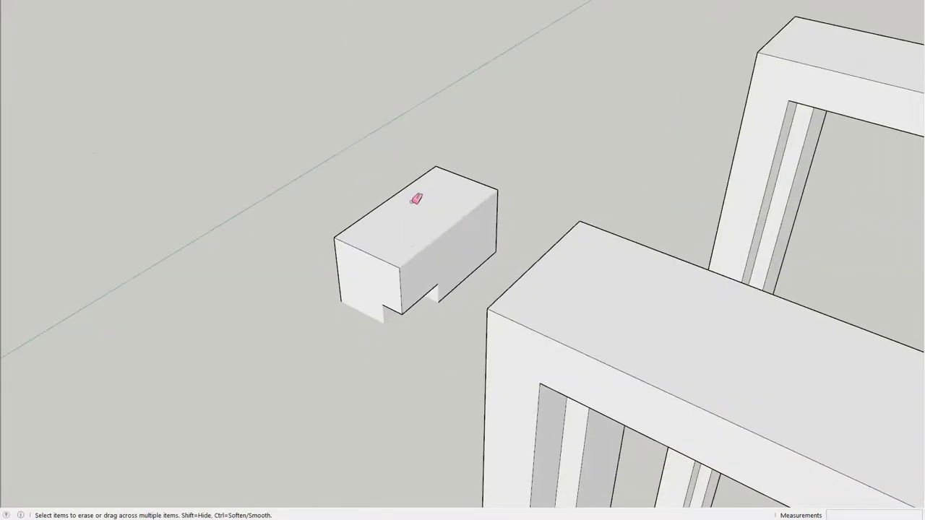
pyautogui.moveTo(415, 199)
pyautogui.mouseDown(button='middle')
pyautogui.moveTo(411, 251)
pyautogui.moveTo(499, 145)
pyautogui.moveTo(415, 248)
pyautogui.moveTo(446, 109)
pyautogui.mouseUp(button='middle')
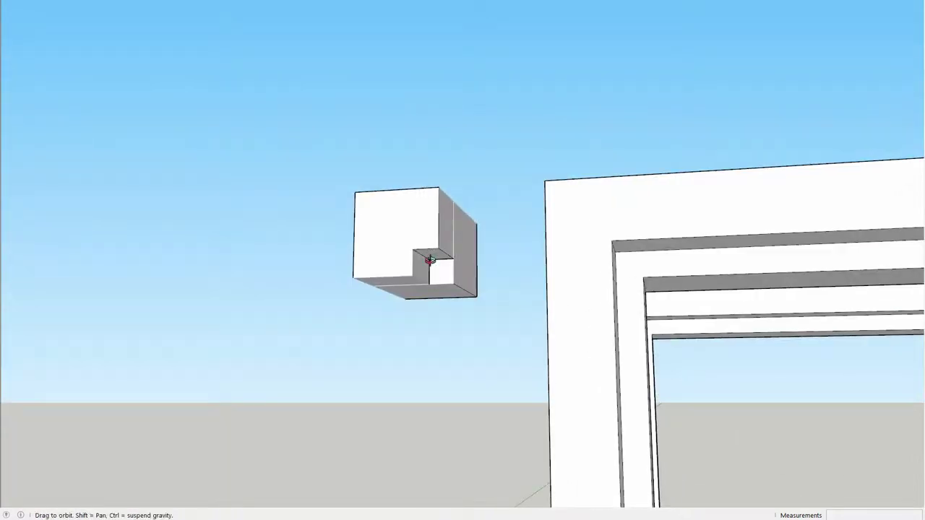
pyautogui.moveTo(428, 250)
pyautogui.mouseDown(button='middle')
pyautogui.moveTo(450, 174)
pyautogui.moveTo(446, 219)
pyautogui.mouseUp(button='middle')
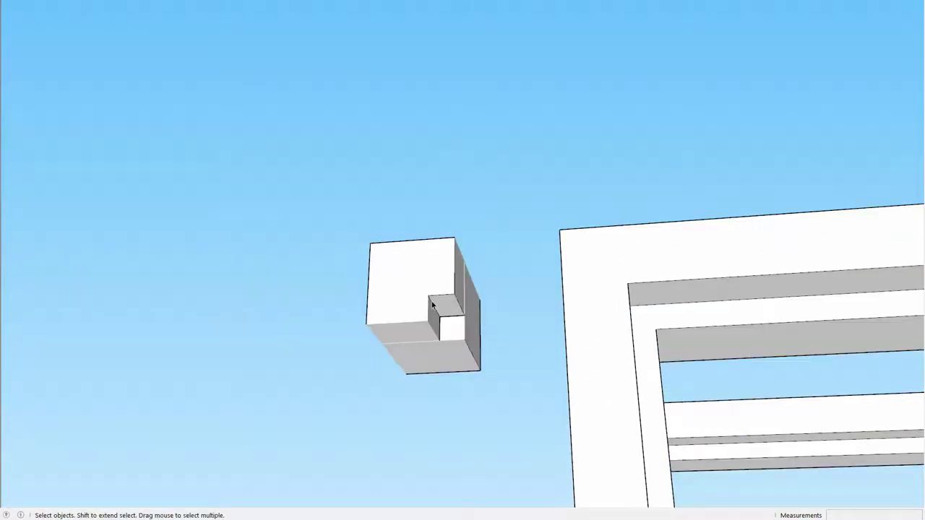
pyautogui.scroll(-3, 439, 313)
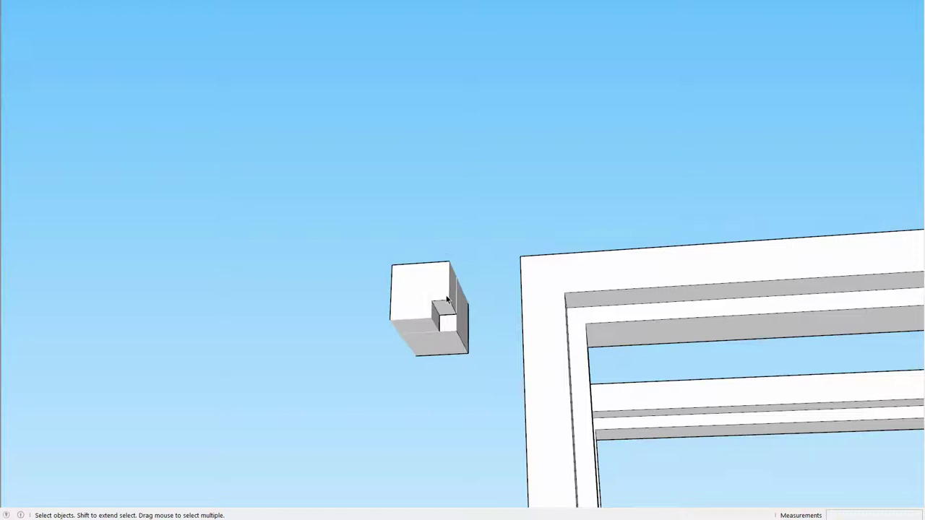
pyautogui.scroll(-3, 439, 312)
pyautogui.moveTo(439, 313)
pyautogui.mouseDown(button='middle')
pyautogui.moveTo(443, 163)
pyautogui.moveTo(378, 6)
pyautogui.moveTo(464, 327)
pyautogui.moveTo(63, 378)
pyautogui.moveTo(463, 405)
pyautogui.mouseUp(button='middle')
# Delete the two-post frame, copy a profile face 0.159 m left and extrude it into a tall column.
pyautogui.click(456, 327)
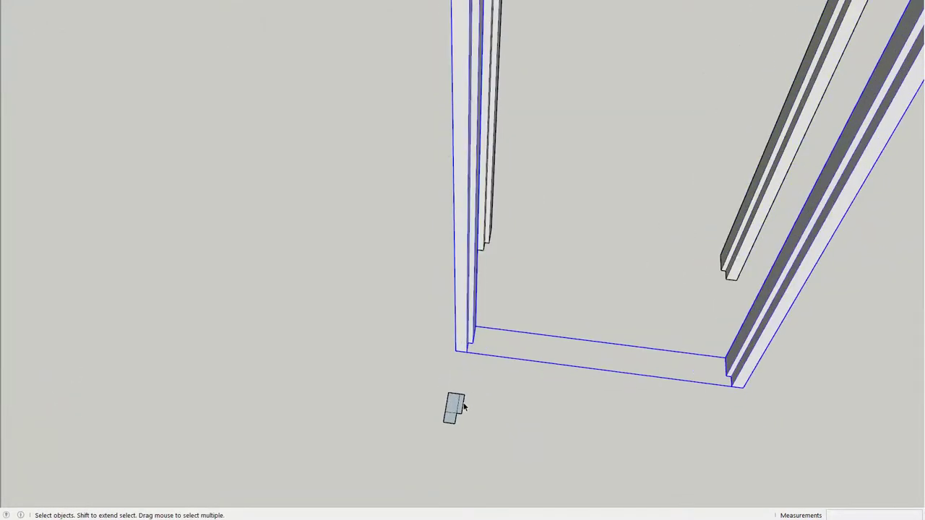
pyautogui.press('Delete')
pyautogui.press('m')
pyautogui.scroll(2, 451, 394)
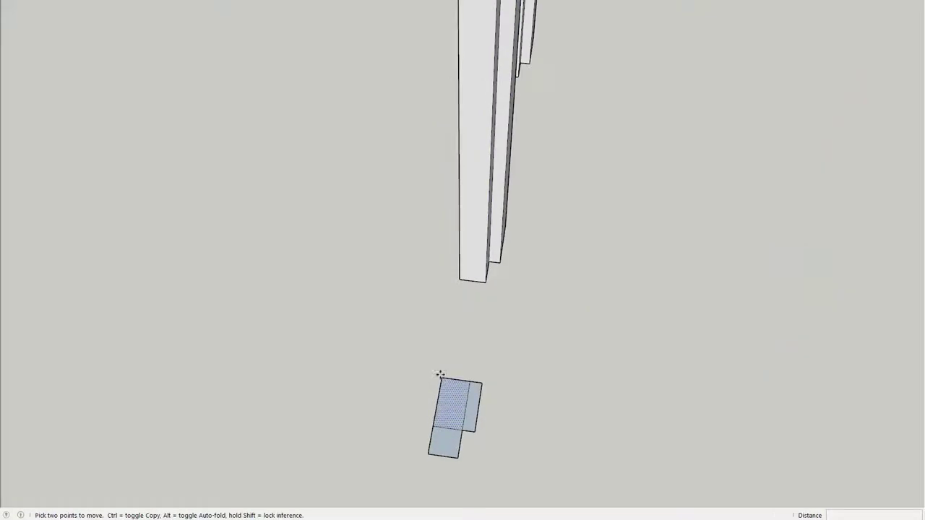
pyautogui.click(440, 375)
pyautogui.click(313, 362)
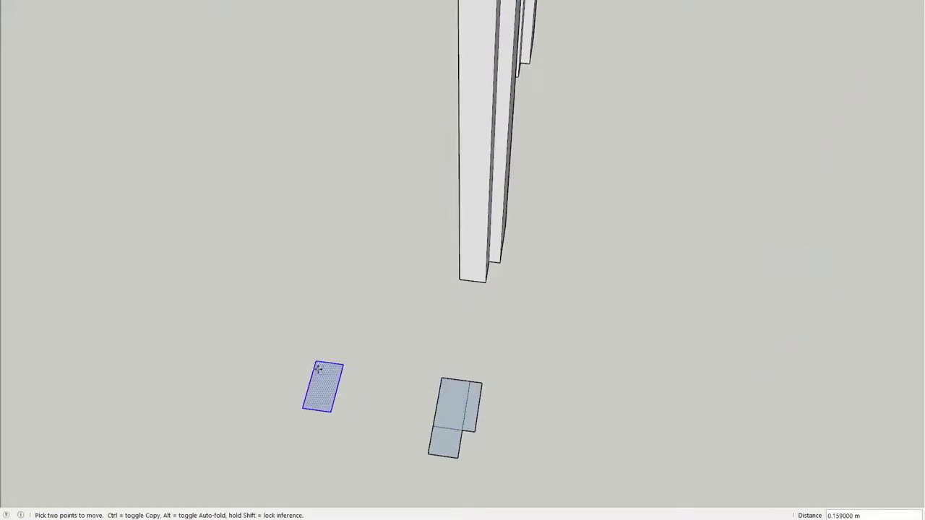
pyautogui.press('p')
pyautogui.moveTo(320, 386); pyautogui.dragTo(313, 335)
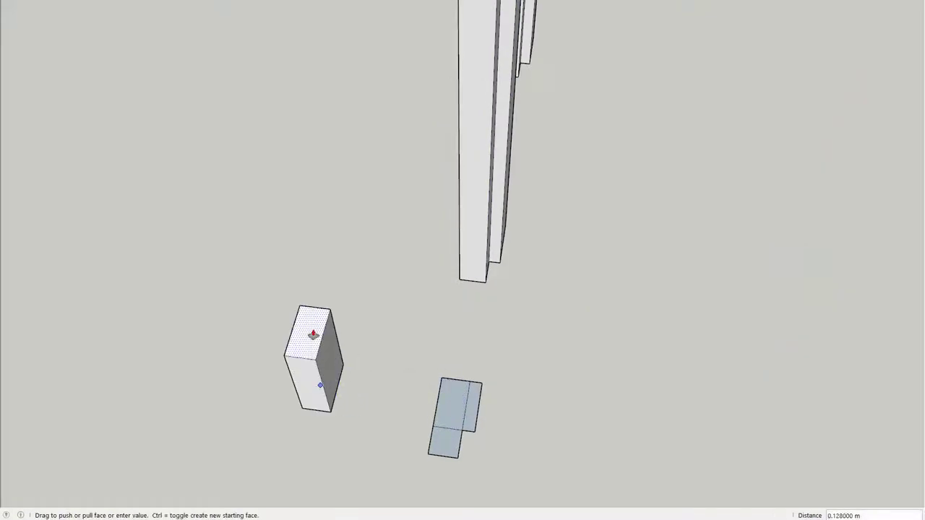
pyautogui.press('space')
pyautogui.click(313, 330)
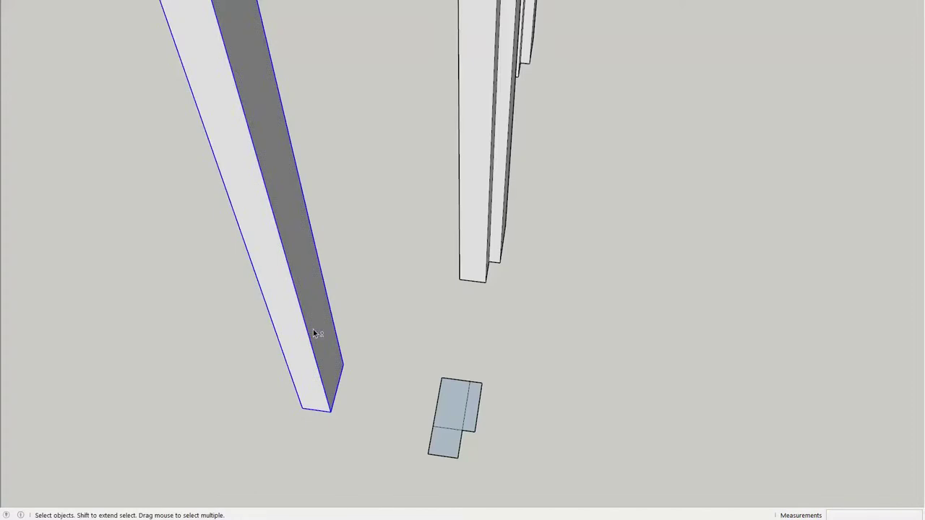
# Copy the small box's side face beside the tall post and extrude it up 3 m.
pyautogui.click(476, 407)
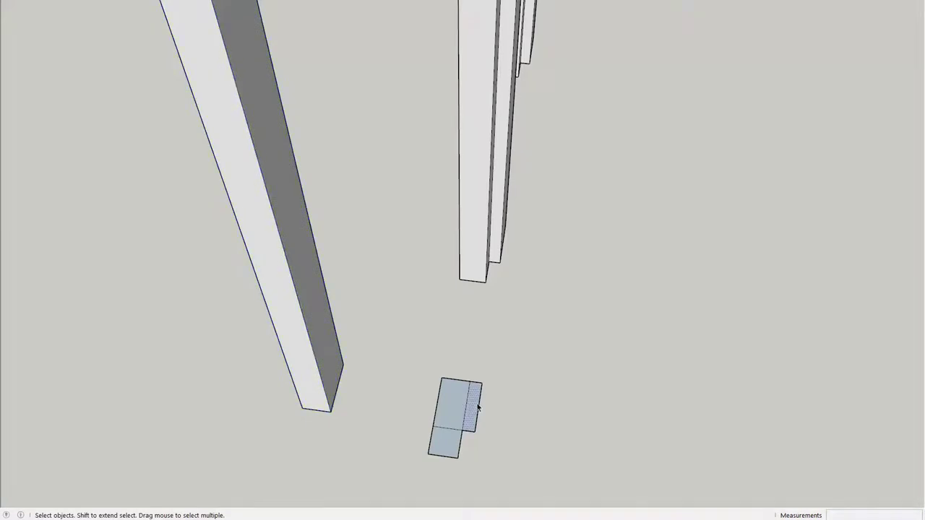
pyautogui.click(507, 248)
pyautogui.press('m')
pyautogui.click(444, 377)
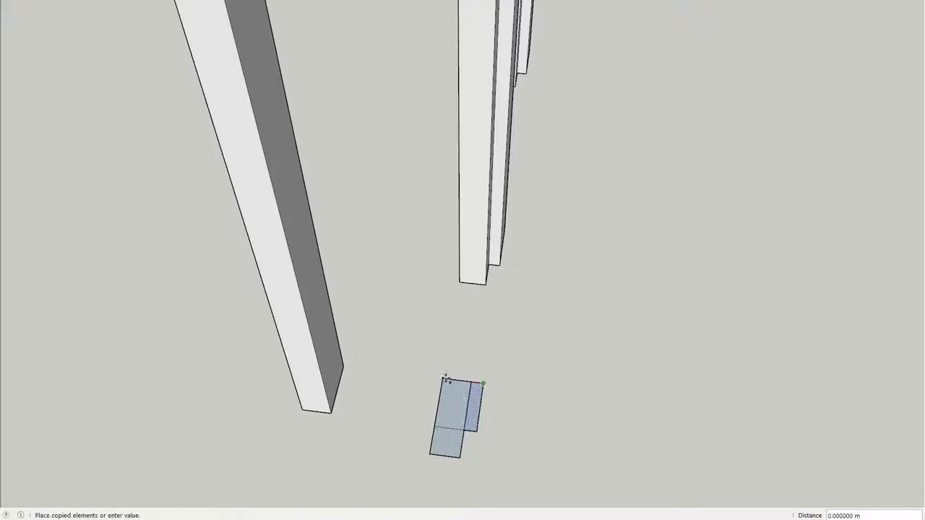
pyautogui.click(341, 370)
pyautogui.press('p')
pyautogui.click(376, 385)
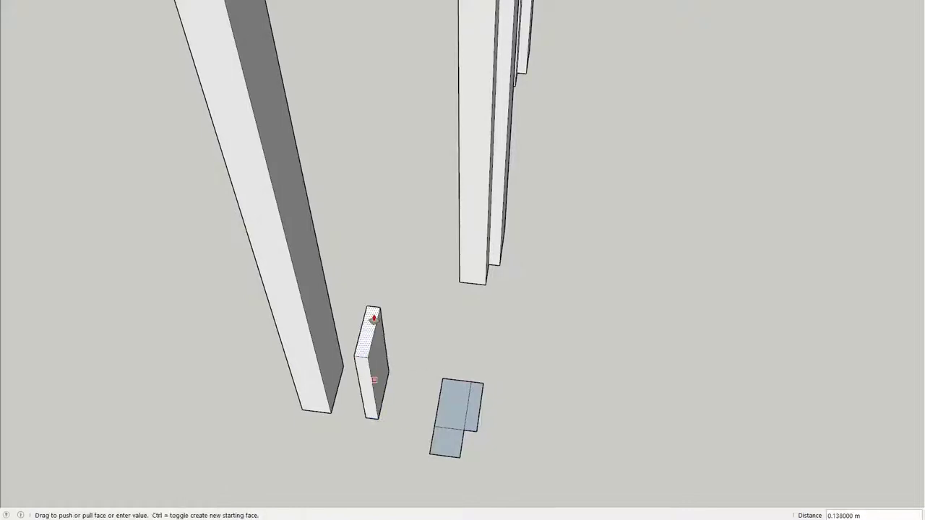
pyautogui.write('3')
pyautogui.press('Return')
pyautogui.press('space')
pyautogui.click(374, 314)
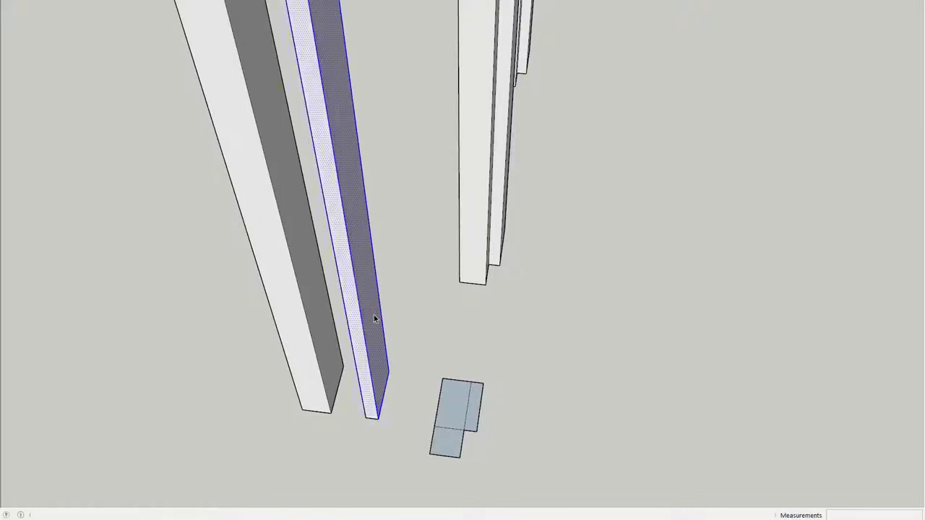
pyautogui.moveTo(374, 328); pyautogui.dragTo(378, 285, button='middle')
# Copy the box's lower face beside the column and extrude it to the same 3 m height.
pyautogui.click(448, 371)
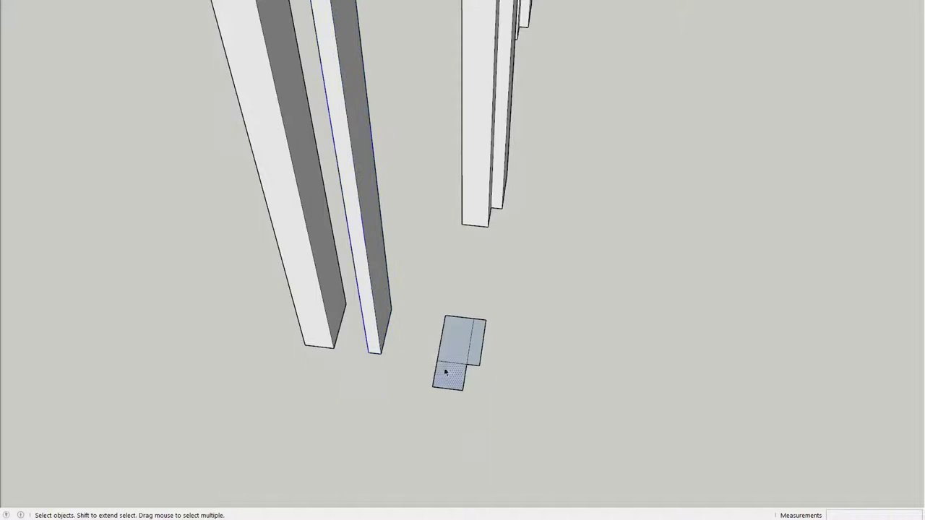
pyautogui.press('m')
pyautogui.click(448, 360)
pyautogui.click(299, 367)
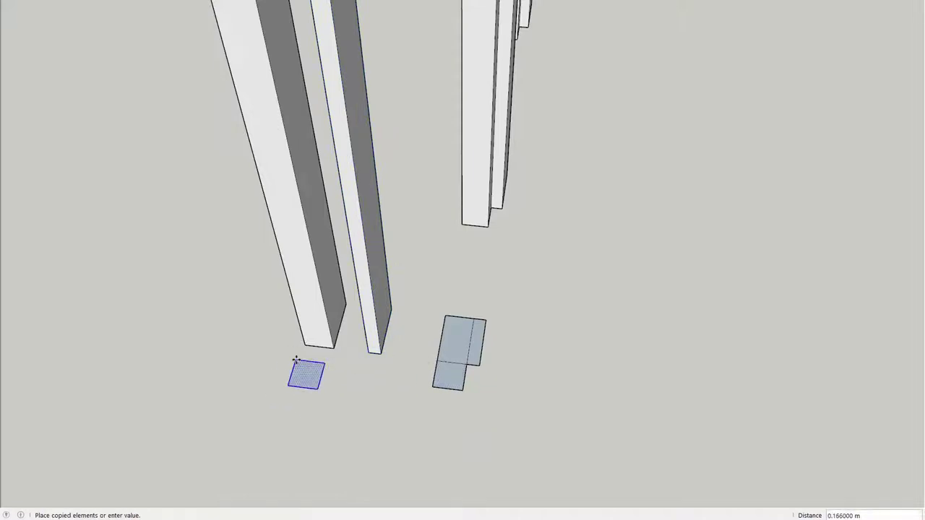
pyautogui.press('p')
pyautogui.click(300, 367)
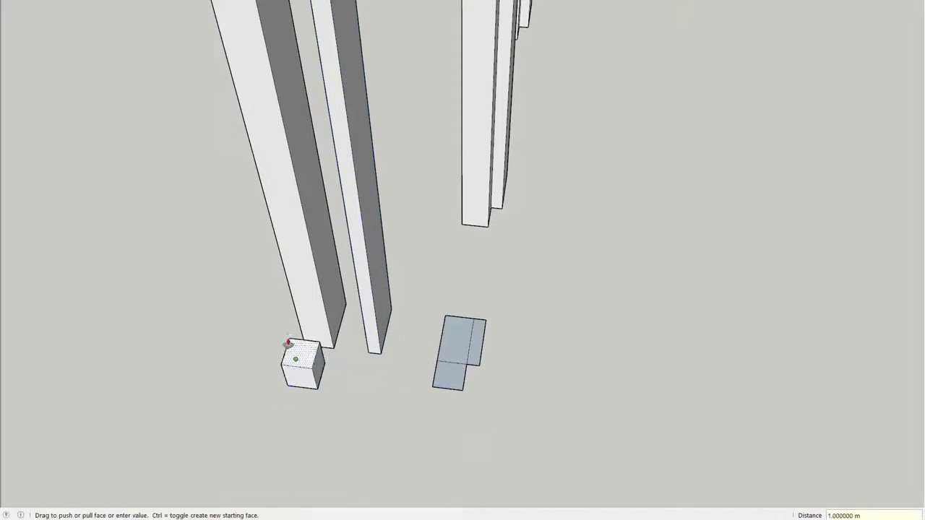
pyautogui.doubleClick(288, 339)
pyautogui.press('space')
pyautogui.click(288, 339)
# Snap the thin column tightly against the wider one to form a stepped post.
pyautogui.press('o')
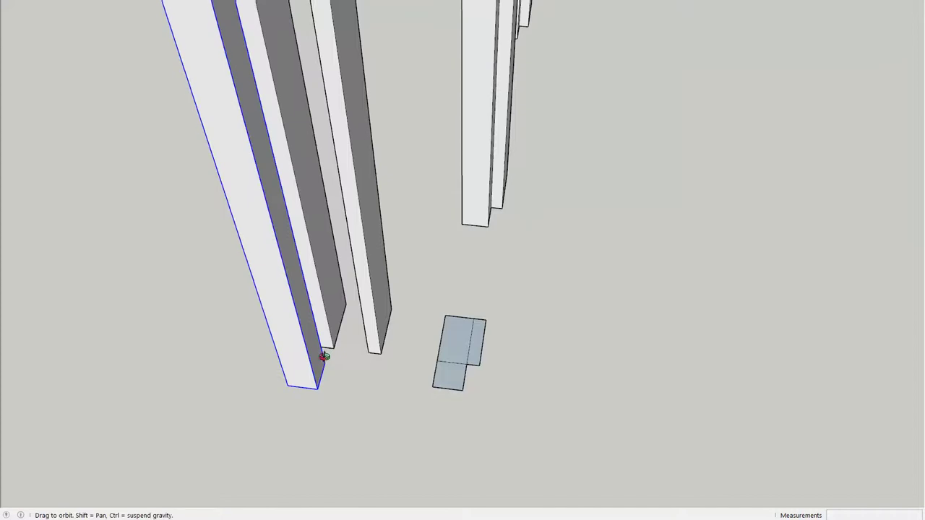
pyautogui.moveTo(324, 356); pyautogui.dragTo(306, 375)
pyautogui.press('space')
pyautogui.moveTo(306, 376); pyautogui.dragTo(292, 352, button='middle')
pyautogui.press('m')
pyautogui.click(294, 358)
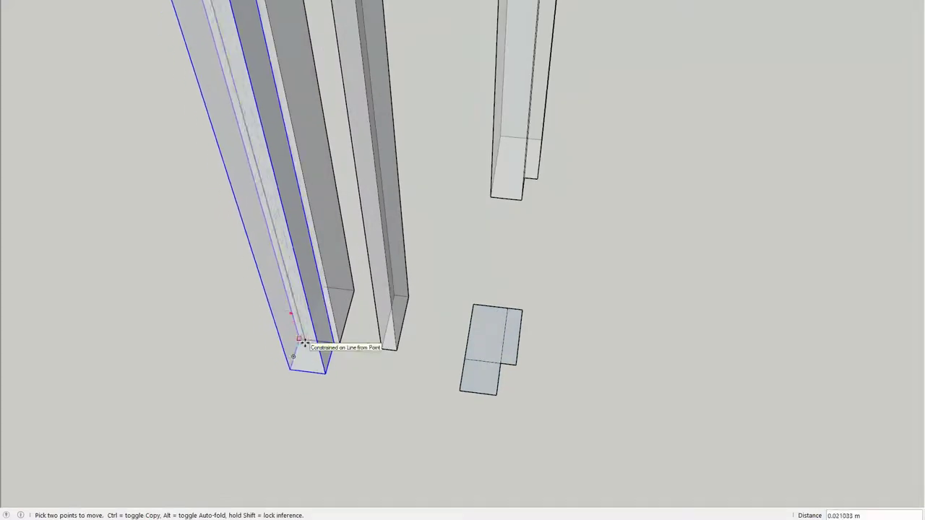
pyautogui.click(306, 341)
pyautogui.press('space')
pyautogui.keyDown('shift'); pyautogui.click(397, 309); pyautogui.keyUp('shift')
pyautogui.press('m')
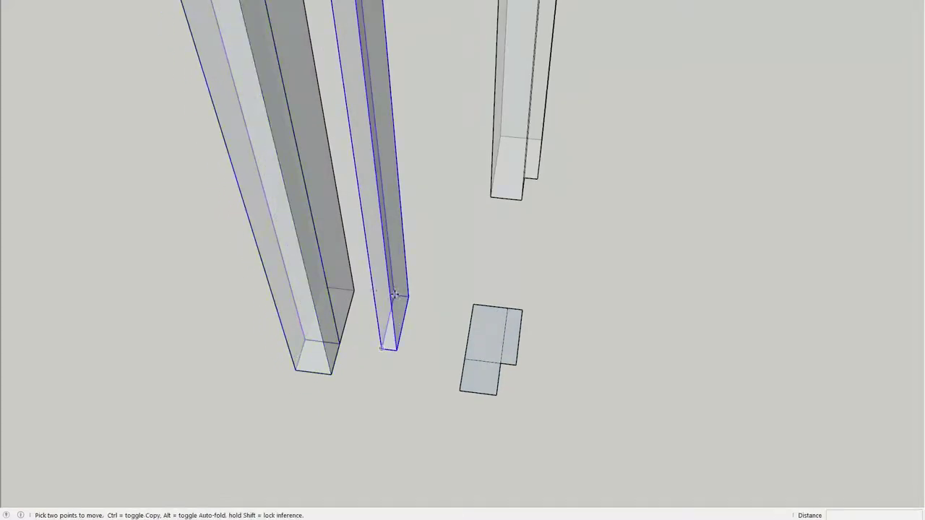
pyautogui.moveTo(397, 309); pyautogui.dragTo(356, 305)
pyautogui.press('o')
pyautogui.press('space')
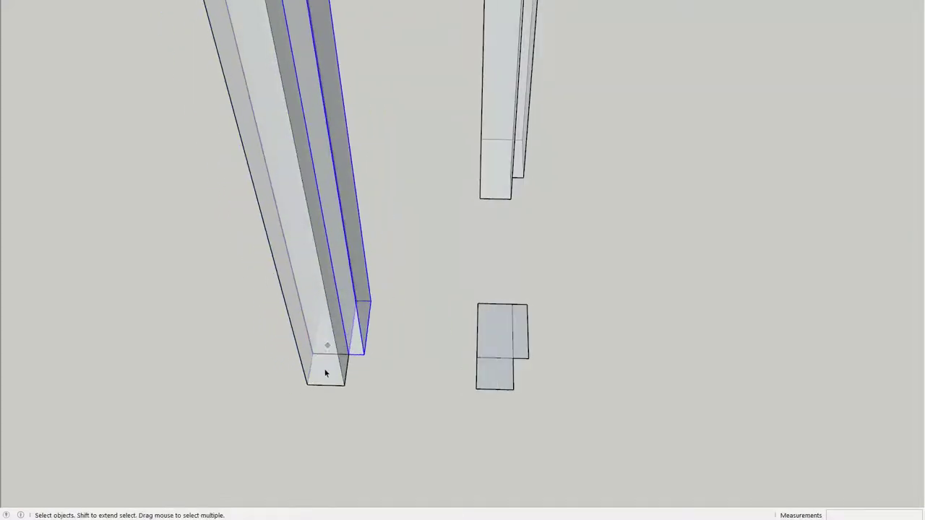
# Erase the edges at the base joints inside the left and inner column groups.
pyautogui.doubleClick(325, 368)
pyautogui.moveTo(326, 365); pyautogui.dragTo(350, 349, button='middle')
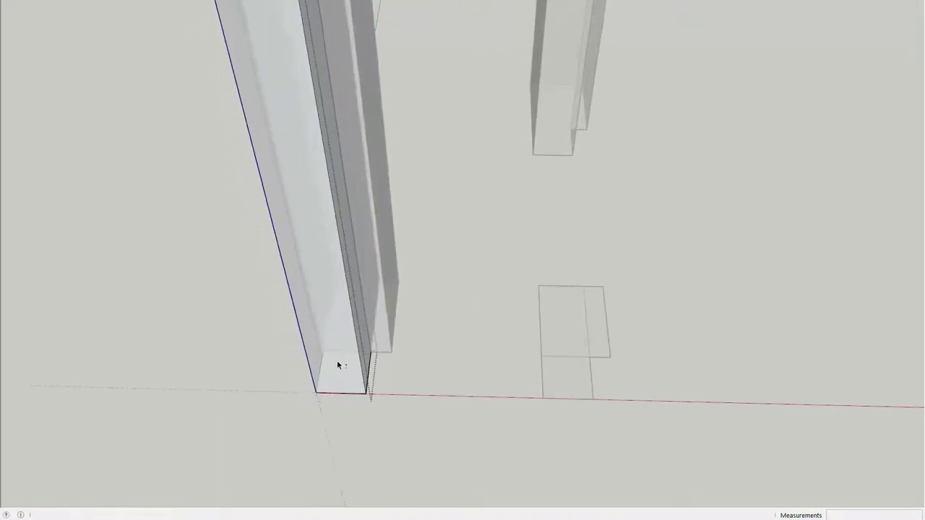
pyautogui.press('e')
pyautogui.scroll(1, 350, 350)
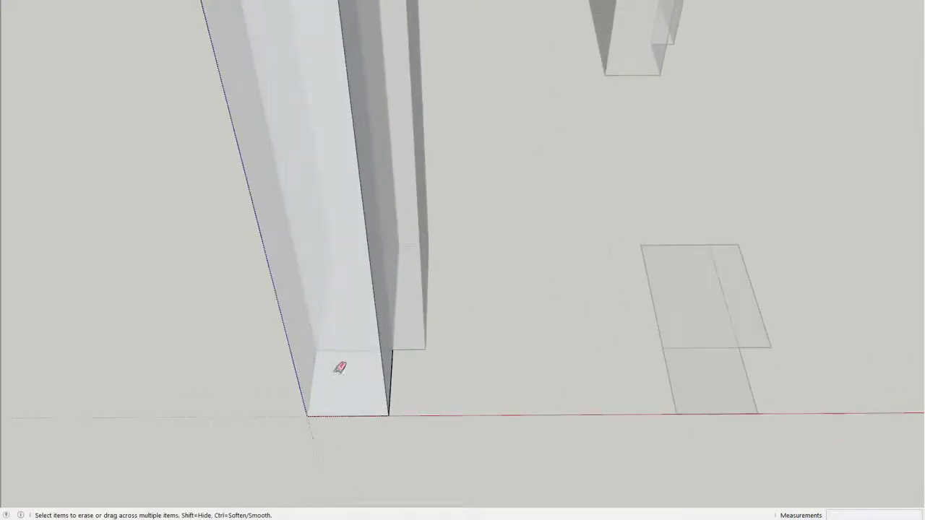
pyautogui.moveTo(340, 368)
pyautogui.mouseDown(button='middle')
pyautogui.moveTo(267, 355)
pyautogui.moveTo(293, 325)
pyautogui.moveTo(328, 345)
pyautogui.moveTo(383, 340)
pyautogui.mouseUp(button='middle')
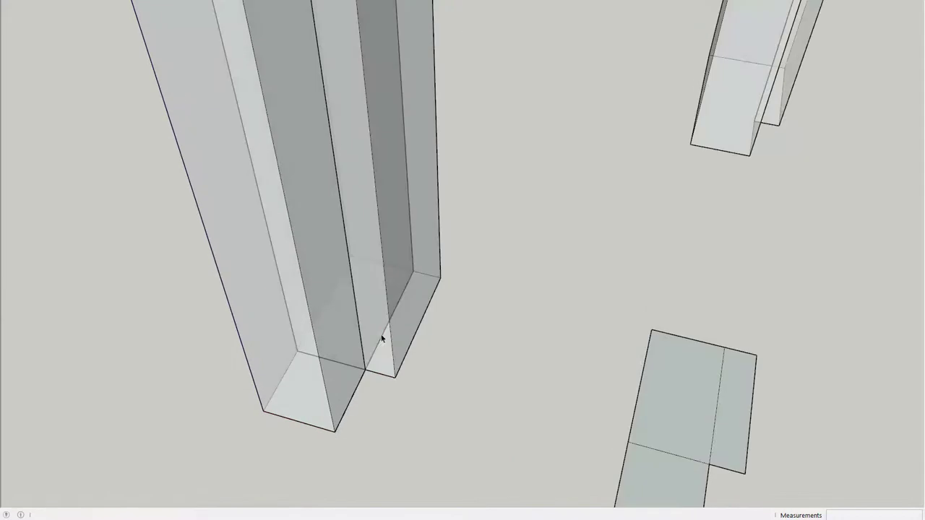
pyautogui.click(382, 340)
pyautogui.doubleClick(382, 340)
pyautogui.press('e')
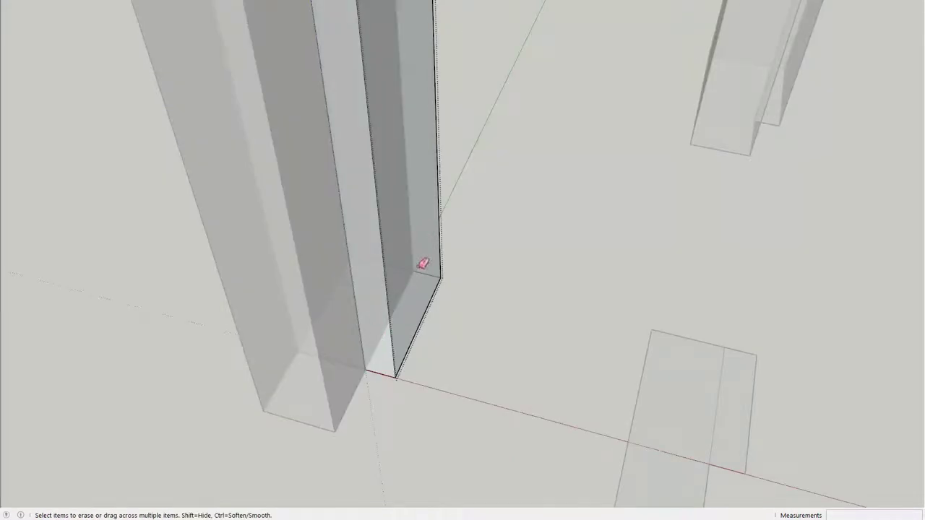
pyautogui.moveTo(385, 301)
pyautogui.mouseDown(button='middle')
pyautogui.moveTo(388, 325)
pyautogui.moveTo(398, 297)
pyautogui.mouseUp(button='middle')
pyautogui.press('space')
pyautogui.press('Escape')
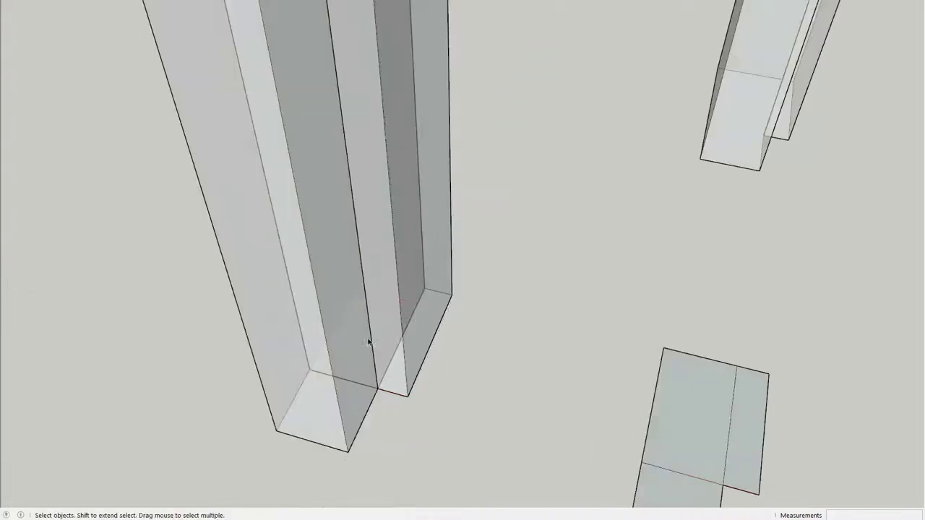
# Erase the remaining column group's dividing edges at the post's base.
pyautogui.moveTo(302, 316); pyautogui.dragTo(567, 300, button='middle')
pyautogui.doubleClick(437, 368)
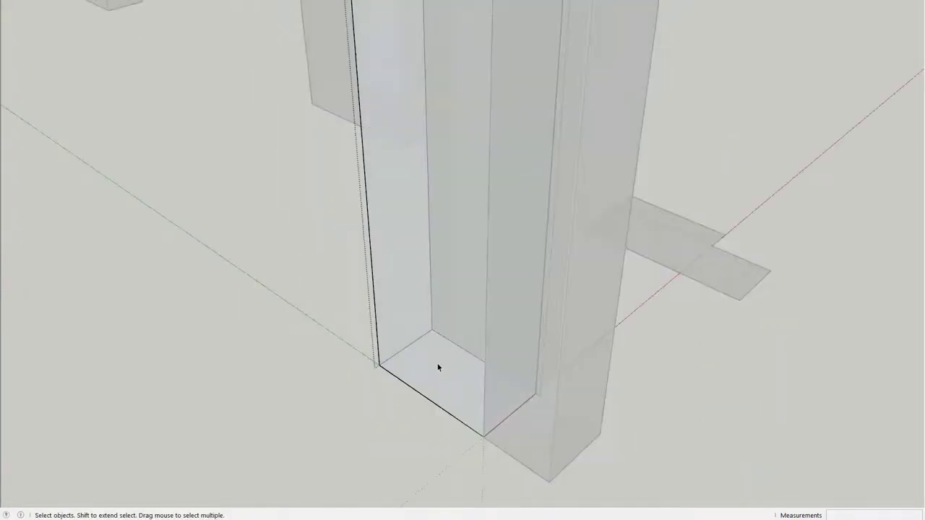
pyautogui.press('e')
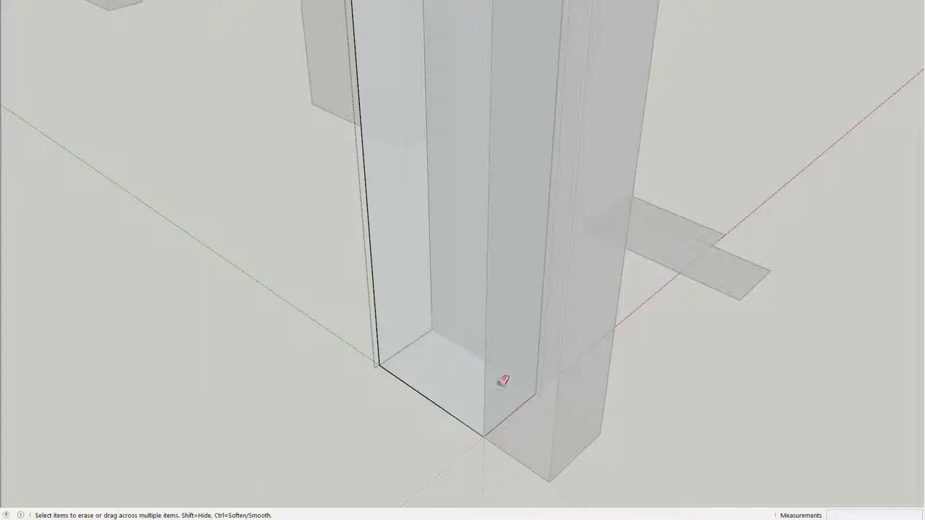
pyautogui.moveTo(444, 314); pyautogui.dragTo(496, 394, button='middle')
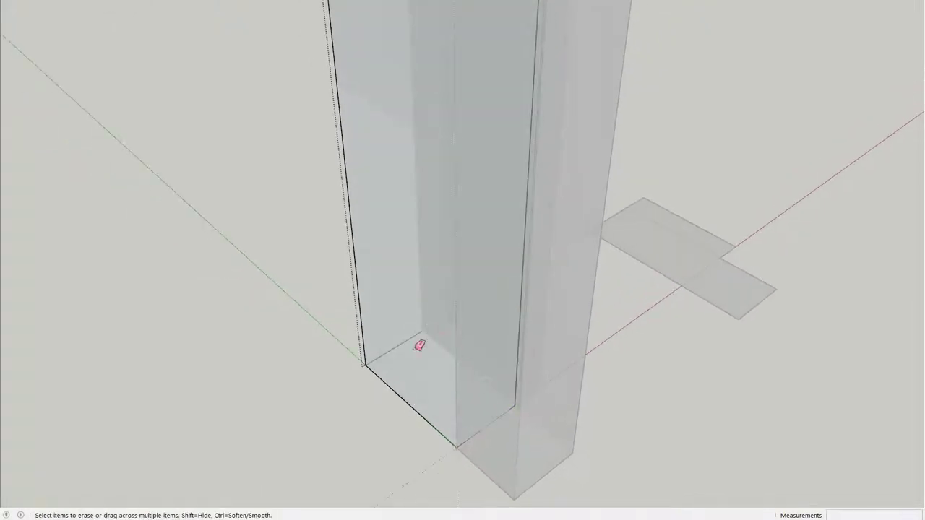
pyautogui.moveTo(414, 346)
pyautogui.mouseDown(button='middle')
pyautogui.moveTo(460, 362)
pyautogui.moveTo(427, 345)
pyautogui.mouseUp(button='middle')
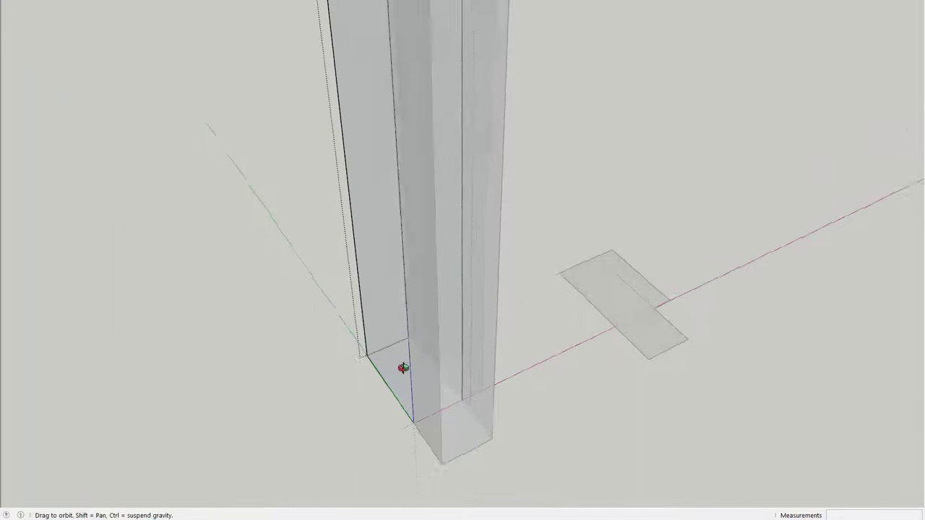
pyautogui.press('space')
# Open the column group for editing with the Eraser ready.
pyautogui.scroll(-2, 423, 346)
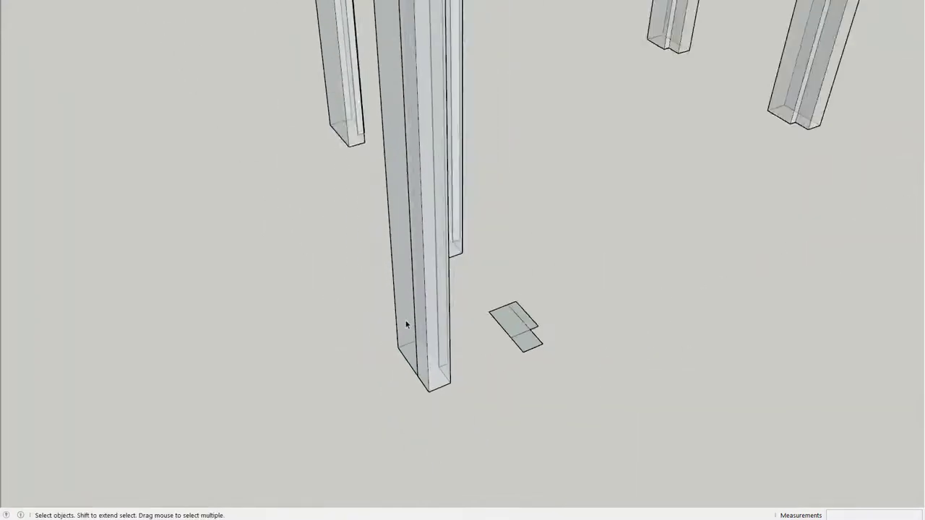
pyautogui.doubleClick(412, 325)
pyautogui.press('e')
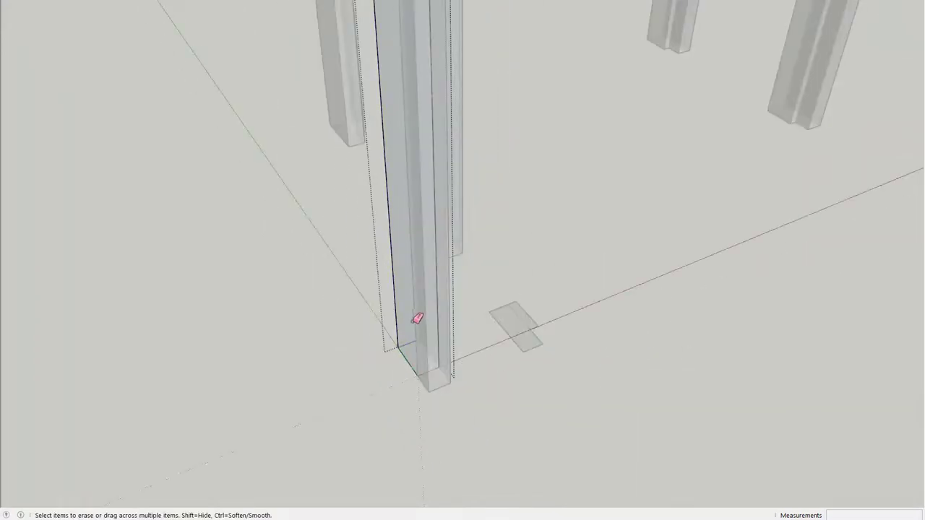
pyautogui.press('Escape')
pyautogui.press('space')
pyautogui.doubleClick(425, 351)
pyautogui.press('e')
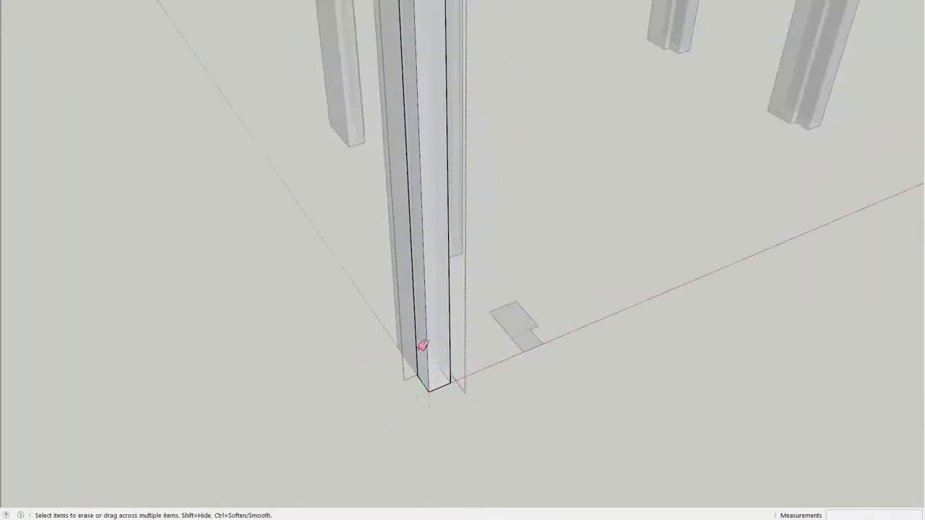
pyautogui.press('Escape')
# Erase the unwanted edge on the right column, then orbit to check the thin columns.
pyautogui.moveTo(436, 340)
pyautogui.mouseDown(button='middle')
pyautogui.moveTo(383, 315)
pyautogui.moveTo(316, 401)
pyautogui.moveTo(713, 380)
pyautogui.moveTo(529, 387)
pyautogui.moveTo(673, 322)
pyautogui.mouseUp(button='middle')
pyautogui.scroll(3, 336, 383)
pyautogui.scroll(-2, 337, 398)
pyautogui.scroll(2, 614, 275)
pyautogui.press('e')
pyautogui.scroll(2, 616, 275)
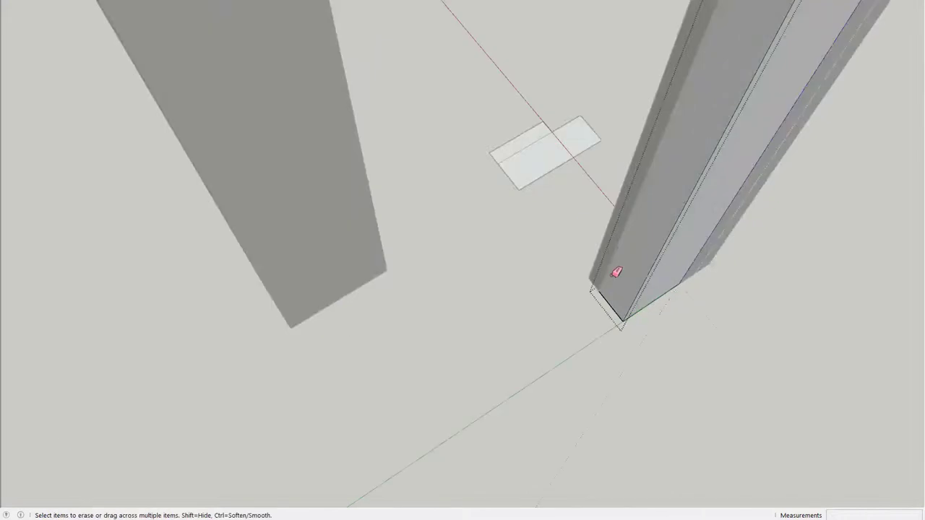
pyautogui.click(607, 263)
pyautogui.press('space')
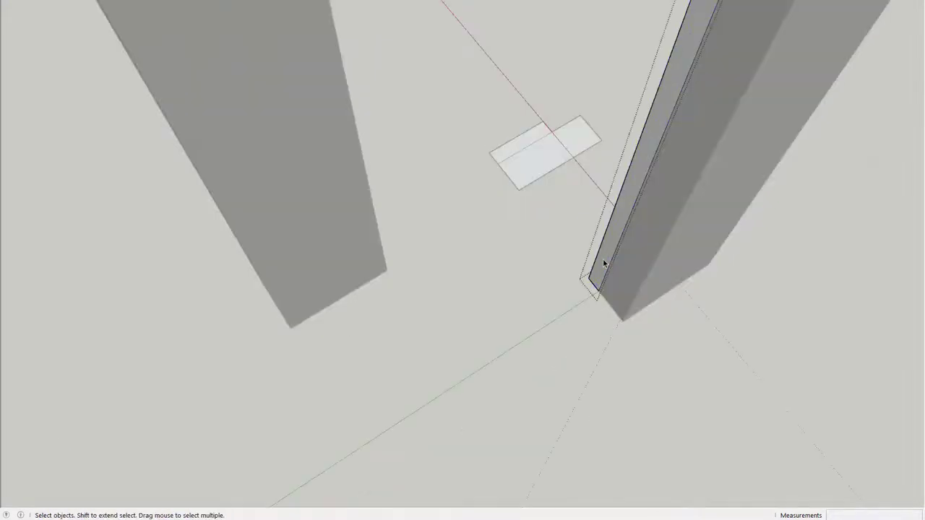
pyautogui.press('e')
pyautogui.moveTo(632, 270)
pyautogui.mouseDown(button='middle')
pyautogui.moveTo(626, 279)
pyautogui.moveTo(279, 269)
pyautogui.mouseUp(button='middle')
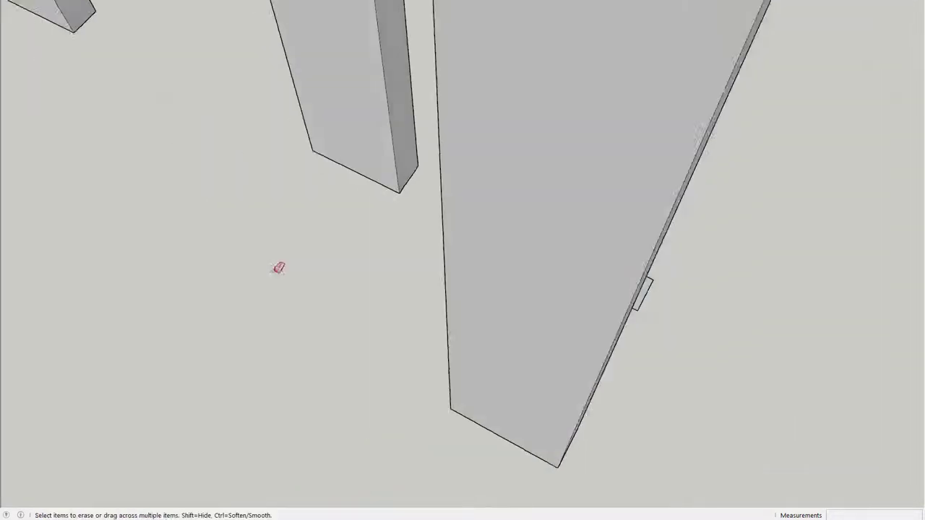
pyautogui.scroll(-2, 449, 303)
pyautogui.scroll(-2, 491, 306)
pyautogui.moveTo(491, 305)
pyautogui.mouseDown(button='middle')
pyautogui.moveTo(185, 310)
pyautogui.moveTo(362, 282)
pyautogui.moveTo(354, 260)
pyautogui.mouseUp(button='middle')
pyautogui.press('space')
pyautogui.scroll(2, 354, 260)
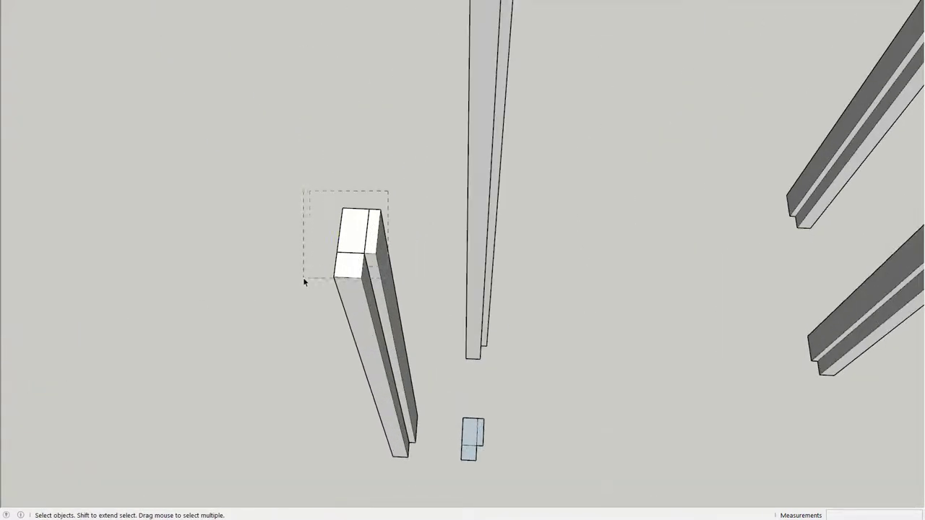
# Move the selected post along the red axis until its top meets the corner block's underside.
pyautogui.moveTo(304, 282); pyautogui.dragTo(304, 282)
pyautogui.scroll(1, 340, 239)
pyautogui.press('m')
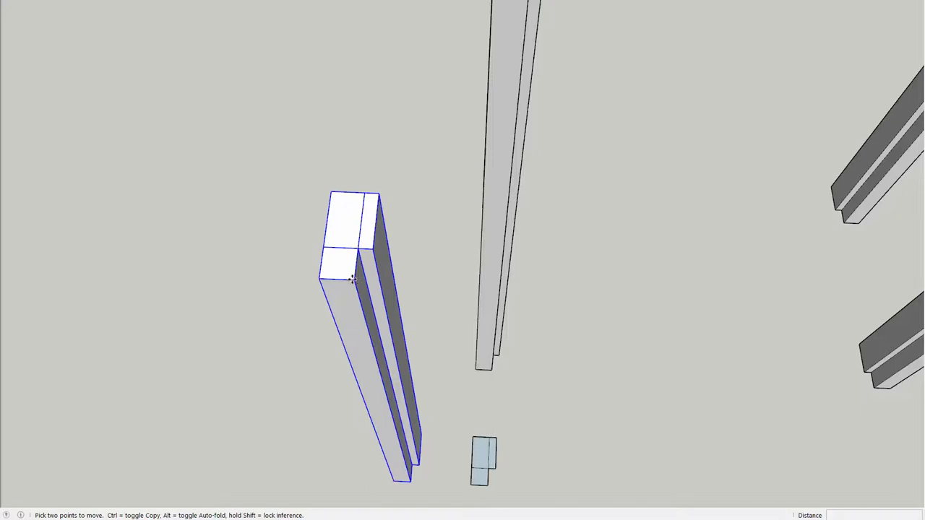
pyautogui.scroll(-3, 352, 280)
pyautogui.scroll(-3, 404, 296)
pyautogui.moveTo(433, 311); pyautogui.dragTo(446, 237, button='middle')
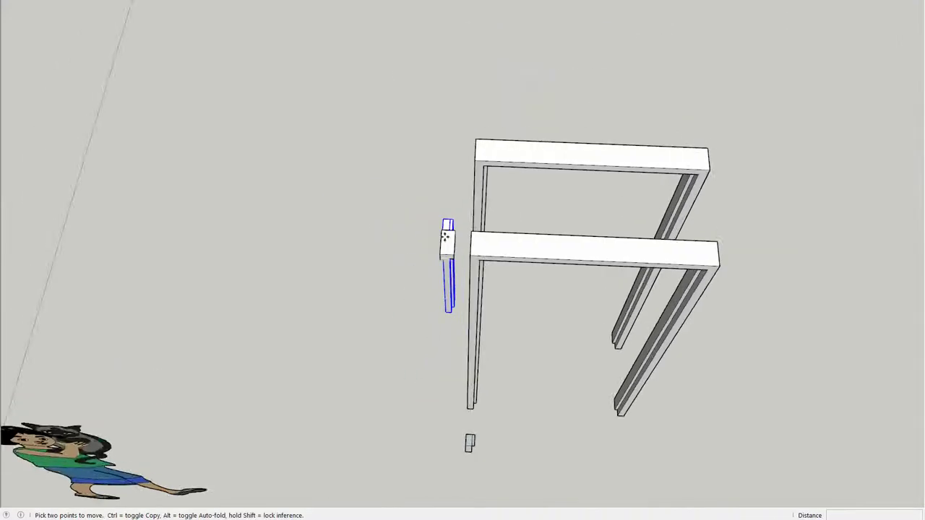
pyautogui.scroll(3, 446, 237)
pyautogui.click(450, 265)
pyautogui.scroll(2, 444, 368)
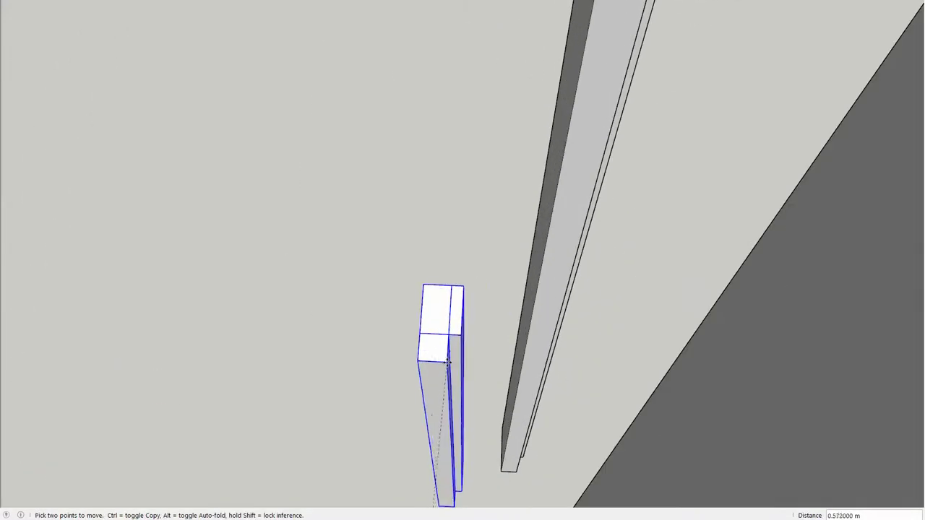
pyautogui.scroll(-2, 447, 362)
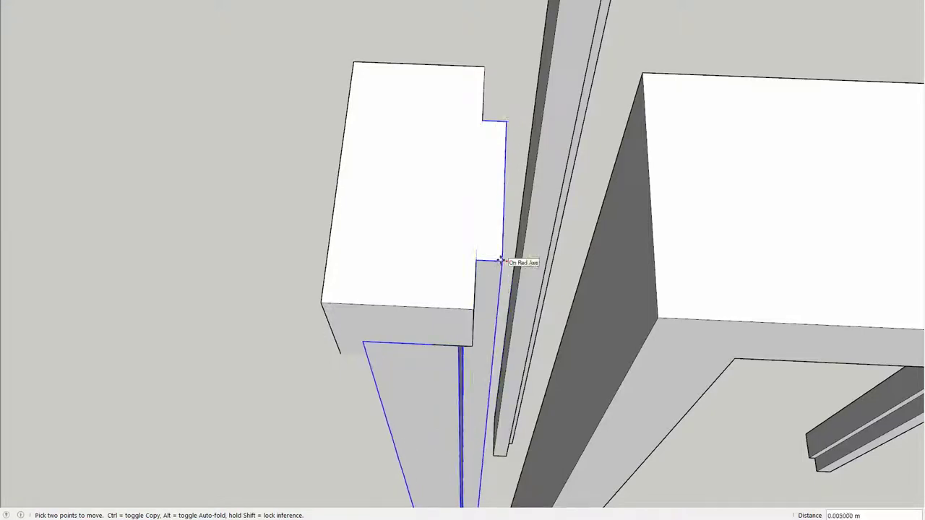
pyautogui.moveTo(471, 309)
pyautogui.mouseDown(button='middle')
pyautogui.moveTo(376, 209)
pyautogui.moveTo(425, 161)
pyautogui.moveTo(505, 242)
pyautogui.mouseUp(button='middle')
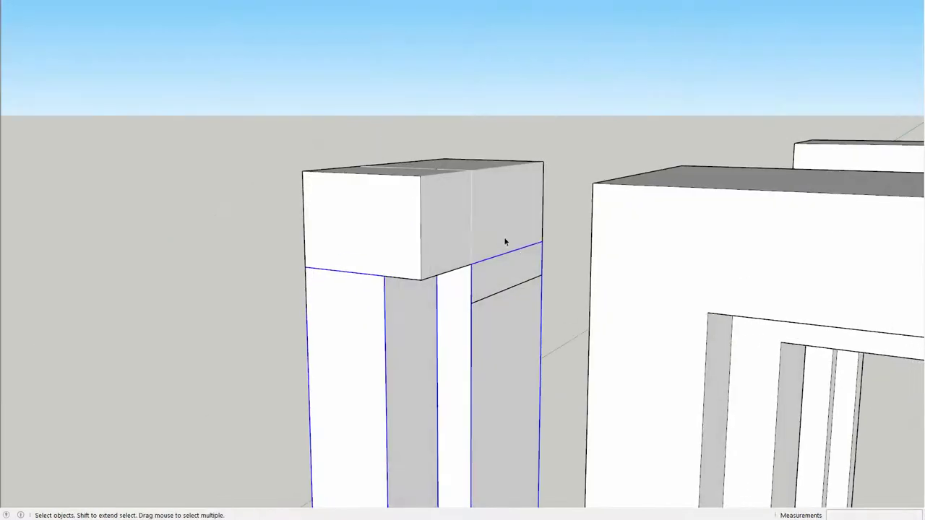
# Select the post's inner band edges and move them lower, below the corner block.
pyautogui.click(553, 264)
pyautogui.moveTo(487, 313); pyautogui.dragTo(510, 266, button='middle')
pyautogui.click(504, 319)
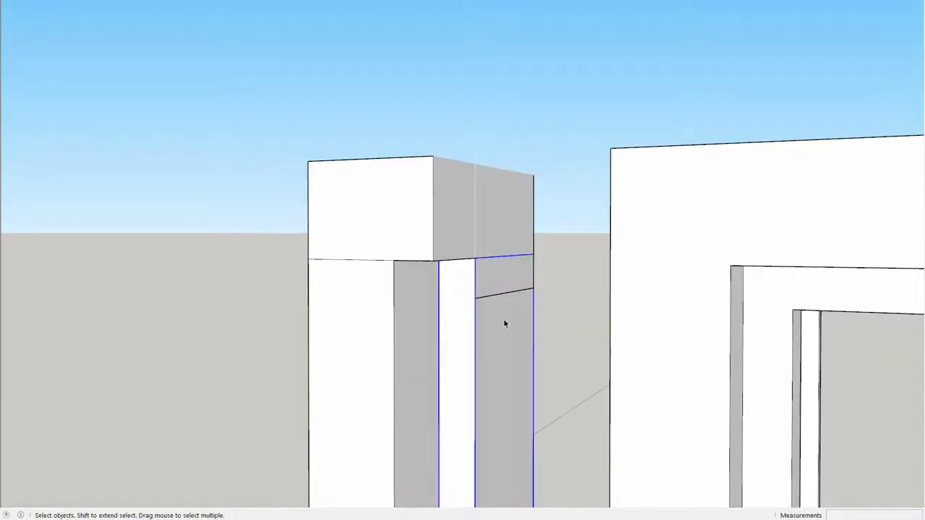
pyautogui.click(372, 296)
pyautogui.keyDown('shift'); pyautogui.moveTo(402, 306); pyautogui.dragTo(402, 281, button='middle'); pyautogui.keyUp('shift')
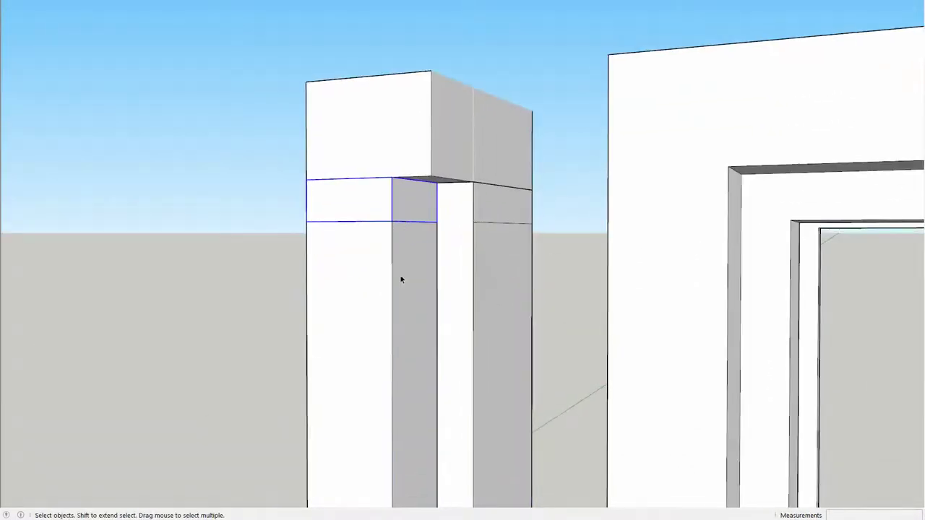
pyautogui.moveTo(593, 320); pyautogui.dragTo(299, 352)
pyautogui.press('m')
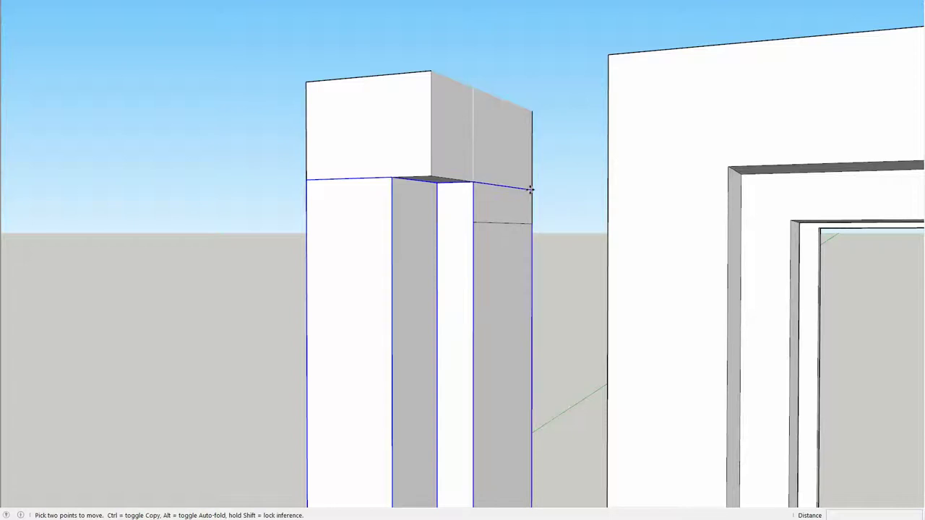
pyautogui.click(532, 223)
pyautogui.press('space')
pyautogui.click(545, 237)
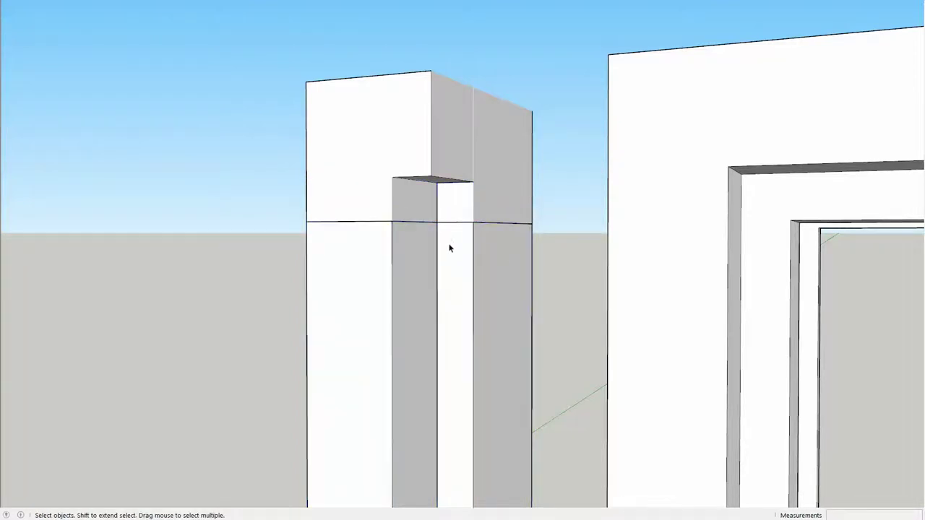
pyautogui.moveTo(449, 248); pyautogui.dragTo(524, 320, button='middle')
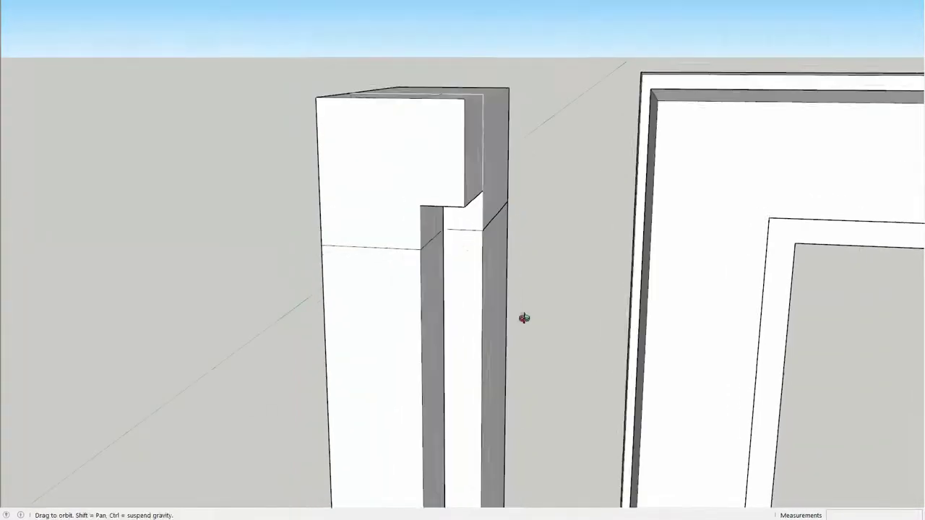
# Inside the post group, erase the stray back-right top edge.
pyautogui.doubleClick(395, 268)
pyautogui.moveTo(395, 268); pyautogui.dragTo(424, 304, button='middle')
pyautogui.press('e')
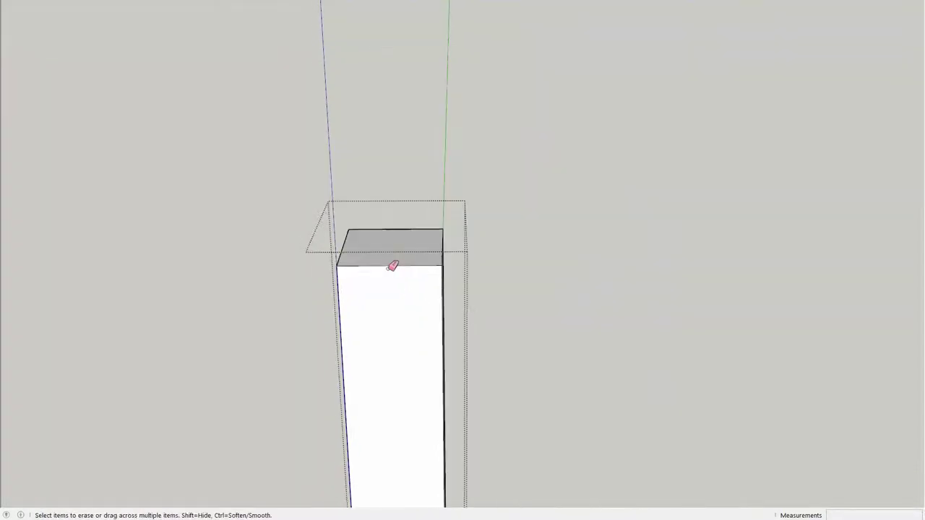
pyautogui.moveTo(396, 224); pyautogui.dragTo(374, 239, button='middle')
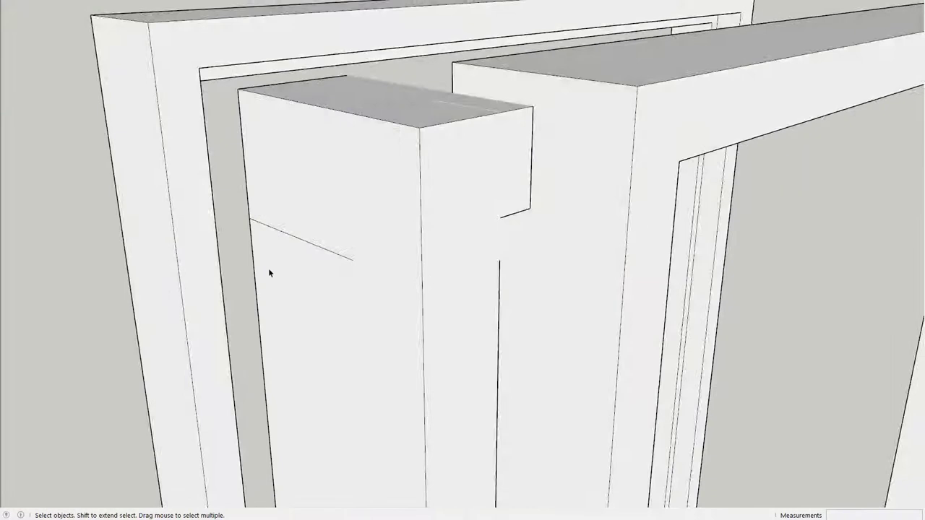
pyautogui.press('e')
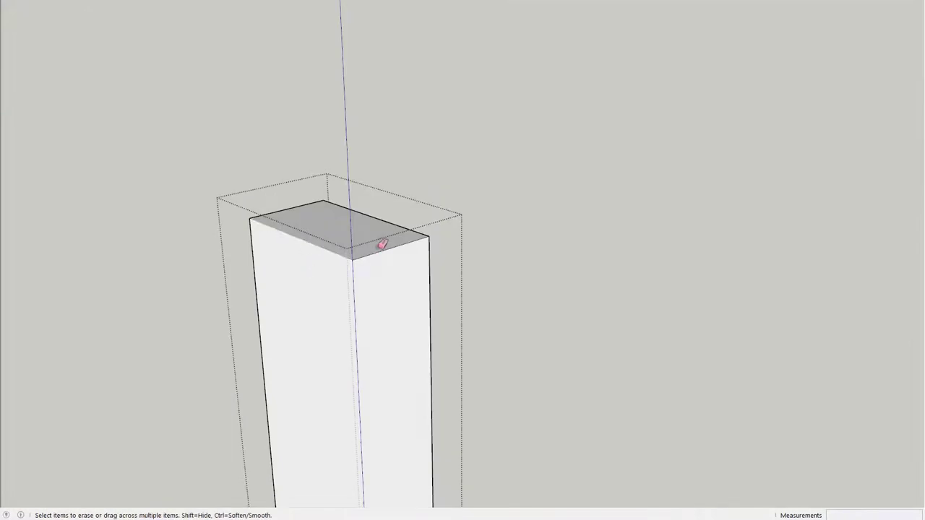
pyautogui.click(372, 216)
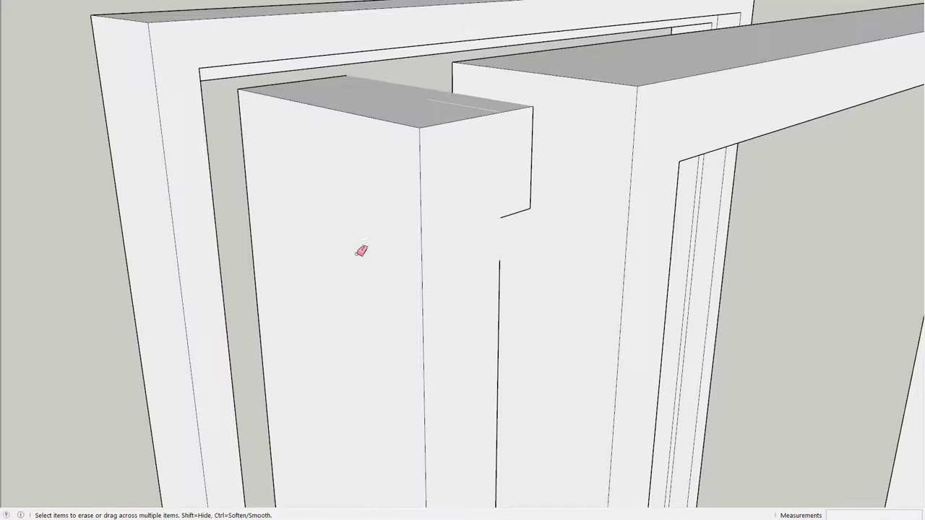
pyautogui.moveTo(361, 250)
pyautogui.mouseDown(button='middle')
pyautogui.moveTo(68, 243)
pyautogui.moveTo(399, 265)
pyautogui.moveTo(345, 230)
pyautogui.mouseUp(button='middle')
pyautogui.press('space')
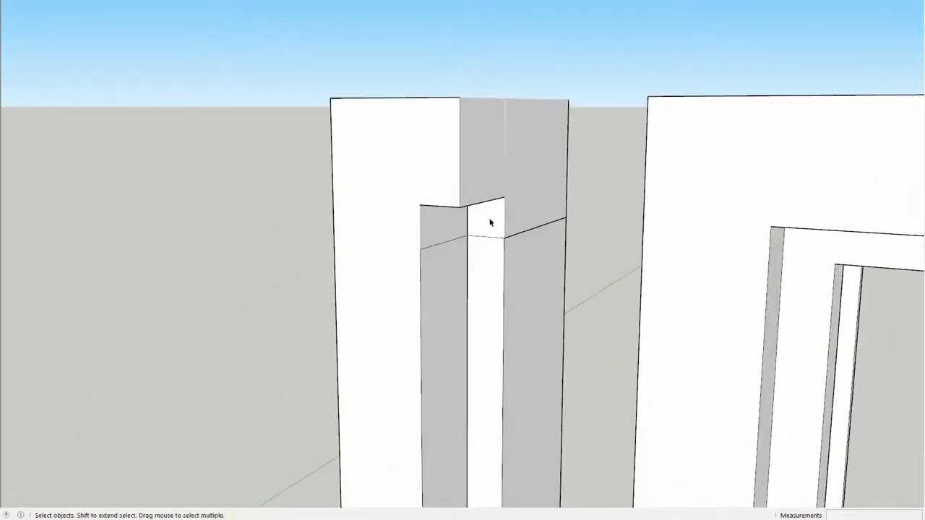
# Reopen the post group and select the small box in the post's top notch.
pyautogui.doubleClick(526, 264)
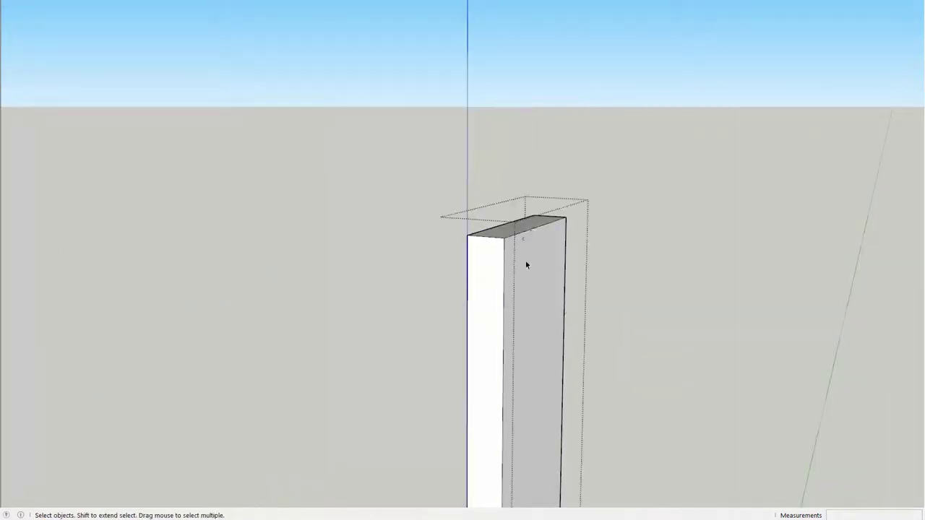
pyautogui.press('e')
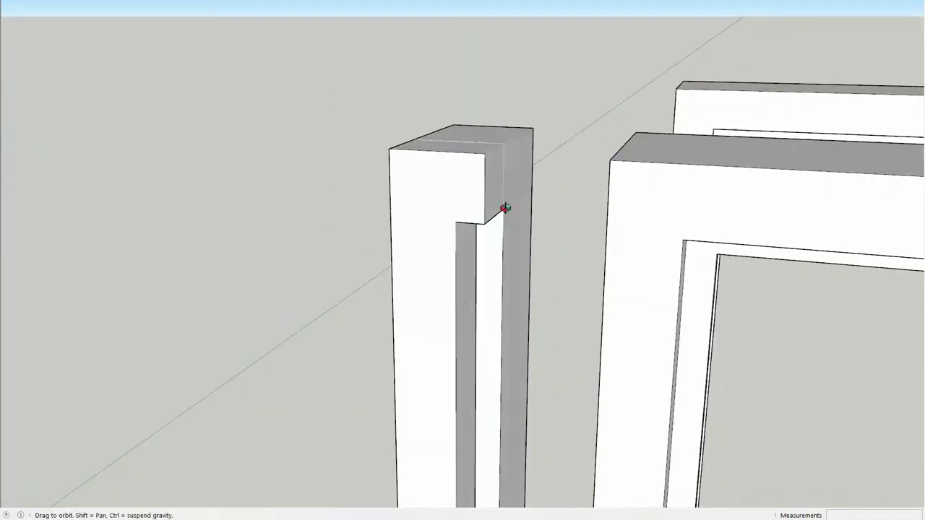
pyautogui.moveTo(487, 239); pyautogui.dragTo(491, 180, button='middle')
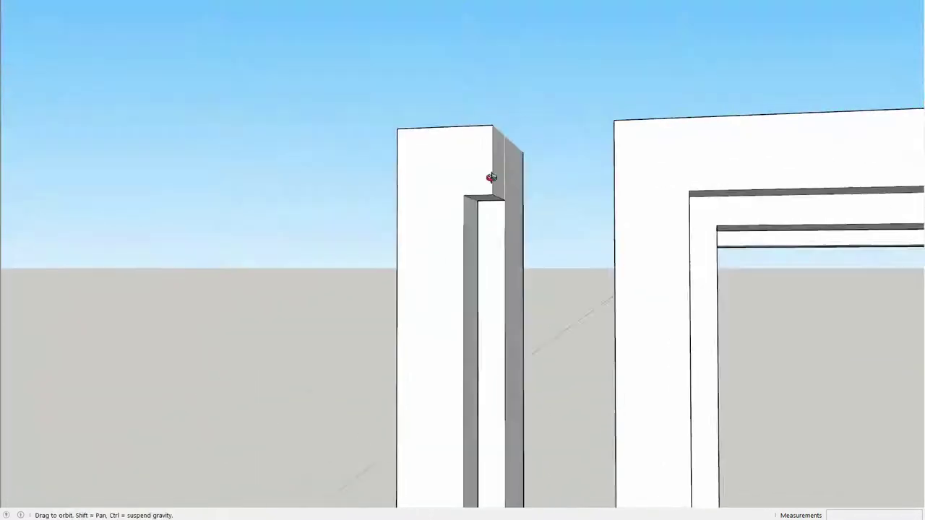
pyautogui.scroll(-3, 489, 281)
pyautogui.moveTo(498, 281)
pyautogui.mouseDown(button='middle')
pyautogui.moveTo(478, 337)
pyautogui.moveTo(456, 282)
pyautogui.mouseUp(button='middle')
pyautogui.click(449, 287)
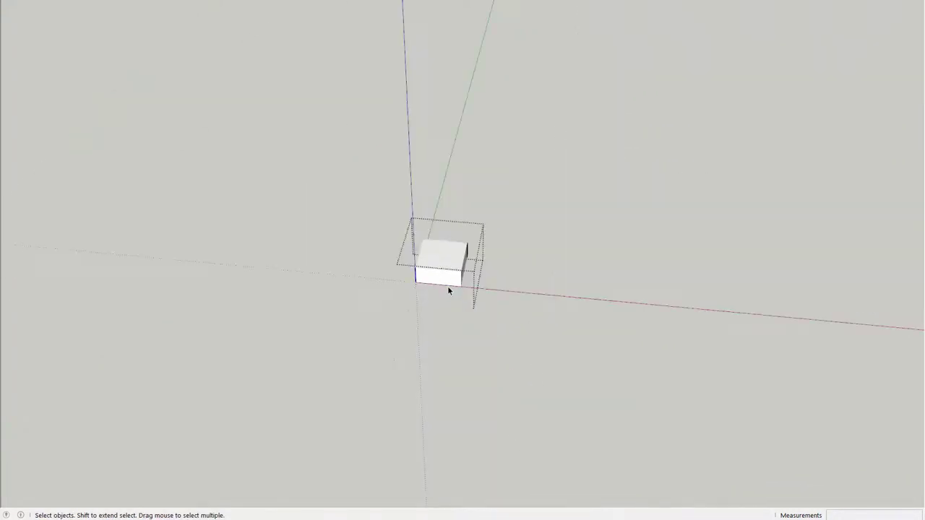
# Erase the small box's back top and back bottom edges, removing its top and floor.
pyautogui.scroll(2, 448, 287)
pyautogui.scroll(3, 450, 287)
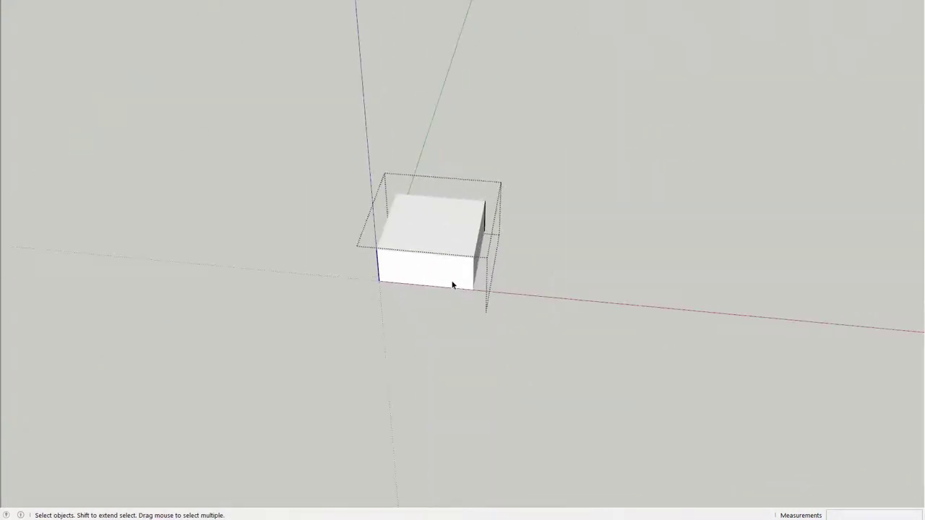
pyautogui.moveTo(450, 272)
pyautogui.mouseDown(button='middle')
pyautogui.moveTo(407, 218)
pyautogui.moveTo(407, 272)
pyautogui.mouseUp(button='middle')
pyautogui.press('e')
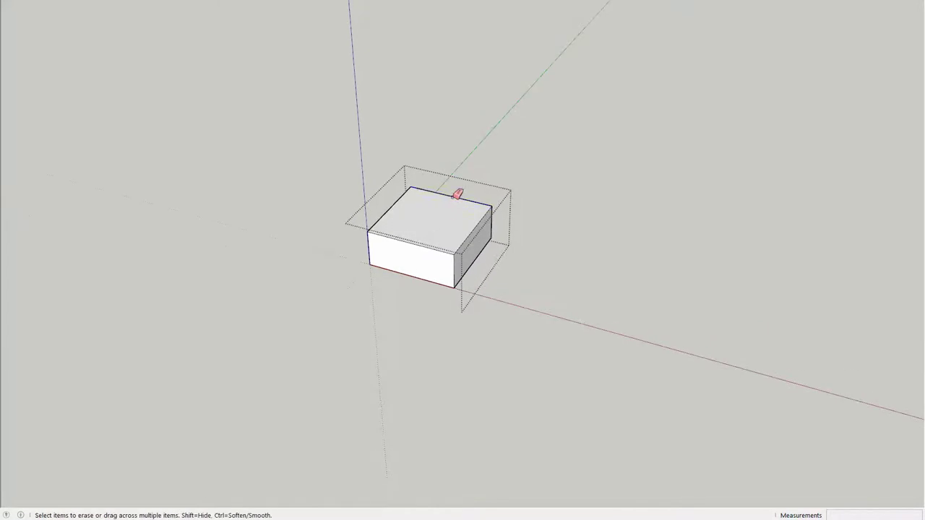
pyautogui.moveTo(456, 198); pyautogui.dragTo(481, 197)
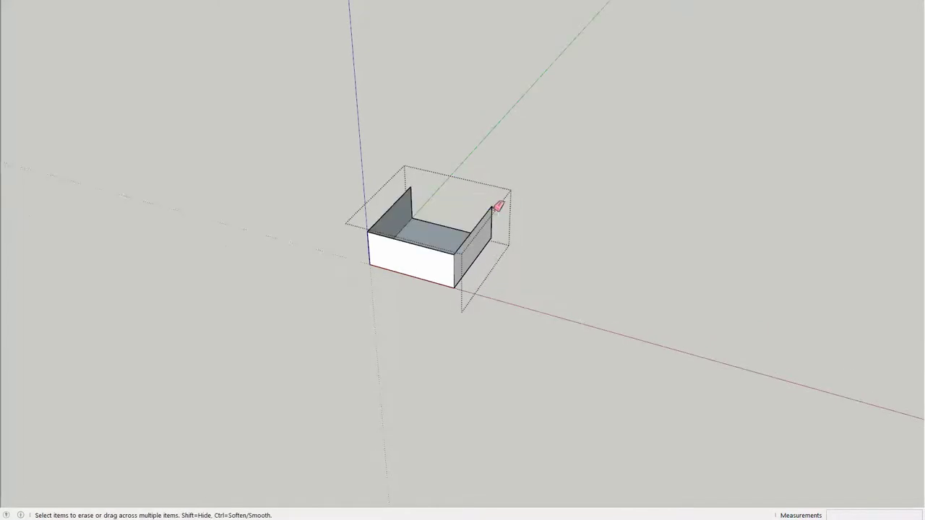
pyautogui.moveTo(445, 223); pyautogui.dragTo(463, 216)
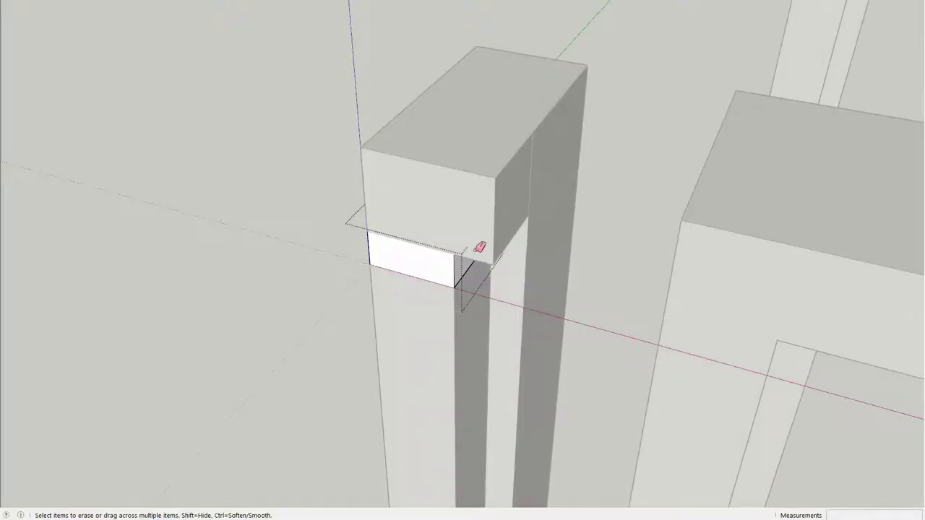
# Orbit and zoom out to check the capped post against both door frames.
pyautogui.moveTo(480, 248)
pyautogui.mouseDown(button='middle')
pyautogui.moveTo(450, 103)
pyautogui.moveTo(529, 217)
pyautogui.mouseUp(button='middle')
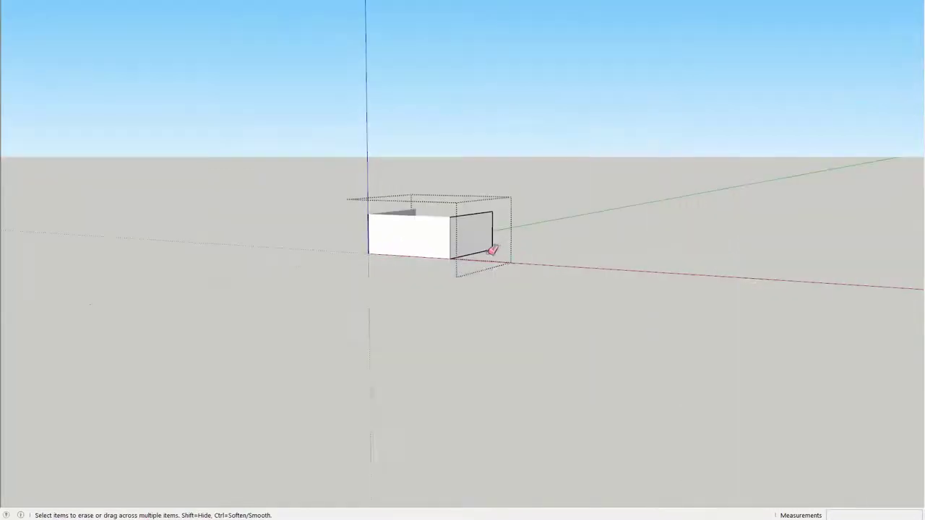
pyautogui.moveTo(473, 263)
pyautogui.mouseDown(button='middle')
pyautogui.moveTo(539, 296)
pyautogui.moveTo(574, 300)
pyautogui.mouseUp(button='middle')
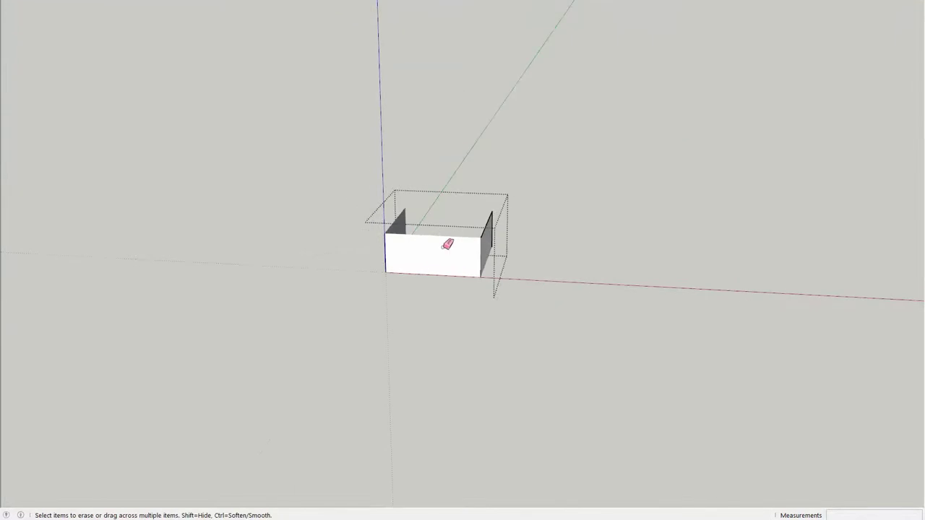
pyautogui.scroll(10, 448, 243)
pyautogui.scroll(-2, 448, 243)
pyautogui.moveTo(459, 243)
pyautogui.mouseDown(button='middle')
pyautogui.moveTo(397, 83)
pyautogui.moveTo(343, 137)
pyautogui.moveTo(488, 285)
pyautogui.mouseUp(button='middle')
pyautogui.scroll(-3, 440, 249)
pyautogui.moveTo(440, 249)
pyautogui.mouseDown(button='middle')
pyautogui.moveTo(512, 268)
pyautogui.moveTo(542, 259)
pyautogui.moveTo(445, 259)
pyautogui.moveTo(405, 320)
pyautogui.moveTo(405, 308)
pyautogui.mouseUp(button='middle')
pyautogui.scroll(-2, 445, 259)
pyautogui.scroll(-2, 450, 243)
pyautogui.scroll(-2, 440, 244)
pyautogui.scroll(1, 402, 295)
pyautogui.scroll(2, 434, 259)
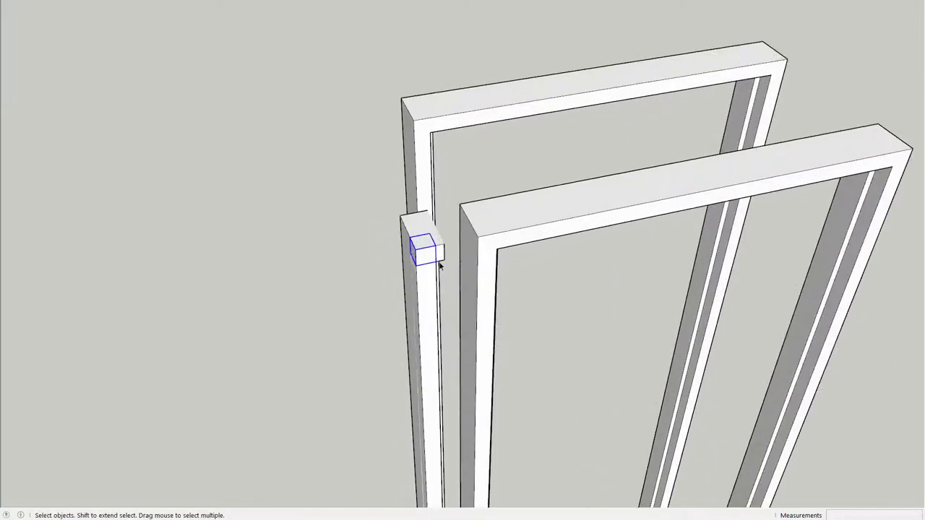
pyautogui.scroll(3, 439, 255)
pyautogui.moveTo(439, 255)
pyautogui.mouseDown(button='middle')
pyautogui.moveTo(357, 258)
pyautogui.moveTo(401, 241)
pyautogui.mouseUp(button='middle')
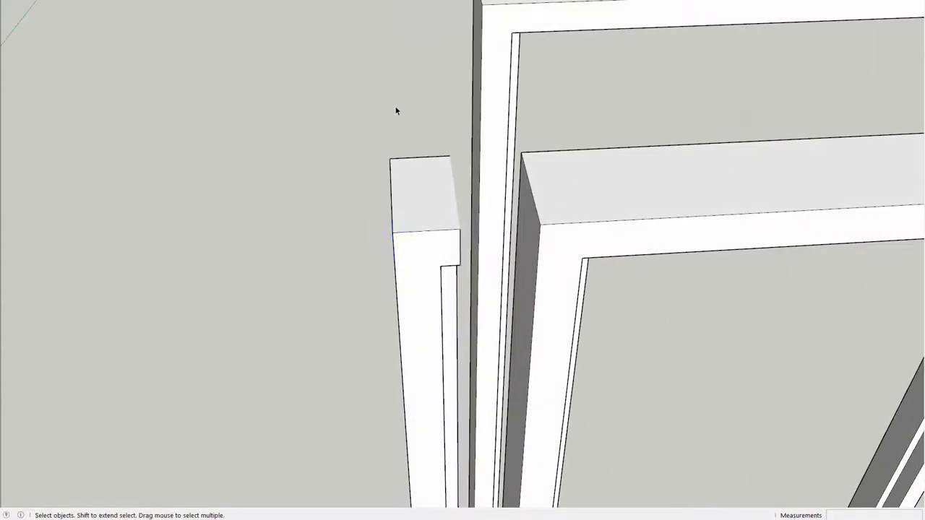
pyautogui.moveTo(397, 111)
pyautogui.mouseDown(button='middle')
pyautogui.moveTo(456, 207)
pyautogui.moveTo(485, 111)
pyautogui.mouseUp(button='middle')
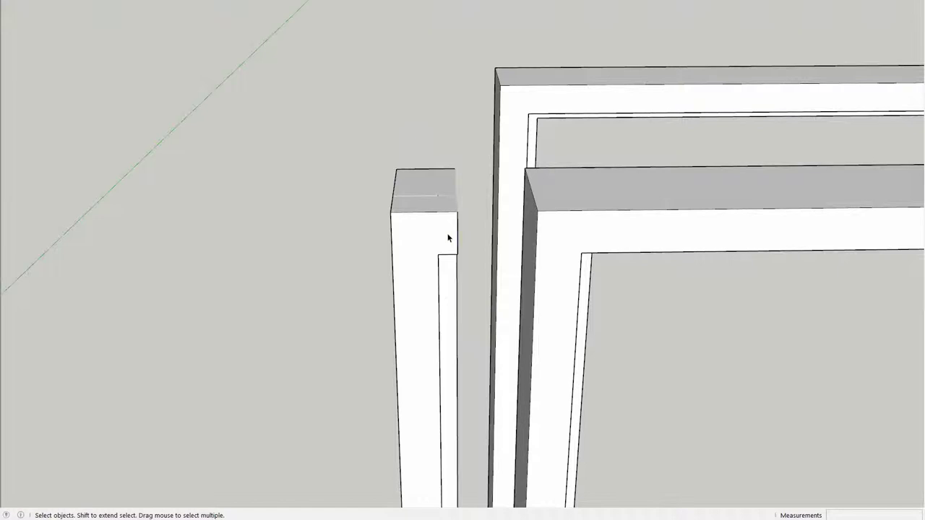
pyautogui.press('e')
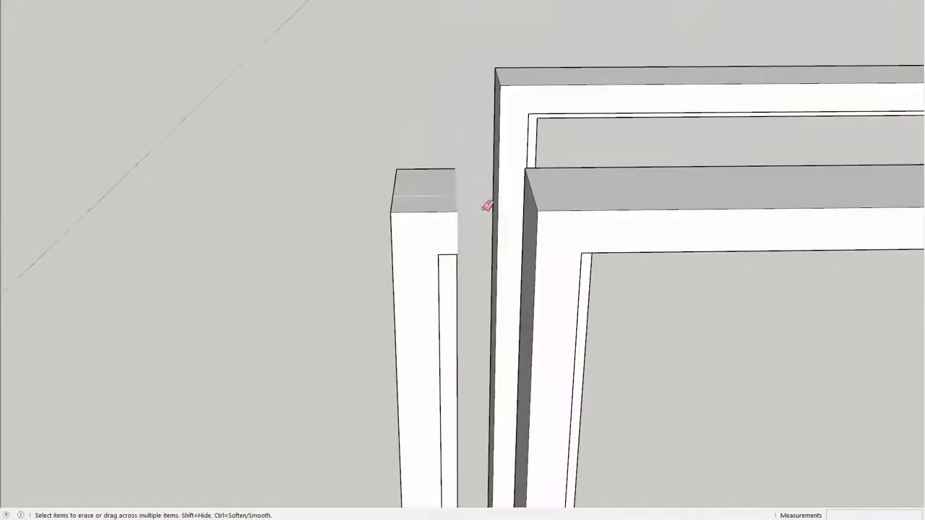
pyautogui.moveTo(487, 206)
pyautogui.mouseDown(button='middle')
pyautogui.moveTo(430, 223)
pyautogui.moveTo(406, 91)
pyautogui.moveTo(325, 118)
pyautogui.moveTo(280, 147)
pyautogui.mouseUp(button='middle')
pyautogui.scroll(3, 448, 244)
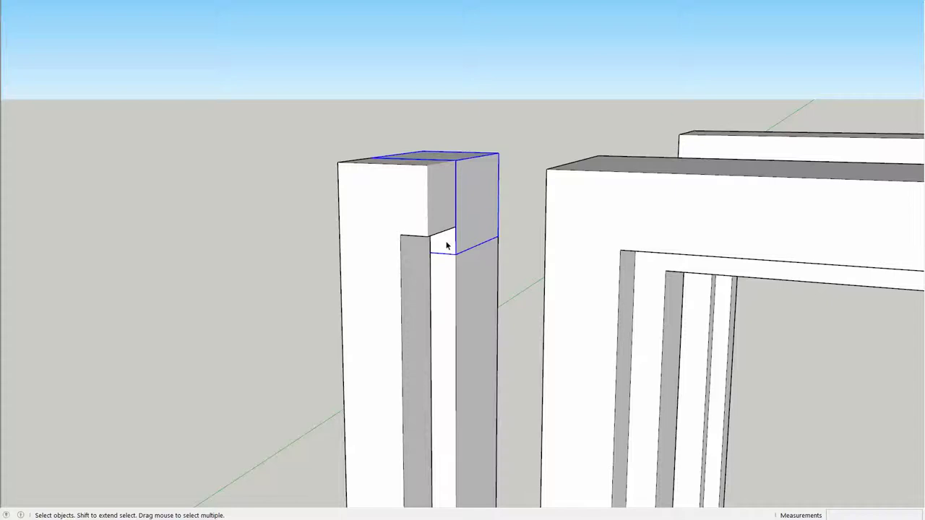
pyautogui.scroll(1, 447, 246)
pyautogui.scroll(1, 447, 246)
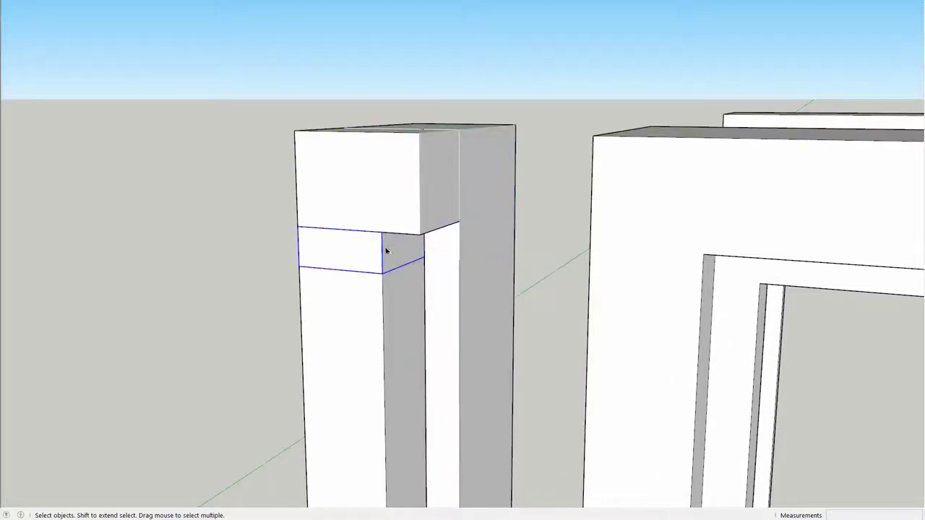
pyautogui.moveTo(473, 240)
pyautogui.mouseDown(button='middle')
pyautogui.moveTo(447, 256)
pyautogui.moveTo(479, 279)
pyautogui.mouseUp(button='middle')
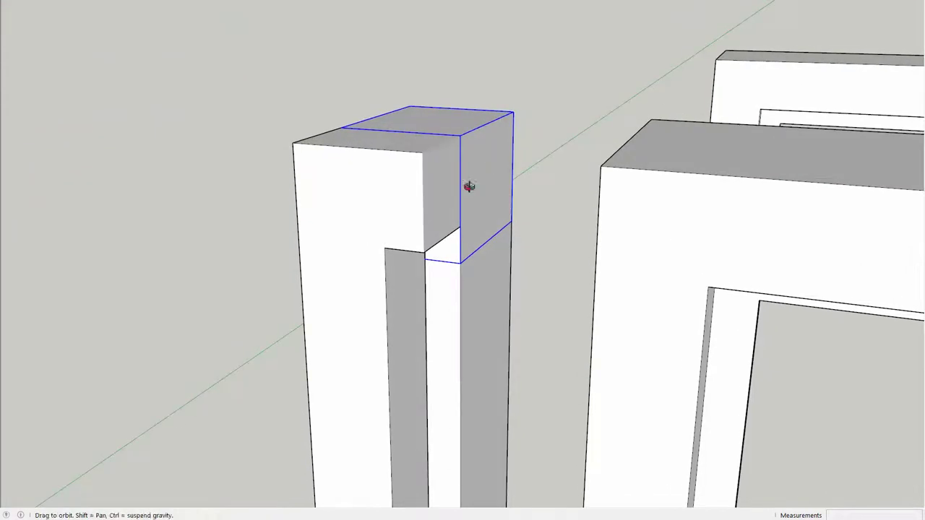
pyautogui.moveTo(471, 190); pyautogui.dragTo(475, 119, button='middle')
pyautogui.press('s')
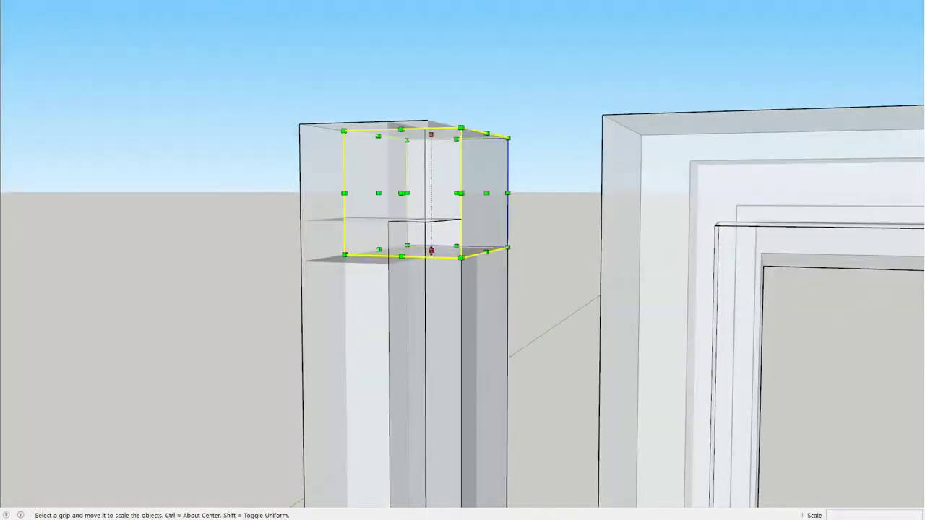
# Shorten the top block in height and move the lower slab into the notch beside it.
pyautogui.moveTo(431, 250); pyautogui.dragTo(462, 219)
pyautogui.press('space')
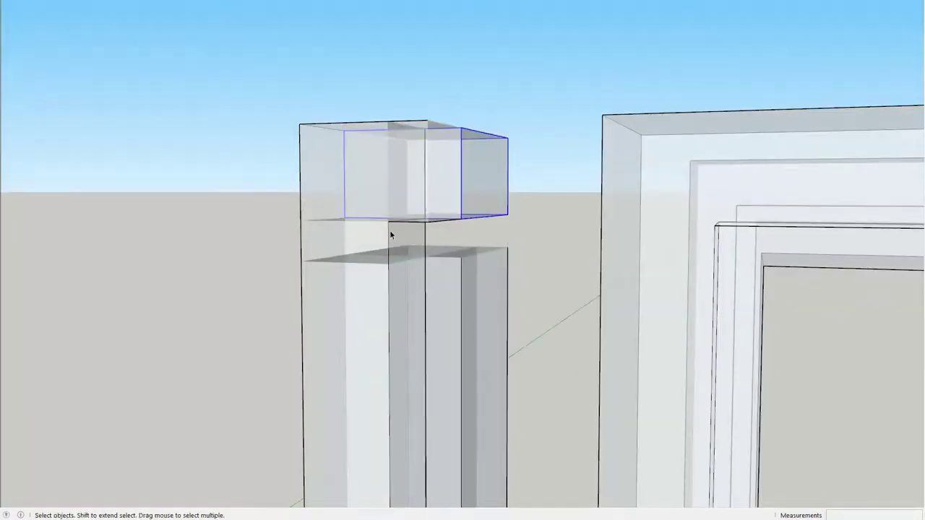
pyautogui.click(400, 236)
pyautogui.moveTo(394, 235); pyautogui.dragTo(426, 221, button='middle')
pyautogui.press('m')
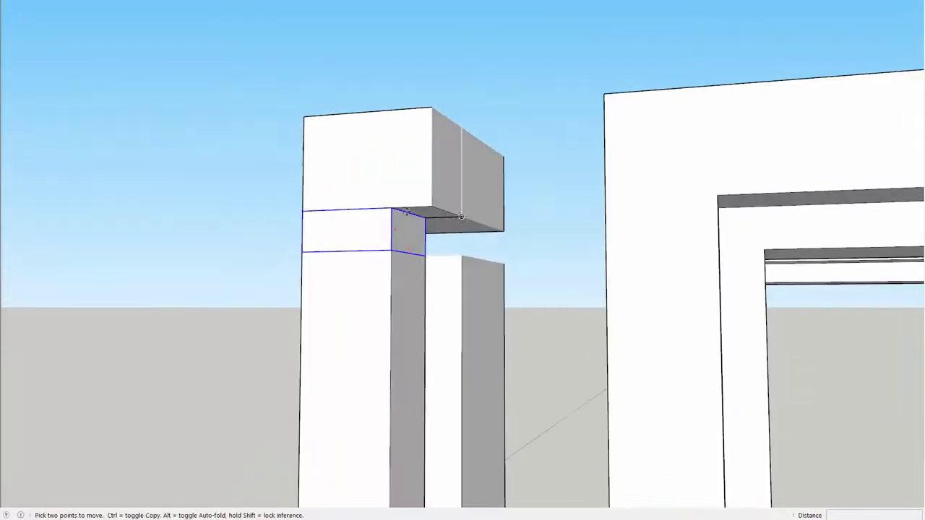
pyautogui.click(426, 220)
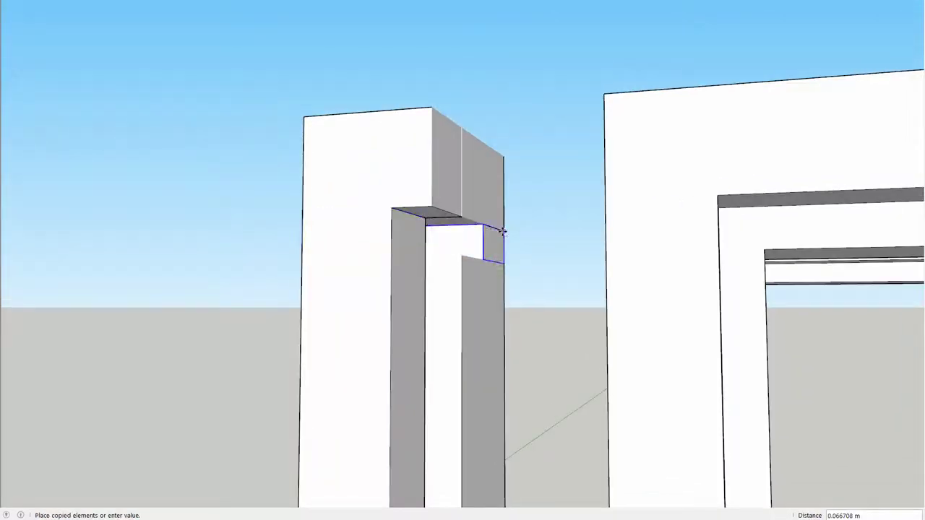
pyautogui.click(500, 233)
pyautogui.moveTo(501, 233); pyautogui.dragTo(497, 255, button='middle')
# Stretch the slab and reposition it higher in the notch, checking it in X-ray view.
pyautogui.press('s')
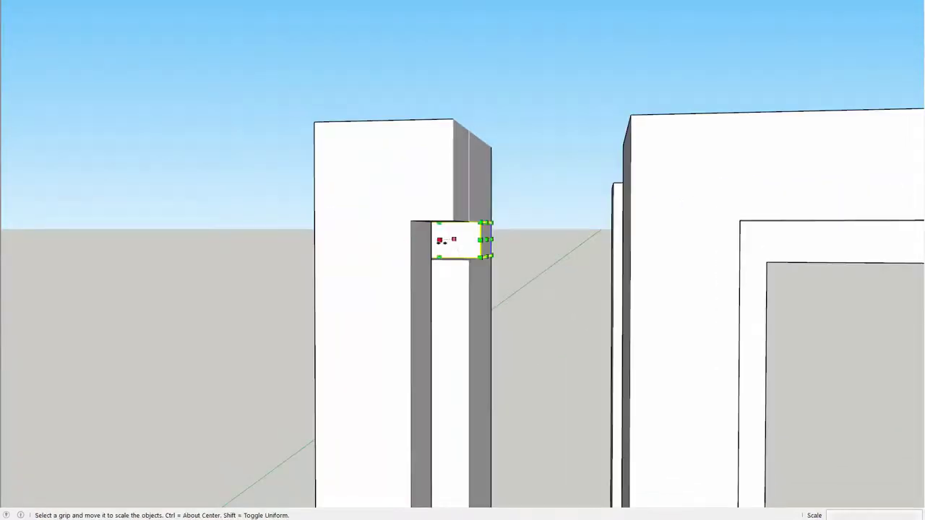
pyautogui.click(438, 241)
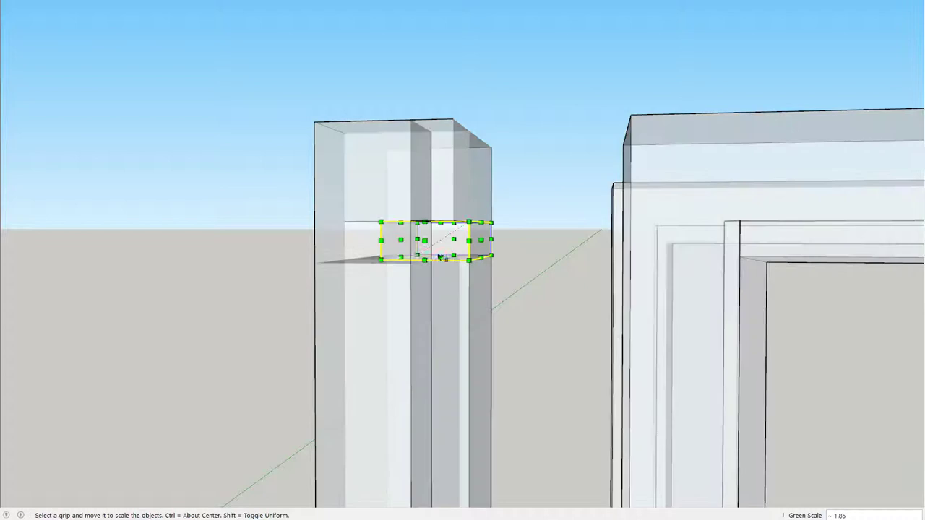
pyautogui.hotkey('alt', 'x')
pyautogui.press('m')
pyautogui.moveTo(400, 240); pyautogui.dragTo(456, 330, button='middle')
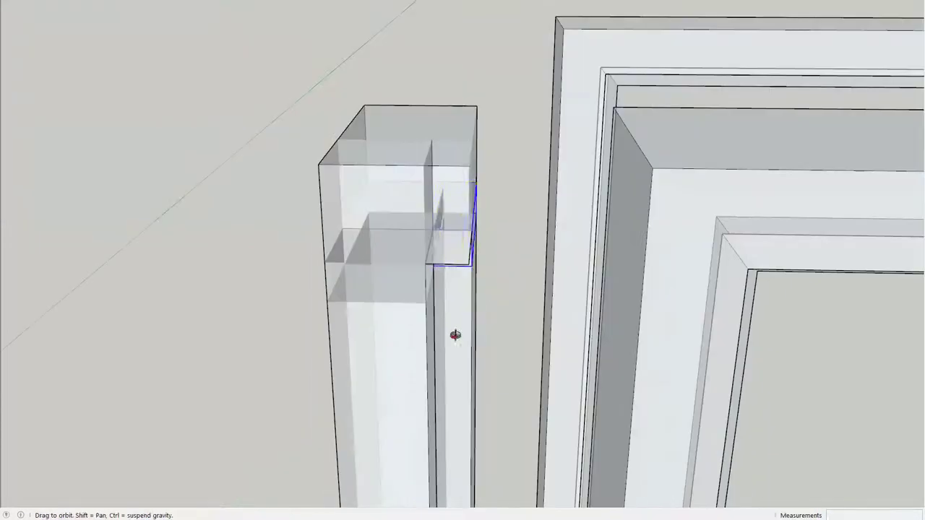
pyautogui.click(471, 221)
pyautogui.click(441, 206)
pyautogui.press('s')
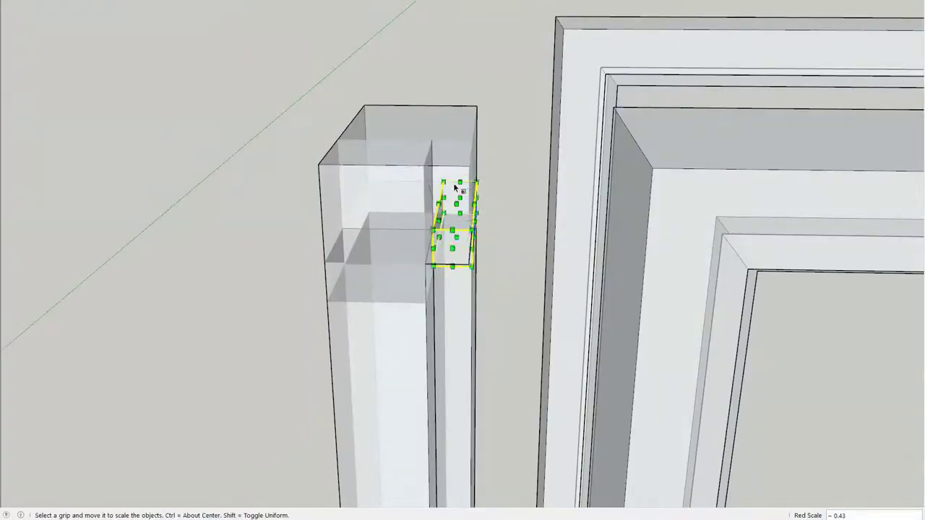
pyautogui.hotkey('alt', 'x')
pyautogui.moveTo(438, 205)
pyautogui.mouseDown(button='middle')
pyautogui.moveTo(432, 167)
pyautogui.moveTo(446, 188)
pyautogui.mouseUp(button='middle')
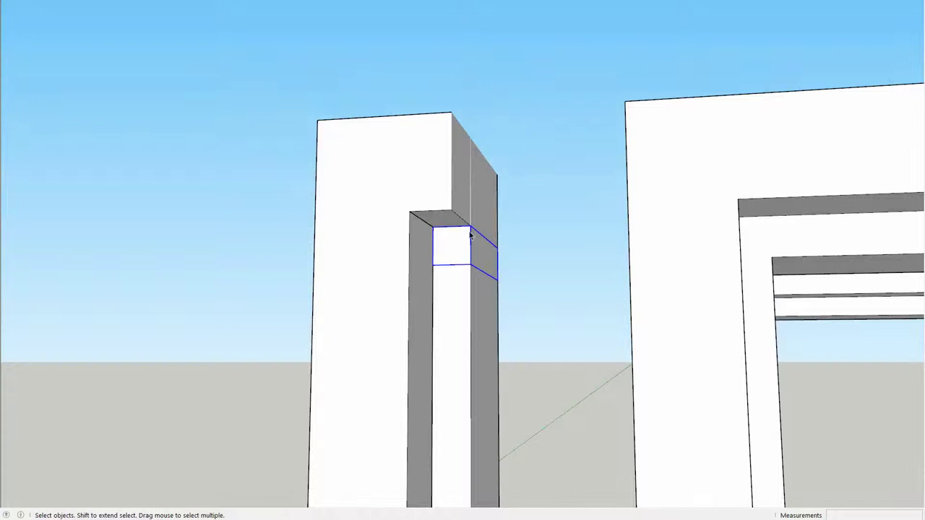
pyautogui.moveTo(469, 234); pyautogui.dragTo(483, 240, button='middle')
pyautogui.click(533, 212)
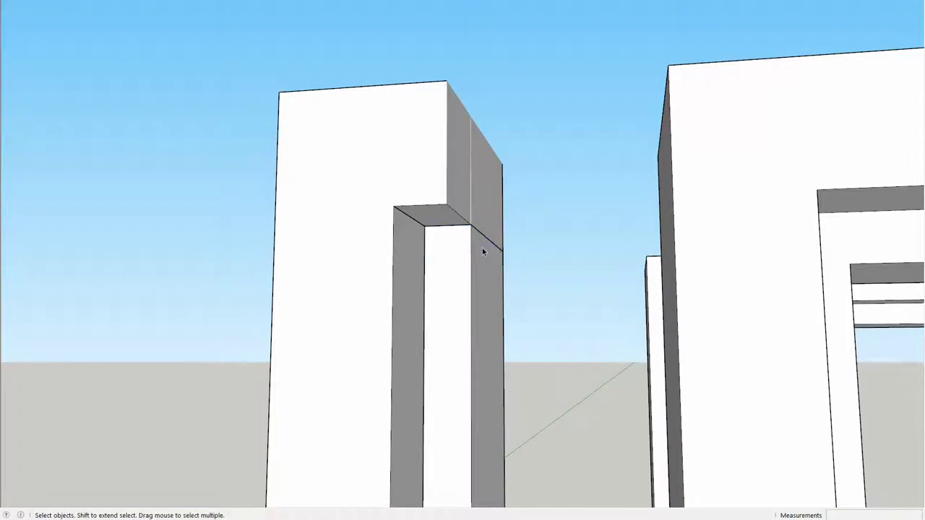
pyautogui.scroll(-10, 482, 248)
# Draw lines between the legs to close the joint block's bottom face.
pyautogui.press('e')
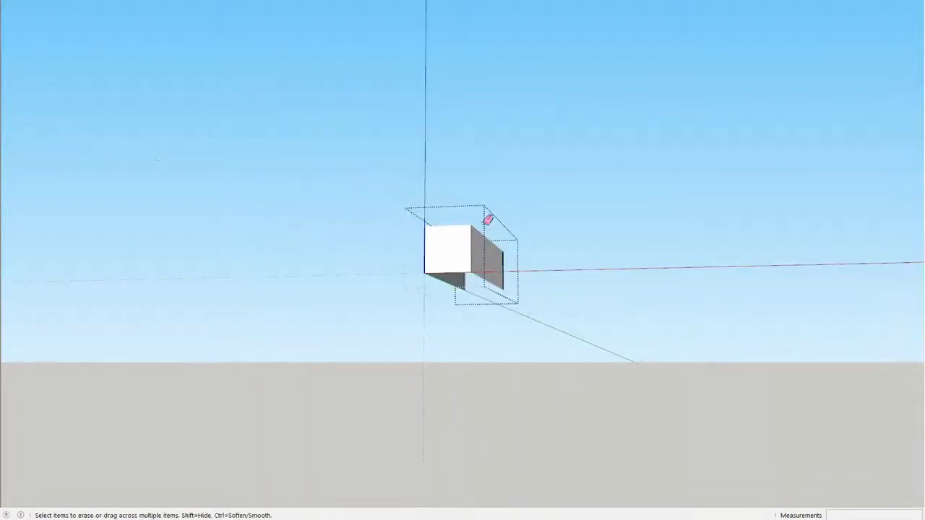
pyautogui.moveTo(488, 255); pyautogui.dragTo(483, 290, button='middle')
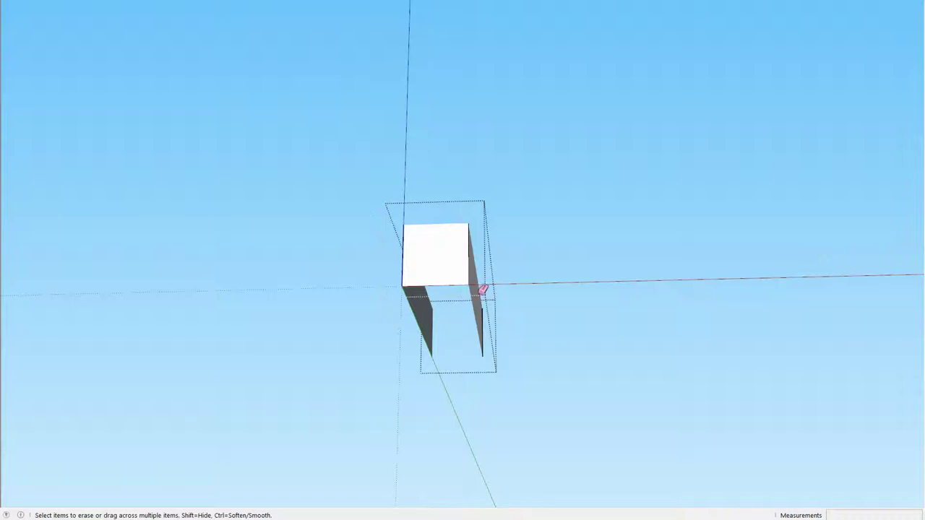
pyautogui.press('l')
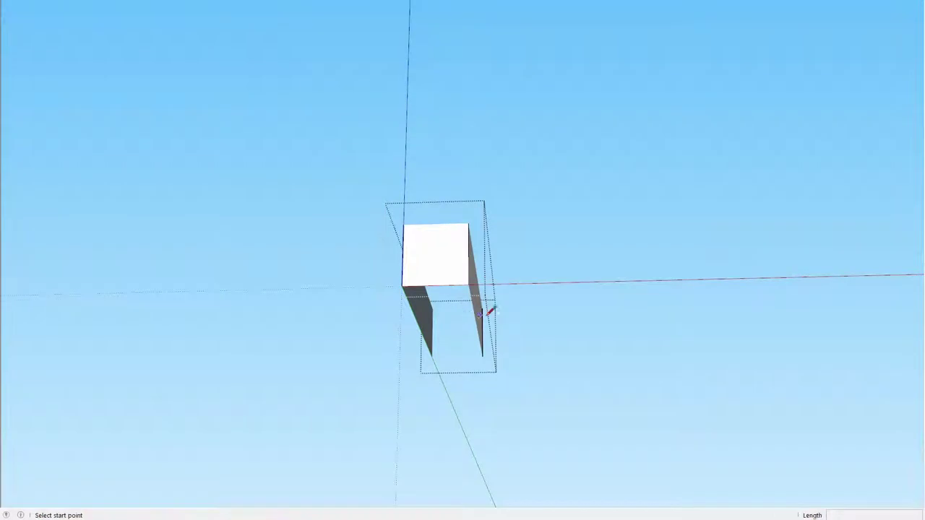
pyautogui.click(481, 308)
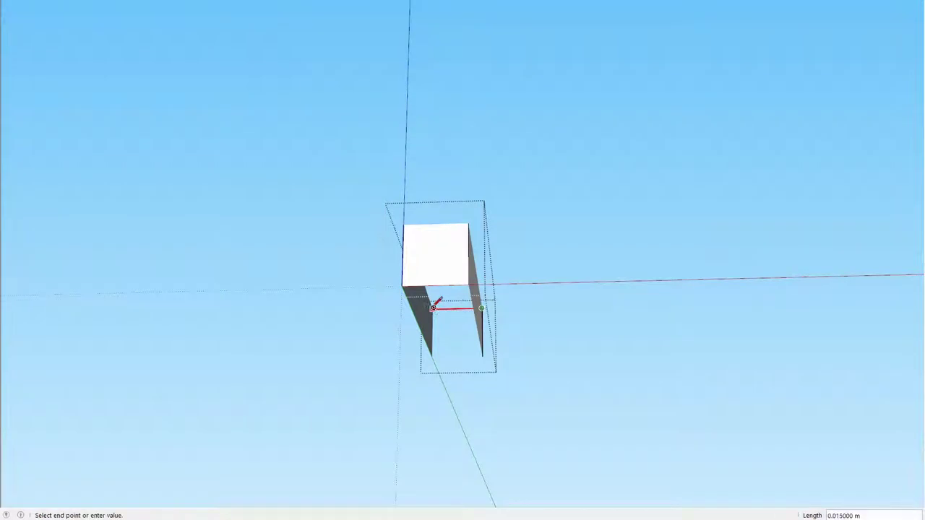
pyautogui.click(412, 288)
pyautogui.click(482, 357)
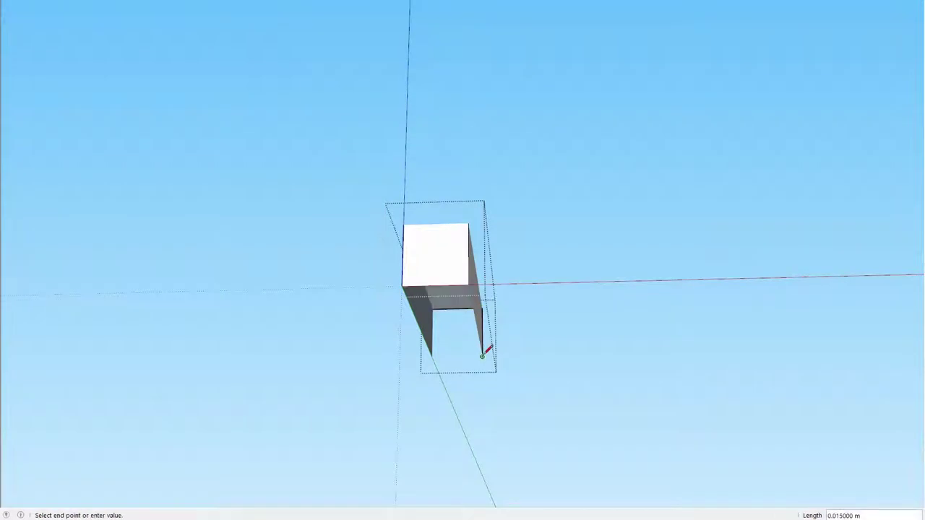
pyautogui.click(432, 357)
pyautogui.press('space')
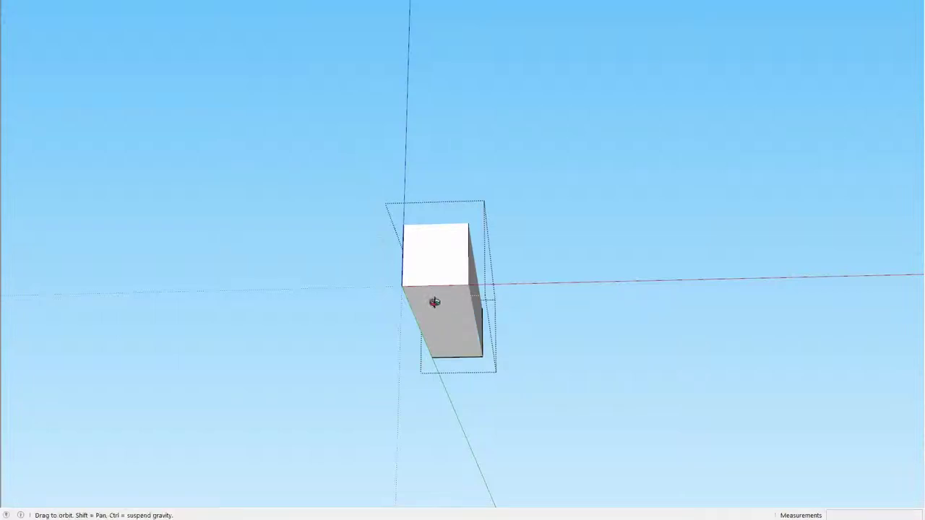
# Delete the block's top face to open the box.
pyautogui.moveTo(433, 306); pyautogui.dragTo(447, 312, button='middle')
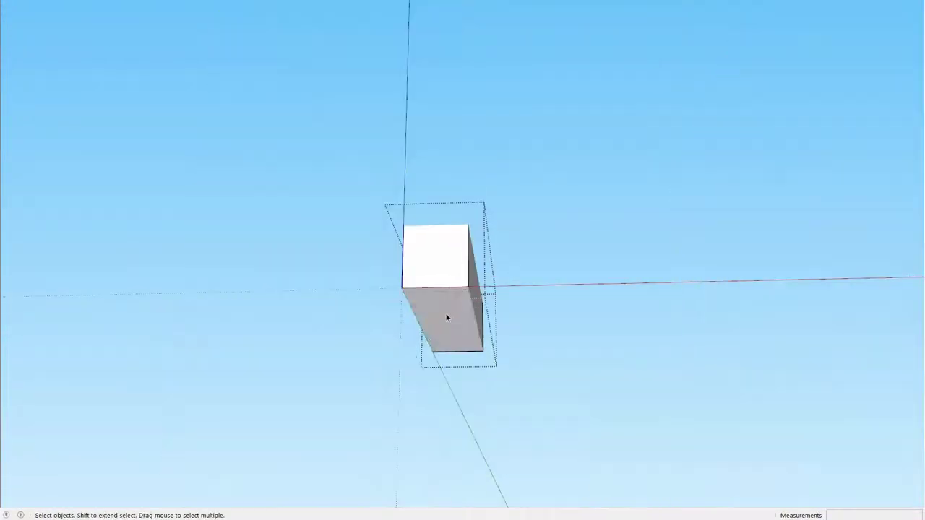
pyautogui.click(446, 318)
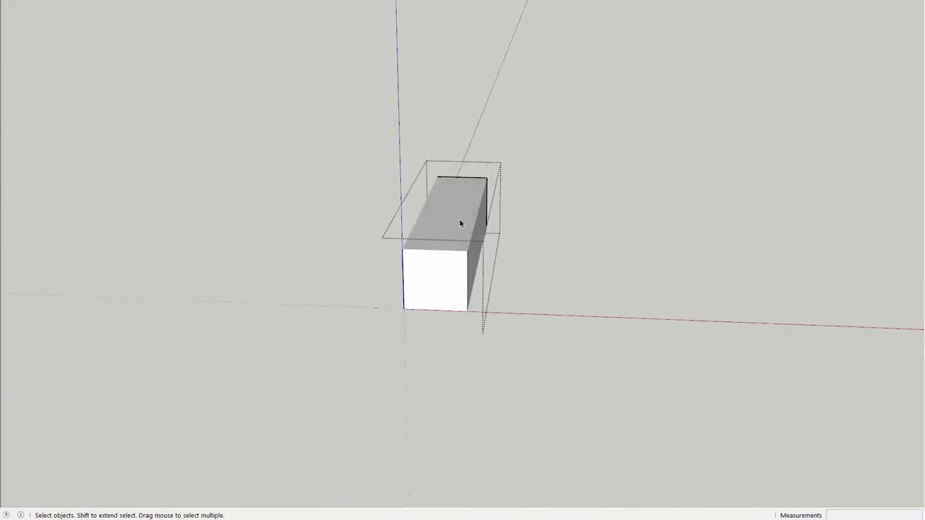
pyautogui.click(459, 218)
pyautogui.press('Delete')
# Erase the inner left wall of the open box.
pyautogui.moveTo(439, 268)
pyautogui.mouseDown(button='middle')
pyautogui.moveTo(431, 274)
pyautogui.moveTo(427, 246)
pyautogui.mouseUp(button='middle')
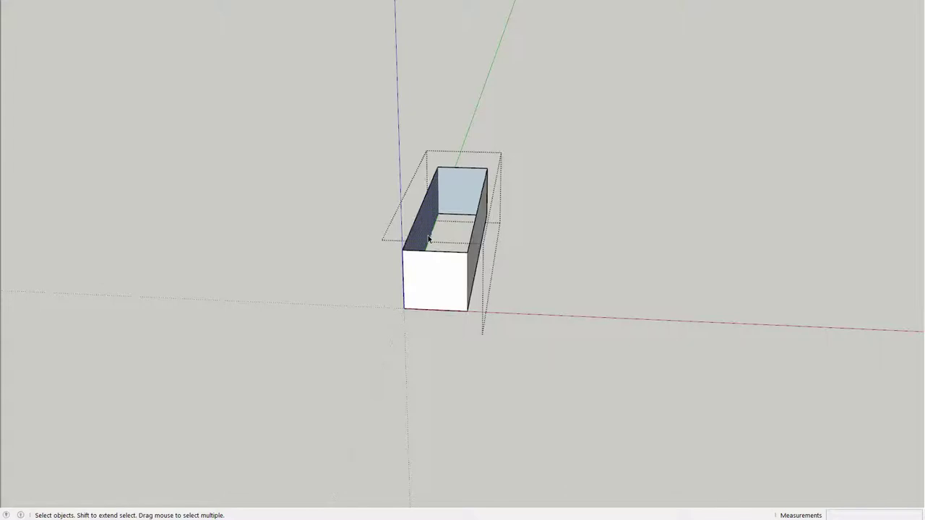
pyautogui.moveTo(429, 239); pyautogui.dragTo(404, 237, button='middle')
pyautogui.press('e')
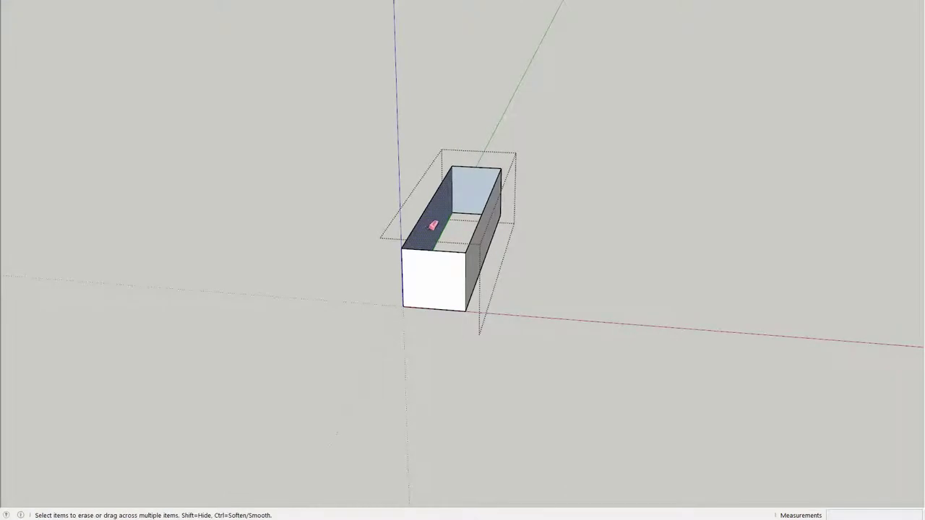
pyautogui.click(424, 205)
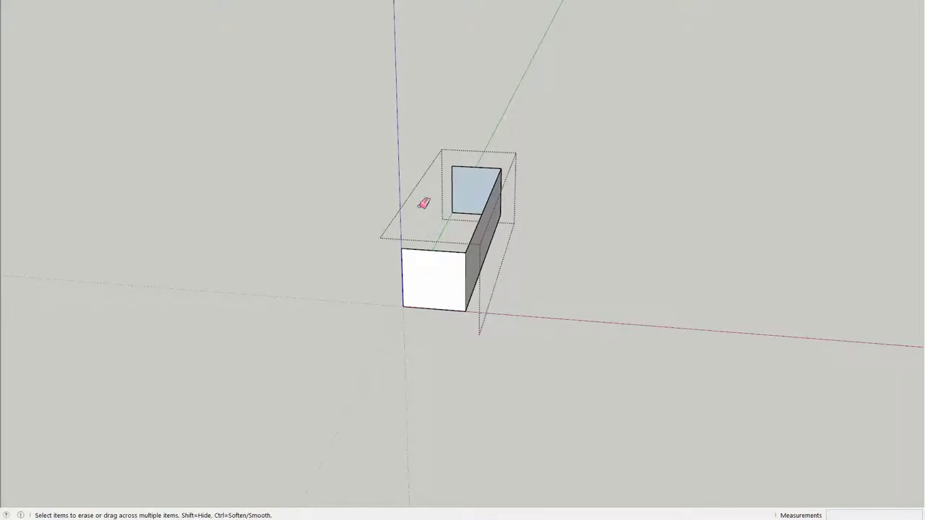
pyautogui.moveTo(473, 243); pyautogui.dragTo(460, 174, button='middle')
pyautogui.scroll(5, 465, 238)
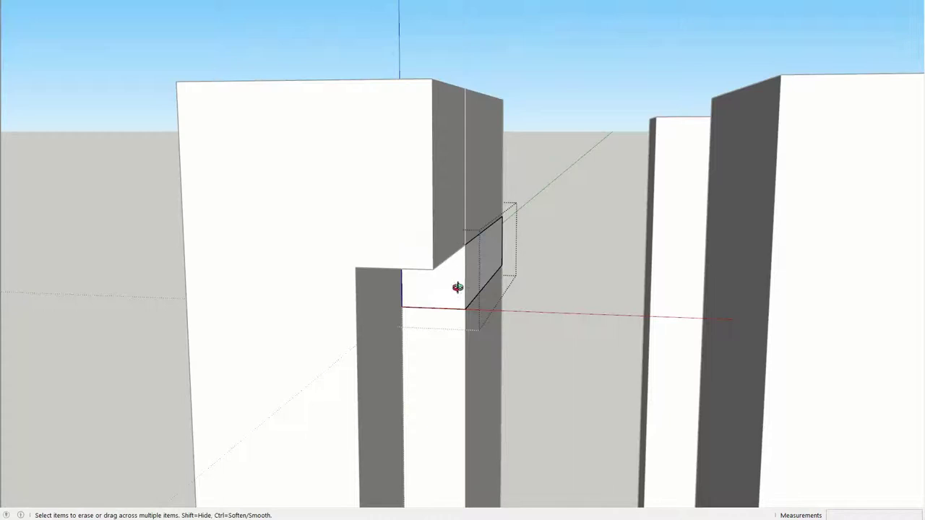
# Erase the joint block's front bottom and inner lower edges, then orbit to check the cap.
pyautogui.moveTo(457, 288); pyautogui.dragTo(484, 203, button='middle')
pyautogui.scroll(-5, 473, 253)
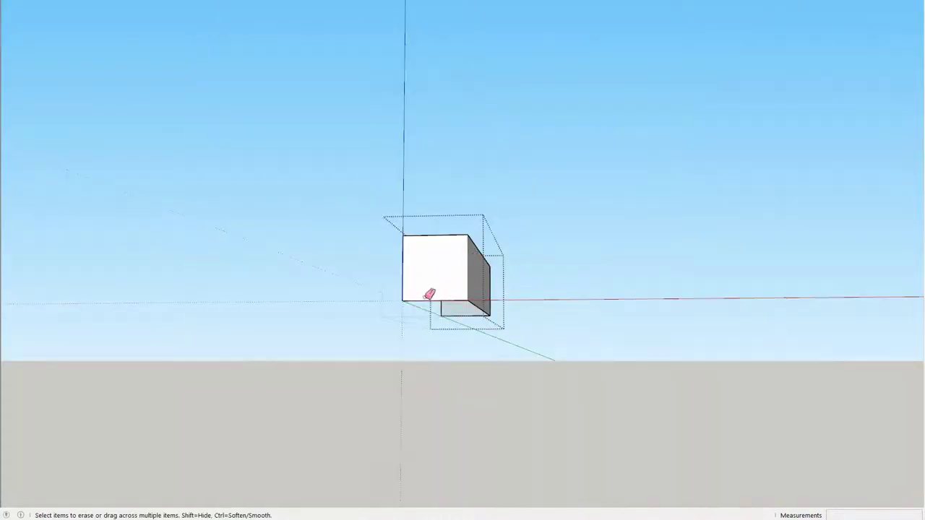
pyautogui.moveTo(429, 294)
pyautogui.mouseDown()
pyautogui.moveTo(488, 269)
pyautogui.moveTo(486, 259)
pyautogui.mouseUp()
pyautogui.moveTo(482, 269); pyautogui.dragTo(390, 309, button='middle')
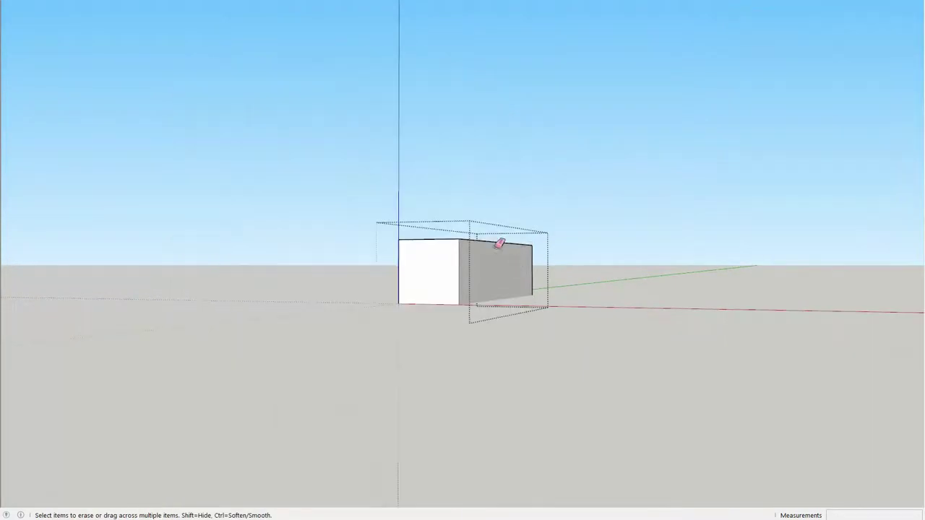
pyautogui.moveTo(501, 233); pyautogui.dragTo(462, 423, button='middle')
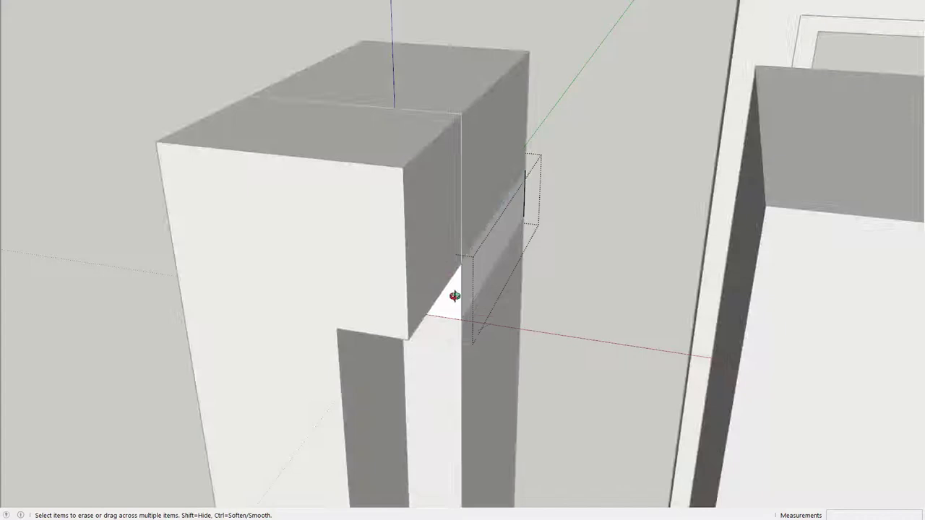
pyautogui.moveTo(456, 294); pyautogui.dragTo(464, 302, button='middle')
pyautogui.press('space')
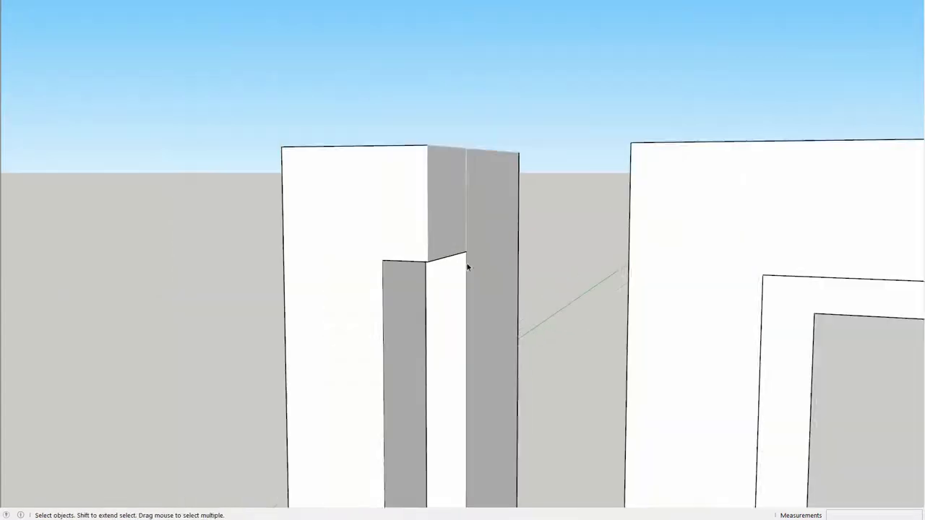
pyautogui.scroll(-2, 464, 295)
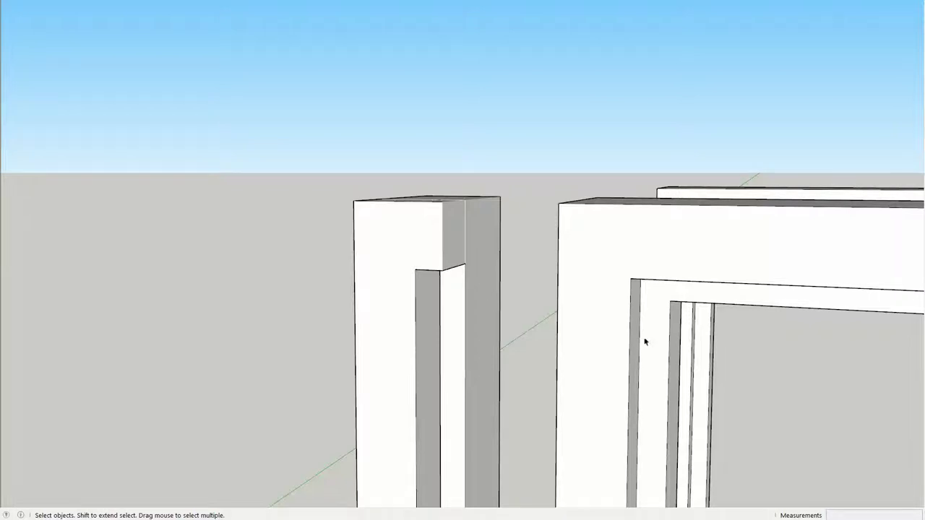
# Open the small notch block on top of the post for editing.
pyautogui.moveTo(439, 239)
pyautogui.mouseDown(button='middle')
pyautogui.moveTo(432, 169)
pyautogui.moveTo(496, 330)
pyautogui.moveTo(476, 357)
pyautogui.moveTo(423, 275)
pyautogui.moveTo(428, 290)
pyautogui.mouseUp(button='middle')
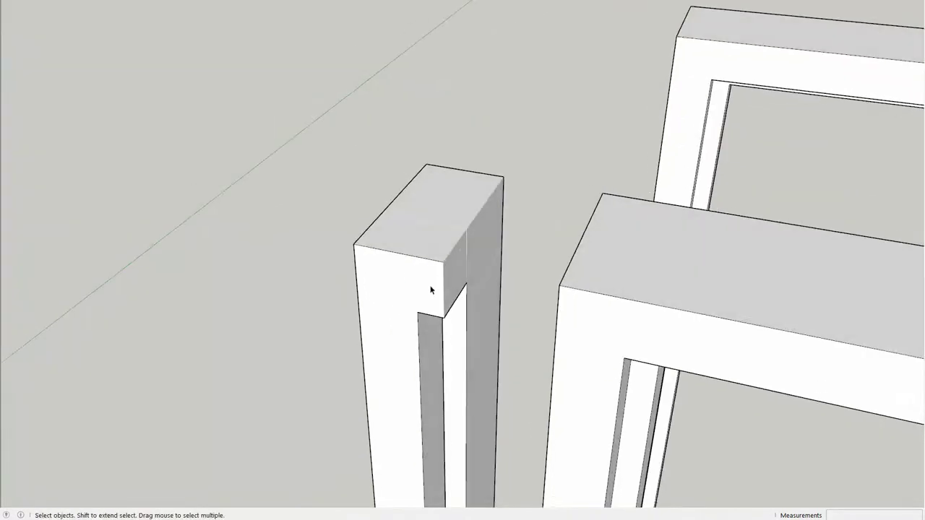
pyautogui.click(431, 289)
pyautogui.doubleClick(447, 279)
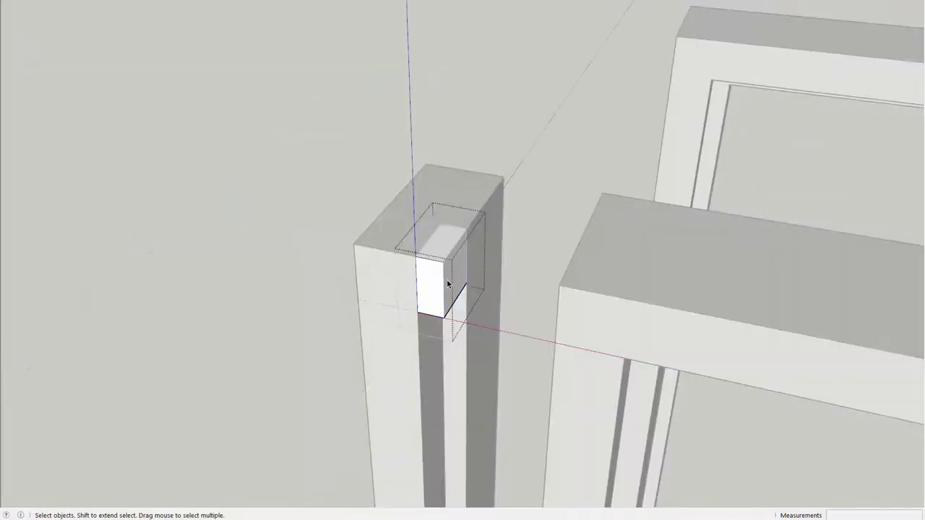
pyautogui.scroll(2, 446, 267)
pyautogui.moveTo(446, 267)
pyautogui.mouseDown(button='middle')
pyautogui.moveTo(406, 251)
pyautogui.moveTo(409, 262)
pyautogui.moveTo(588, 242)
pyautogui.mouseUp(button='middle')
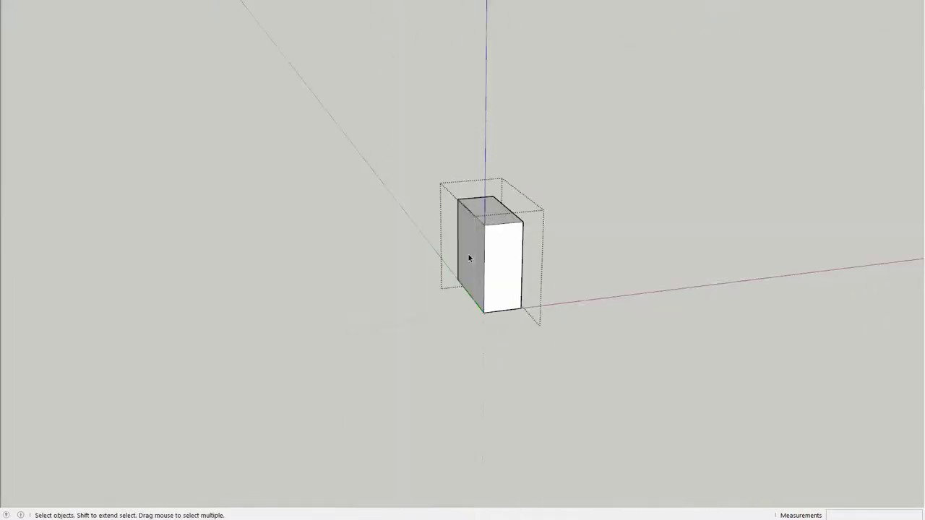
# Erase the block's hidden left face and left vertical edge with the Eraser.
pyautogui.press('e')
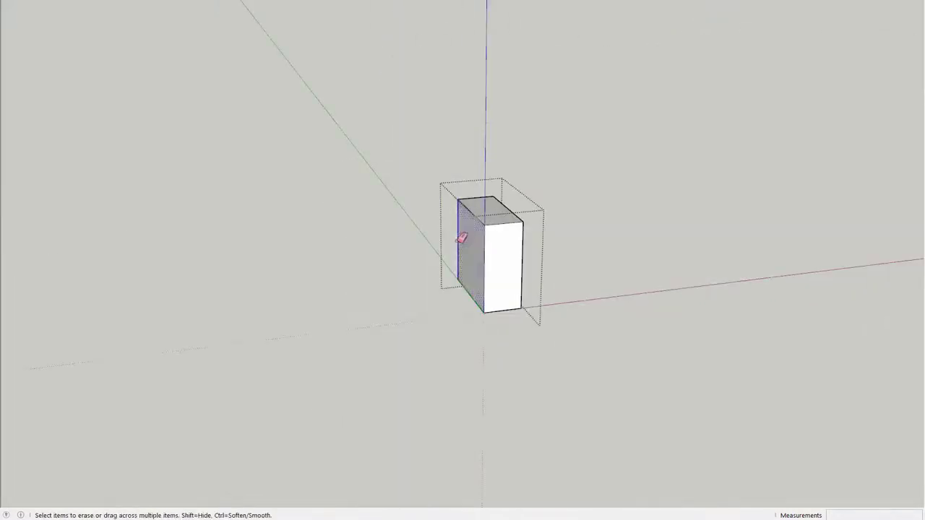
pyautogui.click(463, 238)
pyautogui.moveTo(481, 234)
pyautogui.mouseDown(button='middle')
pyautogui.moveTo(498, 267)
pyautogui.moveTo(470, 224)
pyautogui.mouseUp(button='middle')
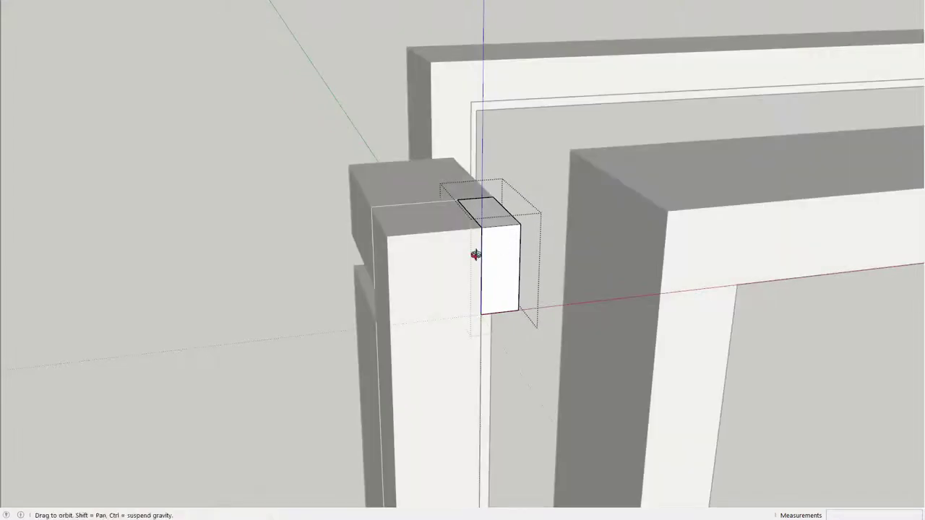
pyautogui.click(473, 254)
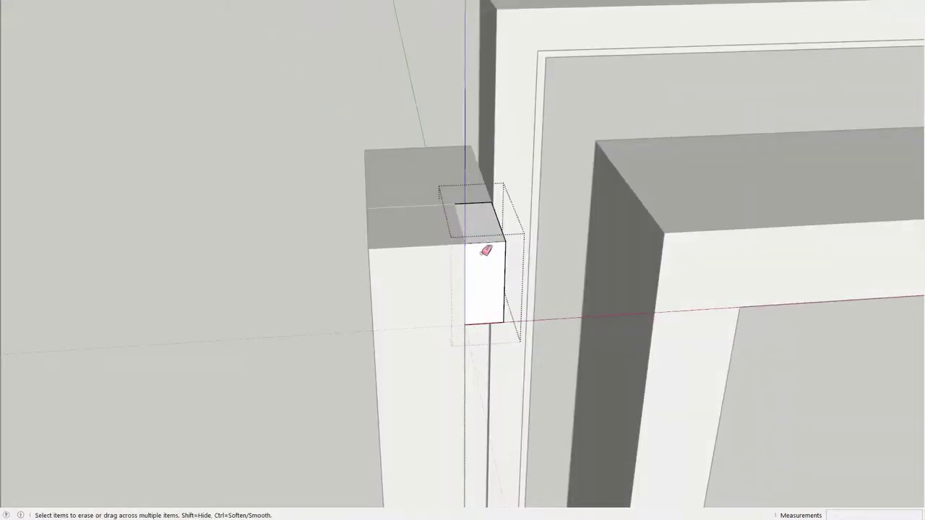
pyautogui.moveTo(467, 190)
pyautogui.mouseDown(button='middle')
pyautogui.moveTo(438, 262)
pyautogui.moveTo(413, 97)
pyautogui.mouseUp(button='middle')
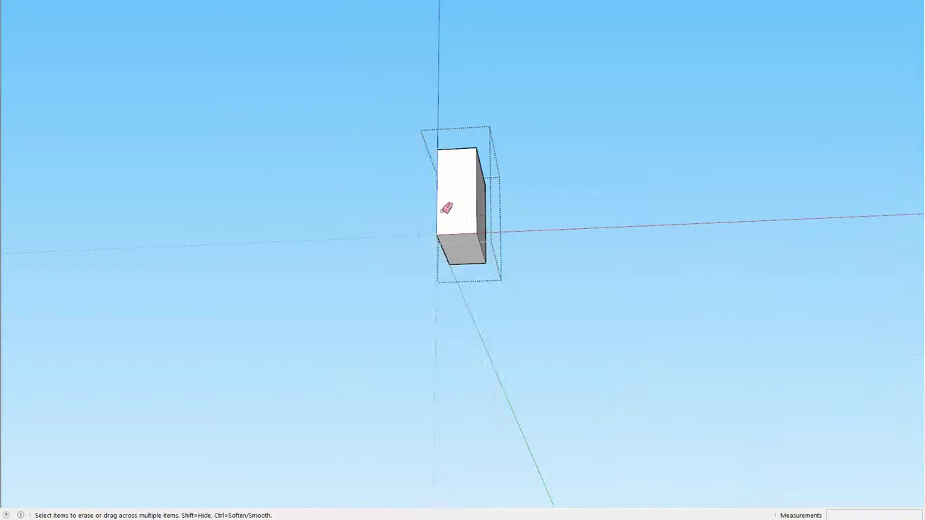
pyautogui.moveTo(446, 208)
pyautogui.mouseDown(button='middle')
pyautogui.moveTo(552, 258)
pyautogui.moveTo(393, 254)
pyautogui.moveTo(442, 241)
pyautogui.mouseUp(button='middle')
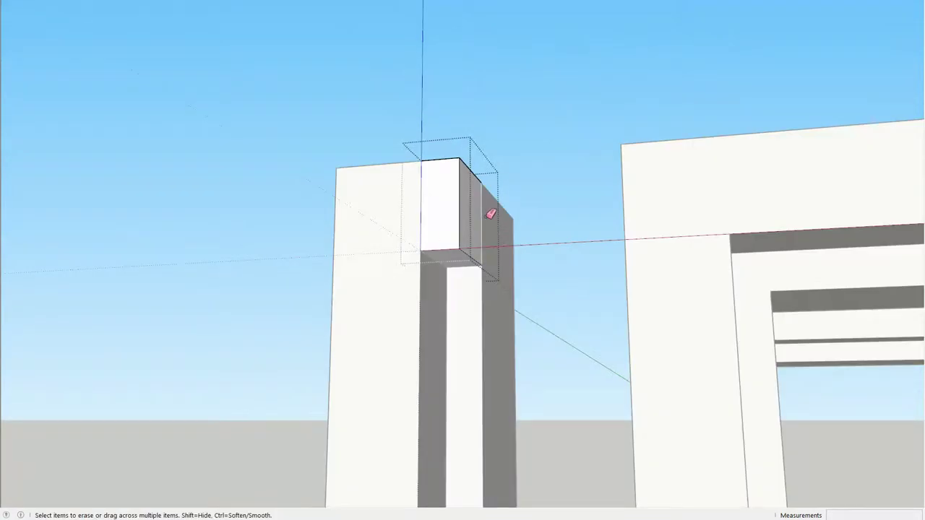
pyautogui.moveTo(489, 210)
pyautogui.mouseDown(button='middle')
pyautogui.moveTo(421, 260)
pyautogui.moveTo(427, 389)
pyautogui.moveTo(450, 252)
pyautogui.moveTo(463, 227)
pyautogui.mouseUp(button='middle')
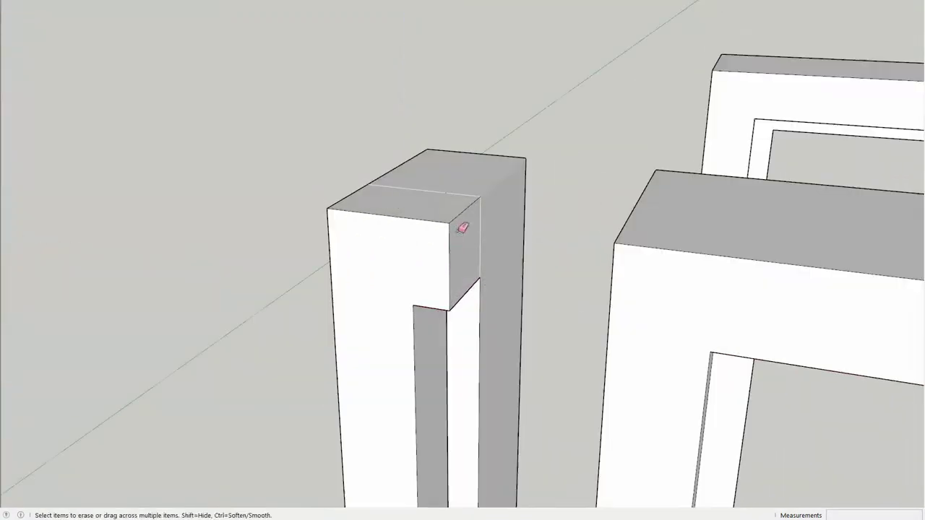
pyautogui.press('space')
pyautogui.scroll(-1, 383, 267)
pyautogui.click(374, 260)
pyautogui.moveTo(375, 266)
pyautogui.mouseDown(button='middle')
pyautogui.moveTo(403, 264)
pyautogui.moveTo(434, 363)
pyautogui.moveTo(347, 210)
pyautogui.moveTo(385, 218)
pyautogui.moveTo(138, 227)
pyautogui.mouseUp(button='middle')
pyautogui.doubleClick(386, 187)
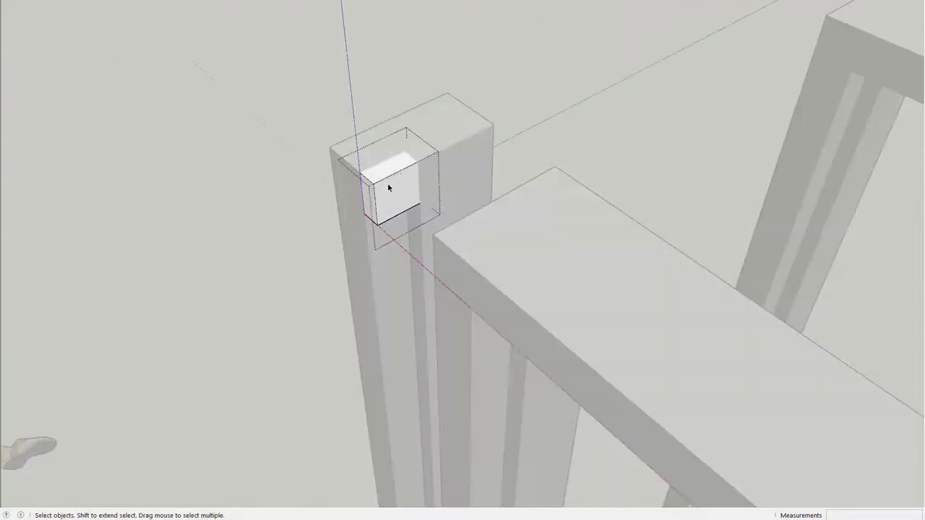
pyautogui.press('e')
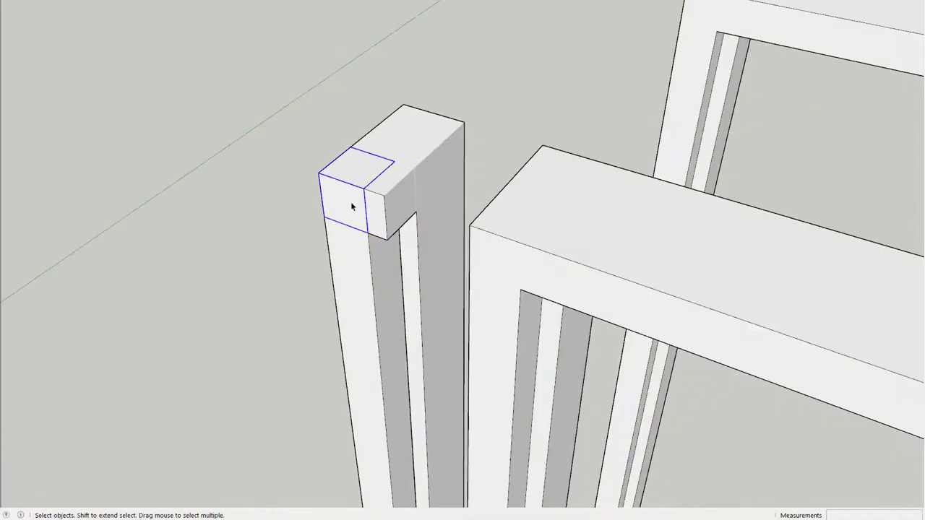
pyautogui.scroll(-3, 352, 207)
pyautogui.moveTo(355, 207)
pyautogui.mouseDown(button='middle')
pyautogui.moveTo(405, 214)
pyautogui.moveTo(419, 171)
pyautogui.mouseUp(button='middle')
pyautogui.moveTo(323, 261); pyautogui.dragTo(324, 260)
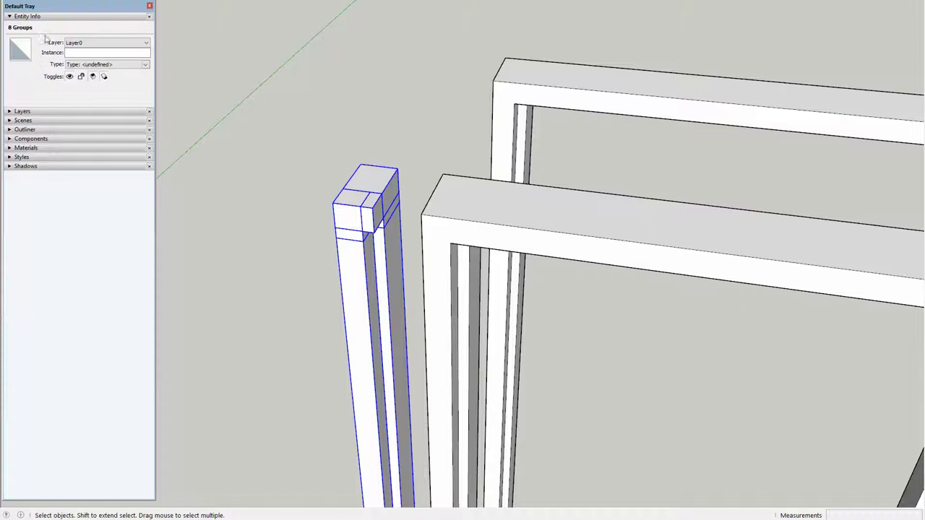
pyautogui.moveTo(359, 207)
pyautogui.mouseDown(button='middle')
pyautogui.moveTo(368, 200)
pyautogui.moveTo(394, 219)
pyautogui.mouseUp(button='middle')
pyautogui.scroll(-4, 377, 206)
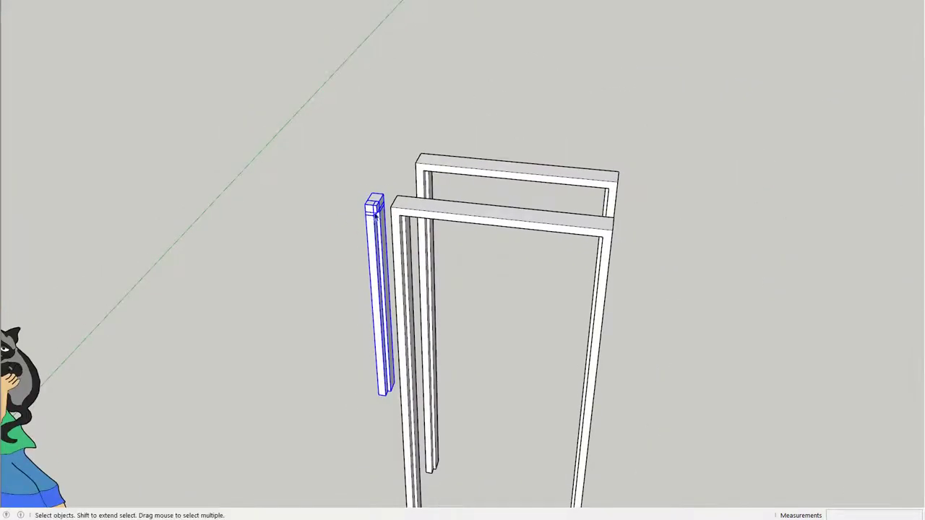
pyautogui.scroll(3, 373, 209)
pyautogui.scroll(2, 373, 209)
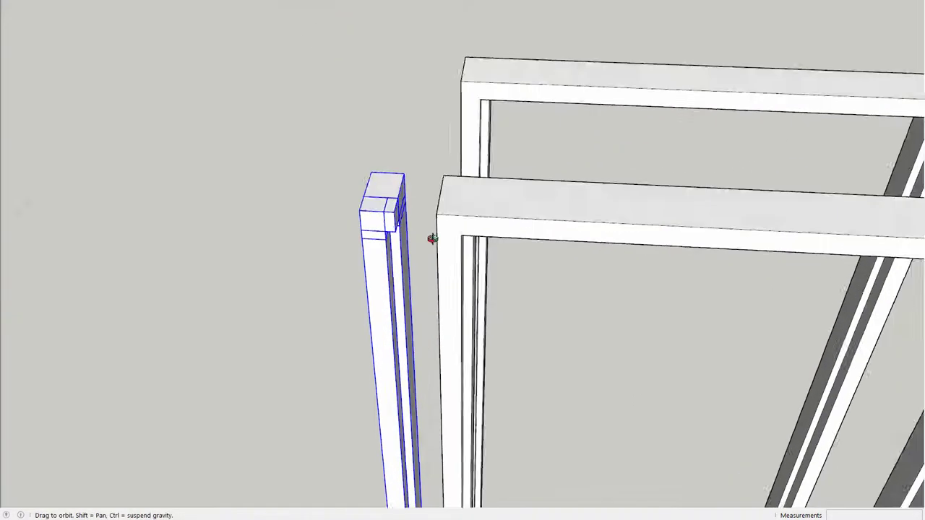
pyautogui.moveTo(373, 209)
pyautogui.mouseDown(button='middle')
pyautogui.moveTo(388, 227)
pyautogui.moveTo(370, 235)
pyautogui.moveTo(661, 136)
pyautogui.moveTo(762, 235)
pyautogui.mouseUp(button='middle')
pyautogui.scroll(2, 477, 244)
pyautogui.moveTo(477, 244); pyautogui.dragTo(705, 178, button='middle')
pyautogui.scroll(2, 498, 232)
pyautogui.moveTo(499, 230)
pyautogui.mouseDown(button='middle')
pyautogui.moveTo(415, 196)
pyautogui.moveTo(419, 234)
pyautogui.moveTo(395, 282)
pyautogui.moveTo(451, 328)
pyautogui.mouseUp(button='middle')
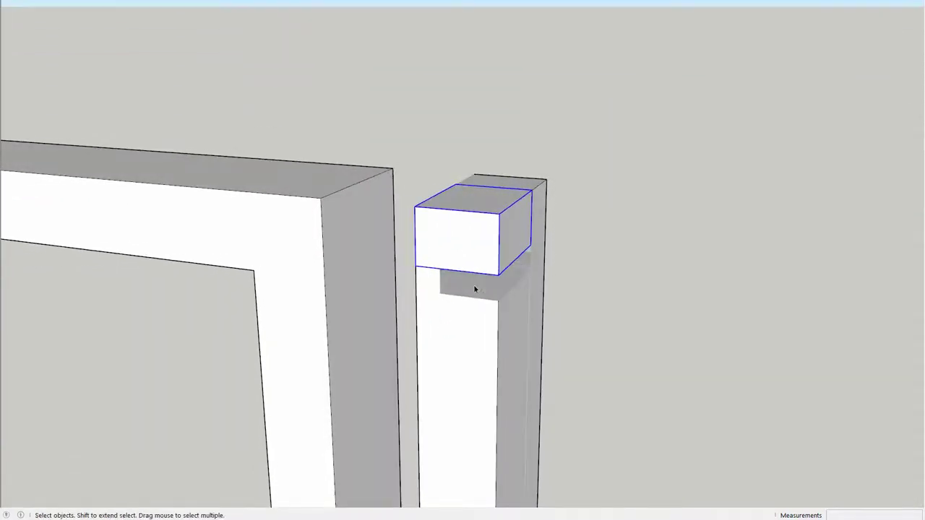
# Copy the top box 0.035 m down the post.
pyautogui.moveTo(474, 283)
pyautogui.mouseDown(button='middle')
pyautogui.moveTo(468, 236)
pyautogui.moveTo(492, 170)
pyautogui.mouseUp(button='middle')
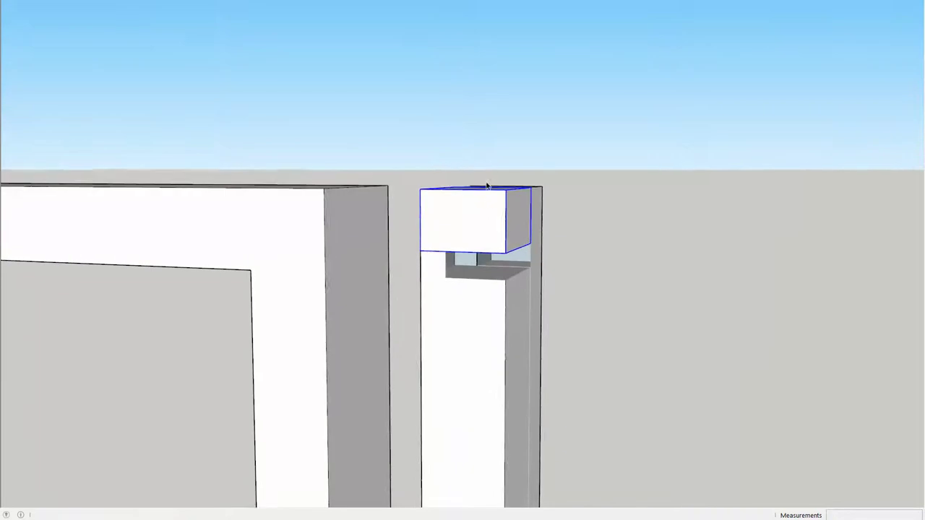
pyautogui.moveTo(499, 222)
pyautogui.mouseDown(button='middle')
pyautogui.moveTo(378, 326)
pyautogui.moveTo(433, 246)
pyautogui.moveTo(460, 165)
pyautogui.moveTo(376, 234)
pyautogui.moveTo(421, 165)
pyautogui.moveTo(388, 213)
pyautogui.moveTo(582, 208)
pyautogui.moveTo(438, 233)
pyautogui.mouseUp(button='middle')
pyautogui.press('m')
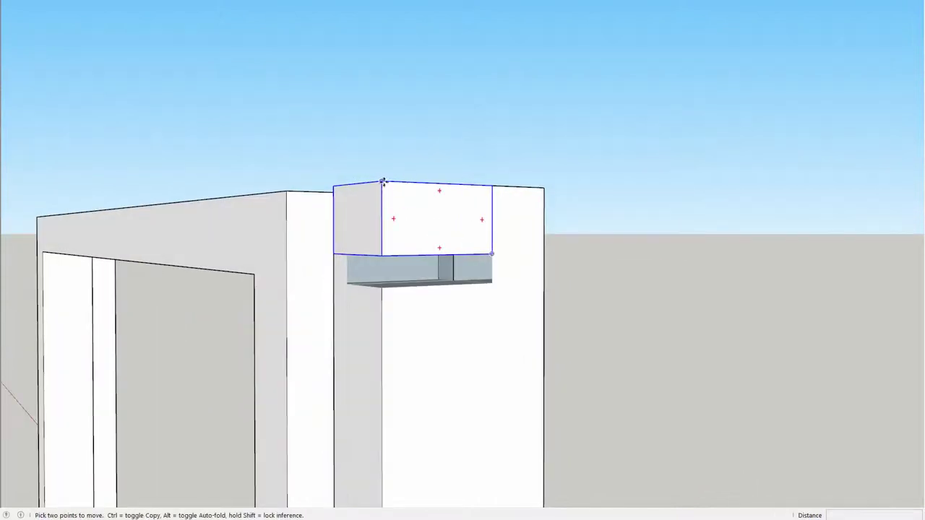
pyautogui.click(383, 182)
pyautogui.click(381, 256)
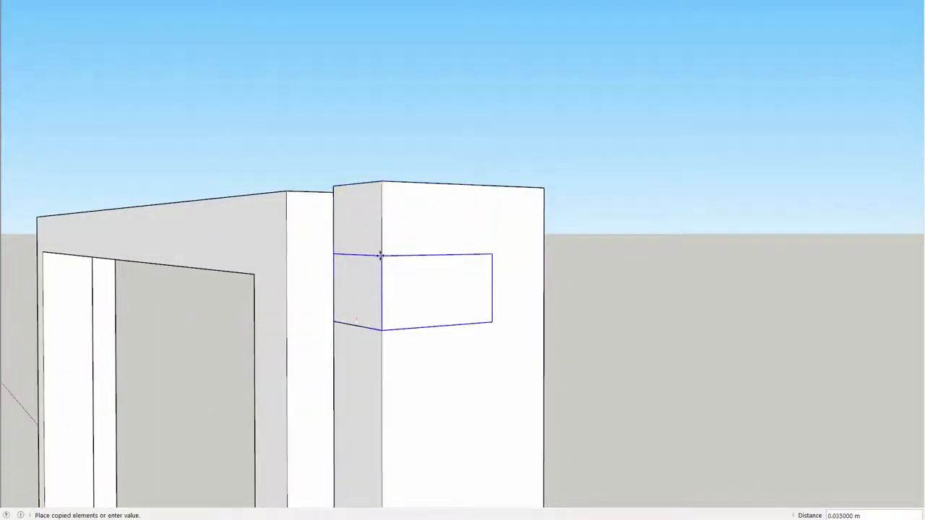
pyautogui.press('space')
# Scale the copy into a thin piece, flattening it vertically and narrowing it along red.
pyautogui.press('s')
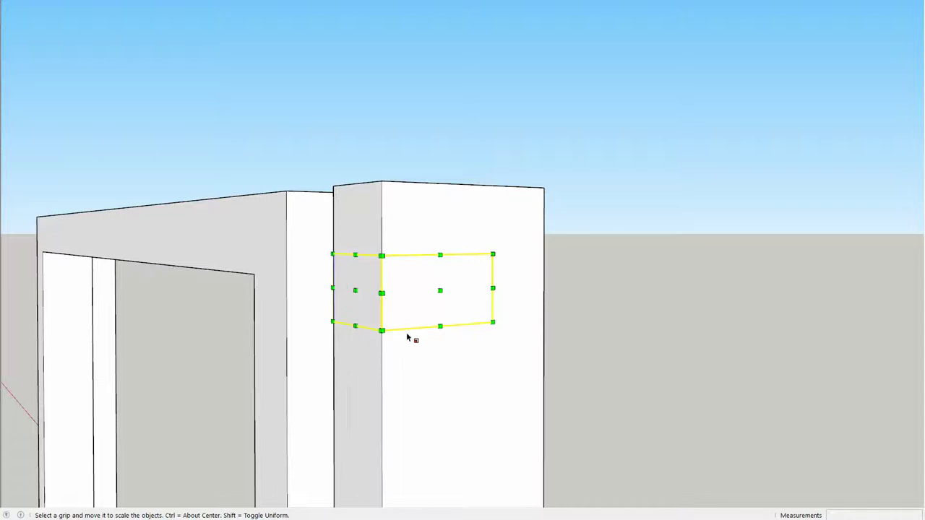
pyautogui.moveTo(412, 330); pyautogui.dragTo(417, 303)
pyautogui.moveTo(483, 288); pyautogui.dragTo(544, 282)
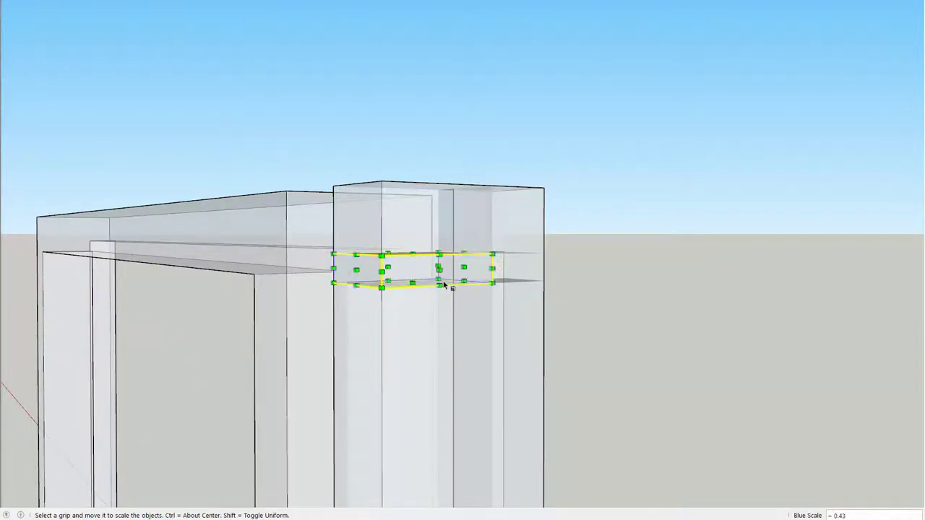
pyautogui.moveTo(543, 282)
pyautogui.mouseDown(button='middle')
pyautogui.moveTo(554, 337)
pyautogui.moveTo(377, 286)
pyautogui.mouseUp(button='middle')
pyautogui.moveTo(391, 274); pyautogui.dragTo(446, 187)
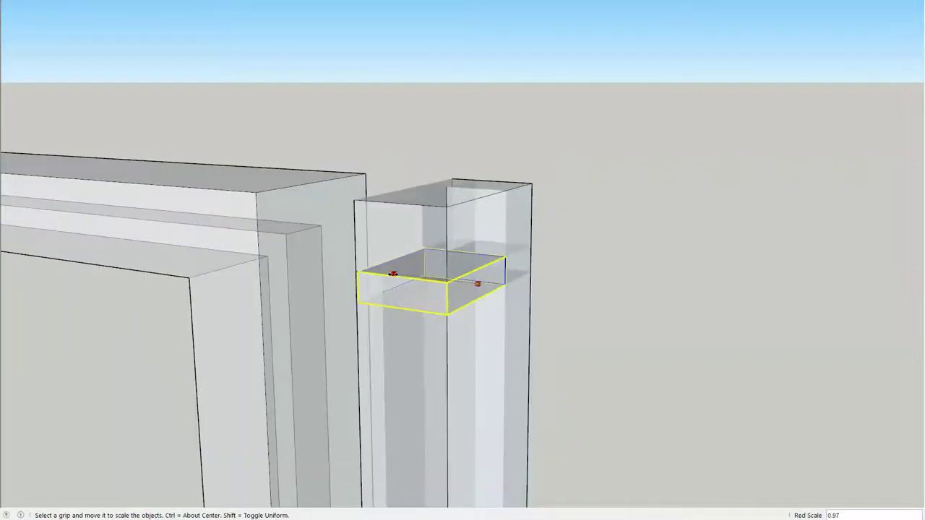
pyautogui.moveTo(446, 187)
pyautogui.mouseDown(button='middle')
pyautogui.moveTo(154, 427)
pyautogui.moveTo(270, 222)
pyautogui.moveTo(214, 211)
pyautogui.moveTo(299, 248)
pyautogui.moveTo(413, 254)
pyautogui.moveTo(404, 140)
pyautogui.moveTo(357, 172)
pyautogui.moveTo(308, 111)
pyautogui.moveTo(467, 266)
pyautogui.moveTo(440, 287)
pyautogui.moveTo(489, 227)
pyautogui.moveTo(427, 307)
pyautogui.moveTo(426, 376)
pyautogui.moveTo(455, 453)
pyautogui.moveTo(392, 316)
pyautogui.moveTo(436, 325)
pyautogui.moveTo(418, 315)
pyautogui.moveTo(423, 289)
pyautogui.moveTo(426, 310)
pyautogui.moveTo(250, 157)
pyautogui.moveTo(418, 248)
pyautogui.mouseUp(button='middle')
pyautogui.press('space')
# Erase the thin block's front and right faces, top-rectangle edges and front-left edge.
pyautogui.doubleClick(392, 298)
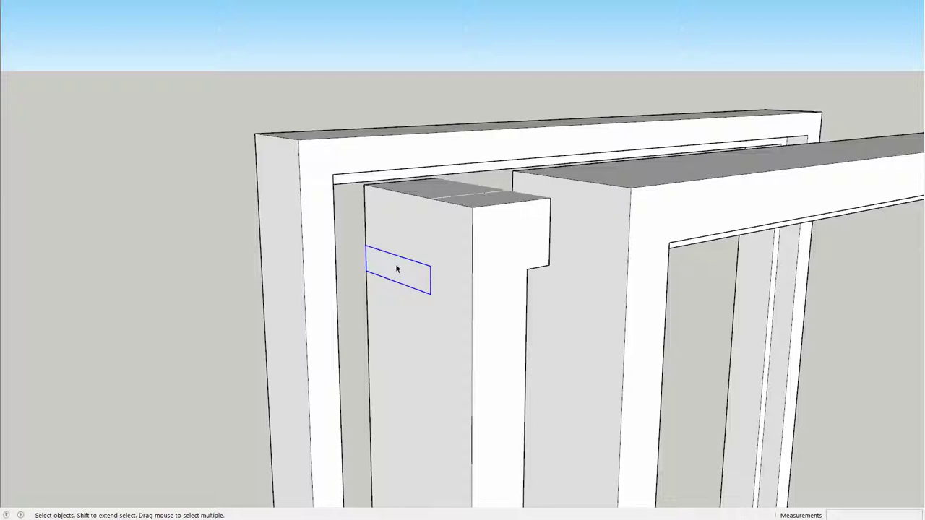
pyautogui.doubleClick(396, 270)
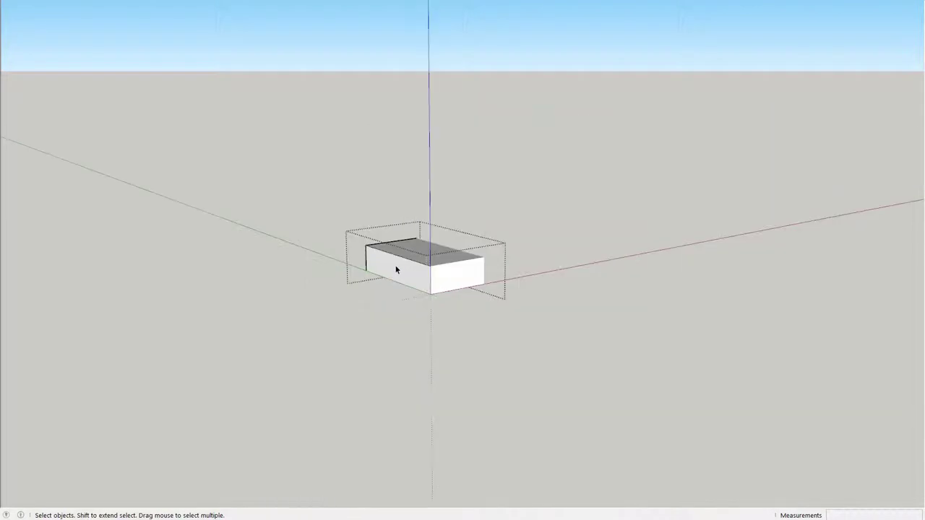
pyautogui.press('e')
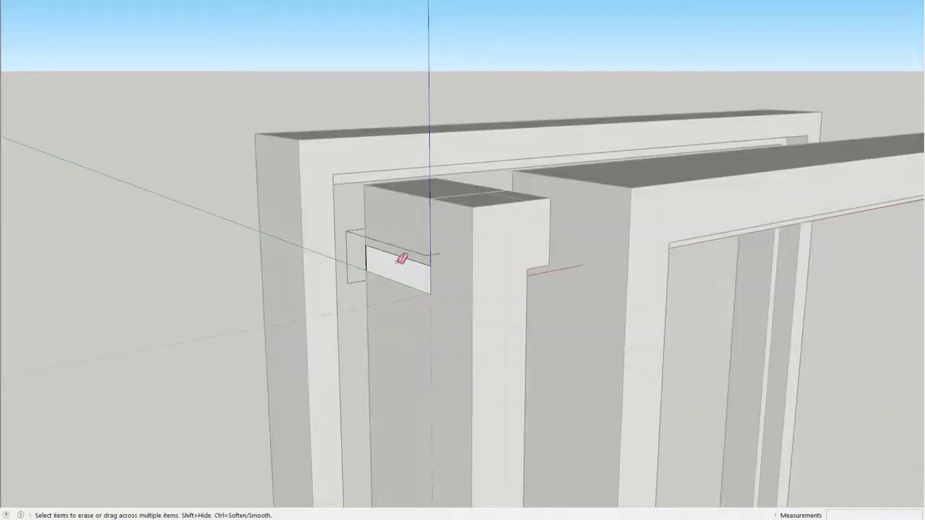
pyautogui.moveTo(402, 258); pyautogui.dragTo(402, 238)
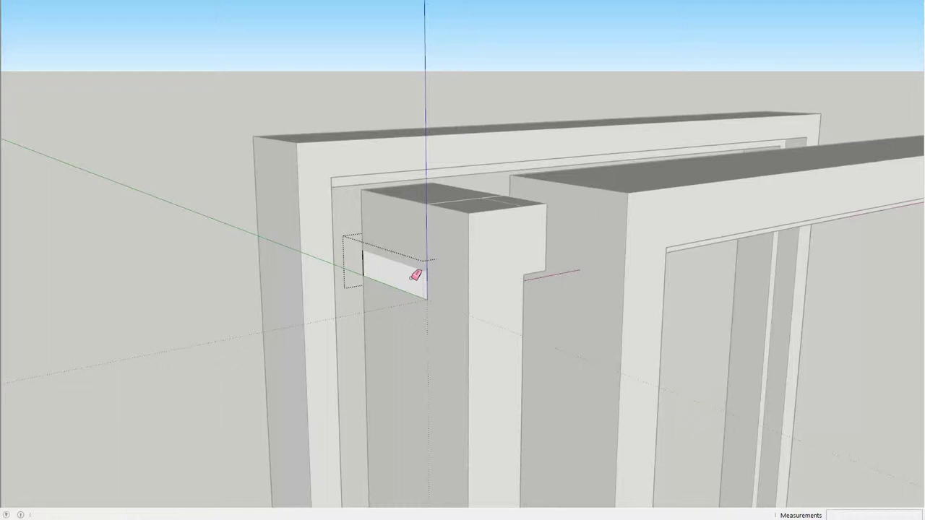
pyautogui.moveTo(419, 268)
pyautogui.mouseDown(button='middle')
pyautogui.moveTo(347, 306)
pyautogui.moveTo(379, 296)
pyautogui.mouseUp(button='middle')
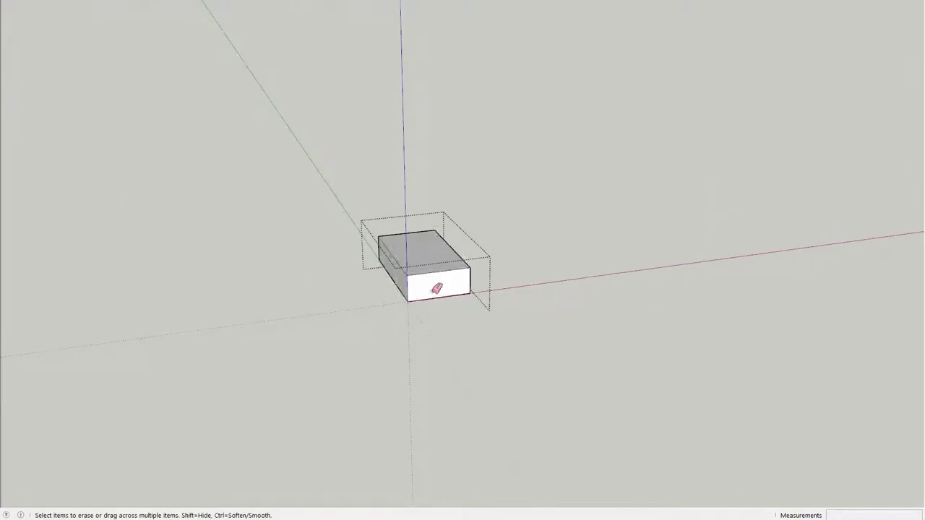
pyautogui.moveTo(436, 285)
pyautogui.mouseDown(button='middle')
pyautogui.moveTo(345, 299)
pyautogui.moveTo(394, 266)
pyautogui.mouseUp(button='middle')
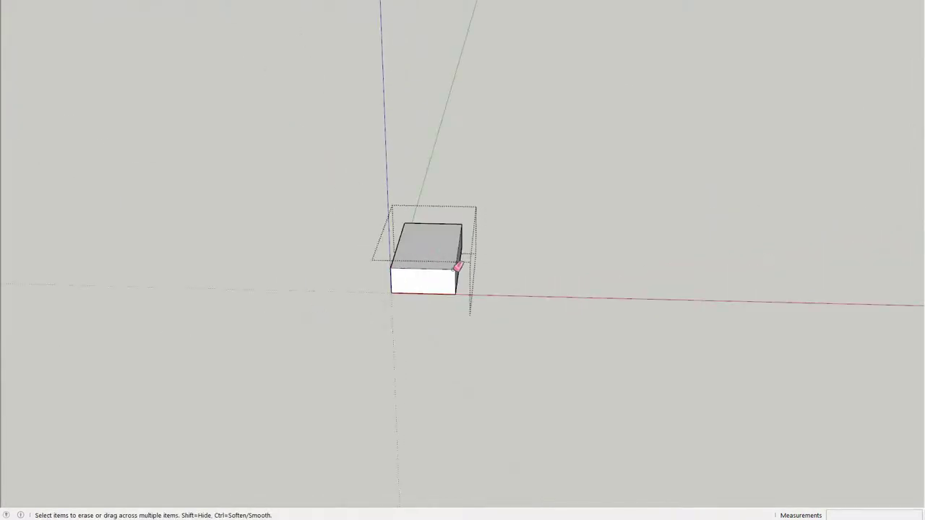
pyautogui.moveTo(458, 267); pyautogui.dragTo(454, 294)
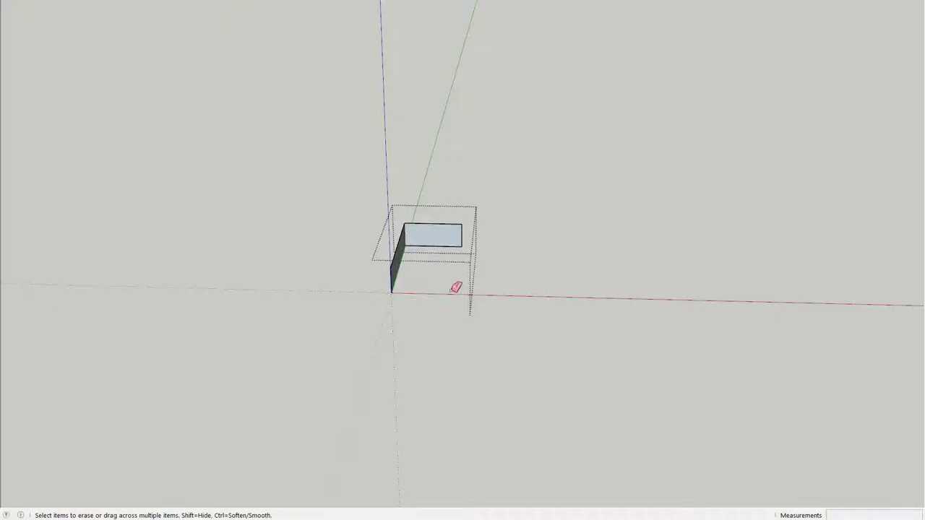
pyautogui.moveTo(412, 229)
pyautogui.mouseDown(button='middle')
pyautogui.moveTo(428, 245)
pyautogui.moveTo(427, 229)
pyautogui.mouseUp(button='middle')
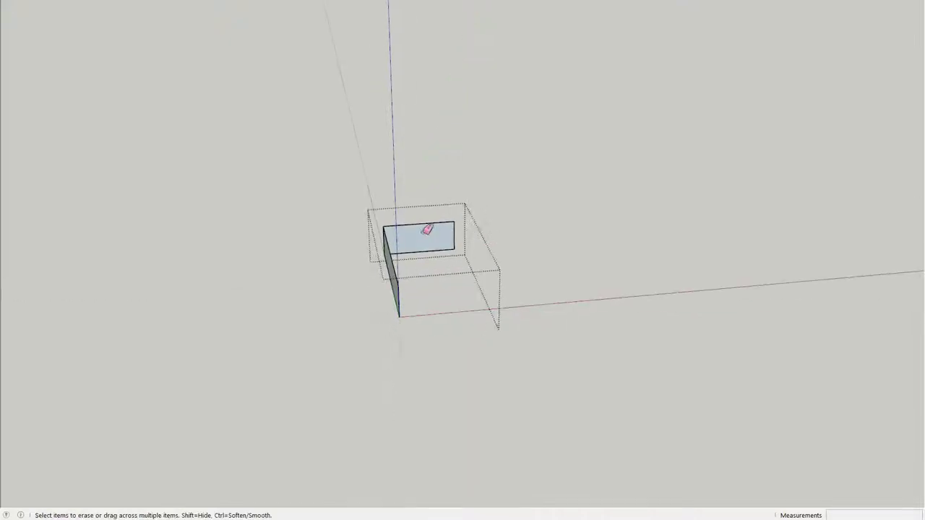
pyautogui.moveTo(448, 233); pyautogui.dragTo(409, 272)
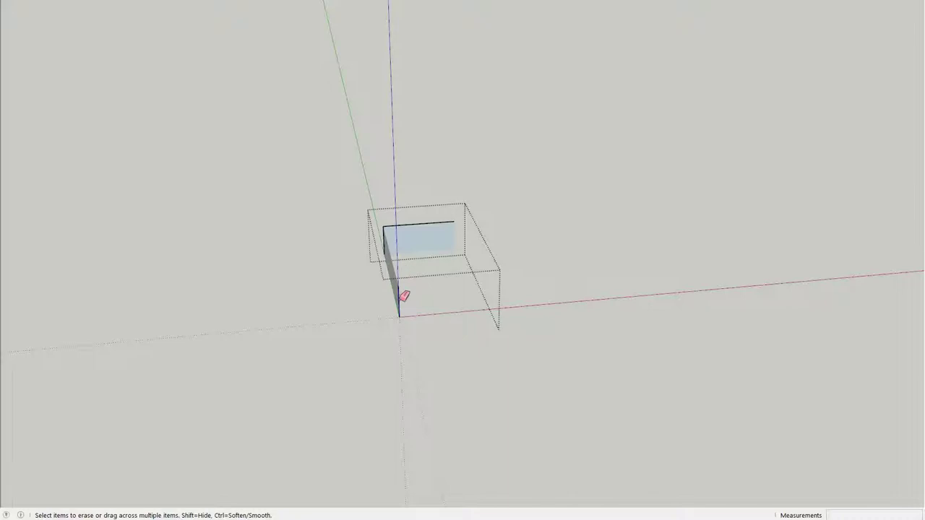
pyautogui.moveTo(399, 269); pyautogui.dragTo(403, 296)
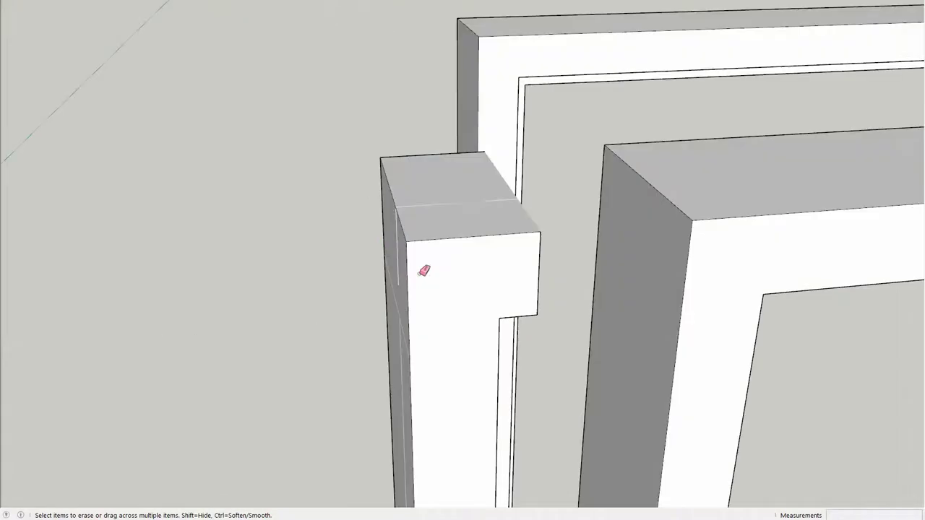
# Turn on X-ray to see inside the door frames.
pyautogui.moveTo(423, 268)
pyautogui.mouseDown(button='middle')
pyautogui.moveTo(701, 262)
pyautogui.moveTo(548, 268)
pyautogui.moveTo(522, 258)
pyautogui.moveTo(389, 306)
pyautogui.moveTo(488, 296)
pyautogui.moveTo(357, 291)
pyautogui.moveTo(472, 327)
pyautogui.mouseUp(button='middle')
pyautogui.scroll(-3, 516, 271)
pyautogui.scroll(3, 481, 295)
pyautogui.press('x')
pyautogui.scroll(2, 473, 295)
pyautogui.scroll(2, 473, 296)
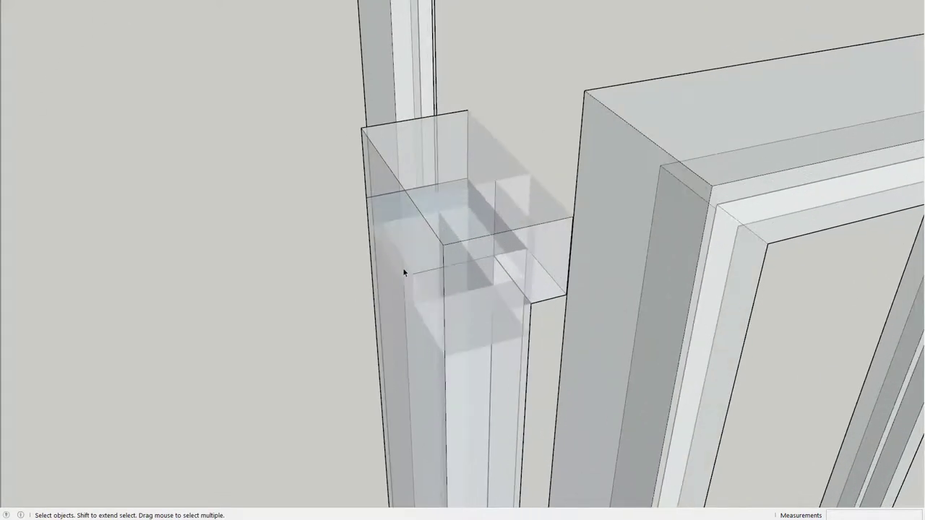
# Open the post-top block and erase its hidden internal faces.
pyautogui.click(401, 248)
pyautogui.doubleClick(401, 245)
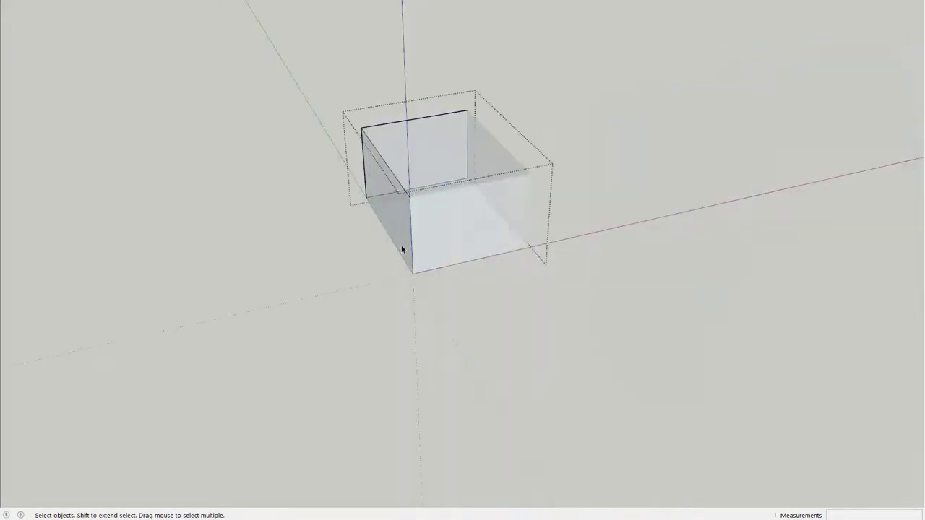
pyautogui.press('e')
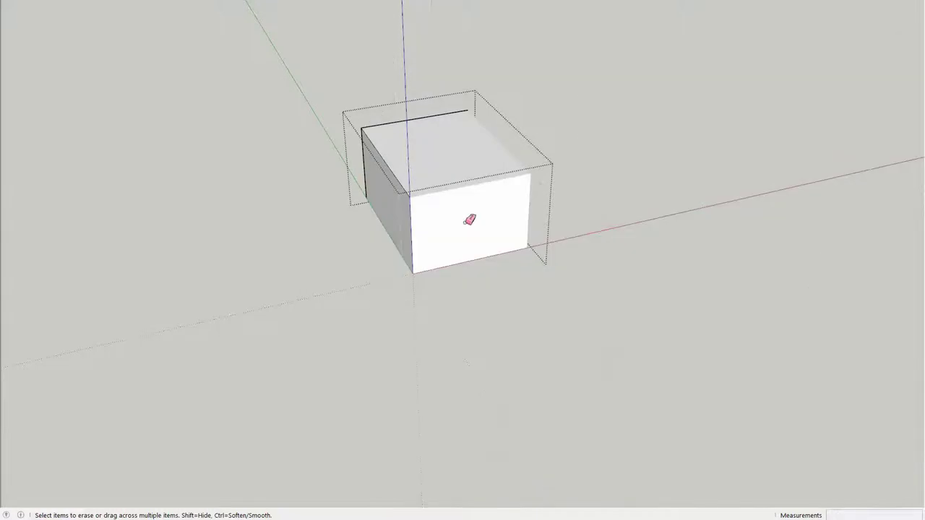
pyautogui.moveTo(469, 217); pyautogui.dragTo(176, 229, button='middle')
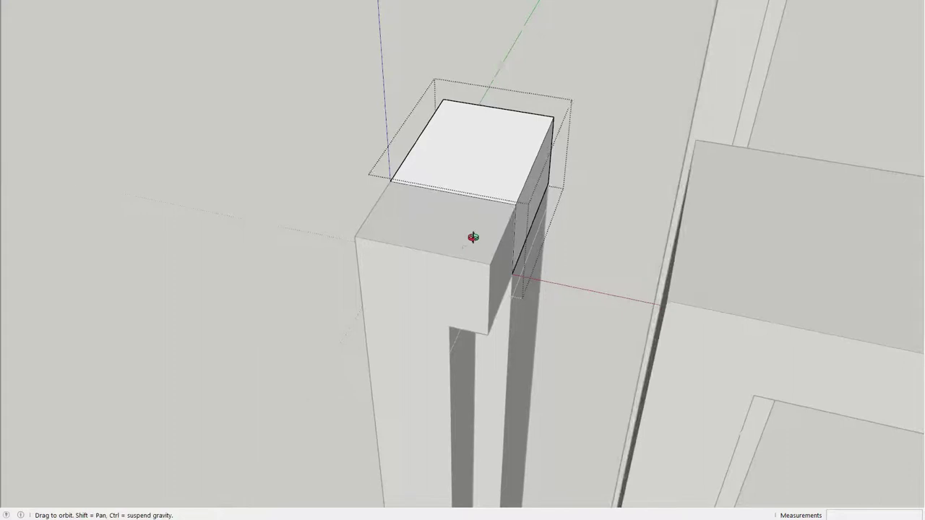
pyautogui.moveTo(475, 241); pyautogui.dragTo(366, 207, button='middle')
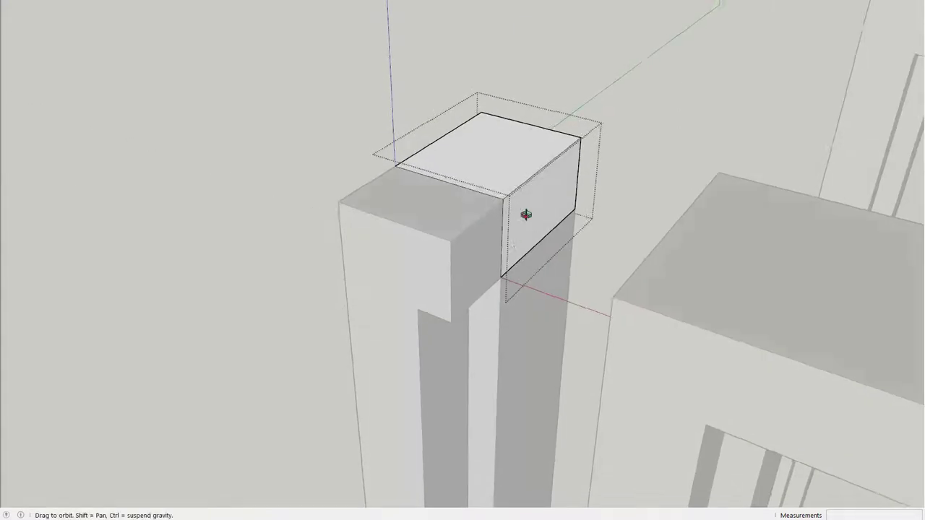
pyautogui.moveTo(530, 226); pyautogui.dragTo(548, 118, button='middle')
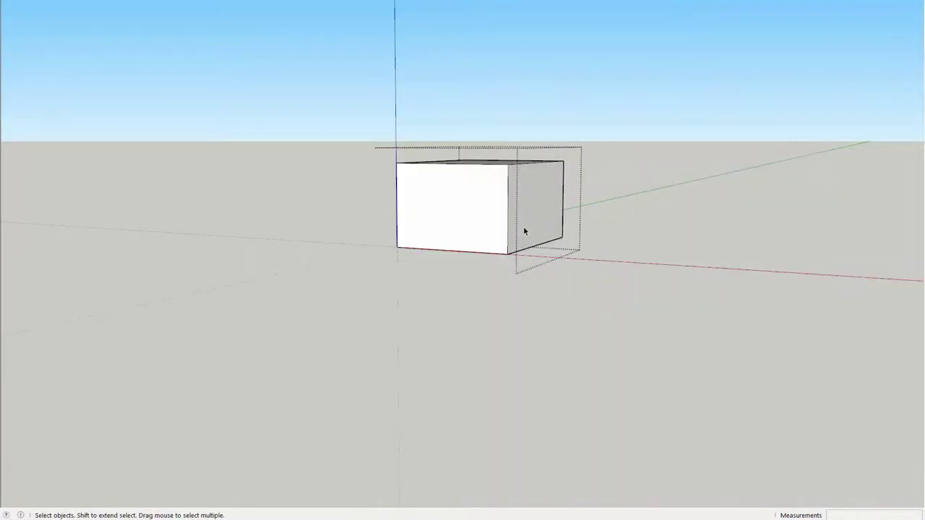
pyautogui.press('e')
pyautogui.click(510, 224)
pyautogui.moveTo(509, 224)
pyautogui.mouseDown(button='middle')
pyautogui.moveTo(478, 227)
pyautogui.moveTo(519, 226)
pyautogui.moveTo(452, 256)
pyautogui.moveTo(545, 192)
pyautogui.mouseUp(button='middle')
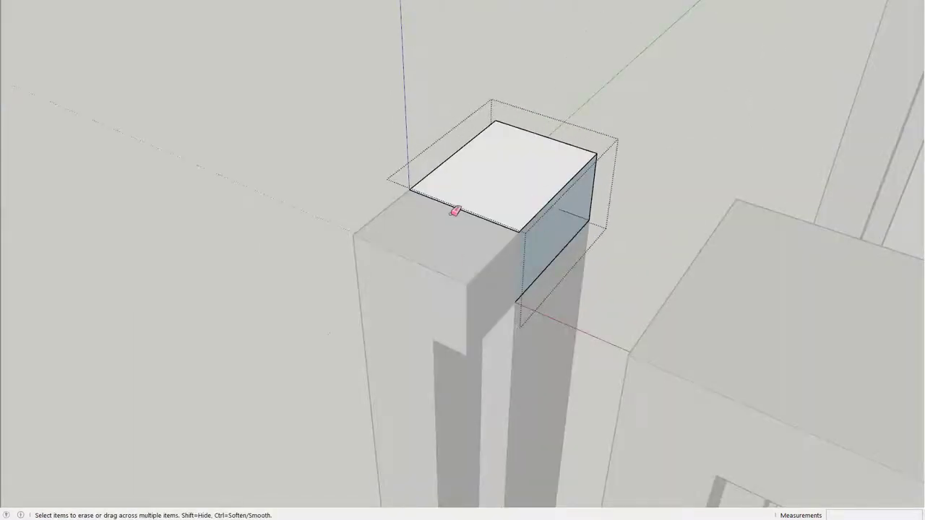
# Erase the block's diagonal top edge so its top faces merge.
pyautogui.moveTo(453, 225)
pyautogui.mouseDown(button='middle')
pyautogui.moveTo(349, 216)
pyautogui.moveTo(337, 104)
pyautogui.mouseUp(button='middle')
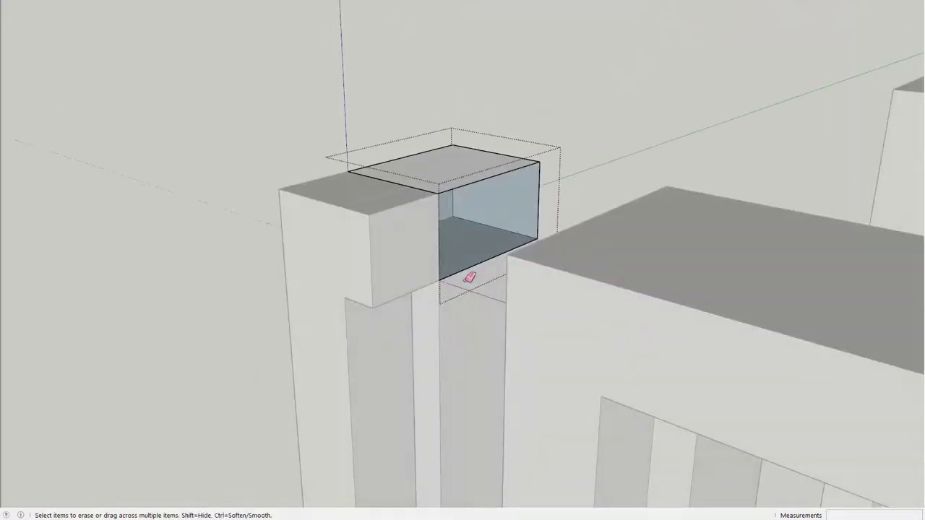
pyautogui.moveTo(470, 277); pyautogui.dragTo(481, 56, button='middle')
pyautogui.moveTo(482, 103)
pyautogui.mouseDown(button='middle')
pyautogui.moveTo(477, 248)
pyautogui.moveTo(442, 264)
pyautogui.moveTo(475, 244)
pyautogui.moveTo(529, 242)
pyautogui.moveTo(459, 243)
pyautogui.moveTo(325, 214)
pyautogui.moveTo(614, 299)
pyautogui.moveTo(345, 221)
pyautogui.moveTo(626, 279)
pyautogui.moveTo(469, 256)
pyautogui.moveTo(521, 254)
pyautogui.mouseUp(button='middle')
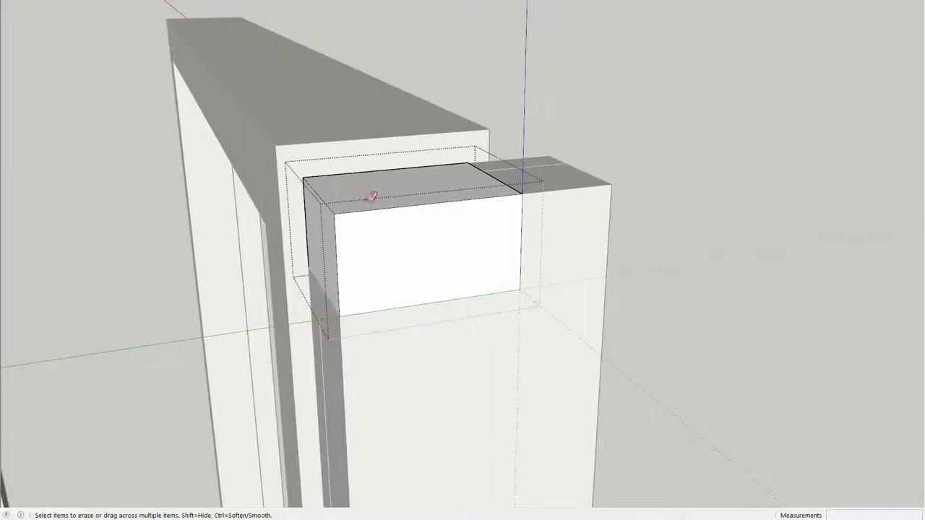
pyautogui.moveTo(454, 235); pyautogui.dragTo(433, 236, button='middle')
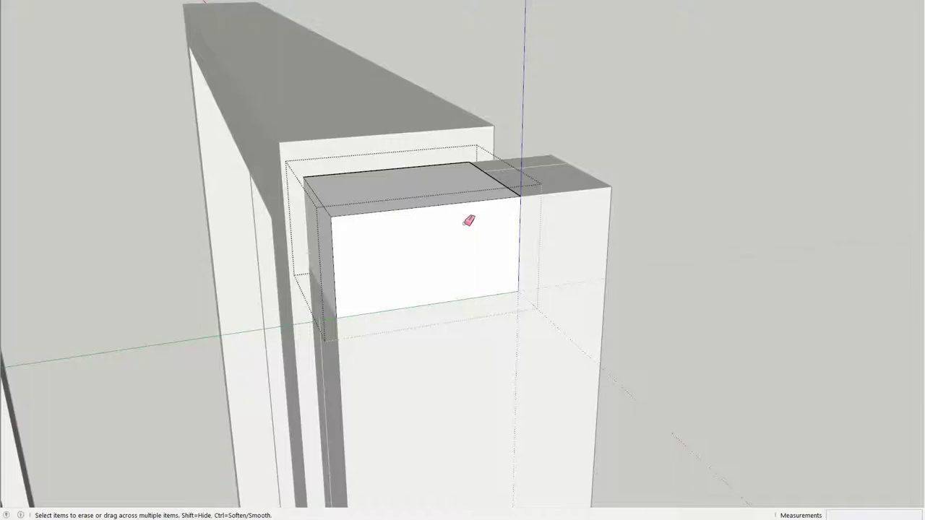
pyautogui.click(510, 177)
pyautogui.moveTo(402, 170)
pyautogui.mouseDown(button='middle')
pyautogui.moveTo(410, 246)
pyautogui.moveTo(368, 250)
pyautogui.moveTo(455, 227)
pyautogui.moveTo(291, 250)
pyautogui.moveTo(409, 261)
pyautogui.moveTo(295, 243)
pyautogui.mouseUp(button='middle')
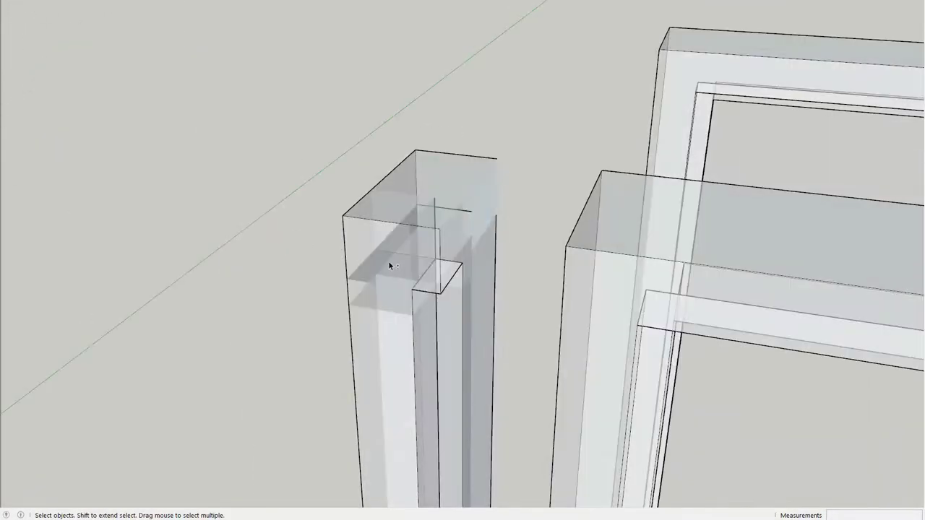
# Open the small cube on the second post for editing.
pyautogui.moveTo(388, 266)
pyautogui.mouseDown(button='middle')
pyautogui.moveTo(287, 245)
pyautogui.moveTo(372, 257)
pyautogui.mouseUp(button='middle')
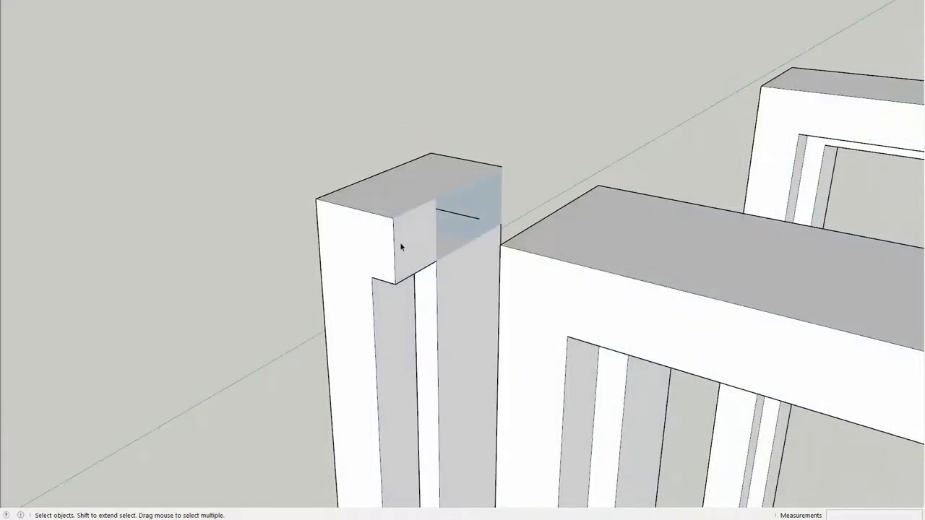
pyautogui.click(401, 244)
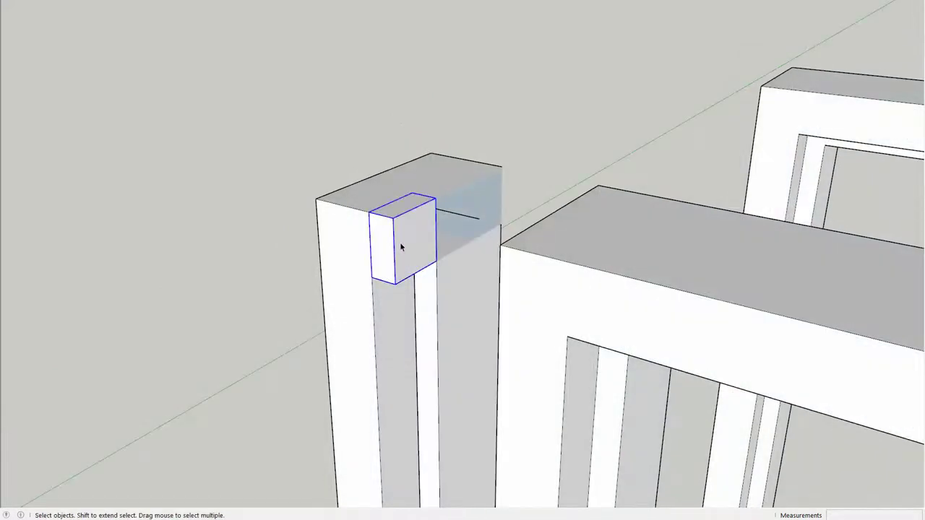
pyautogui.doubleClick(400, 250)
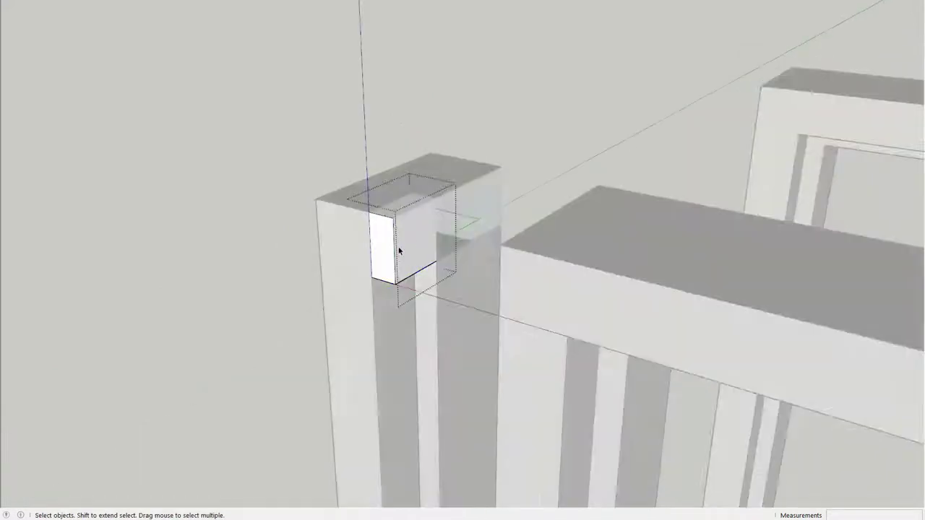
pyautogui.moveTo(382, 264)
pyautogui.mouseDown(button='middle')
pyautogui.moveTo(410, 256)
pyautogui.moveTo(291, 291)
pyautogui.moveTo(400, 215)
pyautogui.moveTo(174, 258)
pyautogui.moveTo(75, 245)
pyautogui.mouseUp(button='middle')
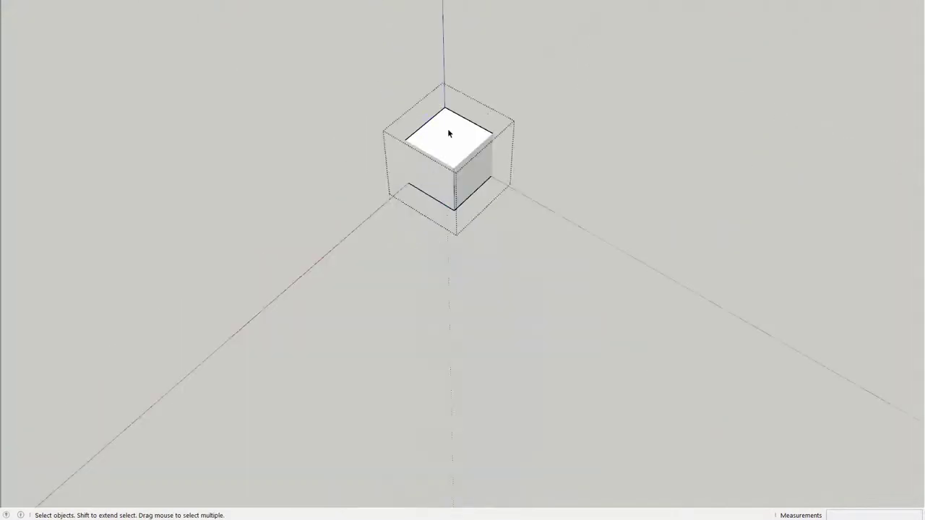
pyautogui.press('super')
pyautogui.moveTo(447, 134); pyautogui.dragTo(452, 187, button='middle')
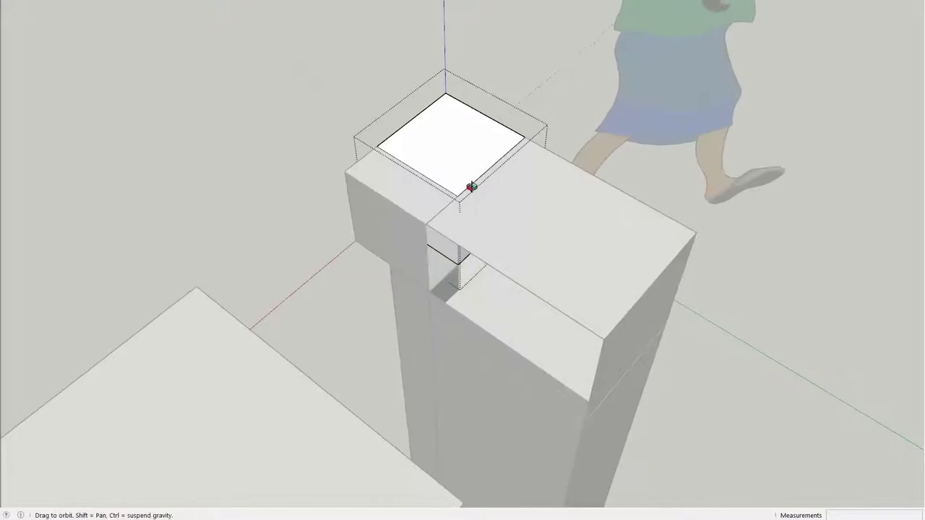
pyautogui.moveTo(471, 186); pyautogui.dragTo(473, 186, button='middle')
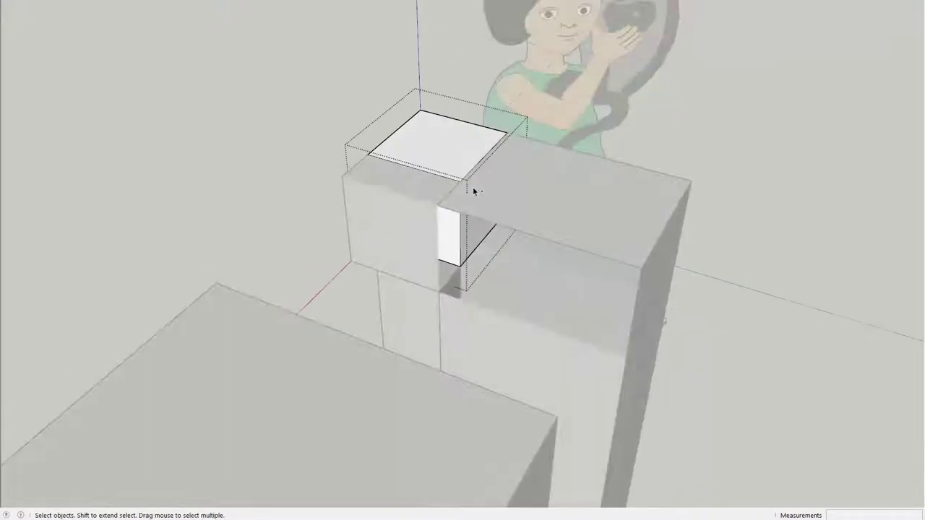
# Erase the cube's front and right faces and its two edges touching the wall.
pyautogui.press('e')
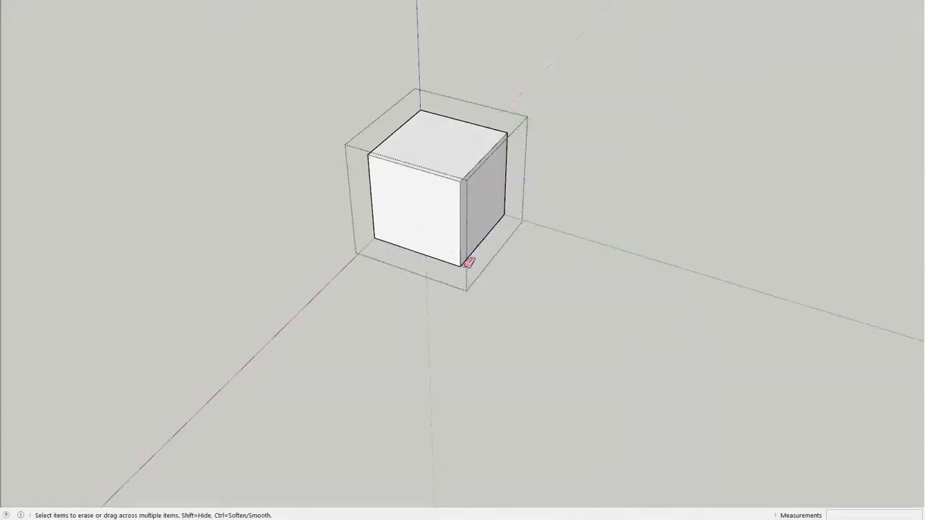
pyautogui.moveTo(471, 260); pyautogui.dragTo(516, 229)
pyautogui.moveTo(430, 169)
pyautogui.mouseDown(button='middle')
pyautogui.moveTo(500, 180)
pyautogui.moveTo(615, 163)
pyautogui.mouseUp(button='middle')
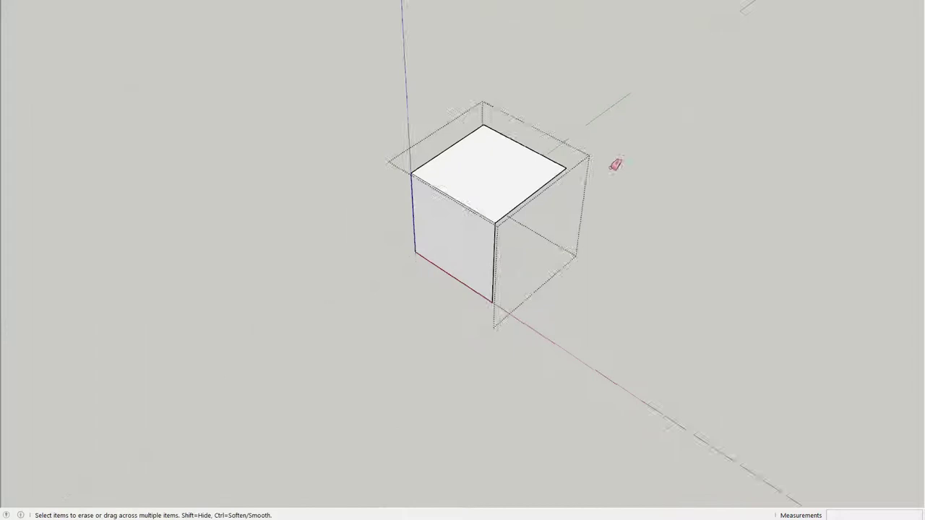
pyautogui.moveTo(482, 182); pyautogui.dragTo(582, 196, button='middle')
pyautogui.click(541, 190)
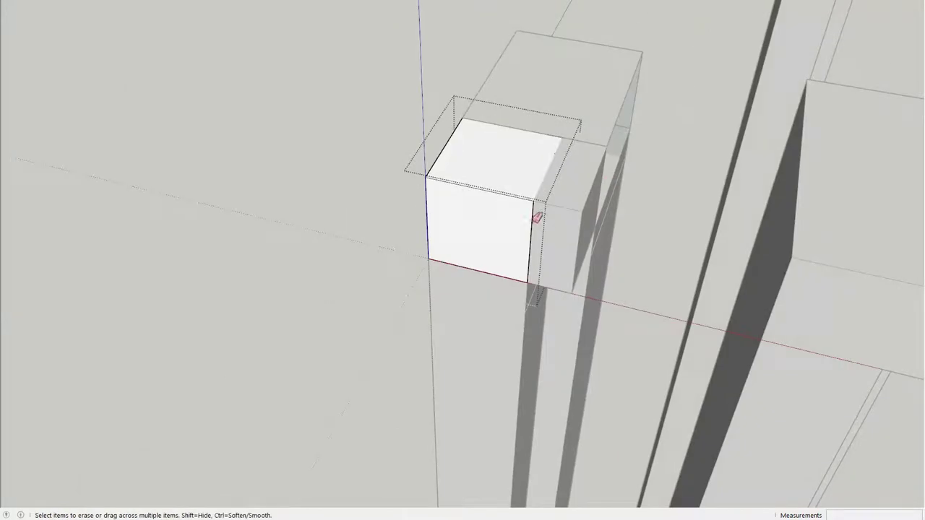
pyautogui.click(535, 217)
pyautogui.moveTo(447, 164); pyautogui.dragTo(472, 109, button='middle')
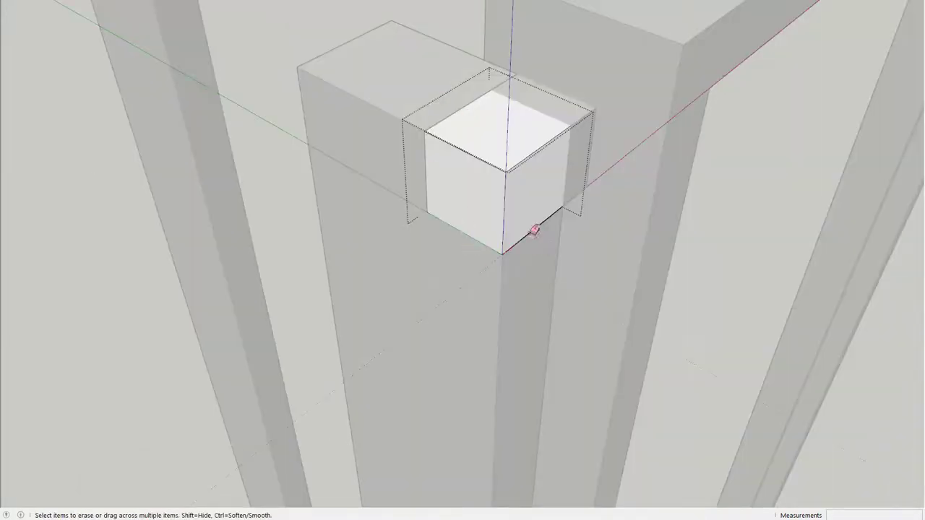
pyautogui.moveTo(533, 231)
pyautogui.mouseDown(button='middle')
pyautogui.moveTo(463, 223)
pyautogui.moveTo(428, 237)
pyautogui.mouseUp(button='middle')
# Open the block group and erase its top face's front-right and back-right edges.
pyautogui.press('x')
pyautogui.press('space')
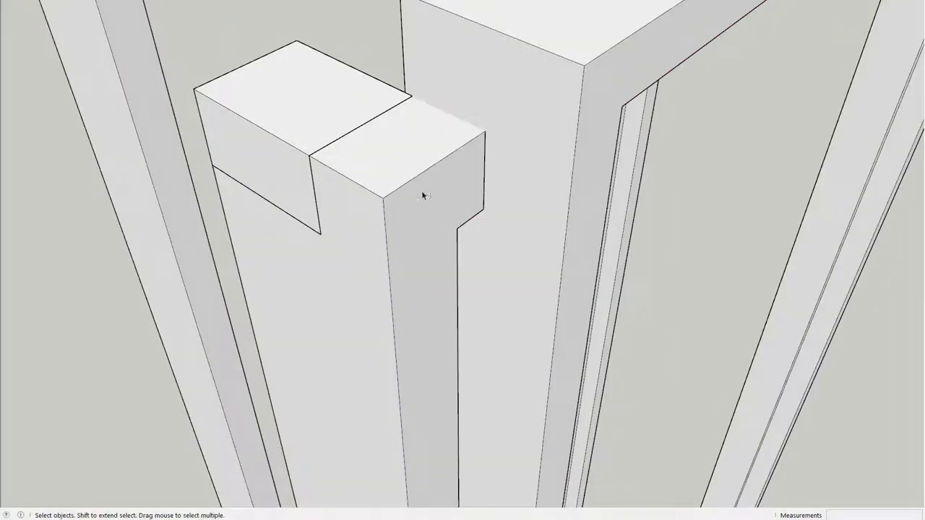
pyautogui.doubleClick(276, 179)
pyautogui.hotkey('ctrl', 'g')
pyautogui.doubleClick(276, 179)
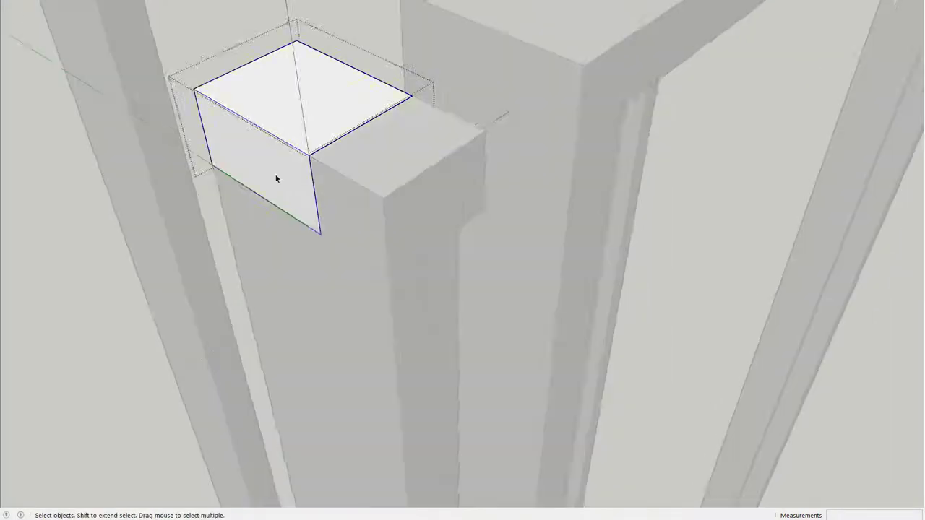
pyautogui.keyDown('shift'); pyautogui.moveTo(276, 180); pyautogui.dragTo(355, 180, button='middle'); pyautogui.keyUp('shift')
pyautogui.press('e')
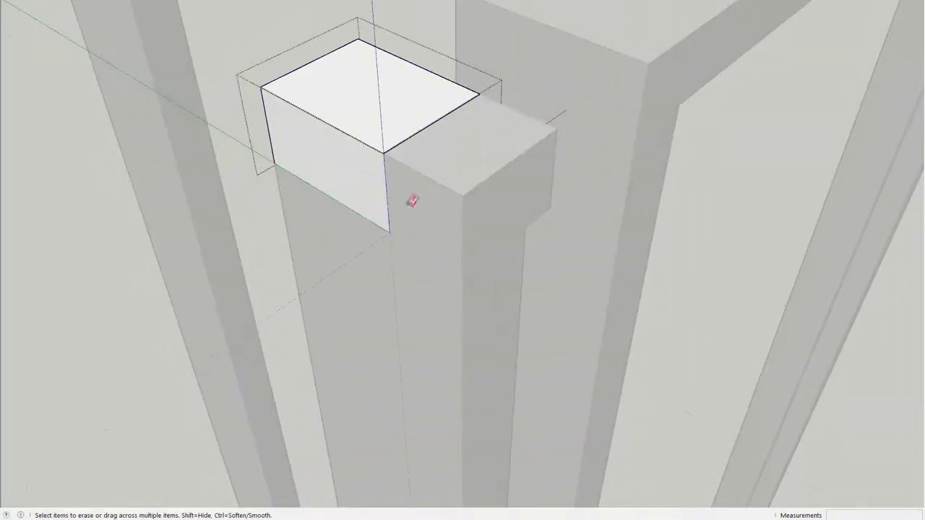
pyautogui.moveTo(419, 118); pyautogui.dragTo(456, 145)
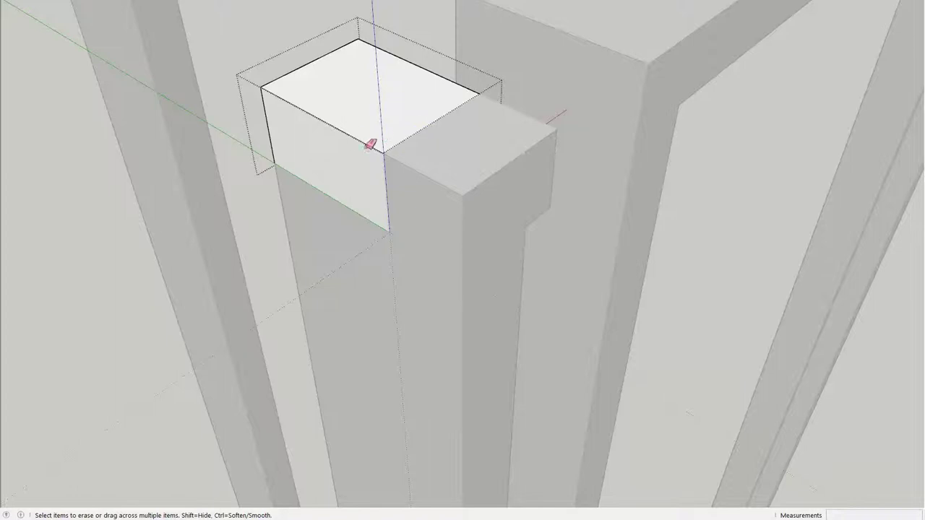
pyautogui.moveTo(442, 58); pyautogui.dragTo(439, 104)
pyautogui.hotkey('alt', 'x')
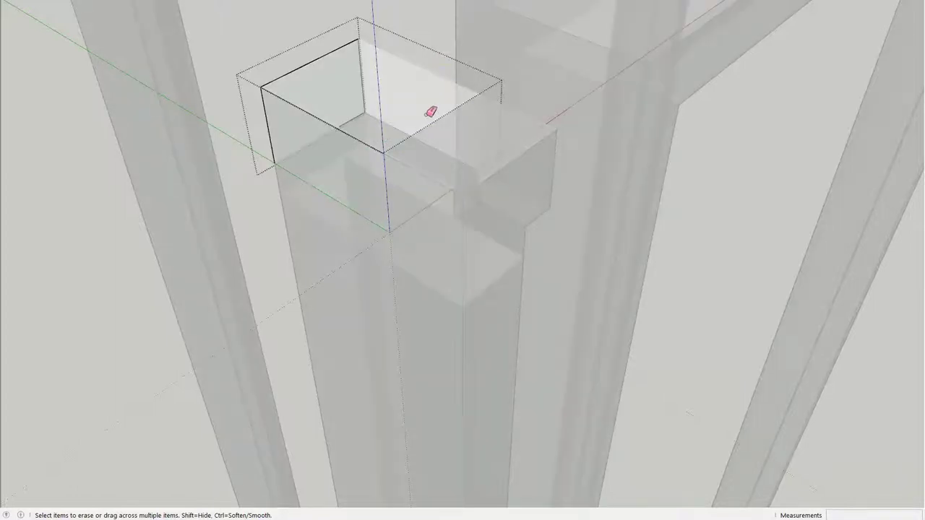
pyautogui.moveTo(332, 143)
pyautogui.mouseDown(button='middle')
pyautogui.moveTo(684, 152)
pyautogui.moveTo(309, 264)
pyautogui.moveTo(557, 209)
pyautogui.moveTo(381, 269)
pyautogui.mouseUp(button='middle')
# Erase the stray line inside the small box on the lower column, then zoom out.
pyautogui.press('space')
pyautogui.click(381, 268)
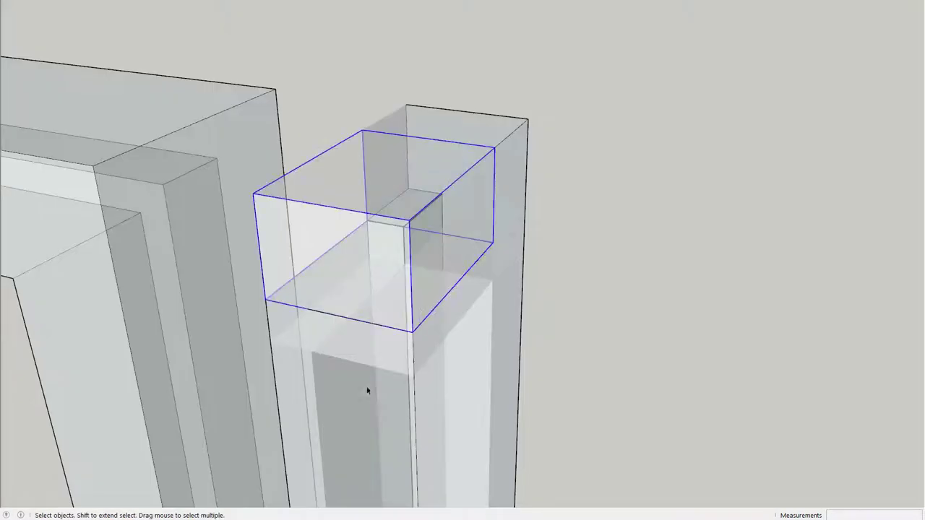
pyautogui.click(368, 386)
pyautogui.moveTo(369, 376)
pyautogui.mouseDown(button='middle')
pyautogui.moveTo(450, 264)
pyautogui.moveTo(404, 279)
pyautogui.moveTo(448, 287)
pyautogui.moveTo(458, 301)
pyautogui.moveTo(357, 310)
pyautogui.moveTo(405, 257)
pyautogui.mouseUp(button='middle')
pyautogui.click(405, 260)
pyautogui.press('e')
pyautogui.click(452, 283)
pyautogui.press('space')
pyautogui.moveTo(471, 268)
pyautogui.mouseDown(button='middle')
pyautogui.moveTo(140, 334)
pyautogui.moveTo(378, 267)
pyautogui.moveTo(404, 247)
pyautogui.moveTo(224, 159)
pyautogui.moveTo(172, 145)
pyautogui.mouseUp(button='middle')
pyautogui.scroll(-3, 404, 247)
pyautogui.scroll(-3, 409, 241)
pyautogui.moveTo(405, 235)
pyautogui.mouseDown(button='middle')
pyautogui.moveTo(246, 305)
pyautogui.moveTo(347, 274)
pyautogui.moveTo(374, 285)
pyautogui.moveTo(410, 199)
pyautogui.moveTo(420, 233)
pyautogui.mouseUp(button='middle')
# Open the small box and erase its front face, side face and back edge.
pyautogui.doubleClick(421, 215)
pyautogui.scroll(2, 421, 233)
pyautogui.scroll(2, 424, 241)
pyautogui.scroll(2, 426, 231)
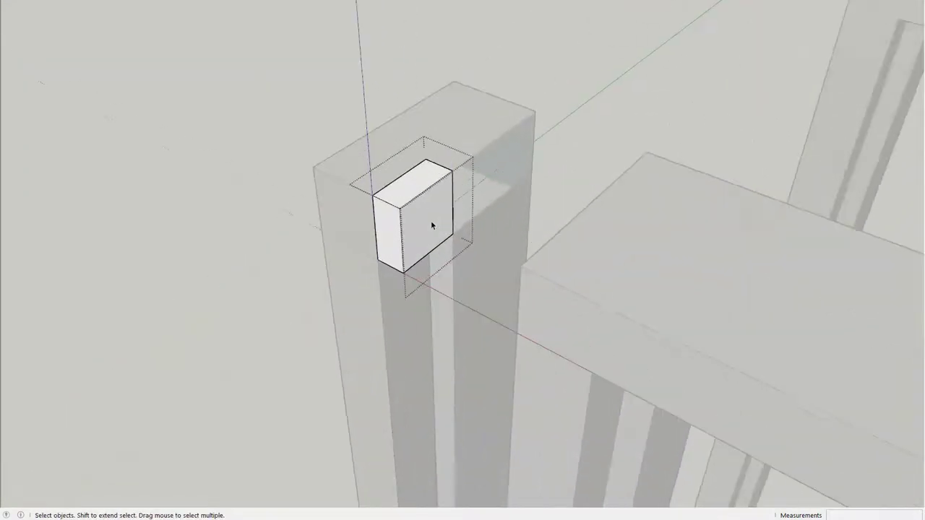
pyautogui.scroll(1, 431, 220)
pyautogui.click(433, 216)
pyautogui.press('Delete')
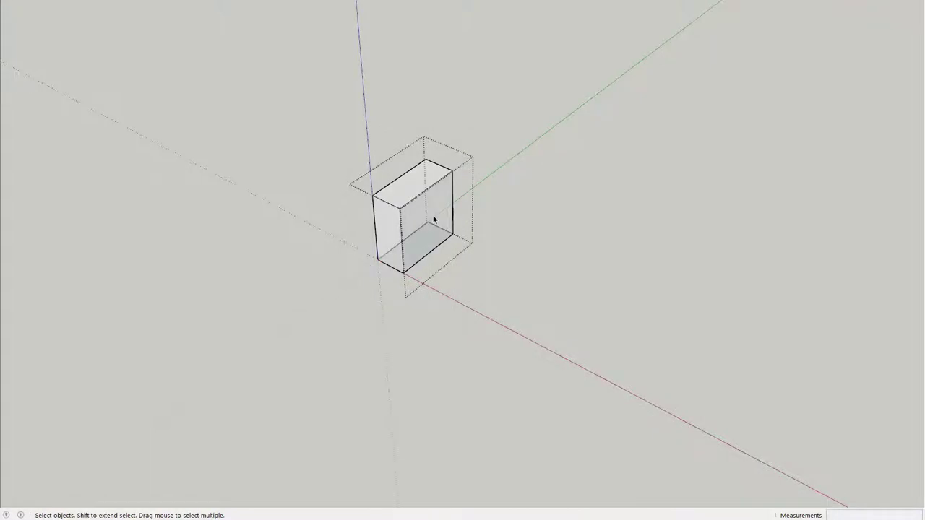
pyautogui.press('e')
pyautogui.click(453, 206)
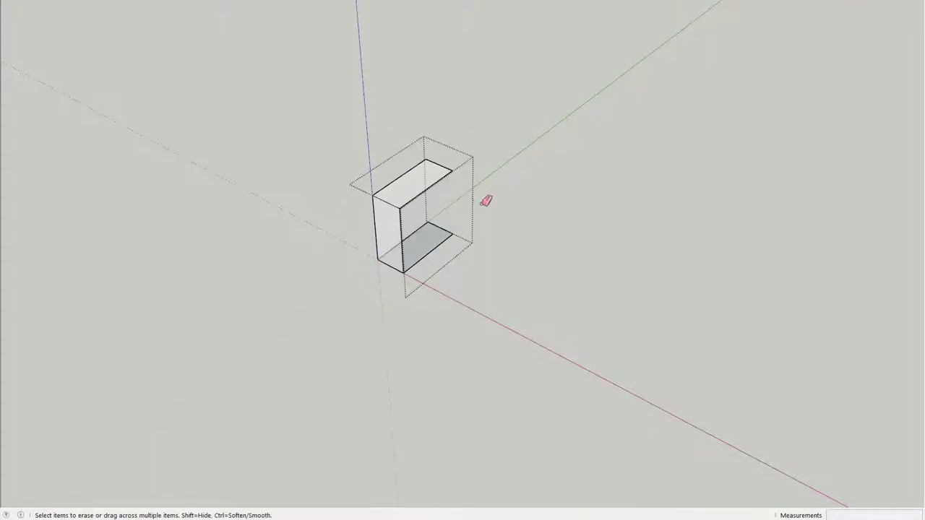
pyautogui.hotkey('ctrl', 'z')
pyautogui.hotkey('ctrl', 'z')
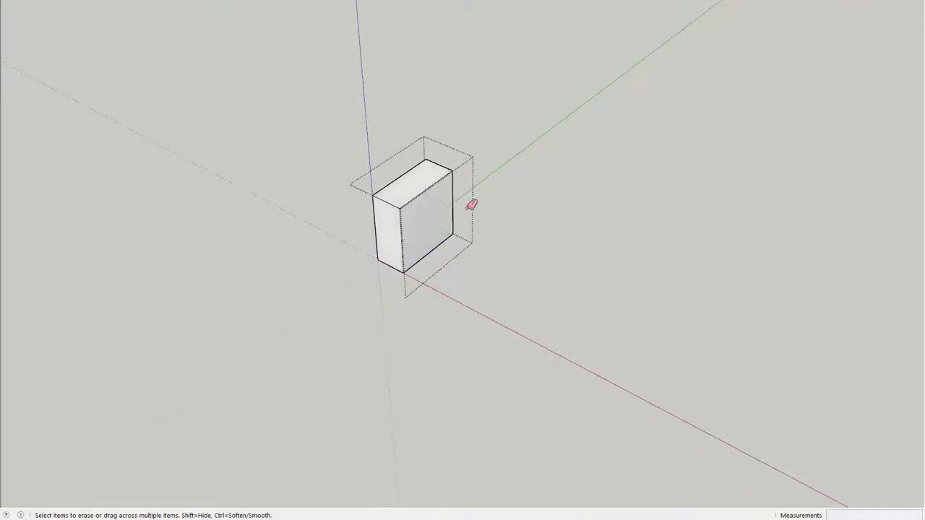
pyautogui.click(454, 206)
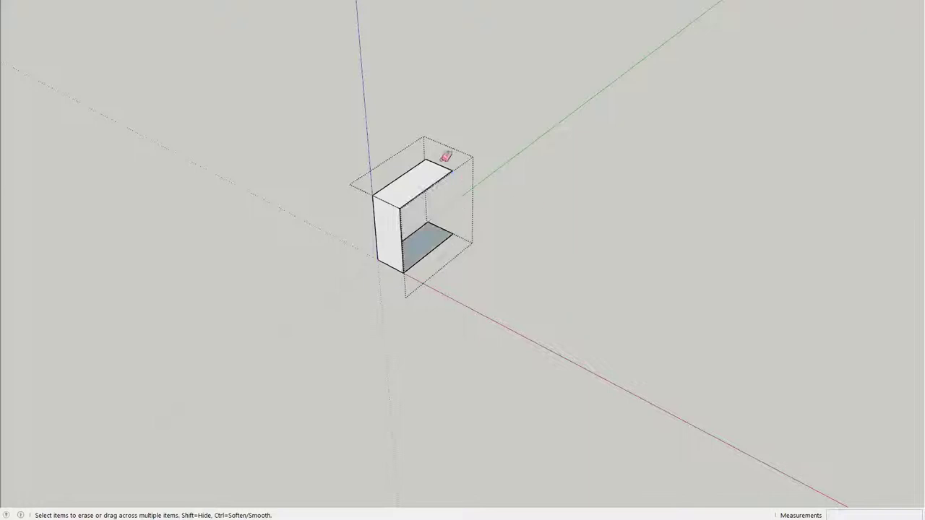
# Hide the notch's back top edge and the front edge of its bottom face.
pyautogui.press('h')
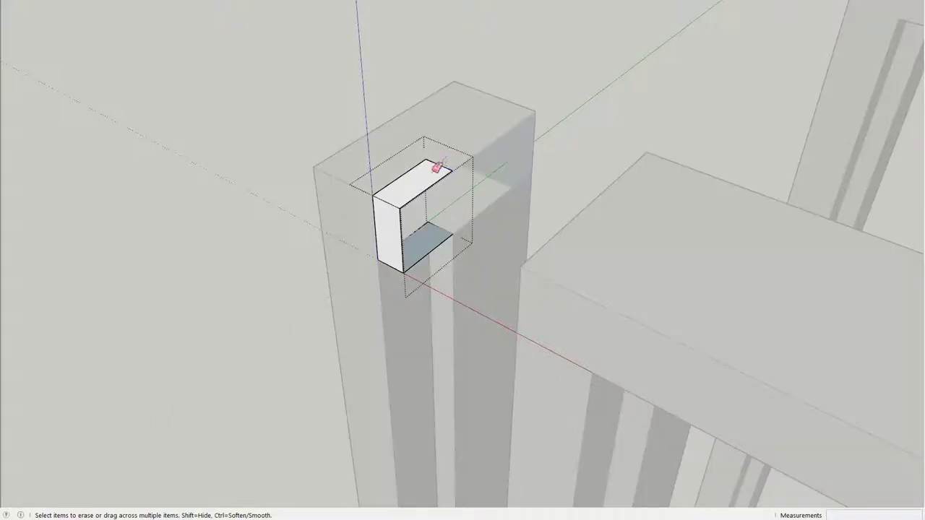
pyautogui.moveTo(411, 171)
pyautogui.keyDown('shift'); pyautogui.mouseDown()
pyautogui.moveTo(431, 194)
pyautogui.moveTo(404, 189)
pyautogui.mouseUp(); pyautogui.keyUp('shift')
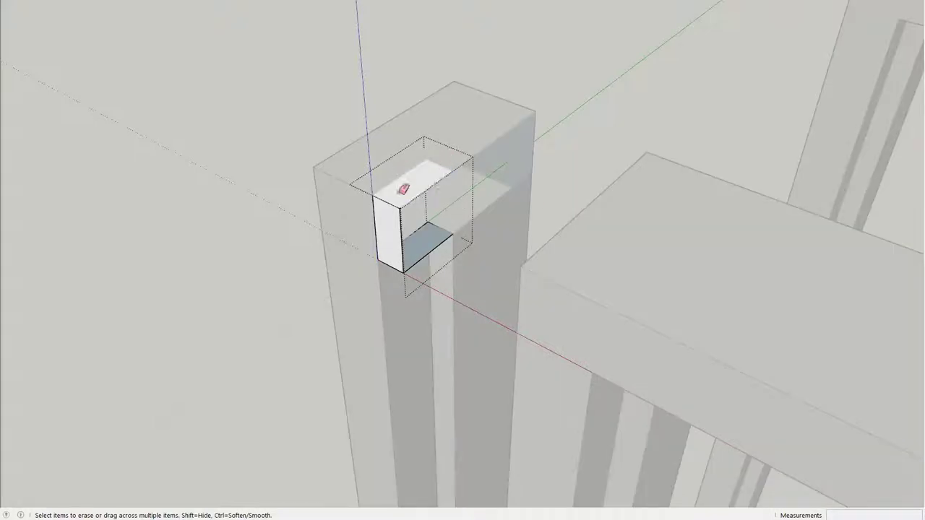
pyautogui.keyDown('shift'); pyautogui.moveTo(428, 257); pyautogui.dragTo(448, 223); pyautogui.keyUp('shift')
pyautogui.moveTo(383, 258); pyautogui.dragTo(413, 229, button='middle')
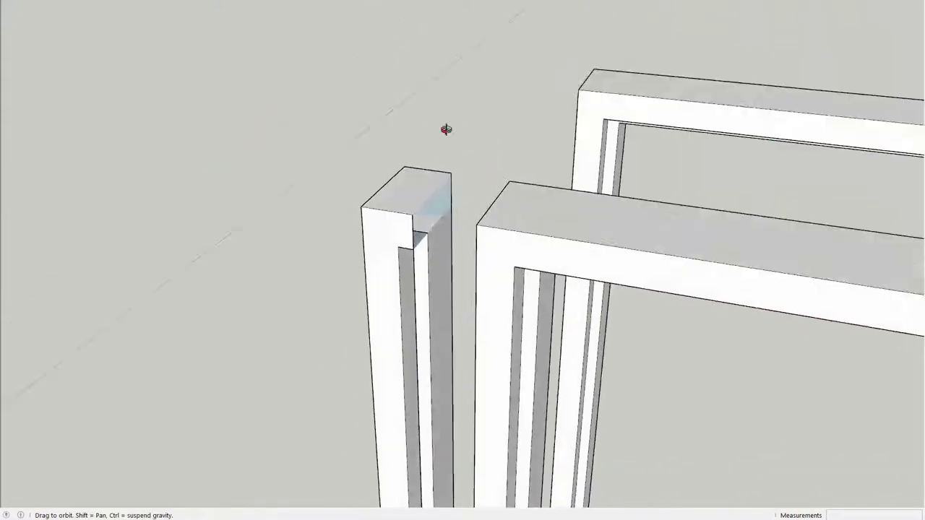
# Select the strip's top face and inspect it among the frames in X-ray.
pyautogui.moveTo(393, 238)
pyautogui.mouseDown(button='middle')
pyautogui.moveTo(423, 232)
pyautogui.moveTo(414, 261)
pyautogui.moveTo(424, 211)
pyautogui.moveTo(410, 226)
pyautogui.moveTo(440, 245)
pyautogui.mouseUp(button='middle')
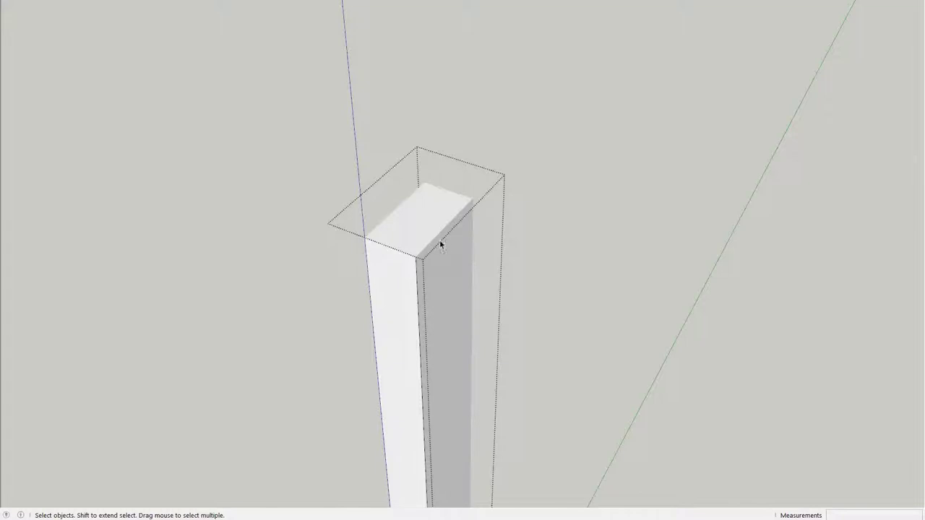
pyautogui.scroll(-2, 437, 231)
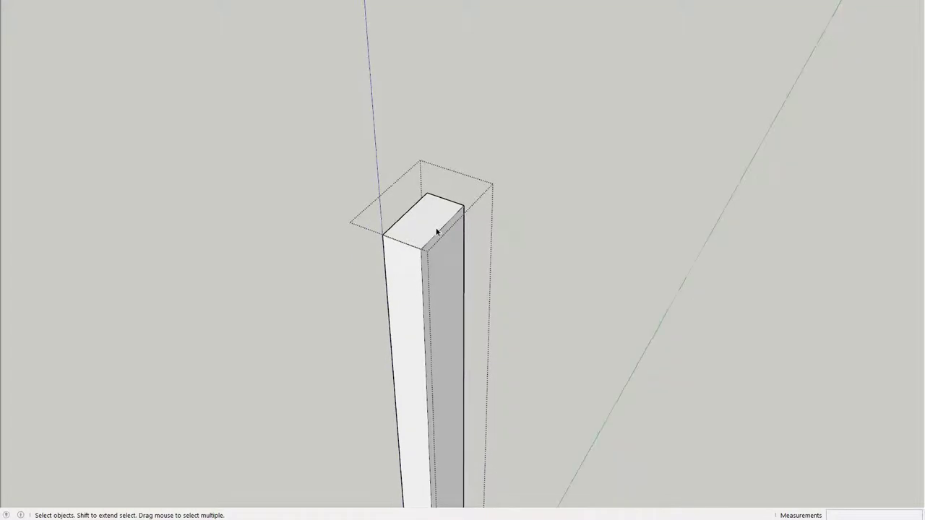
pyautogui.moveTo(441, 237)
pyautogui.mouseDown(button='middle')
pyautogui.moveTo(366, 284)
pyautogui.moveTo(176, 313)
pyautogui.moveTo(433, 232)
pyautogui.moveTo(444, 120)
pyautogui.mouseUp(button='middle')
pyautogui.scroll(3, 457, 233)
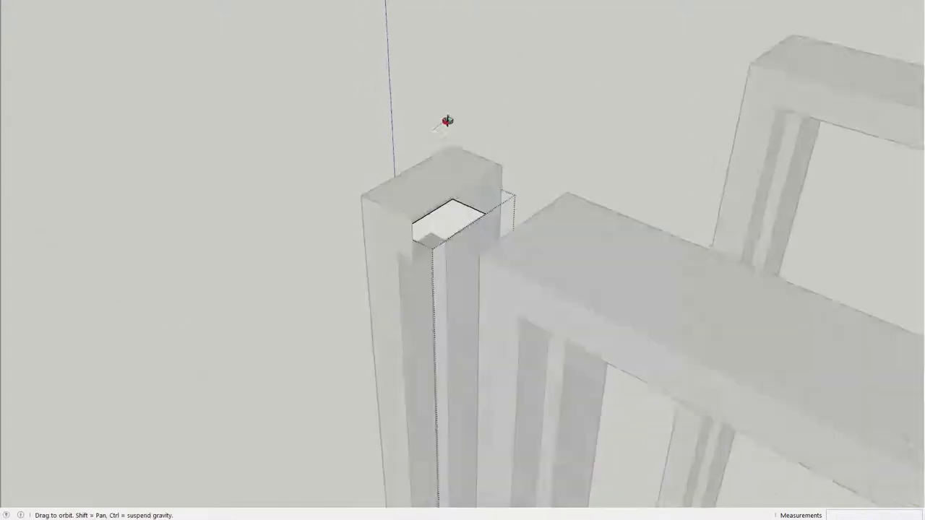
pyautogui.scroll(-3, 440, 222)
pyautogui.press('p')
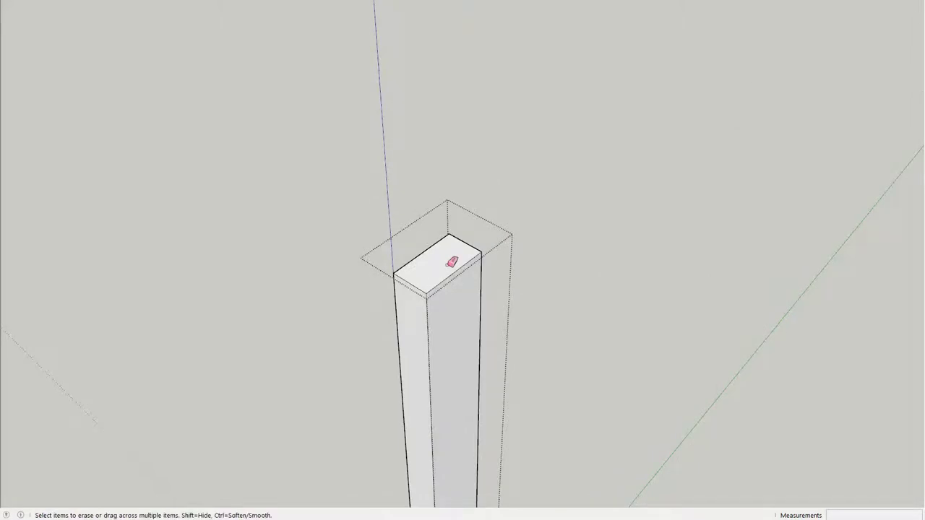
pyautogui.press('space')
pyautogui.click(434, 269)
pyautogui.moveTo(448, 297); pyautogui.dragTo(451, 262, button='middle')
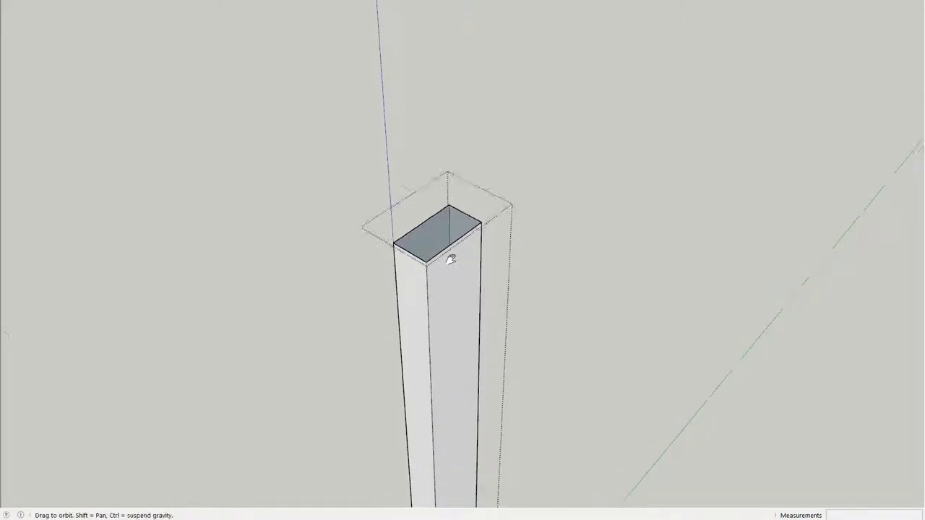
pyautogui.moveTo(461, 229)
pyautogui.mouseDown(button='middle')
pyautogui.moveTo(388, 214)
pyautogui.moveTo(468, 219)
pyautogui.mouseUp(button='middle')
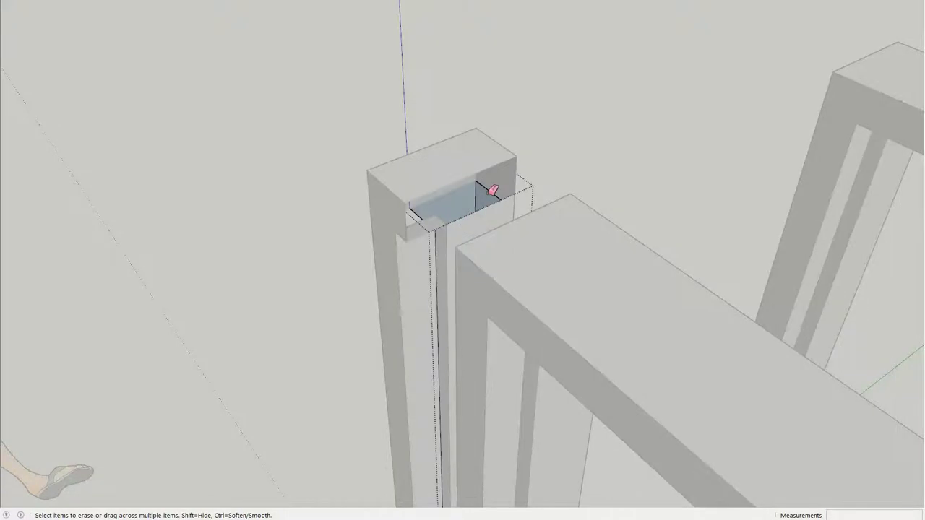
pyautogui.moveTo(490, 194)
pyautogui.mouseDown(button='middle')
pyautogui.moveTo(602, 256)
pyautogui.moveTo(411, 273)
pyautogui.moveTo(626, 224)
pyautogui.moveTo(308, 216)
pyautogui.moveTo(211, 103)
pyautogui.moveTo(446, 242)
pyautogui.moveTo(513, 355)
pyautogui.mouseUp(button='middle')
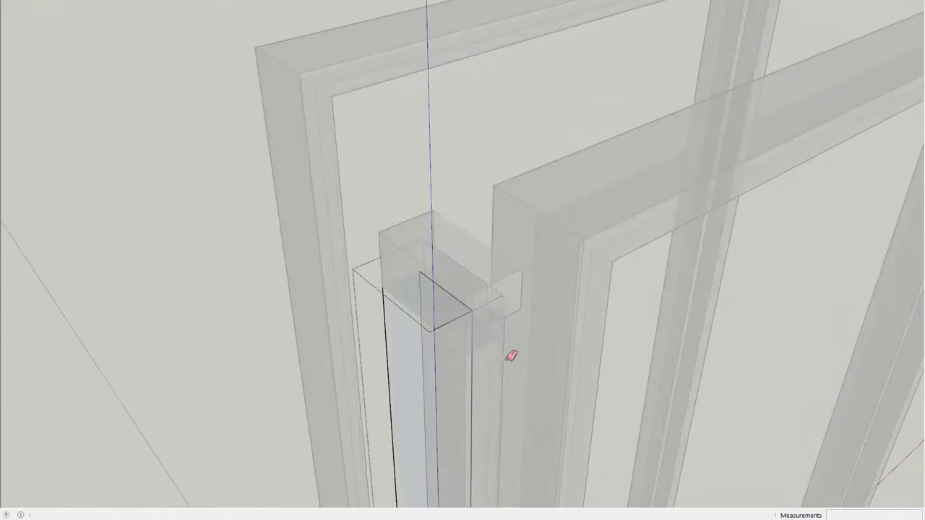
pyautogui.moveTo(456, 319)
pyautogui.mouseDown(button='middle')
pyautogui.moveTo(467, 314)
pyautogui.moveTo(451, 303)
pyautogui.moveTo(430, 208)
pyautogui.moveTo(393, 261)
pyautogui.moveTo(420, 244)
pyautogui.mouseUp(button='middle')
# Turn X-ray off and select the rebate strip's group.
pyautogui.press('space')
pyautogui.hotkey('alt', 'x')
pyautogui.click(406, 231)
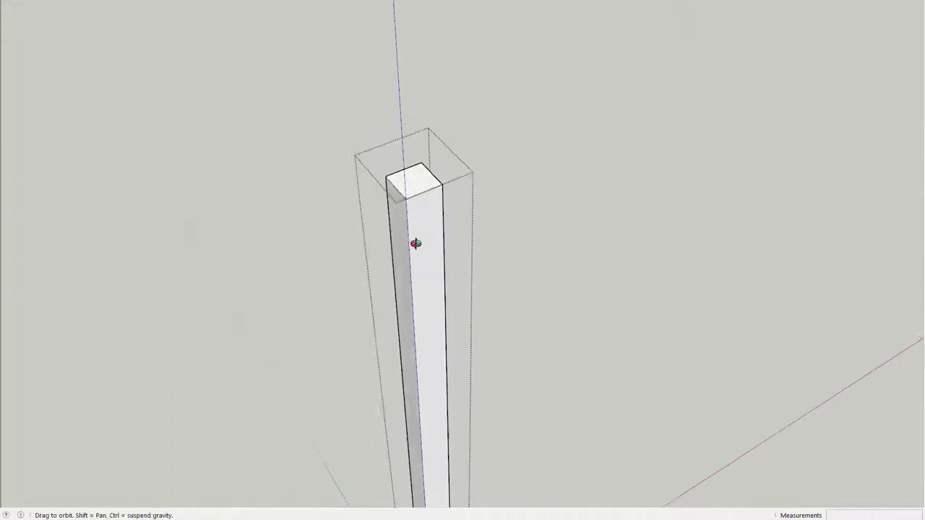
# Erase the rebate strip's top face, back face and inner channel's long left edge.
pyautogui.press('e')
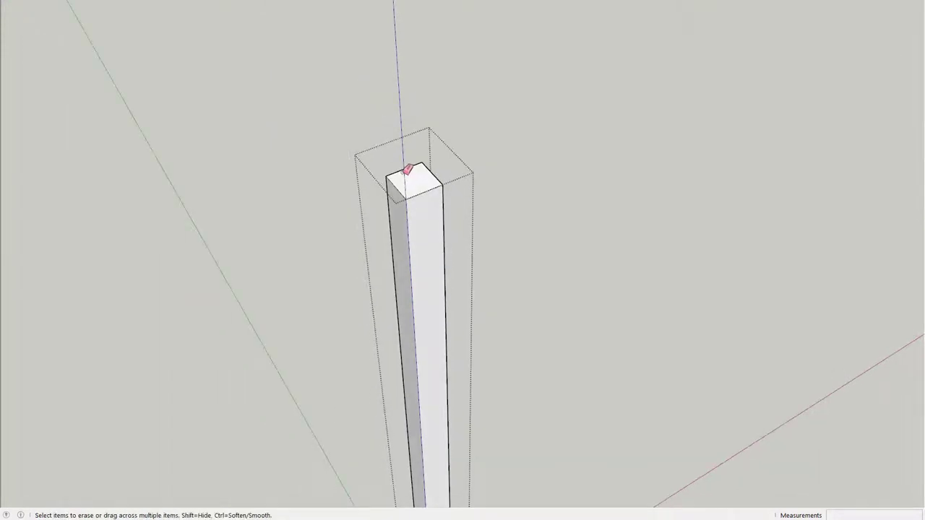
pyautogui.moveTo(391, 143); pyautogui.dragTo(442, 180)
pyautogui.moveTo(442, 180)
pyautogui.mouseDown(button='middle')
pyautogui.moveTo(419, 238)
pyautogui.moveTo(480, 219)
pyautogui.moveTo(296, 223)
pyautogui.moveTo(495, 212)
pyautogui.moveTo(403, 198)
pyautogui.mouseUp(button='middle')
pyautogui.moveTo(397, 210); pyautogui.dragTo(384, 194)
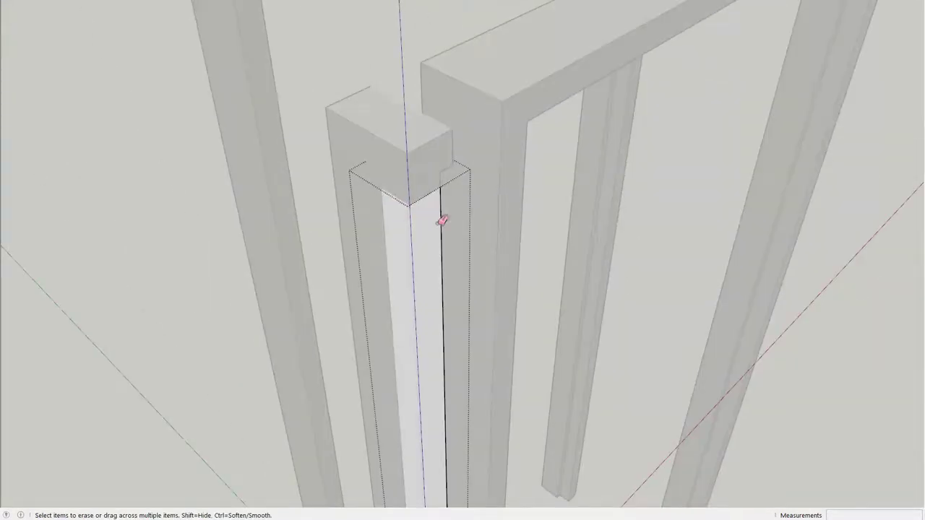
pyautogui.moveTo(442, 215)
pyautogui.mouseDown(button='middle')
pyautogui.moveTo(89, 244)
pyautogui.moveTo(283, 164)
pyautogui.moveTo(518, 186)
pyautogui.mouseUp(button='middle')
pyautogui.scroll(-2, 510, 292)
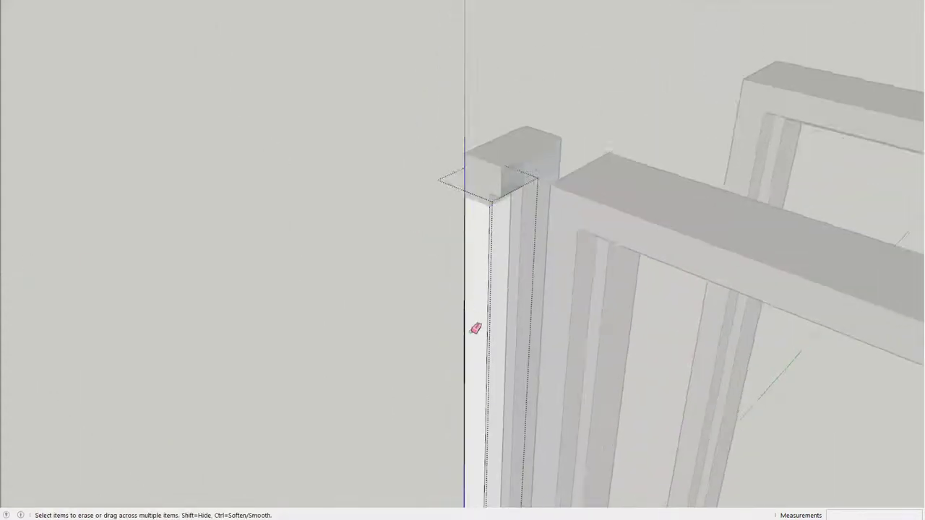
pyautogui.moveTo(472, 326)
pyautogui.mouseDown(button='middle')
pyautogui.moveTo(488, 87)
pyautogui.moveTo(521, 239)
pyautogui.moveTo(502, 355)
pyautogui.moveTo(535, 363)
pyautogui.moveTo(646, 337)
pyautogui.moveTo(611, 323)
pyautogui.mouseUp(button='middle')
pyautogui.scroll(3, 611, 323)
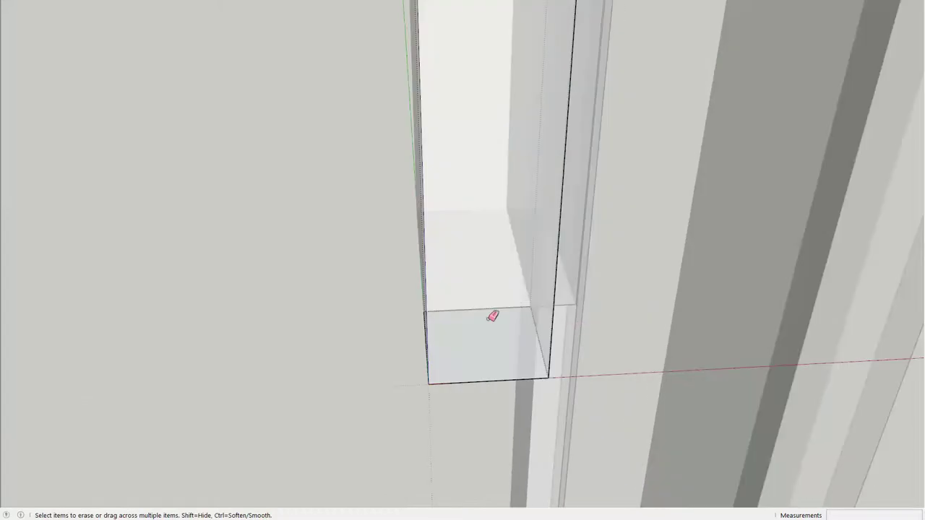
pyautogui.moveTo(476, 286)
pyautogui.mouseDown(button='middle')
pyautogui.moveTo(620, 265)
pyautogui.moveTo(501, 307)
pyautogui.mouseUp(button='middle')
# Erase the rebate strip's front vertical edge and its faces.
pyautogui.press('space')
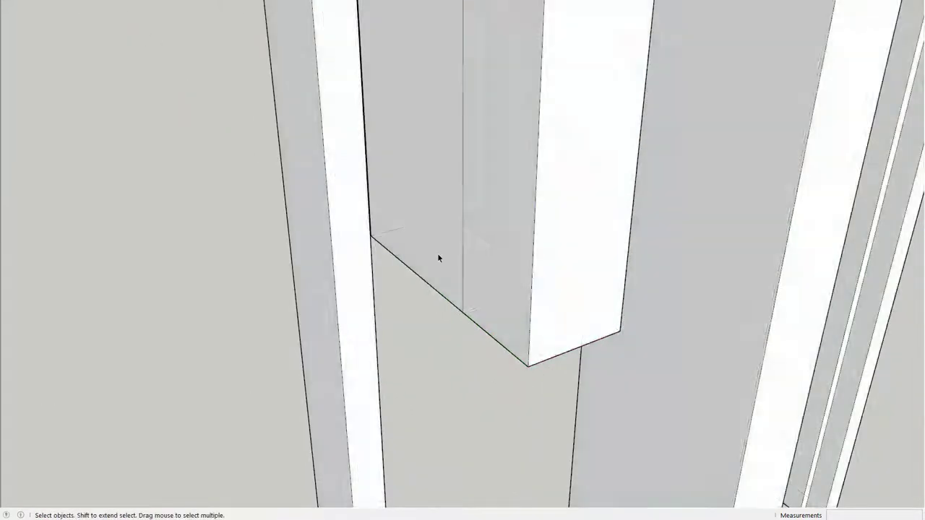
pyautogui.press('e')
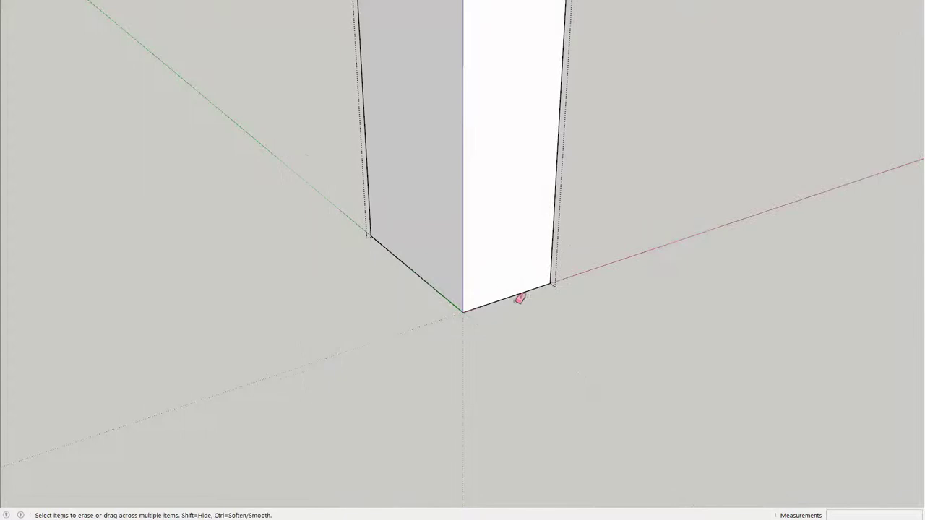
pyautogui.press('space')
pyautogui.press('e')
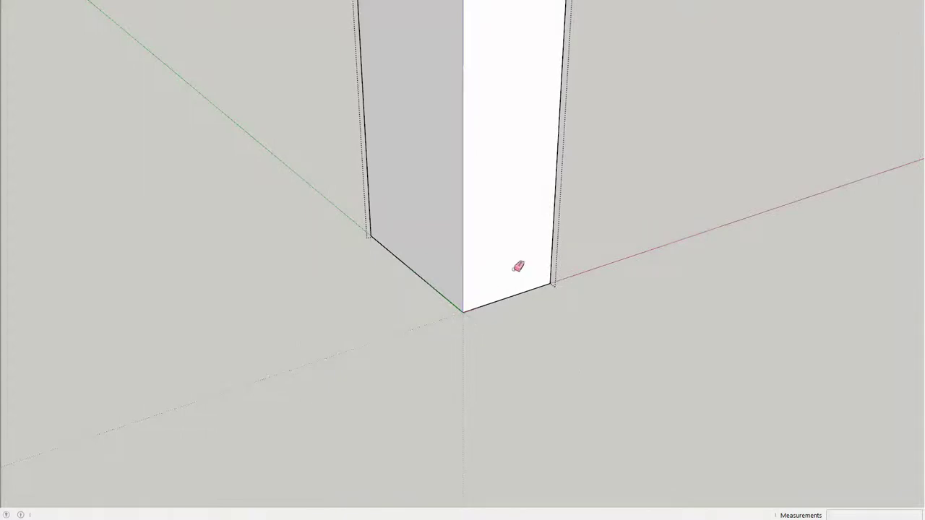
pyautogui.moveTo(518, 266)
pyautogui.mouseDown(button='middle')
pyautogui.moveTo(171, 312)
pyautogui.moveTo(376, 287)
pyautogui.moveTo(363, 299)
pyautogui.moveTo(445, 298)
pyautogui.mouseUp(button='middle')
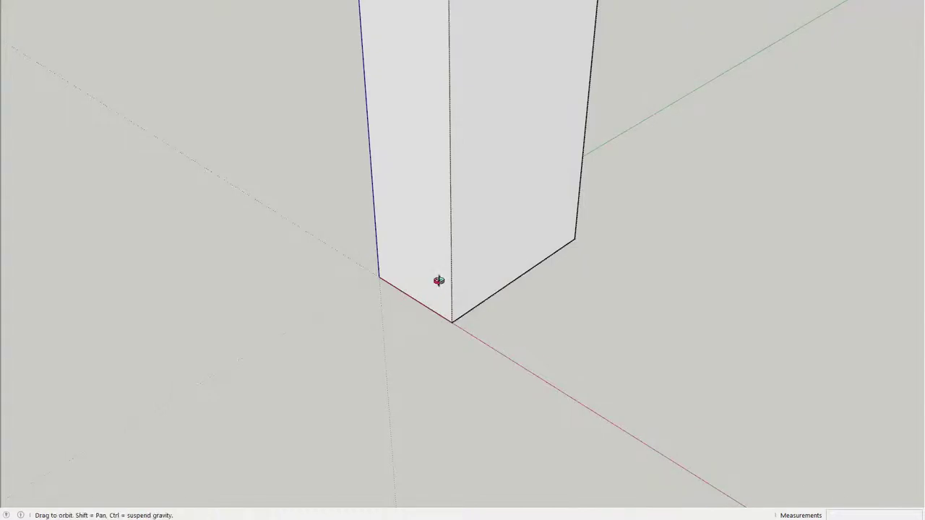
pyautogui.moveTo(440, 279)
pyautogui.mouseDown(button='middle')
pyautogui.moveTo(467, 243)
pyautogui.moveTo(468, 263)
pyautogui.mouseUp(button='middle')
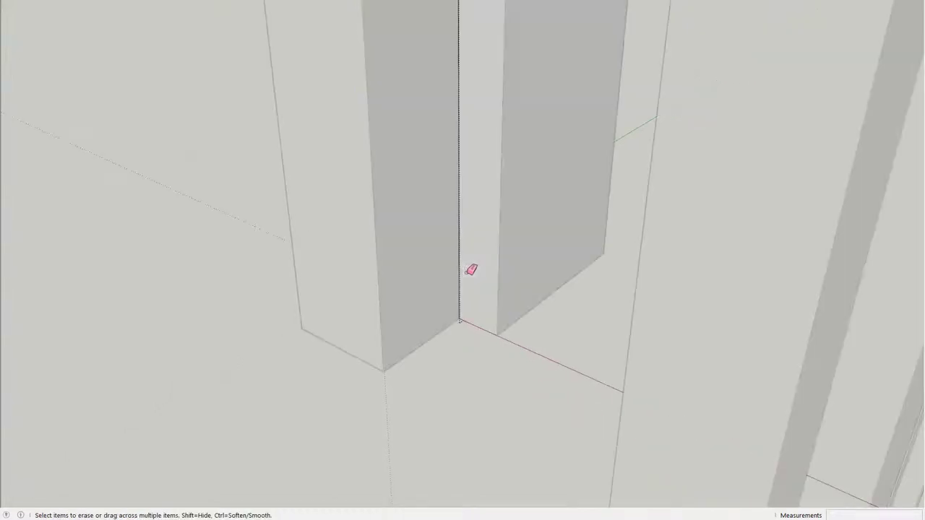
pyautogui.click(460, 275)
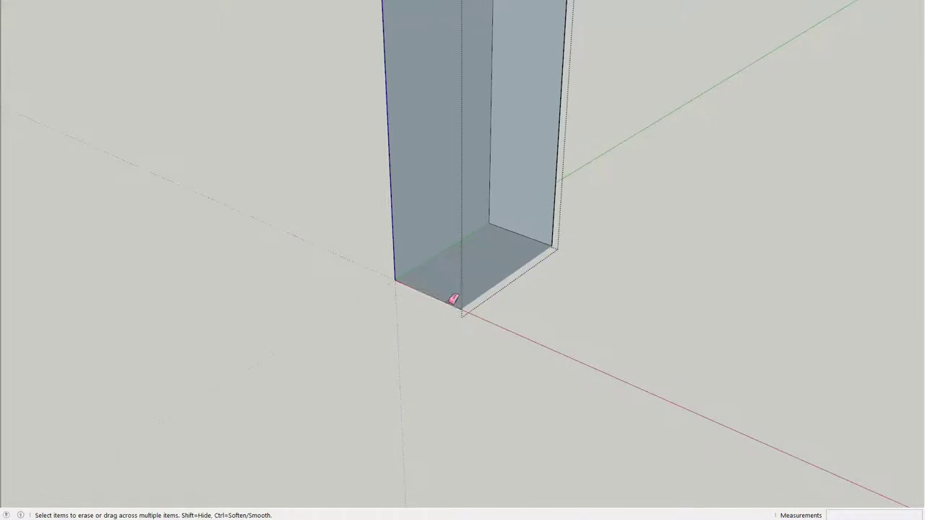
# Select the rebate strip's hidden inner face for removal.
pyautogui.press('space')
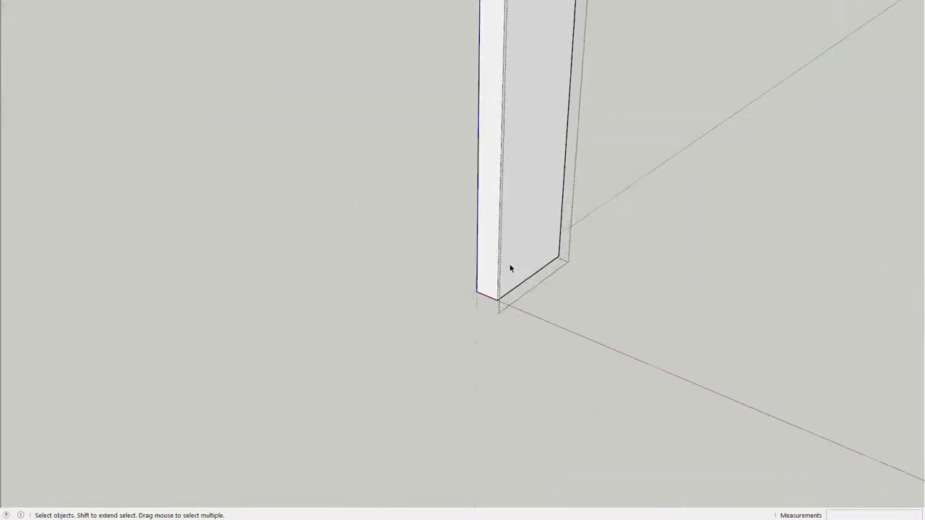
pyautogui.moveTo(508, 255)
pyautogui.mouseDown(button='middle')
pyautogui.moveTo(594, 291)
pyautogui.moveTo(519, 245)
pyautogui.moveTo(492, 176)
pyautogui.moveTo(482, 310)
pyautogui.moveTo(489, 314)
pyautogui.mouseUp(button='middle')
pyautogui.press('e')
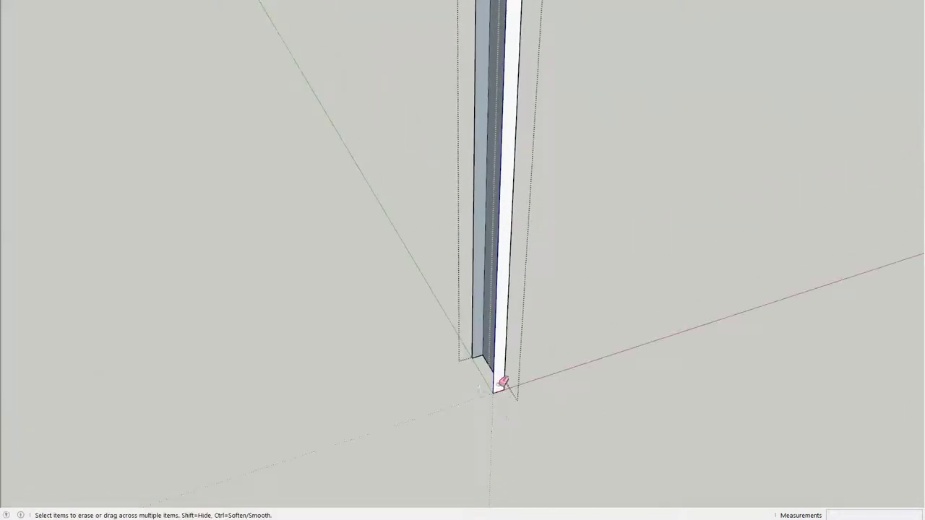
pyautogui.scroll(2, 503, 382)
pyautogui.press('z')
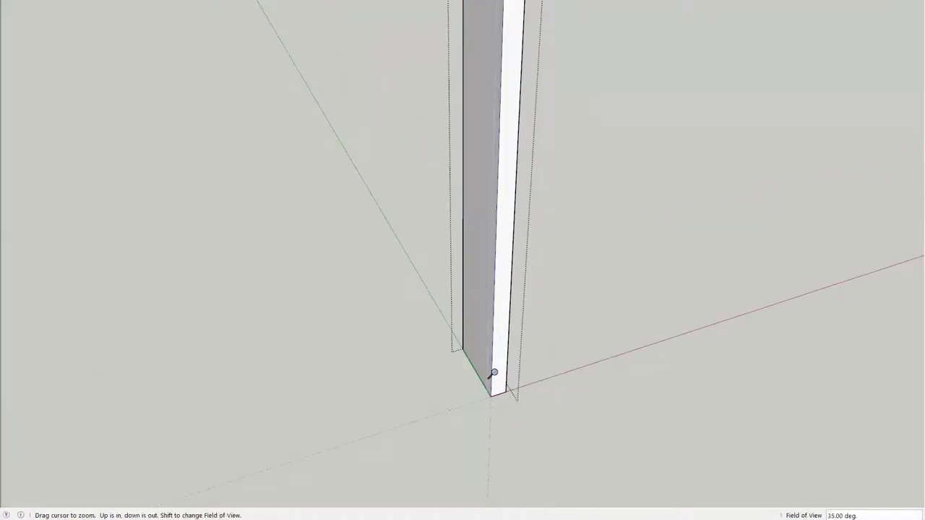
pyautogui.press('space')
pyautogui.click(484, 369)
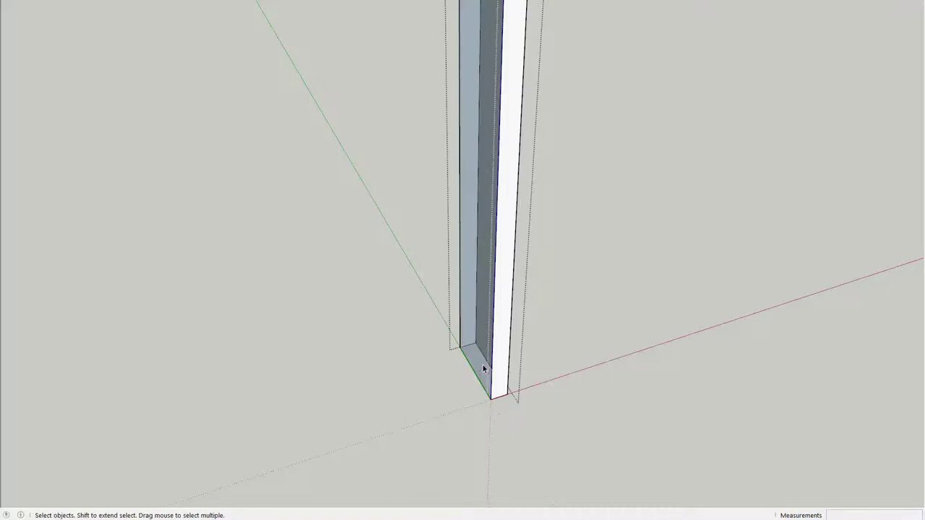
pyautogui.press('e')
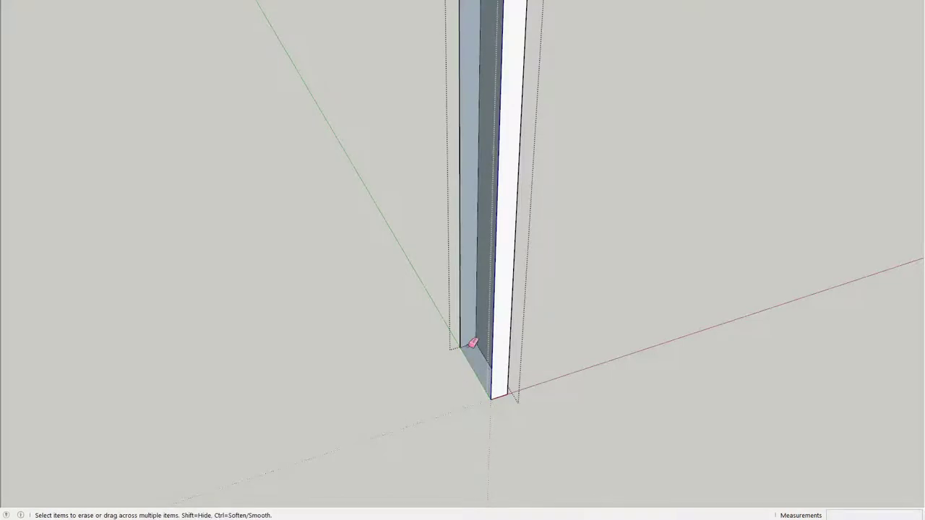
pyautogui.scroll(3, 497, 368)
# Check the strip's underside, then erase the post's hidden top face.
pyautogui.moveTo(492, 353)
pyautogui.mouseDown(button='middle')
pyautogui.moveTo(325, 369)
pyautogui.moveTo(190, 368)
pyautogui.moveTo(353, 358)
pyautogui.mouseUp(button='middle')
pyautogui.scroll(-2, 420, 335)
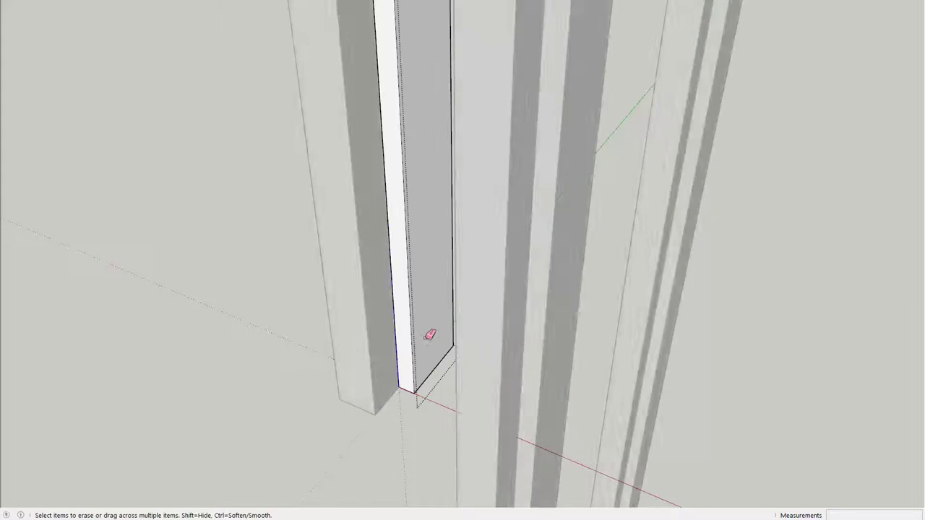
pyautogui.moveTo(429, 335)
pyautogui.mouseDown(button='middle')
pyautogui.moveTo(459, 368)
pyautogui.moveTo(631, 407)
pyautogui.moveTo(577, 321)
pyautogui.mouseUp(button='middle')
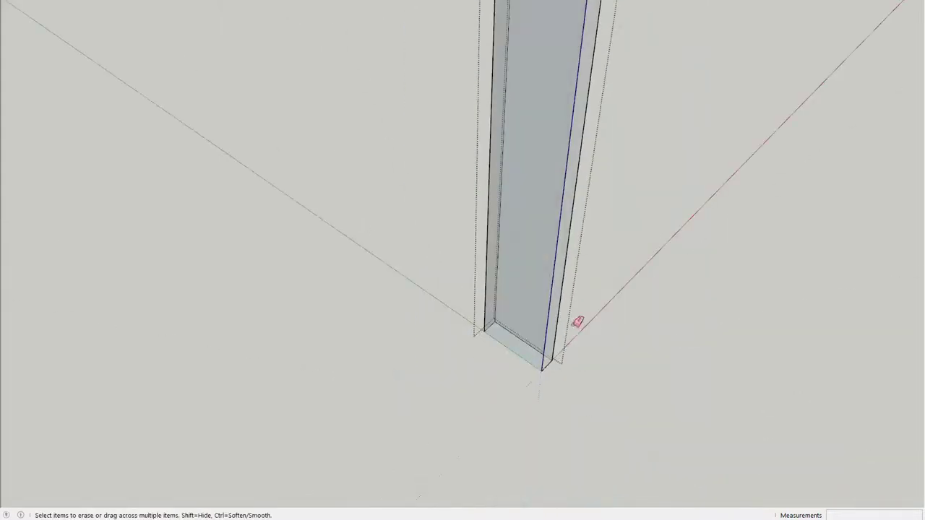
pyautogui.moveTo(485, 308); pyautogui.dragTo(501, 413, button='middle')
pyautogui.scroll(-2, 441, 359)
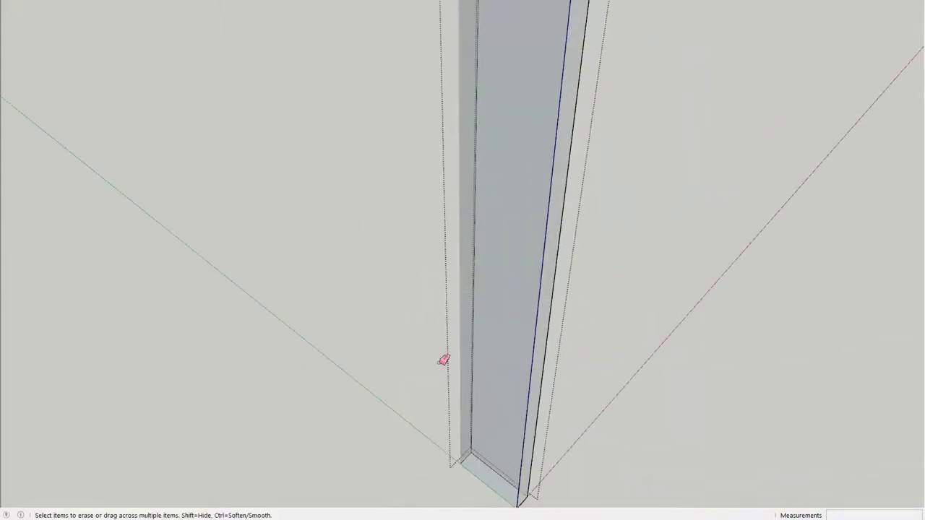
pyautogui.scroll(-2, 485, 320)
pyautogui.scroll(-2, 499, 275)
pyautogui.scroll(2, 482, 186)
pyautogui.scroll(1, 484, 176)
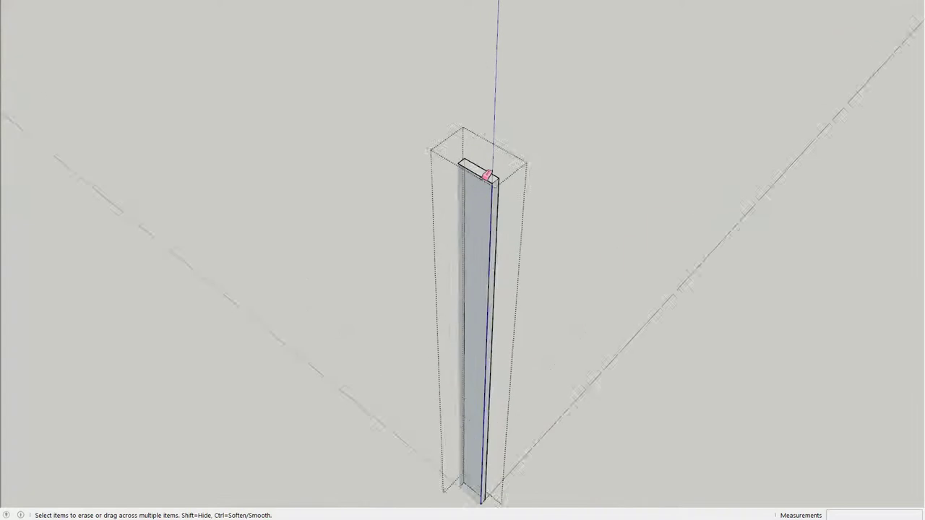
pyautogui.scroll(1, 489, 173)
pyautogui.scroll(2, 502, 197)
pyautogui.moveTo(502, 197); pyautogui.dragTo(248, 151, button='middle')
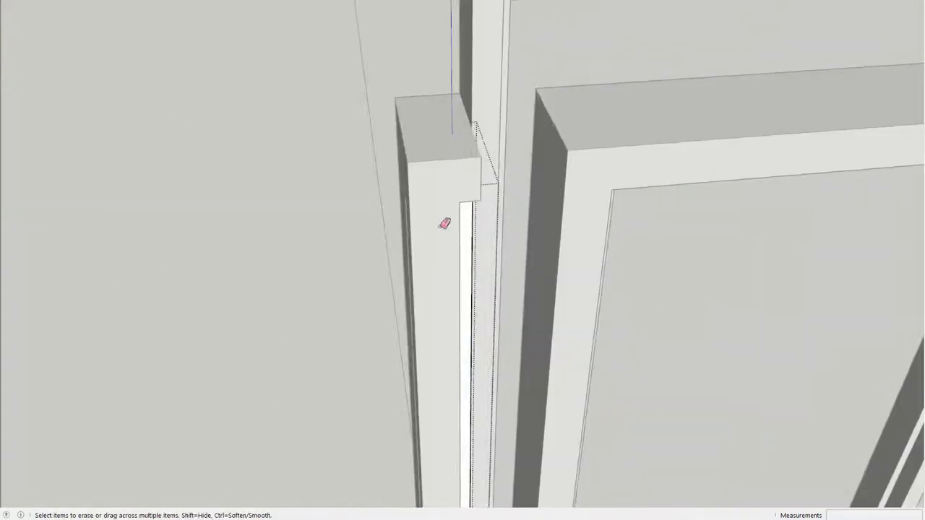
pyautogui.moveTo(444, 221)
pyautogui.mouseDown(button='middle')
pyautogui.moveTo(300, 82)
pyautogui.moveTo(564, 237)
pyautogui.mouseUp(button='middle')
pyautogui.scroll(2, 479, 186)
pyautogui.scroll(2, 479, 186)
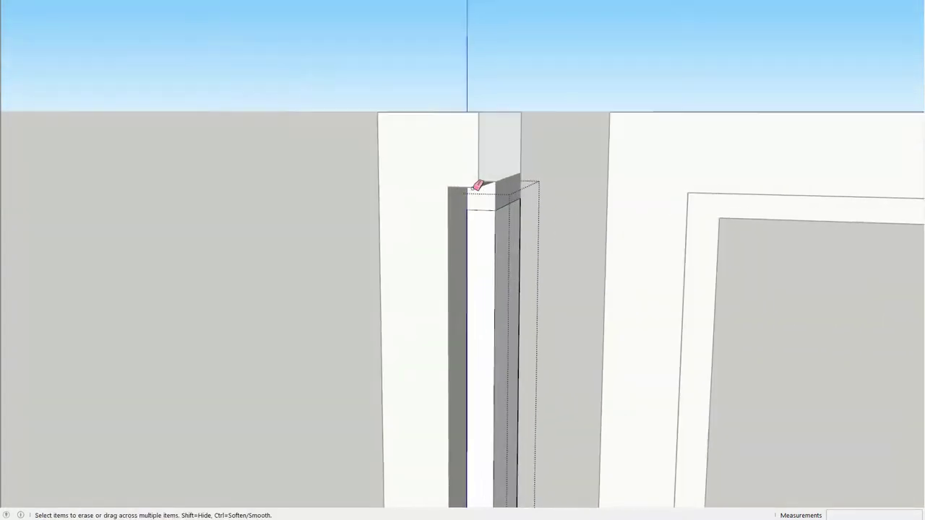
pyautogui.scroll(2, 480, 185)
pyautogui.moveTo(501, 206)
pyautogui.mouseDown(button='middle')
pyautogui.moveTo(525, 348)
pyautogui.moveTo(482, 223)
pyautogui.moveTo(593, 243)
pyautogui.mouseUp(button='middle')
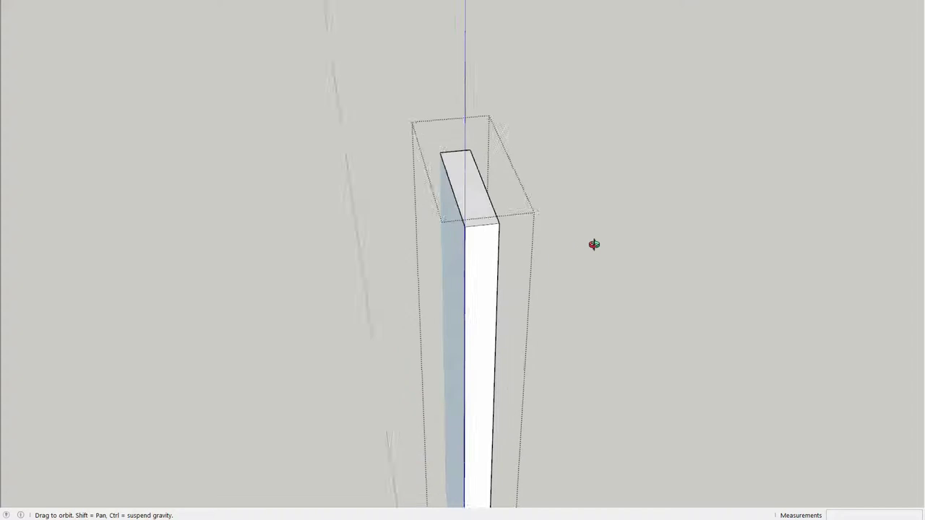
pyautogui.moveTo(510, 227)
pyautogui.mouseDown(button='middle')
pyautogui.moveTo(604, 299)
pyautogui.moveTo(420, 175)
pyautogui.mouseUp(button='middle')
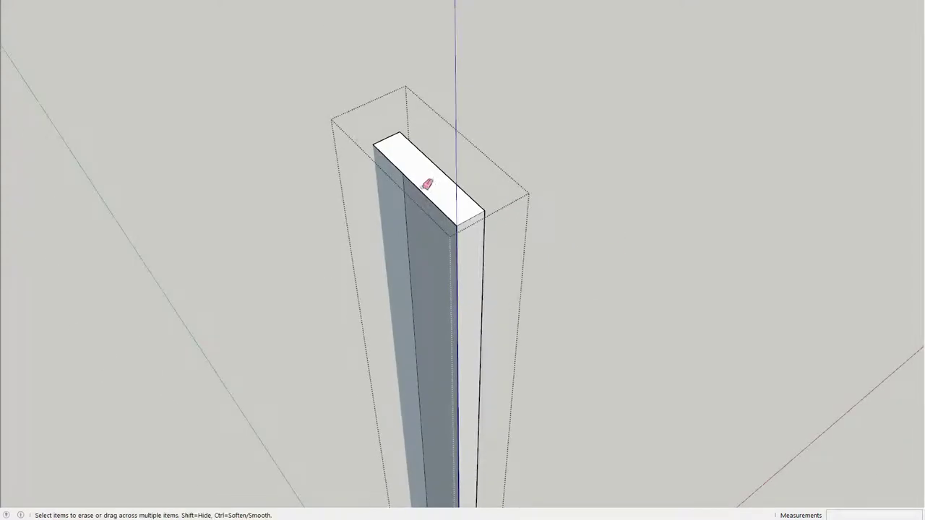
pyautogui.click(427, 184)
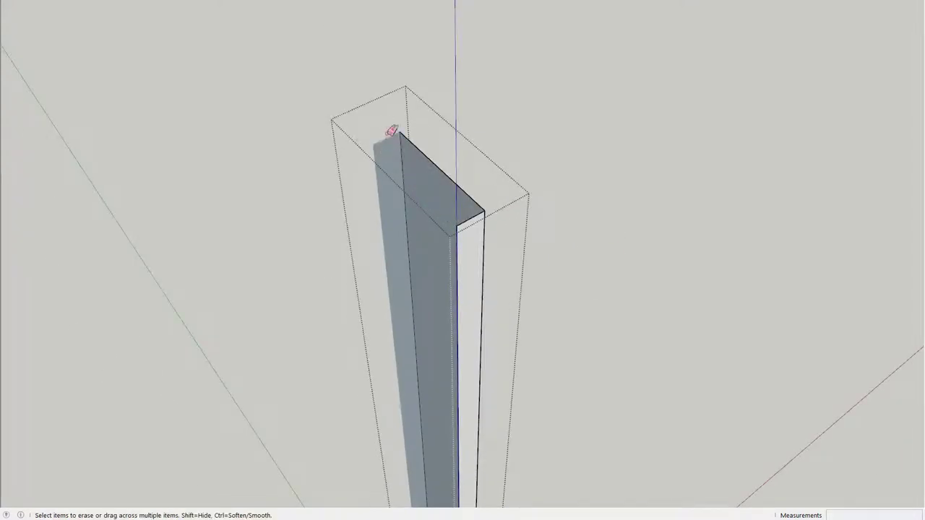
# Edit the post on its own to clear remaining internal faces, then return to the full model.
pyautogui.moveTo(481, 257)
pyautogui.mouseDown(button='middle')
pyautogui.moveTo(161, 176)
pyautogui.moveTo(433, 219)
pyautogui.moveTo(511, 314)
pyautogui.moveTo(502, 150)
pyautogui.mouseUp(button='middle')
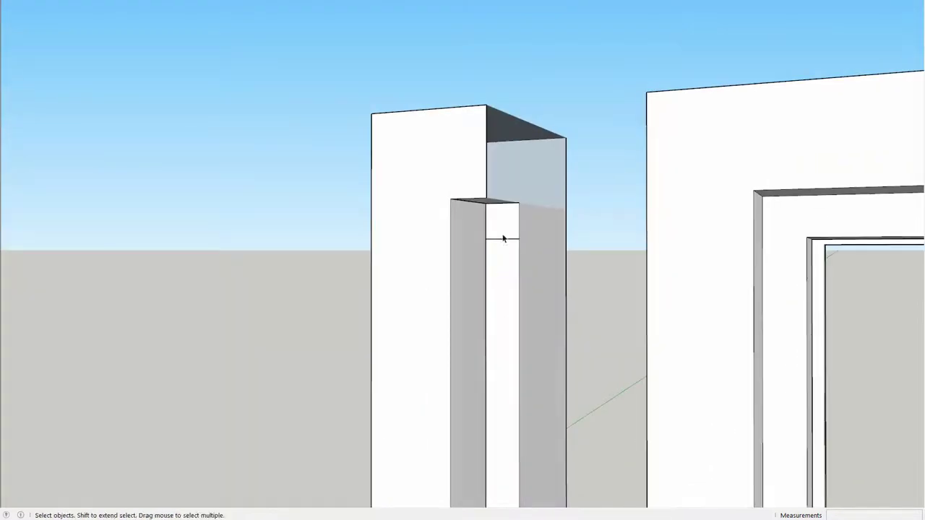
pyautogui.moveTo(506, 250)
pyautogui.mouseDown(button='middle')
pyautogui.moveTo(527, 352)
pyautogui.moveTo(503, 263)
pyautogui.moveTo(471, 383)
pyautogui.moveTo(506, 246)
pyautogui.moveTo(565, 211)
pyautogui.mouseUp(button='middle')
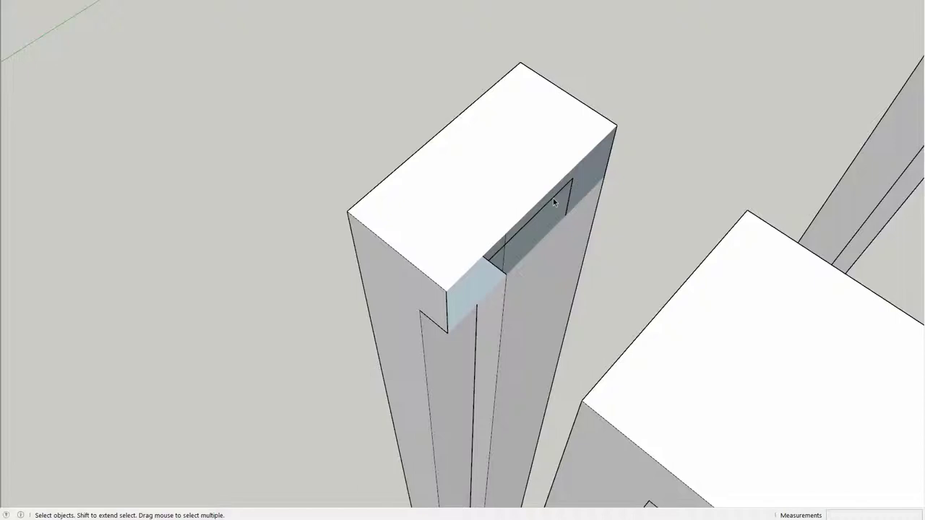
pyautogui.doubleClick(553, 202)
pyautogui.scroll(-1, 553, 198)
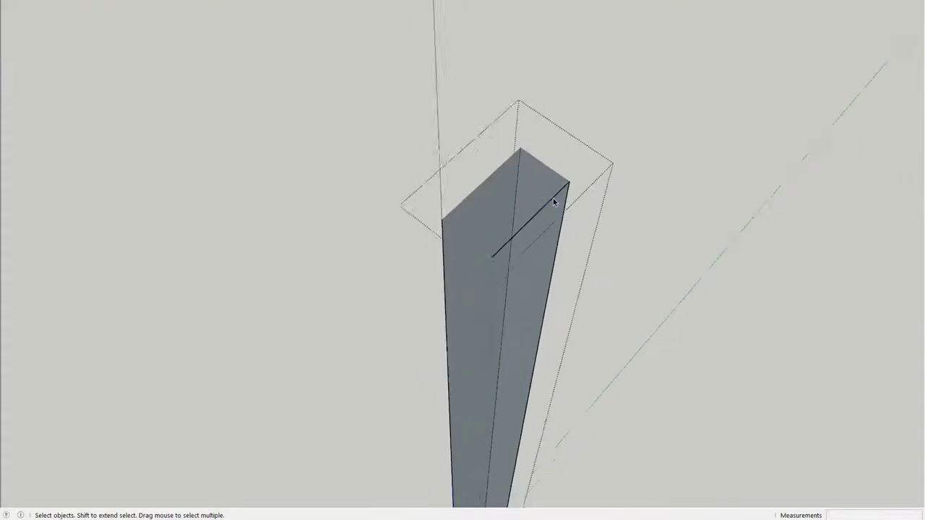
pyautogui.scroll(-2, 553, 198)
pyautogui.scroll(-1, 553, 198)
pyautogui.press('e')
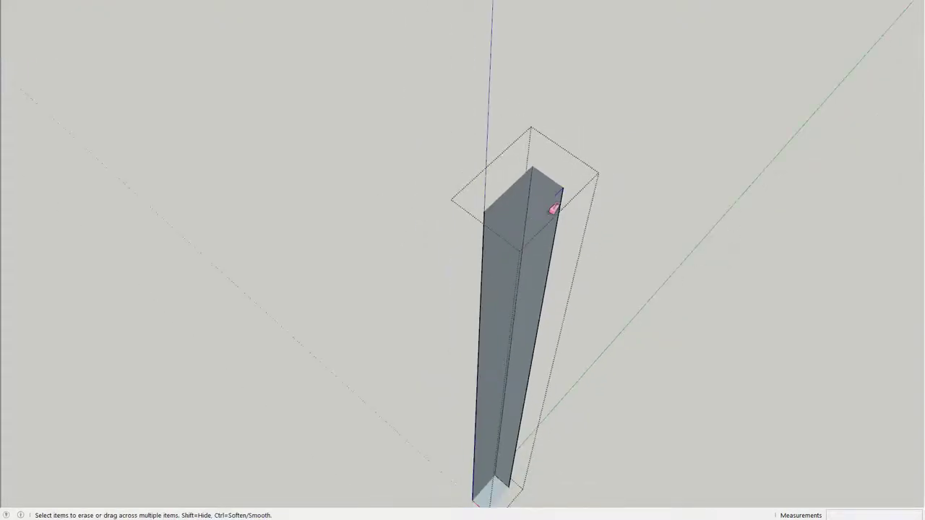
pyautogui.moveTo(555, 208)
pyautogui.mouseDown(button='middle')
pyautogui.moveTo(537, 180)
pyautogui.moveTo(547, 175)
pyautogui.moveTo(398, 212)
pyautogui.moveTo(473, 314)
pyautogui.moveTo(465, 337)
pyautogui.moveTo(517, 355)
pyautogui.mouseUp(button='middle')
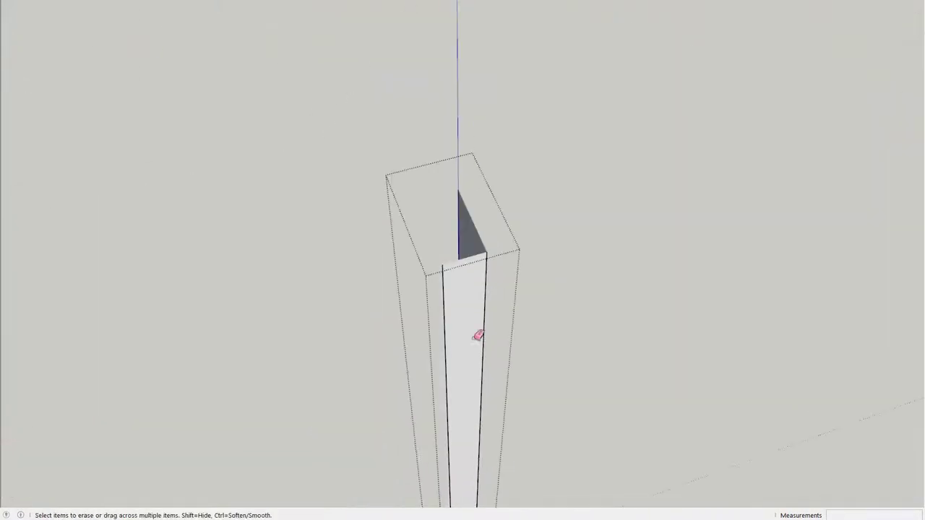
pyautogui.moveTo(455, 330)
pyautogui.mouseDown(button='middle')
pyautogui.moveTo(863, 368)
pyautogui.moveTo(603, 330)
pyautogui.moveTo(514, 273)
pyautogui.mouseUp(button='middle')
pyautogui.scroll(-3, 514, 273)
# Move the narrow rebated post to the left of the door frames.
pyautogui.scroll(-2, 439, 284)
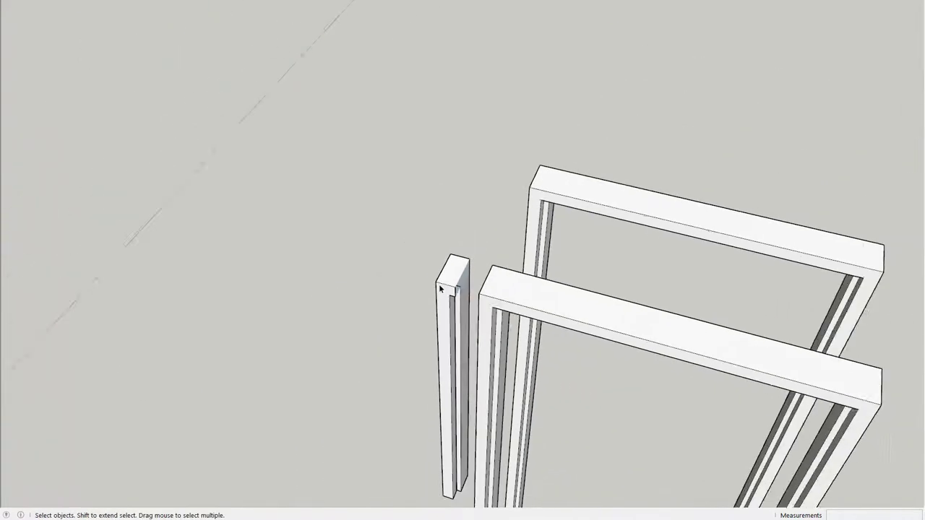
pyautogui.moveTo(439, 284)
pyautogui.mouseDown(button='middle')
pyautogui.moveTo(554, 331)
pyautogui.moveTo(489, 253)
pyautogui.moveTo(500, 275)
pyautogui.moveTo(482, 249)
pyautogui.moveTo(463, 255)
pyautogui.mouseUp(button='middle')
pyautogui.click(441, 256)
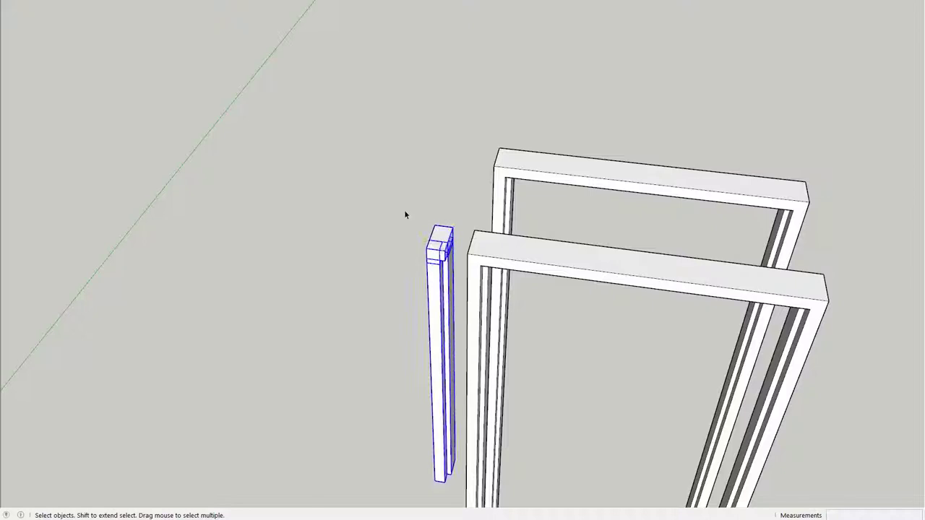
pyautogui.press('m')
pyautogui.click(444, 239)
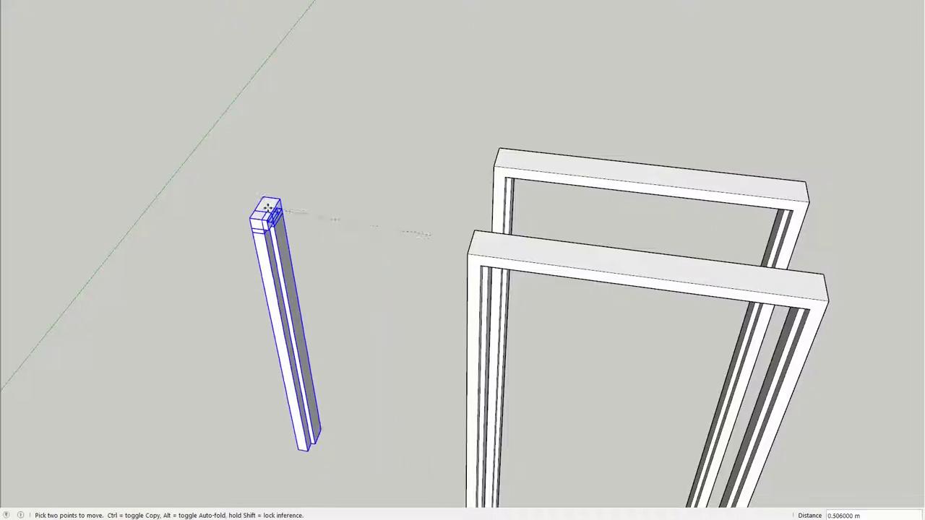
pyautogui.click(221, 211)
pyautogui.moveTo(221, 211); pyautogui.dragTo(362, 239, button='middle')
# Place a copy of the post 0.46 m to its right.
pyautogui.press('ctrl')
pyautogui.click(351, 277)
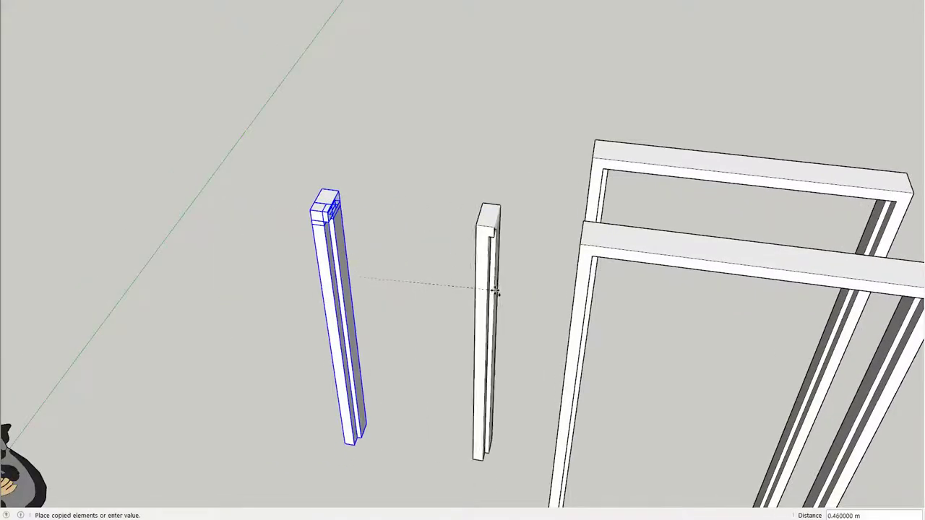
pyautogui.click(496, 290)
pyautogui.scroll(1, 497, 289)
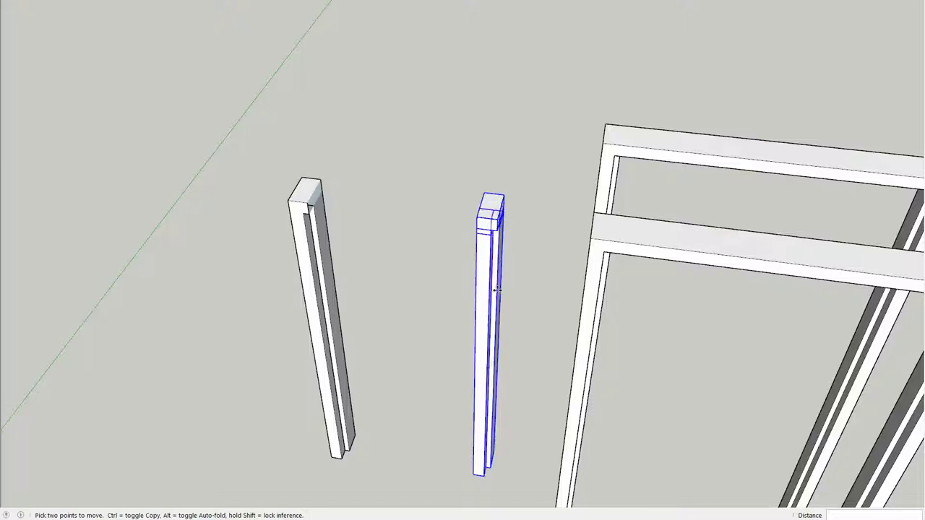
pyautogui.press('space')
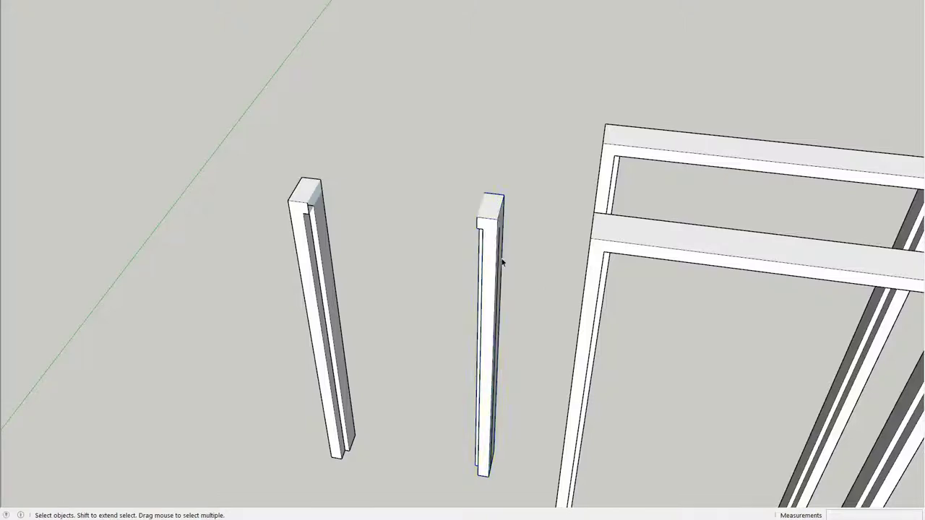
pyautogui.moveTo(506, 268); pyautogui.dragTo(423, 273, button='middle')
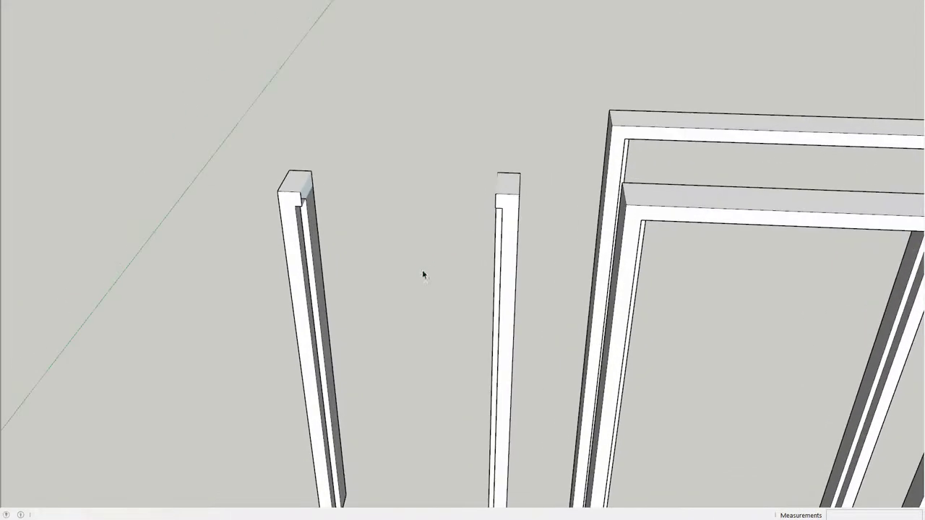
pyautogui.moveTo(501, 263)
pyautogui.mouseDown(button='middle')
pyautogui.moveTo(456, 239)
pyautogui.moveTo(531, 247)
pyautogui.mouseUp(button='middle')
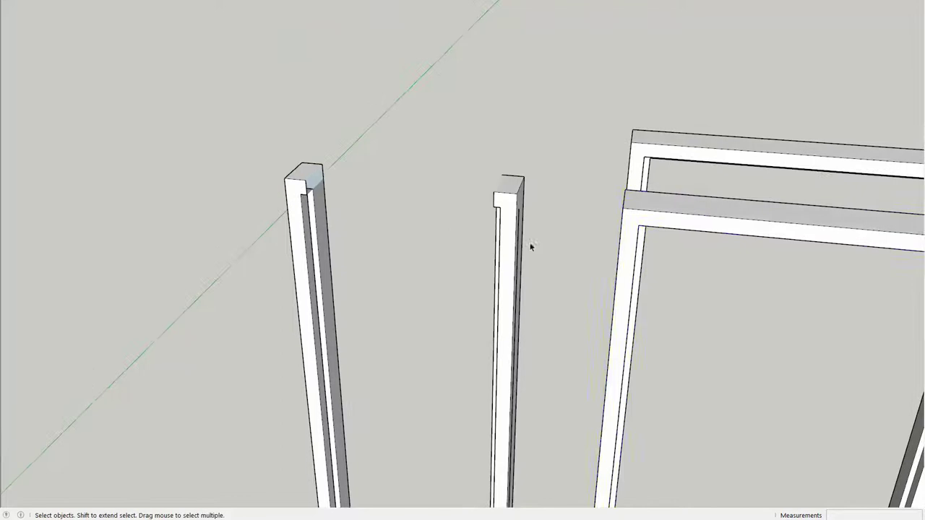
# Draw a 0.035 × 0.065 m face on the left post top and extrude it about 0.402 m to the right post.
pyautogui.click(701, 222)
pyautogui.moveTo(701, 223)
pyautogui.mouseDown(button='middle')
pyautogui.moveTo(628, 223)
pyautogui.moveTo(554, 302)
pyautogui.moveTo(528, 159)
pyautogui.moveTo(519, 174)
pyautogui.moveTo(443, 164)
pyautogui.moveTo(458, 160)
pyautogui.mouseUp(button='middle')
pyautogui.scroll(-3, 519, 175)
pyautogui.scroll(2, 443, 164)
pyautogui.scroll(3, 443, 163)
pyautogui.scroll(2, 442, 156)
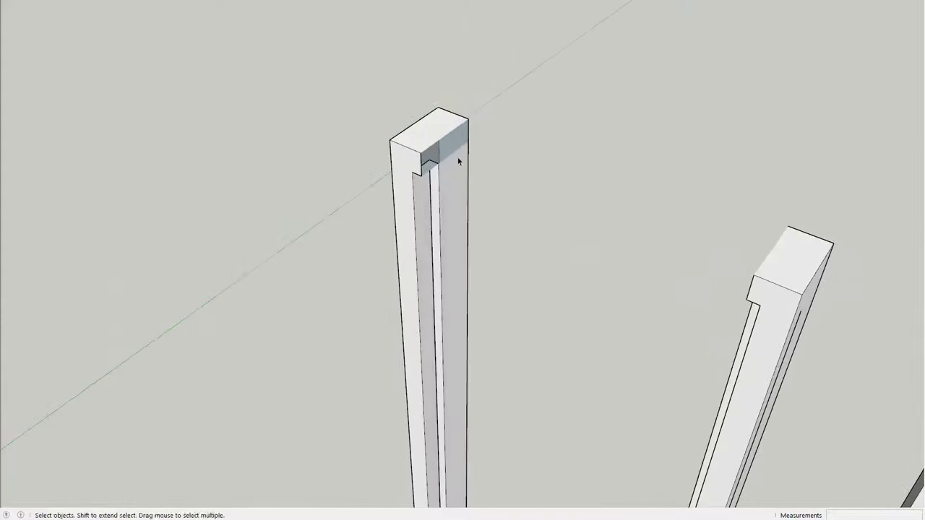
pyautogui.press('r')
pyautogui.moveTo(462, 128)
pyautogui.mouseDown(button='middle')
pyautogui.moveTo(434, 66)
pyautogui.moveTo(456, 200)
pyautogui.moveTo(470, 187)
pyautogui.mouseUp(button='middle')
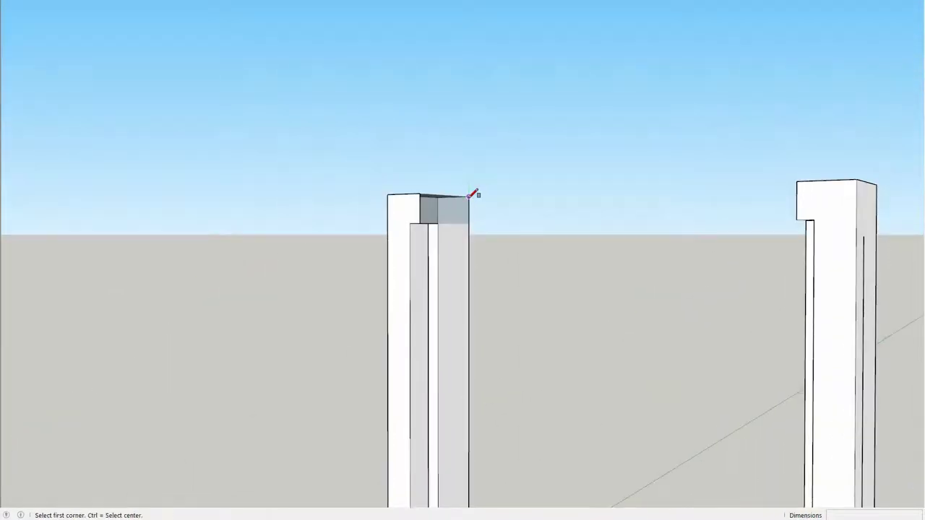
pyautogui.click(468, 197)
pyautogui.click(437, 223)
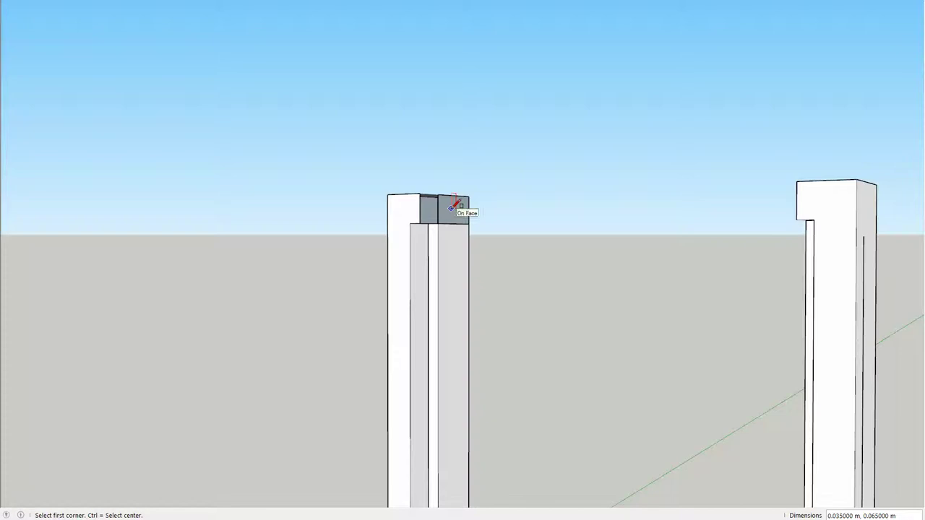
pyautogui.press('p')
pyautogui.click(451, 208)
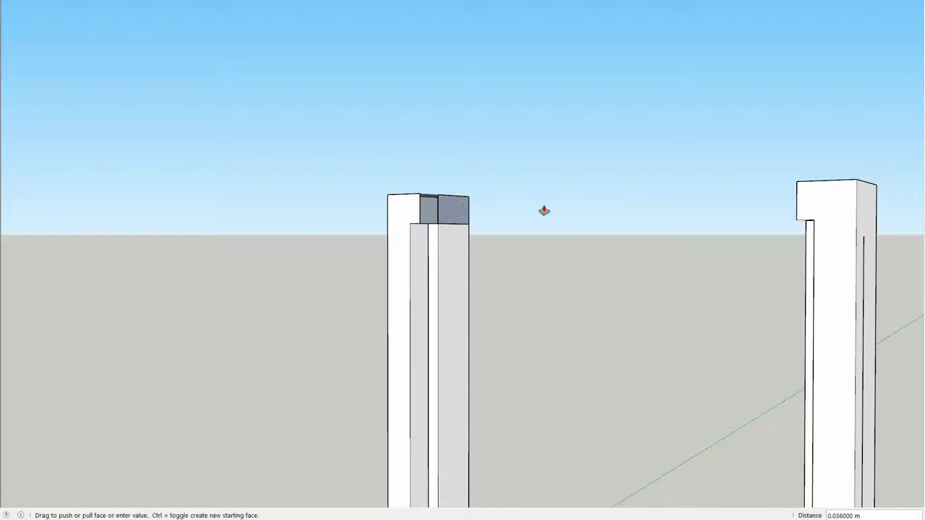
pyautogui.click(793, 190)
# Start a rebate rectangle at the head beam's corner and pick it for extrusion.
pyautogui.moveTo(558, 200); pyautogui.dragTo(496, 337, button='middle')
pyautogui.press('space')
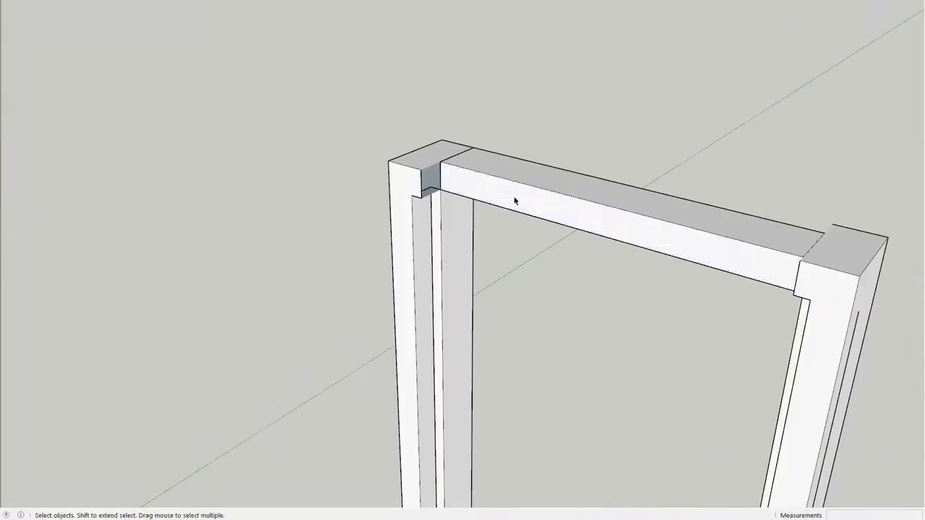
pyautogui.click(514, 201)
pyautogui.press('r')
pyautogui.scroll(3, 432, 165)
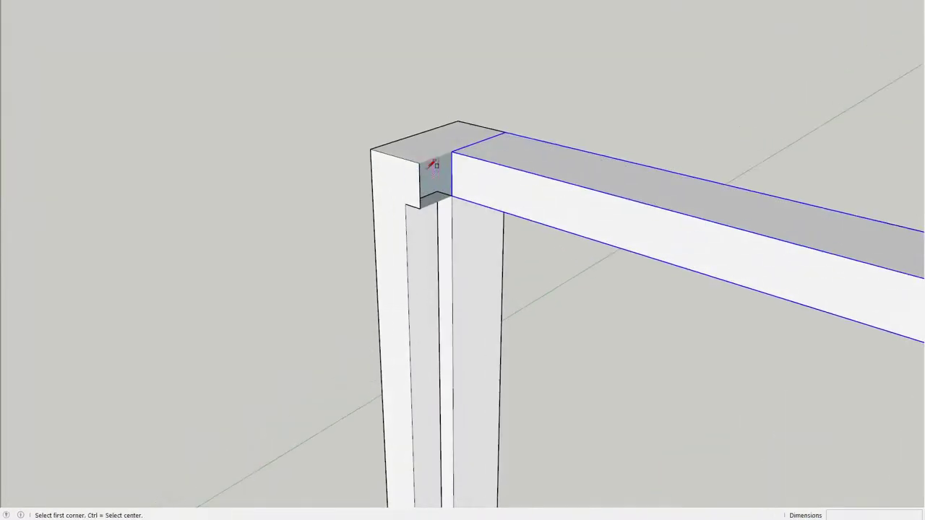
pyautogui.click(419, 163)
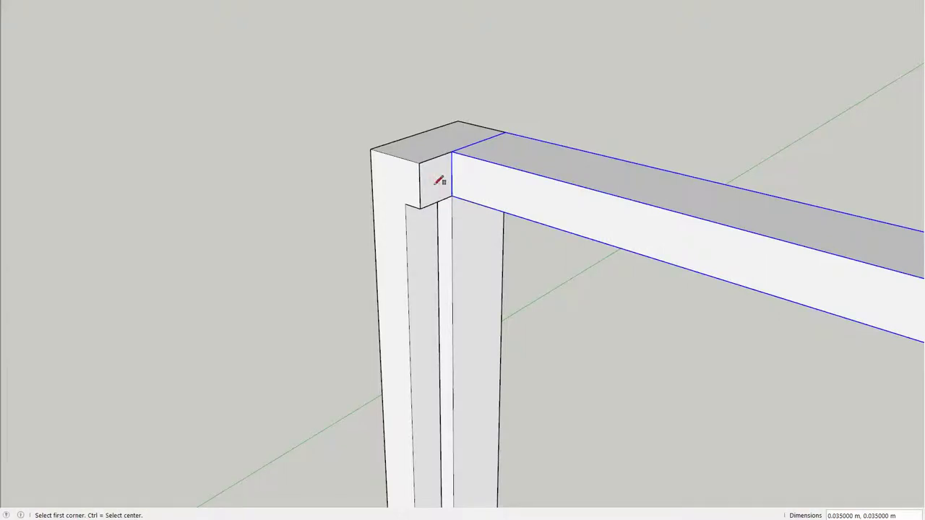
pyautogui.press('p')
pyautogui.click(450, 193)
pyautogui.scroll(-2, 470, 194)
# Extrude the corner rectangle along the head beam as its rebate strip.
pyautogui.moveTo(471, 195); pyautogui.dragTo(682, 248, button='middle')
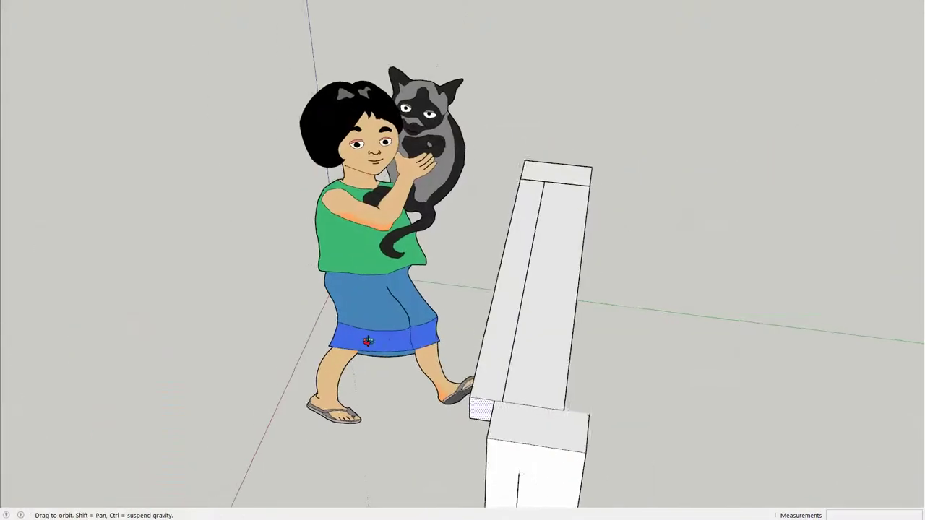
pyautogui.moveTo(569, 449)
pyautogui.mouseDown(button='middle')
pyautogui.moveTo(519, 262)
pyautogui.moveTo(280, 341)
pyautogui.moveTo(357, 254)
pyautogui.mouseUp(button='middle')
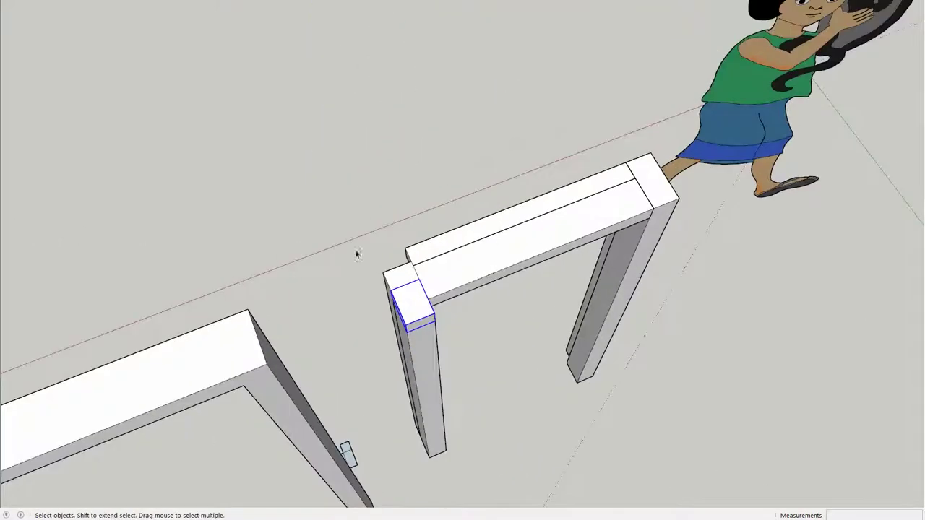
pyautogui.moveTo(463, 428); pyautogui.dragTo(501, 491)
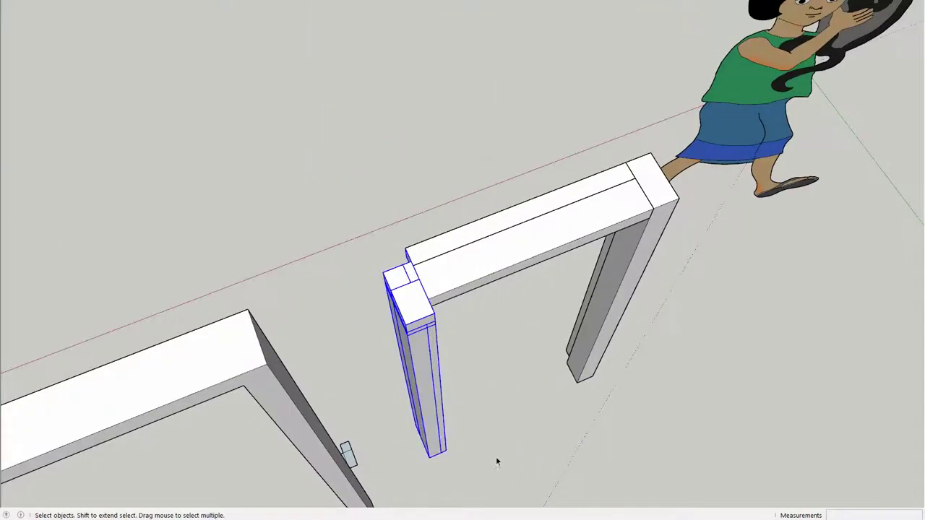
pyautogui.press('m')
pyautogui.click(436, 310)
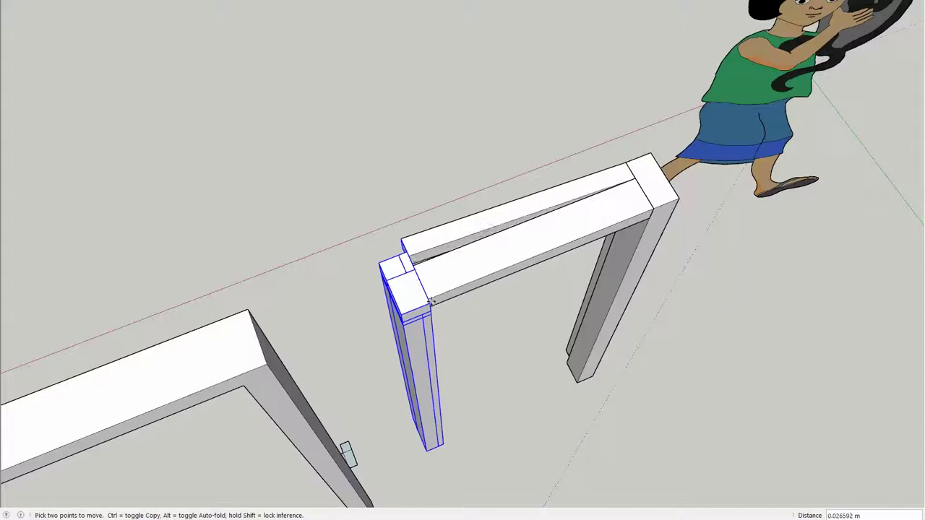
pyautogui.press('space')
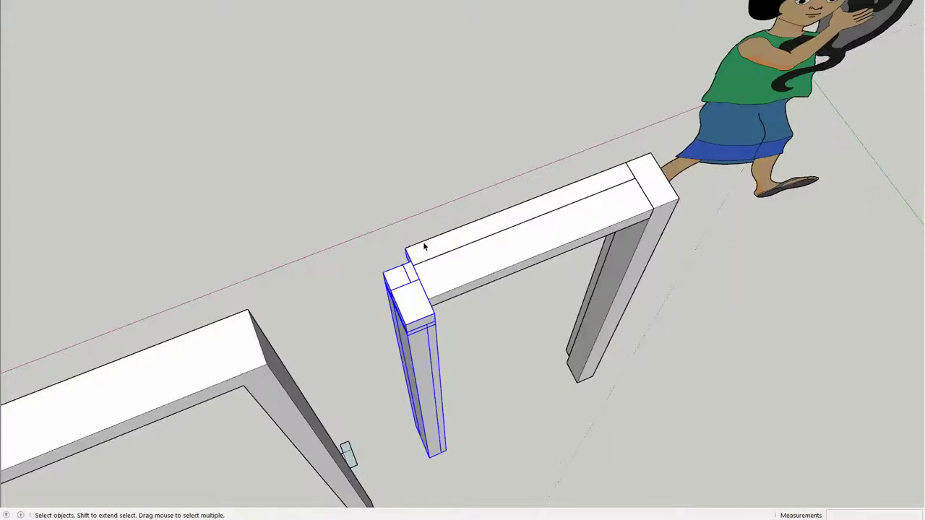
pyautogui.click(425, 246)
pyautogui.click(424, 258)
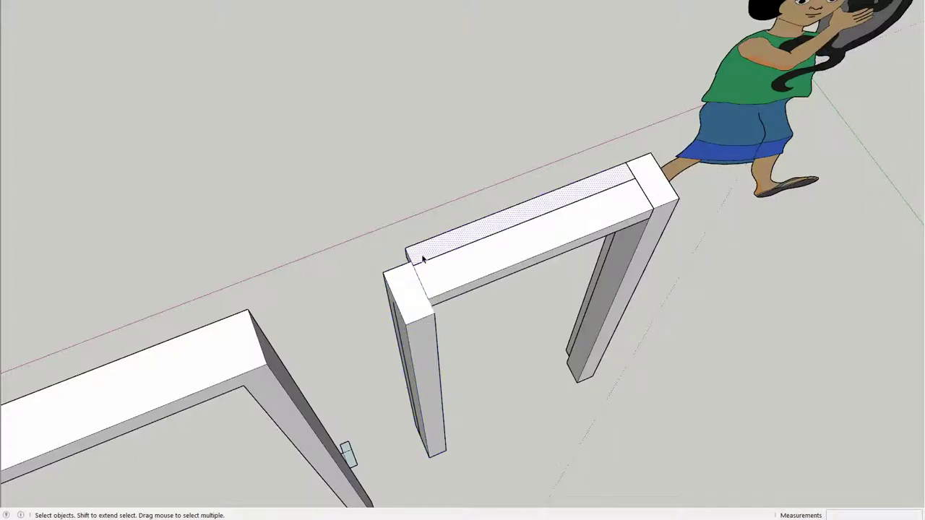
pyautogui.keyDown('shift'); pyautogui.click(424, 259); pyautogui.keyUp('shift')
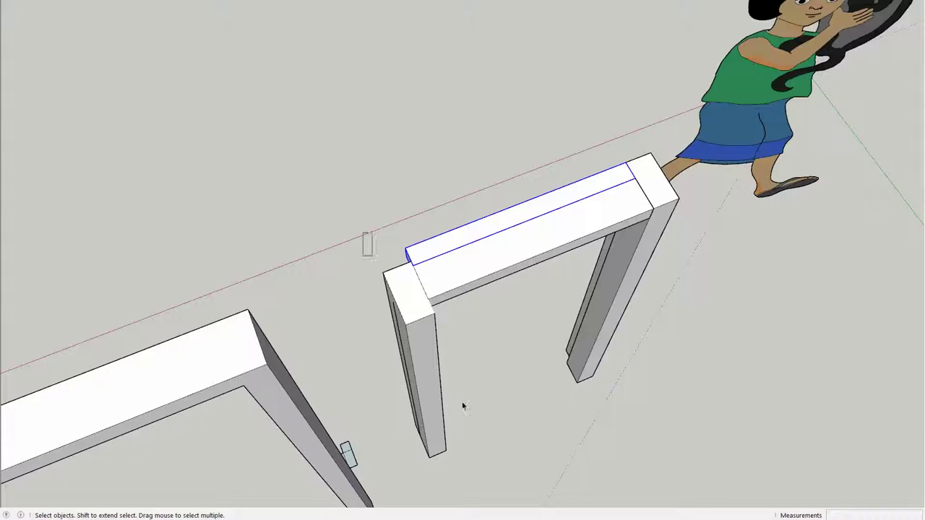
# Shift the left post about 0.027 m so it butts against the head rail.
pyautogui.moveTo(365, 233); pyautogui.dragTo(500, 471)
pyautogui.press('m')
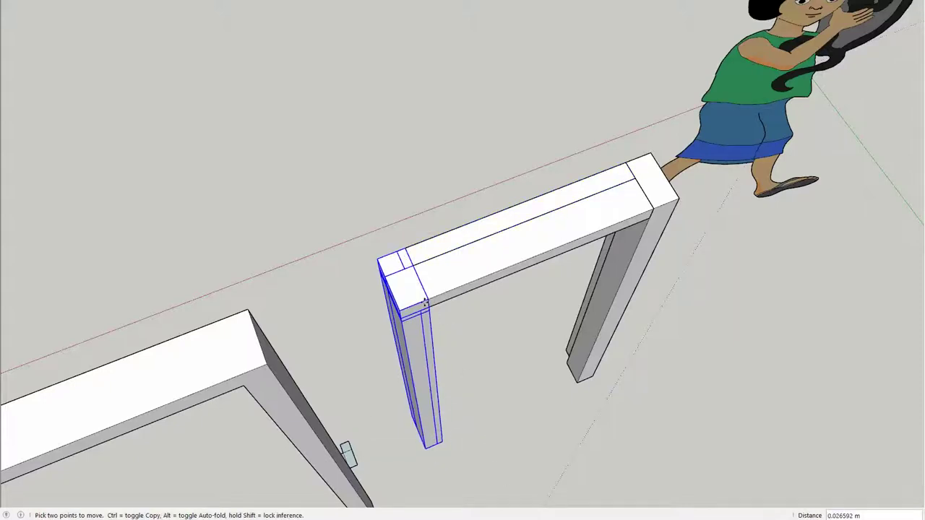
pyautogui.moveTo(425, 302); pyautogui.dragTo(700, 239, button='middle')
pyautogui.scroll(2, 510, 190)
pyautogui.scroll(3, 510, 189)
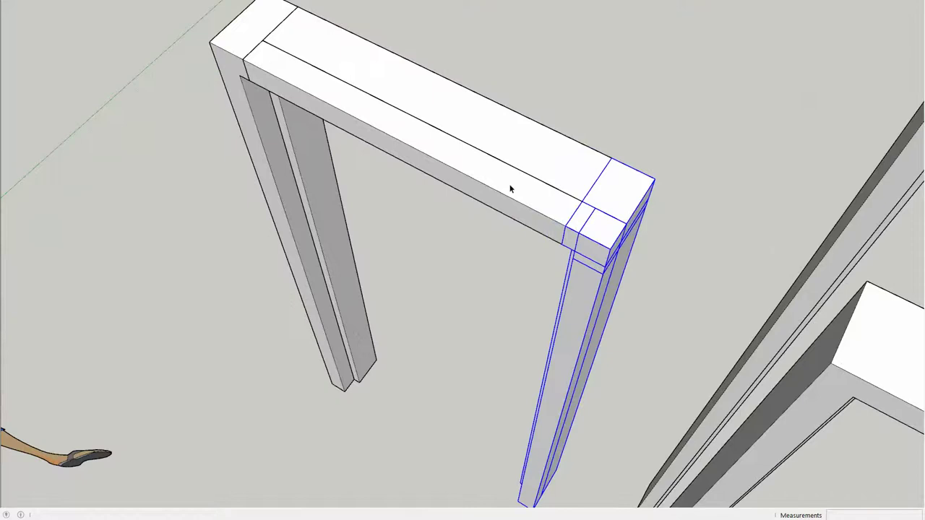
pyautogui.scroll(-3, 511, 189)
pyautogui.press('space')
pyautogui.moveTo(521, 239)
pyautogui.mouseDown(button='middle')
pyautogui.moveTo(494, 184)
pyautogui.moveTo(618, 158)
pyautogui.moveTo(415, 200)
pyautogui.moveTo(426, 50)
pyautogui.moveTo(359, 135)
pyautogui.mouseUp(button='middle')
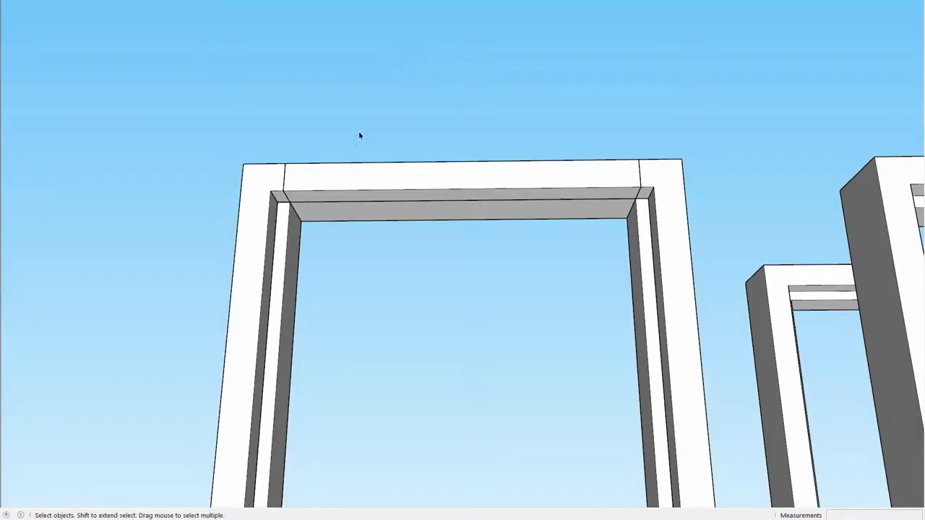
# Draw a small rebate profile at the head's left inner corner, trial-extrude it, and undo.
pyautogui.scroll(1, 311, 207)
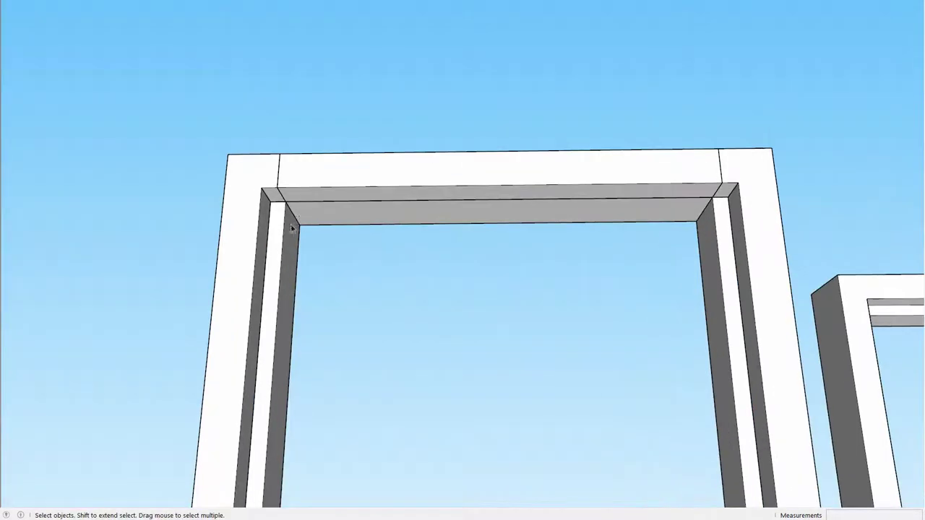
pyautogui.press('r')
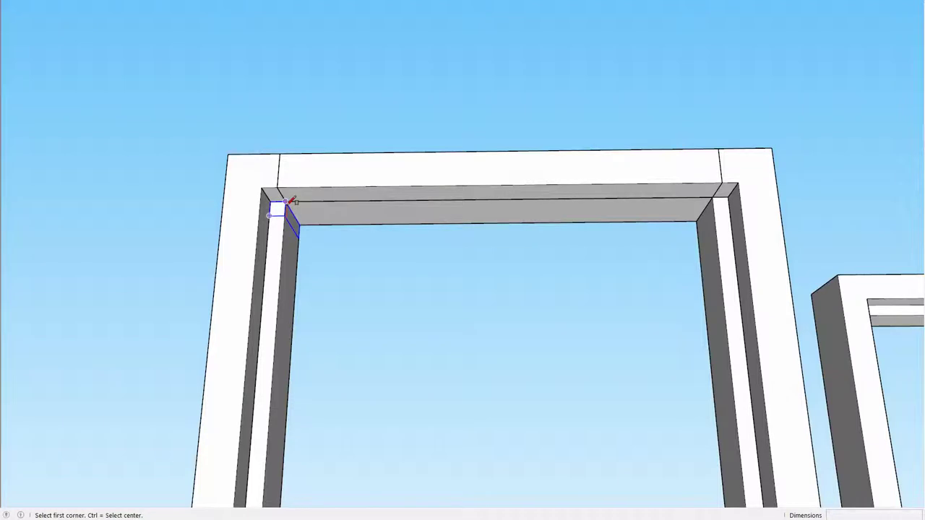
pyautogui.click(288, 202)
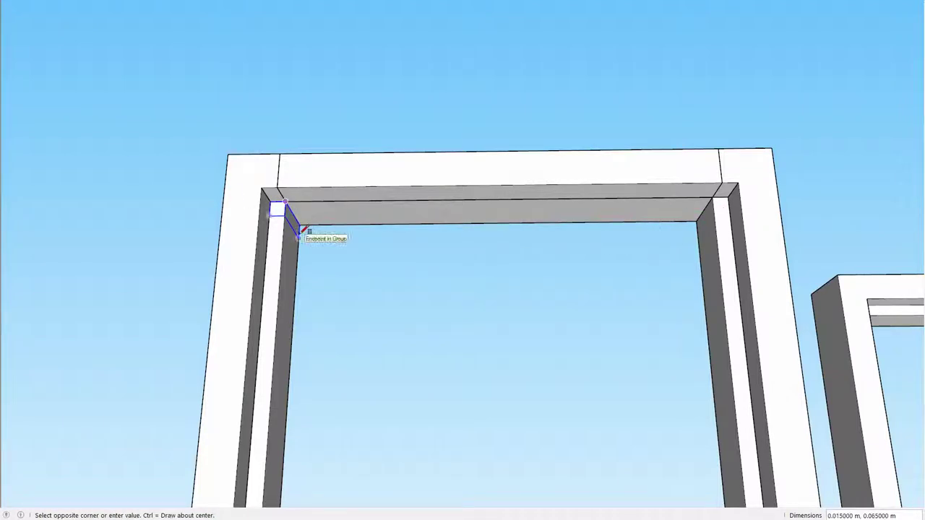
pyautogui.click(299, 230)
pyautogui.press('p')
pyautogui.click(291, 217)
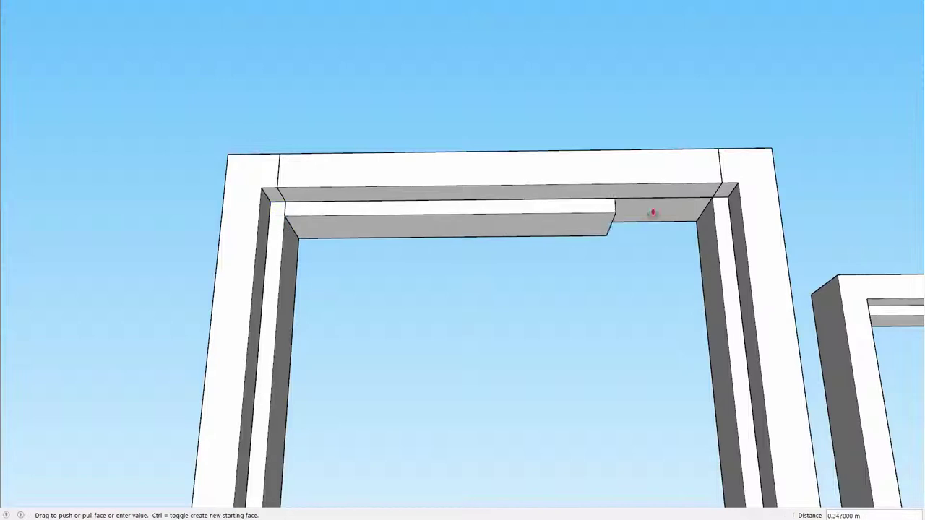
pyautogui.click(717, 209)
pyautogui.press('space')
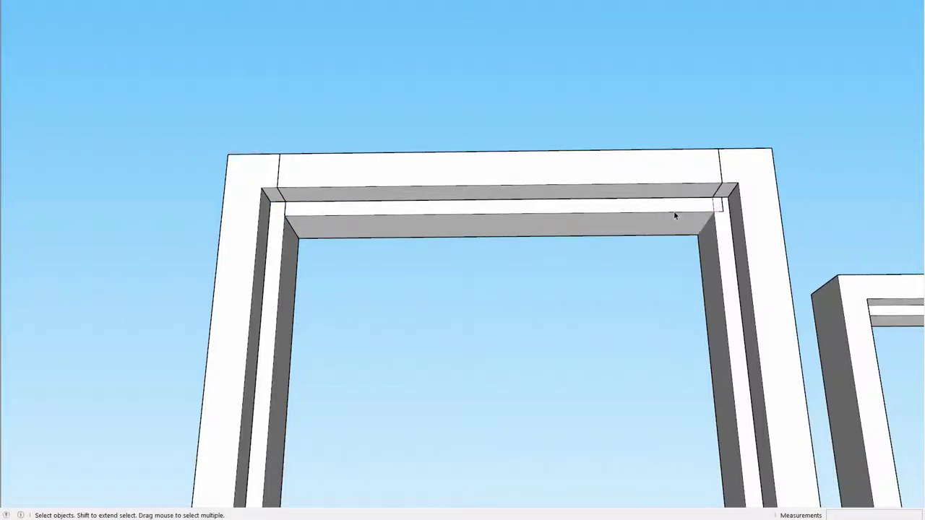
pyautogui.hotkey('ctrl', 'z')
# Extrude the rebate profile along the head's underside to the right post's corner.
pyautogui.press('p')
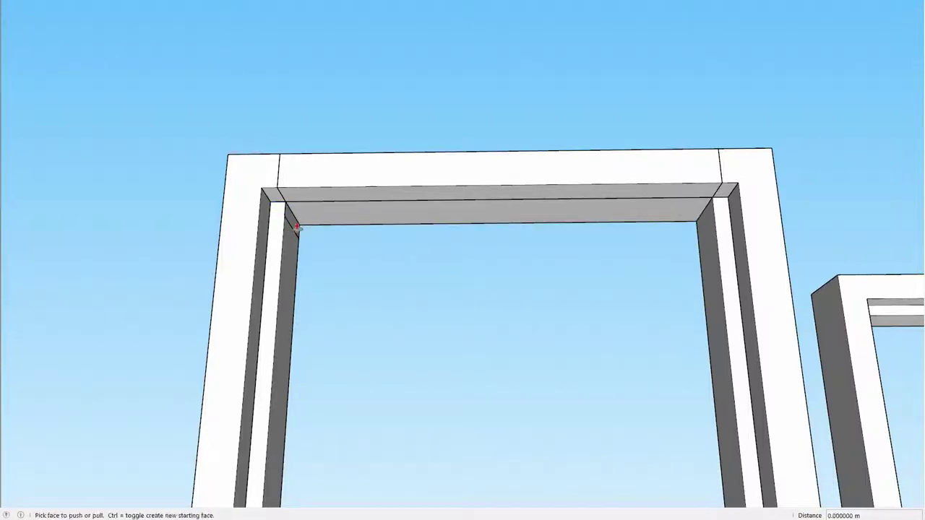
pyautogui.moveTo(306, 221); pyautogui.dragTo(709, 206)
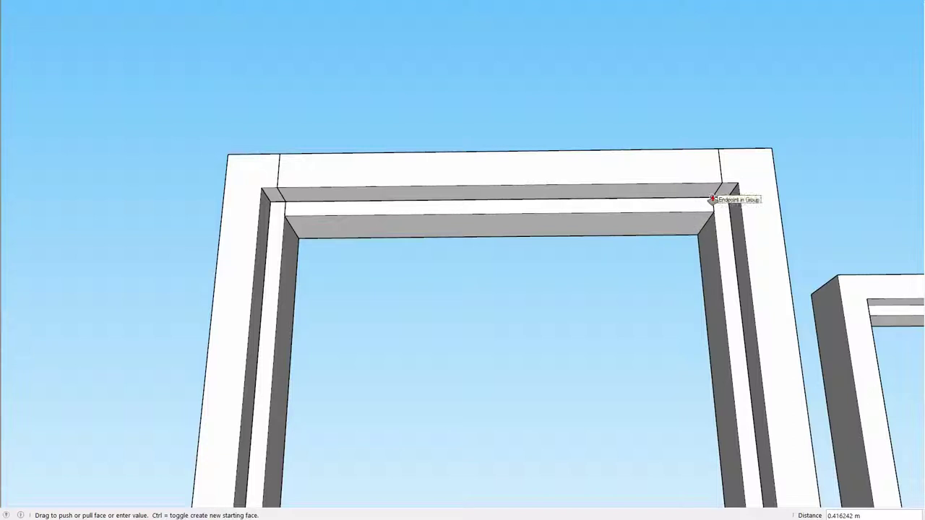
pyautogui.click(714, 201)
pyautogui.press('space')
pyautogui.click(629, 209)
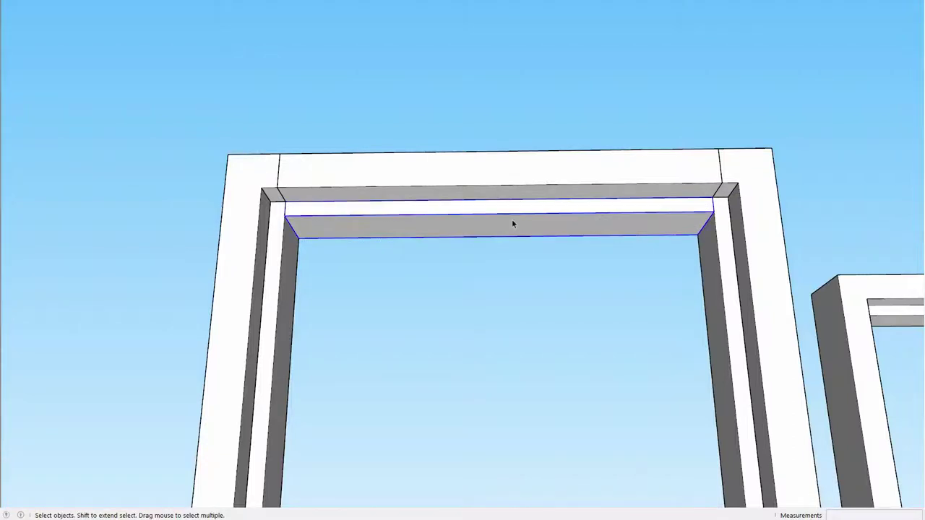
# Open the head rail for editing as its own isolated group.
pyautogui.moveTo(512, 219)
pyautogui.mouseDown(button='middle')
pyautogui.moveTo(443, 338)
pyautogui.moveTo(306, 155)
pyautogui.mouseUp(button='middle')
pyautogui.moveTo(320, 256)
pyautogui.mouseDown(button='middle')
pyautogui.moveTo(374, 94)
pyautogui.moveTo(383, 129)
pyautogui.mouseUp(button='middle')
pyautogui.moveTo(357, 221)
pyautogui.mouseDown(button='middle')
pyautogui.moveTo(361, 381)
pyautogui.moveTo(344, 229)
pyautogui.mouseUp(button='middle')
pyautogui.doubleClick(344, 229)
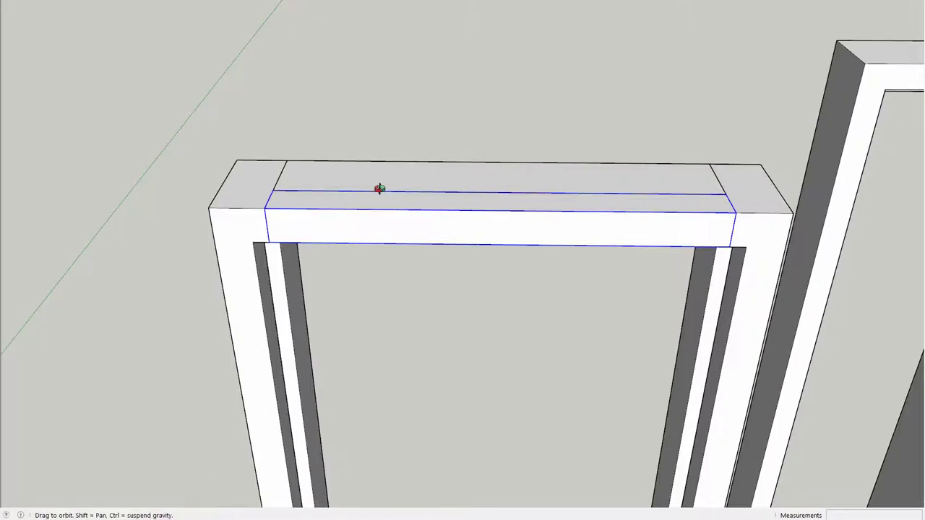
pyautogui.moveTo(379, 188); pyautogui.dragTo(308, 157, button='middle')
pyautogui.moveTo(342, 190)
pyautogui.mouseDown(button='middle')
pyautogui.moveTo(326, 206)
pyautogui.moveTo(344, 214)
pyautogui.mouseUp(button='middle')
# Open the head beam group and erase its hidden end and side faces.
pyautogui.doubleClick(326, 205)
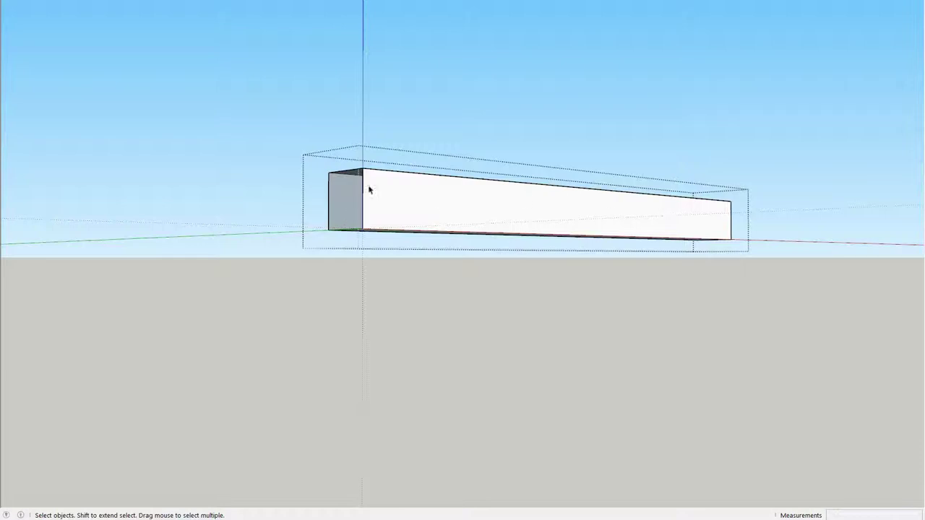
pyautogui.moveTo(369, 189)
pyautogui.mouseDown(button='middle')
pyautogui.moveTo(605, 205)
pyautogui.moveTo(363, 257)
pyautogui.mouseUp(button='middle')
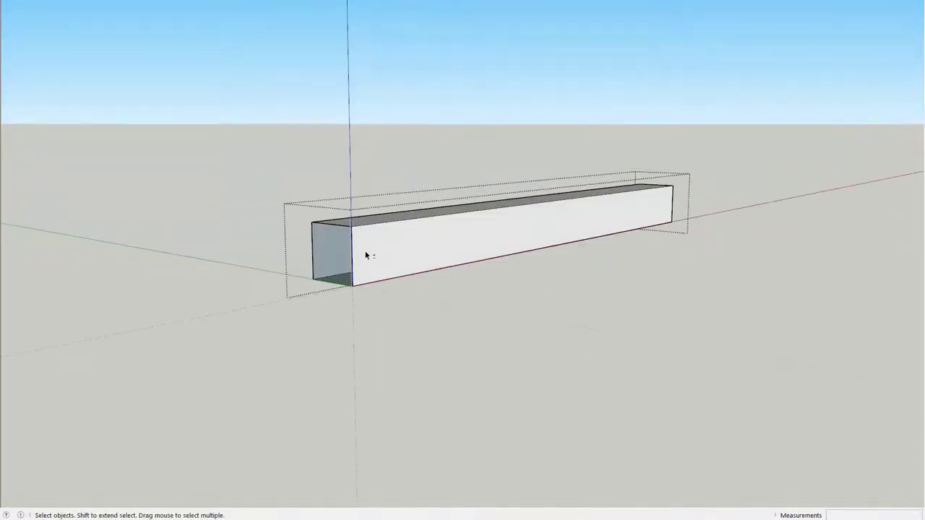
pyautogui.hotkey('ctrl', 'h')
# Erase the outline edges of the head beam's hidden top face.
pyautogui.hotkey('ctrl', 'h')
pyautogui.press('e')
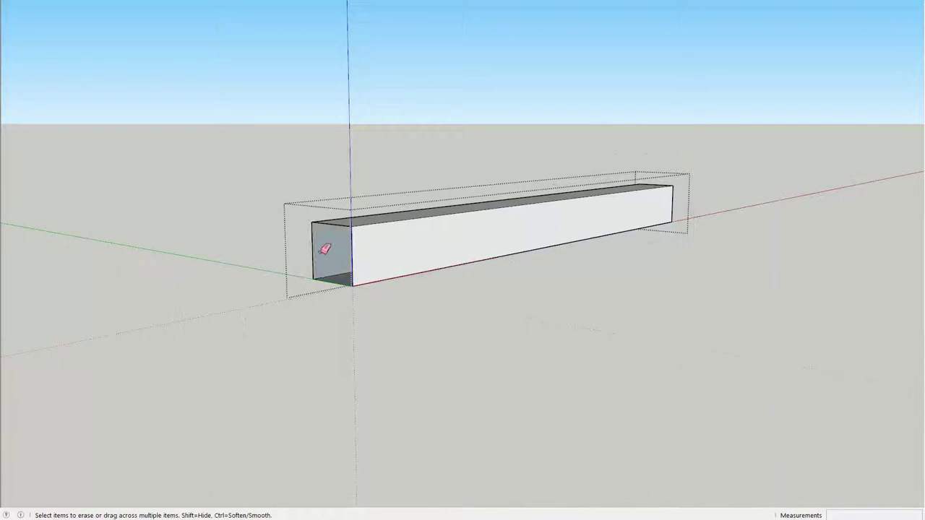
pyautogui.click(326, 248)
pyautogui.click(589, 199)
pyautogui.moveTo(599, 206)
pyautogui.mouseDown(button='middle')
pyautogui.moveTo(408, 242)
pyautogui.moveTo(414, 256)
pyautogui.moveTo(285, 151)
pyautogui.moveTo(277, 41)
pyautogui.mouseUp(button='middle')
pyautogui.hotkey('ctrl', 'h')
pyautogui.moveTo(330, 151)
pyautogui.mouseDown(button='middle')
pyautogui.moveTo(341, 192)
pyautogui.moveTo(361, 182)
pyautogui.moveTo(355, 188)
pyautogui.mouseUp(button='middle')
pyautogui.hotkey('ctrl', 'h')
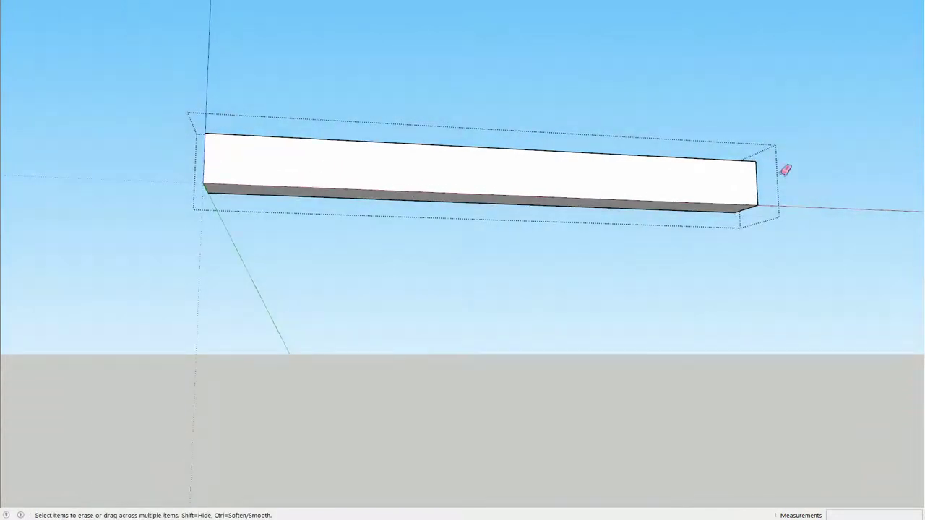
pyautogui.moveTo(624, 225); pyautogui.dragTo(227, 194, button='middle')
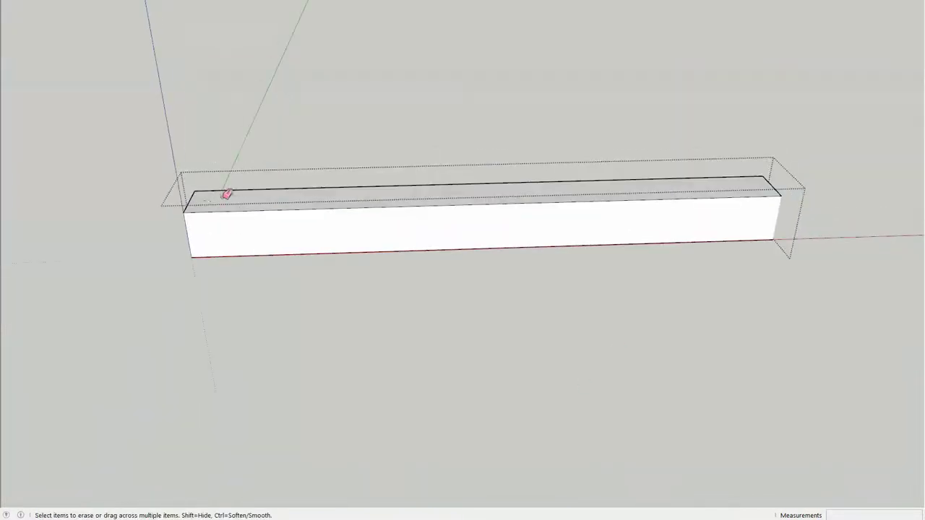
pyautogui.moveTo(196, 202); pyautogui.dragTo(725, 188)
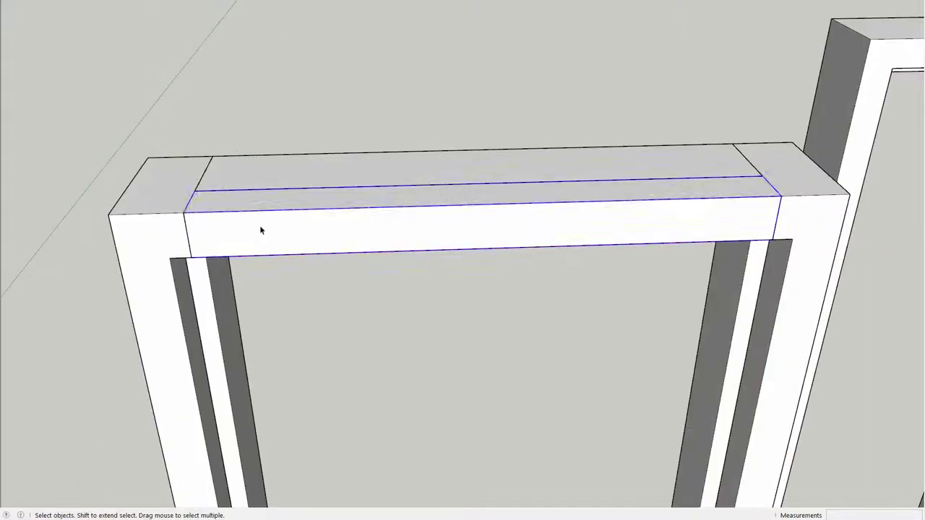
pyautogui.moveTo(318, 217); pyautogui.dragTo(300, 220, button='middle')
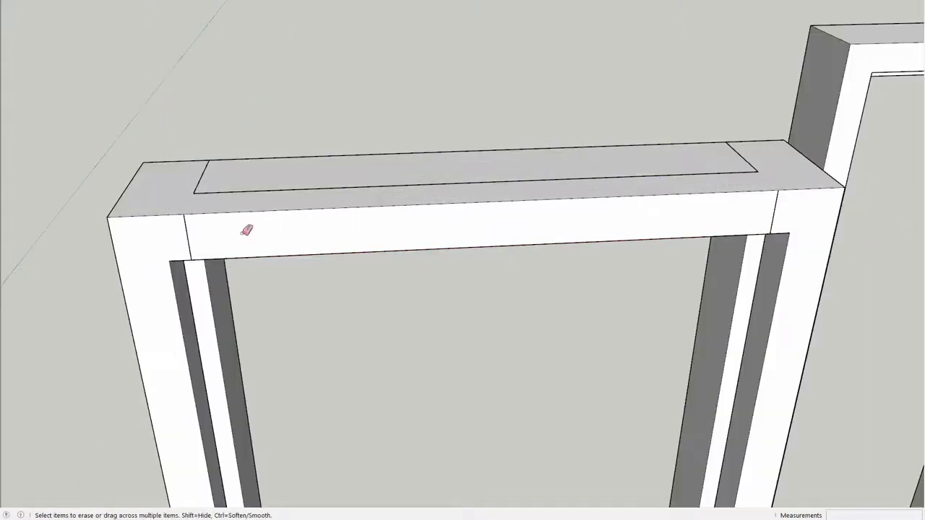
pyautogui.press('space')
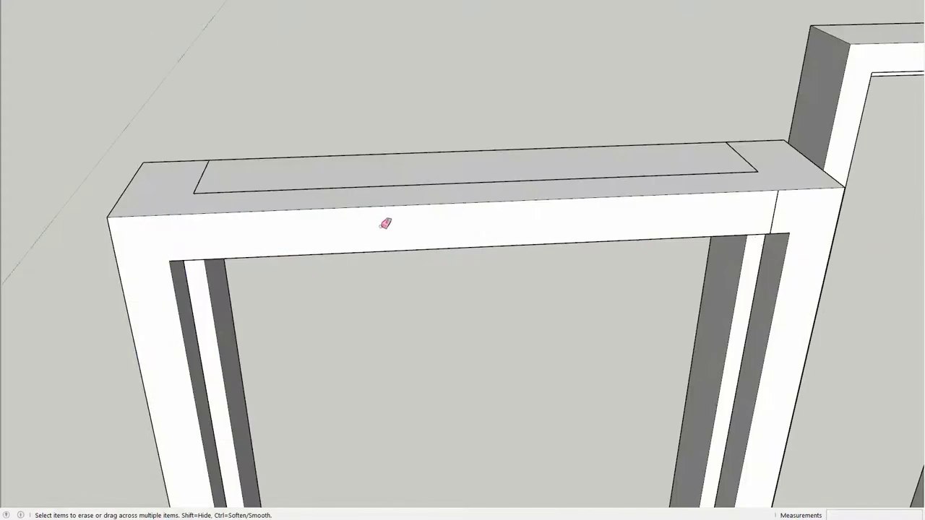
pyautogui.press('space')
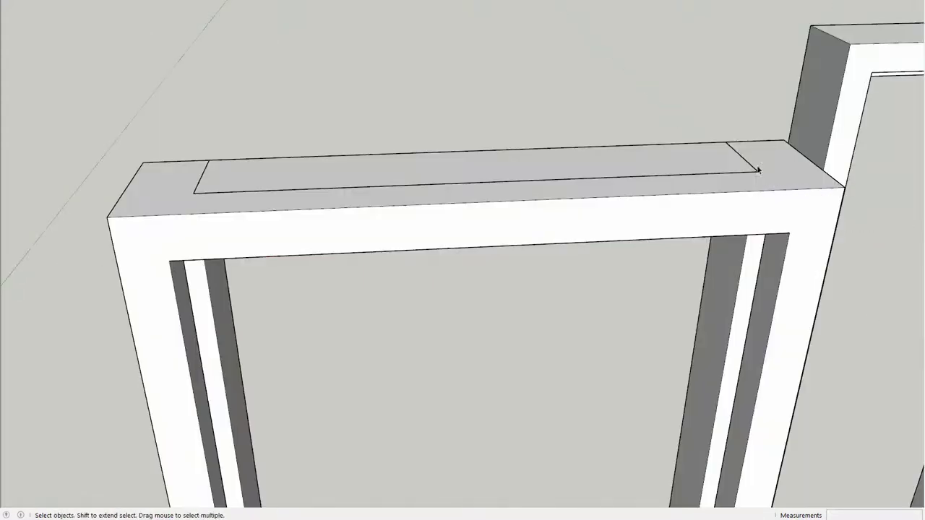
# Open the top box piece and erase its long hidden face and right end face.
pyautogui.doubleClick(717, 164)
pyautogui.moveTo(287, 200); pyautogui.dragTo(384, 265, button='middle')
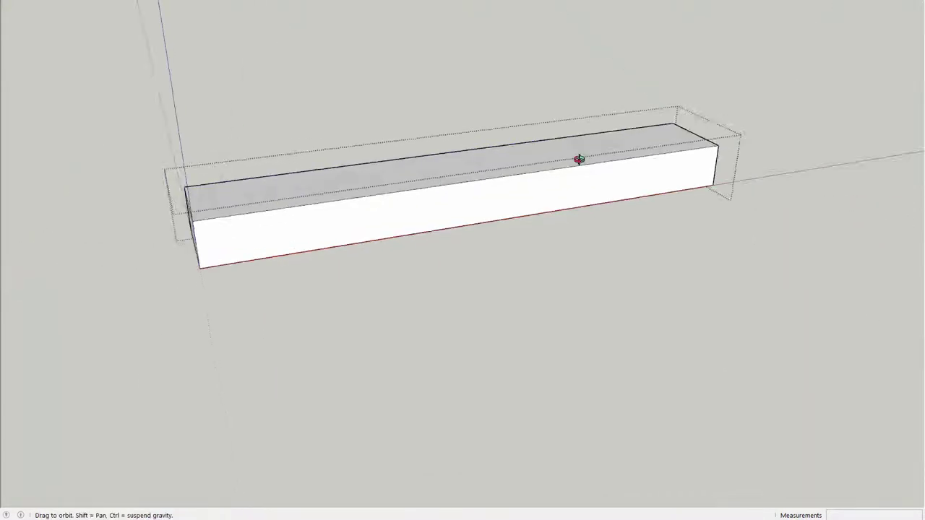
pyautogui.press('e')
pyautogui.moveTo(299, 269); pyautogui.dragTo(419, 251)
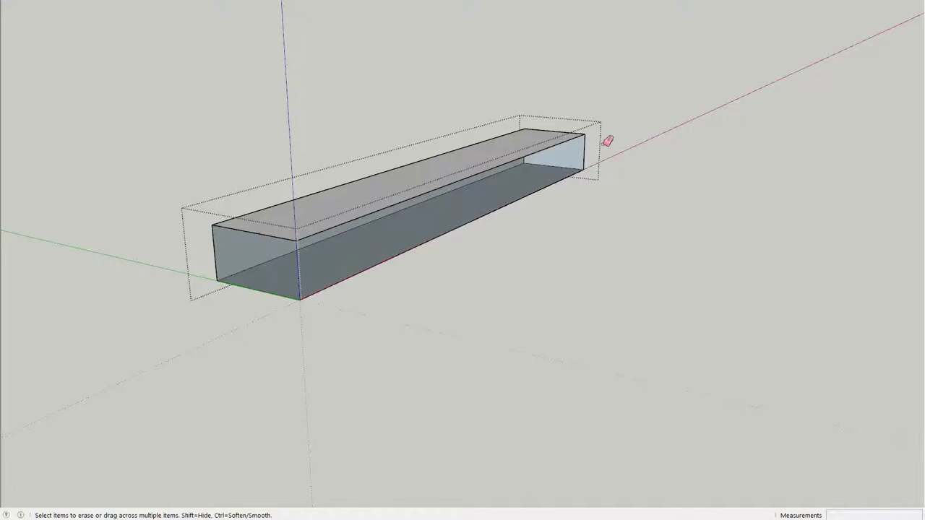
pyautogui.click(585, 152)
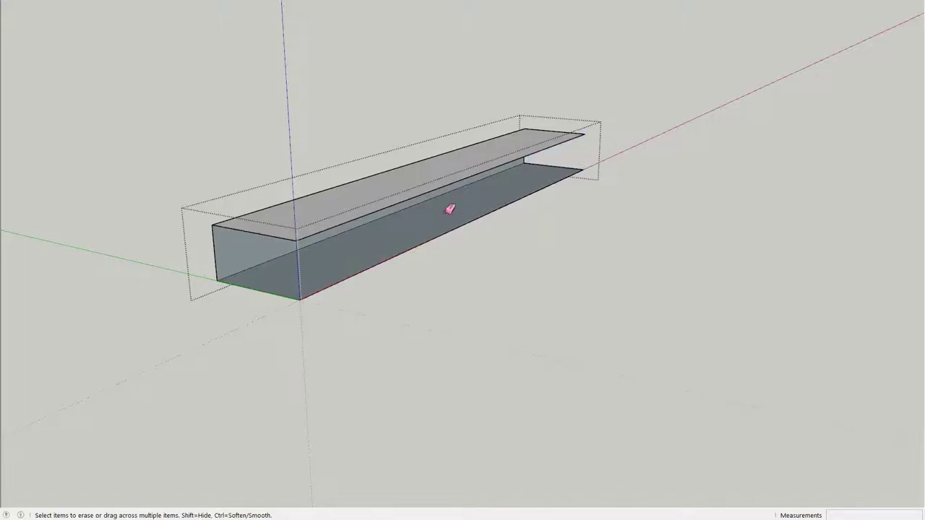
pyautogui.press('Escape')
# Erase the beam's hidden bottom flange face and the leftover edge at its end.
pyautogui.moveTo(450, 209); pyautogui.dragTo(351, 27, button='middle')
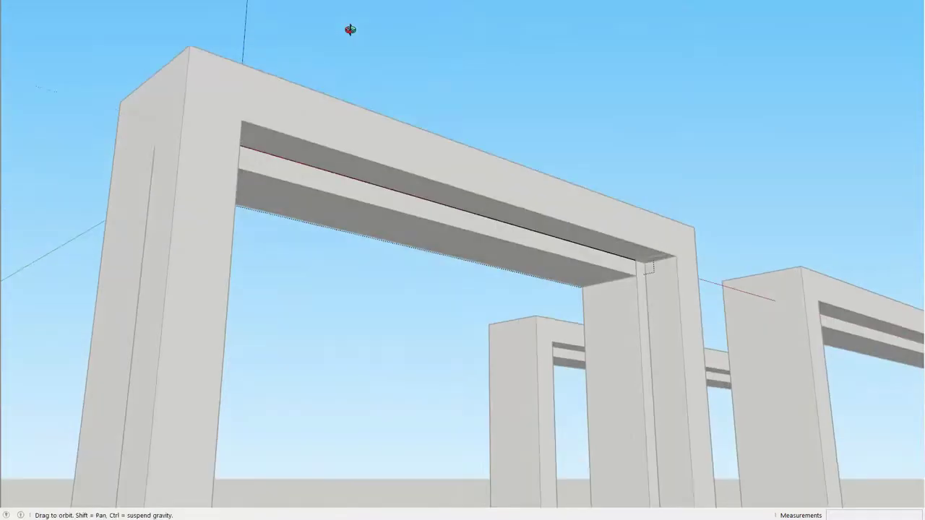
pyautogui.moveTo(378, 166)
pyautogui.mouseDown(button='middle')
pyautogui.moveTo(351, 201)
pyautogui.moveTo(213, 217)
pyautogui.moveTo(423, 242)
pyautogui.moveTo(420, 275)
pyautogui.mouseUp(button='middle')
pyautogui.click(260, 254)
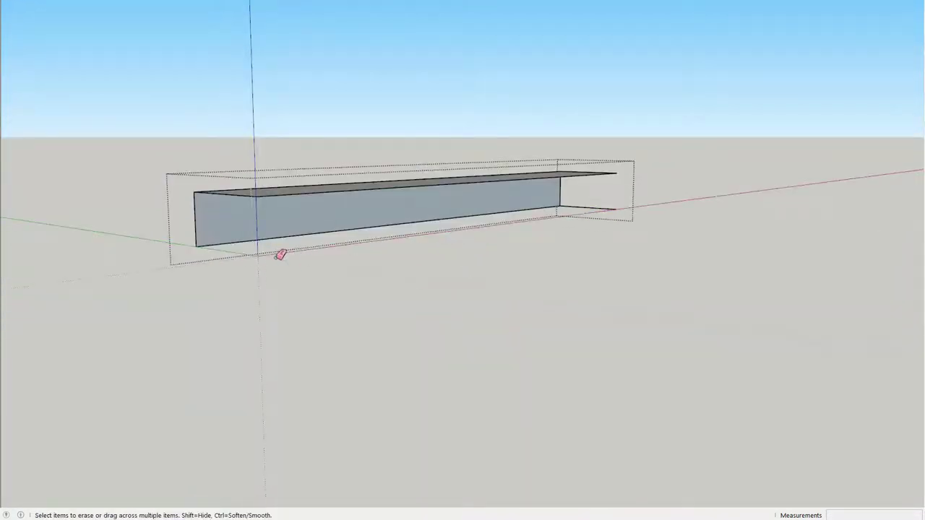
pyautogui.click(617, 209)
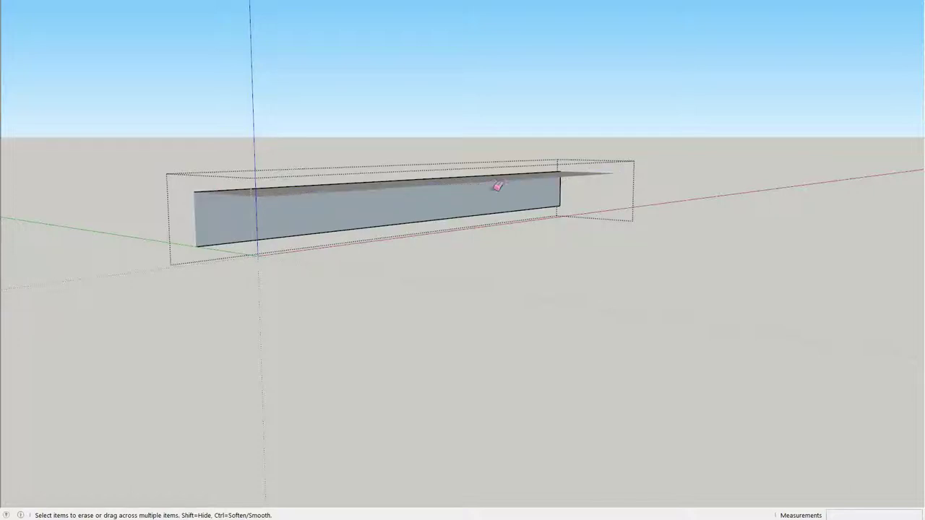
pyautogui.moveTo(498, 181)
pyautogui.mouseDown(button='middle')
pyautogui.moveTo(412, 233)
pyautogui.moveTo(474, 215)
pyautogui.mouseUp(button='middle')
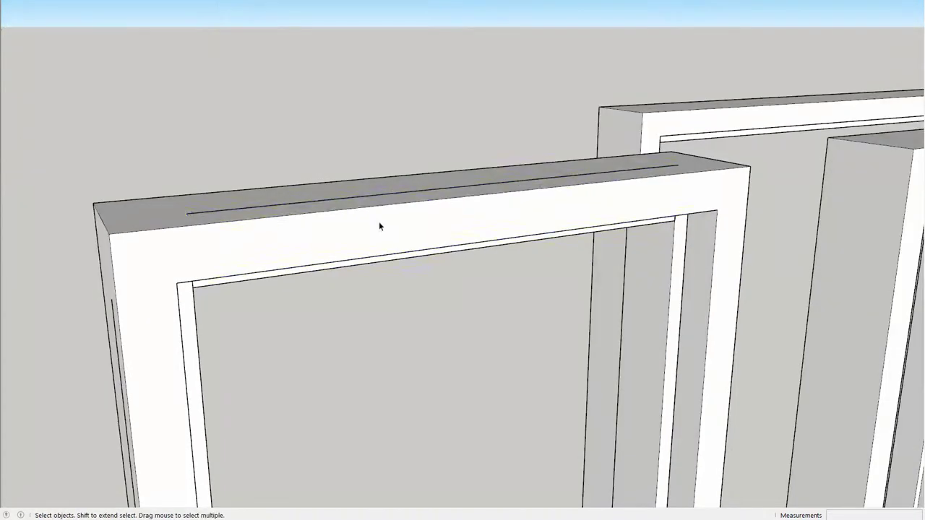
# Select the lower rebate strip under the door head.
pyautogui.press('e')
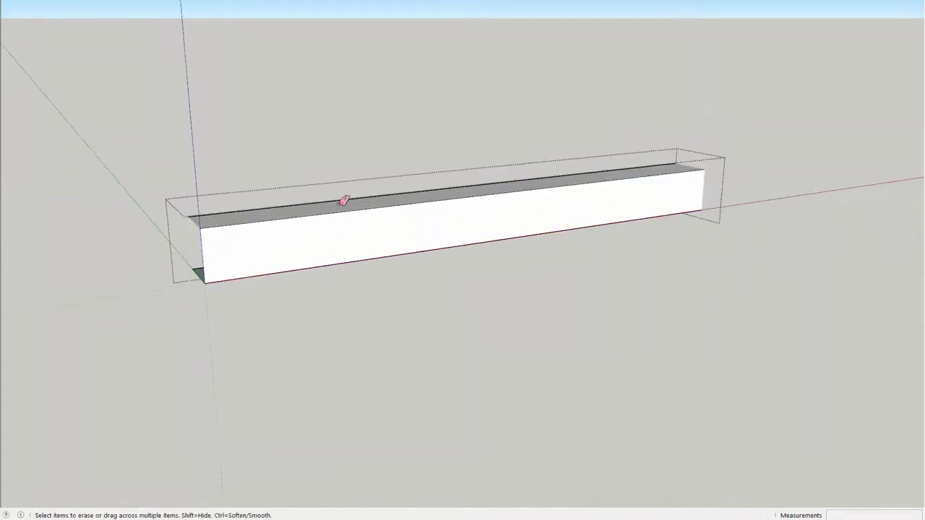
pyautogui.moveTo(441, 184); pyautogui.dragTo(303, 123, button='middle')
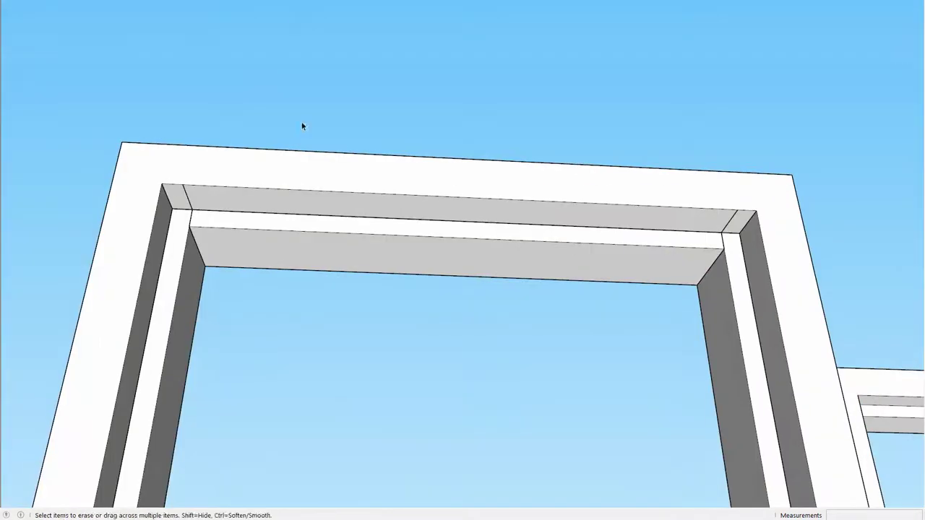
pyautogui.press('space')
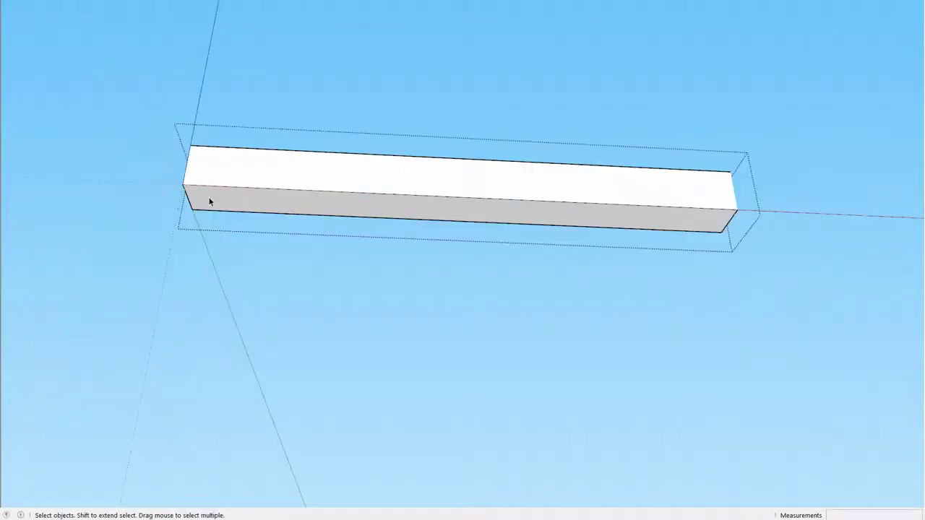
pyautogui.press('e')
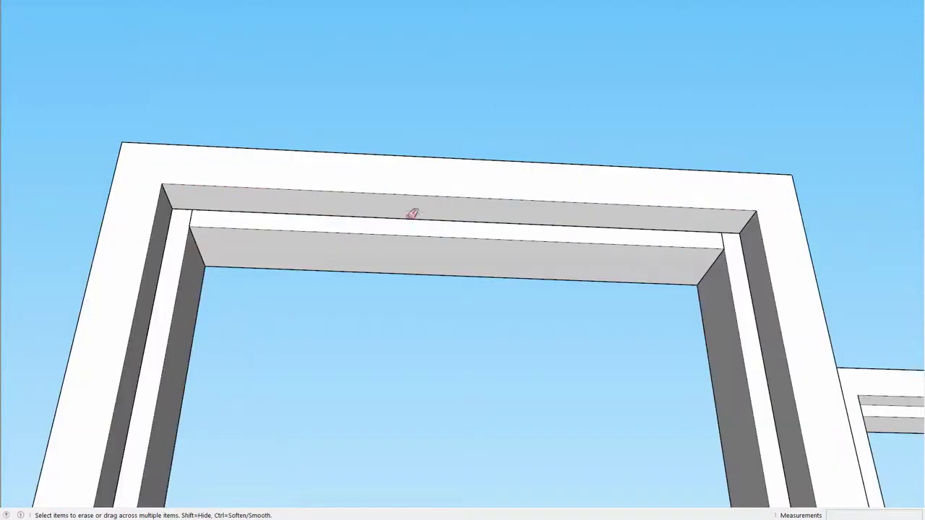
pyautogui.press('space')
pyautogui.click(292, 230)
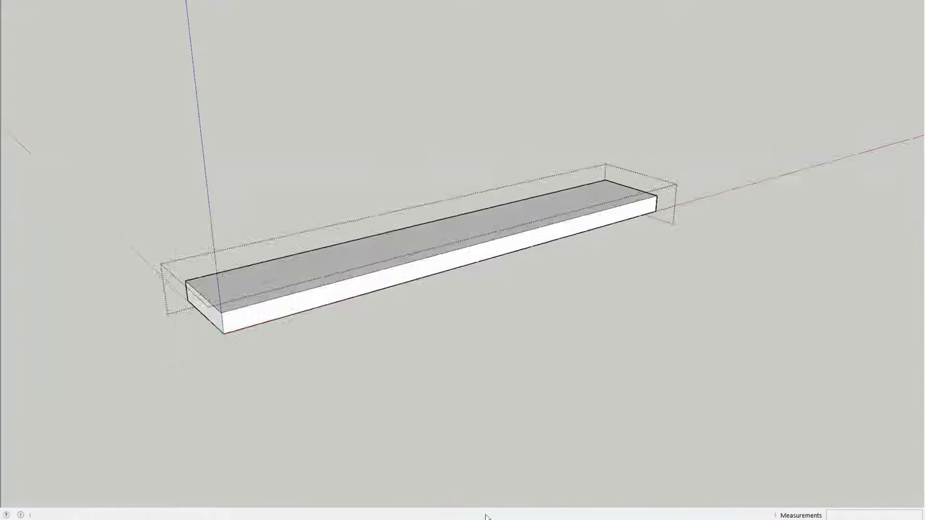
# Erase the strip's hidden top face, the back-wall top edge and the near-end edge.
pyautogui.press('e')
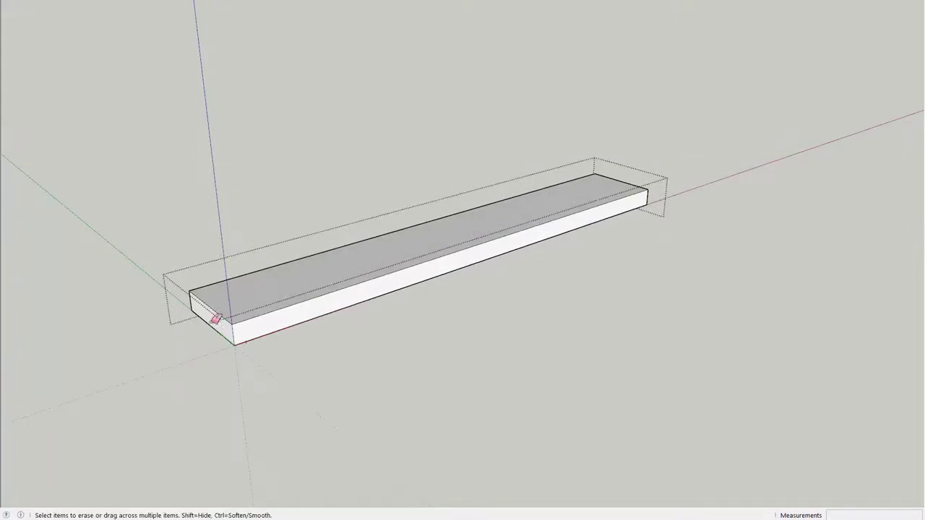
pyautogui.click(220, 308)
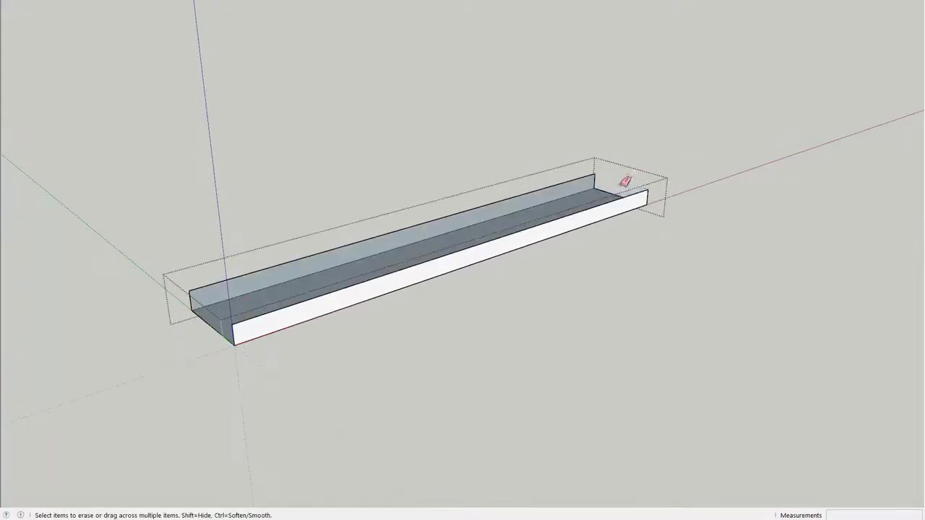
pyautogui.click(596, 173)
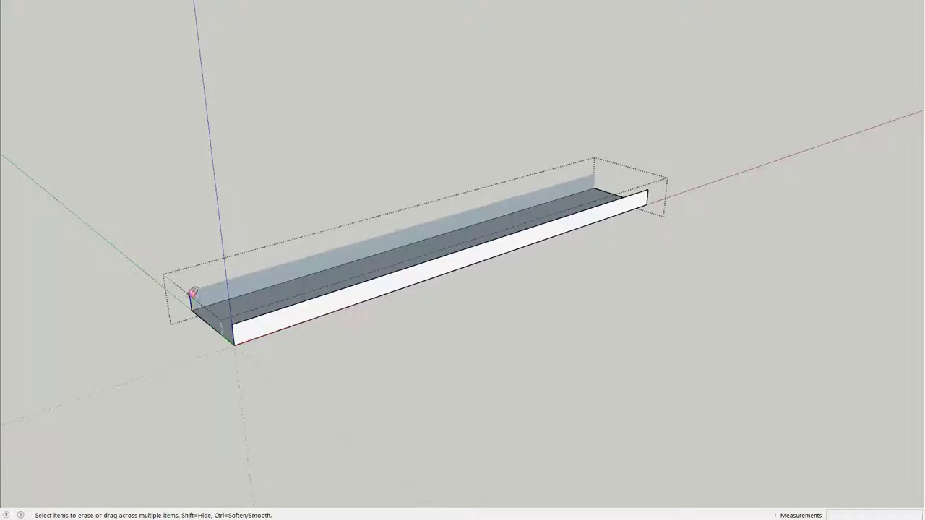
pyautogui.click(236, 323)
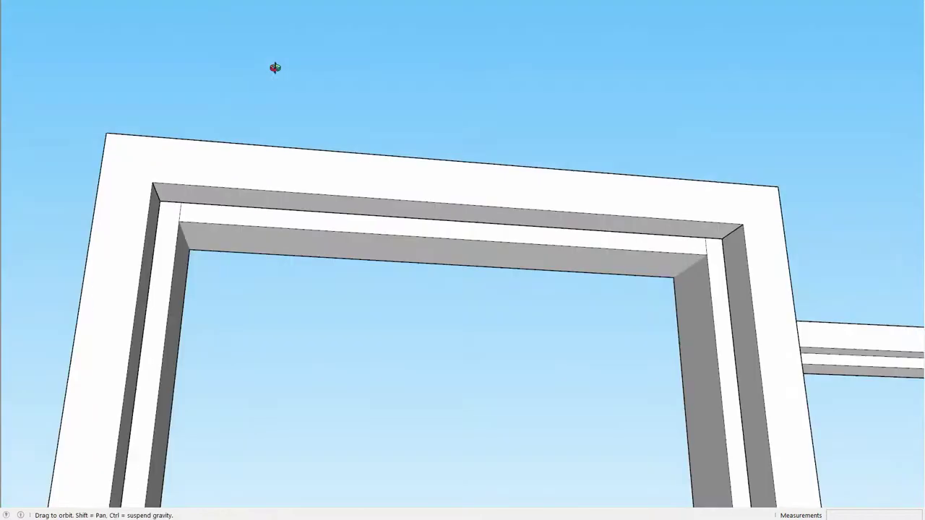
# Erase the grey joining bar, the white end face's top edge and the grey square's edges.
pyautogui.scroll(-10, 178, 227)
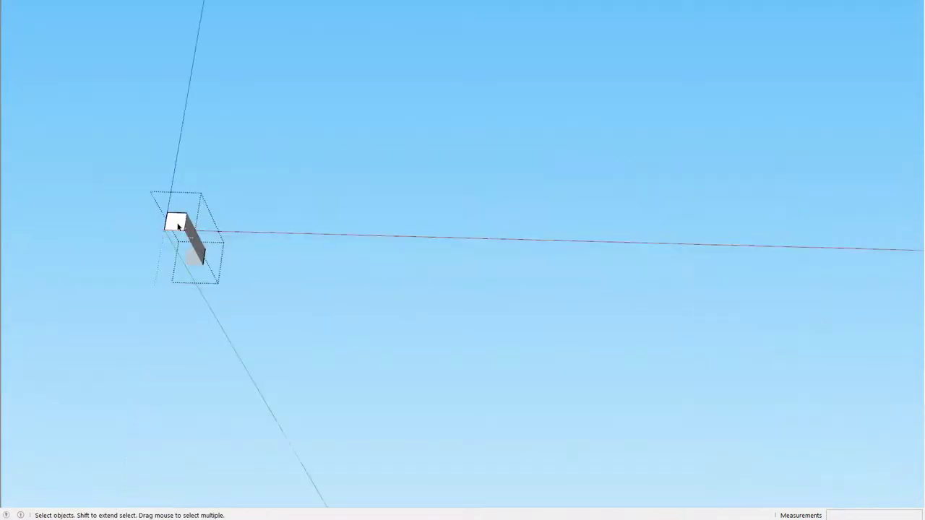
pyautogui.press('e')
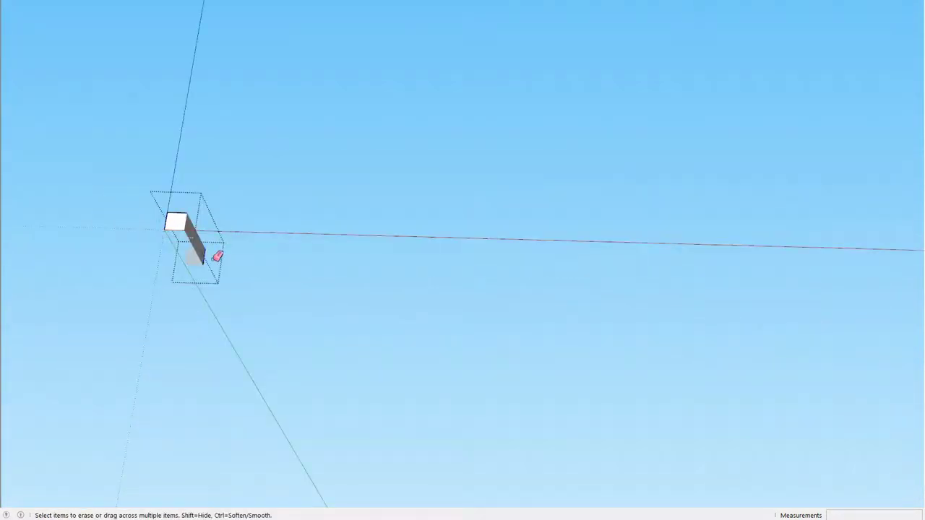
pyautogui.scroll(10, 217, 257)
pyautogui.moveTo(230, 256); pyautogui.dragTo(427, 225, button='middle')
pyautogui.scroll(3, 629, 233)
pyautogui.press('space')
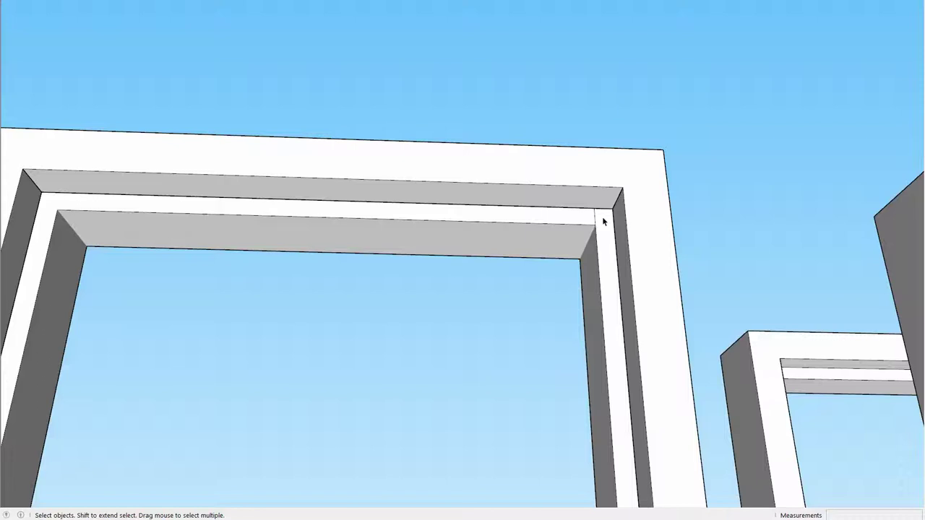
pyautogui.scroll(-10, 603, 218)
pyautogui.press('e')
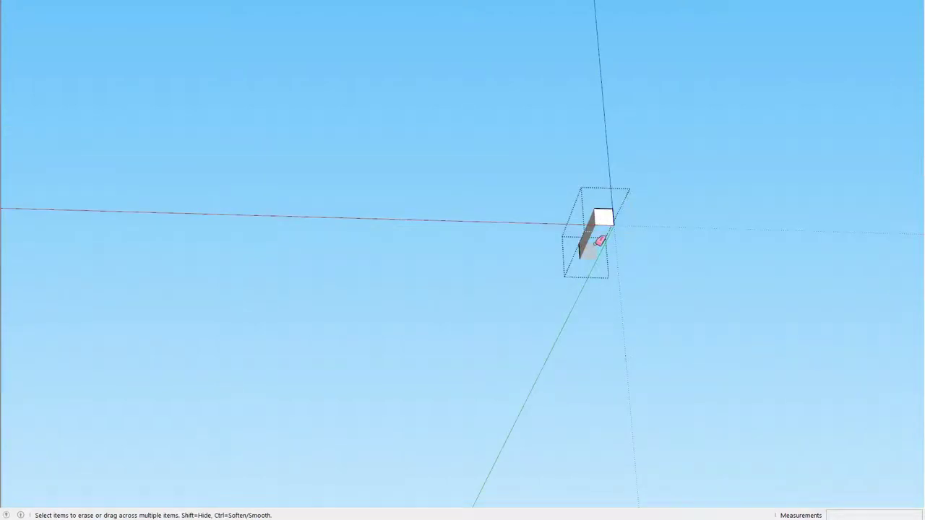
pyautogui.scroll(10, 600, 240)
pyautogui.scroll(5, 602, 239)
pyautogui.scroll(2, 601, 216)
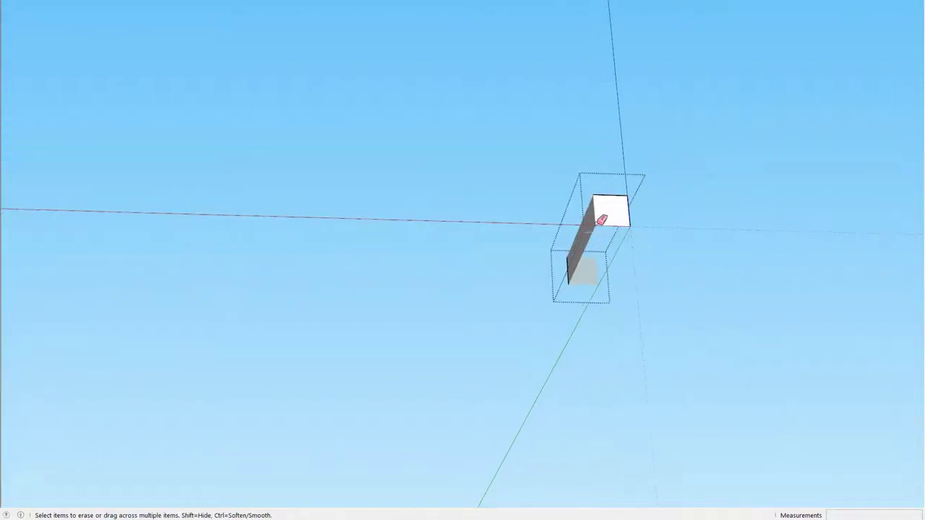
pyautogui.scroll(2, 614, 221)
pyautogui.scroll(2, 620, 227)
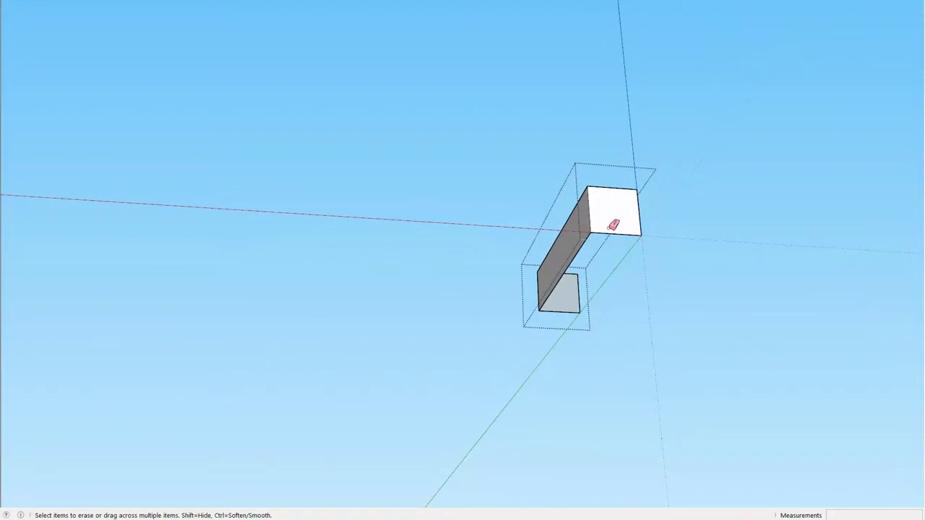
pyautogui.scroll(2, 613, 222)
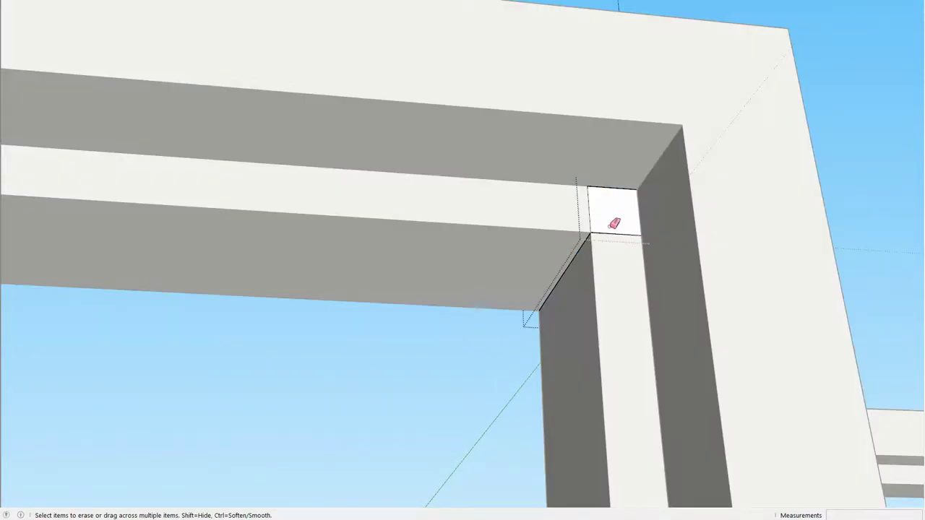
pyautogui.scroll(1, 614, 224)
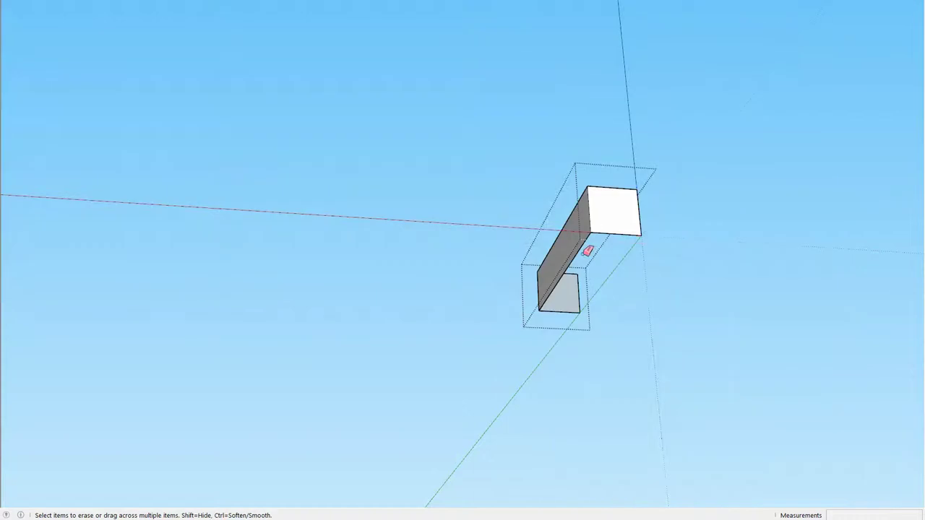
pyautogui.click(573, 209)
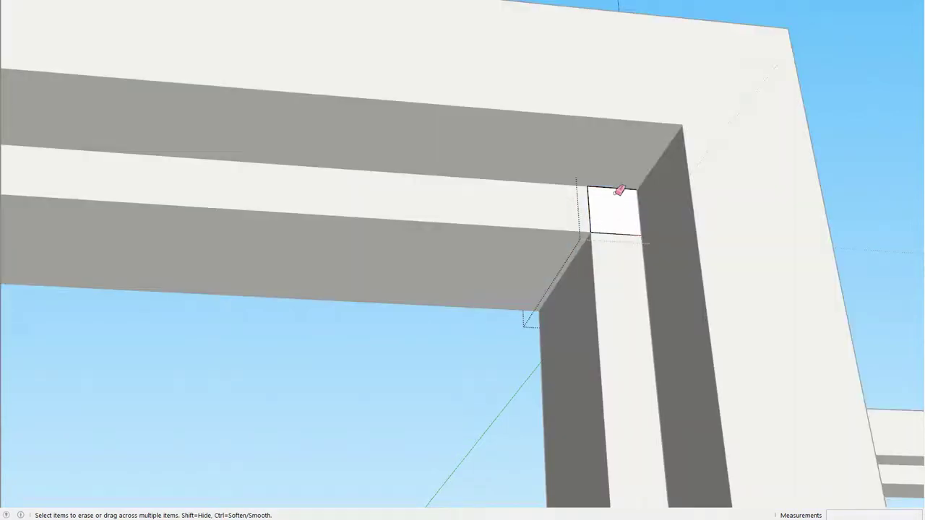
pyautogui.click(618, 189)
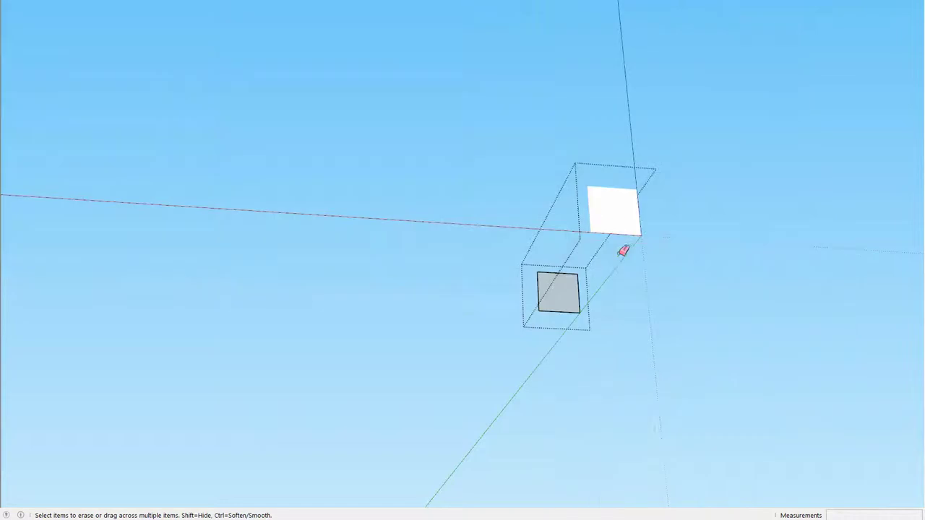
pyautogui.click(538, 291)
pyautogui.click(555, 273)
pyautogui.click(567, 313)
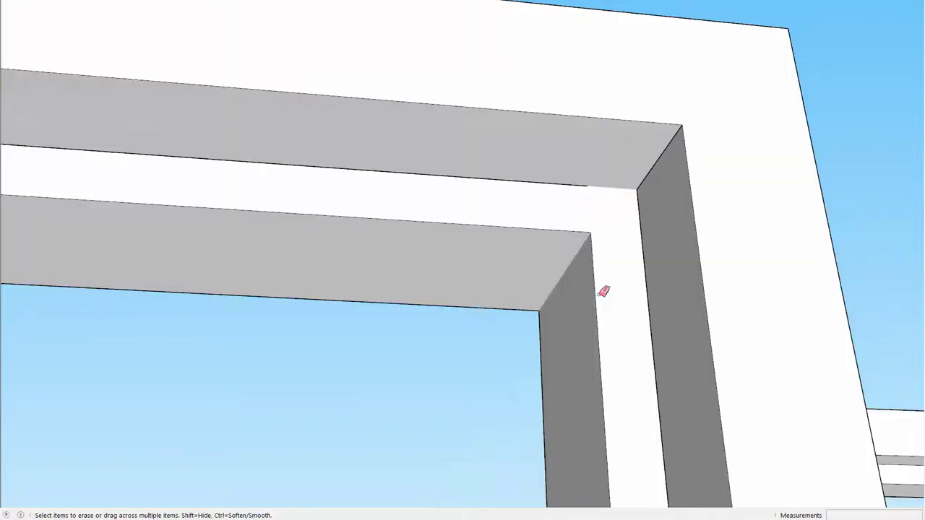
# Remove the remaining edges of the white and grey end squares.
pyautogui.press('space')
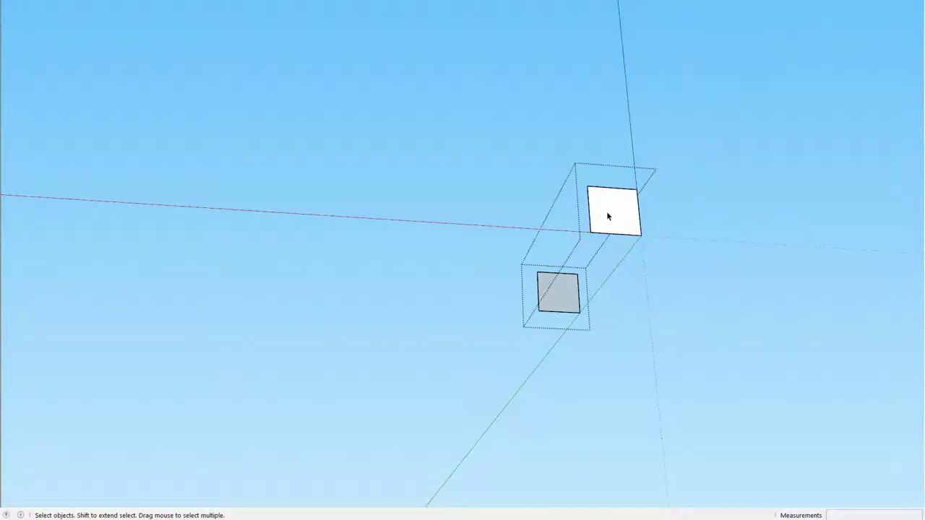
pyautogui.press('e')
pyautogui.keyDown('shift'); pyautogui.click(589, 211); pyautogui.keyUp('shift')
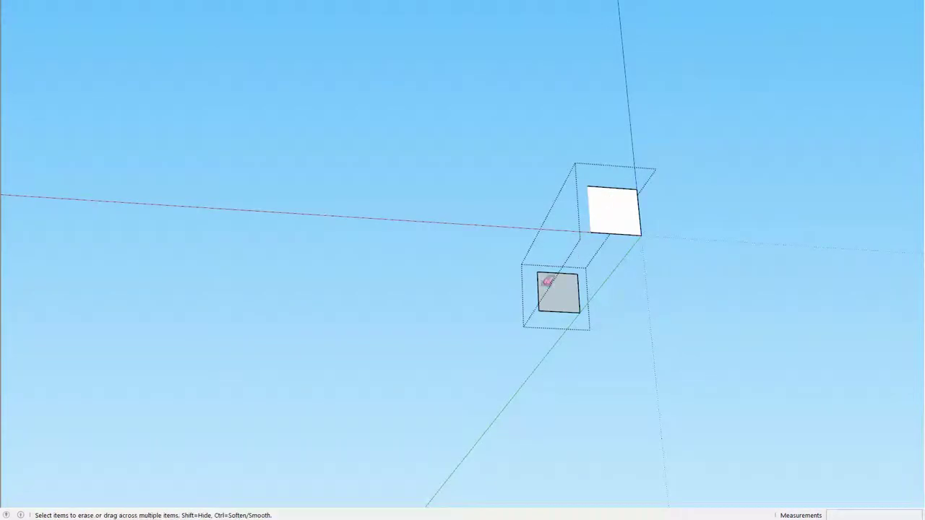
pyautogui.keyDown('shift'); pyautogui.click(539, 289); pyautogui.keyUp('shift')
pyautogui.keyDown('shift'); pyautogui.click(579, 289); pyautogui.keyUp('shift')
pyautogui.keyDown('shift'); pyautogui.click(640, 220); pyautogui.keyUp('shift')
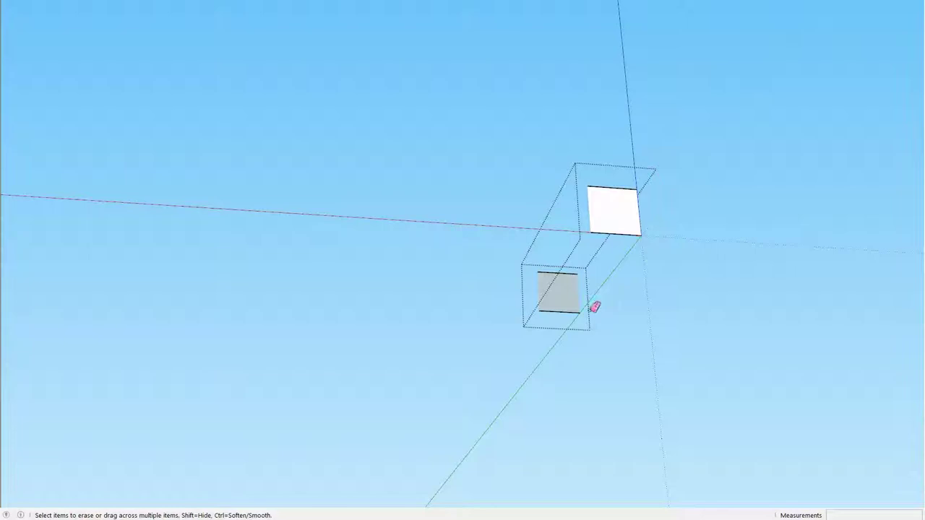
pyautogui.keyDown('shift'); pyautogui.click(560, 312); pyautogui.keyUp('shift')
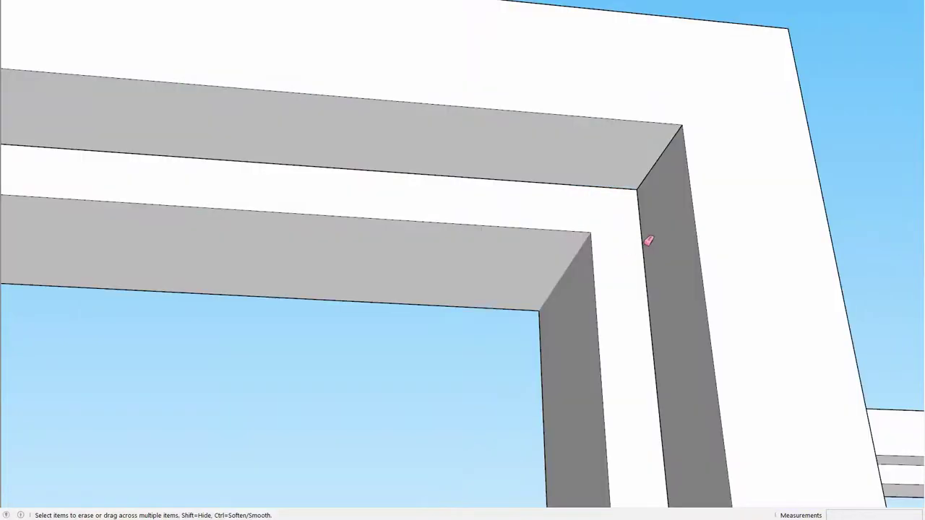
# Open the head's inner grey bar group for editing and inspect it from below.
pyautogui.press('space')
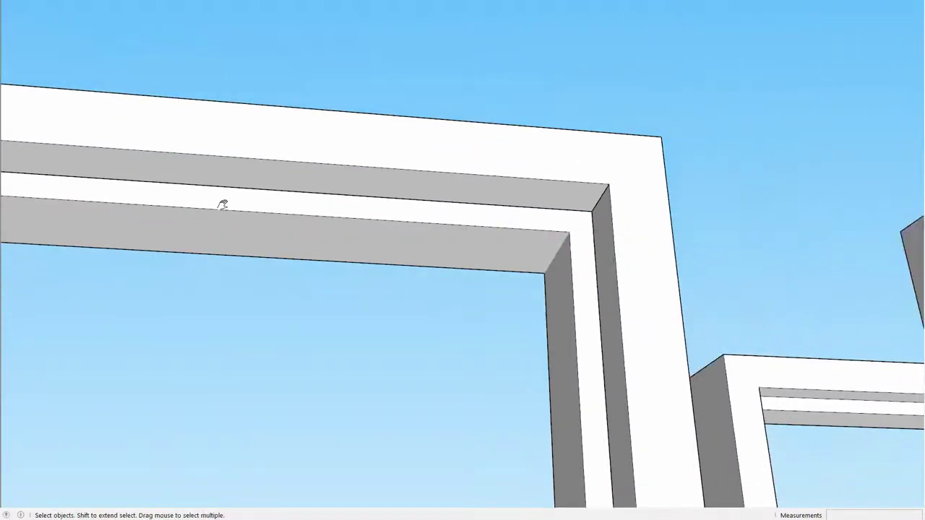
pyautogui.keyDown('shift'); pyautogui.moveTo(222, 204); pyautogui.dragTo(579, 221, button='middle'); pyautogui.keyUp('shift')
pyautogui.moveTo(260, 201); pyautogui.dragTo(291, 204, button='middle')
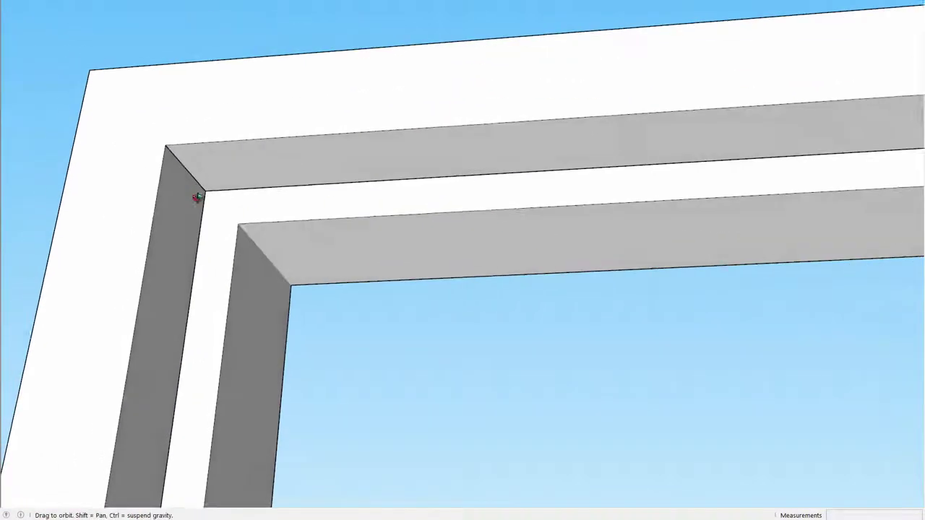
pyautogui.scroll(-2, 308, 199)
pyautogui.click(296, 215)
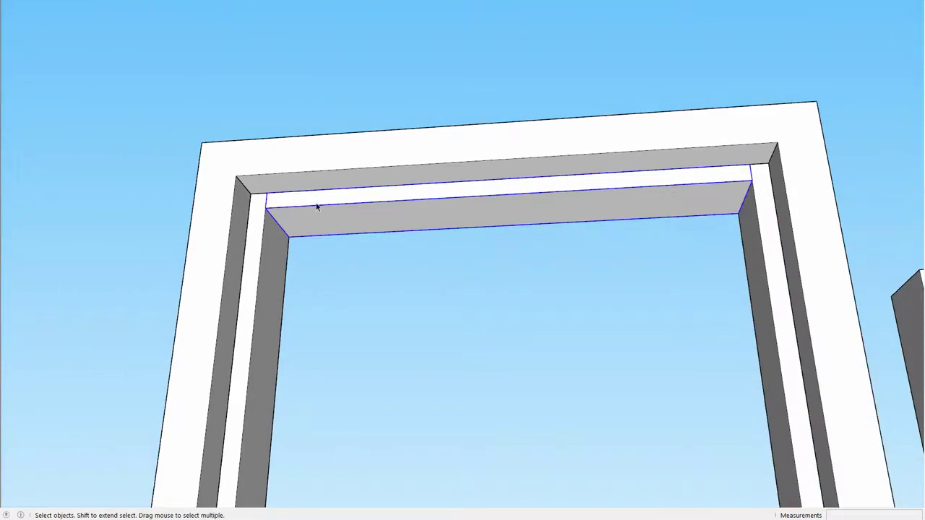
pyautogui.scroll(2, 293, 220)
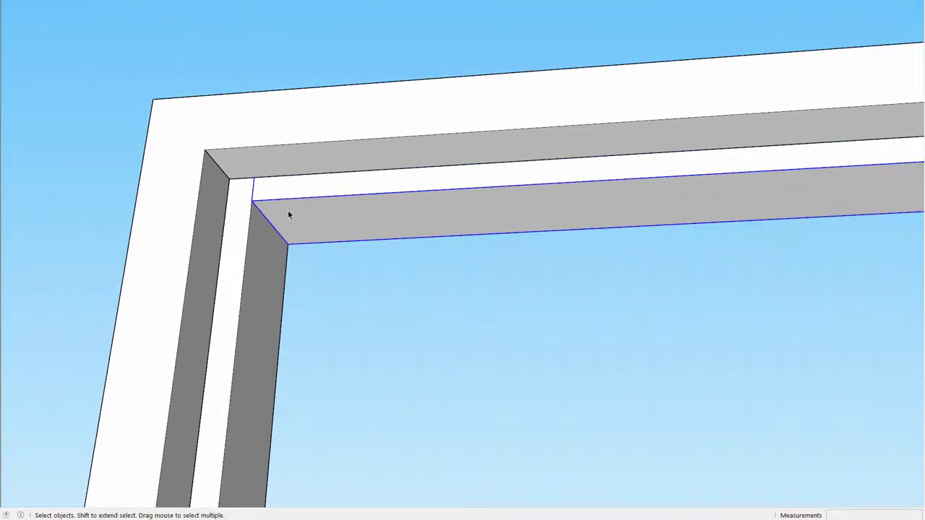
pyautogui.doubleClick(288, 214)
pyautogui.moveTo(289, 209)
pyautogui.mouseDown(button='middle')
pyautogui.moveTo(407, 190)
pyautogui.moveTo(314, 181)
pyautogui.mouseUp(button='middle')
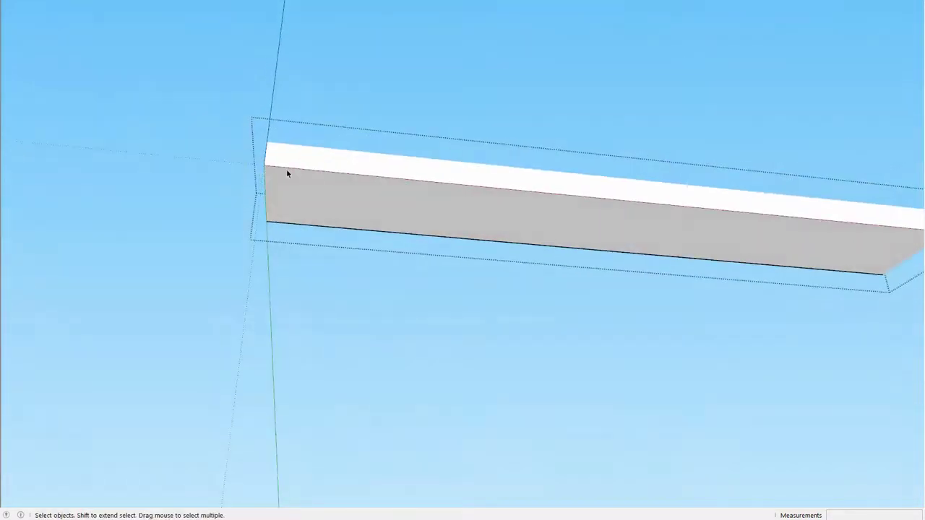
pyautogui.press('t')
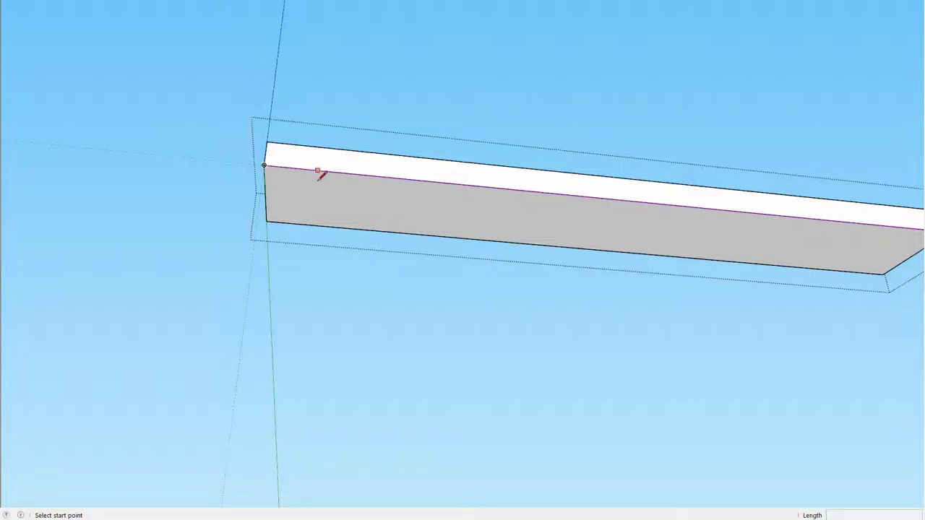
pyautogui.moveTo(300, 182); pyautogui.dragTo(288, 175, button='middle')
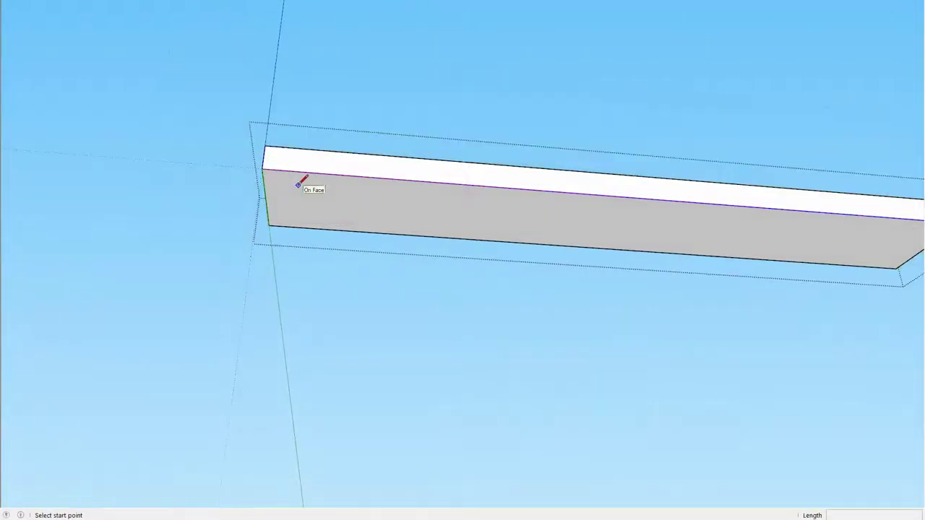
pyautogui.press('e')
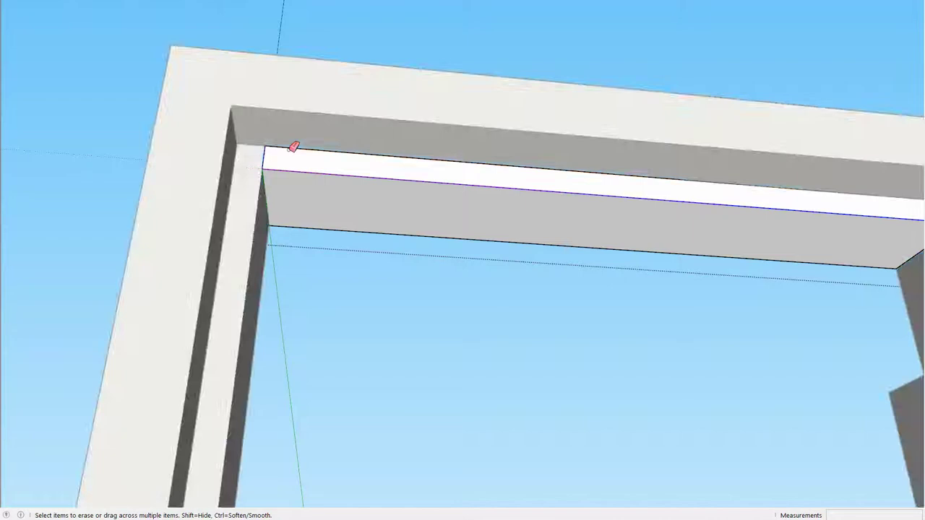
pyautogui.moveTo(260, 153)
pyautogui.mouseDown(button='middle')
pyautogui.moveTo(259, 170)
pyautogui.moveTo(434, 174)
pyautogui.moveTo(491, 238)
pyautogui.mouseUp(button='middle')
pyautogui.scroll(3, 491, 238)
pyautogui.scroll(-1, 538, 284)
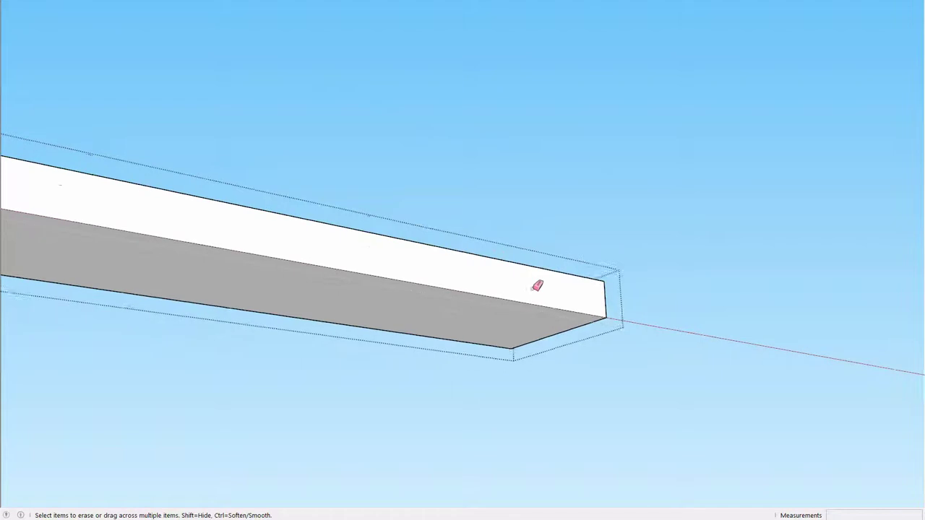
pyautogui.scroll(-2, 541, 277)
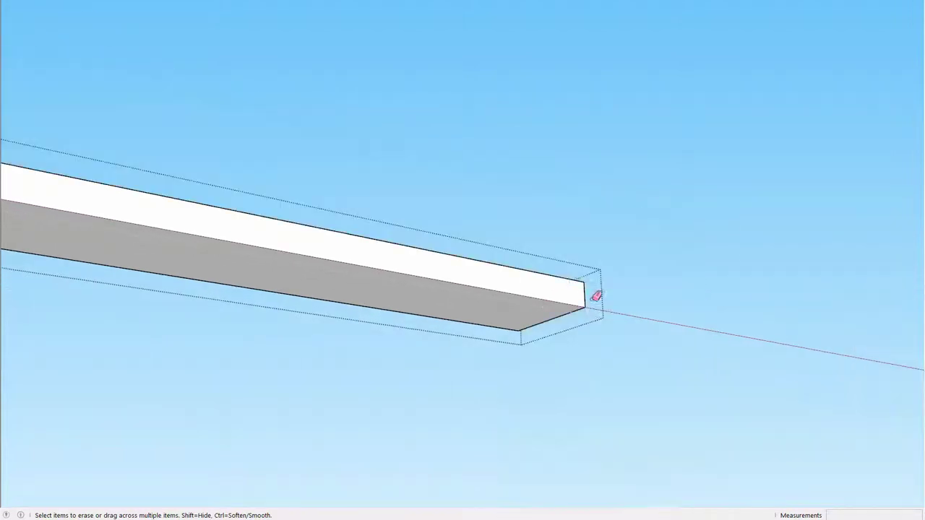
# Turn on X-ray display and examine the beam end at the frame corner.
pyautogui.press('x')
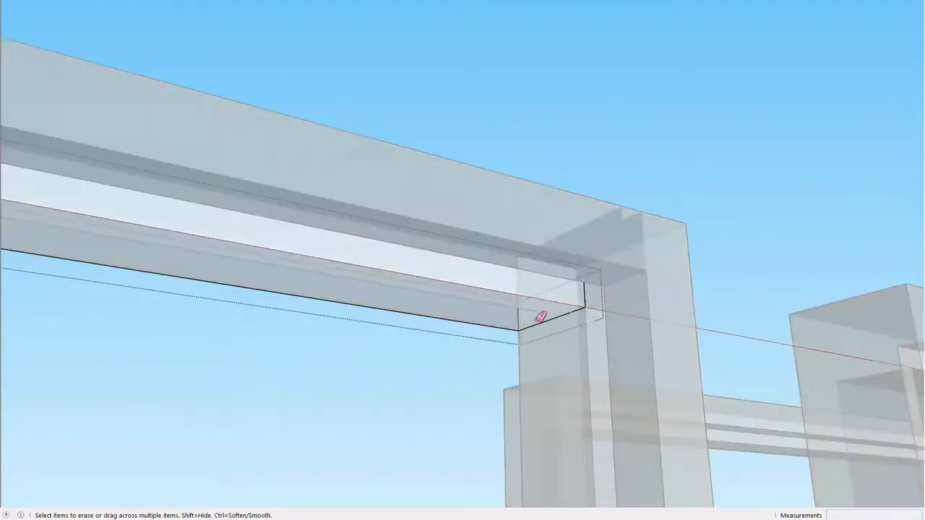
pyautogui.moveTo(613, 250)
pyautogui.mouseDown(button='middle')
pyautogui.moveTo(554, 264)
pyautogui.moveTo(322, 250)
pyautogui.mouseUp(button='middle')
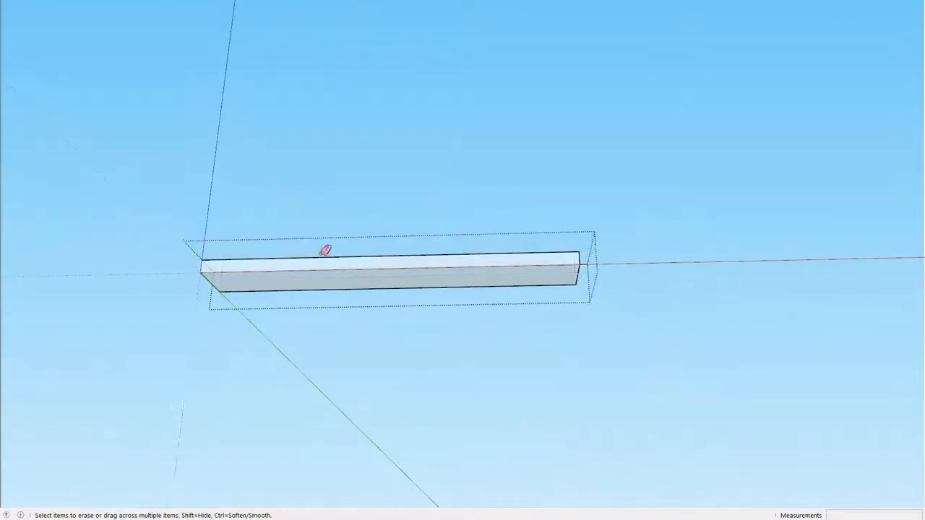
pyautogui.scroll(5, 216, 268)
pyautogui.scroll(-3, 216, 268)
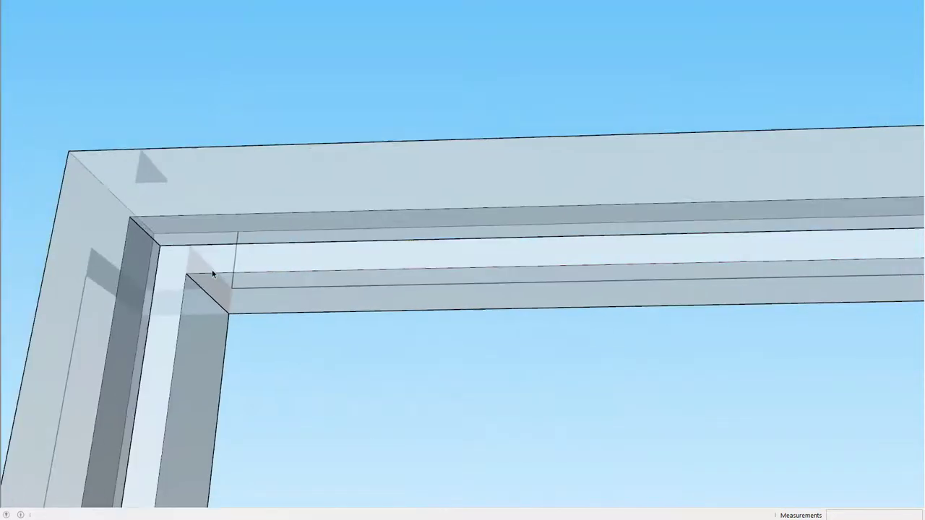
pyautogui.scroll(-2, 605, 303)
pyautogui.moveTo(605, 304)
pyautogui.mouseDown(button='middle')
pyautogui.moveTo(426, 292)
pyautogui.moveTo(572, 257)
pyautogui.mouseUp(button='middle')
pyautogui.scroll(2, 579, 256)
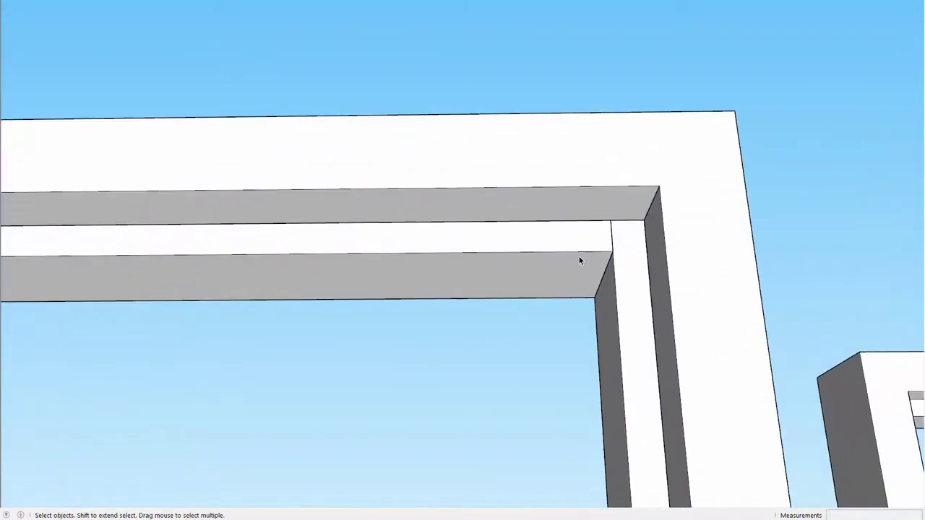
pyautogui.click(579, 257)
pyautogui.scroll(3, 579, 257)
pyautogui.press('e')
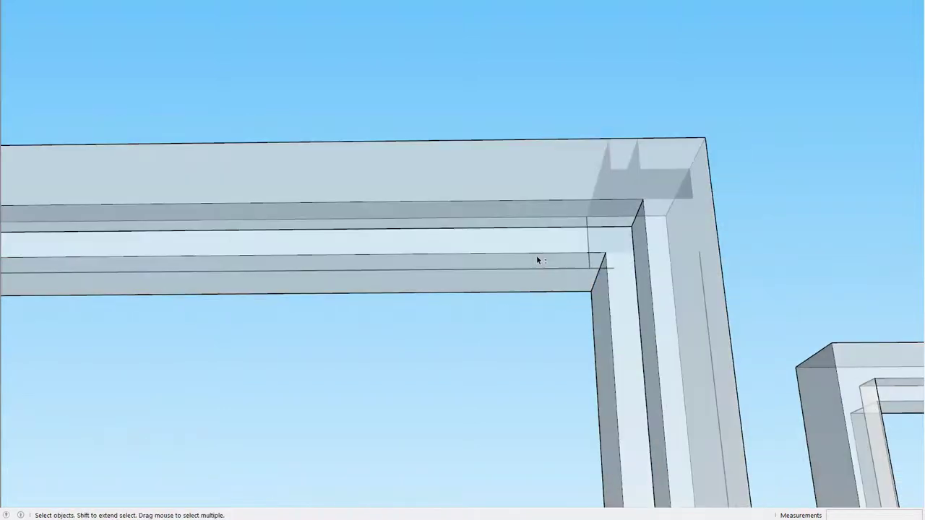
pyautogui.moveTo(536, 255)
pyautogui.mouseDown(button='middle')
pyautogui.moveTo(592, 296)
pyautogui.moveTo(652, 264)
pyautogui.moveTo(425, 228)
pyautogui.moveTo(562, 265)
pyautogui.mouseUp(button='middle')
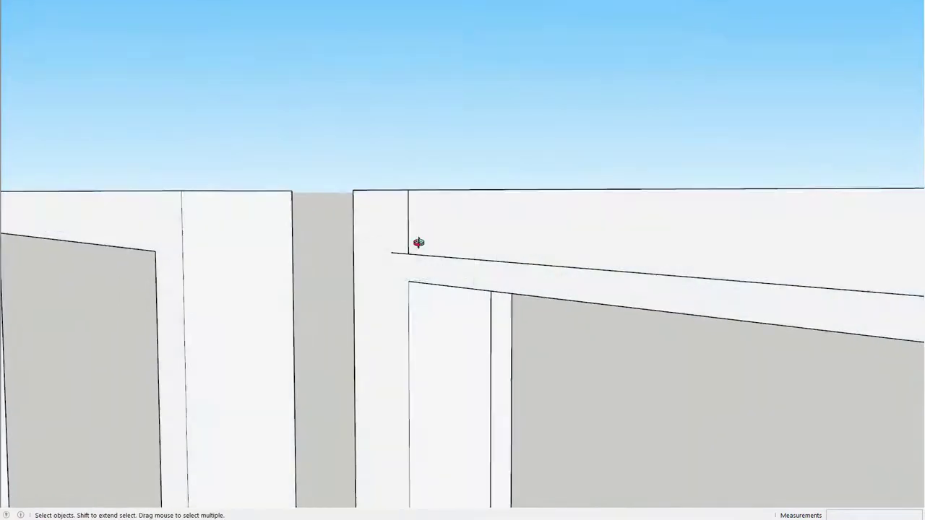
pyautogui.moveTo(417, 242); pyautogui.dragTo(476, 303, button='middle')
pyautogui.scroll(-2, 445, 296)
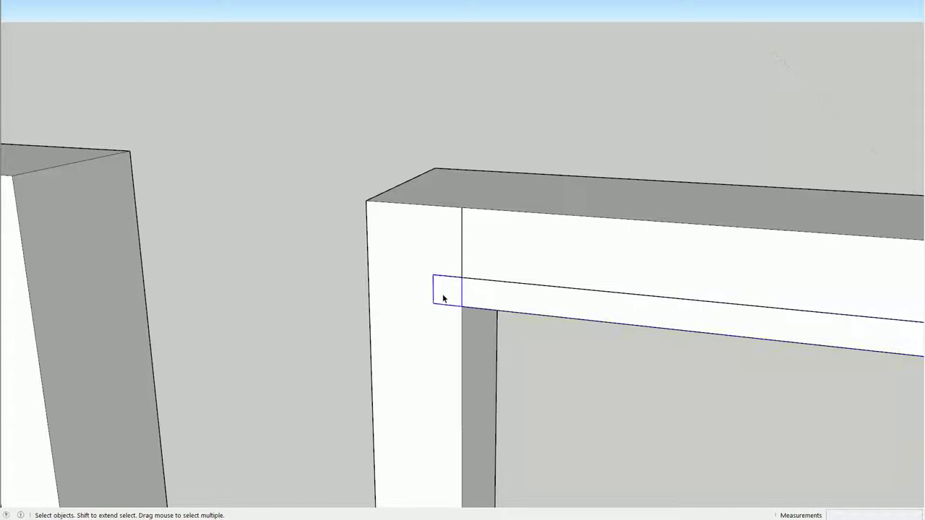
pyautogui.scroll(-10, 439, 289)
pyautogui.press('e')
pyautogui.scroll(10, 440, 262)
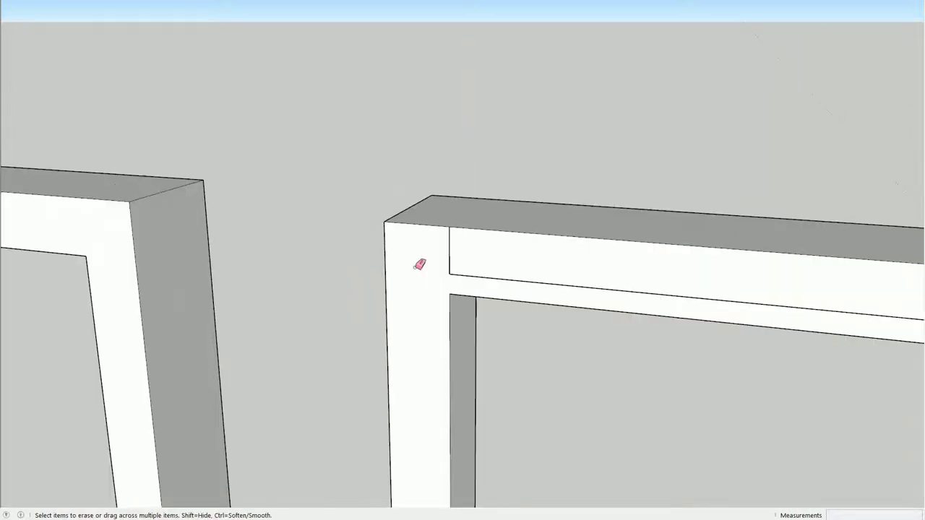
pyautogui.moveTo(702, 275); pyautogui.dragTo(690, 297, button='middle')
pyautogui.press('space')
# Open the head board group and erase its unwanted bottom edge.
pyautogui.doubleClick(596, 273)
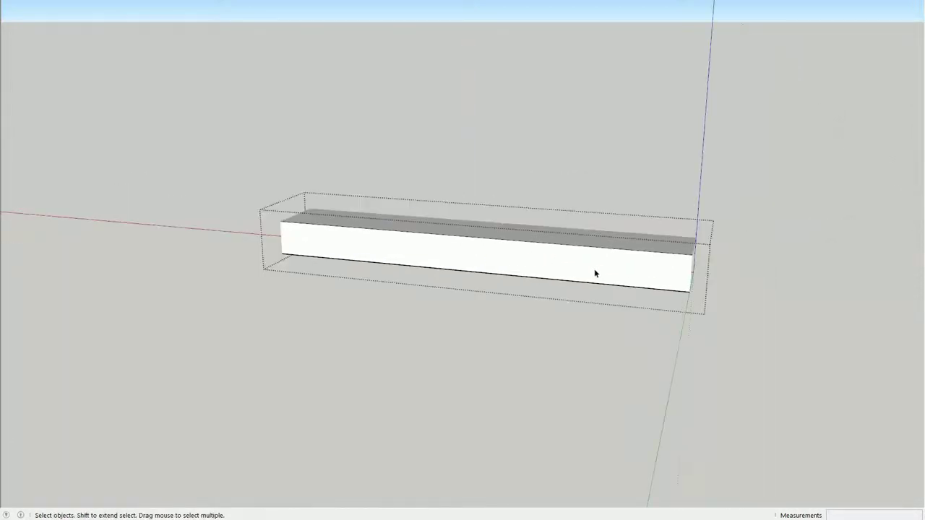
pyautogui.press('e')
pyautogui.click(536, 273)
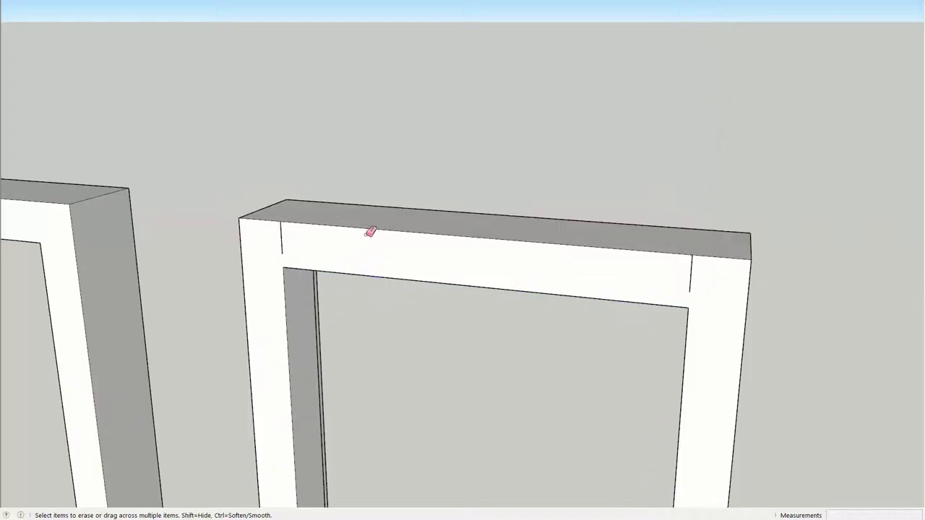
pyautogui.press('space')
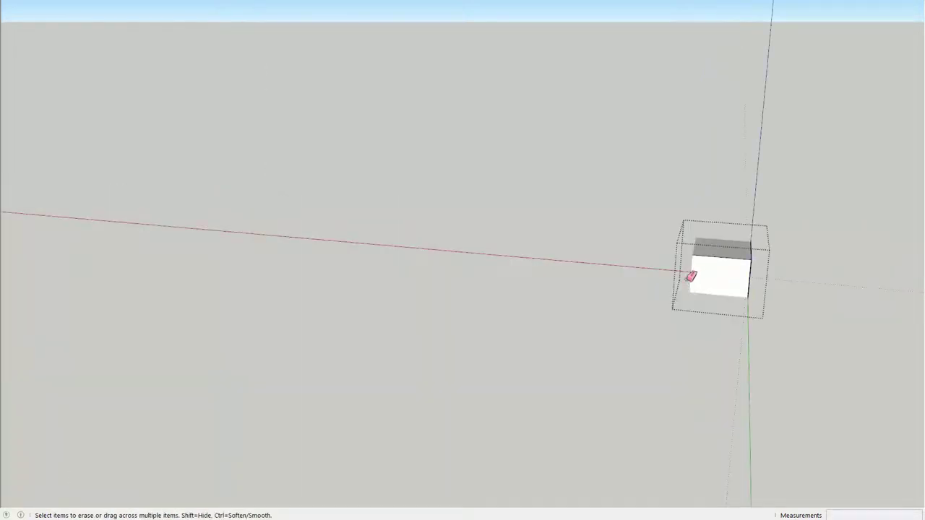
pyautogui.moveTo(718, 271); pyautogui.dragTo(396, 279, button='middle')
# Select the inner jamb face of the door frame.
pyautogui.moveTo(493, 287); pyautogui.dragTo(318, 296, button='middle')
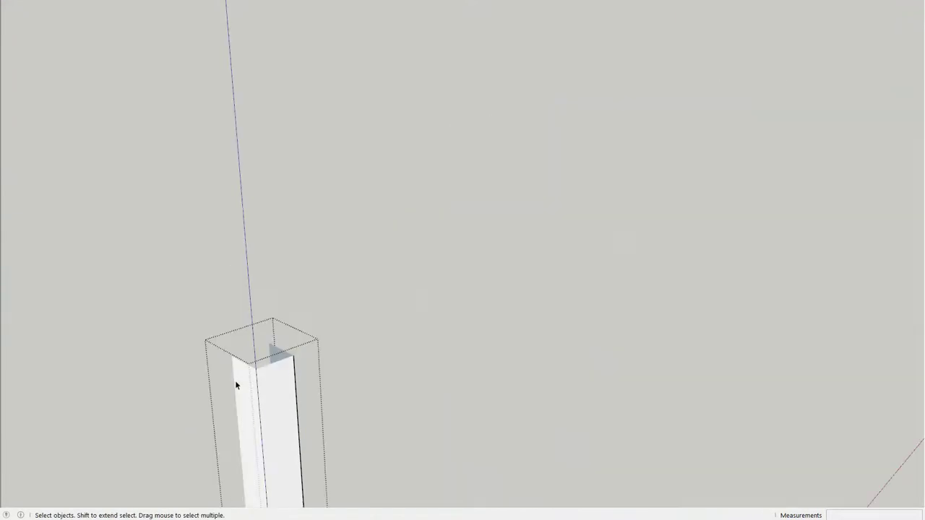
pyautogui.moveTo(235, 380); pyautogui.dragTo(306, 334, button='middle')
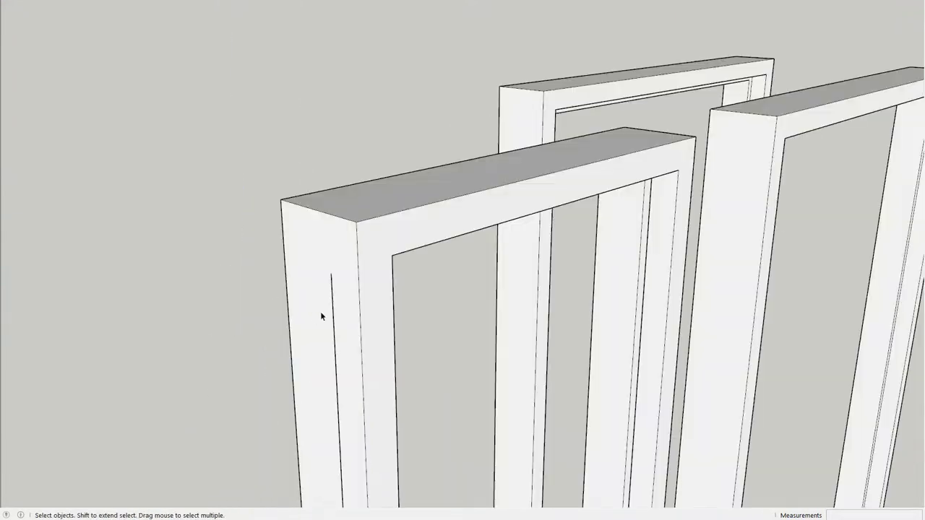
pyautogui.press('e')
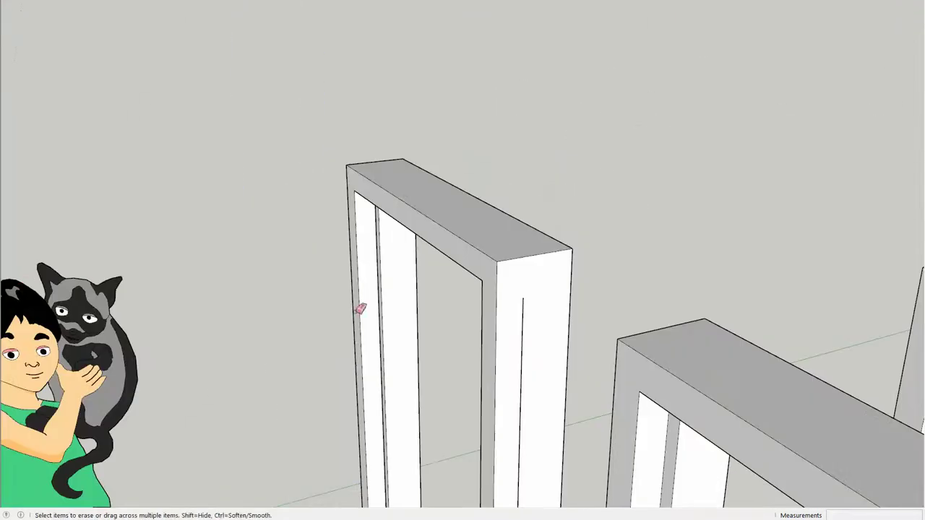
pyautogui.press('space')
pyautogui.click(503, 332)
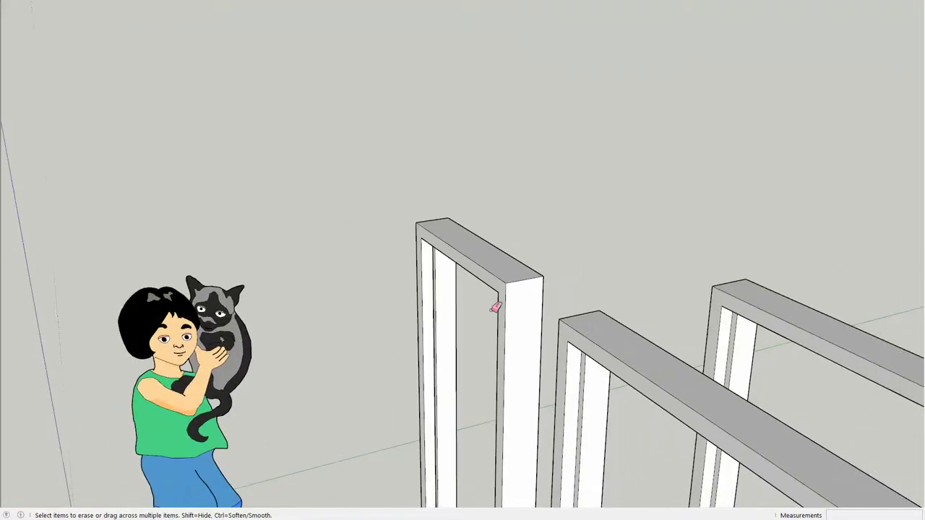
# Switch to X-ray display and view the door frames from above.
pyautogui.moveTo(496, 307)
pyautogui.mouseDown(button='middle')
pyautogui.moveTo(595, 351)
pyautogui.moveTo(564, 171)
pyautogui.mouseUp(button='middle')
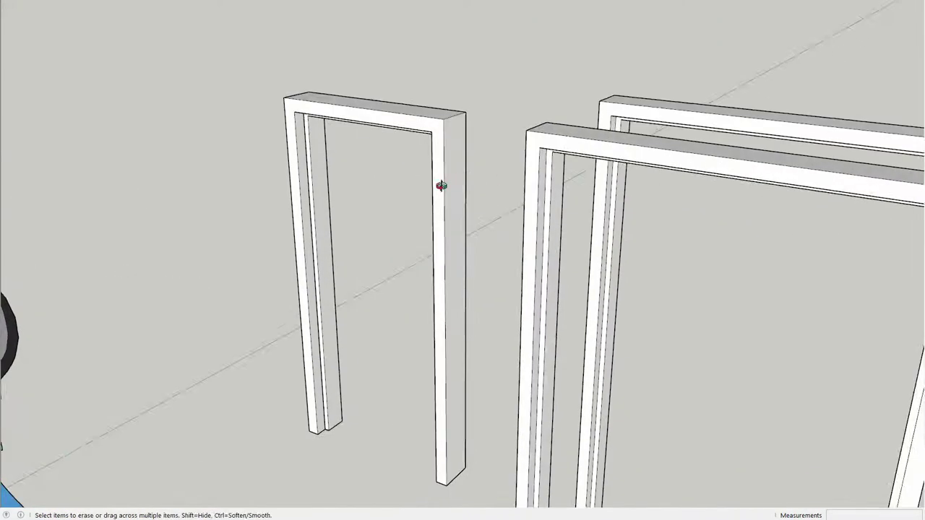
pyautogui.moveTo(440, 186)
pyautogui.mouseDown(button='middle')
pyautogui.moveTo(611, 246)
pyautogui.moveTo(412, 186)
pyautogui.moveTo(435, 166)
pyautogui.moveTo(387, 164)
pyautogui.moveTo(349, 111)
pyautogui.moveTo(378, 151)
pyautogui.mouseUp(button='middle')
pyautogui.scroll(2, 403, 178)
pyautogui.scroll(2, 403, 177)
pyautogui.scroll(2, 403, 177)
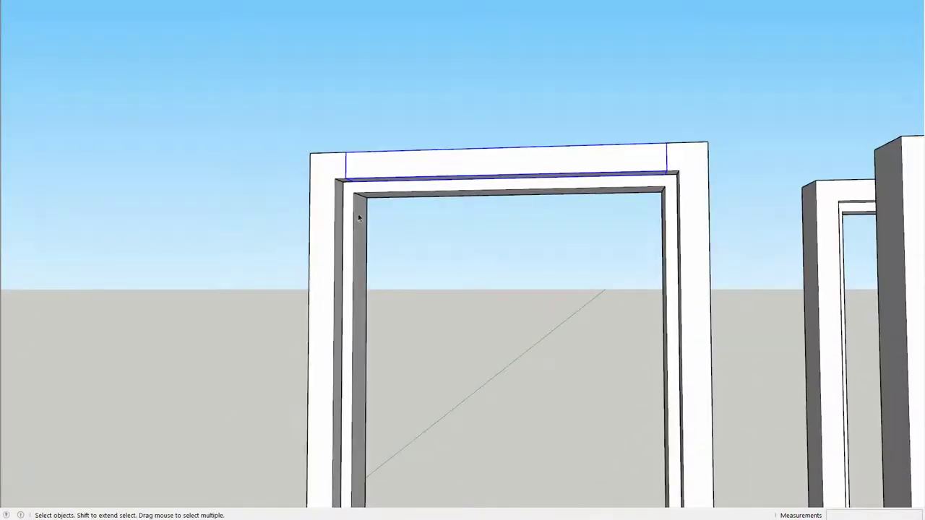
pyautogui.moveTo(475, 290)
pyautogui.mouseDown(button='middle')
pyautogui.moveTo(376, 287)
pyautogui.moveTo(366, 168)
pyautogui.mouseUp(button='middle')
pyautogui.press('x')
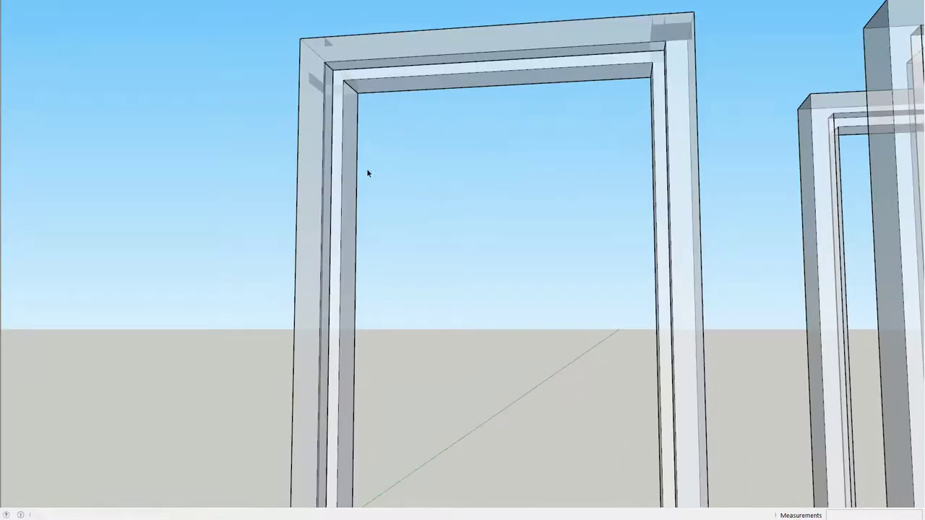
pyautogui.moveTo(398, 58)
pyautogui.mouseDown(button='middle')
pyautogui.moveTo(531, 79)
pyautogui.moveTo(330, 91)
pyautogui.moveTo(489, 140)
pyautogui.moveTo(448, 178)
pyautogui.moveTo(254, 233)
pyautogui.moveTo(276, 291)
pyautogui.moveTo(238, 140)
pyautogui.moveTo(236, 88)
pyautogui.mouseUp(button='middle')
pyautogui.scroll(-3, 239, 139)
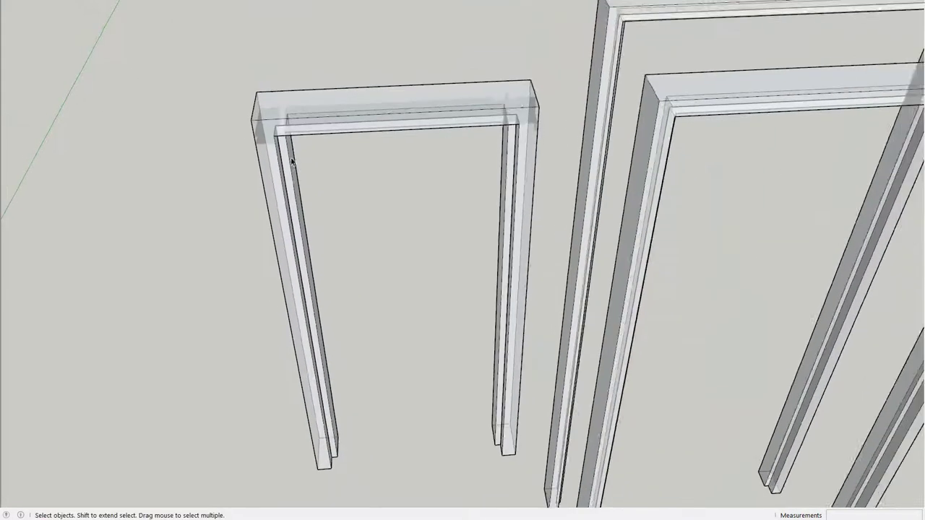
# Box-select the left door frame and make it a component named FrameDoor.
pyautogui.moveTo(232, 77)
pyautogui.mouseDown()
pyautogui.moveTo(351, 178)
pyautogui.moveTo(484, 412)
pyautogui.mouseUp()
pyautogui.press('g')
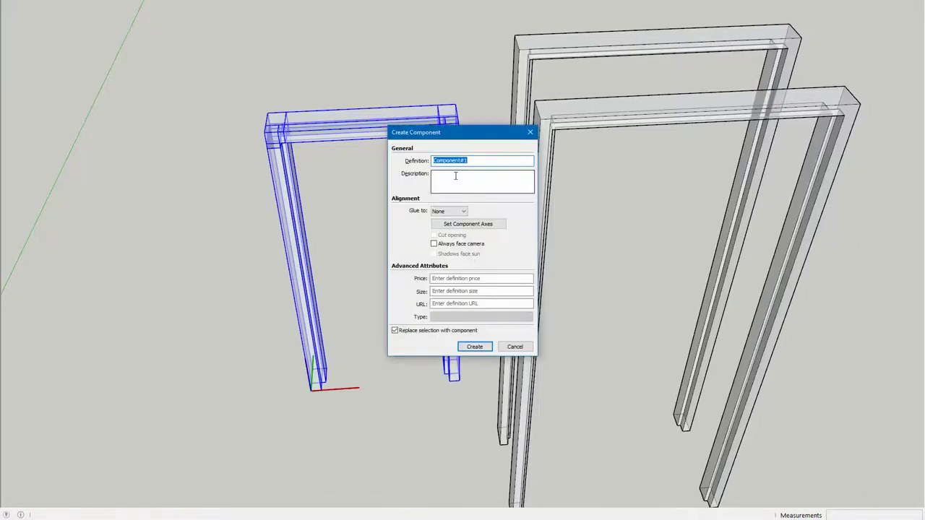
pyautogui.write('F')
pyautogui.write('rameDoo')
pyautogui.press('Return')
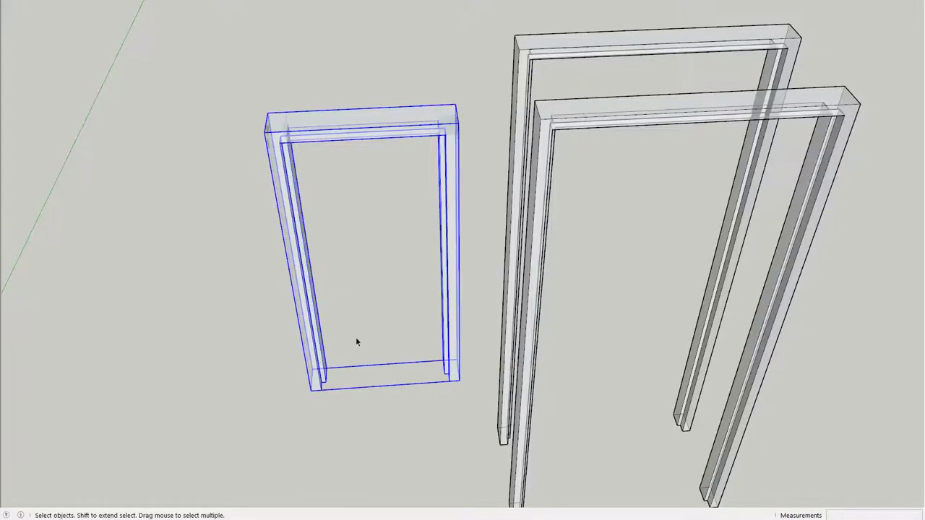
pyautogui.scroll(2, 318, 370)
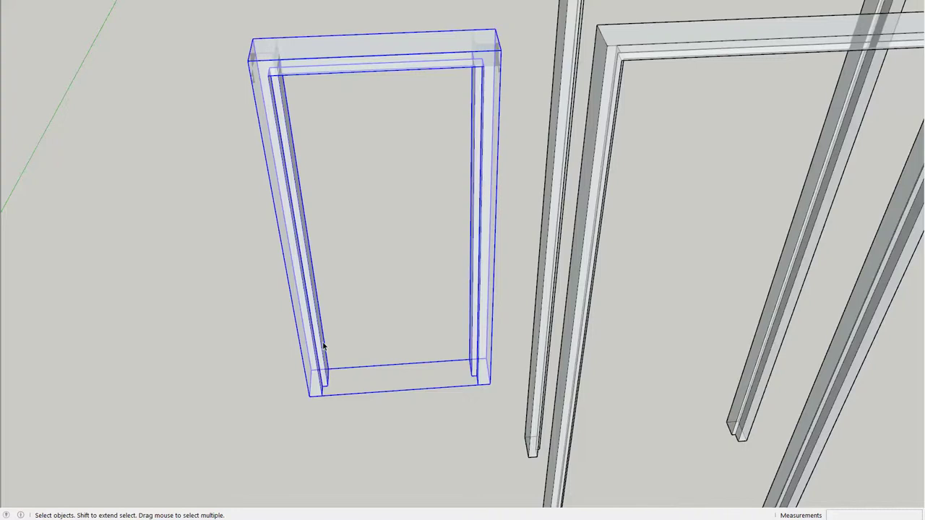
pyautogui.moveTo(324, 347)
pyautogui.mouseDown(button='middle')
pyautogui.moveTo(296, 244)
pyautogui.moveTo(255, 282)
pyautogui.moveTo(289, 260)
pyautogui.moveTo(347, 382)
pyautogui.moveTo(339, 381)
pyautogui.mouseUp(button='middle')
pyautogui.scroll(3, 290, 259)
pyautogui.scroll(2, 290, 259)
pyautogui.scroll(-3, 295, 265)
pyautogui.scroll(-3, 295, 264)
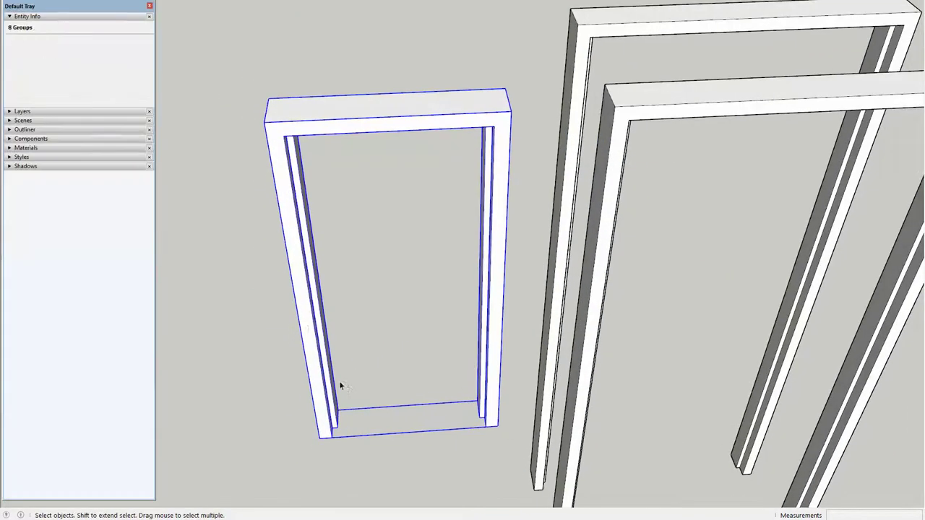
# Open the FrameDoor component for editing and name the first jamb group.
pyautogui.doubleClick(306, 322)
pyautogui.click(306, 323)
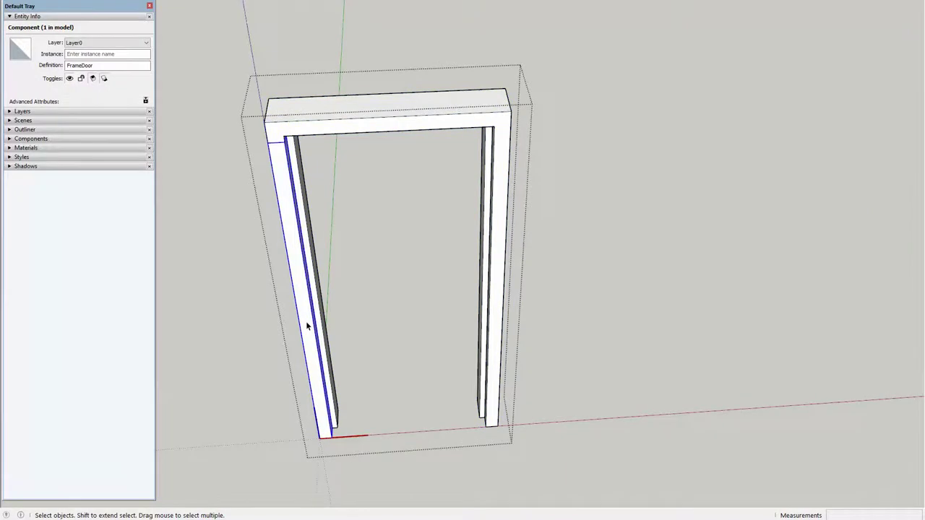
pyautogui.moveTo(306, 323)
pyautogui.mouseDown(button='middle')
pyautogui.moveTo(312, 304)
pyautogui.moveTo(301, 249)
pyautogui.moveTo(538, 285)
pyautogui.mouseUp(button='middle')
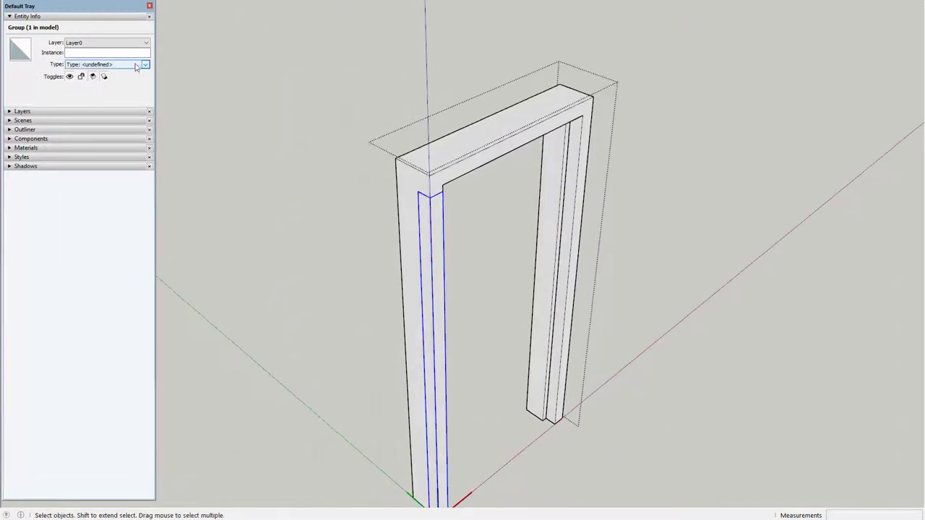
pyautogui.click(106, 52)
pyautogui.write('L1')
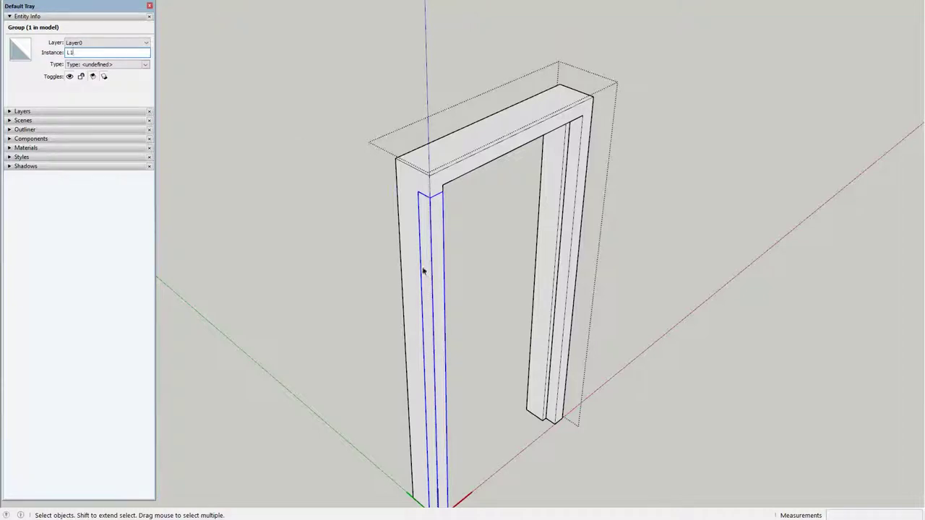
pyautogui.moveTo(411, 271); pyautogui.dragTo(174, 254, button='middle')
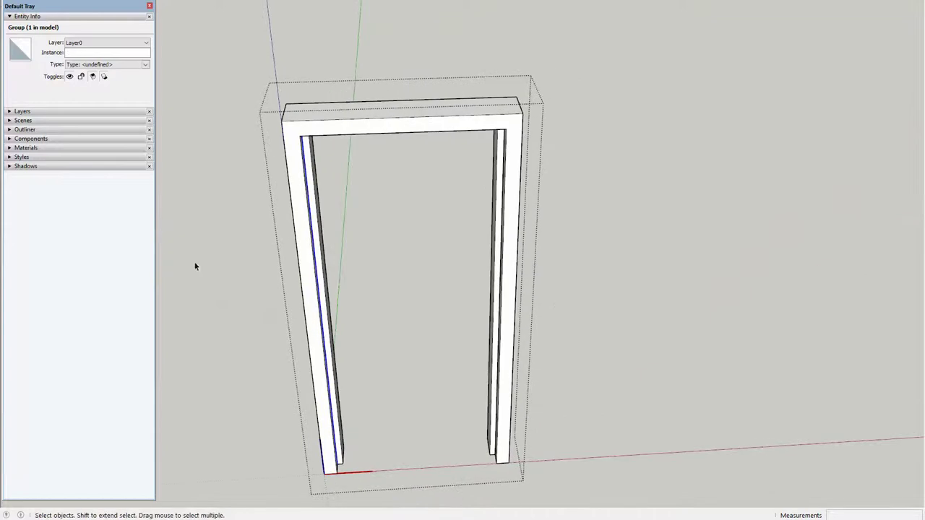
pyautogui.click(93, 52)
# Select the jamb inner strips and name the right jamb strip R1.
pyautogui.click(337, 388)
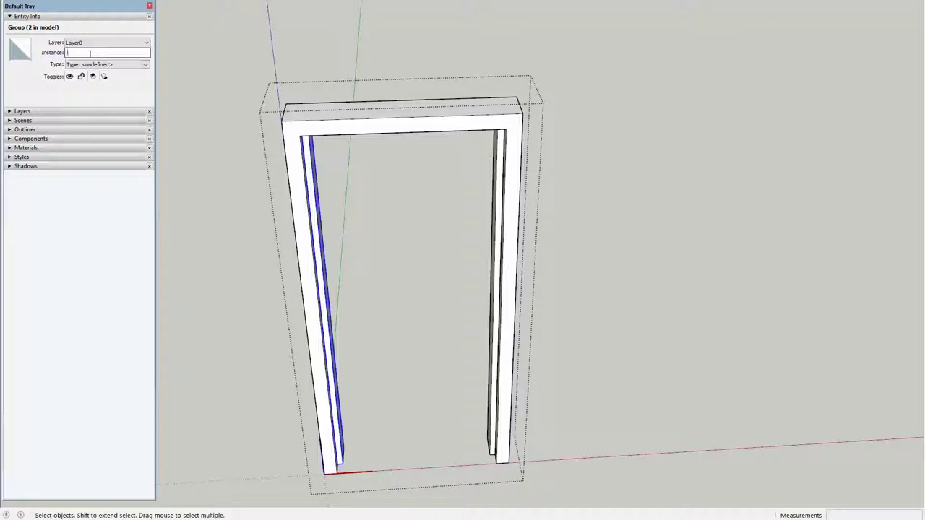
pyautogui.click(502, 420)
pyautogui.click(82, 55)
pyautogui.write('R')
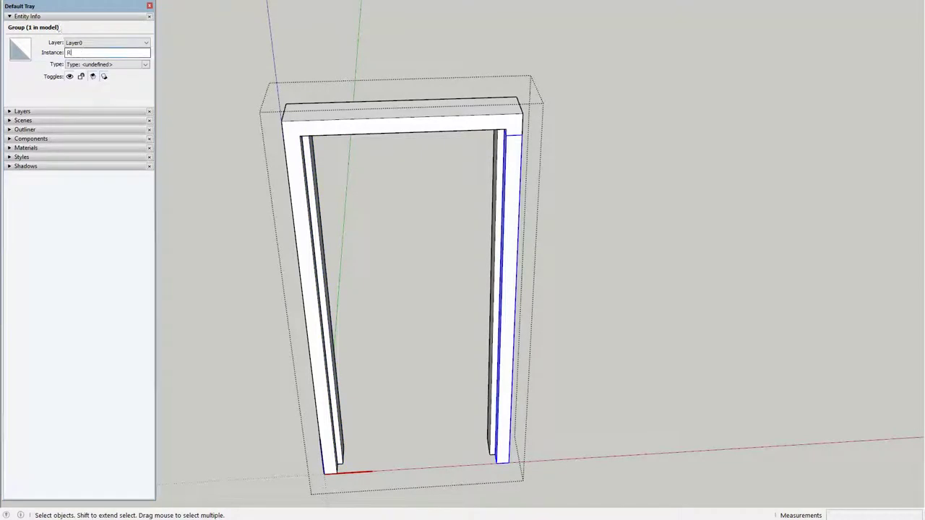
pyautogui.write('1')
# Reselect the jamb strips and name the other right-hand jamb group R2.
pyautogui.click(326, 330)
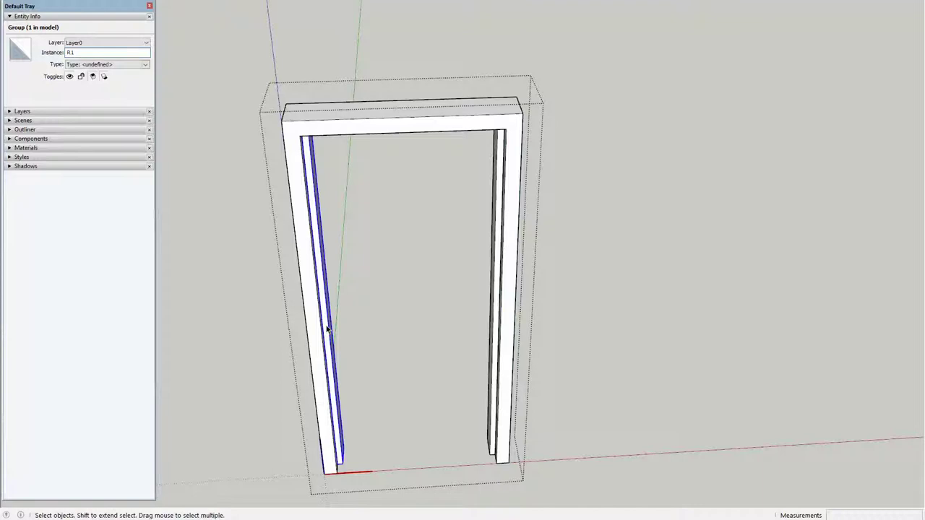
pyautogui.click(496, 343)
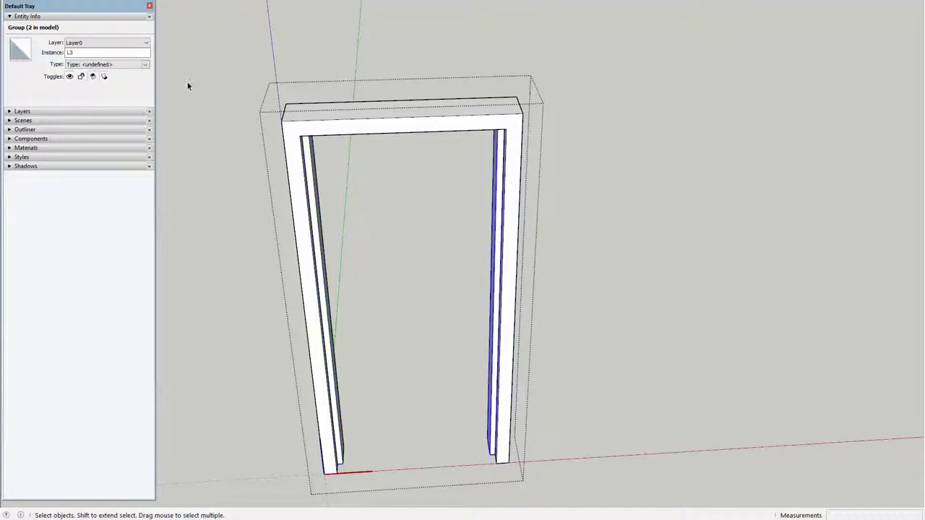
pyautogui.click(72, 51)
pyautogui.write('R')
pyautogui.moveTo(467, 325); pyautogui.dragTo(490, 308, button='middle')
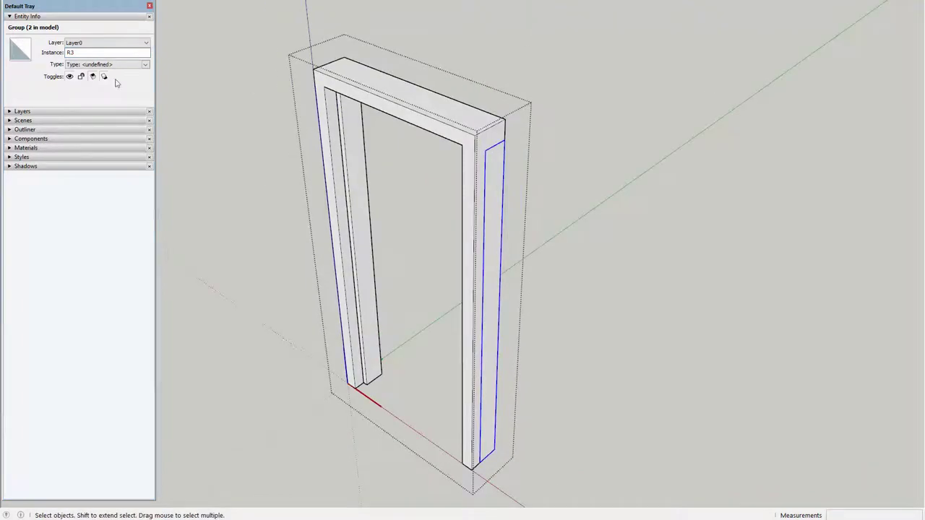
pyautogui.click(94, 52)
pyautogui.press('BackSpace')
# Name the head rebate strip group T1.
pyautogui.moveTo(383, 140); pyautogui.dragTo(467, 128, button='middle')
pyautogui.scroll(4, 450, 117)
pyautogui.scroll(2, 322, 130)
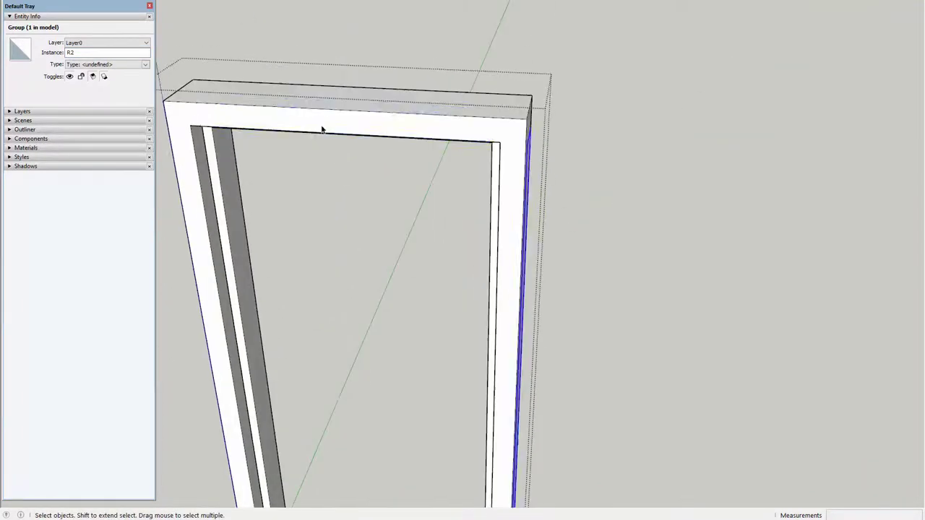
pyautogui.moveTo(322, 129)
pyautogui.mouseDown(button='middle')
pyautogui.moveTo(384, 26)
pyautogui.moveTo(274, 125)
pyautogui.moveTo(303, 77)
pyautogui.mouseUp(button='middle')
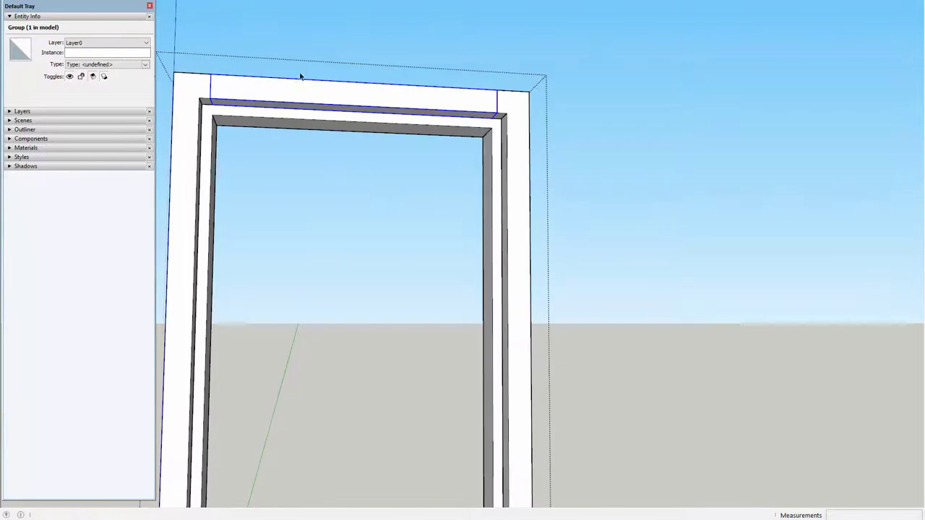
pyautogui.click(111, 49)
pyautogui.write('T1')
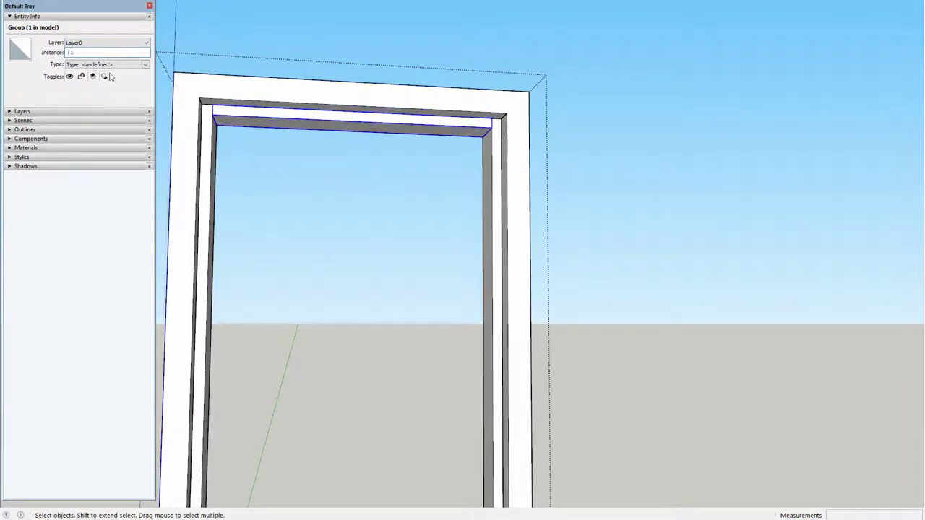
pyautogui.write('T3')
# Name the head board group T2, then select the top-left corner piece.
pyautogui.moveTo(325, 98); pyautogui.dragTo(374, 378, button='middle')
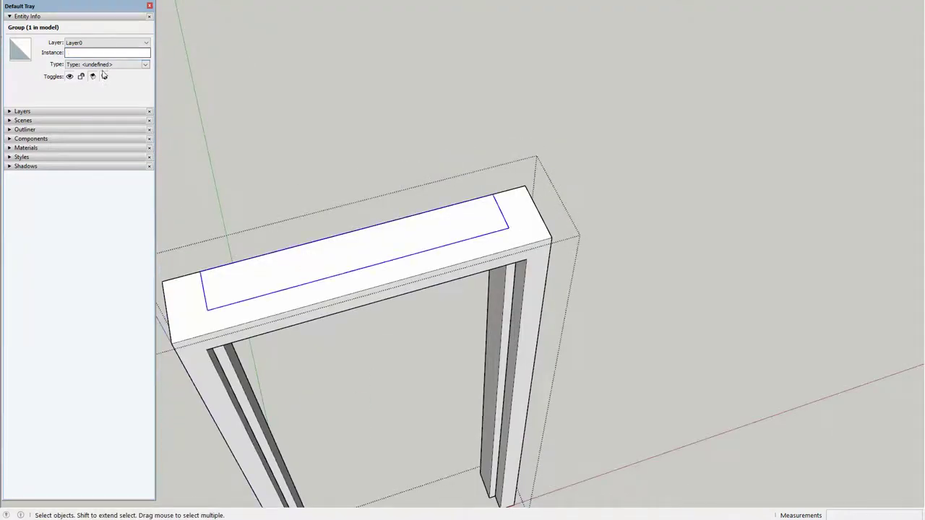
pyautogui.click(89, 52)
pyautogui.write('T2')
pyautogui.moveTo(257, 160)
pyautogui.mouseDown(button='middle')
pyautogui.moveTo(306, 253)
pyautogui.moveTo(436, 99)
pyautogui.moveTo(353, 212)
pyautogui.moveTo(267, 242)
pyautogui.moveTo(244, 218)
pyautogui.moveTo(355, 213)
pyautogui.moveTo(282, 170)
pyautogui.moveTo(316, 190)
pyautogui.mouseUp(button='middle')
pyautogui.click(253, 216)
pyautogui.scroll(2, 305, 159)
pyautogui.click(81, 55)
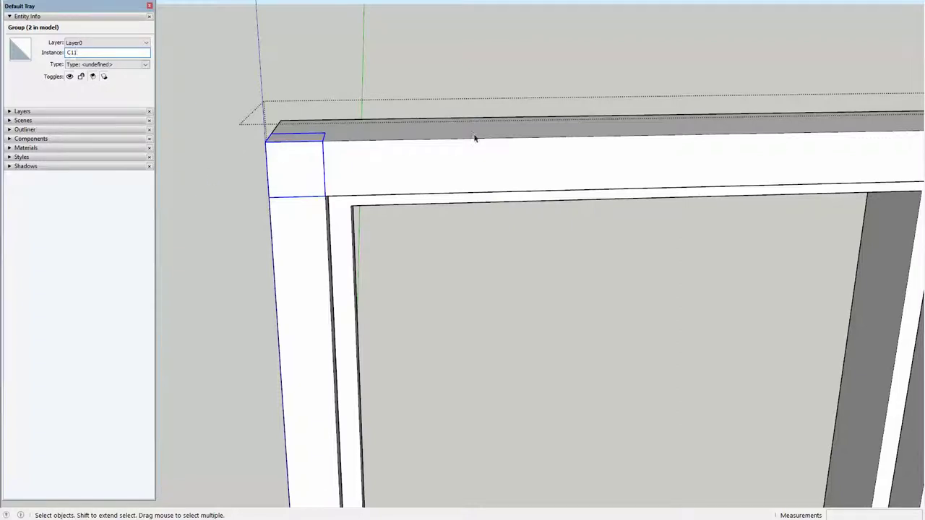
# Inspect the top-left frame corner and its corner groups from several angles.
pyautogui.moveTo(356, 149); pyautogui.dragTo(329, 178, button='middle')
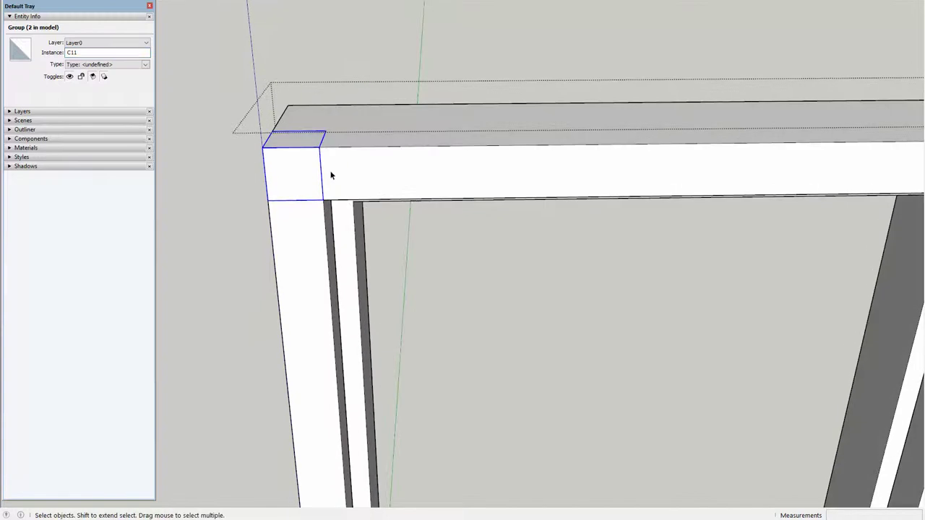
pyautogui.click(86, 53)
pyautogui.moveTo(292, 113)
pyautogui.mouseDown(button='middle')
pyautogui.moveTo(417, 108)
pyautogui.moveTo(355, 141)
pyautogui.mouseUp(button='middle')
pyautogui.moveTo(308, 171); pyautogui.dragTo(318, 166, button='middle')
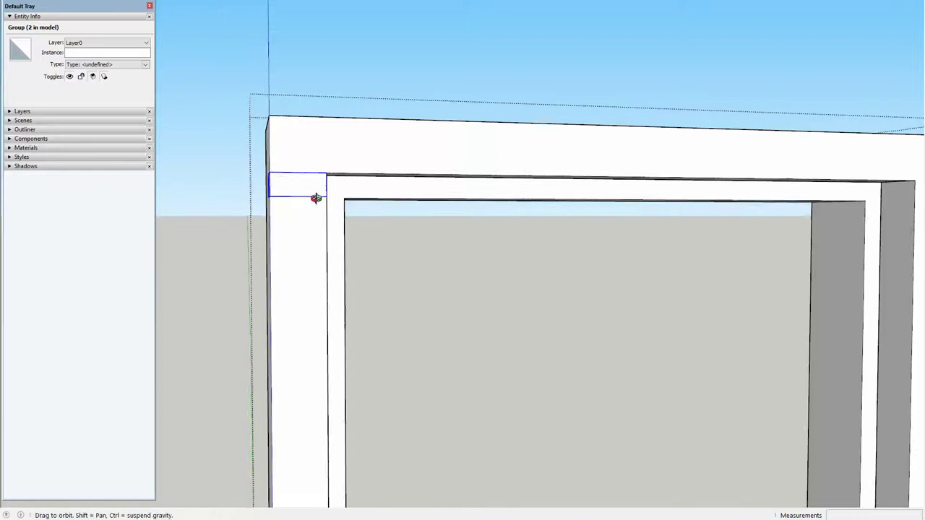
pyautogui.moveTo(316, 198); pyautogui.dragTo(320, 305, button='middle')
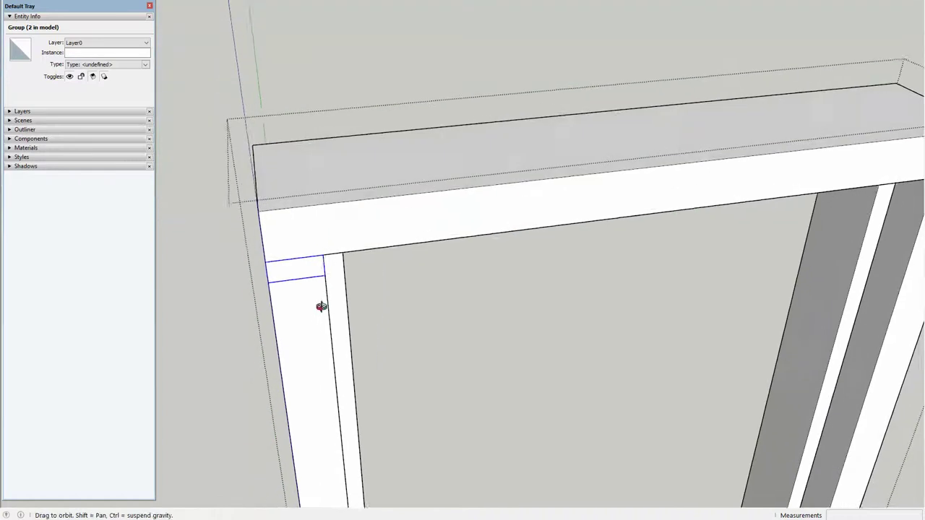
pyautogui.click(73, 54)
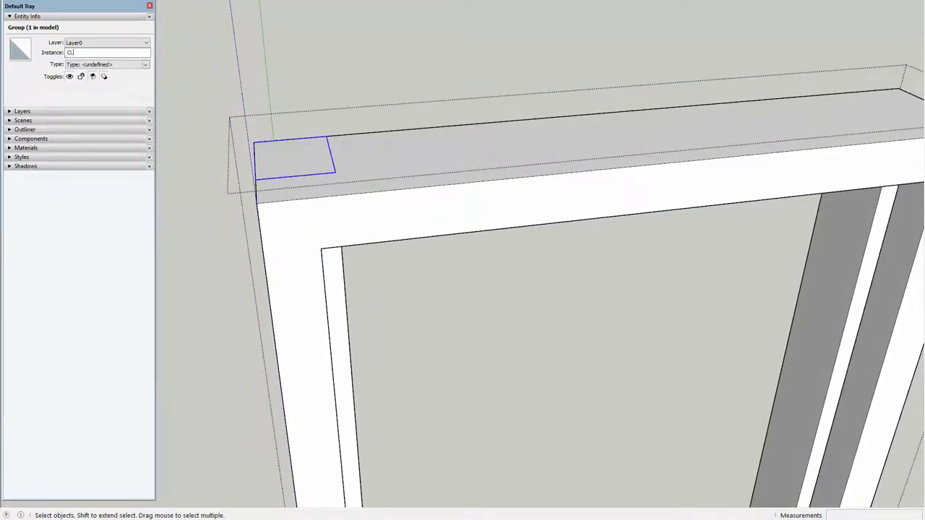
pyautogui.keyDown('shift'); pyautogui.click(285, 231); pyautogui.keyUp('shift')
pyautogui.moveTo(285, 230)
pyautogui.mouseDown(button='middle')
pyautogui.moveTo(218, 117)
pyautogui.moveTo(261, 110)
pyautogui.mouseUp(button='middle')
pyautogui.click(309, 174)
pyautogui.moveTo(309, 174)
pyautogui.mouseDown(button='middle')
pyautogui.moveTo(452, 186)
pyautogui.moveTo(351, 195)
pyautogui.moveTo(299, 176)
pyautogui.moveTo(370, 203)
pyautogui.moveTo(342, 207)
pyautogui.mouseUp(button='middle')
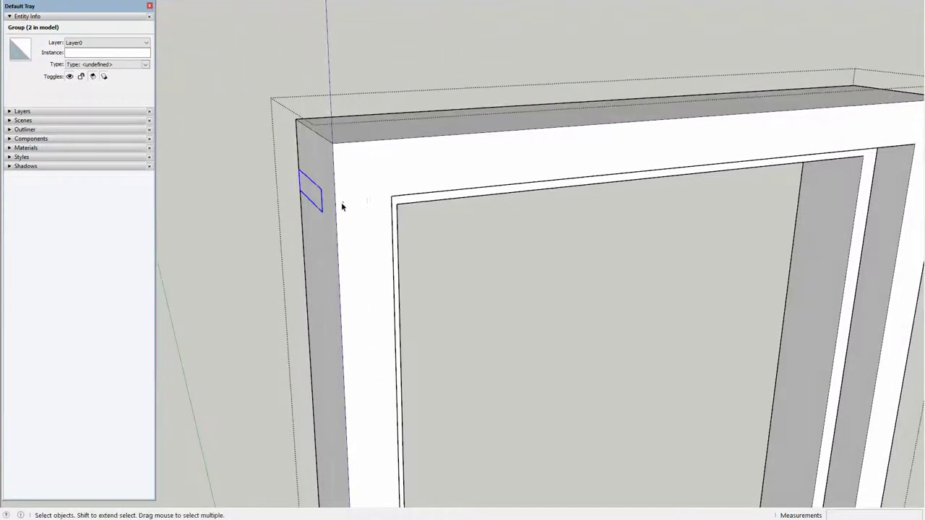
# Select the thin corner panel and the corner block and lift them straight up.
pyautogui.click(344, 173)
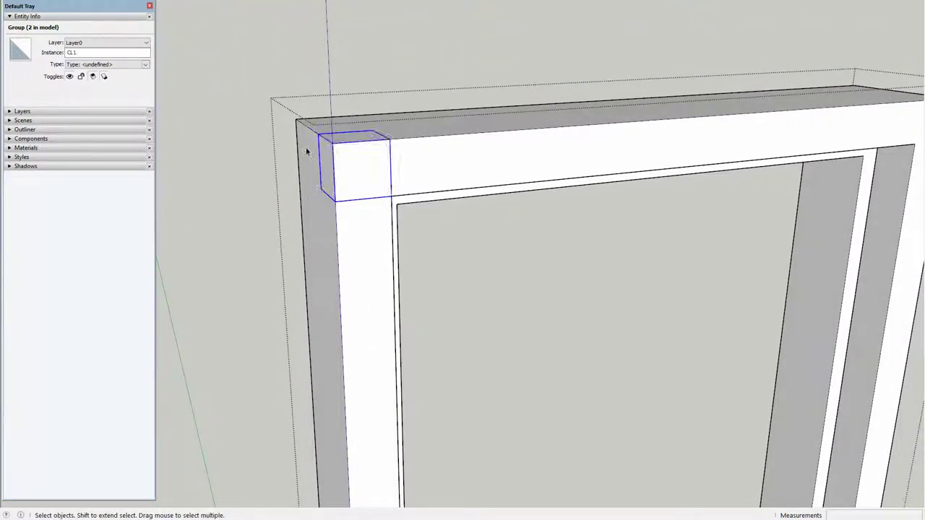
pyautogui.click(308, 153)
pyautogui.click(363, 168)
pyautogui.click(314, 153)
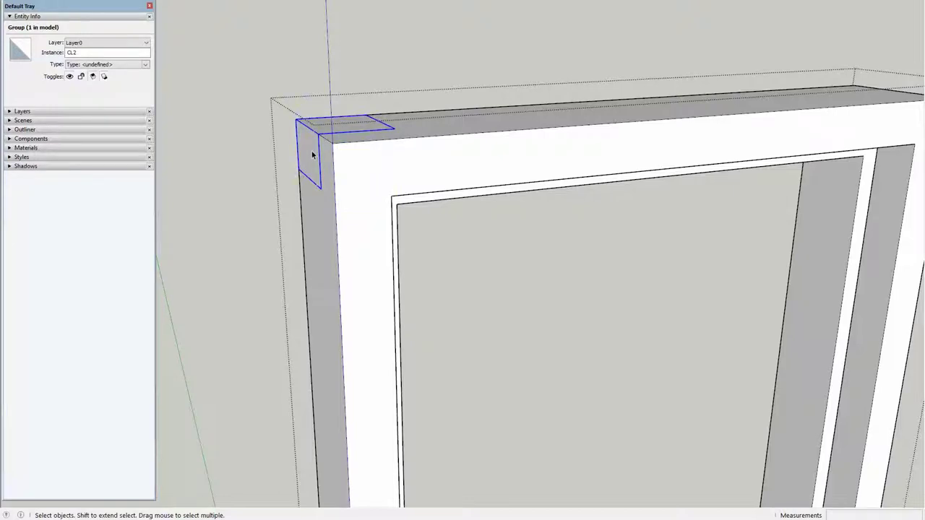
pyautogui.keyDown('shift'); pyautogui.click(354, 160); pyautogui.keyUp('shift')
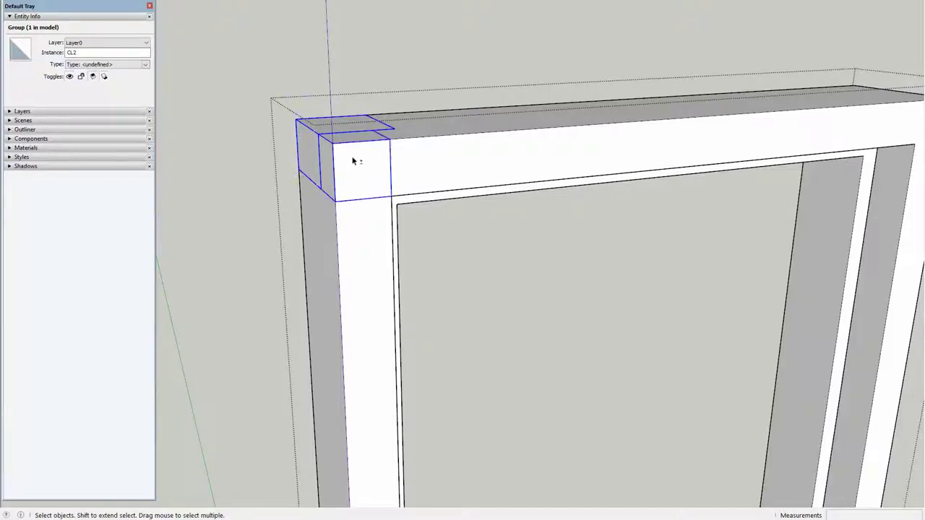
pyautogui.moveTo(354, 161)
pyautogui.mouseDown(button='middle')
pyautogui.moveTo(316, 136)
pyautogui.moveTo(349, 146)
pyautogui.mouseUp(button='middle')
pyautogui.press('m')
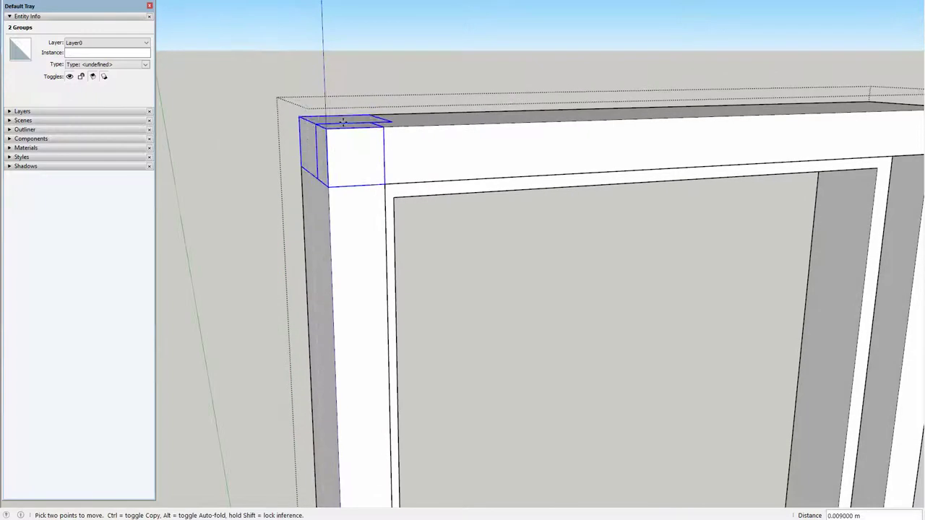
pyautogui.click(347, 148)
pyautogui.press('space')
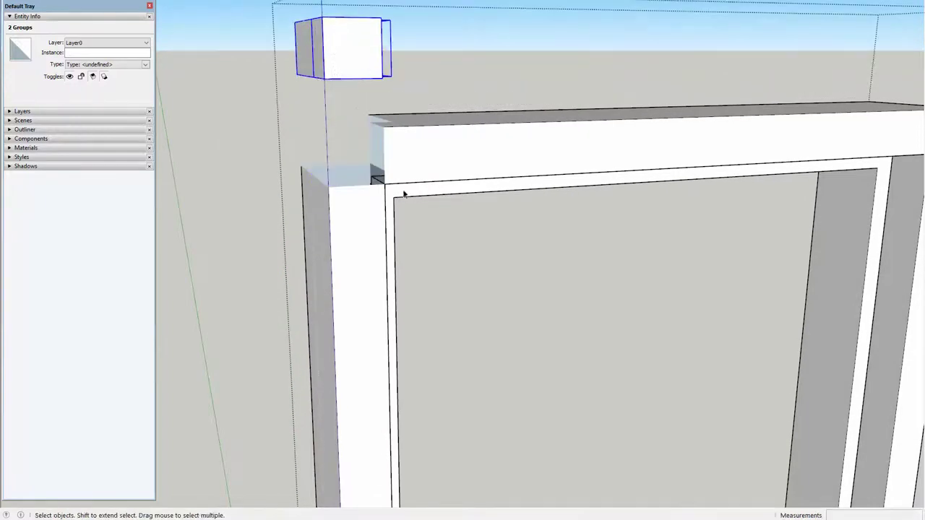
# Check the lifted left corner groups and the single upper corner block.
pyautogui.moveTo(395, 150)
pyautogui.mouseDown(button='middle')
pyautogui.moveTo(419, 191)
pyautogui.moveTo(399, 175)
pyautogui.mouseUp(button='middle')
pyautogui.click(399, 175)
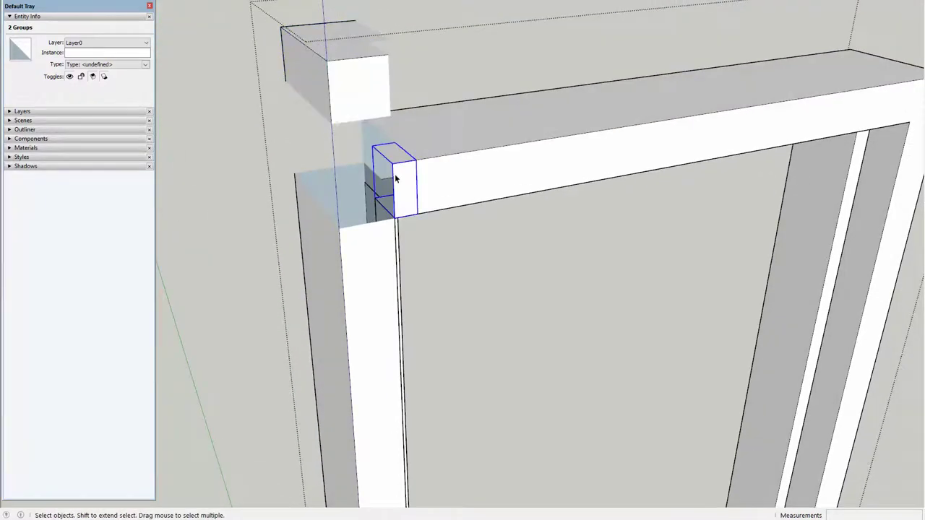
pyautogui.click(343, 181)
pyautogui.keyDown('shift'); pyautogui.click(370, 179); pyautogui.keyUp('shift')
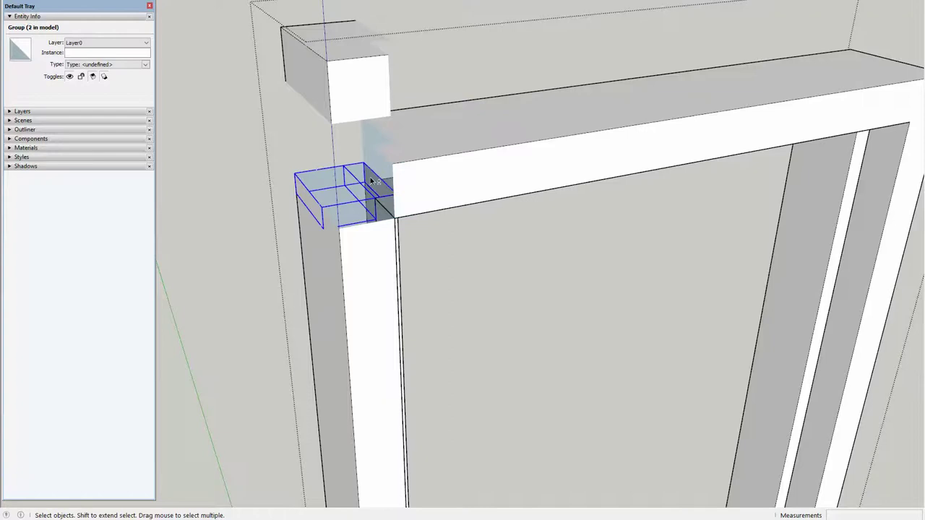
pyautogui.moveTo(419, 221); pyautogui.dragTo(356, 194, button='middle')
pyautogui.click(381, 184)
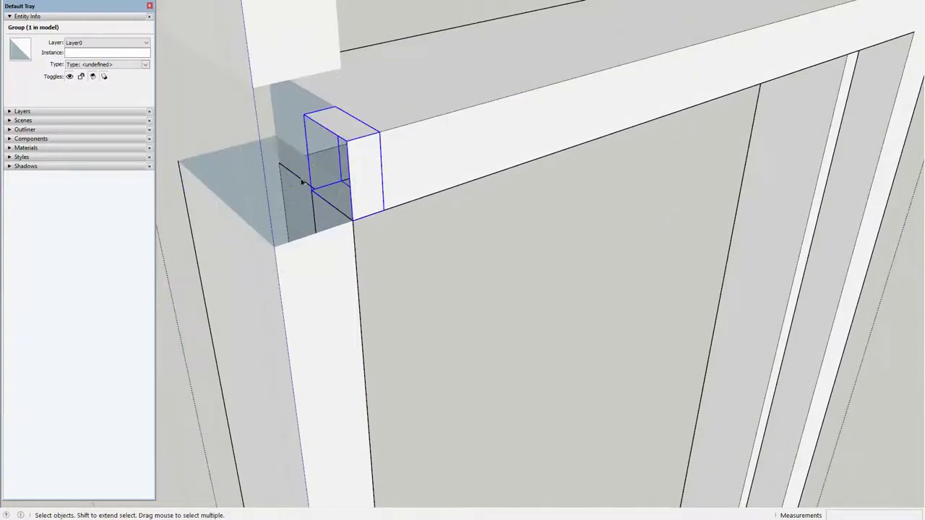
# Open the small block group at the corner joint for editing.
pyautogui.doubleClick(299, 191)
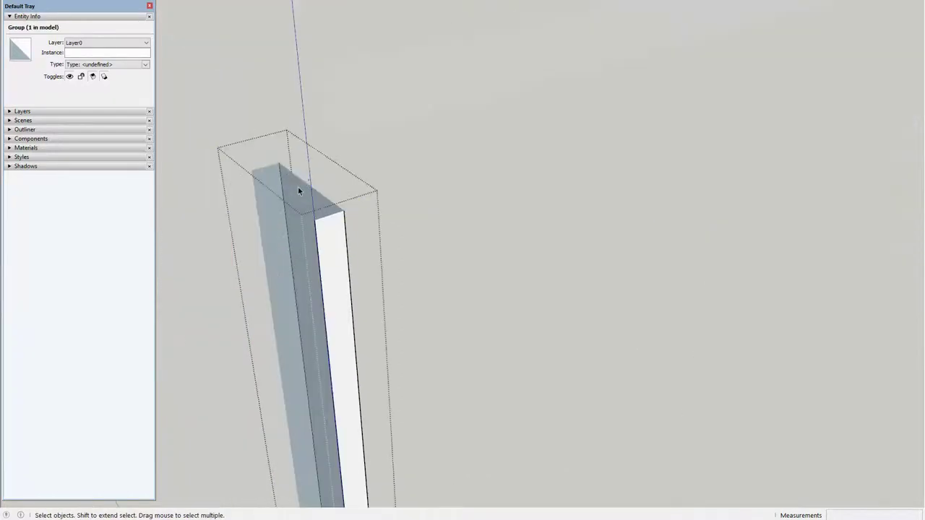
pyautogui.click(304, 181)
pyautogui.doubleClick(305, 177)
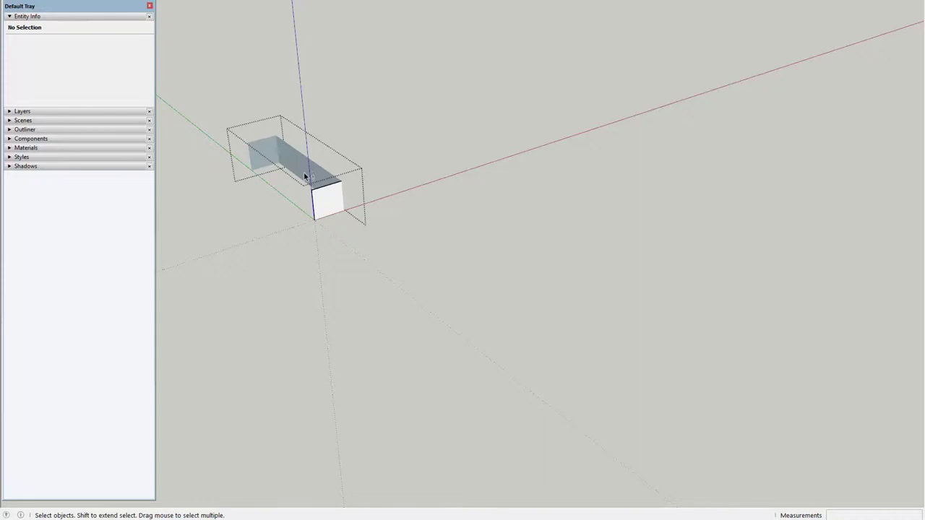
pyautogui.scroll(5, 334, 159)
pyautogui.scroll(-4, 337, 157)
pyautogui.press('e')
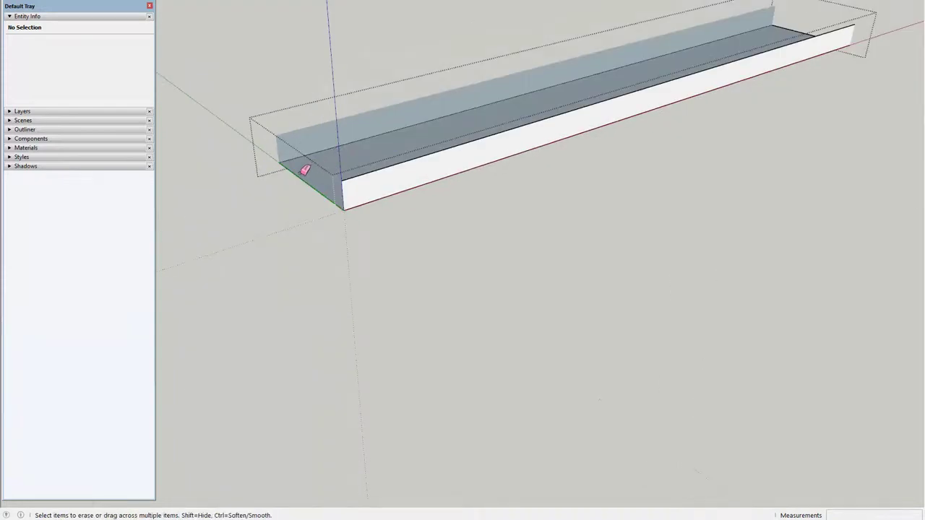
pyautogui.scroll(5, 312, 176)
pyautogui.press('space')
pyautogui.moveTo(320, 186)
pyautogui.mouseDown(button='middle')
pyautogui.moveTo(375, 238)
pyautogui.moveTo(281, 213)
pyautogui.moveTo(104, 50)
pyautogui.moveTo(431, 185)
pyautogui.moveTo(329, 100)
pyautogui.moveTo(479, 215)
pyautogui.moveTo(366, 213)
pyautogui.moveTo(694, 341)
pyautogui.moveTo(693, 351)
pyautogui.moveTo(520, 267)
pyautogui.moveTo(561, 337)
pyautogui.moveTo(491, 230)
pyautogui.moveTo(516, 223)
pyautogui.moveTo(475, 238)
pyautogui.moveTo(449, 220)
pyautogui.moveTo(578, 231)
pyautogui.moveTo(398, 241)
pyautogui.mouseUp(button='middle')
# Inside the joint's box group, erase the long face and the small leftover faces and edges.
pyautogui.click(491, 230)
pyautogui.doubleClick(481, 214)
pyautogui.press('e')
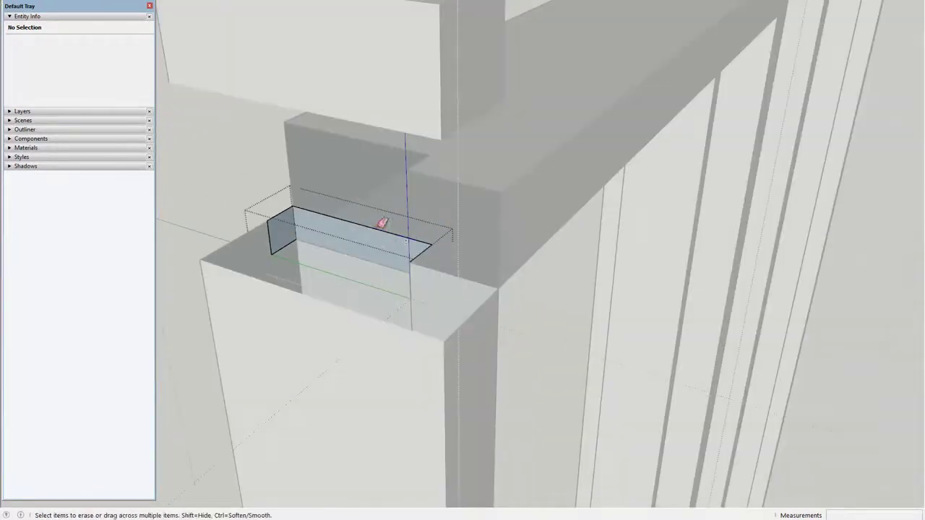
pyautogui.click(373, 266)
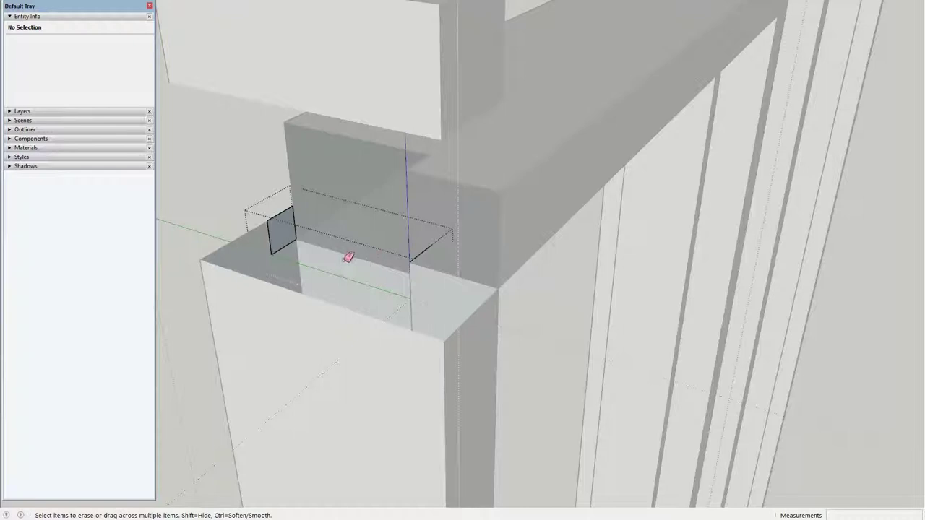
pyautogui.click(292, 228)
pyautogui.click(287, 252)
pyautogui.click(289, 214)
# With X-ray on, erase the hidden short vertical edge.
pyautogui.press('x')
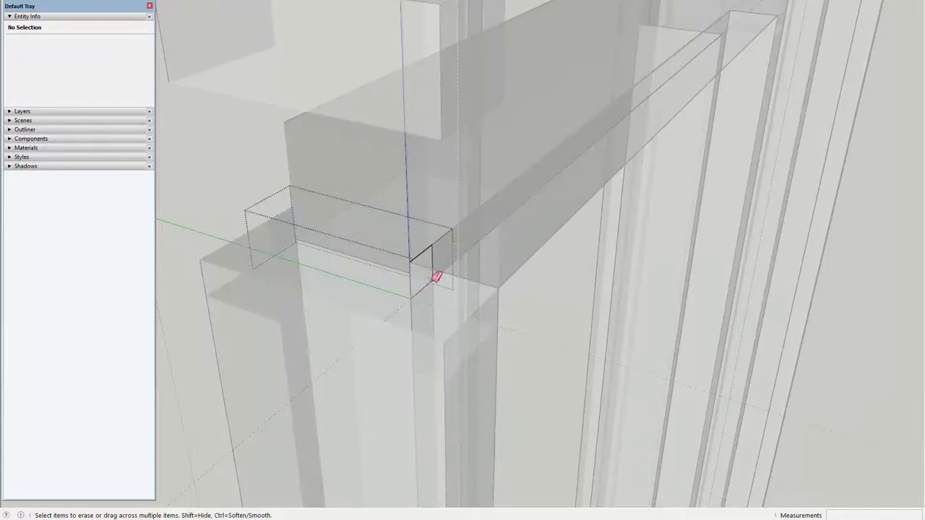
pyautogui.click(433, 267)
pyautogui.scroll(-3, 448, 260)
pyautogui.moveTo(449, 262); pyautogui.dragTo(310, 268, button='middle')
pyautogui.press('space')
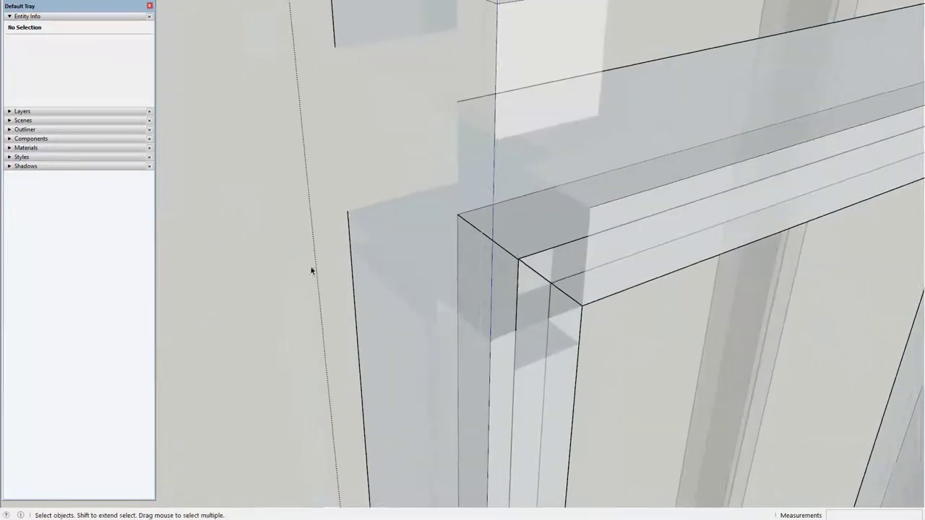
# Turn X-ray off and move the small box on the post top against the beam front.
pyautogui.press('x')
pyautogui.moveTo(388, 233); pyautogui.dragTo(282, 217, button='middle')
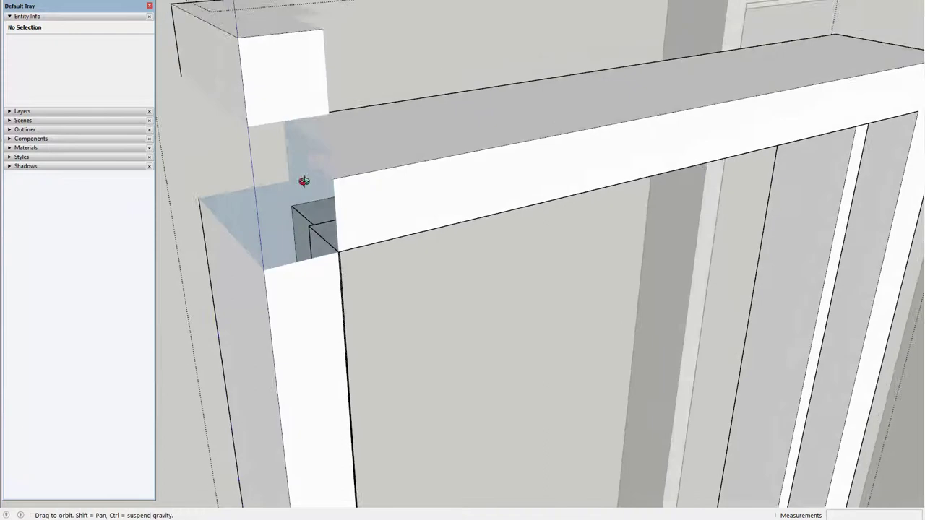
pyautogui.moveTo(325, 267); pyautogui.dragTo(282, 233, button='middle')
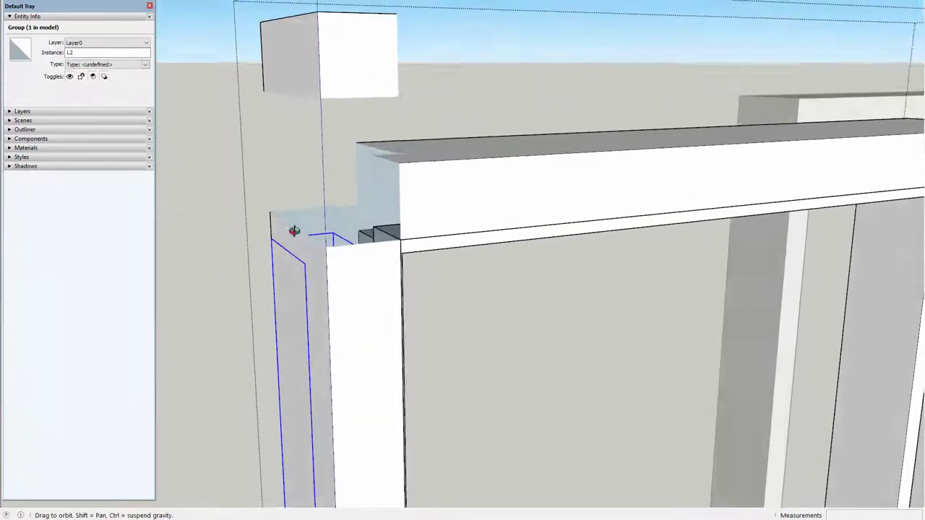
pyautogui.click(284, 234)
pyautogui.moveTo(331, 263); pyautogui.dragTo(403, 194)
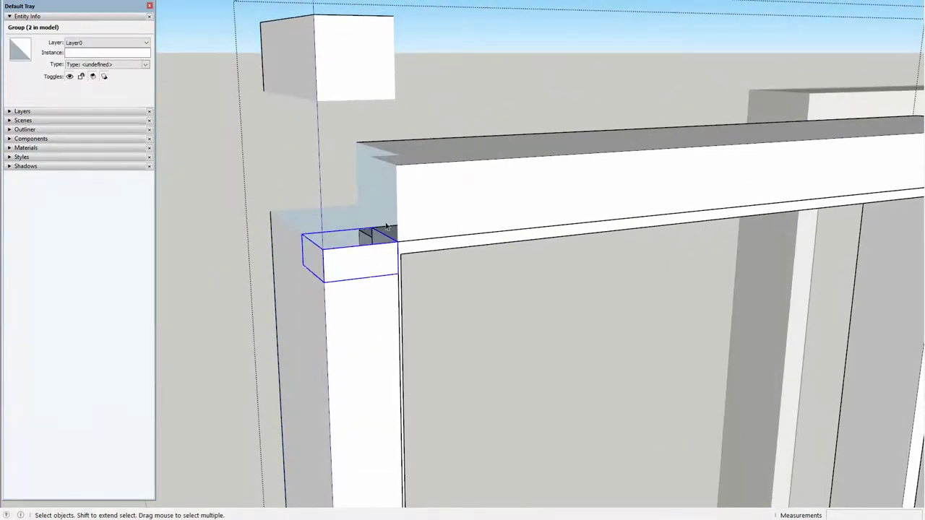
pyautogui.hotkey('ctrl', 'z')
pyautogui.click(125, 55)
pyautogui.hotkey('ctrl', 'y')
# Start naming the small box and lift it with a second group above the frame.
pyautogui.click(114, 52)
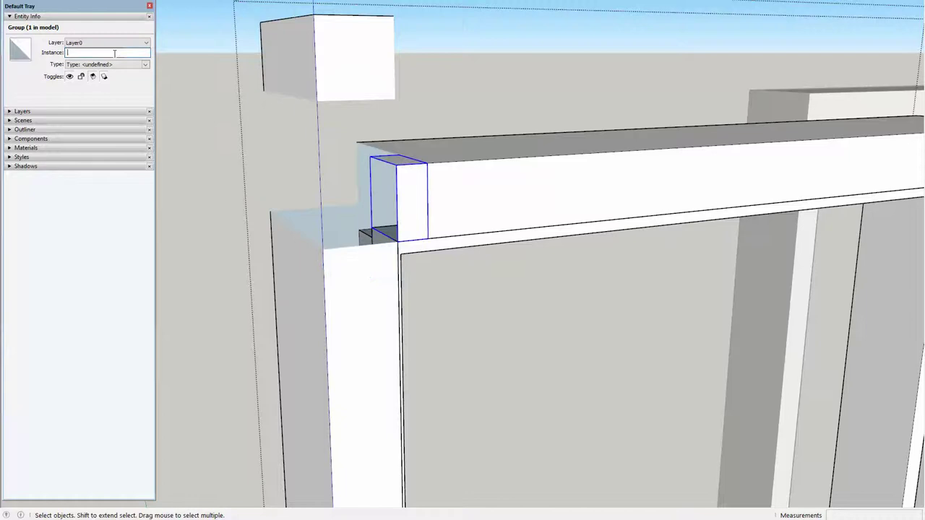
pyautogui.write('Cl')
pyautogui.keyDown('shift'); pyautogui.click(358, 260); pyautogui.keyUp('shift')
pyautogui.press('m')
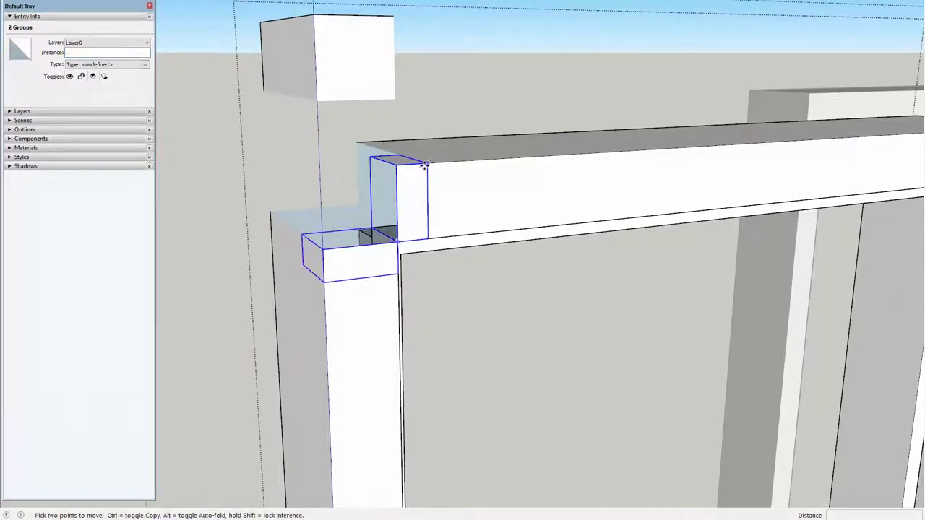
pyautogui.click(426, 159)
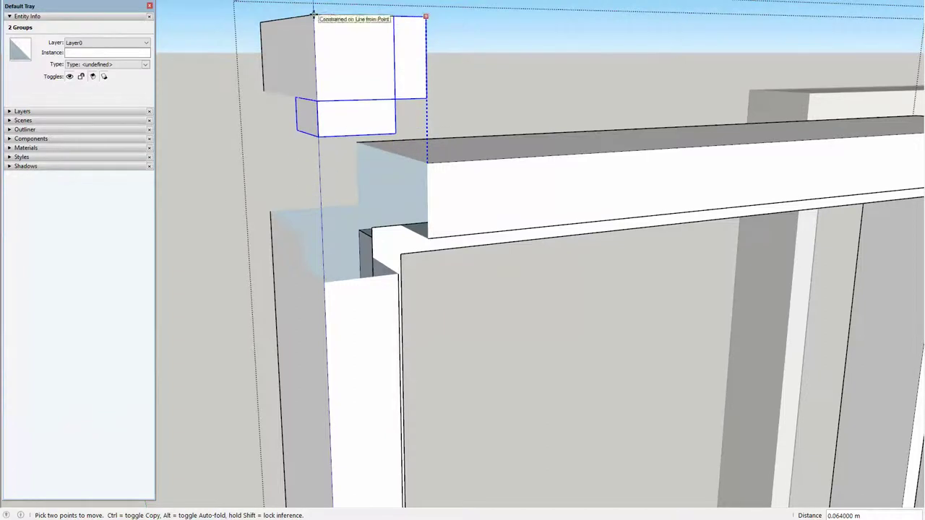
pyautogui.click(387, 96)
pyautogui.moveTo(387, 96); pyautogui.dragTo(413, 202, button='middle')
pyautogui.press('space')
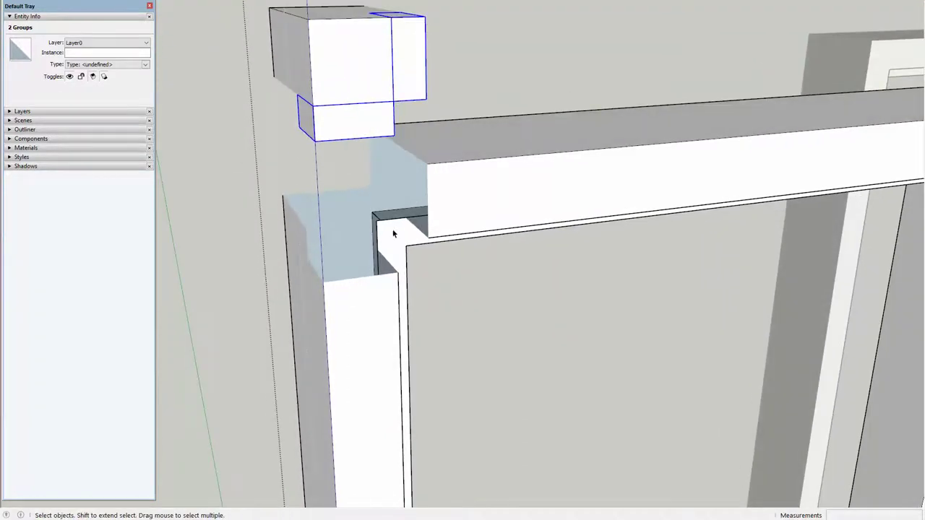
# Name the smaller piece inside the notch CL6.
pyautogui.click(390, 233)
pyautogui.click(390, 232)
pyautogui.click(305, 239)
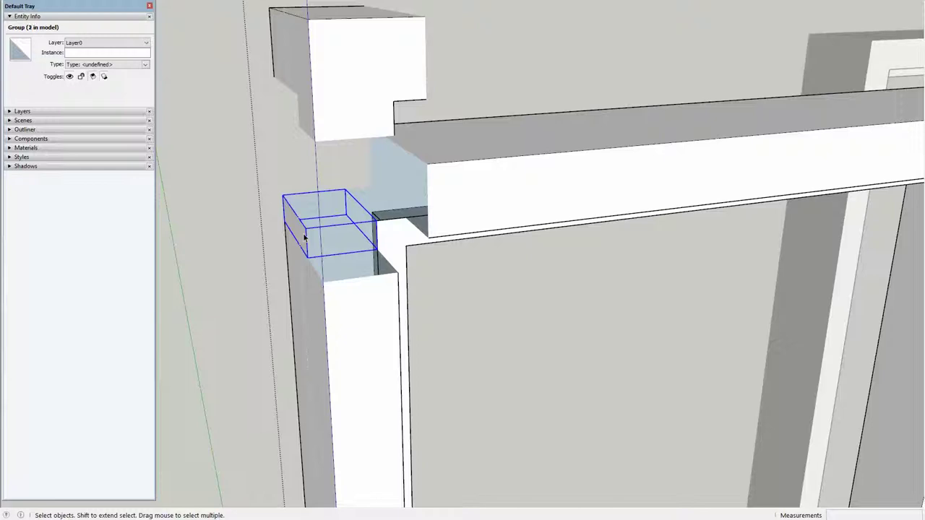
pyautogui.click(79, 52)
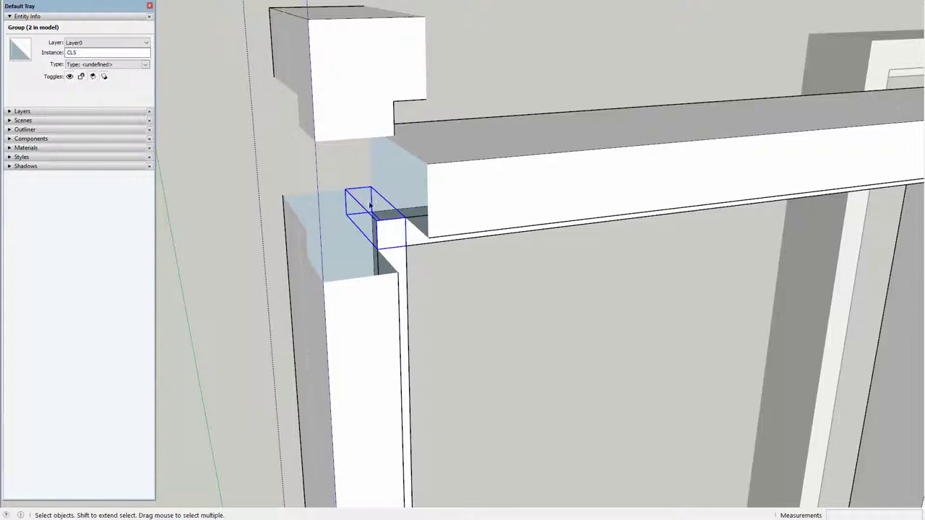
pyautogui.click(317, 223)
pyautogui.moveTo(317, 223)
pyautogui.mouseDown(button='middle')
pyautogui.moveTo(382, 241)
pyautogui.moveTo(314, 231)
pyautogui.mouseUp(button='middle')
pyautogui.click(280, 210)
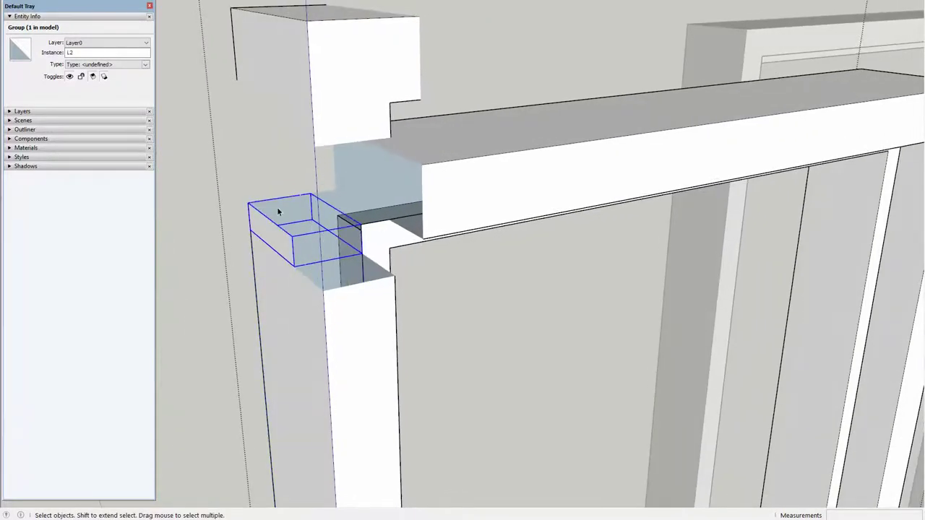
pyautogui.click(331, 196)
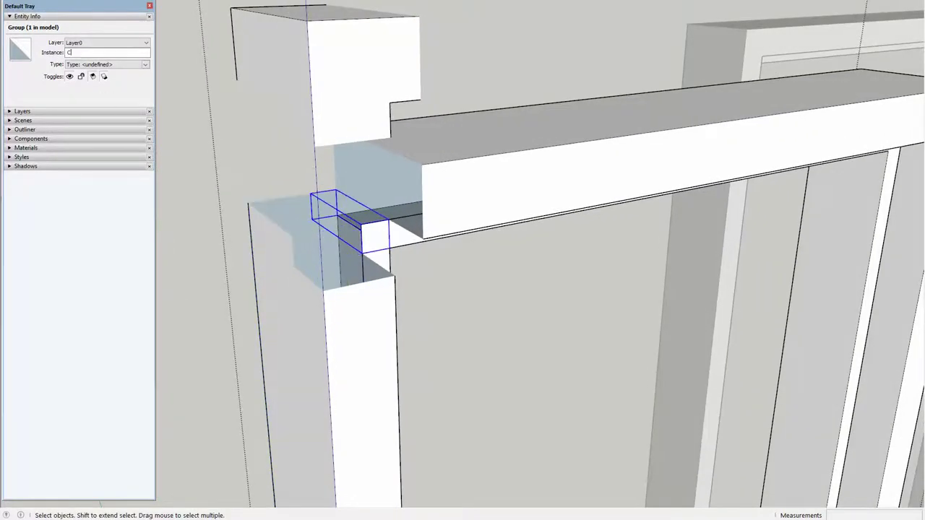
pyautogui.press('Return')
# Move notch pieces CL5 and CL6 0.064 m up into the top block.
pyautogui.moveTo(331, 194); pyautogui.dragTo(282, 204, button='middle')
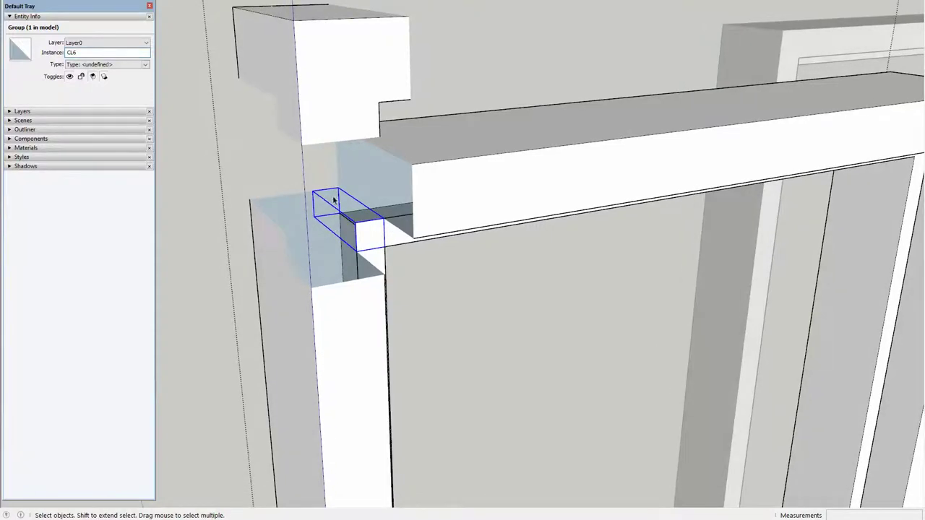
pyautogui.click(286, 206)
pyautogui.press('m')
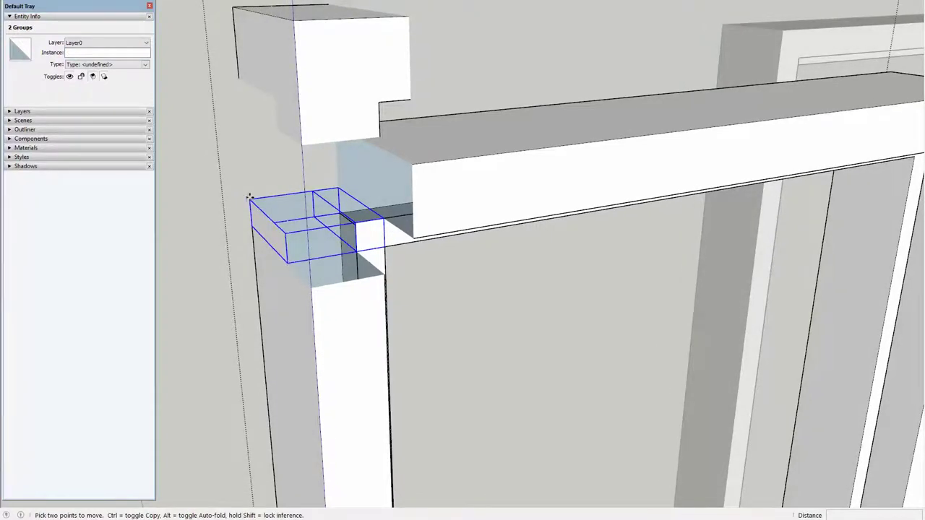
pyautogui.click(250, 197)
pyautogui.click(278, 116)
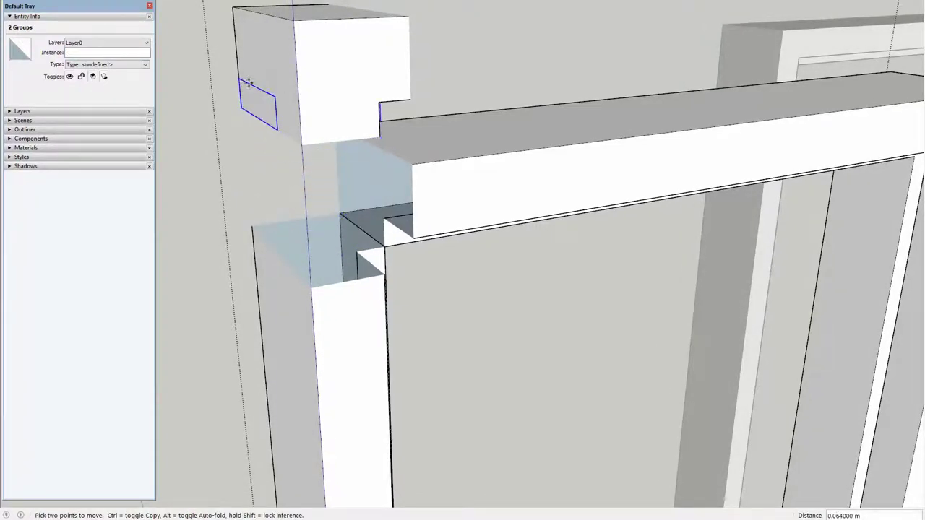
pyautogui.press('space')
pyautogui.moveTo(275, 117); pyautogui.dragTo(280, 115, button='middle')
pyautogui.moveTo(355, 153)
pyautogui.mouseDown(button='middle')
pyautogui.moveTo(337, 113)
pyautogui.moveTo(427, 181)
pyautogui.moveTo(485, 188)
pyautogui.moveTo(379, 214)
pyautogui.mouseUp(button='middle')
pyautogui.scroll(-3, 473, 189)
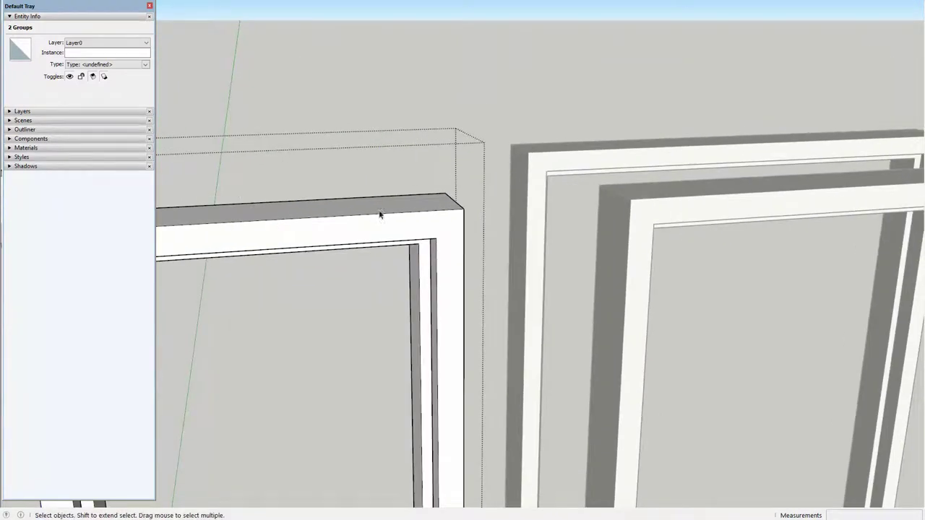
# Name the right corner piece CR1.
pyautogui.click(424, 228)
pyautogui.moveTo(433, 232)
pyautogui.mouseDown(button='middle')
pyautogui.moveTo(542, 217)
pyautogui.moveTo(516, 234)
pyautogui.mouseUp(button='middle')
pyautogui.scroll(-2, 516, 234)
pyautogui.click(287, 193)
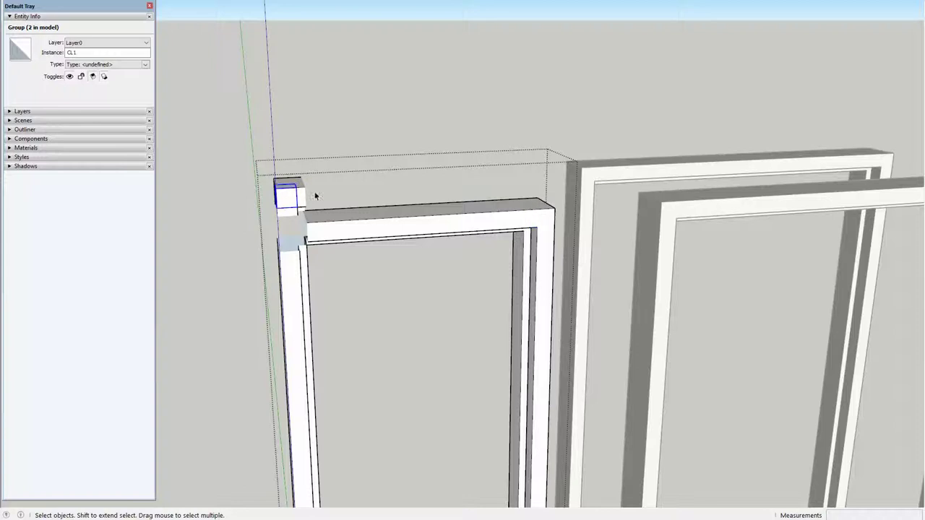
pyautogui.click(551, 214)
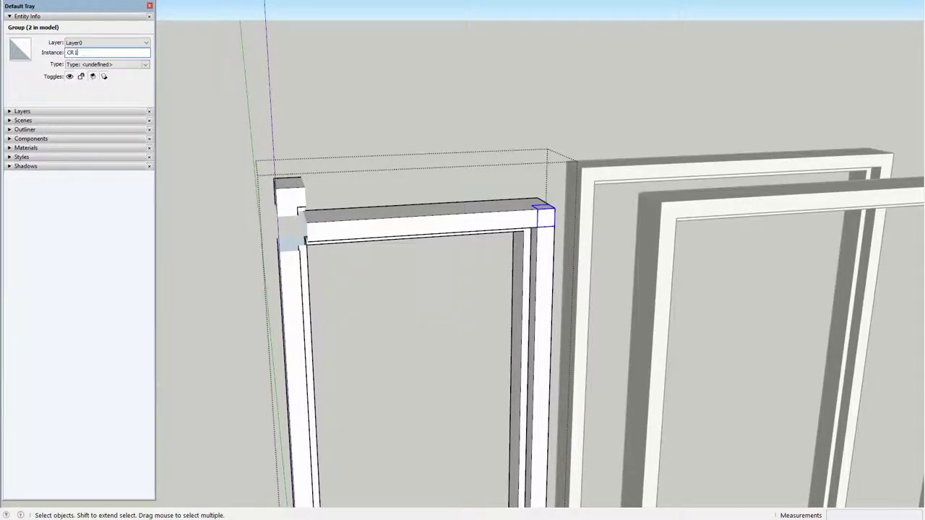
pyautogui.click(544, 204)
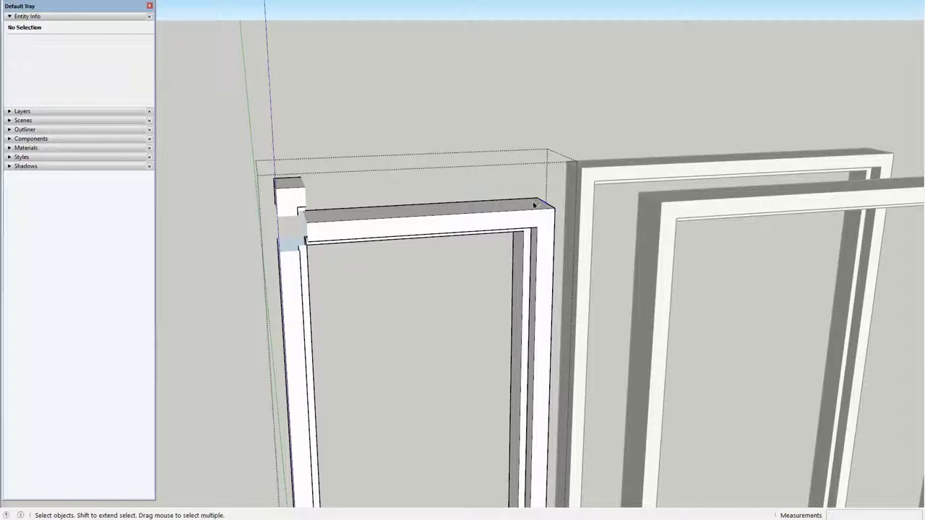
# Name the small right corner piece CR2 and lift the corner pieces above the right post.
pyautogui.click(535, 206)
pyautogui.click(107, 52)
pyautogui.write('CR2')
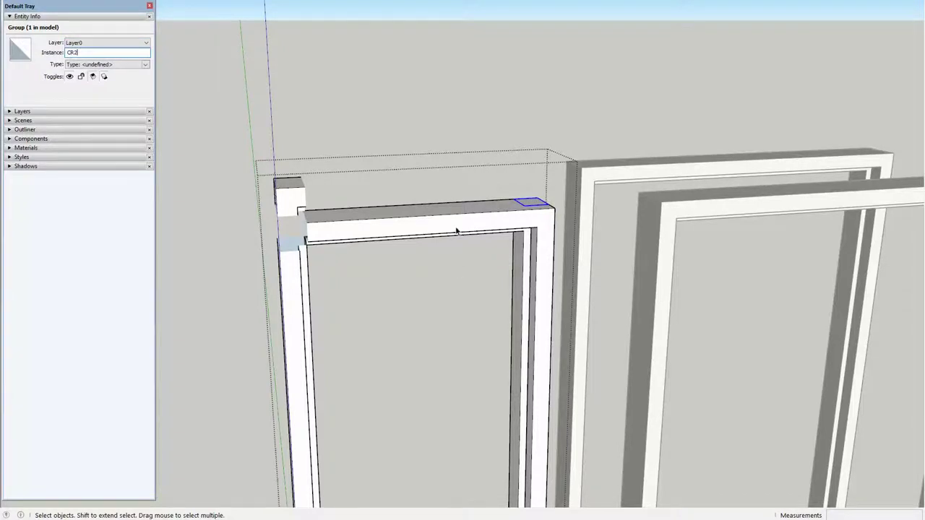
pyautogui.moveTo(455, 230); pyautogui.dragTo(532, 225, button='middle')
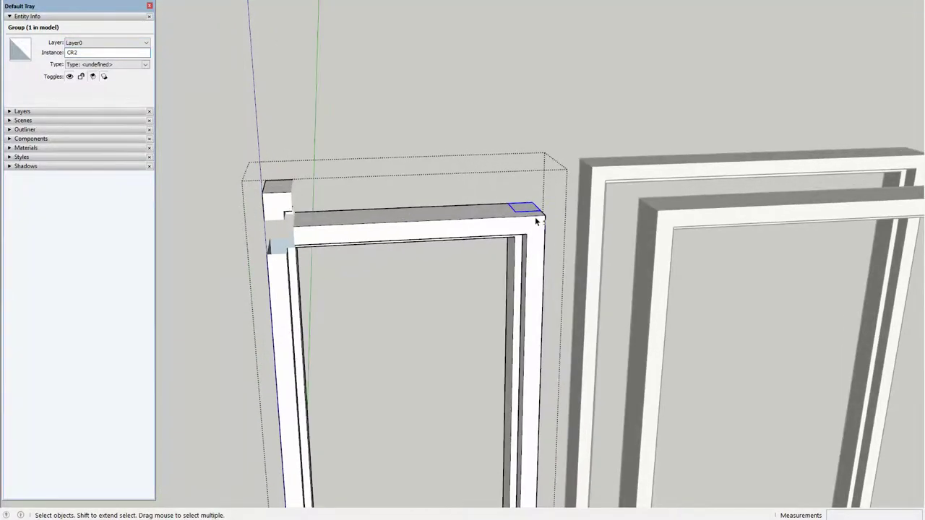
pyautogui.press('m')
pyautogui.click(542, 215)
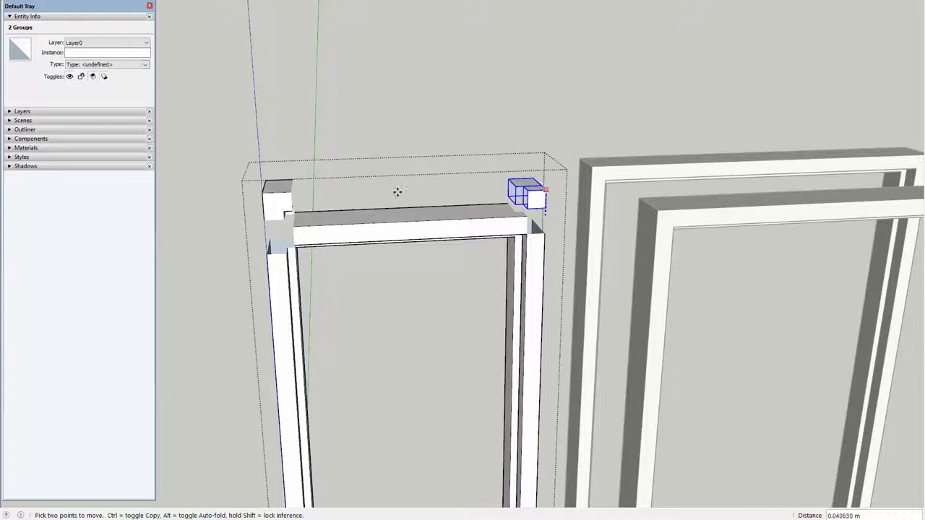
pyautogui.click(269, 179)
pyautogui.press('space')
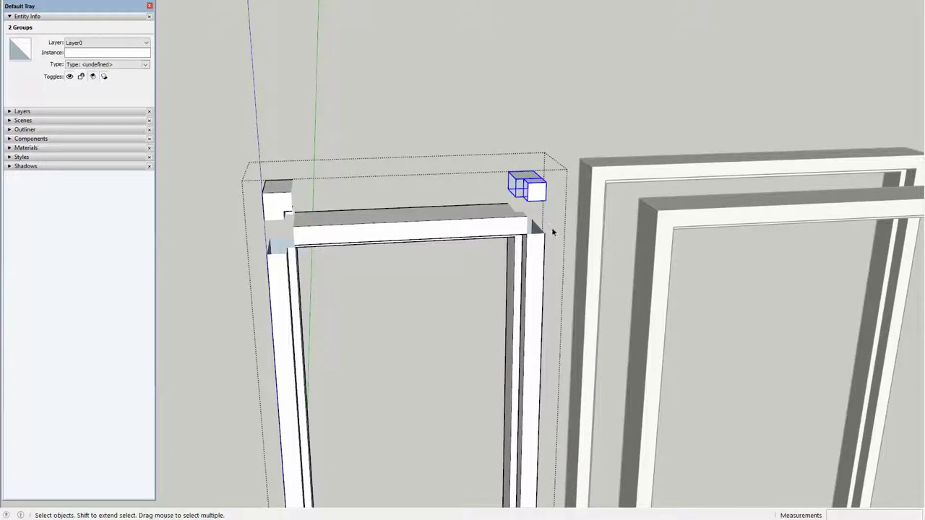
# Name the remaining right corner piece CR3 and move it up into the right block.
pyautogui.click(273, 222)
pyautogui.moveTo(394, 221); pyautogui.dragTo(528, 238, button='middle')
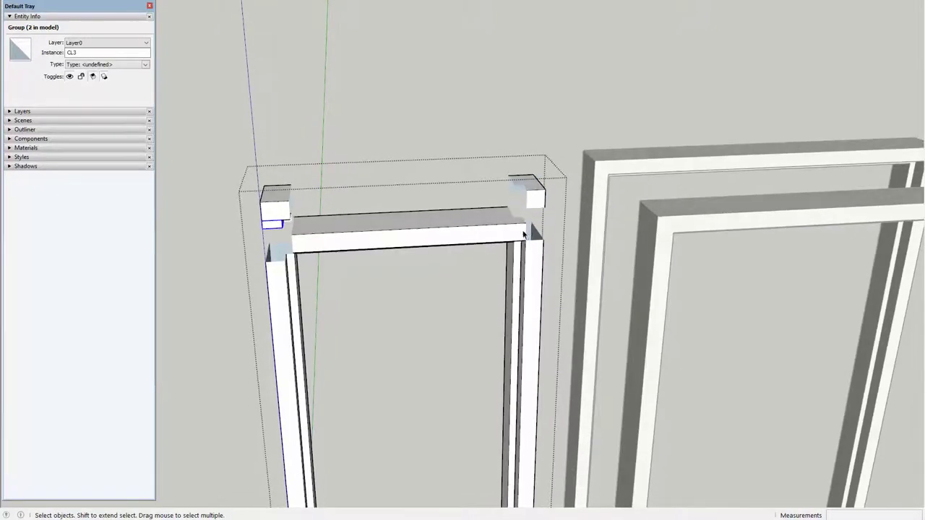
pyautogui.click(522, 230)
pyautogui.click(107, 52)
pyautogui.write('C')
pyautogui.moveTo(531, 225); pyautogui.dragTo(537, 273, button='middle')
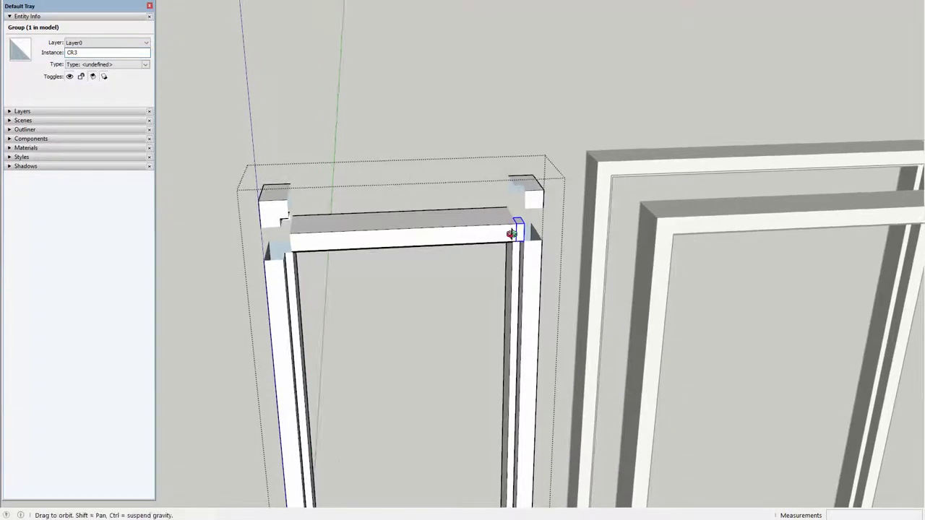
pyautogui.press('q')
pyautogui.moveTo(516, 233); pyautogui.dragTo(516, 232, button='middle')
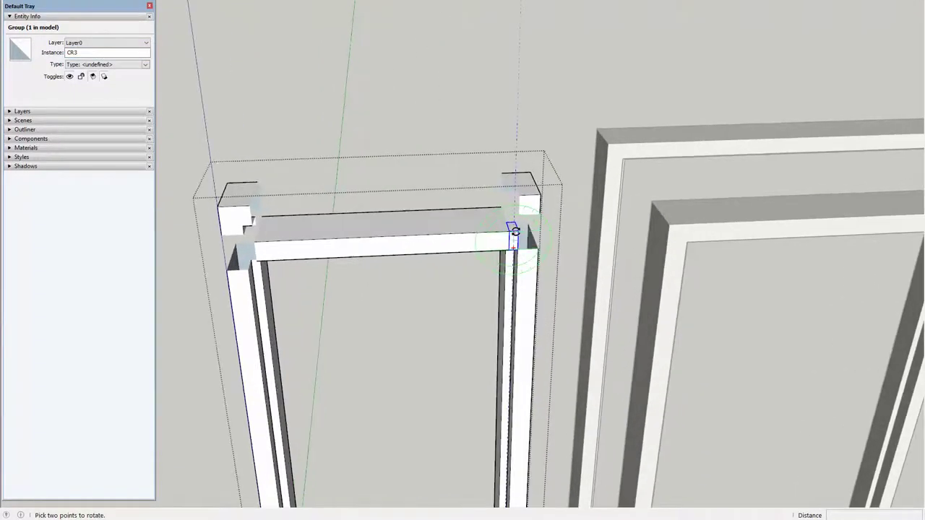
pyautogui.scroll(3, 514, 230)
pyautogui.press('m')
pyautogui.click(512, 227)
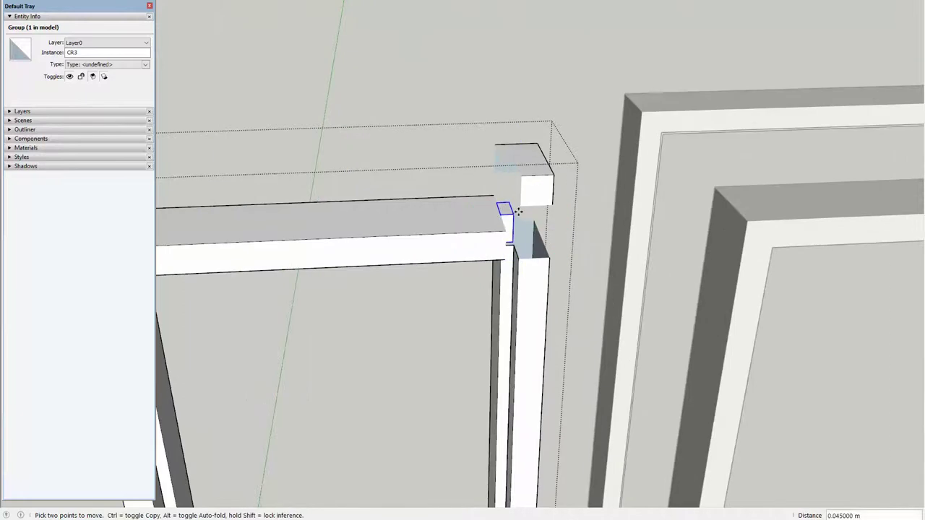
pyautogui.click(522, 179)
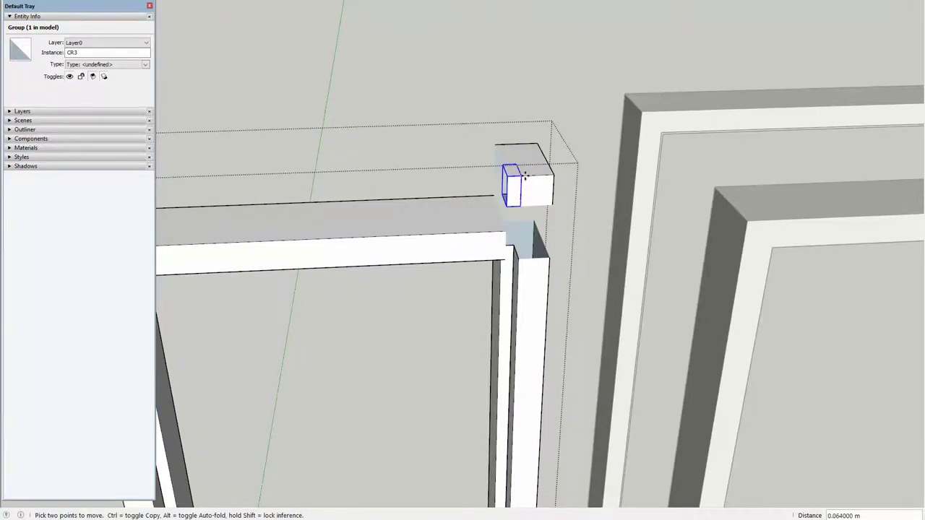
pyautogui.press('space')
# Compare the pieces in the left and right top blocks, undoing the last placement.
pyautogui.scroll(-2, 488, 198)
pyautogui.moveTo(488, 198); pyautogui.dragTo(407, 226, button='middle')
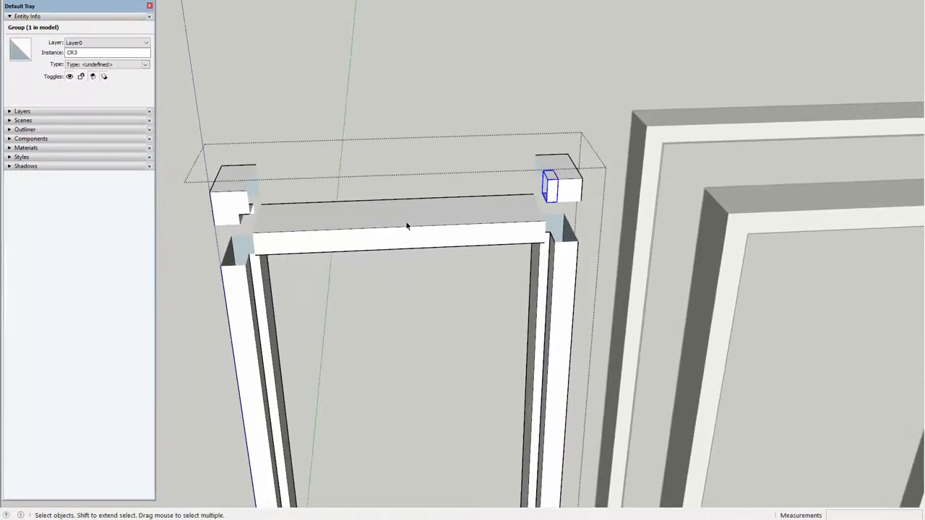
pyautogui.click(227, 224)
pyautogui.moveTo(227, 224); pyautogui.dragTo(255, 182, button='middle')
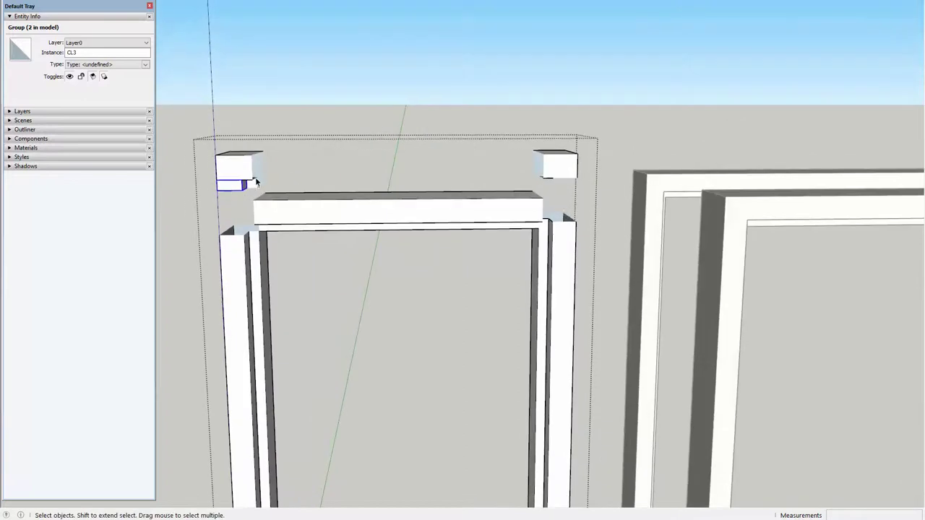
pyautogui.click(247, 169)
pyautogui.scroll(1, 244, 168)
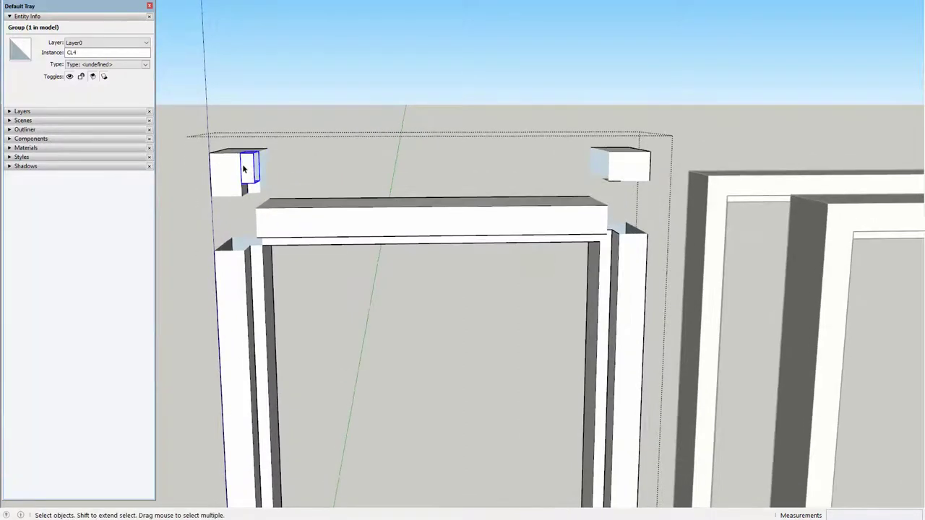
pyautogui.scroll(2, 248, 161)
pyautogui.click(743, 182)
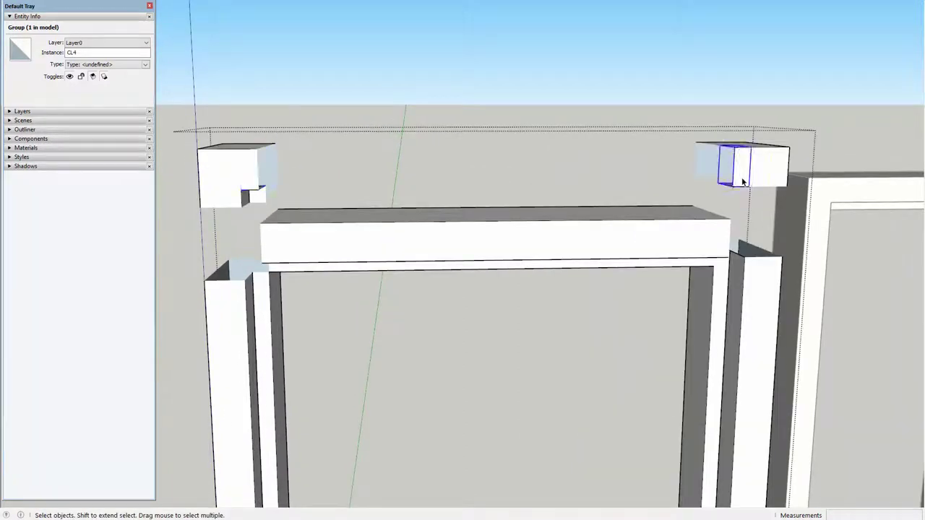
pyautogui.click(246, 181)
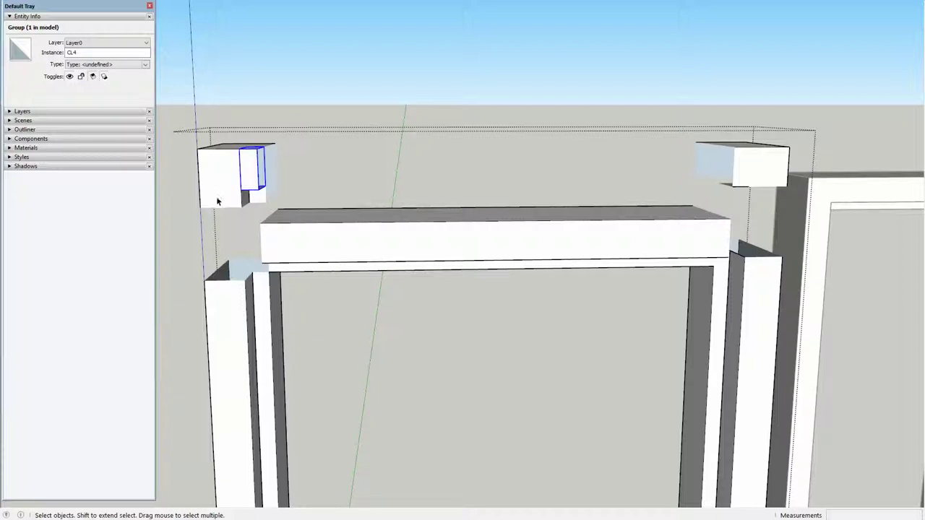
pyautogui.click(217, 201)
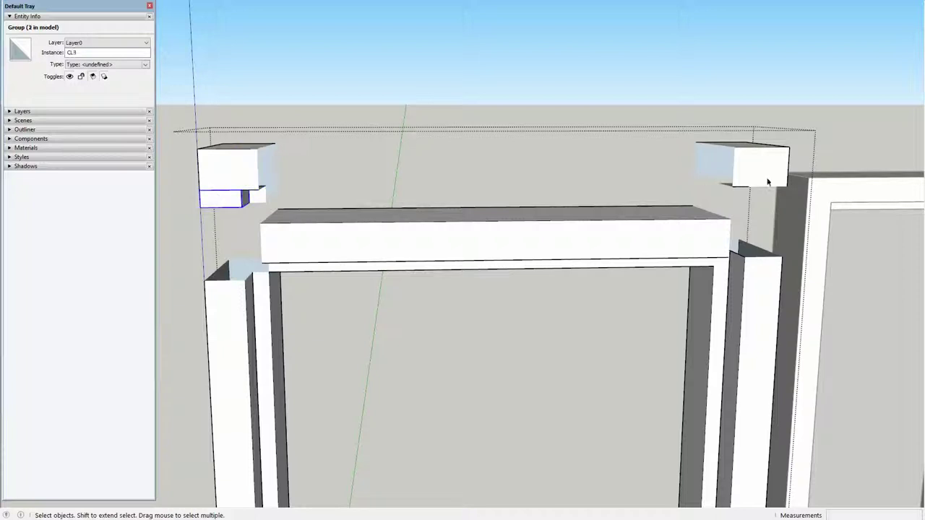
pyautogui.moveTo(756, 259)
pyautogui.mouseDown(button='middle')
pyautogui.moveTo(666, 268)
pyautogui.moveTo(703, 209)
pyautogui.mouseUp(button='middle')
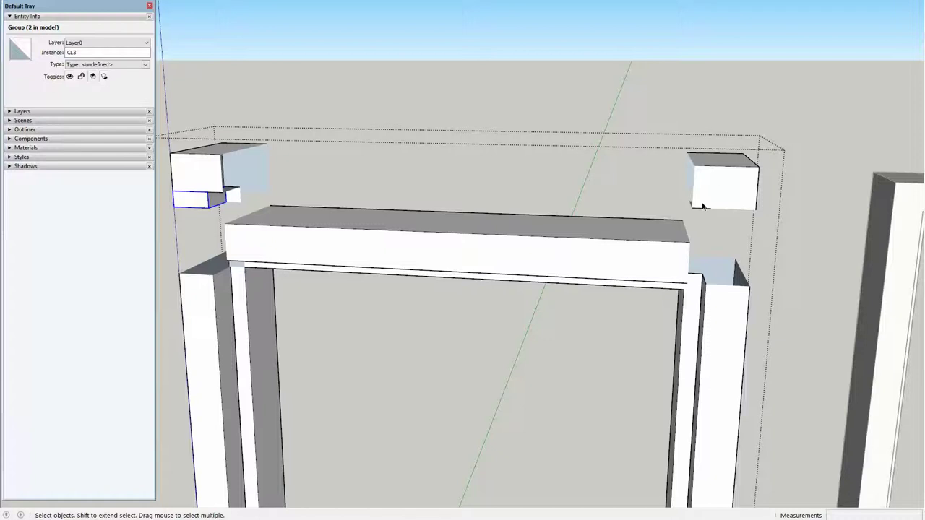
pyautogui.click(702, 206)
pyautogui.moveTo(581, 251); pyautogui.dragTo(642, 248, button='middle')
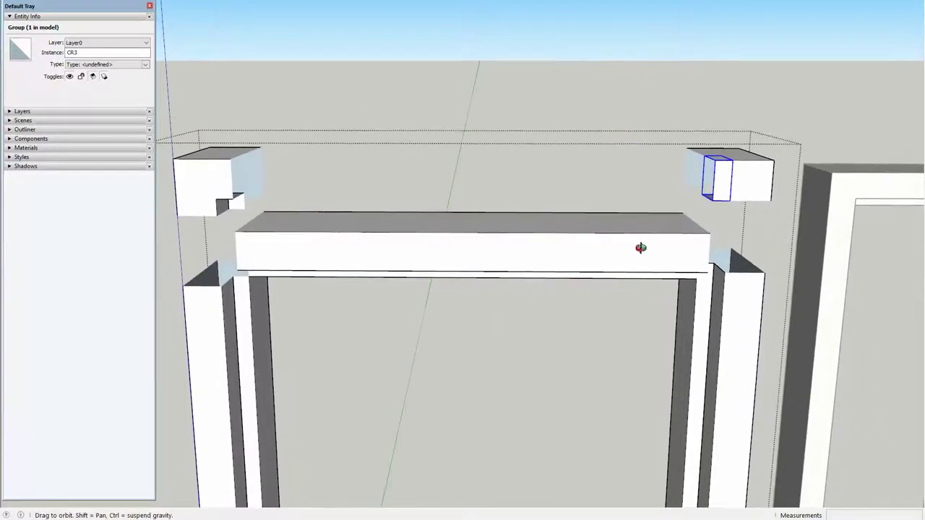
pyautogui.hotkey('ctrl', 'z')
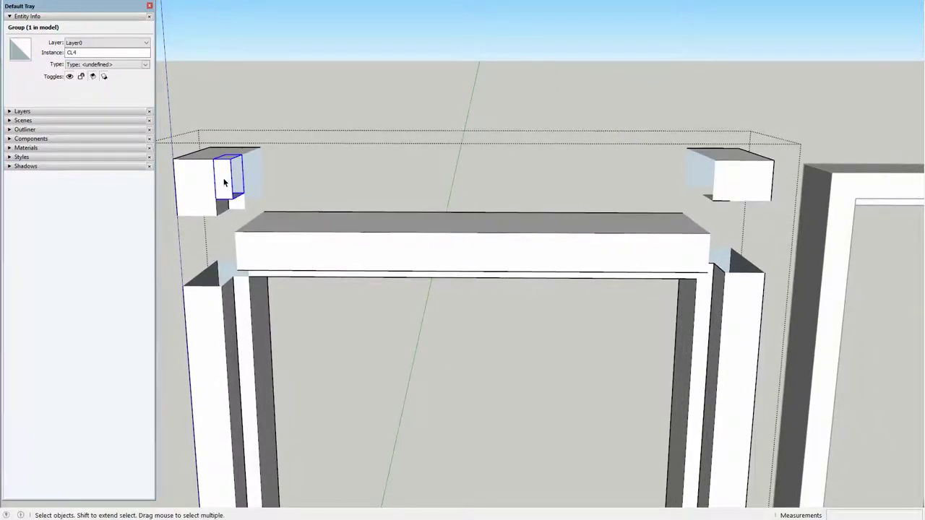
pyautogui.moveTo(480, 308)
pyautogui.mouseDown(button='middle')
pyautogui.moveTo(545, 250)
pyautogui.moveTo(503, 228)
pyautogui.mouseUp(button='middle')
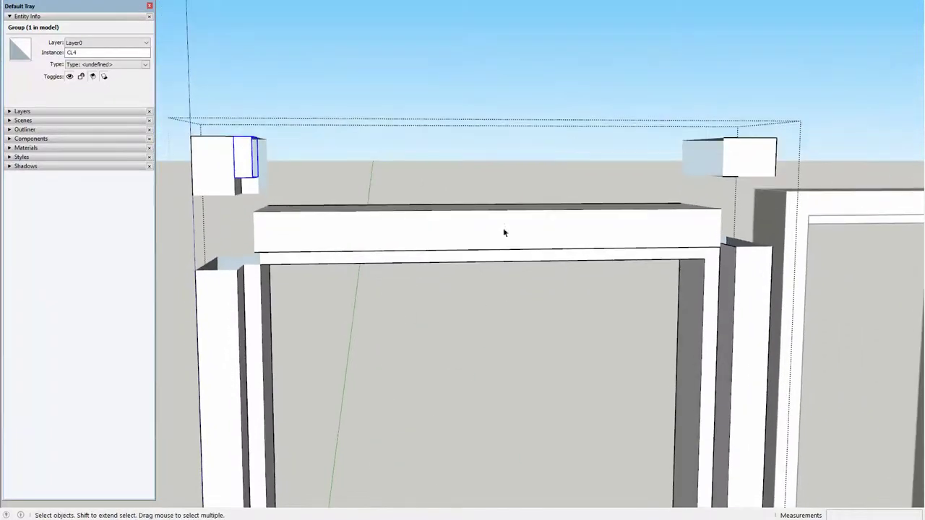
pyautogui.moveTo(715, 233)
pyautogui.mouseDown(button='middle')
pyautogui.moveTo(658, 196)
pyautogui.moveTo(722, 214)
pyautogui.mouseUp(button='middle')
# Undo the earlier placement and put the small right piece back atop the right post.
pyautogui.click(722, 216)
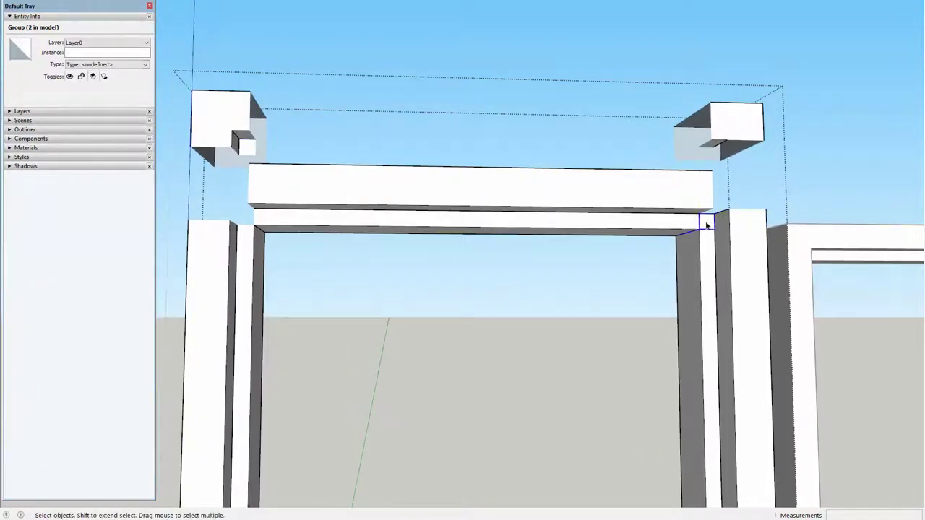
pyautogui.hotkey('ctrl', 'z')
pyautogui.hotkey('ctrl', 'z')
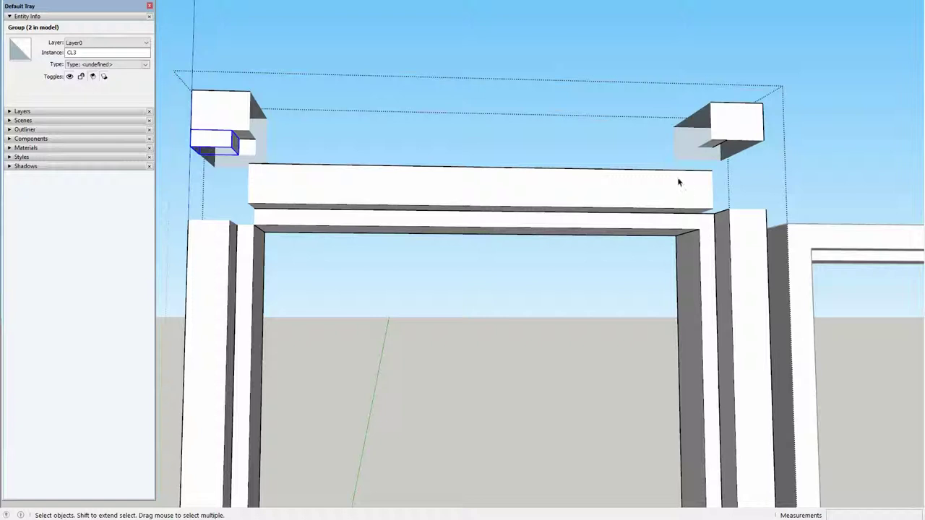
pyautogui.click(741, 222)
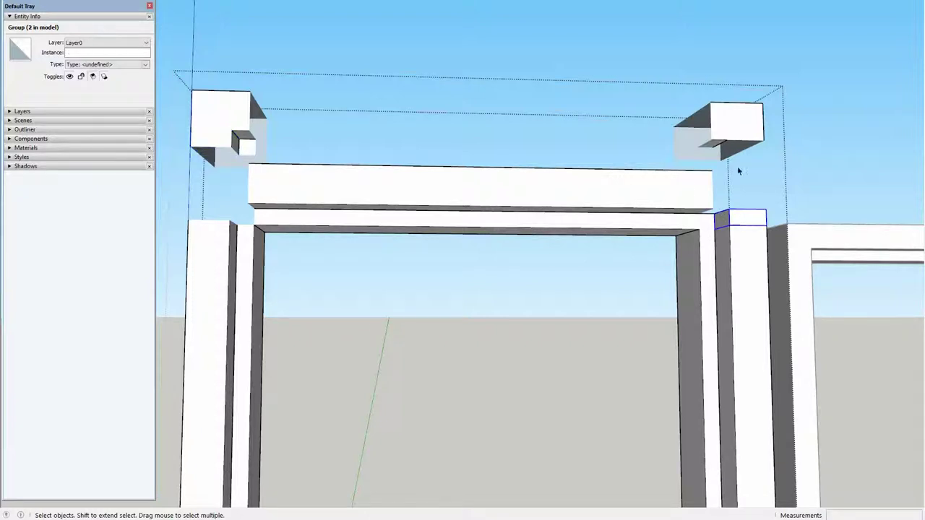
pyautogui.click(235, 128)
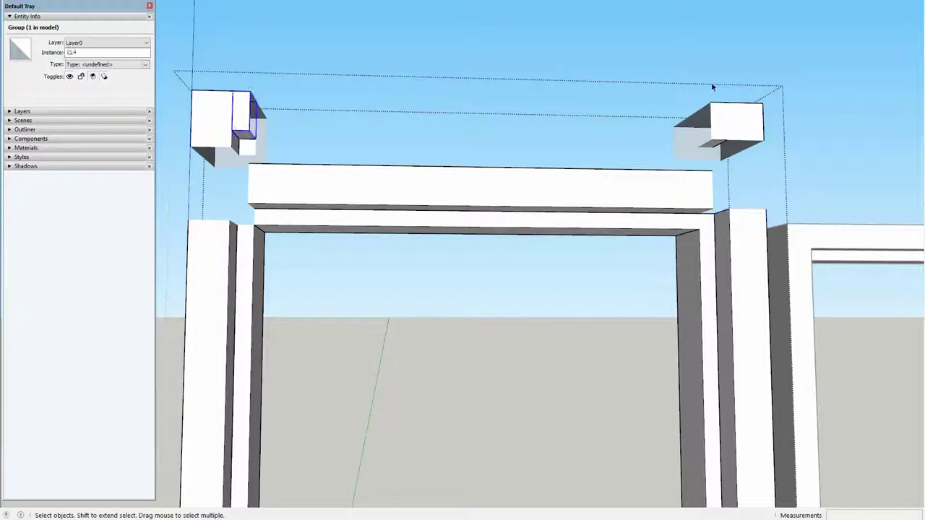
pyautogui.click(720, 133)
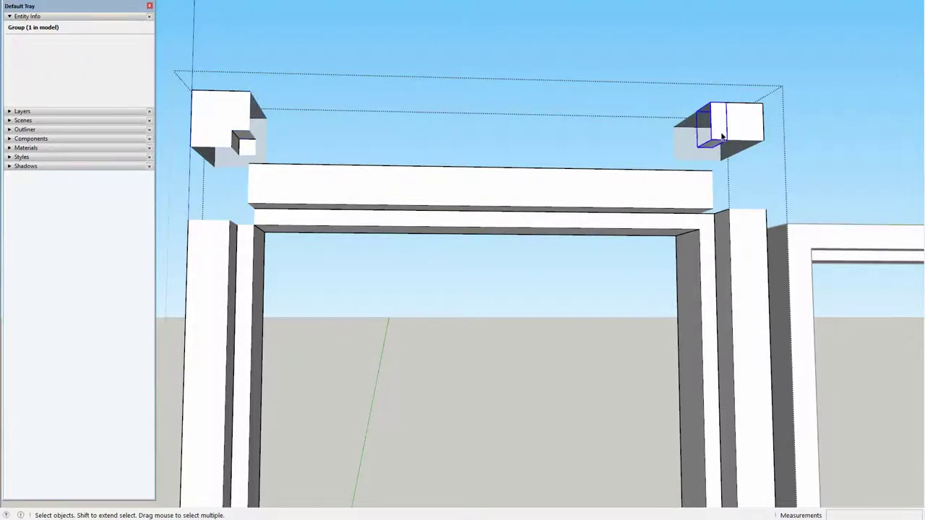
pyautogui.click(239, 116)
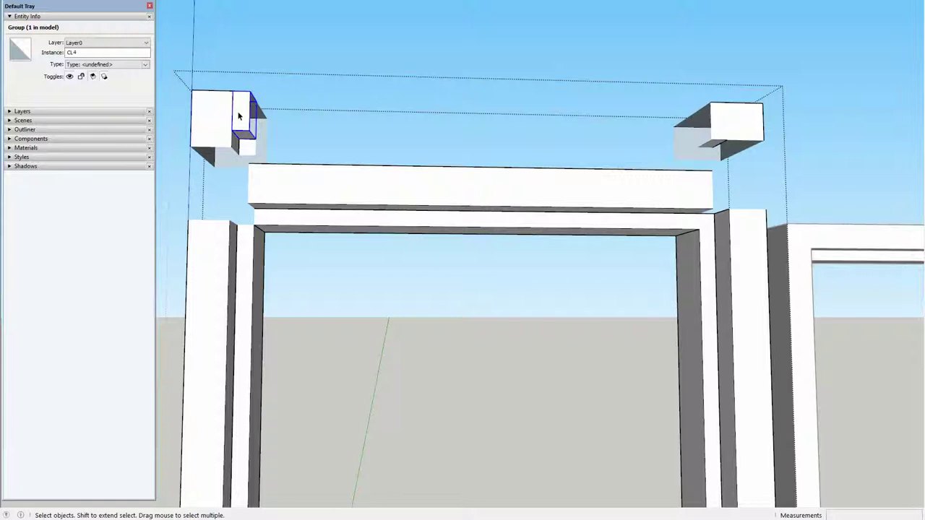
pyautogui.click(716, 133)
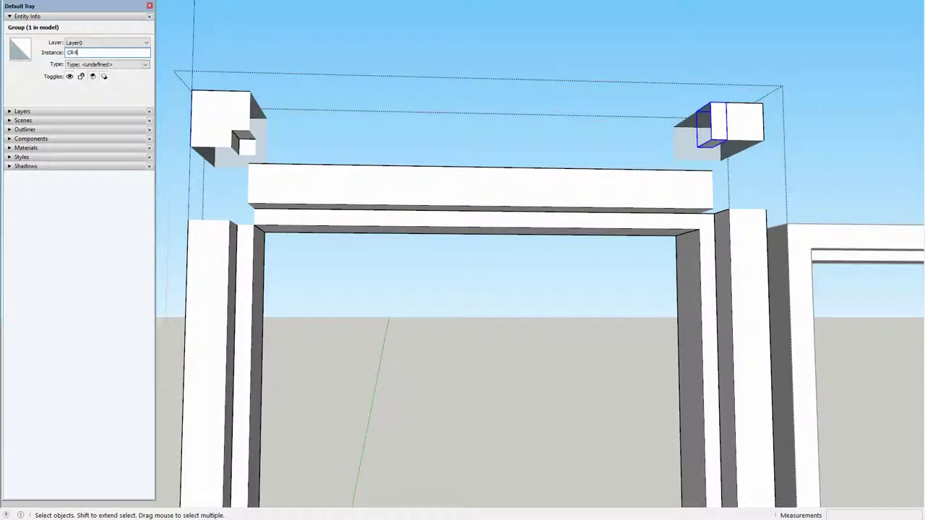
pyautogui.hotkey('ctrl', 'x')
pyautogui.hotkey('ctrl', 'v')
pyautogui.click(742, 219)
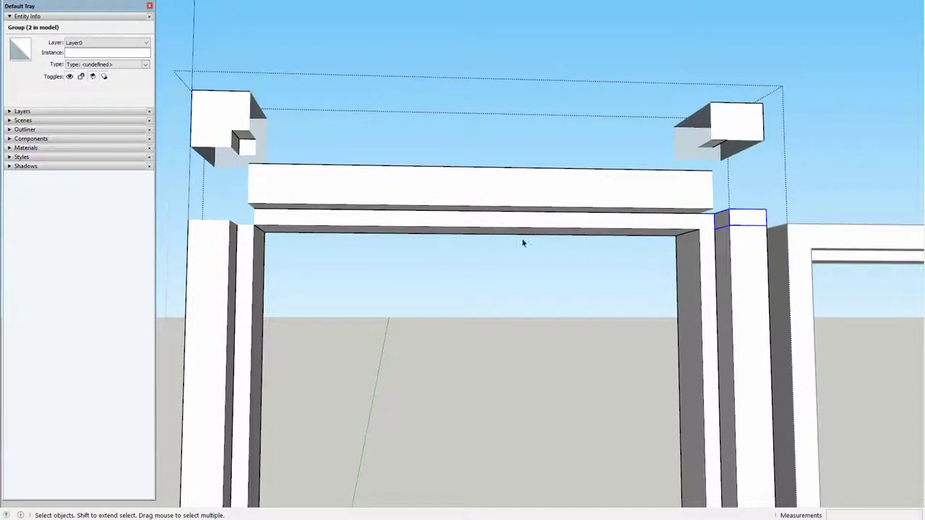
pyautogui.click(253, 147)
pyautogui.click(239, 142)
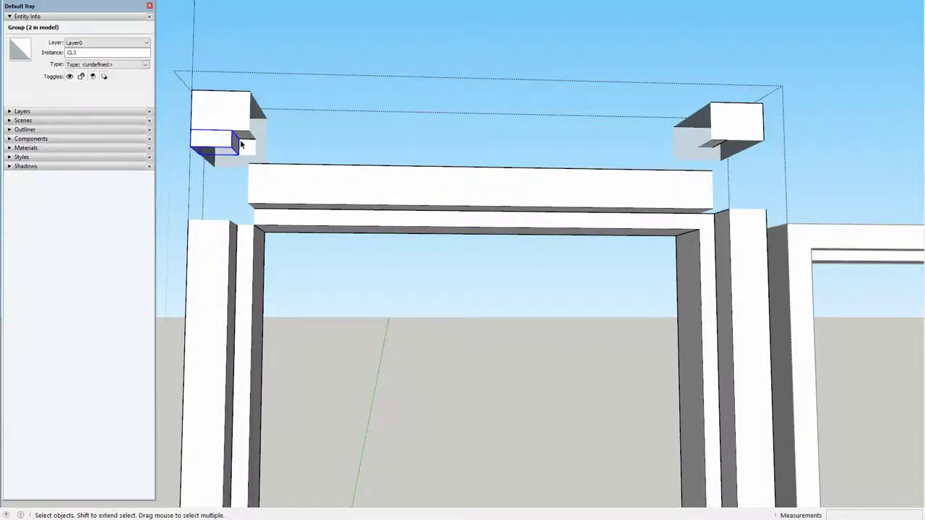
pyautogui.click(749, 217)
# Name the piece CR3 and move it up into the upper-right block's notch.
pyautogui.click(107, 52)
pyautogui.write('C')
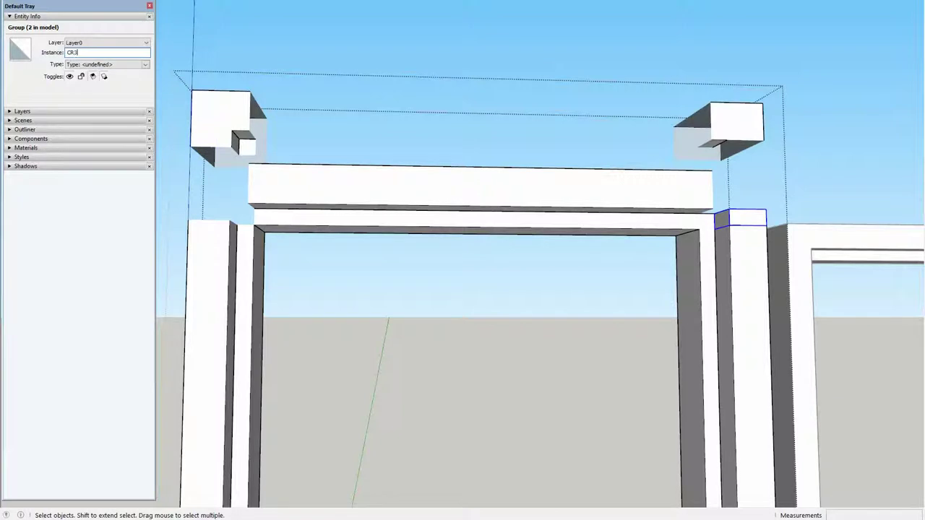
pyautogui.moveTo(802, 256); pyautogui.dragTo(768, 246, button='middle')
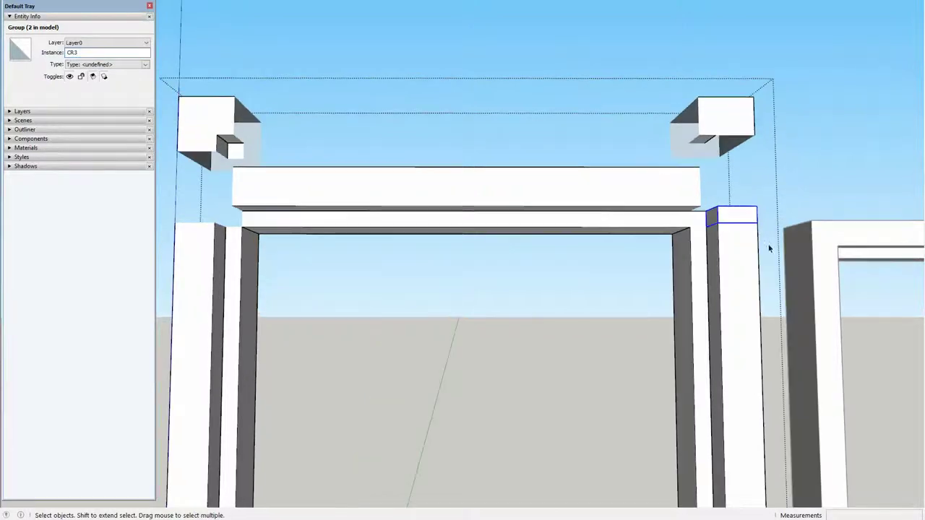
pyautogui.moveTo(759, 214); pyautogui.dragTo(748, 207, button='middle')
pyautogui.press('m')
pyautogui.click(746, 209)
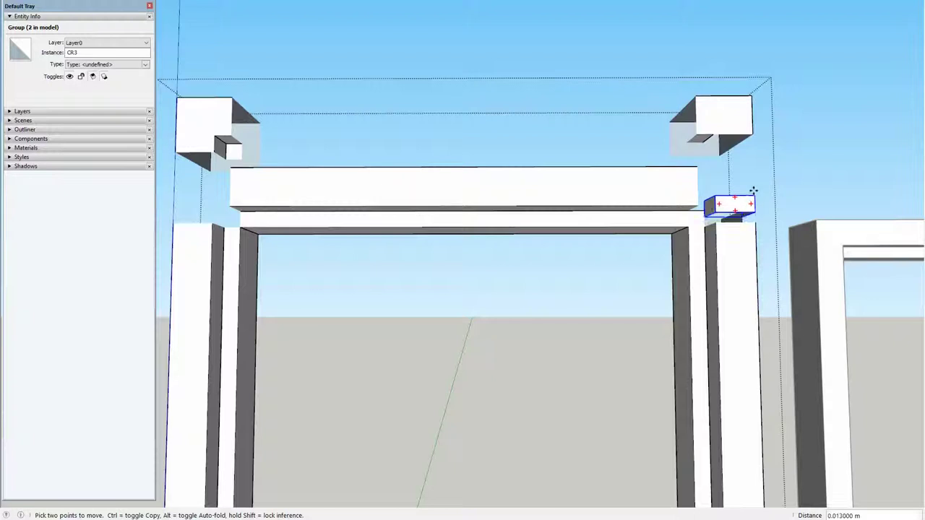
pyautogui.click(749, 136)
pyautogui.press('space')
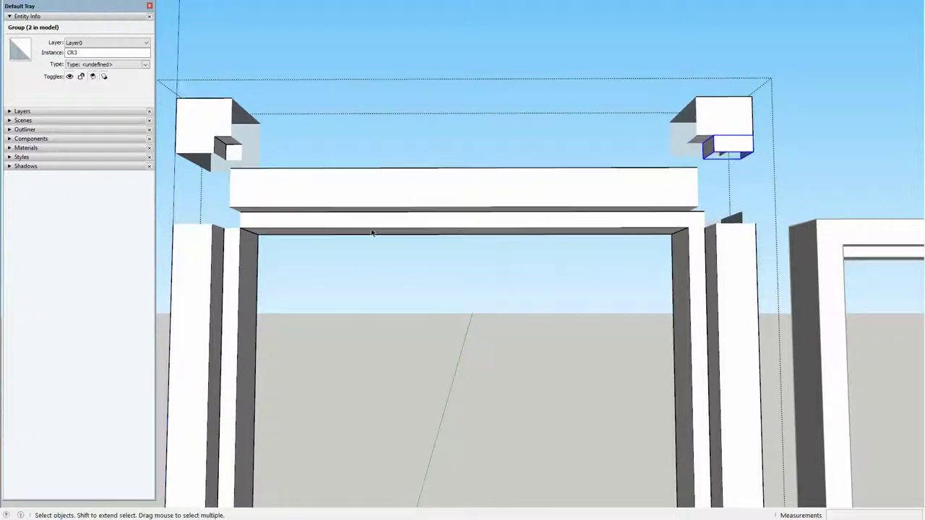
# Name the lintel-end piece CR6 and lift it 0.064 m into the top-right notch.
pyautogui.click(233, 153)
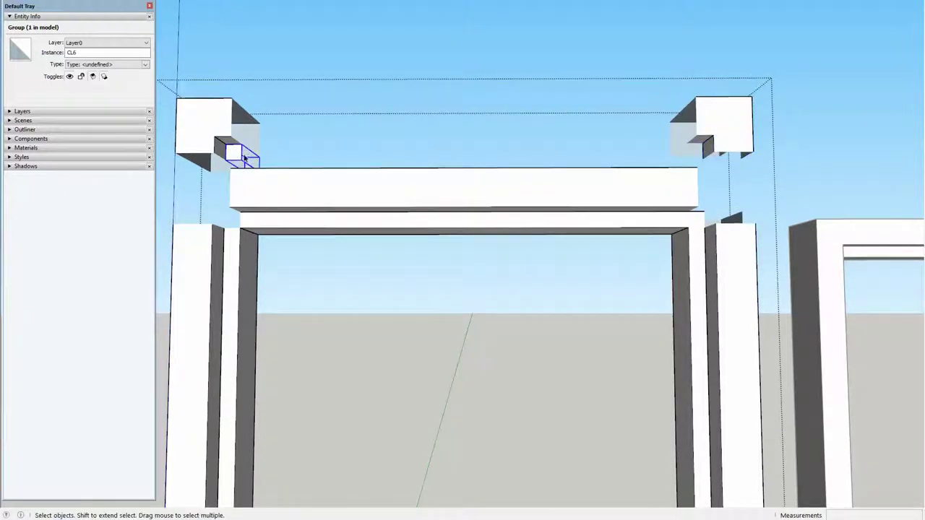
pyautogui.click(700, 223)
pyautogui.click(107, 52)
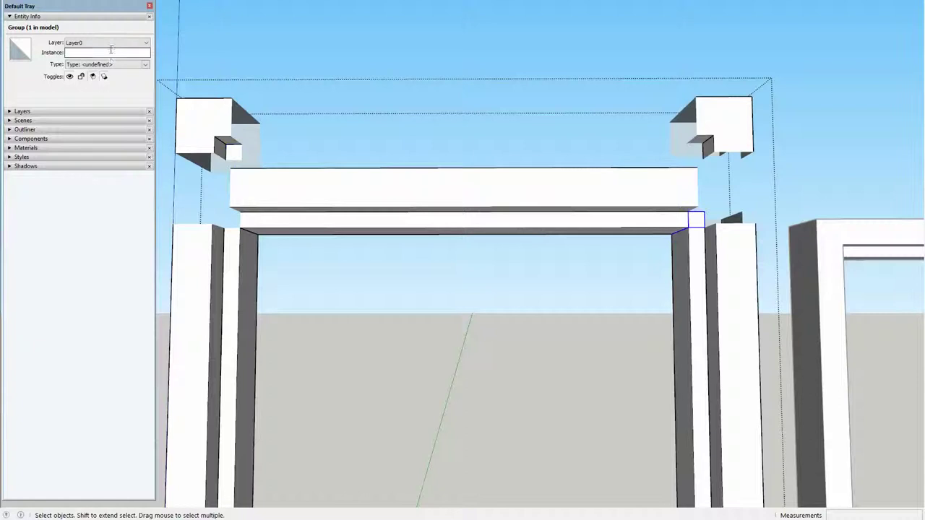
pyautogui.write('CR6')
pyautogui.press('Return')
pyautogui.press('m')
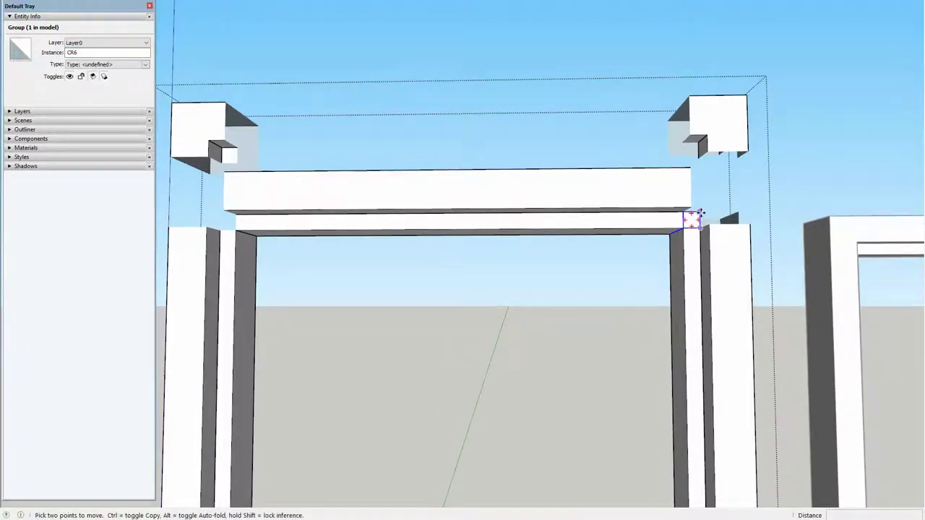
pyautogui.click(695, 215)
pyautogui.click(695, 145)
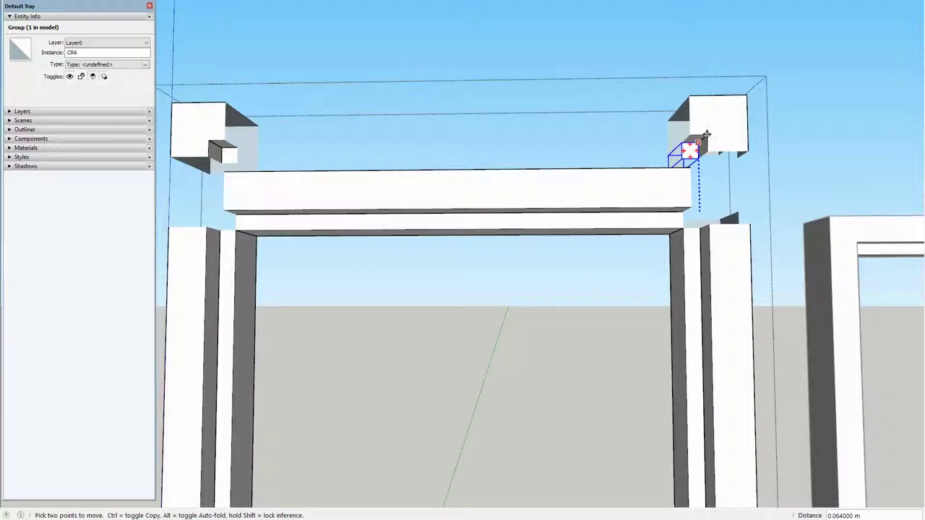
pyautogui.press('space')
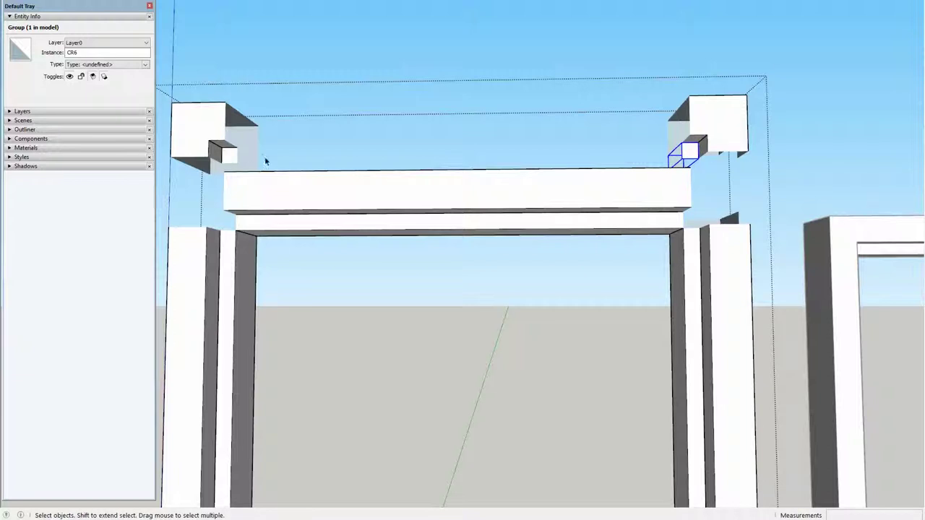
pyautogui.click(230, 157)
# Select the small block at the header's end and rename it CR5.
pyautogui.moveTo(228, 172)
pyautogui.mouseDown(button='middle')
pyautogui.moveTo(224, 180)
pyautogui.moveTo(339, 120)
pyautogui.mouseUp(button='middle')
pyautogui.scroll(-3, 224, 180)
pyautogui.moveTo(324, 131); pyautogui.dragTo(296, 131)
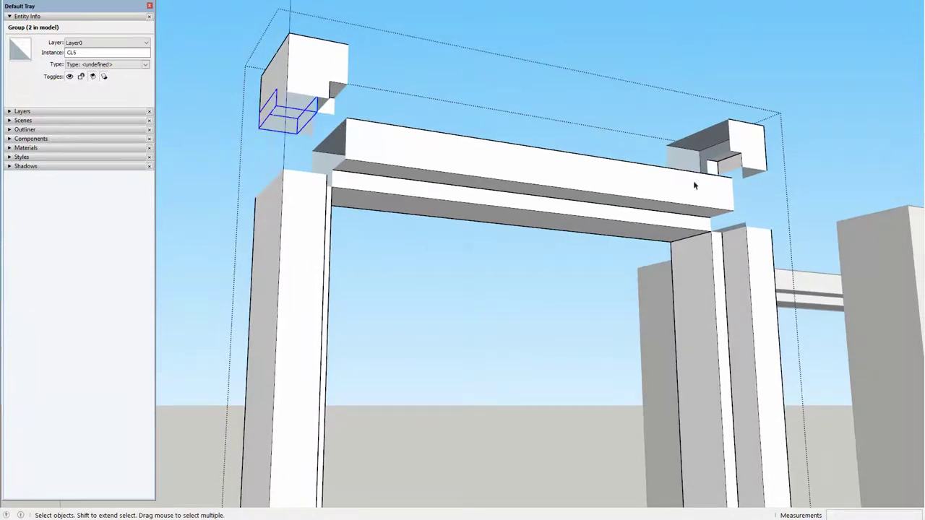
pyautogui.moveTo(694, 186); pyautogui.dragTo(492, 233, button='middle')
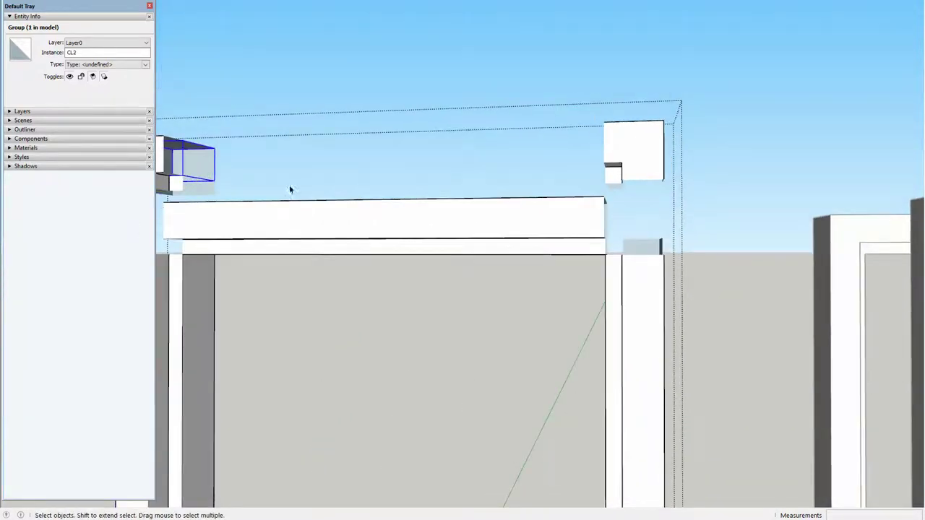
pyautogui.moveTo(562, 256); pyautogui.dragTo(538, 285, button='middle')
pyautogui.click(634, 258)
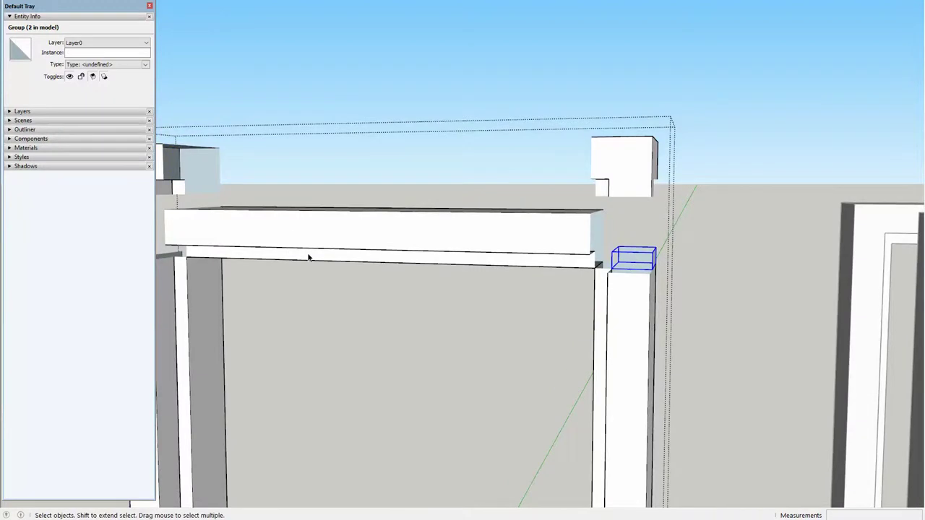
pyautogui.scroll(-3, 309, 258)
pyautogui.moveTo(417, 270); pyautogui.dragTo(72, 320, button='middle')
pyautogui.moveTo(589, 429)
pyautogui.mouseDown(button='middle')
pyautogui.moveTo(227, 440)
pyautogui.moveTo(774, 314)
pyautogui.moveTo(444, 295)
pyautogui.moveTo(741, 294)
pyautogui.mouseUp(button='middle')
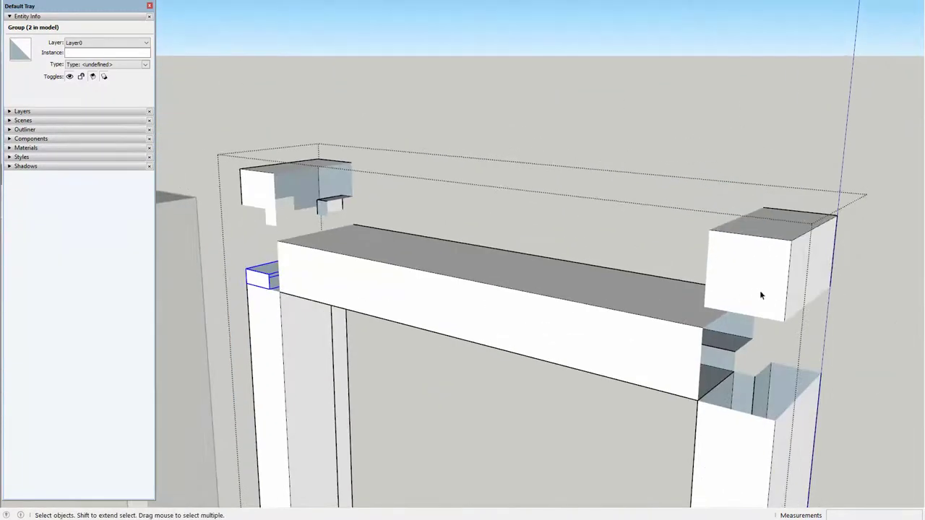
pyautogui.click(795, 302)
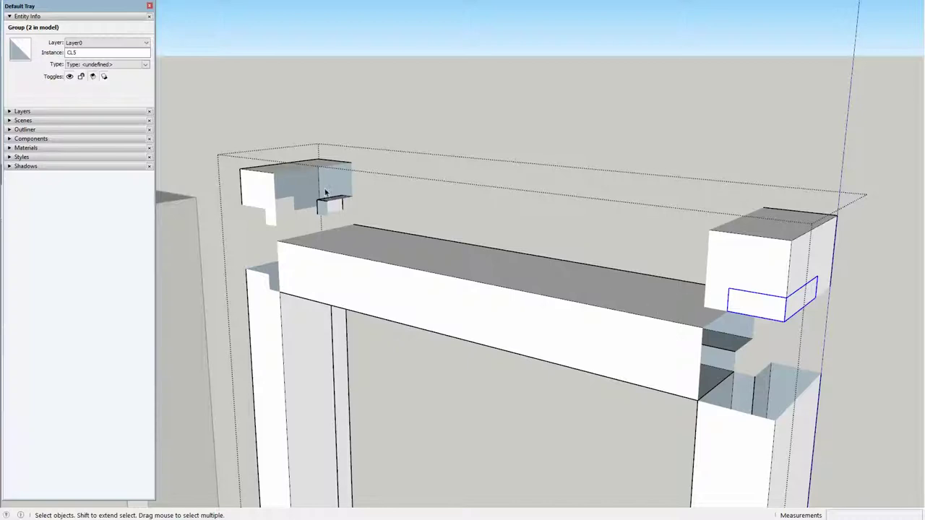
pyautogui.click(253, 281)
pyautogui.click(87, 52)
pyautogui.write('R')
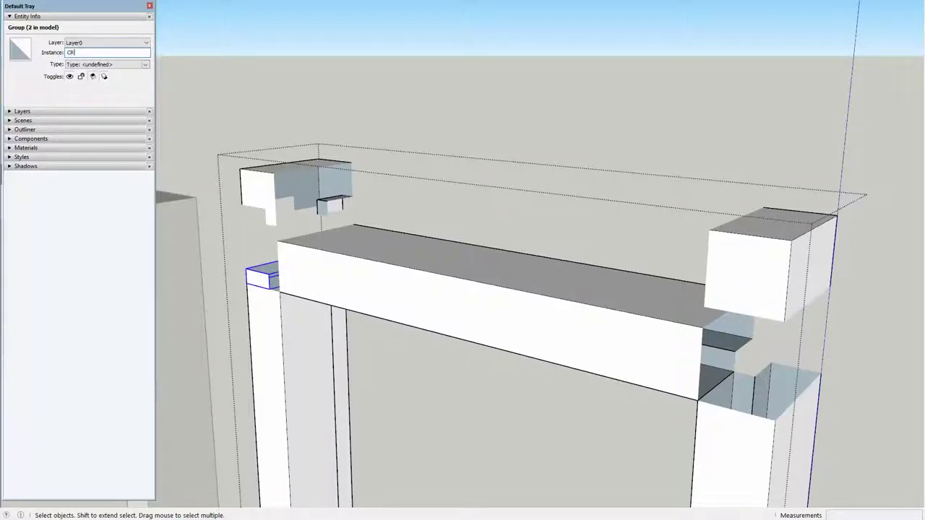
# Lift the CR5 block up into the overhead corner block's notch.
pyautogui.moveTo(367, 281); pyautogui.dragTo(448, 275, button='middle')
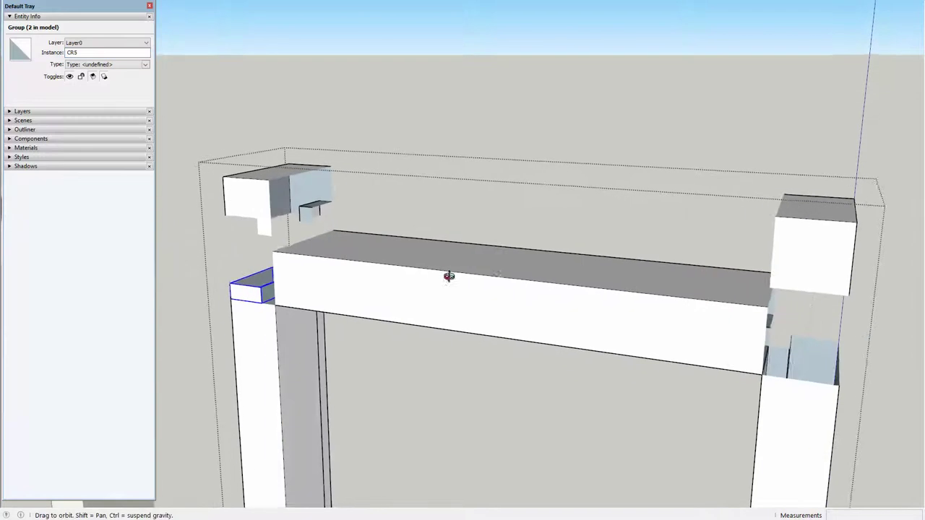
pyautogui.press('m')
pyautogui.click(231, 287)
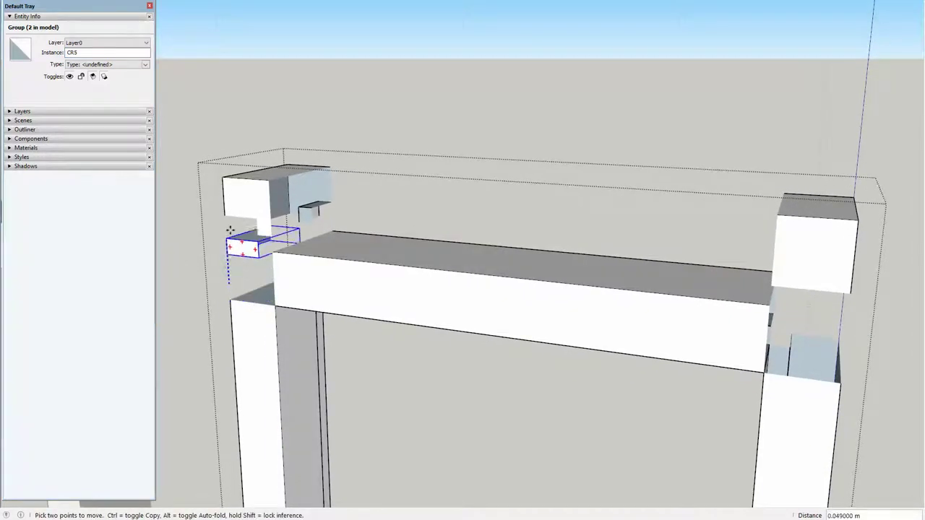
pyautogui.click(253, 228)
pyautogui.press('space')
pyautogui.moveTo(253, 228); pyautogui.dragTo(464, 283, button='middle')
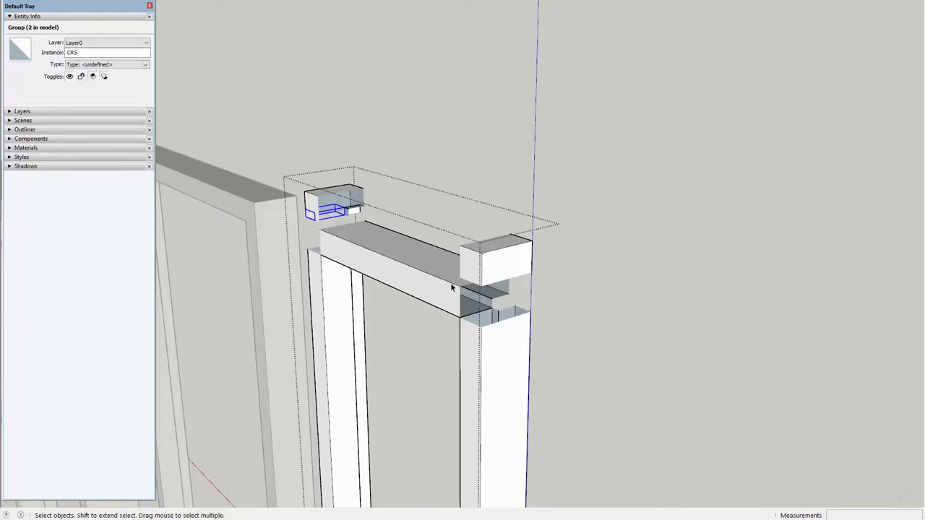
pyautogui.moveTo(452, 287); pyautogui.dragTo(351, 305, button='middle')
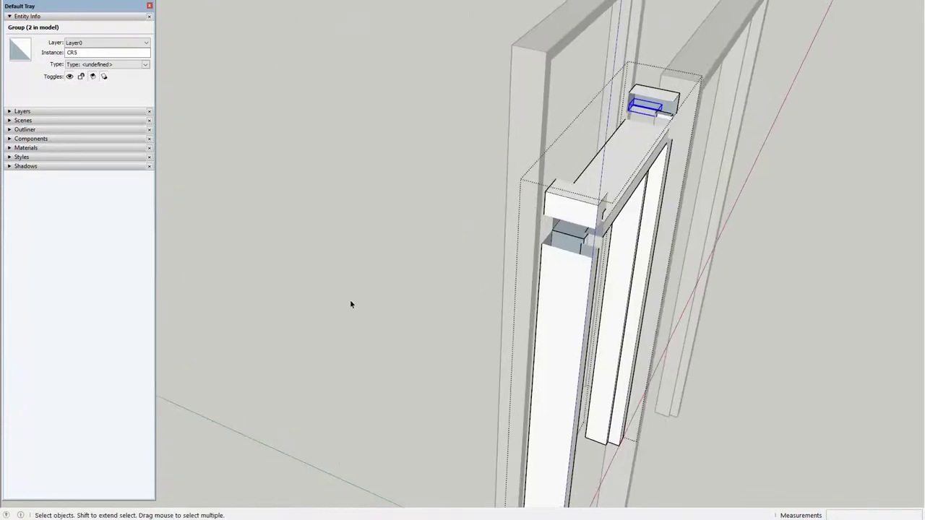
# Leave the frame part with Escape and select the whole FrameDoor component.
pyautogui.click(17, 129)
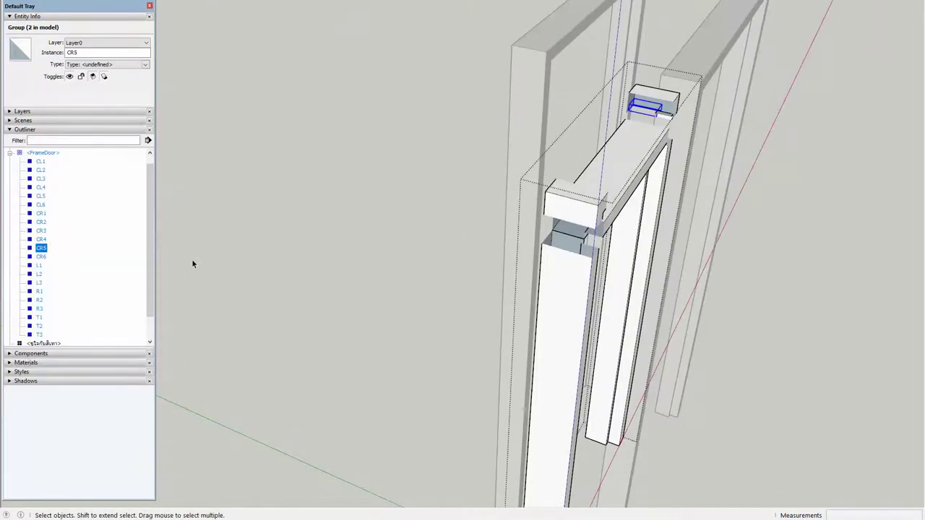
pyautogui.scroll(-1, 138, 267)
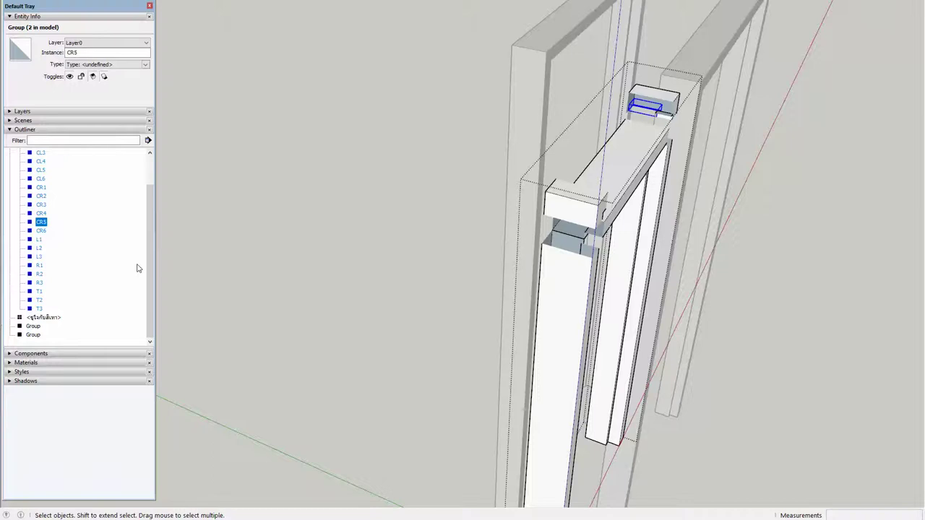
pyautogui.scroll(1, 137, 268)
pyautogui.scroll(1, 138, 268)
pyautogui.moveTo(538, 250)
pyautogui.mouseDown(button='middle')
pyautogui.moveTo(253, 192)
pyautogui.moveTo(458, 188)
pyautogui.mouseUp(button='middle')
pyautogui.press('Escape')
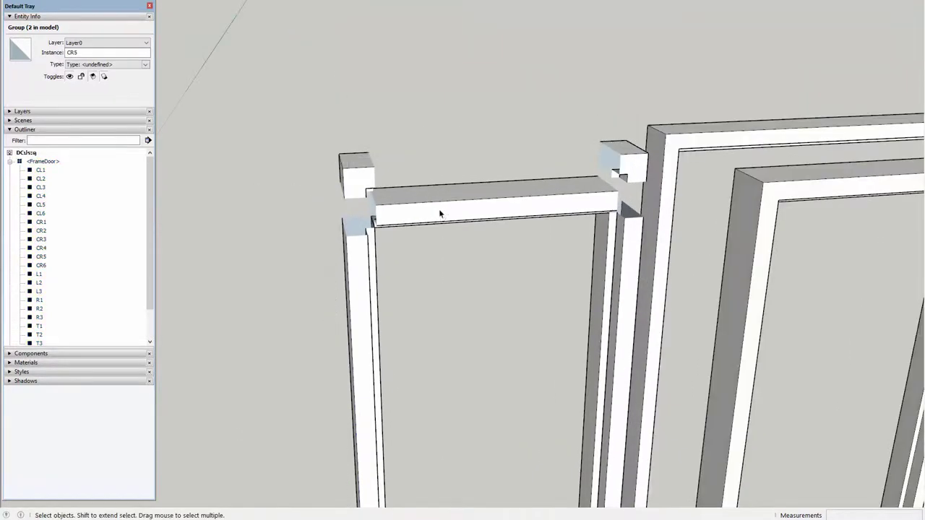
pyautogui.click(439, 209)
pyautogui.click(105, 131)
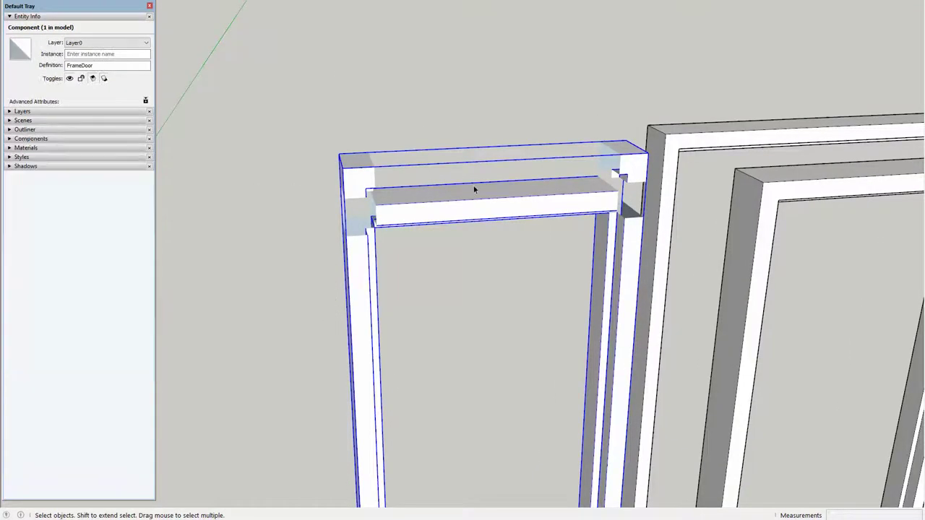
# Add attribute H to FrameDoor with its units set to centimeters.
pyautogui.moveTo(477, 198)
pyautogui.mouseDown(button='middle')
pyautogui.moveTo(423, 196)
pyautogui.moveTo(436, 209)
pyautogui.mouseUp(button='middle')
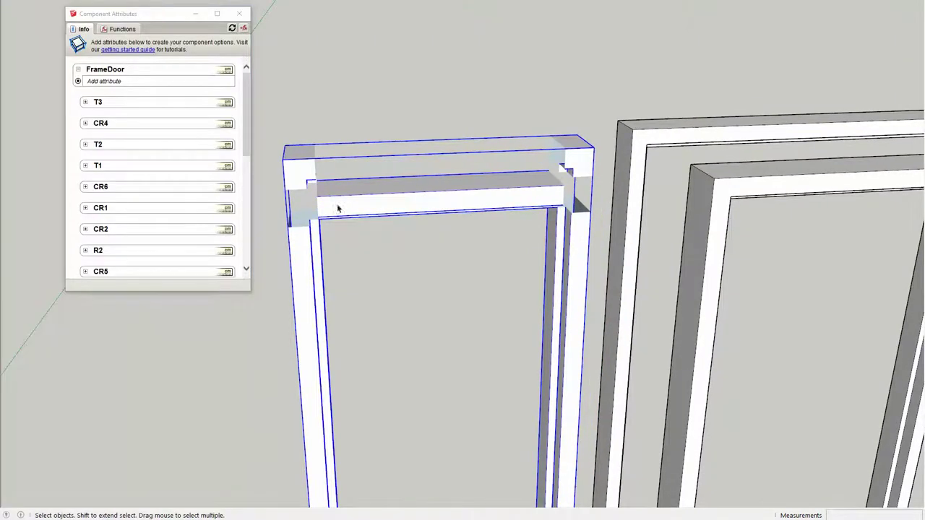
pyautogui.moveTo(349, 196)
pyautogui.mouseDown(button='middle')
pyautogui.moveTo(420, 182)
pyautogui.moveTo(326, 184)
pyautogui.mouseUp(button='middle')
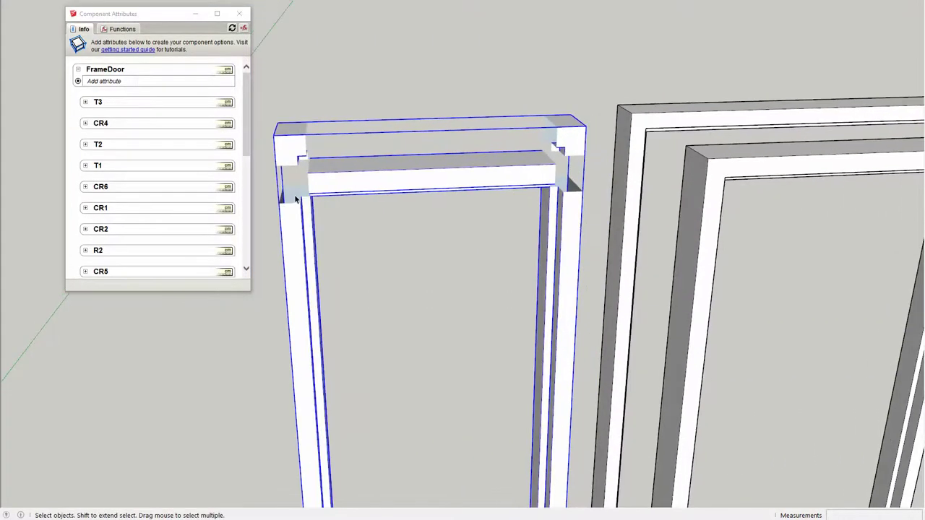
pyautogui.click(105, 82)
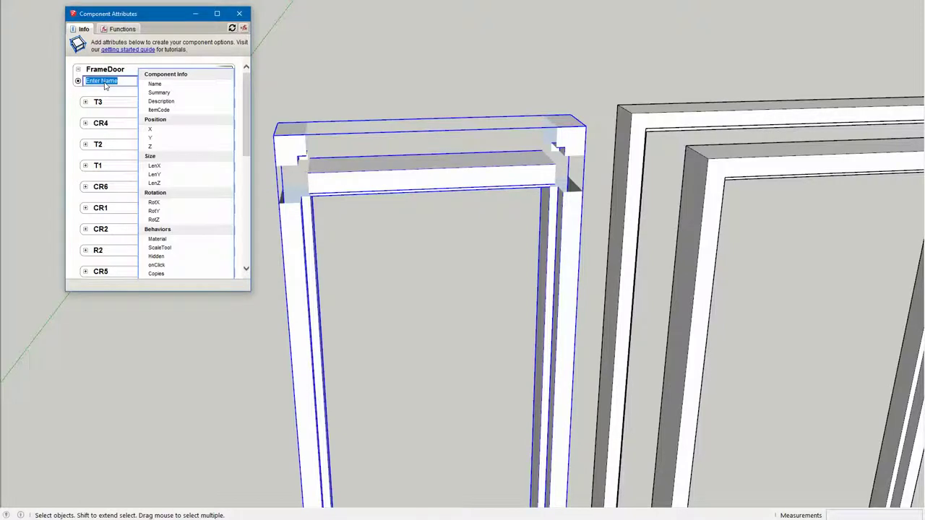
pyautogui.write('H')
pyautogui.press('Return')
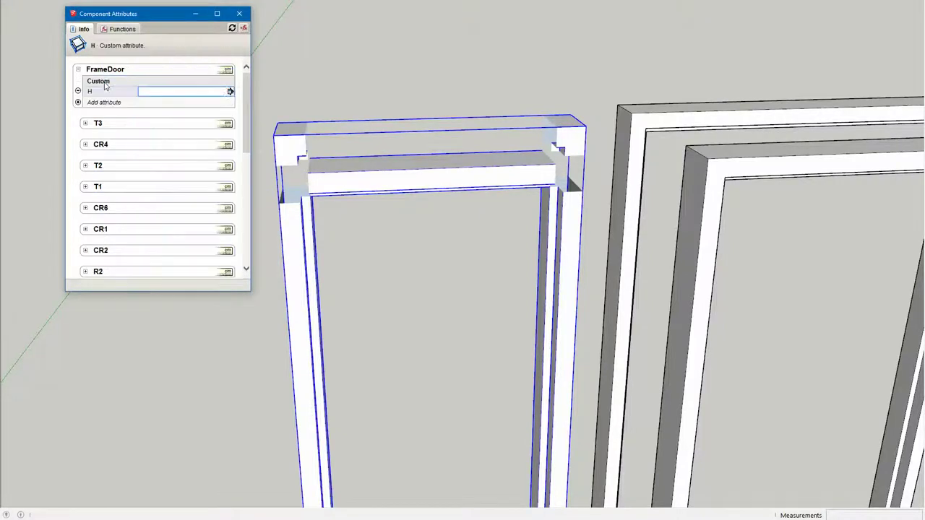
pyautogui.click(230, 91)
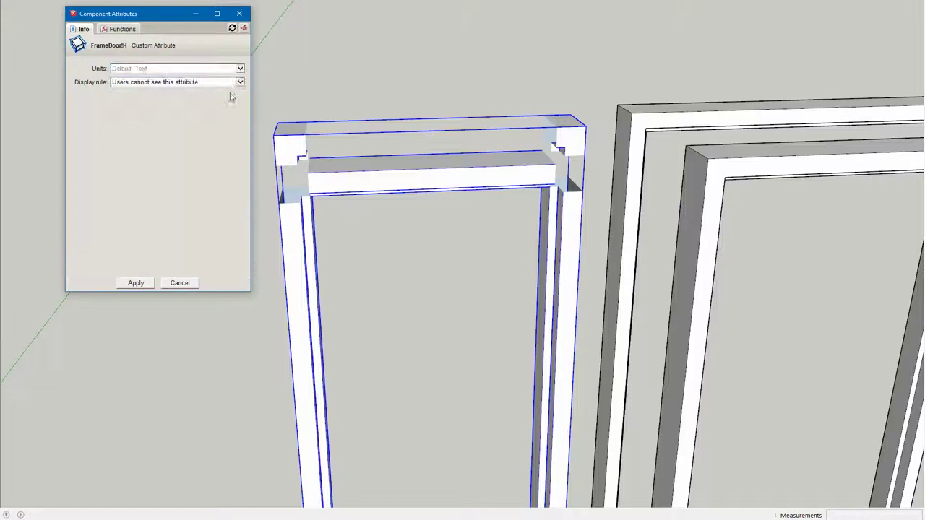
pyautogui.click(164, 69)
pyautogui.click(138, 107)
pyautogui.click(168, 70)
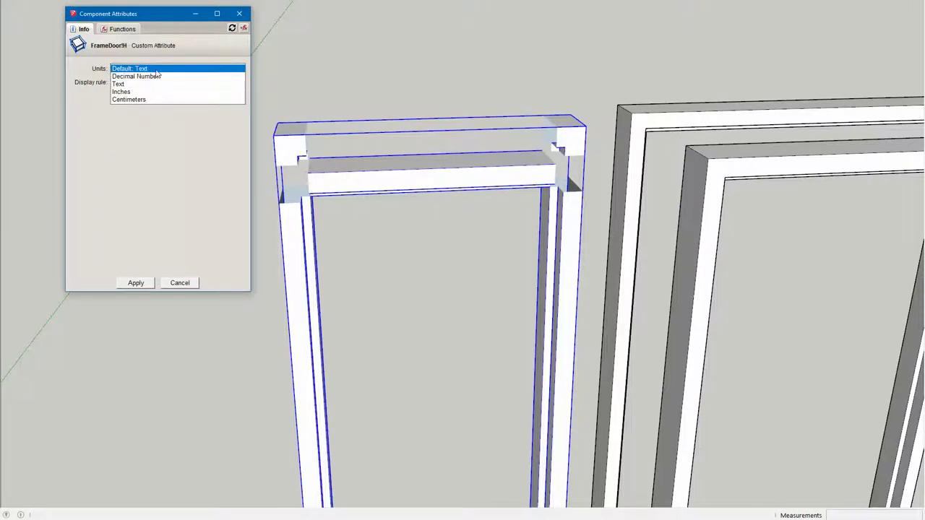
pyautogui.click(138, 99)
pyautogui.click(139, 282)
# Add attribute W in centimeters.
pyautogui.moveTo(340, 159); pyautogui.dragTo(376, 141, button='middle')
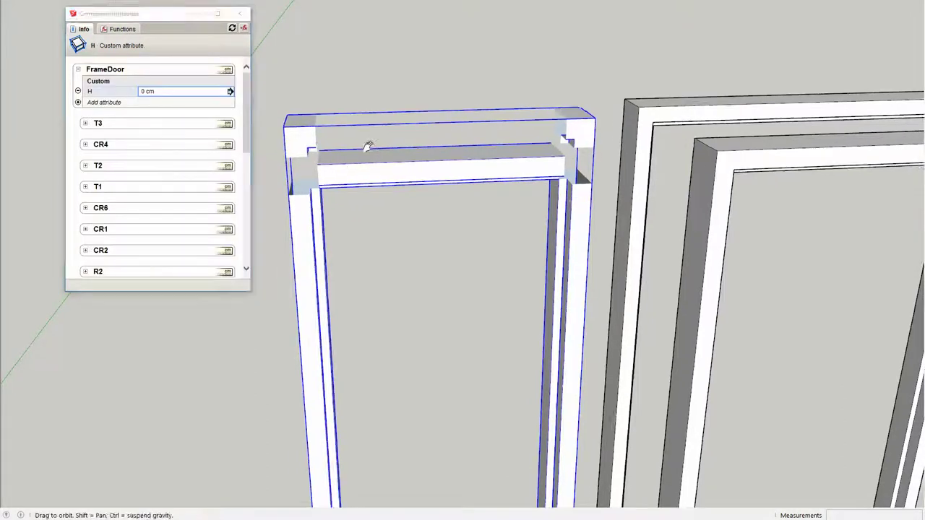
pyautogui.click(103, 102)
pyautogui.write('W')
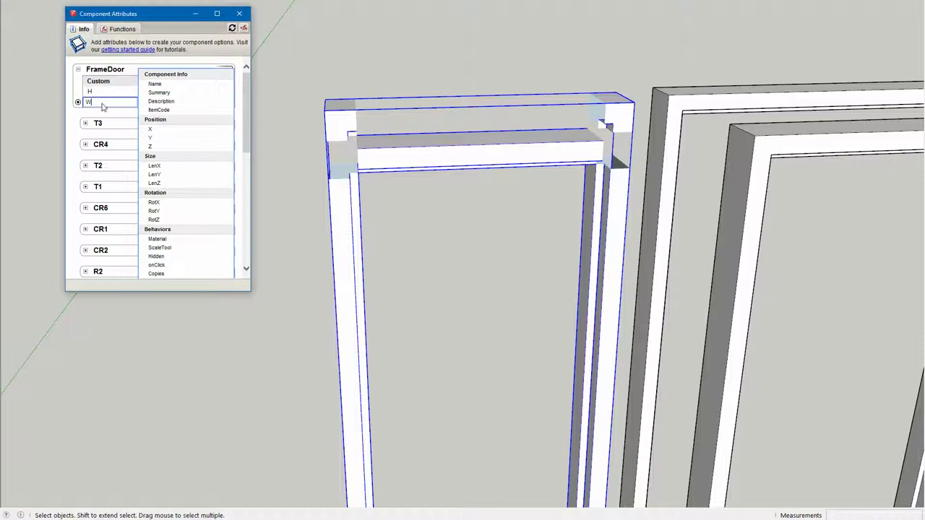
pyautogui.press('Return')
pyautogui.click(230, 102)
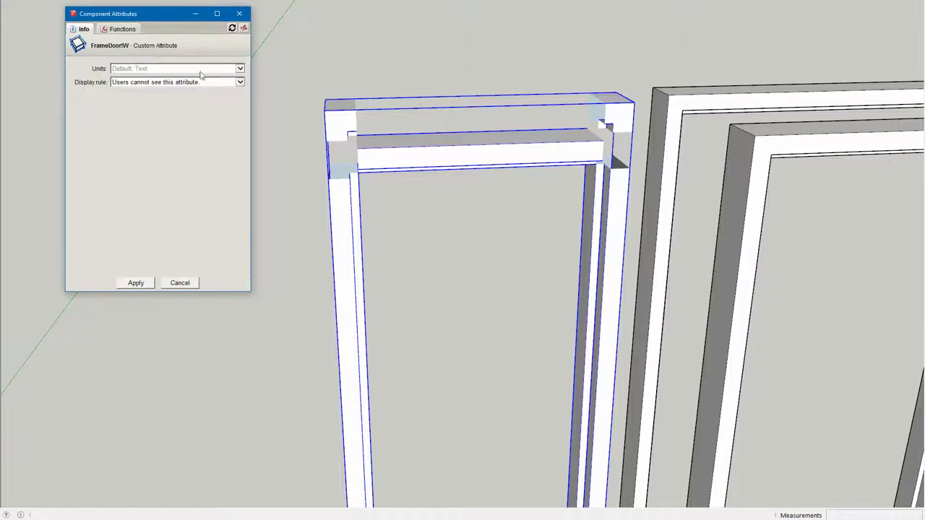
pyautogui.click(196, 69)
pyautogui.click(164, 99)
pyautogui.click(140, 283)
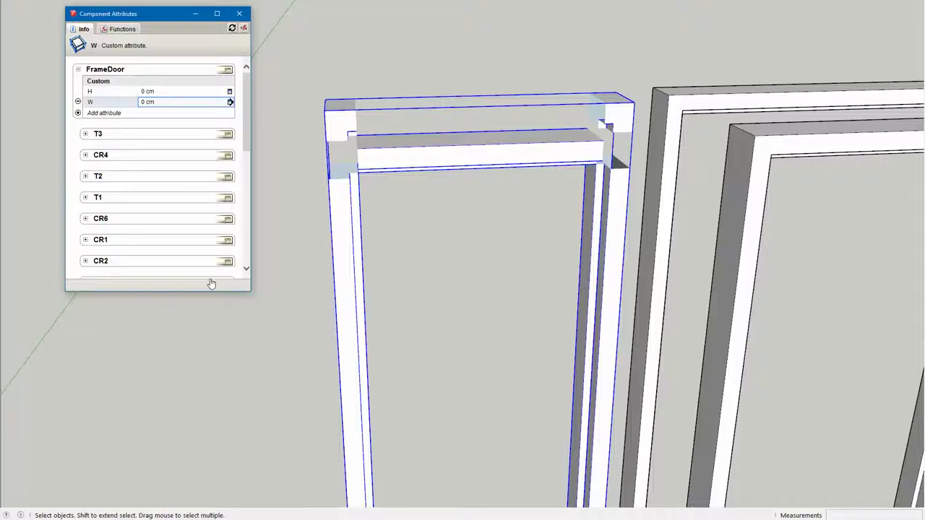
# Add attribute T1 in centimeters.
pyautogui.click(114, 115)
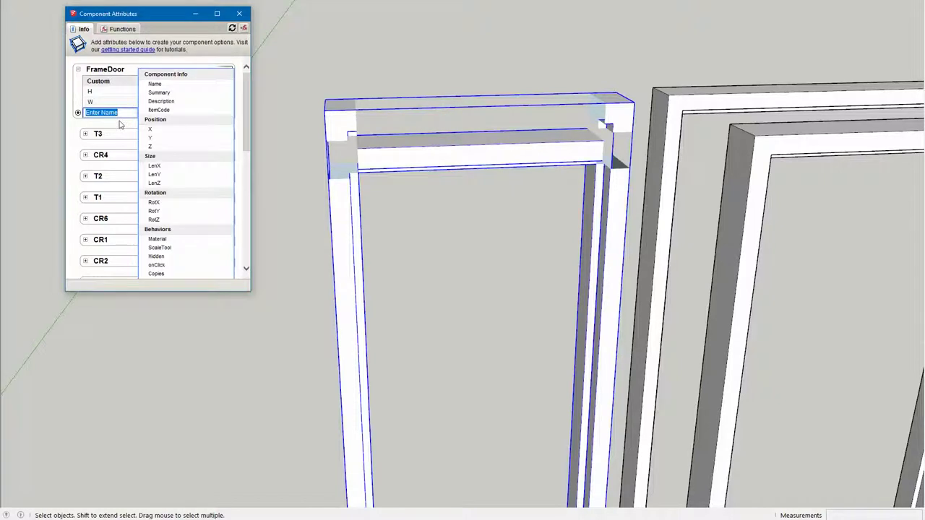
pyautogui.write('T1')
pyautogui.press('Return')
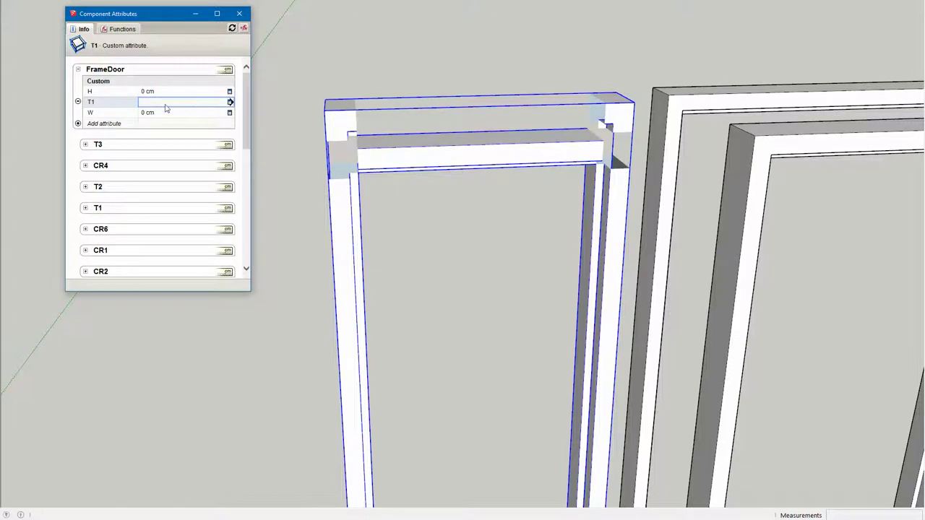
pyautogui.click(231, 102)
pyautogui.click(190, 68)
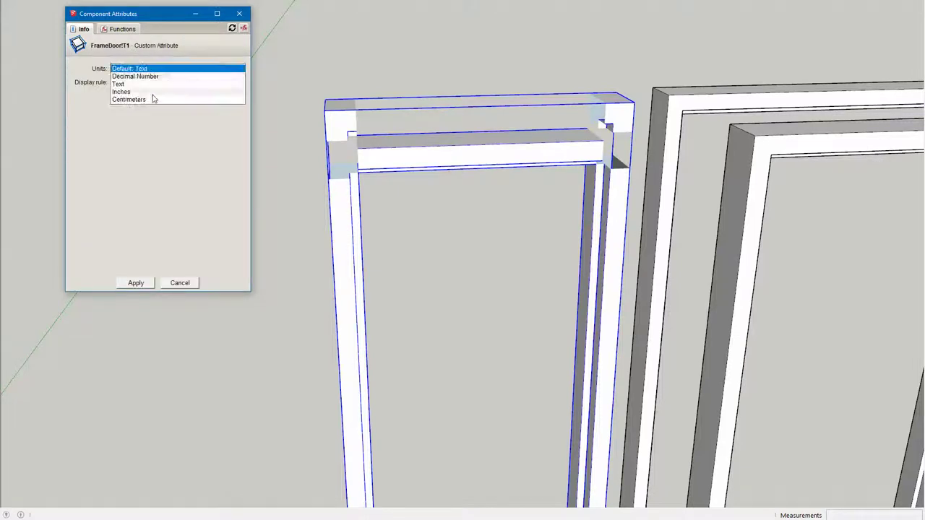
pyautogui.click(154, 97)
pyautogui.click(142, 285)
pyautogui.moveTo(331, 204)
pyautogui.mouseDown(button='middle')
pyautogui.moveTo(369, 94)
pyautogui.moveTo(371, 106)
pyautogui.mouseUp(button='middle')
# Add a centimeter attribute T2 to FrameDoor, then select T1's value field.
pyautogui.scroll(2, 370, 106)
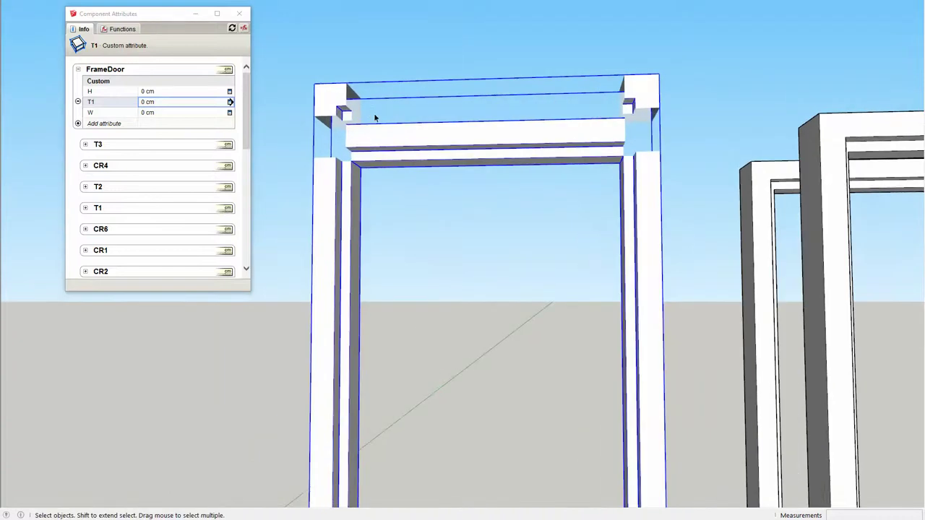
pyautogui.scroll(1, 375, 115)
pyautogui.scroll(2, 343, 133)
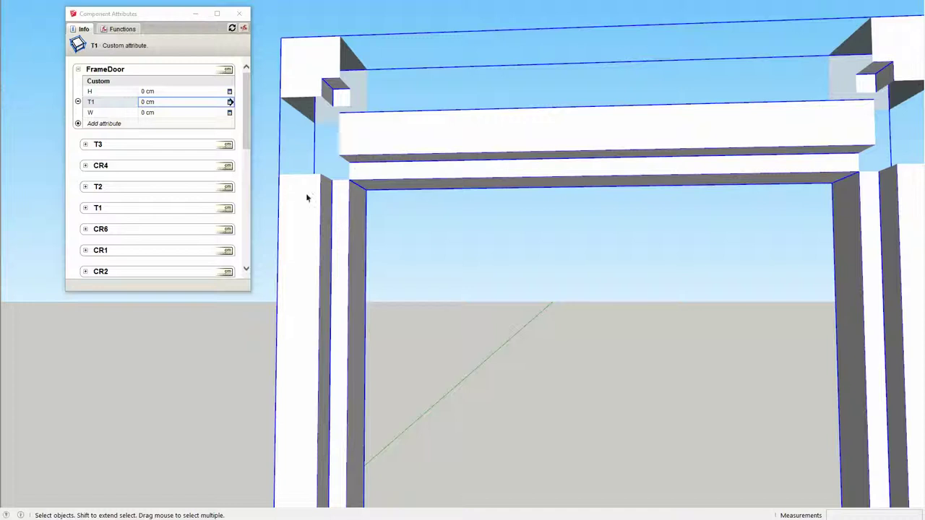
pyautogui.click(107, 124)
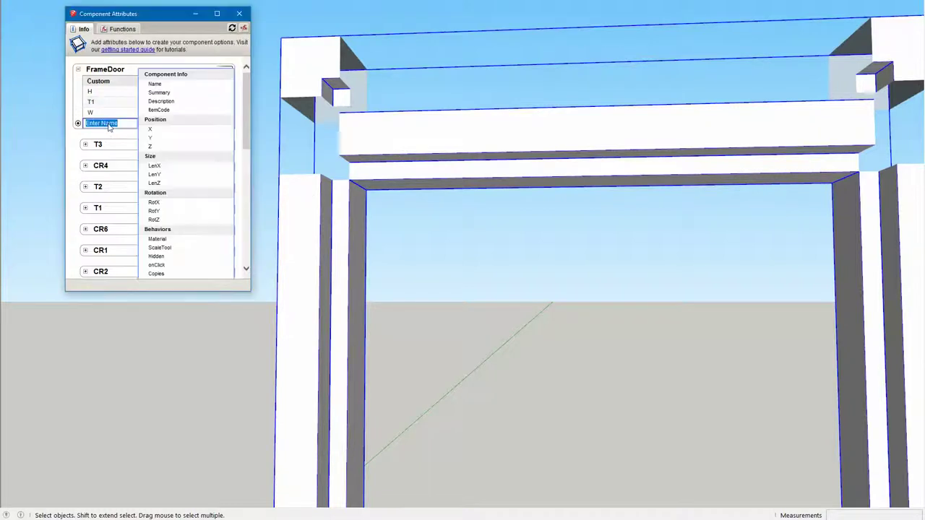
pyautogui.write('T2')
pyautogui.press('Return')
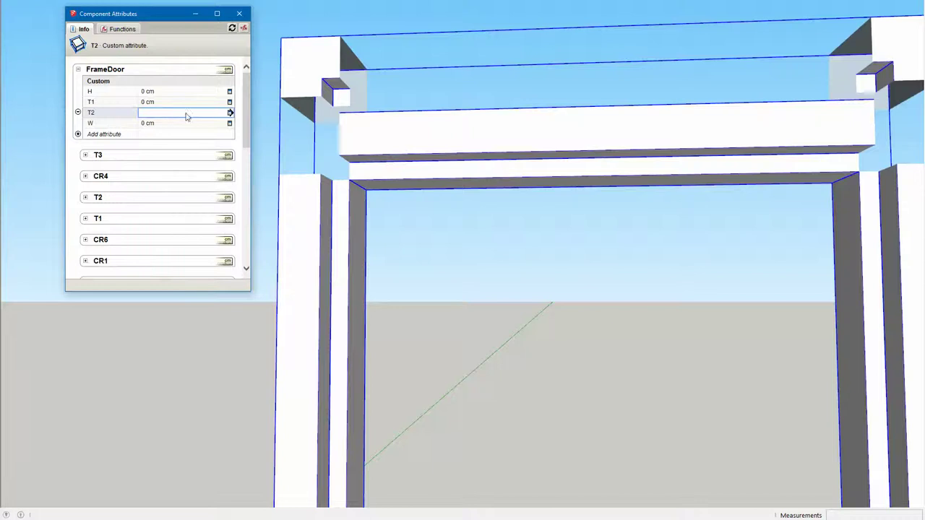
pyautogui.click(230, 114)
pyautogui.click(181, 70)
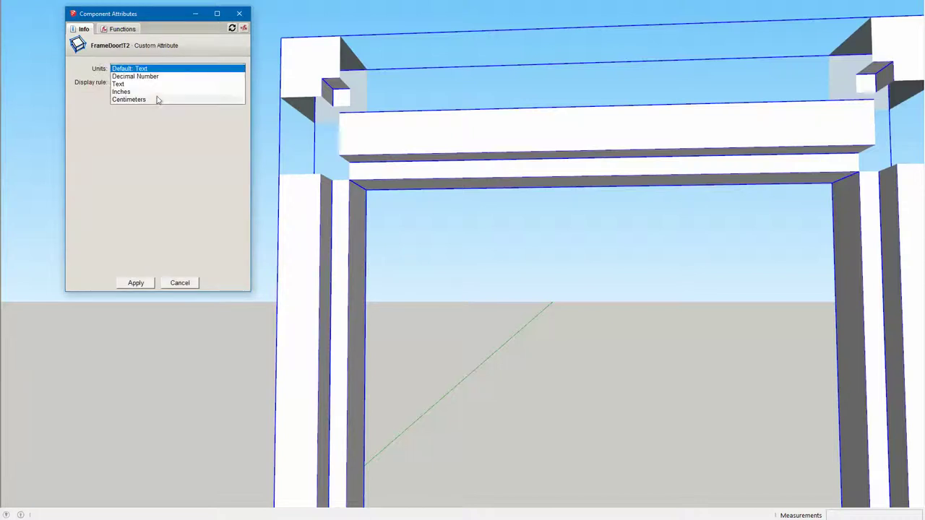
pyautogui.click(155, 99)
pyautogui.click(137, 283)
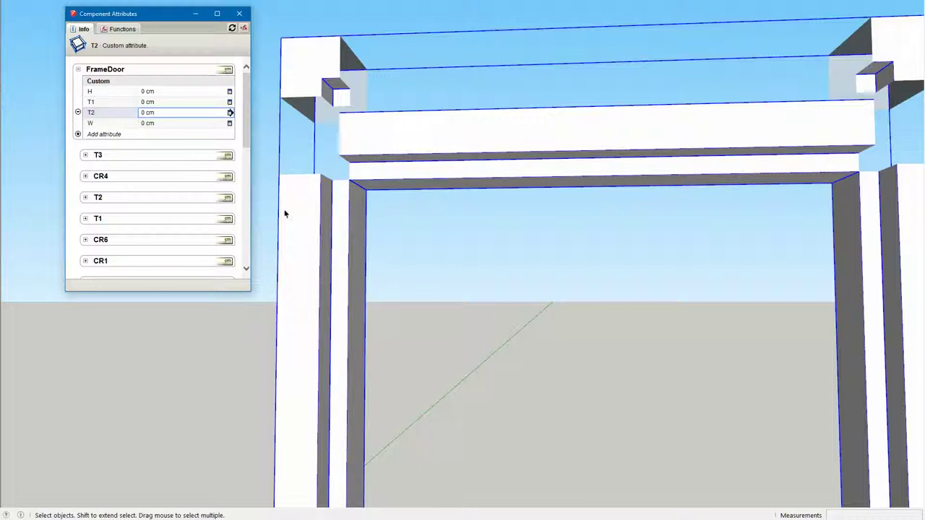
pyautogui.click(164, 105)
pyautogui.click(164, 106)
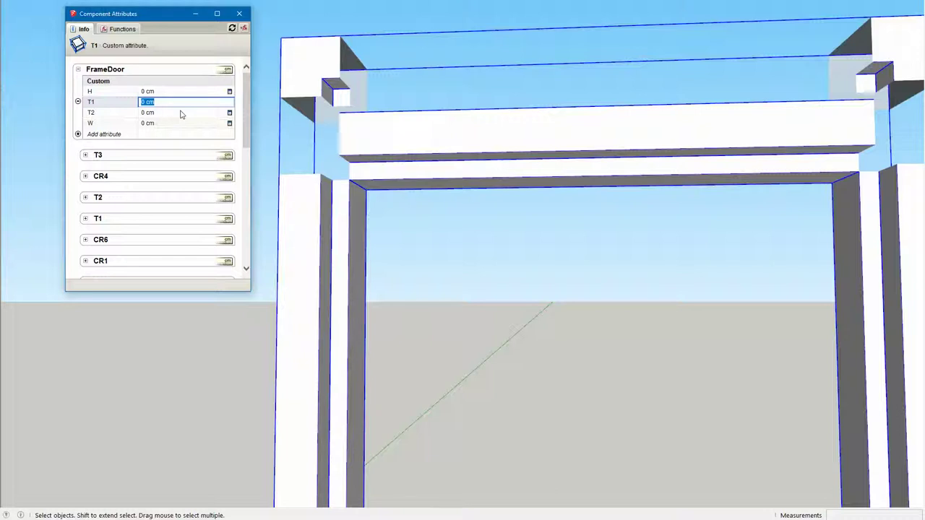
# Enter values T1 5, T2 10, H 205 and W 90 cm for FrameDoor's attributes.
pyautogui.write('5')
pyautogui.press('Return')
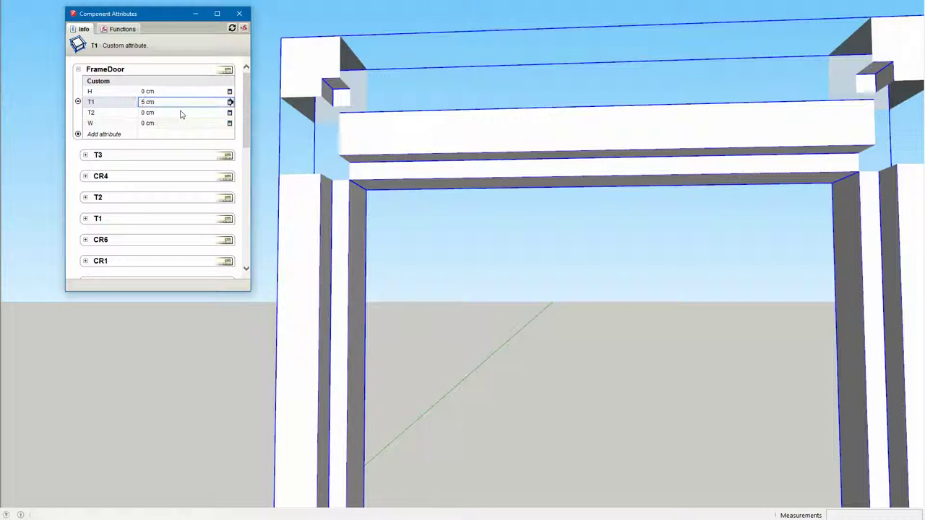
pyautogui.click(181, 114)
pyautogui.write('10')
pyautogui.press('Return')
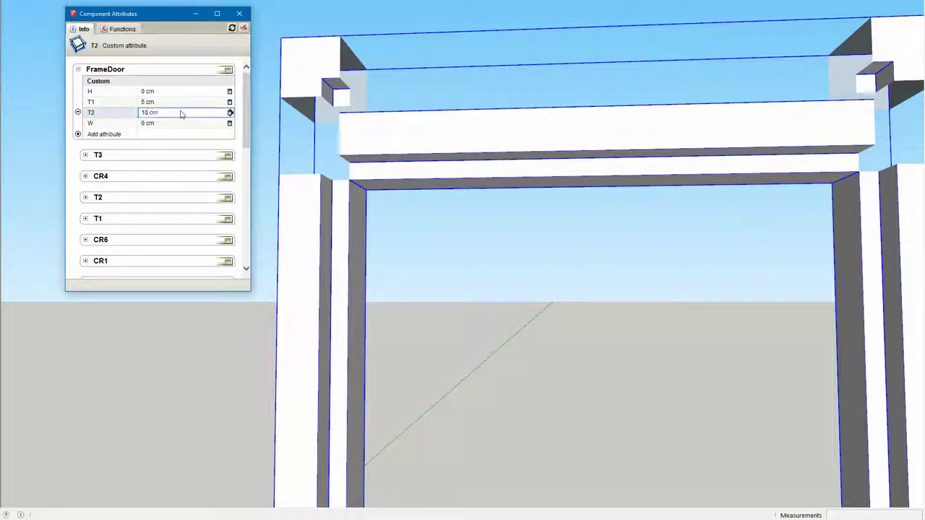
pyautogui.click(171, 91)
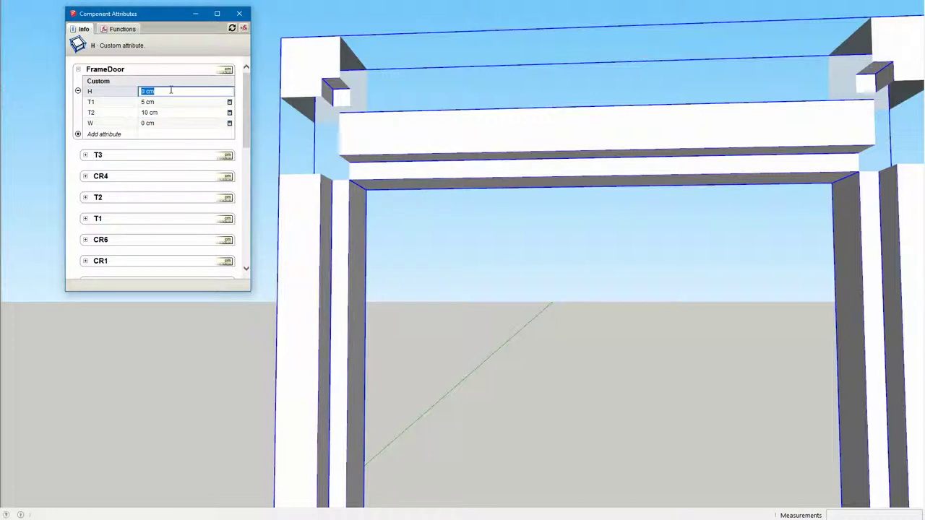
pyautogui.write('205')
pyautogui.press('Return')
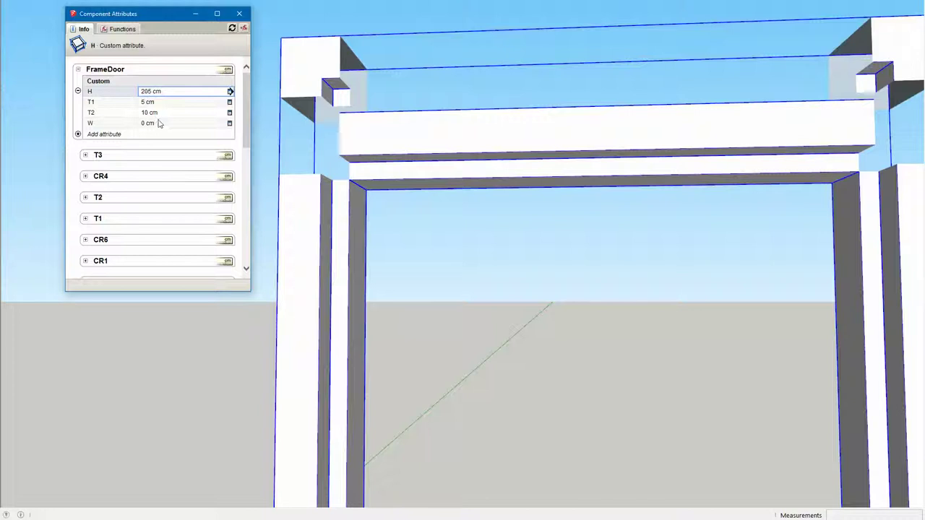
pyautogui.click(157, 124)
pyautogui.click(155, 123)
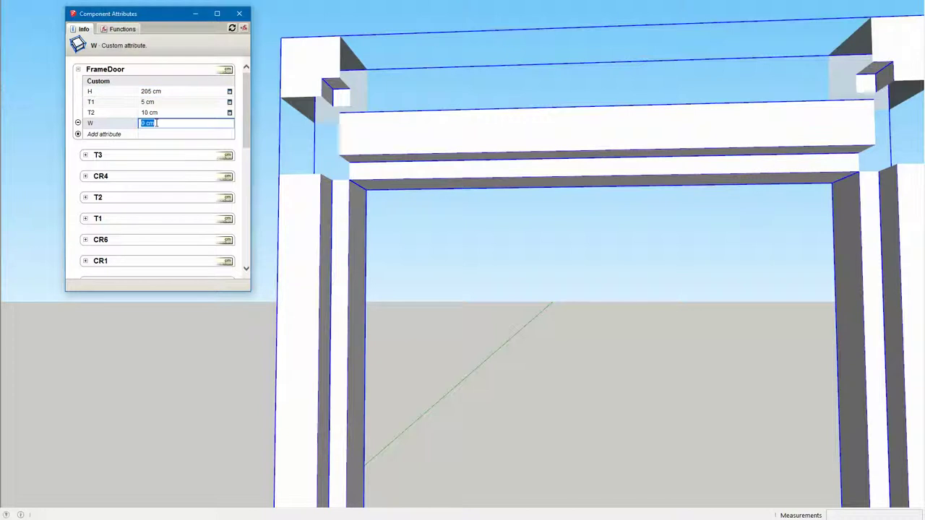
pyautogui.write('90')
pyautogui.press('Return')
pyautogui.click(103, 135)
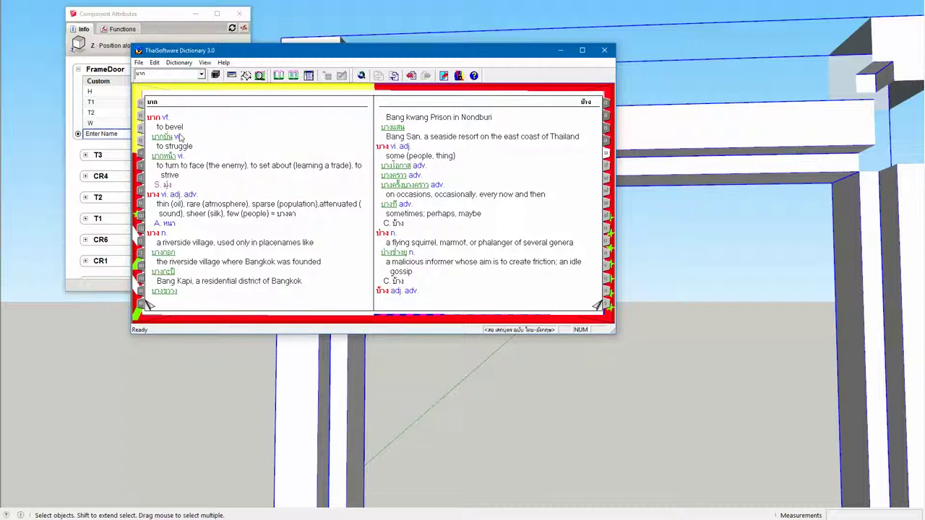
# Look up the English entry for 'bevel' in the dictionary, then return to Component Attributes.
pyautogui.doubleClick(178, 128)
pyautogui.moveTo(172, 127)
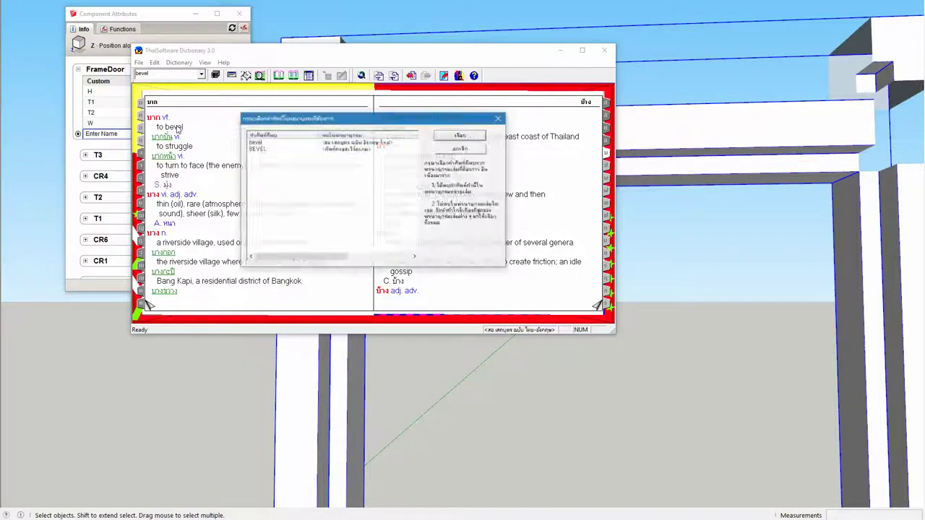
pyautogui.click(464, 142)
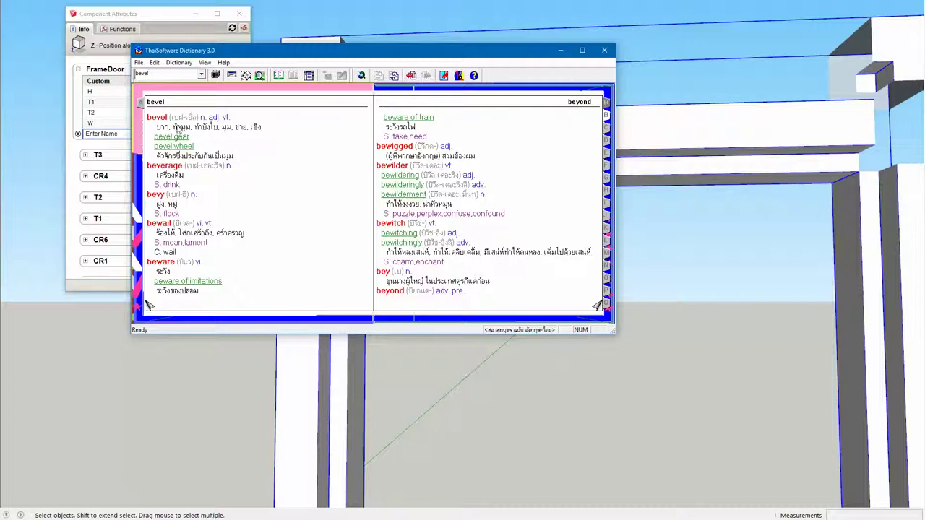
pyautogui.click(170, 27)
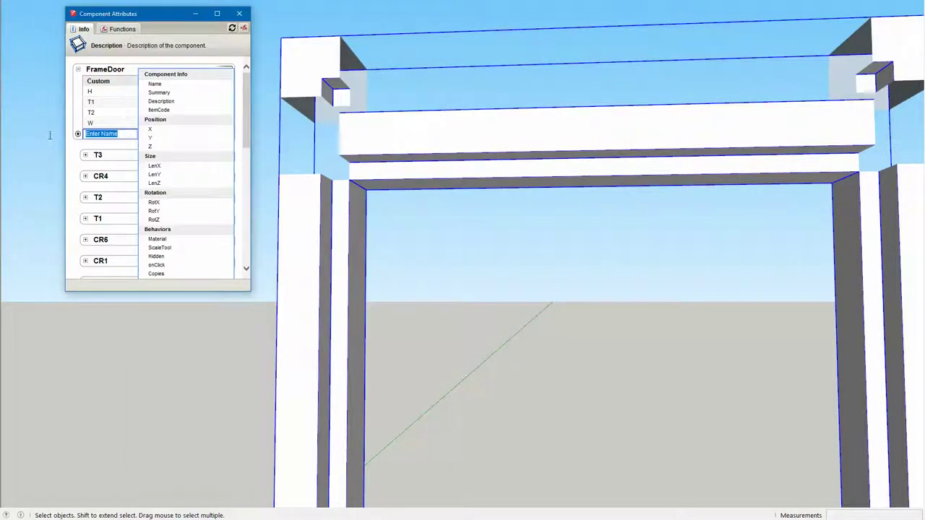
# Add two new custom attributes to FrameDoor named BevelT and BevelW.
pyautogui.write('BevelT')
pyautogui.press('Return')
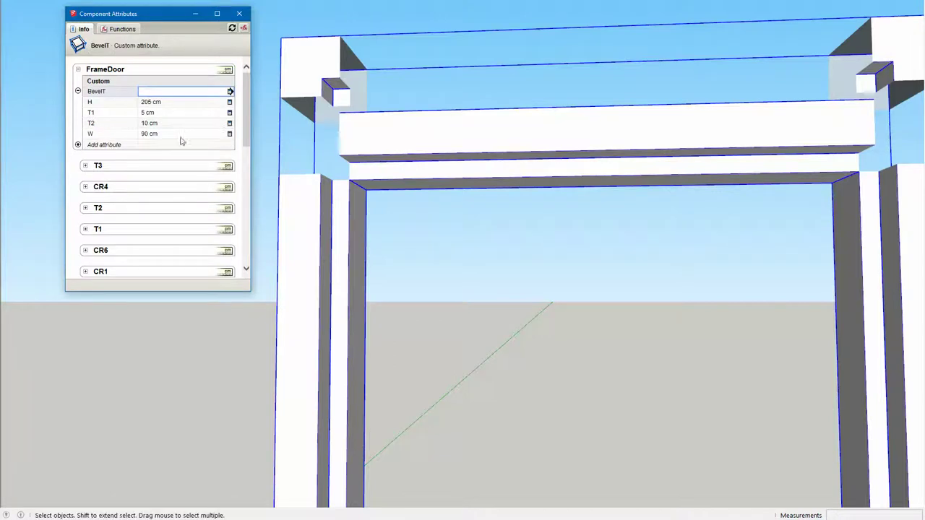
pyautogui.click(104, 145)
pyautogui.write('T')
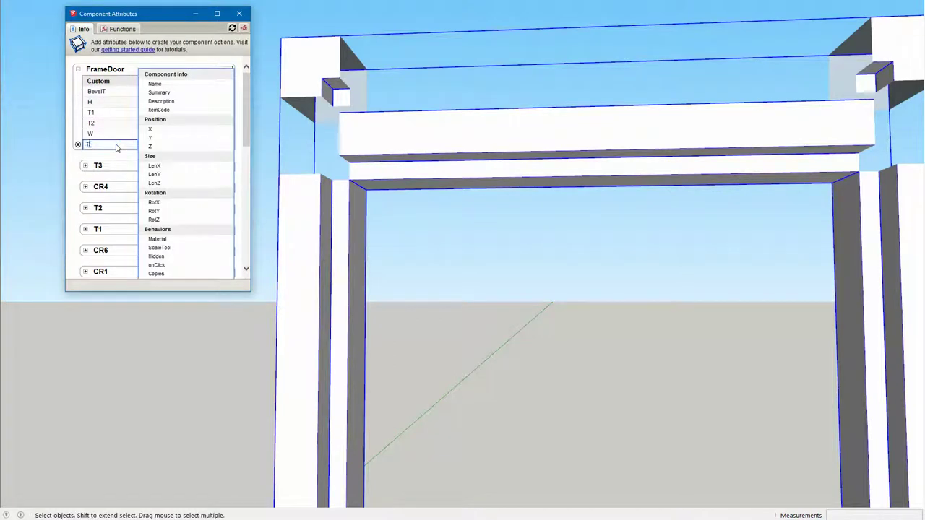
pyautogui.write('e')
pyautogui.press('BackSpace')
pyautogui.press('BackSpace')
pyautogui.write('Bevel')
pyautogui.write('W')
pyautogui.press('Return')
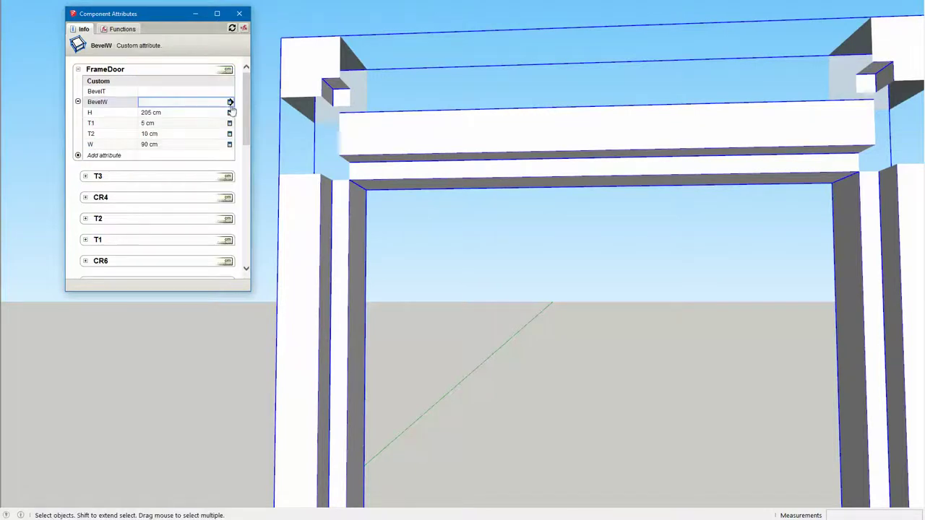
# Set the units of both BevelW and BevelT to centimetres.
pyautogui.click(230, 102)
pyautogui.click(145, 69)
pyautogui.click(141, 101)
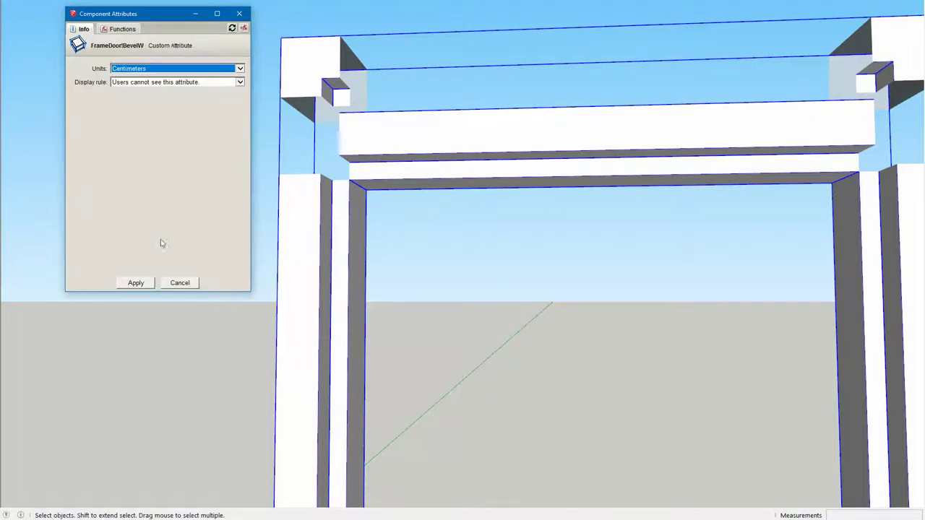
pyautogui.click(137, 282)
pyautogui.click(186, 92)
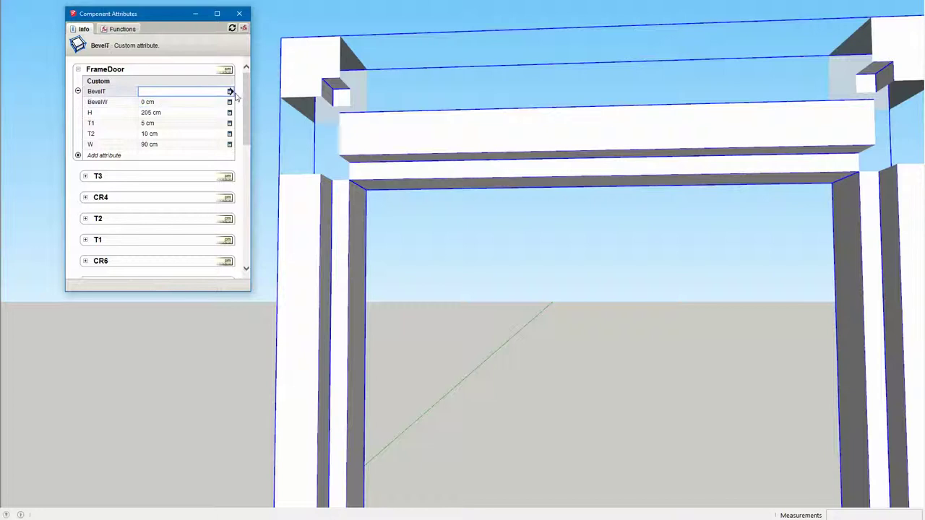
pyautogui.click(229, 92)
pyautogui.click(167, 70)
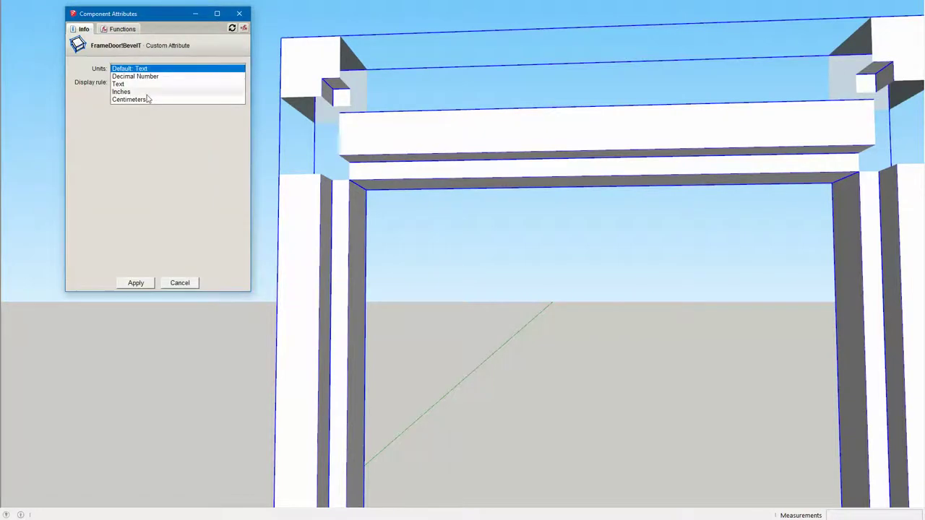
pyautogui.click(149, 97)
pyautogui.click(137, 282)
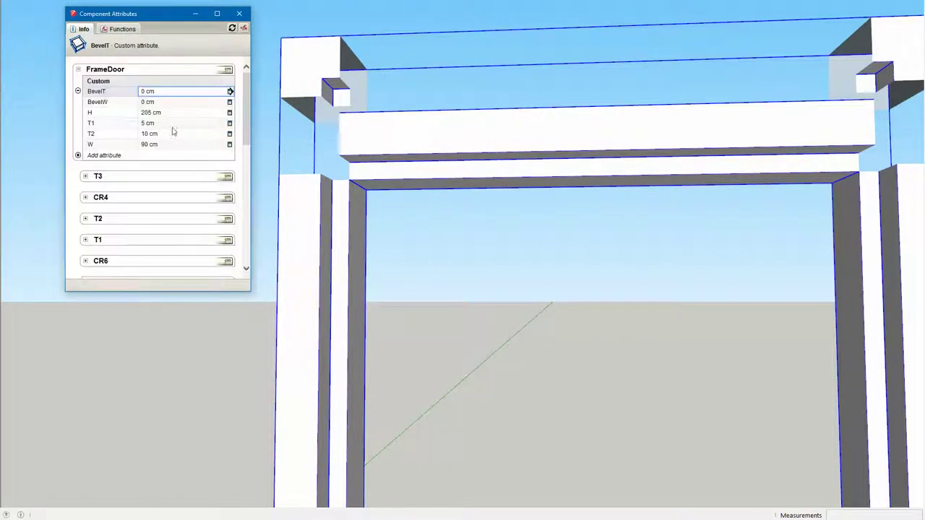
# Enter BevelT as 1.5 cm and BevelW as 3.5 cm.
pyautogui.click(162, 92)
pyautogui.moveTo(160, 92); pyautogui.dragTo(127, 93)
pyautogui.write('3')
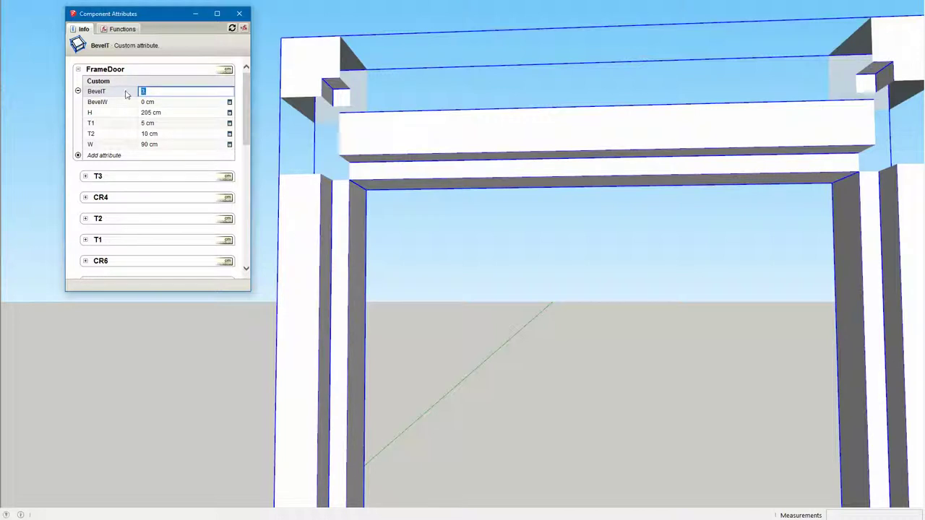
pyautogui.press('Return')
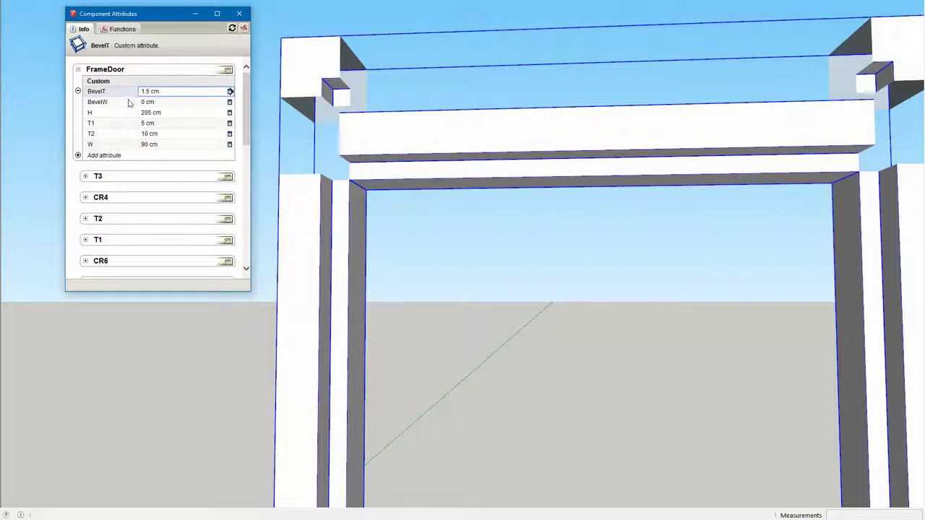
pyautogui.click(149, 102)
pyautogui.write('3')
pyautogui.press('Return')
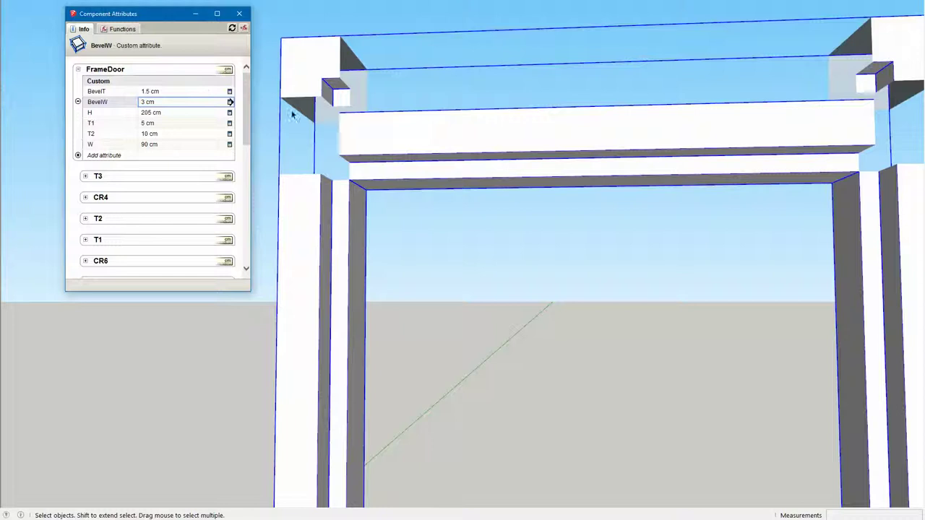
pyautogui.moveTo(176, 102); pyautogui.dragTo(125, 102)
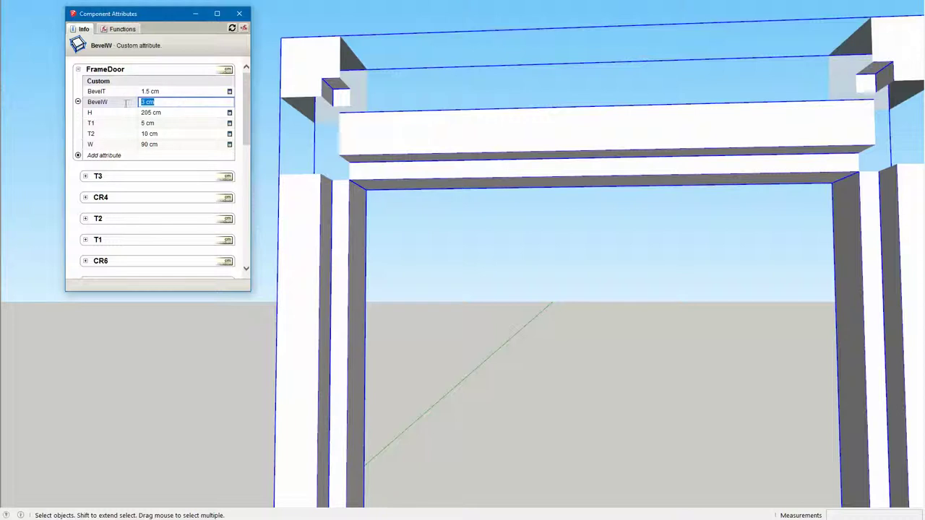
pyautogui.write('3.5')
pyautogui.press('Return')
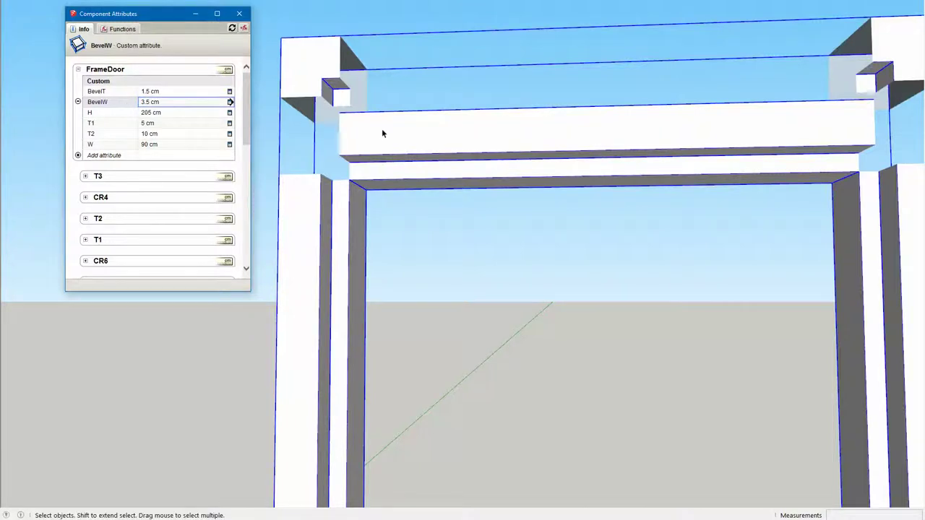
pyautogui.moveTo(382, 128); pyautogui.dragTo(393, 153, button='middle')
pyautogui.scroll(-2, 390, 150)
pyautogui.scroll(-2, 381, 143)
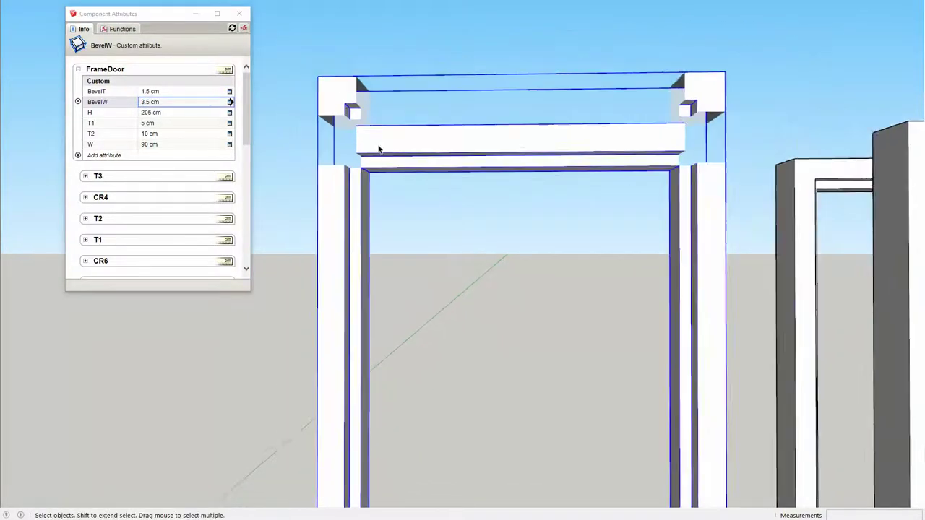
pyautogui.scroll(-2, 372, 148)
pyautogui.scroll(-3, 371, 166)
pyautogui.moveTo(374, 181)
pyautogui.mouseDown(button='middle')
pyautogui.moveTo(374, 231)
pyautogui.moveTo(419, 346)
pyautogui.mouseUp(button='middle')
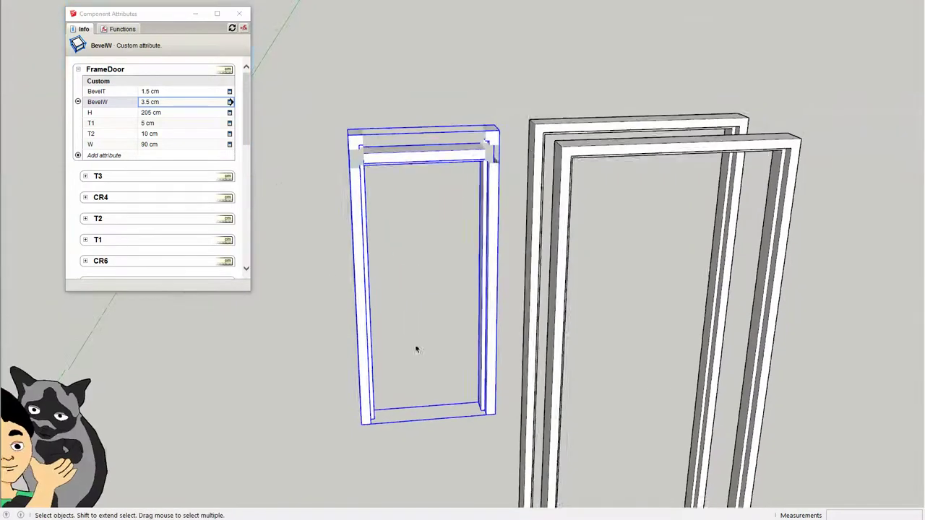
# Enlarge the Component Attributes window to show all parts and expand L1.
pyautogui.scroll(-1, 186, 213)
pyautogui.scroll(-2, 174, 238)
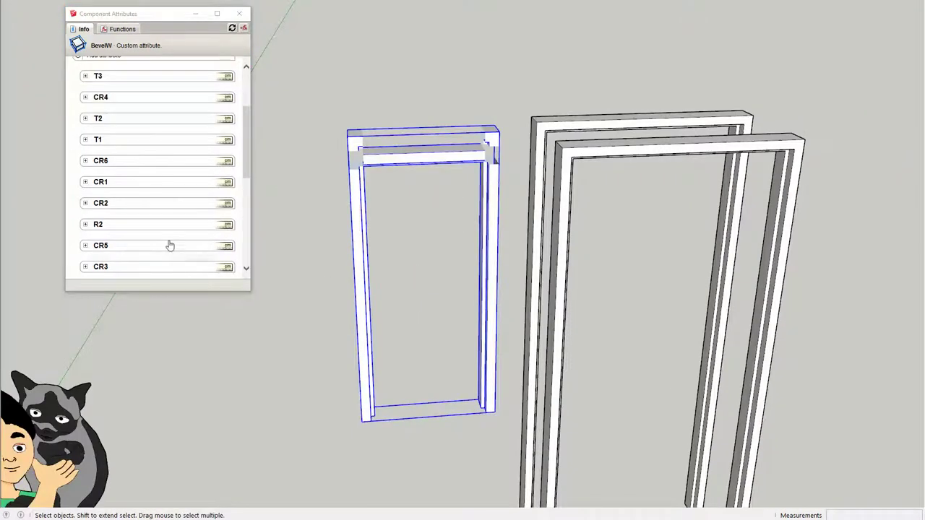
pyautogui.moveTo(170, 290); pyautogui.dragTo(170, 518)
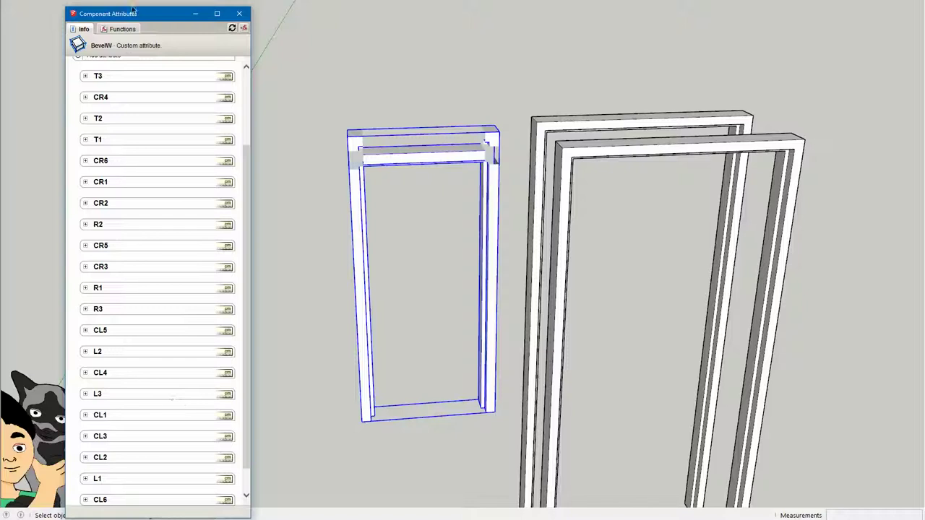
pyautogui.moveTo(133, 9); pyautogui.dragTo(133, 0)
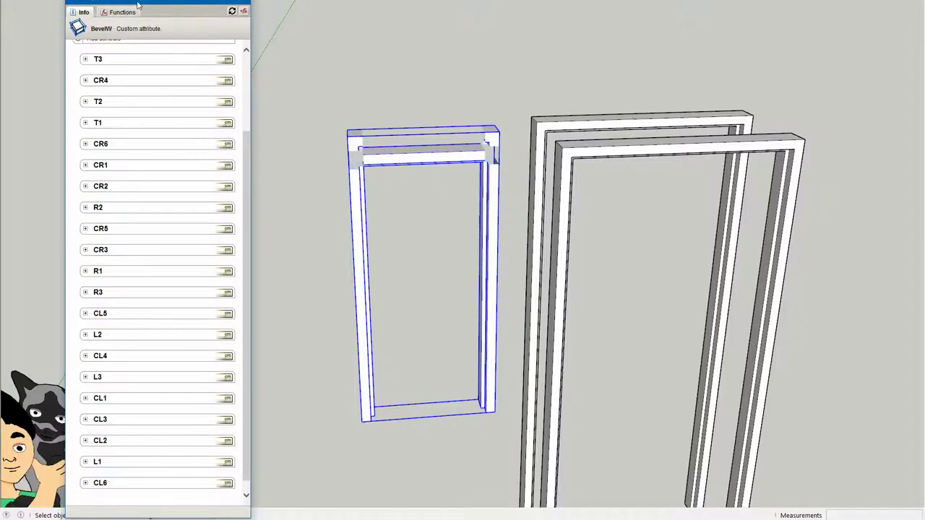
pyautogui.scroll(-1, 117, 258)
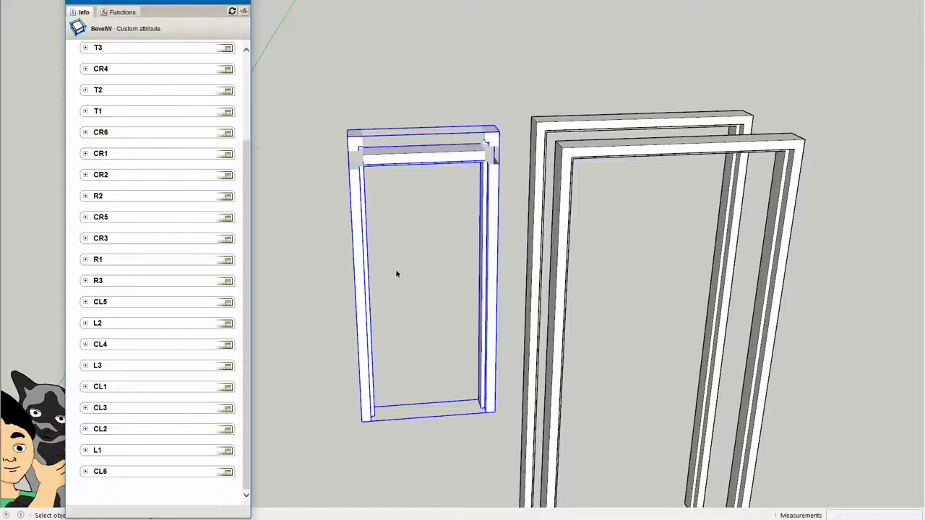
pyautogui.moveTo(399, 349); pyautogui.dragTo(345, 353, button='middle')
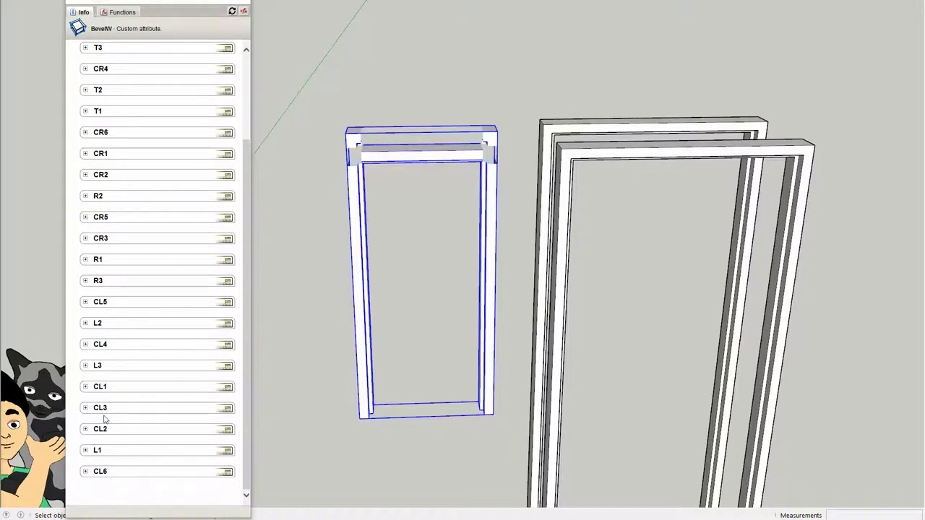
pyautogui.click(85, 451)
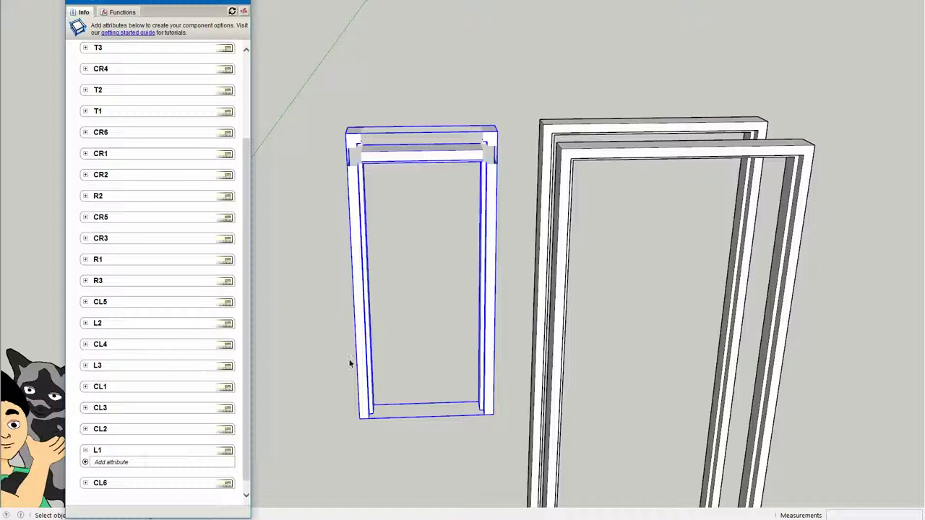
# Open the door frame for editing and select its outer left leg.
pyautogui.doubleClick(365, 383)
pyautogui.click(367, 383)
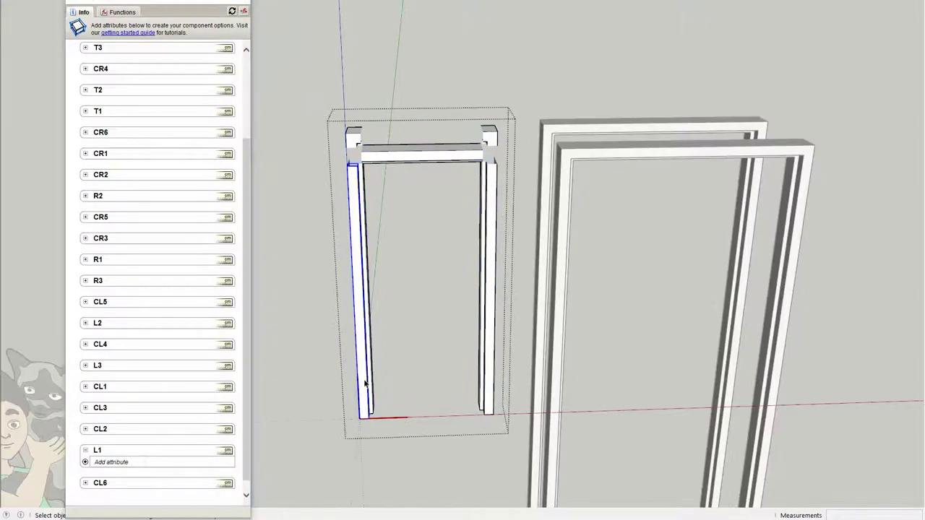
pyautogui.moveTo(366, 383)
pyautogui.mouseDown(button='middle')
pyautogui.moveTo(296, 341)
pyautogui.moveTo(353, 275)
pyautogui.mouseUp(button='middle')
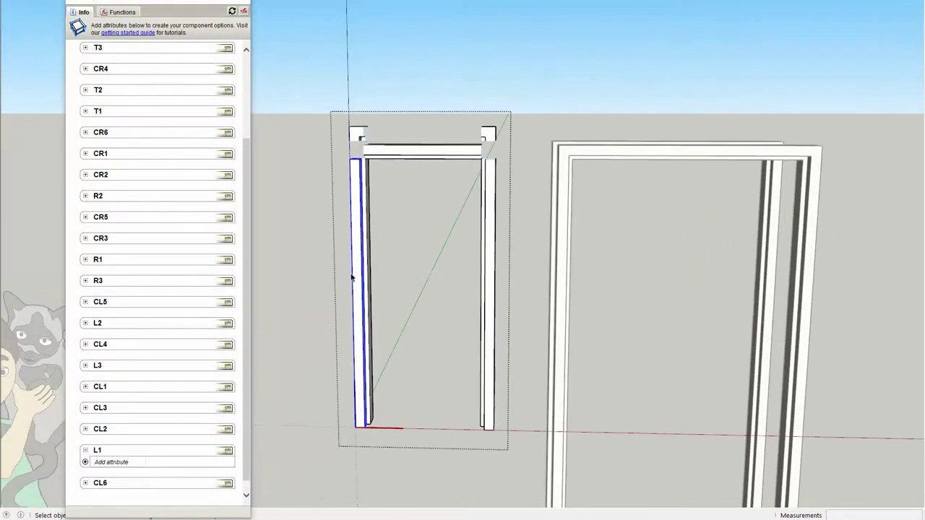
pyautogui.scroll(1, 352, 278)
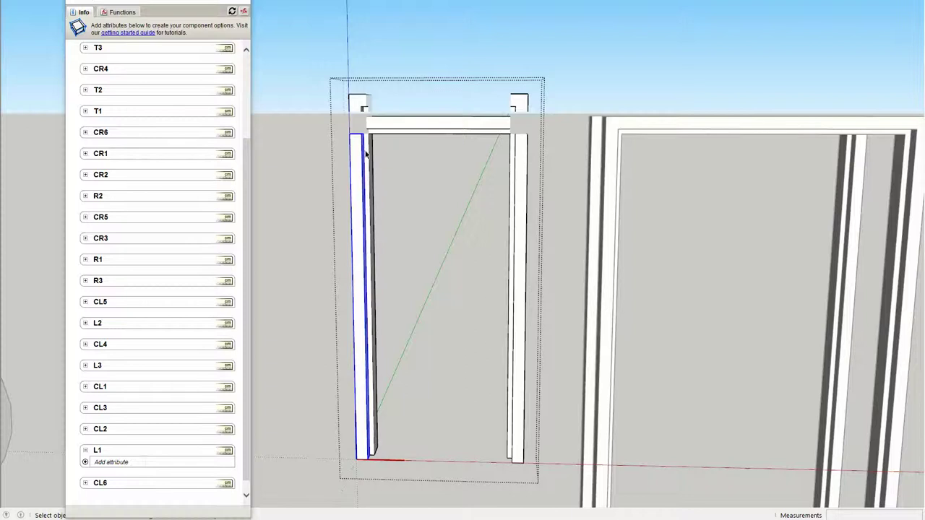
pyautogui.click(371, 177)
pyautogui.click(360, 189)
pyautogui.moveTo(358, 210); pyautogui.dragTo(362, 266, button='middle')
pyautogui.scroll(2, 361, 266)
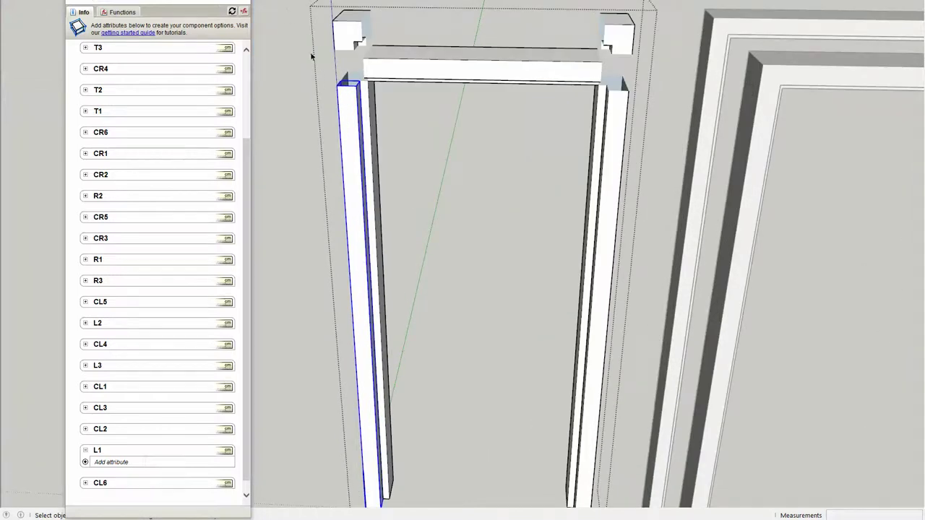
# Show the left leg L1's attributes and add its Position and Size attributes.
pyautogui.click(348, 99)
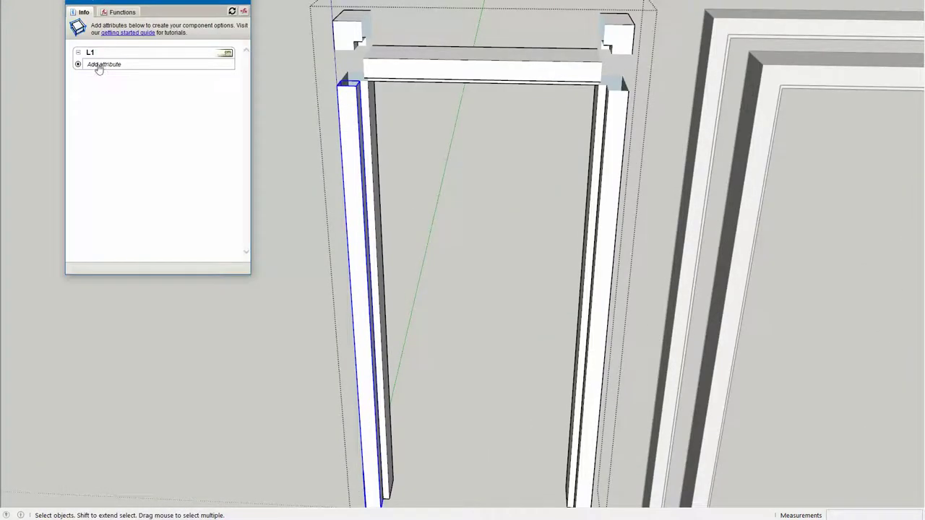
pyautogui.click(99, 66)
pyautogui.click(151, 112)
pyautogui.click(116, 107)
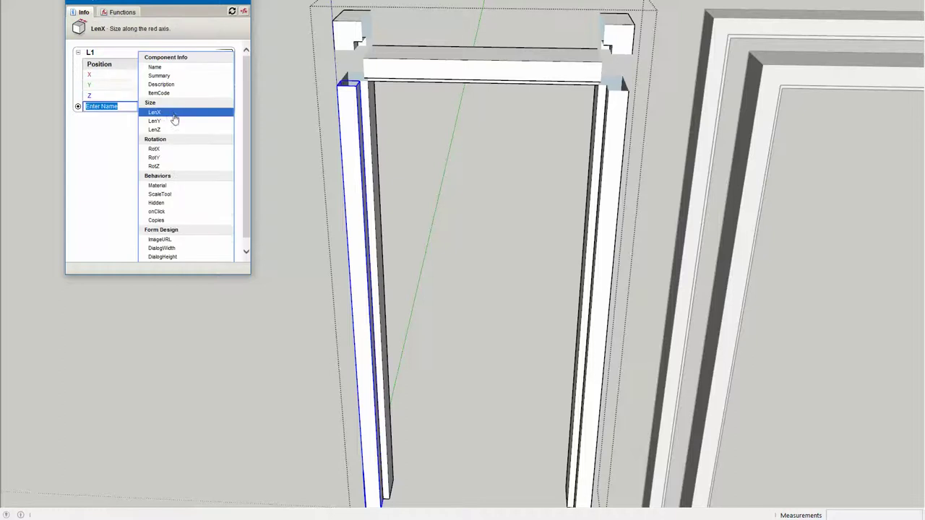
pyautogui.click(173, 114)
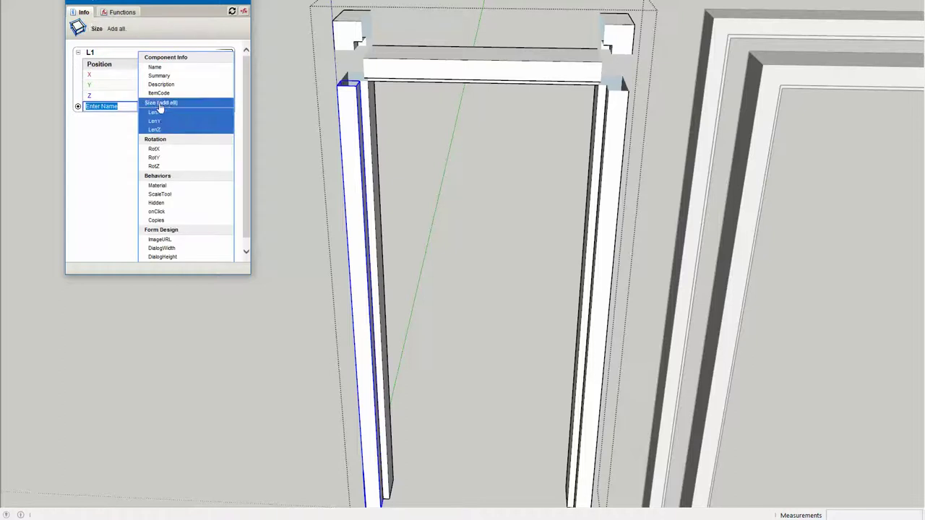
# Inspect the left post's inner strip and top-left corner piece, cancelling a new L1 attribute.
pyautogui.click(370, 116)
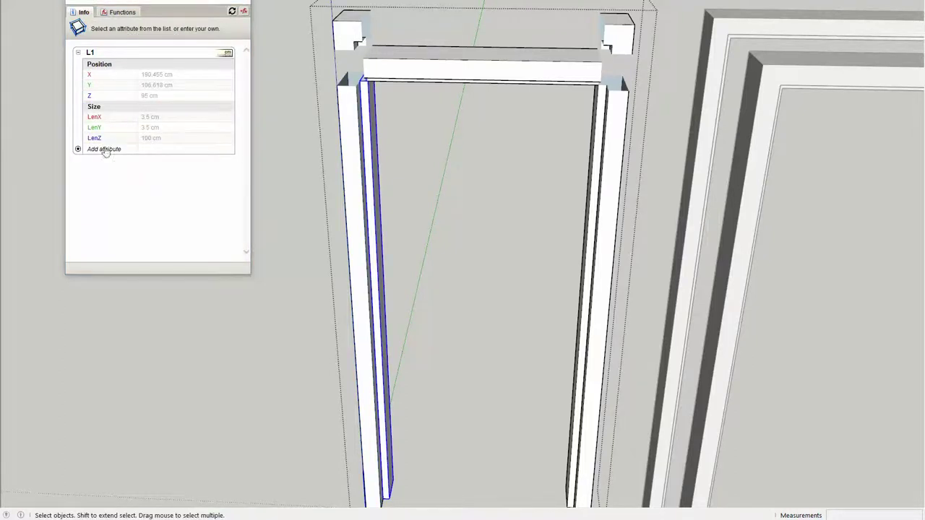
pyautogui.scroll(2, 375, 105)
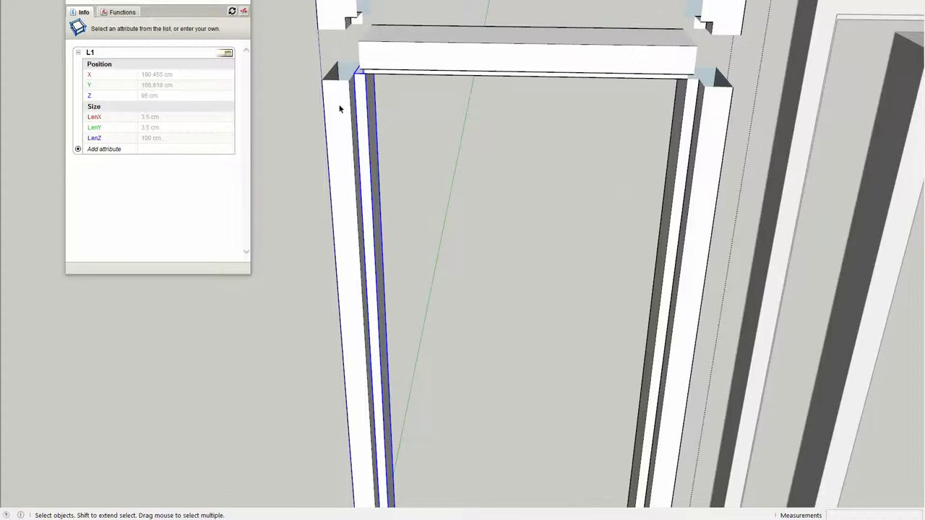
pyautogui.click(340, 108)
pyautogui.click(369, 104)
pyautogui.click(344, 74)
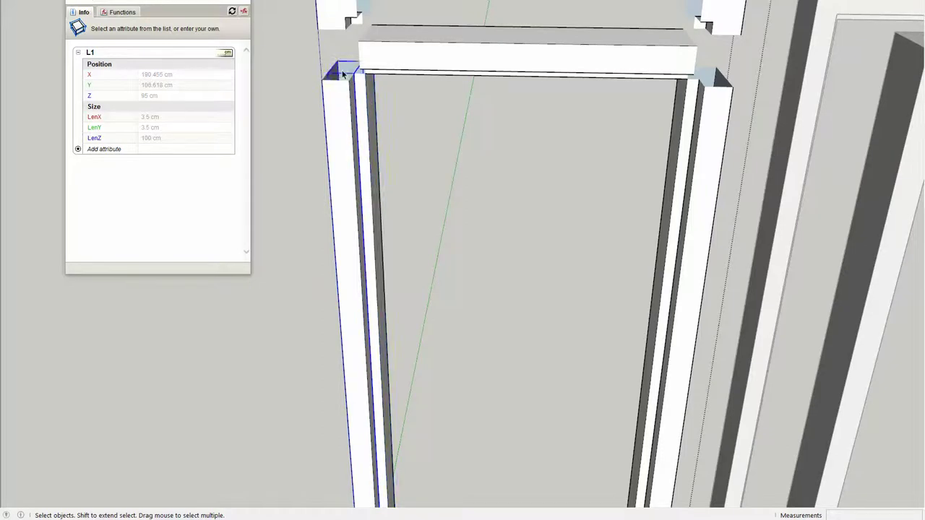
pyautogui.click(107, 150)
pyautogui.click(117, 191)
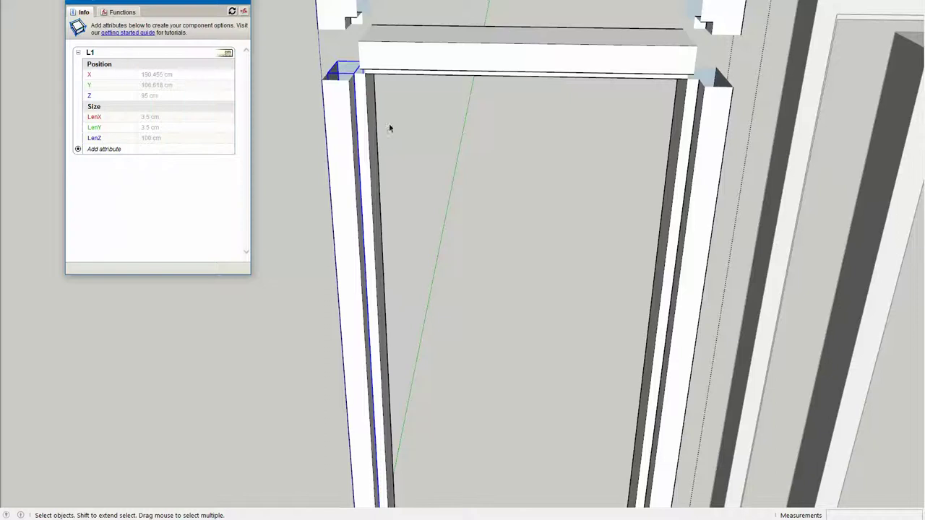
# Zoom out, leave the component, and select the whole door frame.
pyautogui.click(434, 50)
pyautogui.scroll(-2, 293, 114)
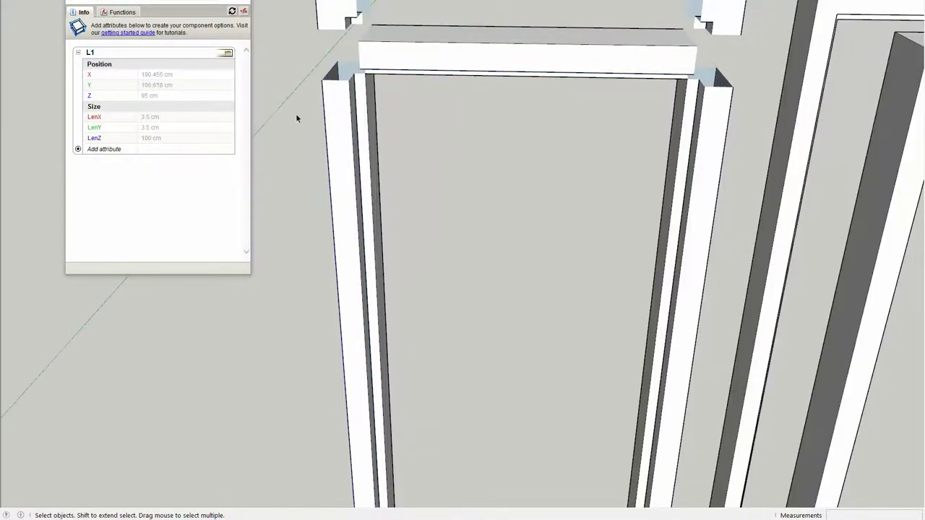
pyautogui.scroll(-3, 296, 114)
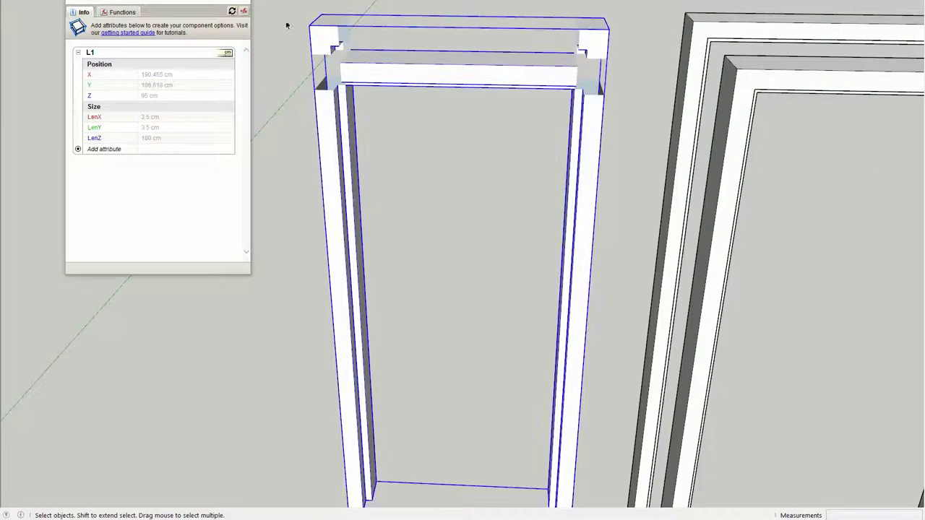
pyautogui.click(244, 11)
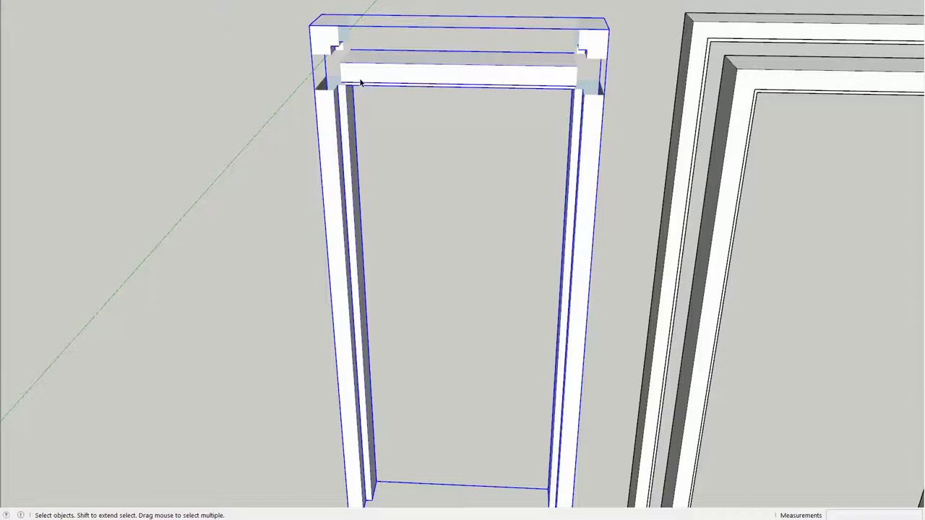
# Reopen Component Attributes for FrameDoor and add Position and Size attributes to T3.
pyautogui.hotkey('shift', 'a')
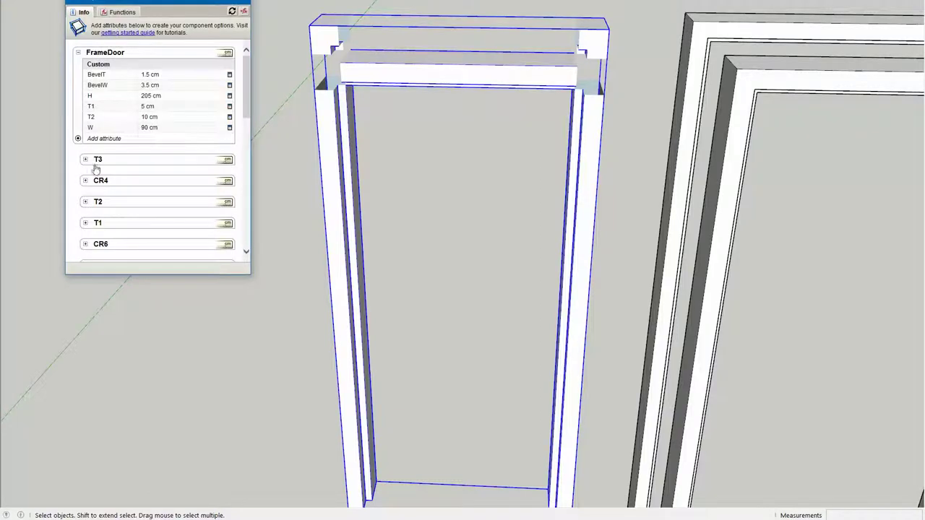
pyautogui.click(85, 160)
pyautogui.click(105, 171)
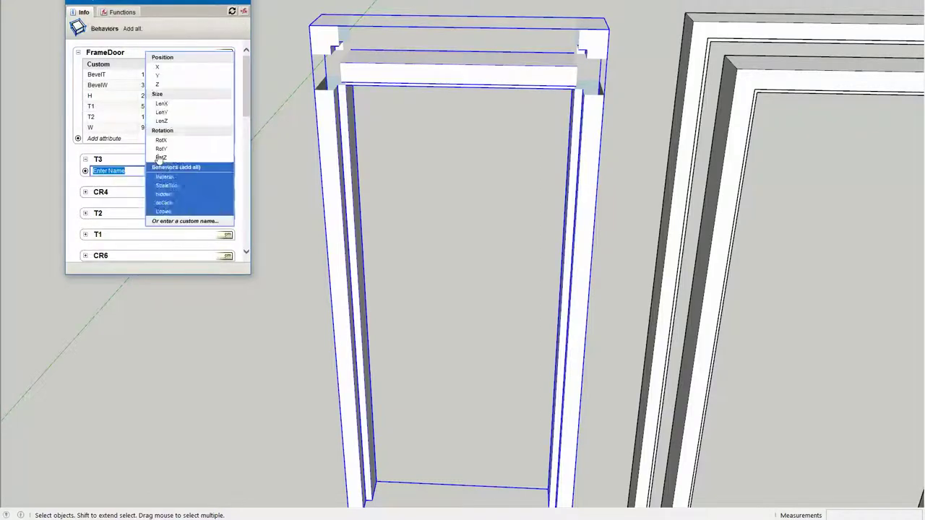
pyautogui.click(174, 57)
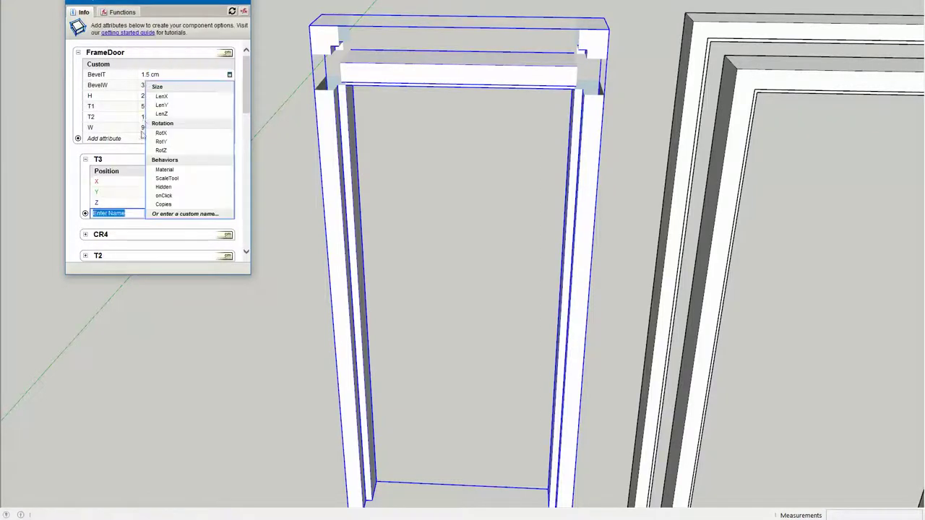
pyautogui.click(157, 86)
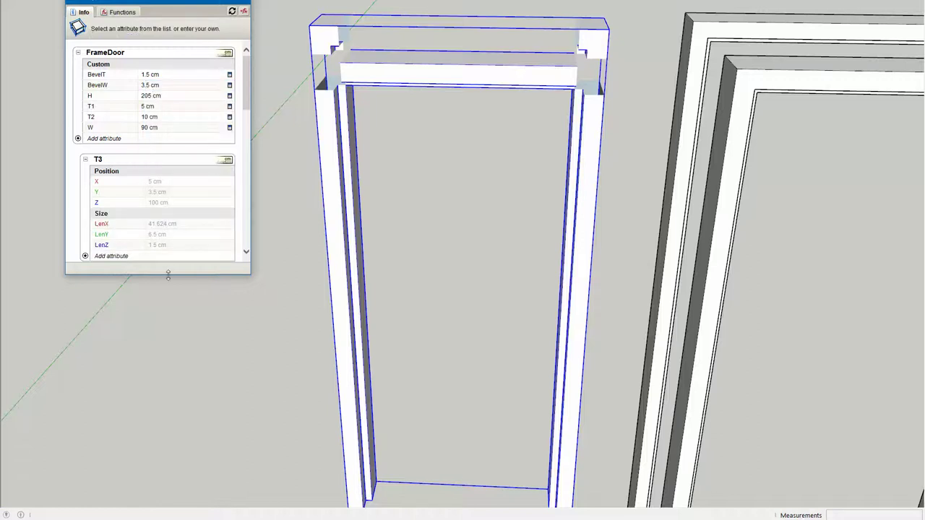
# Enlarge the attributes panel and add Position and Size attributes to CR4.
pyautogui.moveTo(167, 274); pyautogui.dragTo(138, 512)
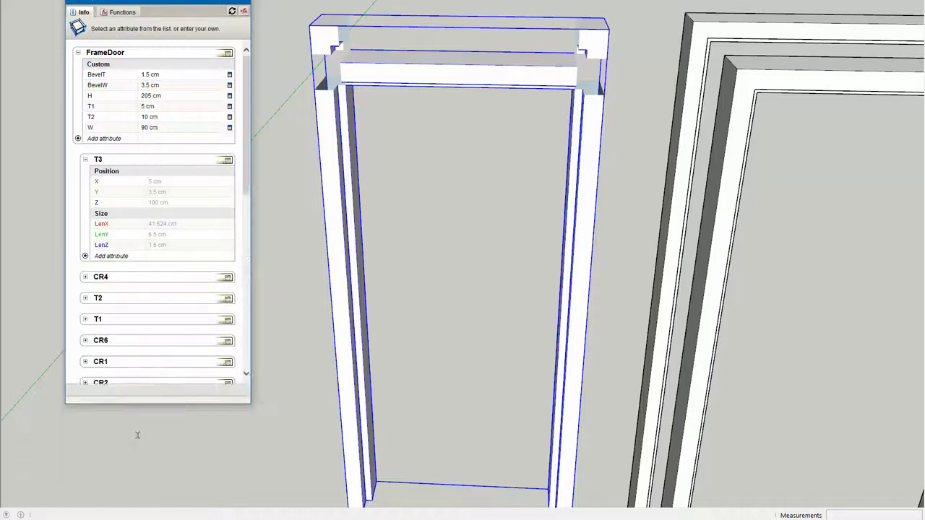
pyautogui.click(85, 277)
pyautogui.click(117, 289)
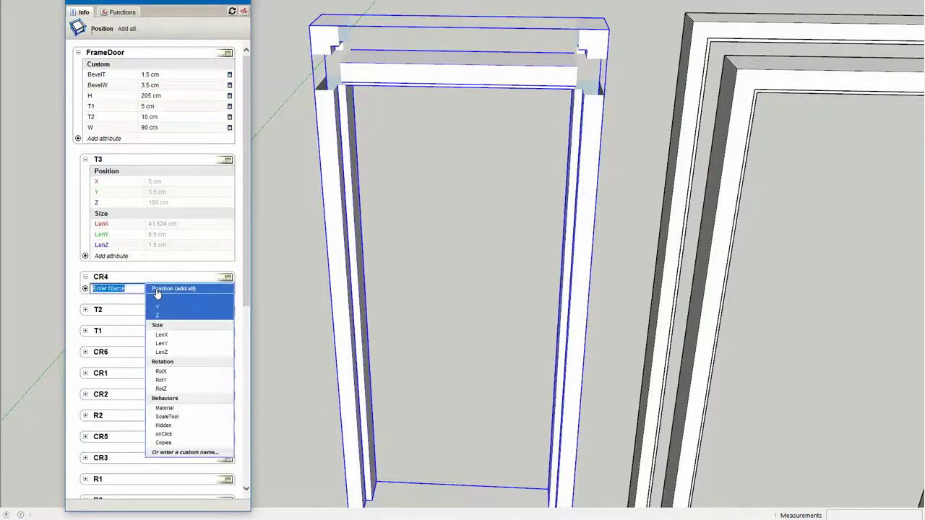
pyautogui.click(157, 290)
pyautogui.click(115, 332)
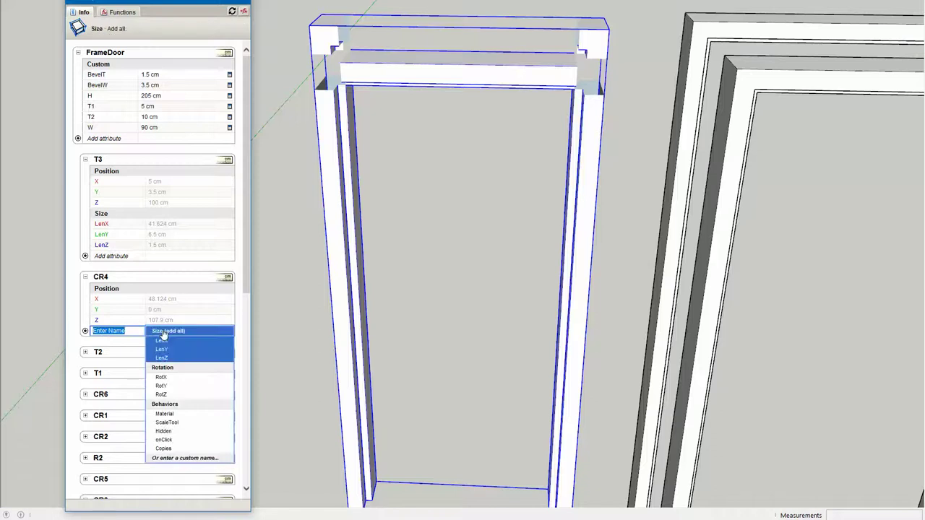
pyautogui.click(136, 334)
# Add Position and Size attributes to part T2.
pyautogui.scroll(-3, 151, 322)
pyautogui.scroll(-2, 147, 325)
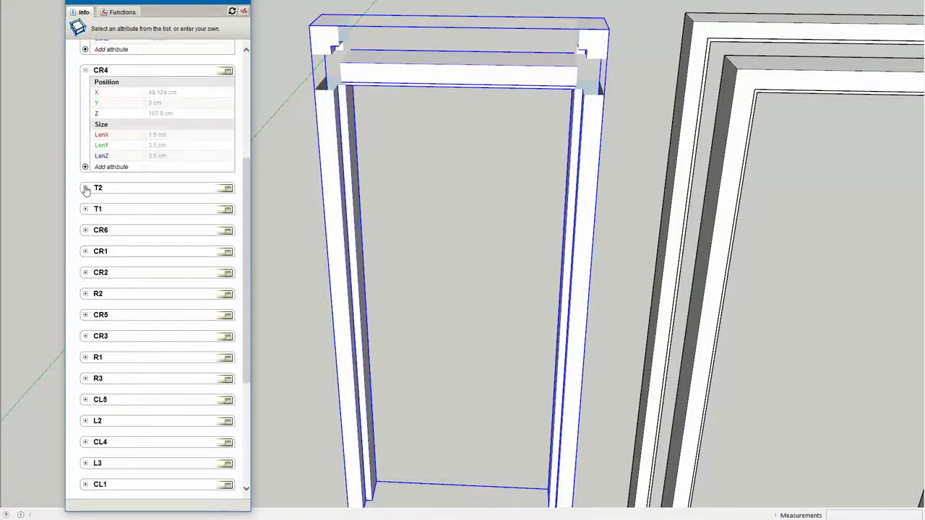
pyautogui.click(86, 188)
pyautogui.click(127, 202)
pyautogui.click(153, 200)
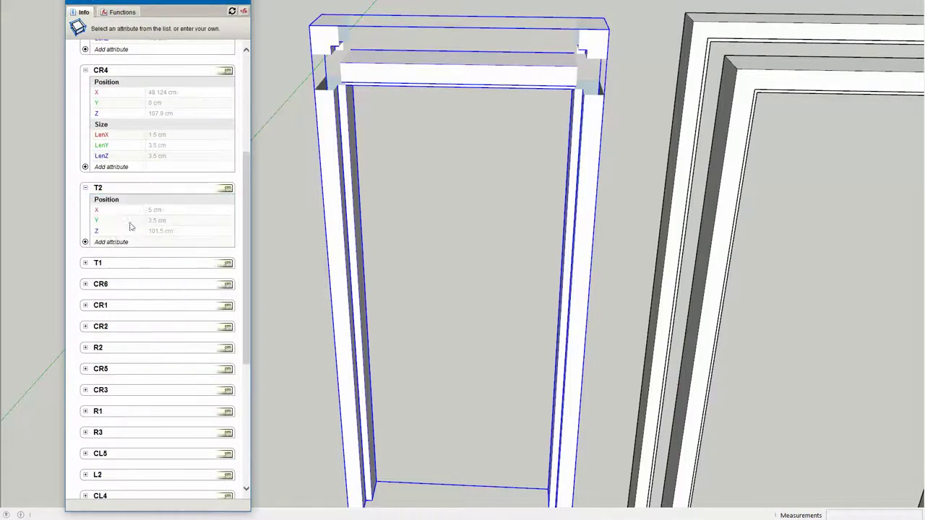
pyautogui.click(114, 244)
pyautogui.click(170, 242)
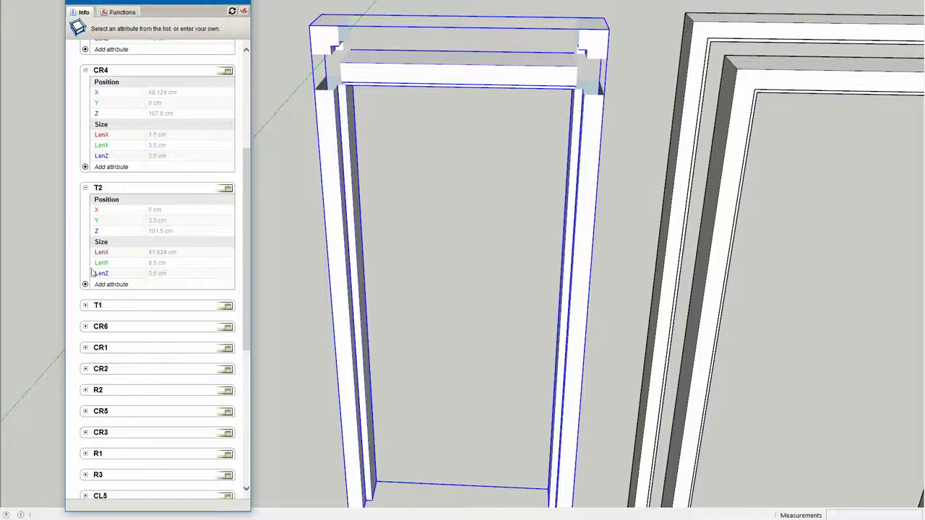
# Add Position and Size attributes to part T1.
pyautogui.click(86, 305)
pyautogui.click(112, 316)
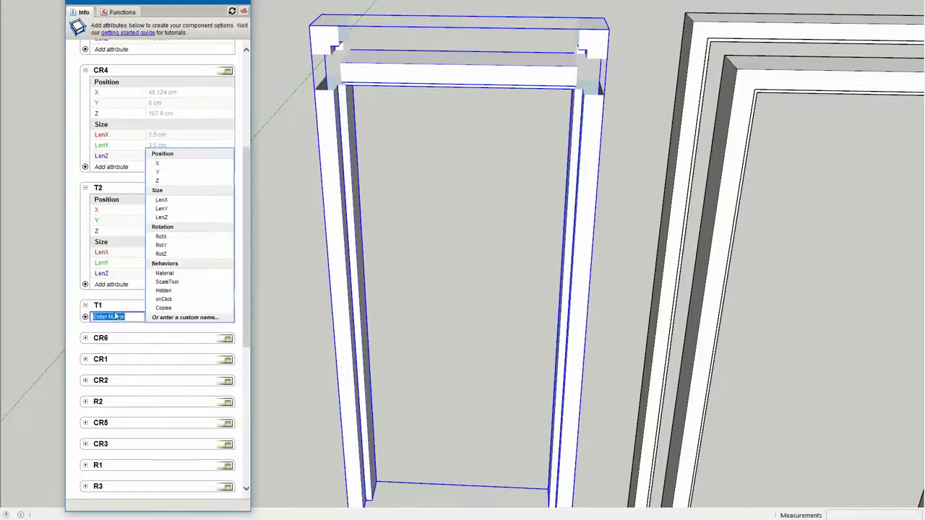
pyautogui.click(173, 162)
pyautogui.click(114, 359)
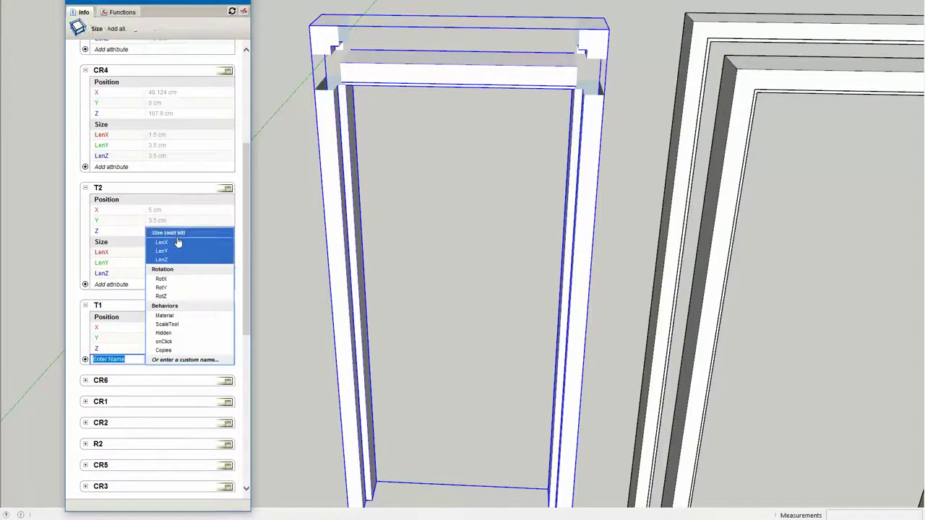
pyautogui.click(175, 233)
# Add Position and Size attributes to corner part CR6.
pyautogui.scroll(-5, 85, 220)
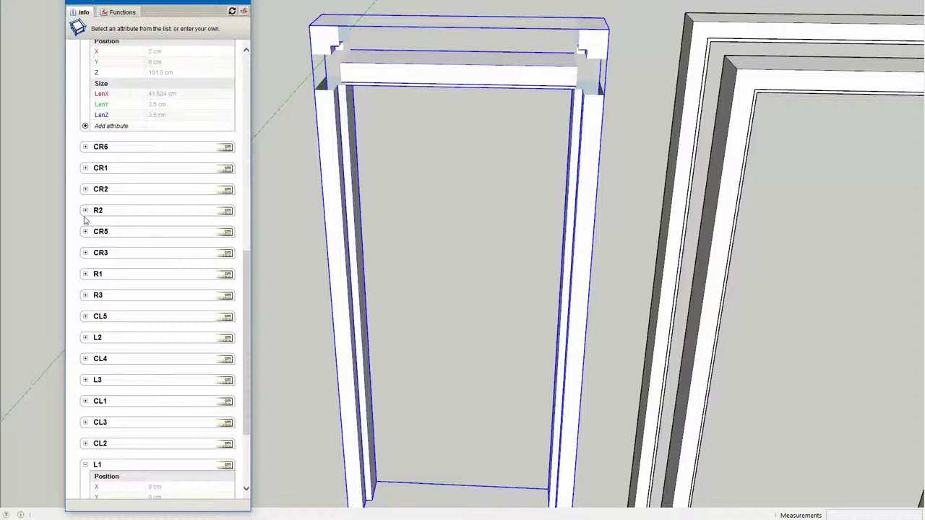
pyautogui.click(85, 147)
pyautogui.click(127, 163)
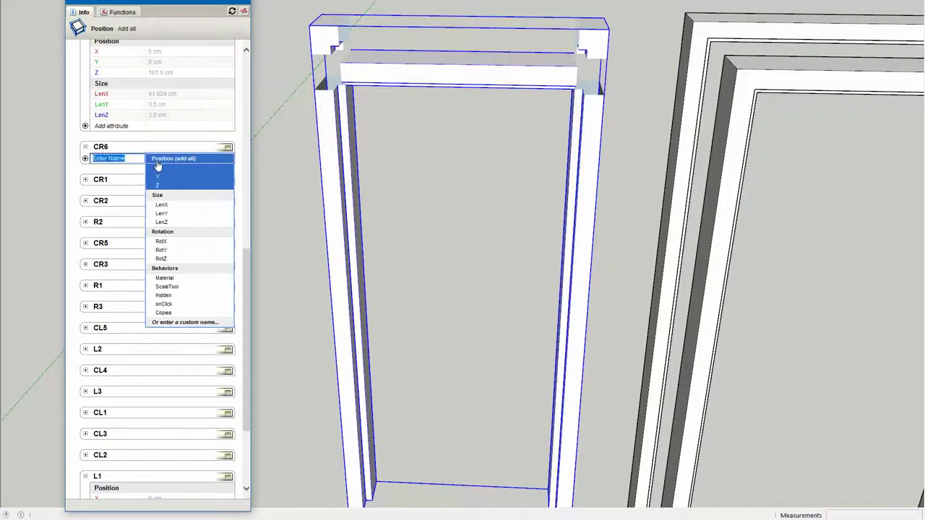
pyautogui.click(137, 172)
pyautogui.click(123, 202)
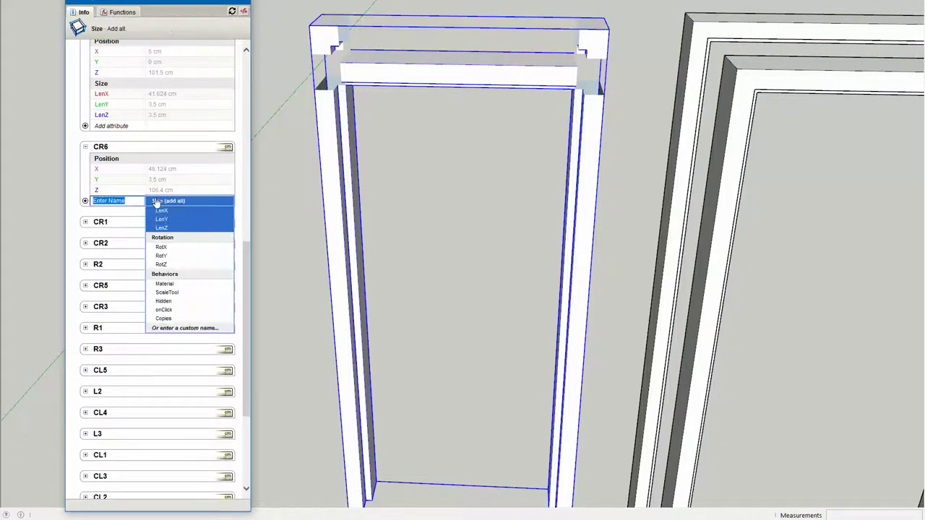
pyautogui.click(154, 204)
# Add Position and Size attributes to corner part CR1.
pyautogui.click(85, 265)
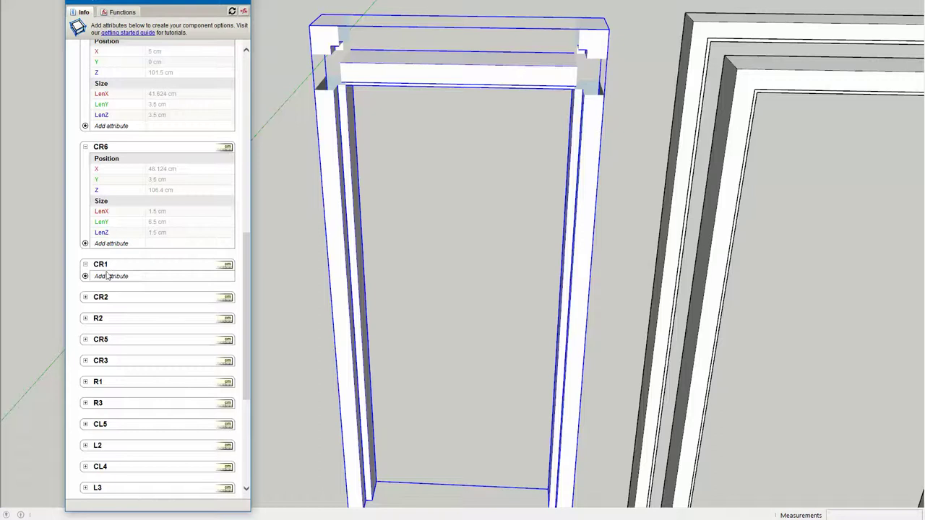
pyautogui.click(109, 276)
pyautogui.click(155, 281)
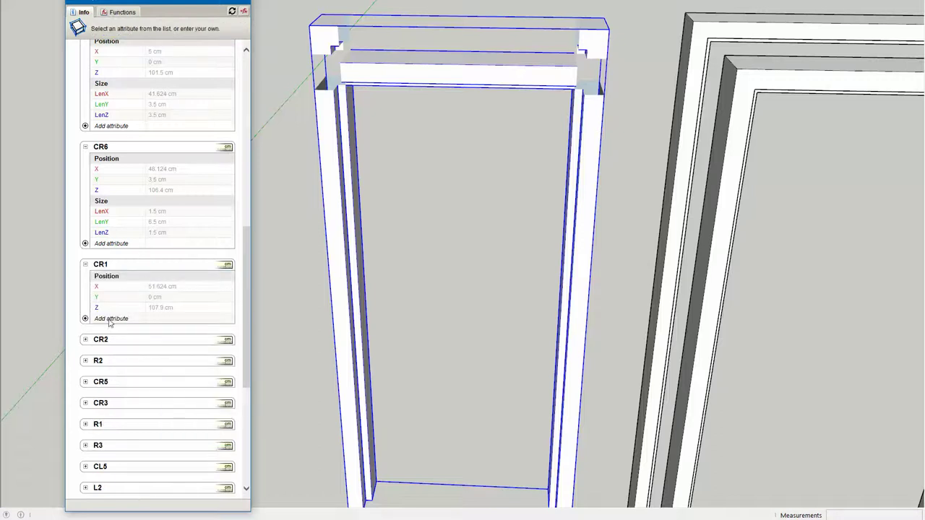
pyautogui.click(110, 321)
pyautogui.click(154, 324)
# Add Position and Size attributes to corner part CR2.
pyautogui.scroll(-3, 135, 291)
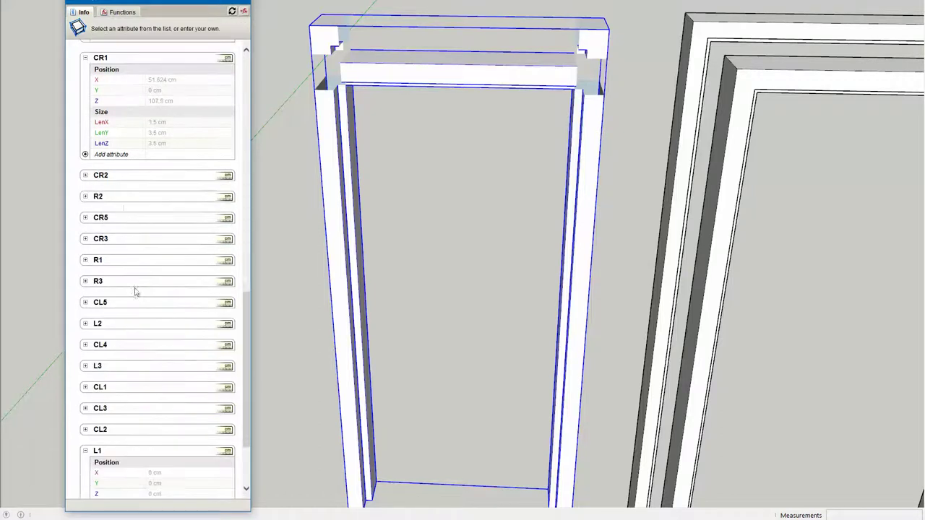
pyautogui.click(85, 176)
pyautogui.click(112, 187)
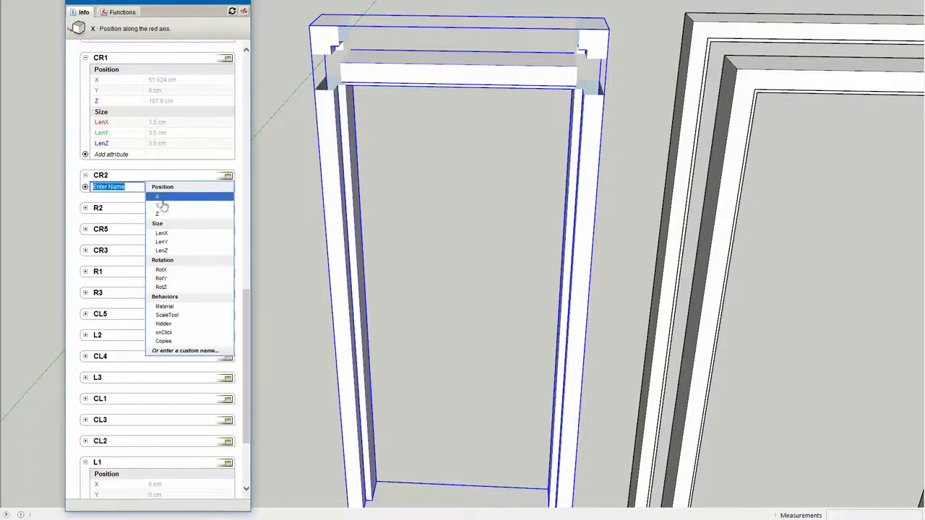
pyautogui.click(161, 190)
pyautogui.click(111, 230)
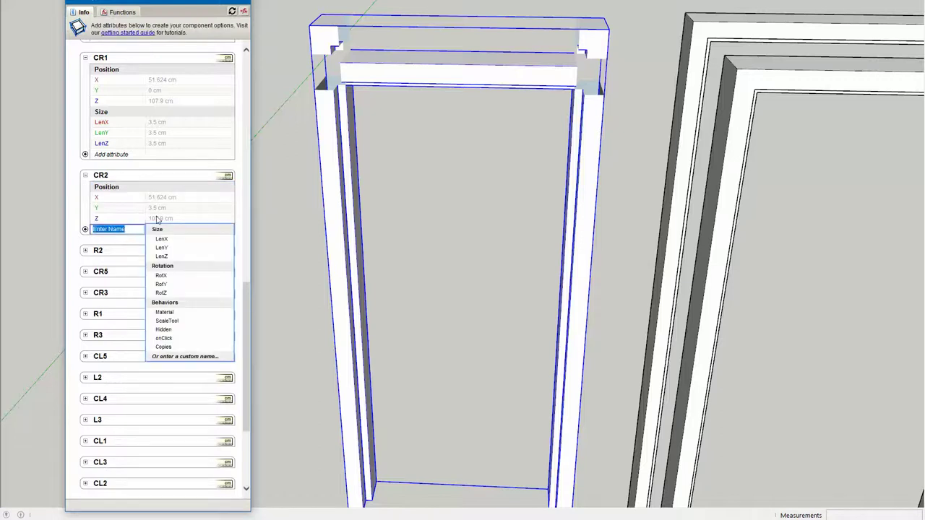
pyautogui.click(155, 232)
# Add all Position and Size attributes to part R2.
pyautogui.click(85, 293)
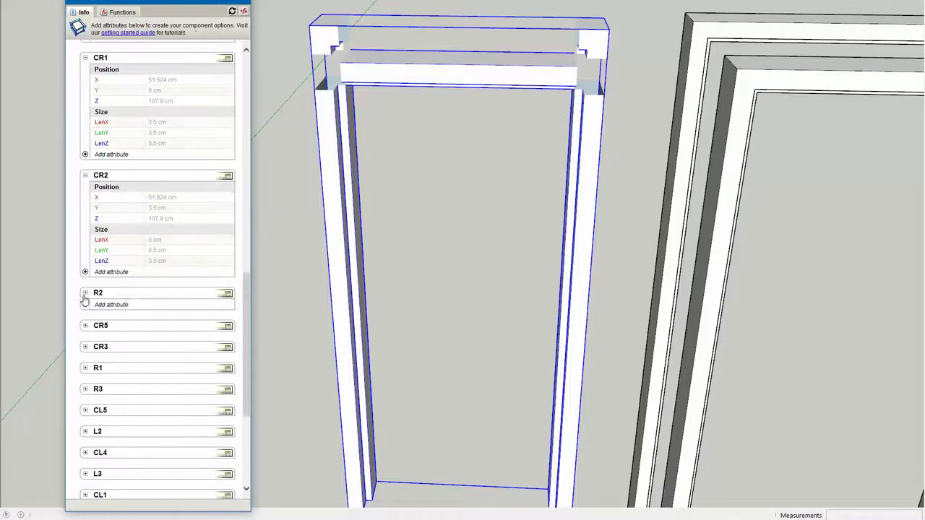
pyautogui.click(108, 305)
pyautogui.click(159, 306)
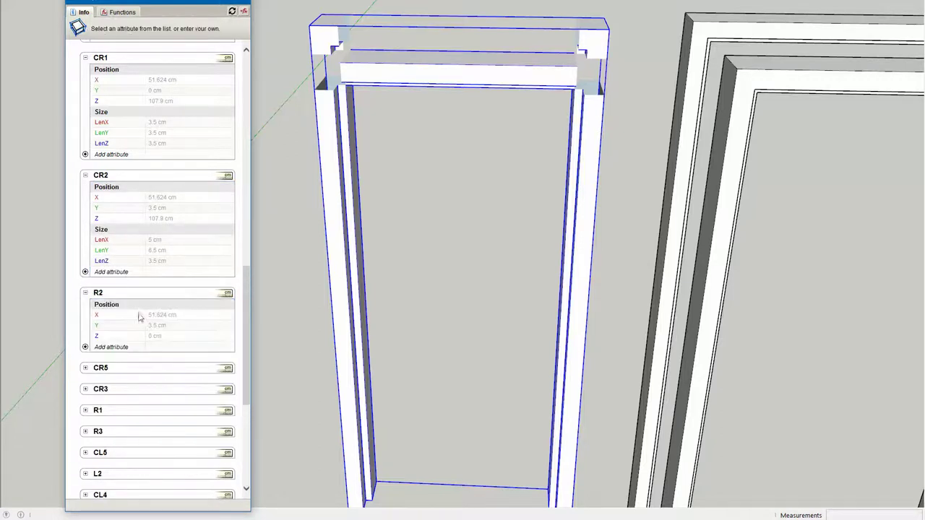
pyautogui.click(113, 348)
pyautogui.press('Return')
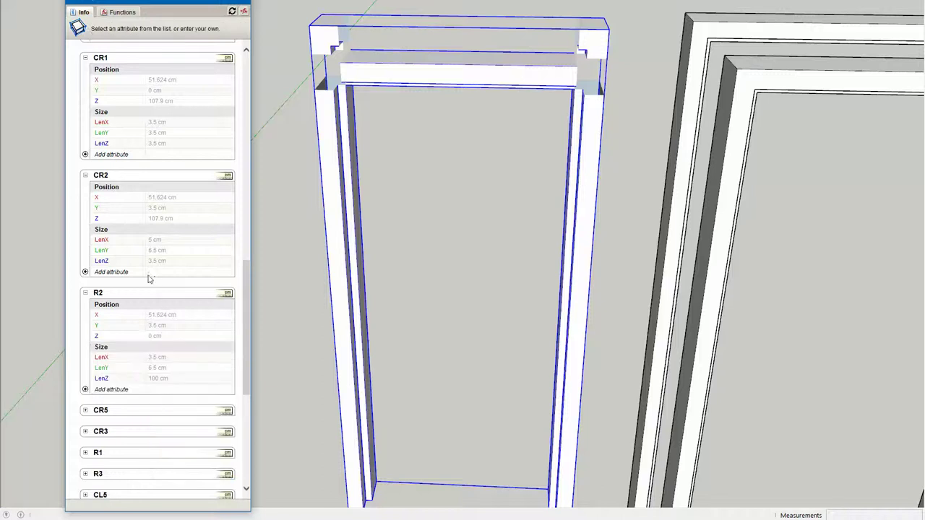
# Add all Position and Size attributes to corner part CR5.
pyautogui.scroll(-5, 134, 237)
pyautogui.click(86, 114)
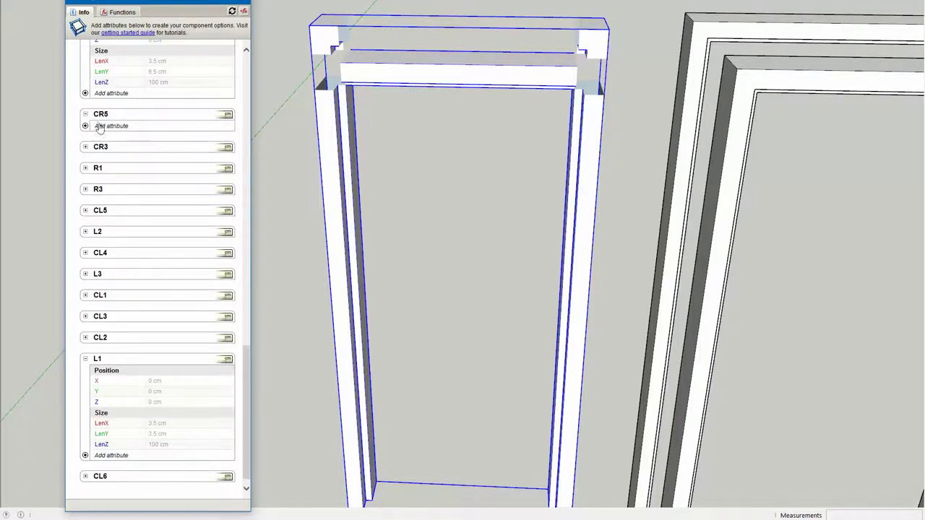
pyautogui.click(110, 125)
pyautogui.click(121, 149)
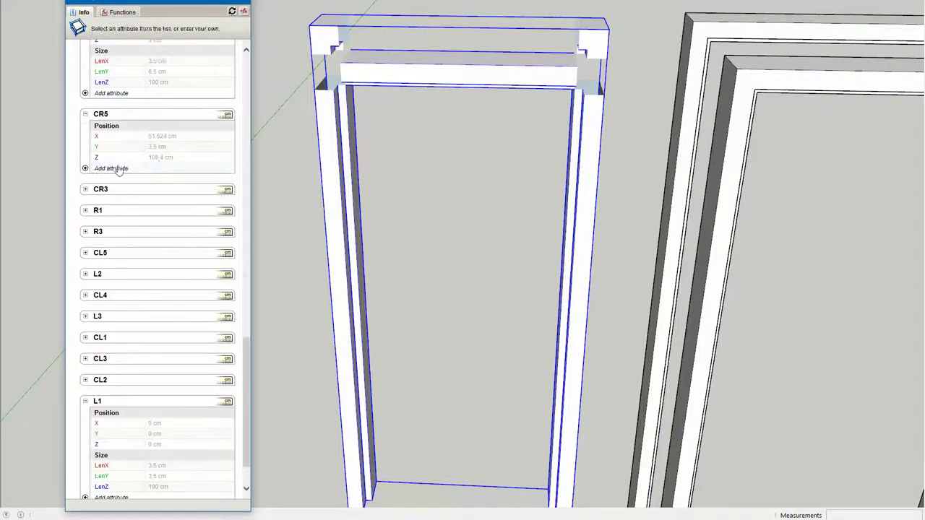
pyautogui.click(115, 170)
pyautogui.press('Return')
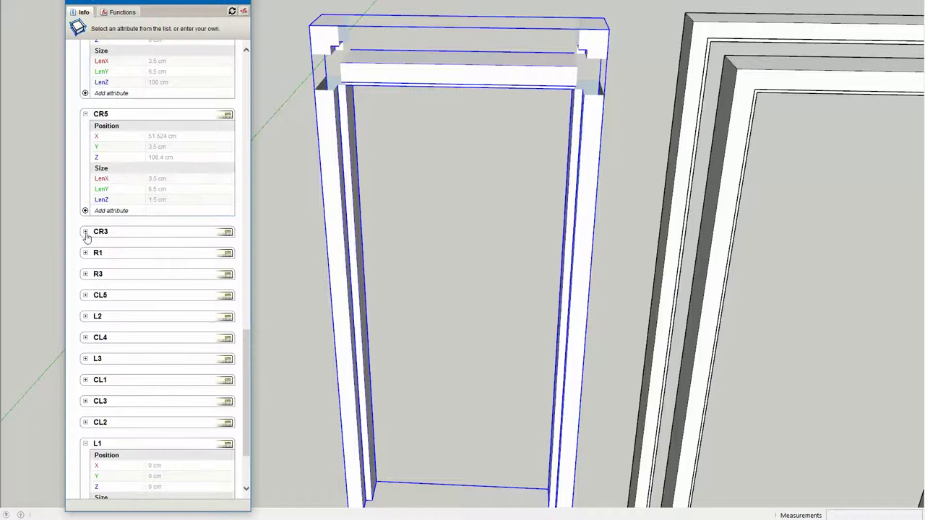
# Add all Position and Size attributes to corner part CR3.
pyautogui.click(86, 232)
pyautogui.click(110, 243)
pyautogui.press('Down')
pyautogui.press('Return')
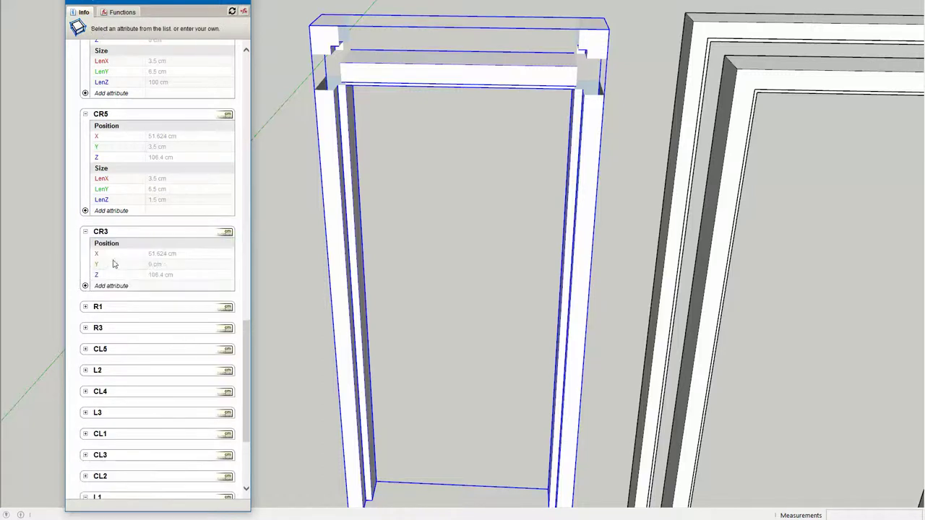
pyautogui.click(116, 288)
pyautogui.press('Down')
pyautogui.press('Return')
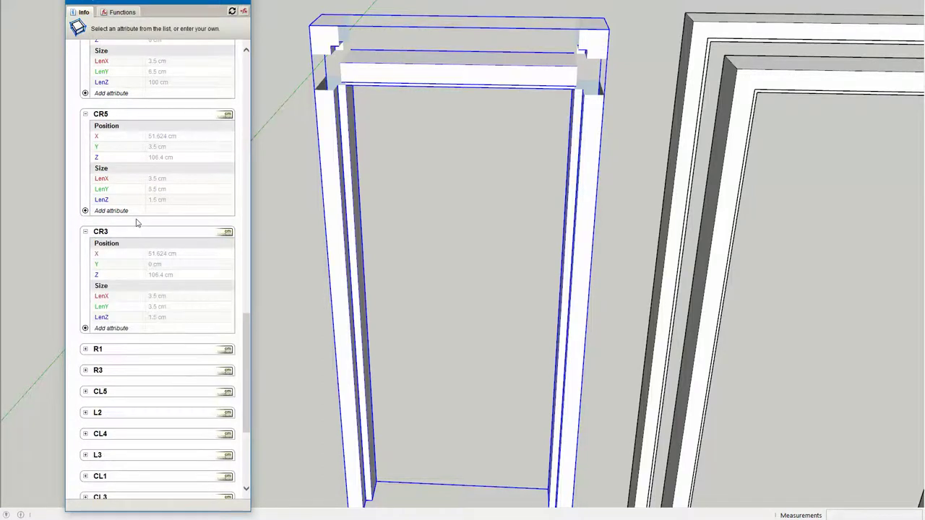
# Add all Position and Size attributes to part R1.
pyautogui.scroll(-3, 121, 218)
pyautogui.click(85, 156)
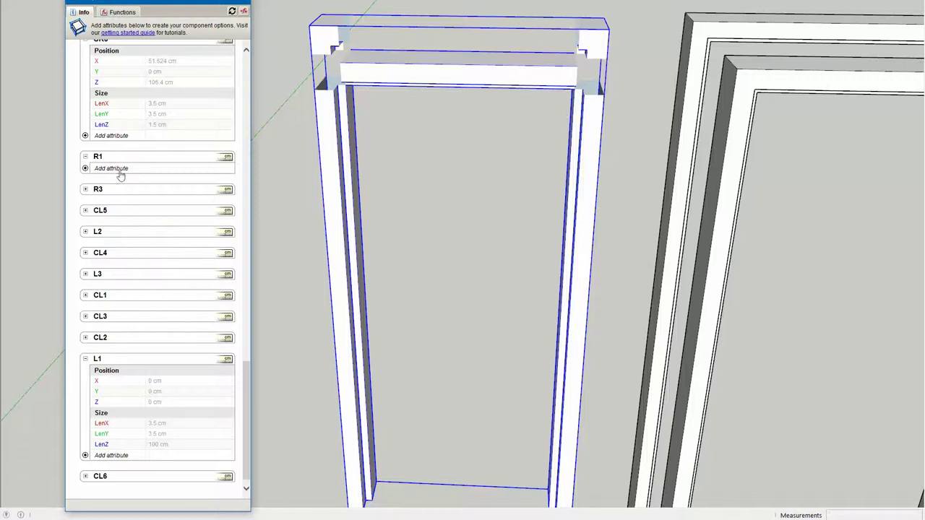
pyautogui.click(120, 173)
pyautogui.press('Down')
pyautogui.press('Return')
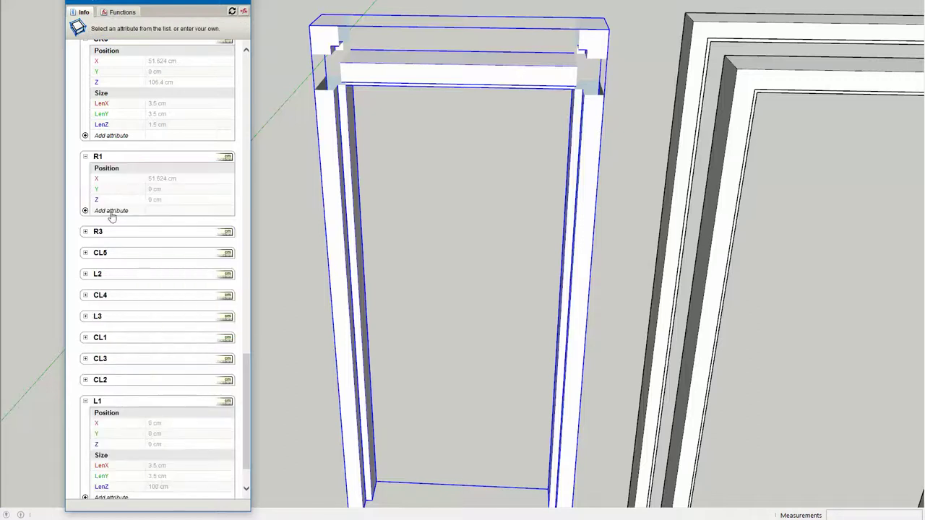
pyautogui.click(112, 210)
pyautogui.press('Down')
pyautogui.press('Return')
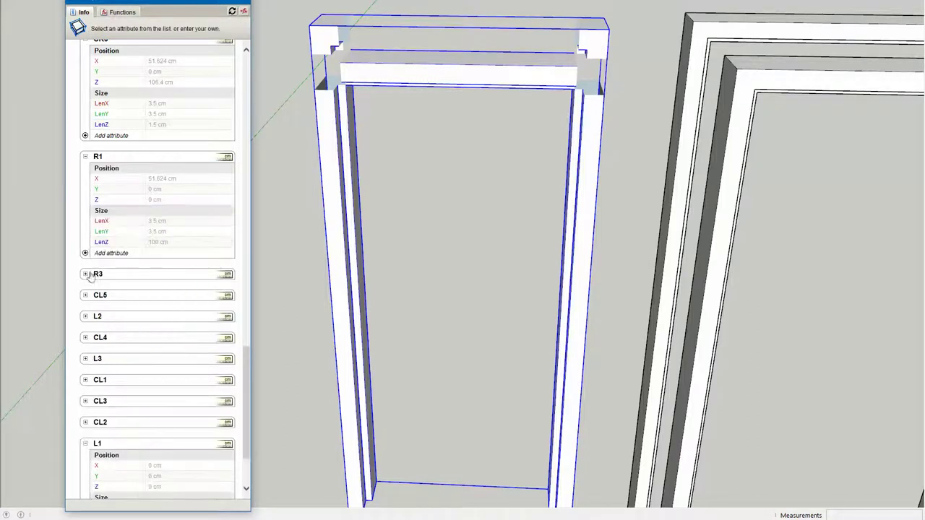
# Add all Position and Size attributes to part R3.
pyautogui.click(85, 275)
pyautogui.click(110, 286)
pyautogui.press('Down')
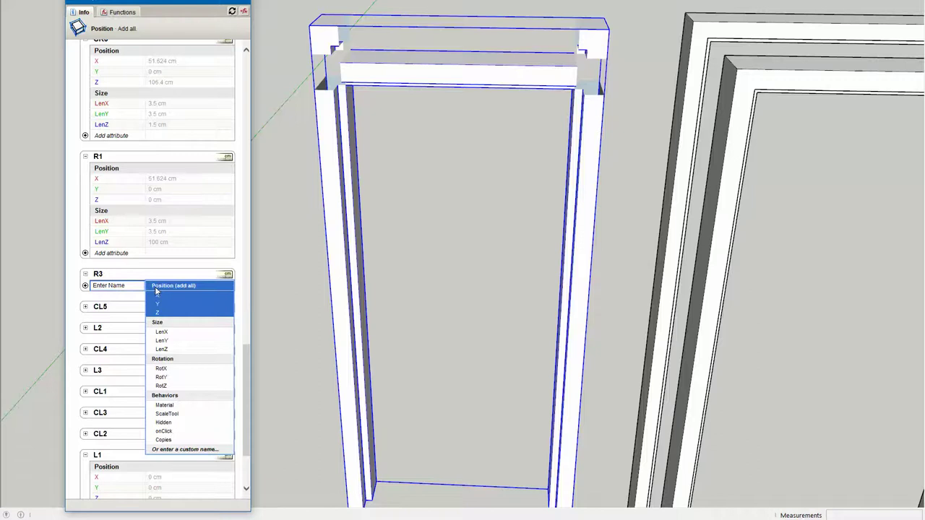
pyautogui.press('Return')
pyautogui.click(110, 328)
pyautogui.press('Down')
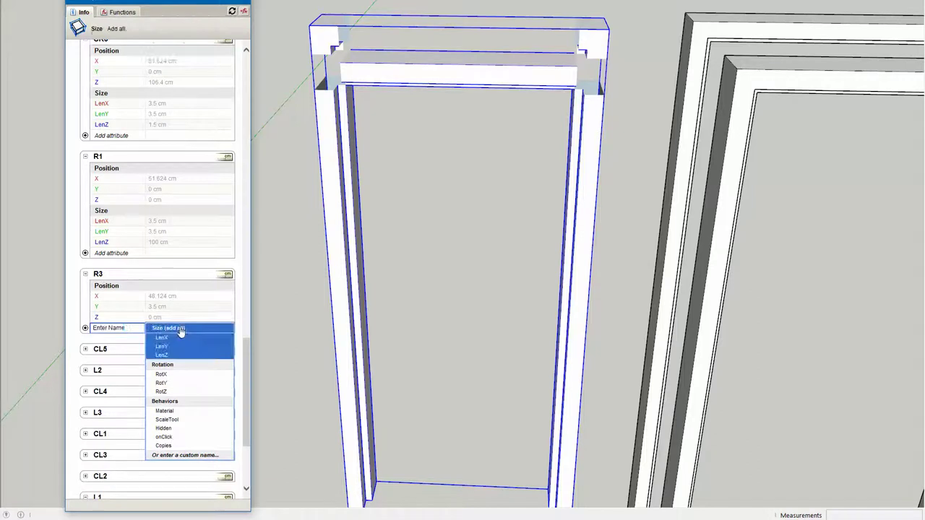
pyautogui.press('Return')
# Add all Position and Size attributes to corner part CL5.
pyautogui.scroll(-5, 130, 292)
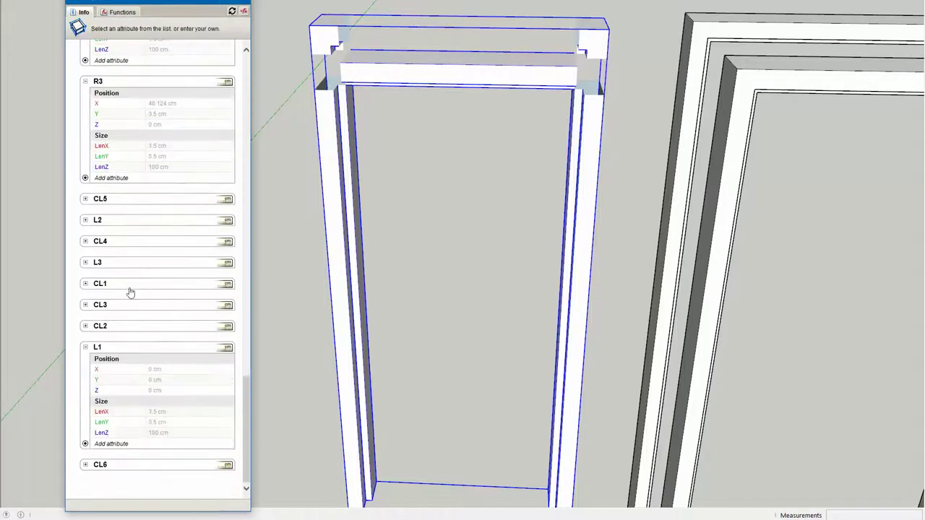
pyautogui.click(85, 199)
pyautogui.click(112, 209)
pyautogui.press('Down')
pyautogui.press('Return')
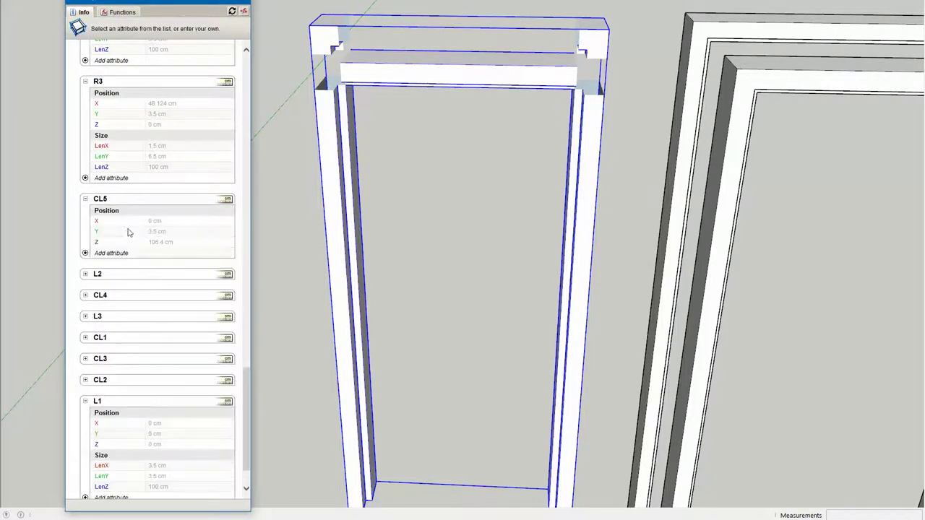
pyautogui.click(112, 253)
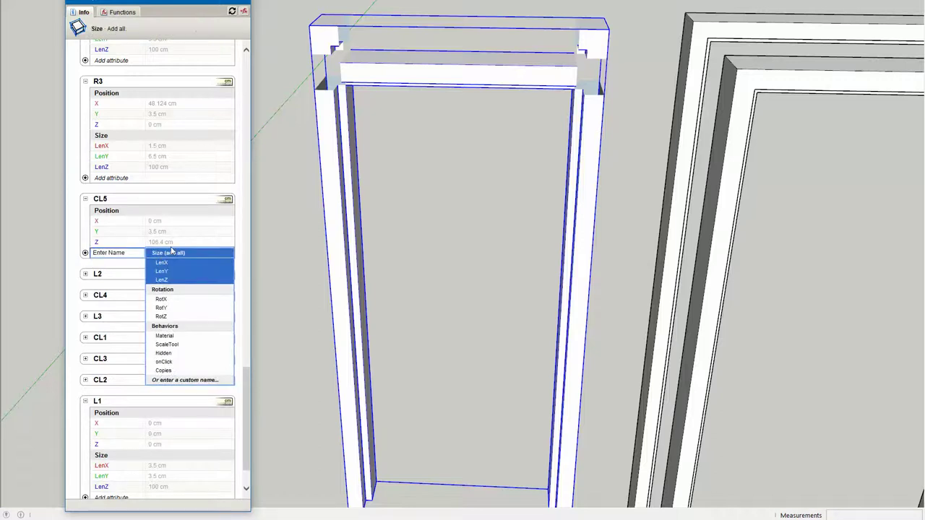
pyautogui.click(172, 253)
# Add all Position and Size attributes to L2, showing 3.5 × 6.5 × 100 cm.
pyautogui.click(86, 316)
pyautogui.click(126, 328)
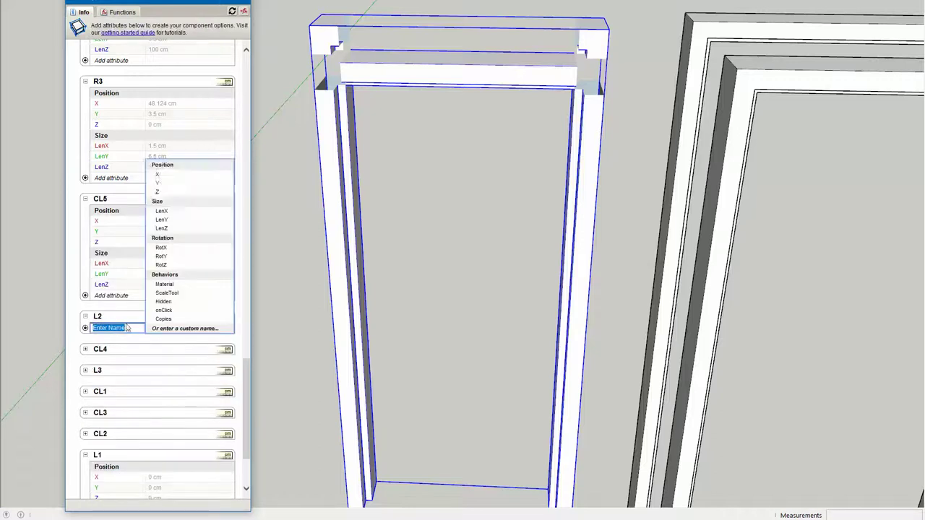
pyautogui.press('Return')
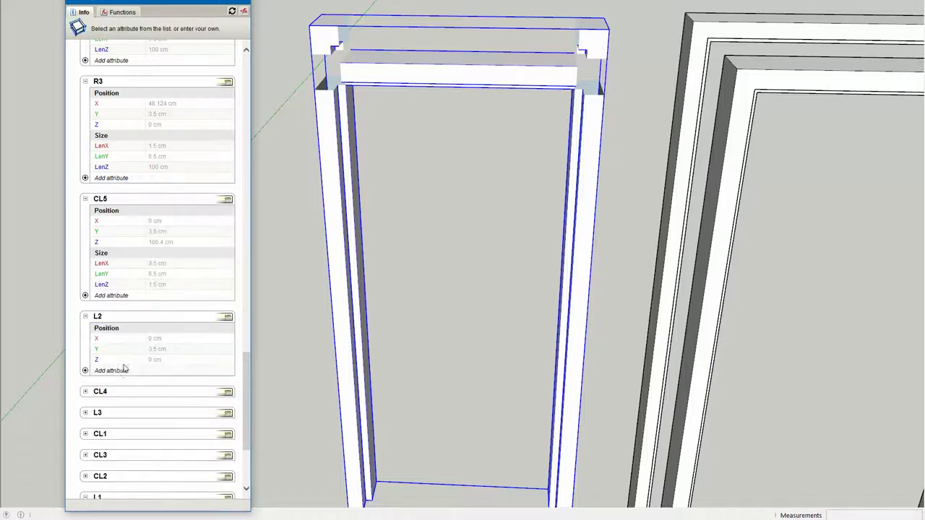
pyautogui.click(124, 370)
pyautogui.click(144, 253)
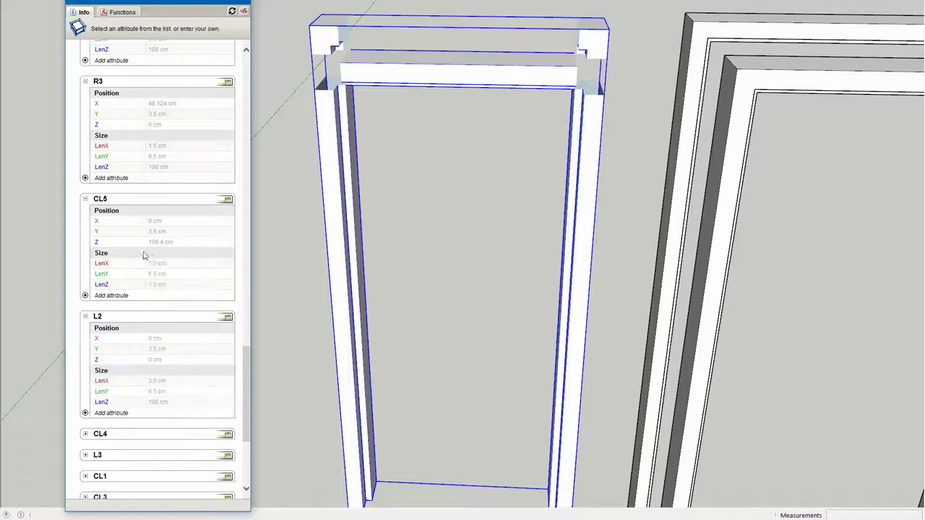
# Add all Position and Size attributes to corner part CL4.
pyautogui.scroll(-3, 145, 256)
pyautogui.click(85, 242)
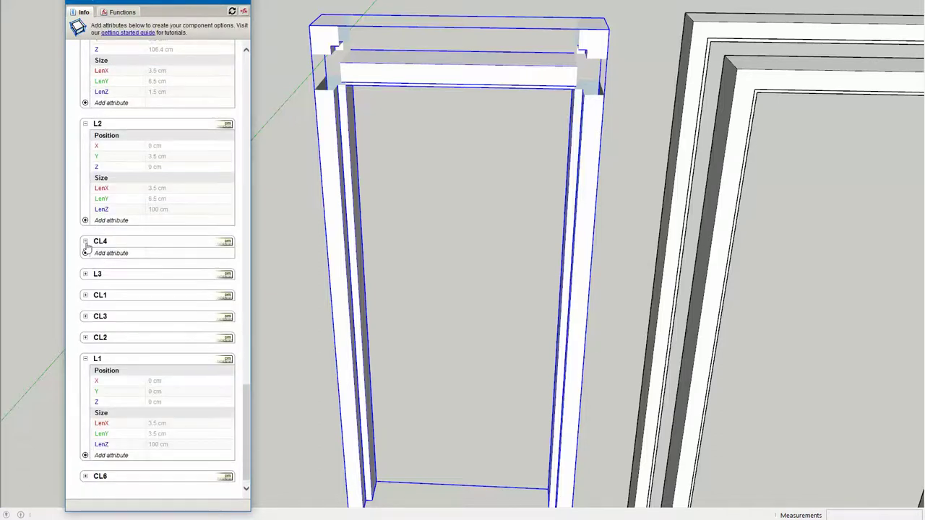
pyautogui.click(119, 253)
pyautogui.click(163, 252)
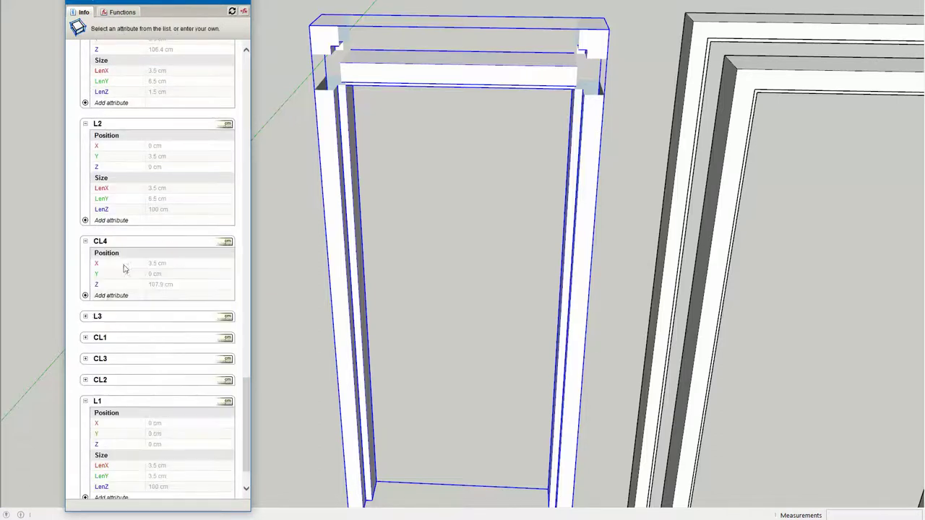
pyautogui.click(111, 297)
pyautogui.click(153, 297)
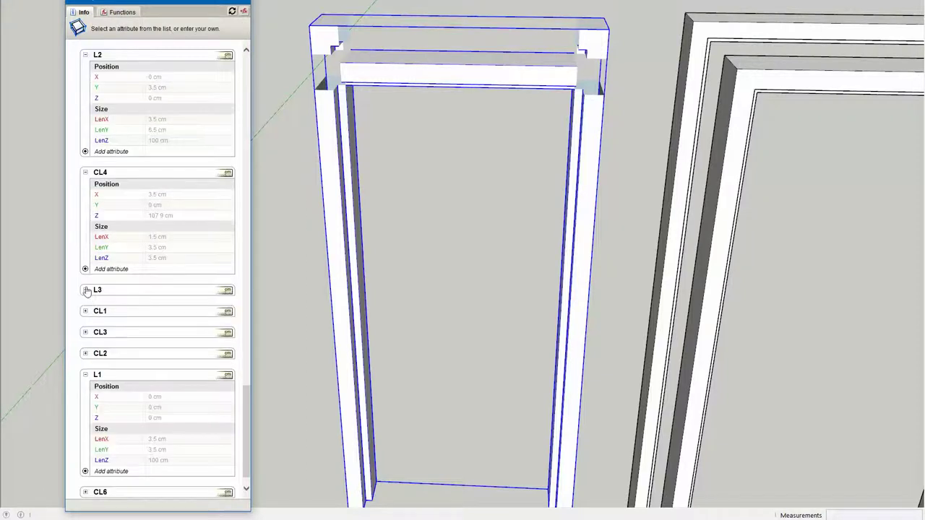
# Add all Position and Size attributes to part L3.
pyautogui.click(86, 291)
pyautogui.click(112, 302)
pyautogui.click(121, 282)
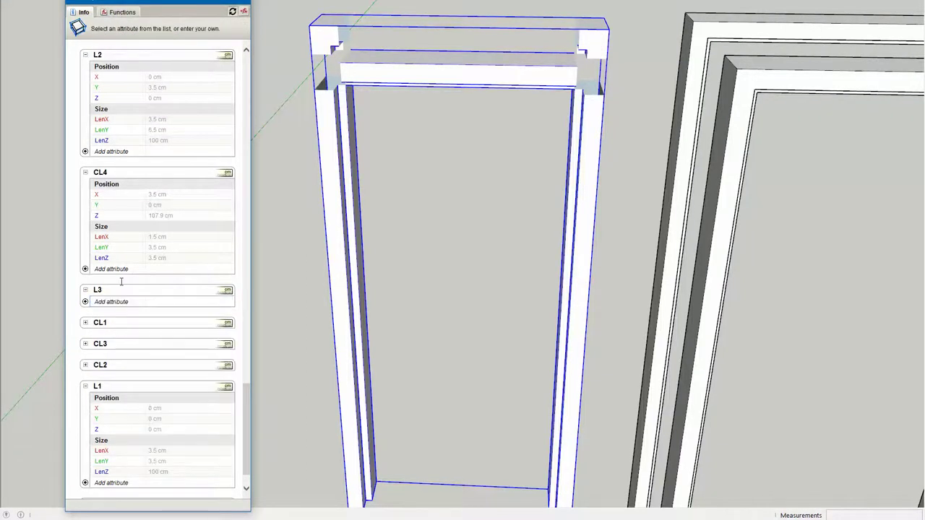
pyautogui.click(113, 344)
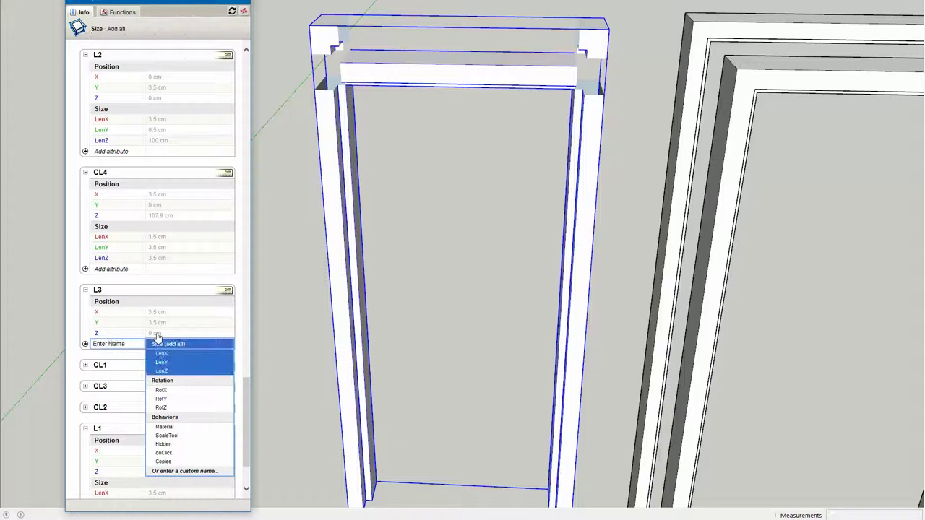
pyautogui.click(153, 339)
# Add all Position and Size attributes to CL1, sized 3.5 × 3.5 × 3.5 cm.
pyautogui.click(86, 284)
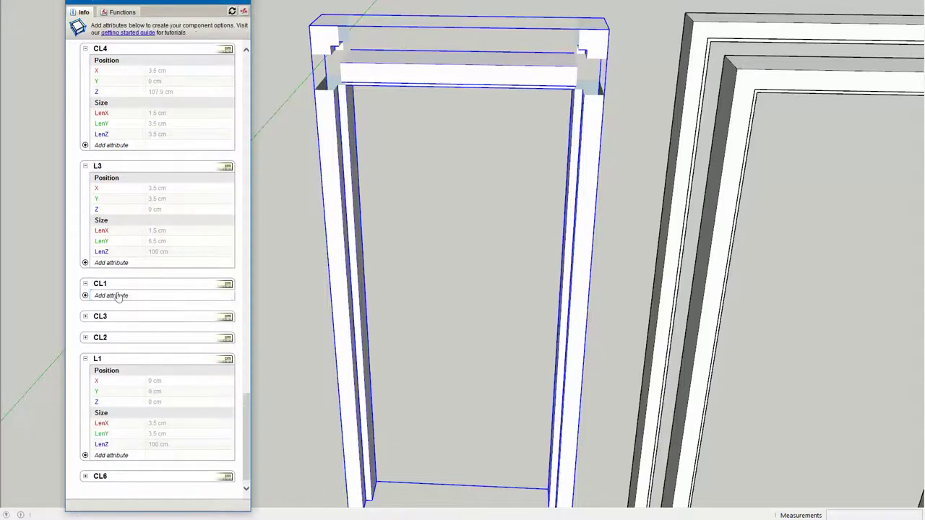
pyautogui.click(115, 295)
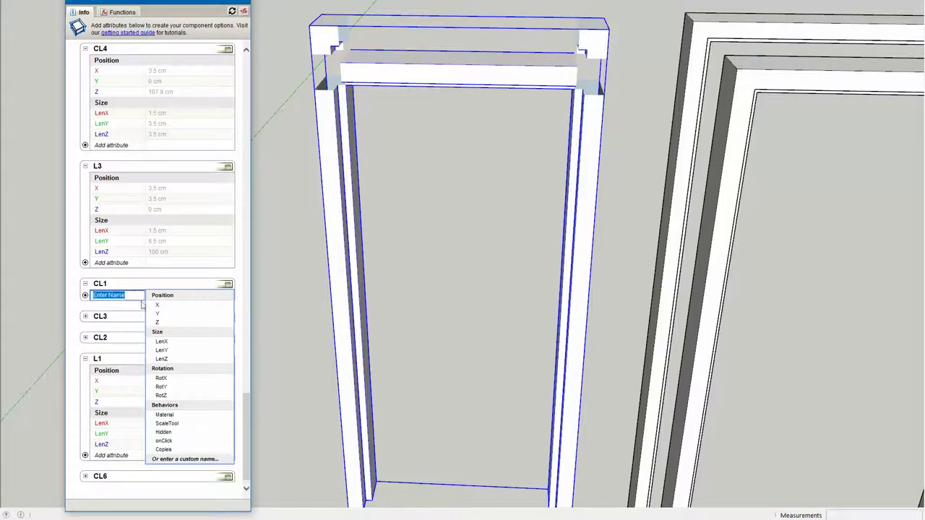
pyautogui.click(159, 298)
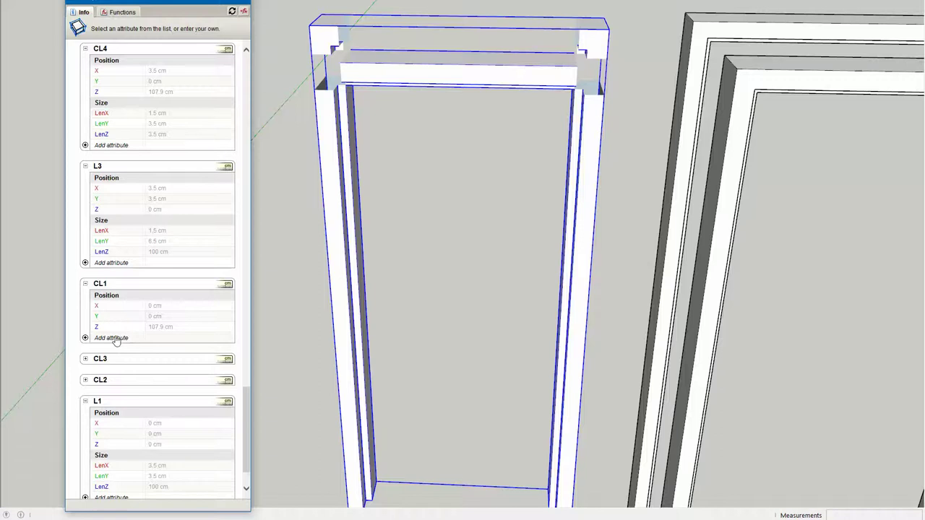
pyautogui.click(116, 340)
pyautogui.click(153, 337)
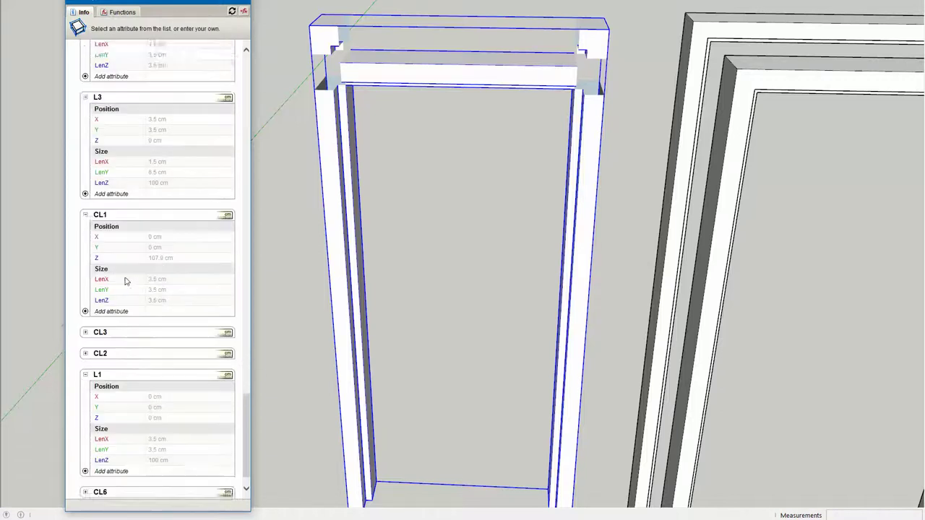
# Add all Size attributes to corner part CL3.
pyautogui.scroll(-1, 124, 280)
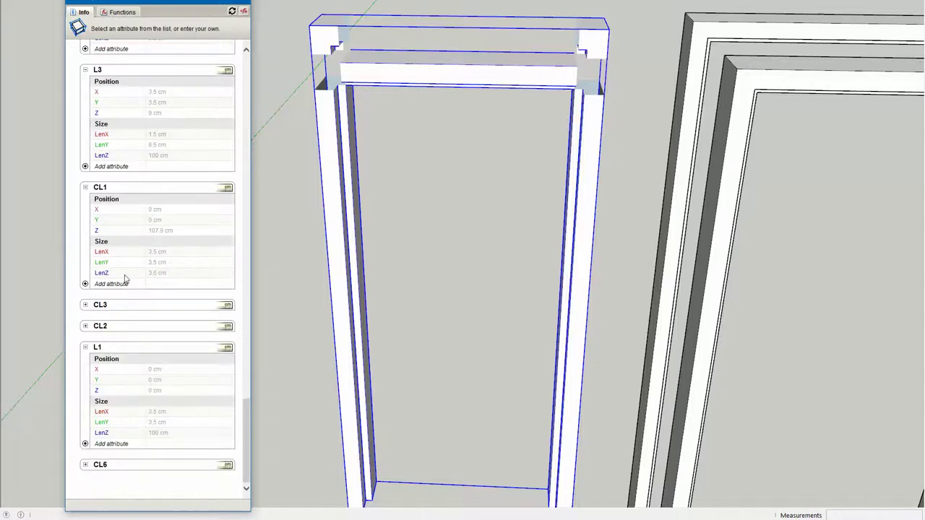
pyautogui.click(85, 305)
pyautogui.click(111, 316)
pyautogui.click(155, 202)
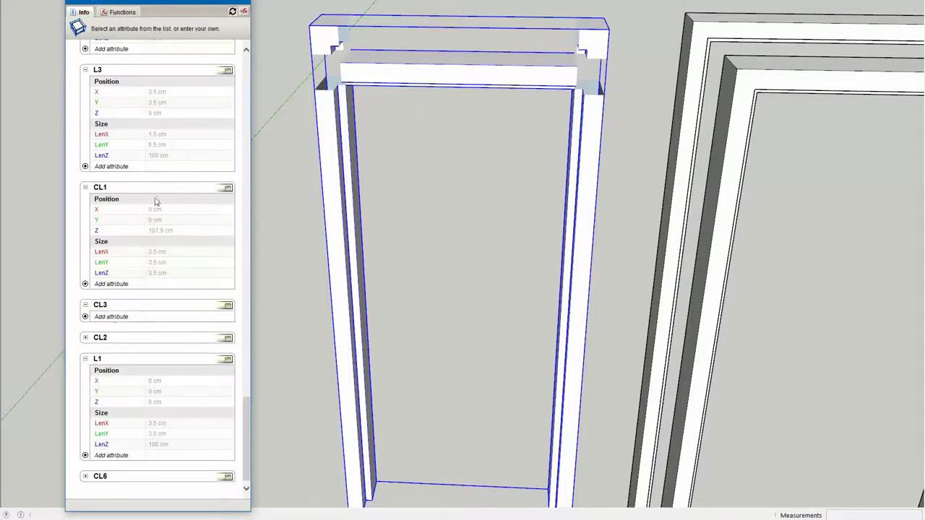
pyautogui.click(123, 362)
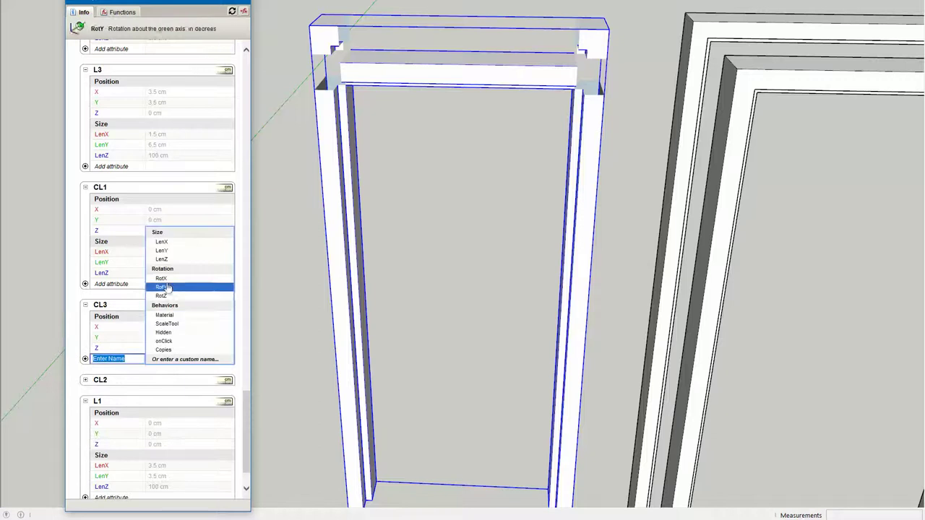
pyautogui.click(161, 248)
# Add all Position and Size attributes to corner part CL2.
pyautogui.scroll(-3, 155, 274)
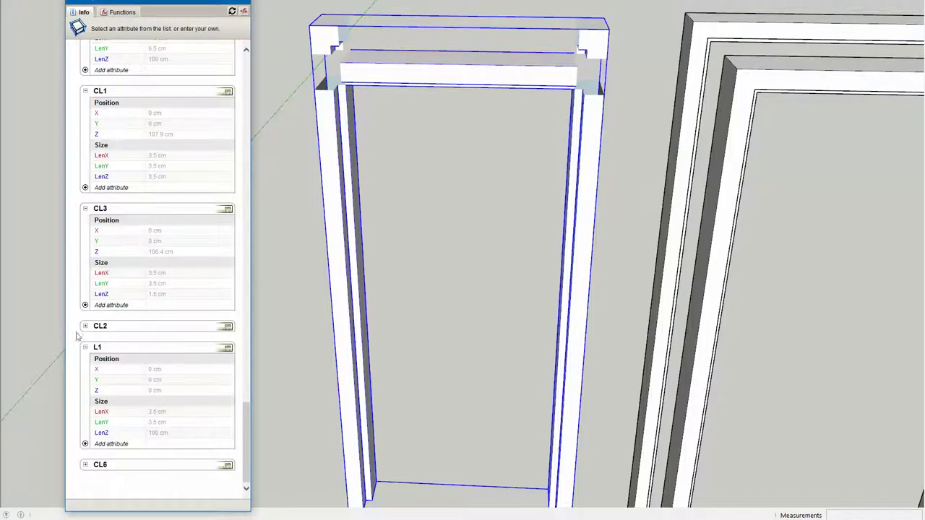
pyautogui.click(87, 329)
pyautogui.click(119, 337)
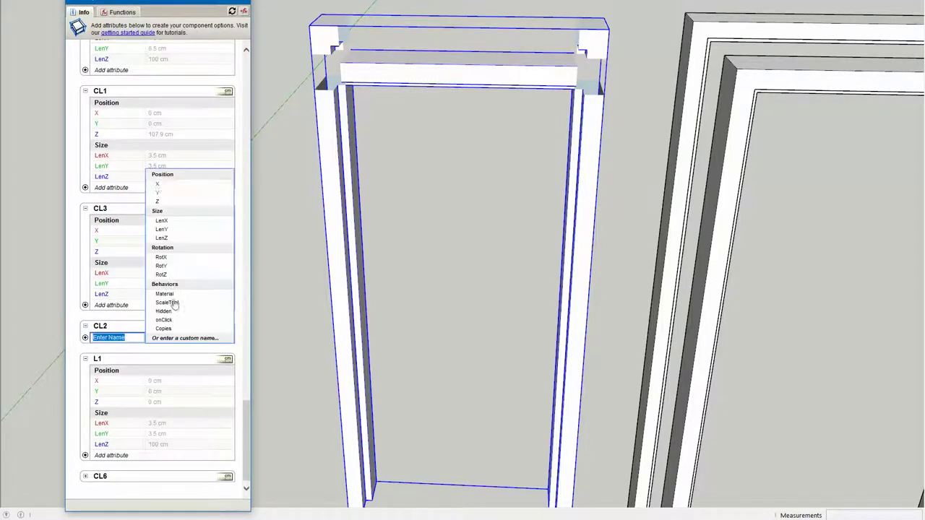
pyautogui.click(166, 185)
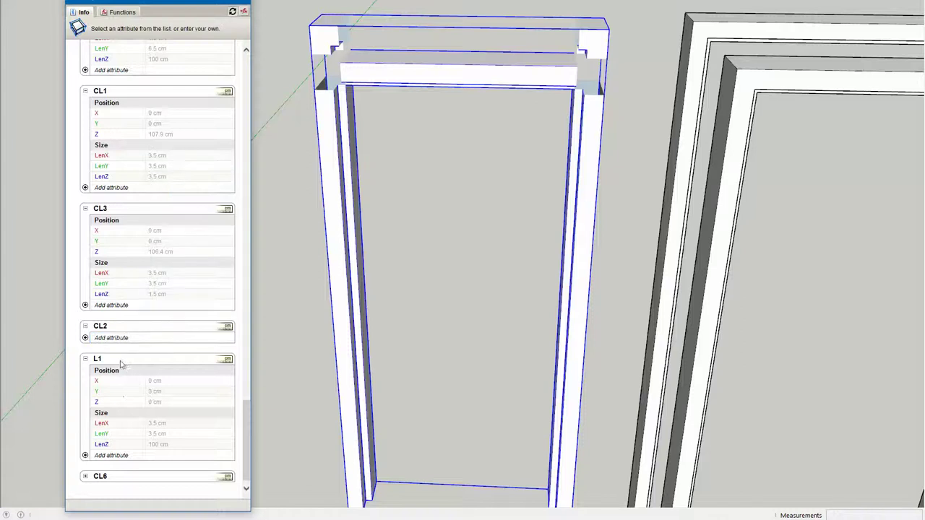
pyautogui.click(112, 380)
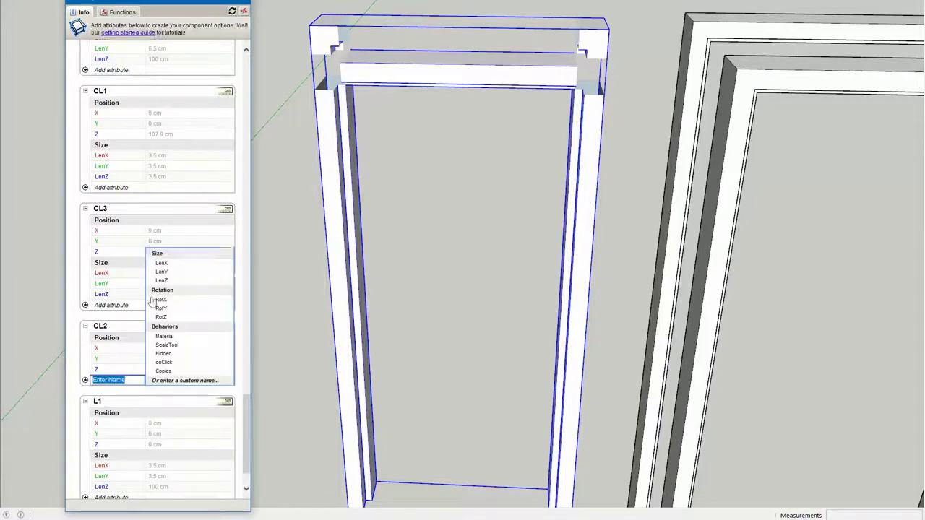
pyautogui.click(160, 253)
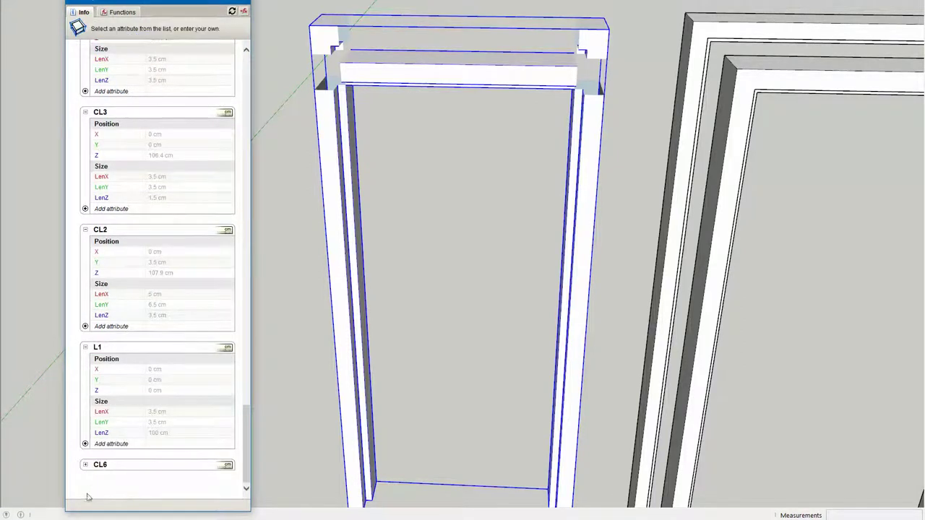
# Add all Position and Size attributes to corner part CL6.
pyautogui.click(85, 464)
pyautogui.click(116, 477)
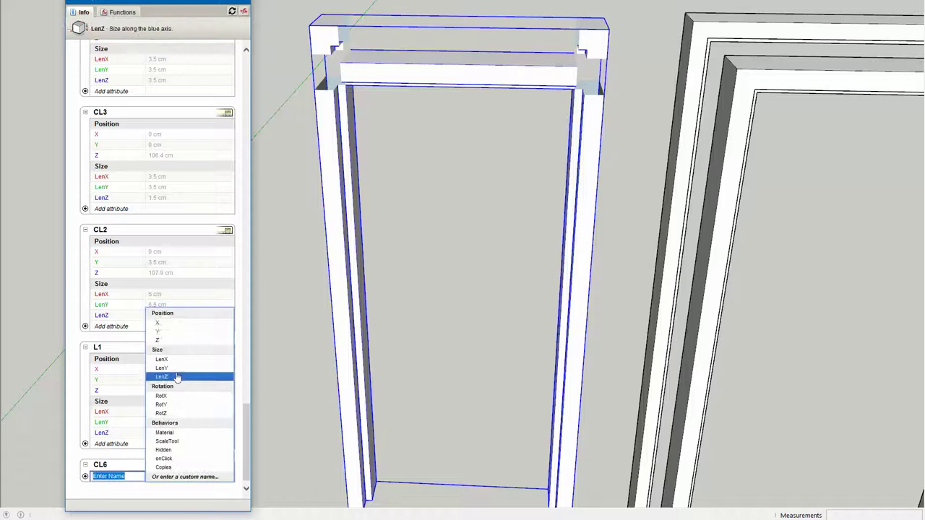
pyautogui.click(165, 315)
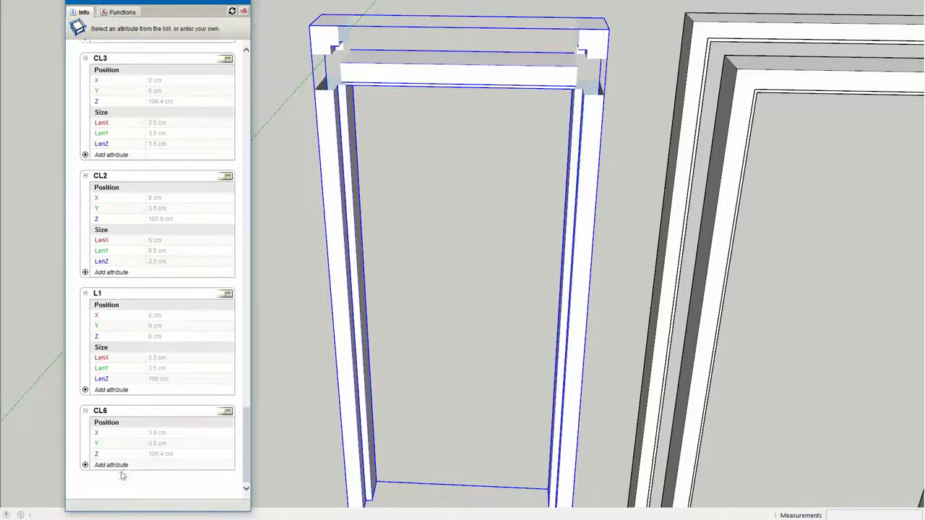
pyautogui.click(116, 465)
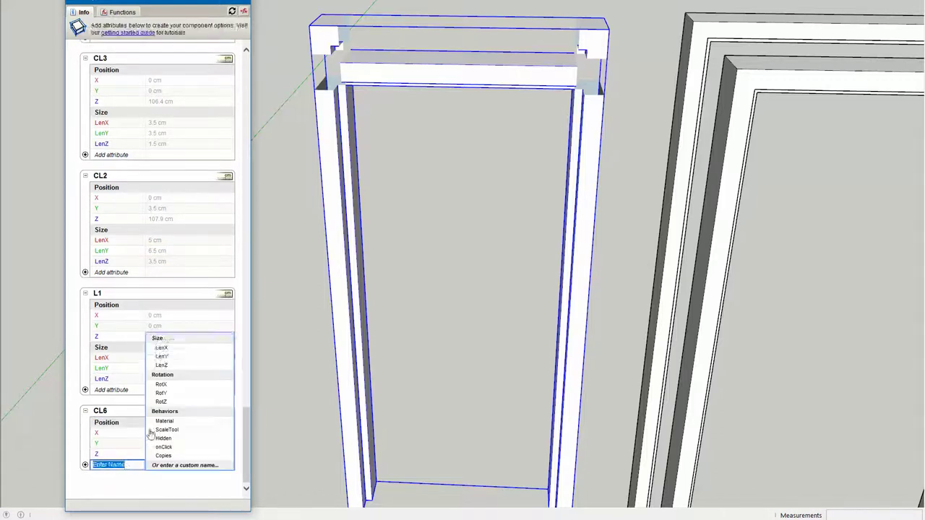
pyautogui.click(163, 344)
# Scroll up and down the Component Attributes list to review the parts' attributes.
pyautogui.scroll(3, 201, 248)
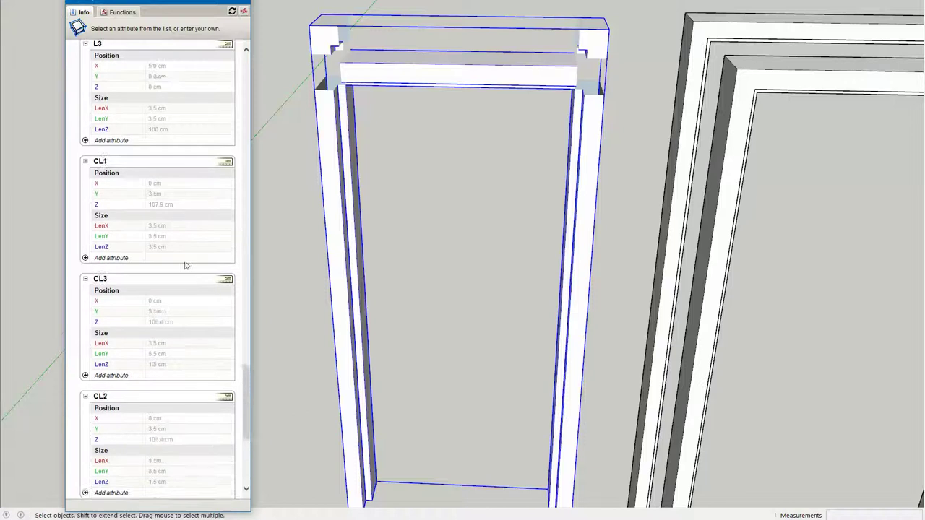
pyautogui.scroll(5, 191, 268)
pyautogui.scroll(2, 186, 276)
pyautogui.scroll(2, 186, 277)
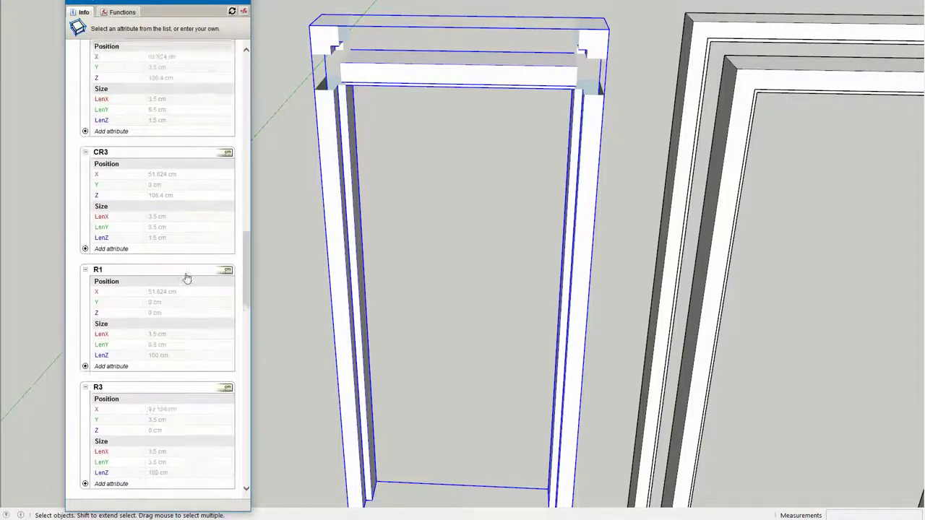
pyautogui.scroll(2, 185, 277)
pyautogui.scroll(2, 185, 280)
pyautogui.scroll(2, 184, 280)
pyautogui.scroll(2, 181, 276)
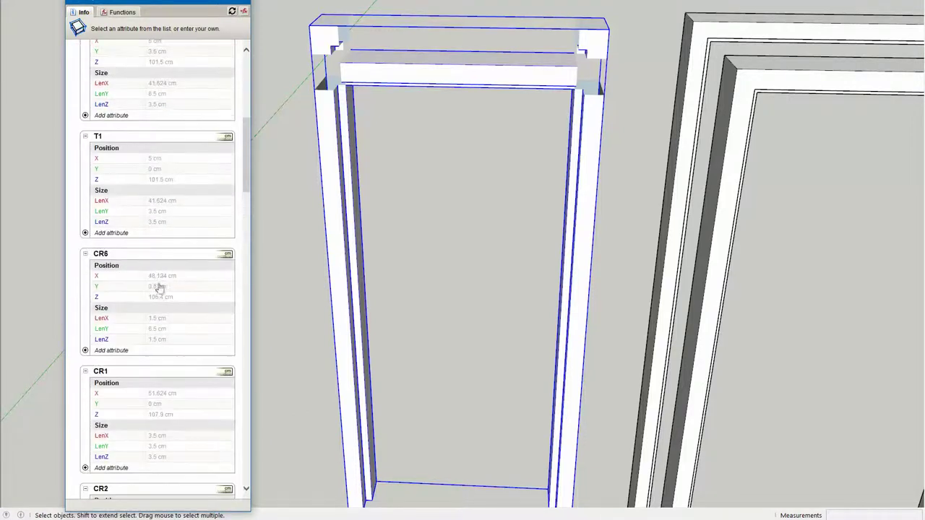
pyautogui.scroll(2, 157, 288)
pyautogui.scroll(3, 152, 278)
pyautogui.scroll(1, 151, 286)
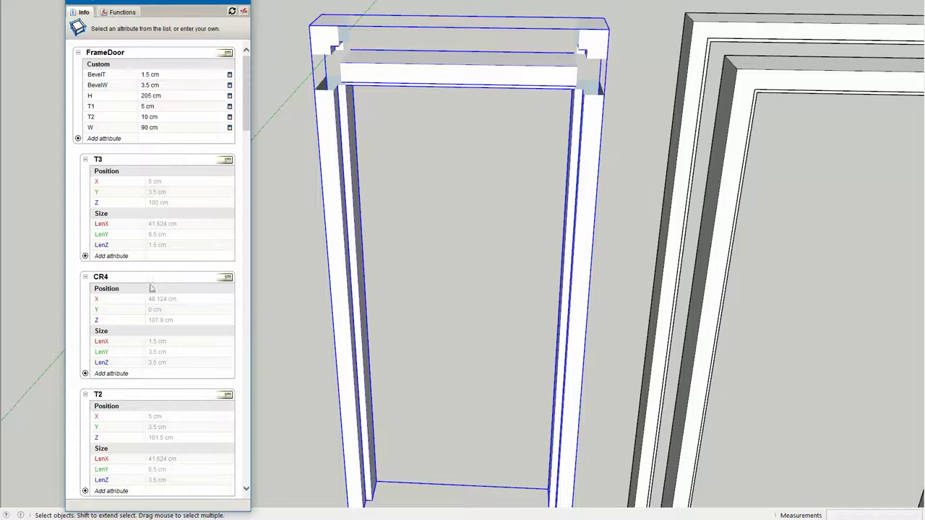
pyautogui.scroll(-5, 137, 297)
pyautogui.scroll(-5, 128, 302)
pyautogui.scroll(-5, 130, 311)
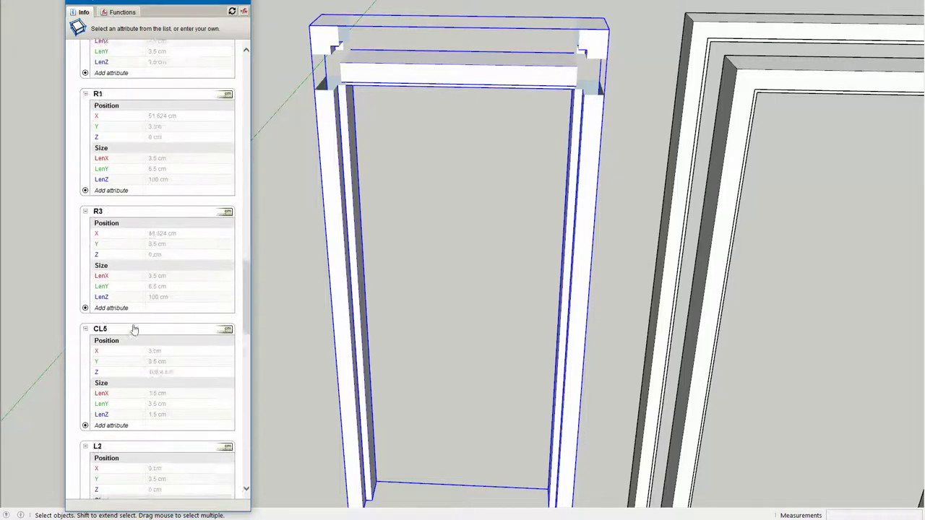
pyautogui.scroll(-5, 133, 330)
pyautogui.scroll(-5, 101, 185)
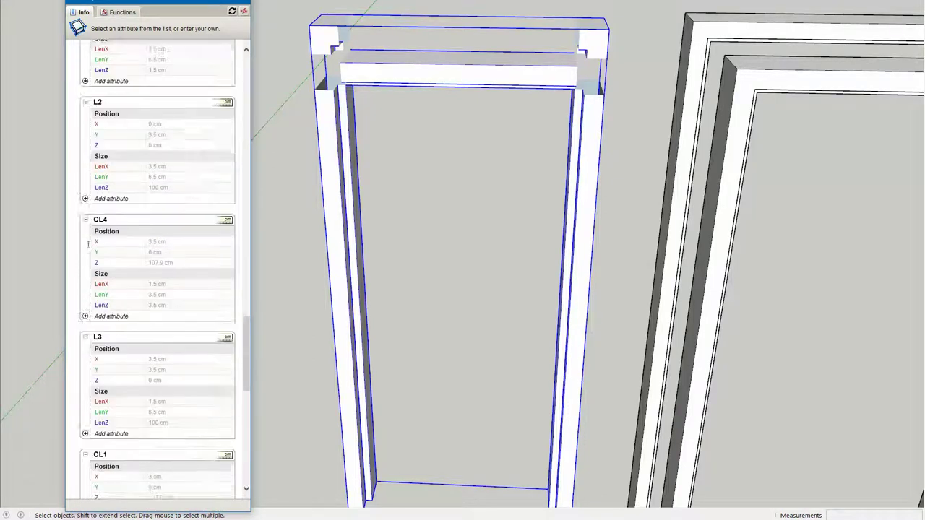
pyautogui.scroll(-5, 90, 253)
pyautogui.scroll(-4, 115, 340)
pyautogui.scroll(-10, 112, 364)
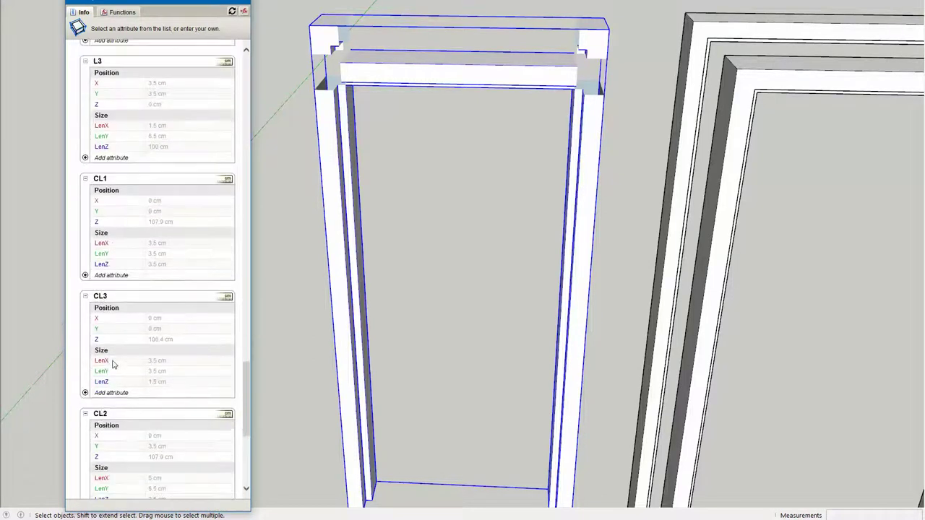
pyautogui.scroll(-10, 114, 366)
pyautogui.scroll(-2, 113, 369)
pyautogui.scroll(-3, 113, 369)
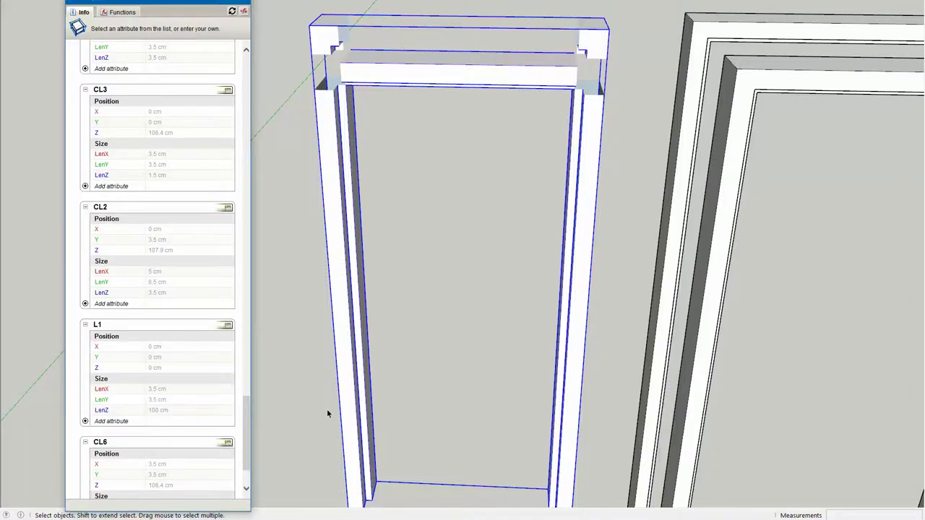
# Tilt the view to floor level and zoom onto the frame's bottom-left corner.
pyautogui.moveTo(326, 413); pyautogui.dragTo(417, 321, button='middle')
pyautogui.scroll(3, 427, 378)
pyautogui.moveTo(427, 379); pyautogui.dragTo(450, 366, button='middle')
# Commit L1's X, Y and Z position as 0 cm, then return to the list's top.
pyautogui.scroll(3, 448, 394)
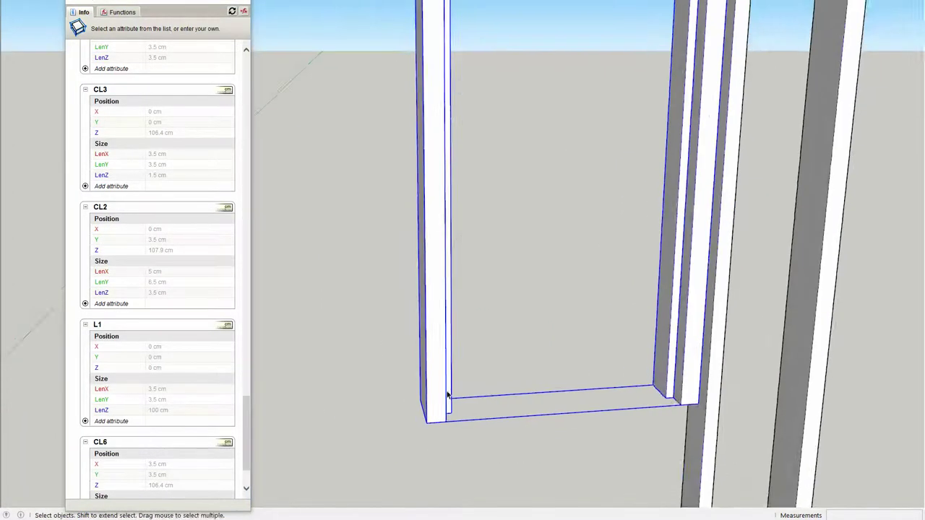
pyautogui.scroll(2, 432, 429)
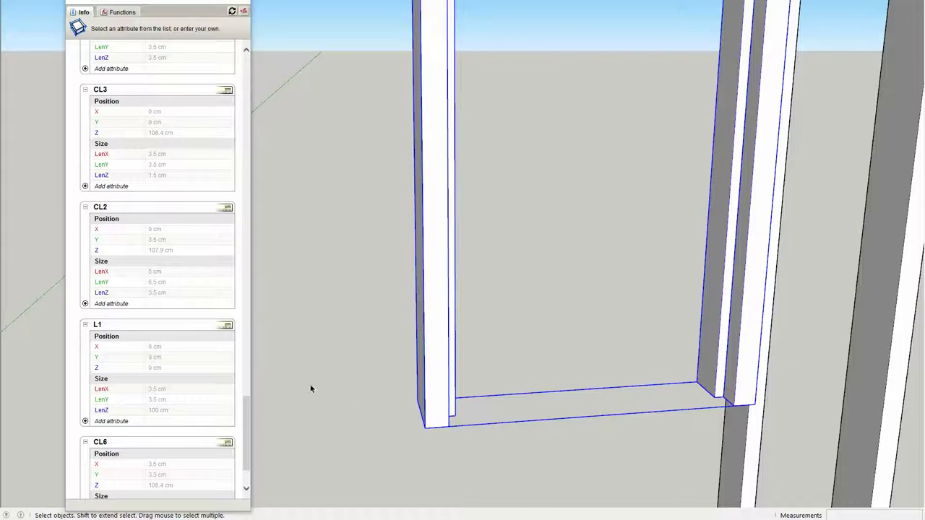
pyautogui.click(179, 347)
pyautogui.press('Tab')
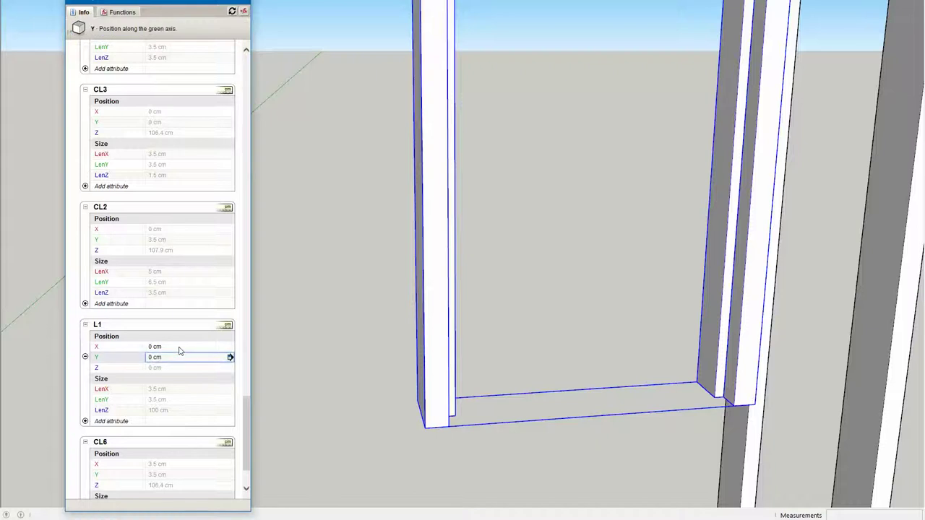
pyautogui.press('Tab')
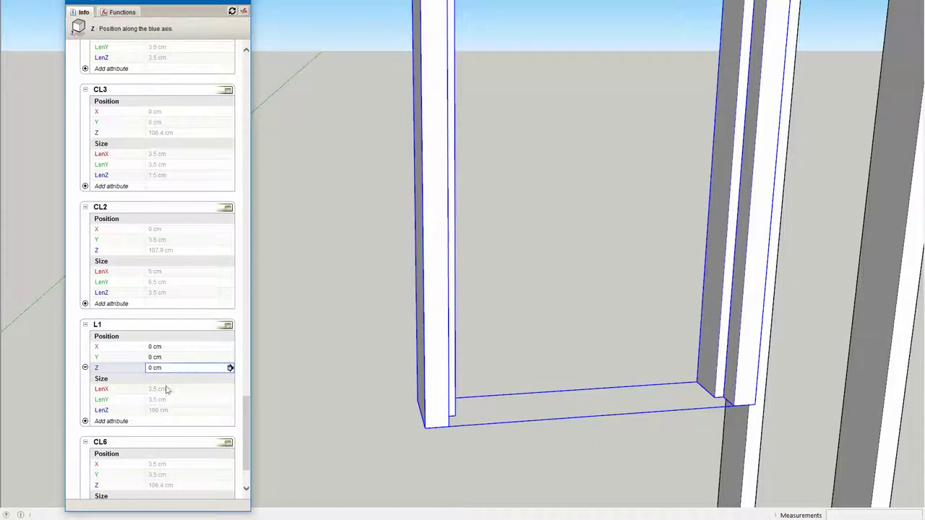
pyautogui.press('Tab')
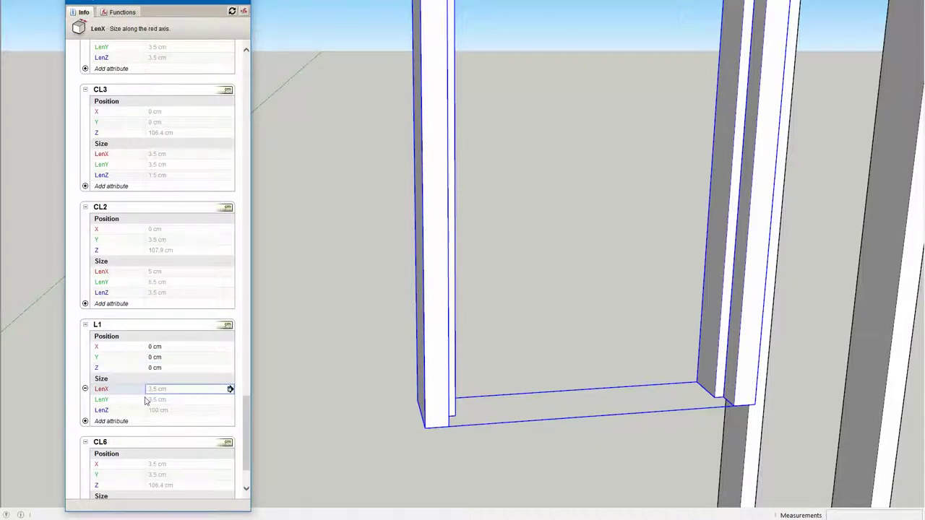
pyautogui.moveTo(246, 427); pyautogui.dragTo(244, 92)
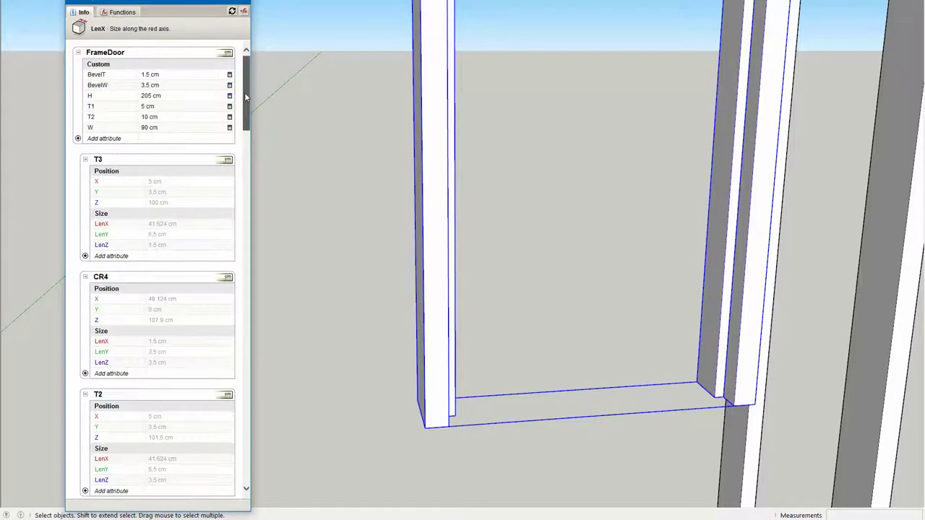
# Rename the FrameDoor component to FD.
pyautogui.doubleClick(120, 52)
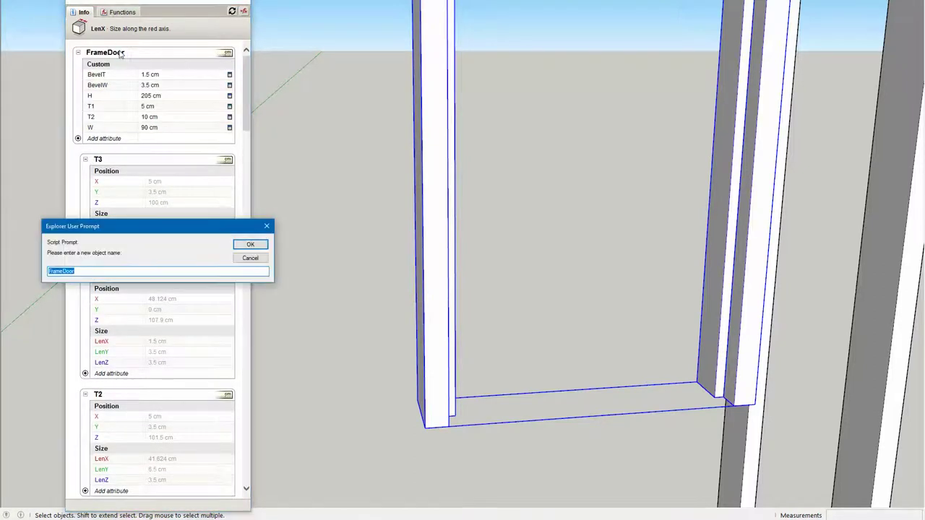
pyautogui.write('FD')
pyautogui.press('Return')
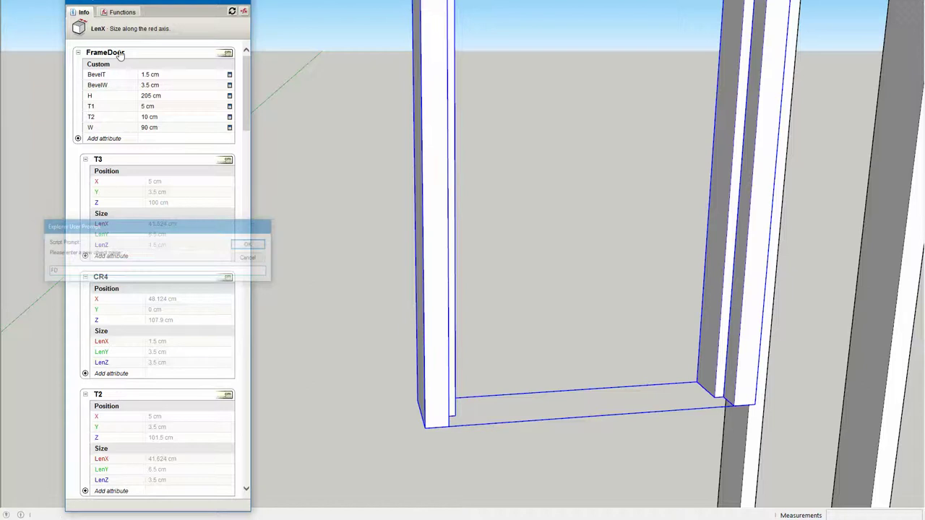
# Scroll the attribute list down to part L1 and select its LenX field.
pyautogui.scroll(-5, 83, 258)
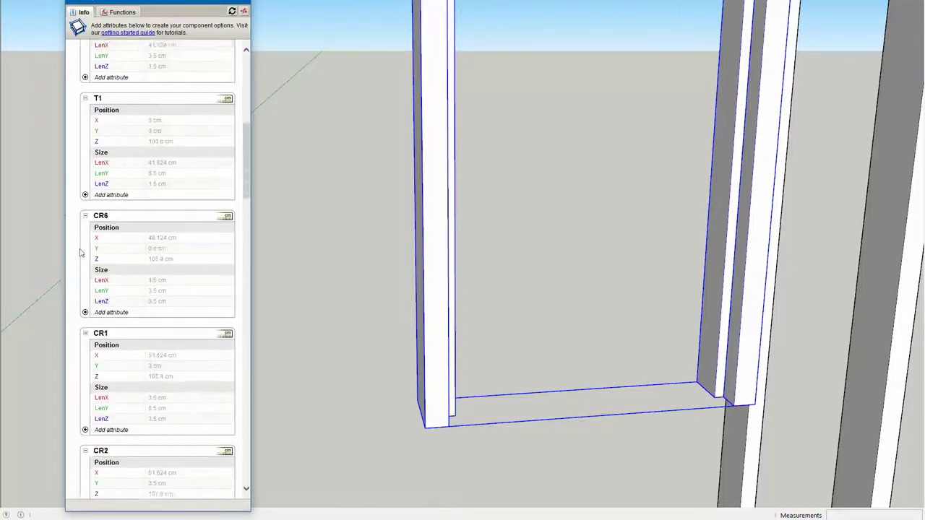
pyautogui.scroll(-5, 78, 258)
pyautogui.scroll(-5, 94, 271)
pyautogui.scroll(-3, 99, 276)
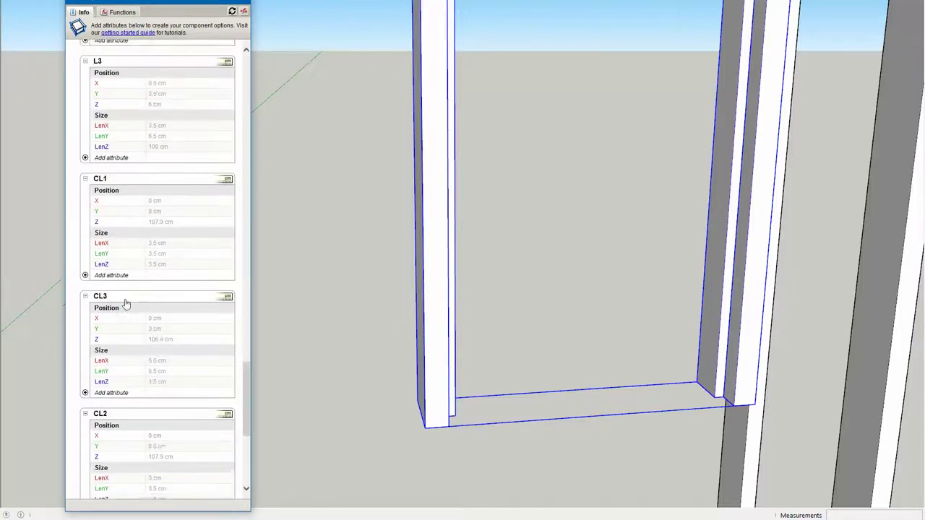
pyautogui.scroll(-4, 124, 303)
pyautogui.scroll(1, 115, 325)
pyautogui.scroll(1, 124, 337)
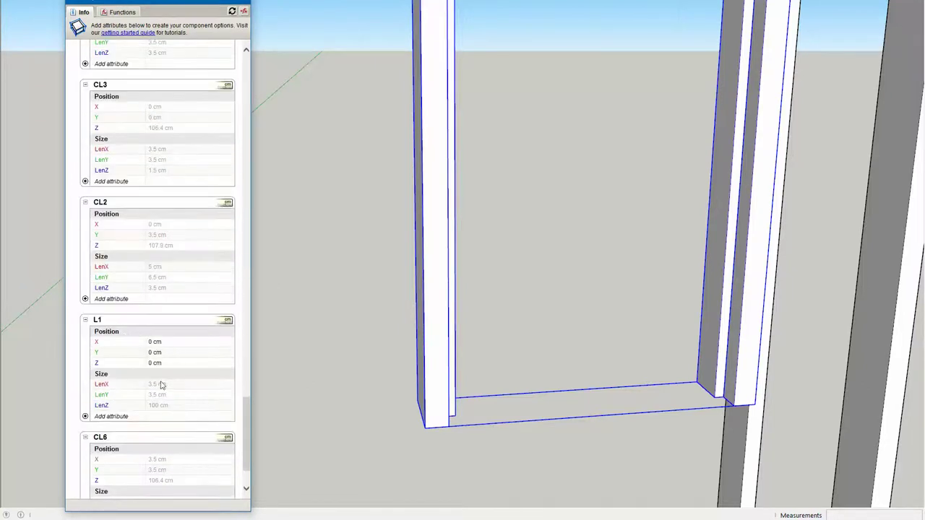
pyautogui.click(159, 384)
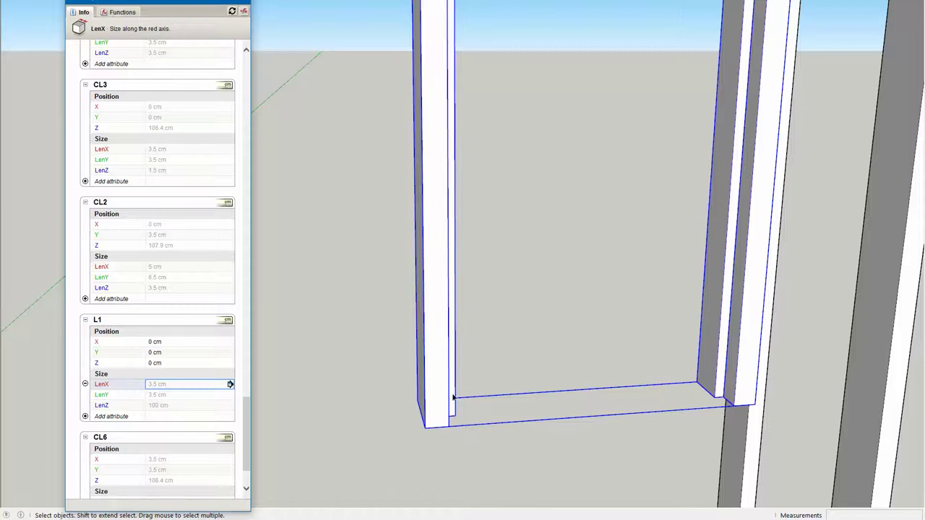
pyautogui.moveTo(454, 397)
pyautogui.mouseDown(button='middle')
pyautogui.moveTo(338, 433)
pyautogui.moveTo(409, 414)
pyautogui.mouseUp(button='middle')
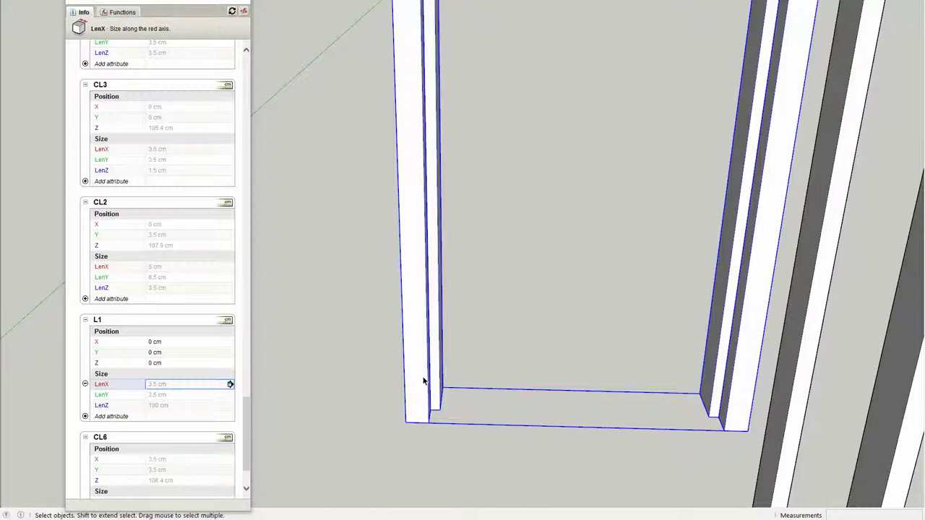
pyautogui.moveTo(424, 381); pyautogui.dragTo(321, 415, button='middle')
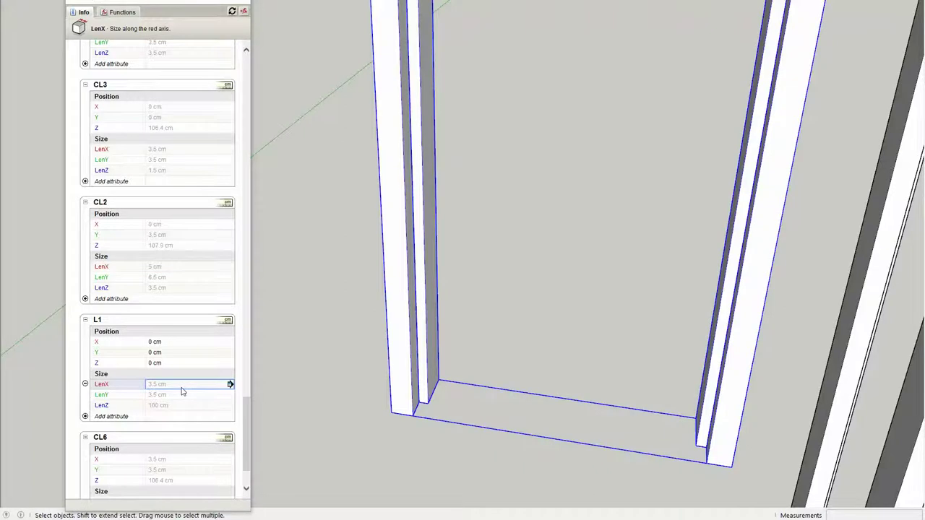
pyautogui.click(181, 387)
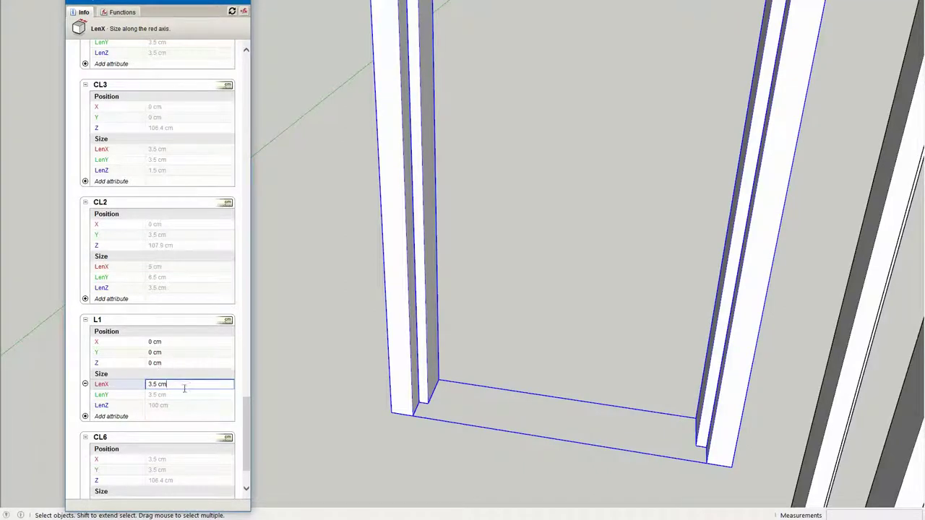
pyautogui.press('Return')
pyautogui.moveTo(251, 417); pyautogui.dragTo(261, 46)
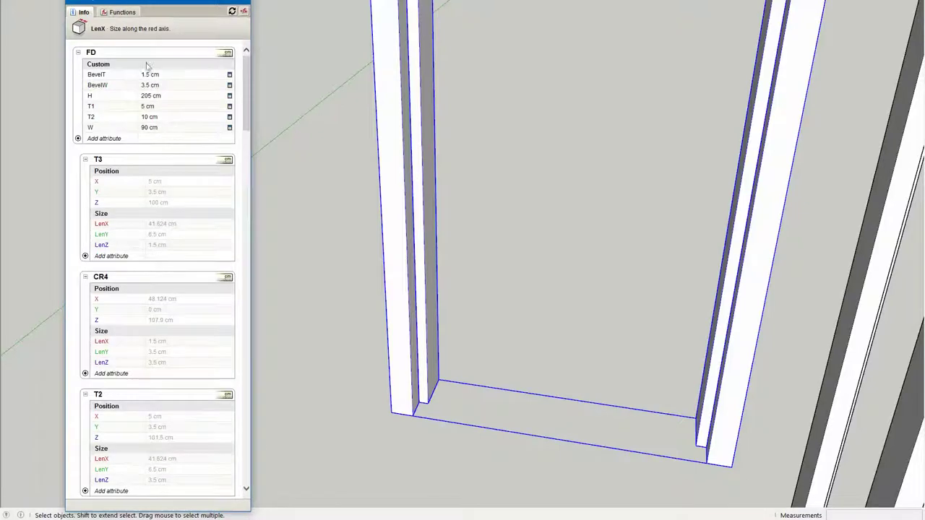
# Rename the BevelT attribute to BT1.
pyautogui.click(98, 76)
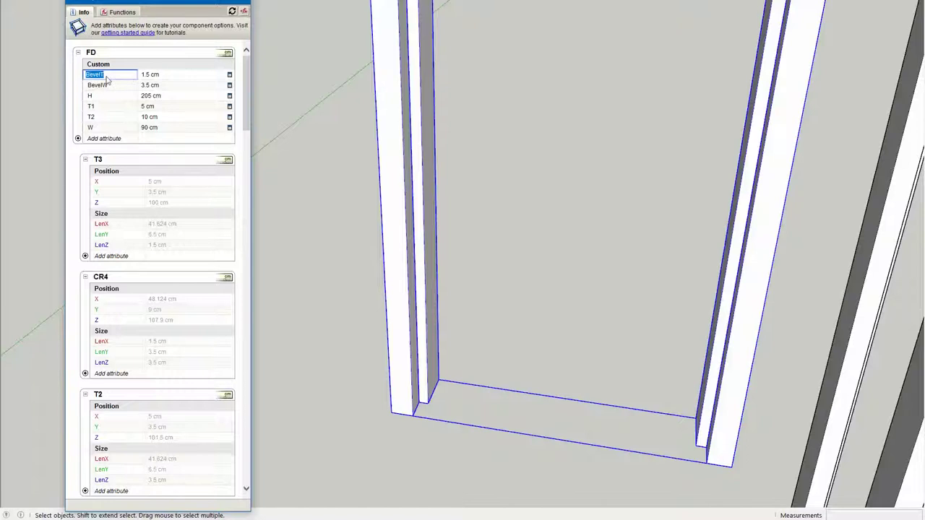
pyautogui.click(105, 78)
pyautogui.hotkey('shift', 'Right')
pyautogui.hotkey('shift', 'Right')
pyautogui.hotkey('shift', 'Right')
pyautogui.hotkey('shift', 'Right')
pyautogui.press('BackSpace')
pyautogui.write('1')
pyautogui.press('Return')
# Rename the BevelW attribute to BT2.
pyautogui.doubleClick(106, 79)
pyautogui.press('BackSpace')
pyautogui.press('BackSpace')
pyautogui.press('BackSpace')
pyautogui.write('T2')
pyautogui.press('Delete')
pyautogui.press('Tab')
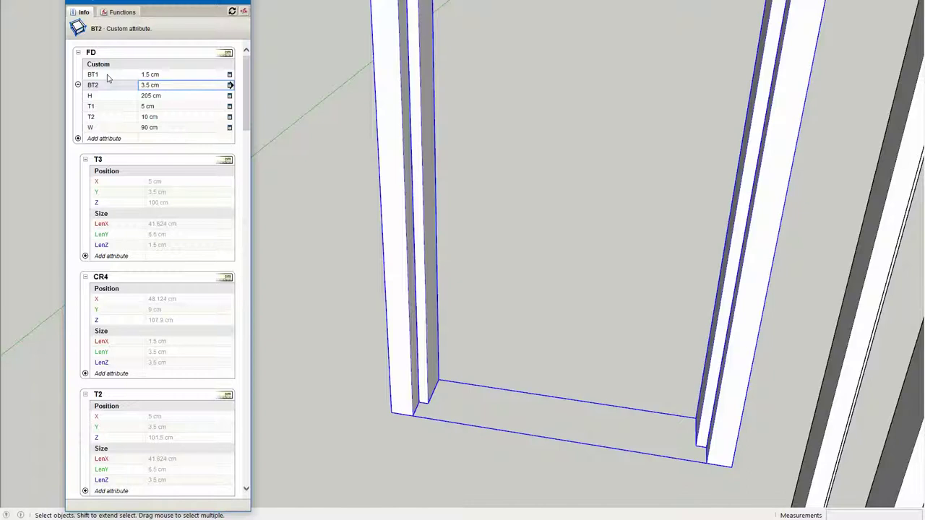
# Recheck the BT1 attribute name, leaving it unchanged.
pyautogui.doubleClick(107, 77)
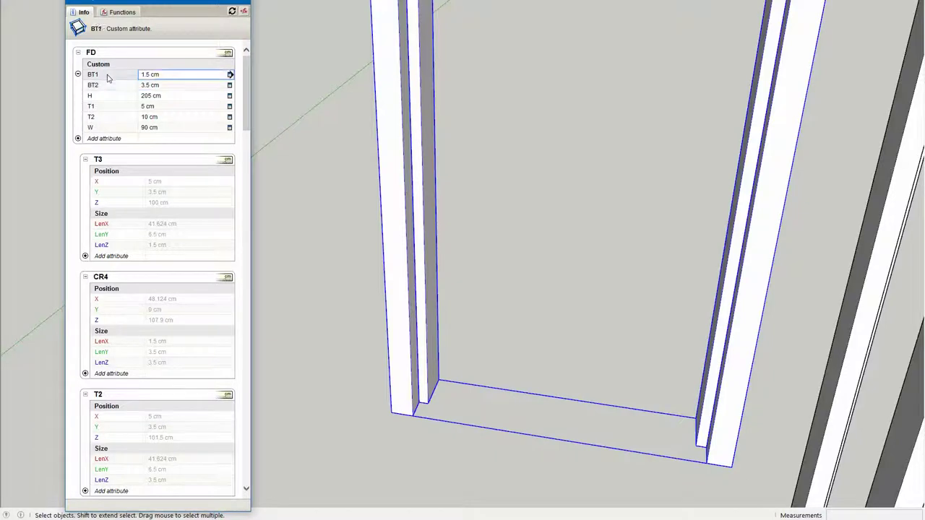
pyautogui.press('Right')
pyautogui.hotkey('shift', 'Left')
pyautogui.hotkey('shift', 'Left')
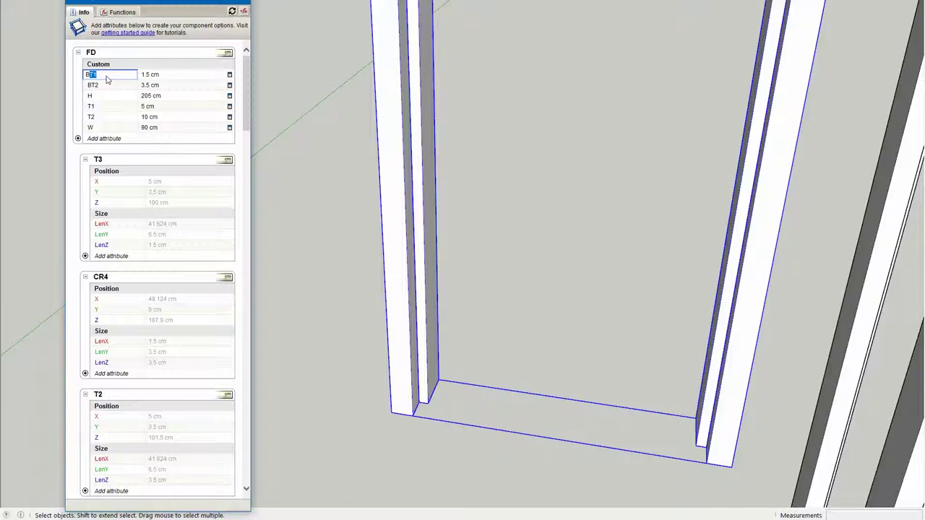
pyautogui.press('Return')
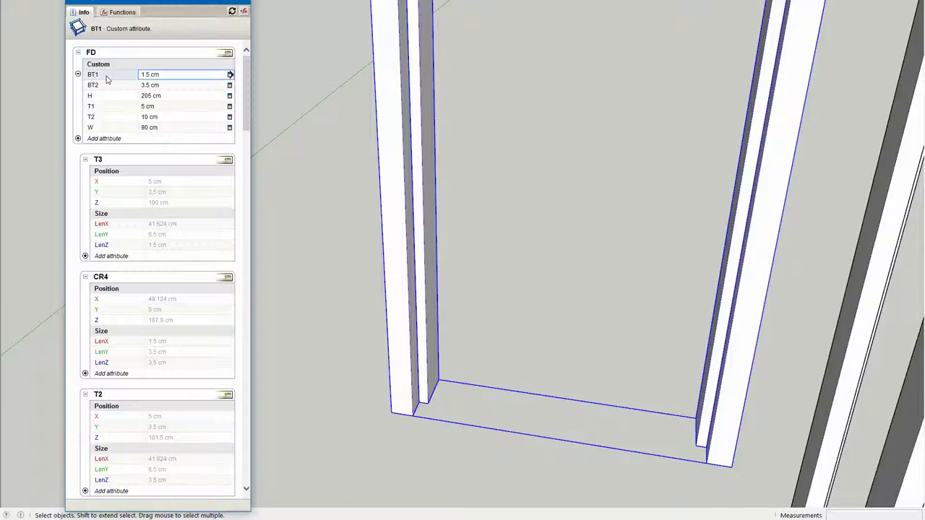
pyautogui.scroll(-5, 140, 149)
# Drive L1's LenX with the formula =FD!T1-FD!BT1, giving 3.5 cm.
pyautogui.scroll(-5, 155, 207)
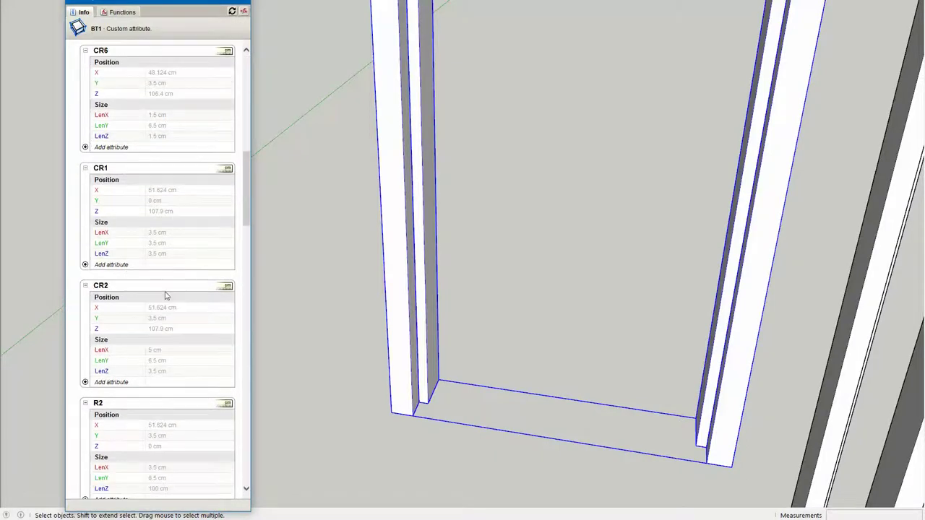
pyautogui.scroll(-5, 166, 296)
pyautogui.scroll(-5, 188, 354)
pyautogui.scroll(-5, 200, 398)
pyautogui.scroll(-5, 200, 399)
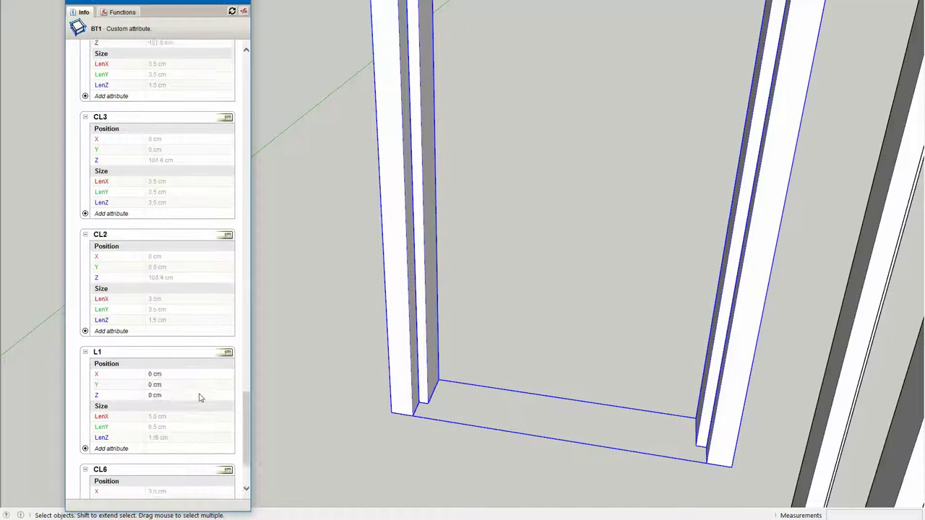
pyautogui.scroll(-2, 200, 399)
pyautogui.click(171, 320)
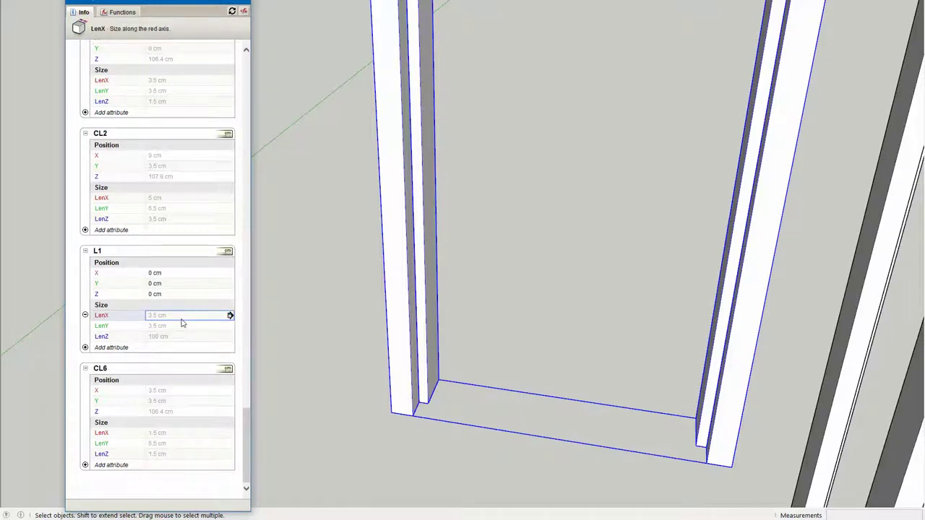
pyautogui.click(182, 319)
pyautogui.write('=FD@f')
pyautogui.press('BackSpace')
pyautogui.press('BackSpace')
pyautogui.write('T1-')
pyautogui.write('FD')
pyautogui.write('IT')
pyautogui.press('BackSpace')
pyautogui.write('BT1')
pyautogui.press('Return')
# Drive L1's LenY with a formula on FD's bevel attribute, also 3.5 cm.
pyautogui.click(160, 329)
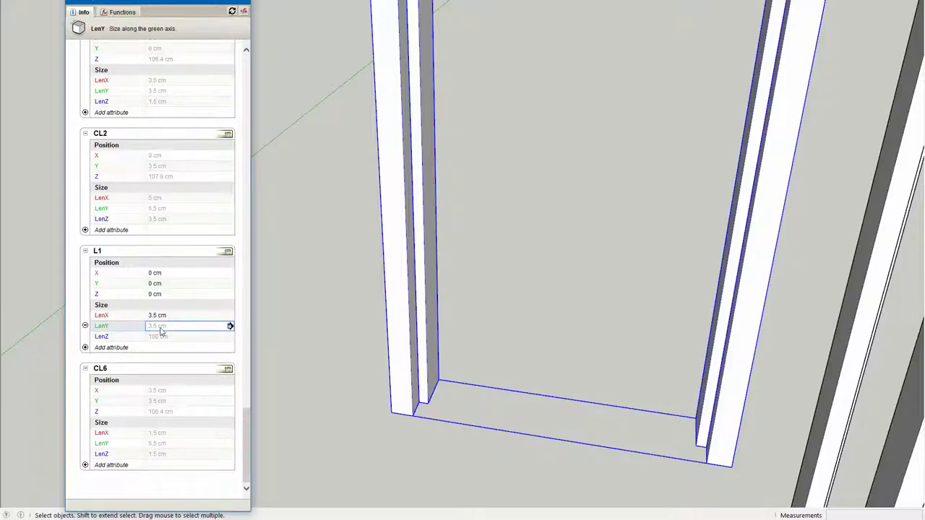
pyautogui.write('=')
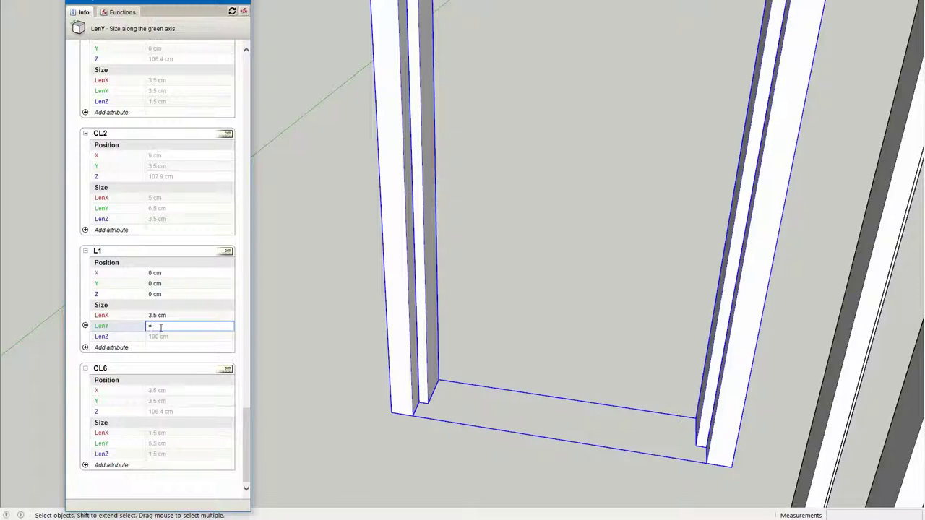
pyautogui.write('FD')
pyautogui.write('B')
pyautogui.write('re')
pyautogui.press('Return')
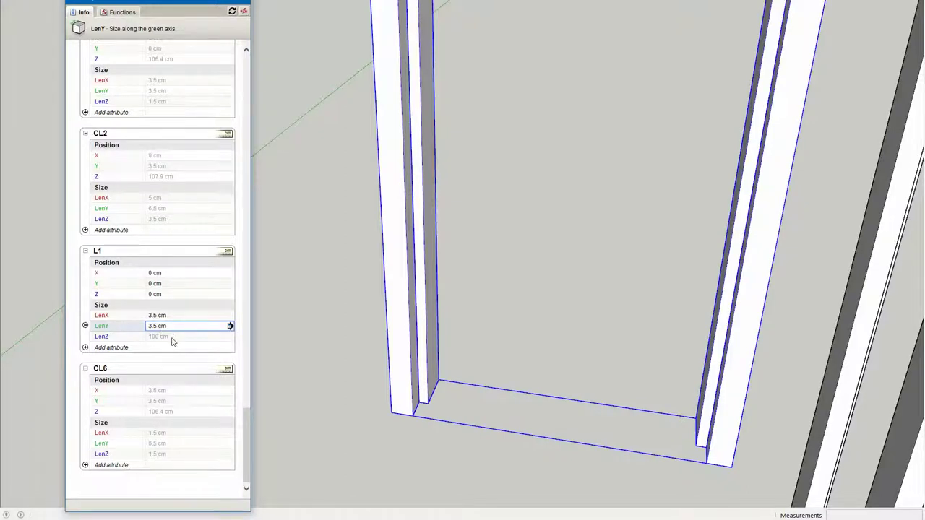
pyautogui.scroll(-1, 407, 377)
pyautogui.scroll(-5, 407, 377)
pyautogui.moveTo(399, 384); pyautogui.dragTo(438, 311, button='middle')
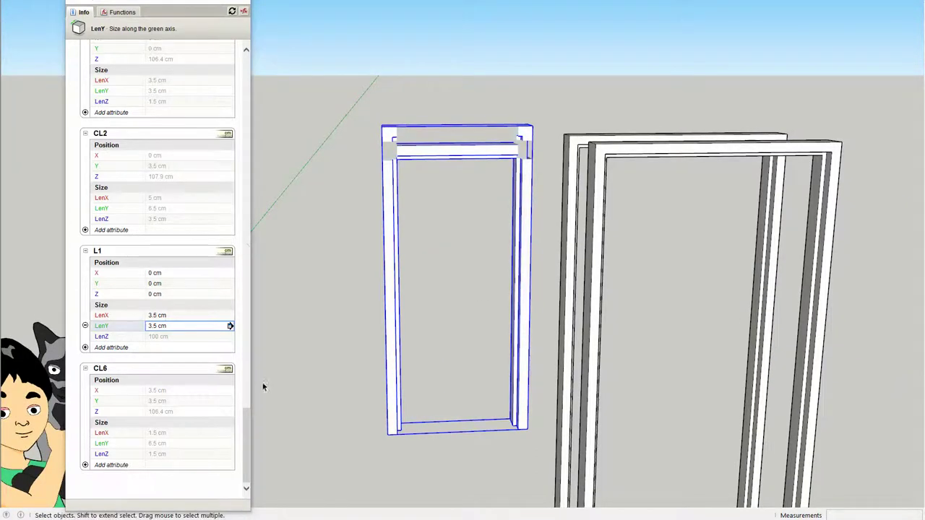
# Enter =FD!H-FD!T1 in L1's LenZ field without applying it yet.
pyautogui.moveTo(248, 416); pyautogui.dragTo(223, 105)
pyautogui.scroll(3, 223, 105)
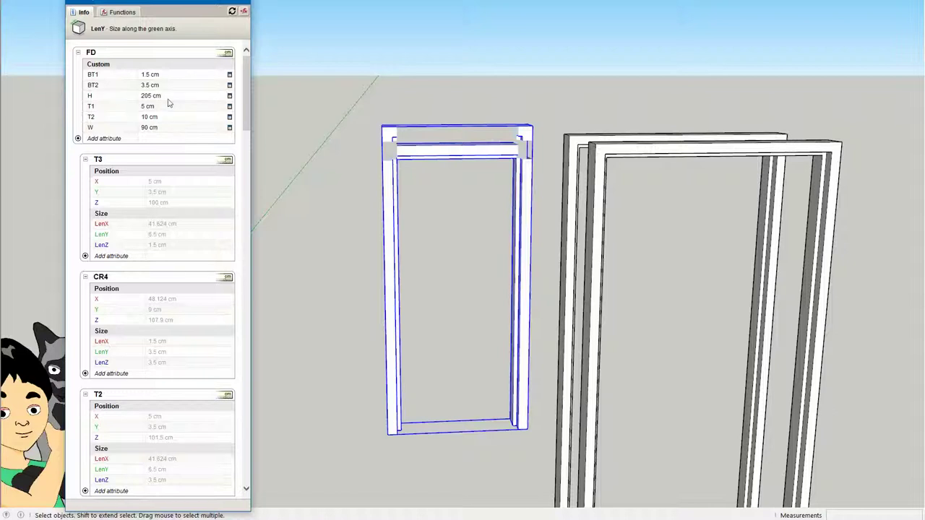
pyautogui.moveTo(400, 162)
pyautogui.mouseDown(button='middle')
pyautogui.moveTo(398, 112)
pyautogui.moveTo(399, 188)
pyautogui.mouseUp(button='middle')
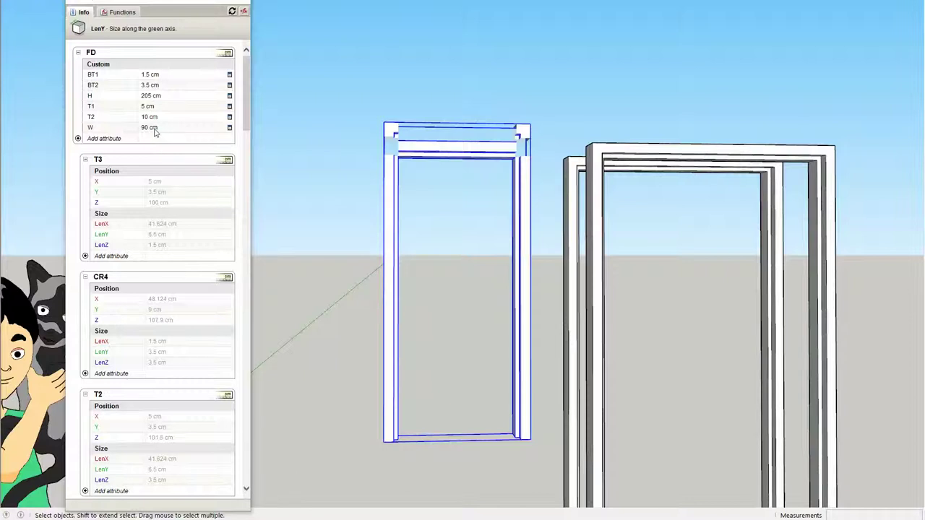
pyautogui.scroll(-4, 143, 176)
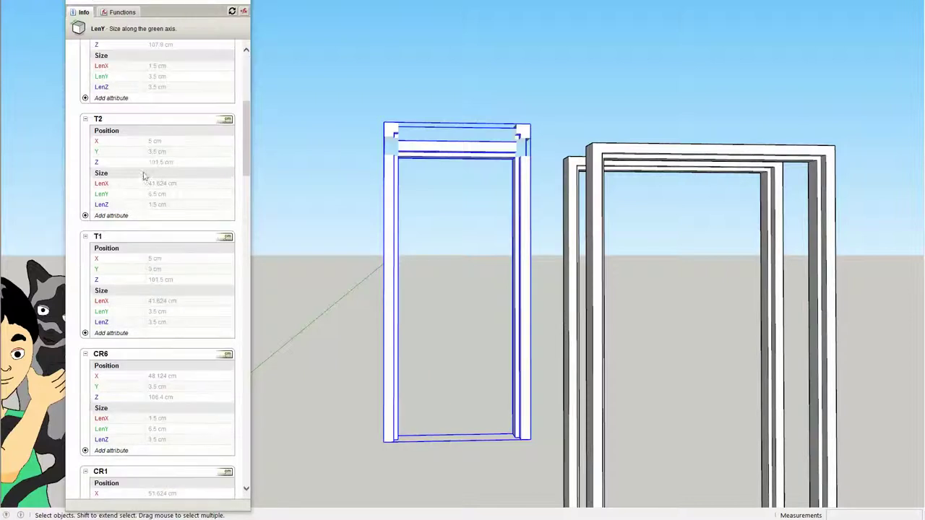
pyautogui.scroll(-4, 144, 176)
pyautogui.scroll(-4, 145, 182)
pyautogui.scroll(-4, 142, 198)
pyautogui.scroll(-3, 140, 233)
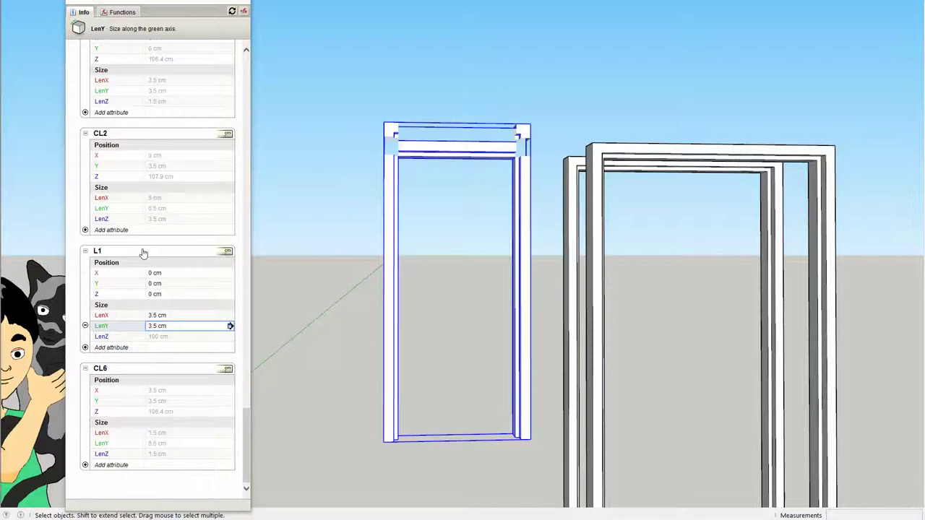
pyautogui.click(161, 337)
pyautogui.write('=')
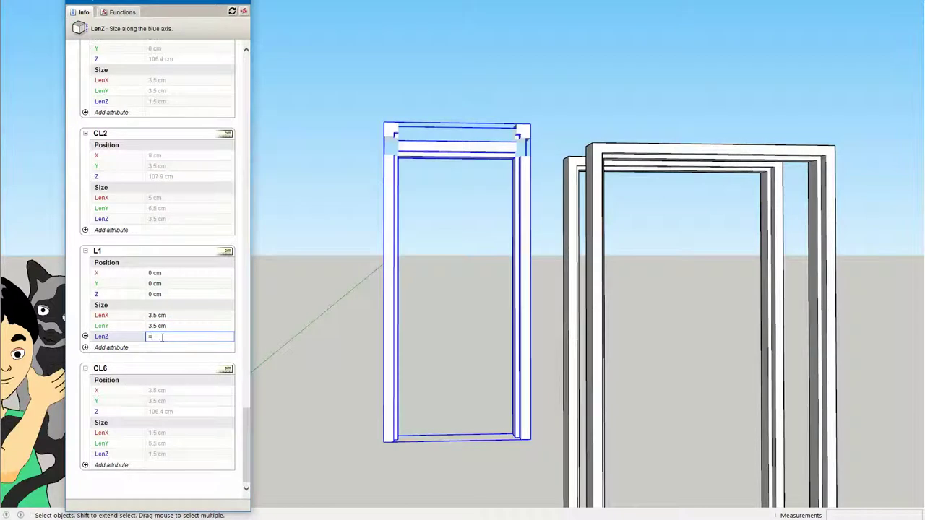
pyautogui.write('FD!')
pyautogui.write('H-FD!')
pyautogui.write('T1')
# Apply L1's LenZ formula so the left leg becomes 200 cm tall.
pyautogui.press('Return')
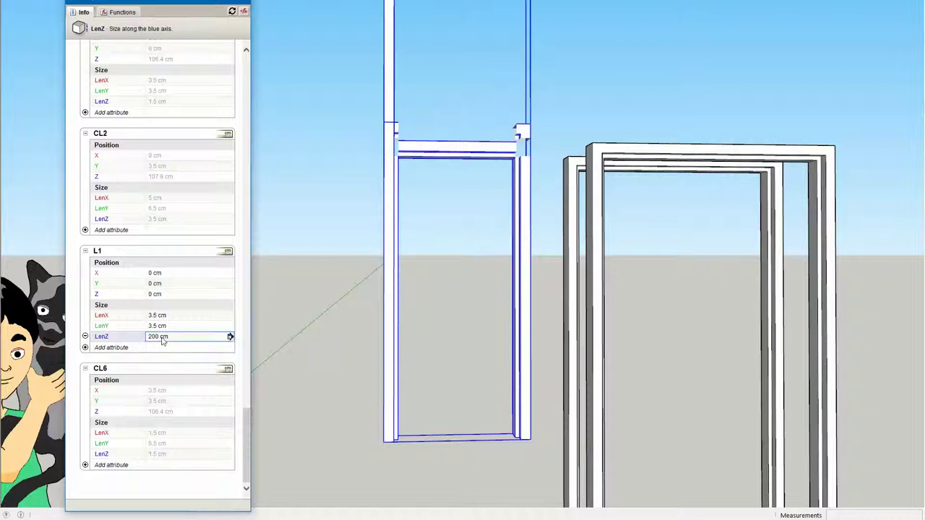
pyautogui.scroll(-2, 414, 211)
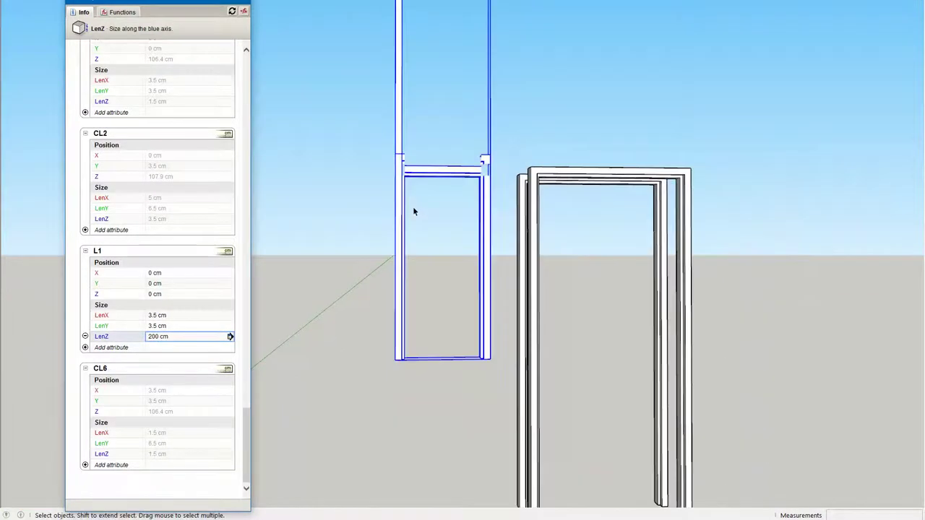
pyautogui.moveTo(413, 211); pyautogui.dragTo(384, 275, button='middle')
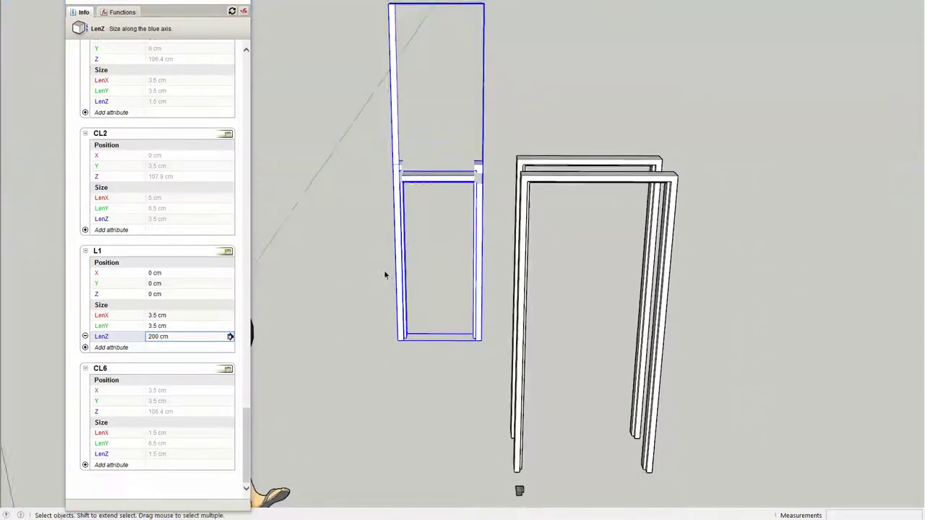
pyautogui.scroll(1, 384, 274)
pyautogui.scroll(1, 391, 264)
pyautogui.scroll(1, 400, 249)
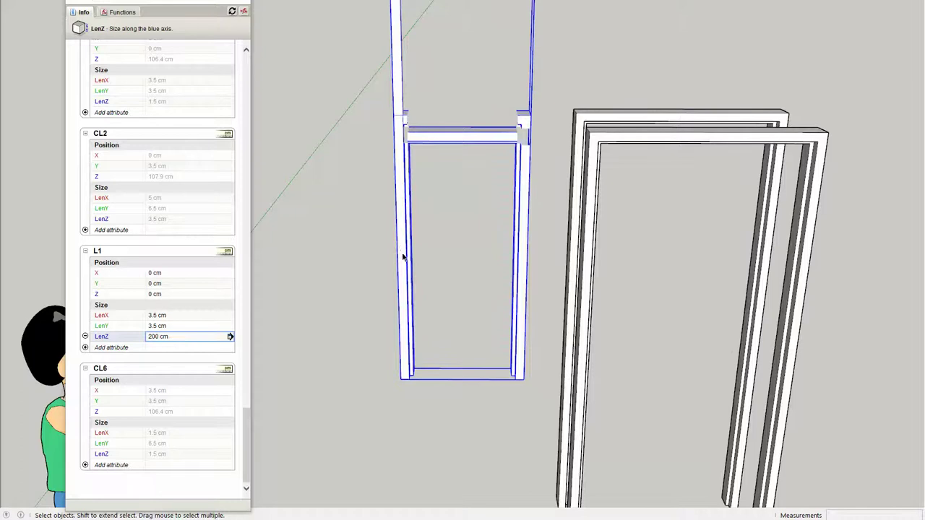
pyautogui.scroll(-2, 403, 257)
pyautogui.moveTo(397, 262)
pyautogui.mouseDown(button='middle')
pyautogui.moveTo(384, 254)
pyautogui.moveTo(417, 374)
pyautogui.moveTo(463, 382)
pyautogui.mouseUp(button='middle')
# Measure the left leg with the Tape Measure to confirm its 2 m height.
pyautogui.press('t')
pyautogui.click(415, 350)
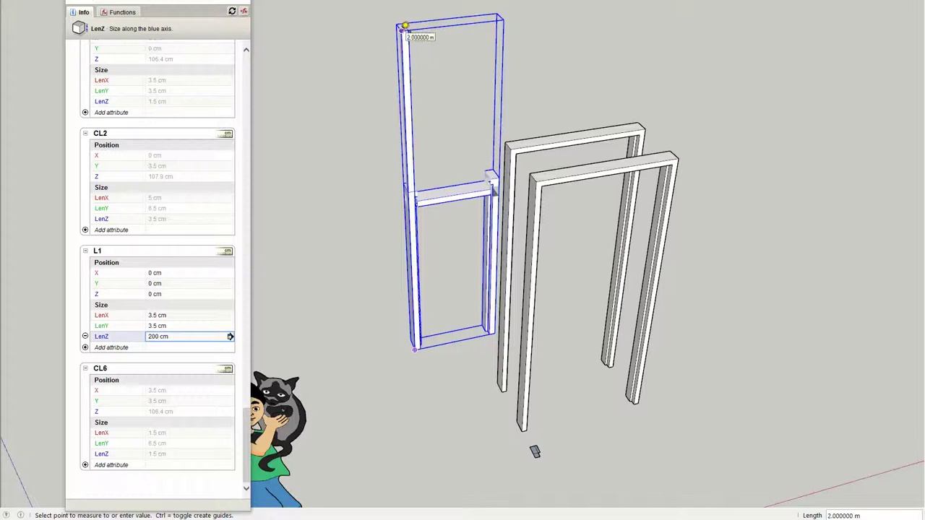
pyautogui.press('space')
pyautogui.moveTo(391, 72)
pyautogui.mouseDown(button='middle')
pyautogui.moveTo(347, 118)
pyautogui.moveTo(289, 231)
pyautogui.mouseUp(button='middle')
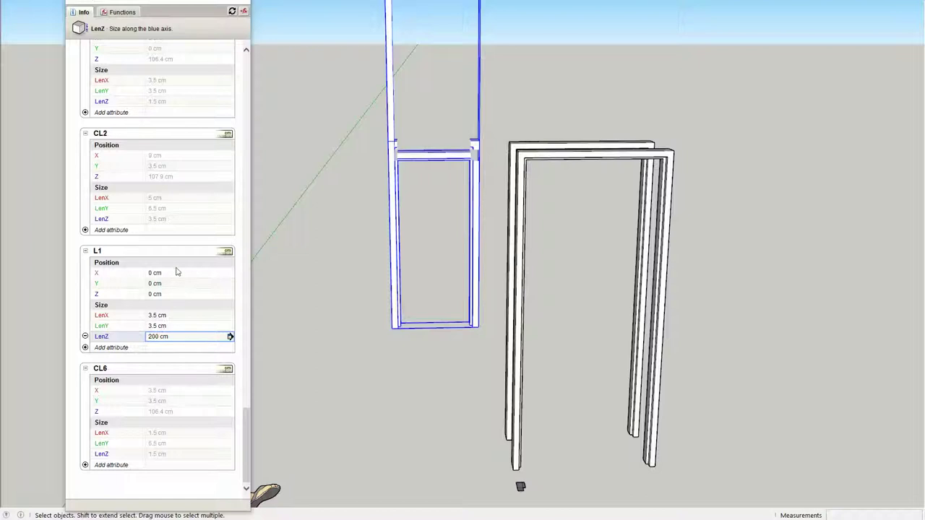
# Copy L1's LenX formula into R1's LenX so it reads 3.5 cm.
pyautogui.scroll(2, 177, 270)
pyautogui.scroll(3, 176, 272)
pyautogui.scroll(3, 175, 274)
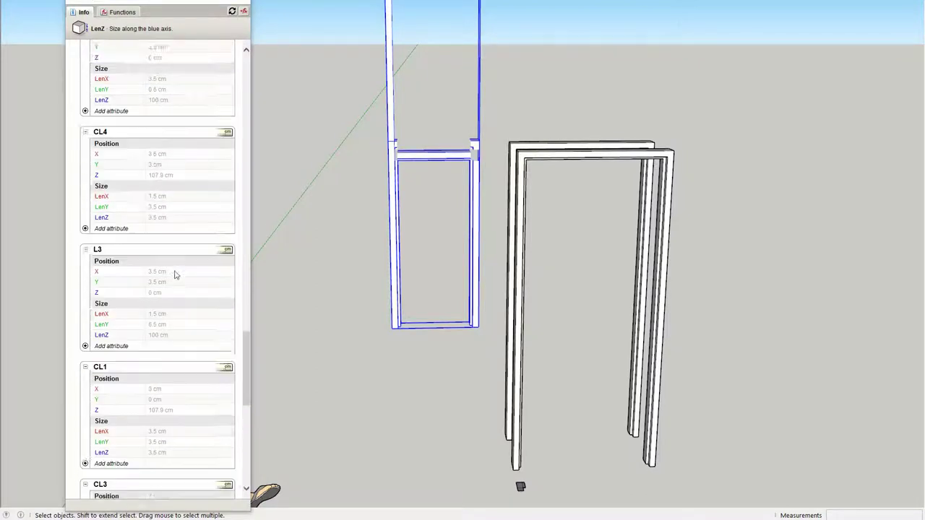
pyautogui.scroll(2, 173, 274)
pyautogui.scroll(2, 130, 204)
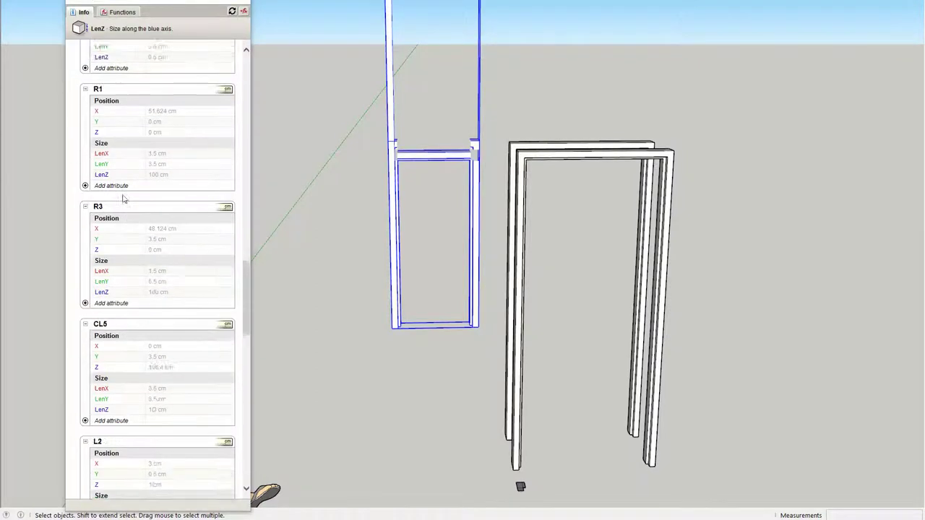
pyautogui.scroll(1, 128, 211)
pyautogui.scroll(1, 129, 212)
pyautogui.click(172, 225)
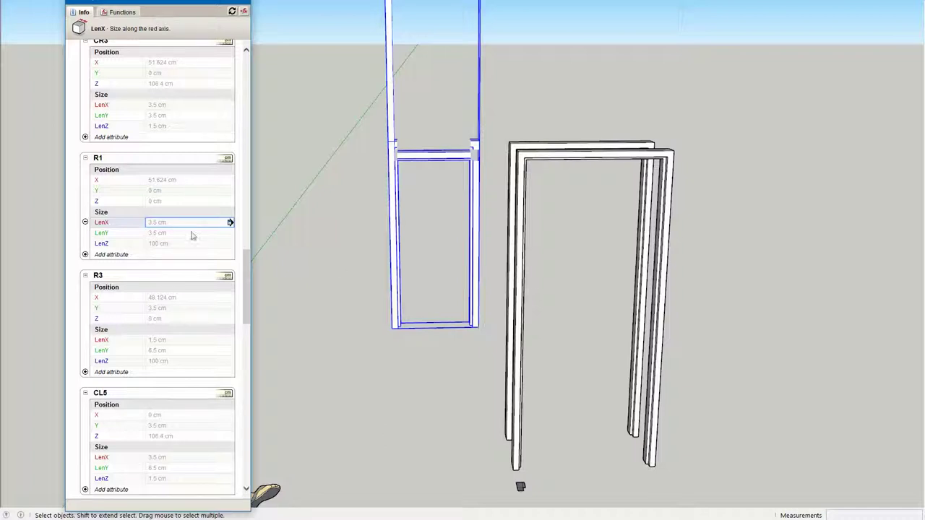
pyautogui.scroll(-5, 173, 325)
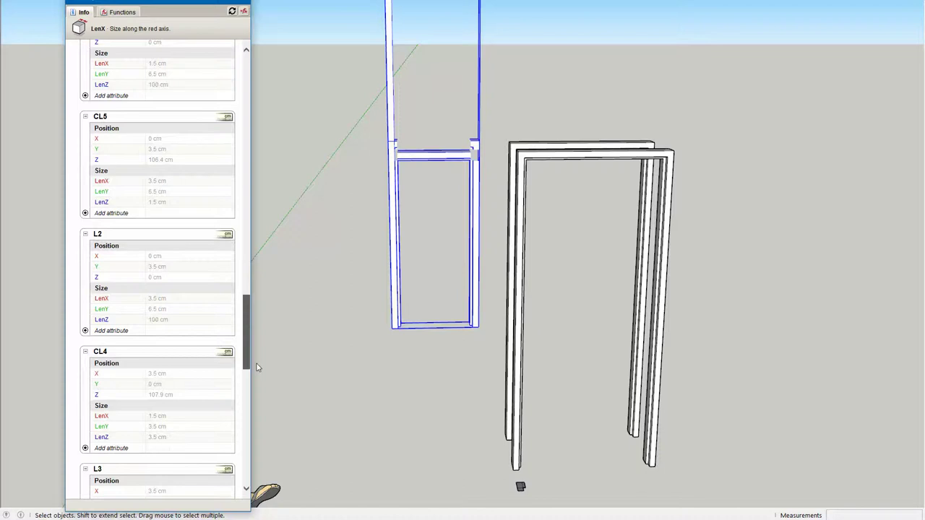
pyautogui.scroll(-5, 173, 376)
pyautogui.scroll(-2, 174, 416)
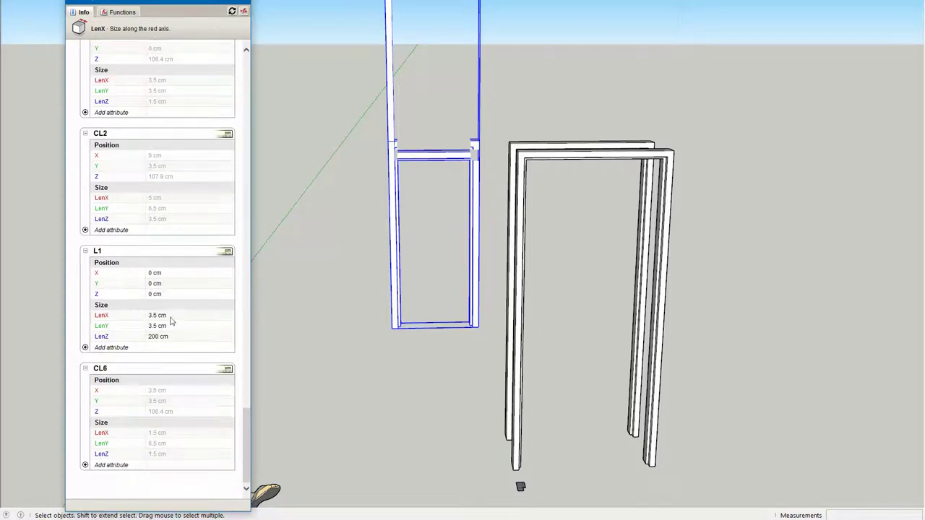
pyautogui.click(157, 316)
pyautogui.scroll(3, 235, 337)
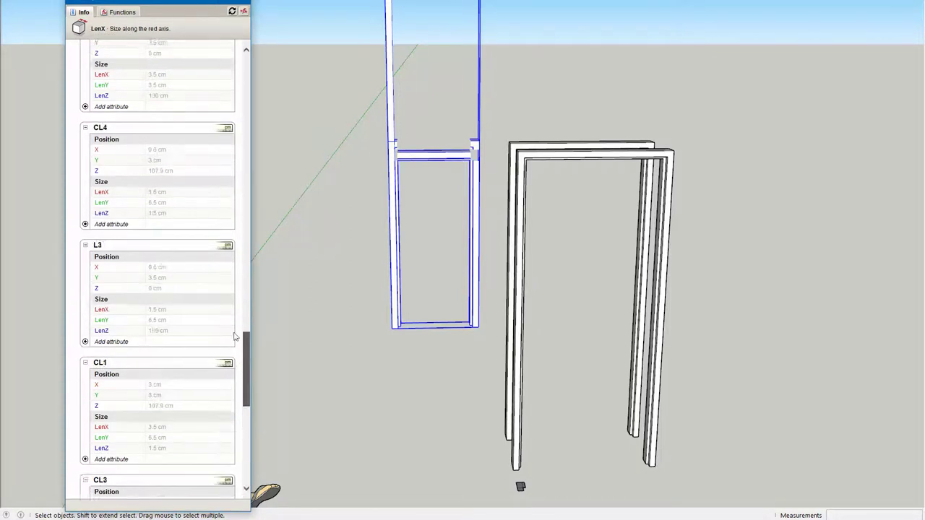
pyautogui.scroll(3, 235, 337)
pyautogui.scroll(3, 231, 311)
pyautogui.scroll(3, 221, 252)
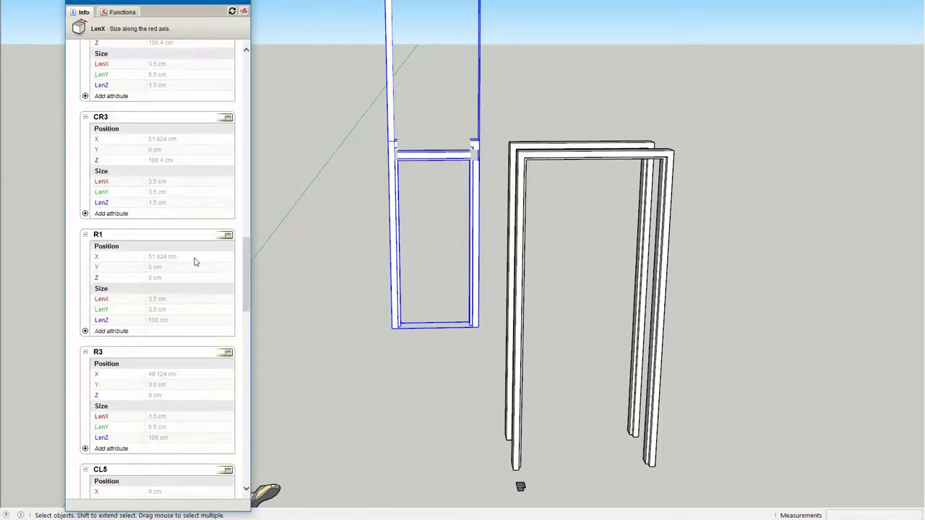
pyautogui.click(179, 303)
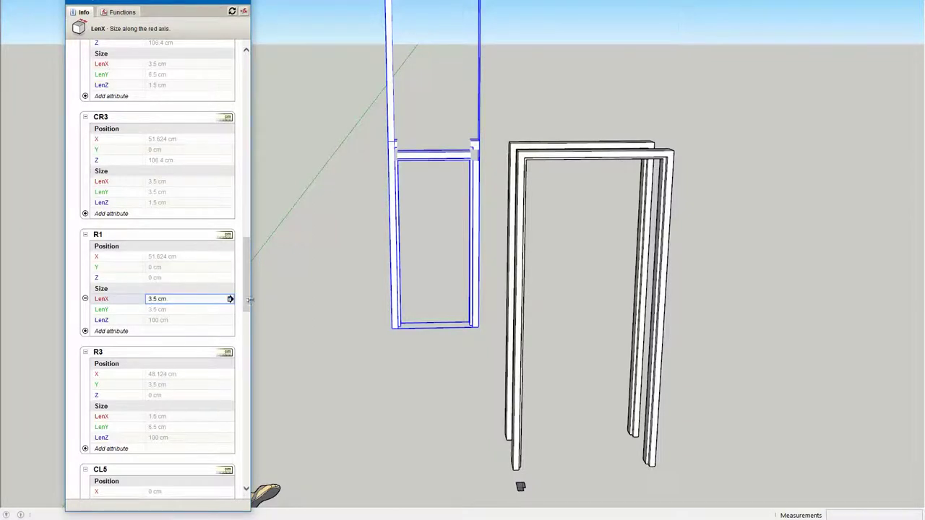
pyautogui.moveTo(246, 302); pyautogui.dragTo(245, 481)
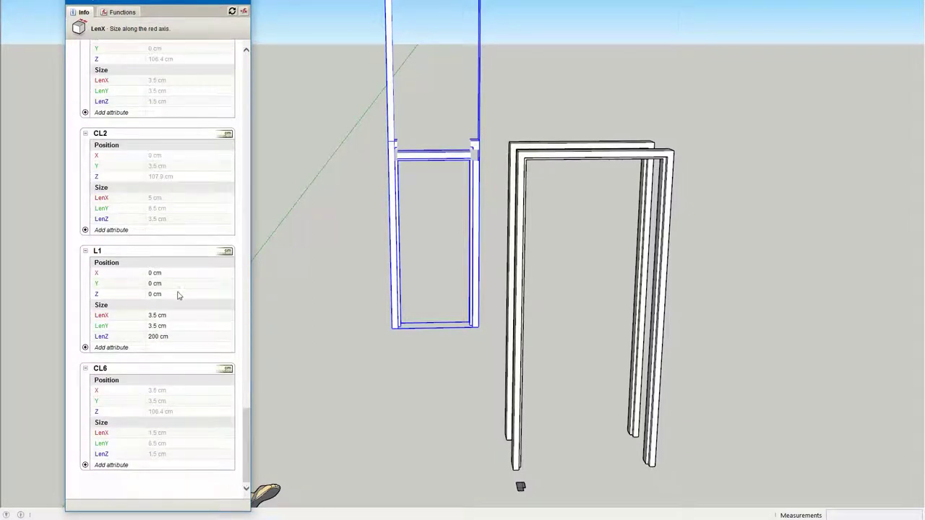
# Apply L1's thickness formula to R1's LenY, giving 3.5 cm.
pyautogui.click(173, 326)
pyautogui.press('Return')
pyautogui.scroll(5, 201, 331)
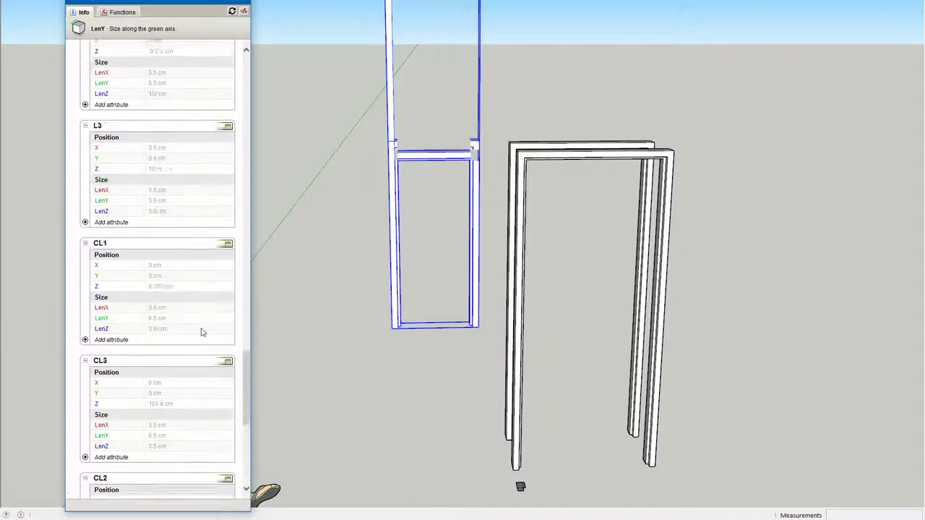
pyautogui.scroll(4, 201, 327)
pyautogui.scroll(2, 174, 293)
pyautogui.scroll(4, 161, 278)
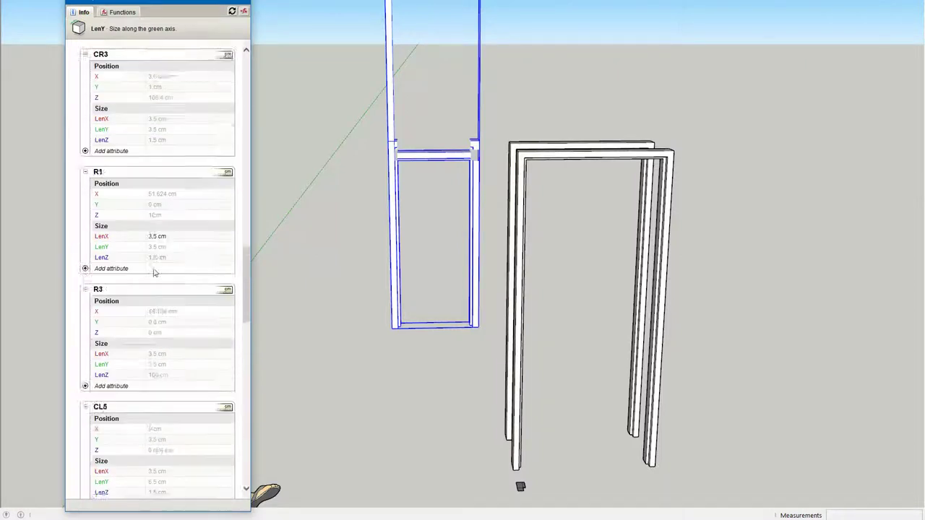
pyautogui.scroll(3, 154, 268)
pyautogui.click(167, 302)
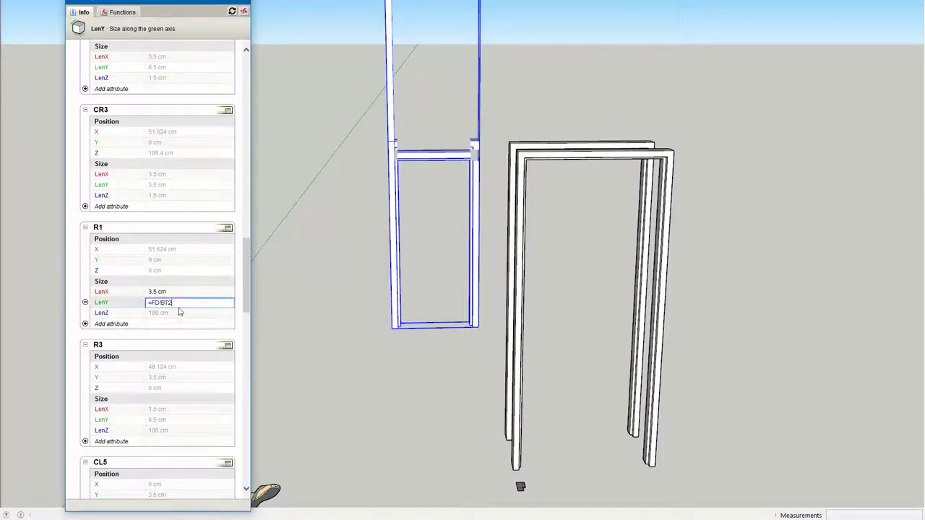
pyautogui.press('Return')
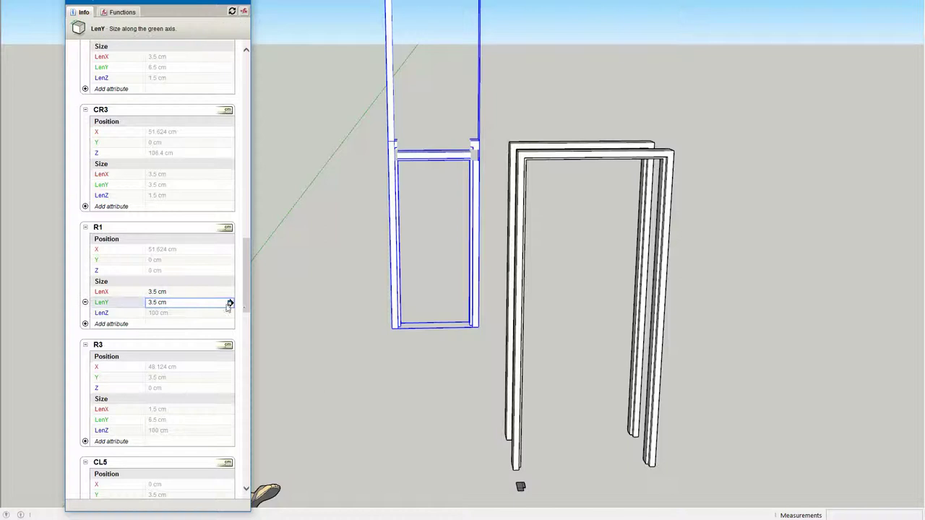
# Copy L1's height formula into R1's LenZ, giving 200 cm.
pyautogui.moveTo(245, 311); pyautogui.dragTo(254, 484)
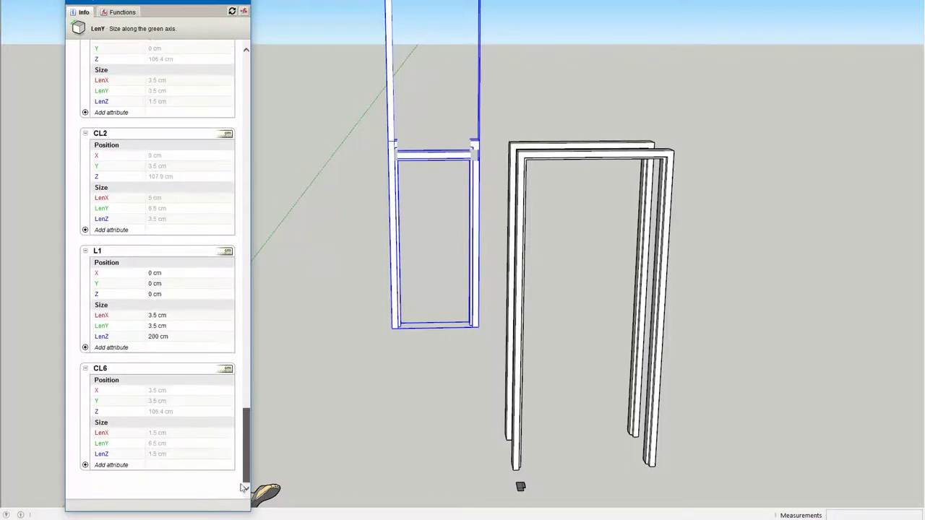
pyautogui.click(168, 337)
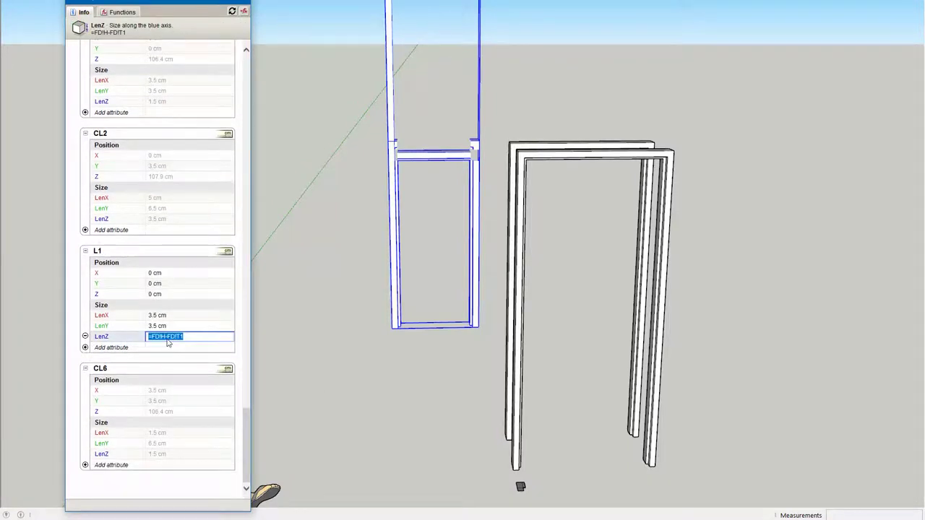
pyautogui.scroll(3, 250, 379)
pyautogui.scroll(4, 250, 379)
pyautogui.scroll(5, 250, 379)
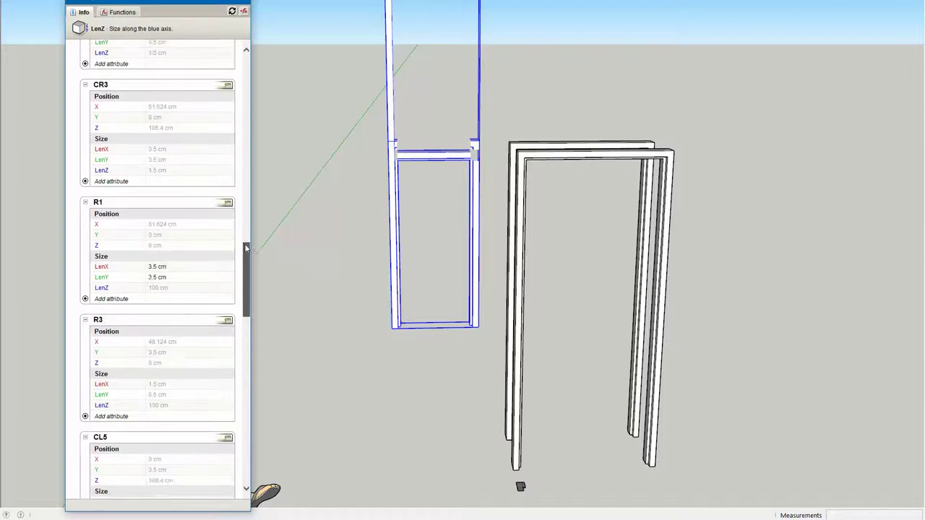
pyautogui.scroll(4, 250, 379)
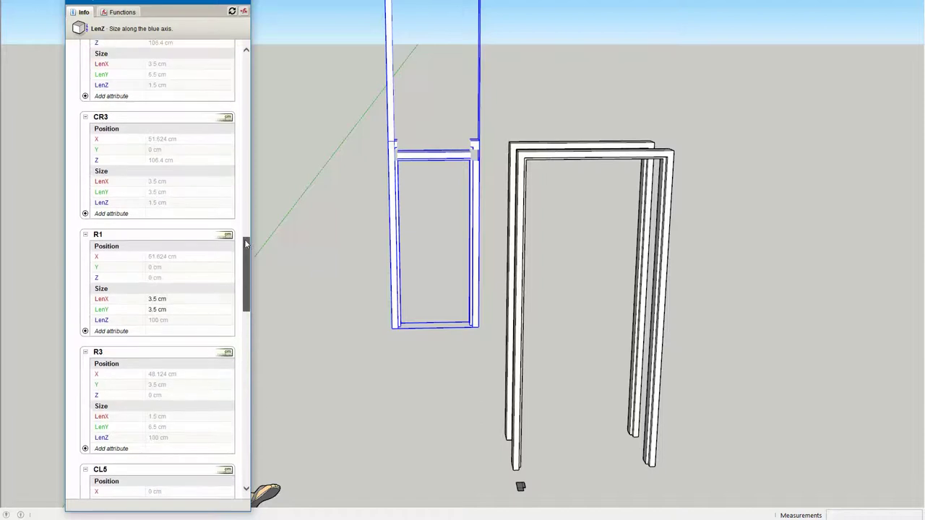
pyautogui.click(172, 322)
pyautogui.write('200')
pyautogui.press('Return')
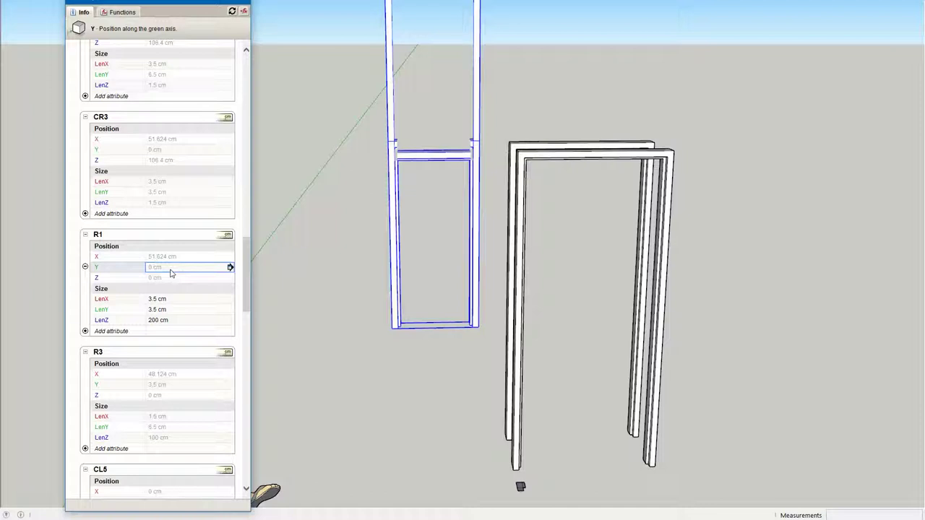
# Set R1's Y position to =0.
pyautogui.click(171, 269)
pyautogui.write('=')
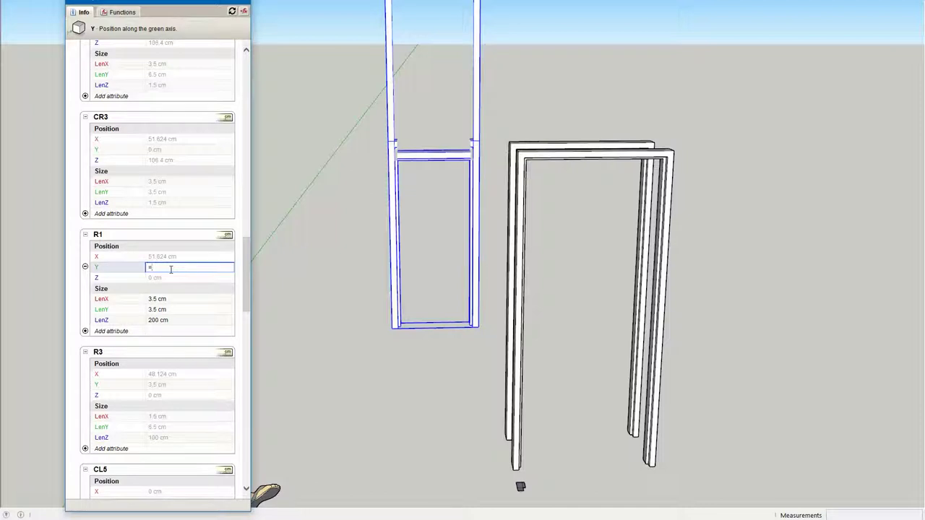
pyautogui.write('0')
pyautogui.press('Return')
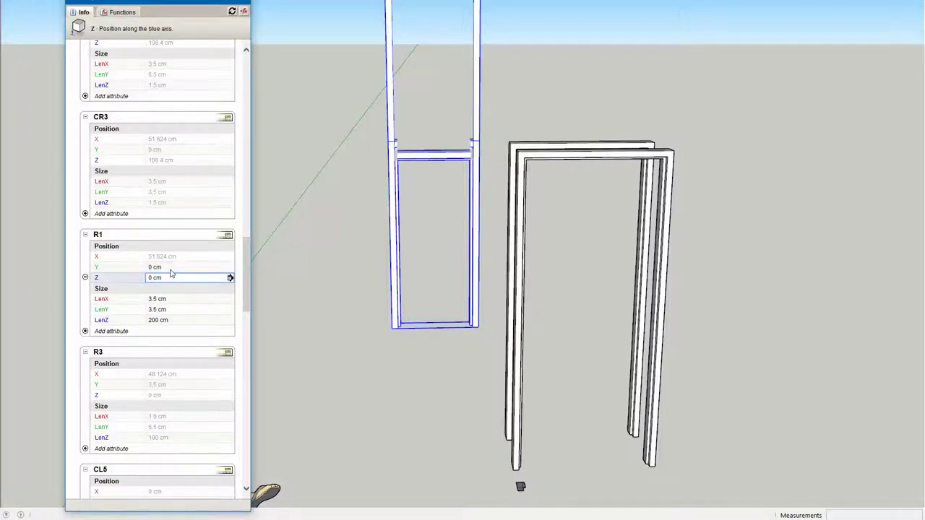
# Set R1's X to =FD!W-LenX, moving the leg to 86.5 cm, and orbit to check it.
pyautogui.click(182, 258)
pyautogui.write('=')
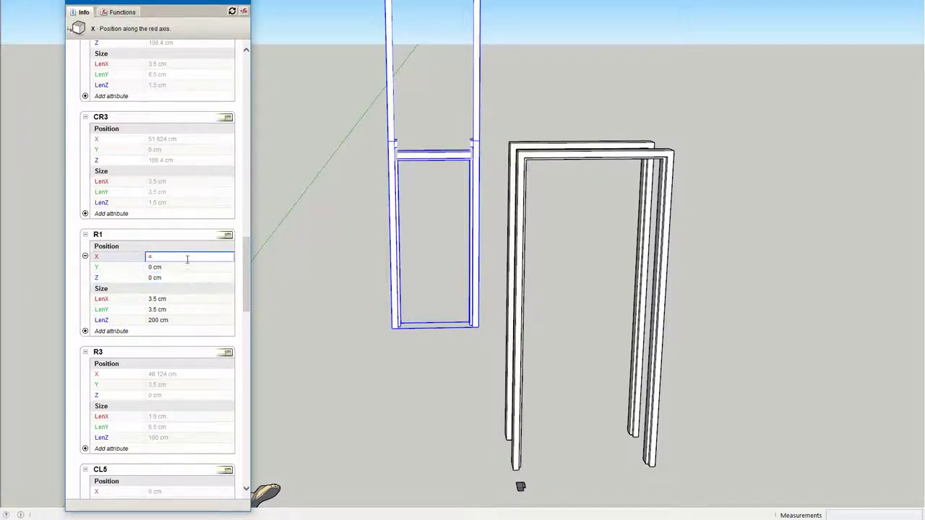
pyautogui.moveTo(248, 257); pyautogui.dragTo(249, 78)
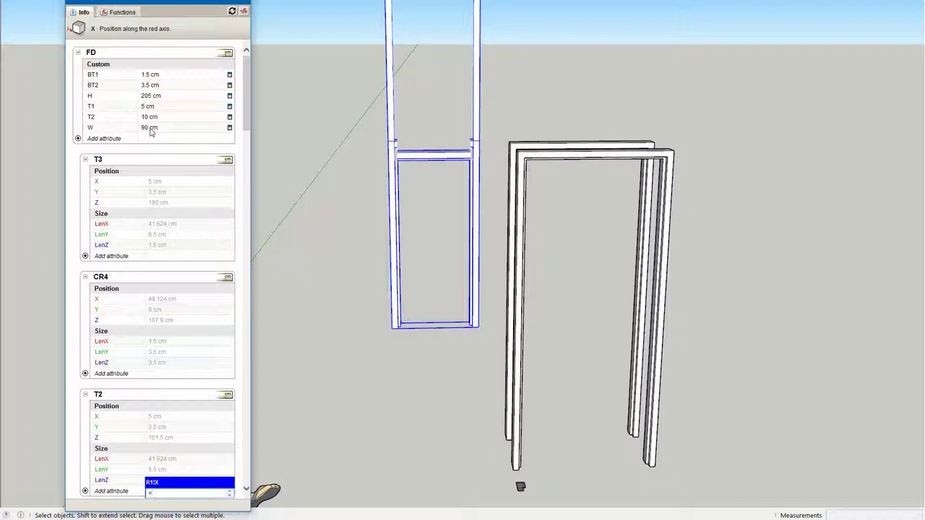
pyautogui.click(151, 129)
pyautogui.scroll(-2, 159, 368)
pyautogui.scroll(-3, 152, 372)
pyautogui.scroll(-3, 145, 376)
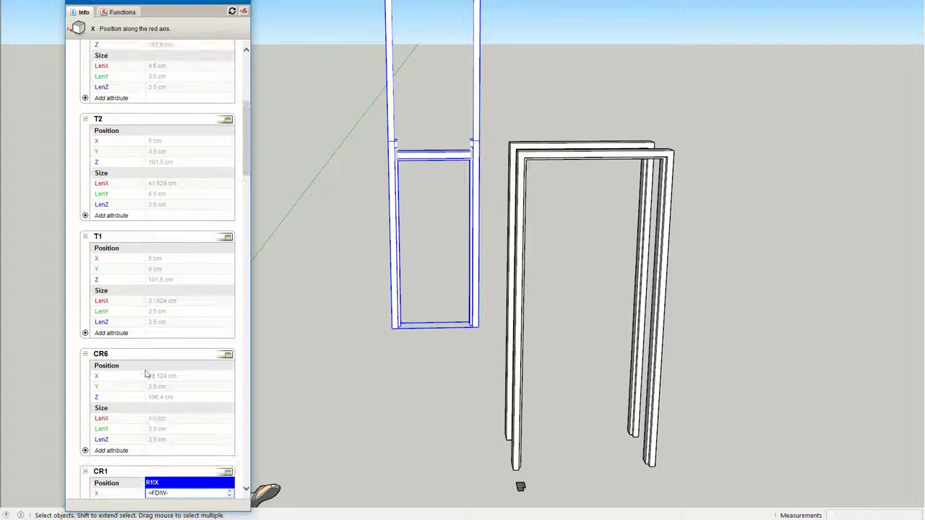
pyautogui.scroll(-3, 174, 378)
pyautogui.scroll(-3, 173, 379)
pyautogui.scroll(-3, 174, 378)
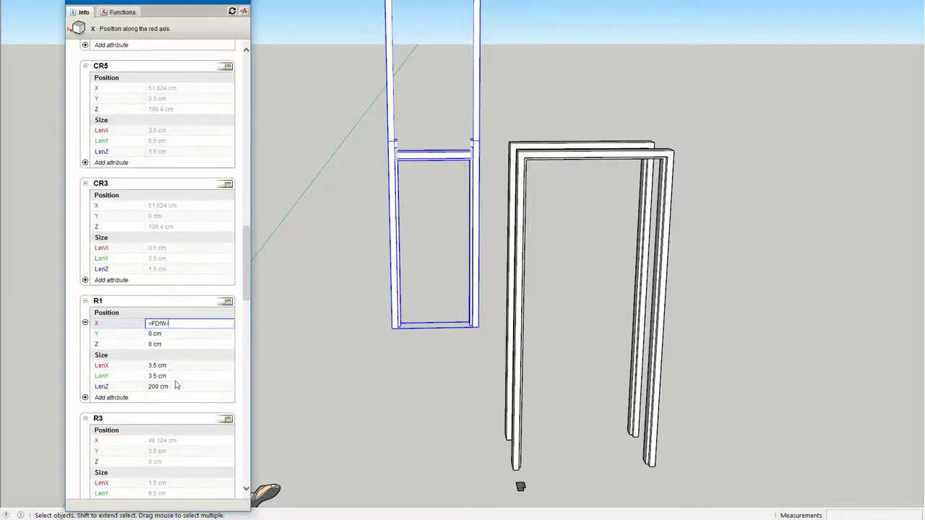
pyautogui.click(167, 368)
pyautogui.press('Return')
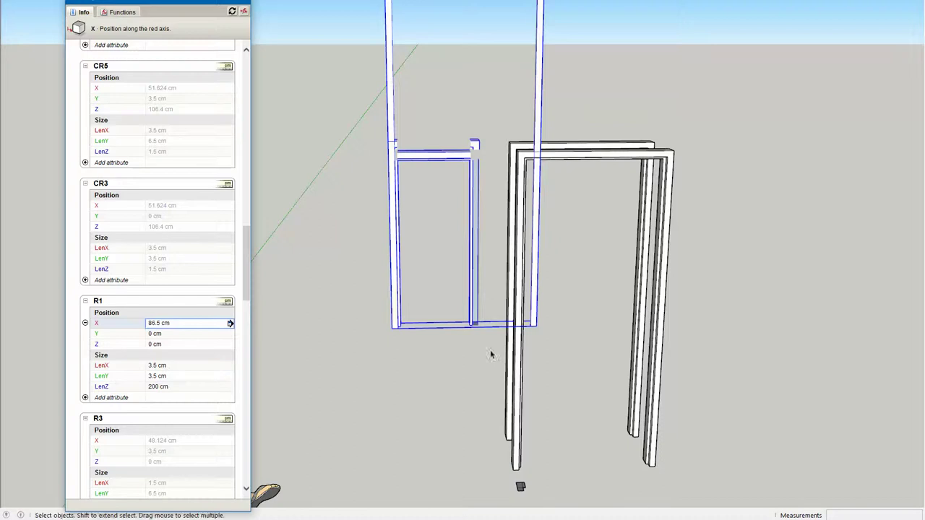
pyautogui.moveTo(492, 352)
pyautogui.mouseDown(button='middle')
pyautogui.moveTo(503, 370)
pyautogui.moveTo(436, 365)
pyautogui.mouseUp(button='middle')
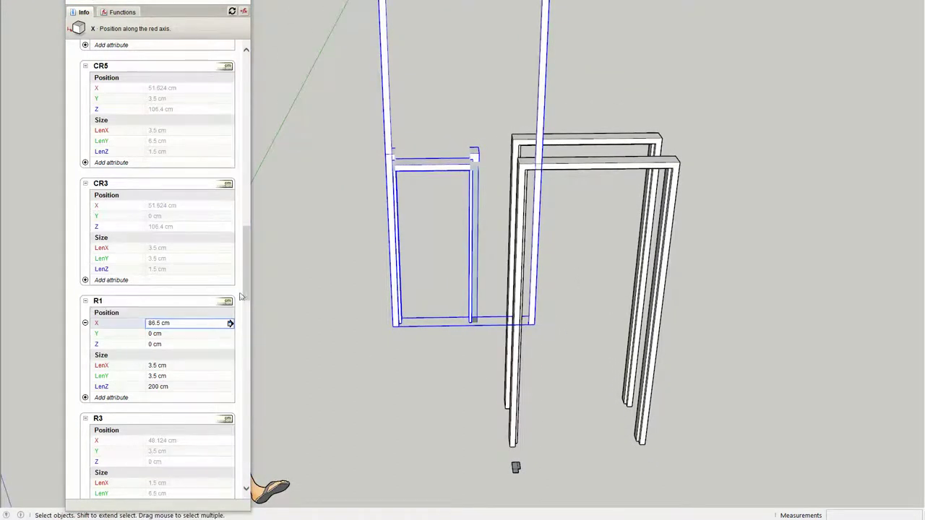
pyautogui.moveTo(245, 293)
pyautogui.mouseDown()
pyautogui.moveTo(250, 477)
pyautogui.moveTo(246, 368)
pyautogui.mouseUp()
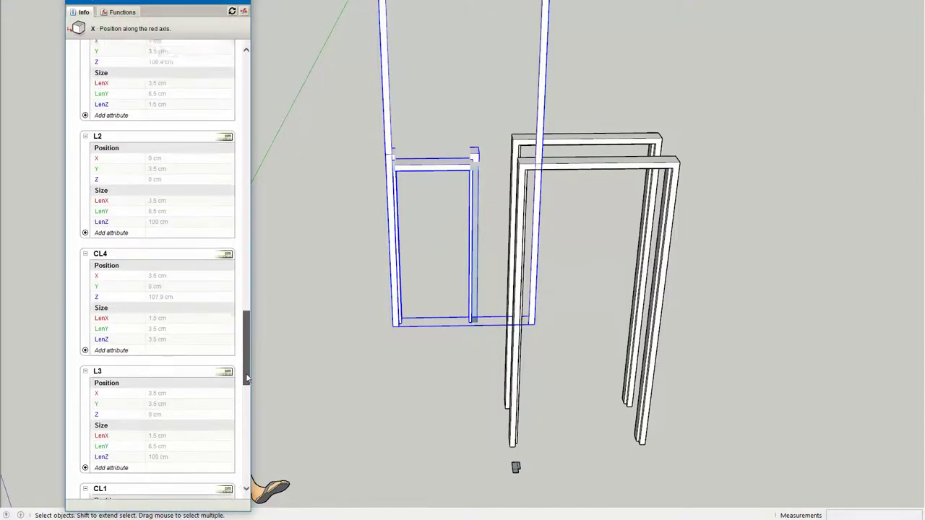
# Orbit around the leg bases, then exit the leg group and reselect the door-frame component.
pyautogui.click(178, 246)
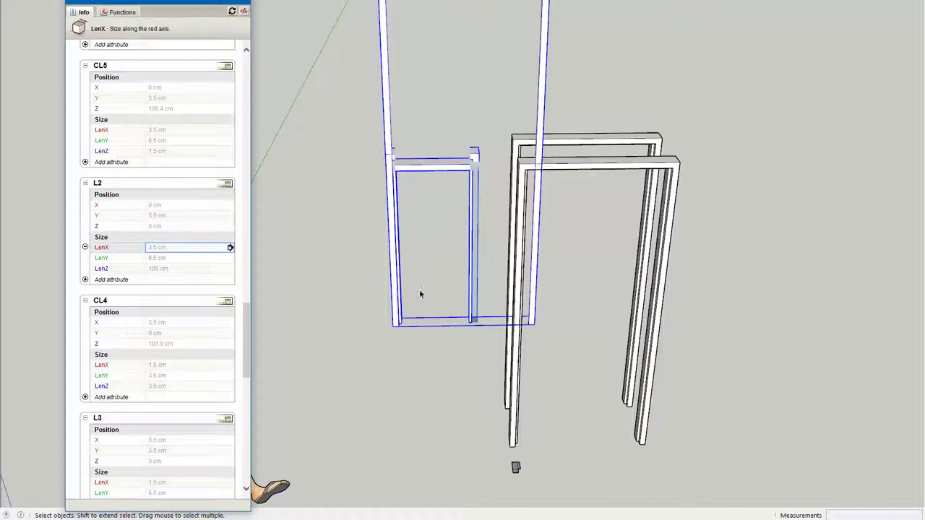
pyautogui.scroll(2, 396, 318)
pyautogui.scroll(2, 396, 319)
pyautogui.moveTo(395, 320)
pyautogui.mouseDown(button='middle')
pyautogui.moveTo(382, 361)
pyautogui.moveTo(406, 339)
pyautogui.mouseUp(button='middle')
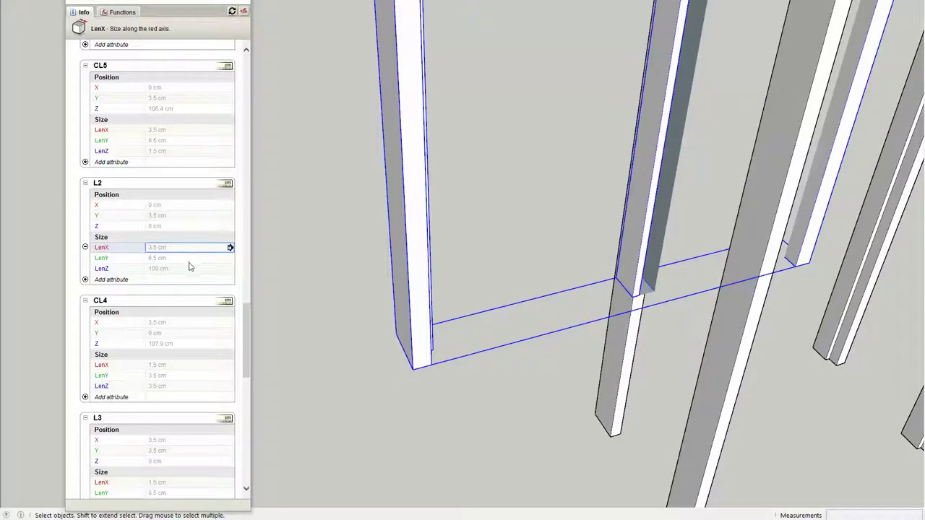
pyautogui.moveTo(423, 337)
pyautogui.mouseDown(button='middle')
pyautogui.moveTo(244, 351)
pyautogui.moveTo(275, 325)
pyautogui.moveTo(347, 329)
pyautogui.moveTo(412, 347)
pyautogui.mouseUp(button='middle')
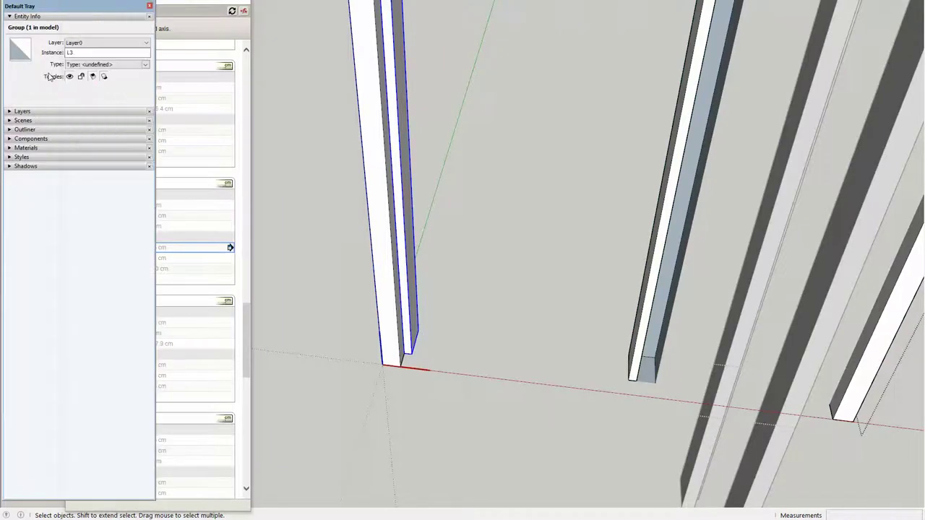
pyautogui.moveTo(388, 309); pyautogui.dragTo(513, 314, button='middle')
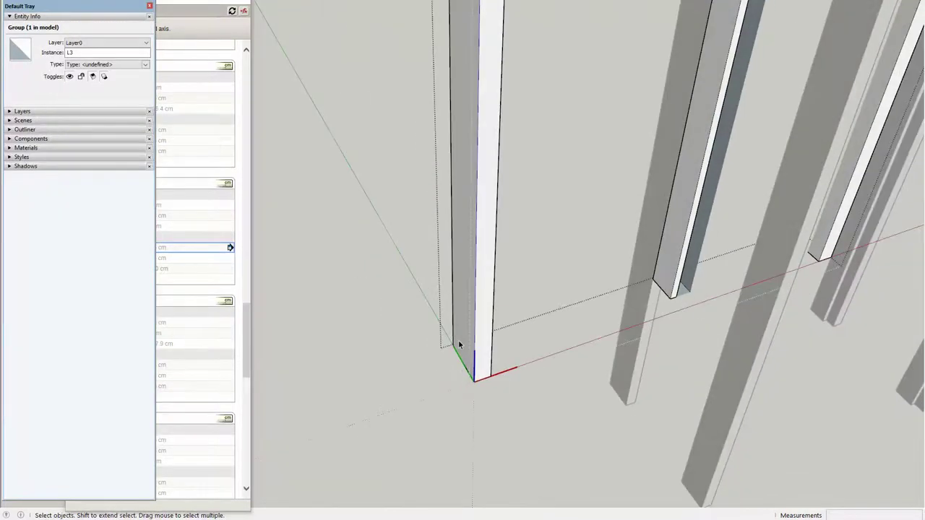
pyautogui.moveTo(462, 345); pyautogui.dragTo(353, 377, button='middle')
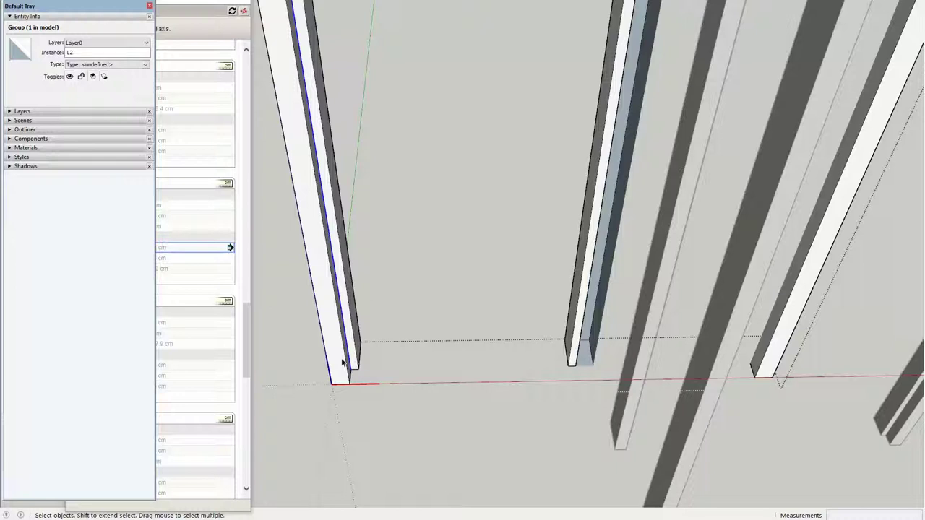
pyautogui.click(298, 377)
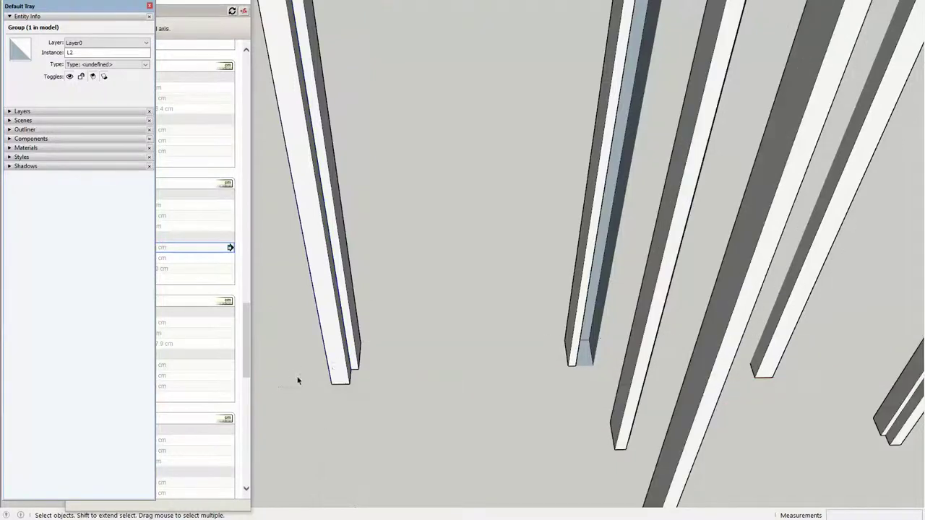
pyautogui.click(332, 372)
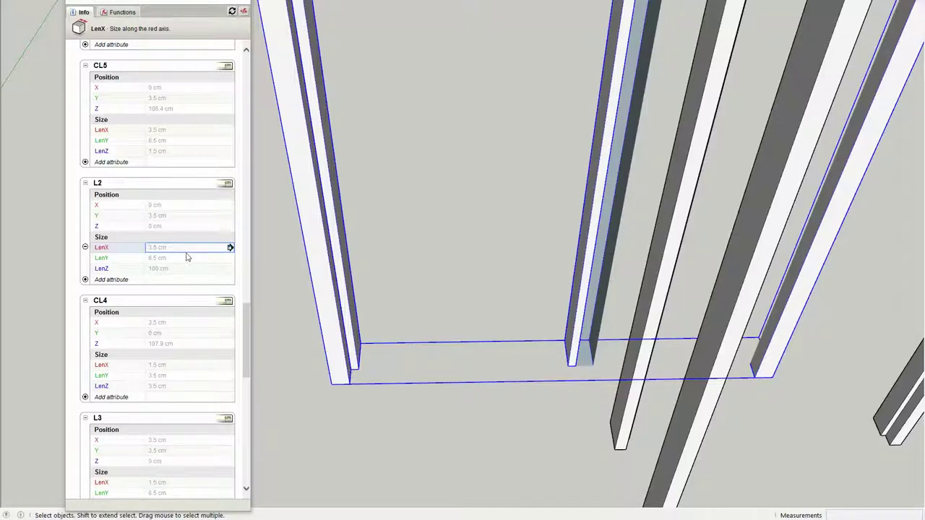
pyautogui.moveTo(339, 361); pyautogui.dragTo(347, 326, button='middle')
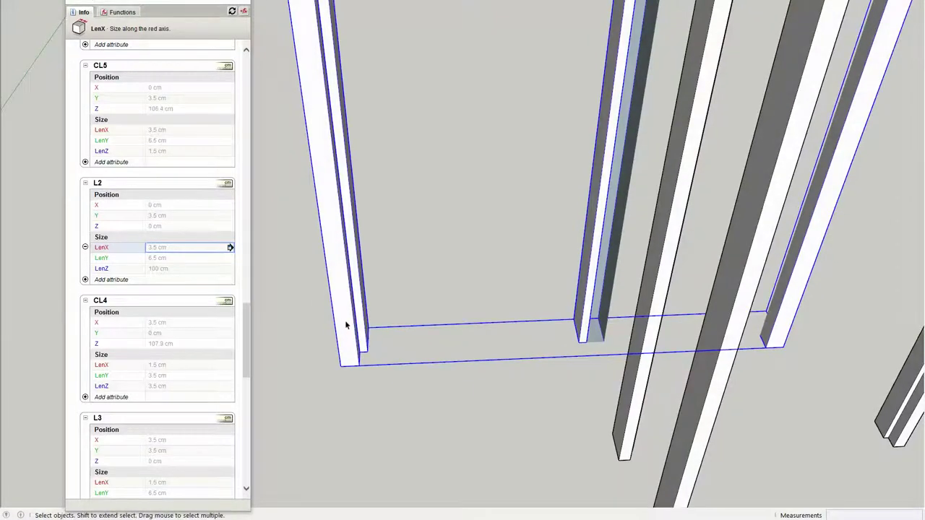
# Replace L2's 3.5 cm LenX with the formula =L1!LenX.
pyautogui.click(174, 249)
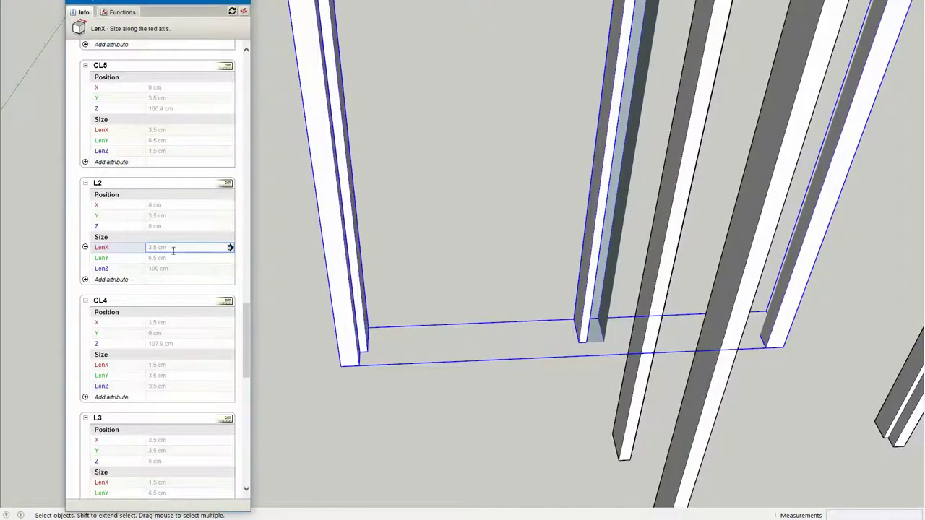
pyautogui.moveTo(186, 248); pyautogui.dragTo(130, 250)
pyautogui.write('=L1!')
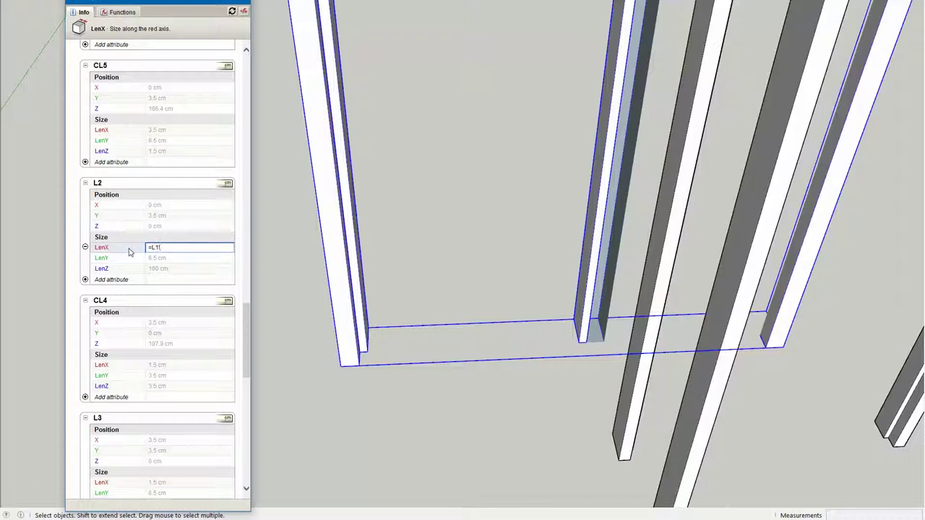
pyautogui.write('le')
pyautogui.press('BackSpace')
pyautogui.press('BackSpace')
pyautogui.write('LenX')
pyautogui.press('Return')
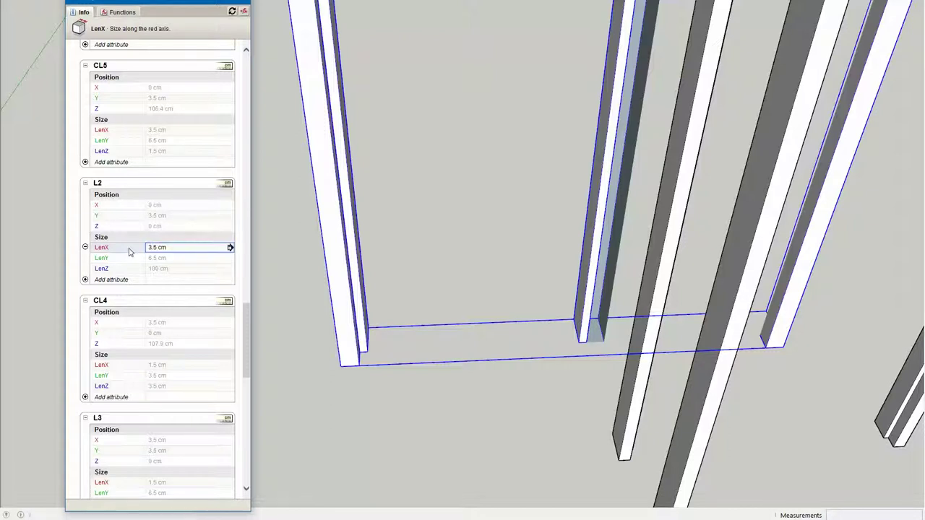
# Link L2's LenY and LenZ to L1's, giving 3.5 cm depth and 200 cm height.
pyautogui.click(181, 259)
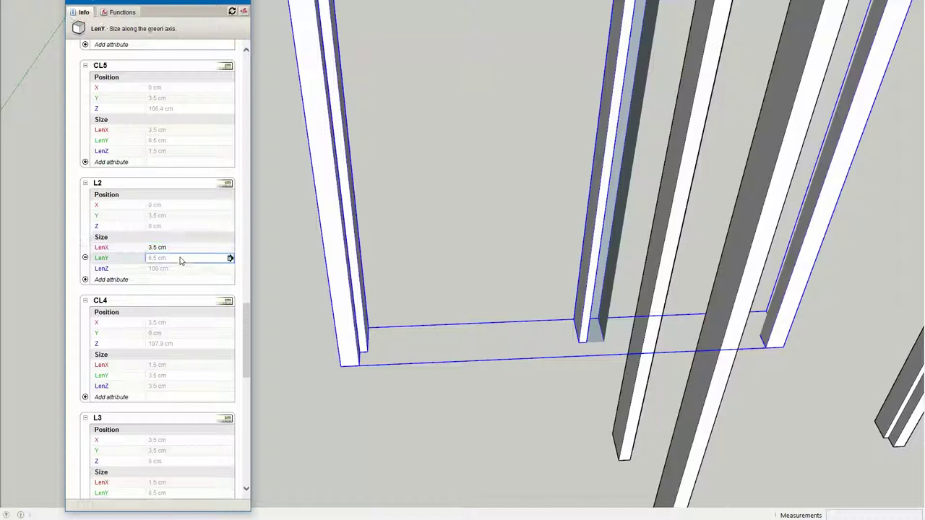
pyautogui.write('=')
pyautogui.write('Y')
pyautogui.press('Return')
pyautogui.click(171, 271)
pyautogui.write('=')
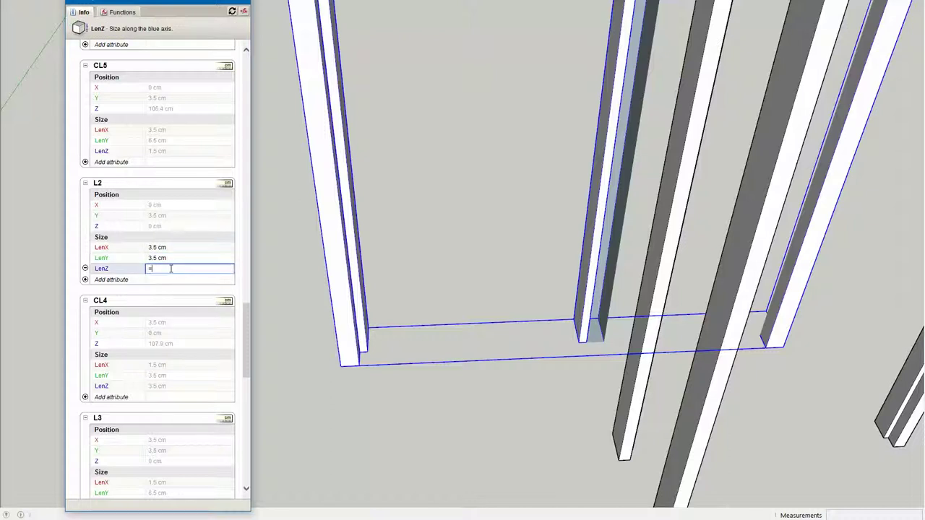
pyautogui.write('1')
pyautogui.write('Z')
pyautogui.press('Return')
# Set R2's LenX to =R1!LenX, after backing out of an accidental R3 edit.
pyautogui.scroll(3, 171, 271)
pyautogui.scroll(1, 157, 269)
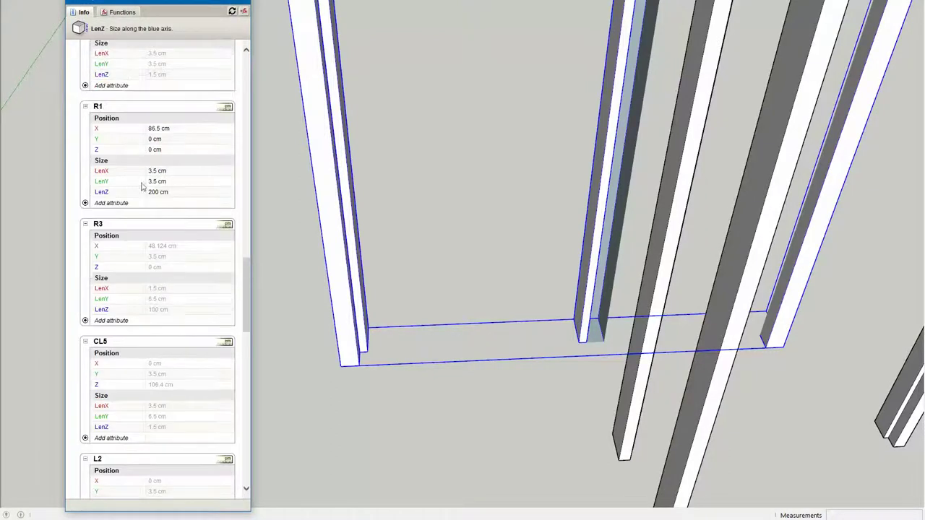
pyautogui.click(164, 289)
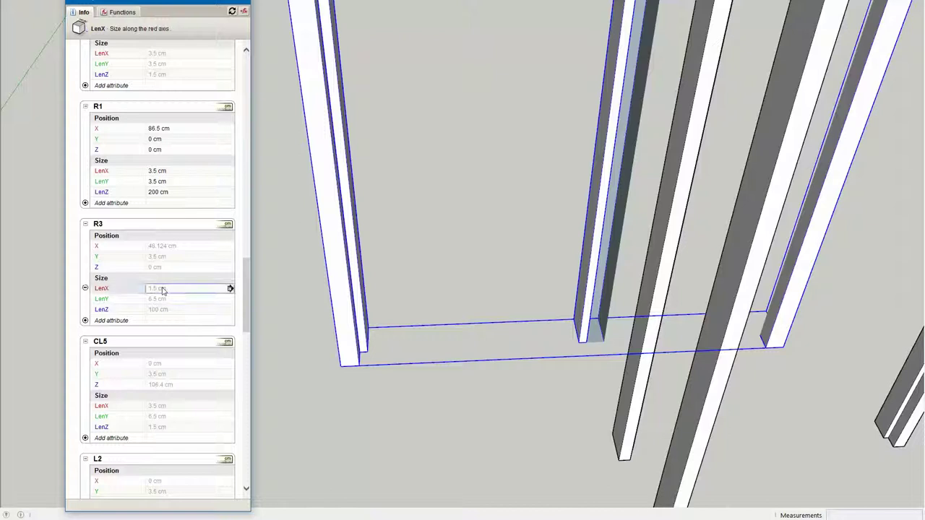
pyautogui.write('=R')
pyautogui.press('Return')
pyautogui.scroll(2, 152, 253)
pyautogui.scroll(2, 128, 199)
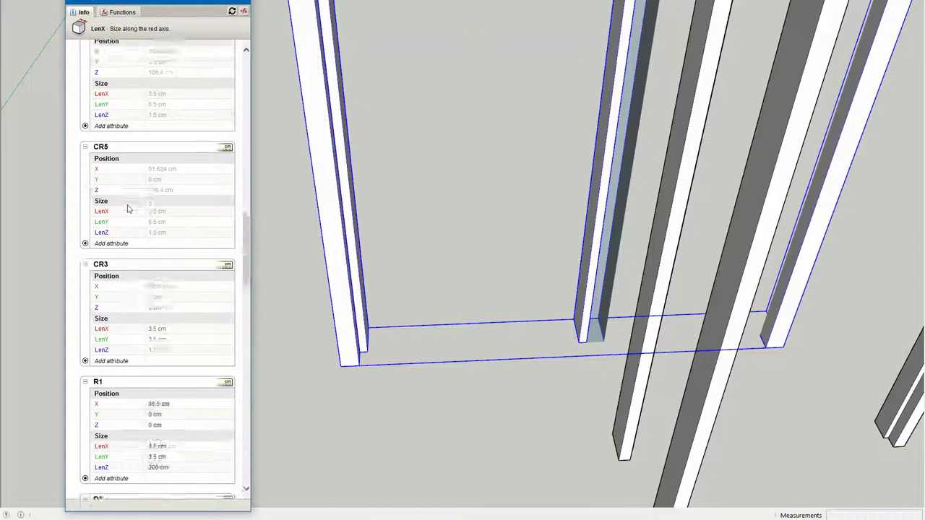
pyautogui.scroll(1, 128, 209)
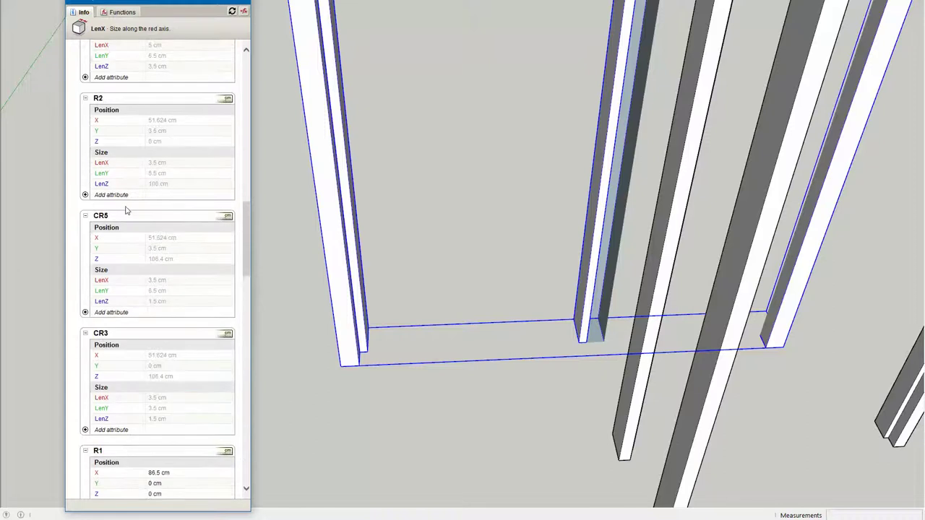
pyautogui.click(164, 163)
pyautogui.write('=R1!')
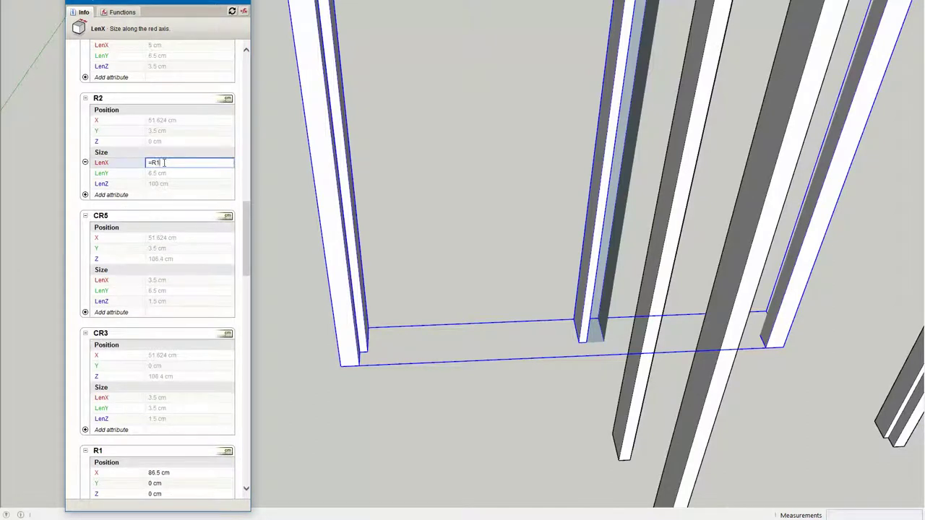
pyautogui.write('LenX')
pyautogui.press('Return')
# Link R2's LenY and LenZ to R1, giving 3.5 cm and 200 cm.
pyautogui.click(158, 173)
pyautogui.write('=')
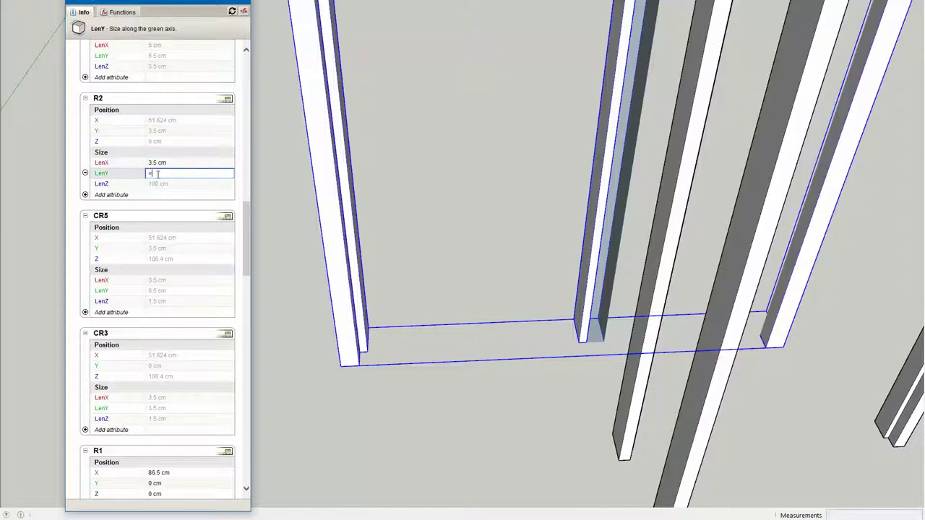
pyautogui.write('R1')
pyautogui.press('BackSpace')
pyautogui.press('BackSpace')
pyautogui.press('Return')
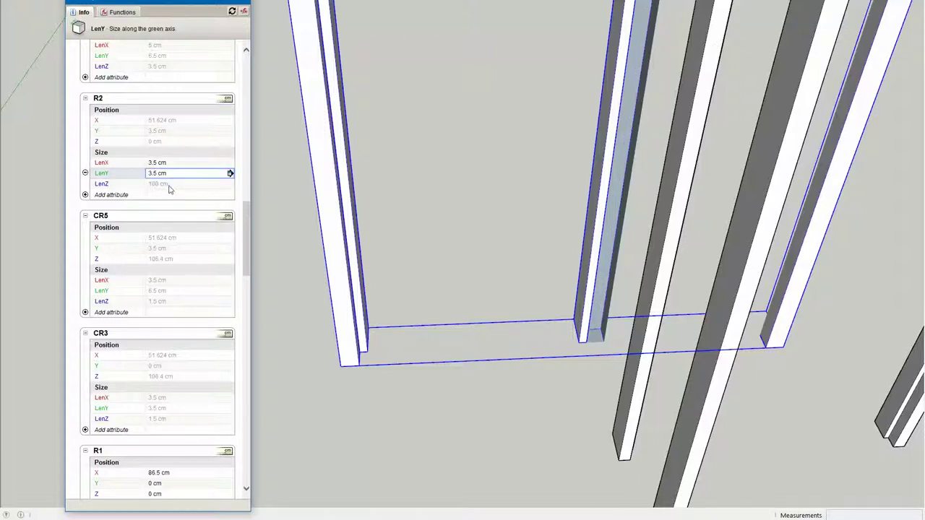
pyautogui.click(170, 186)
pyautogui.write('=R1')
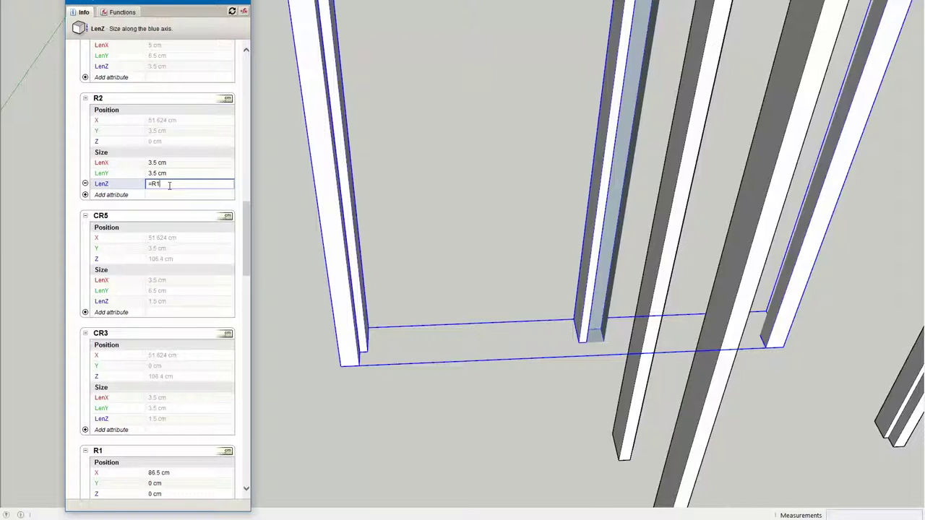
pyautogui.write('enZ')
pyautogui.press('Return')
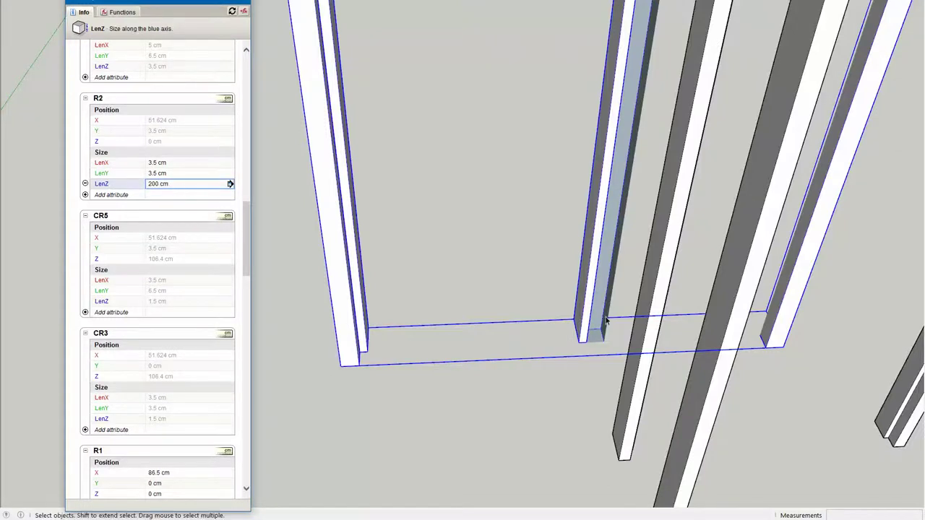
pyautogui.moveTo(566, 275)
pyautogui.mouseDown(button='middle')
pyautogui.moveTo(506, 333)
pyautogui.moveTo(464, 263)
pyautogui.moveTo(498, 285)
pyautogui.moveTo(542, 294)
pyautogui.moveTo(512, 299)
pyautogui.mouseUp(button='middle')
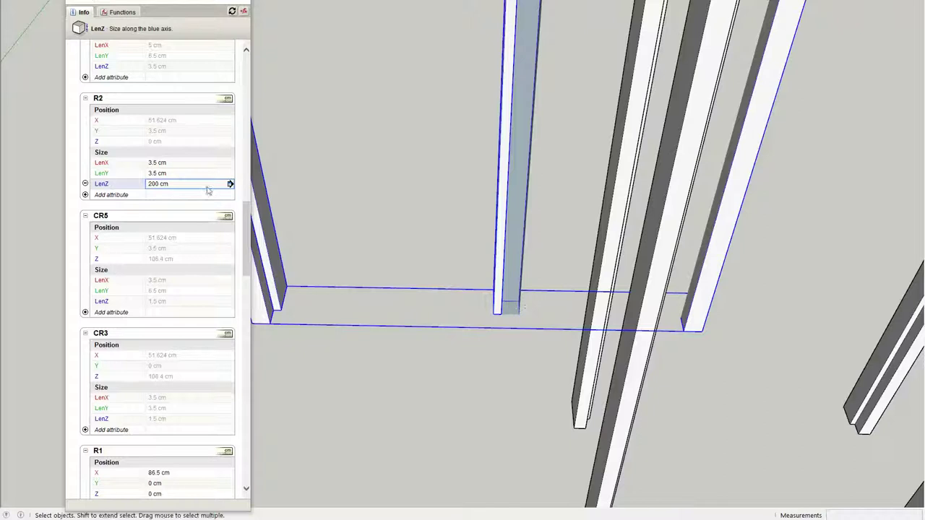
# Set R2's X position to =R1!X, placing it at 86.5 cm.
pyautogui.click(181, 125)
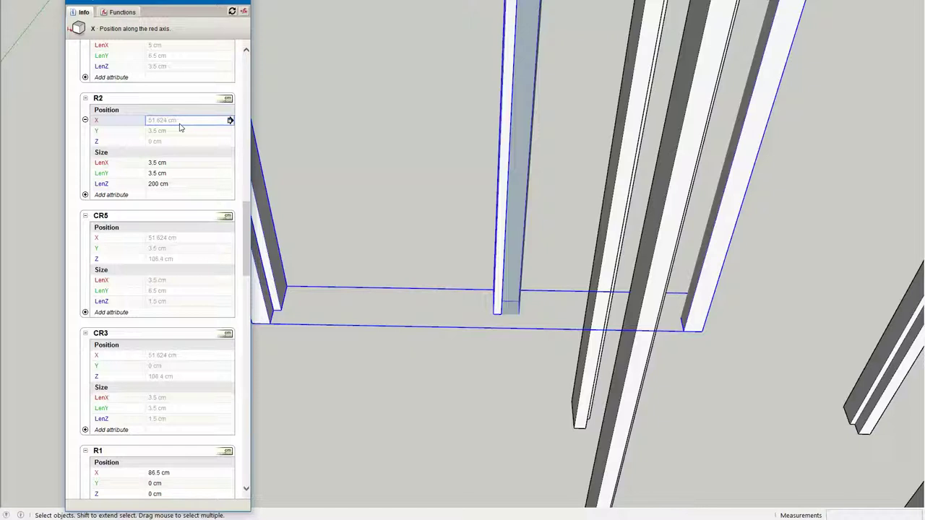
pyautogui.click(180, 124)
pyautogui.write('=')
pyautogui.scroll(3, 170, 145)
pyautogui.scroll(3, 160, 165)
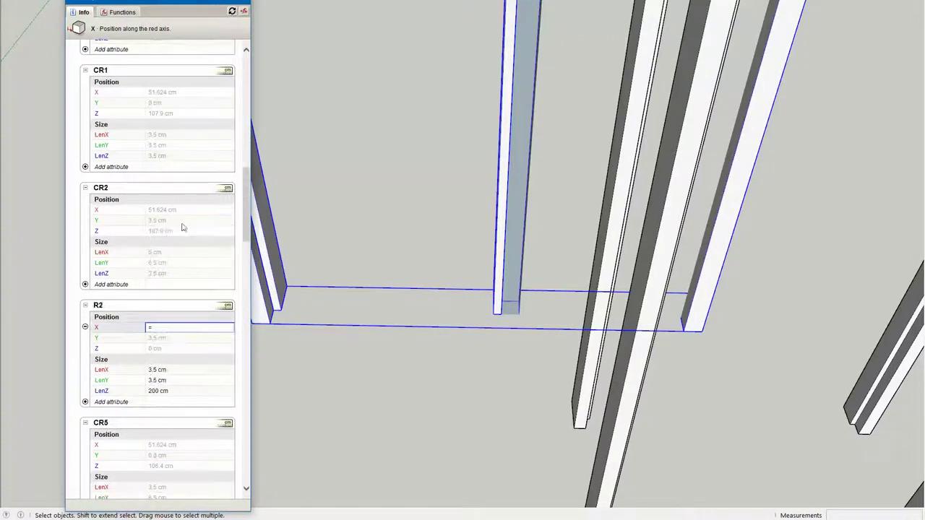
pyautogui.scroll(2, 184, 230)
pyautogui.write('R')
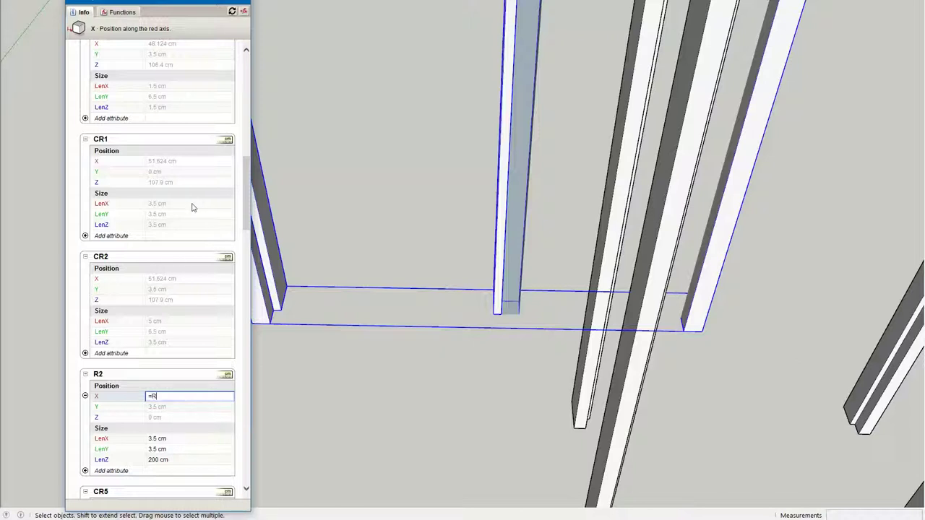
pyautogui.write('1')
pyautogui.write('!X')
pyautogui.press('Return')
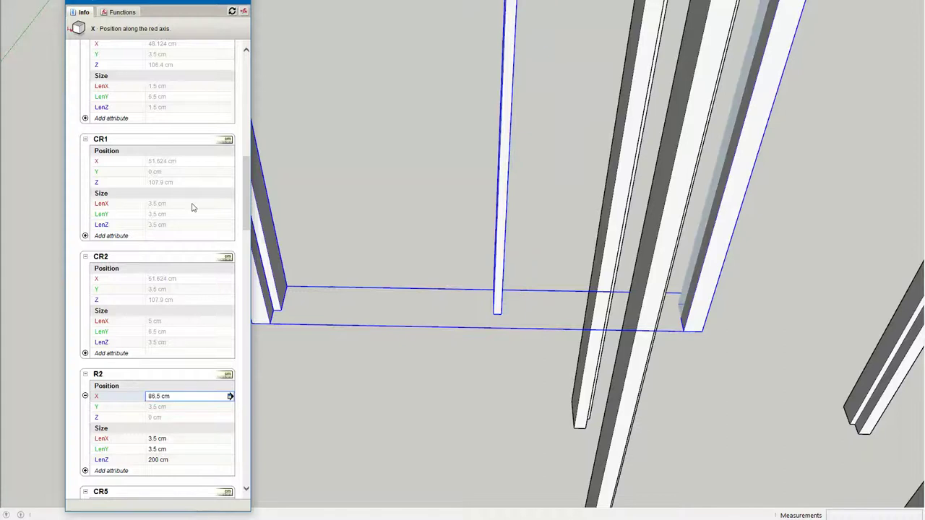
# Give R2's Y position a formula referencing FD, resolving to 3.5 cm.
pyautogui.click(172, 409)
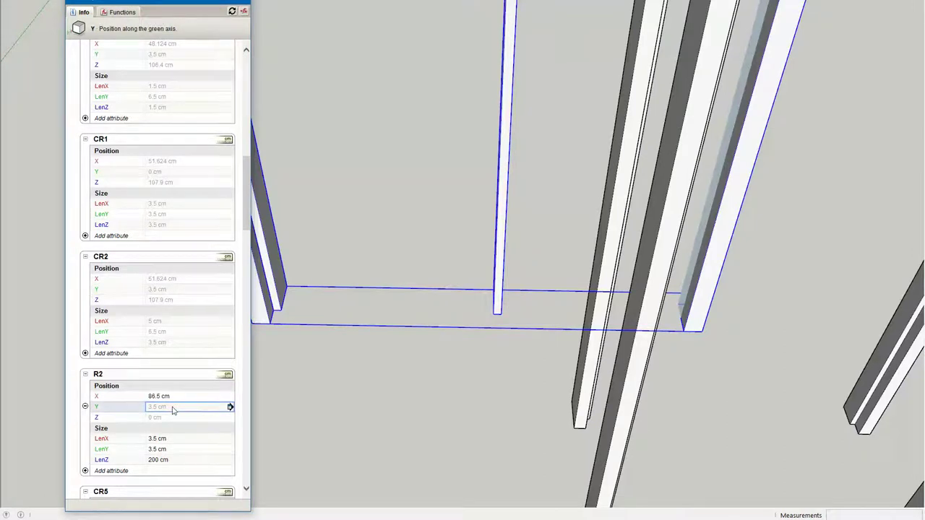
pyautogui.write('=')
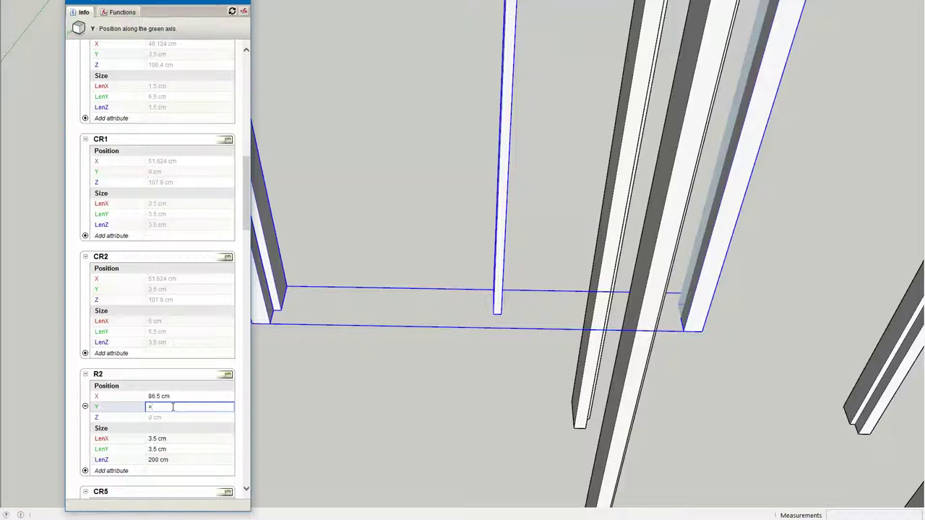
pyautogui.write('FD!')
pyautogui.write('B')
pyautogui.write('T2')
pyautogui.press('Return')
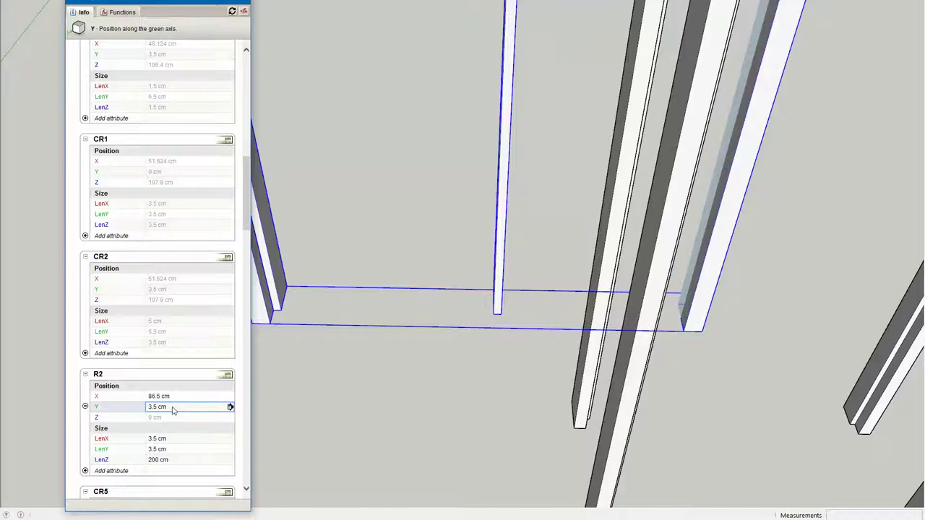
pyautogui.click(174, 417)
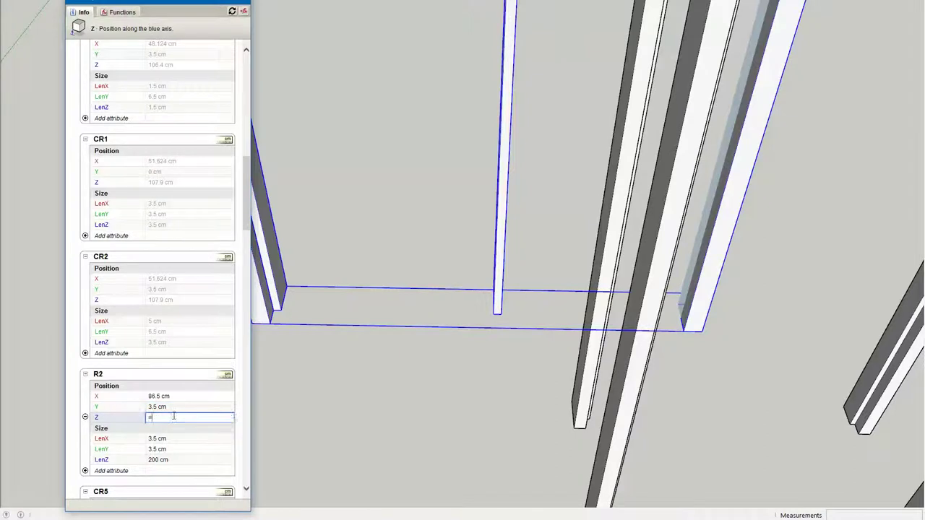
# Set L2's X position to =0.
pyautogui.scroll(-5, 145, 404)
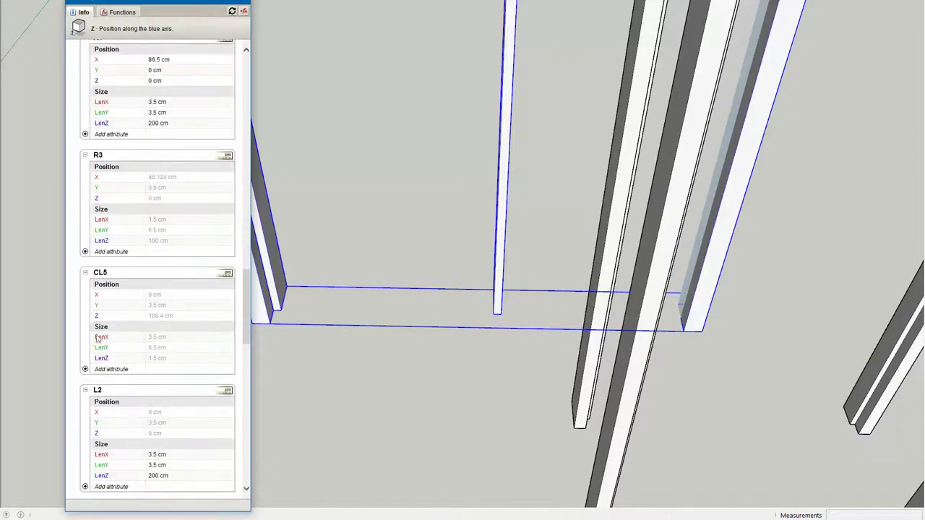
pyautogui.scroll(-3, 118, 310)
pyautogui.scroll(-3, 118, 311)
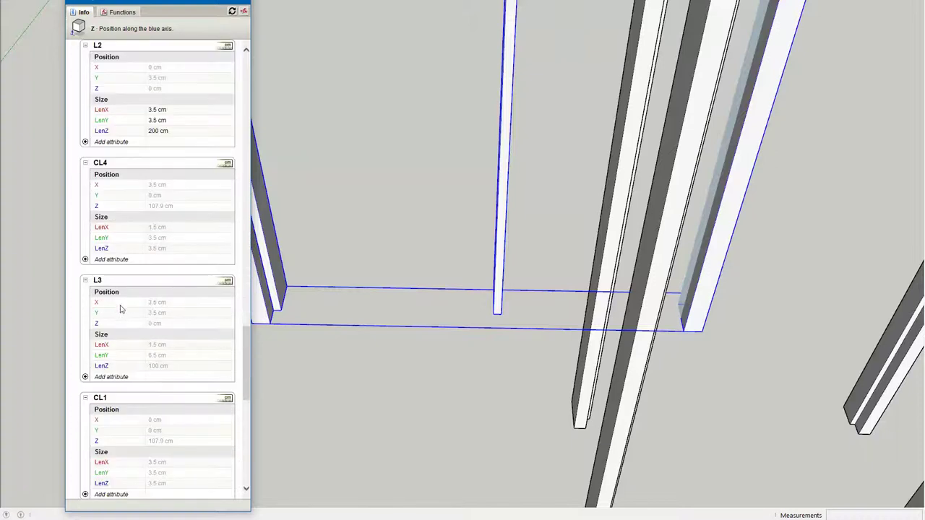
pyautogui.click(167, 69)
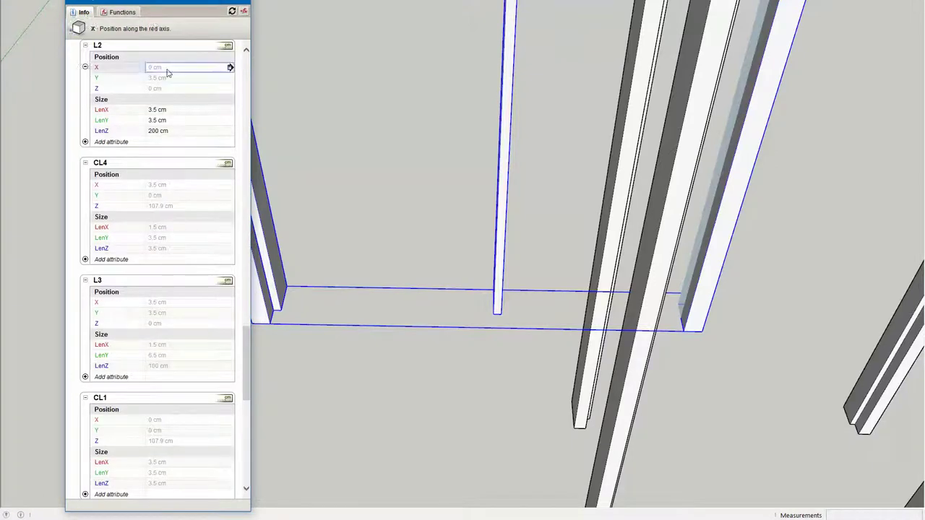
pyautogui.write('=')
pyautogui.write('0')
pyautogui.press('Return')
# Give L2's Y position an FD-based formula resolving to 3.5 cm, leaving Z at 0 cm.
pyautogui.click(163, 80)
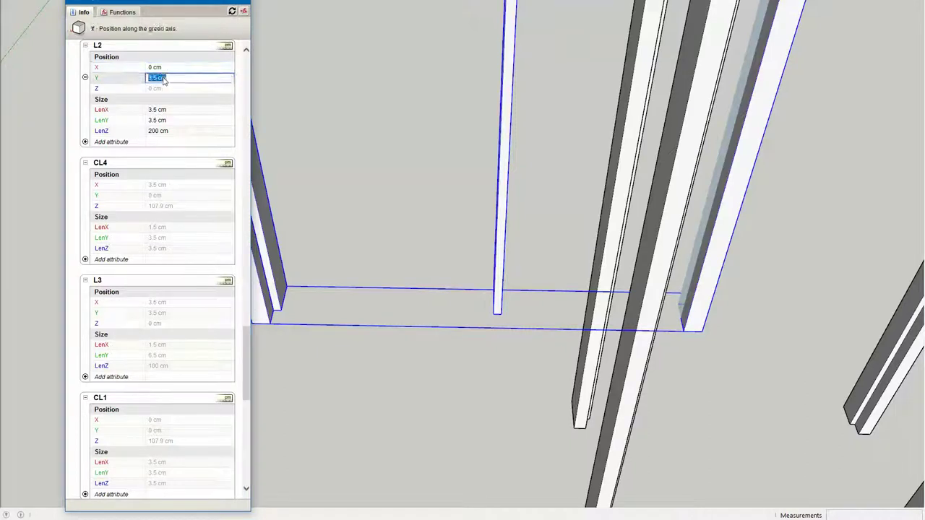
pyautogui.write('=')
pyautogui.write('FD')
pyautogui.write('R*2')
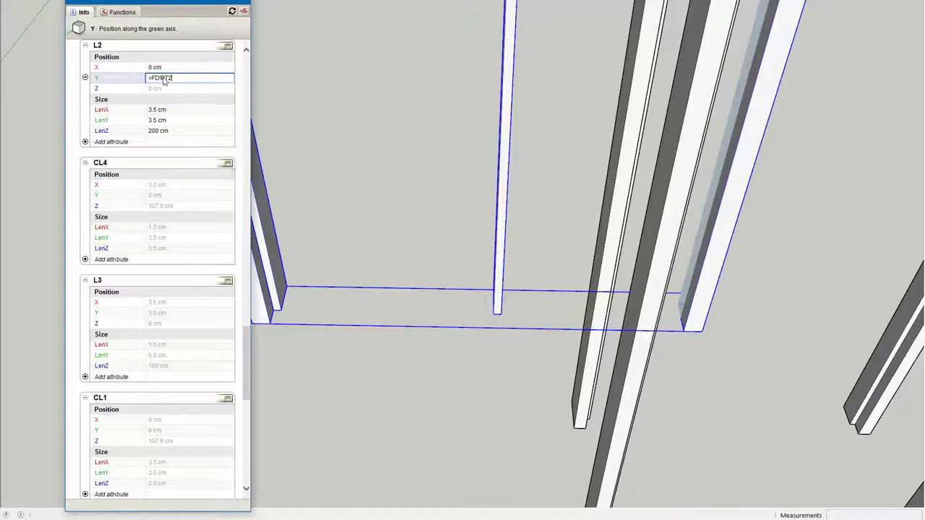
pyautogui.press('Return')
pyautogui.click(161, 89)
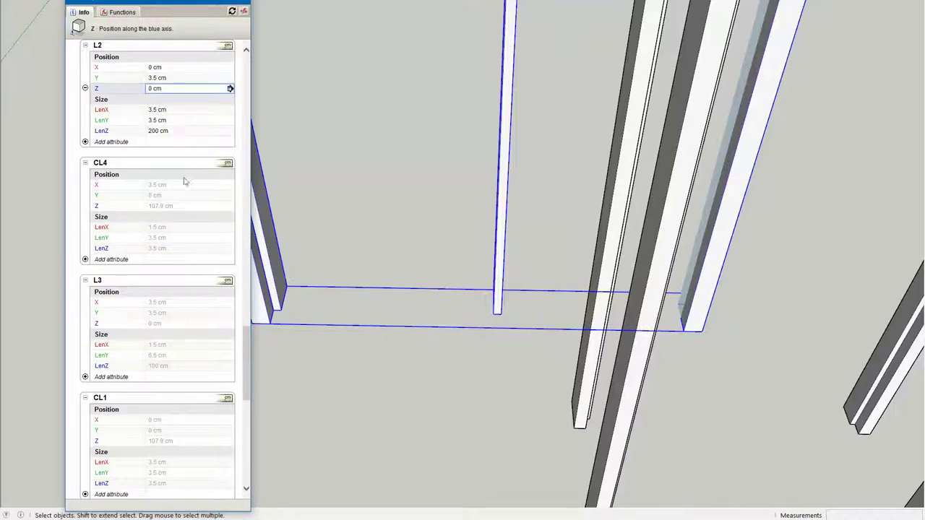
pyautogui.scroll(2, 180, 185)
# Collapse the L2, L1, R2 and R1 leg sections in the Component Attributes panel.
pyautogui.click(85, 115)
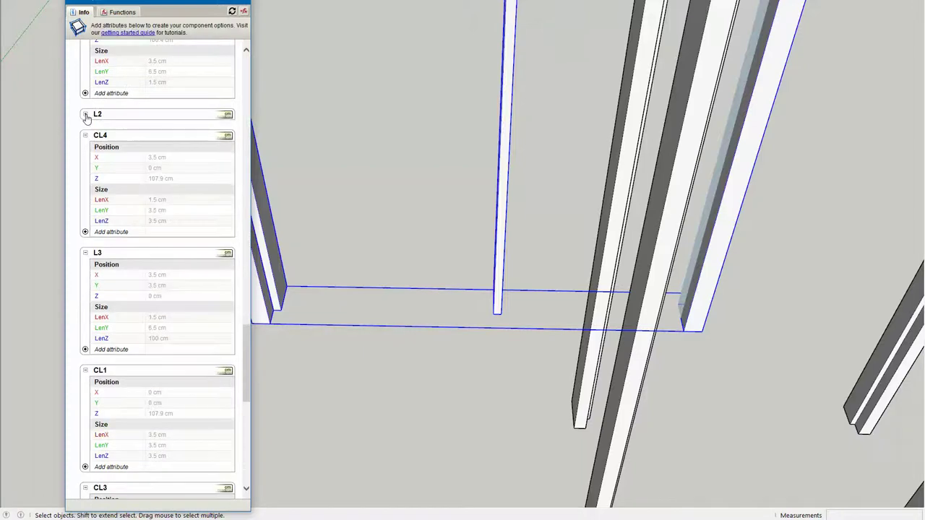
pyautogui.scroll(4, 148, 149)
pyautogui.scroll(3, 140, 213)
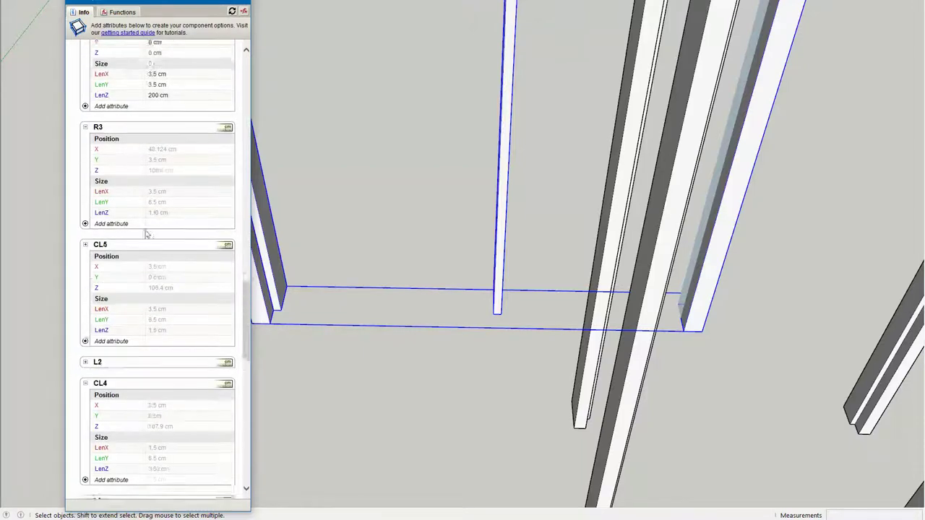
pyautogui.scroll(1, 147, 233)
pyautogui.scroll(-4, 148, 242)
pyautogui.scroll(-4, 145, 260)
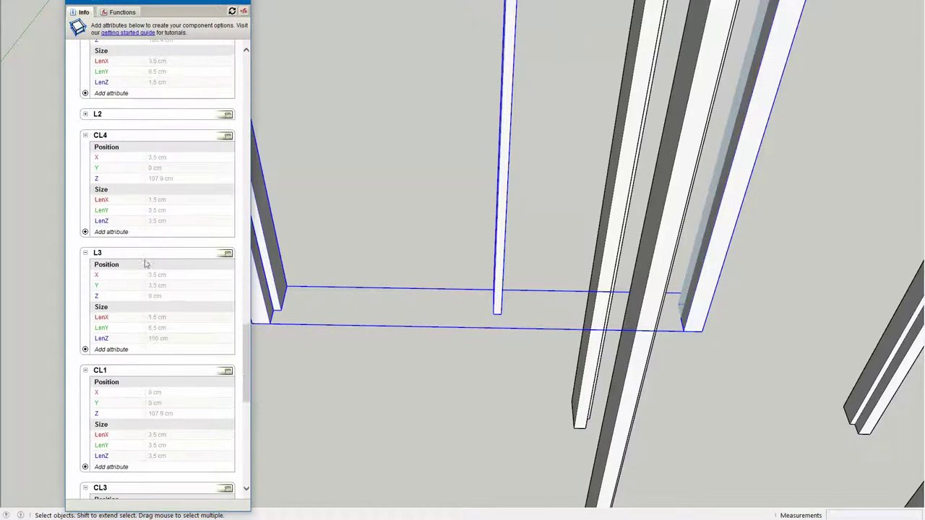
pyautogui.scroll(-6, 131, 383)
pyautogui.scroll(-2, 119, 376)
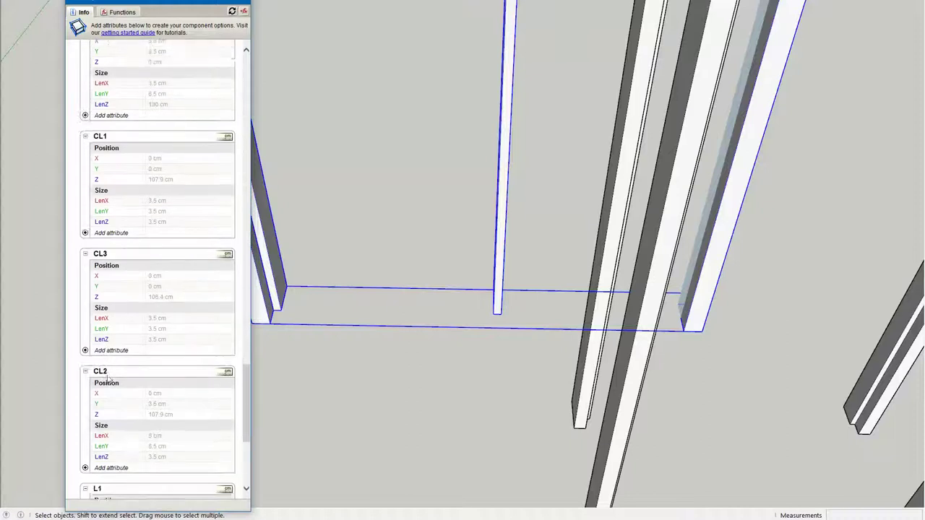
pyautogui.scroll(-4, 108, 368)
pyautogui.click(86, 309)
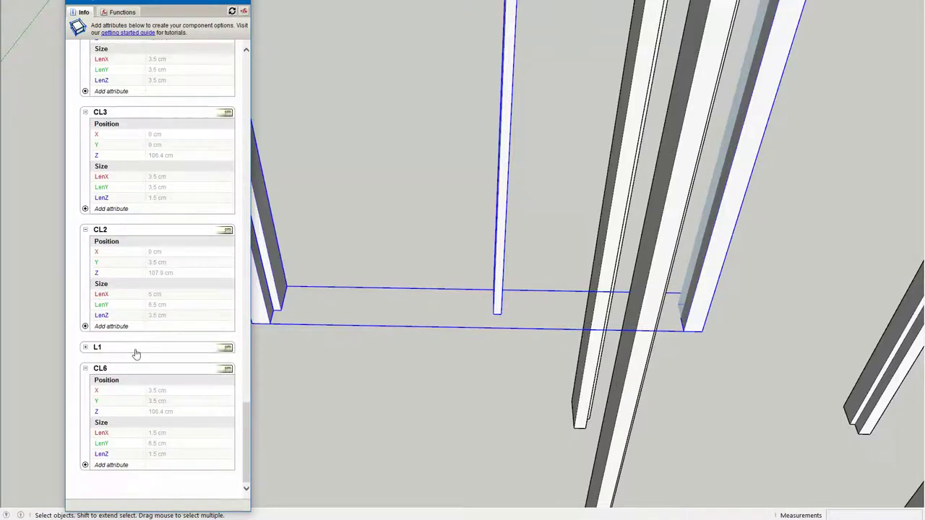
pyautogui.scroll(6, 135, 353)
pyautogui.scroll(2, 136, 353)
pyautogui.scroll(3, 138, 348)
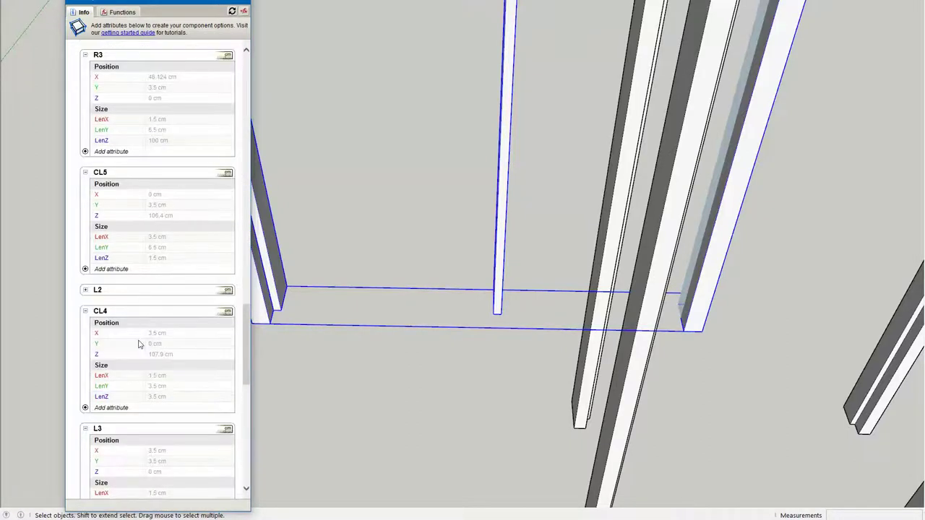
pyautogui.scroll(2, 120, 226)
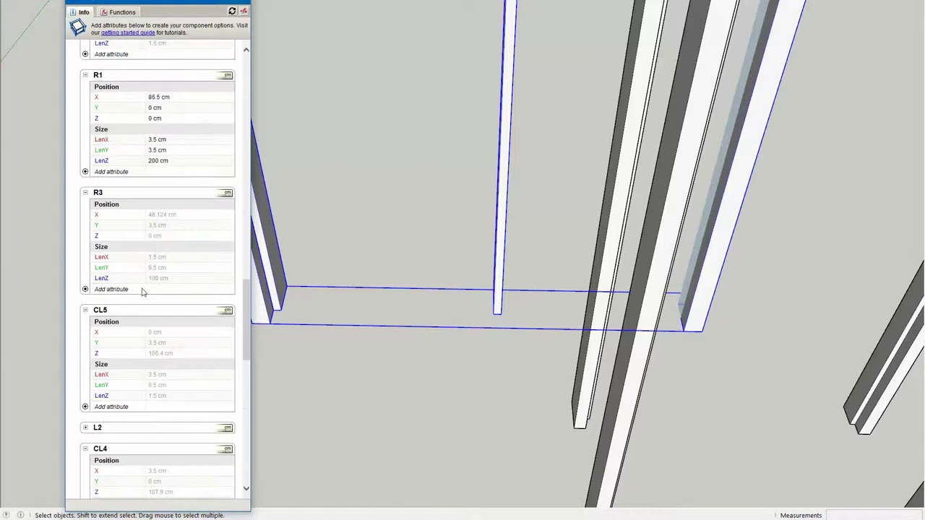
pyautogui.scroll(2, 143, 292)
pyautogui.scroll(2, 142, 292)
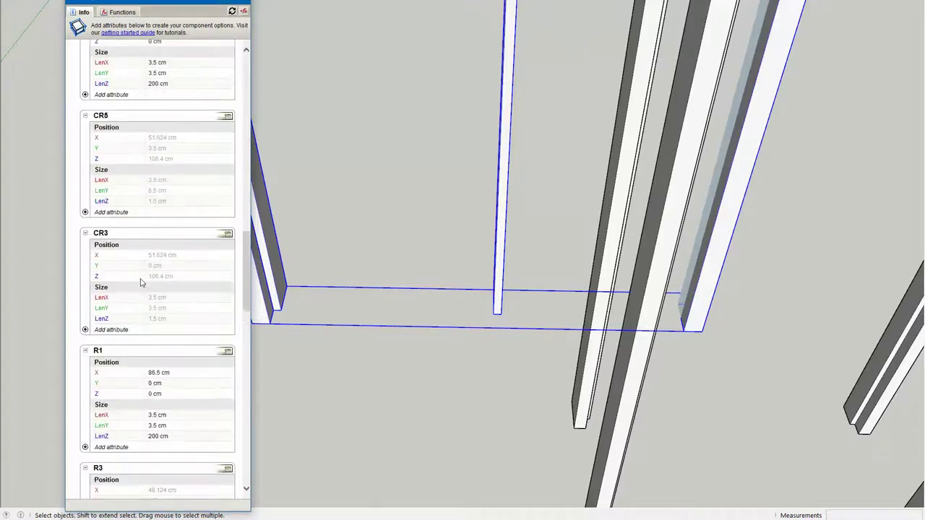
pyautogui.scroll(2, 143, 292)
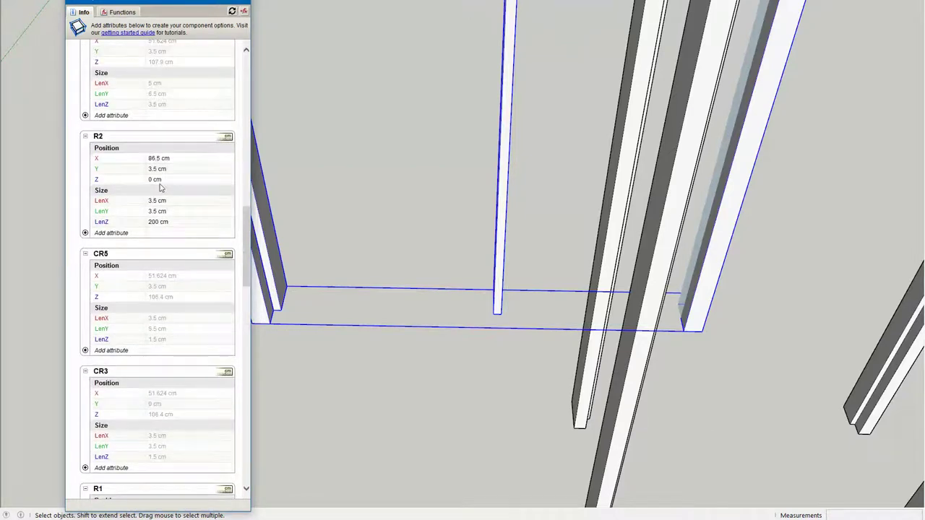
pyautogui.click(85, 137)
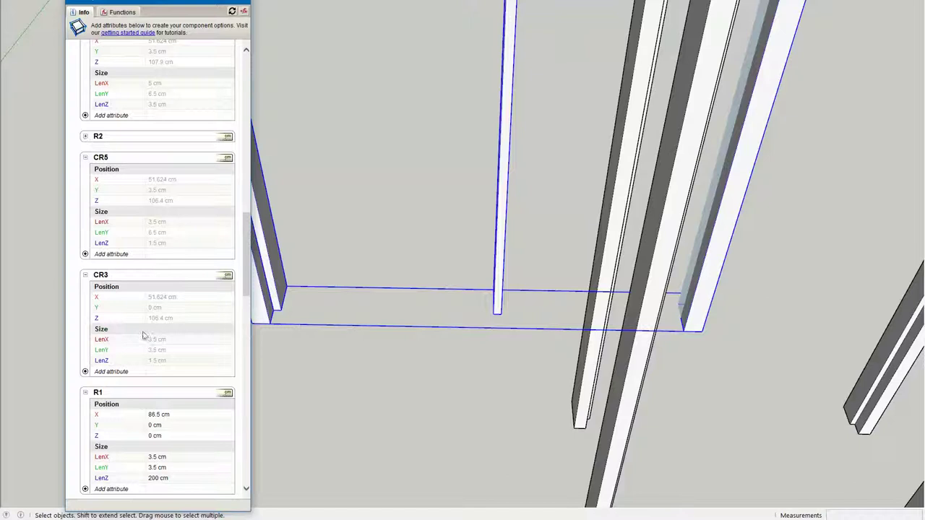
pyautogui.click(85, 394)
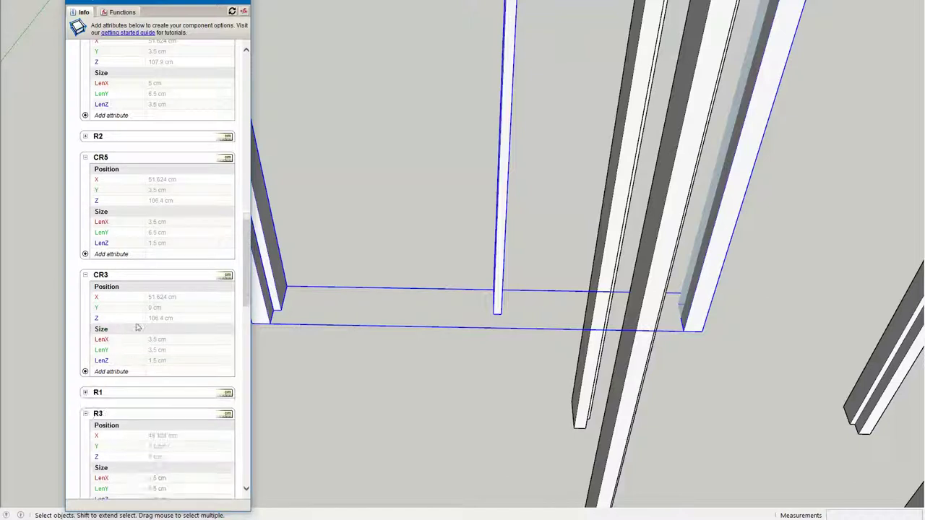
pyautogui.scroll(-1, 160, 423)
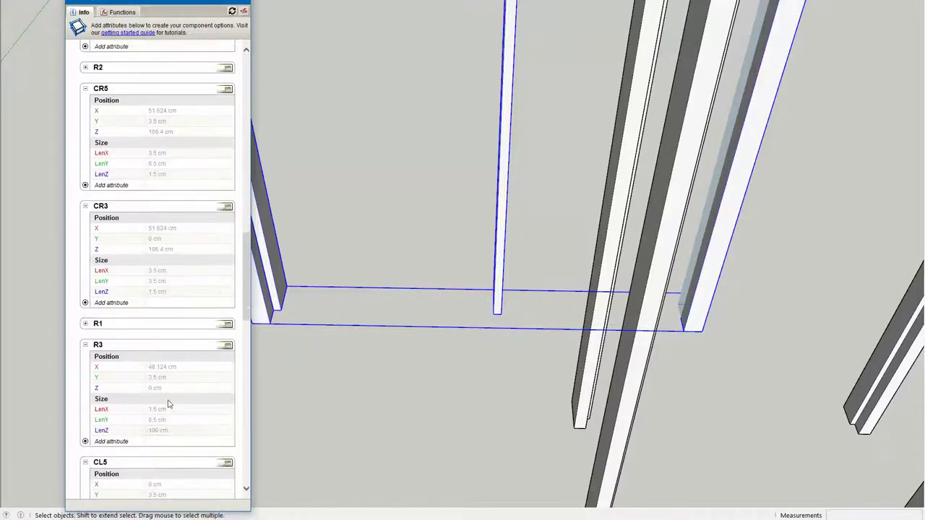
pyautogui.scroll(-2, 166, 396)
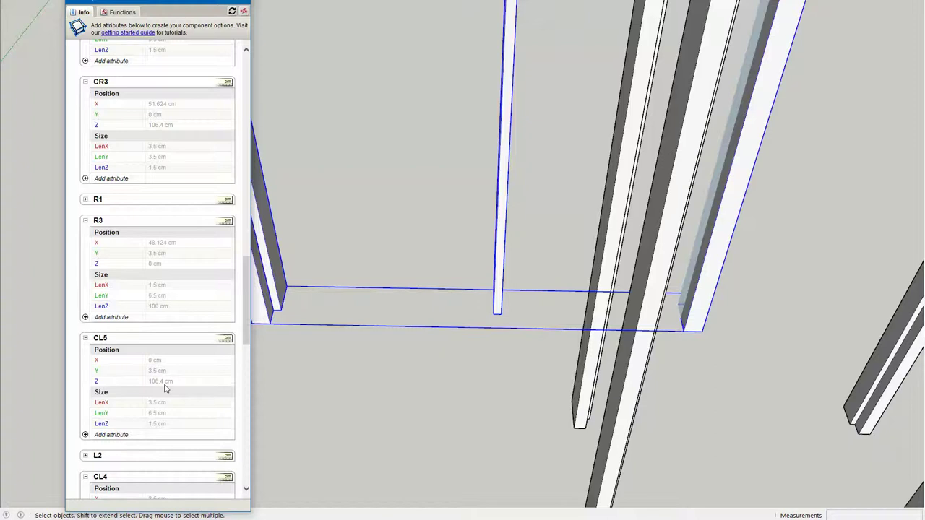
pyautogui.scroll(-2, 165, 389)
pyautogui.scroll(-2, 165, 389)
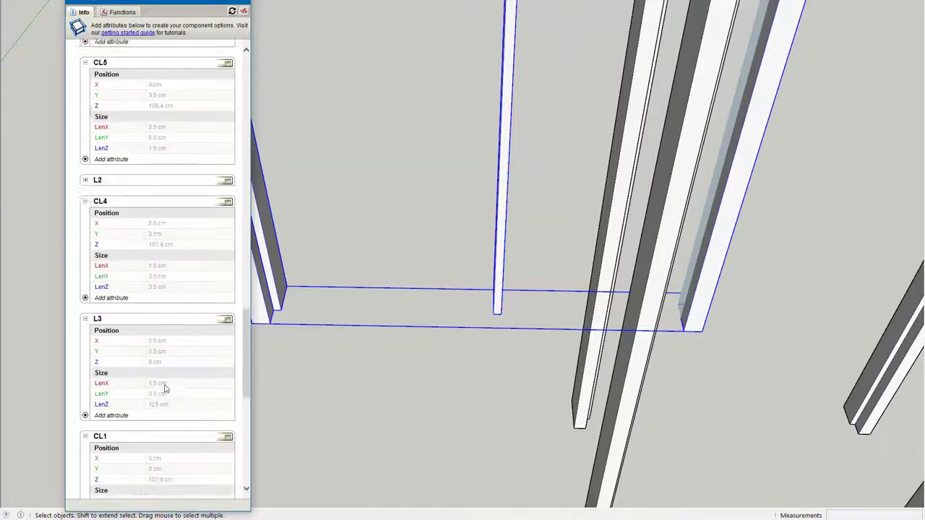
pyautogui.scroll(-1, 165, 389)
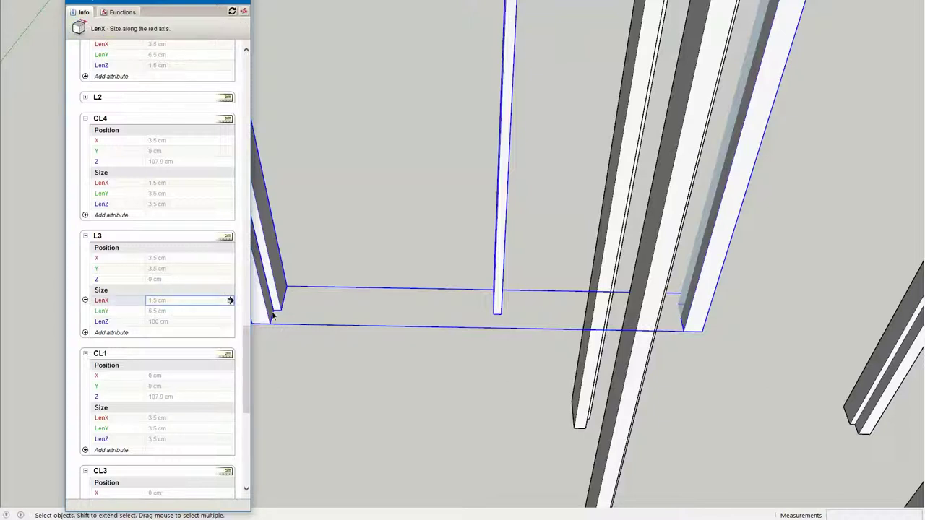
# Drive leg L3's LenX and LenY with FD formulas, LenY as T2 minus BT2, giving 1.5 cm and 6.5 cm.
pyautogui.write('4')
pyautogui.write('FD')
pyautogui.write('B')
pyautogui.write('T1')
pyautogui.press('Return')
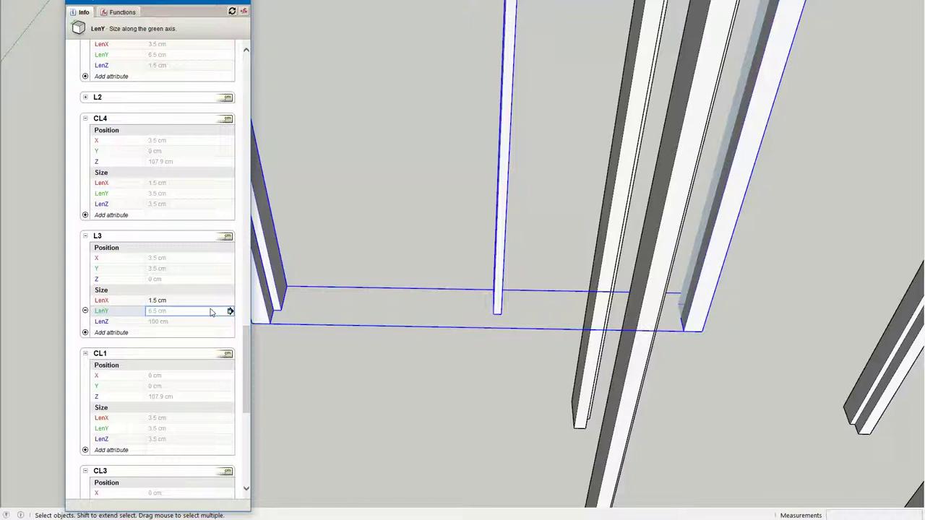
pyautogui.click(212, 312)
pyautogui.write('=FD!')
pyautogui.write('W')
pyautogui.press('BackSpace')
pyautogui.write('T2-')
pyautogui.write('FDIBT')
pyautogui.write('2')
pyautogui.press('Return')
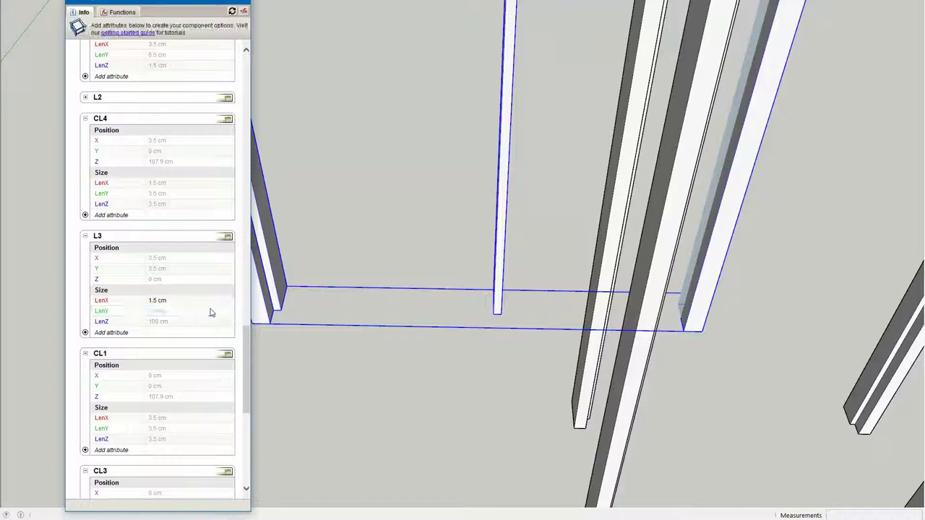
pyautogui.press('Tab')
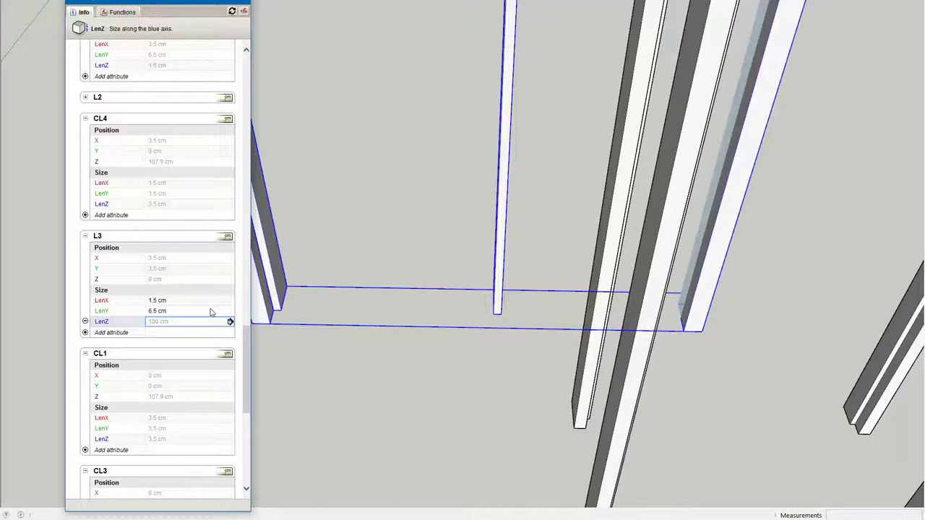
# Set leg L2's LenZ to a fixed 200 cm and L3's LenZ to =L1!LenZ.
pyautogui.click(85, 98)
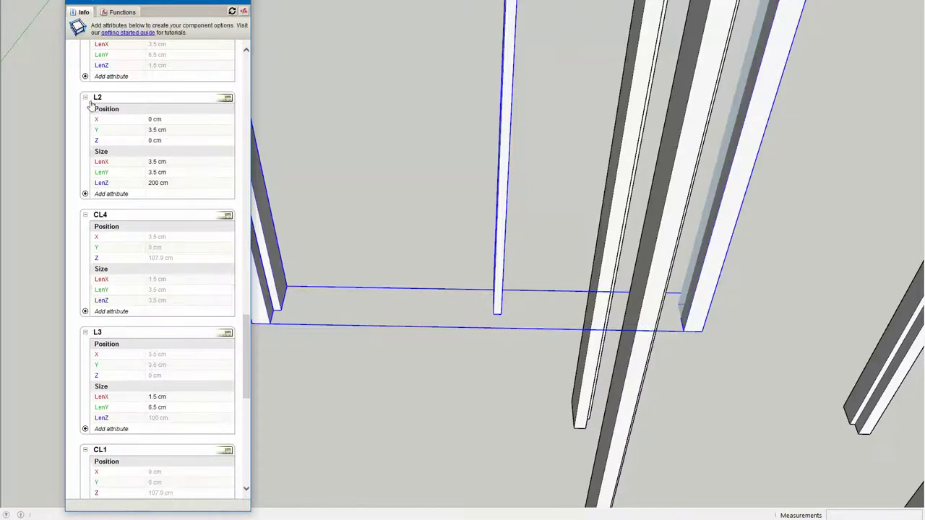
pyautogui.click(176, 184)
pyautogui.write('200')
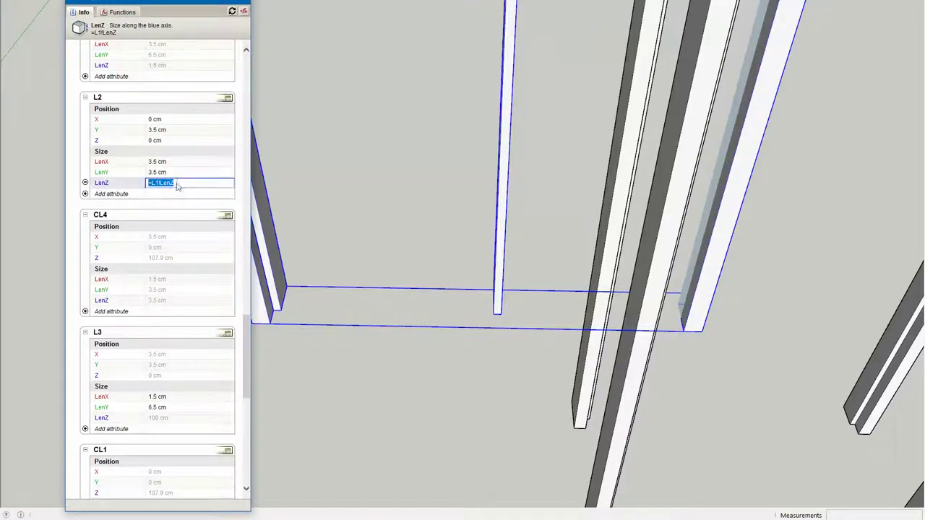
pyautogui.press('Return')
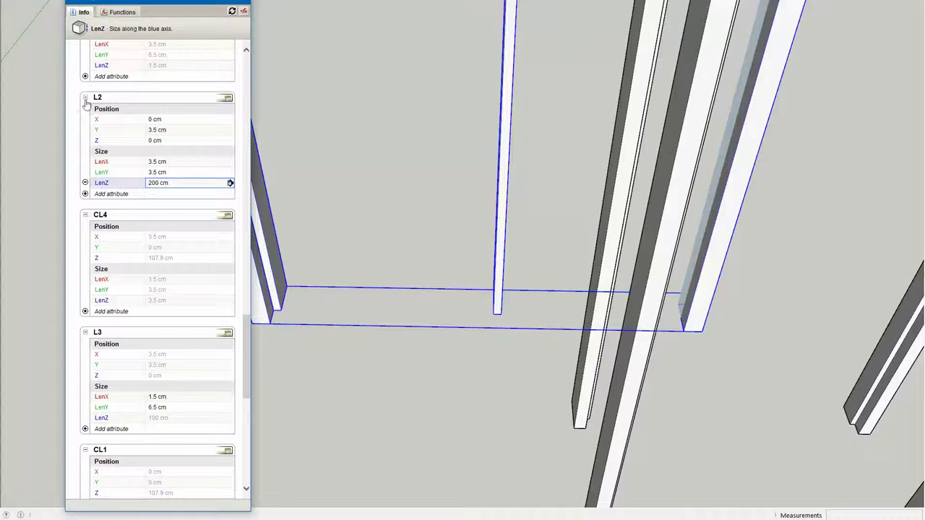
pyautogui.click(85, 97)
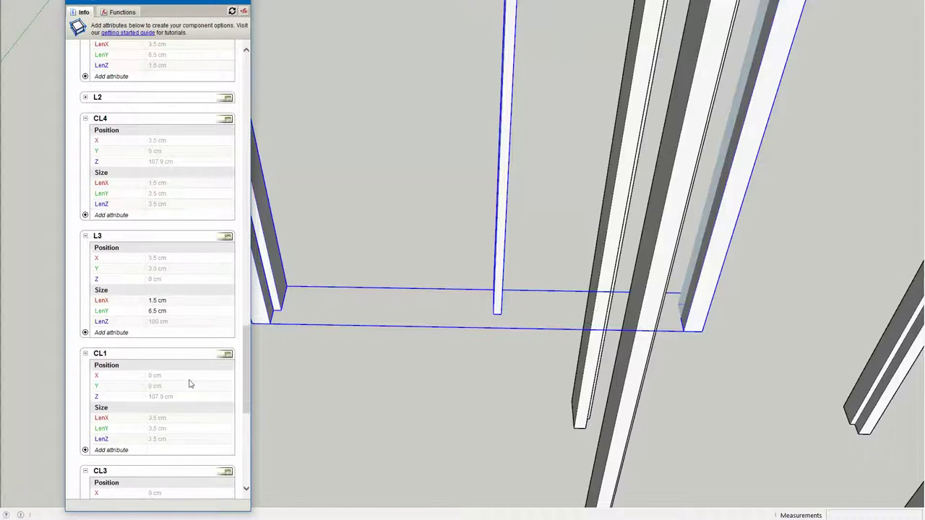
pyautogui.click(172, 325)
pyautogui.write('=')
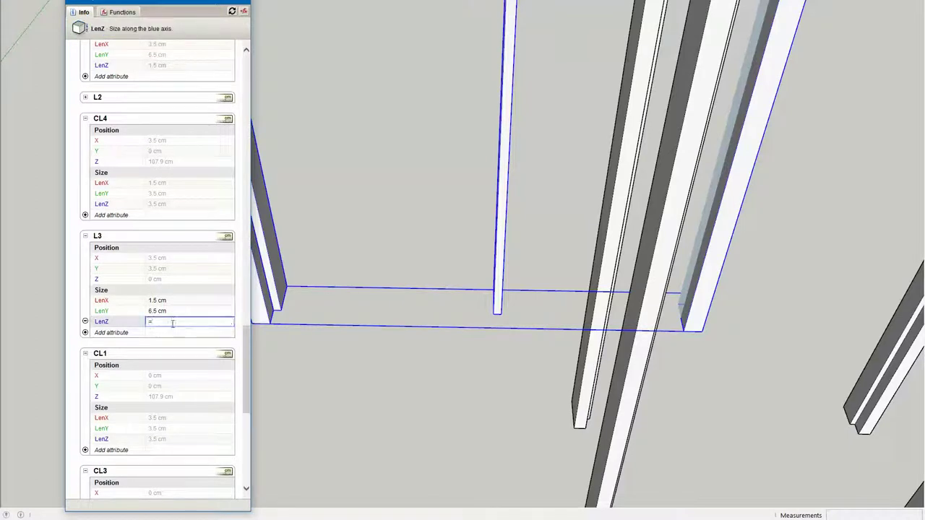
pyautogui.write('L1!Le')
pyautogui.write('nZ')
pyautogui.press('Return')
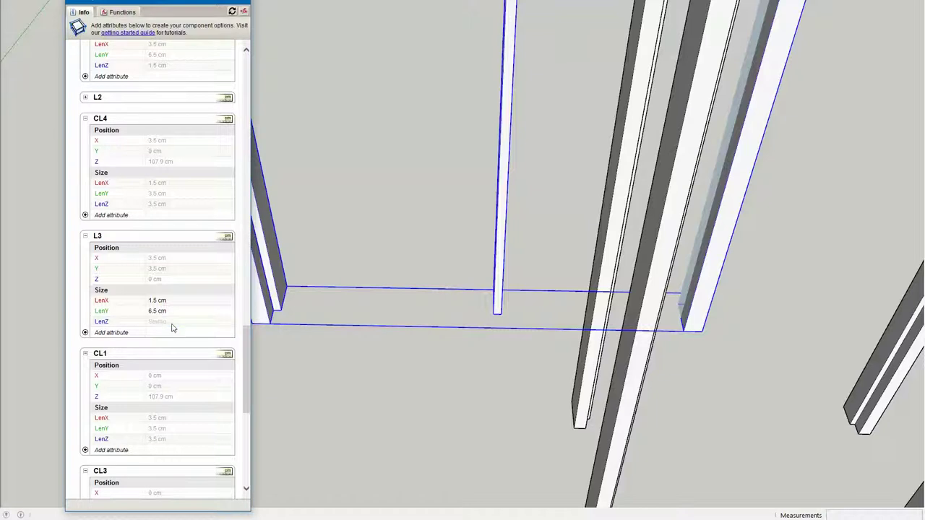
pyautogui.write('200')
# Give L3's X and Y positions frame-thickness formulas resolving to 3.5 cm, then collapse L3.
pyautogui.click(169, 264)
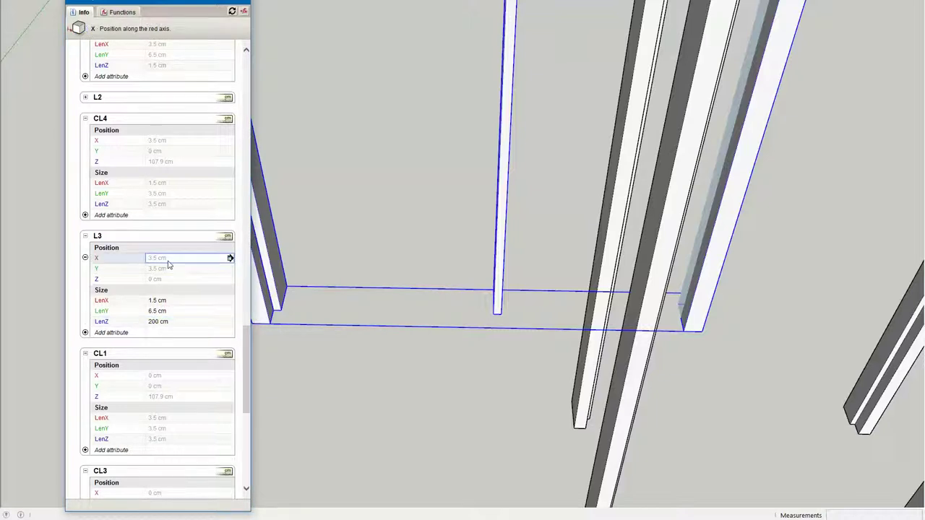
pyautogui.write('=F')
pyautogui.write('D')
pyautogui.write('T1')
pyautogui.write('+FDI')
pyautogui.write('T')
pyautogui.write('T1')
pyautogui.press('Return')
pyautogui.click(169, 269)
pyautogui.write('=FDI')
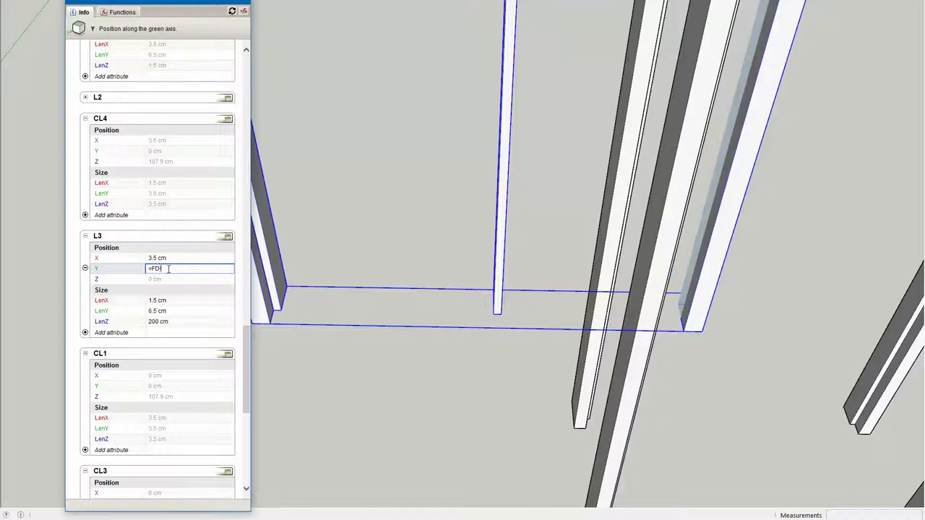
pyautogui.write('T')
pyautogui.write('E')
pyautogui.write('X')
pyautogui.press('Return')
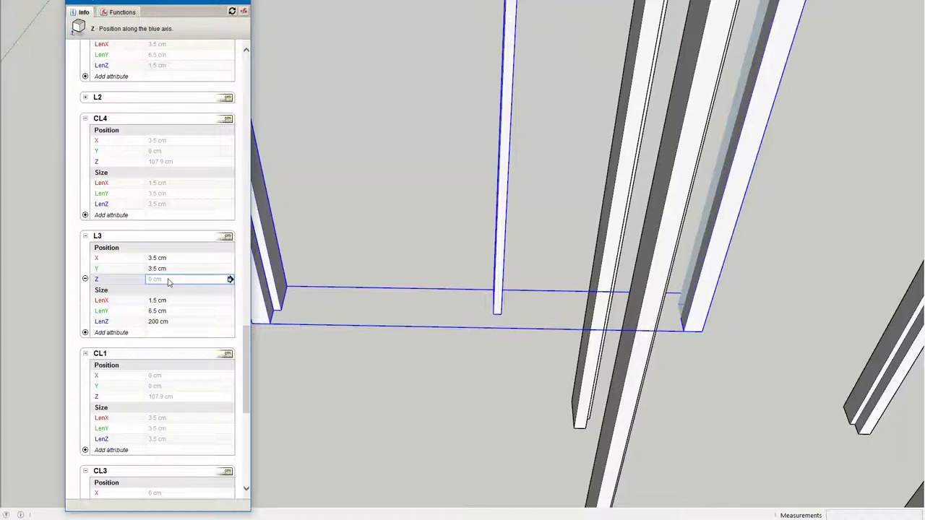
pyautogui.click(168, 282)
pyautogui.write('=')
pyautogui.click(85, 236)
# Enter a formula using the frame's BT attribute in leg R3's LenX, keeping it at 1.5 cm.
pyautogui.scroll(-1, 130, 276)
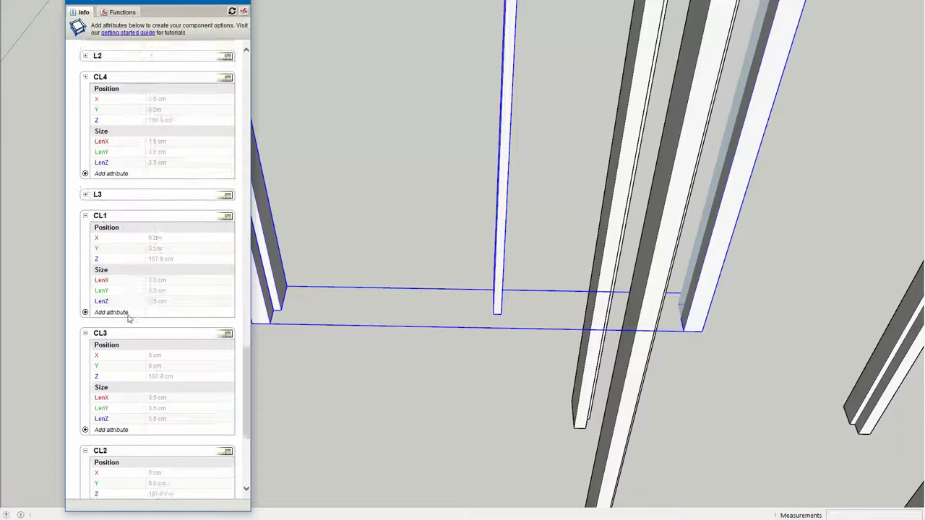
pyautogui.scroll(-5, 128, 320)
pyautogui.scroll(1, 137, 336)
pyautogui.scroll(2, 148, 318)
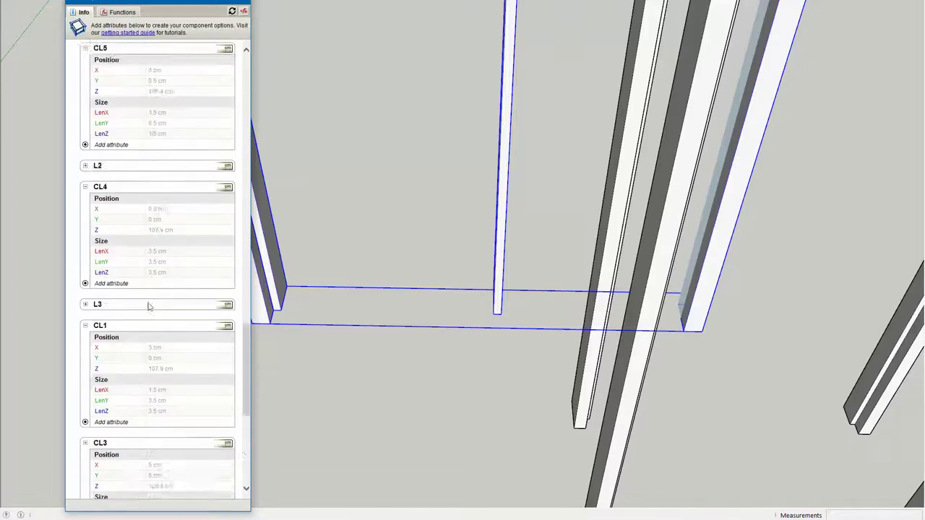
pyautogui.scroll(2, 153, 260)
pyautogui.scroll(2, 157, 228)
pyautogui.scroll(2, 157, 226)
pyautogui.scroll(1, 157, 225)
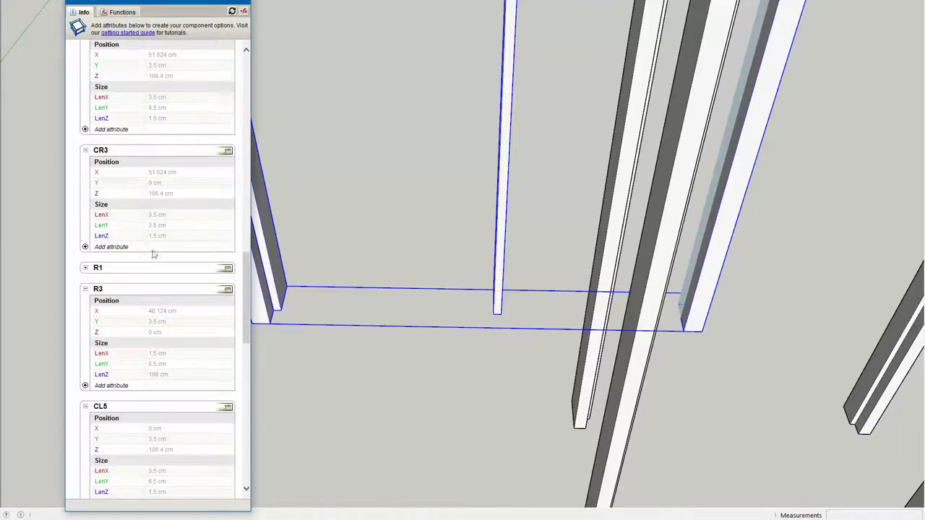
pyautogui.click(174, 354)
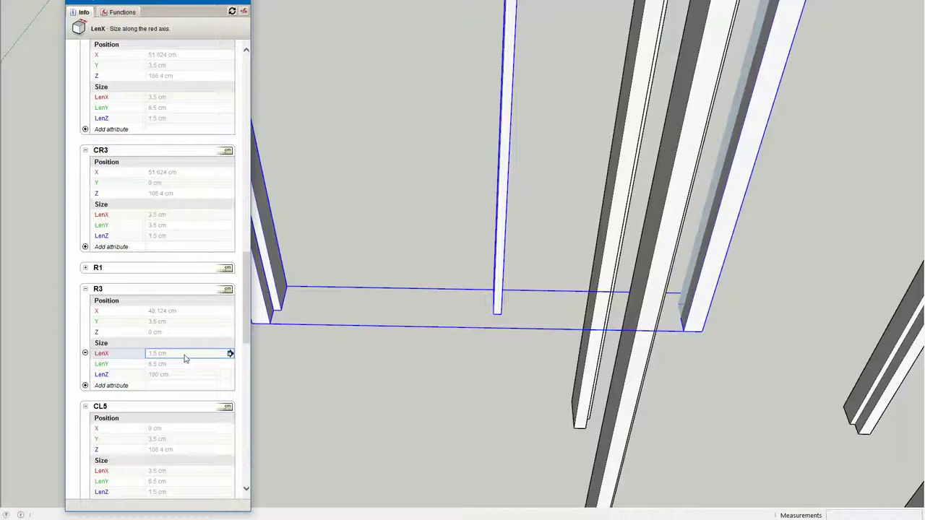
pyautogui.click(185, 355)
pyautogui.write('=')
pyautogui.write('FDI')
pyautogui.write('T')
pyautogui.press('BackSpace')
pyautogui.write('B')
pyautogui.write('T(')
pyautogui.press('Return')
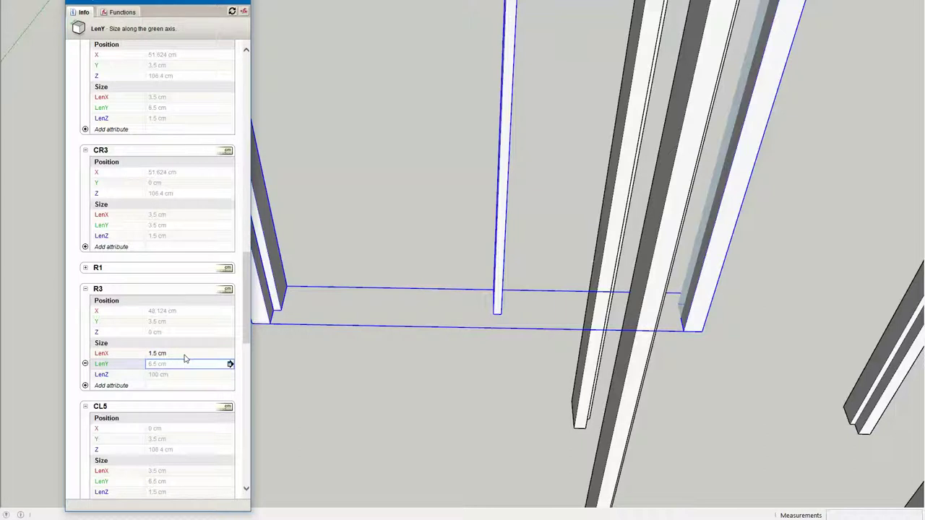
# Set R3's LenY to =FDIT2-FDIBT2 and LenZ to =R1!LenZ, giving 6.5 cm and 200 cm.
pyautogui.click(184, 360)
pyautogui.write('=FD')
pyautogui.write('I')
pyautogui.write('T(')
pyautogui.press('BackSpace')
pyautogui.write('2-FD')
pyautogui.write('IBT2')
pyautogui.press('Return')
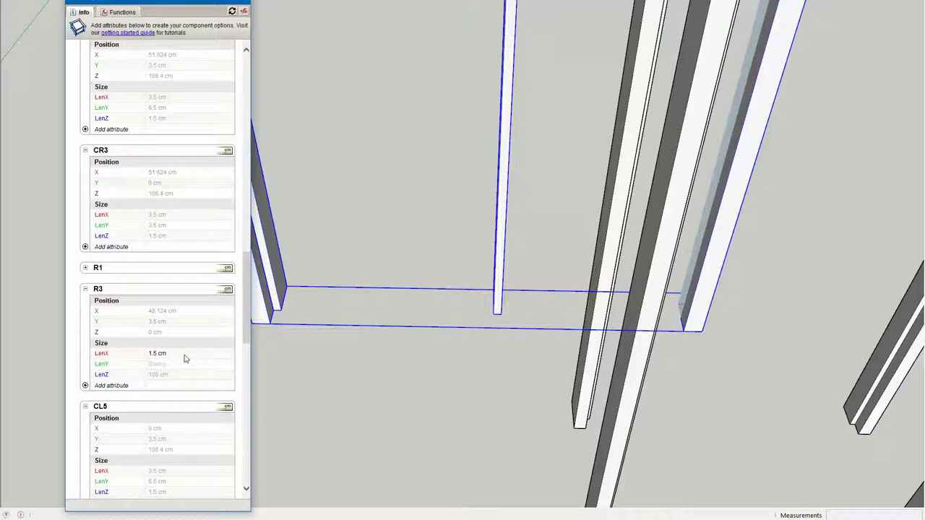
pyautogui.press('Tab')
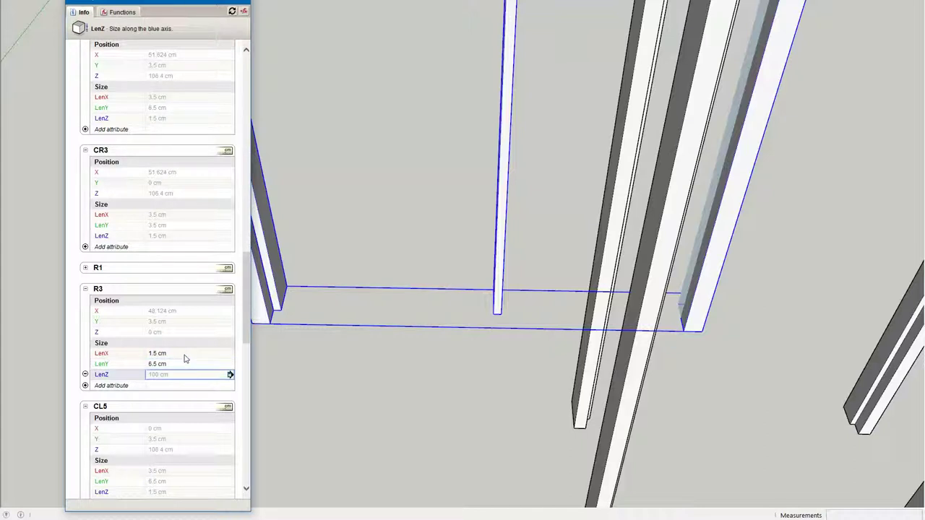
pyautogui.write('=')
pyautogui.write('R1')
pyautogui.write('!LenZ')
pyautogui.press('Return')
# Keep R3's Z at 0 cm and enter a frame-width formula for its X, reading 85 cm.
pyautogui.click(167, 332)
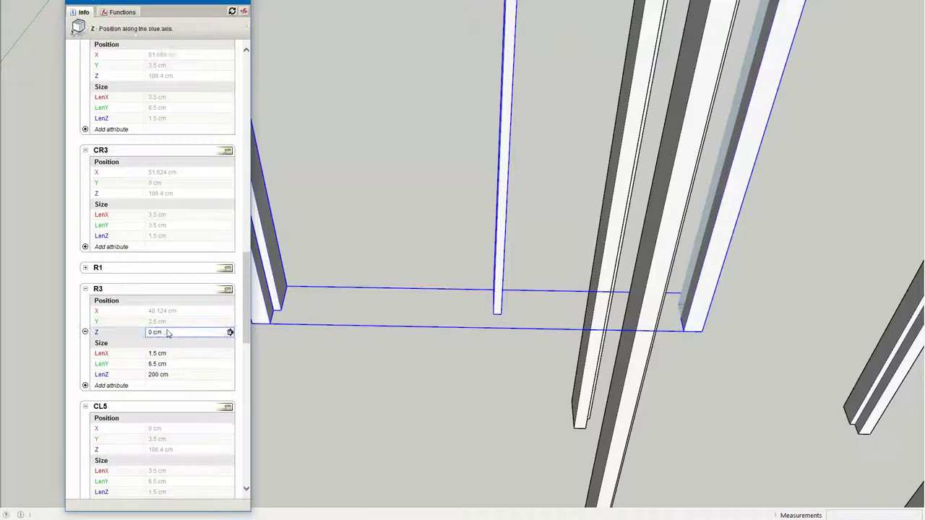
pyautogui.click(185, 315)
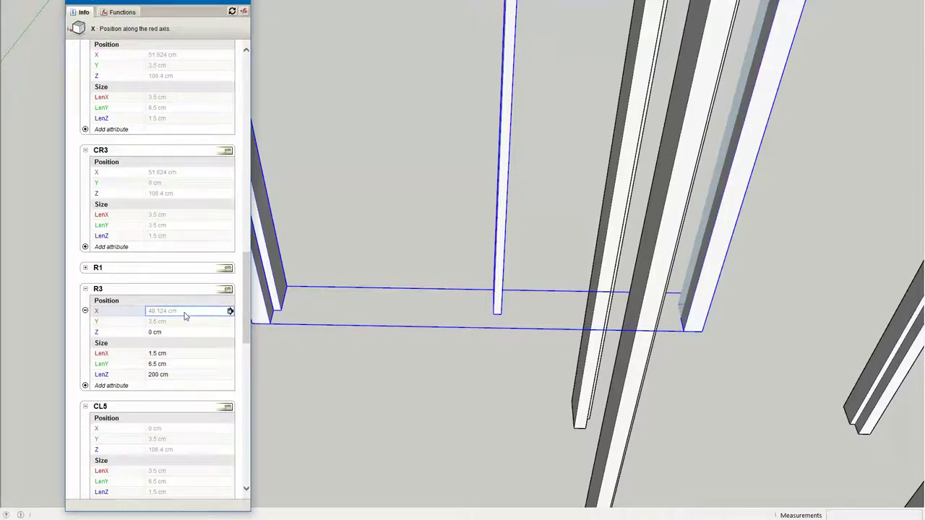
pyautogui.write('=')
pyautogui.write('FDI')
pyautogui.write('W-')
pyautogui.write('FDIT1')
pyautogui.press('Return')
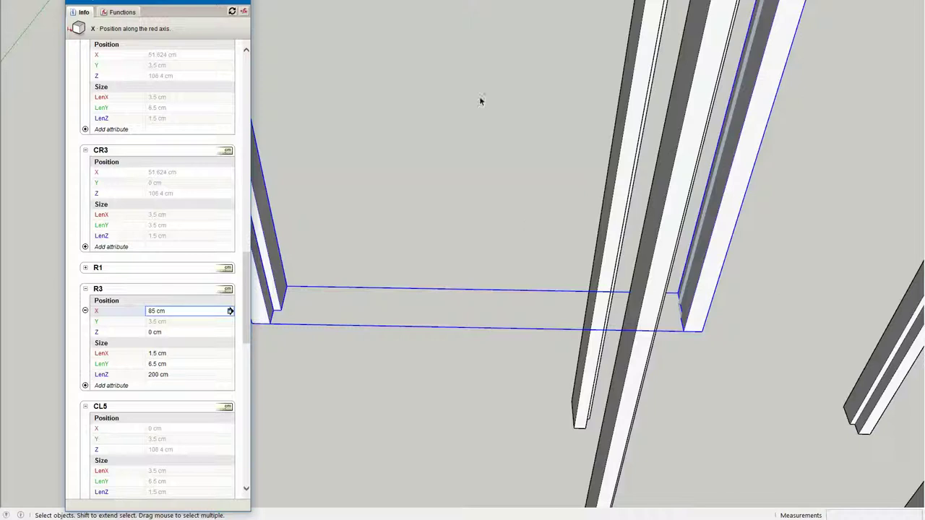
pyautogui.click(212, 313)
pyautogui.write('=FDIW-FDIT1')
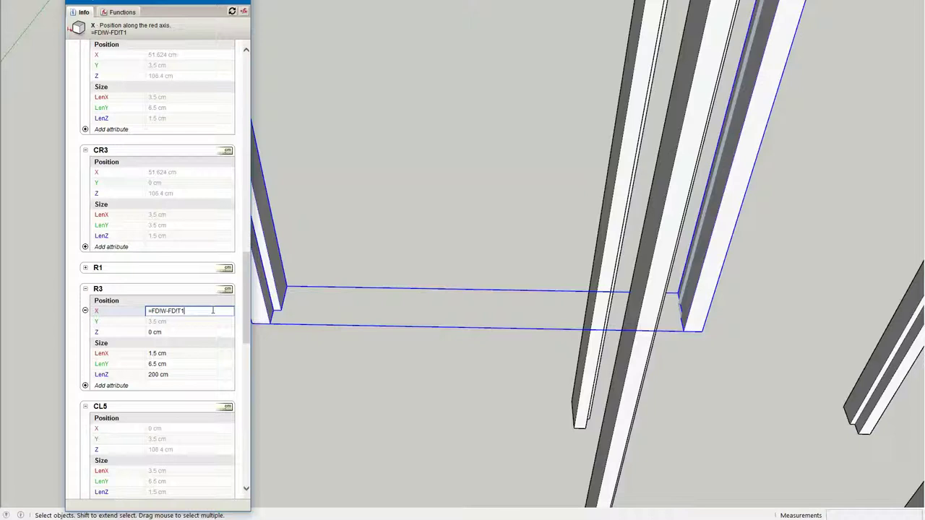
pyautogui.press('Return')
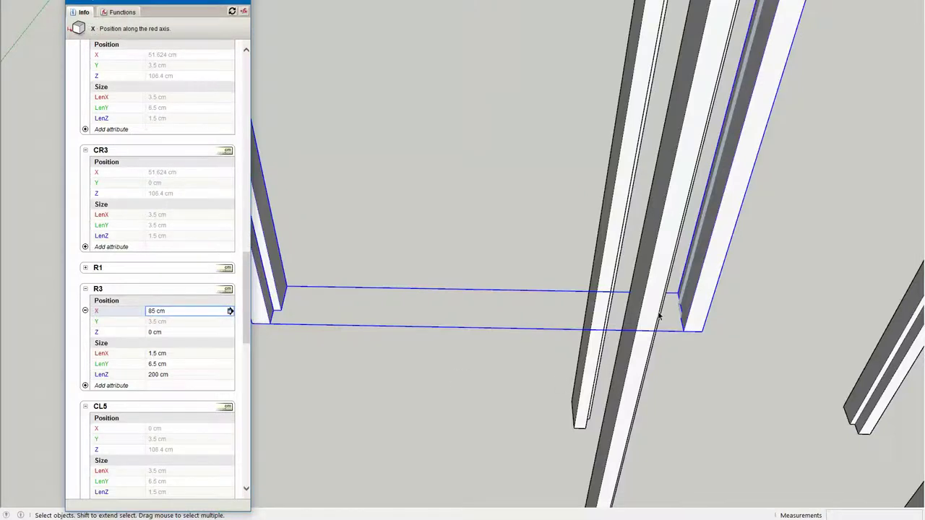
pyautogui.moveTo(712, 285)
pyautogui.mouseDown(button='middle')
pyautogui.moveTo(533, 279)
pyautogui.moveTo(525, 306)
pyautogui.moveTo(543, 371)
pyautogui.moveTo(663, 397)
pyautogui.moveTo(611, 363)
pyautogui.moveTo(617, 373)
pyautogui.mouseUp(button='middle')
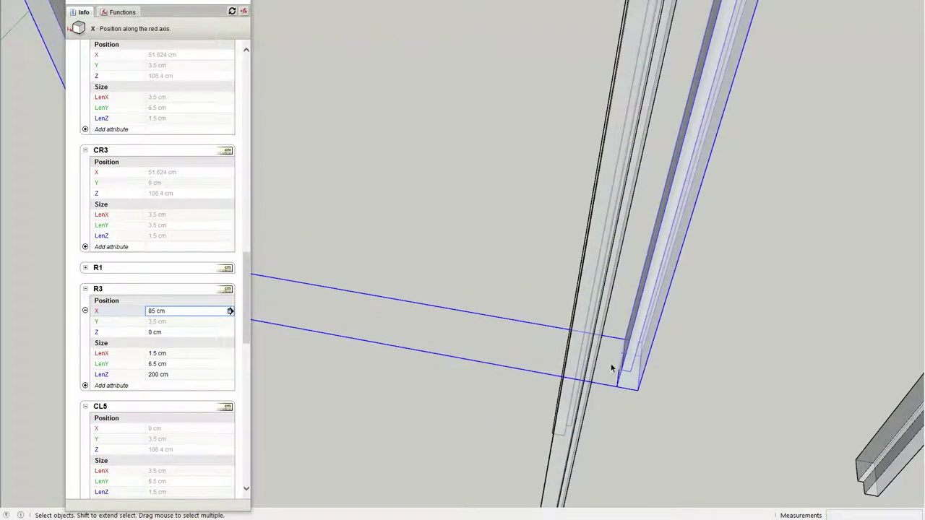
pyautogui.click(187, 312)
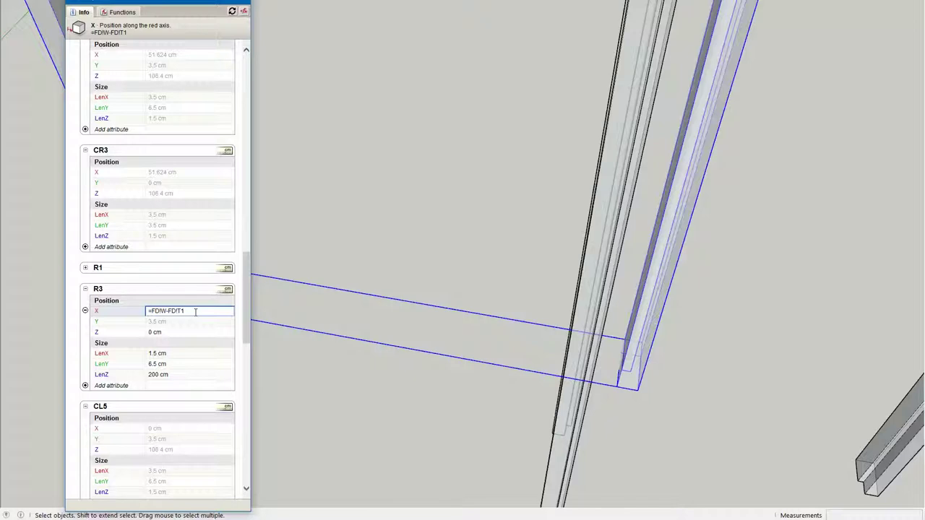
pyautogui.hotkey('shift', 'Left')
pyautogui.hotkey('shift', 'Left')
pyautogui.hotkey('shift', 'Left')
pyautogui.hotkey('shift', 'Left')
pyautogui.press('BackSpace')
pyautogui.press('Return')
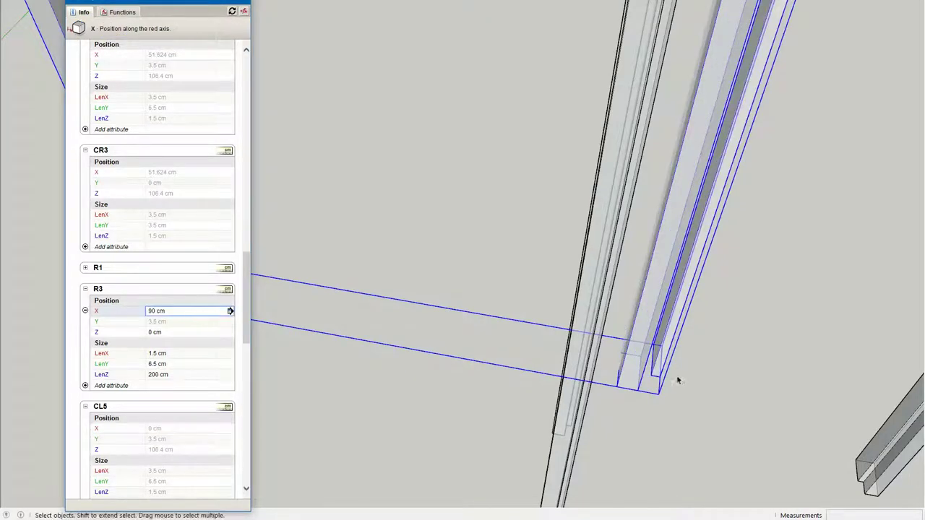
pyautogui.moveTo(620, 378); pyautogui.dragTo(656, 363, button='middle')
pyautogui.click(174, 312)
pyautogui.write('=FD/W,')
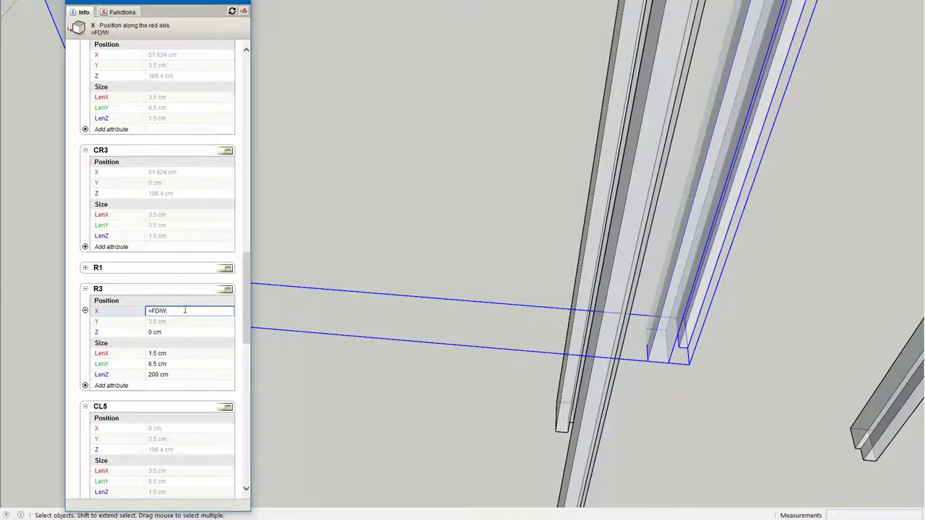
pyautogui.write('-FDIT1')
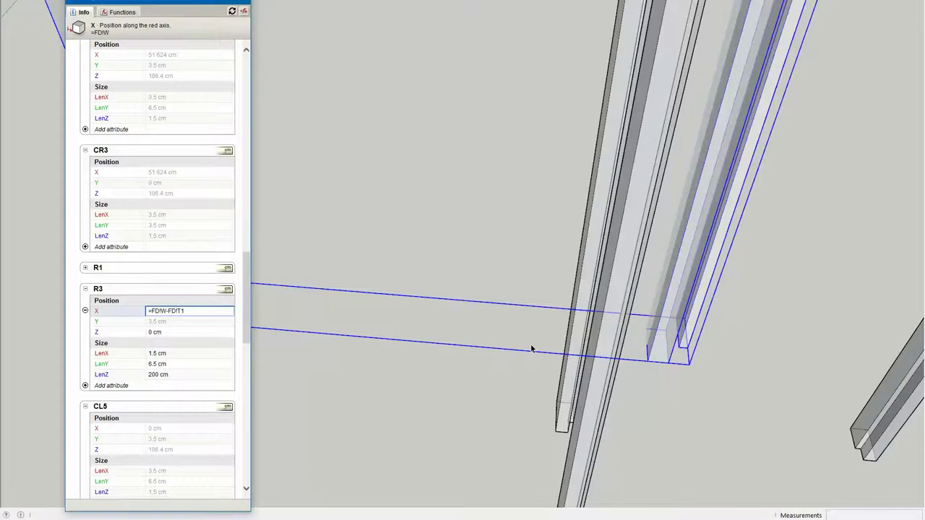
pyautogui.press('Return')
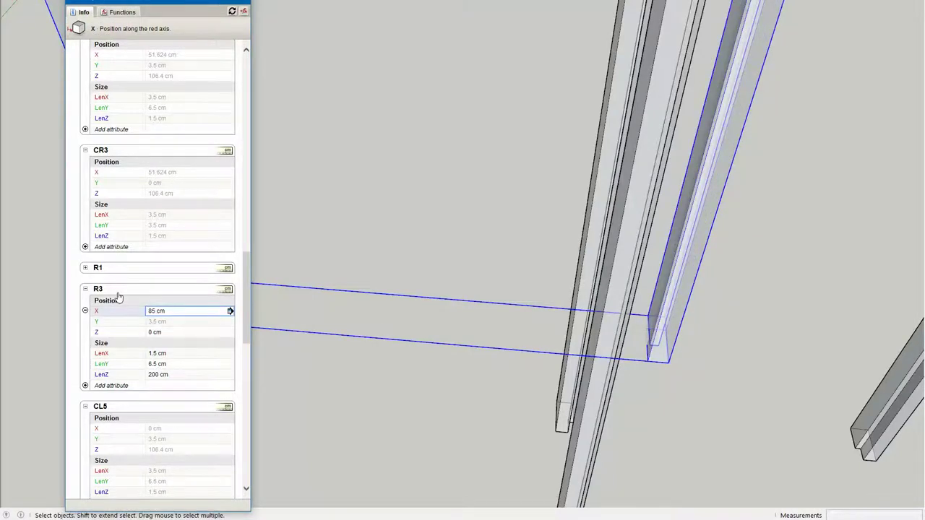
# Expand leg R1 and set its X position to =FDIW-LenX.
pyautogui.click(85, 268)
pyautogui.click(177, 290)
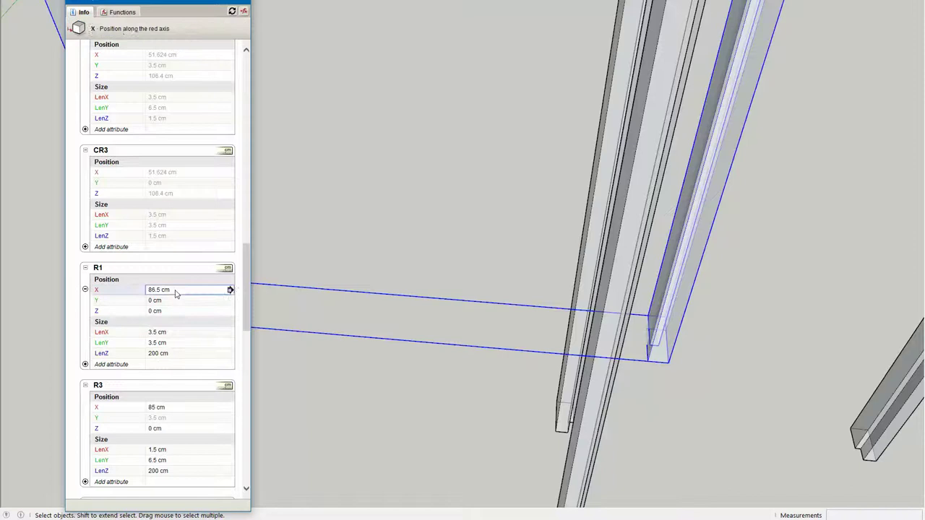
pyautogui.write('=FDIW-LenX')
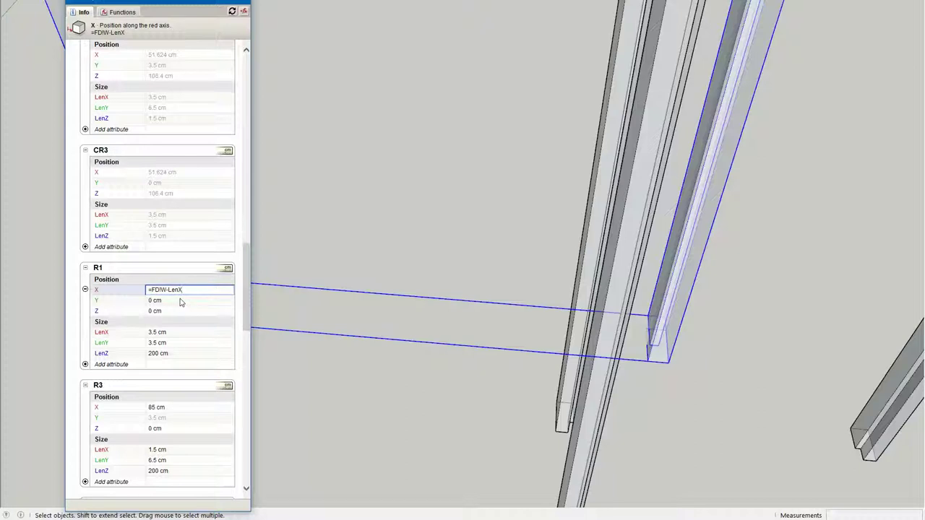
pyautogui.press('Return')
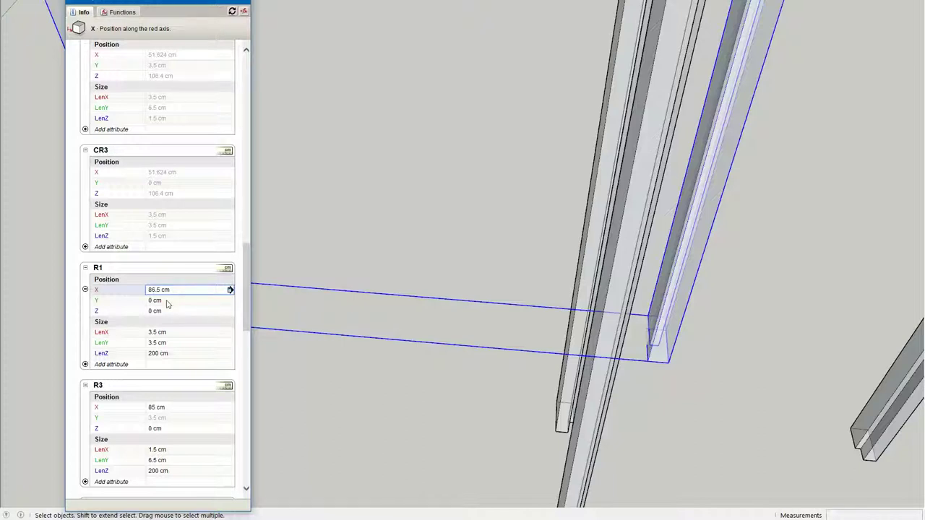
# Return to leg R3's X position formula to review it.
pyautogui.click(177, 410)
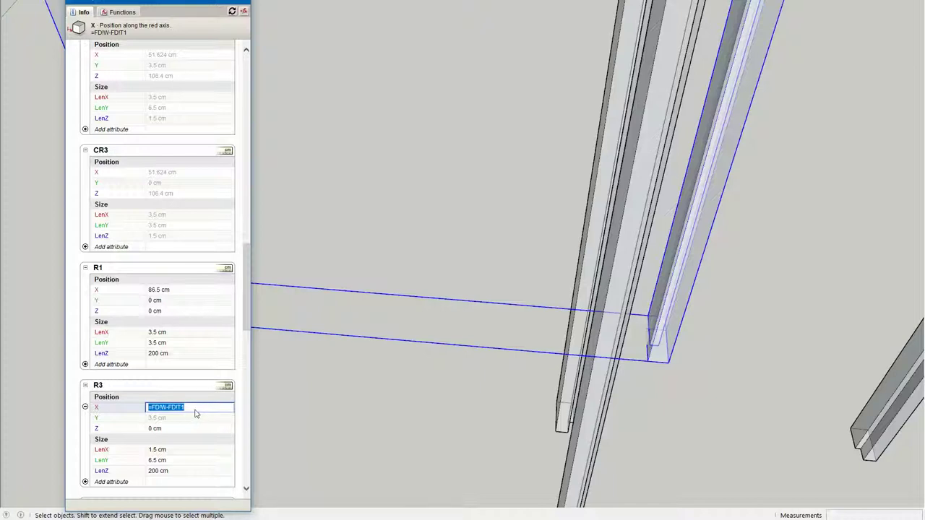
pyautogui.scroll(1, 195, 414)
pyautogui.scroll(2, 199, 416)
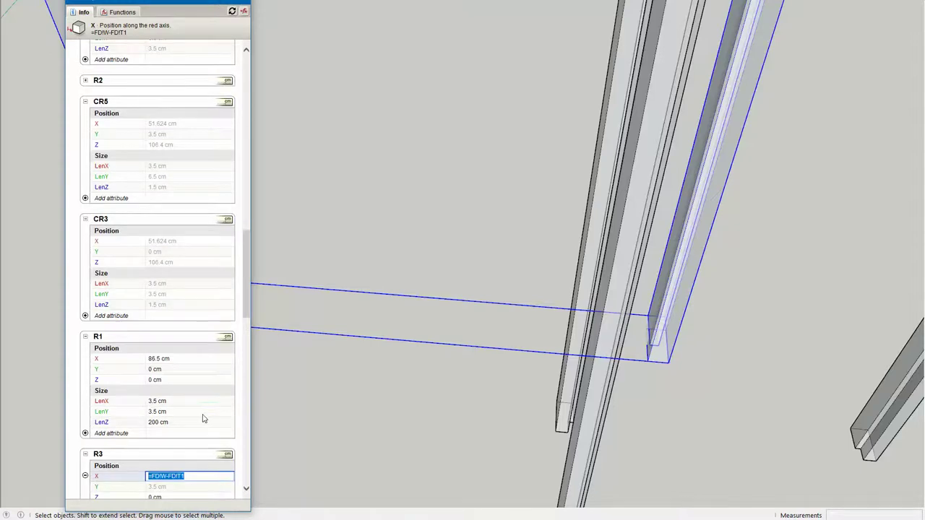
pyautogui.scroll(-1, 203, 418)
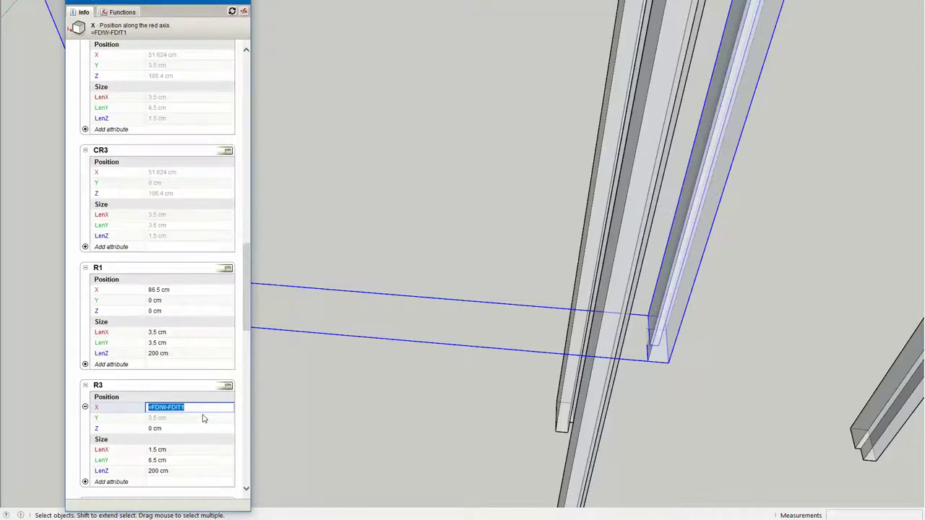
# Inspect the frame's leg corner, then commit R3's =FDIW-FDIT1 X formula so it reads 85 cm.
pyautogui.click(199, 407)
pyautogui.middleClick(653, 332)
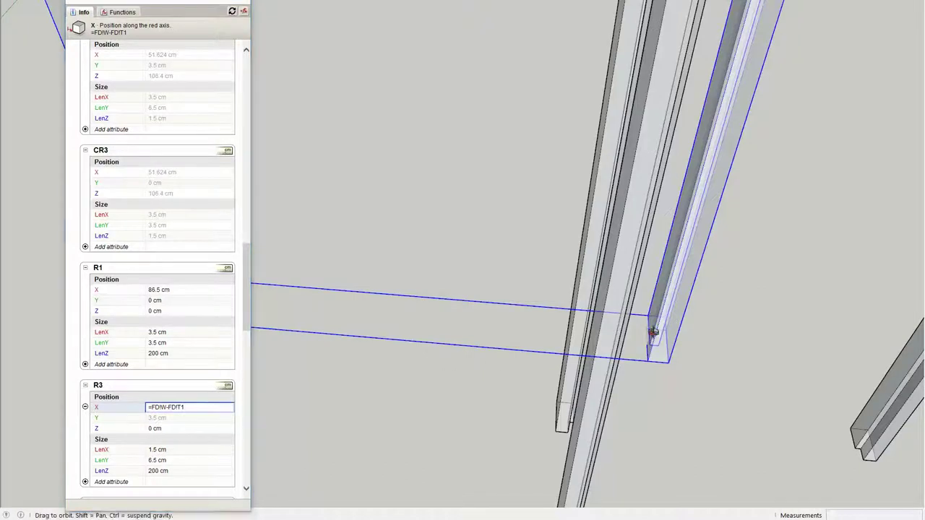
pyautogui.moveTo(652, 333); pyautogui.dragTo(678, 323, button='middle')
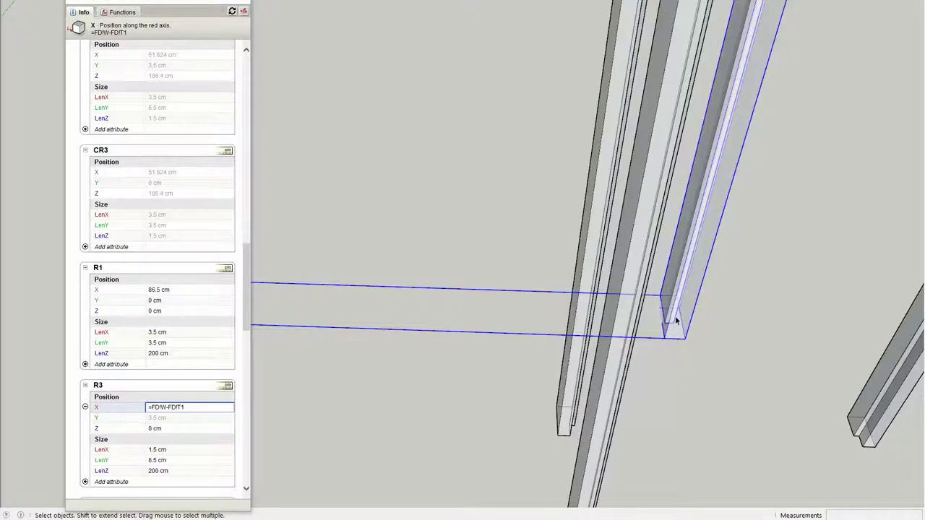
pyautogui.scroll(1, 677, 321)
pyautogui.scroll(1, 676, 320)
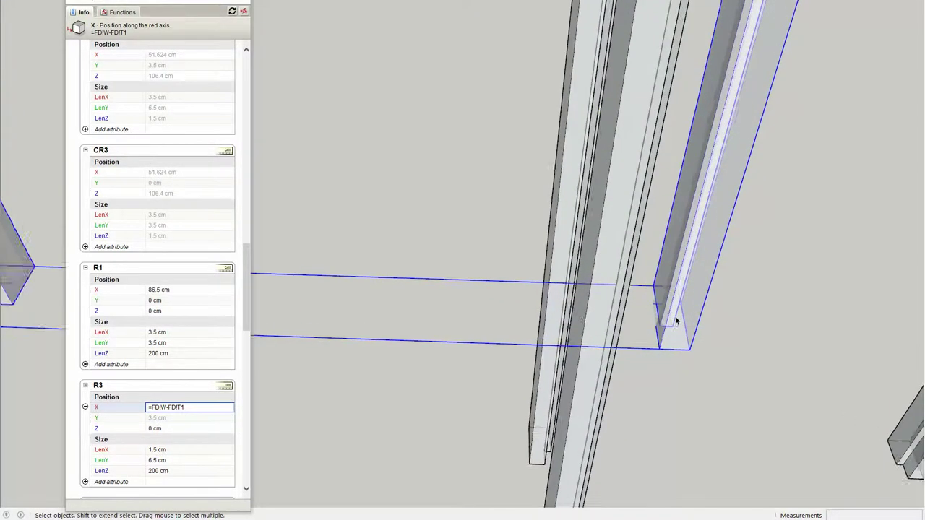
pyautogui.scroll(1, 677, 320)
pyautogui.scroll(1, 676, 320)
pyautogui.scroll(1, 677, 321)
pyautogui.scroll(1, 677, 321)
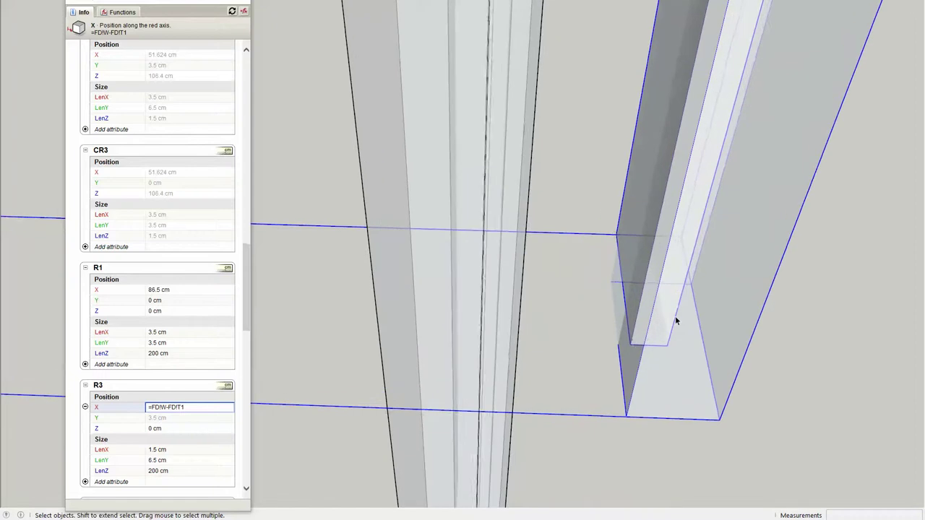
pyautogui.moveTo(676, 320); pyautogui.dragTo(588, 282, button='middle')
pyautogui.scroll(1, 665, 381)
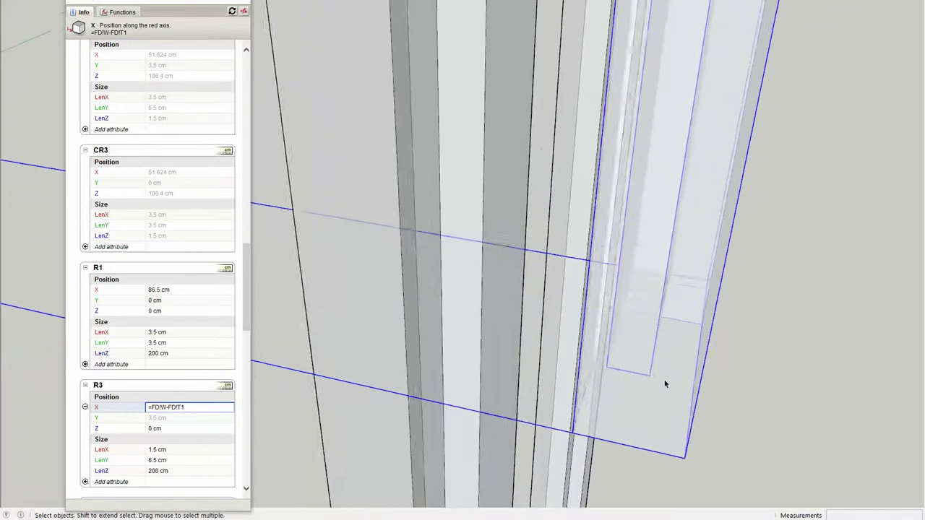
pyautogui.scroll(1, 665, 383)
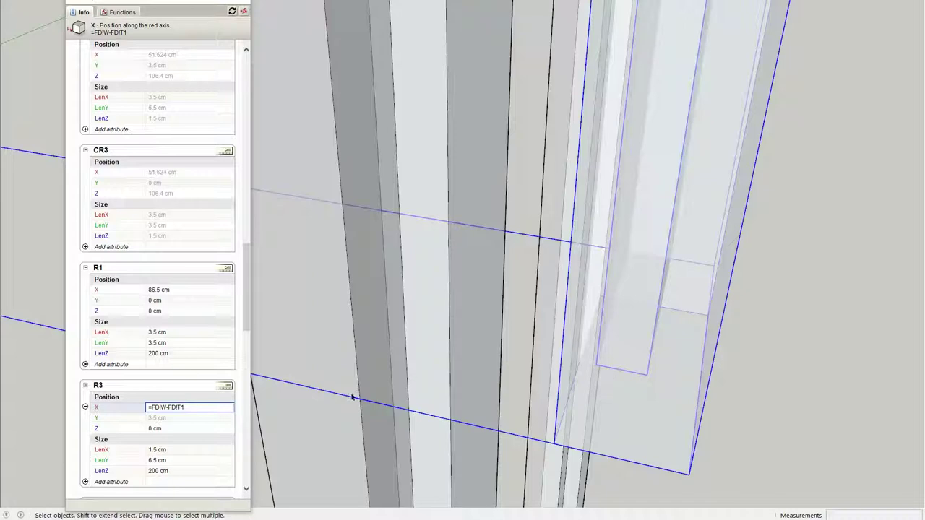
pyautogui.click(202, 411)
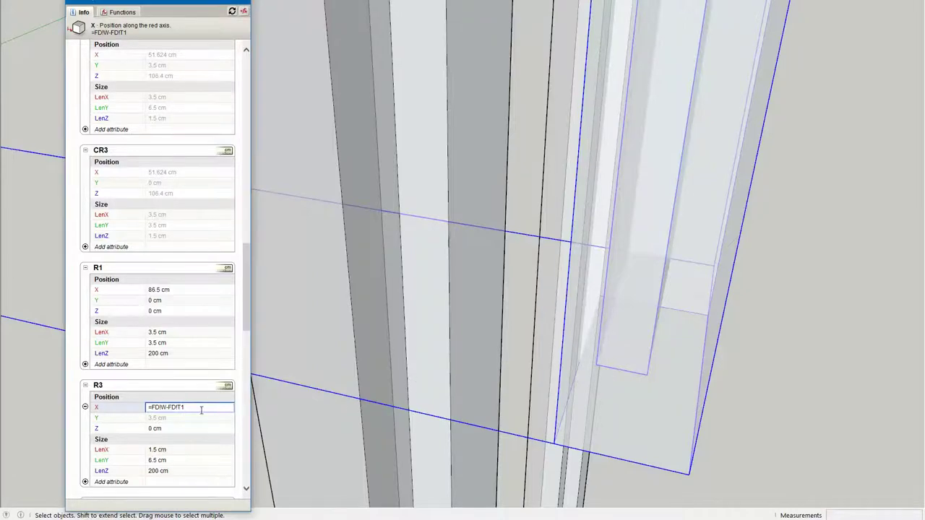
pyautogui.press('Return')
# Turn off X-ray display so the post shows solid faces.
pyautogui.moveTo(615, 366)
pyautogui.mouseDown(button='middle')
pyautogui.moveTo(754, 376)
pyautogui.moveTo(640, 289)
pyautogui.mouseUp(button='middle')
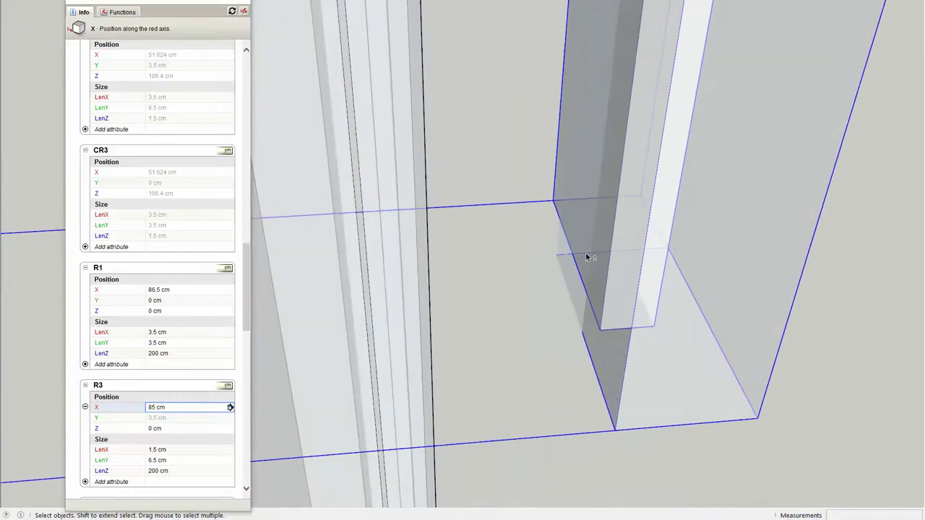
pyautogui.press('x')
pyautogui.scroll(-2, 556, 196)
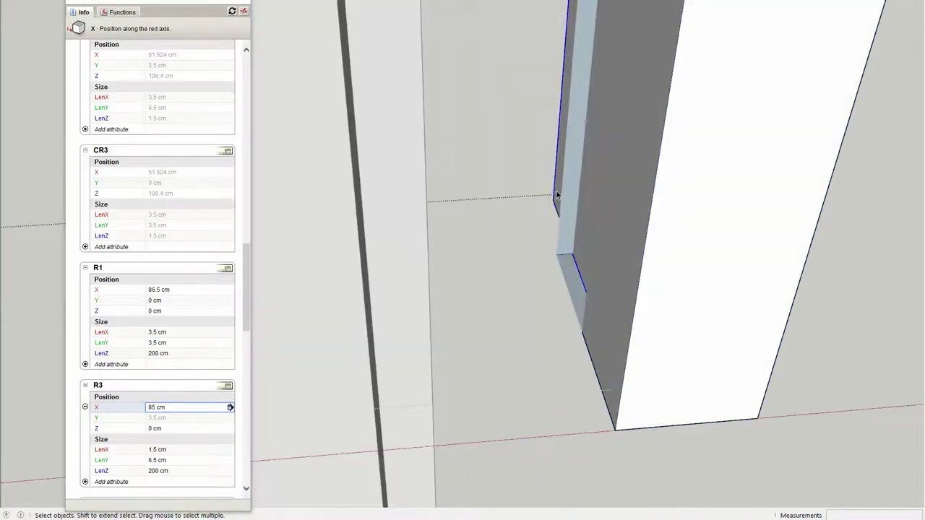
pyautogui.scroll(-2, 556, 195)
pyautogui.moveTo(557, 195); pyautogui.dragTo(635, 268, button='middle')
# Place the axes origin at the post's bottom corner with red and green along its edges.
pyautogui.press('a')
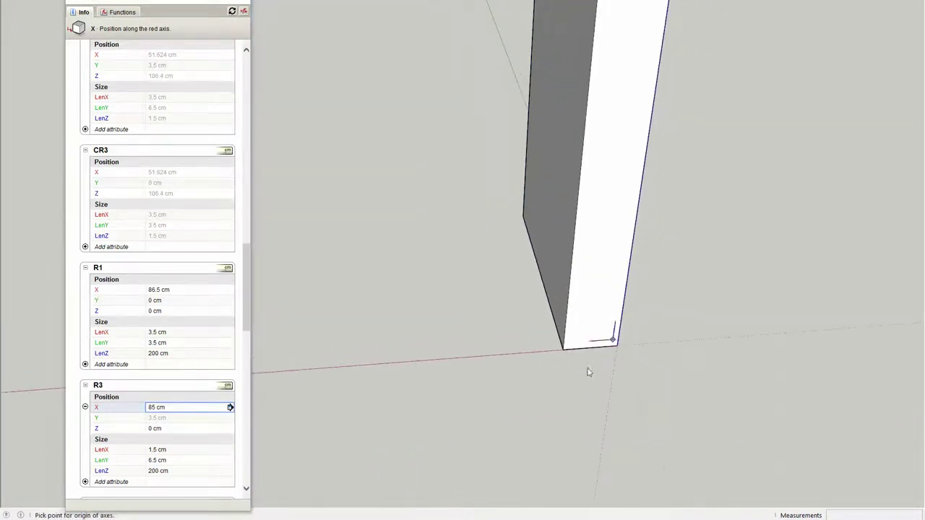
pyautogui.click(564, 350)
pyautogui.click(589, 351)
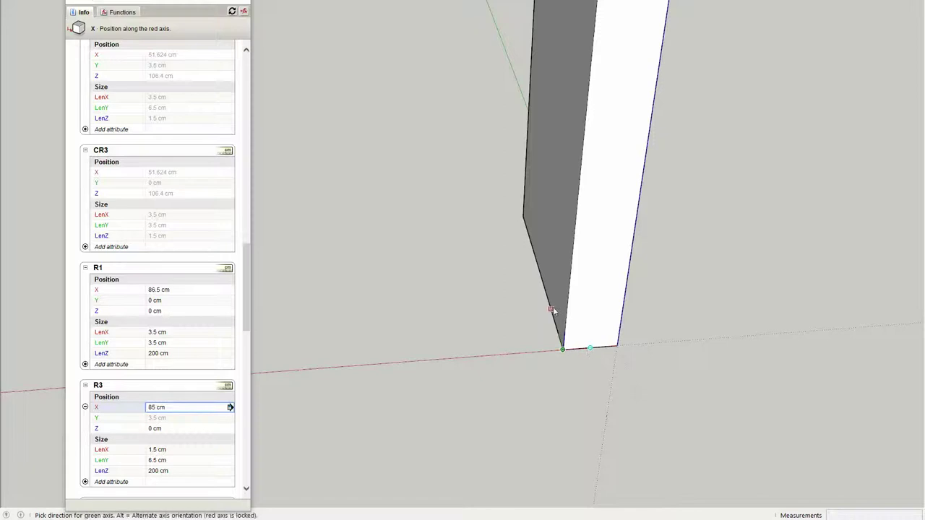
pyautogui.click(554, 310)
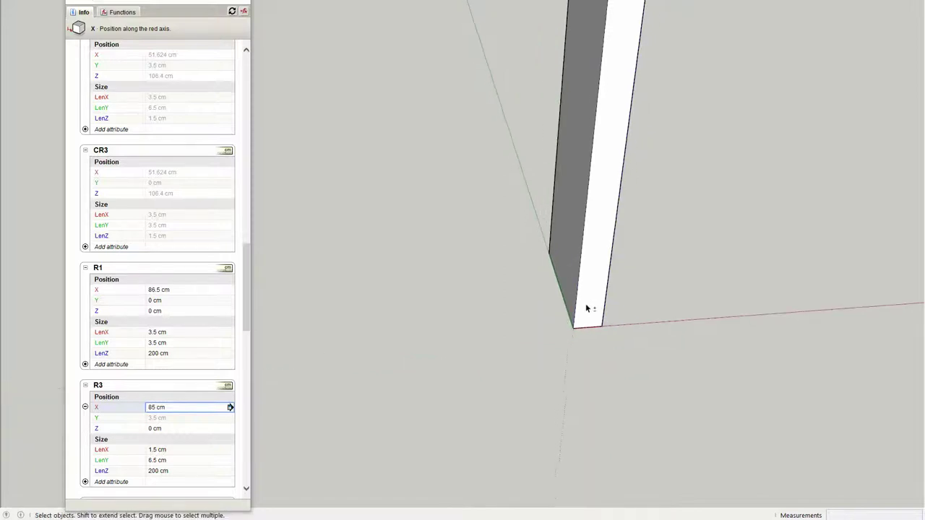
pyautogui.scroll(3, 585, 307)
pyautogui.moveTo(597, 335)
pyautogui.mouseDown(button='middle')
pyautogui.moveTo(708, 318)
pyautogui.moveTo(535, 326)
pyautogui.moveTo(477, 347)
pyautogui.mouseUp(button='middle')
pyautogui.press('a')
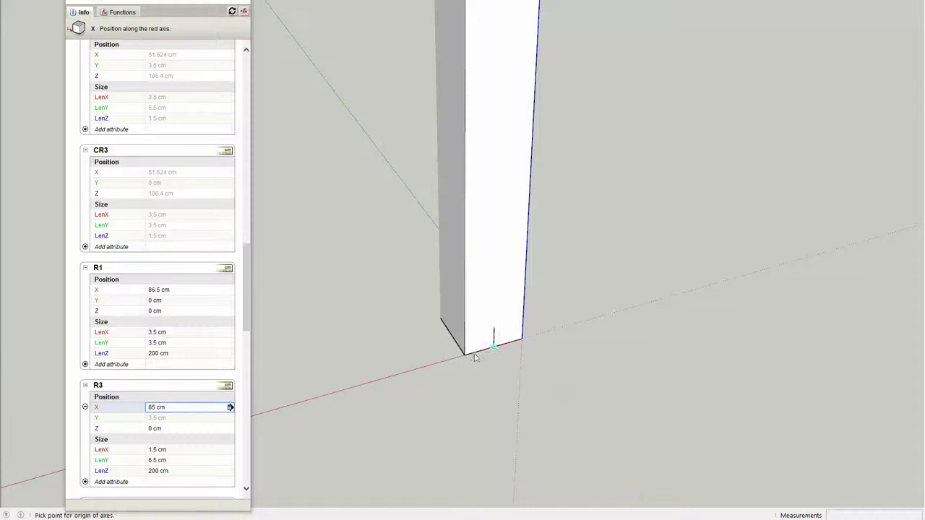
pyautogui.click(464, 355)
pyautogui.click(477, 355)
pyautogui.click(496, 357)
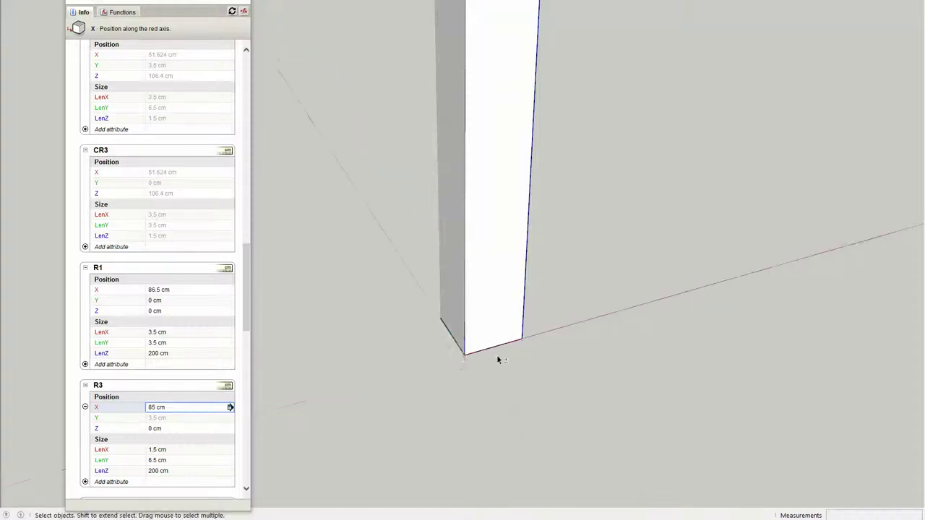
pyautogui.moveTo(496, 357)
pyautogui.mouseDown(button='middle')
pyautogui.moveTo(483, 324)
pyautogui.moveTo(504, 383)
pyautogui.moveTo(425, 344)
pyautogui.moveTo(561, 347)
pyautogui.moveTo(459, 355)
pyautogui.moveTo(507, 369)
pyautogui.moveTo(547, 361)
pyautogui.mouseUp(button='middle')
pyautogui.click(455, 347)
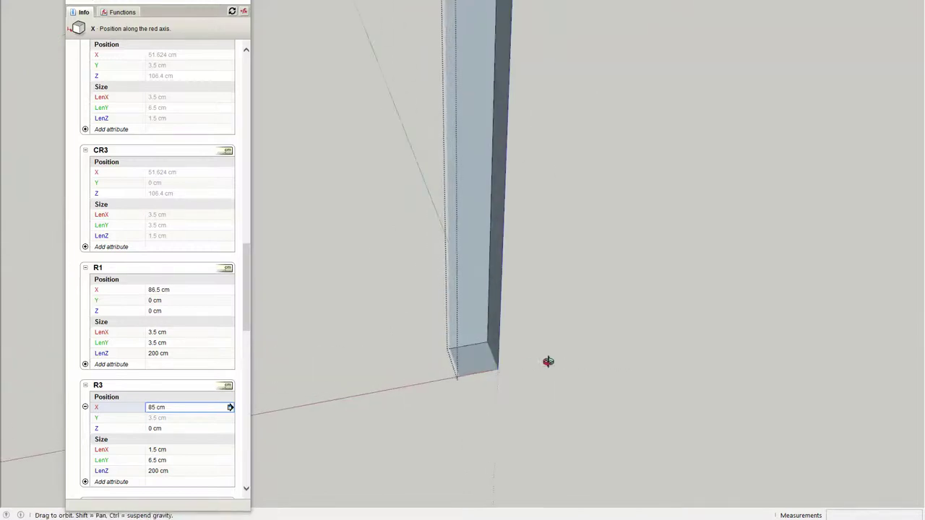
# Add a Tape Measure guide line from the post's base corner.
pyautogui.moveTo(471, 355); pyautogui.dragTo(498, 370, button='middle')
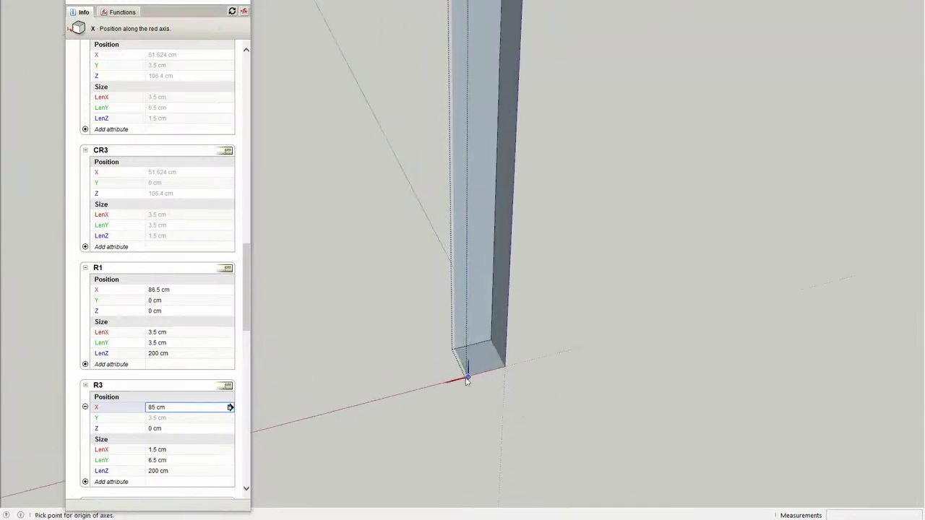
pyautogui.scroll(1, 471, 373)
pyautogui.scroll(1, 456, 358)
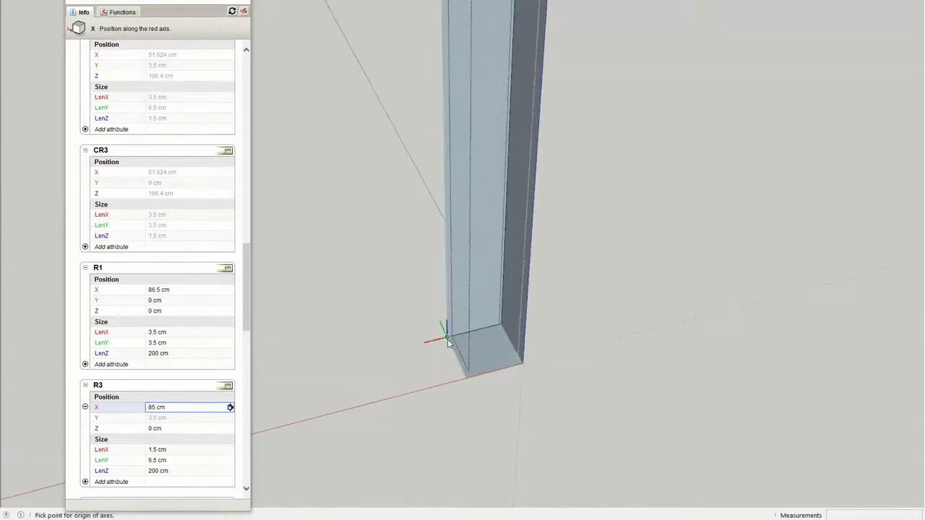
pyautogui.press('t')
pyautogui.click(517, 337)
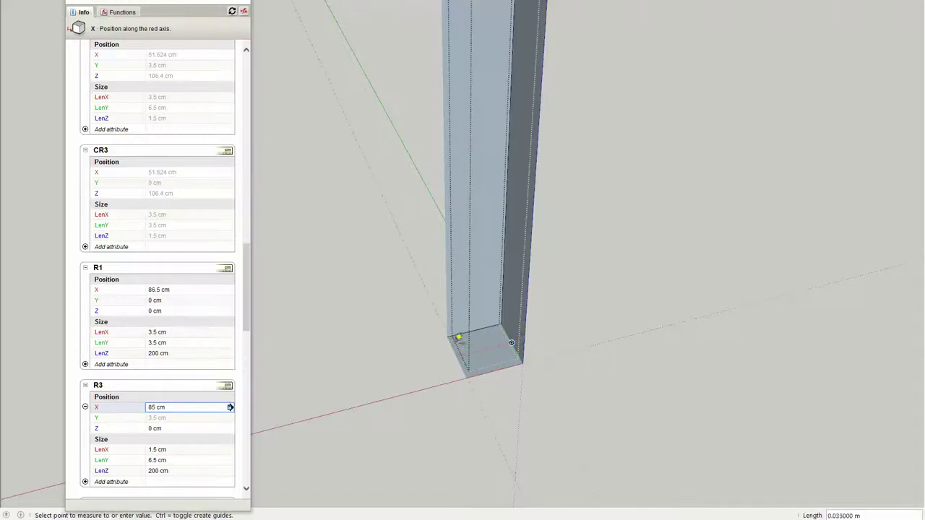
pyautogui.click(450, 332)
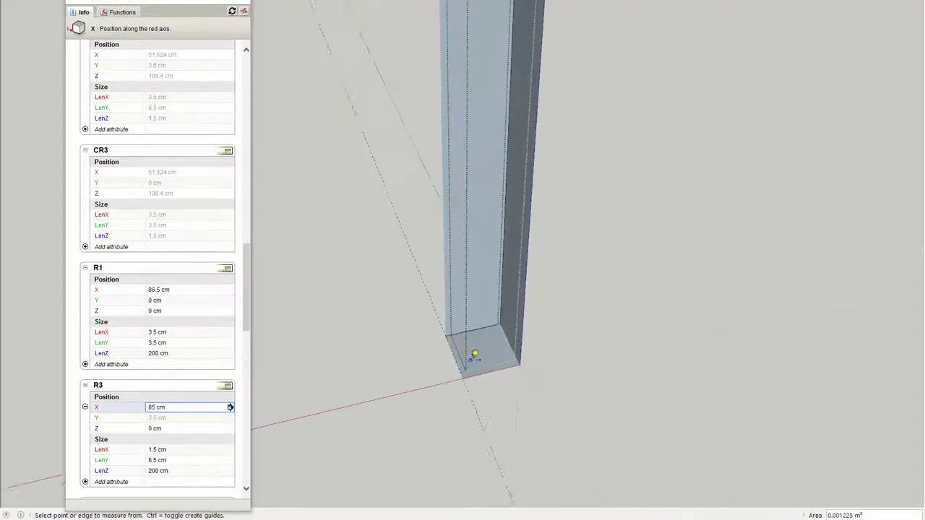
pyautogui.scroll(1, 508, 368)
pyautogui.scroll(1, 483, 374)
pyautogui.press('y')
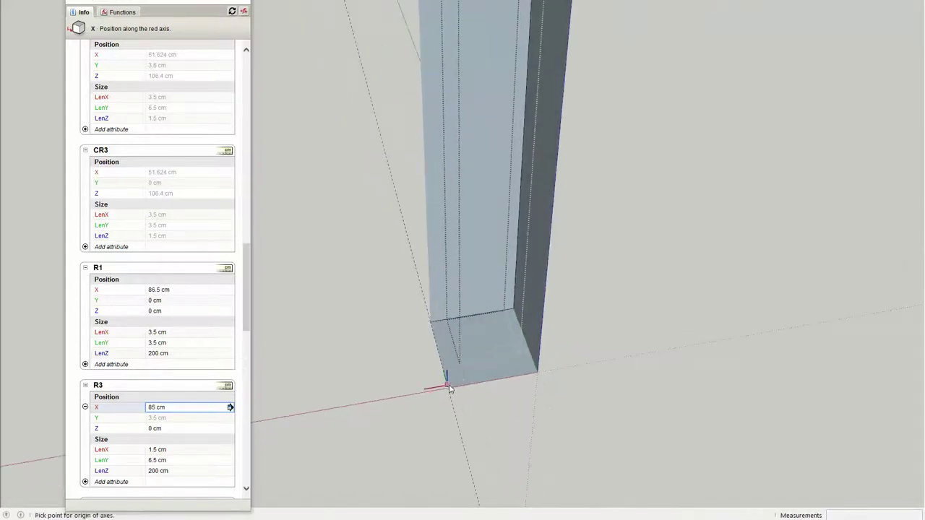
pyautogui.press('t')
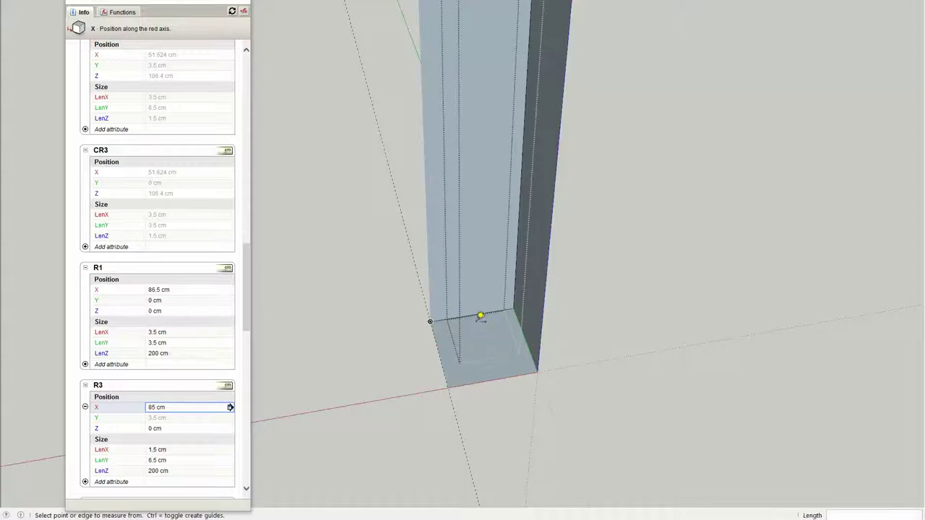
pyautogui.click(472, 315)
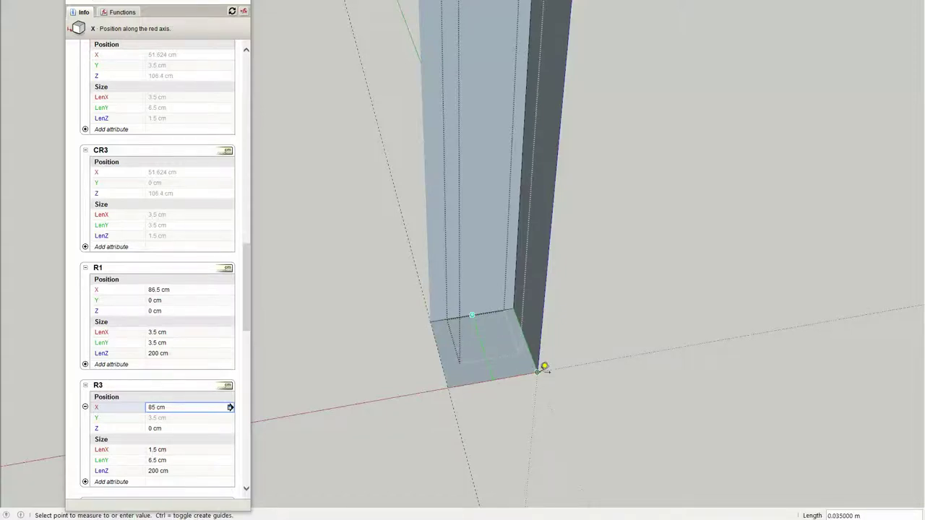
pyautogui.click(537, 367)
pyautogui.press('y')
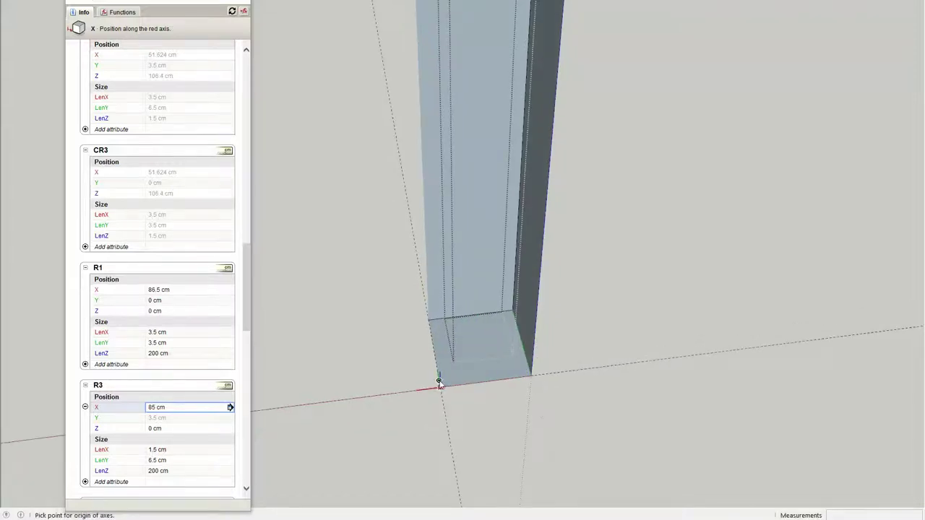
# Reset the axes at the post corner, red along the base and green up the side.
pyautogui.scroll(1, 441, 393)
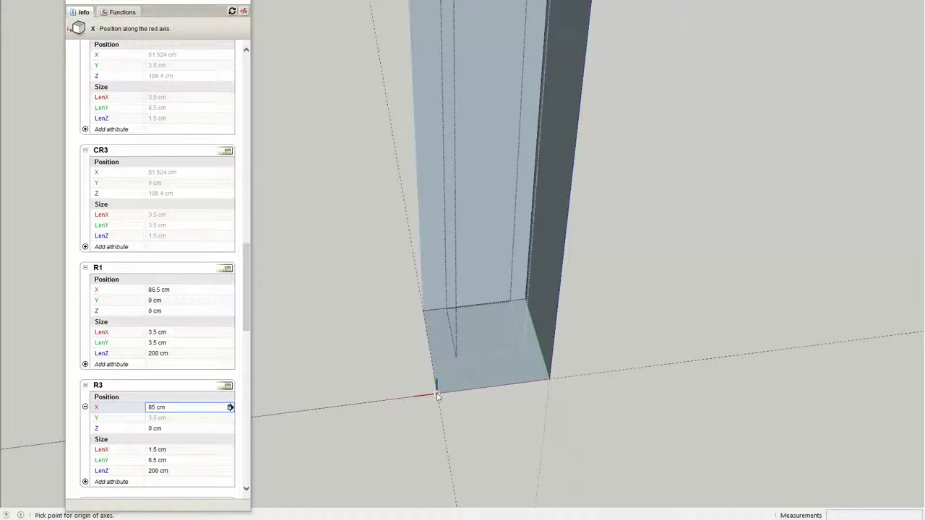
pyautogui.click(436, 393)
pyautogui.click(459, 391)
pyautogui.click(434, 364)
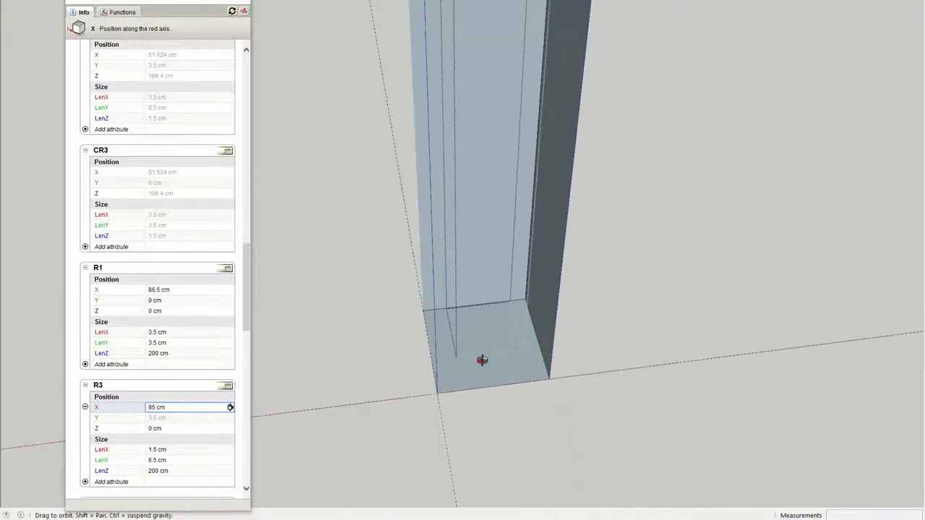
pyautogui.moveTo(481, 357)
pyautogui.mouseDown(button='middle')
pyautogui.moveTo(489, 324)
pyautogui.moveTo(495, 353)
pyautogui.moveTo(478, 190)
pyautogui.moveTo(463, 347)
pyautogui.moveTo(477, 209)
pyautogui.moveTo(354, 186)
pyautogui.moveTo(340, 198)
pyautogui.moveTo(484, 213)
pyautogui.mouseUp(button='middle')
# Open the crossbar's end block and select all of its faces and edges.
pyautogui.click(450, 208)
pyautogui.scroll(-3, 483, 213)
pyautogui.scroll(-2, 477, 220)
pyautogui.scroll(-1, 477, 224)
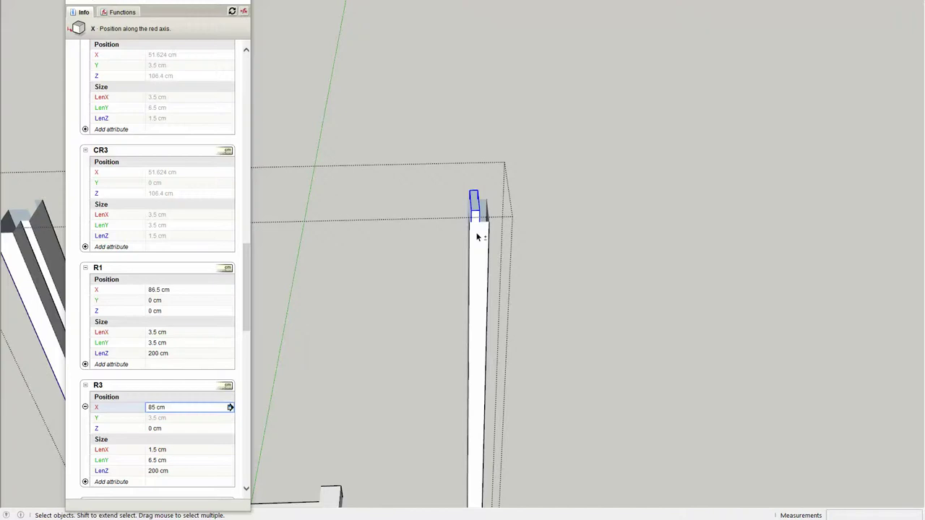
pyautogui.scroll(-2, 498, 166)
pyautogui.scroll(-1, 496, 173)
pyautogui.scroll(-1, 495, 186)
pyautogui.scroll(-1, 453, 229)
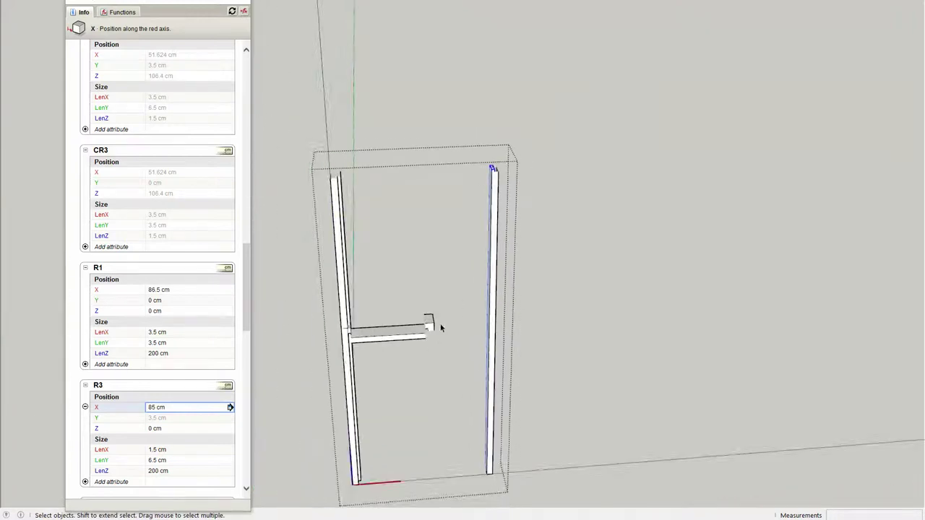
pyautogui.scroll(2, 427, 320)
pyautogui.scroll(3, 427, 320)
pyautogui.scroll(2, 428, 330)
pyautogui.scroll(1, 428, 331)
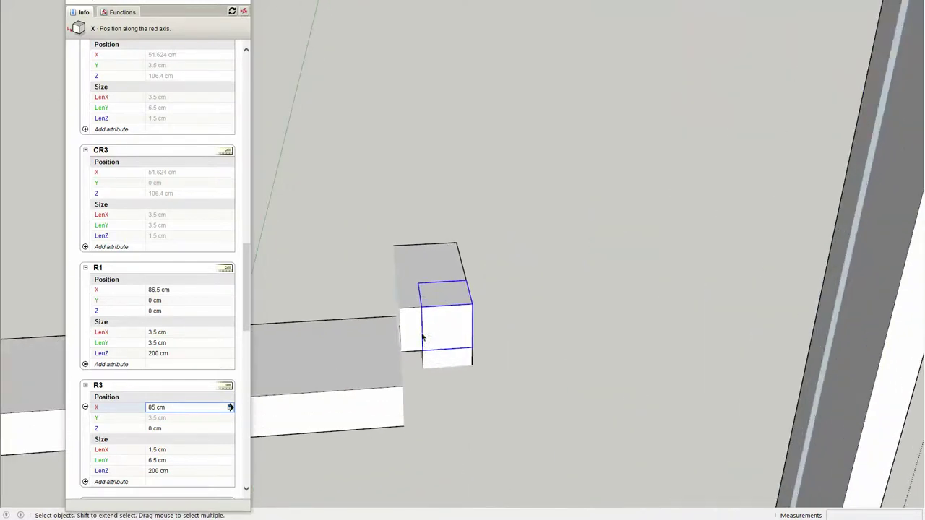
pyautogui.scroll(1, 470, 330)
pyautogui.scroll(1, 522, 331)
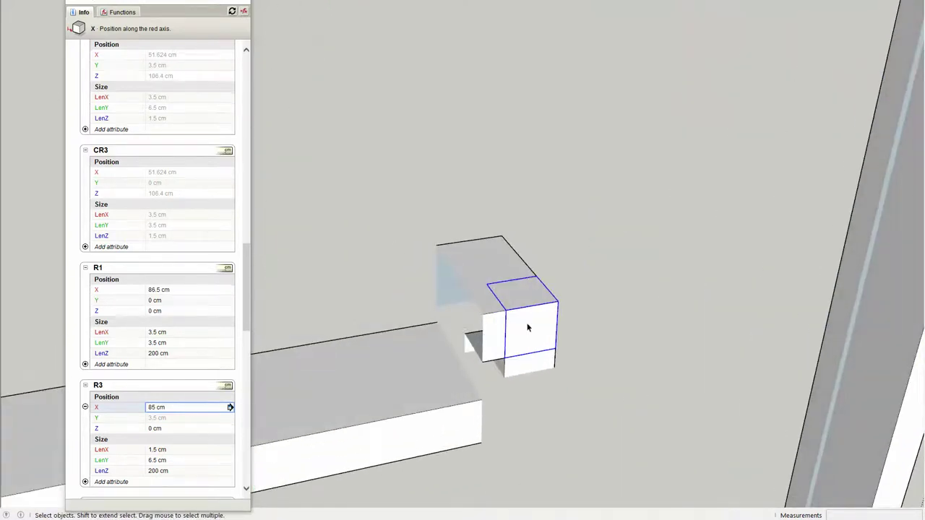
pyautogui.doubleClick(528, 328)
pyautogui.press('a')
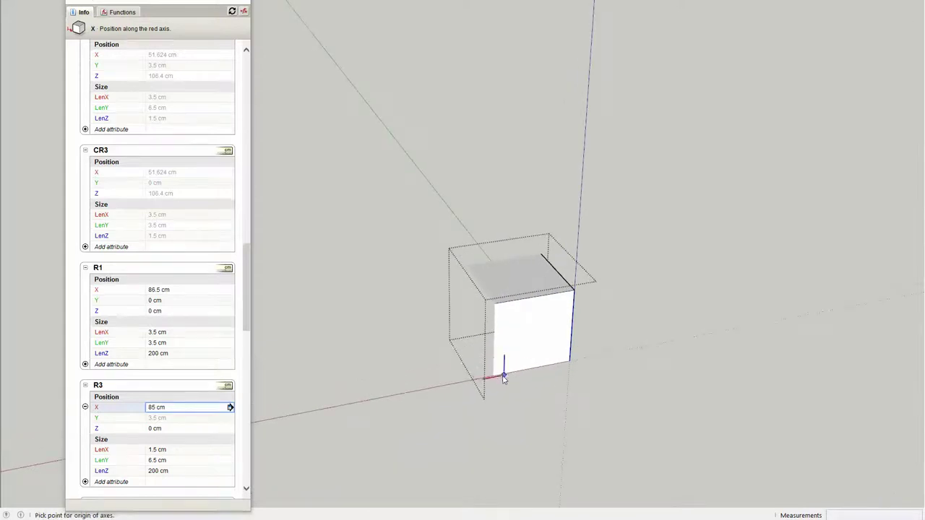
pyautogui.press('t')
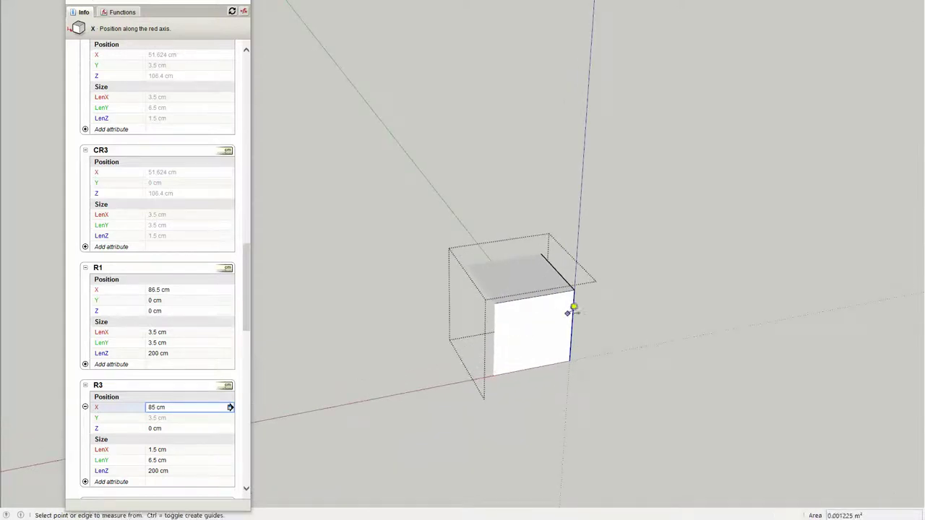
pyautogui.press('space')
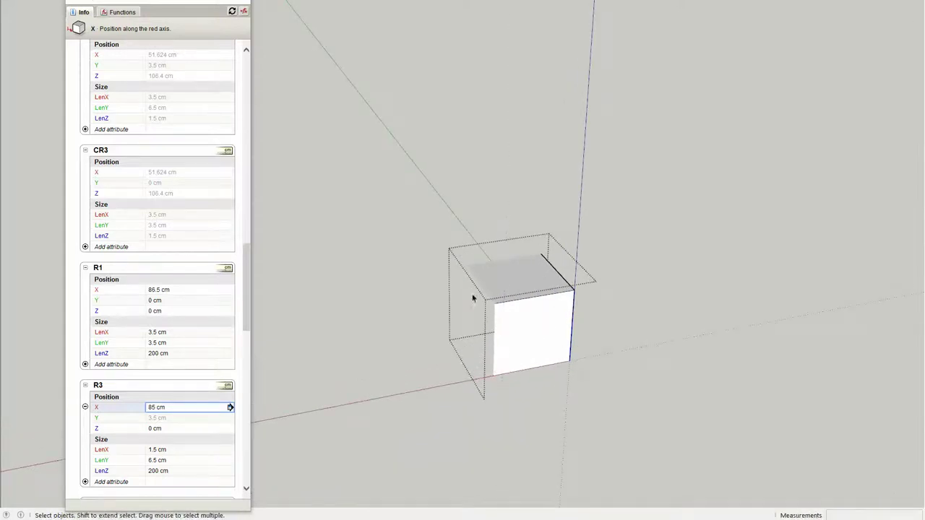
pyautogui.moveTo(429, 221); pyautogui.dragTo(620, 399)
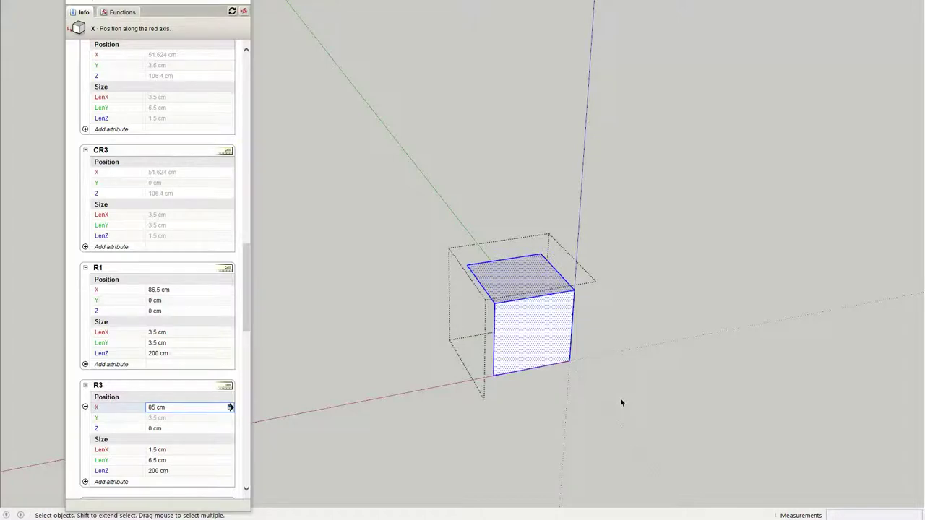
# Reset the end block's axes to its bottom corner, red along the bottom edge.
pyautogui.press('y')
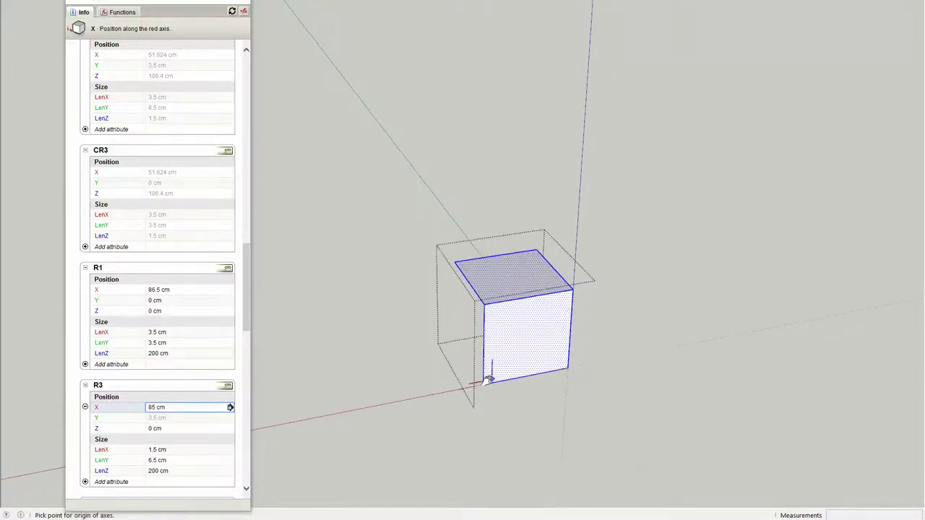
pyautogui.click(483, 383)
pyautogui.click(523, 376)
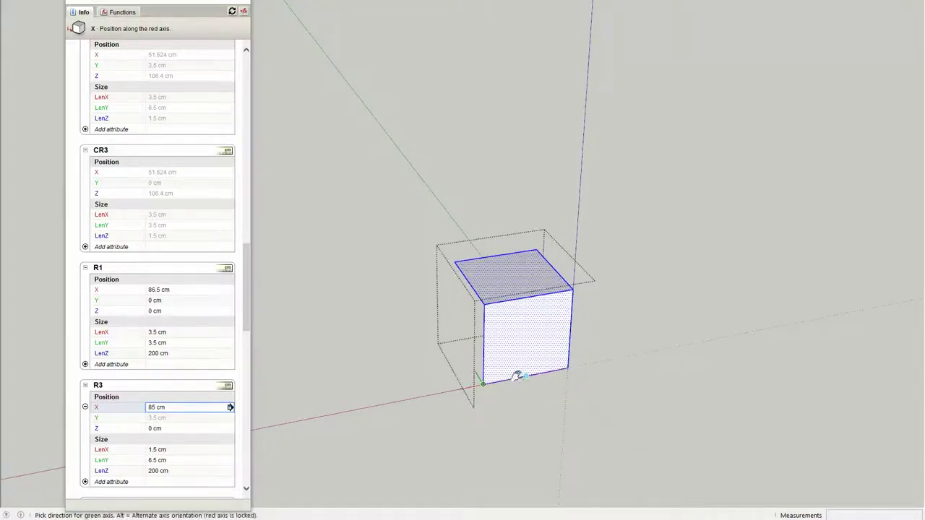
pyautogui.click(468, 355)
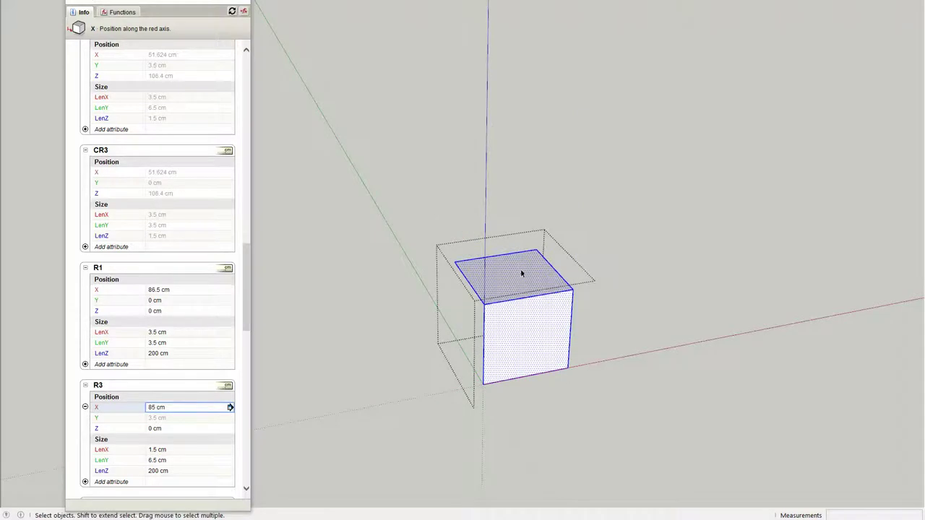
pyautogui.press('Escape')
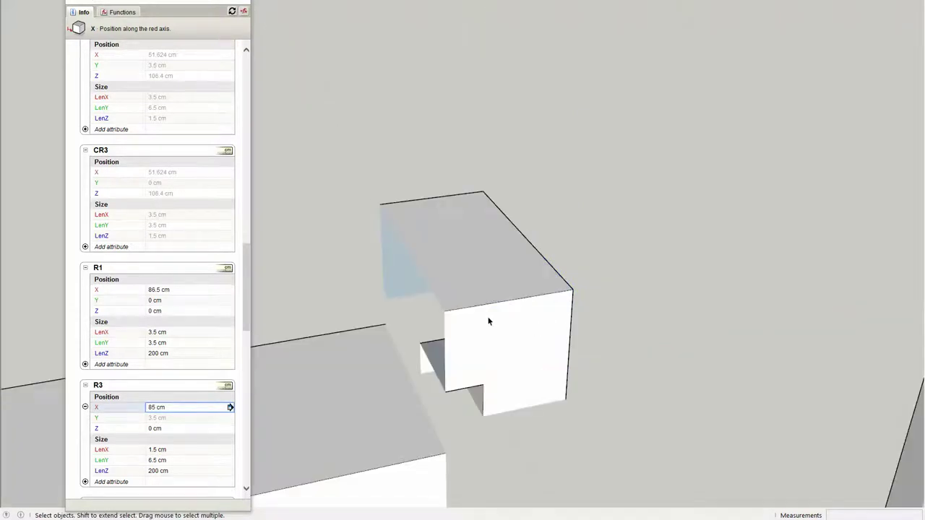
# Move the cube component out to the right along the red axis beside the joint.
pyautogui.click(525, 315)
pyautogui.moveTo(533, 320); pyautogui.dragTo(528, 332, button='middle')
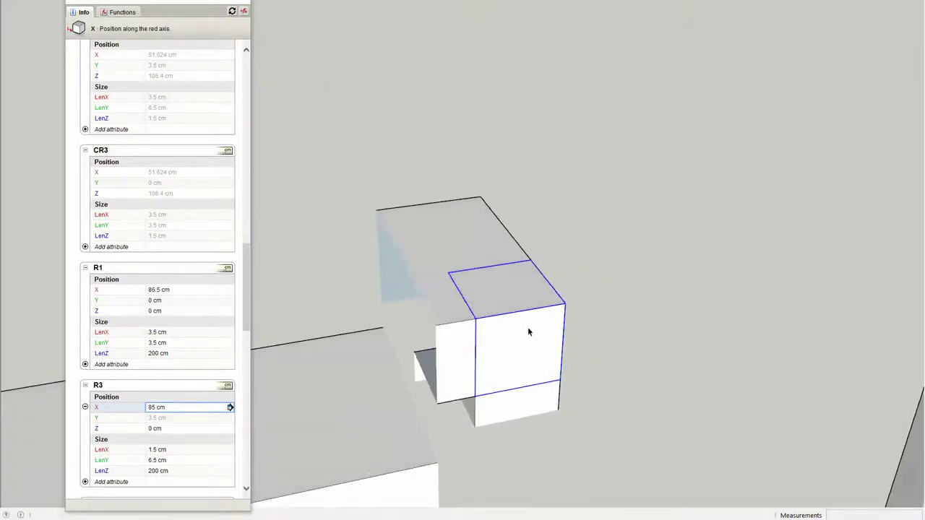
pyautogui.doubleClick(528, 328)
pyautogui.press('Escape')
pyautogui.click(523, 329)
pyautogui.press('m')
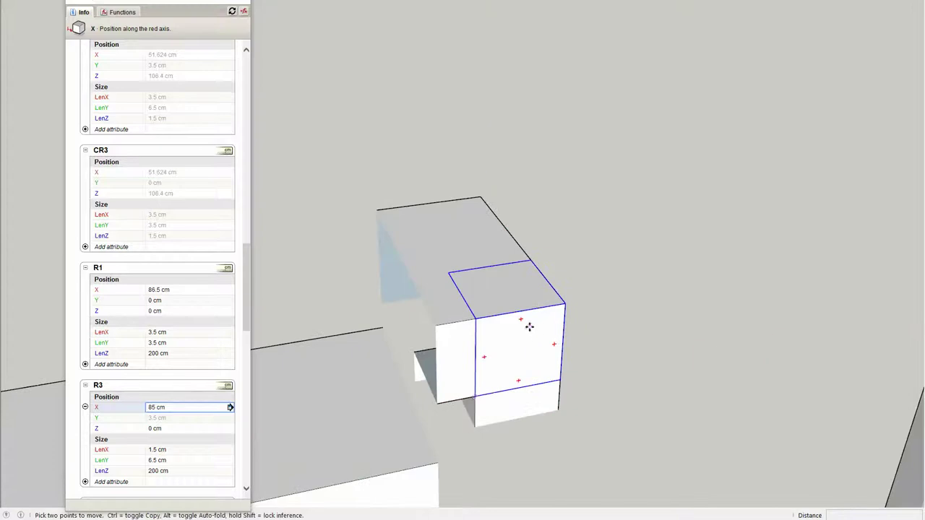
pyautogui.click(530, 326)
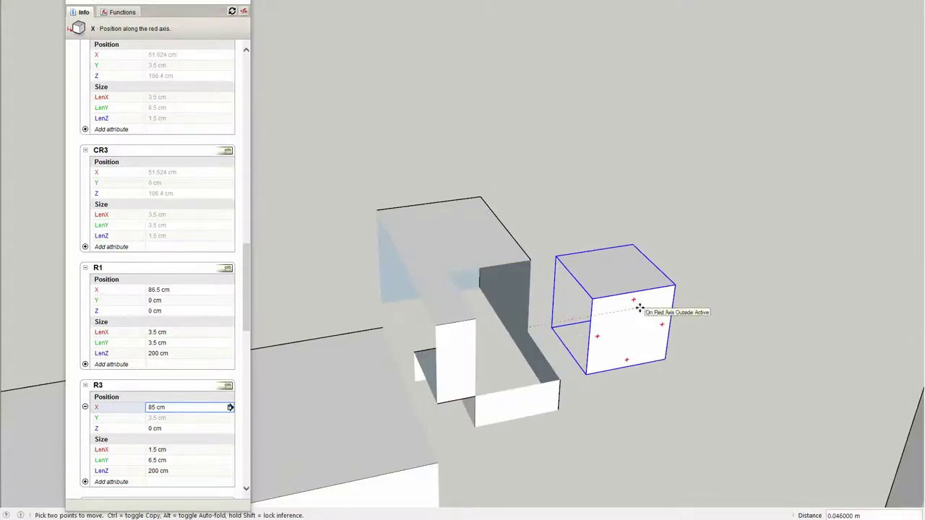
pyautogui.click(640, 309)
pyautogui.press('space')
# Open the larger corner box for editing and view it from another angle.
pyautogui.click(510, 263)
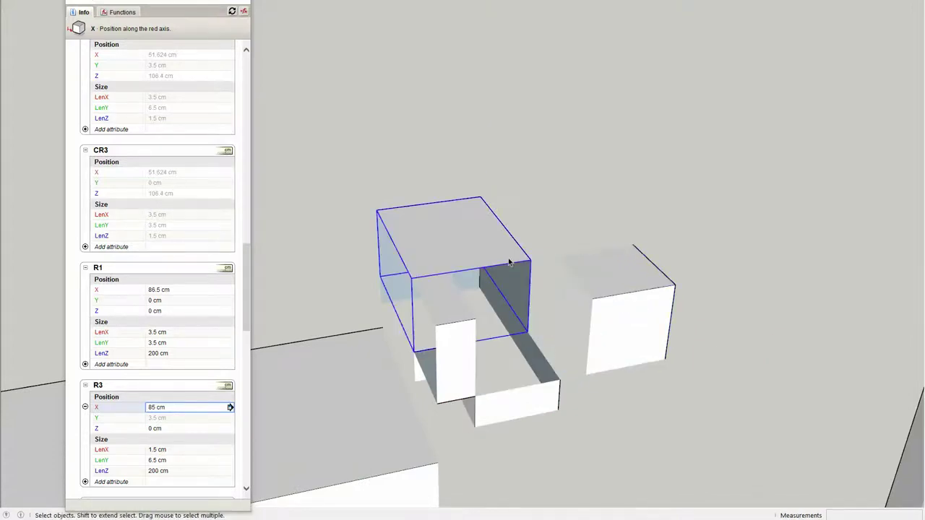
pyautogui.doubleClick(510, 262)
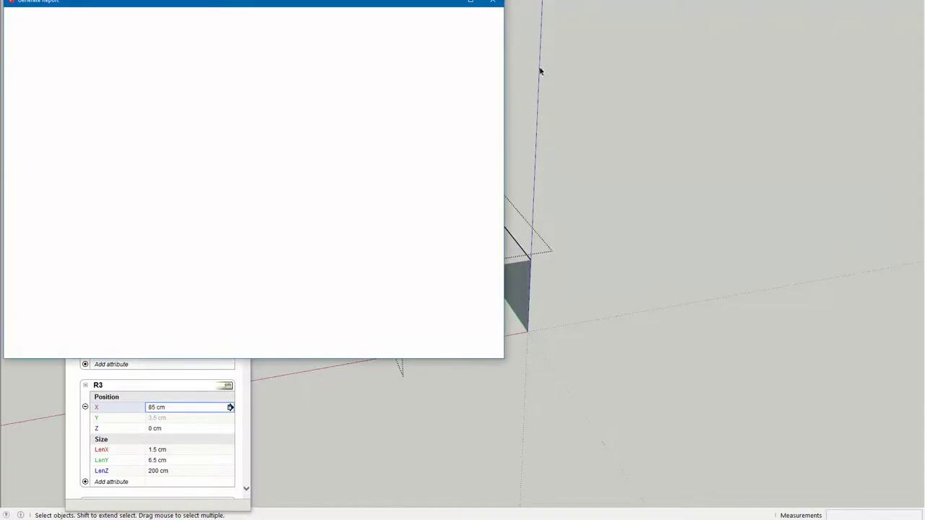
pyautogui.moveTo(552, 345)
pyautogui.mouseDown(button='middle')
pyautogui.moveTo(578, 352)
pyautogui.moveTo(664, 328)
pyautogui.mouseUp(button='middle')
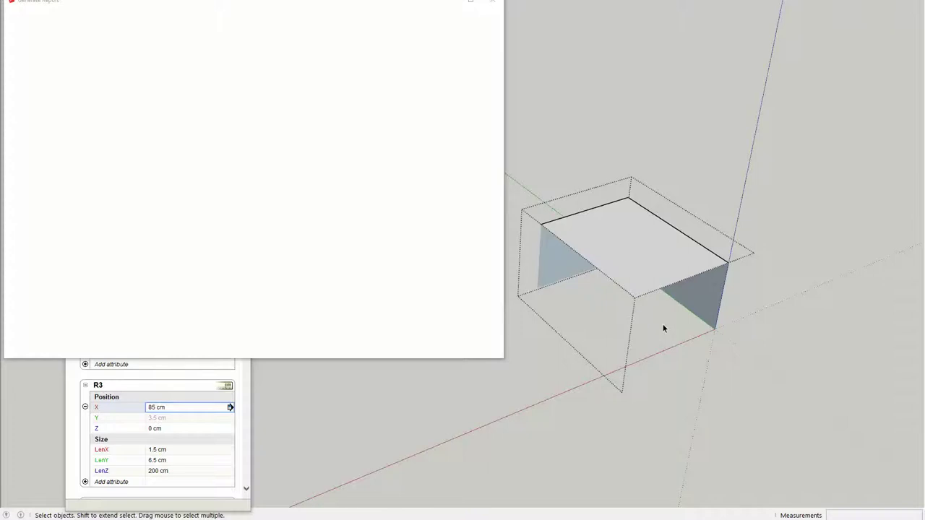
pyautogui.moveTo(624, 283)
pyautogui.mouseDown(button='middle')
pyautogui.moveTo(632, 337)
pyautogui.moveTo(600, 302)
pyautogui.mouseUp(button='middle')
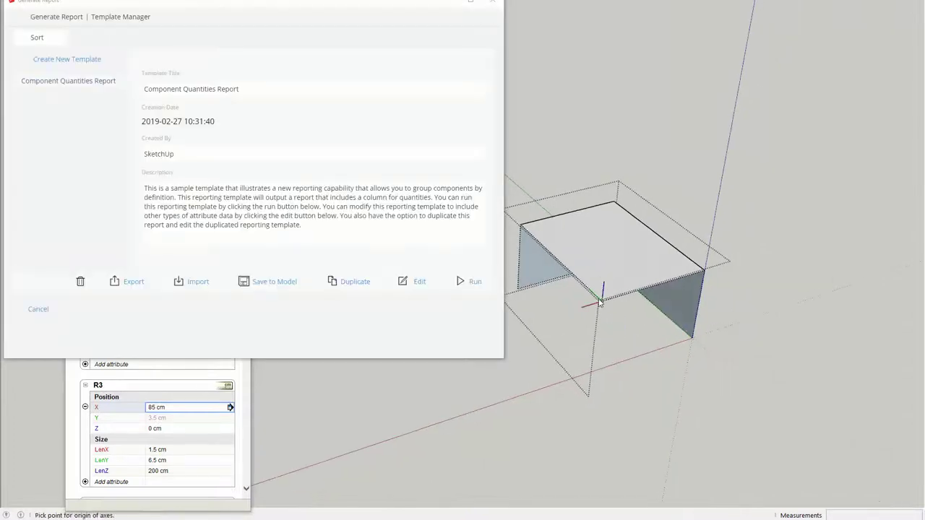
pyautogui.click(449, 6)
pyautogui.moveTo(624, 316); pyautogui.dragTo(487, 202, button='middle')
pyautogui.press('space')
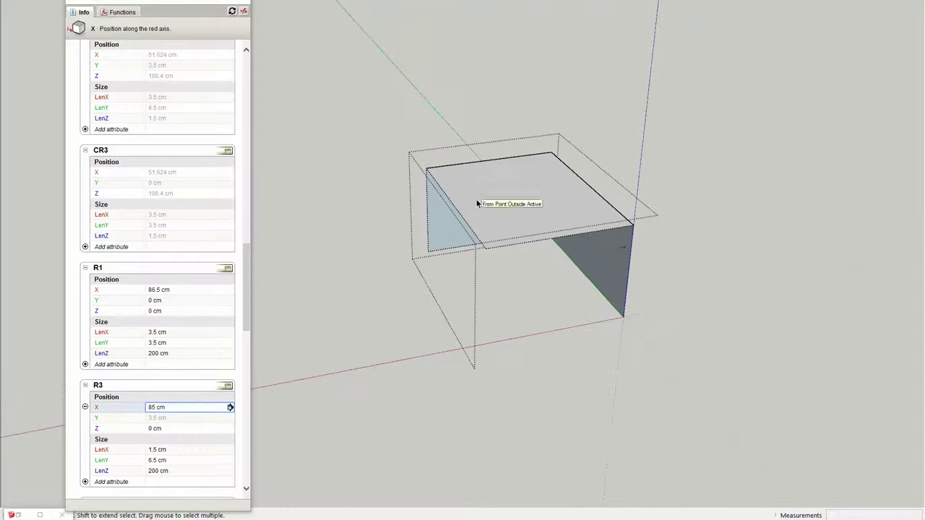
# Add Tape Measure guides on the corner box, including one 6.5 cm from the edge.
pyautogui.press('t')
pyautogui.click(631, 247)
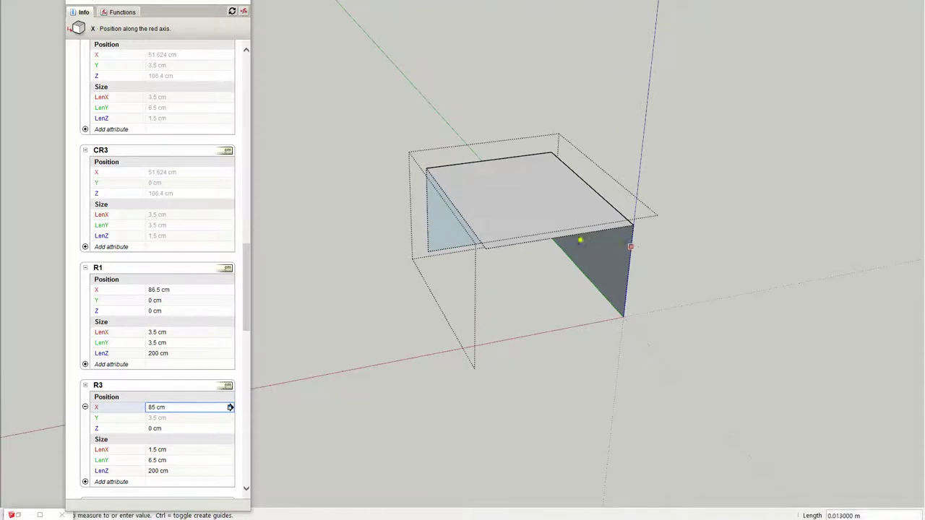
pyautogui.click(486, 247)
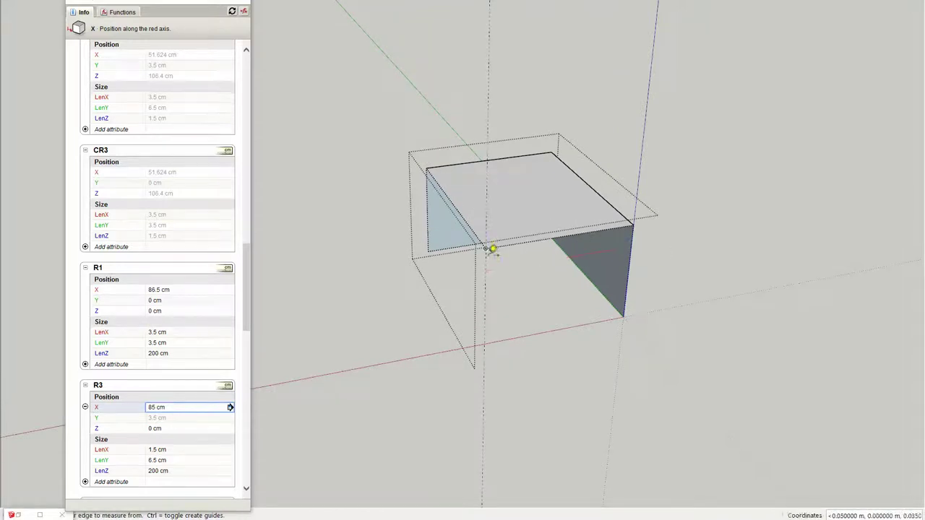
pyautogui.click(430, 216)
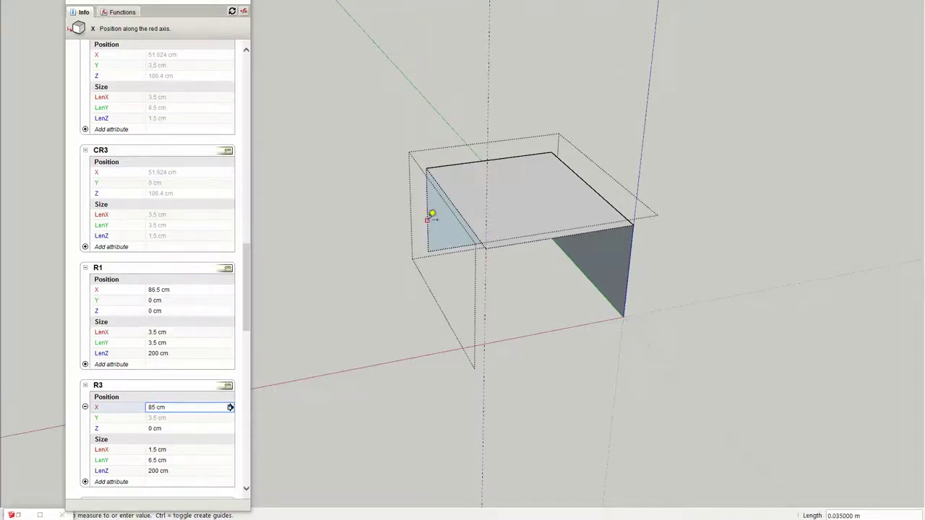
pyautogui.click(487, 267)
pyautogui.click(453, 247)
pyautogui.click(623, 315)
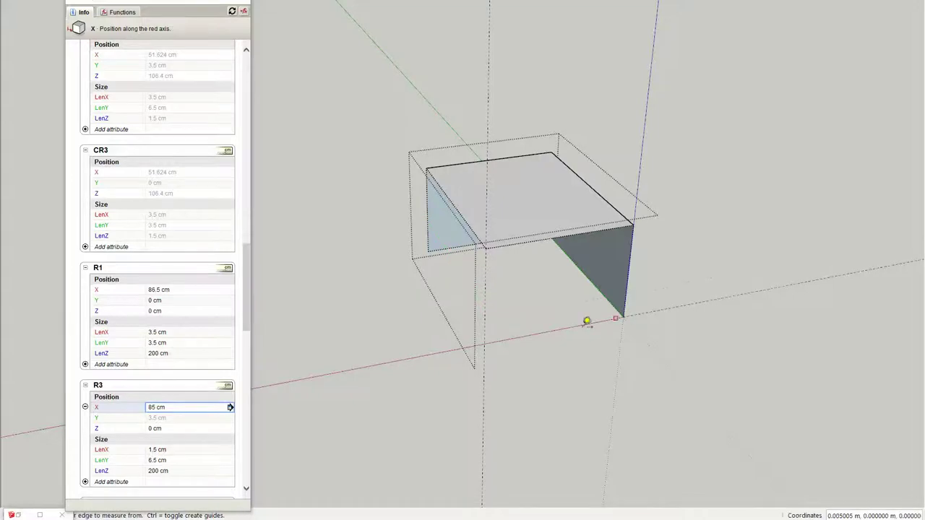
pyautogui.click(592, 280)
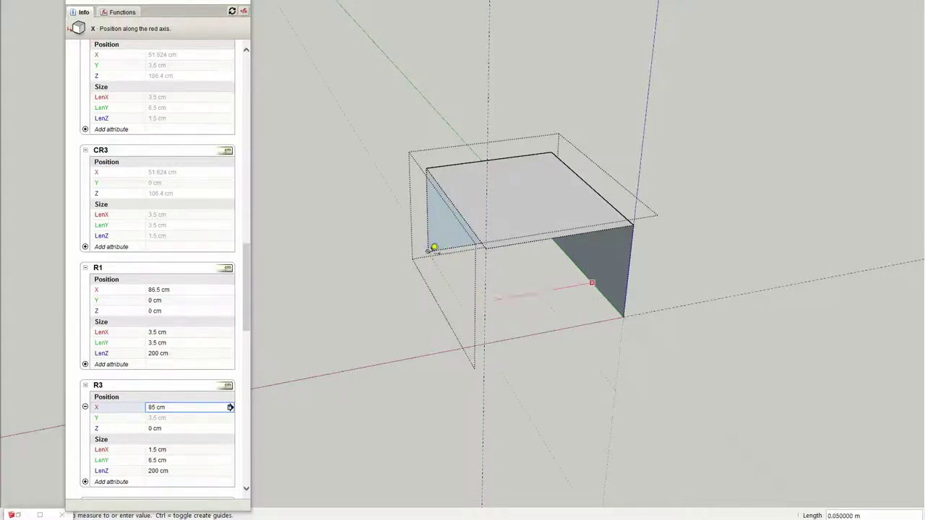
pyautogui.click(434, 250)
pyautogui.click(485, 342)
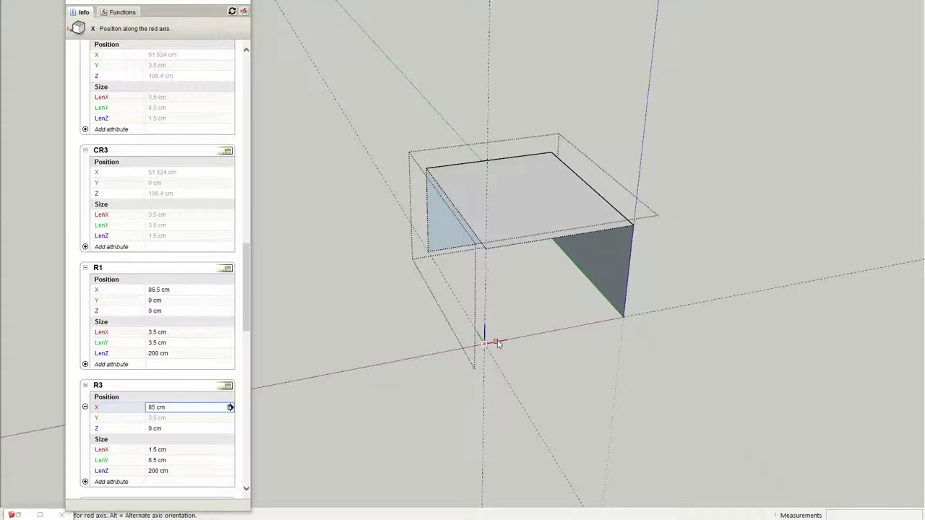
pyautogui.press('Right')
pyautogui.scroll(-5, 510, 310)
pyautogui.scroll(-2, 517, 309)
pyautogui.press('space')
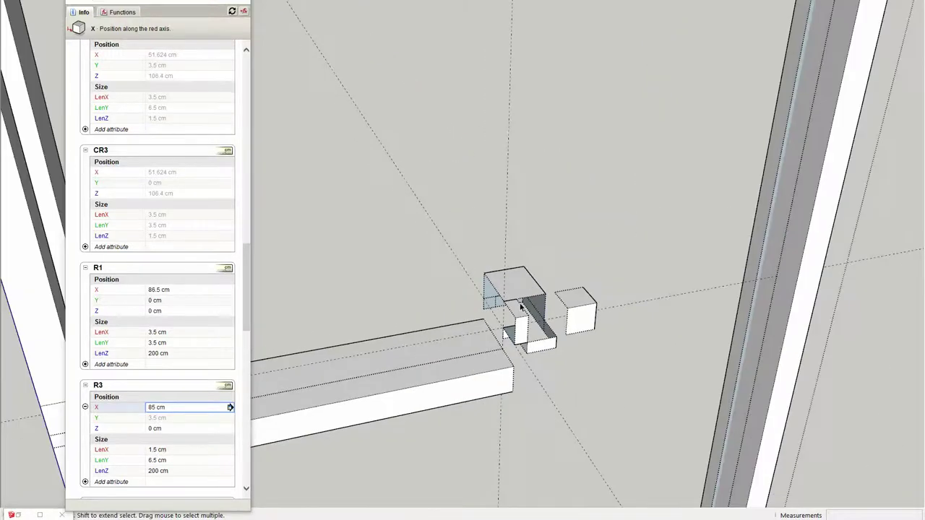
# Shift the small top box to a new position.
pyautogui.click(539, 292)
pyautogui.scroll(2, 538, 292)
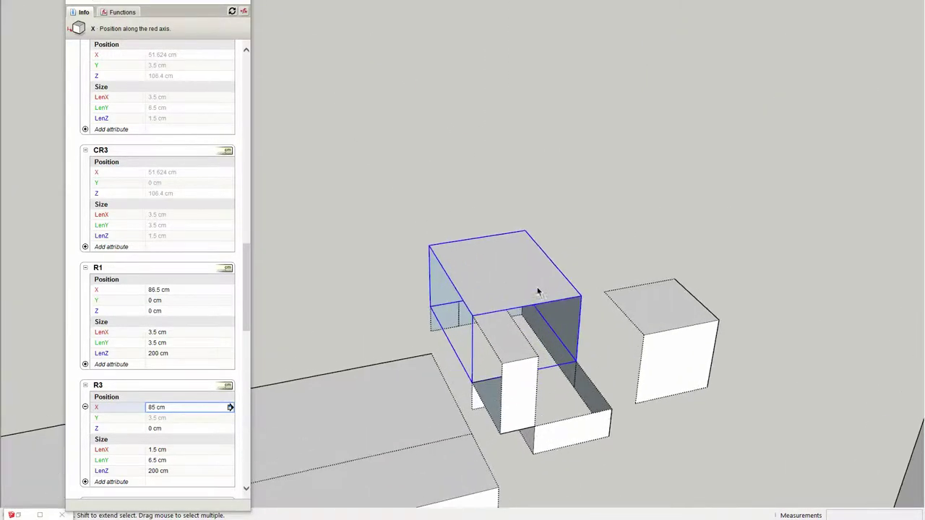
pyautogui.press('m')
pyautogui.moveTo(537, 261); pyautogui.dragTo(591, 249)
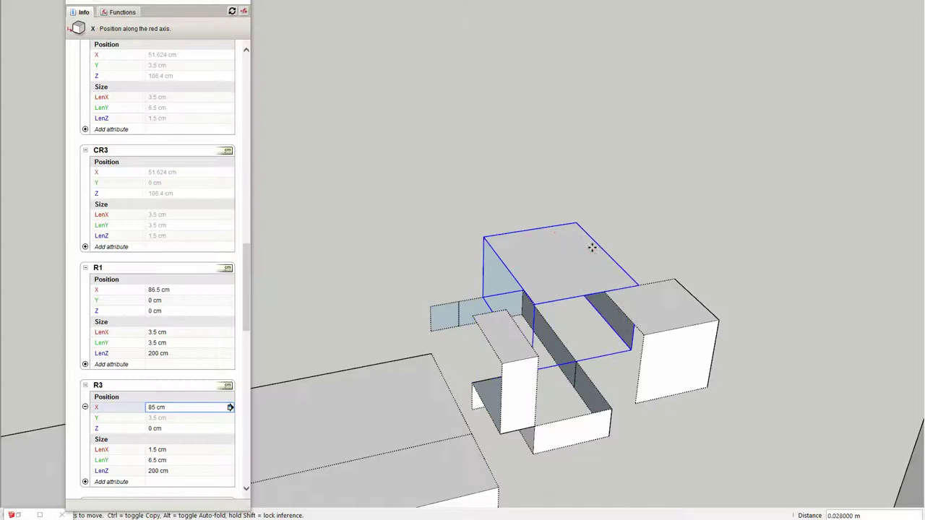
pyautogui.press('space')
# Move the small post slightly right along the red axis.
pyautogui.click(531, 364)
pyautogui.moveTo(531, 363); pyautogui.dragTo(523, 329, button='middle')
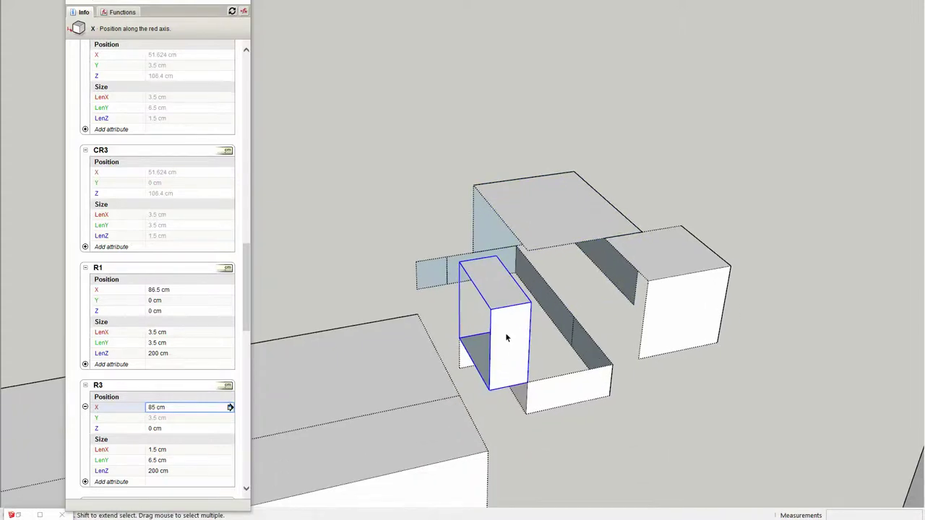
pyautogui.scroll(2, 504, 346)
pyautogui.scroll(1, 503, 346)
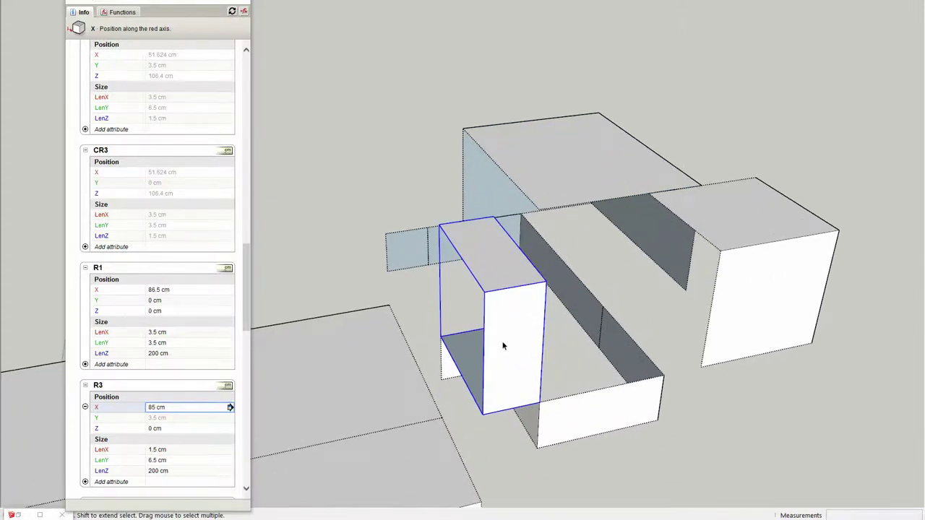
pyautogui.doubleClick(503, 358)
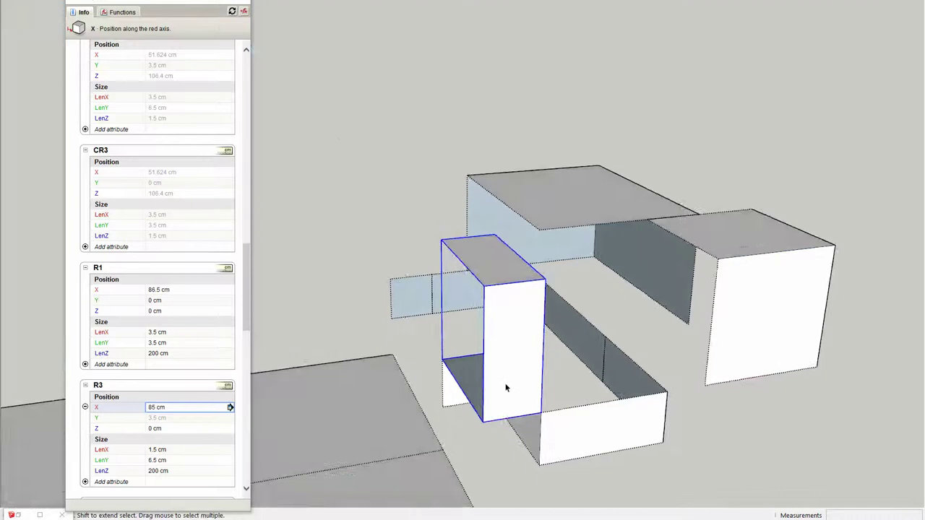
pyautogui.press('m')
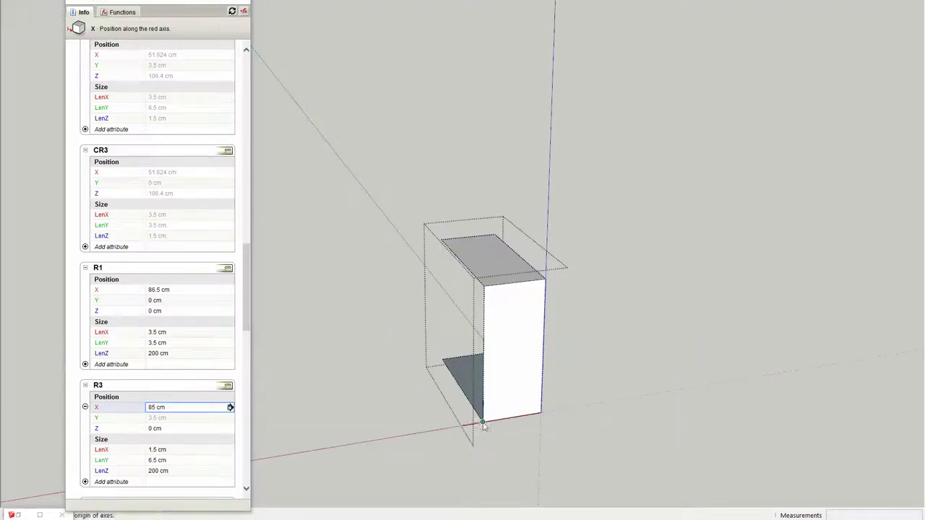
pyautogui.press('space')
pyautogui.press('Escape')
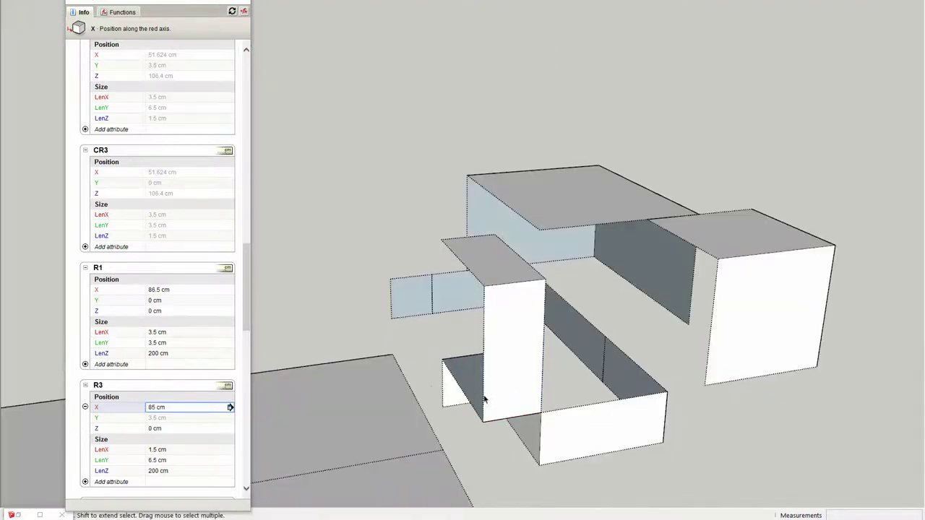
pyautogui.press('m')
pyautogui.click(502, 320)
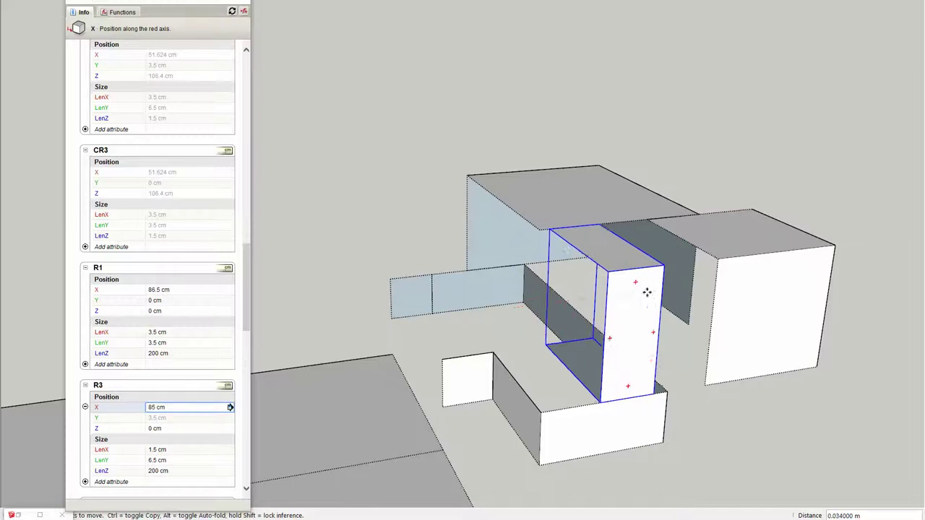
pyautogui.press('space')
# Reset the lower box's and small panel's axes so each origin sits at a corner.
pyautogui.doubleClick(564, 440)
pyautogui.hotkey('shift', 'x')
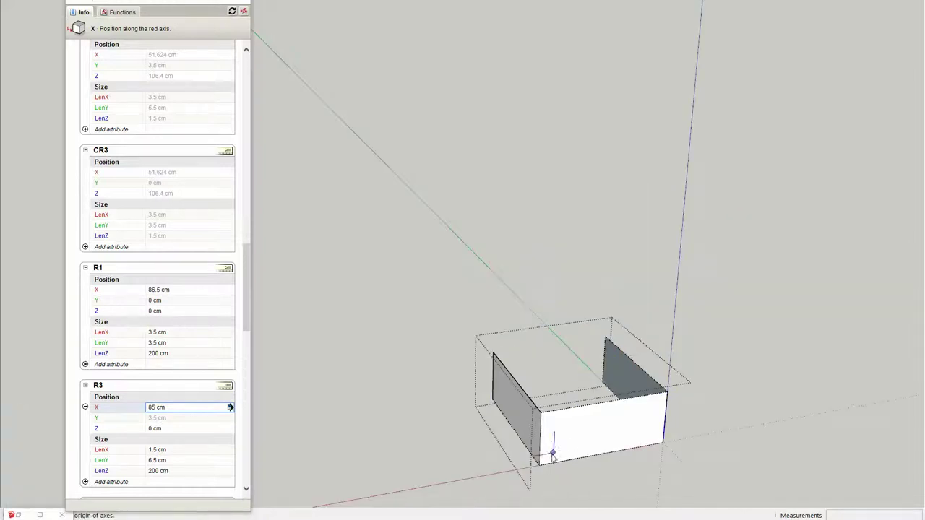
pyautogui.click(541, 466)
pyautogui.click(615, 453)
pyautogui.click(515, 438)
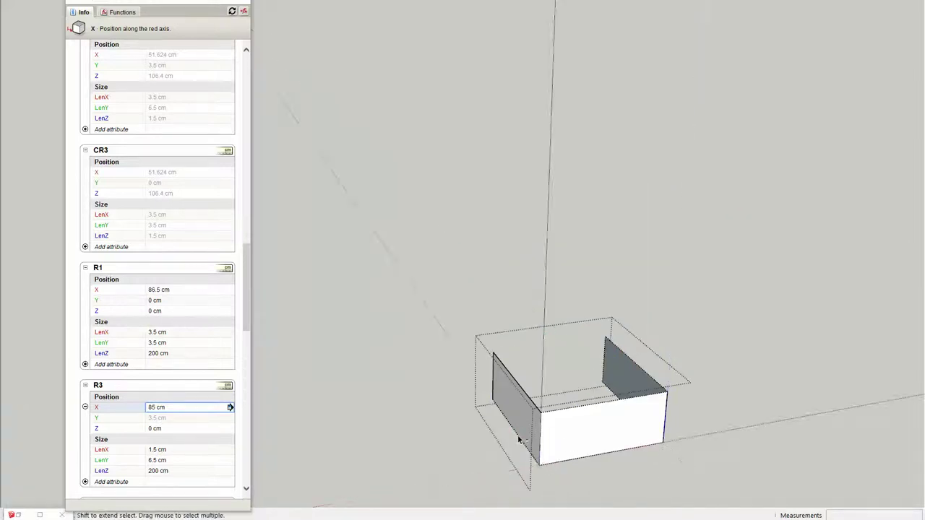
pyautogui.press('Escape')
pyautogui.doubleClick(466, 382)
pyautogui.hotkey('shift', 'x')
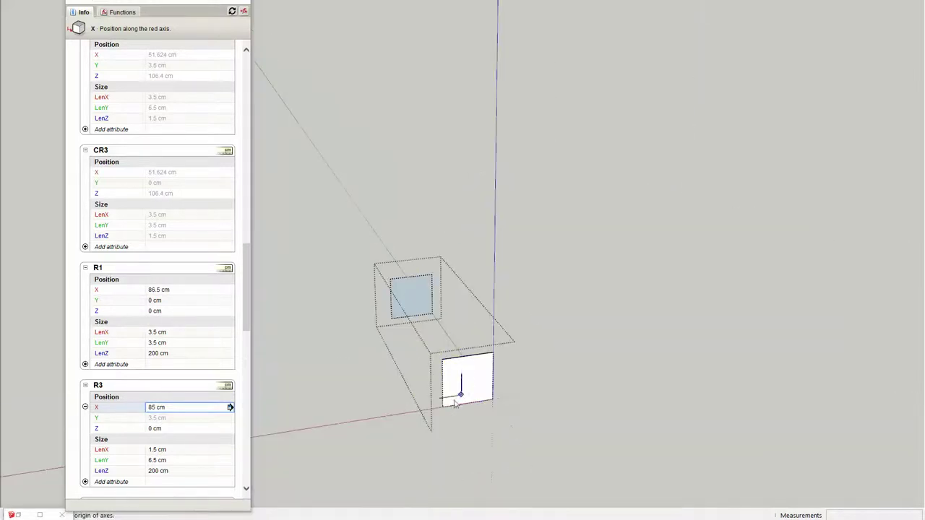
pyautogui.click(442, 409)
pyautogui.click(455, 405)
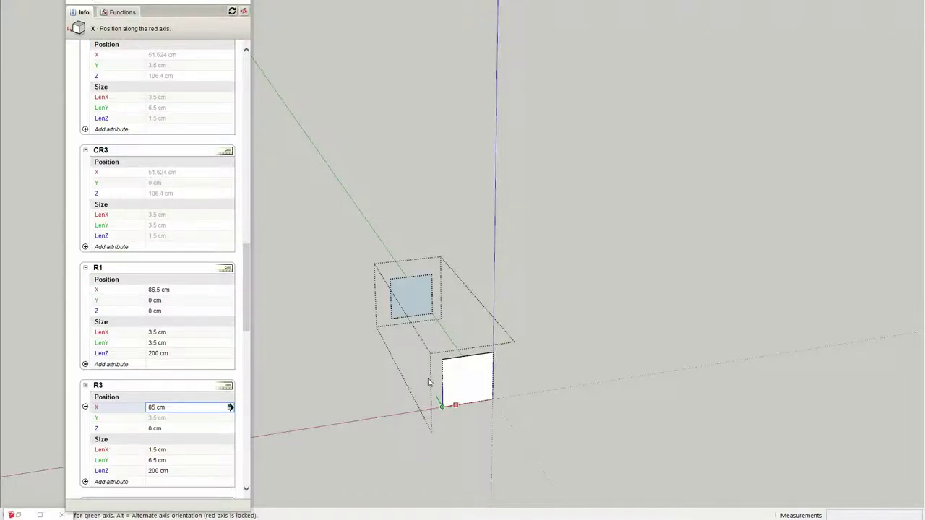
pyautogui.click(431, 382)
pyautogui.press('Escape')
# Open the blue panel and start redefining its axes.
pyautogui.doubleClick(490, 280)
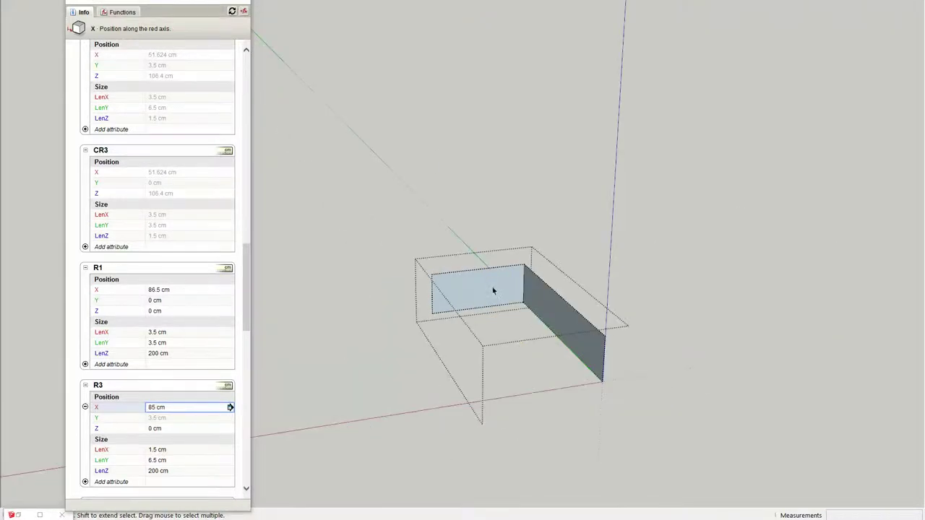
pyautogui.press('t')
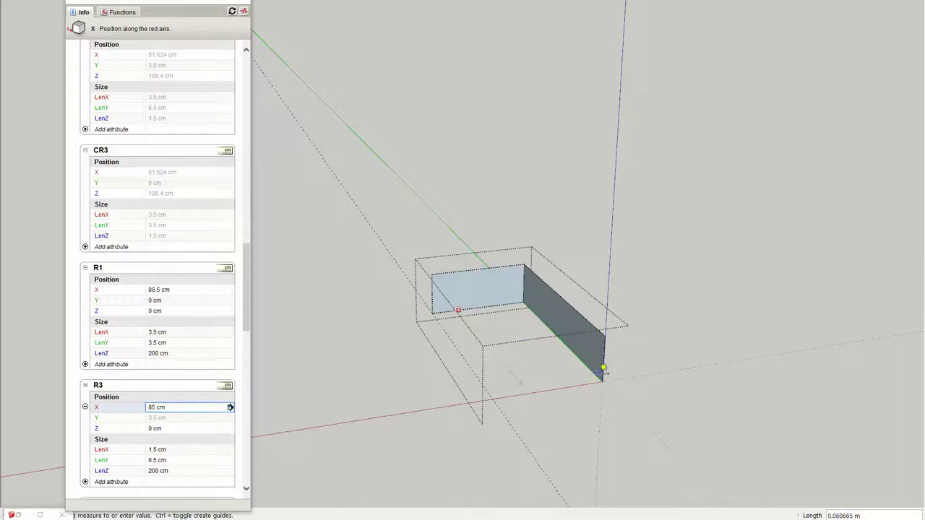
pyautogui.press('a')
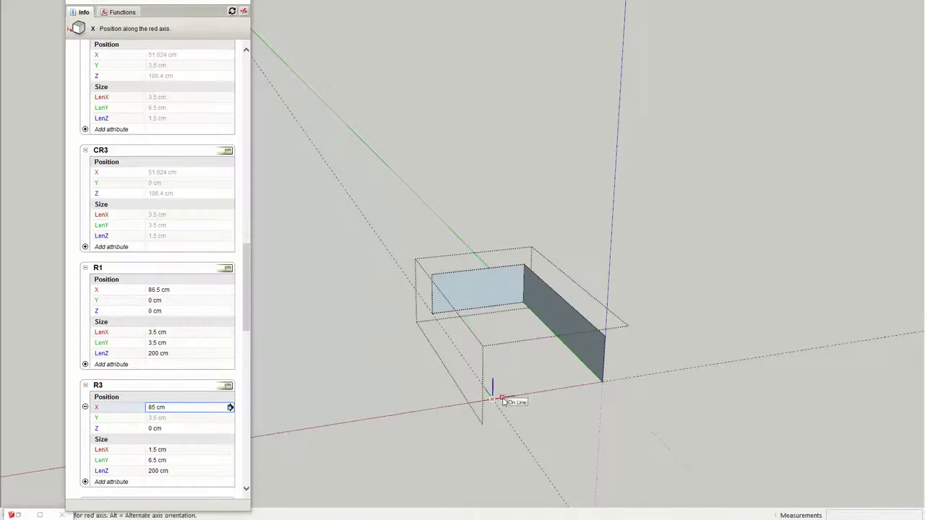
pyautogui.click(547, 335)
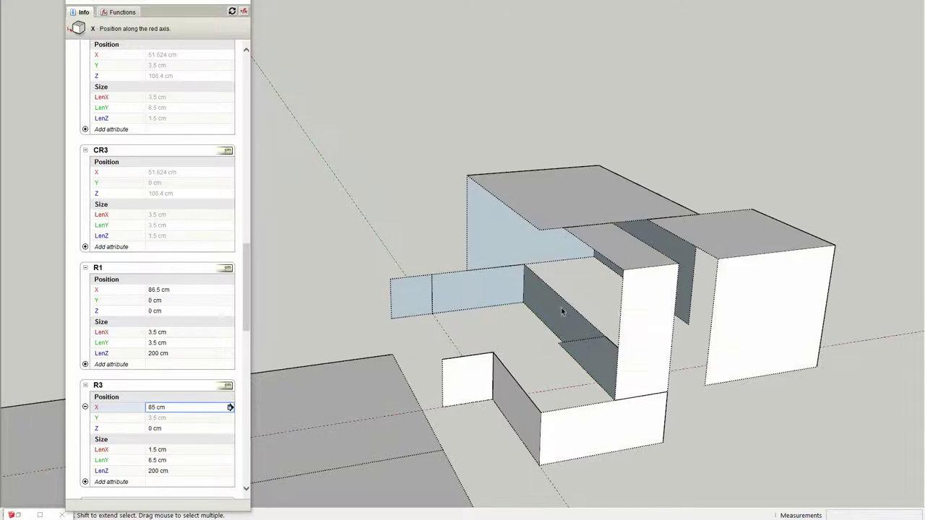
# Inspect the upper box, narrow post, L-shaped part, small box, lower box and tall post.
pyautogui.click(545, 246)
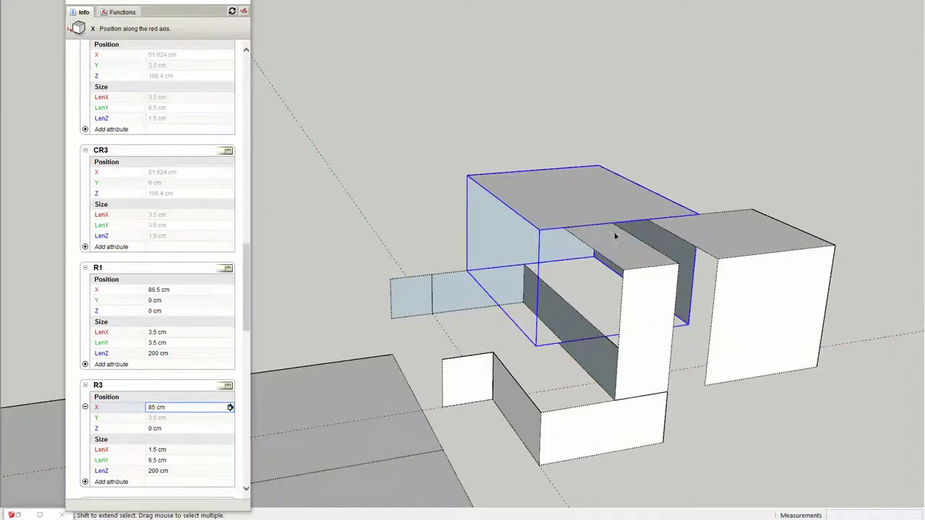
pyautogui.click(615, 262)
pyautogui.doubleClick(616, 261)
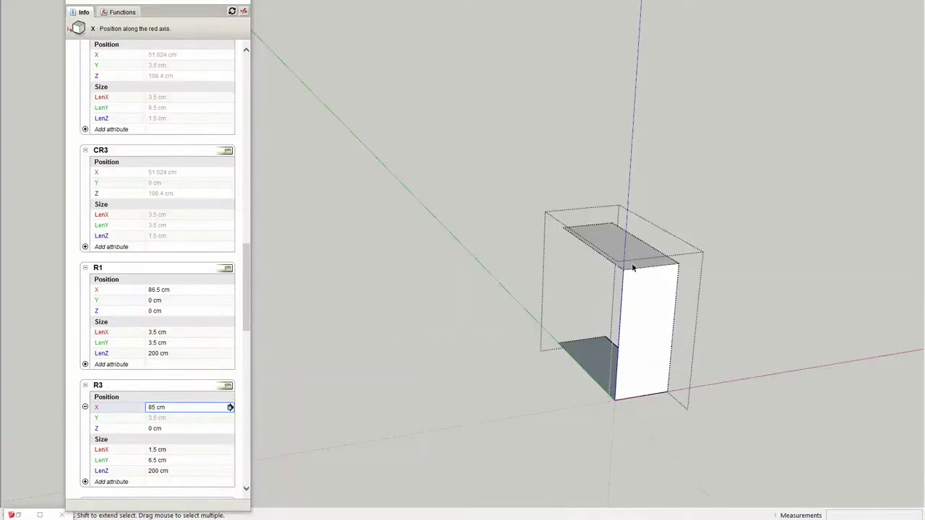
pyautogui.click(548, 196)
pyautogui.doubleClick(549, 196)
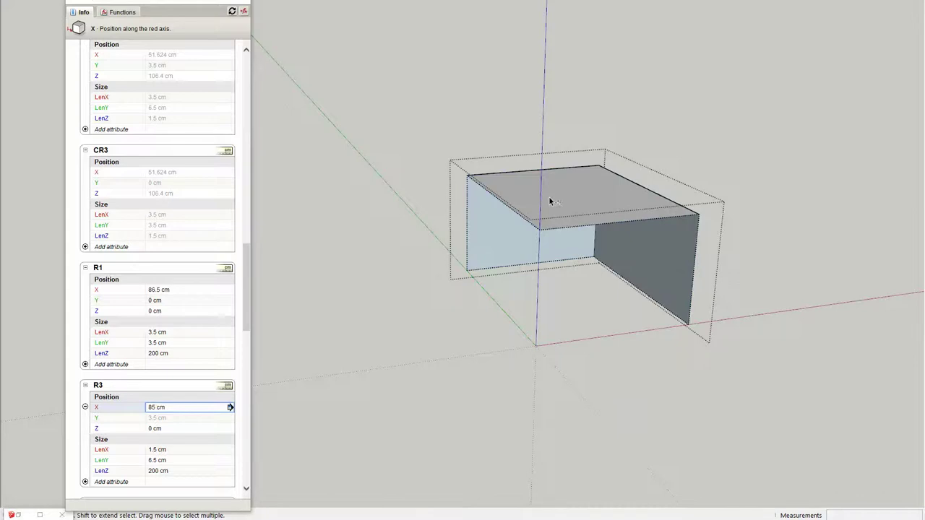
pyautogui.press('Escape')
pyautogui.doubleClick(464, 291)
pyautogui.press('Escape')
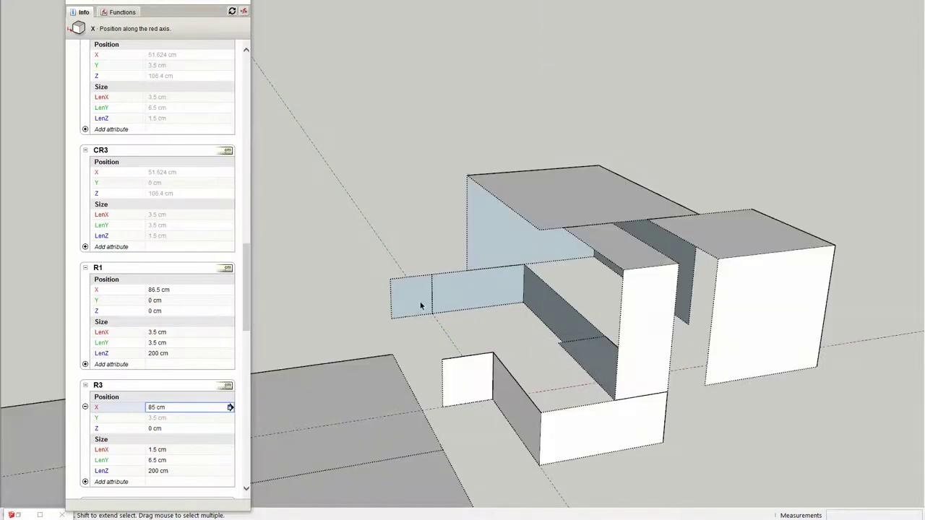
pyautogui.click(421, 306)
pyautogui.doubleClick(422, 306)
pyautogui.press('Escape')
pyautogui.click(542, 412)
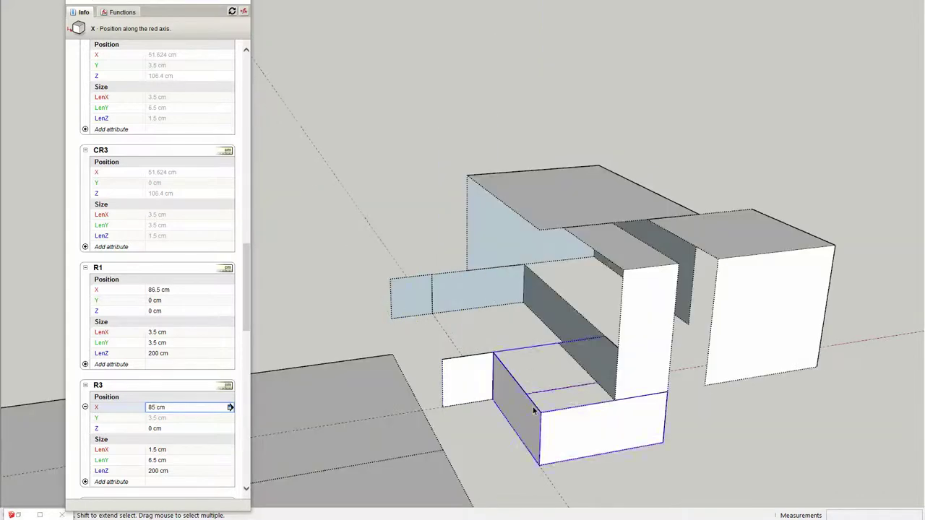
pyautogui.doubleClick(542, 412)
pyautogui.press('Escape')
pyautogui.click(645, 367)
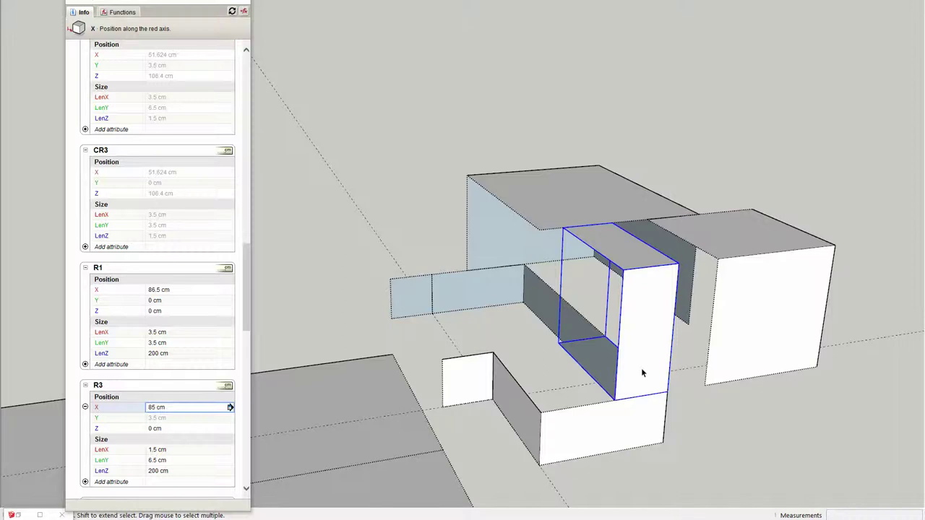
pyautogui.doubleClick(625, 370)
# Examine the frame's depth, selecting the post boxes and the upper-right member's faces.
pyautogui.scroll(-2, 539, 318)
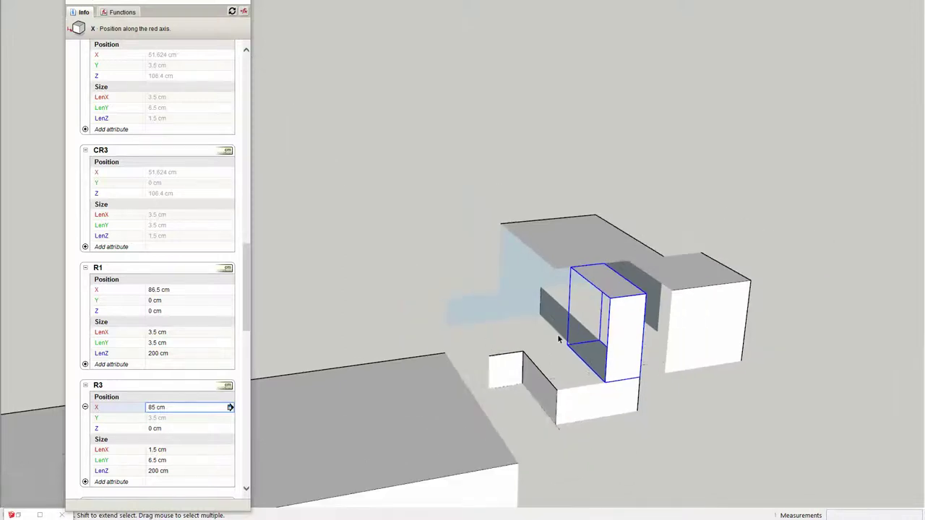
pyautogui.scroll(-4, 557, 334)
pyautogui.scroll(-1, 554, 336)
pyautogui.scroll(-3, 556, 338)
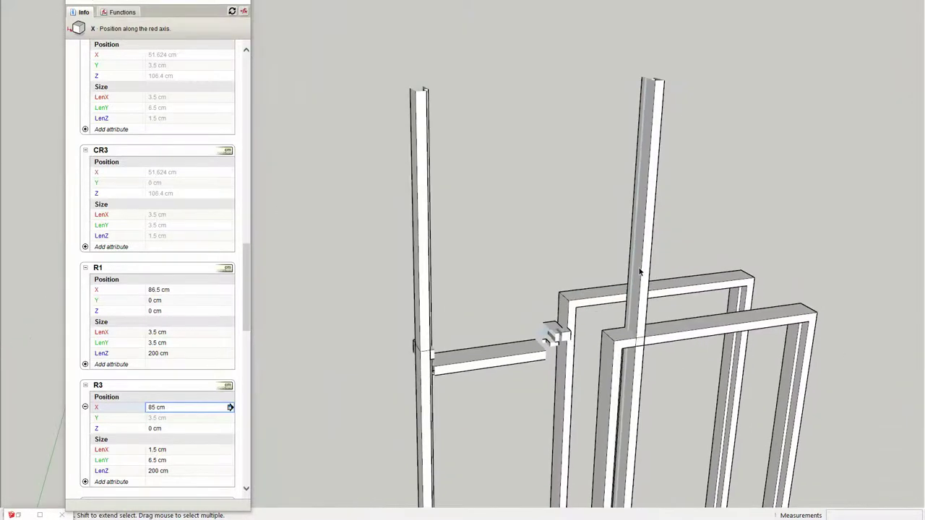
pyautogui.click(553, 329)
pyautogui.scroll(5, 553, 332)
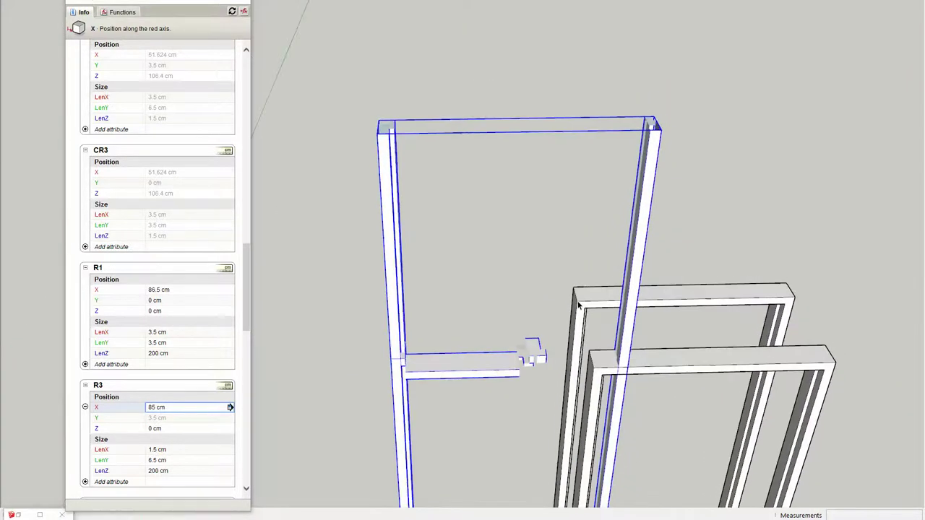
pyautogui.moveTo(551, 351)
pyautogui.mouseDown(button='middle')
pyautogui.moveTo(643, 177)
pyautogui.moveTo(633, 217)
pyautogui.moveTo(376, 177)
pyautogui.moveTo(462, 258)
pyautogui.moveTo(431, 229)
pyautogui.moveTo(666, 273)
pyautogui.moveTo(424, 248)
pyautogui.moveTo(345, 281)
pyautogui.moveTo(477, 312)
pyautogui.moveTo(474, 233)
pyautogui.mouseUp(button='middle')
pyautogui.scroll(3, 375, 175)
pyautogui.scroll(3, 430, 228)
pyautogui.scroll(2, 423, 248)
pyautogui.scroll(3, 424, 248)
pyautogui.scroll(3, 344, 282)
pyautogui.click(475, 233)
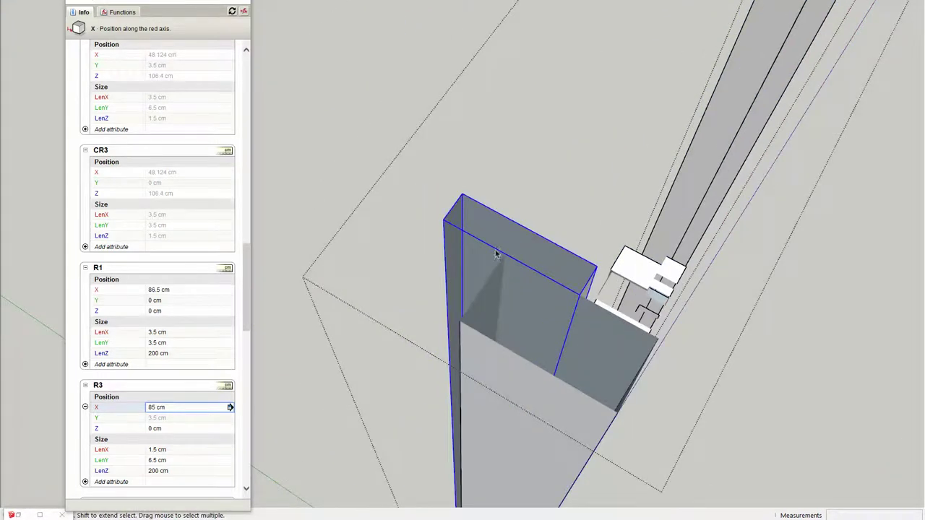
pyautogui.click(494, 351)
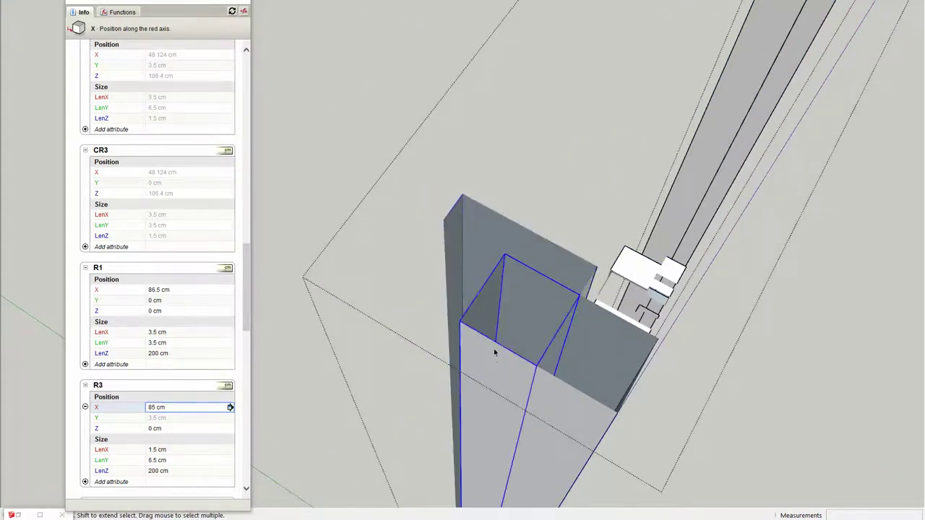
pyautogui.moveTo(497, 355)
pyautogui.mouseDown(button='middle')
pyautogui.moveTo(584, 343)
pyautogui.moveTo(451, 326)
pyautogui.moveTo(437, 394)
pyautogui.moveTo(392, 388)
pyautogui.moveTo(611, 249)
pyautogui.moveTo(716, 167)
pyautogui.mouseUp(button='middle')
pyautogui.click(698, 189)
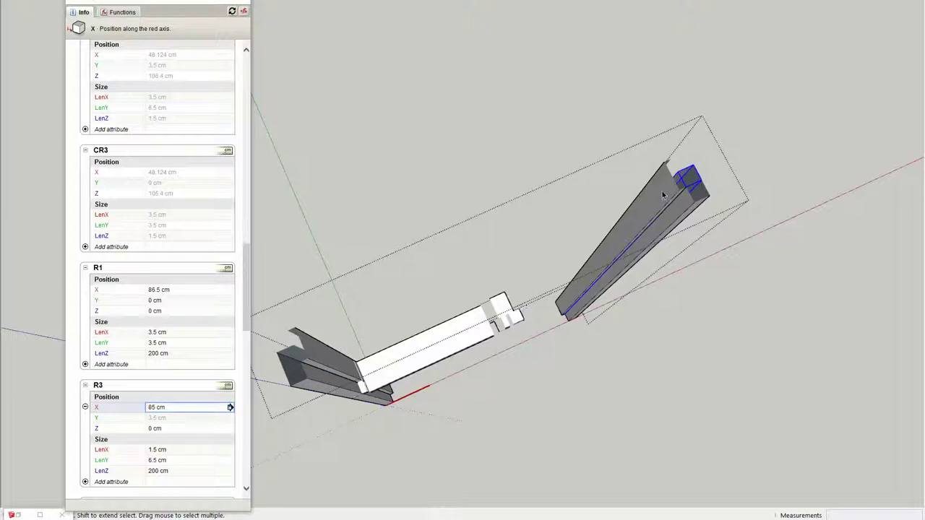
pyautogui.click(663, 194)
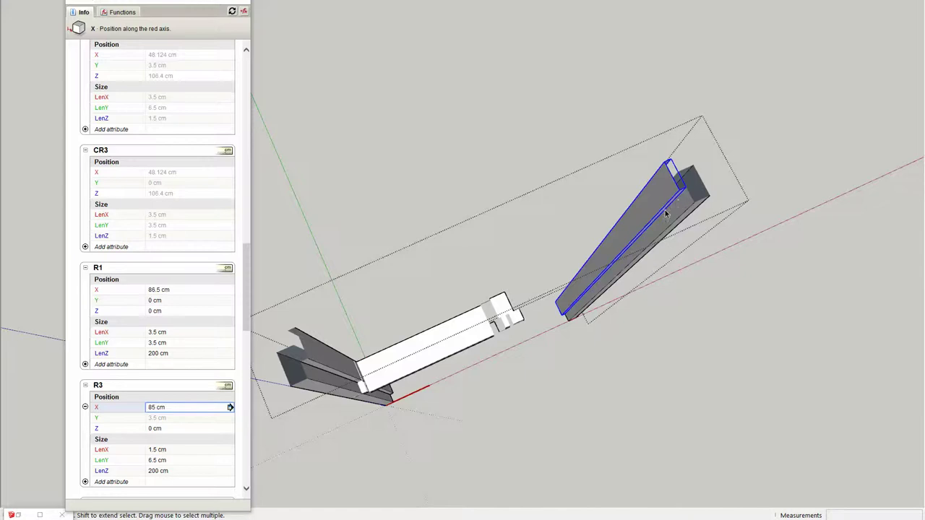
pyautogui.press('t')
pyautogui.scroll(2, 651, 203)
pyautogui.scroll(2, 660, 196)
pyautogui.scroll(2, 660, 197)
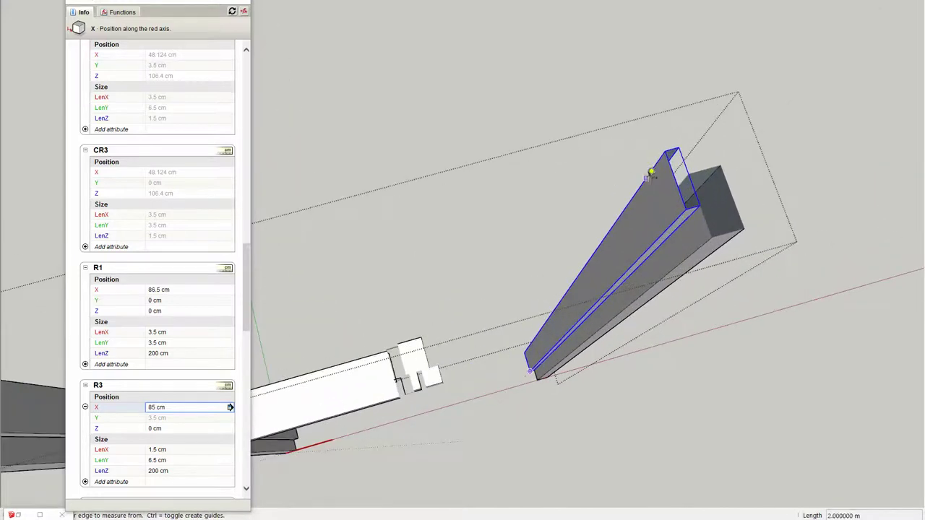
pyautogui.click(646, 178)
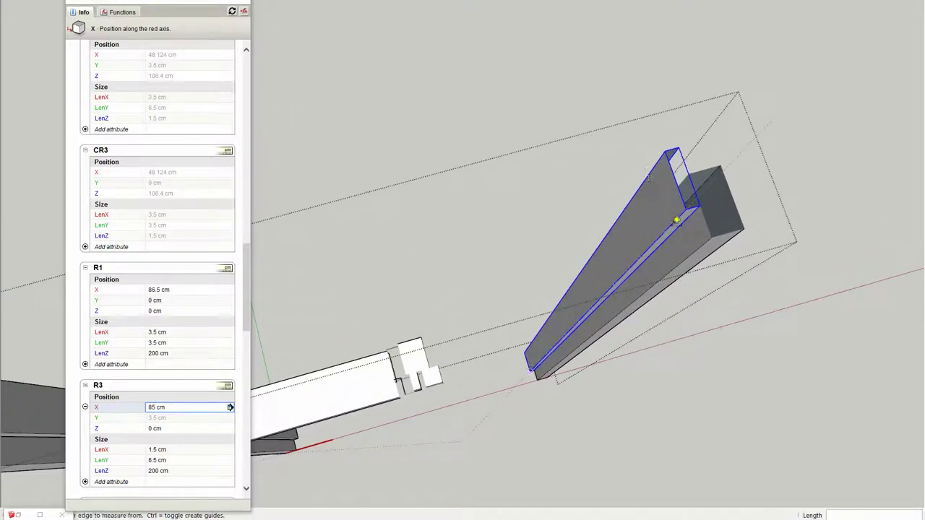
pyautogui.click(694, 242)
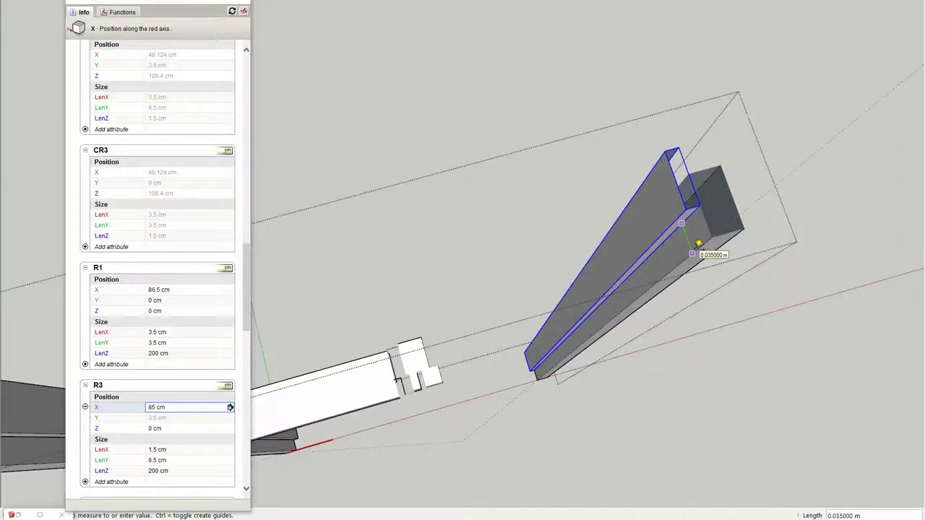
pyautogui.click(696, 246)
pyautogui.scroll(2, 690, 231)
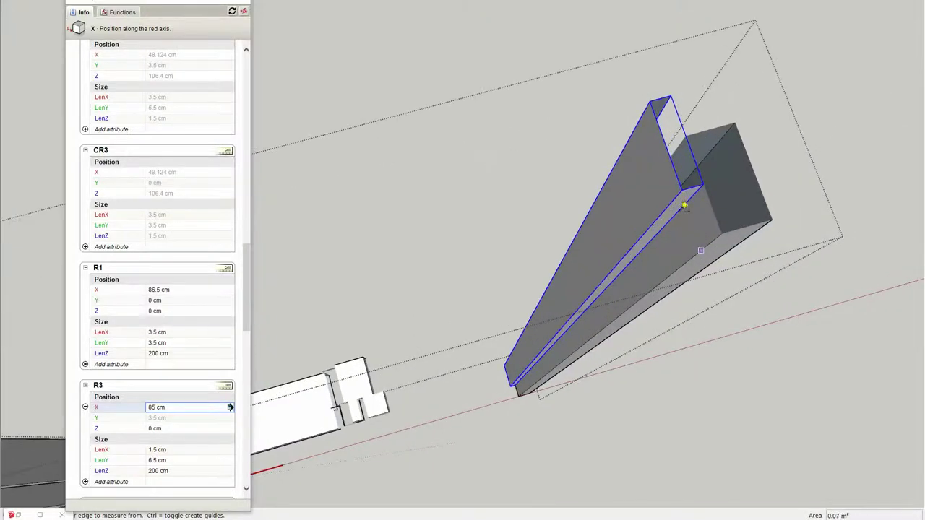
pyautogui.click(685, 202)
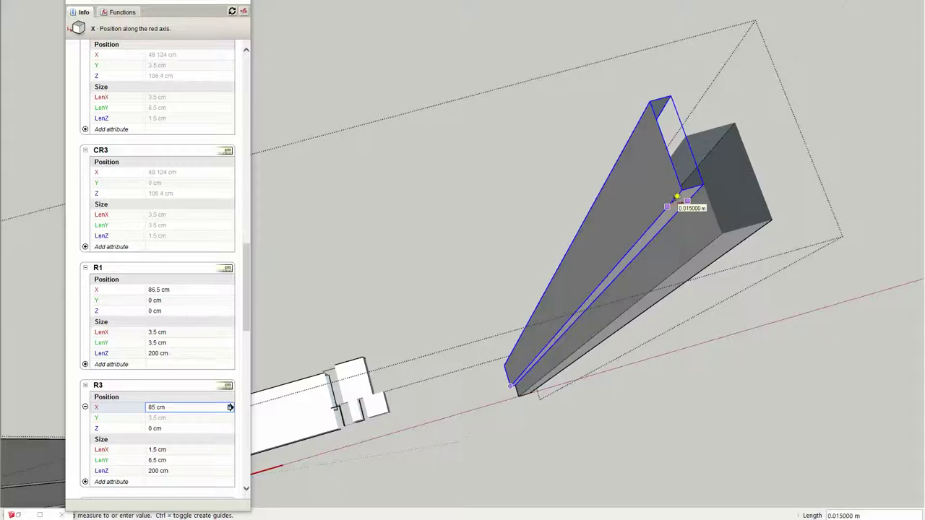
pyautogui.press('space')
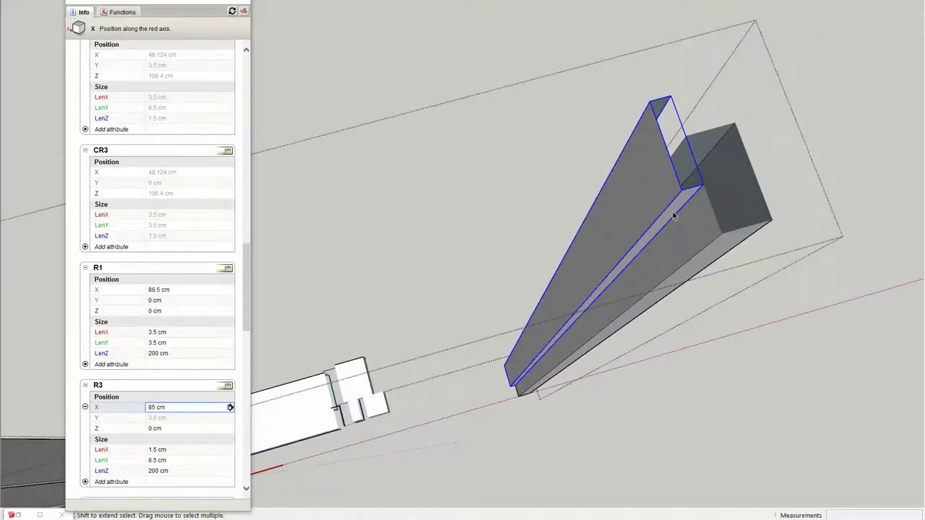
pyautogui.moveTo(690, 209); pyautogui.dragTo(686, 209, button='middle')
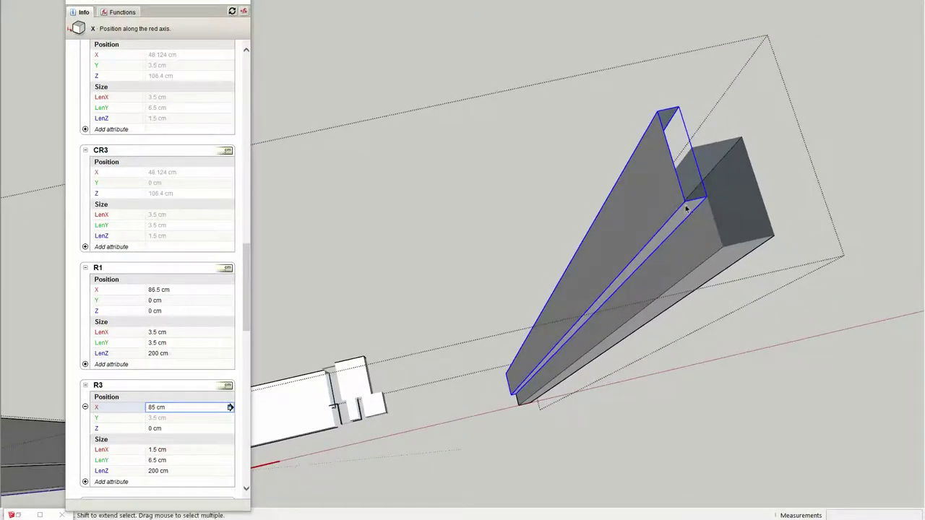
pyautogui.scroll(2, 696, 232)
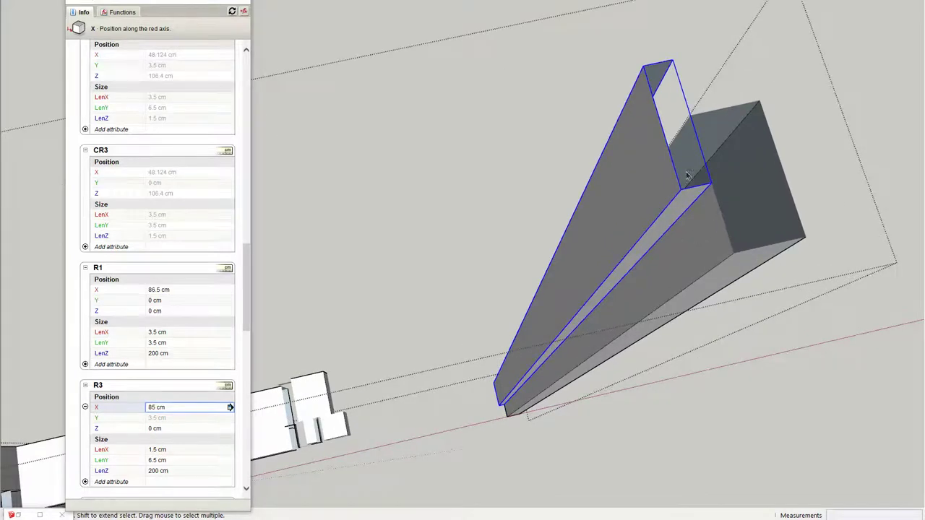
pyautogui.moveTo(689, 176)
pyautogui.mouseDown(button='middle')
pyautogui.moveTo(681, 196)
pyautogui.moveTo(629, 151)
pyautogui.mouseUp(button='middle')
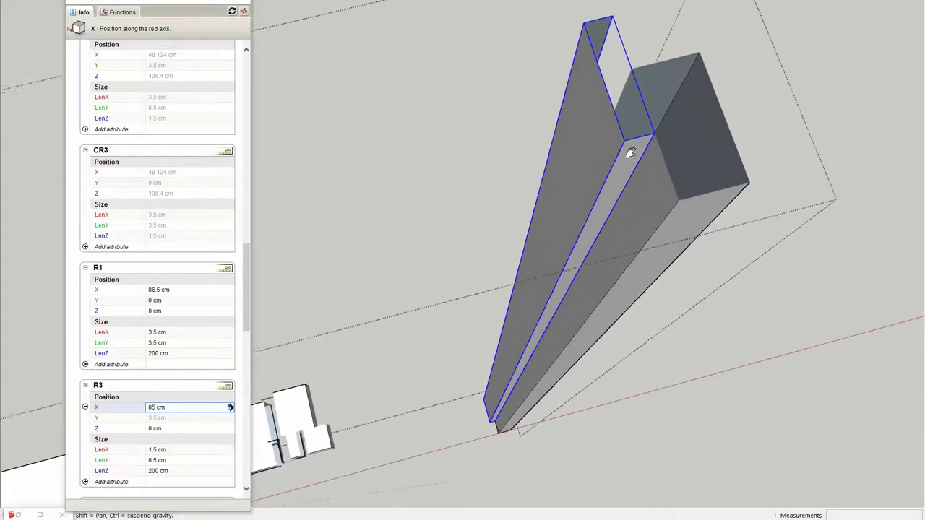
pyautogui.moveTo(581, 175)
pyautogui.mouseDown(button='middle')
pyautogui.moveTo(613, 173)
pyautogui.moveTo(569, 172)
pyautogui.moveTo(626, 153)
pyautogui.mouseUp(button='middle')
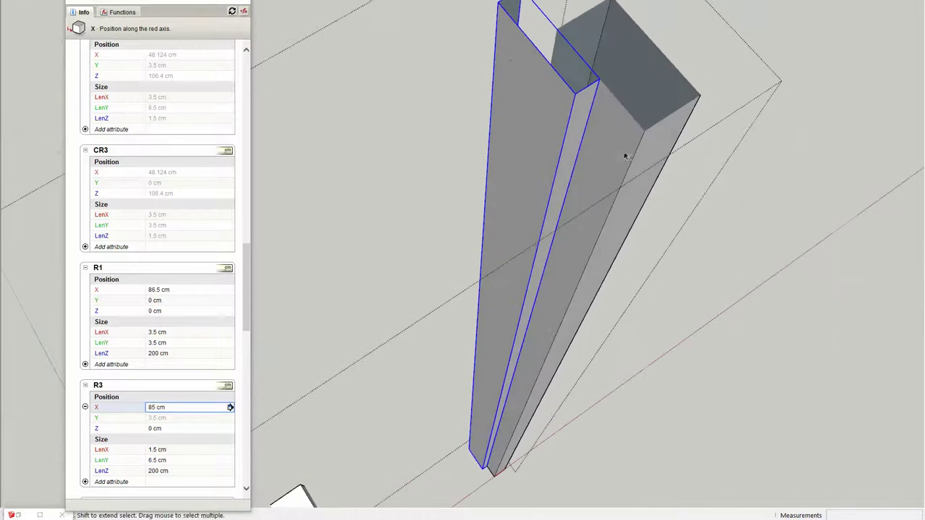
pyautogui.press('t')
pyautogui.click(494, 68)
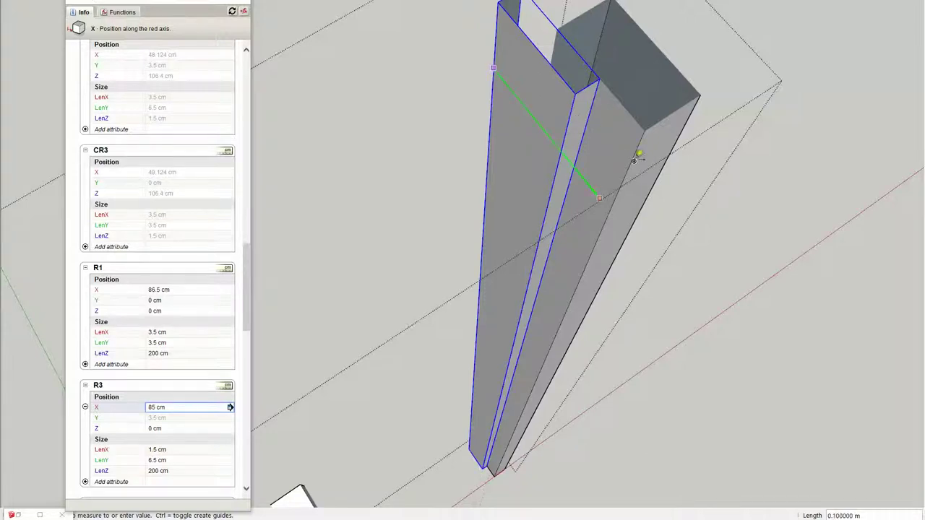
pyautogui.moveTo(639, 158); pyautogui.dragTo(615, 60, button='middle')
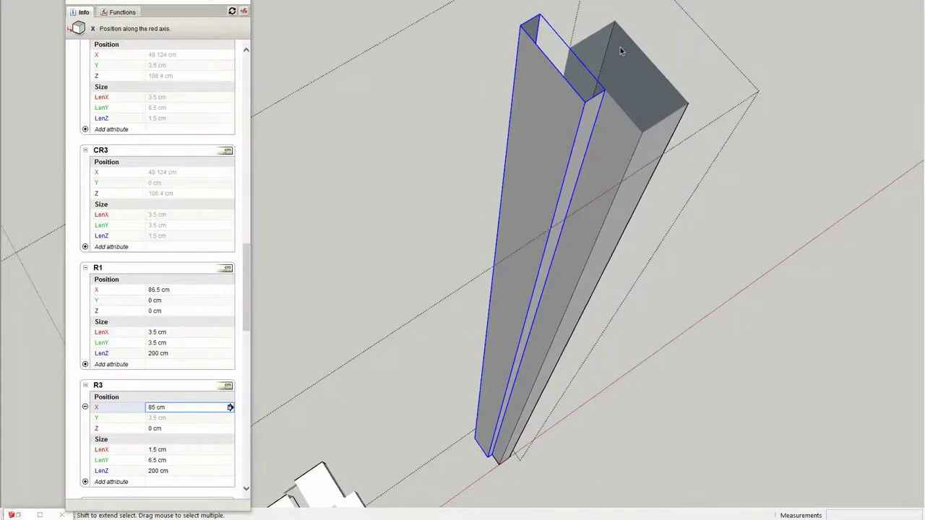
pyautogui.press('space')
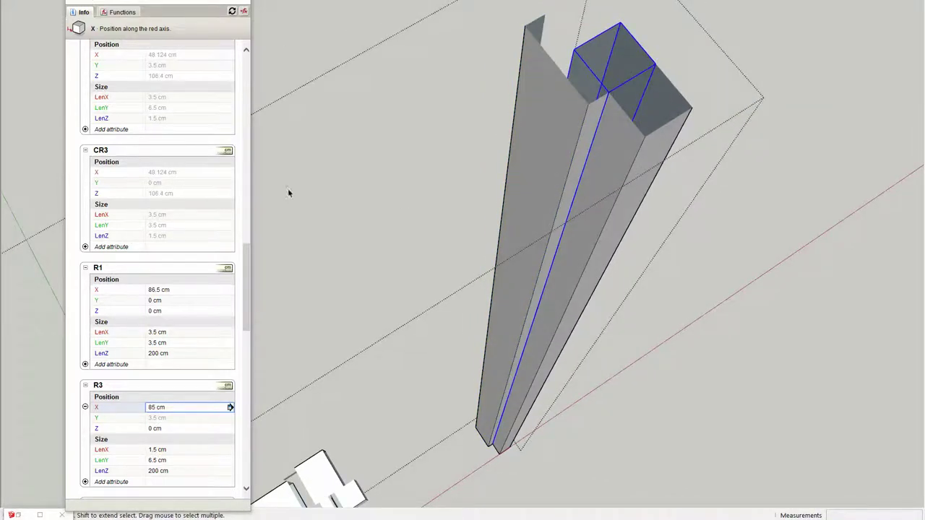
# Scroll the Component Attributes list to the R2 leg and expand its attributes.
pyautogui.scroll(2, 586, 244)
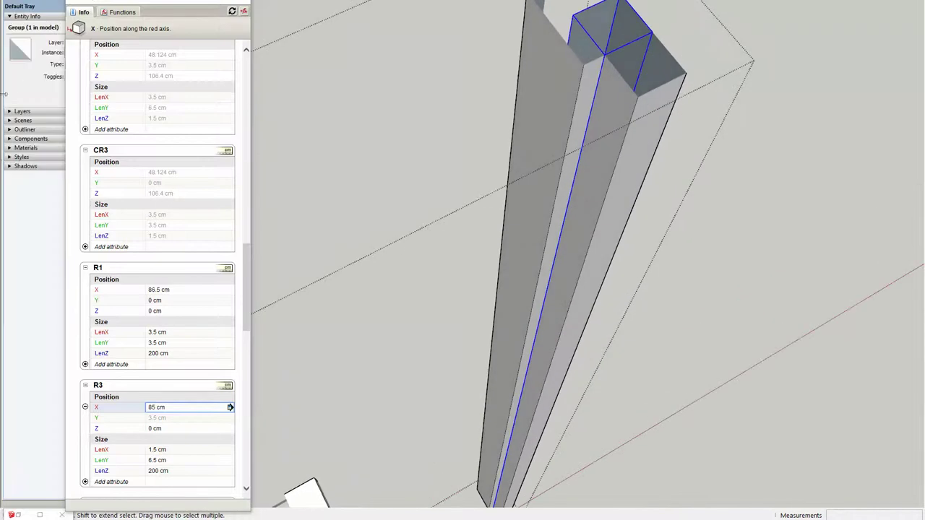
pyautogui.scroll(1, 605, 159)
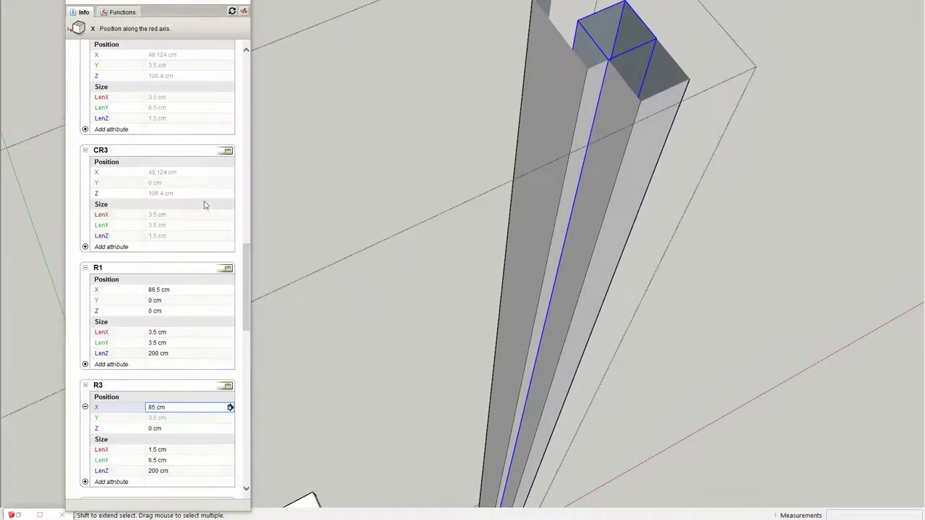
pyautogui.scroll(-1, 523, 211)
pyautogui.scroll(-3, 517, 156)
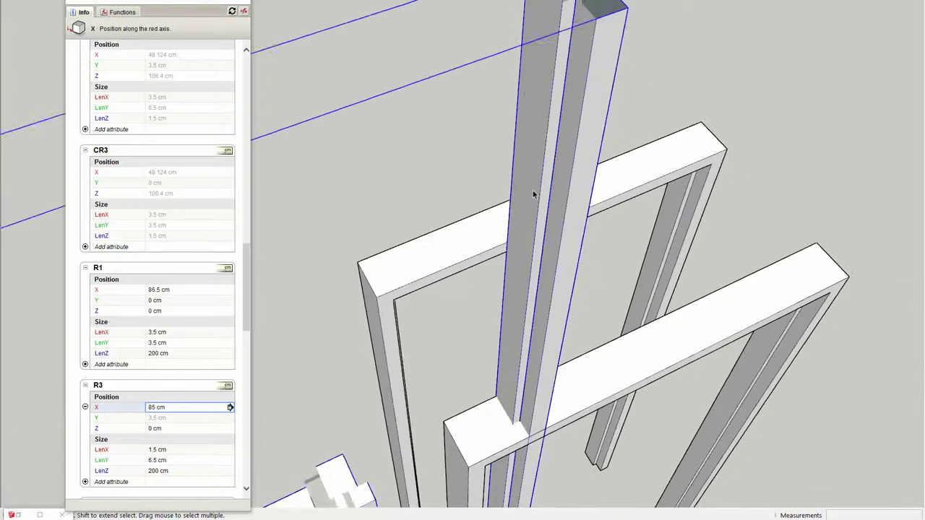
pyautogui.scroll(-3, 169, 337)
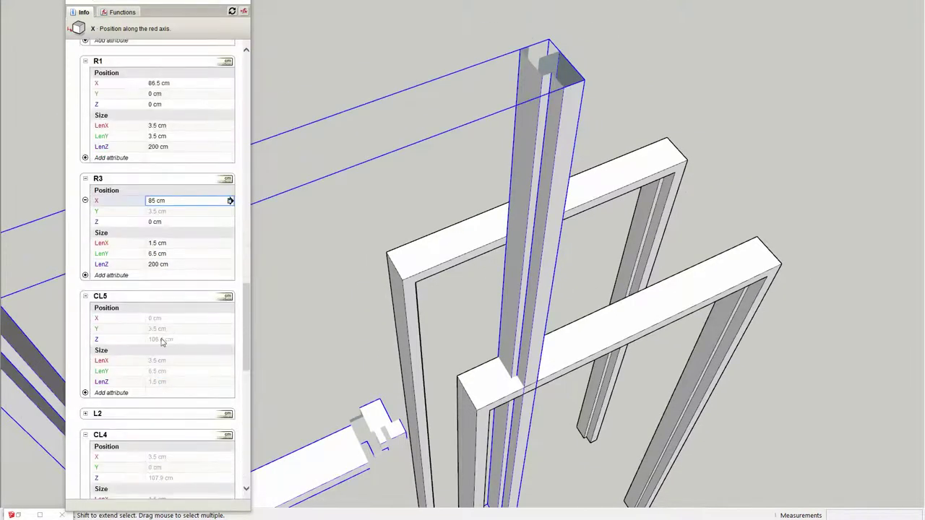
pyautogui.scroll(-3, 154, 349)
pyautogui.scroll(-3, 154, 348)
pyautogui.scroll(2, 170, 325)
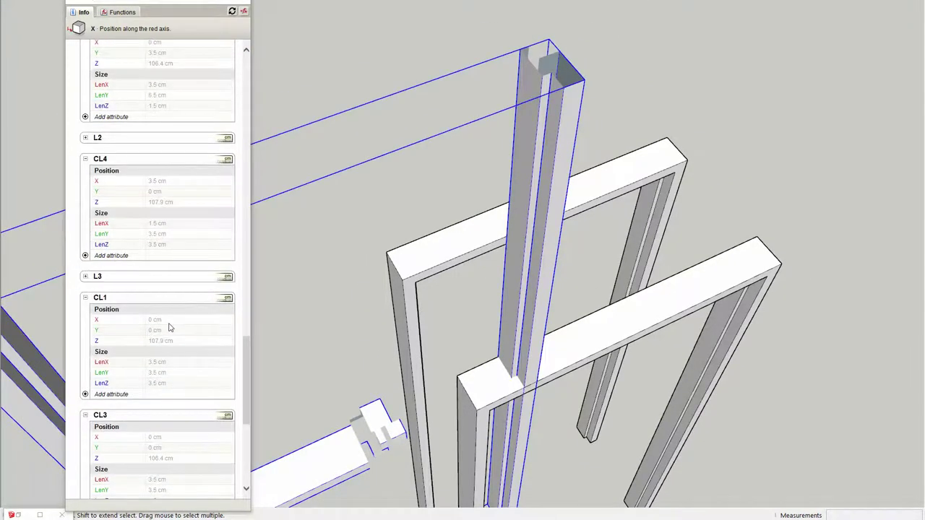
pyautogui.scroll(3, 170, 327)
pyautogui.scroll(2, 169, 328)
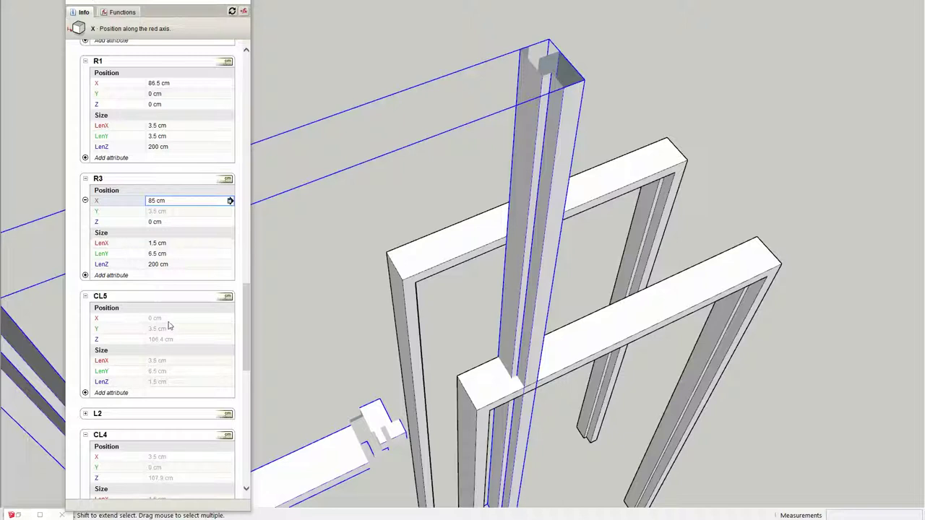
pyautogui.scroll(2, 142, 296)
pyautogui.scroll(6, 145, 282)
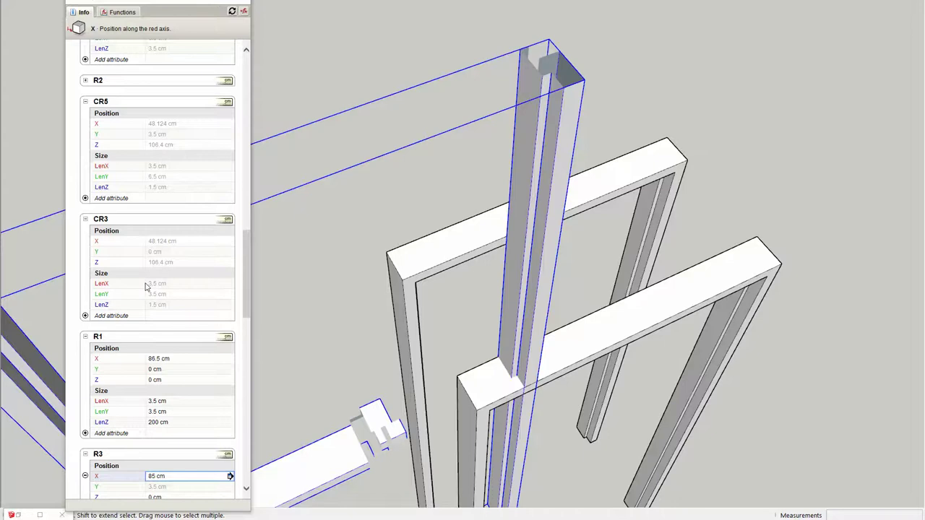
pyautogui.scroll(6, 155, 244)
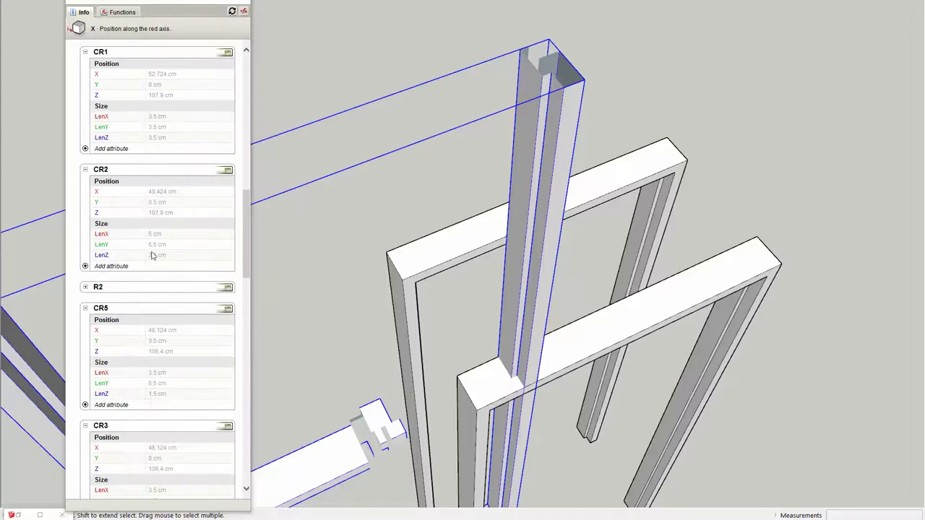
pyautogui.click(85, 288)
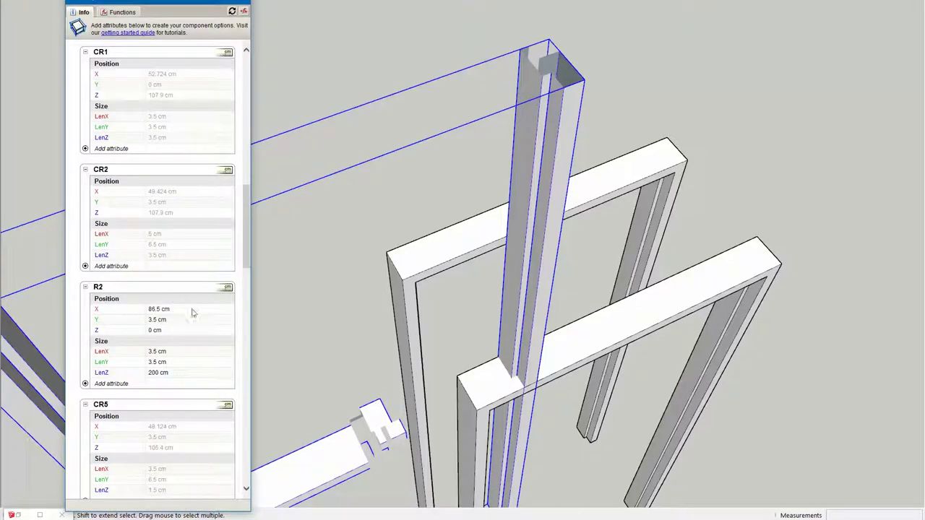
# Edit R2's LenY formula =R1!LenY, selecting the R1!LenY reference.
pyautogui.click(172, 362)
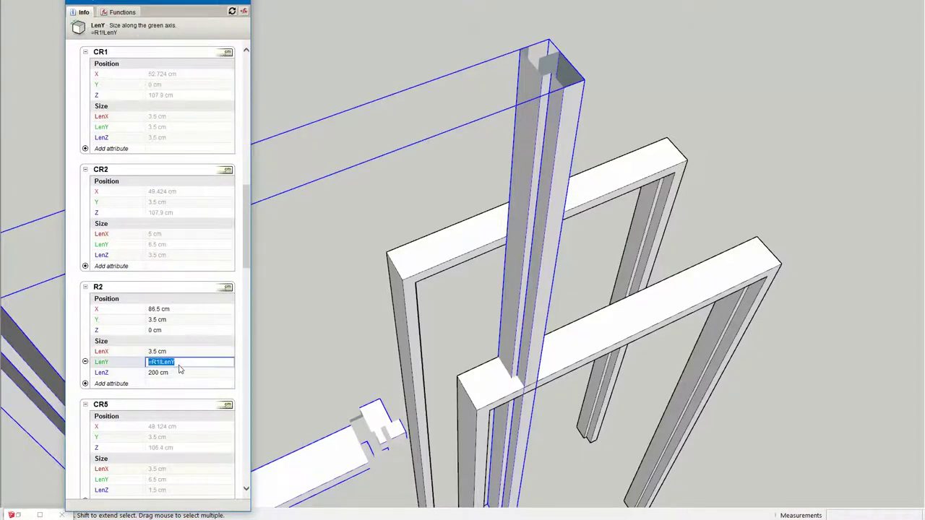
pyautogui.click(180, 365)
pyautogui.press('Return')
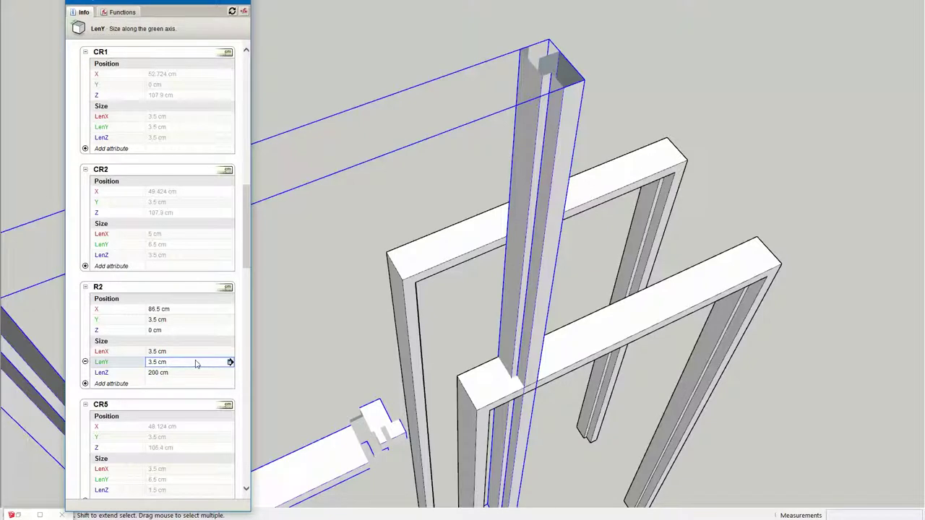
pyautogui.click(196, 363)
pyautogui.hotkey('ctrl', 'a')
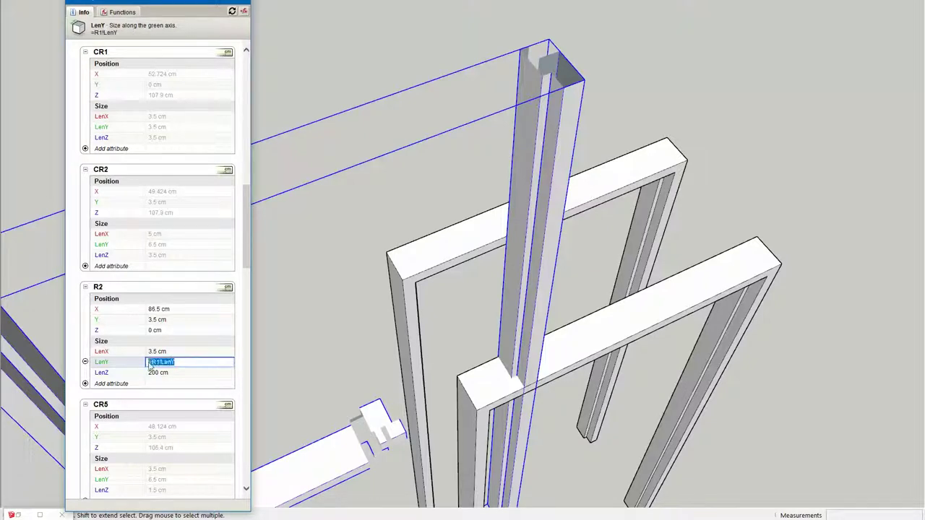
pyautogui.moveTo(175, 363); pyautogui.dragTo(150, 367)
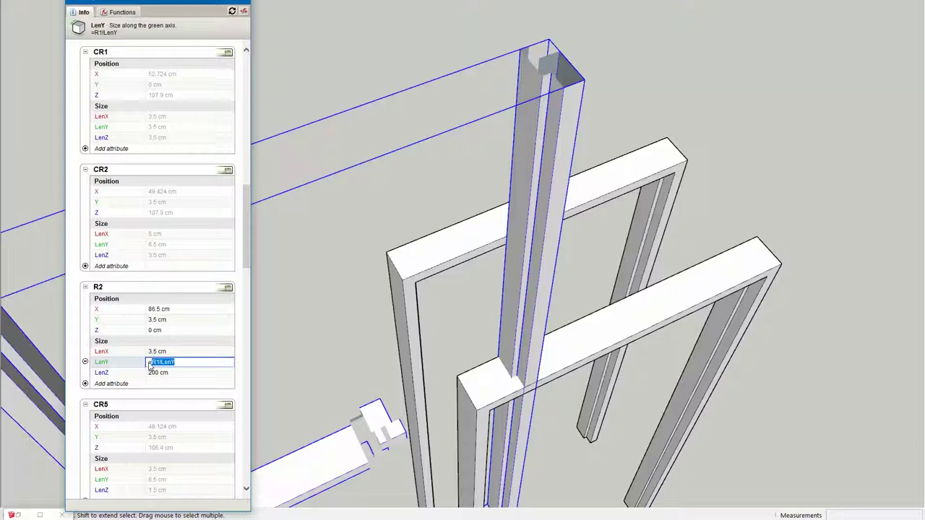
# Enter =FD!T2-FD!BT2 as the R2 post's LenY and check the committed formula.
pyautogui.write('=FD')
pyautogui.write('FDIBT2')
pyautogui.press('Return')
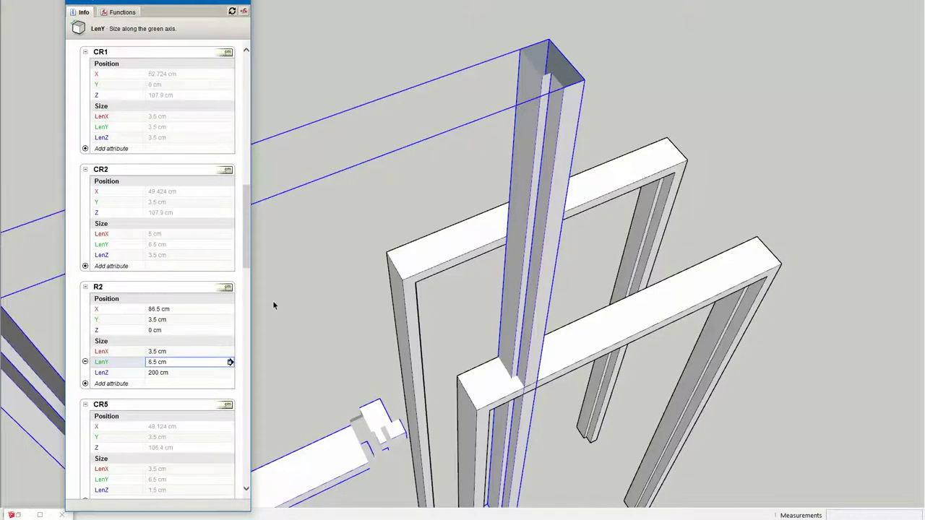
pyautogui.click(171, 361)
pyautogui.moveTo(200, 361); pyautogui.dragTo(119, 365)
pyautogui.press('Escape')
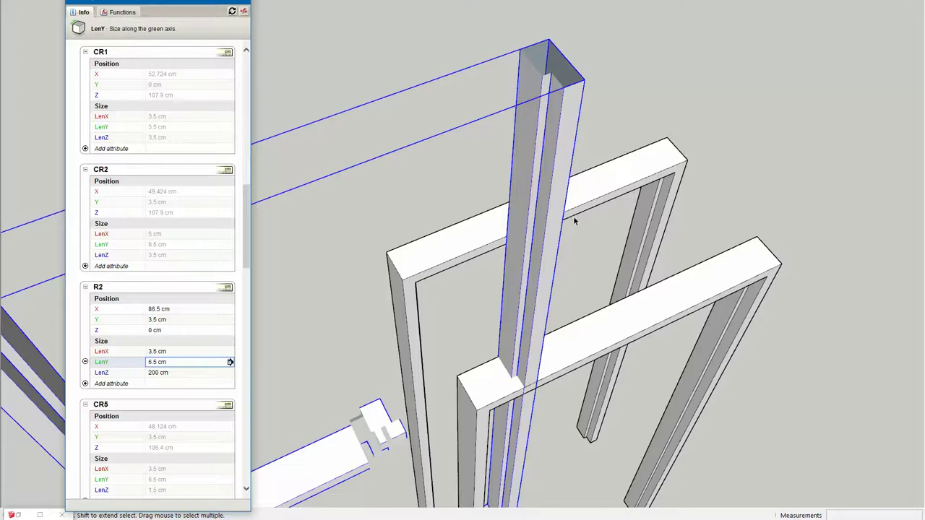
# Give the L2 post the same LenY formula, so it reads 6.5 cm.
pyautogui.scroll(-3, 573, 216)
pyautogui.scroll(-2, 547, 258)
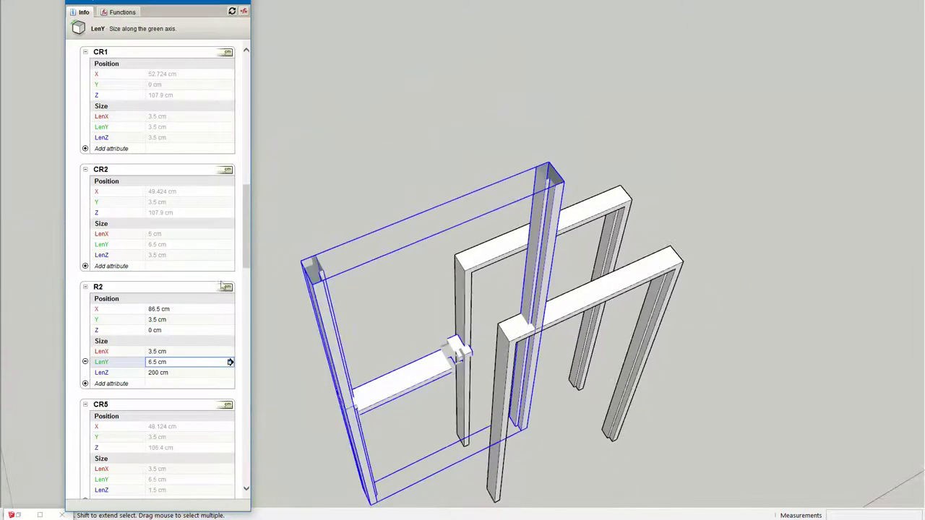
pyautogui.scroll(-3, 159, 260)
pyautogui.scroll(-3, 155, 259)
pyautogui.scroll(-3, 148, 285)
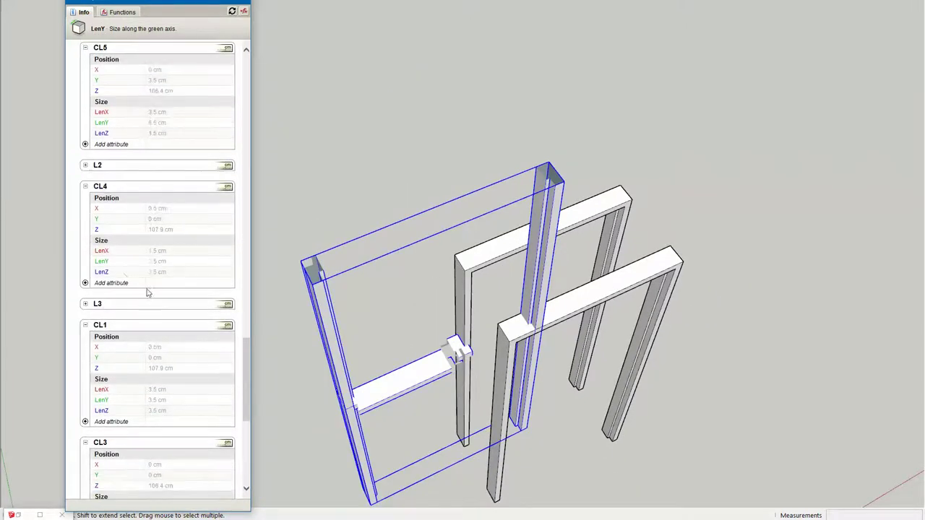
pyautogui.scroll(-3, 124, 246)
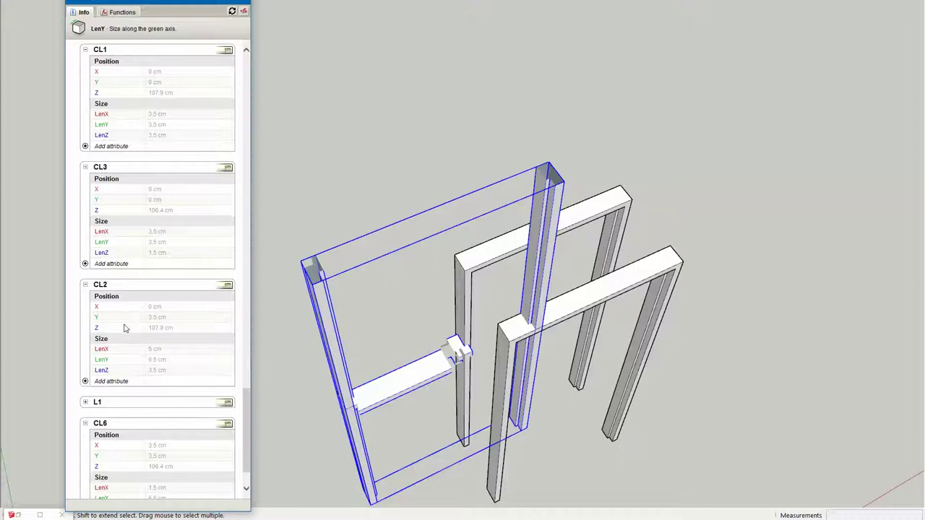
pyautogui.scroll(-2, 118, 335)
pyautogui.scroll(3, 118, 335)
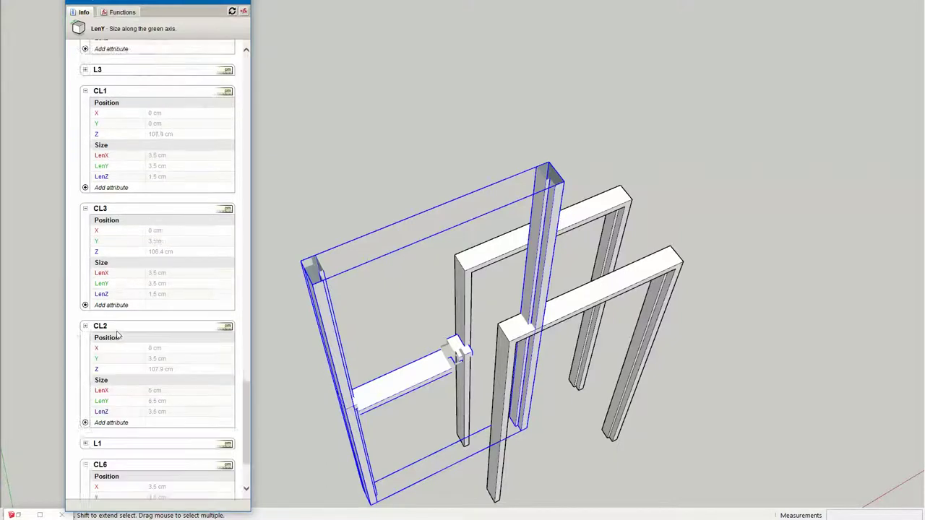
pyautogui.scroll(1, 118, 335)
pyautogui.scroll(2, 117, 335)
pyautogui.scroll(2, 118, 334)
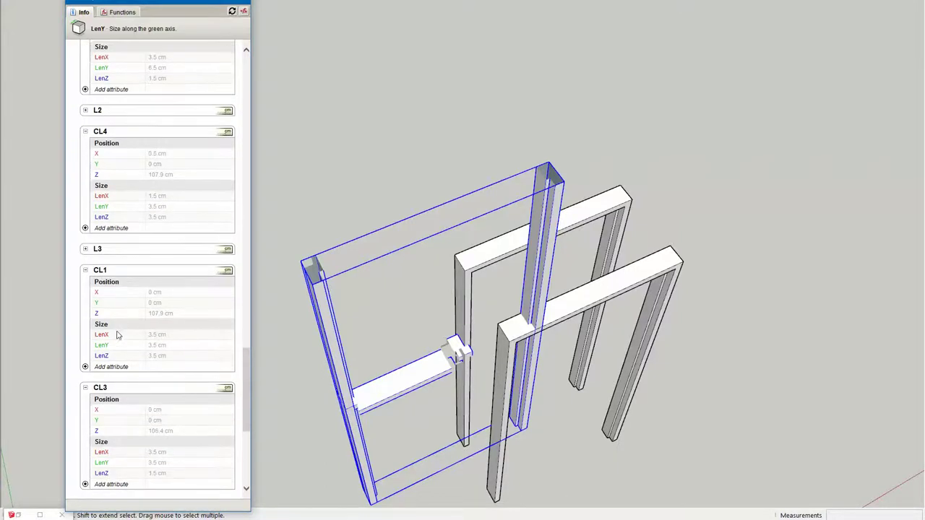
pyautogui.click(85, 110)
pyautogui.click(181, 186)
pyautogui.write('=FD!T2-FD!BT2')
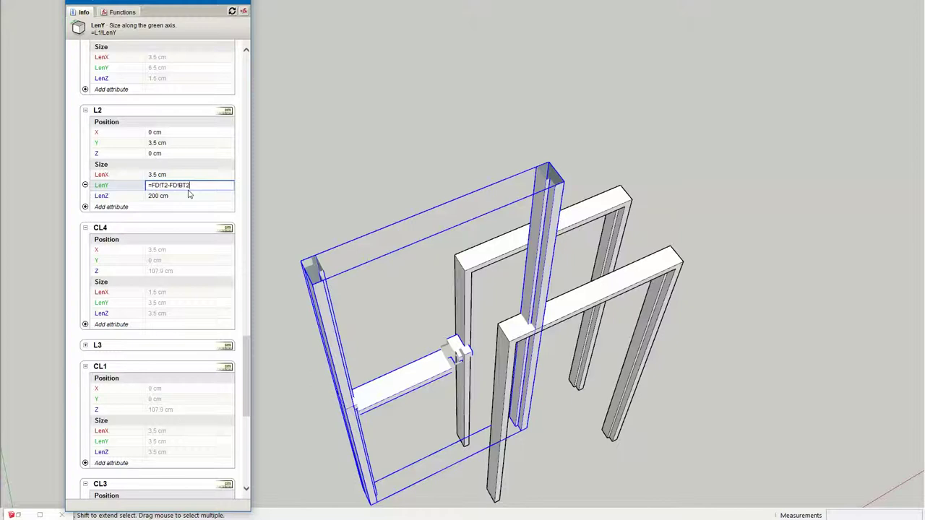
pyautogui.press('Return')
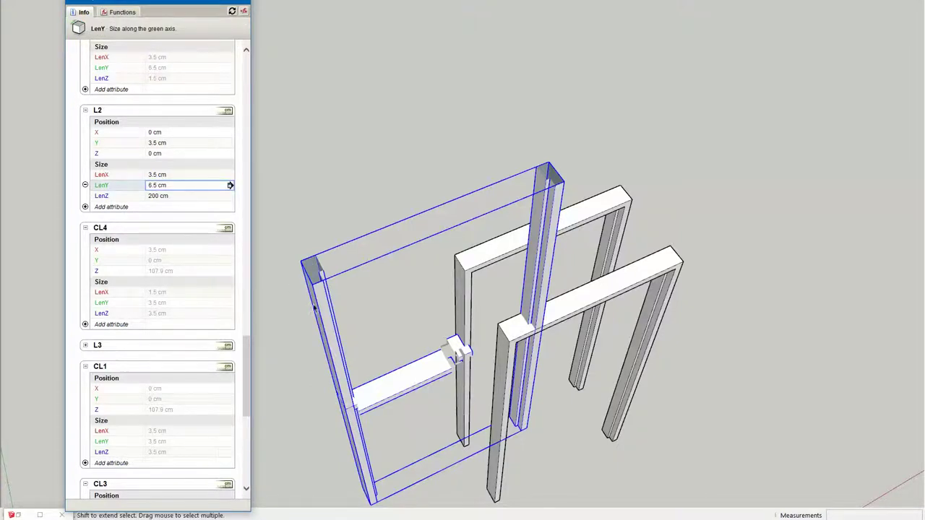
# Orbit down to eye level and zoom in for a close look at the beam.
pyautogui.moveTo(313, 293); pyautogui.dragTo(311, 193, button='middle')
pyautogui.moveTo(372, 320); pyautogui.dragTo(407, 169, button='middle')
pyautogui.scroll(2, 405, 184)
pyautogui.scroll(2, 361, 212)
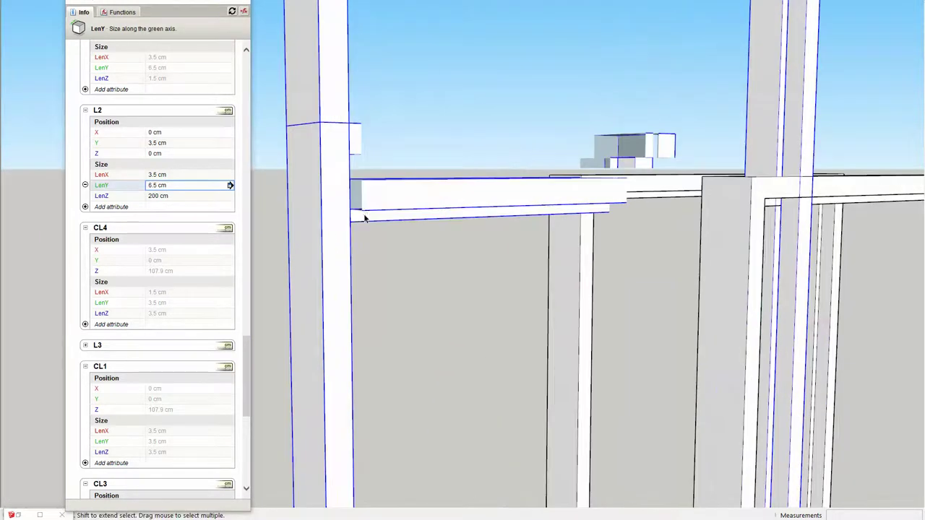
pyautogui.scroll(2, 362, 213)
pyautogui.moveTo(362, 217)
pyautogui.mouseDown(button='middle')
pyautogui.moveTo(390, 252)
pyautogui.moveTo(379, 299)
pyautogui.mouseUp(button='middle')
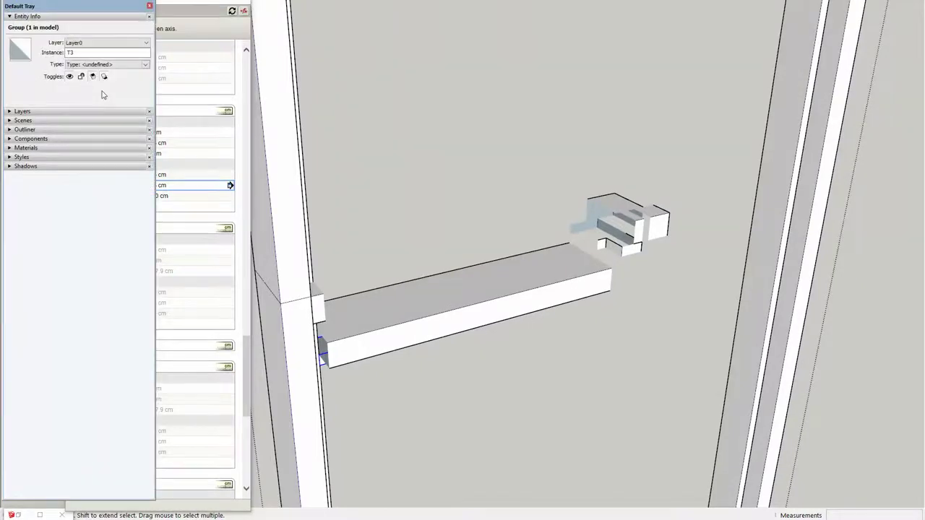
# Select the T2 top board and paste =FD!T2-FD!BT2 into its LenY for 6.5 cm.
pyautogui.click(390, 302)
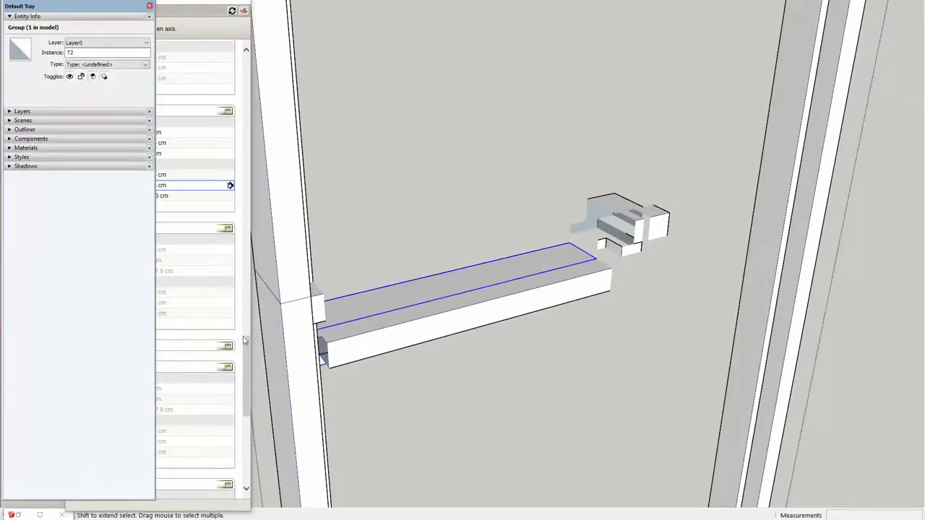
pyautogui.moveTo(246, 348); pyautogui.dragTo(260, 208)
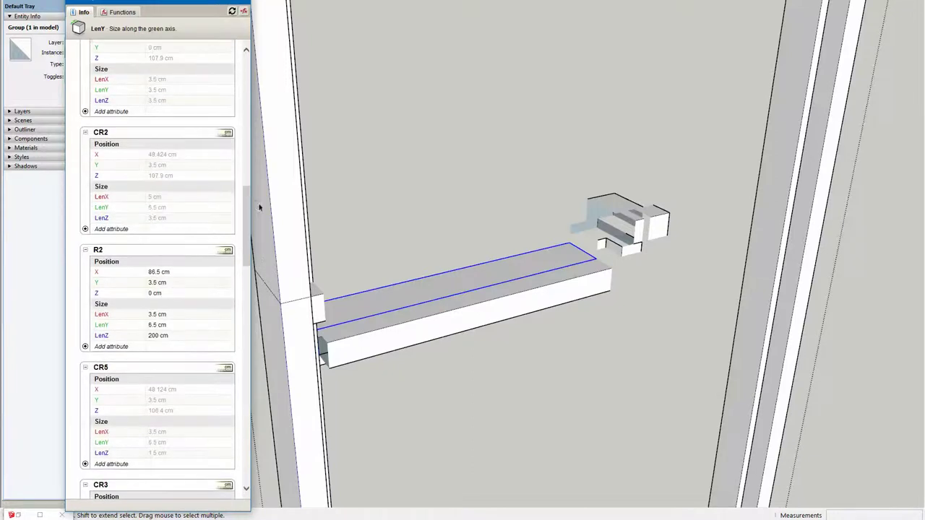
pyautogui.scroll(2, 196, 278)
pyautogui.scroll(3, 197, 289)
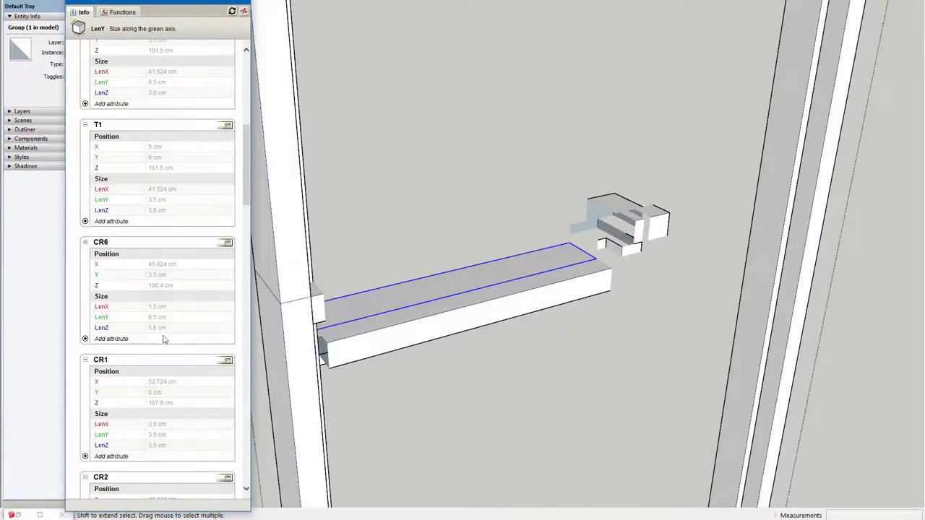
pyautogui.scroll(2, 165, 340)
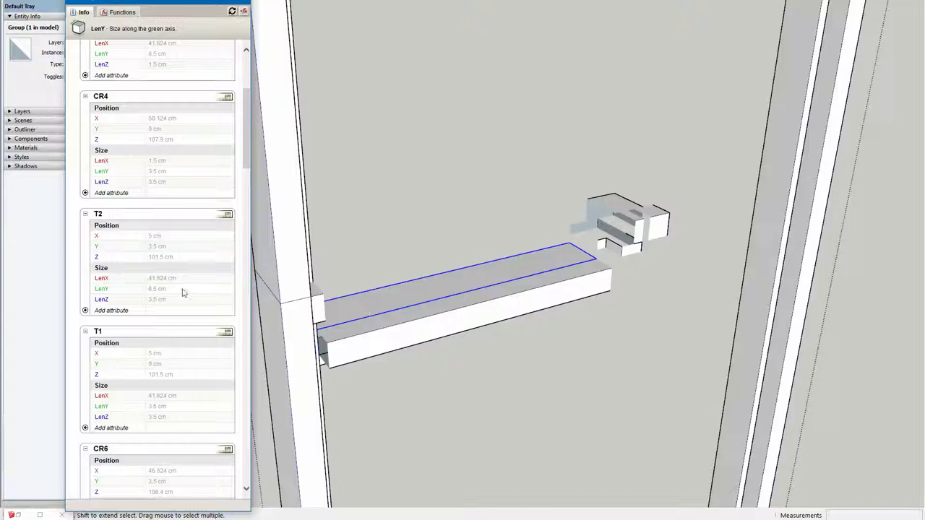
pyautogui.click(183, 290)
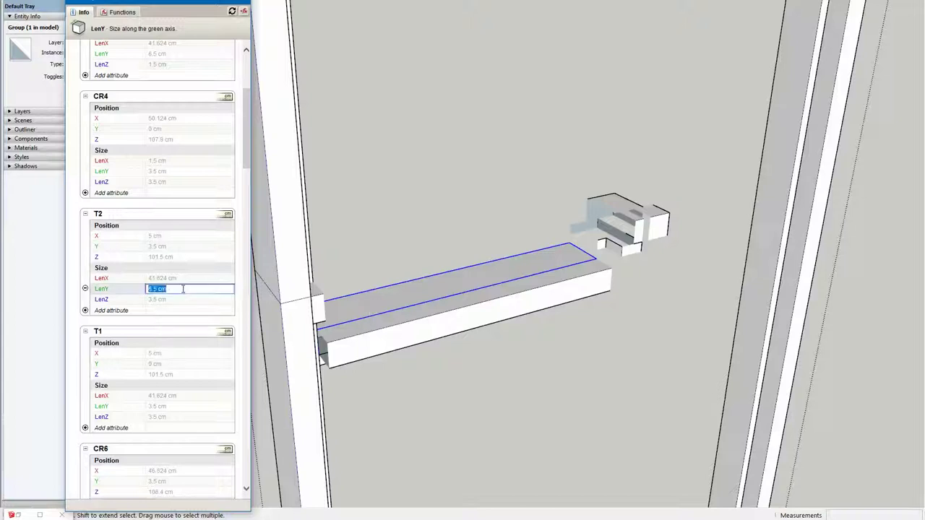
pyautogui.hotkey('ctrl', 'v')
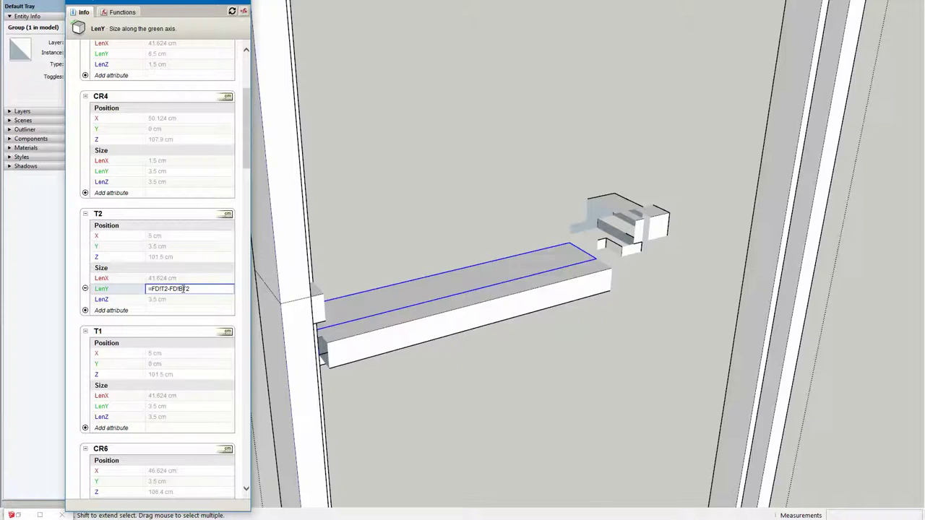
pyautogui.press('Return')
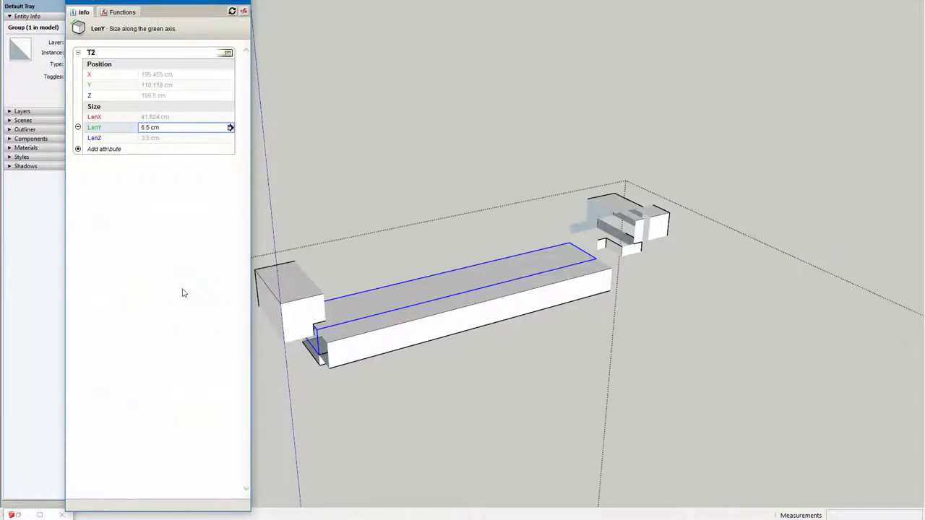
# Reselect the door frame component to list its parts T3, CR4 and T2.
pyautogui.click(366, 197)
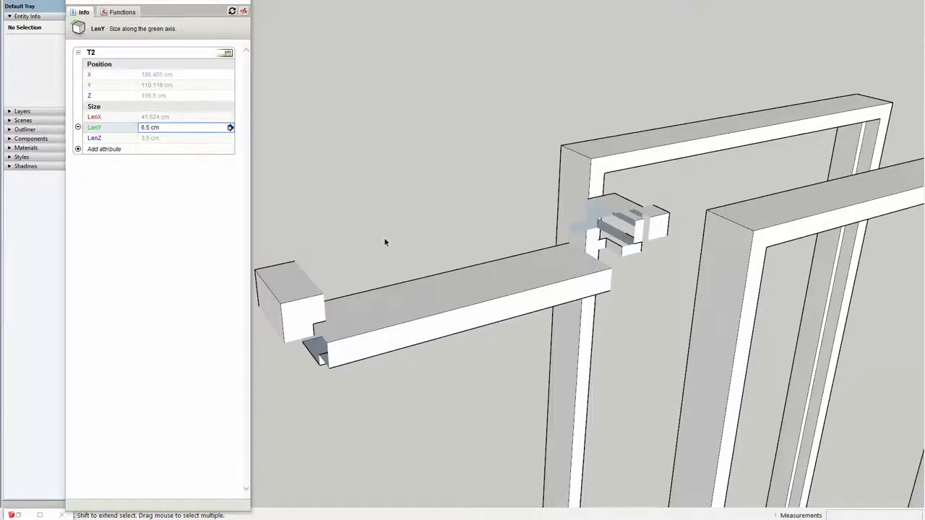
pyautogui.scroll(-1, 384, 239)
pyautogui.scroll(-2, 383, 242)
pyautogui.scroll(-2, 377, 250)
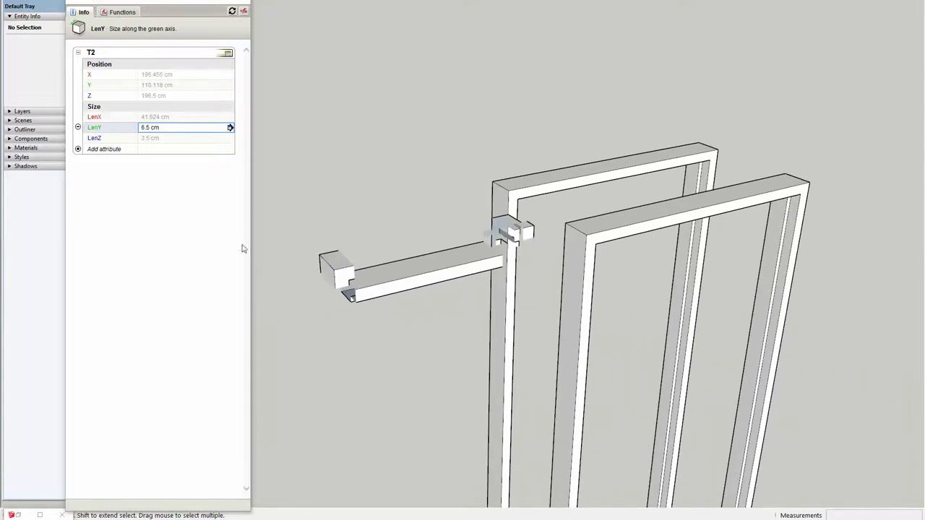
pyautogui.click(401, 269)
pyautogui.scroll(-3, 402, 273)
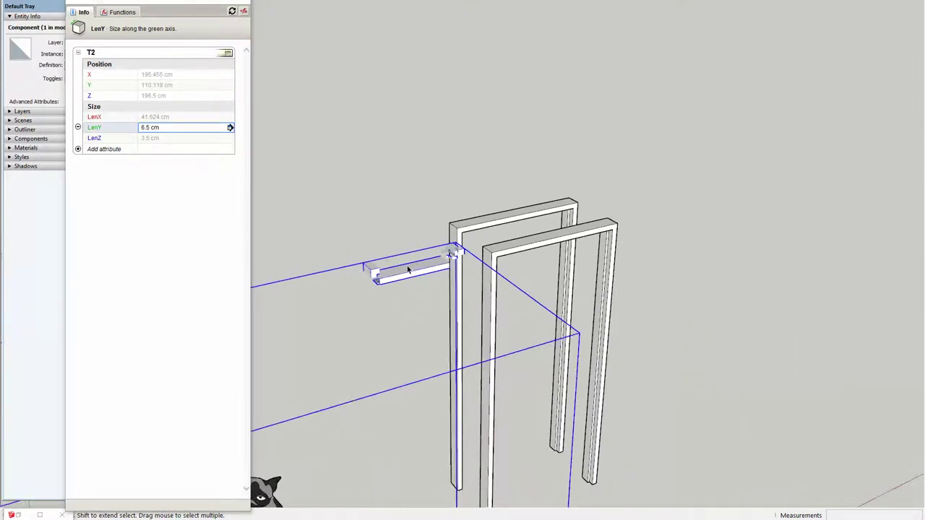
pyautogui.scroll(-1, 418, 259)
pyautogui.scroll(-1, 426, 263)
pyautogui.scroll(-1, 433, 267)
pyautogui.press('Return')
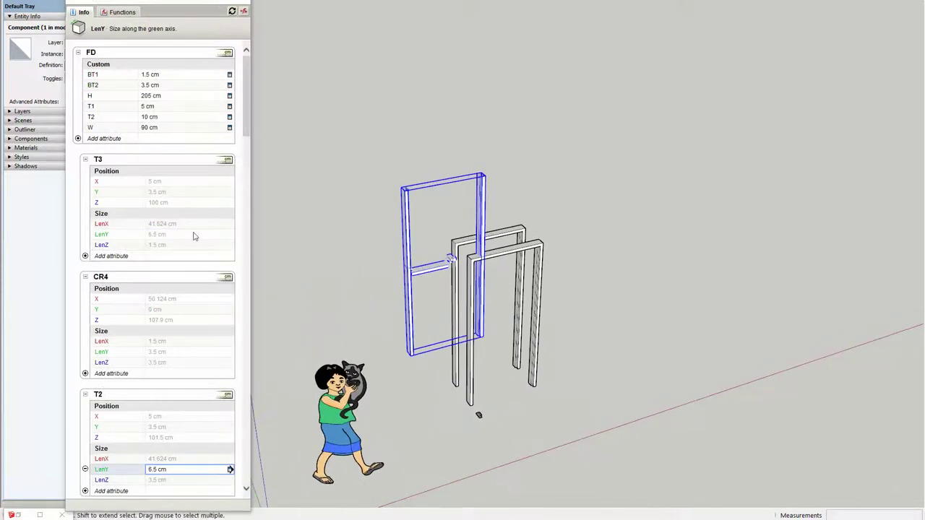
# Replace T3's LenY value with the formula =FD!T2-FD!BT2.
pyautogui.click(182, 239)
pyautogui.moveTo(182, 235); pyautogui.dragTo(207, 236)
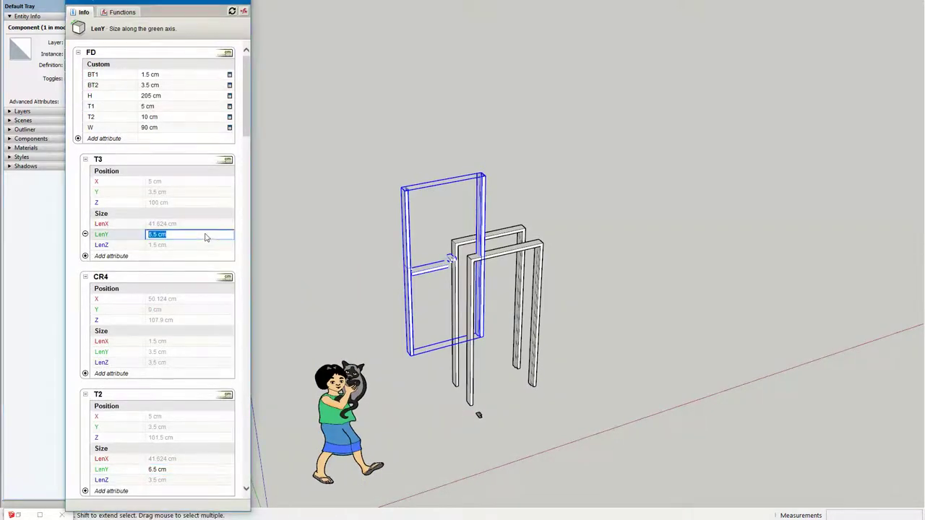
pyautogui.write('=FD!T2-FD!BT2')
pyautogui.press('Return')
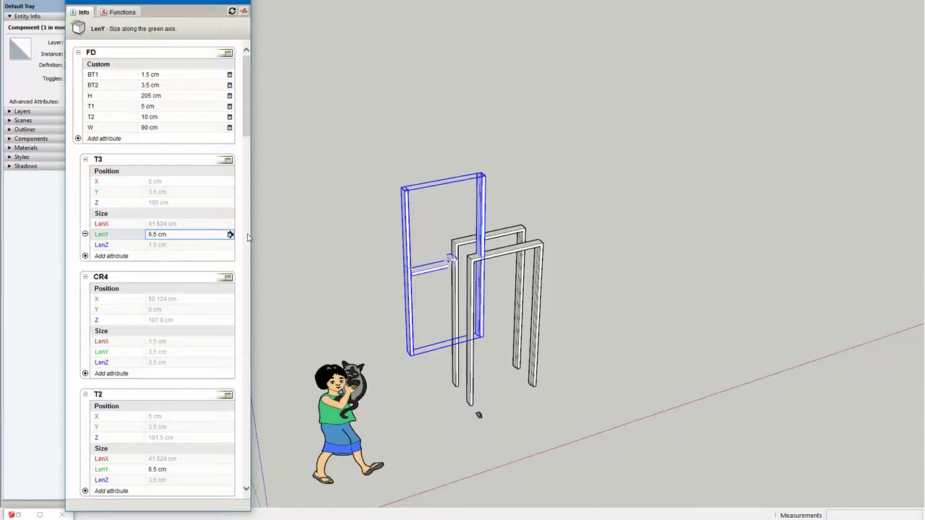
# Inspect the rail inside the frame group, then exit and select the whole door frame component.
pyautogui.moveTo(384, 251); pyautogui.dragTo(415, 278, button='middle')
pyautogui.scroll(2, 412, 274)
pyautogui.scroll(2, 409, 267)
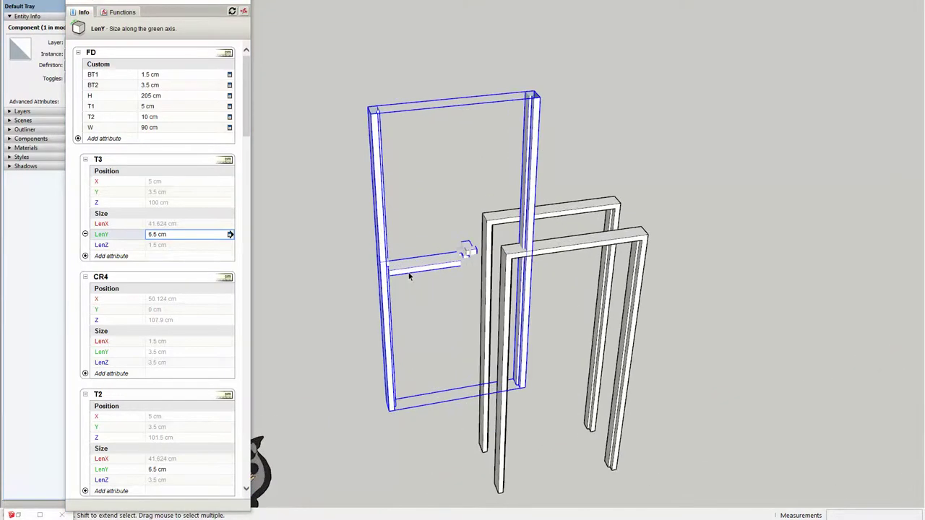
pyautogui.scroll(-3, 166, 279)
pyautogui.scroll(-4, 168, 278)
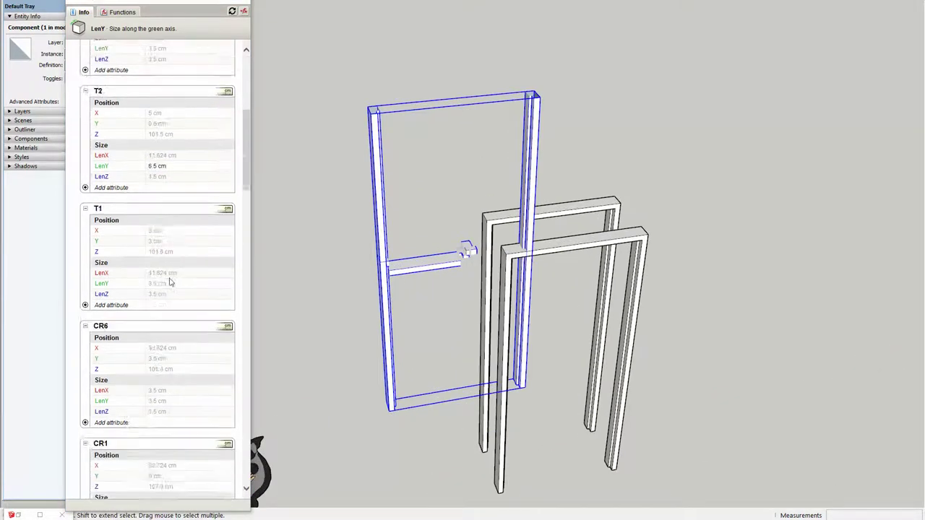
pyautogui.scroll(-1, 173, 281)
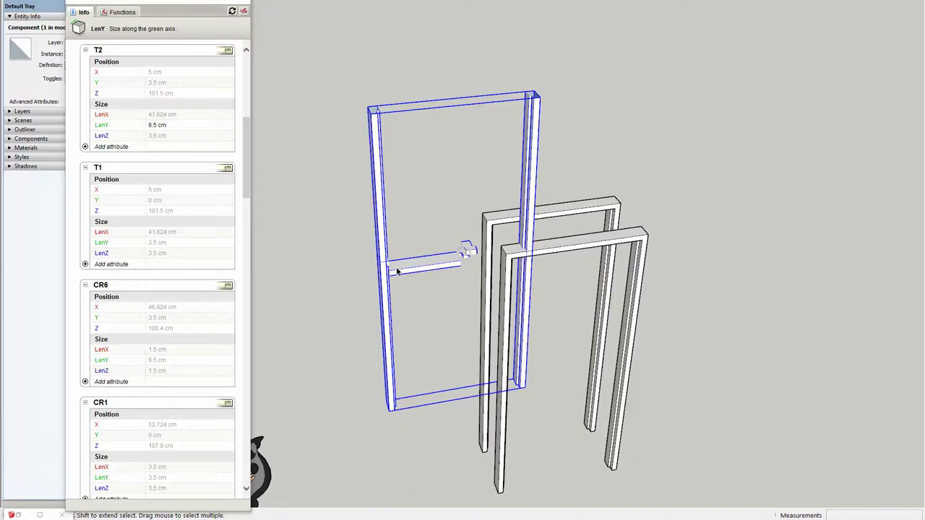
pyautogui.scroll(3, 392, 270)
pyautogui.scroll(2, 391, 265)
pyautogui.scroll(-3, 383, 319)
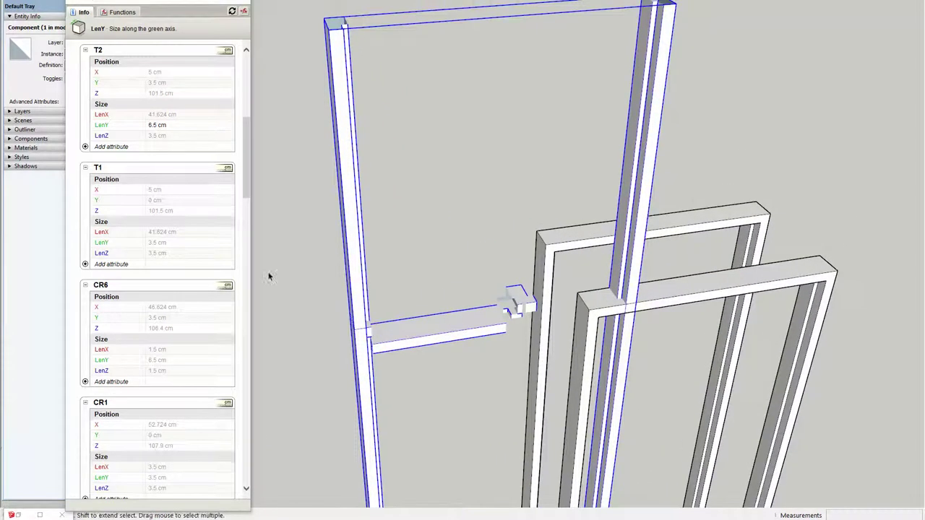
pyautogui.scroll(2, 335, 238)
pyautogui.moveTo(335, 237); pyautogui.dragTo(337, 247, button='middle')
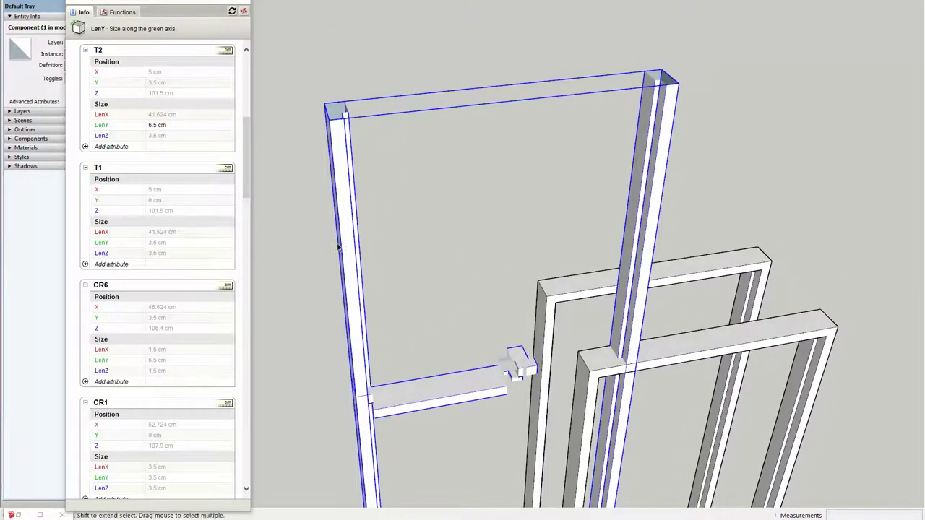
pyautogui.doubleClick(435, 376)
pyautogui.click(434, 375)
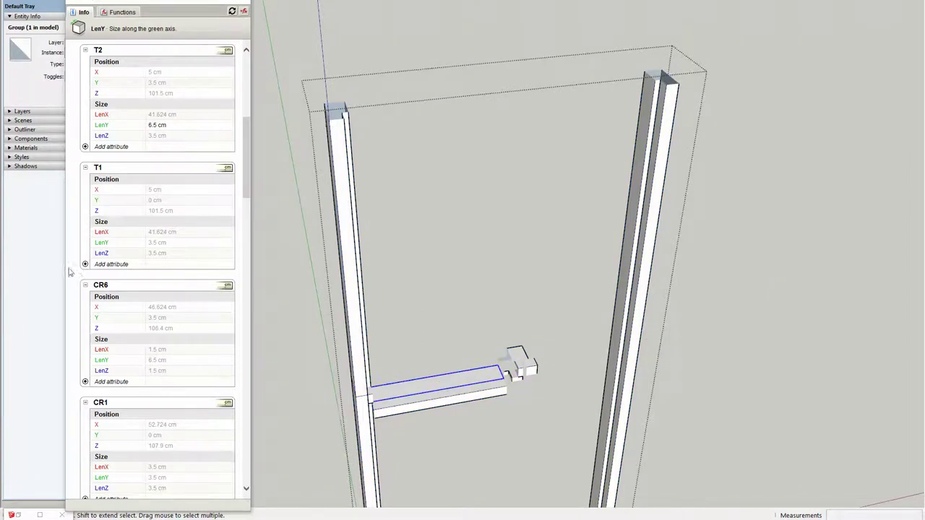
pyautogui.click(396, 404)
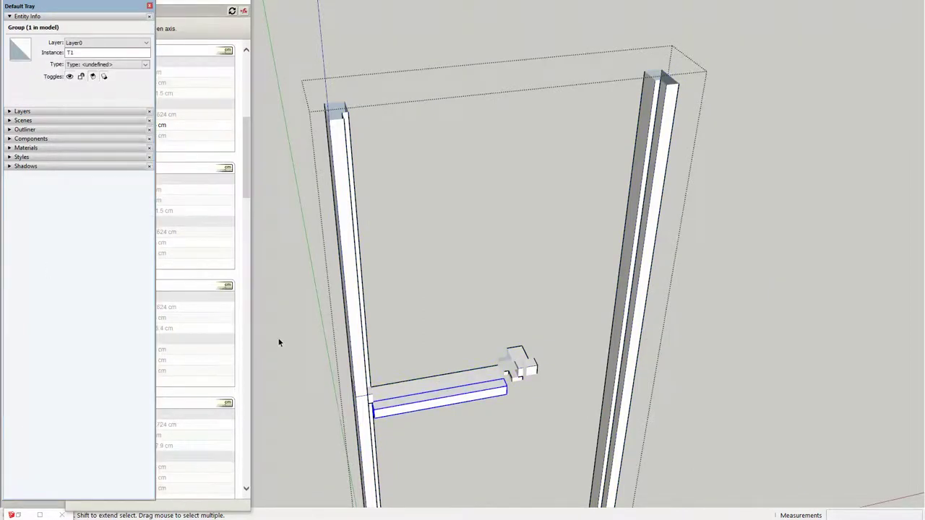
pyautogui.click(279, 343)
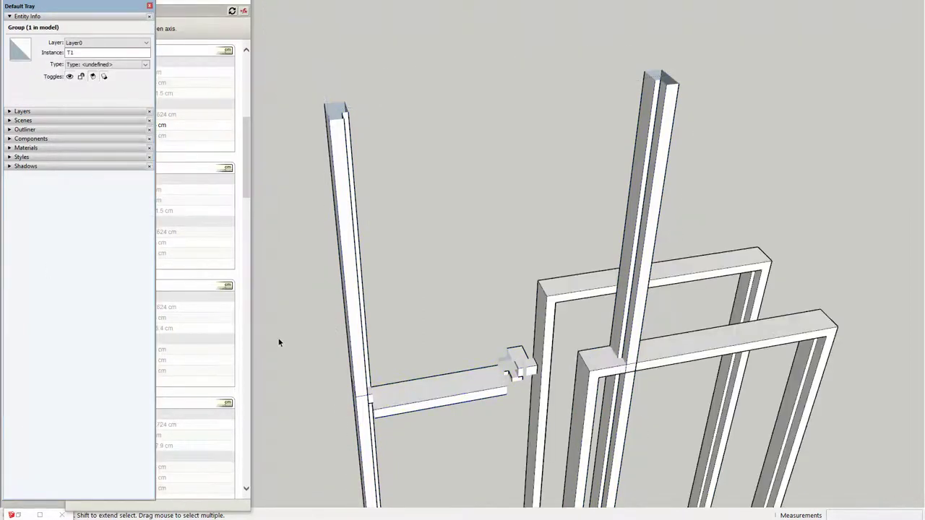
pyautogui.click(345, 295)
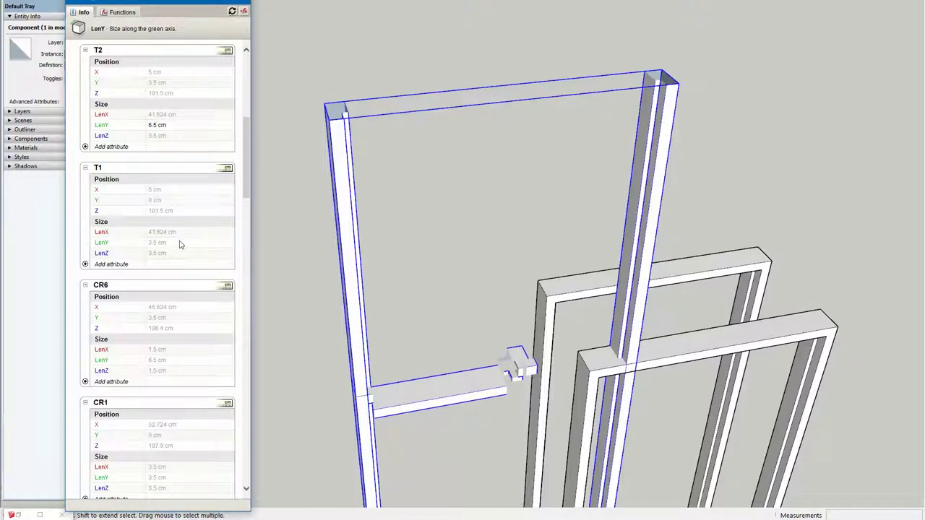
pyautogui.moveTo(446, 379)
pyautogui.mouseDown(button='middle')
pyautogui.moveTo(450, 244)
pyautogui.moveTo(355, 326)
pyautogui.mouseUp(button='middle')
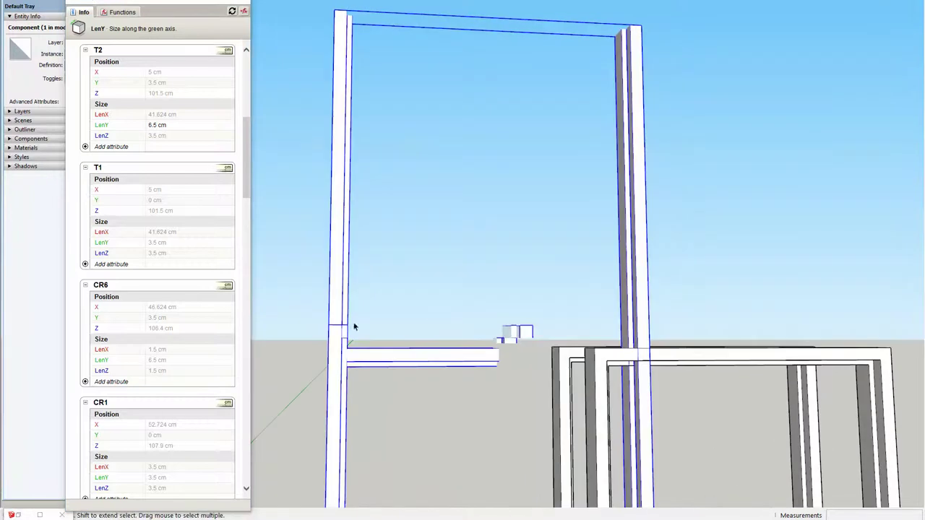
# Replace T1's 3.5 cm LenY with the formula =FD!BT2.
pyautogui.click(172, 247)
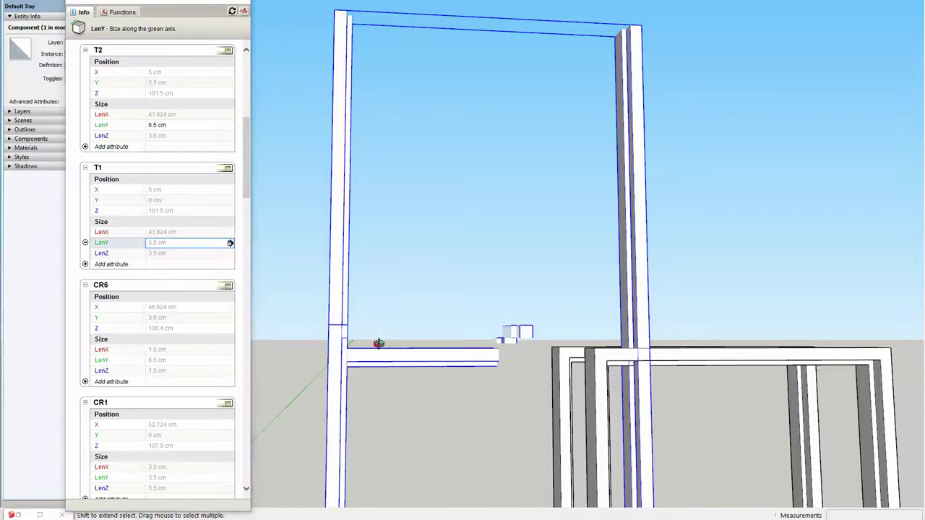
pyautogui.moveTo(378, 345); pyautogui.dragTo(442, 320, button='middle')
pyautogui.scroll(3, 375, 358)
pyautogui.scroll(1, 375, 358)
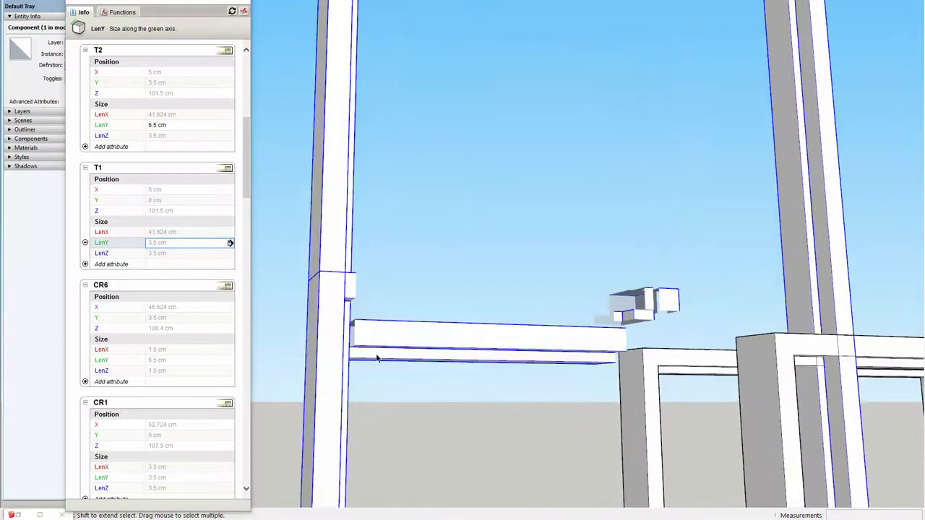
pyautogui.click(168, 246)
pyautogui.moveTo(179, 246); pyautogui.dragTo(112, 247)
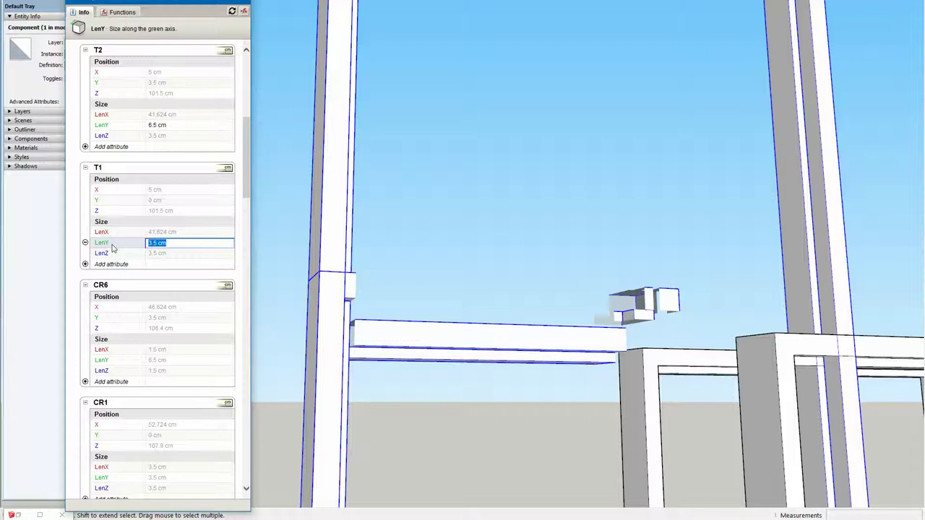
pyautogui.write('=F')
pyautogui.write('D!')
pyautogui.write('B')
pyautogui.press('BackSpace')
pyautogui.write('BT@')
pyautogui.press('BackSpace')
pyautogui.write('2')
pyautogui.press('Return')
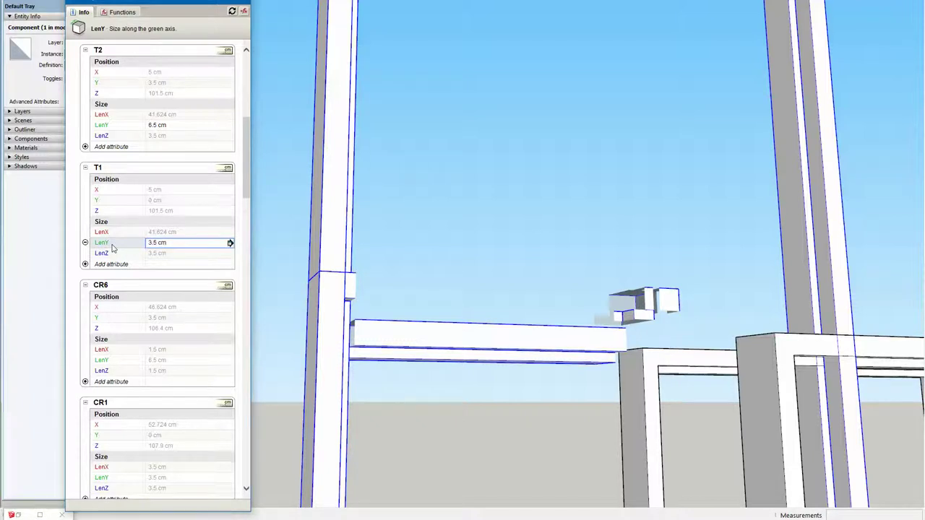
# Set T1's LenZ from FD!T1 and FD!BT1, and LenX to =FD!W-2*FD!T1 (80 cm).
pyautogui.click(180, 254)
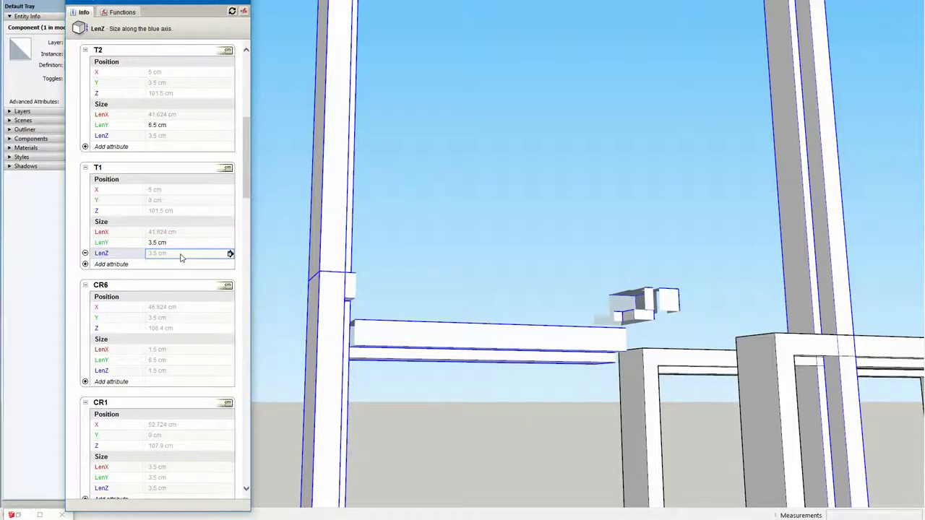
pyautogui.write('=FD!')
pyautogui.write('BT1')
pyautogui.press('Return')
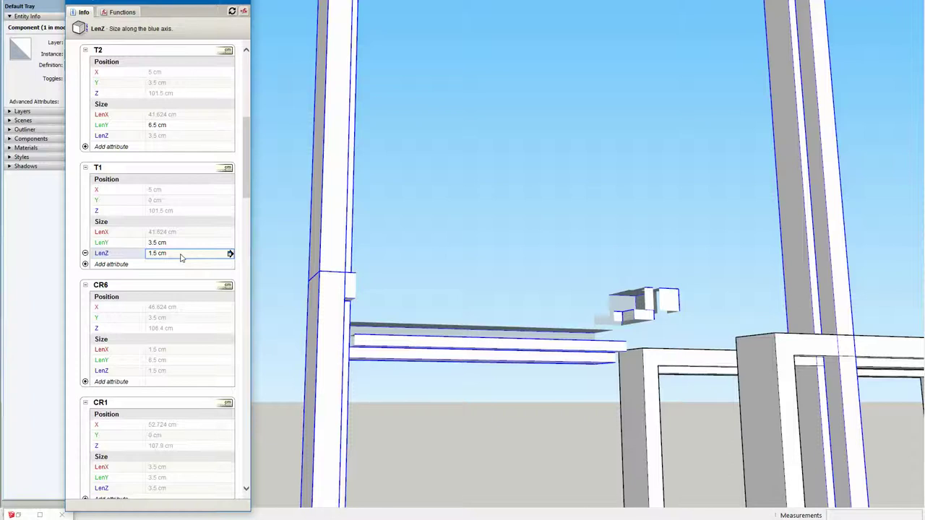
pyautogui.click(181, 258)
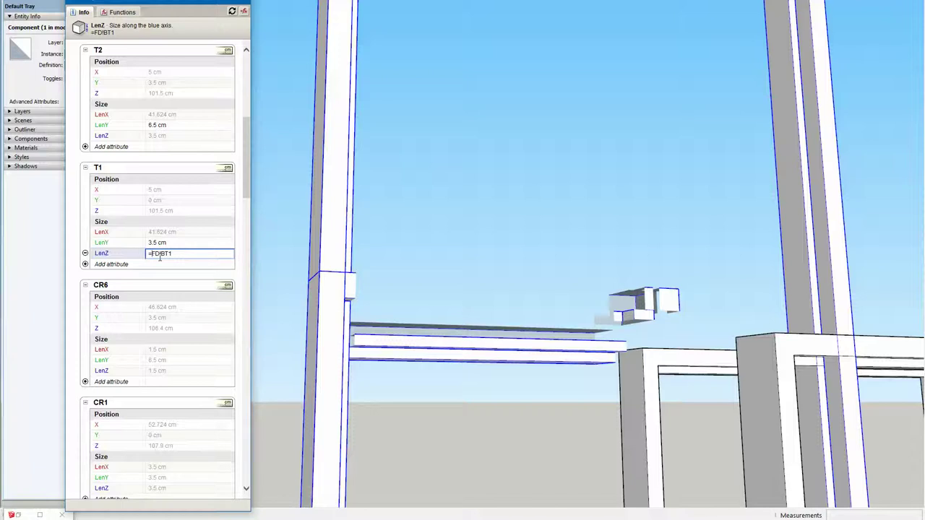
pyautogui.write('FD!')
pyautogui.write('T1+')
pyautogui.press('Return')
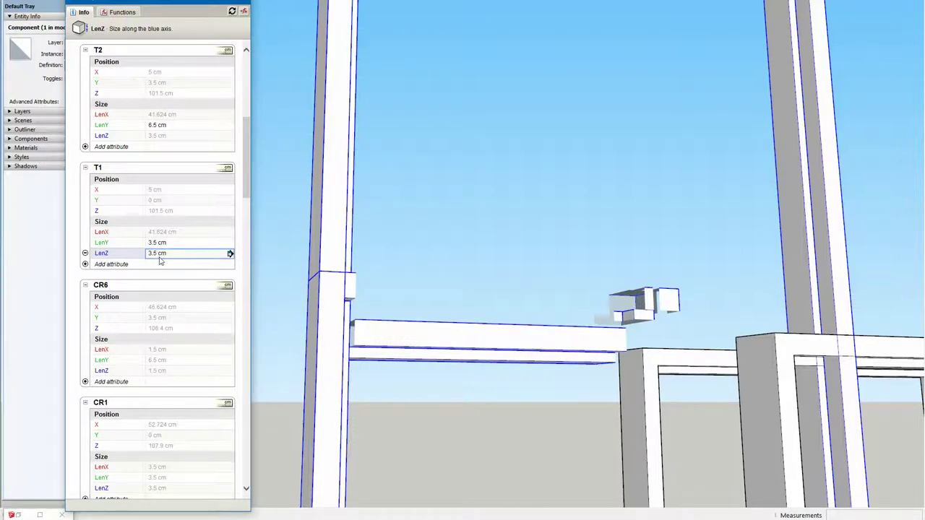
pyautogui.click(194, 237)
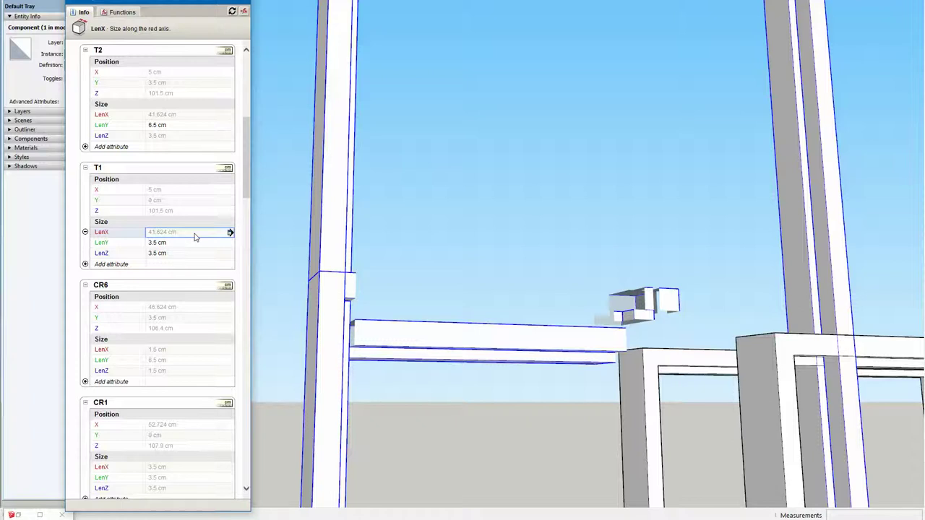
pyautogui.write('=')
pyautogui.write('FD!')
pyautogui.write('W-')
pyautogui.write('2*F')
pyautogui.write('D!')
pyautogui.write('T1')
pyautogui.press('Return')
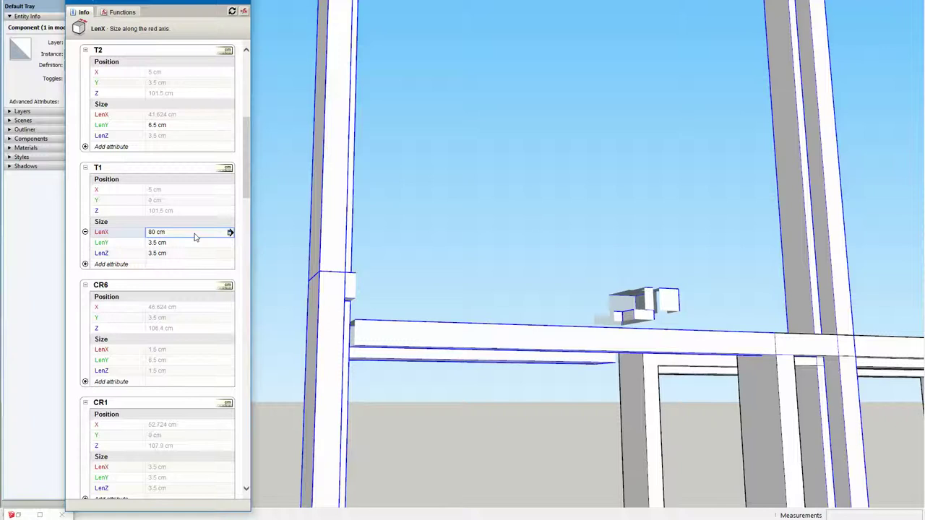
# Enter T1's X position formula and paste its Z position, raising it to 201.5 cm.
pyautogui.click(174, 194)
pyautogui.write('=')
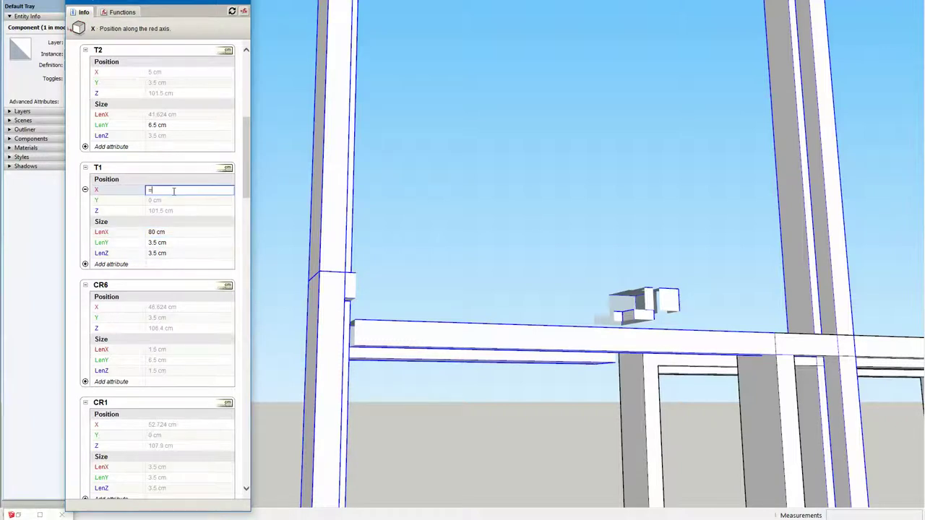
pyautogui.write('FD!')
pyautogui.write('!')
pyautogui.write('-')
pyautogui.write('1')
pyautogui.click(160, 257)
pyautogui.press('Return')
pyautogui.moveTo(304, 239)
pyautogui.mouseDown(button='middle')
pyautogui.moveTo(352, 181)
pyautogui.moveTo(324, 361)
pyautogui.mouseUp(button='middle')
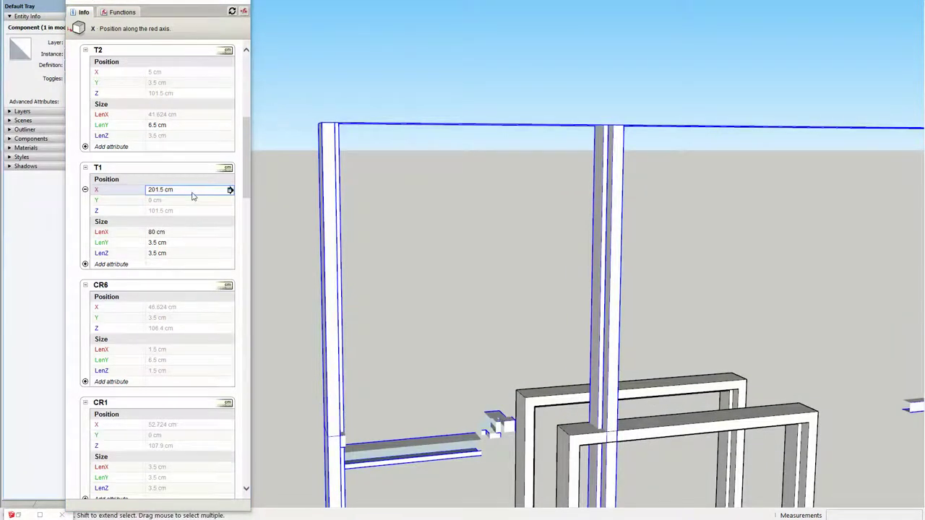
pyautogui.click(192, 194)
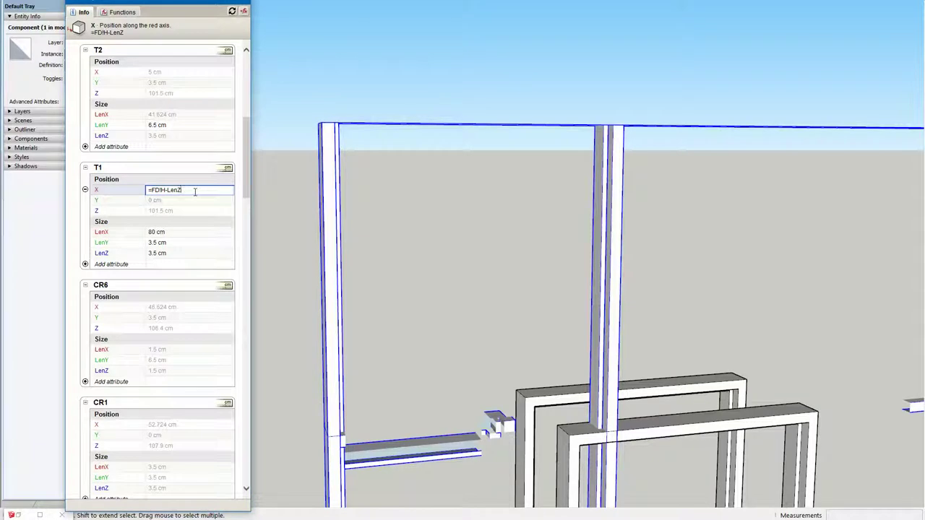
pyautogui.click(168, 190)
pyautogui.press('Return')
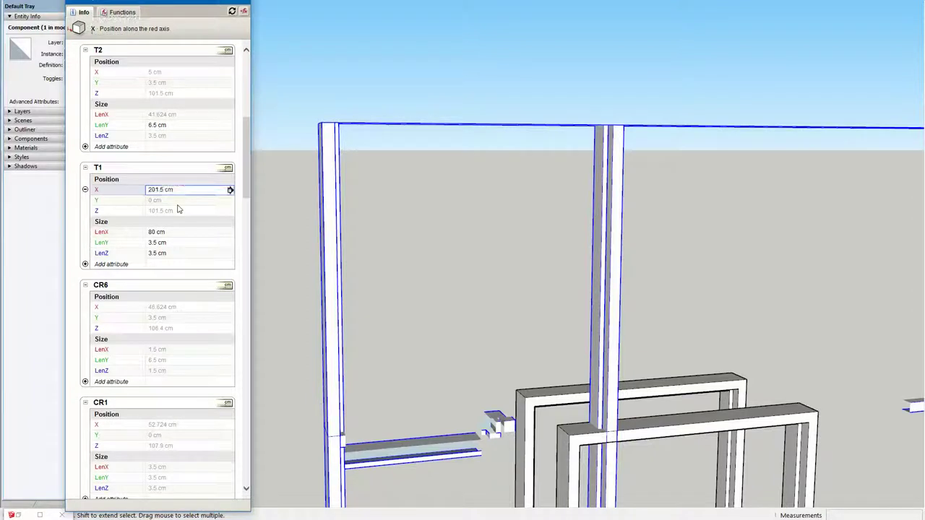
pyautogui.click(170, 210)
pyautogui.write('=FDIH-LenZ')
pyautogui.press('Return')
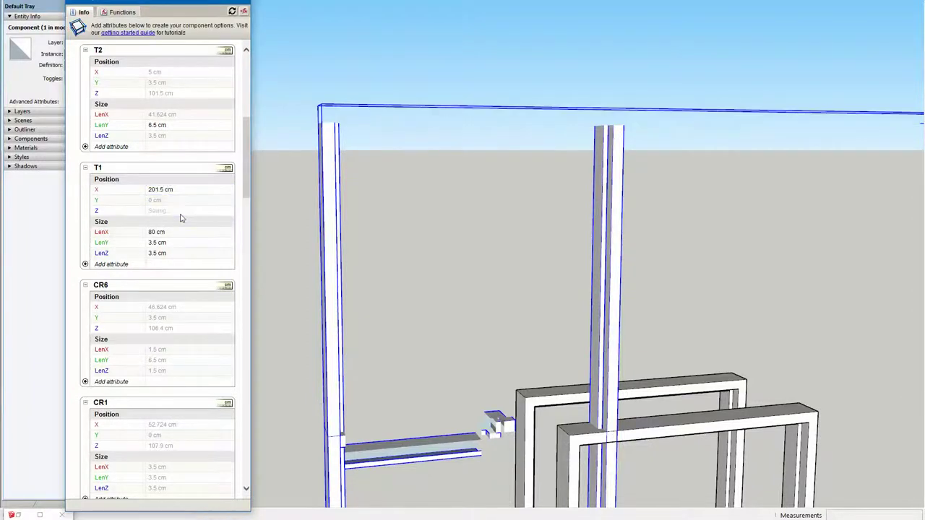
# Fix T1's X formula to 5 cm, set Y to 0 cm, and collapse T1's section.
pyautogui.click(186, 190)
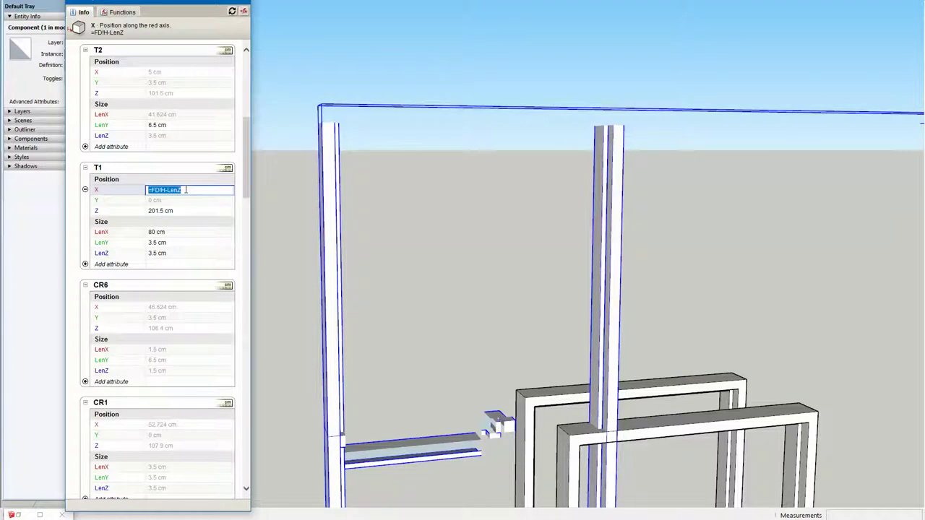
pyautogui.press('End')
pyautogui.hotkey('shift', 'Left')
pyautogui.hotkey('shift', 'Left')
pyautogui.hotkey('shift', 'Left')
pyautogui.hotkey('shift', 'Left')
pyautogui.hotkey('shift', 'Left')
pyautogui.hotkey('shift', 'Left')
pyautogui.press('BackSpace')
pyautogui.write('X')
pyautogui.press('Return')
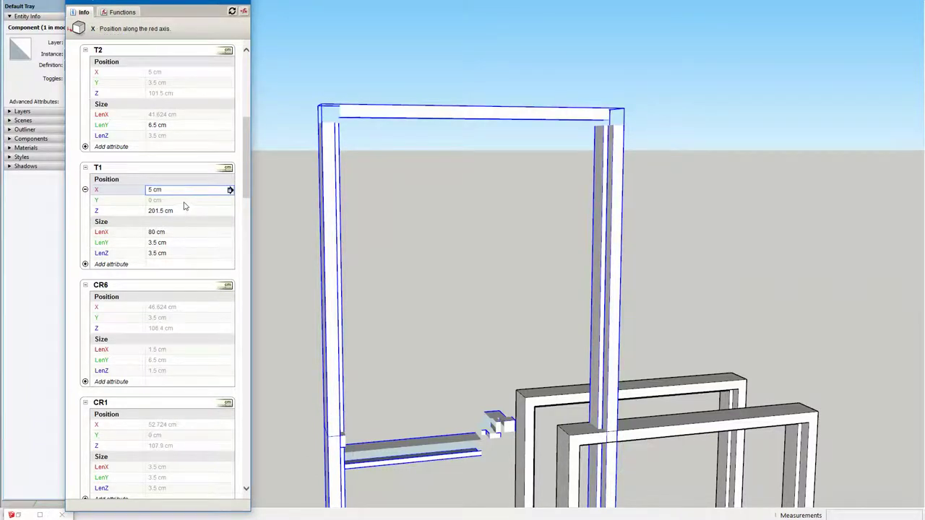
pyautogui.click(184, 203)
pyautogui.write('0')
pyautogui.press('Return')
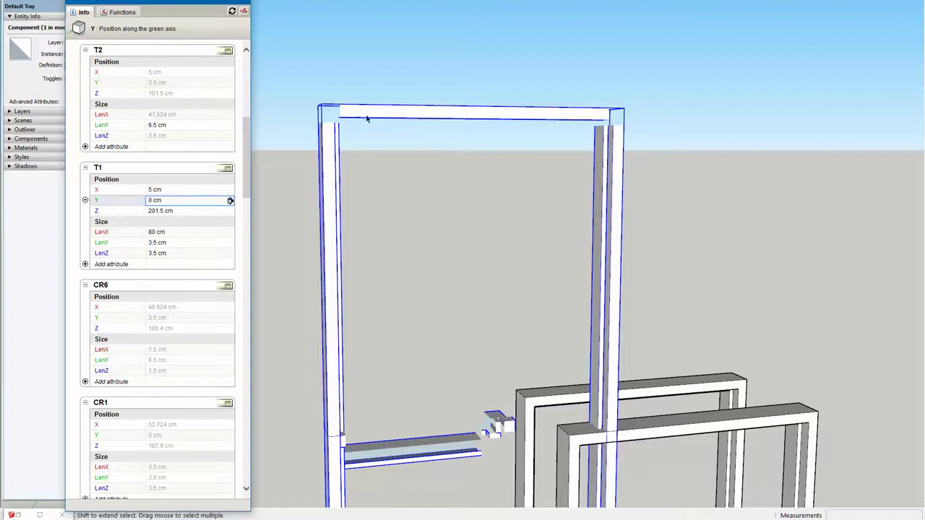
pyautogui.moveTo(368, 105); pyautogui.dragTo(341, 194, button='middle')
pyautogui.scroll(1, 347, 174)
pyautogui.scroll(2, 355, 159)
pyautogui.scroll(2, 353, 152)
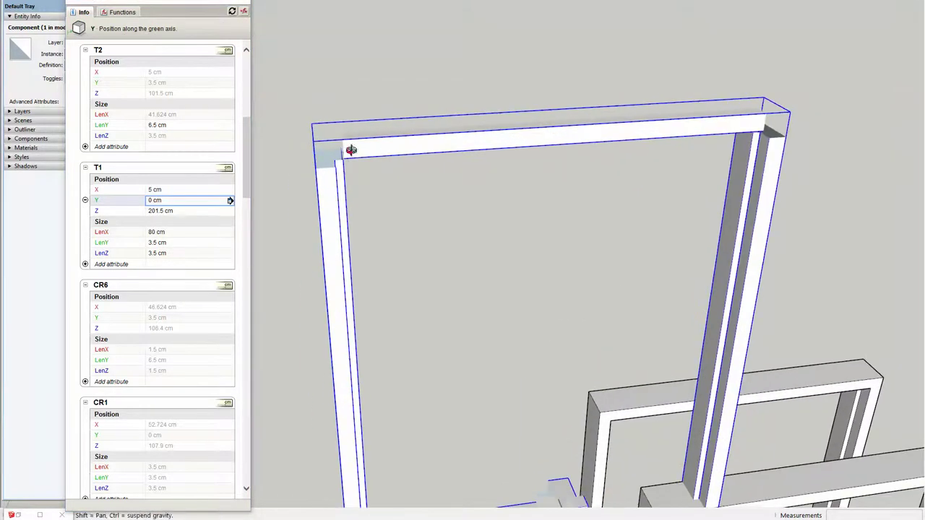
pyautogui.moveTo(354, 155)
pyautogui.mouseDown(button='middle')
pyautogui.moveTo(495, 176)
pyautogui.moveTo(605, 206)
pyautogui.moveTo(420, 165)
pyautogui.moveTo(346, 161)
pyautogui.moveTo(336, 170)
pyautogui.mouseUp(button='middle')
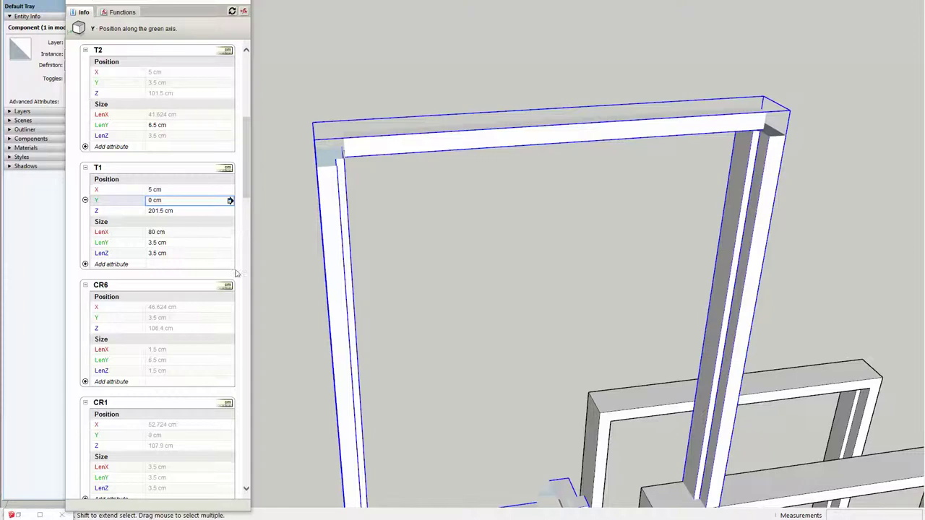
pyautogui.click(85, 167)
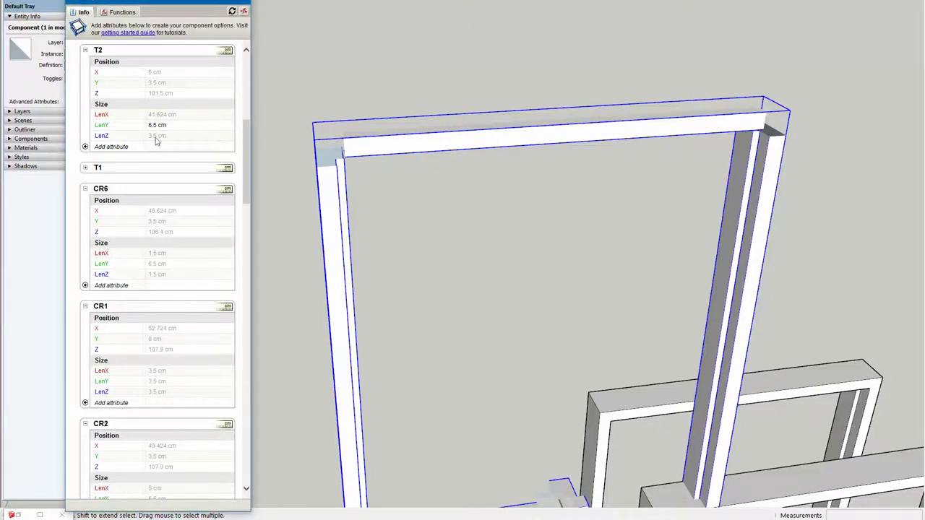
# Link T2's LenX to T1 with =T1!LenX, making it 80 cm.
pyautogui.scroll(1, 170, 112)
pyautogui.scroll(2, 170, 198)
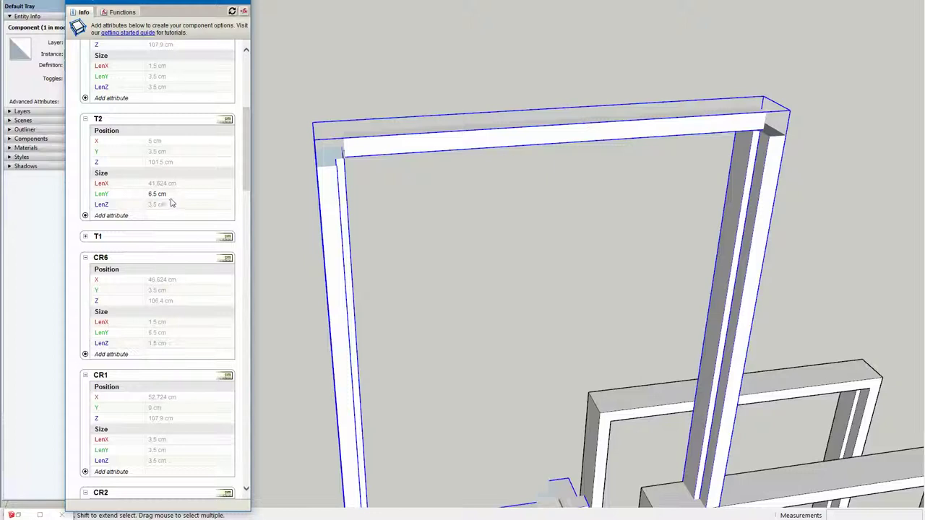
pyautogui.click(171, 187)
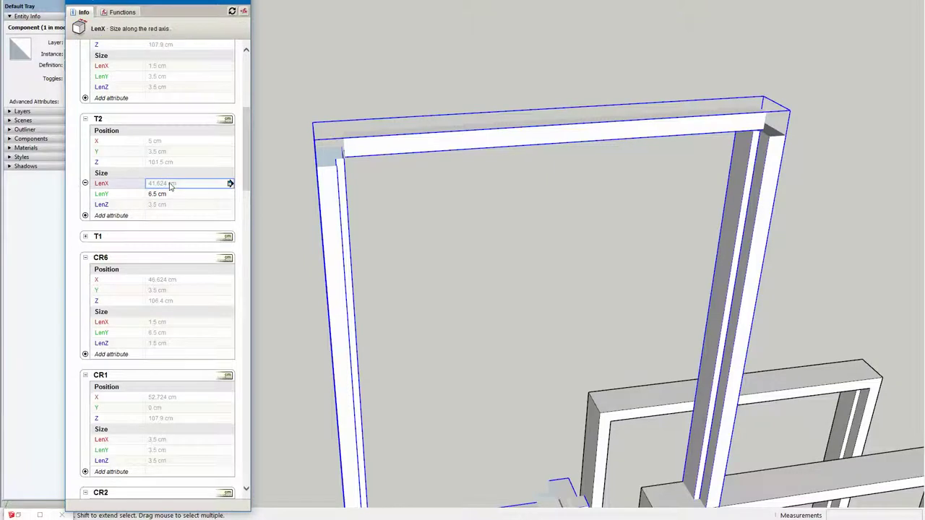
pyautogui.click(86, 237)
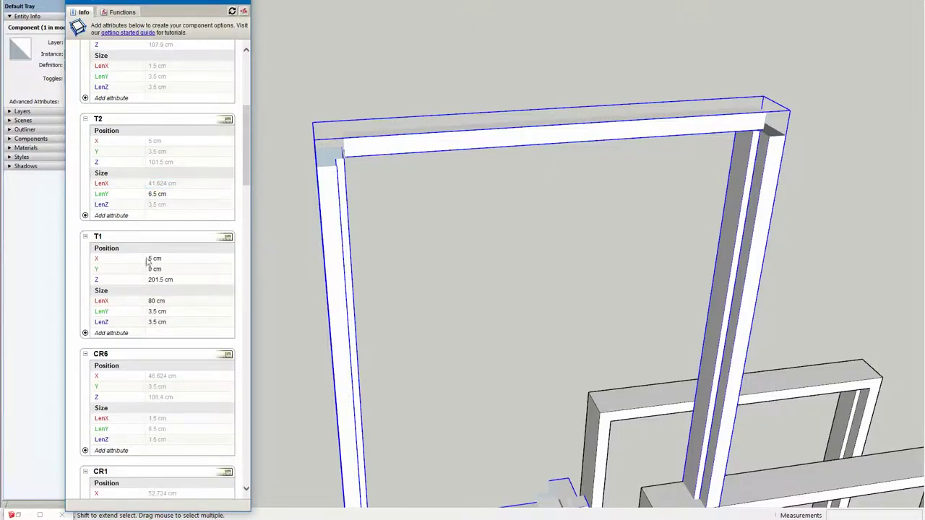
pyautogui.click(169, 301)
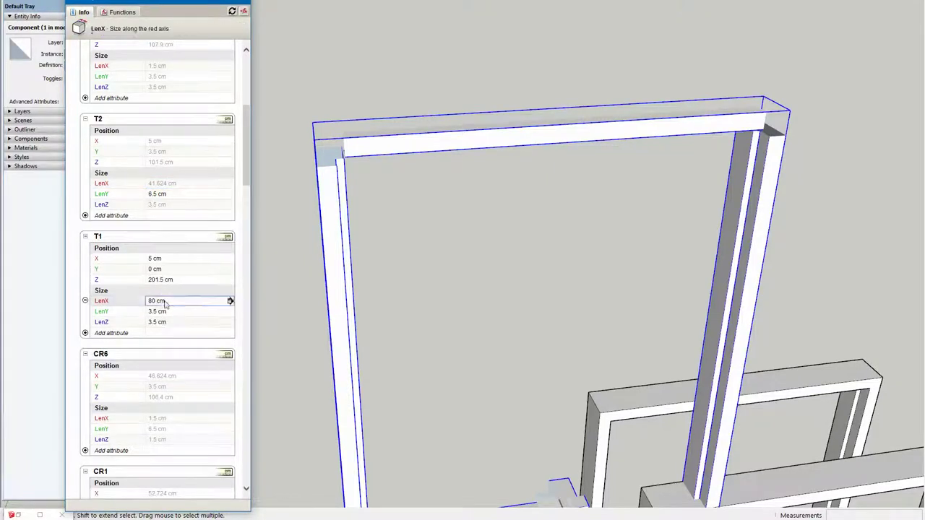
pyautogui.press('Return')
pyautogui.click(179, 186)
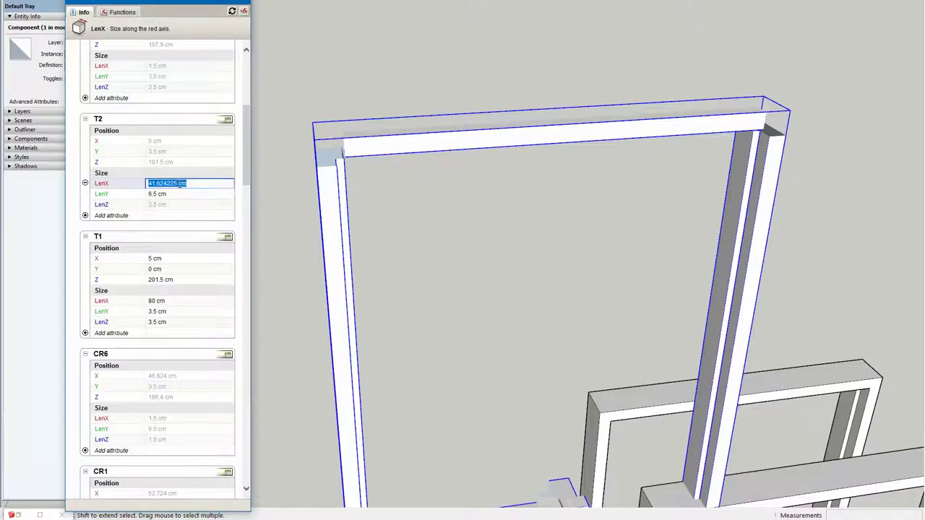
pyautogui.write('=')
pyautogui.write('T1!Len')
pyautogui.write('X')
pyautogui.press('Return')
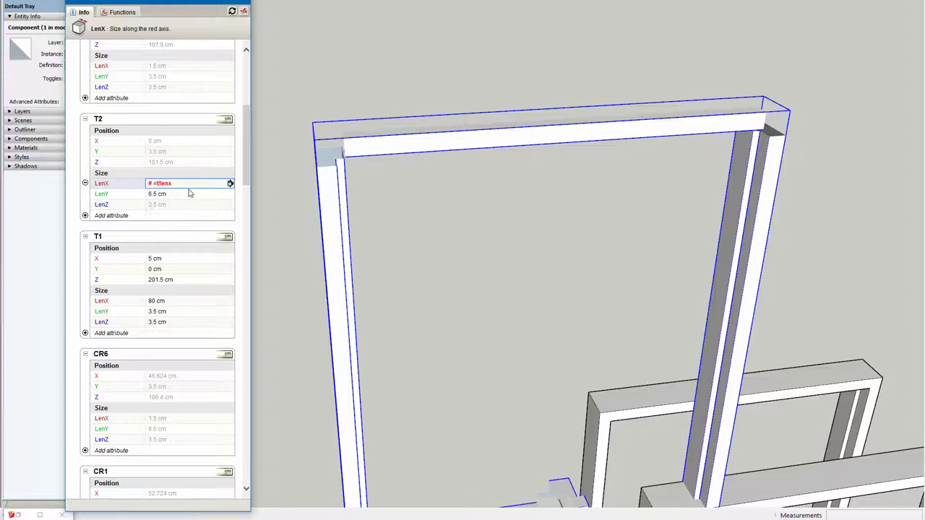
pyautogui.click(182, 184)
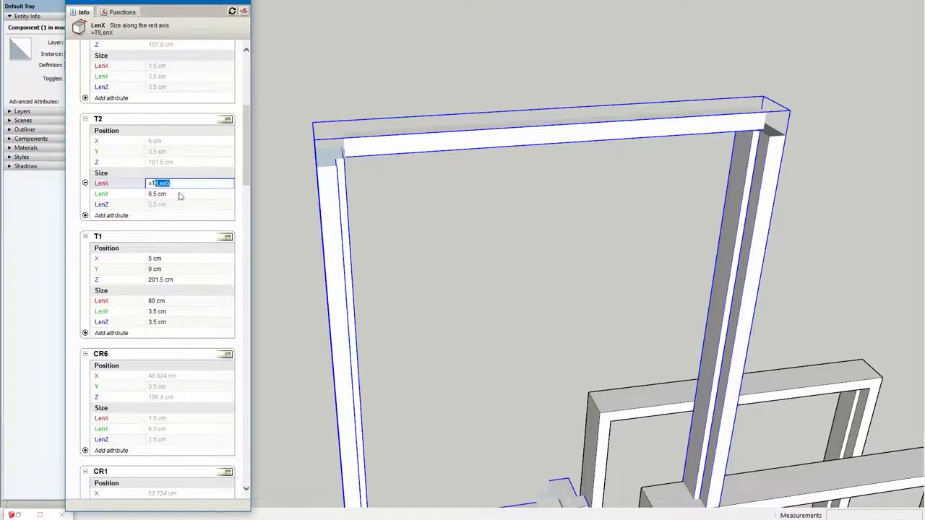
pyautogui.press('Left')
pyautogui.write('F')
pyautogui.press('BackSpace')
pyautogui.press('Return')
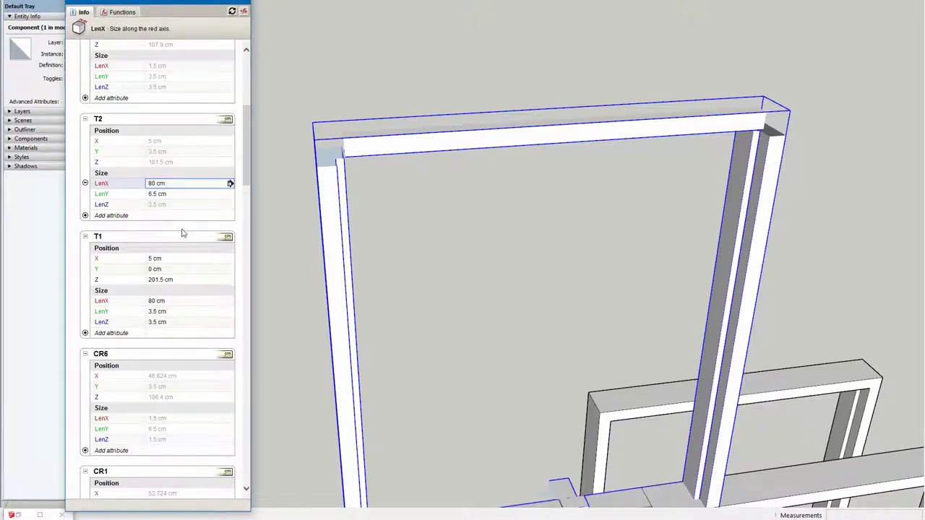
# Replace T2's 3.5 cm LenZ with an FD!T2 minus FD!T1 formula for 6.5 cm.
pyautogui.click(177, 206)
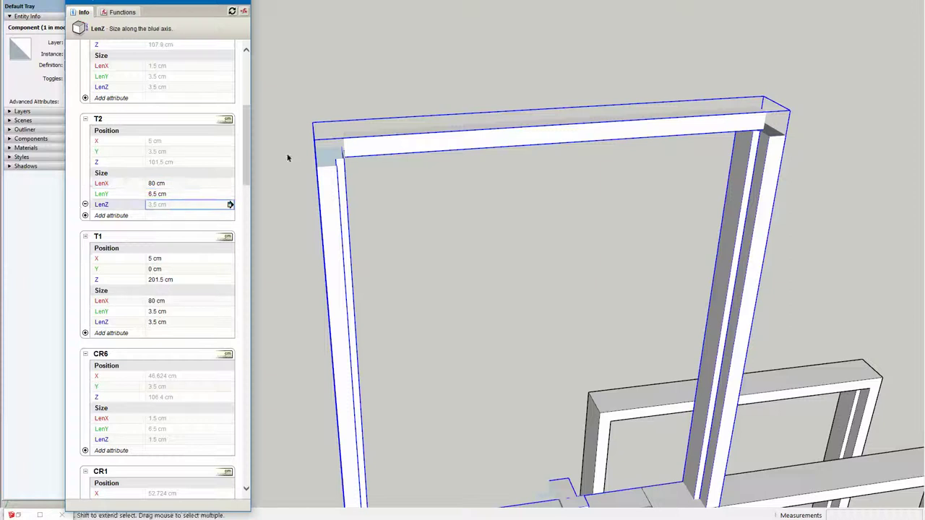
pyautogui.moveTo(326, 159); pyautogui.dragTo(322, 189, button='middle')
pyautogui.scroll(3, 340, 184)
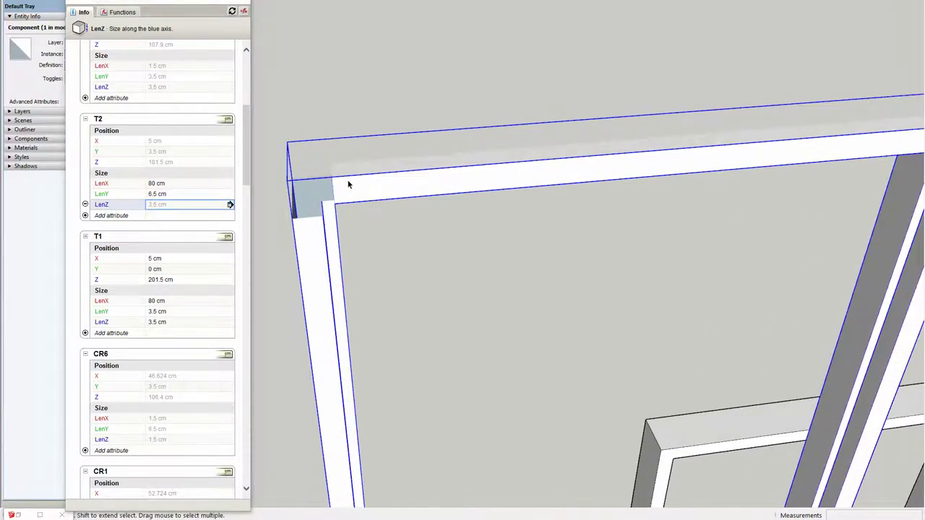
pyautogui.click(206, 205)
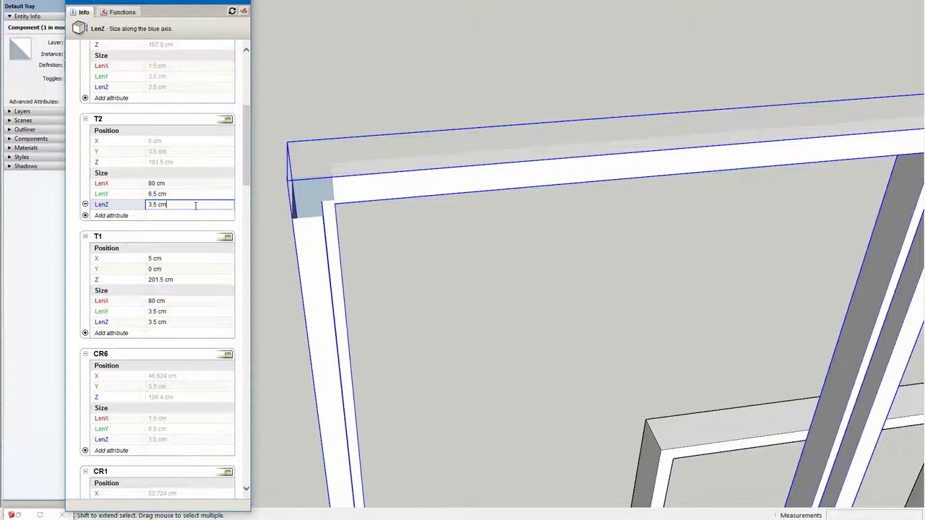
pyautogui.moveTo(196, 205); pyautogui.dragTo(131, 210)
pyautogui.write('=FD')
pyautogui.write('T2')
pyautogui.write('-FD')
pyautogui.write('!')
pyautogui.write('T1')
pyautogui.press('Return')
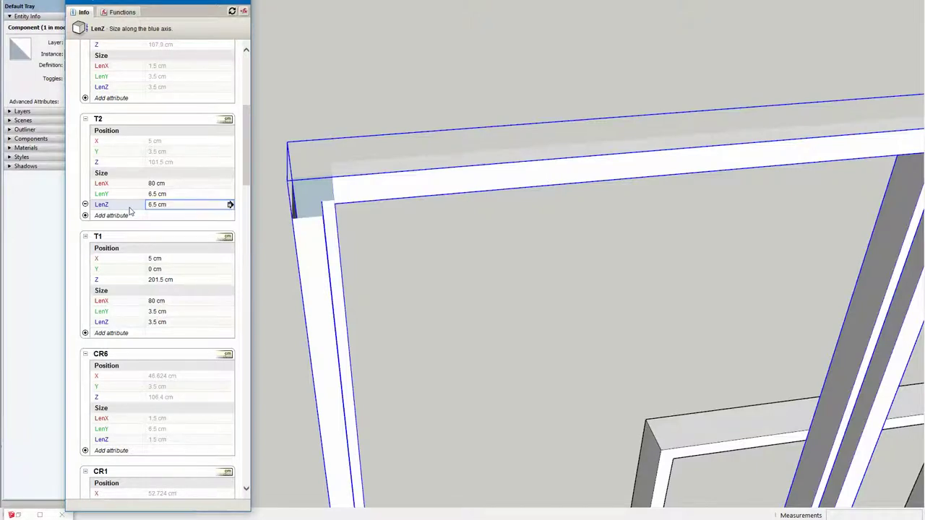
# Set T2's X position to =T1!X and its Y position to =T1!BT.
pyautogui.click(176, 145)
pyautogui.write('=')
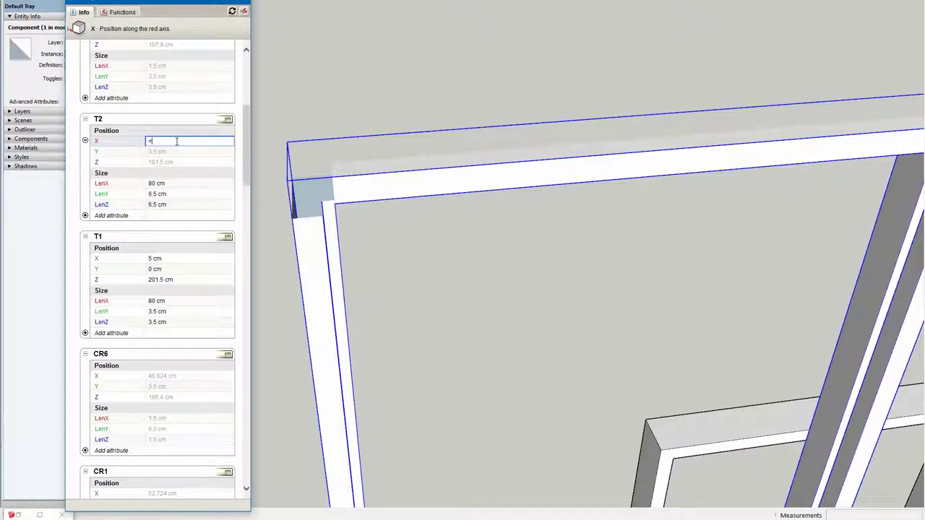
pyautogui.write('T')
pyautogui.write('1!')
pyautogui.write('X')
pyautogui.press('Return')
pyautogui.click(173, 153)
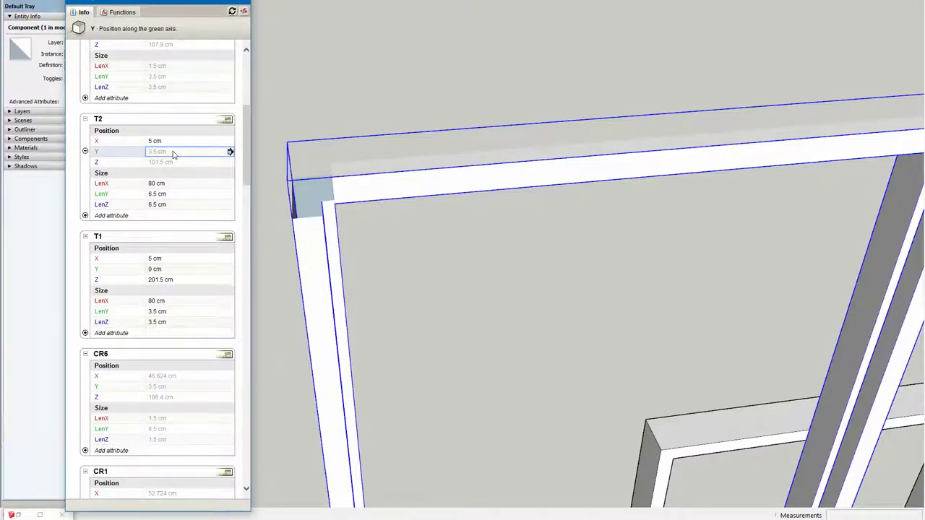
pyautogui.write('=')
pyautogui.write('T1!')
pyautogui.write('BT2')
pyautogui.press('Return')
# Give T2's Z an FD!H-based height formula, extended with +FDIT1, placing the rail at 201.5 cm.
pyautogui.press('Tab')
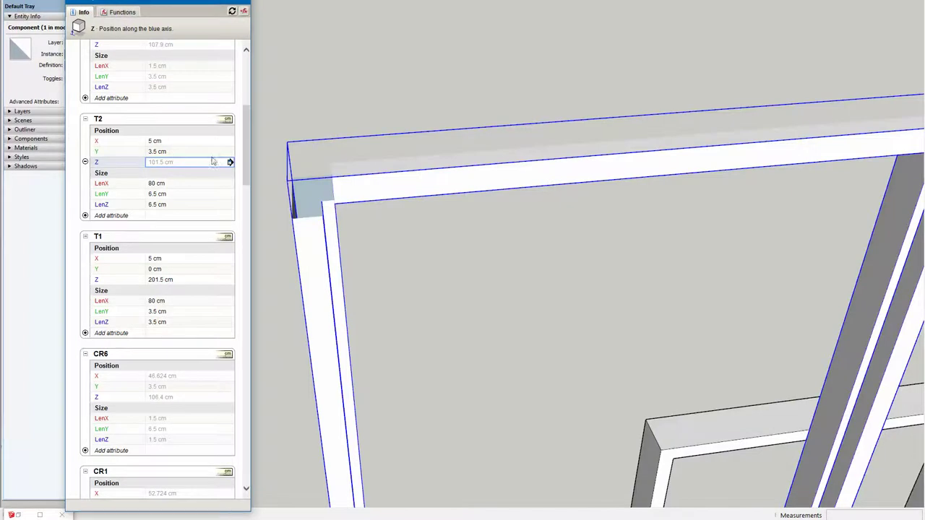
pyautogui.moveTo(309, 191)
pyautogui.mouseDown(button='middle')
pyautogui.moveTo(333, 64)
pyautogui.moveTo(347, 96)
pyautogui.mouseUp(button='middle')
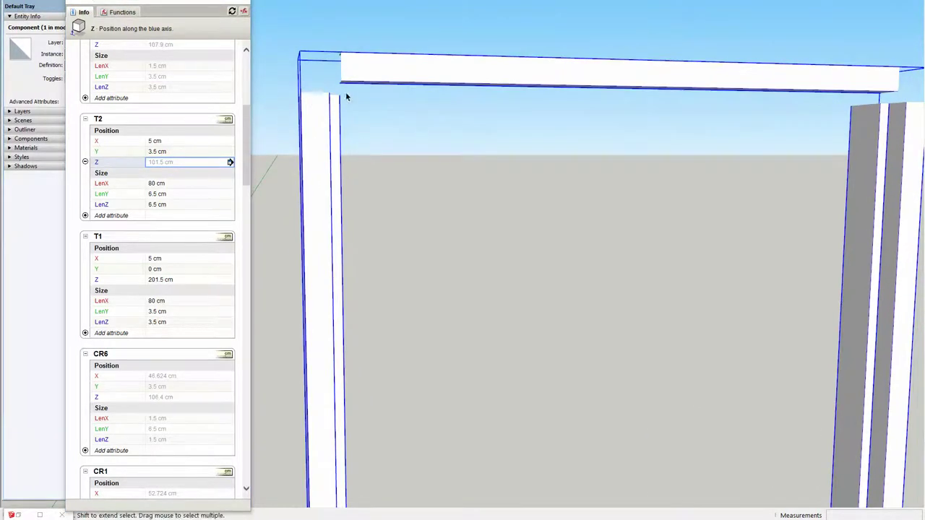
pyautogui.moveTo(177, 165); pyautogui.dragTo(136, 164)
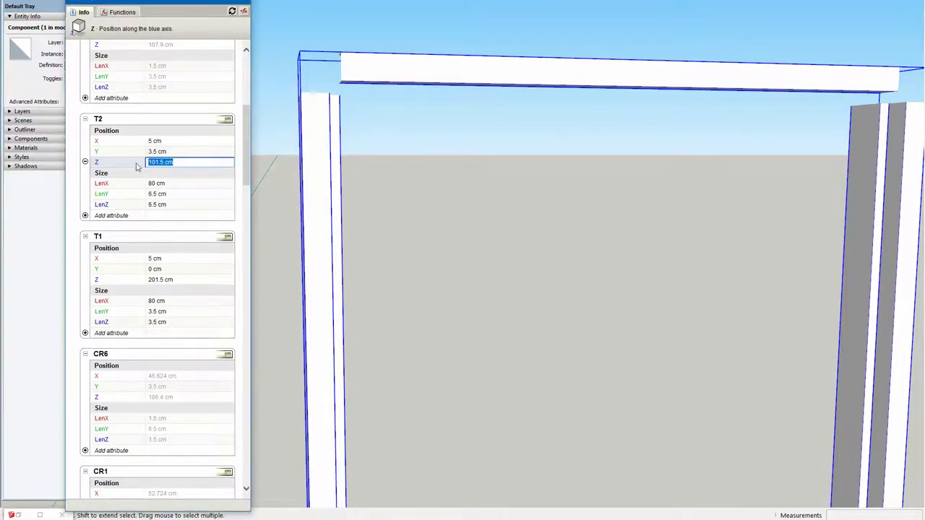
pyautogui.write('=FD')
pyautogui.write('H-F')
pyautogui.write('D')
pyautogui.write('T1')
pyautogui.press('Return')
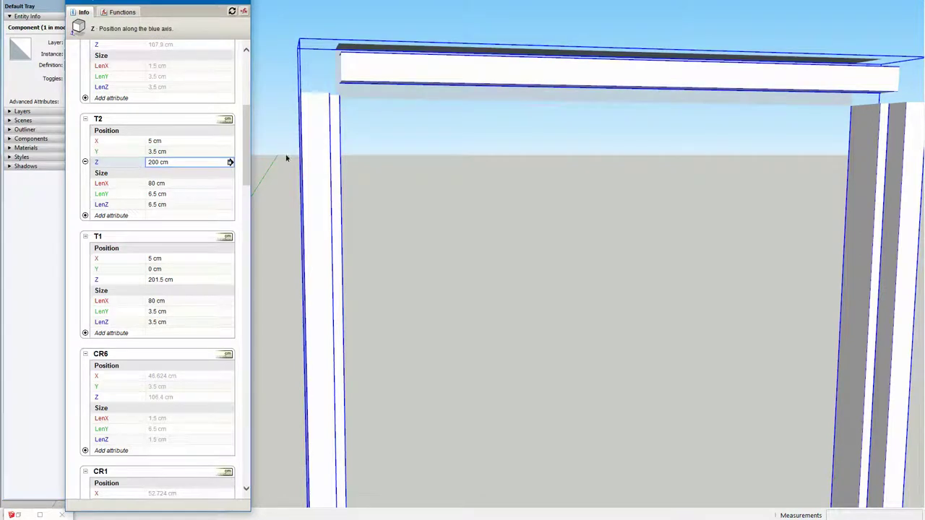
pyautogui.moveTo(340, 115)
pyautogui.mouseDown(button='middle')
pyautogui.moveTo(372, 93)
pyautogui.moveTo(371, 120)
pyautogui.moveTo(370, 66)
pyautogui.mouseUp(button='middle')
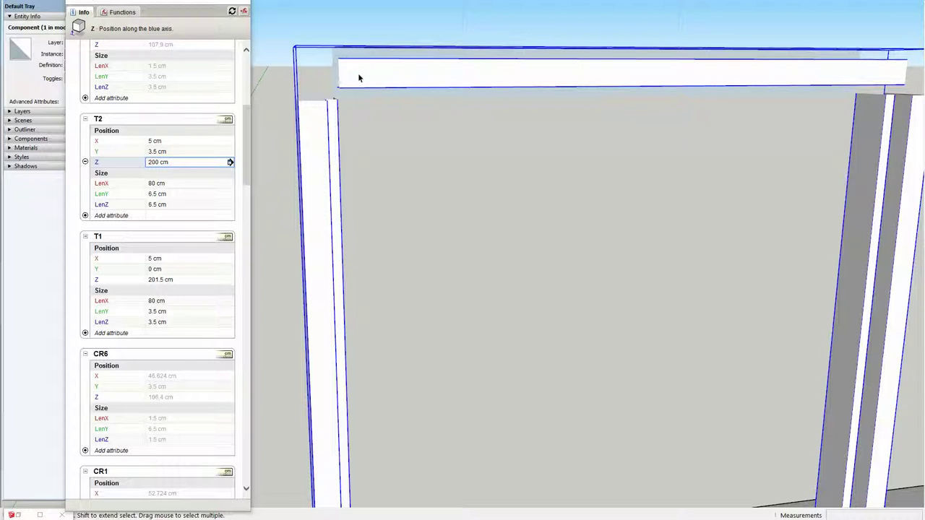
pyautogui.click(181, 164)
pyautogui.write('=FDIH-FDIT1')
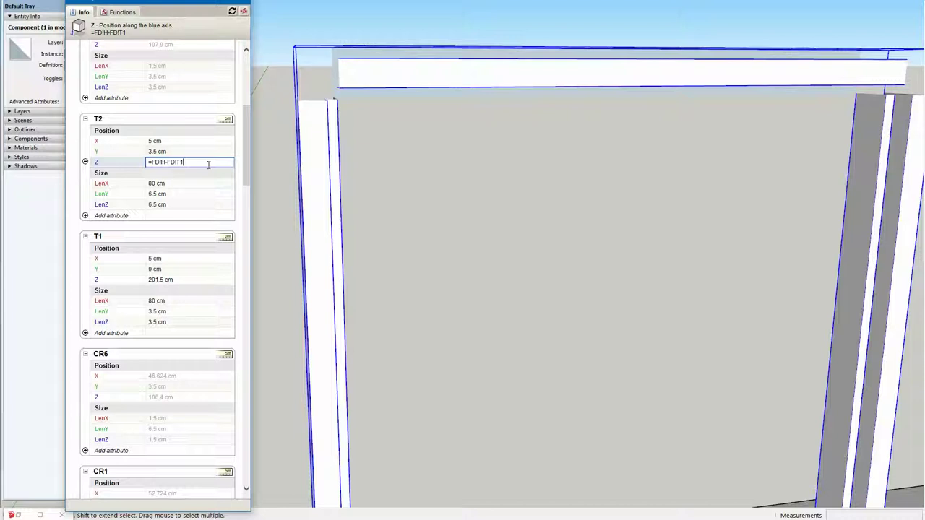
pyautogui.write('+FDI')
pyautogui.write('T1')
pyautogui.press('Return')
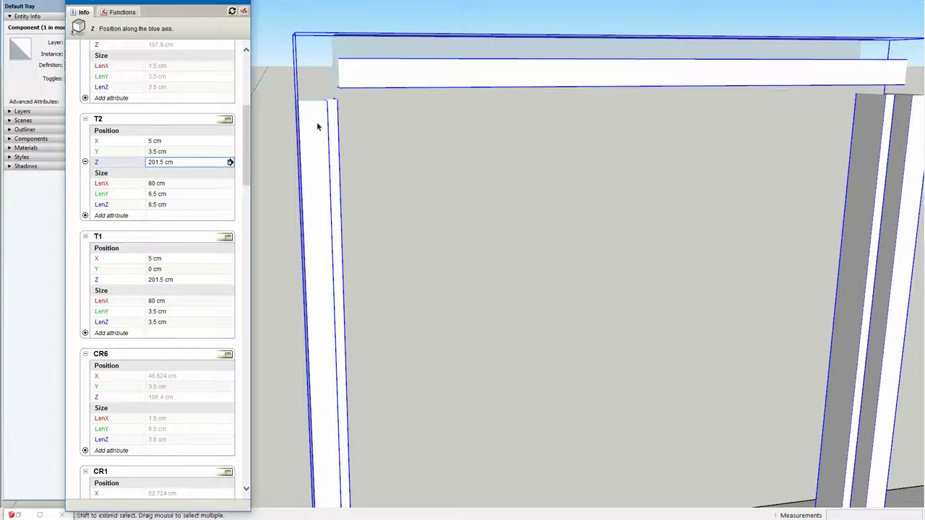
pyautogui.moveTo(403, 79)
pyautogui.mouseDown(button='middle')
pyautogui.moveTo(390, 12)
pyautogui.moveTo(371, 63)
pyautogui.mouseUp(button='middle')
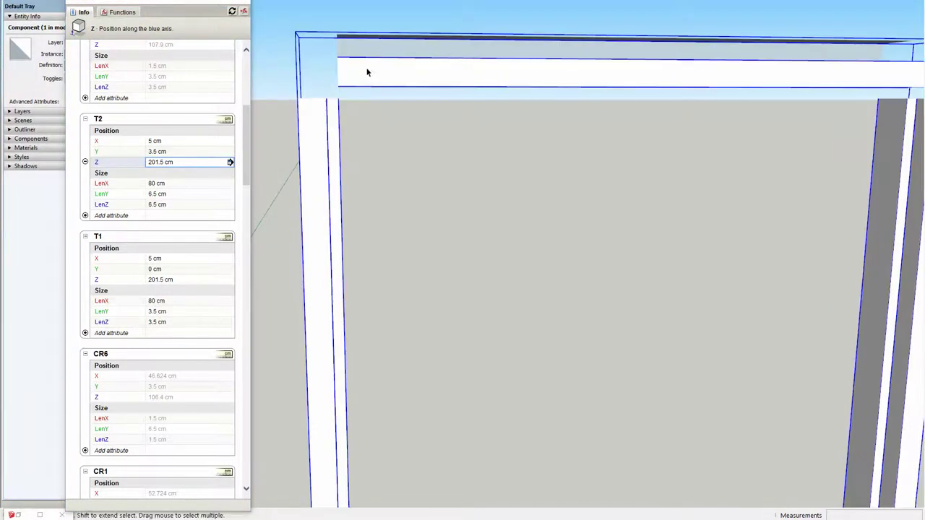
pyautogui.click(178, 281)
pyautogui.write('=FDH-LenZ')
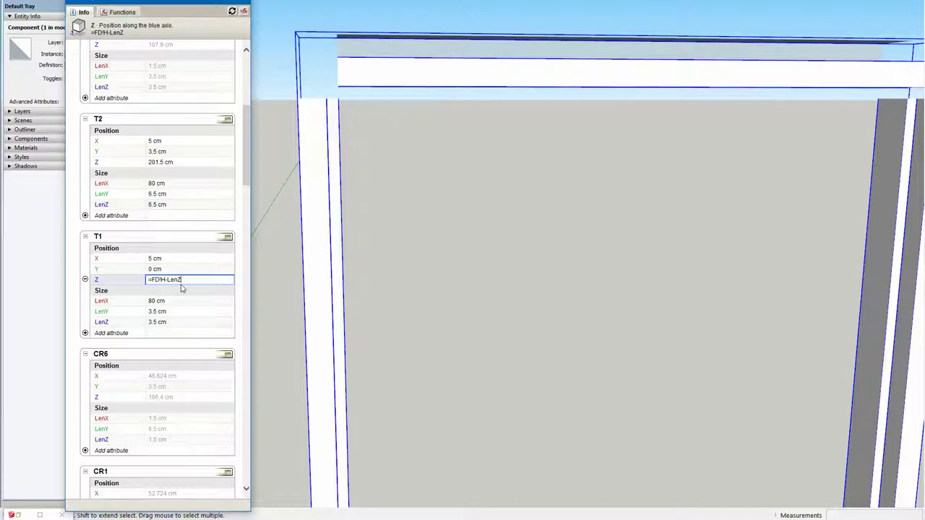
pyautogui.press('Return')
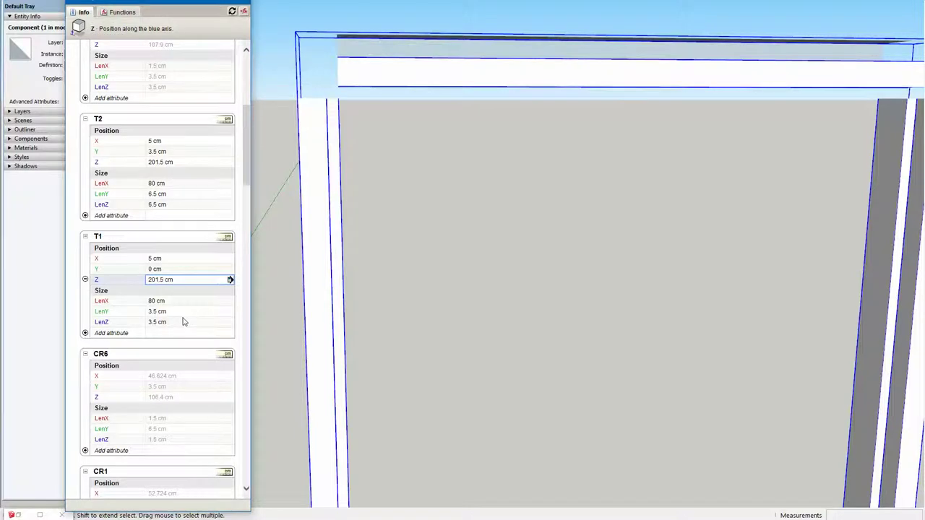
pyautogui.click(183, 321)
pyautogui.click(183, 320)
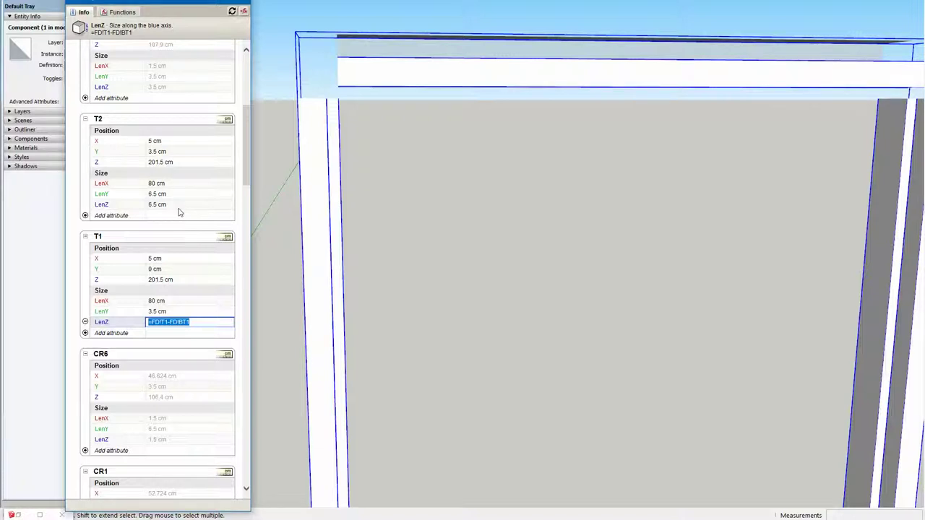
pyautogui.press('BackSpace')
pyautogui.press('Return')
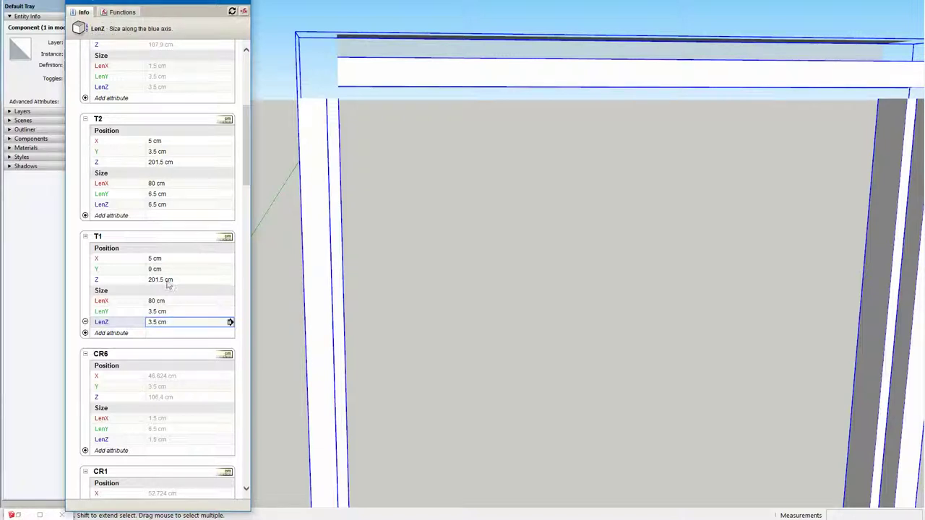
pyautogui.click(170, 281)
pyautogui.click(161, 284)
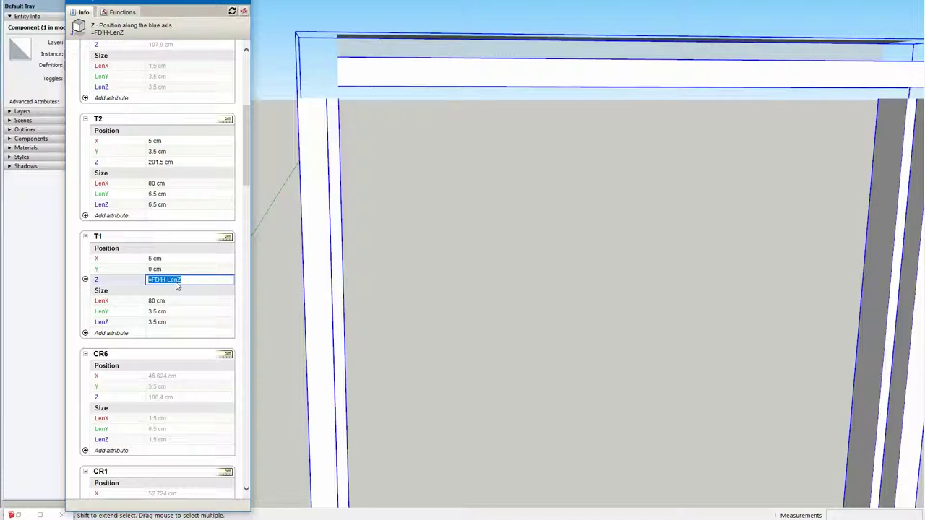
pyautogui.press('Return')
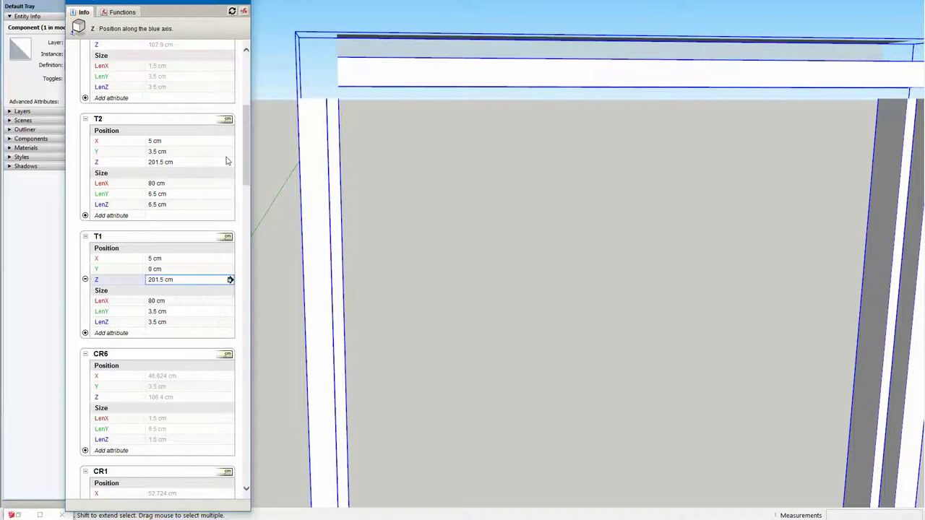
pyautogui.moveTo(434, 41)
pyautogui.mouseDown(button='middle')
pyautogui.moveTo(378, 70)
pyautogui.moveTo(412, 124)
pyautogui.mouseUp(button='middle')
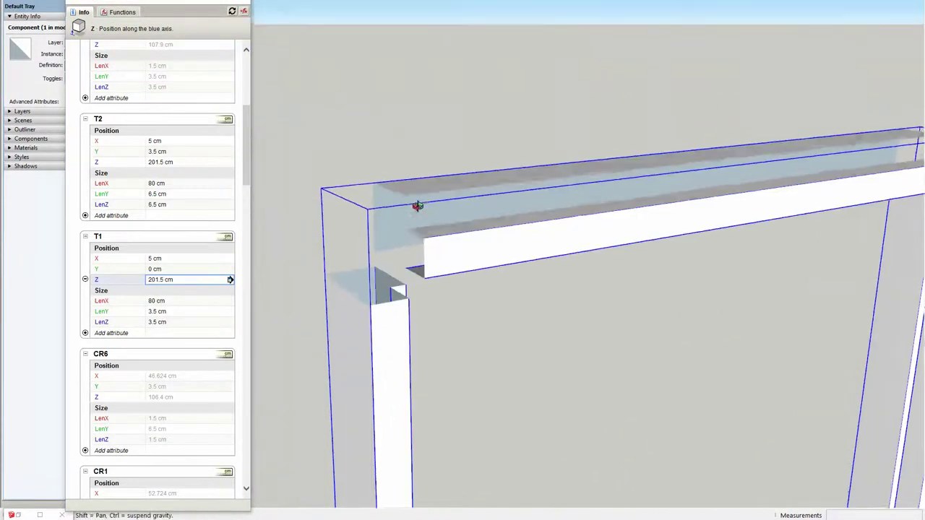
pyautogui.doubleClick(391, 200)
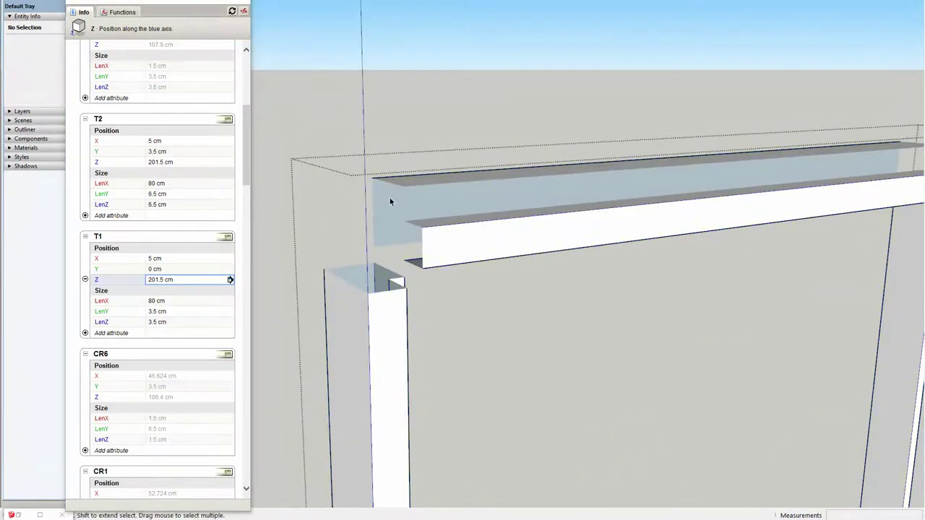
pyautogui.press('Escape')
pyautogui.click(389, 204)
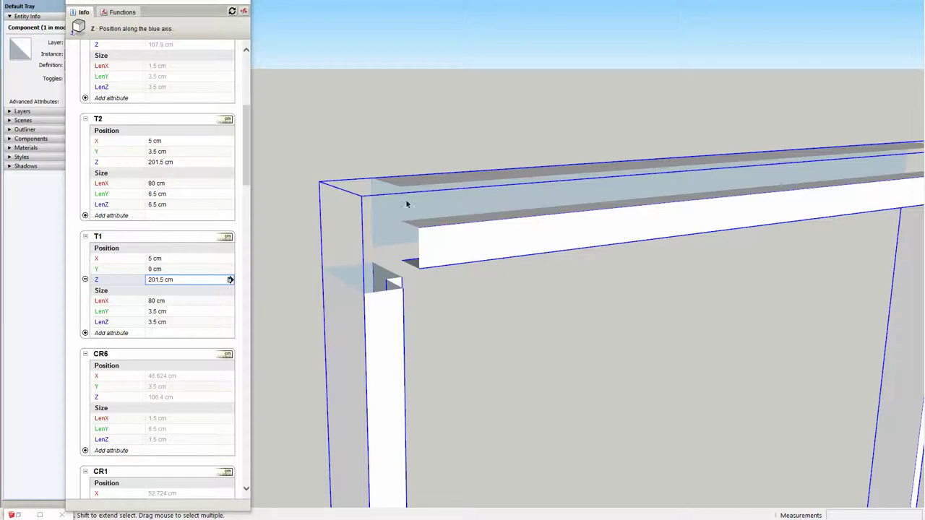
pyautogui.moveTo(414, 205); pyautogui.dragTo(350, 228, button='middle')
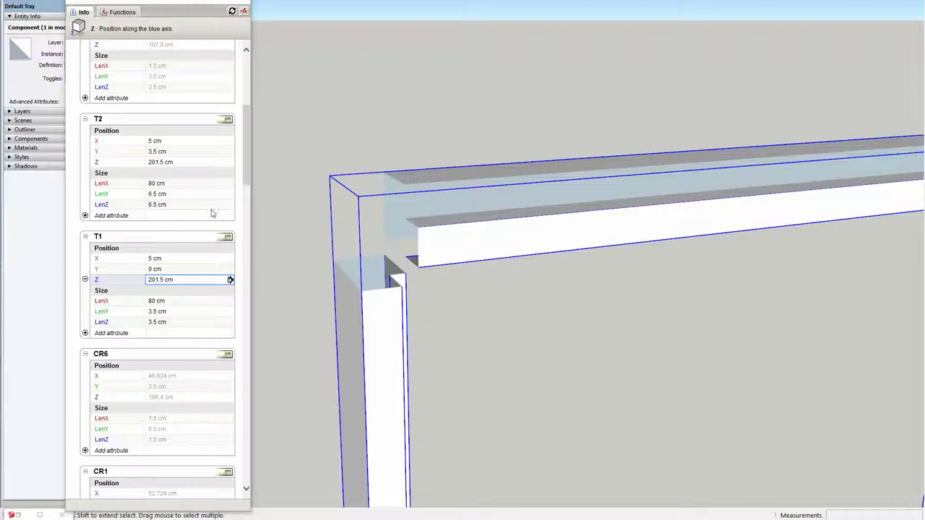
pyautogui.click(165, 163)
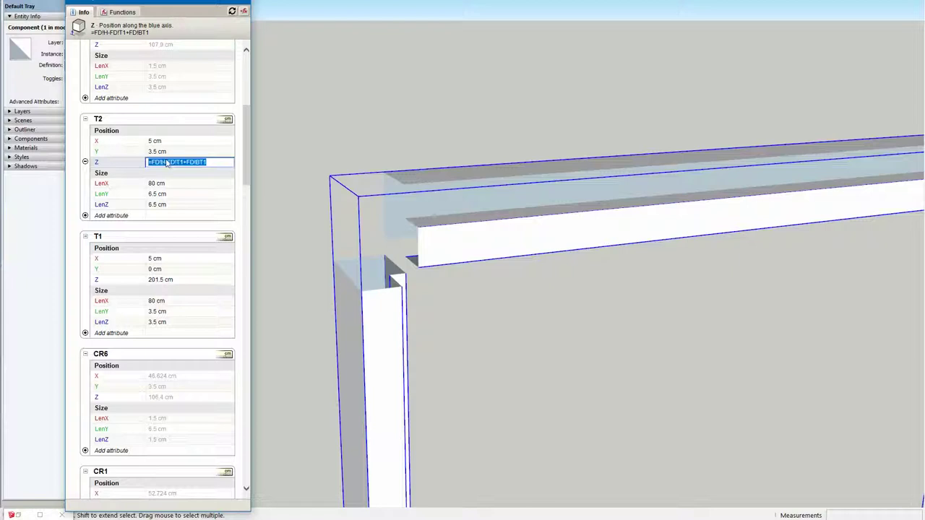
# Delete the trailing BT1 term from T2's Z formula, dropping the rail to 200 cm.
pyautogui.click(179, 163)
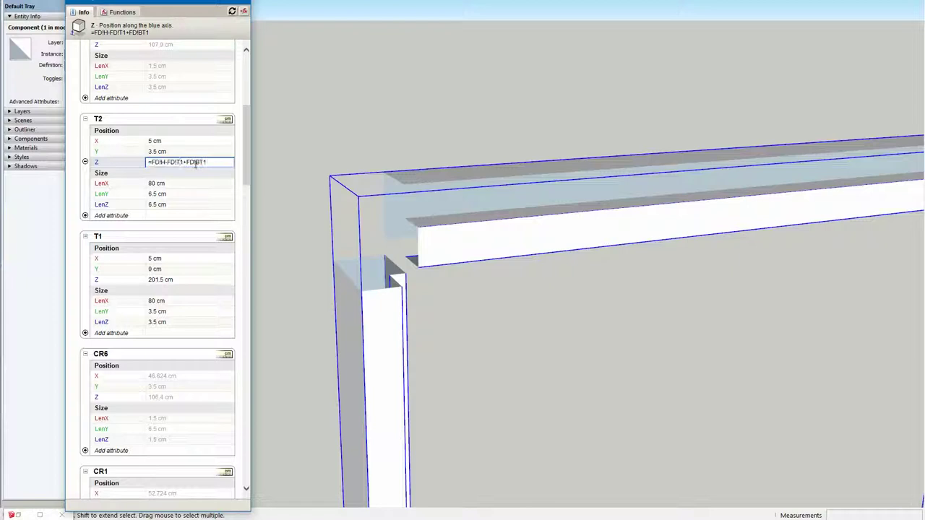
pyautogui.press('Right')
pyautogui.hotkey('shift', 'End')
pyautogui.press('Delete')
pyautogui.press('Return')
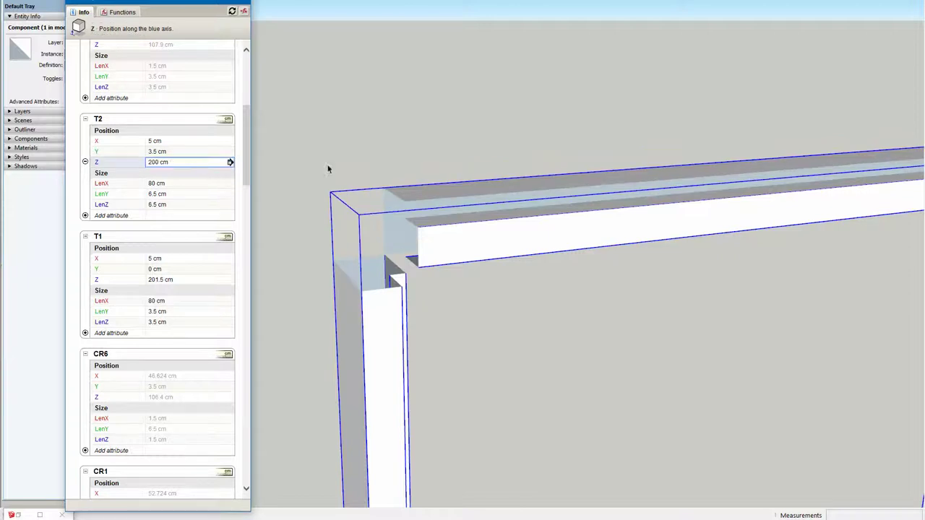
# Measure the gap between the T2 rail and the frame top with the Tape Measure.
pyautogui.moveTo(480, 233)
pyautogui.mouseDown(button='middle')
pyautogui.moveTo(478, 194)
pyautogui.moveTo(407, 205)
pyautogui.mouseUp(button='middle')
pyautogui.press('t')
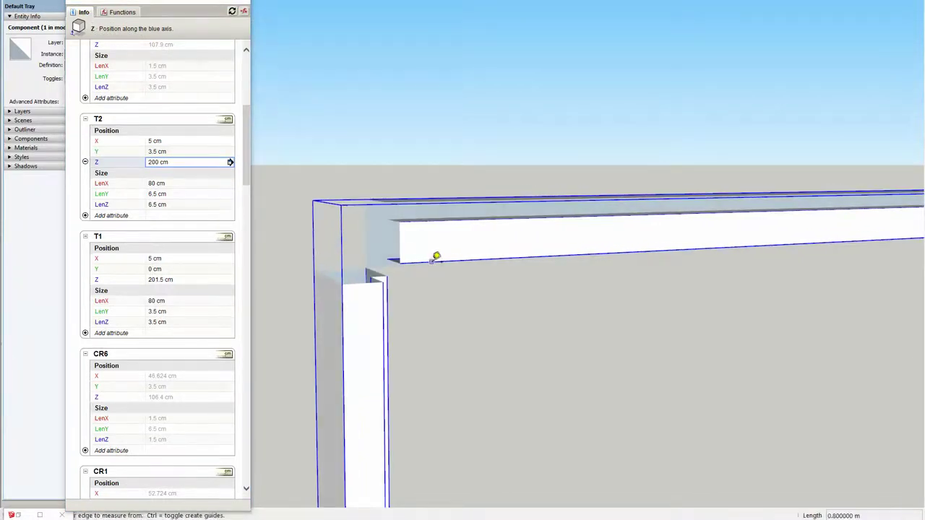
pyautogui.click(432, 260)
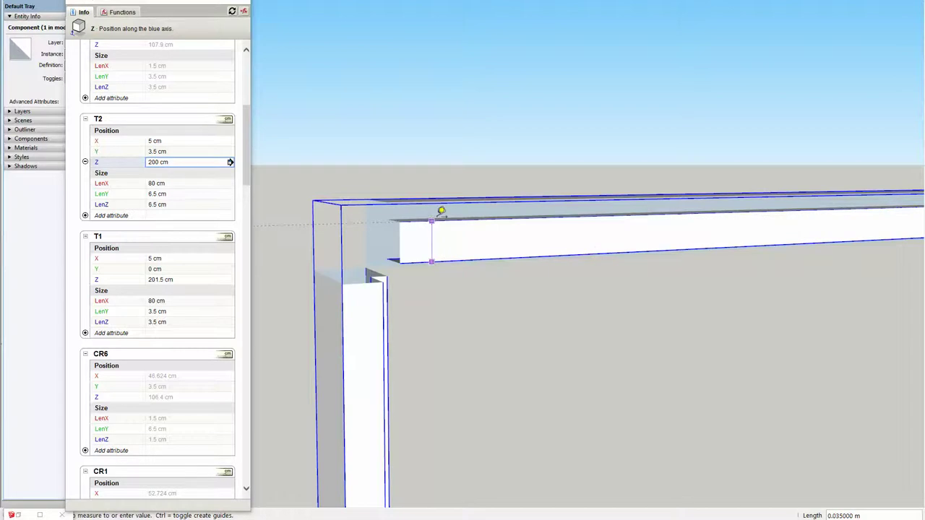
pyautogui.click(369, 195)
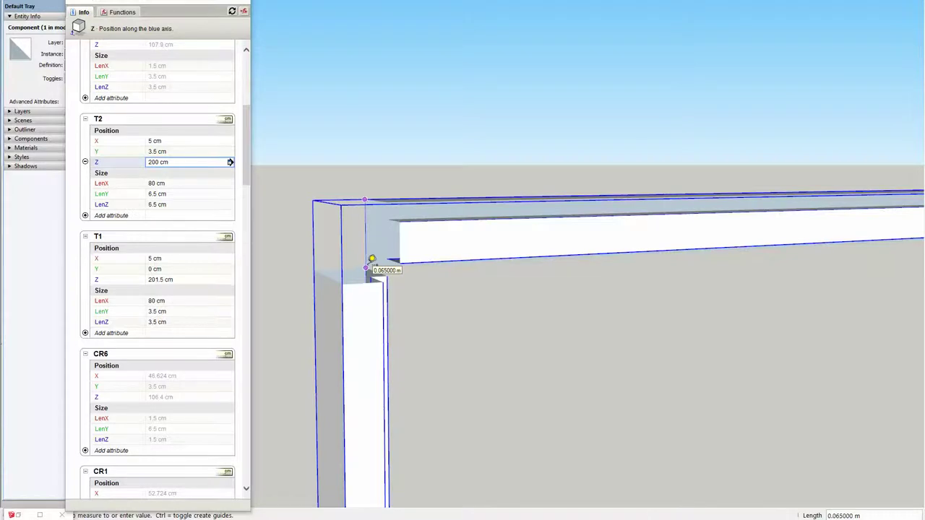
pyautogui.moveTo(417, 250); pyautogui.dragTo(382, 202, button='middle')
pyautogui.press('space')
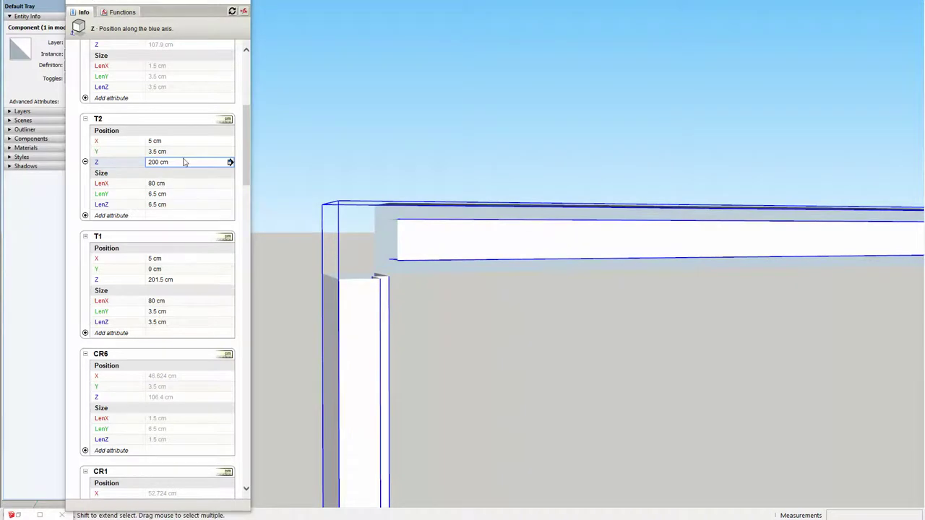
# Collapse the R2 and R1 part sections in the Component Attributes list.
pyautogui.scroll(3, 242, 166)
pyautogui.scroll(2, 242, 167)
pyautogui.scroll(-1, 242, 166)
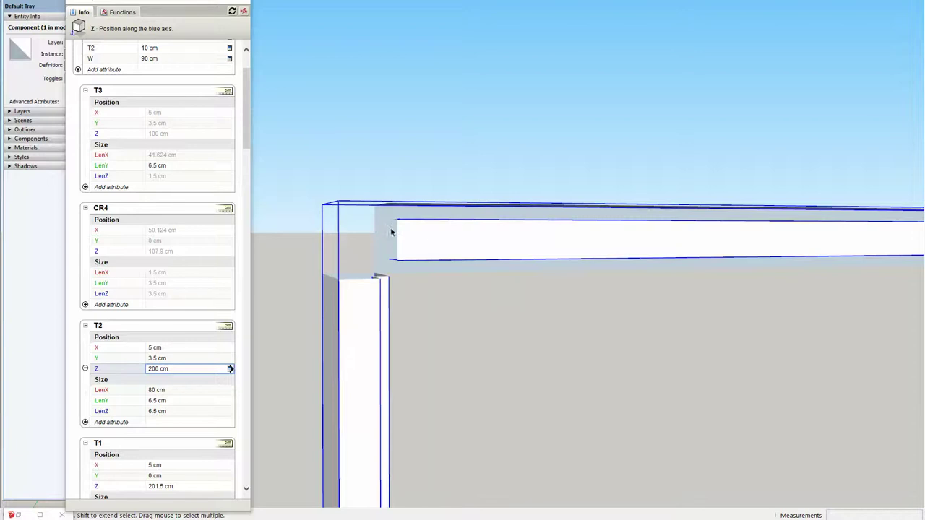
pyautogui.scroll(-4, 152, 275)
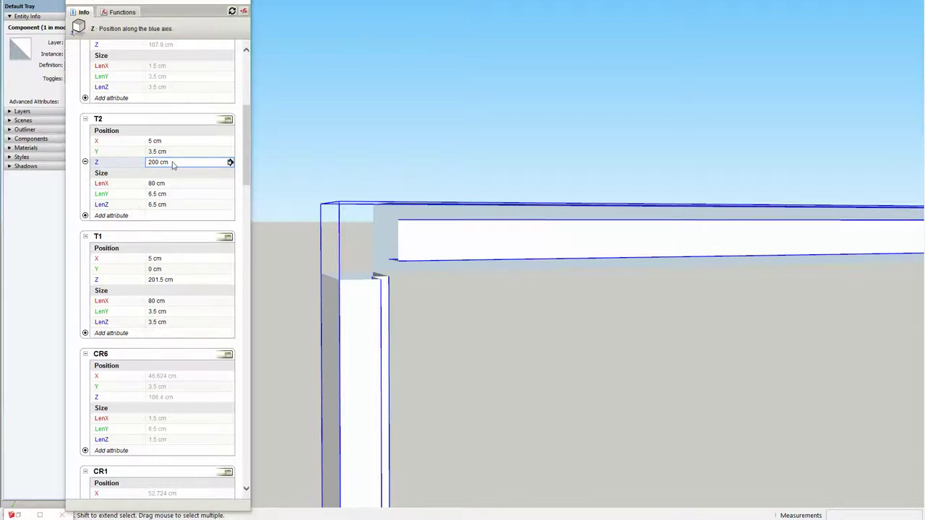
pyautogui.moveTo(397, 316)
pyautogui.mouseDown(button='middle')
pyautogui.moveTo(300, 299)
pyautogui.moveTo(377, 324)
pyautogui.moveTo(372, 268)
pyautogui.mouseUp(button='middle')
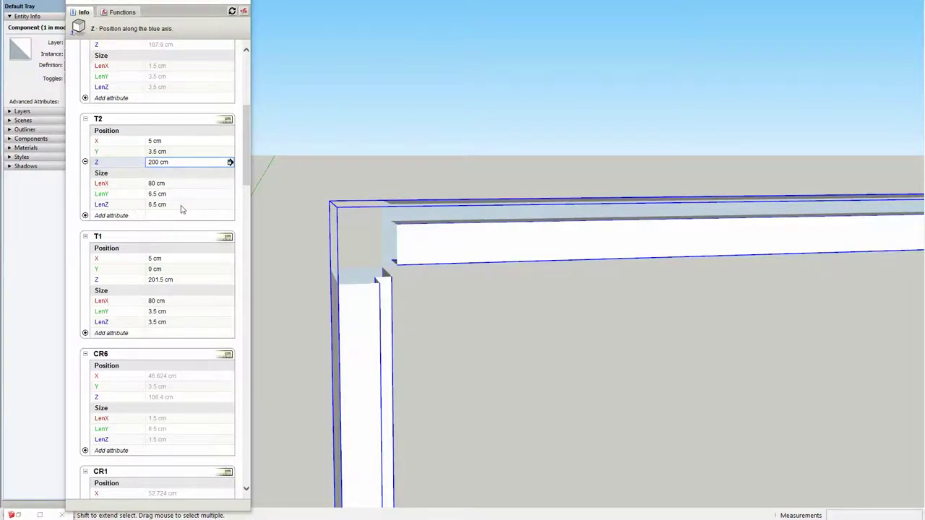
pyautogui.scroll(-2, 157, 280)
pyautogui.scroll(-2, 146, 298)
pyautogui.scroll(-1, 146, 299)
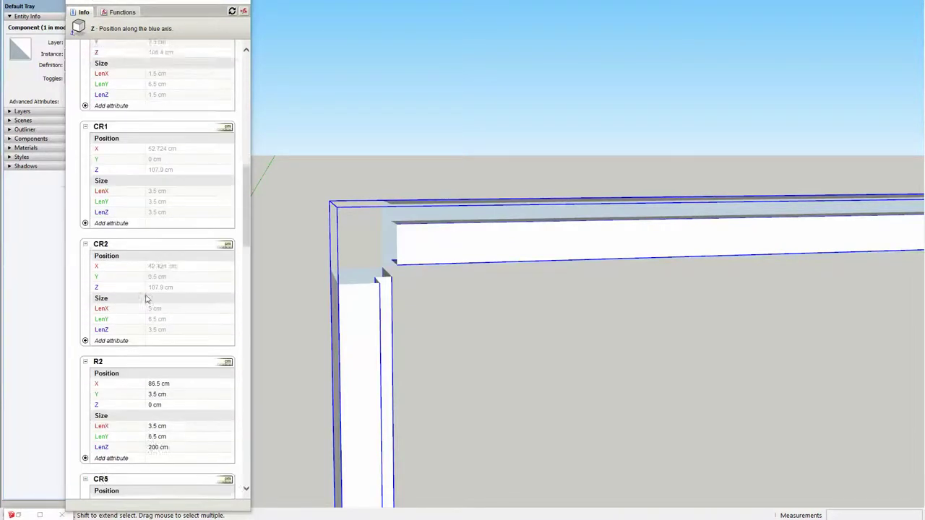
pyautogui.scroll(-2, 146, 298)
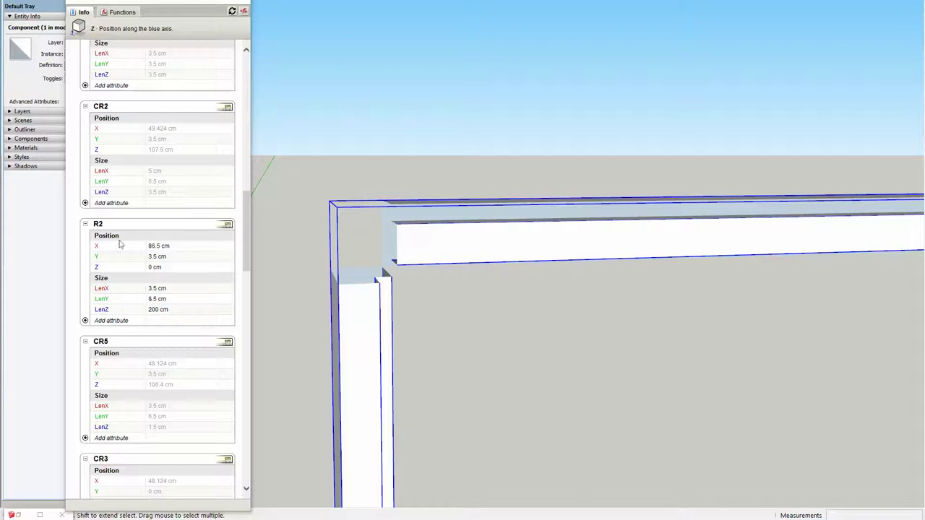
pyautogui.click(85, 224)
pyautogui.scroll(-3, 112, 329)
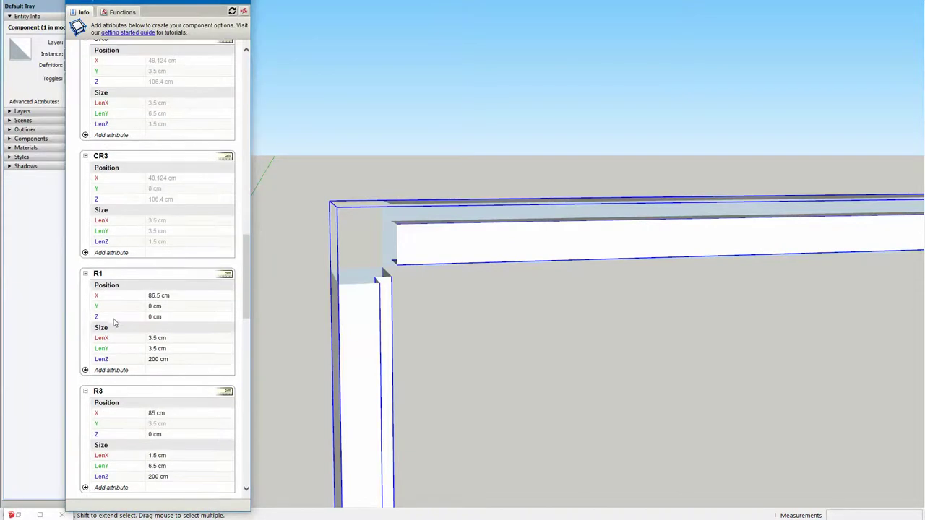
pyautogui.click(85, 274)
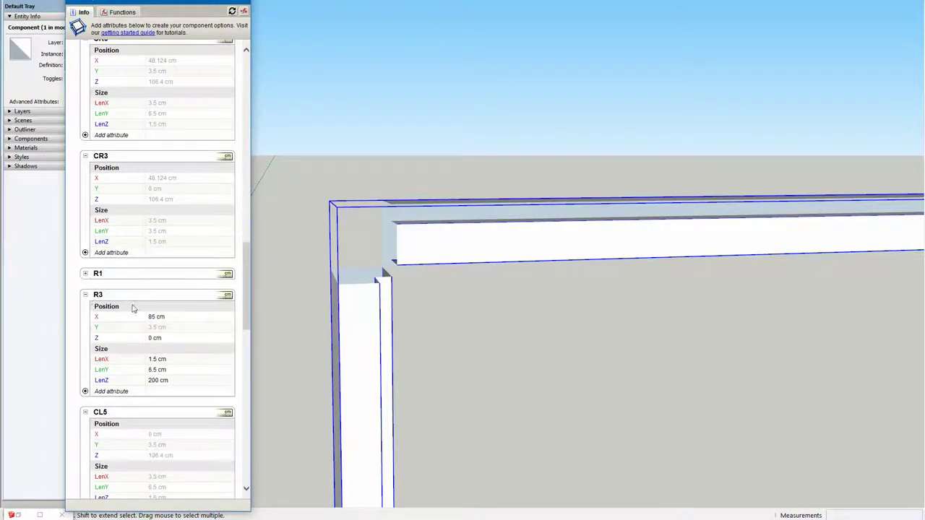
# Collapse the R3 and L2 sections and scroll back to the top of the list.
pyautogui.click(85, 295)
pyautogui.scroll(-2, 123, 408)
pyautogui.scroll(-1, 123, 409)
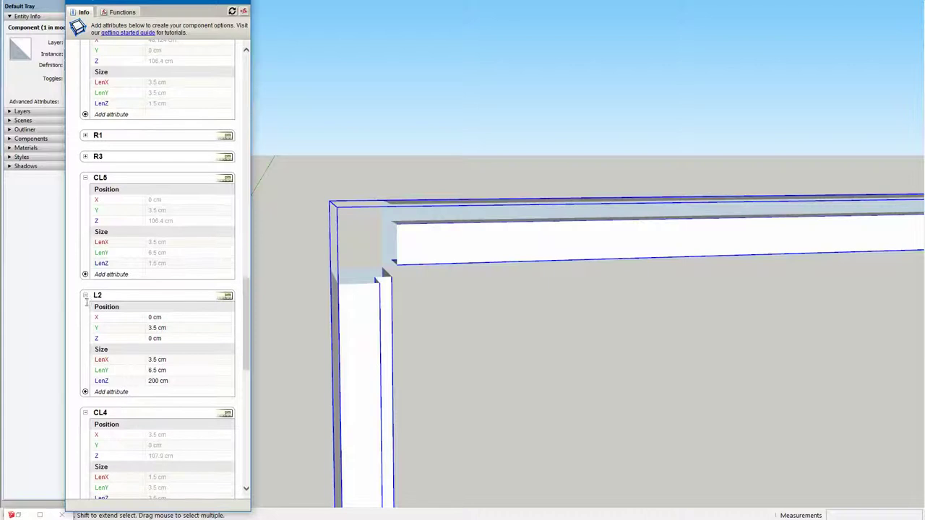
pyautogui.click(86, 295)
pyautogui.scroll(-4, 108, 412)
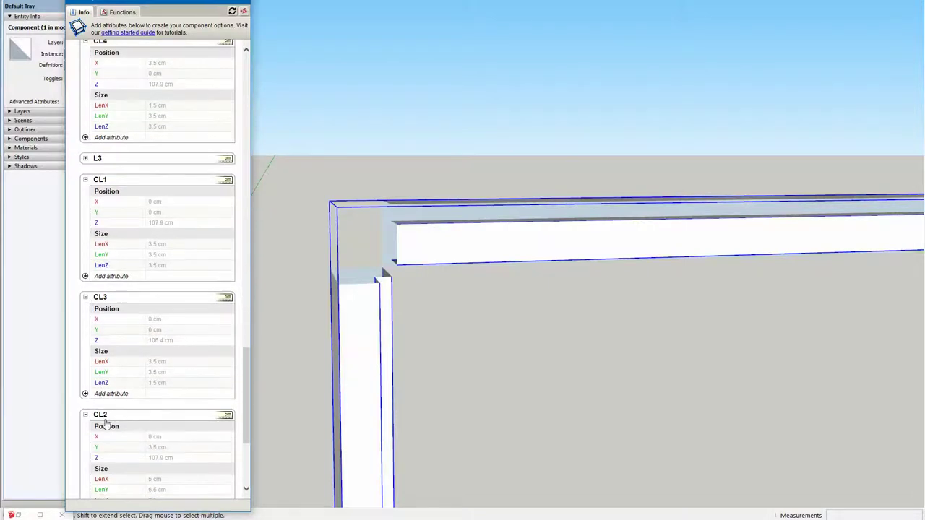
pyautogui.scroll(-3, 134, 413)
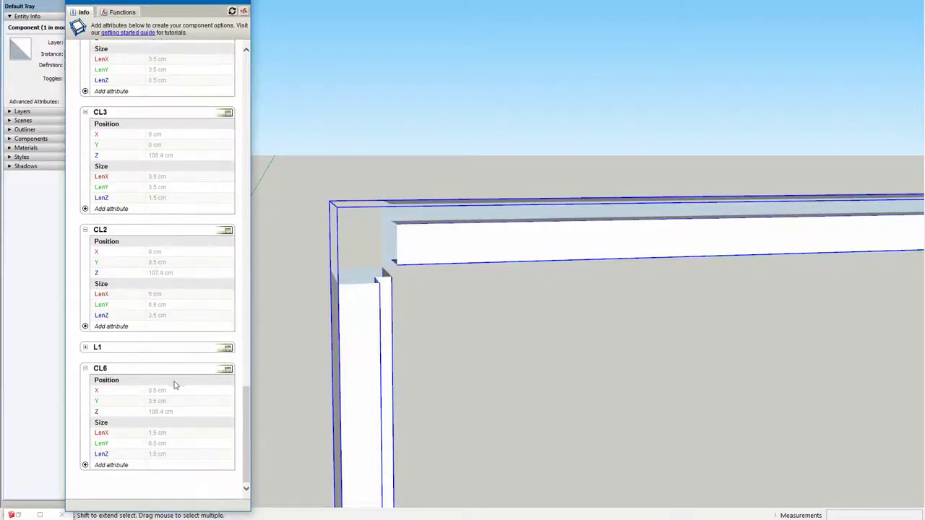
pyautogui.scroll(3, 174, 379)
pyautogui.scroll(4, 155, 305)
pyautogui.scroll(3, 161, 284)
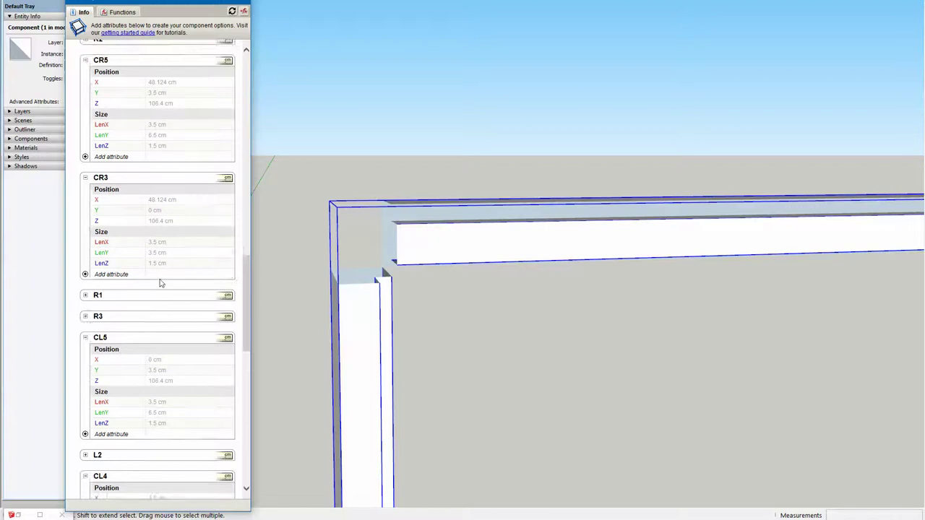
pyautogui.scroll(2, 141, 261)
pyautogui.scroll(2, 140, 261)
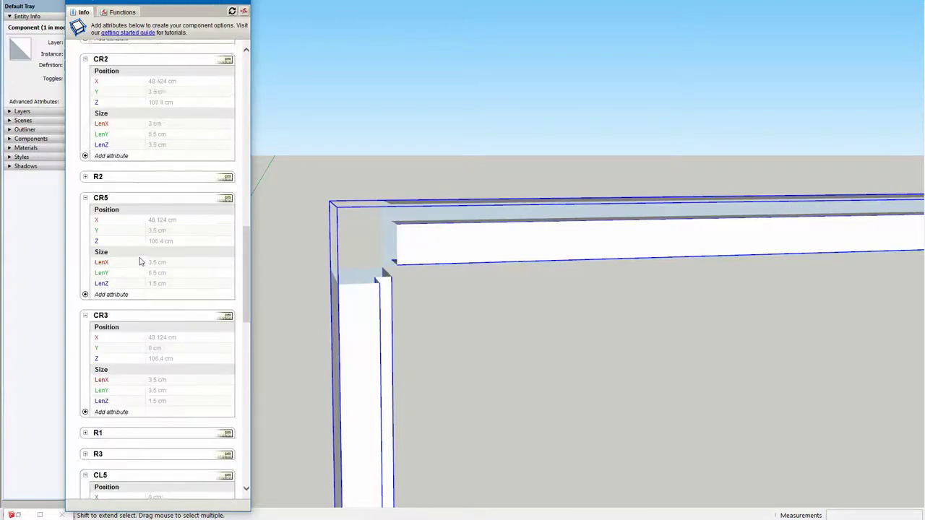
pyautogui.scroll(2, 140, 261)
pyautogui.scroll(2, 141, 261)
pyautogui.scroll(2, 141, 261)
pyautogui.scroll(3, 140, 261)
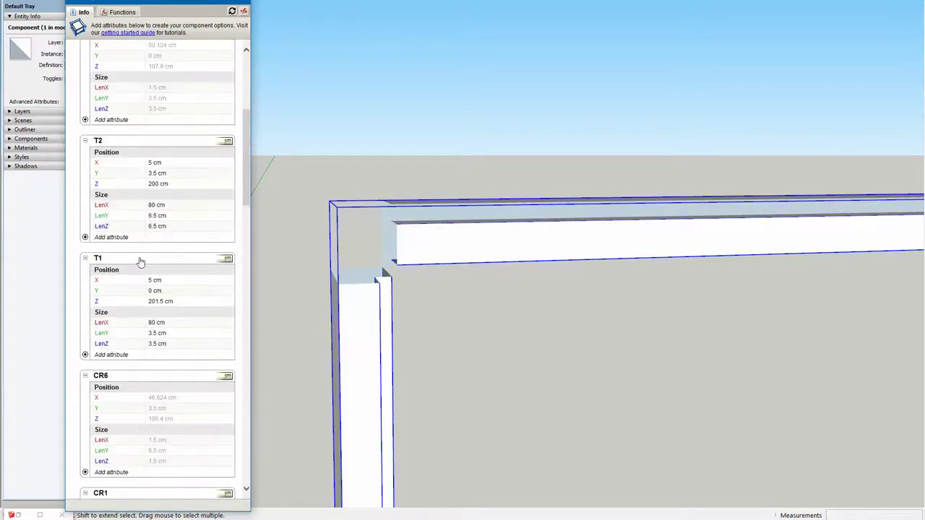
pyautogui.scroll(2, 141, 261)
pyautogui.scroll(2, 140, 261)
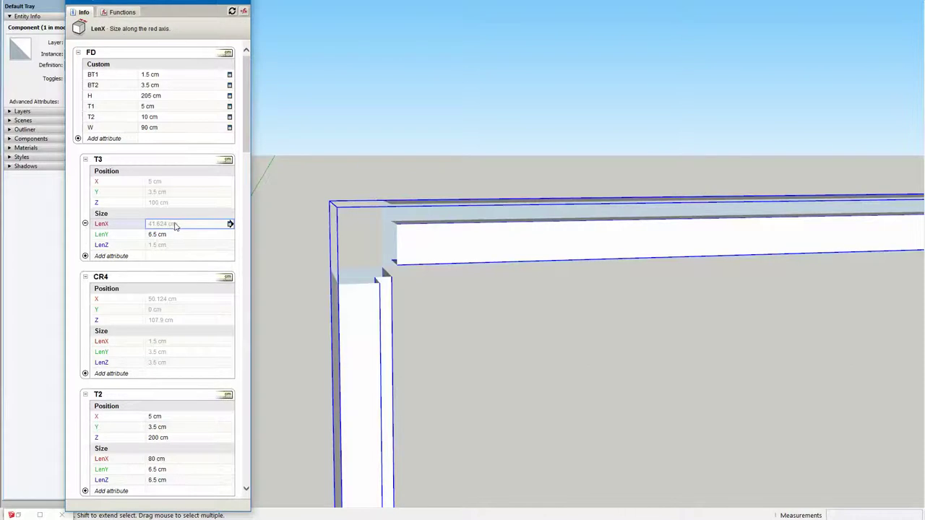
# Inspect the top rail group's properties, then reselect the door frame and show its attributes.
pyautogui.moveTo(168, 224)
pyautogui.doubleClick(397, 213)
pyautogui.click(397, 213)
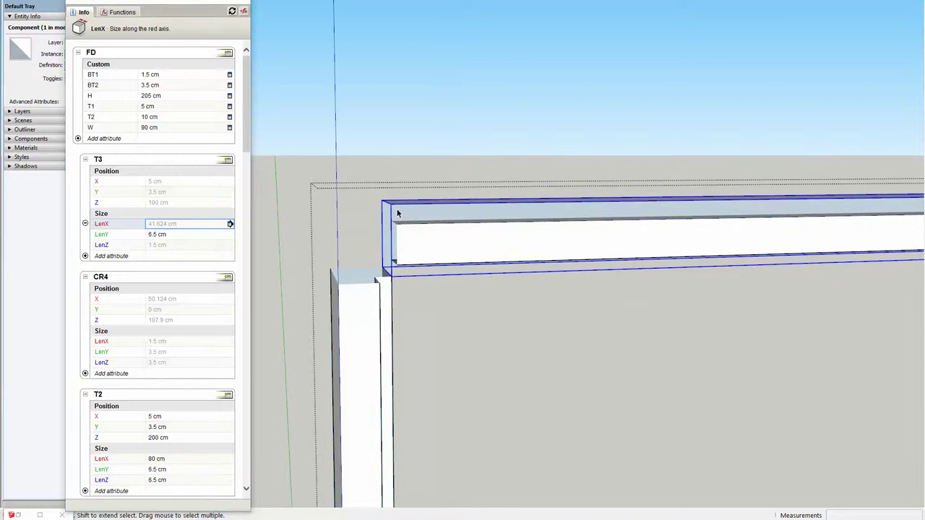
pyautogui.click(34, 99)
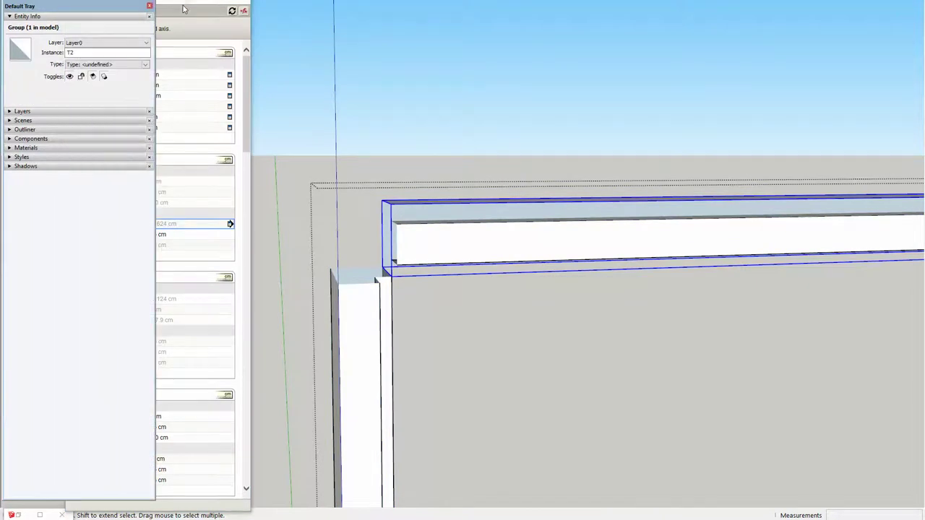
pyautogui.click(393, 153)
pyautogui.click(410, 221)
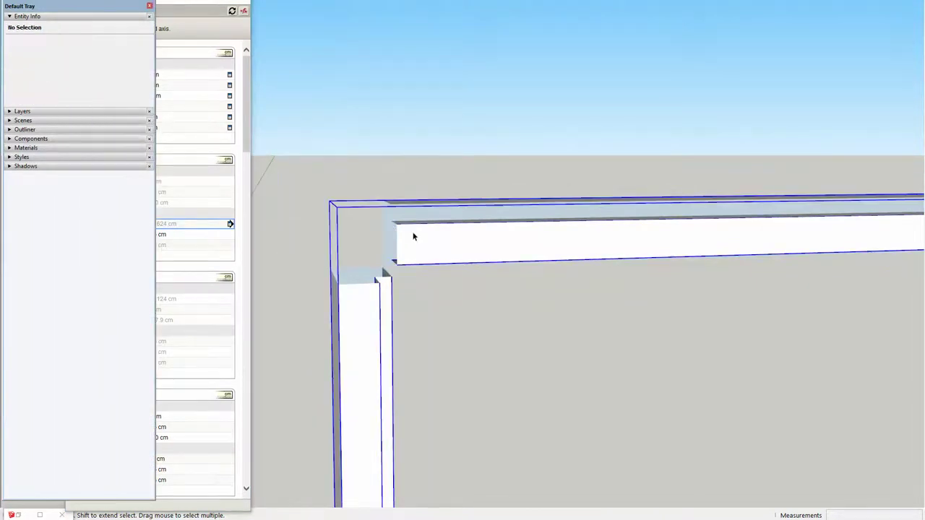
pyautogui.click(202, 289)
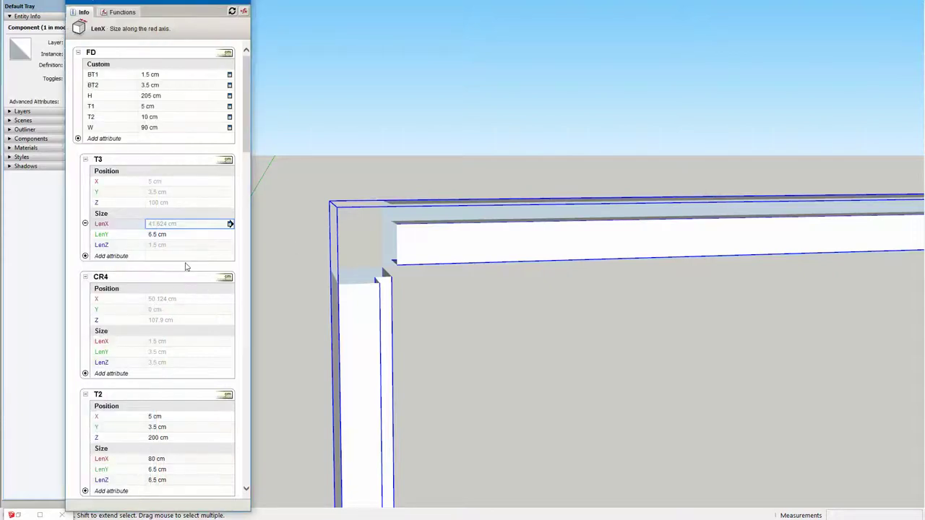
pyautogui.moveTo(417, 228)
pyautogui.mouseDown(button='middle')
pyautogui.moveTo(426, 194)
pyautogui.moveTo(405, 209)
pyautogui.mouseUp(button='middle')
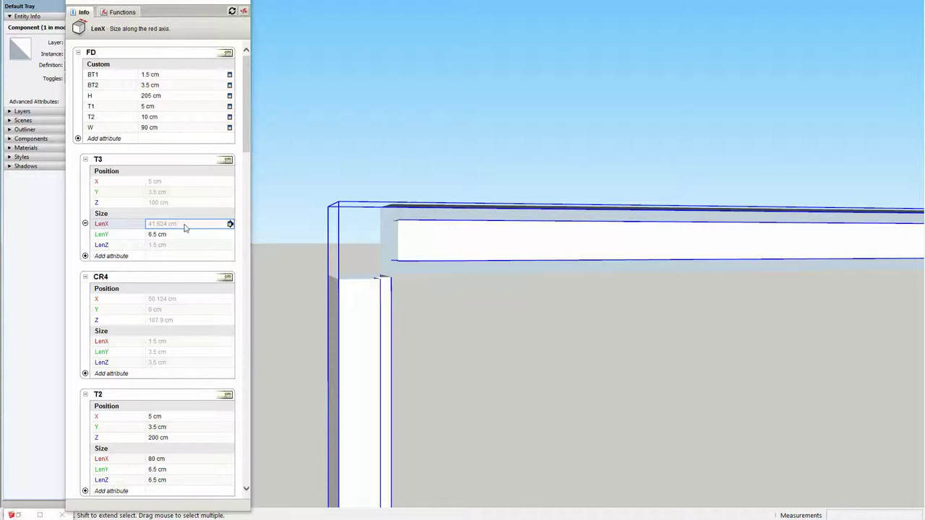
# Set T3's LenX to =T11*16 (80 cm) and its LenZ to an FD formula (1.5 cm).
pyautogui.click(184, 226)
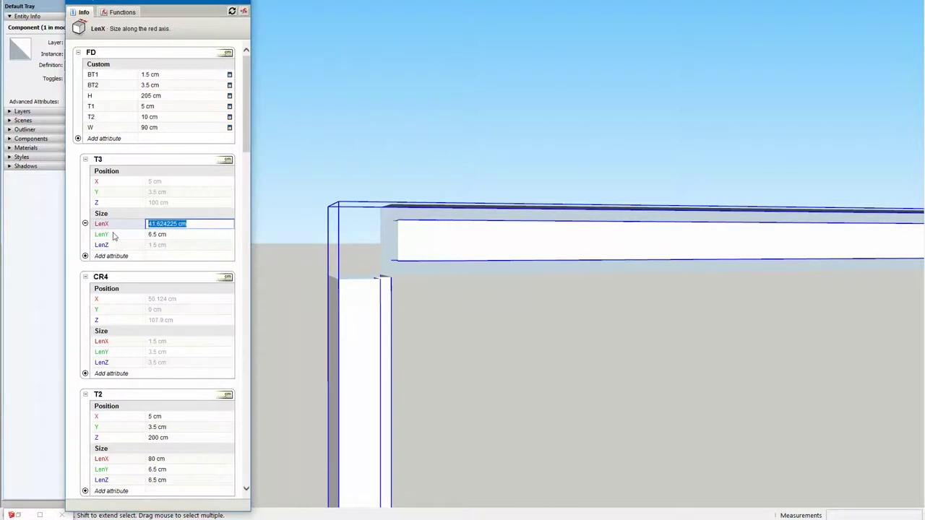
pyautogui.write('=')
pyautogui.write('T1')
pyautogui.write('1')
pyautogui.write('*16')
pyautogui.press('Return')
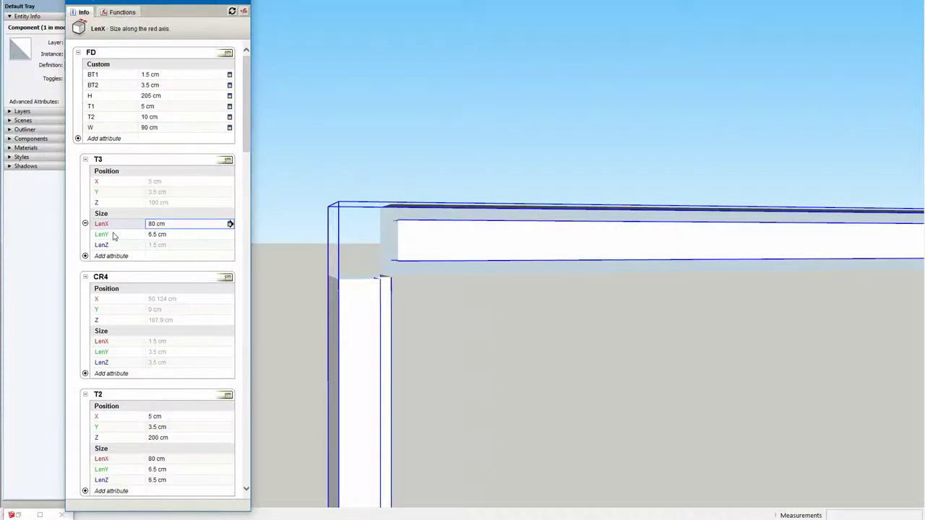
pyautogui.click(161, 245)
pyautogui.write('=T1')
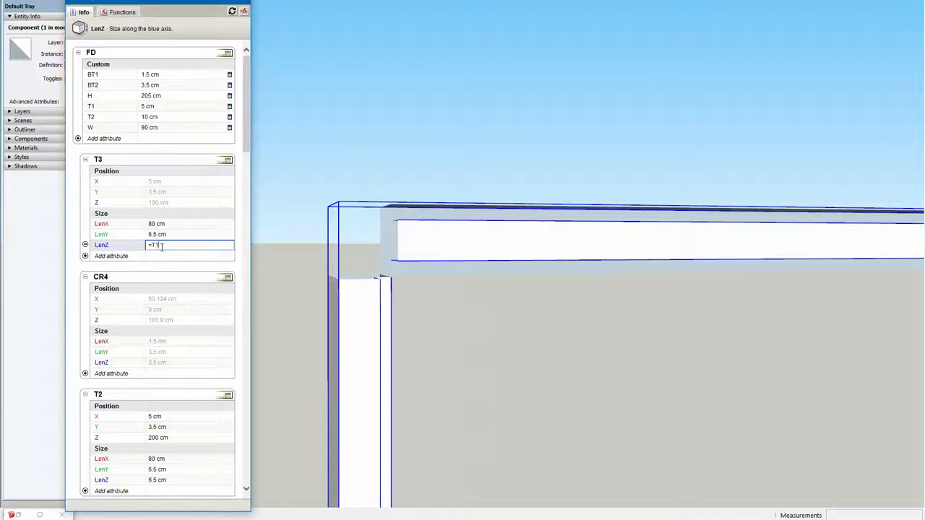
pyautogui.press('BackSpace')
pyautogui.write('FD')
pyautogui.write('!')
pyautogui.write('T1')
pyautogui.press('Return')
pyautogui.hotkey('shift', 'Tab')
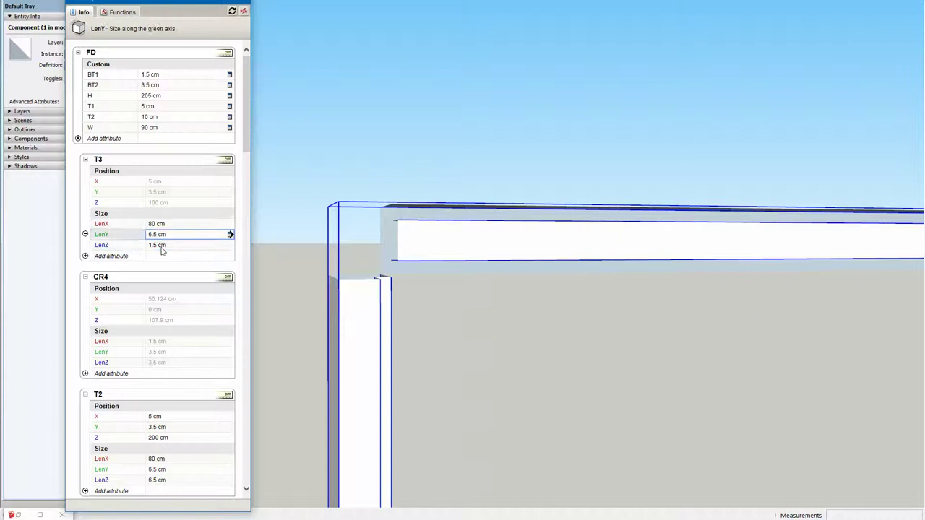
pyautogui.hotkey('shift', 'Tab')
pyautogui.hotkey('shift', 'Tab')
pyautogui.hotkey('shift', 'Tab')
pyautogui.hotkey('shift', 'Tab')
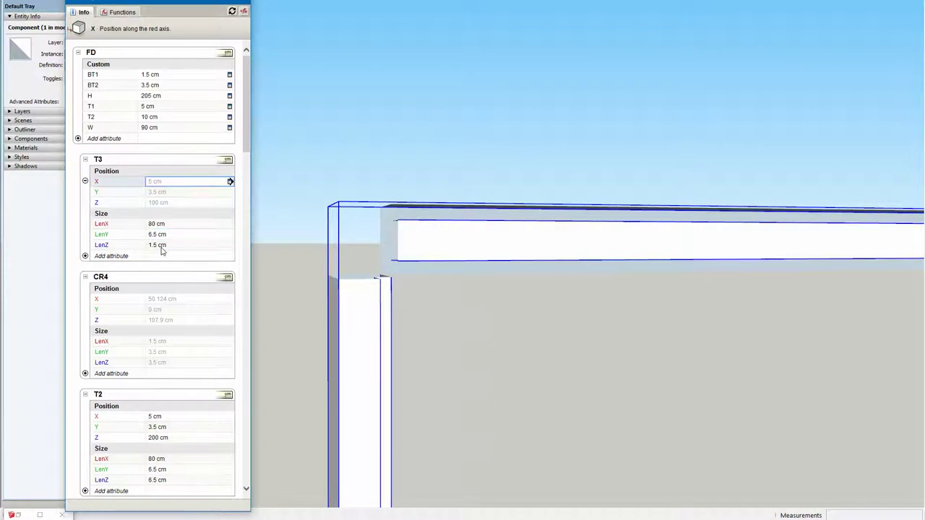
# Enter T3 position formulas: X =FD!T1, Y =FD!BT2, Z =FD!H-FD!T1 (Z now 200 cm).
pyautogui.write('=')
pyautogui.write('F')
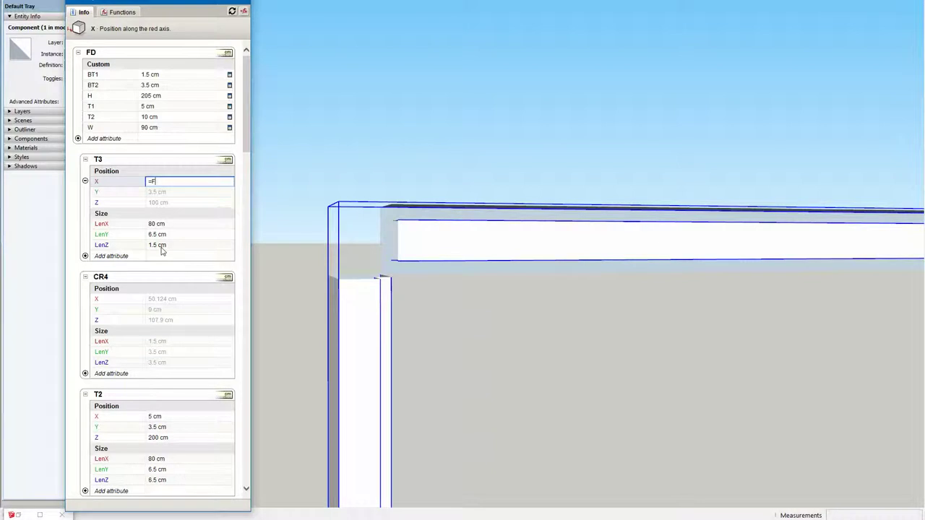
pyautogui.write('D')
pyautogui.write('!')
pyautogui.write('T1')
pyautogui.press('Return')
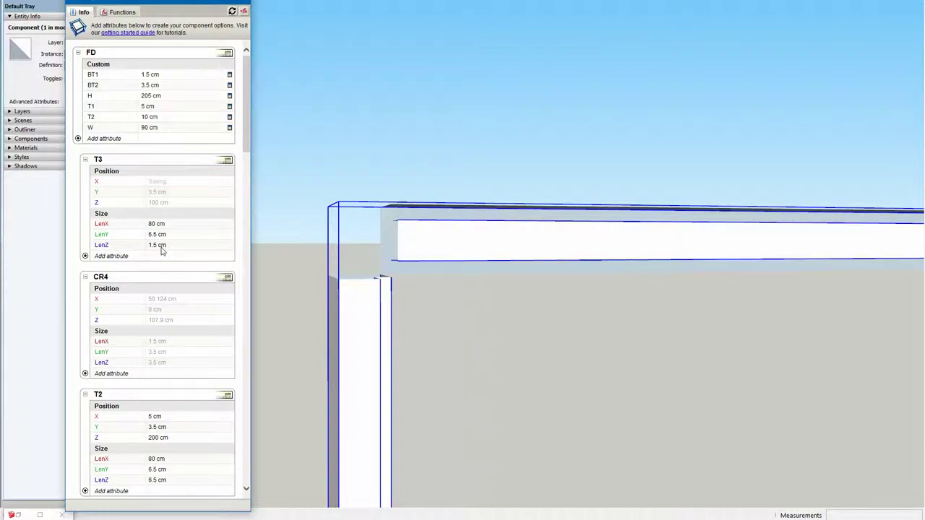
pyautogui.press('Tab')
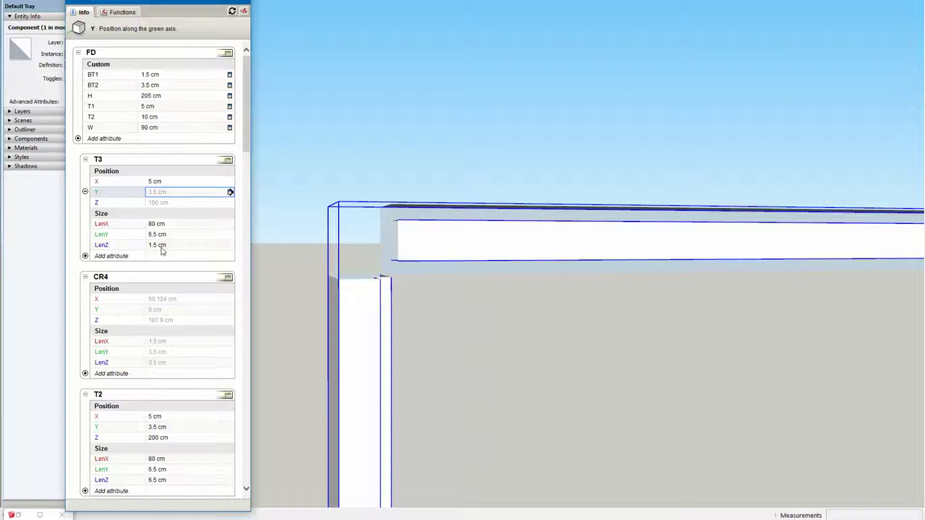
pyautogui.write('=')
pyautogui.write('F')
pyautogui.write('D!H')
pyautogui.write('-')
pyautogui.press('BackSpace')
pyautogui.press('BackSpace')
pyautogui.write('B')
pyautogui.write('T2')
pyautogui.press('Return')
pyautogui.press('Tab')
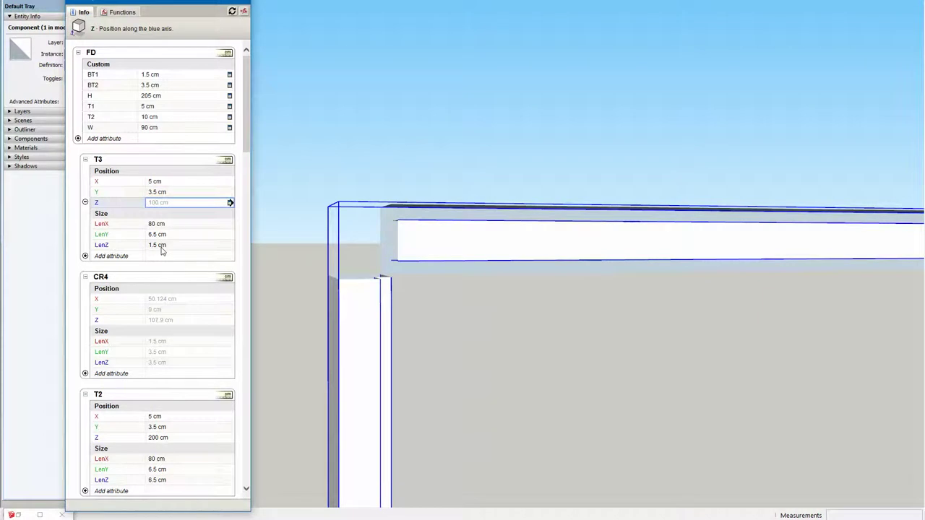
pyautogui.write('=FD!')
pyautogui.write('H-')
pyautogui.write('FD!')
pyautogui.write('T')
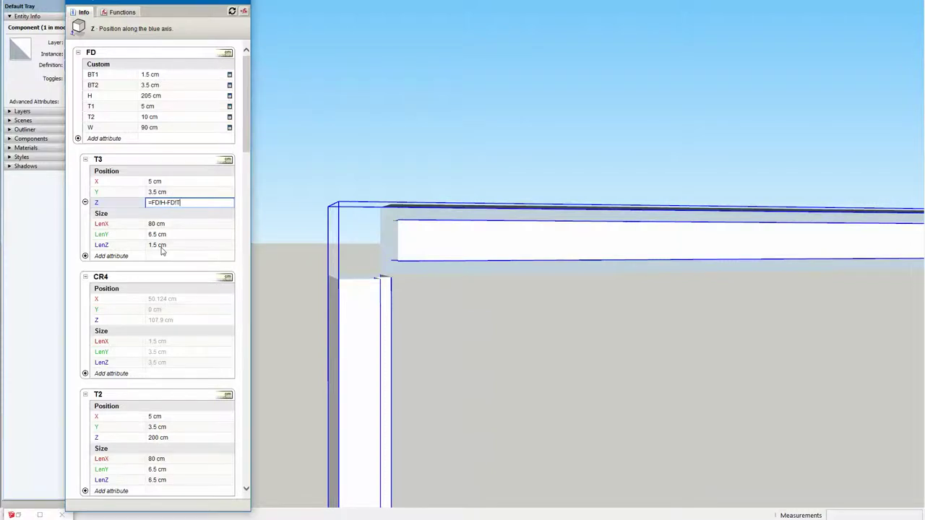
pyautogui.write('1')
pyautogui.press('Return')
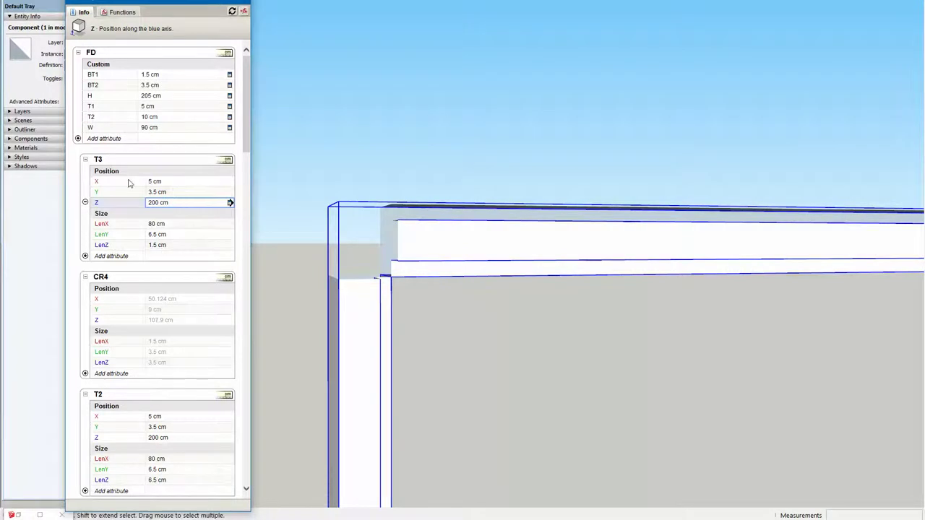
pyautogui.moveTo(383, 223)
pyautogui.mouseDown(button='middle')
pyautogui.moveTo(395, 325)
pyautogui.moveTo(388, 310)
pyautogui.moveTo(412, 236)
pyautogui.moveTo(371, 220)
pyautogui.mouseUp(button='middle')
pyautogui.doubleClick(383, 225)
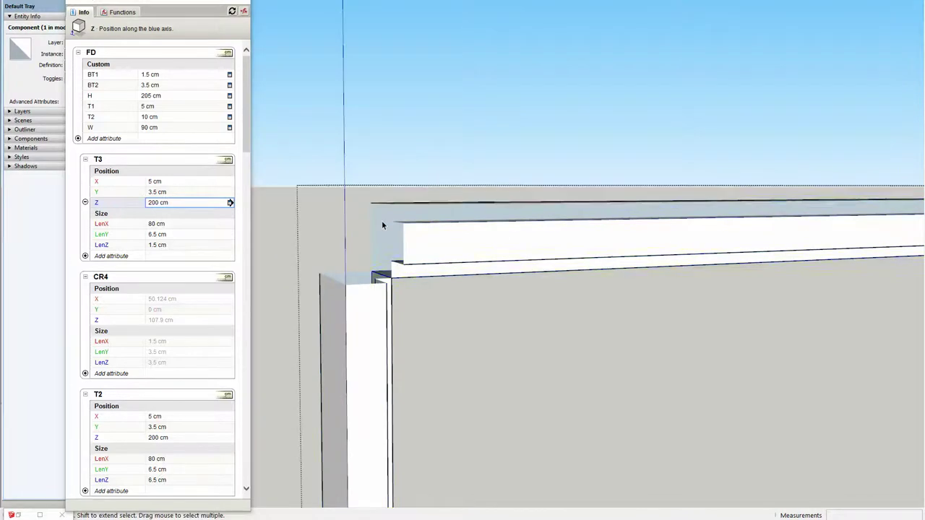
pyautogui.click(383, 226)
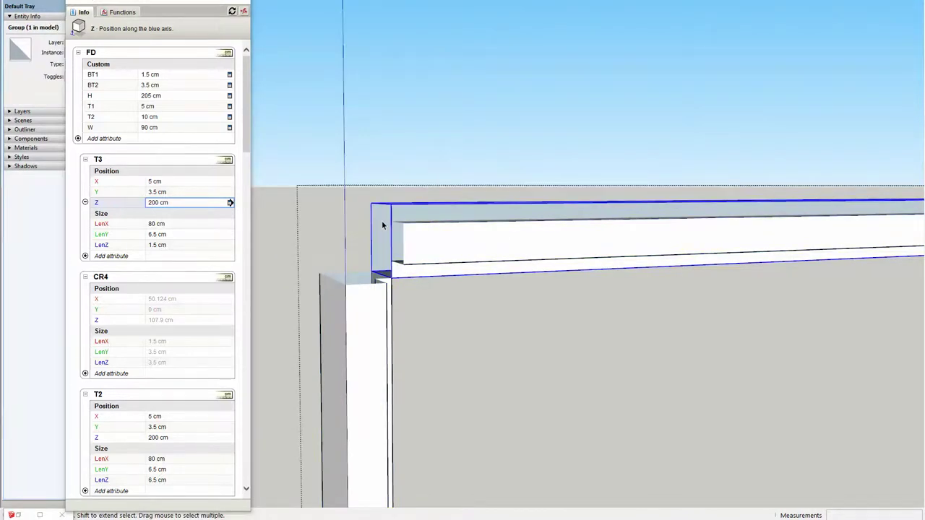
pyautogui.moveTo(383, 226); pyautogui.dragTo(429, 275, button='middle')
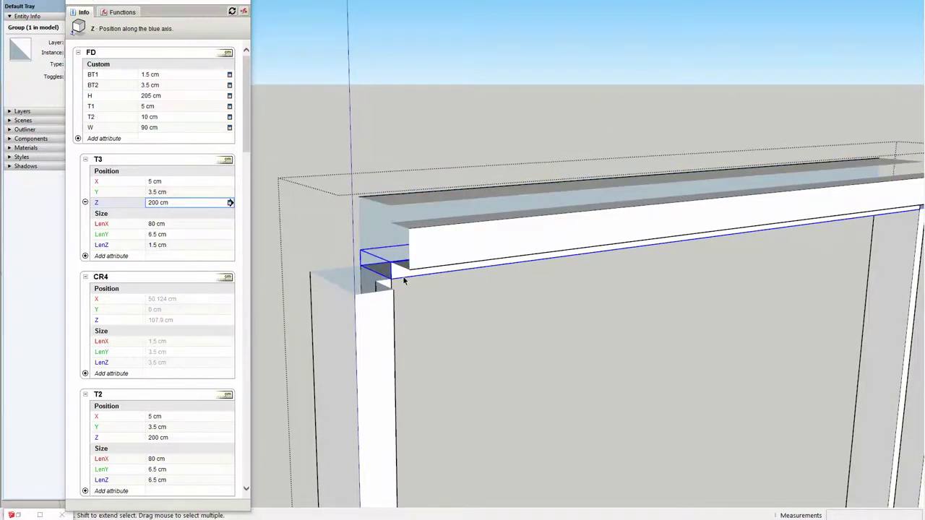
pyautogui.click(366, 239)
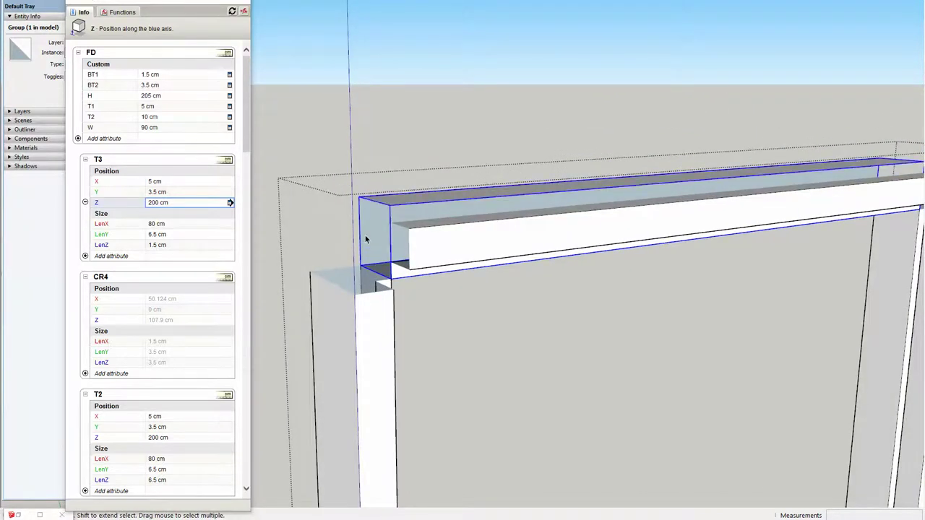
pyautogui.moveTo(374, 233)
pyautogui.mouseDown(button='middle')
pyautogui.moveTo(326, 221)
pyautogui.moveTo(271, 157)
pyautogui.moveTo(192, 130)
pyautogui.moveTo(341, 211)
pyautogui.moveTo(373, 258)
pyautogui.mouseUp(button='middle')
pyautogui.moveTo(394, 238)
pyautogui.mouseDown(button='middle')
pyautogui.moveTo(426, 238)
pyautogui.moveTo(371, 233)
pyautogui.moveTo(391, 248)
pyautogui.mouseUp(button='middle')
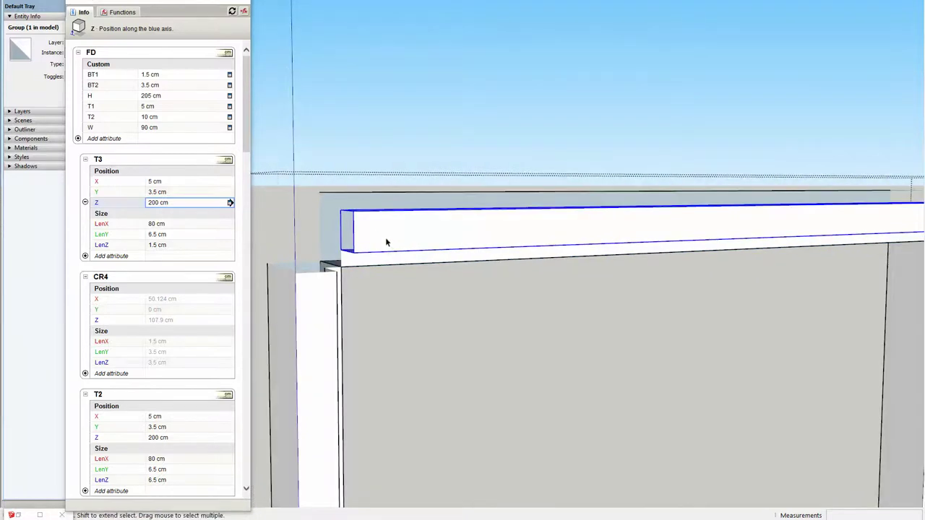
pyautogui.click(335, 201)
pyautogui.moveTo(361, 219); pyautogui.dragTo(373, 234, button='middle')
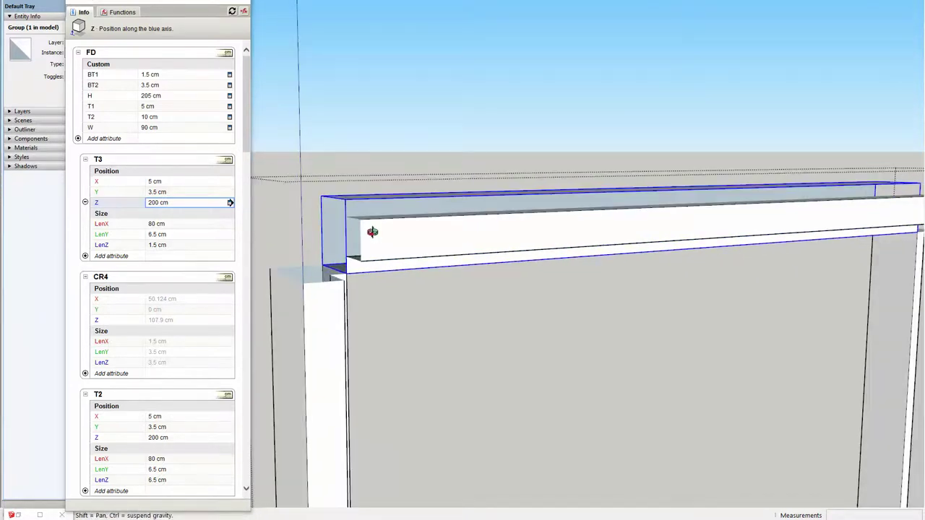
pyautogui.click(362, 155)
pyautogui.click(388, 219)
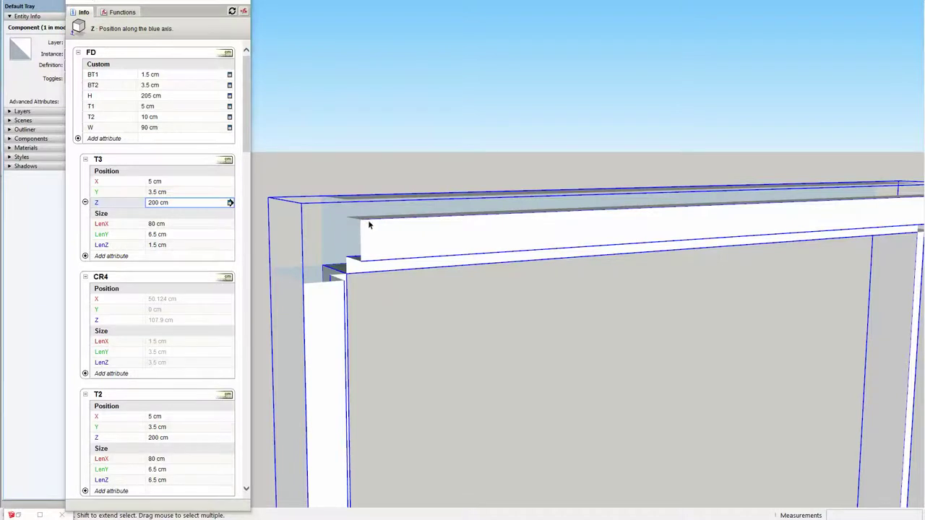
pyautogui.moveTo(368, 224); pyautogui.dragTo(372, 218, button='middle')
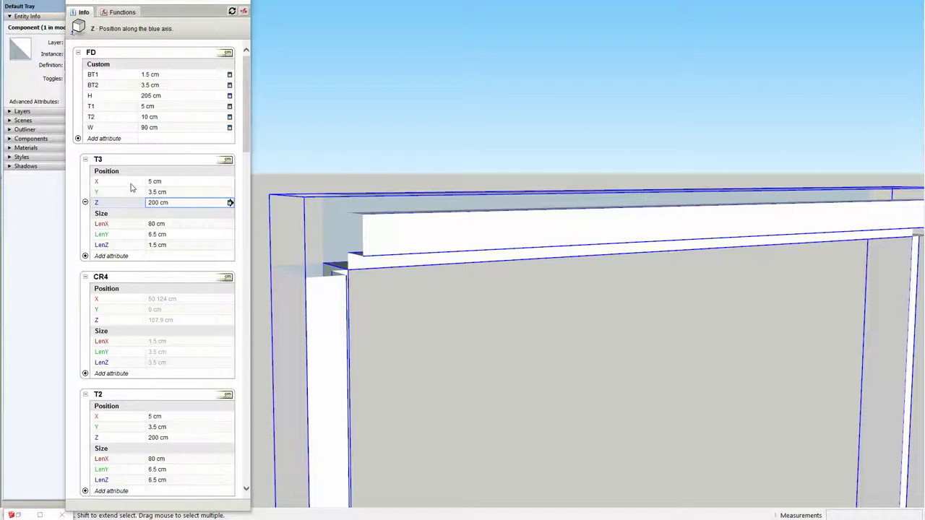
# Change T2's LenZ formula to =FD!T1-FD!BT1, making the rail 3.5 cm tall.
pyautogui.scroll(-2, 131, 188)
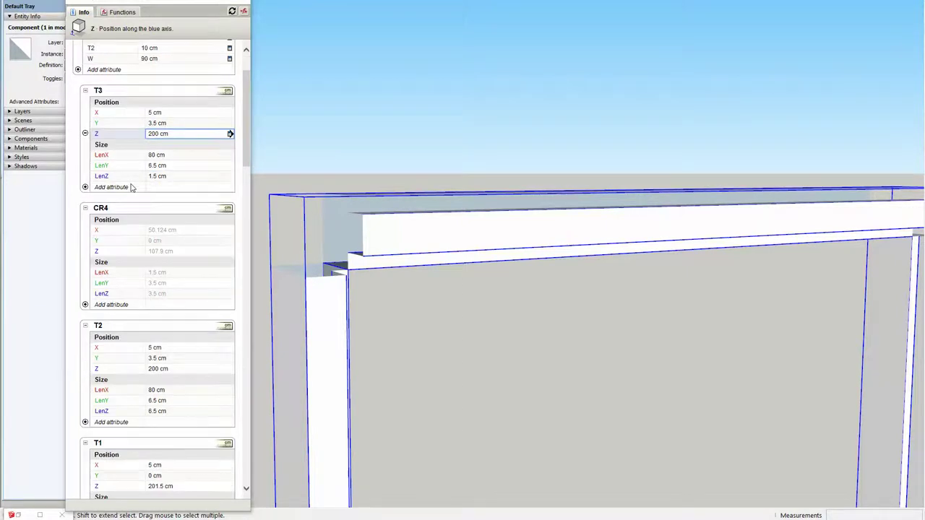
pyautogui.scroll(-2, 161, 240)
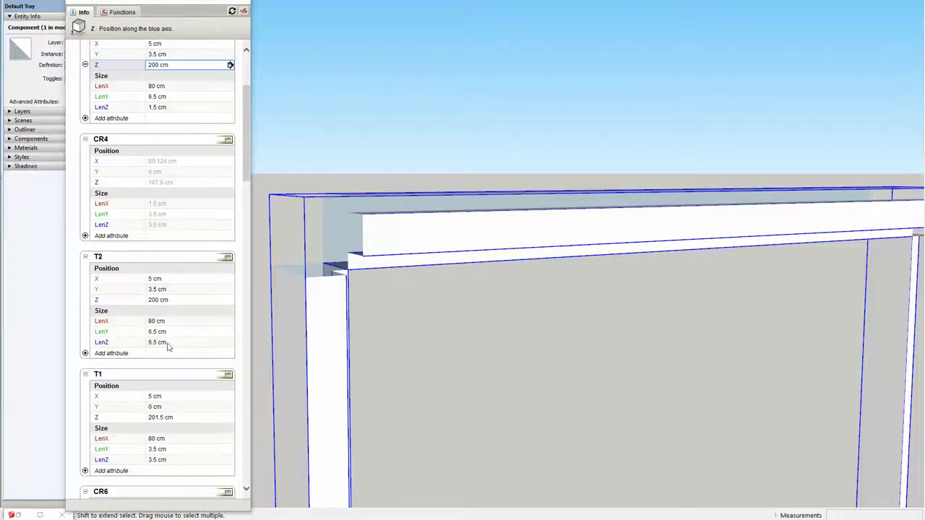
pyautogui.click(169, 343)
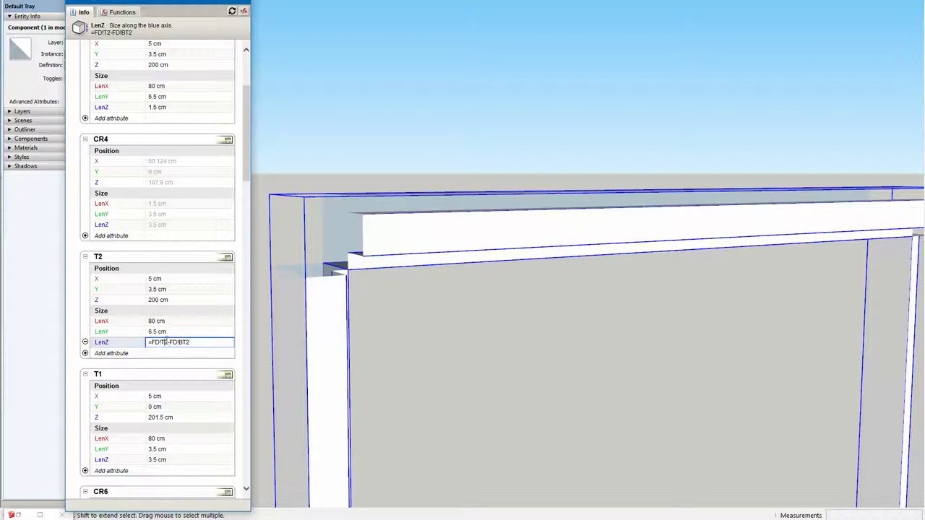
pyautogui.click(166, 342)
pyautogui.press('BackSpace')
pyautogui.write('1')
pyautogui.hotkey('shift', 'Left')
pyautogui.write('1')
pyautogui.press('Return')
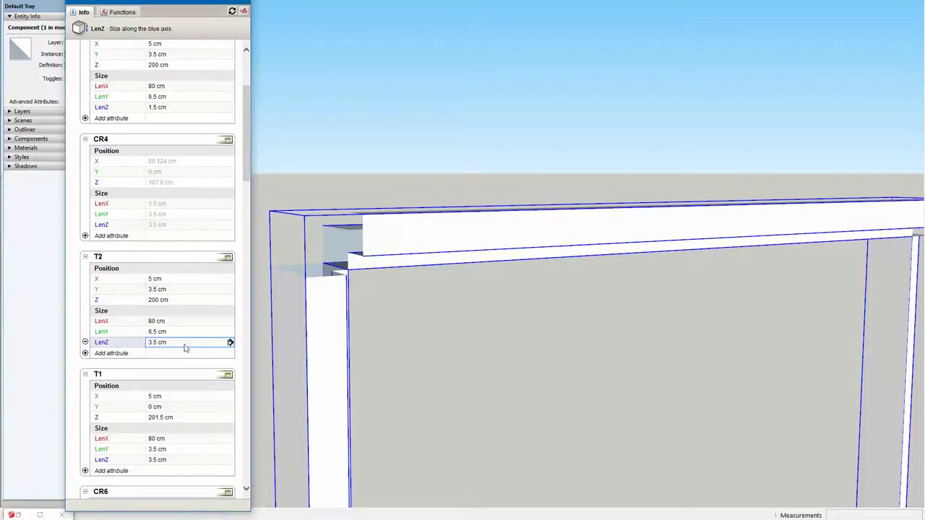
# Append +FD!BT1 to T2's Z formula, raising the rail to 201.5 cm.
pyautogui.click(155, 301)
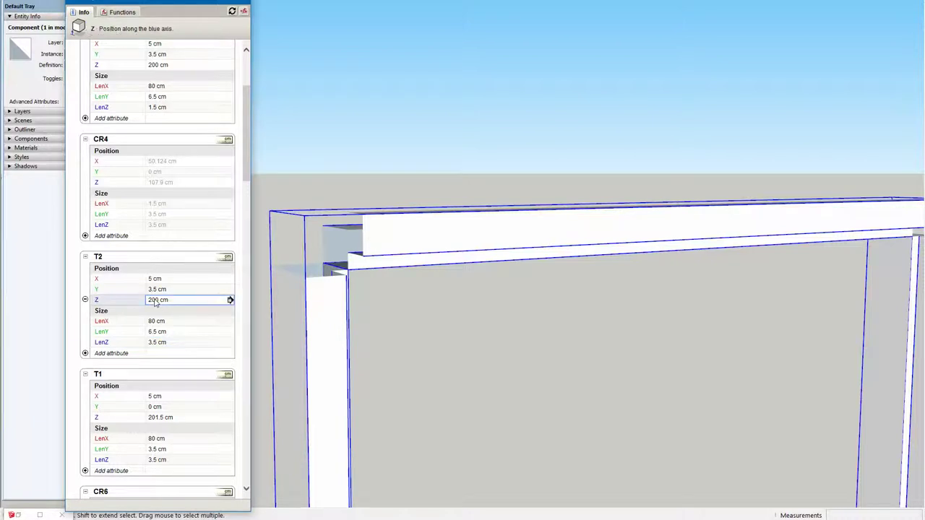
pyautogui.write('=FDIH-FDIT1')
pyautogui.click(181, 304)
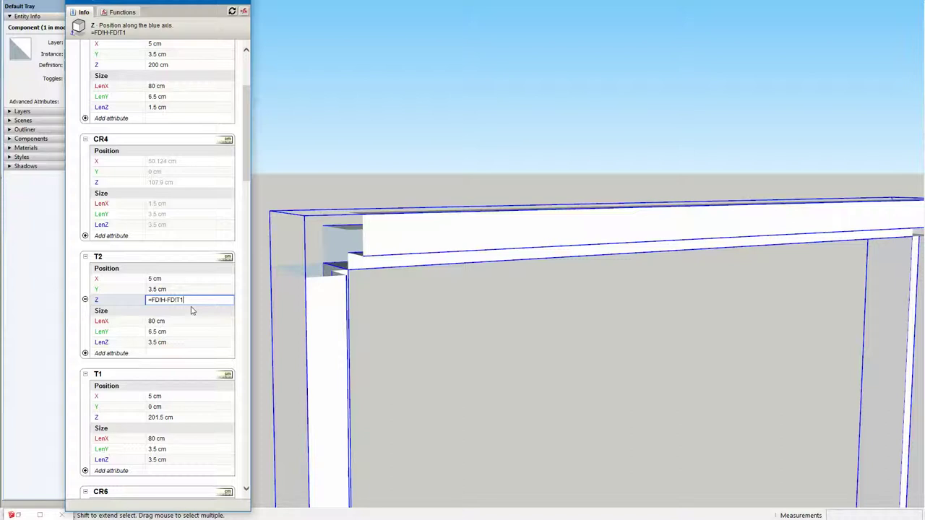
pyautogui.write('+FDI')
pyautogui.write('B')
pyautogui.write('T1')
pyautogui.press('Return')
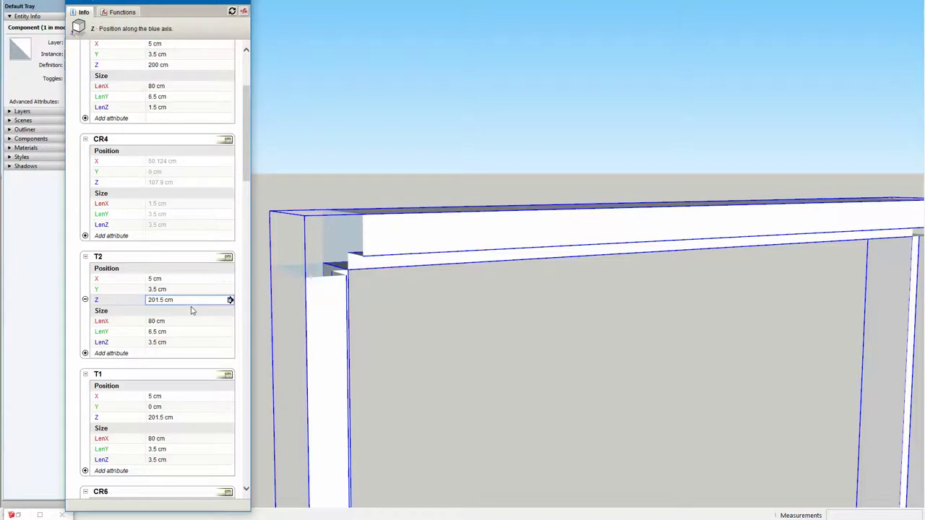
# Collapse the T2, T1 and T3 sections in the attribute list.
pyautogui.scroll(-3, 325, 248)
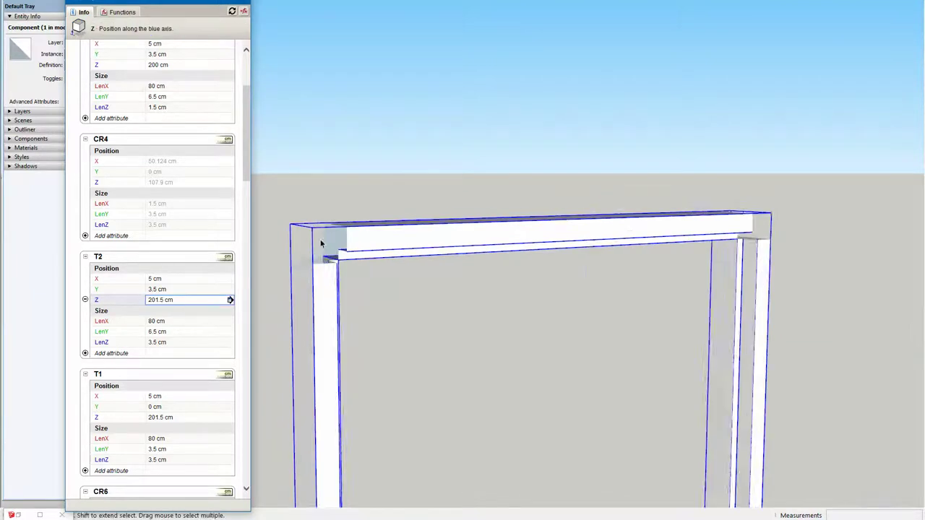
pyautogui.scroll(-2, 322, 243)
pyautogui.moveTo(399, 248)
pyautogui.mouseDown(button='middle')
pyautogui.moveTo(285, 281)
pyautogui.moveTo(315, 213)
pyautogui.mouseUp(button='middle')
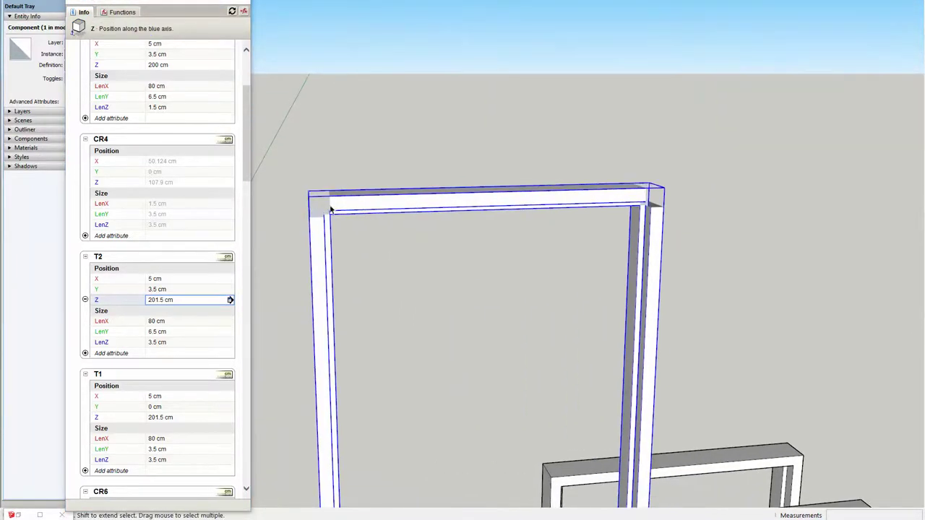
pyautogui.scroll(-3, 315, 213)
pyautogui.scroll(2, 315, 215)
pyautogui.scroll(2, 315, 214)
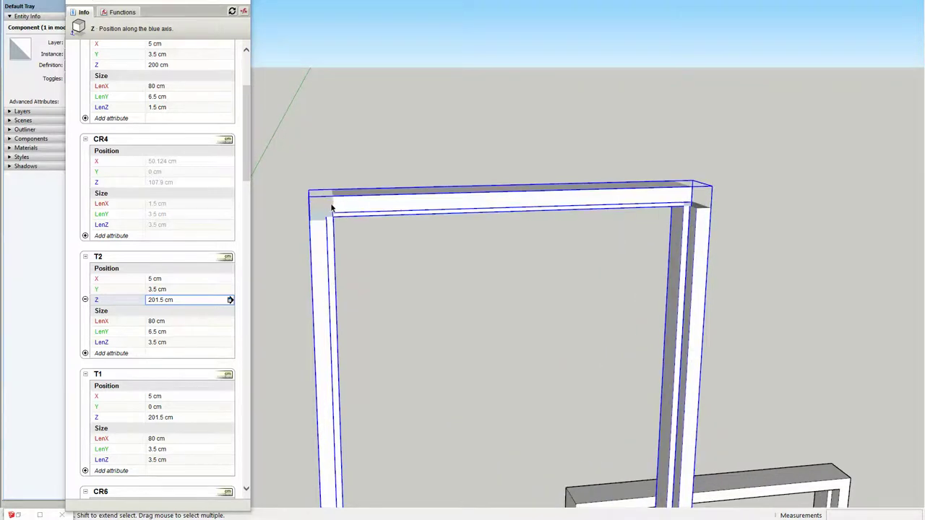
pyautogui.scroll(2, 363, 237)
pyautogui.scroll(1, 364, 238)
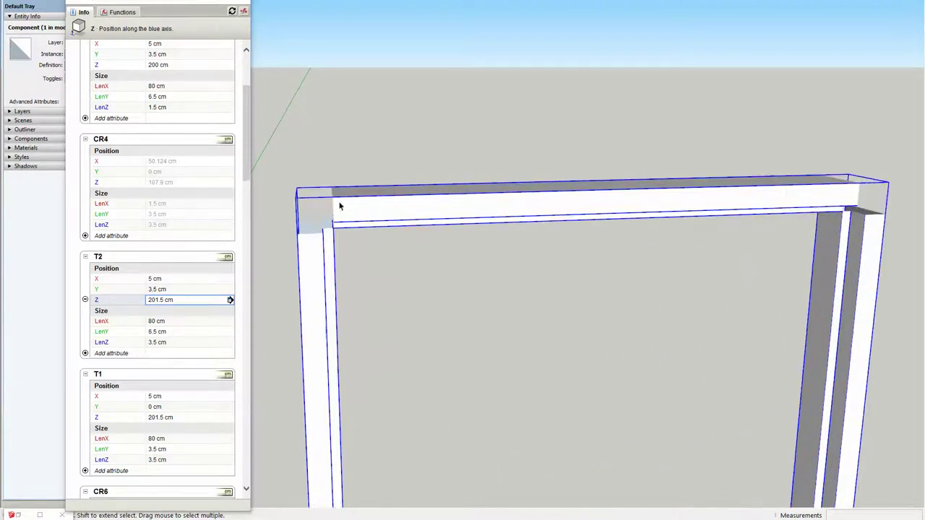
pyautogui.click(85, 258)
pyautogui.click(85, 279)
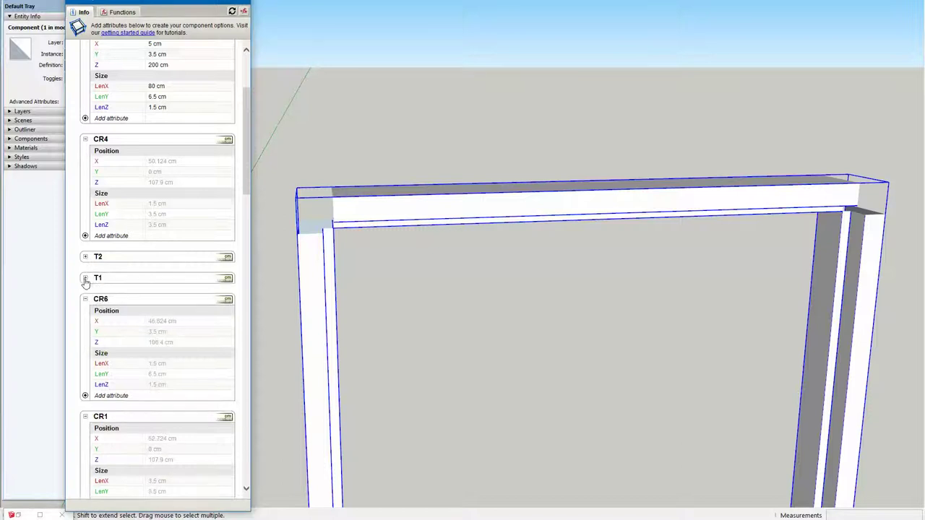
pyautogui.scroll(3, 113, 318)
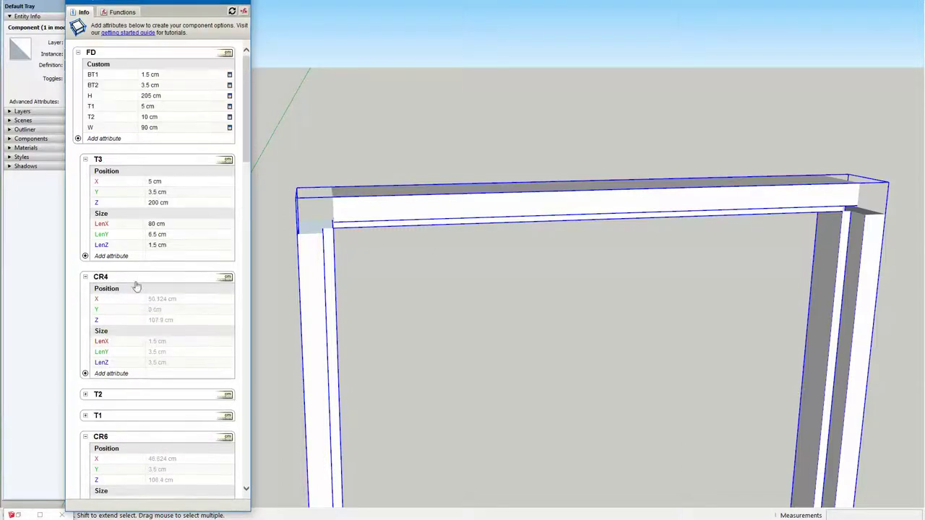
pyautogui.click(85, 160)
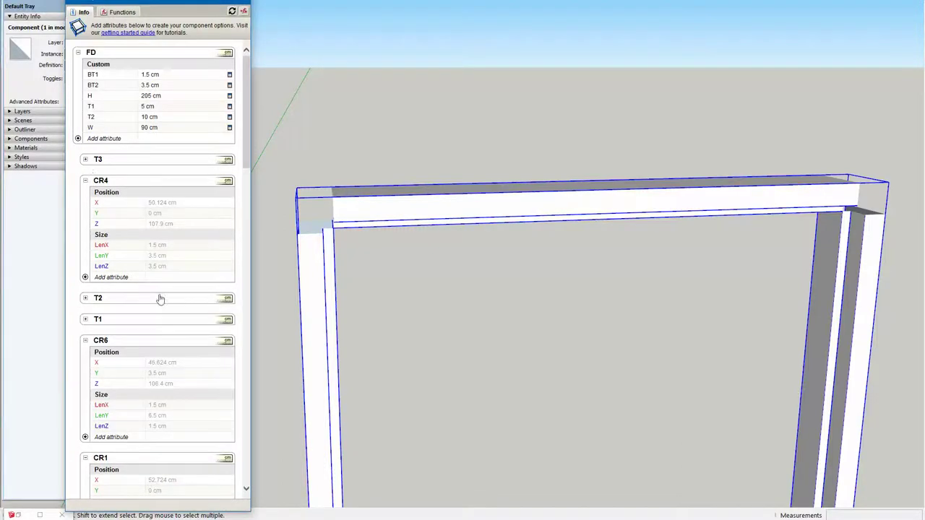
# Scroll down to the CL2 corner-block attributes and orbit toward the left post.
pyautogui.scroll(-3, 161, 299)
pyautogui.scroll(-3, 154, 318)
pyautogui.scroll(-3, 150, 349)
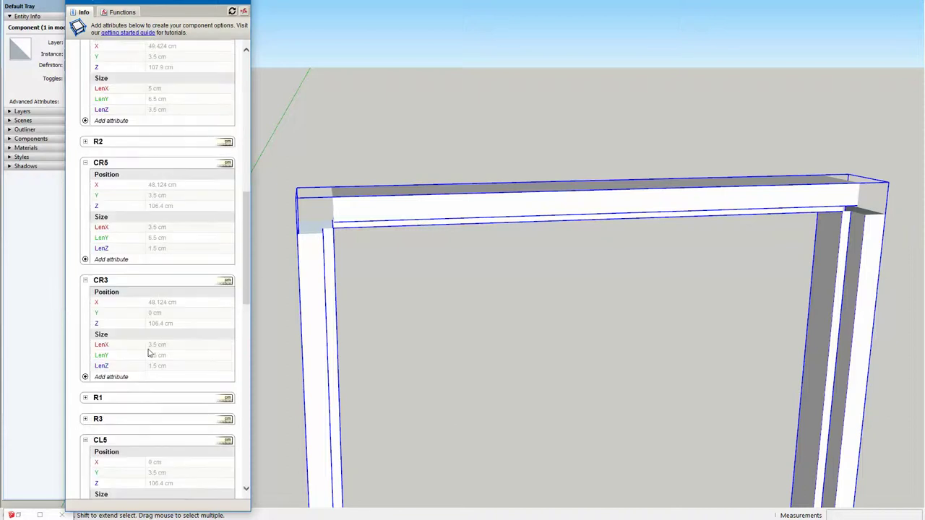
pyautogui.scroll(-3, 149, 353)
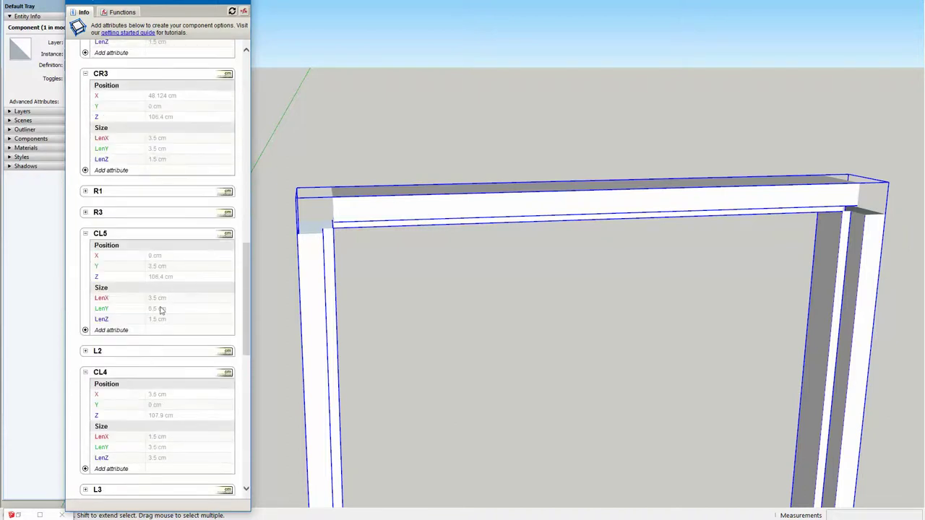
pyautogui.scroll(-5, 162, 310)
pyautogui.scroll(-3, 162, 310)
pyautogui.scroll(-1, 161, 311)
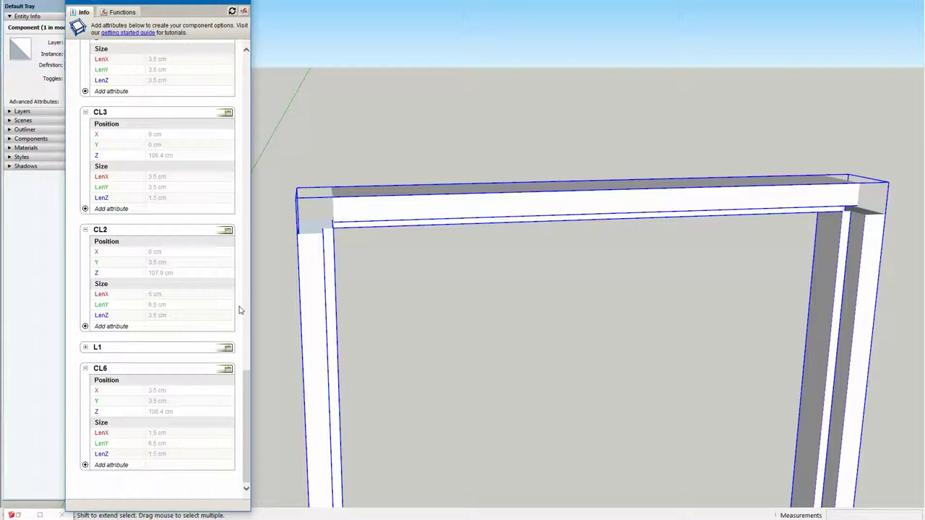
pyautogui.scroll(2, 343, 210)
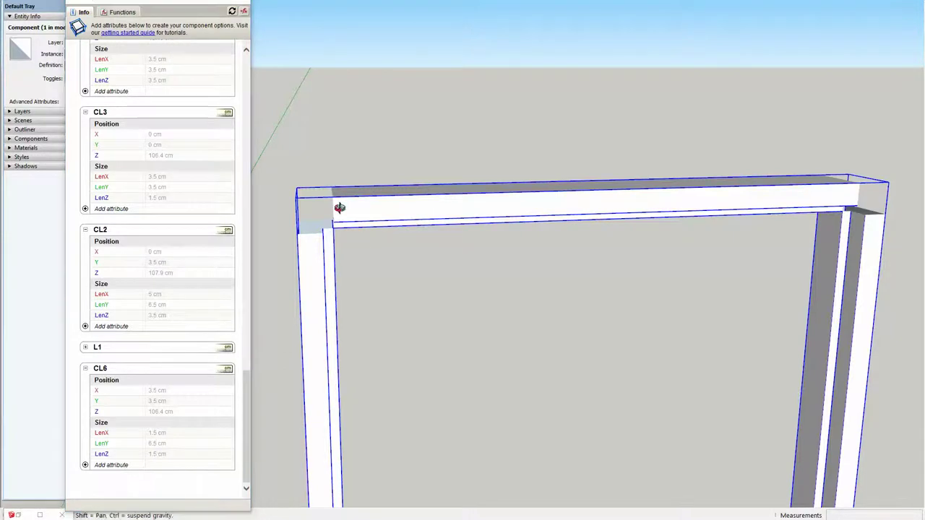
pyautogui.scroll(-1, 343, 214)
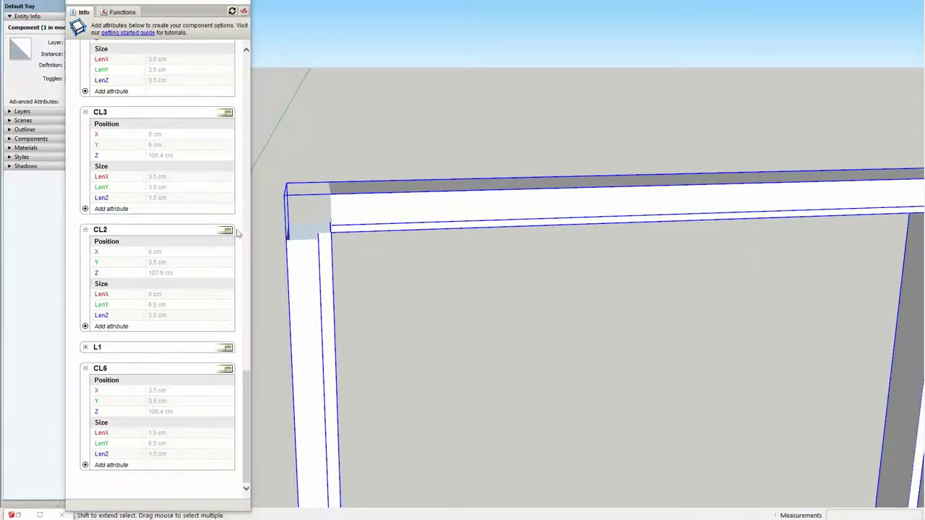
pyautogui.scroll(-2, 334, 222)
pyautogui.scroll(-2, 334, 221)
pyautogui.moveTo(334, 221); pyautogui.dragTo(471, 282, button='middle')
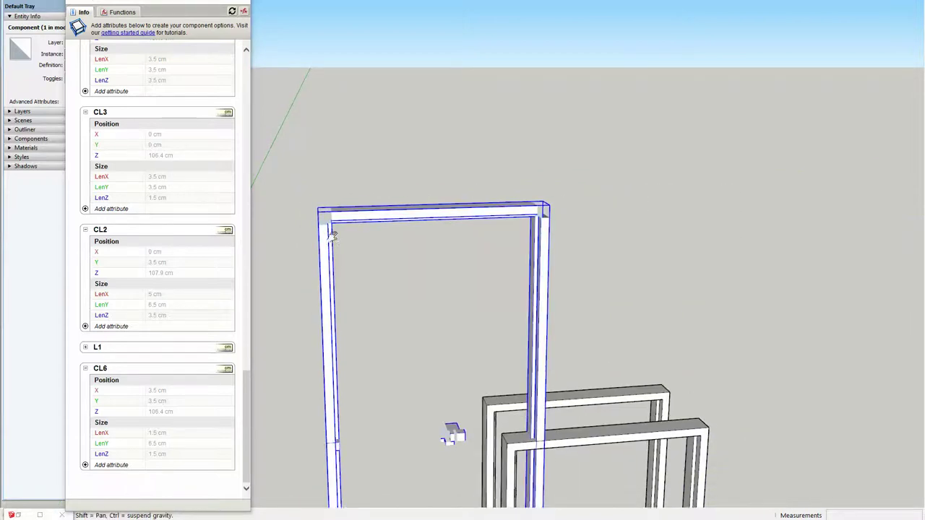
pyautogui.scroll(1, 485, 284)
pyautogui.scroll(1, 353, 289)
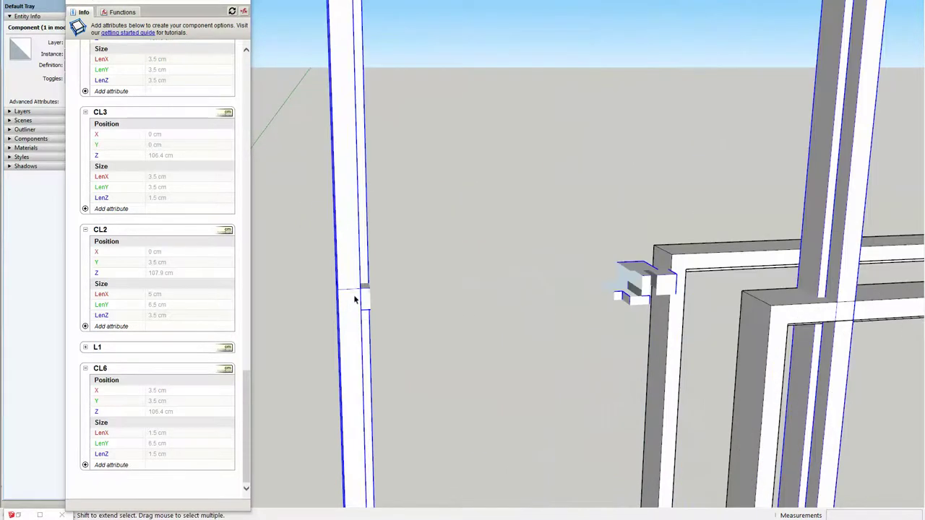
pyautogui.scroll(1, 355, 297)
pyautogui.scroll(1, 362, 300)
# Move the six small left-side corner blocks up the blue axis to the frame's top-left corner.
pyautogui.doubleClick(378, 309)
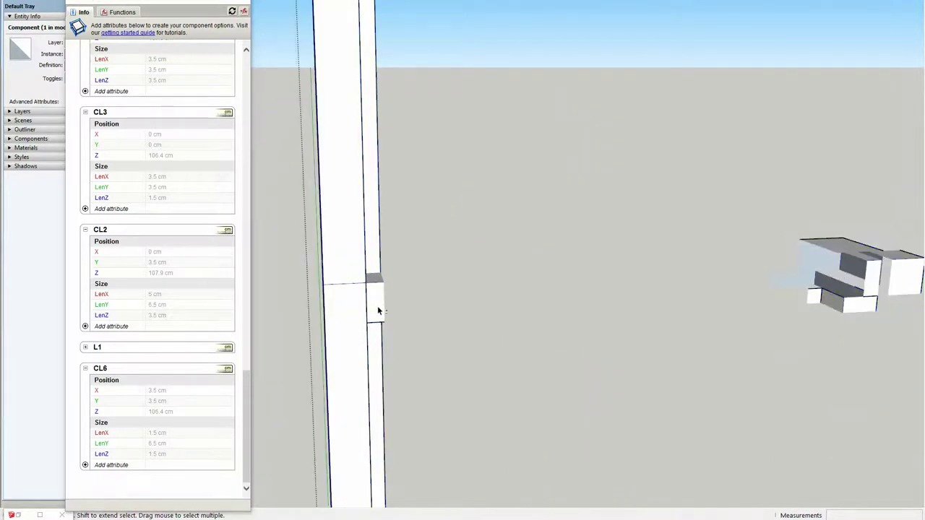
pyautogui.moveTo(285, 228); pyautogui.dragTo(438, 372)
pyautogui.press('m')
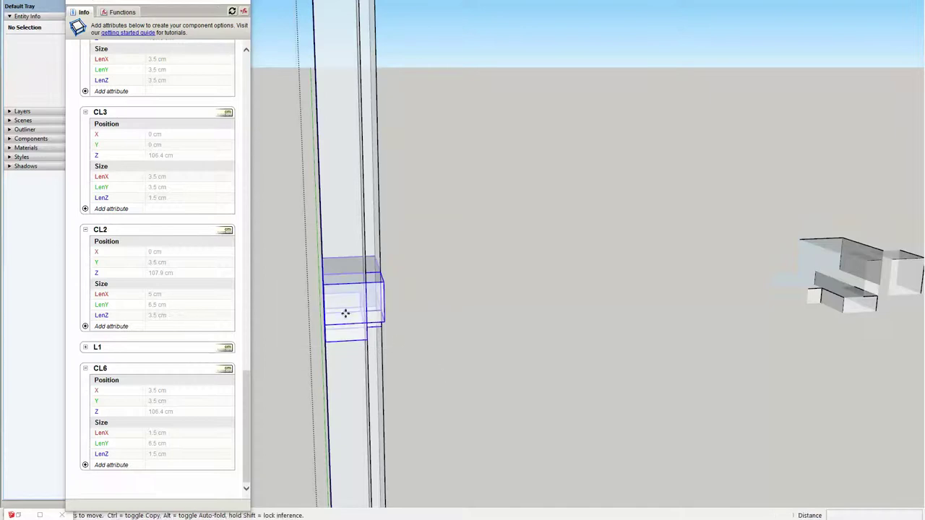
pyautogui.click(345, 313)
pyautogui.moveTo(391, 313); pyautogui.dragTo(417, 295, button='middle')
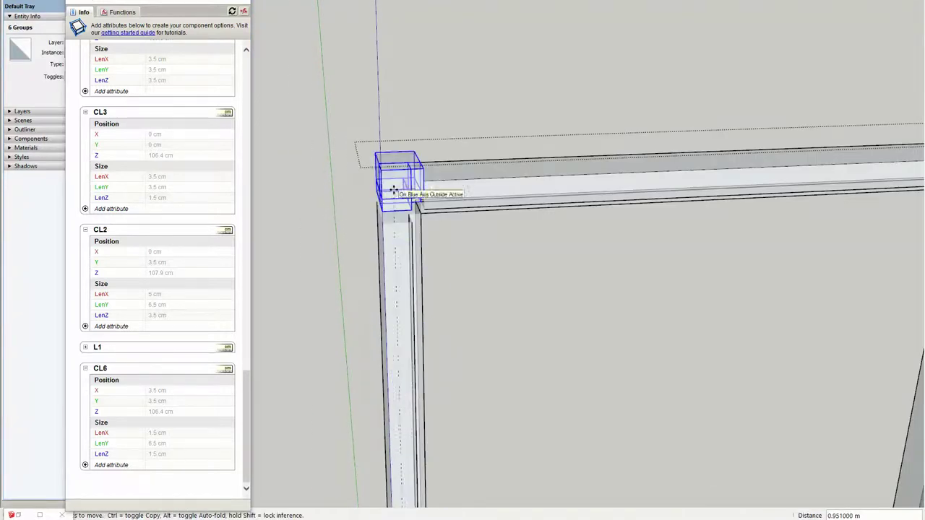
pyautogui.click(409, 189)
# Check the top-left corner block's new position at Z 106.4 cm, then reselect the FrameDoor component.
pyautogui.press('space')
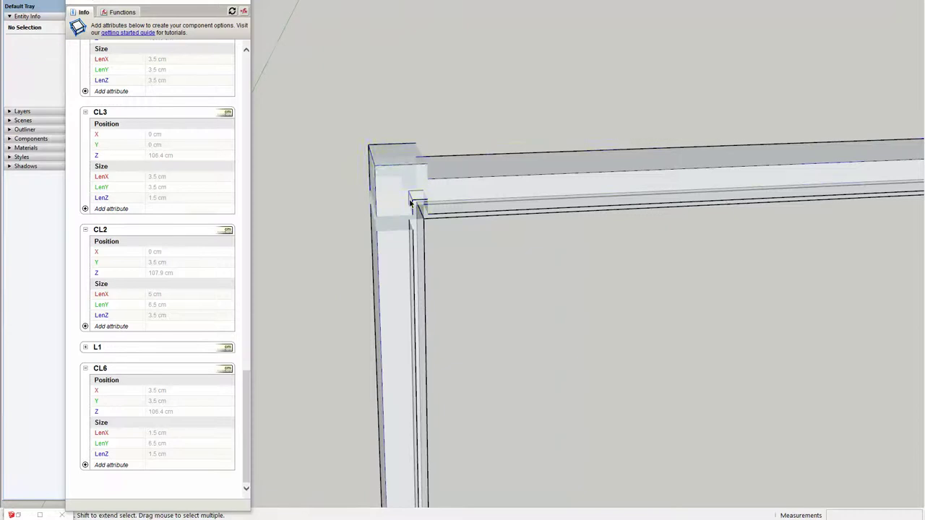
pyautogui.click(403, 209)
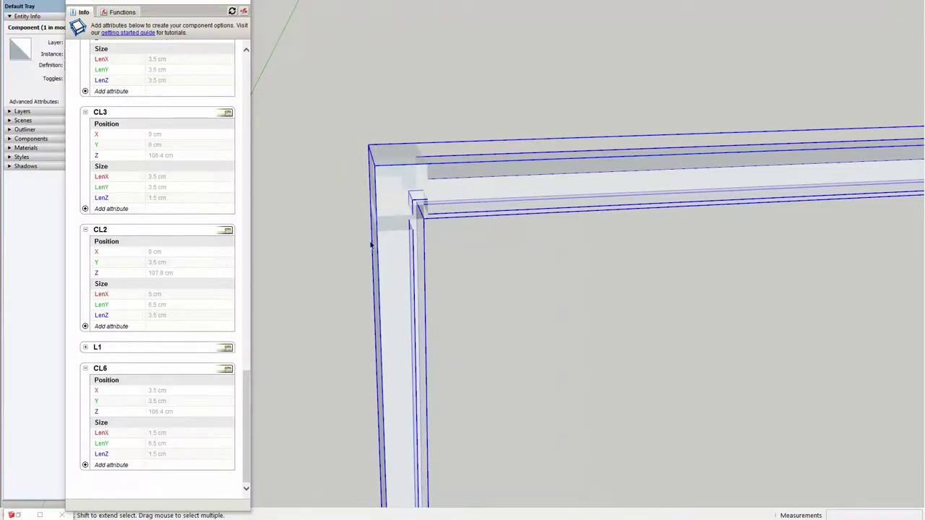
pyautogui.scroll(1, 398, 207)
pyautogui.moveTo(396, 200)
pyautogui.mouseDown(button='middle')
pyautogui.moveTo(444, 123)
pyautogui.moveTo(380, 199)
pyautogui.moveTo(392, 223)
pyautogui.moveTo(383, 180)
pyautogui.mouseUp(button='middle')
pyautogui.doubleClick(391, 169)
pyautogui.click(392, 173)
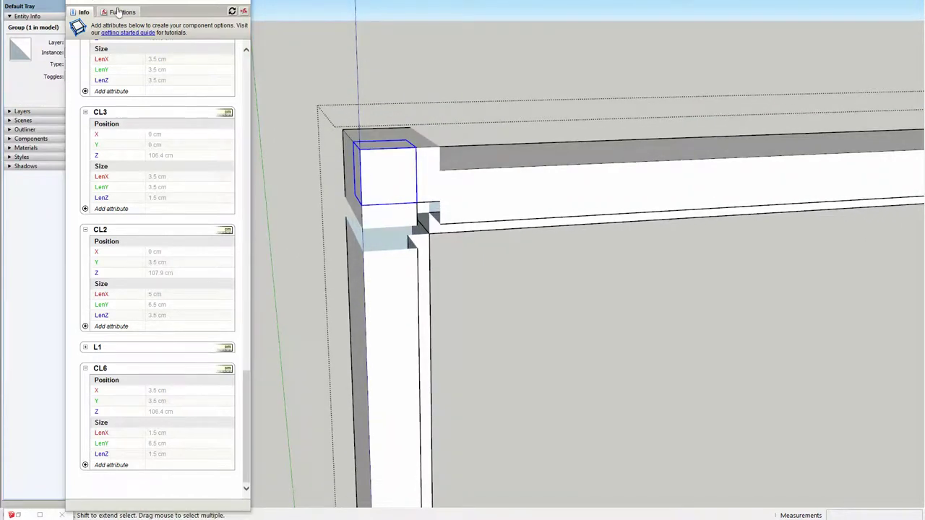
pyautogui.moveTo(125, 5)
pyautogui.mouseDown()
pyautogui.moveTo(248, 5)
pyautogui.moveTo(219, 5)
pyautogui.mouseUp()
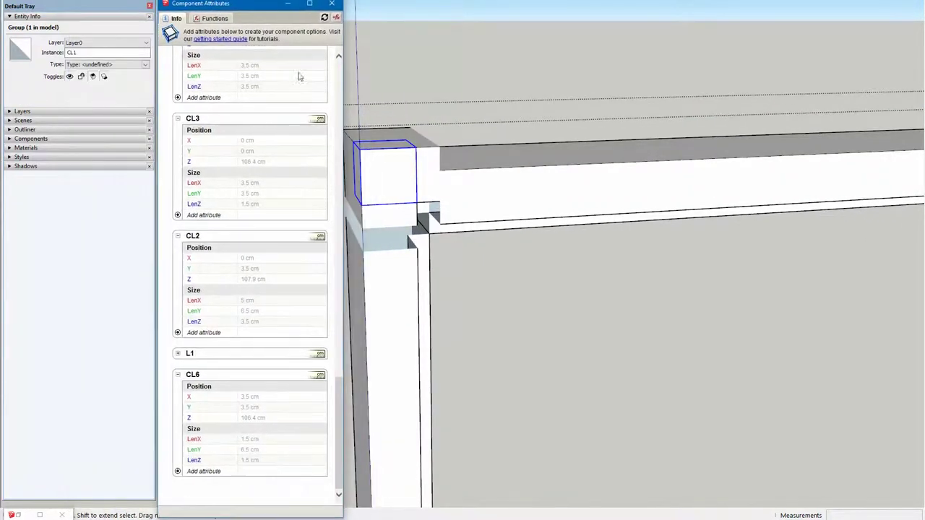
pyautogui.scroll(3, 457, 204)
pyautogui.moveTo(457, 204)
pyautogui.mouseDown(button='middle')
pyautogui.moveTo(436, 313)
pyautogui.moveTo(407, 314)
pyautogui.mouseUp(button='middle')
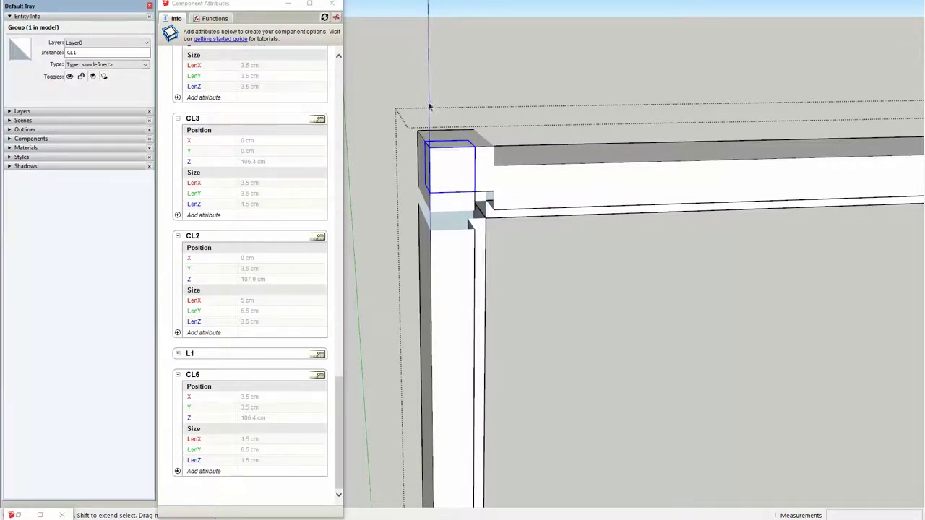
pyautogui.click(410, 72)
pyautogui.click(438, 178)
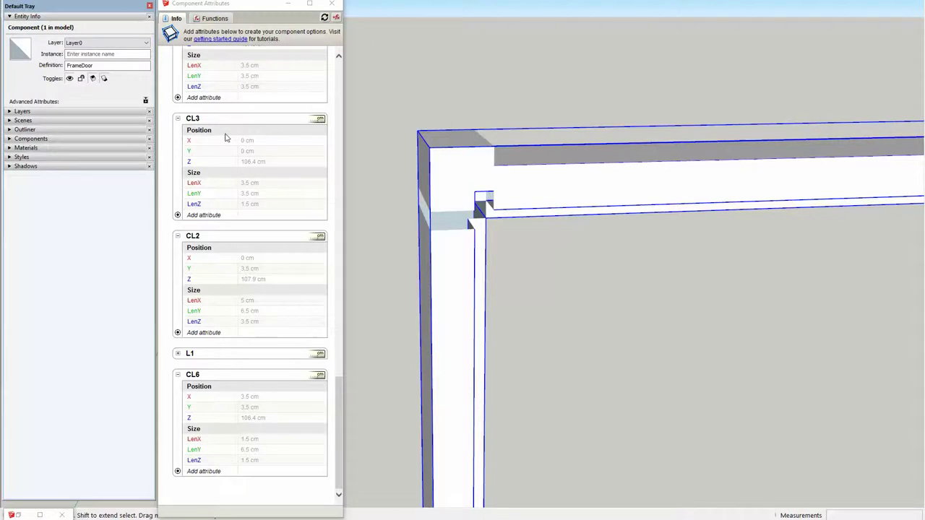
# Give CL1 formula sizes from the FD frame's attributes for LenX and LenY, with LenZ =LenX.
pyautogui.scroll(2, 233, 194)
pyautogui.scroll(2, 234, 193)
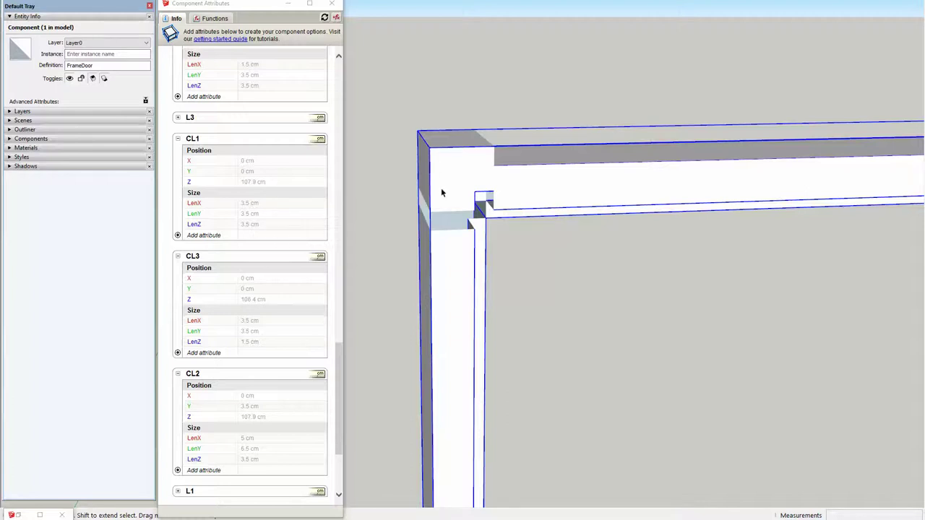
pyautogui.click(273, 207)
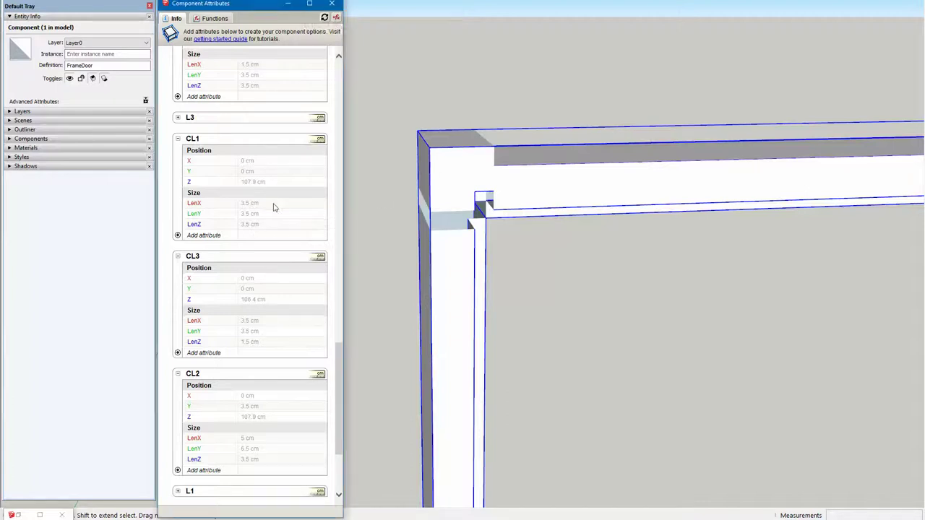
pyautogui.write('=')
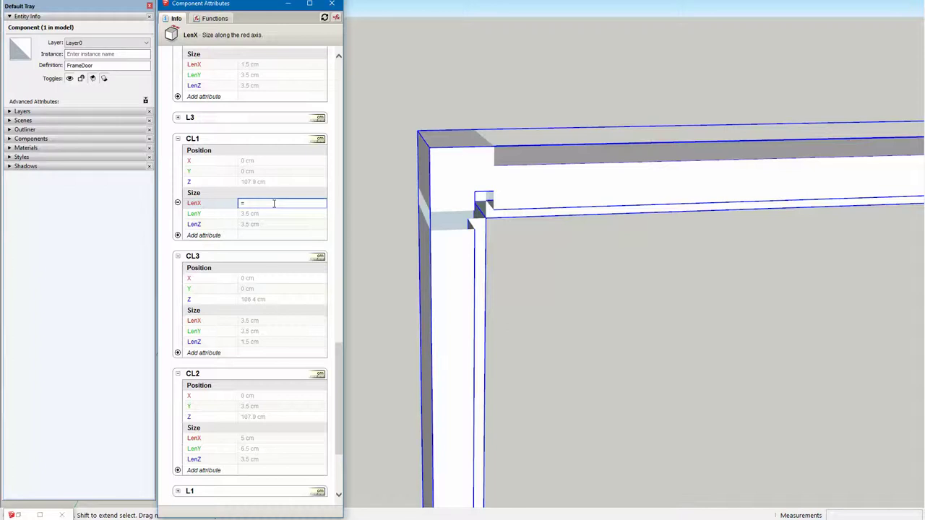
pyautogui.write('FD!')
pyautogui.write('T1')
pyautogui.write('FD')
pyautogui.write('T2')
pyautogui.press('Return')
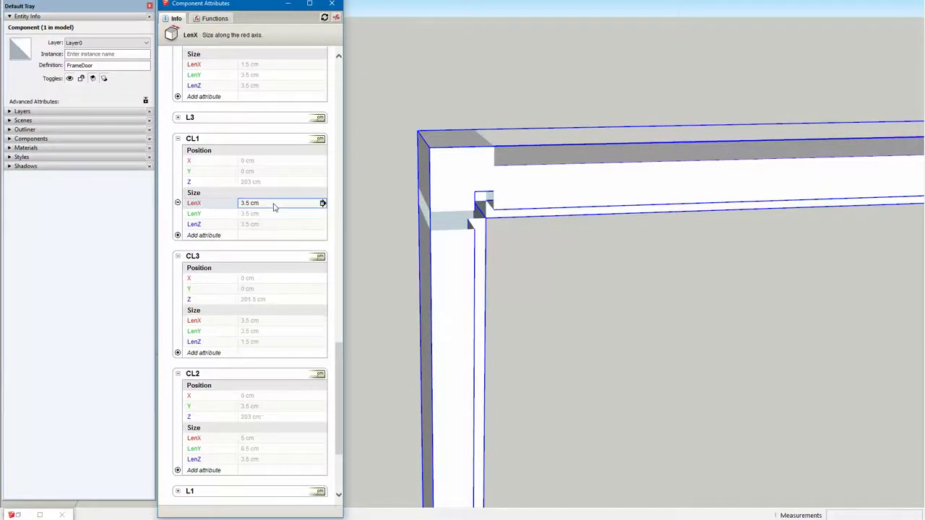
pyautogui.press('Tab')
pyautogui.write('=')
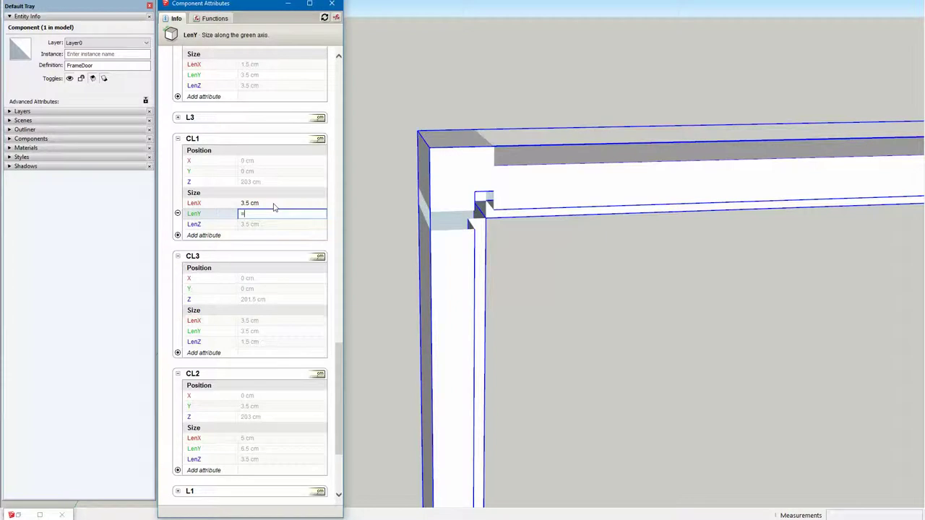
pyautogui.write('FD')
pyautogui.write('IBT2')
pyautogui.press('Return')
pyautogui.press('Tab')
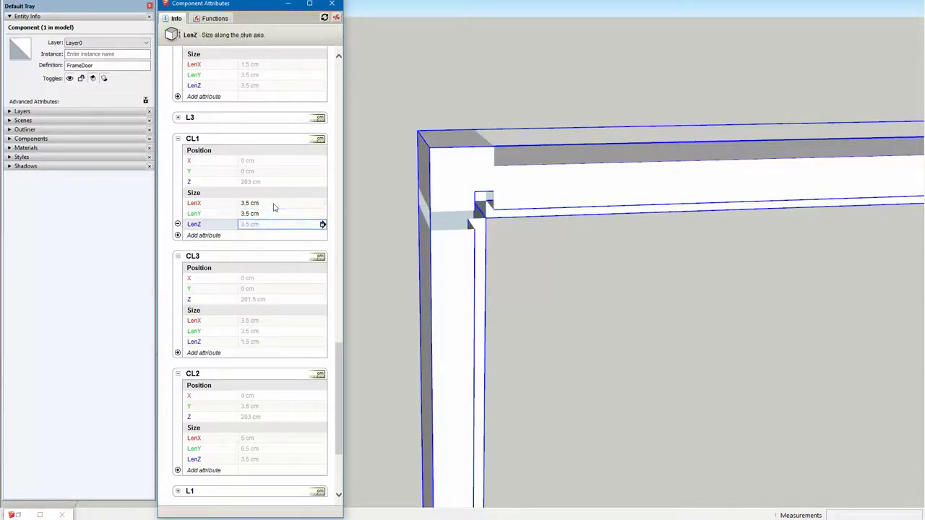
pyautogui.write('=')
pyautogui.write('LenX')
pyautogui.press('Return')
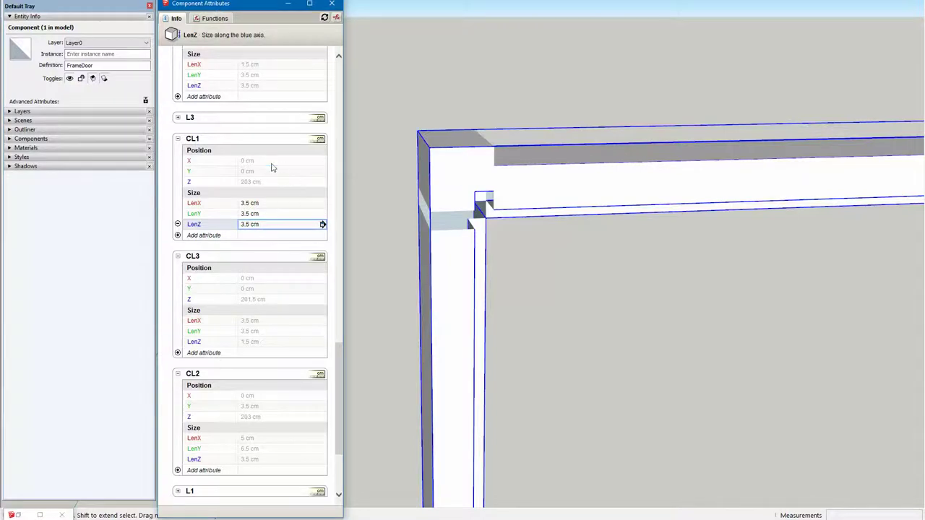
# Keep CL1's X at 0 cm and set its Z to =FD!H-LenZ, placing it at 201.5 cm.
pyautogui.click(271, 167)
pyautogui.press('Tab')
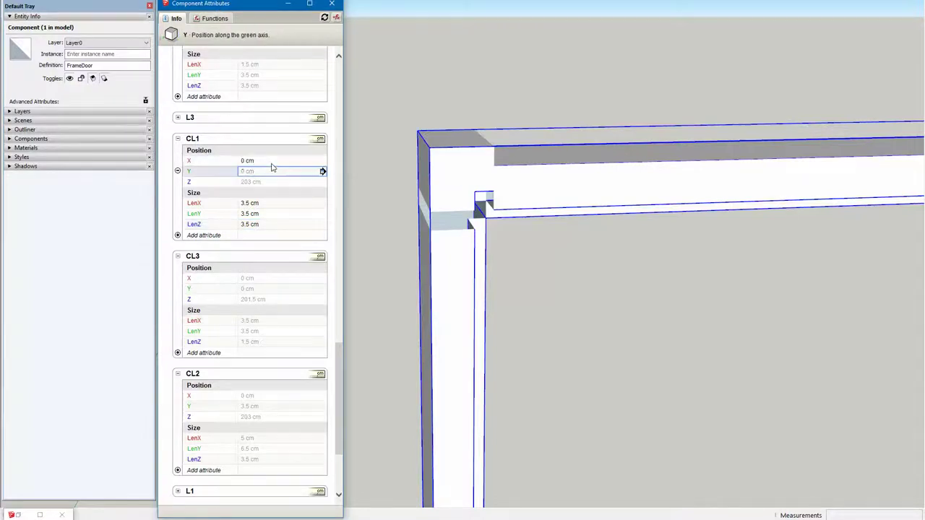
pyautogui.write('=')
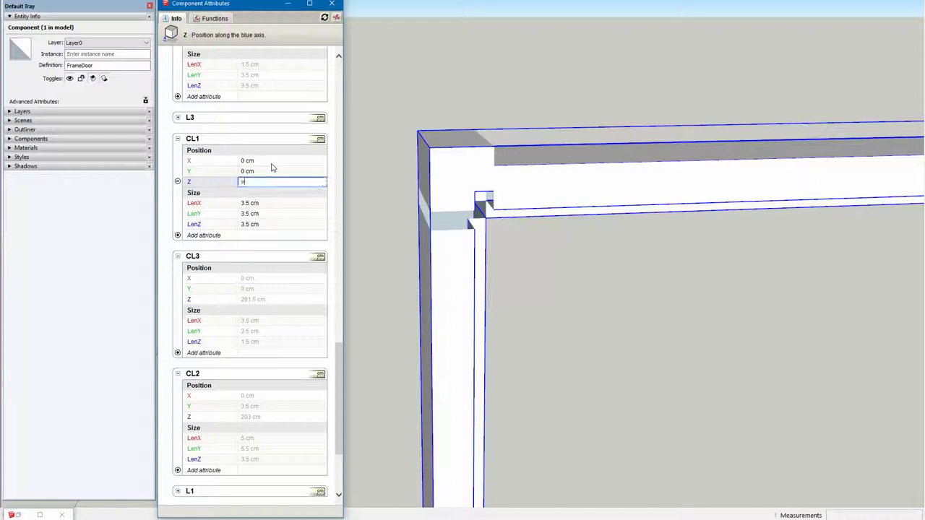
pyautogui.write('FDf')
pyautogui.write('!')
pyautogui.write('H-')
pyautogui.write('LenZ')
pyautogui.press('Return')
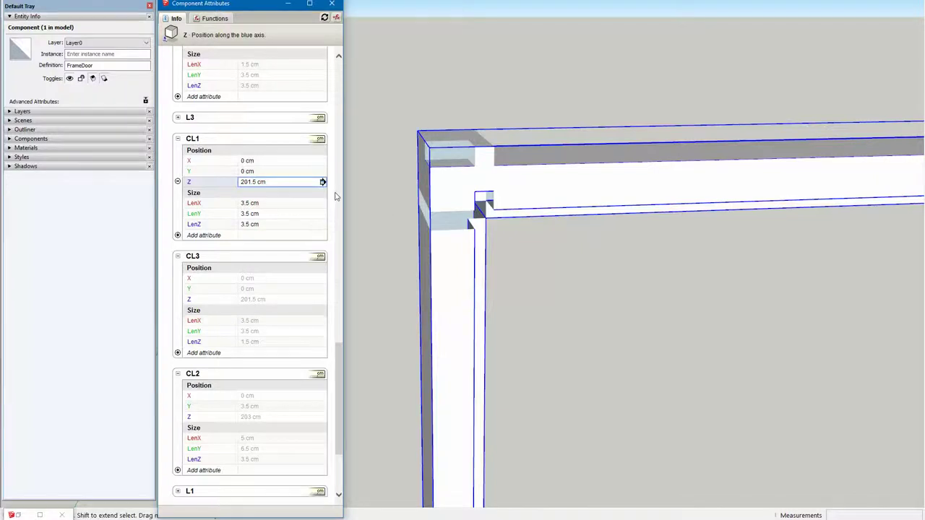
pyautogui.scroll(-1, 478, 204)
pyautogui.moveTo(466, 199)
pyautogui.mouseDown(button='middle')
pyautogui.moveTo(480, 128)
pyautogui.moveTo(480, 231)
pyautogui.moveTo(441, 182)
pyautogui.moveTo(408, 209)
pyautogui.mouseUp(button='middle')
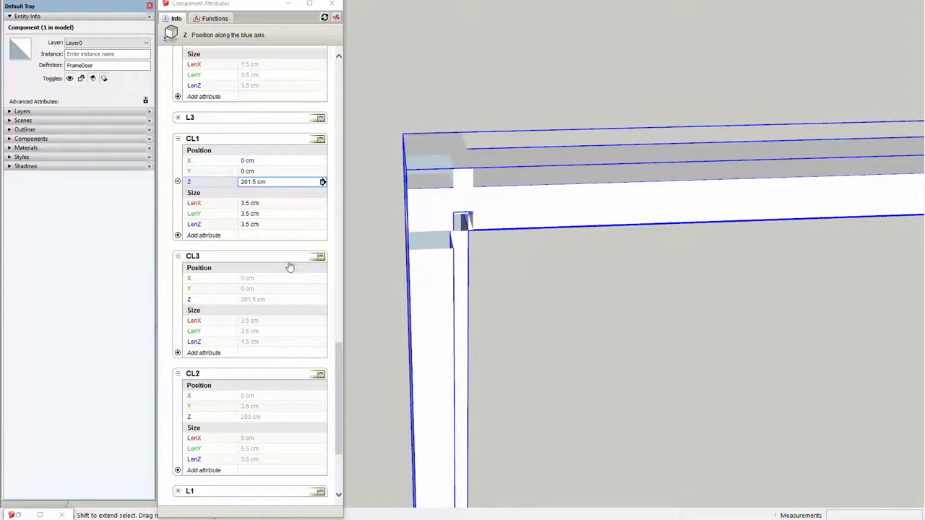
pyautogui.scroll(2, 291, 265)
# Set CR1's LenX size to the formula =FD!T1-FD!BT1.
pyautogui.scroll(4, 291, 266)
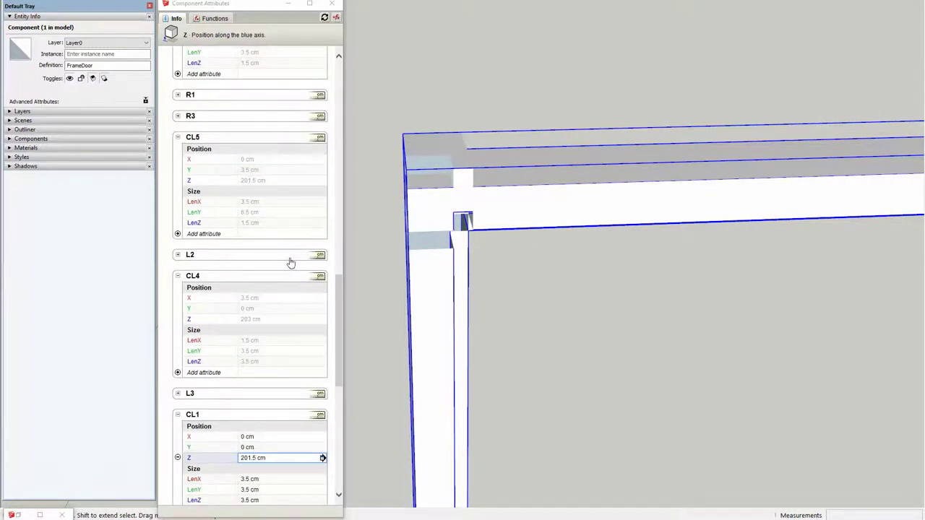
pyautogui.scroll(4, 238, 212)
pyautogui.scroll(2, 238, 211)
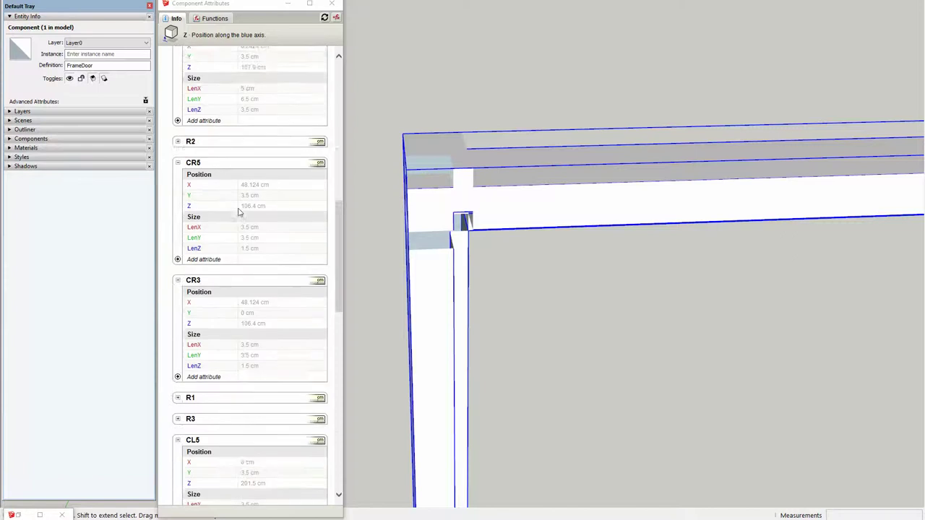
pyautogui.scroll(3, 238, 212)
pyautogui.scroll(1, 239, 212)
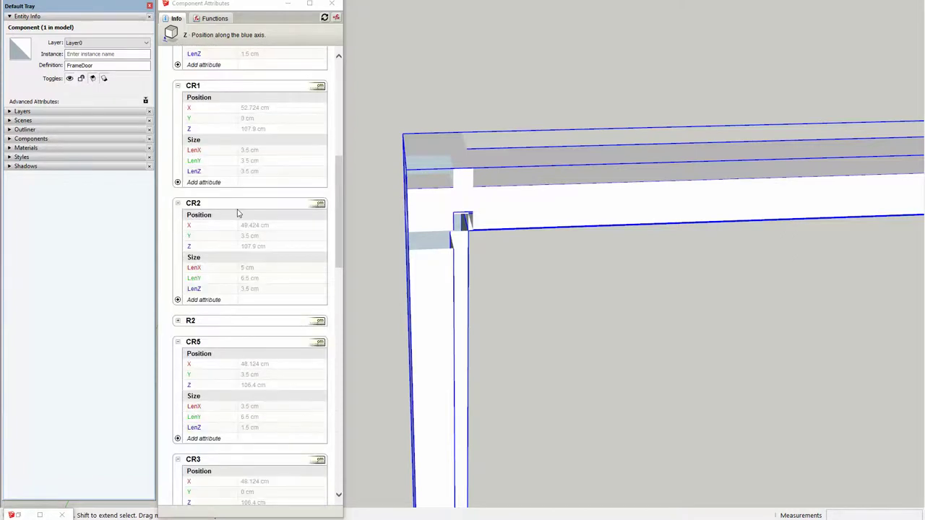
pyautogui.click(269, 150)
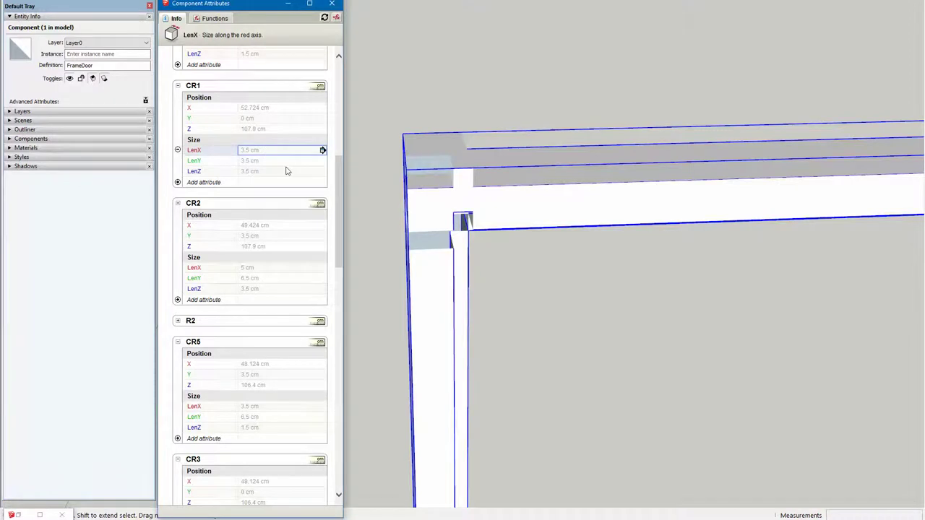
pyautogui.write('=')
pyautogui.write('FD!')
pyautogui.write('T1-')
pyautogui.write('FD!B')
pyautogui.write('T1')
pyautogui.press('Return')
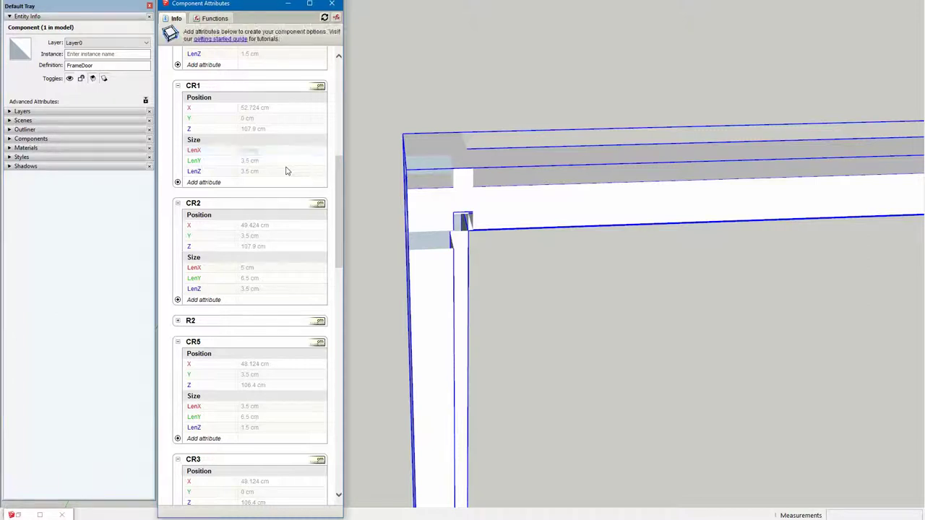
# Set CR1's LenZ to =FD!T1 and LenY to =FD!LenY, each resolving to 3.5 cm.
pyautogui.click(286, 169)
pyautogui.write('=F')
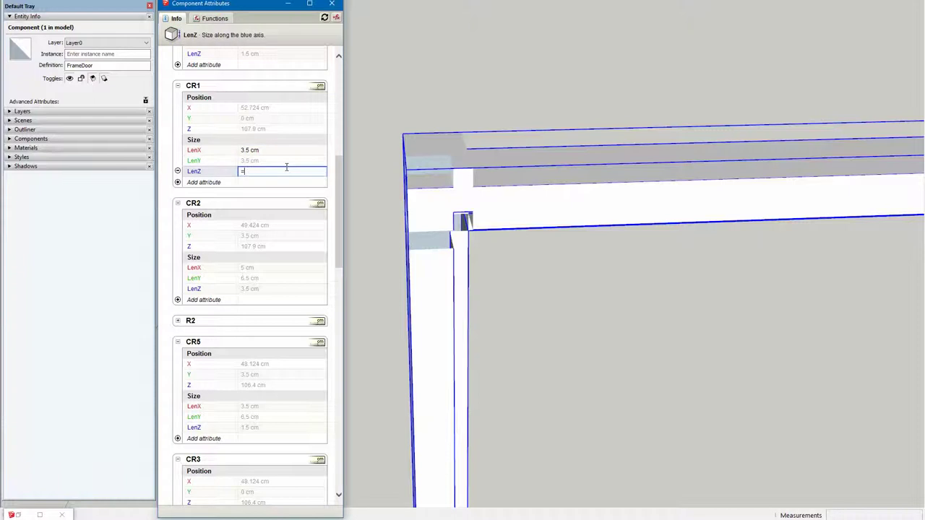
pyautogui.write('D!T1')
pyautogui.press('Return')
pyautogui.hotkey('shift', 'Tab')
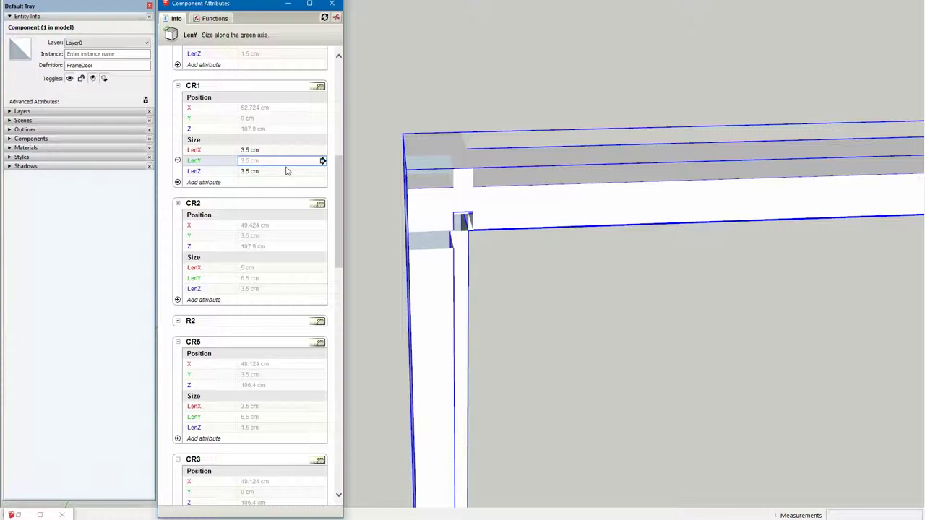
pyautogui.write('=FD!')
pyautogui.write('LenY')
pyautogui.press('Return')
pyautogui.hotkey('shift', 'Tab')
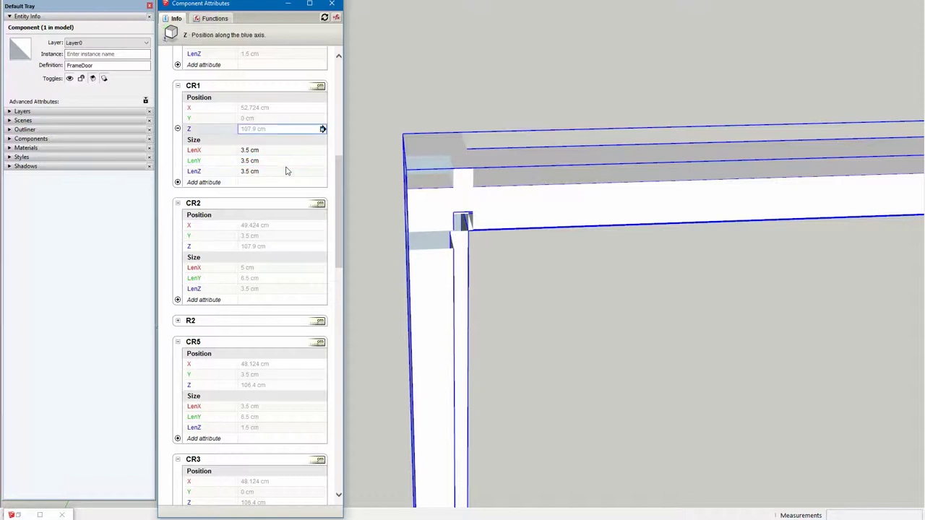
pyautogui.hotkey('shift', 'Tab')
# Set CR1's X position to the formula =FD!W-LenX, placing it at 86.5 cm.
pyautogui.scroll(-2, 453, 200)
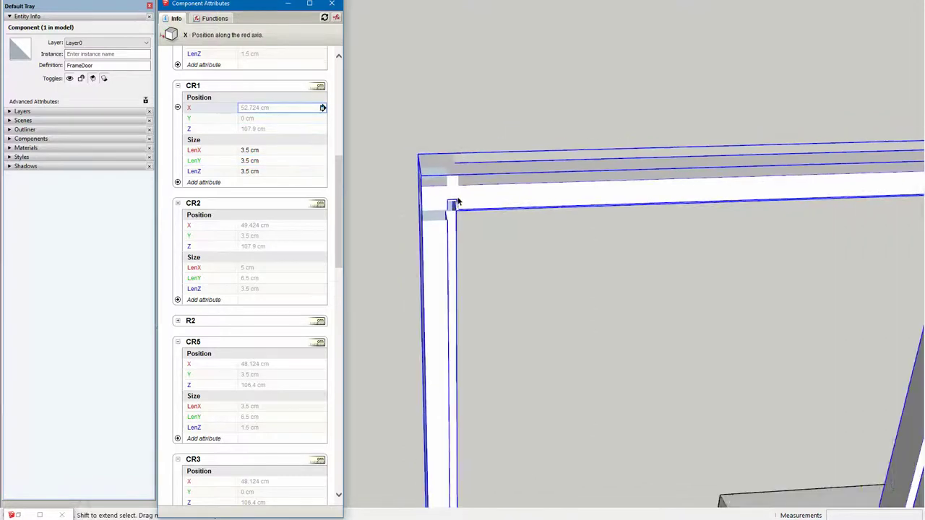
pyautogui.scroll(-3, 458, 203)
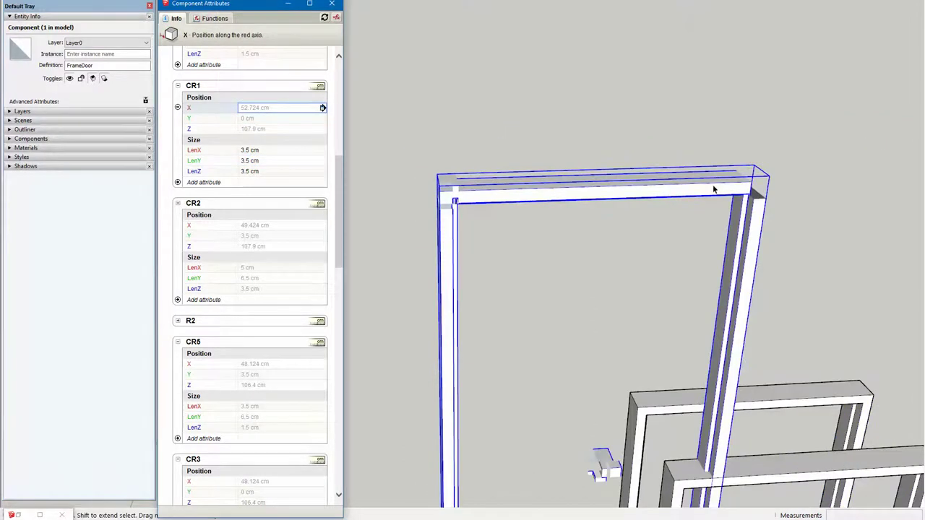
pyautogui.write('=FD')
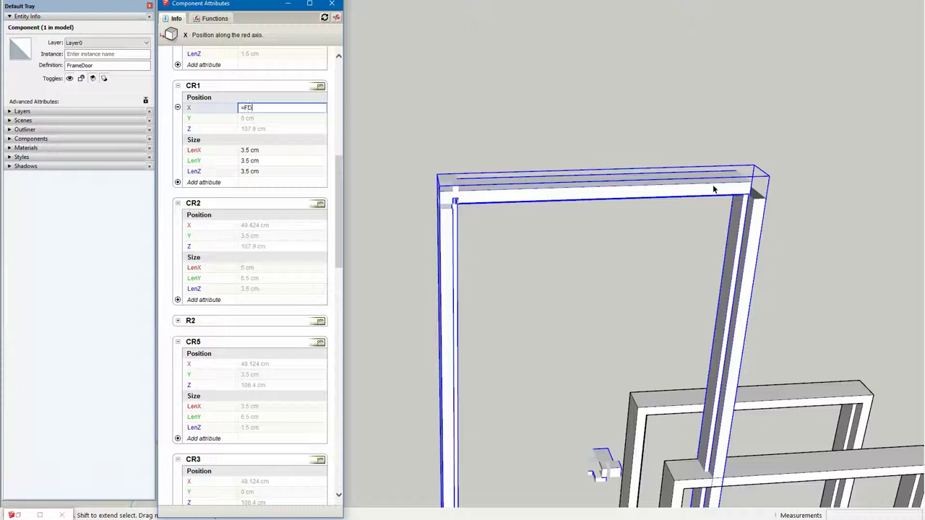
pyautogui.write('I')
pyautogui.write('W-')
pyautogui.click(263, 151)
pyautogui.press('Return')
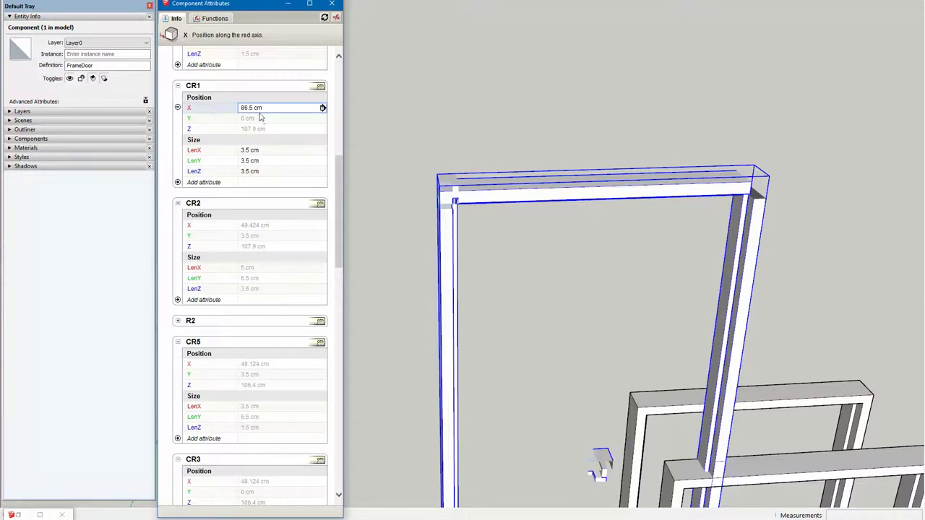
# Keep CR1's Y at 0 cm and give Z an FD!H-based formula reading 201.5 cm.
pyautogui.click(258, 118)
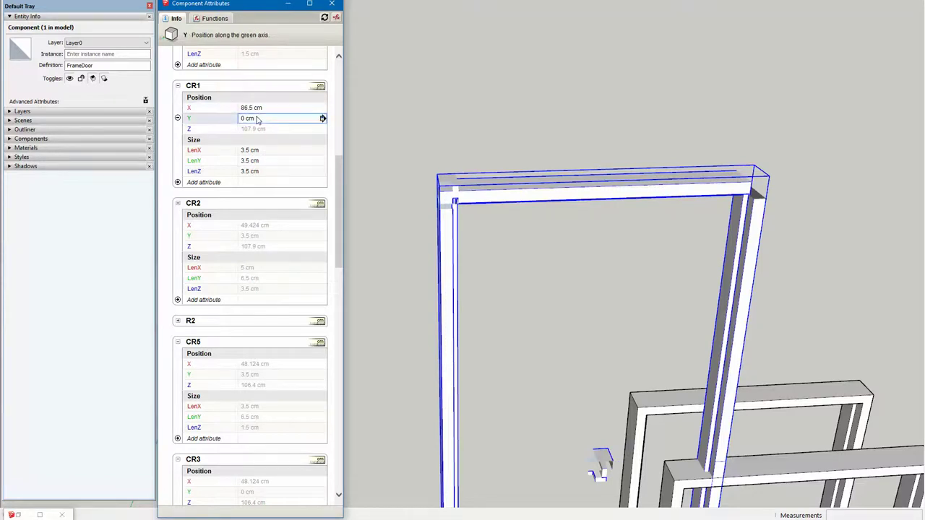
pyautogui.click(260, 129)
pyautogui.write('=')
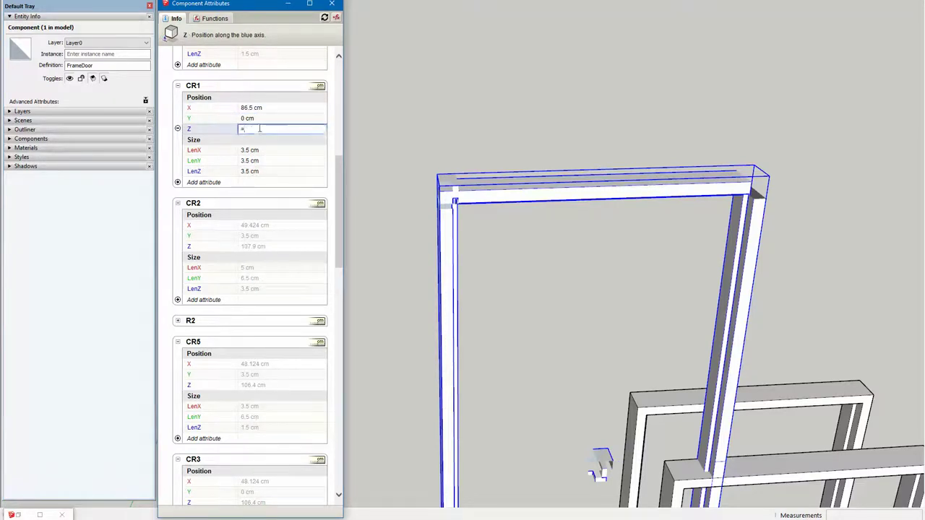
pyautogui.write('FD')
pyautogui.write('H_')
pyautogui.click(262, 174)
pyautogui.press('Return')
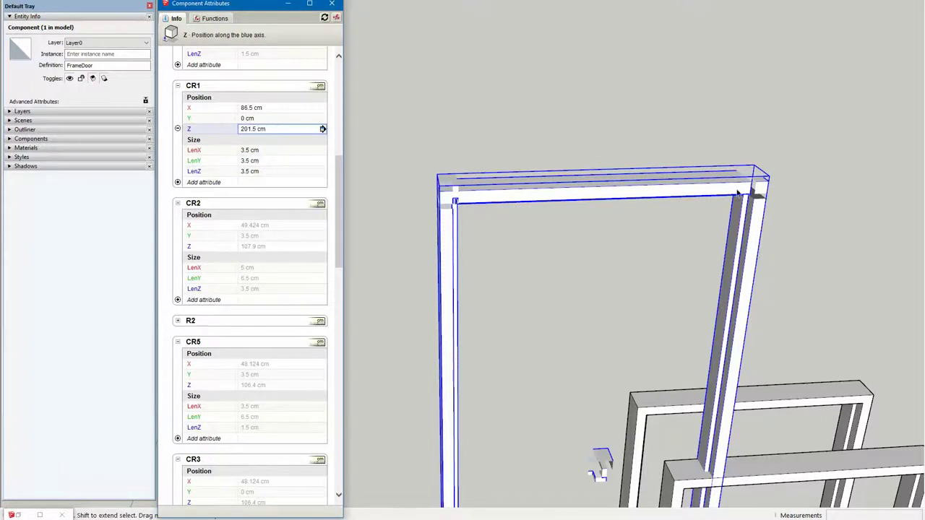
pyautogui.scroll(1, 679, 182)
pyautogui.scroll(1, 678, 185)
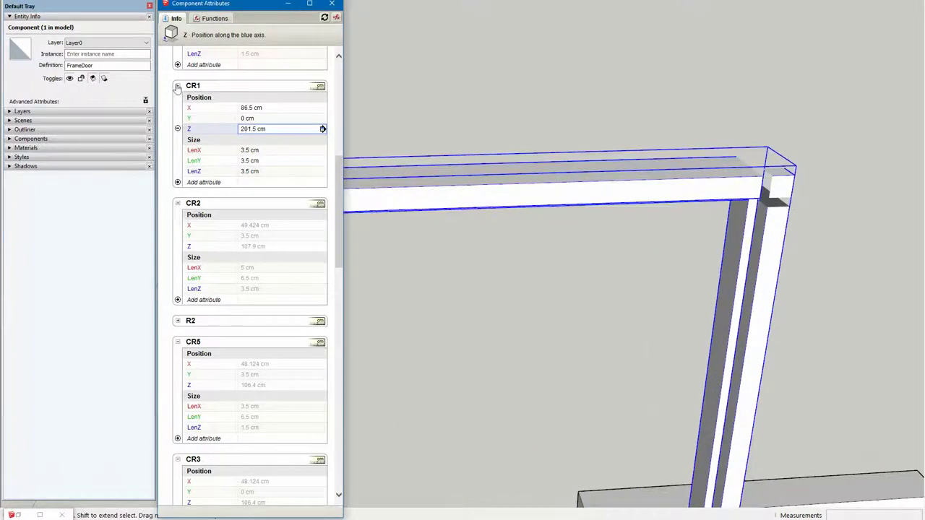
pyautogui.click(177, 85)
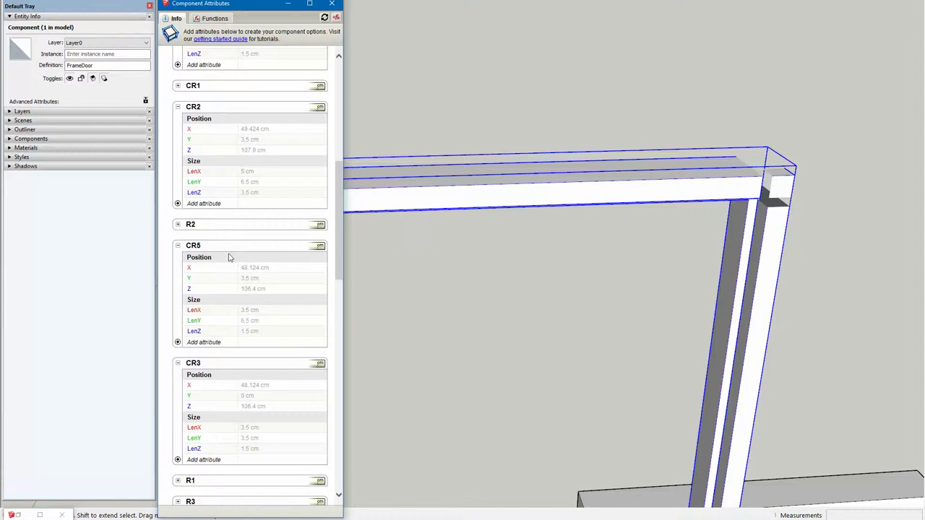
# Collapse CL1's attributes in the Component Attributes panel.
pyautogui.scroll(-3, 229, 256)
pyautogui.scroll(-2, 217, 318)
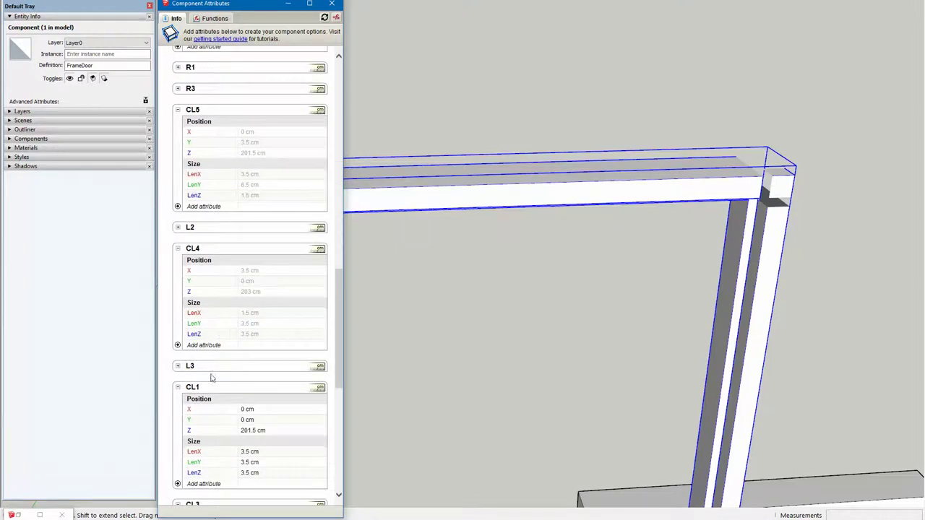
pyautogui.click(178, 390)
# Zoom to the frame's top-left corner and inspect the CL2 block (5 × 6.5 × 3.5 cm, Z 203 cm).
pyautogui.keyDown('shift'); pyautogui.moveTo(463, 170); pyautogui.dragTo(616, 161, button='middle'); pyautogui.keyUp('shift')
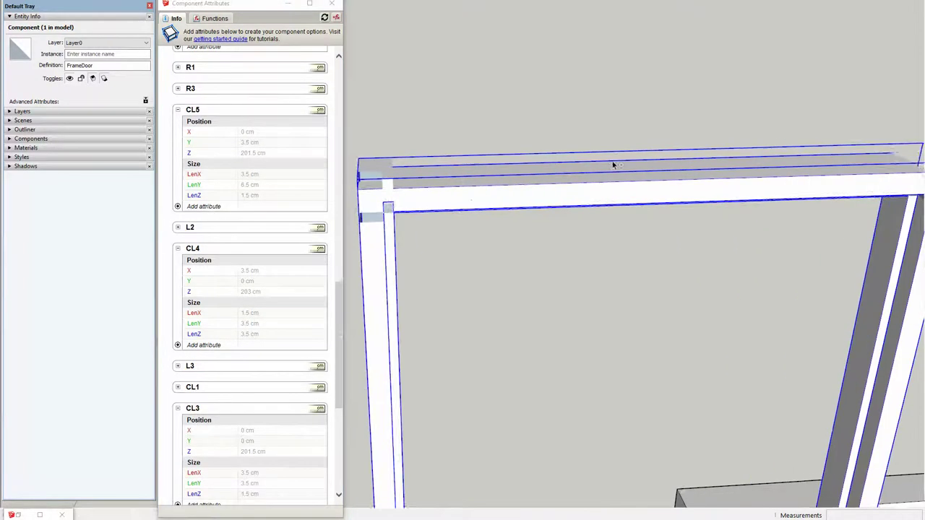
pyautogui.scroll(1, 413, 207)
pyautogui.scroll(2, 425, 181)
pyautogui.scroll(2, 425, 180)
pyautogui.scroll(2, 425, 184)
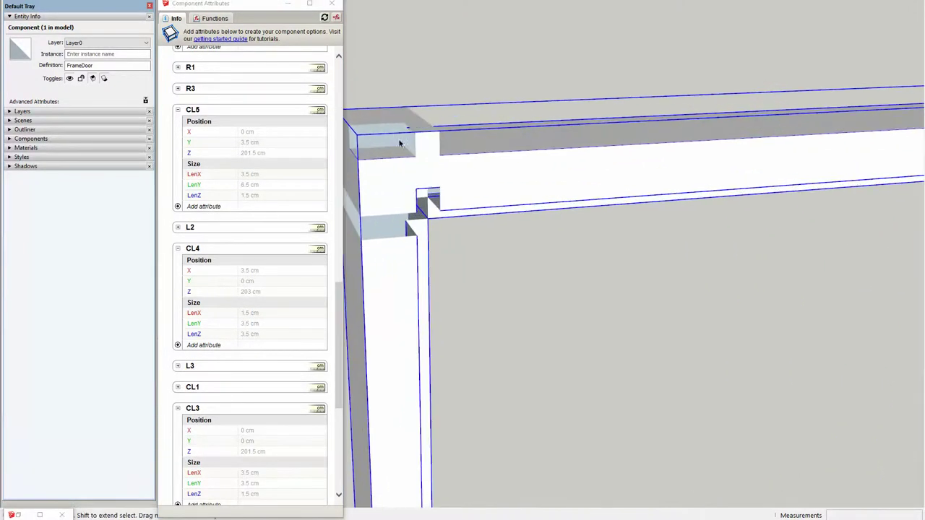
pyautogui.doubleClick(381, 126)
pyautogui.click(381, 126)
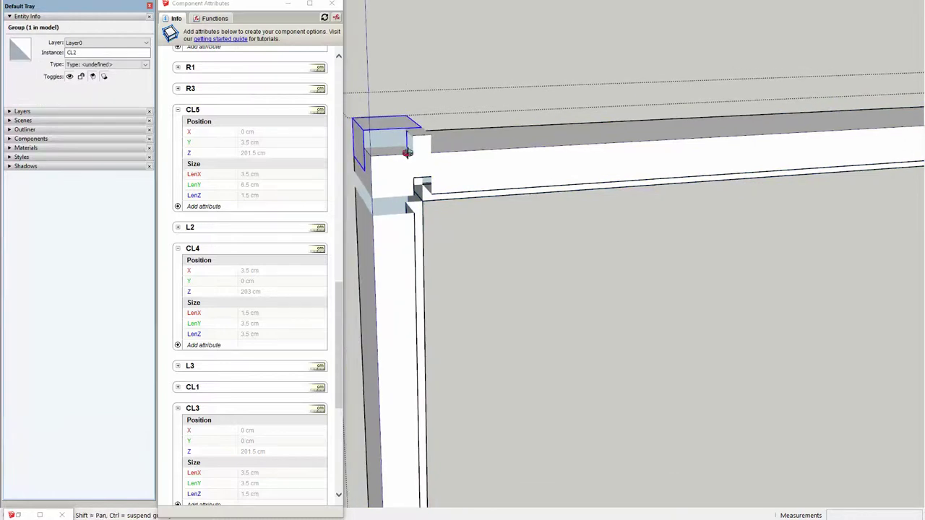
pyautogui.moveTo(381, 126)
pyautogui.mouseDown(button='middle')
pyautogui.moveTo(438, 108)
pyautogui.moveTo(424, 103)
pyautogui.mouseUp(button='middle')
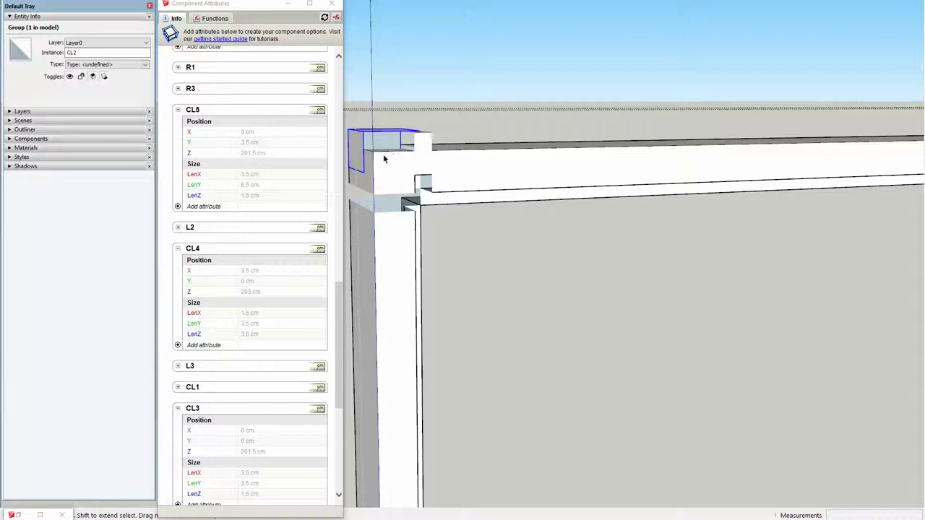
pyautogui.click(406, 68)
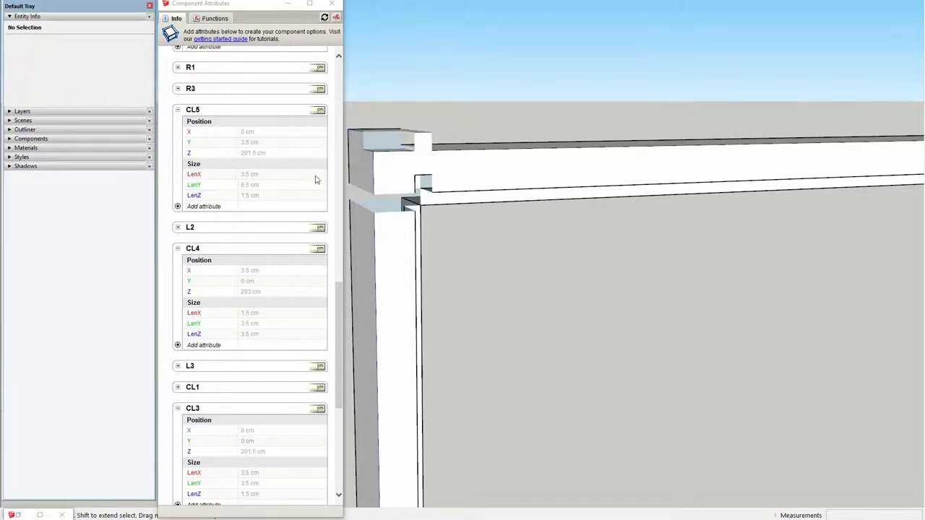
pyautogui.scroll(-1, 374, 182)
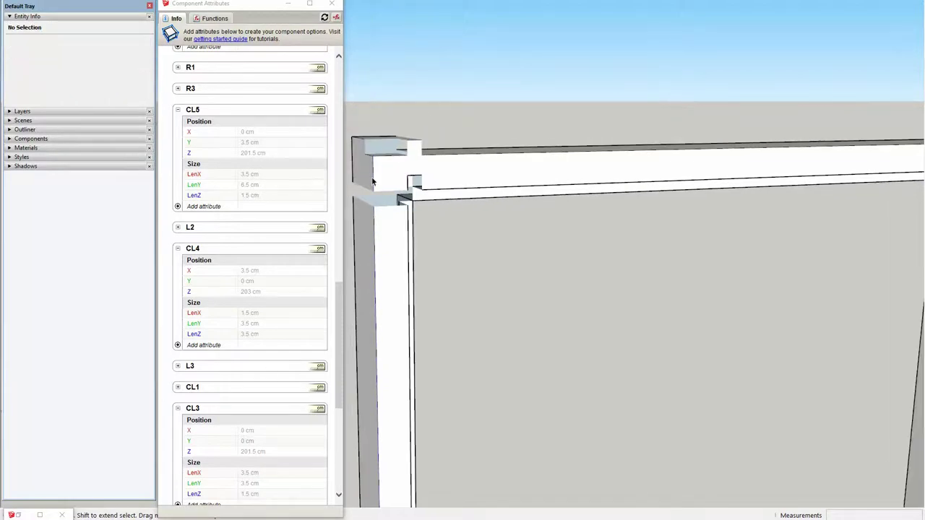
pyautogui.click(223, 384)
# Start a new formula with = in CL2's LenX field, replacing the fixed 5 cm value.
pyautogui.scroll(-3, 223, 384)
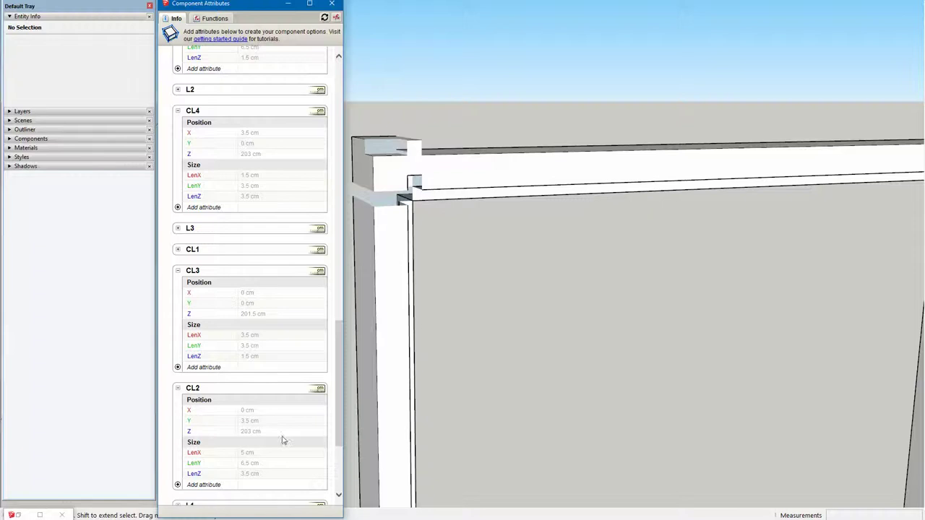
pyautogui.moveTo(274, 453)
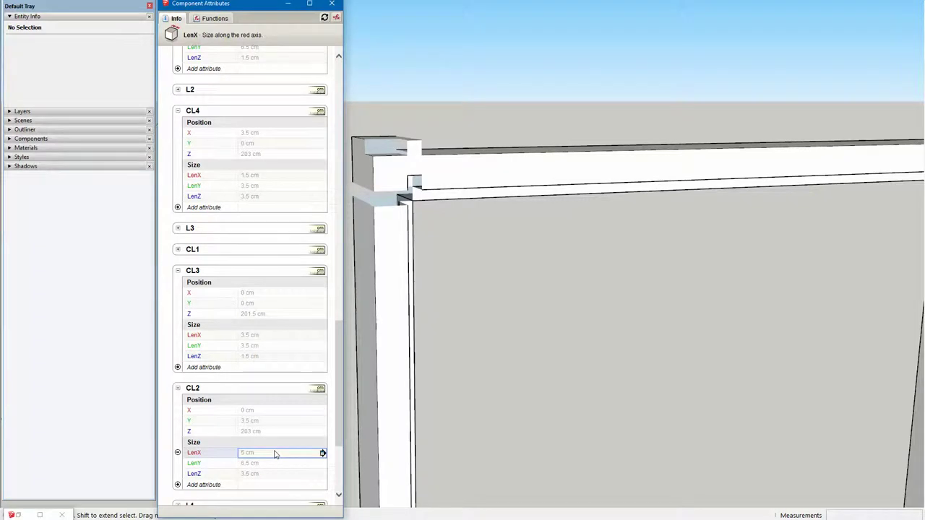
pyautogui.click(274, 454)
pyautogui.write('=FDIT1-FDIBT1')
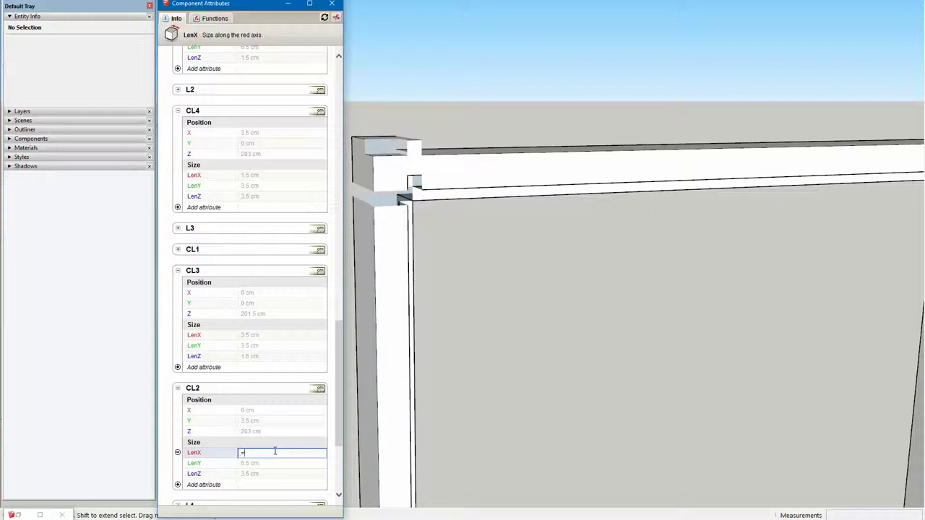
# Complete CL2's LenX formula from FD!T1 minus FD!BT1, then deselect the door frame.
pyautogui.write('FD')
pyautogui.write('IT')
pyautogui.write('1-')
pyautogui.write('FDB')
pyautogui.write('T1')
pyautogui.press('Return')
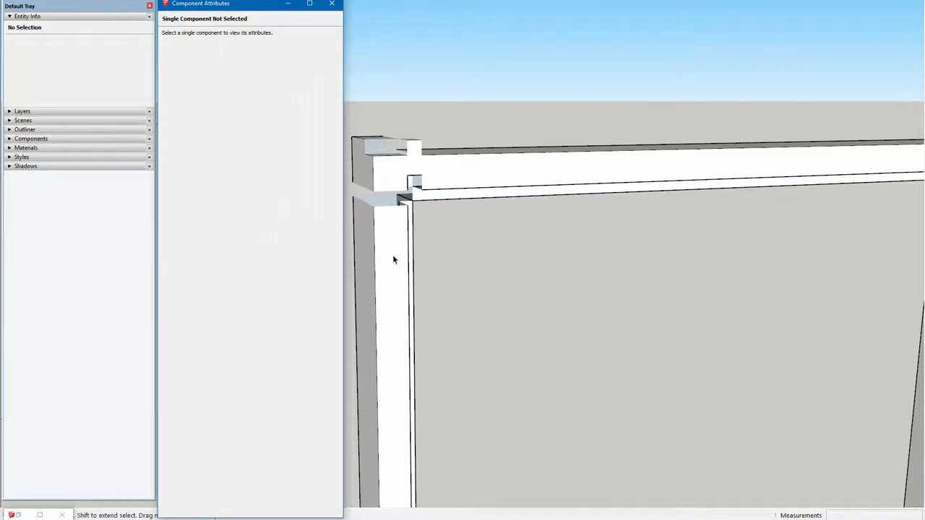
pyautogui.click(414, 160)
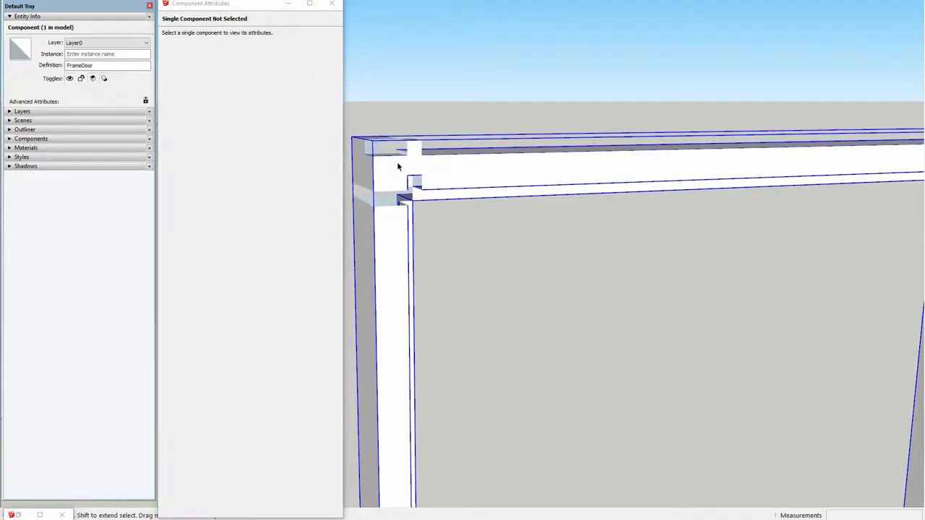
pyautogui.moveTo(398, 165); pyautogui.dragTo(289, 149, button='middle')
pyautogui.click(408, 137)
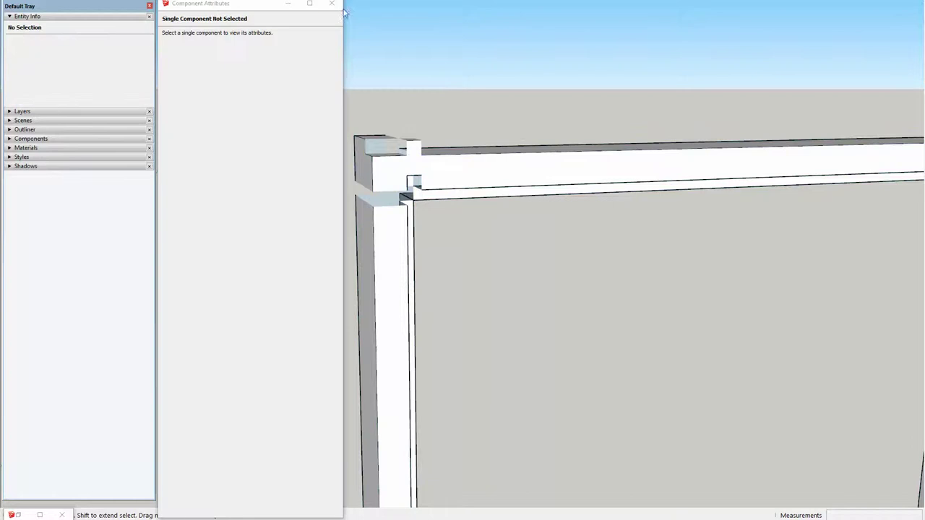
# Reselect the door frame, enlarge Component Attributes, and set CL2's LenZ to 1.5.
pyautogui.click(381, 188)
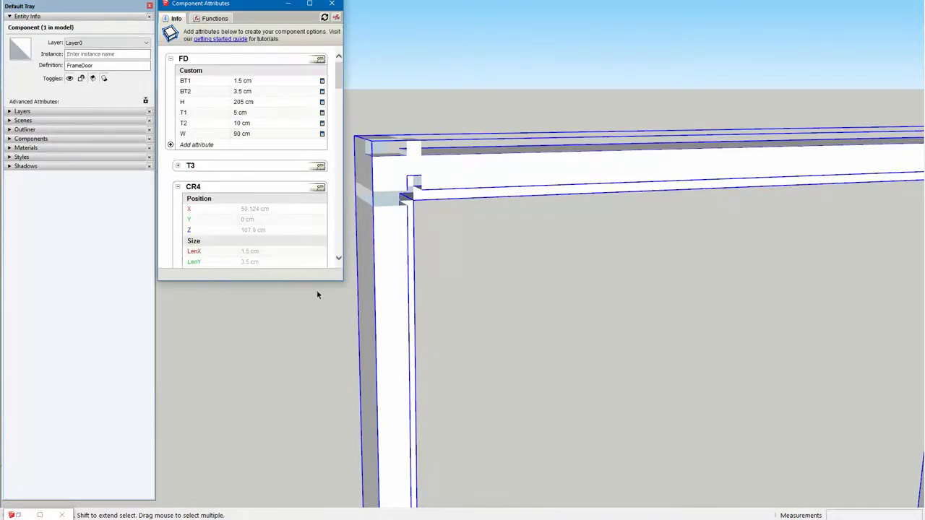
pyautogui.moveTo(345, 283); pyautogui.dragTo(338, 503)
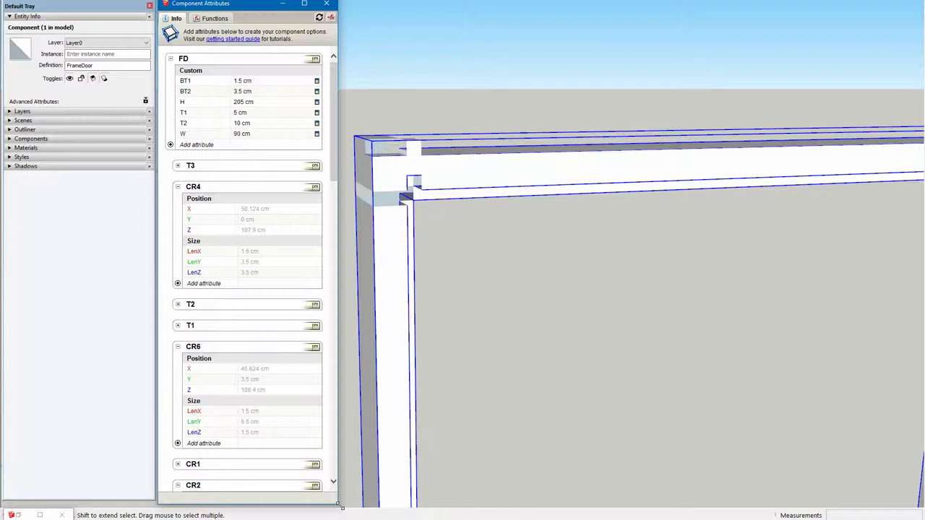
pyautogui.scroll(-3, 250, 210)
pyautogui.scroll(-3, 250, 213)
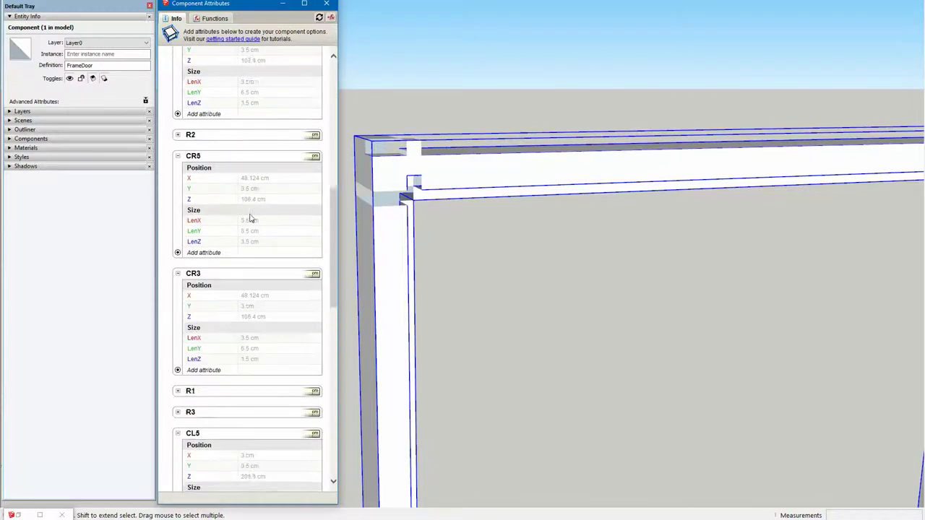
pyautogui.scroll(-3, 250, 215)
pyautogui.scroll(-3, 251, 219)
pyautogui.scroll(-4, 250, 219)
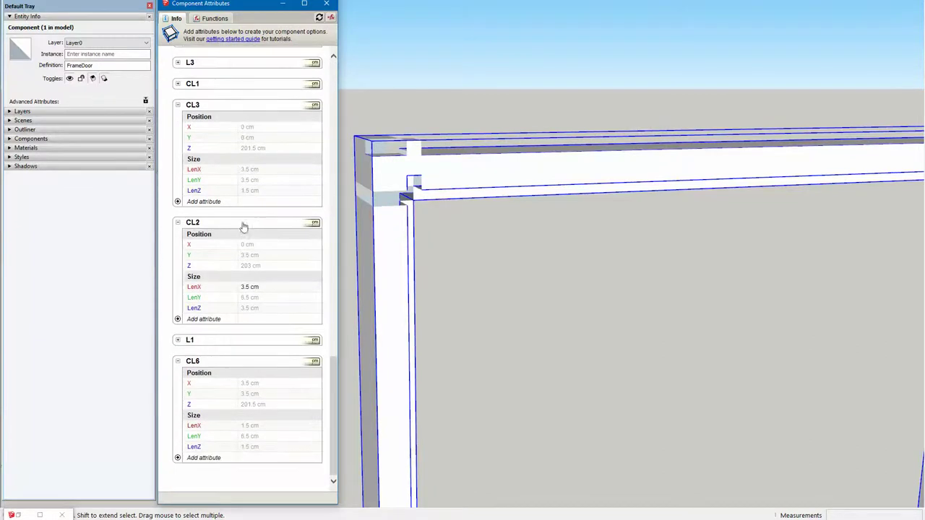
pyautogui.click(264, 298)
pyautogui.click(258, 308)
pyautogui.write('=')
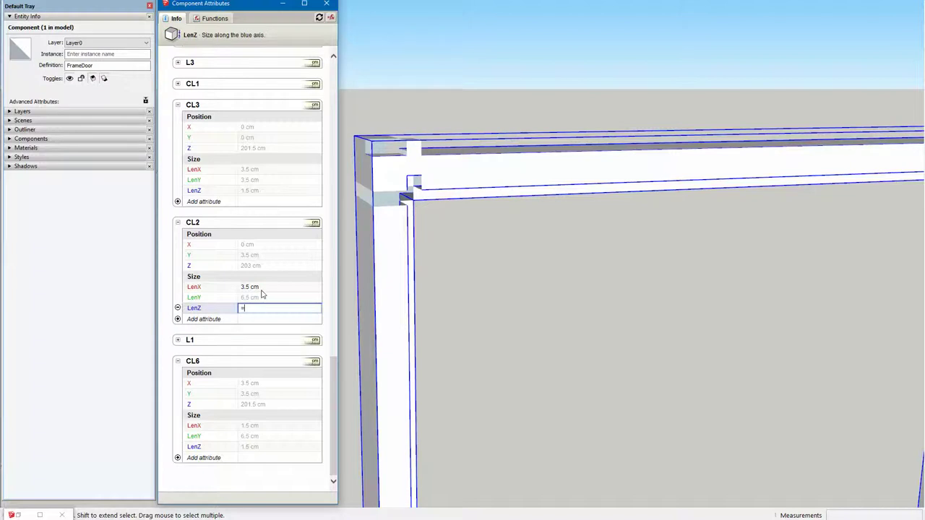
pyautogui.write('1.5')
pyautogui.press('Return')
# Give CL2's LenY the formula =FD!T2+FD!BT1.
pyautogui.click(263, 298)
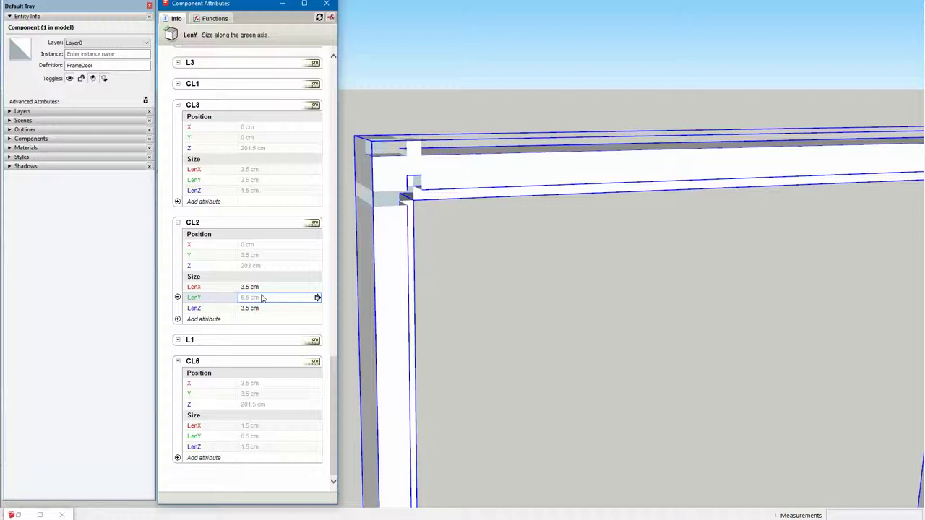
pyautogui.write('=')
pyautogui.write('FD!')
pyautogui.write('T1')
pyautogui.write('+F')
pyautogui.write('D!')
pyautogui.write('BT1')
pyautogui.press('BackSpace')
pyautogui.write('2')
pyautogui.press('Return')
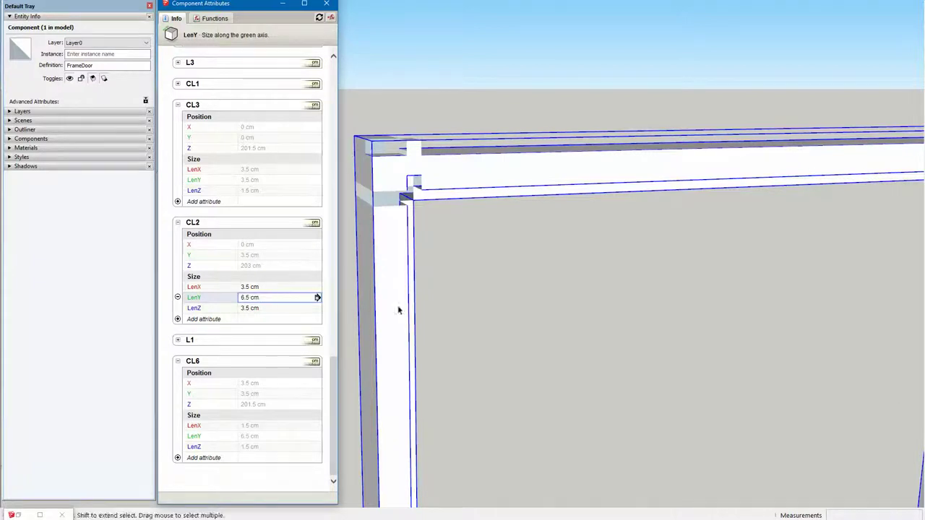
# Set CL2's Y position to a formula based on FD!T2, evaluating to 6.5 cm.
pyautogui.click(265, 246)
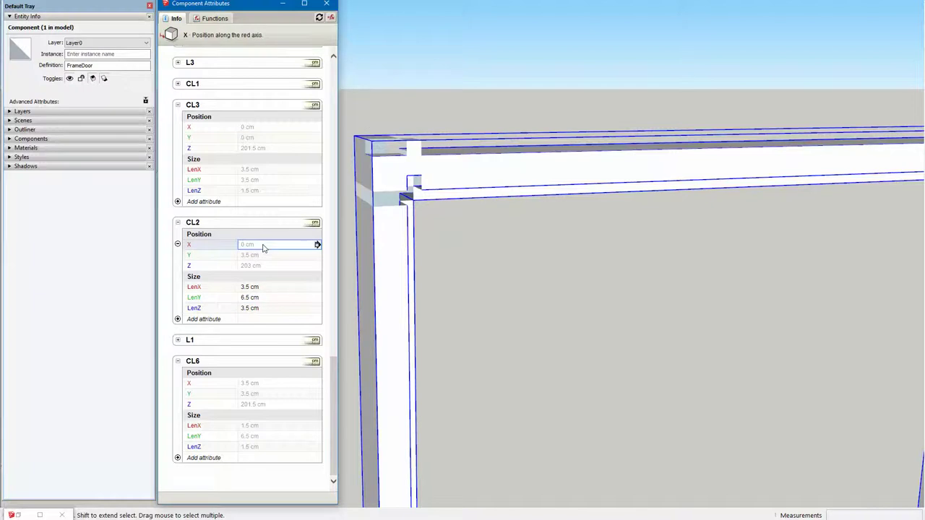
pyautogui.click(264, 247)
pyautogui.press('Tab')
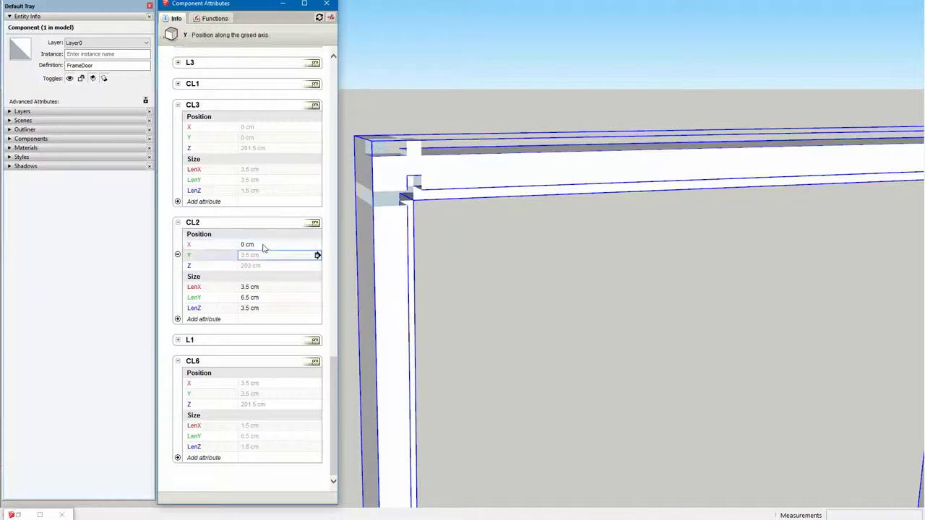
pyautogui.write('=')
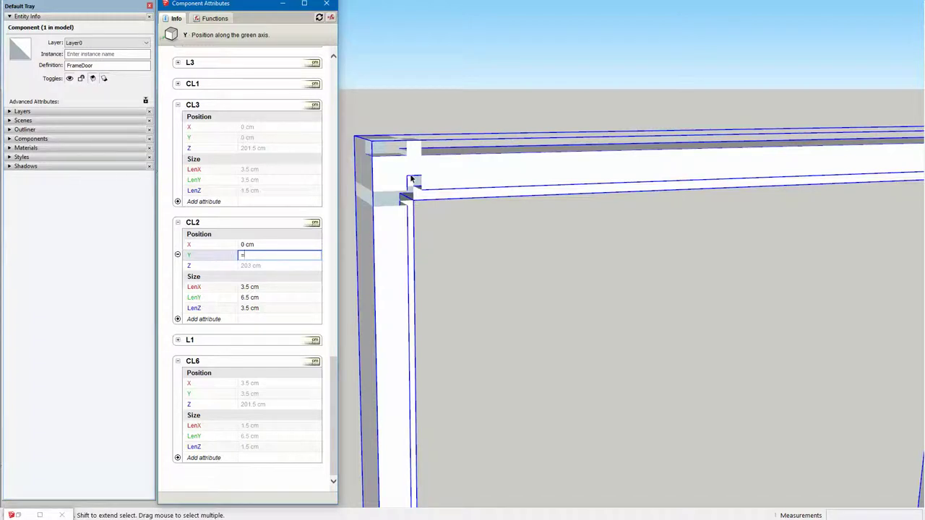
pyautogui.write('FD(')
pyautogui.write('T2')
pyautogui.write('-')
pyautogui.write('FD')
pyautogui.write('IT1')
pyautogui.press('Return')
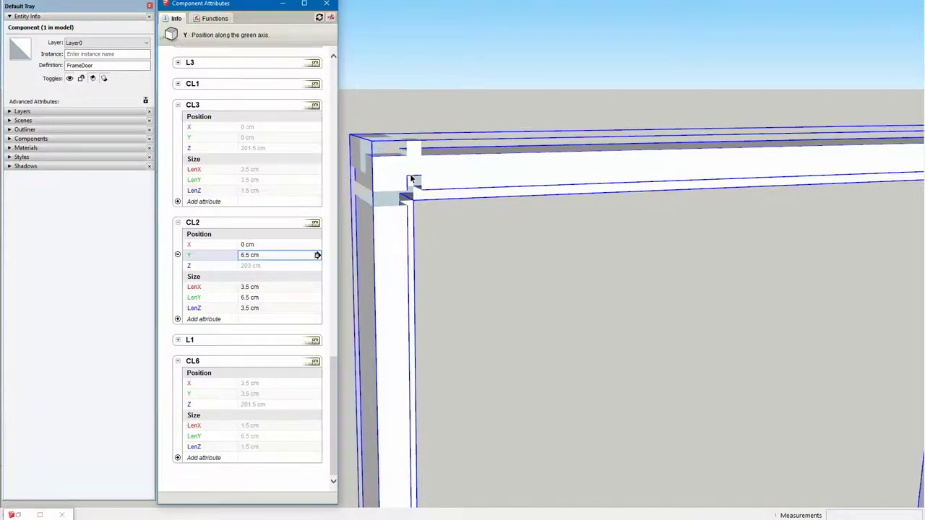
# Correct CL2's Y formula to =FD!BT2, placing it at 3.5 cm.
pyautogui.moveTo(412, 180)
pyautogui.mouseDown(button='middle')
pyautogui.moveTo(498, 239)
pyautogui.moveTo(422, 238)
pyautogui.mouseUp(button='middle')
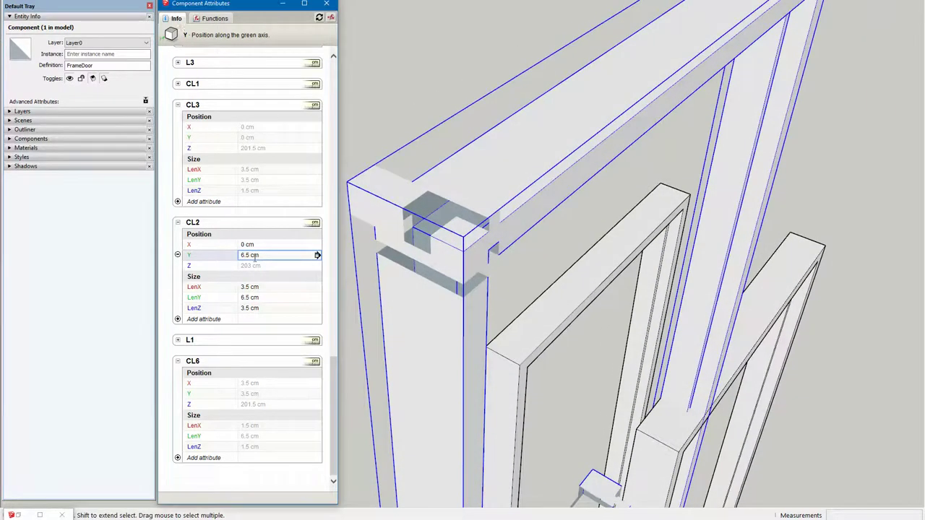
pyautogui.click(254, 258)
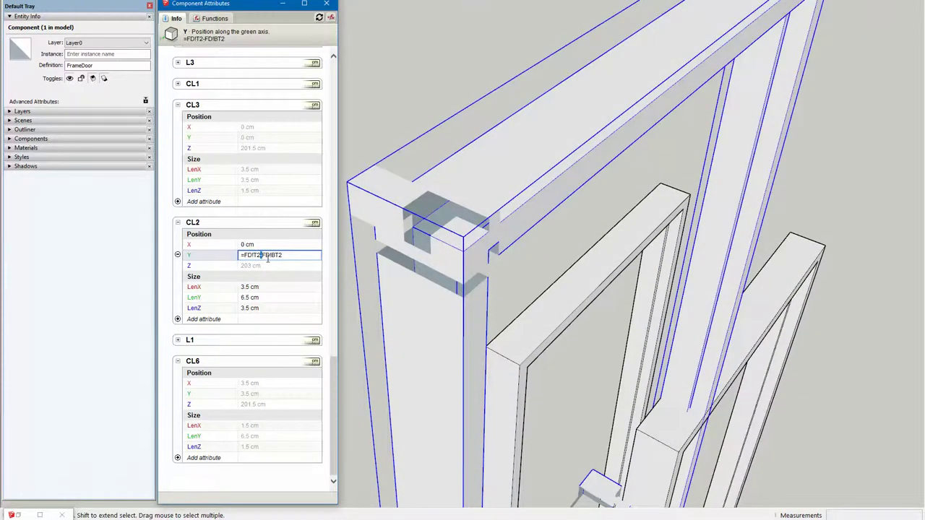
pyautogui.hotkey('shift', 'Home')
pyautogui.hotkey('shift', 'Right')
pyautogui.press('BackSpace')
pyautogui.press('Return')
# Replace CL2's Z value of 203 with =FD!H-LenZ, giving 201.5 cm.
pyautogui.moveTo(383, 235)
pyautogui.mouseDown(button='middle')
pyautogui.moveTo(402, 228)
pyautogui.moveTo(347, 246)
pyautogui.mouseUp(button='middle')
pyautogui.click(286, 268)
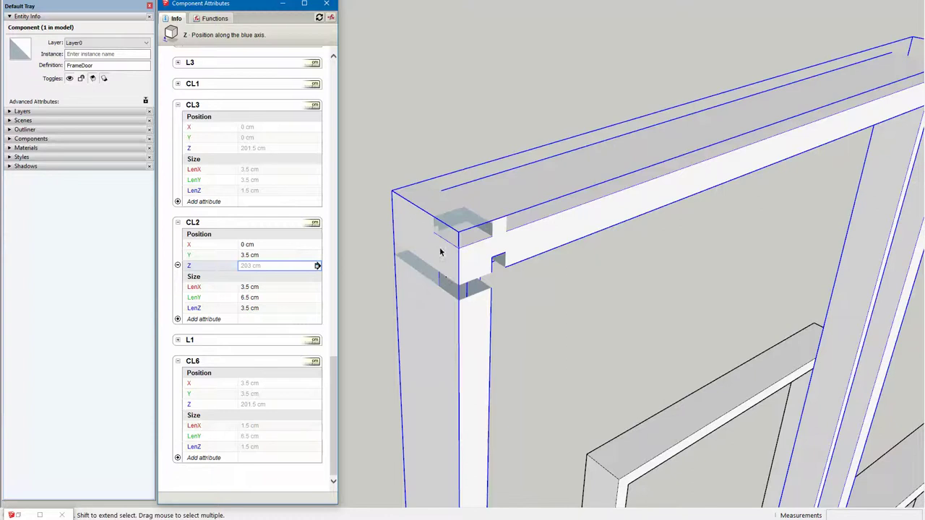
pyautogui.moveTo(440, 252); pyautogui.dragTo(390, 217, button='middle')
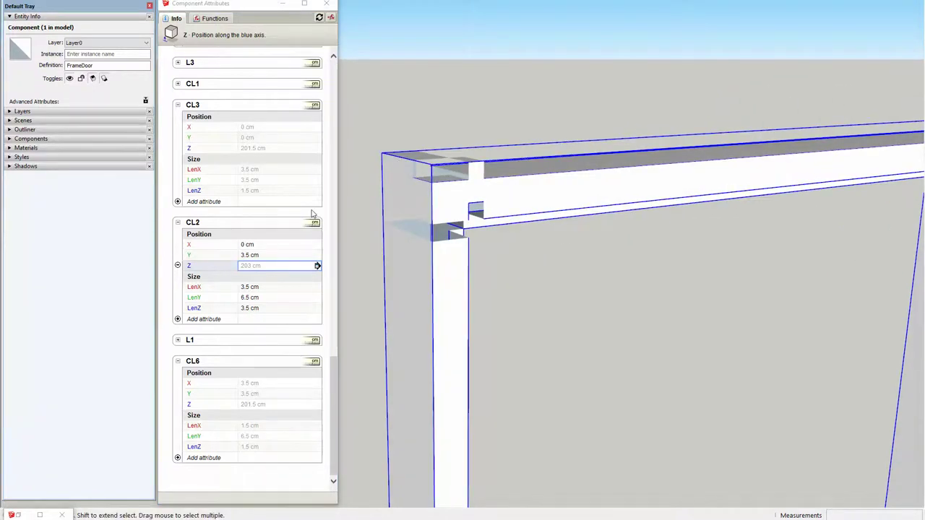
pyautogui.click(260, 267)
pyautogui.moveTo(274, 266); pyautogui.dragTo(220, 271)
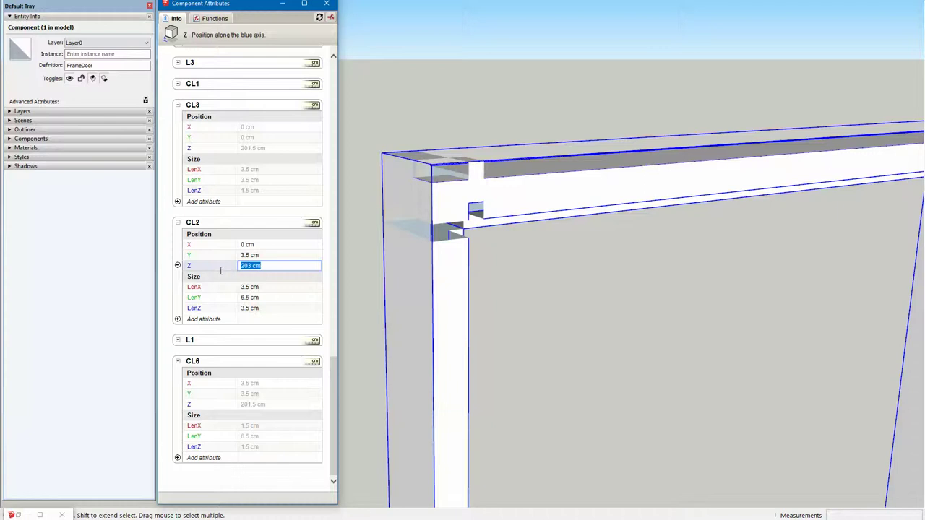
pyautogui.write('=')
pyautogui.write('FD')
pyautogui.write('H')
pyautogui.write('-')
pyautogui.click(264, 313)
pyautogui.press('Return')
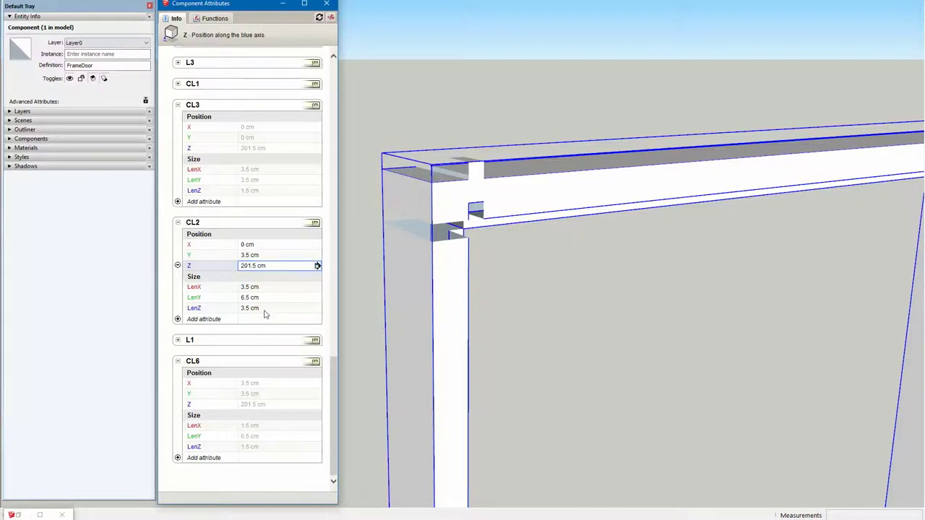
pyautogui.moveTo(383, 197)
pyautogui.mouseDown(button='middle')
pyautogui.moveTo(429, 209)
pyautogui.moveTo(432, 265)
pyautogui.moveTo(426, 249)
pyautogui.mouseUp(button='middle')
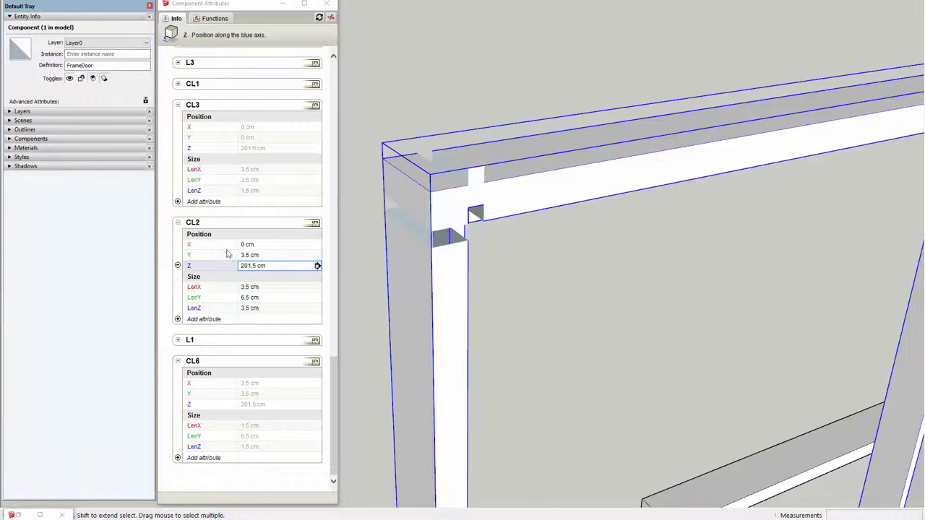
# Give CR2's LenX a formula from FD's T1 and BT1, giving 3.5 cm.
pyautogui.scroll(1, 210, 218)
pyautogui.scroll(3, 210, 218)
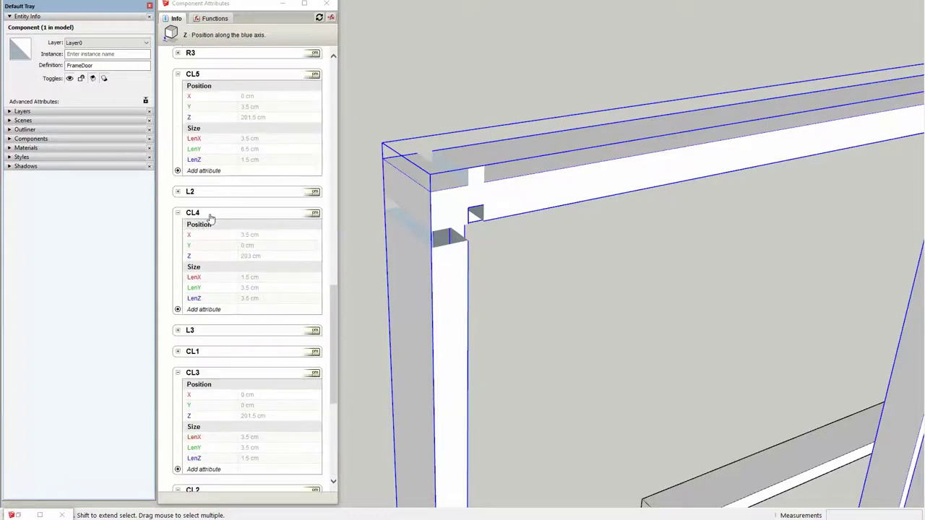
pyautogui.scroll(3, 211, 215)
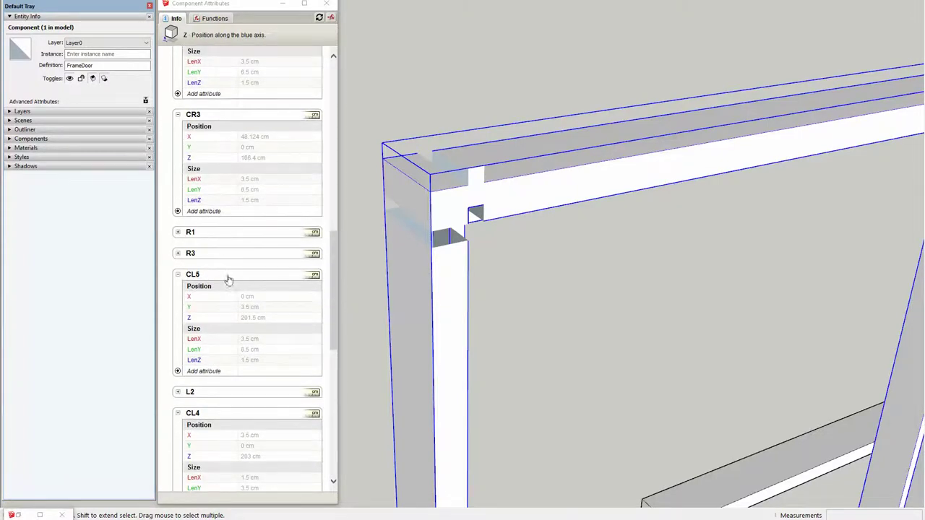
pyautogui.scroll(5, 227, 279)
pyautogui.scroll(2, 249, 219)
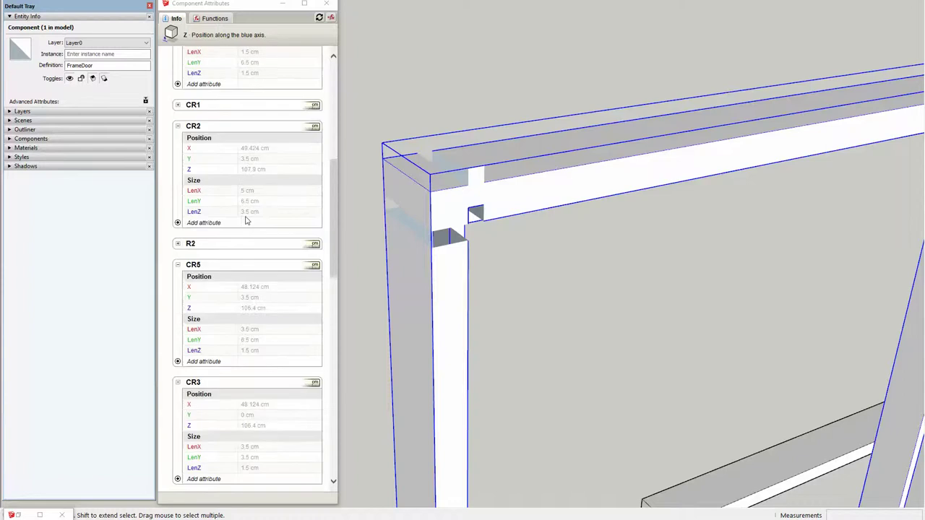
pyautogui.click(262, 192)
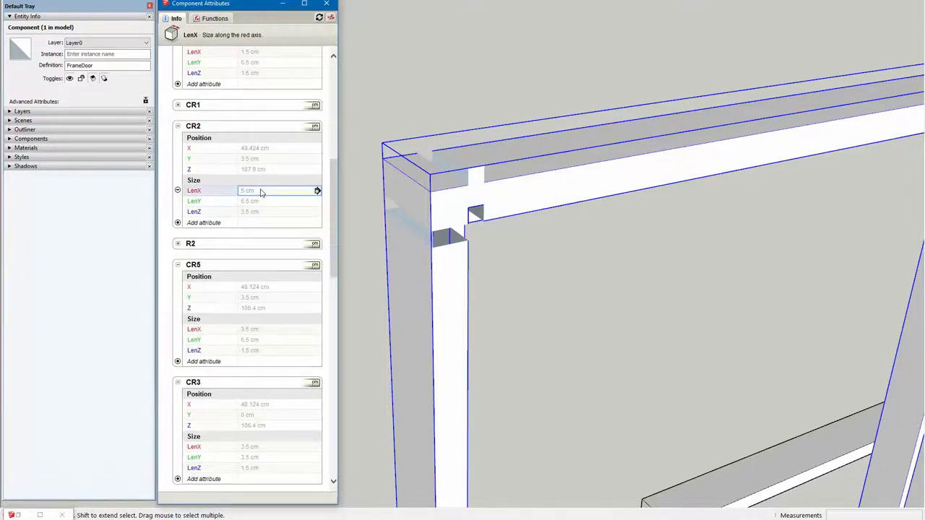
pyautogui.write('=')
pyautogui.write('FD')
pyautogui.write('r')
pyautogui.write('Th!')
pyautogui.write('FD')
pyautogui.write('!B')
pyautogui.write('T')
pyautogui.write('1')
pyautogui.press('Return')
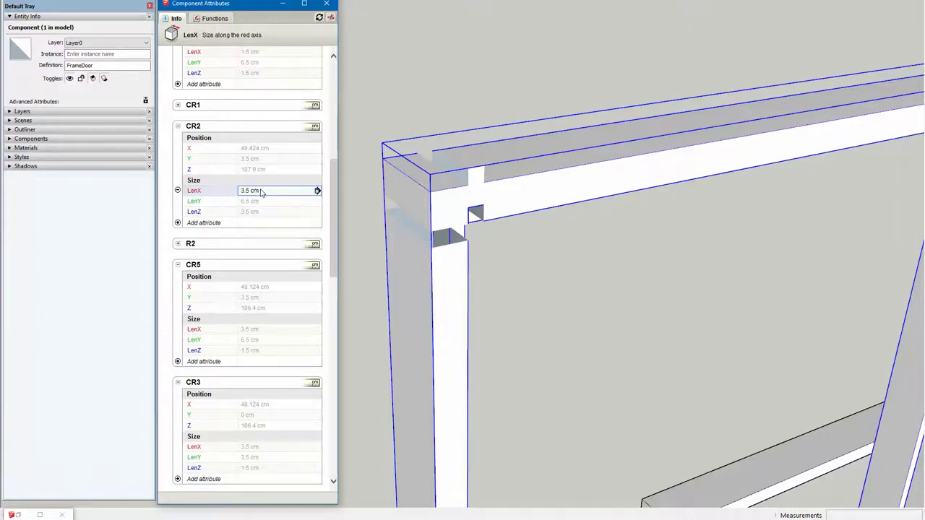
# Set CR2's LenY to =FD!T2-FD!BT2, giving 6.5 cm.
pyautogui.press('Tab')
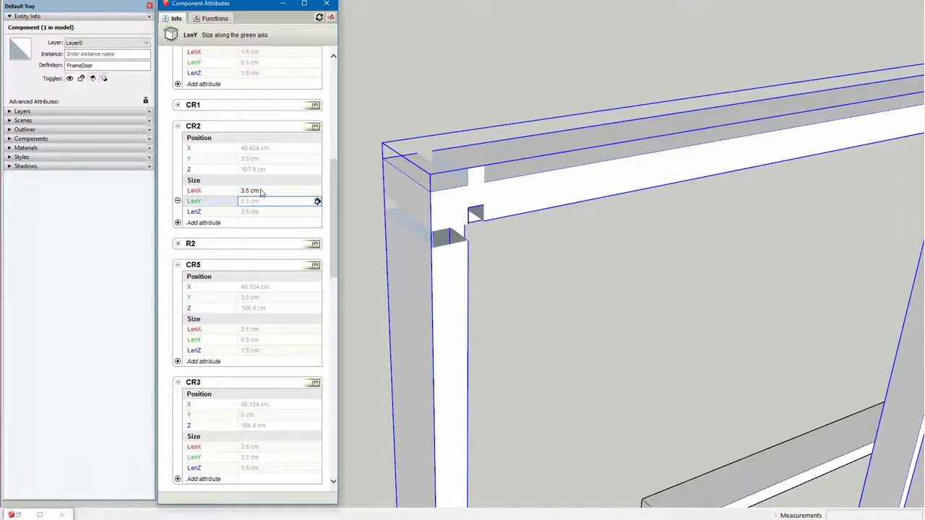
pyautogui.write('=')
pyautogui.write('FDB')
pyautogui.press('BackSpace')
pyautogui.write('B')
pyautogui.write('T2-')
pyautogui.write('FD')
pyautogui.press('BackSpace')
pyautogui.write('BT2')
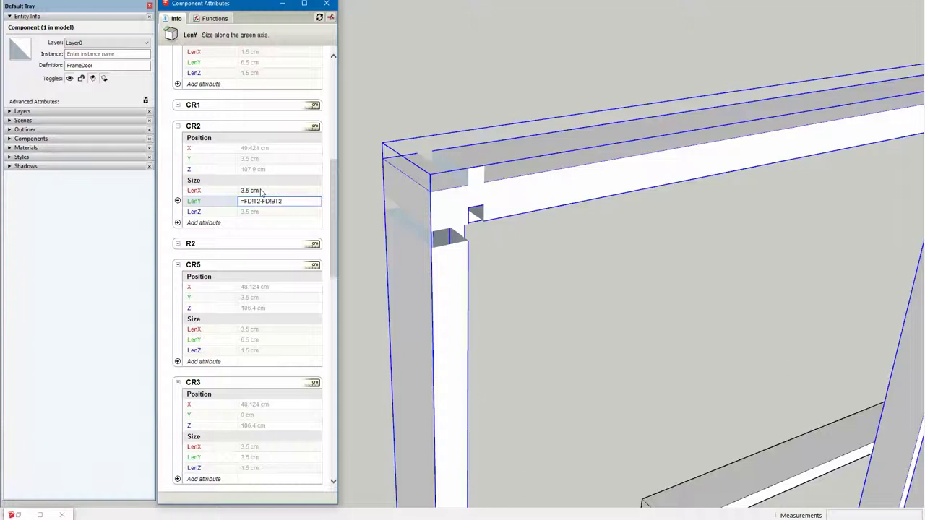
pyautogui.press('Return')
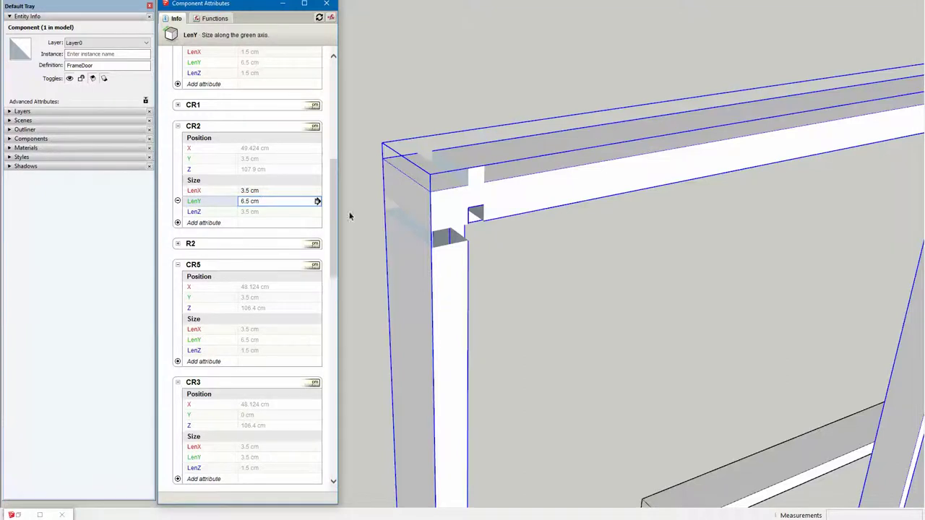
pyautogui.moveTo(351, 213)
pyautogui.mouseDown(button='middle')
pyautogui.moveTo(568, 206)
pyautogui.moveTo(601, 178)
pyautogui.moveTo(498, 206)
pyautogui.mouseUp(button='middle')
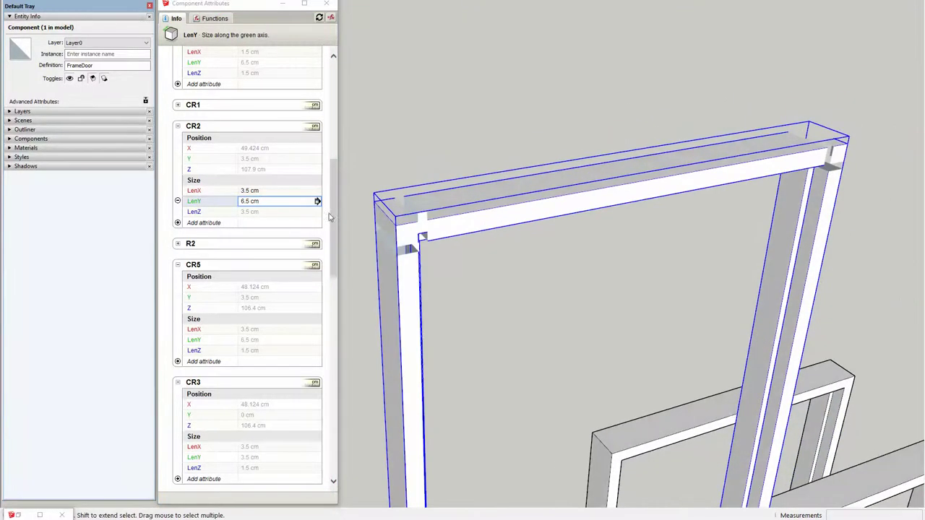
# Set CR2's LenZ to 1.5 and its X position to =FD!W-LenX (86.5 cm).
pyautogui.click(277, 216)
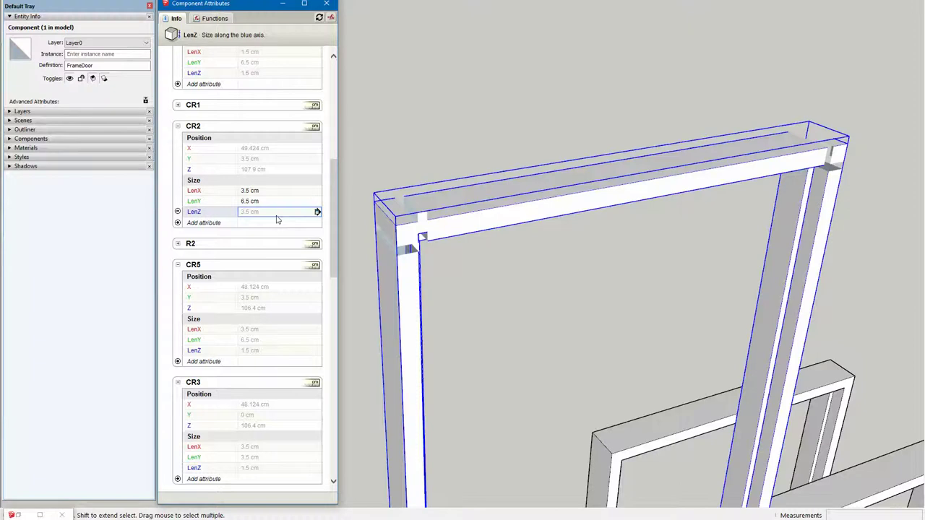
pyautogui.write('1.5')
pyautogui.press('Return')
pyautogui.click(253, 148)
pyautogui.write('=')
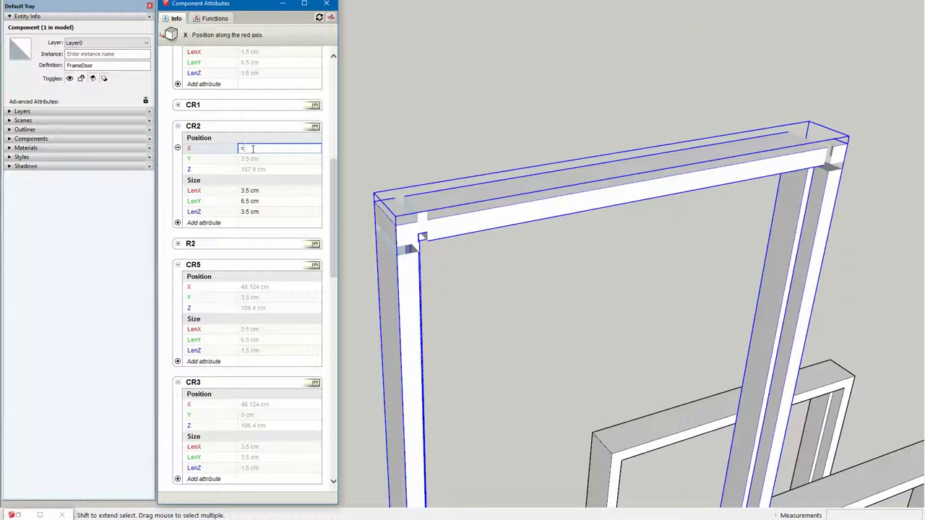
pyautogui.write('FDI')
pyautogui.write('W')
pyautogui.write('-')
pyautogui.click(255, 193)
pyautogui.press('Return')
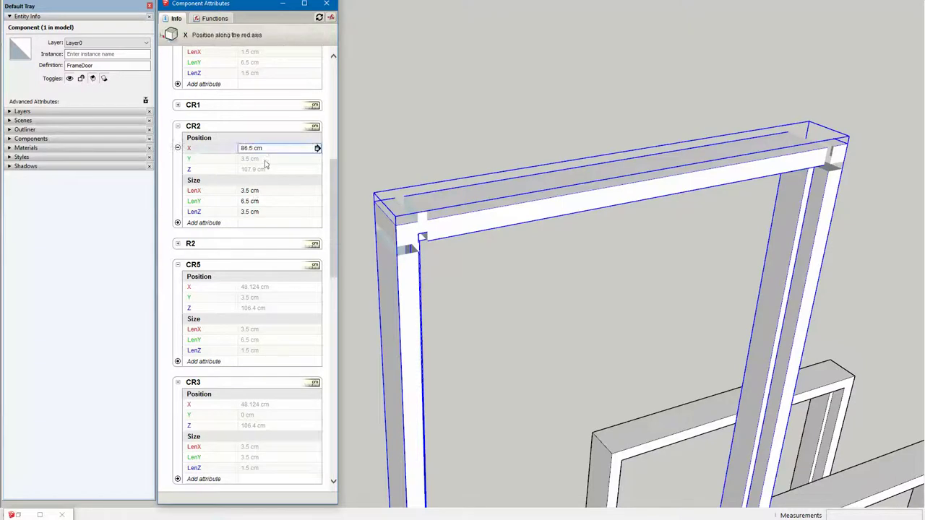
# Set CR2's Y to =FD!BT2 (3.5 cm) and Z to =FD!H-LenZ (201.5 cm), then collapse CR2.
pyautogui.click(265, 162)
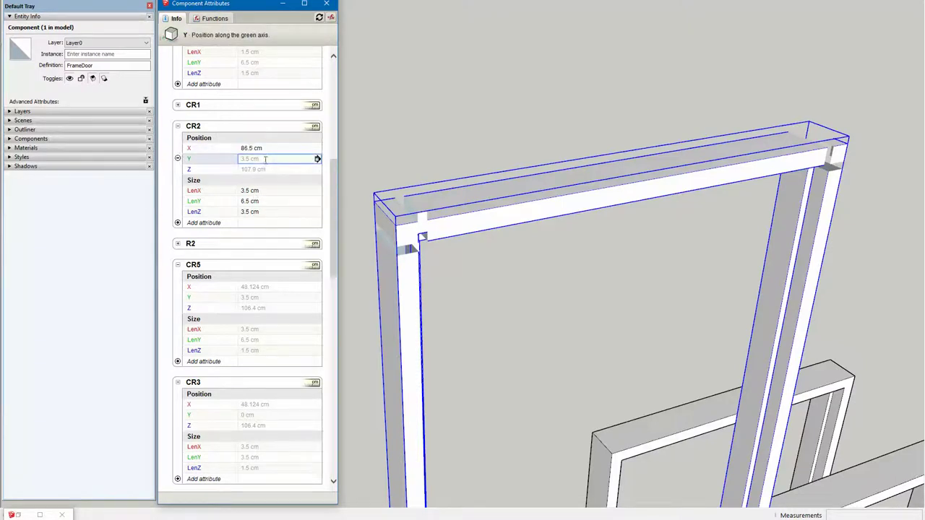
pyautogui.write('=FD')
pyautogui.write('BT2')
pyautogui.press('Return')
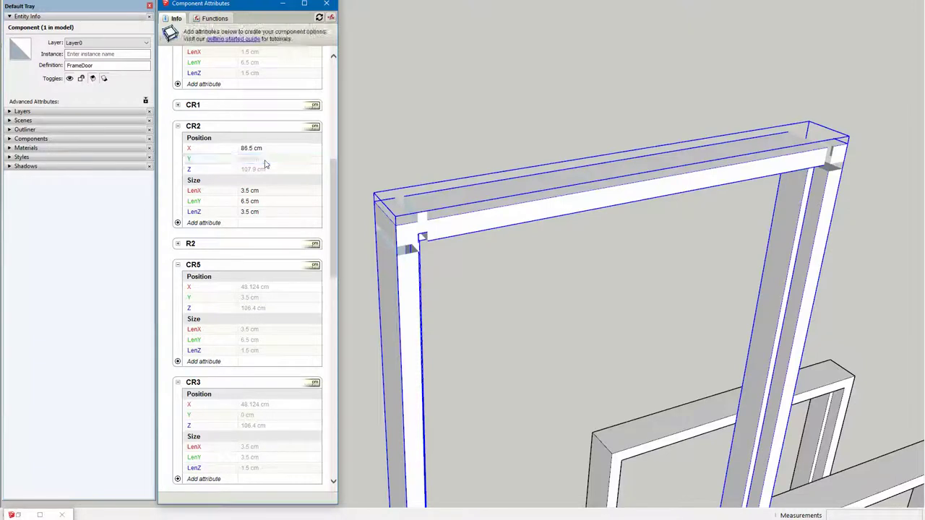
pyautogui.write('3.5')
pyautogui.click(261, 170)
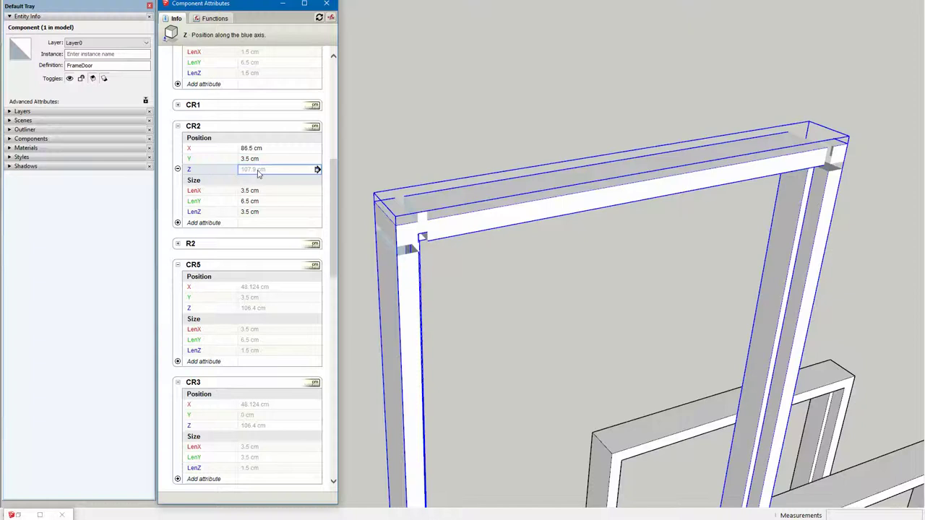
pyautogui.write('=')
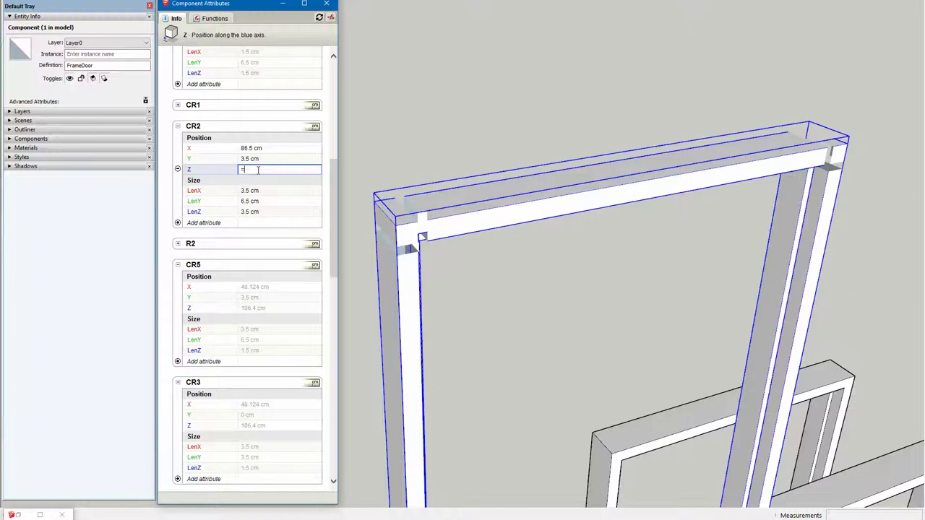
pyautogui.write('FD')
pyautogui.write('!')
pyautogui.write('H')
pyautogui.write('-LenZ')
pyautogui.press('Return')
pyautogui.moveTo(636, 181)
pyautogui.mouseDown(button='middle')
pyautogui.moveTo(412, 149)
pyautogui.moveTo(481, 153)
pyautogui.moveTo(485, 163)
pyautogui.moveTo(550, 152)
pyautogui.mouseUp(button='middle')
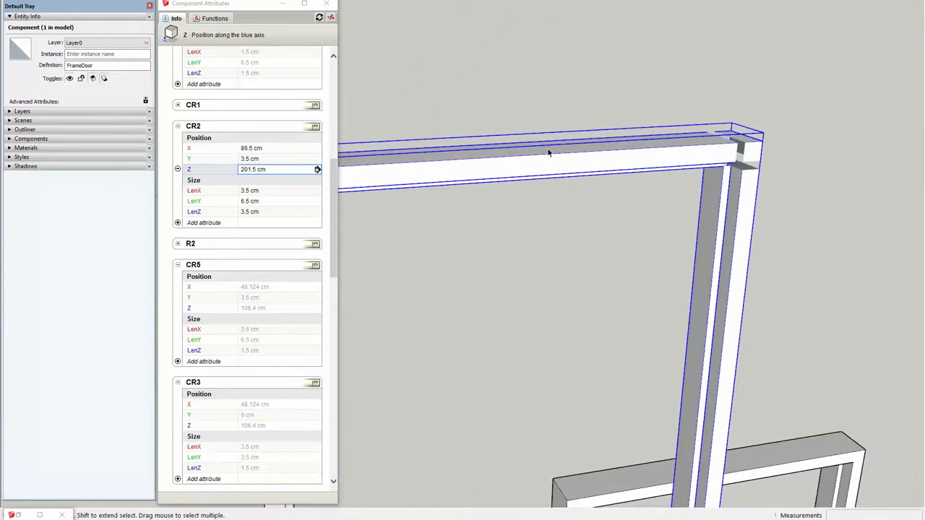
pyautogui.click(178, 127)
pyautogui.scroll(-3, 213, 160)
pyautogui.scroll(-3, 206, 220)
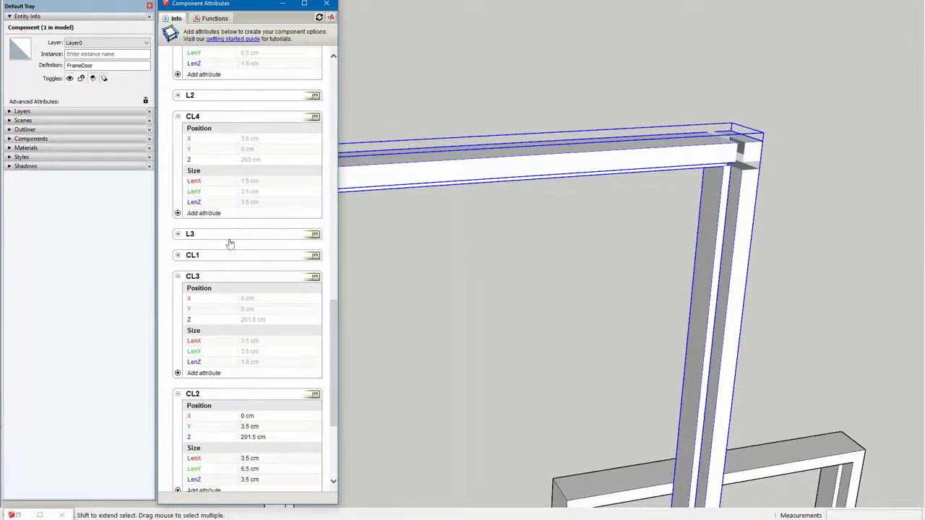
pyautogui.scroll(-3, 230, 245)
pyautogui.click(177, 327)
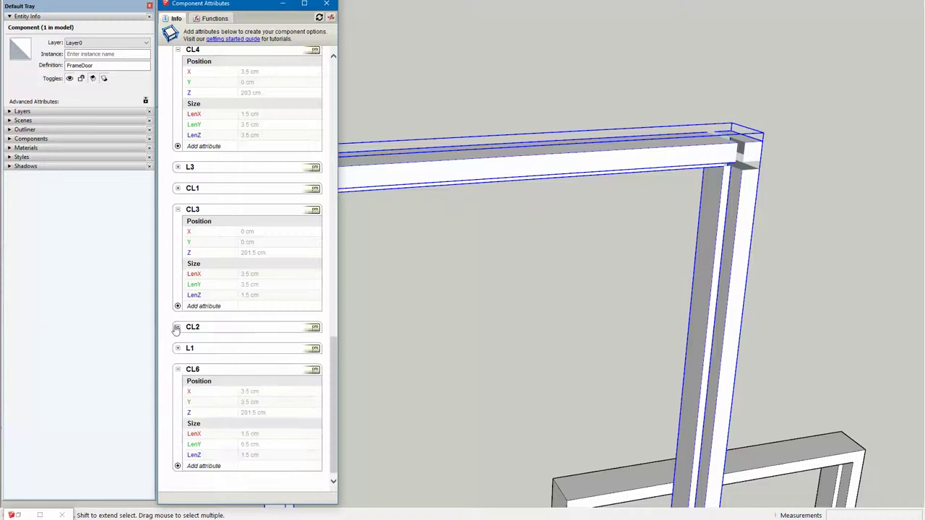
pyautogui.moveTo(436, 174)
pyautogui.mouseDown(button='middle')
pyautogui.moveTo(439, 210)
pyautogui.moveTo(379, 125)
pyautogui.moveTo(431, 170)
pyautogui.mouseUp(button='middle')
pyautogui.scroll(2, 440, 206)
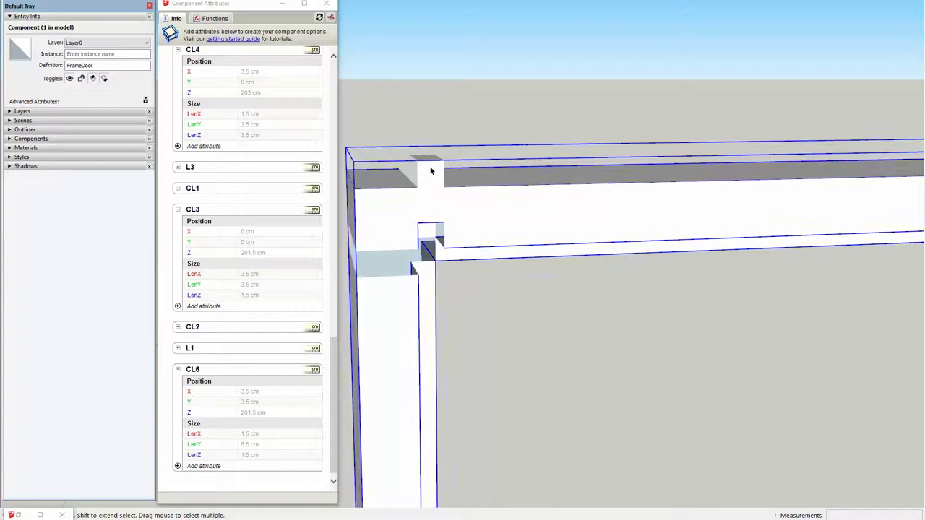
pyautogui.doubleClick(430, 171)
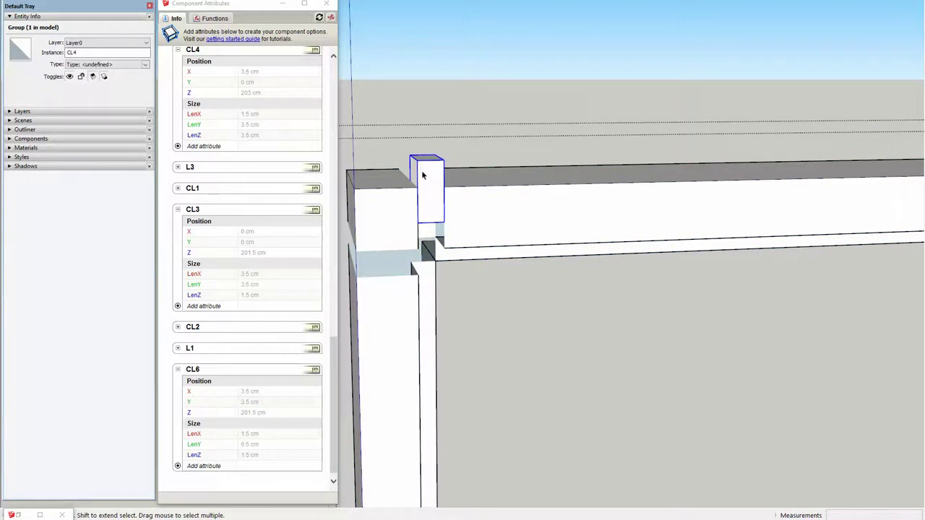
pyautogui.moveTo(423, 175)
pyautogui.mouseDown(button='middle')
pyautogui.moveTo(405, 198)
pyautogui.moveTo(426, 235)
pyautogui.moveTo(405, 246)
pyautogui.mouseUp(button='middle')
pyautogui.click(389, 260)
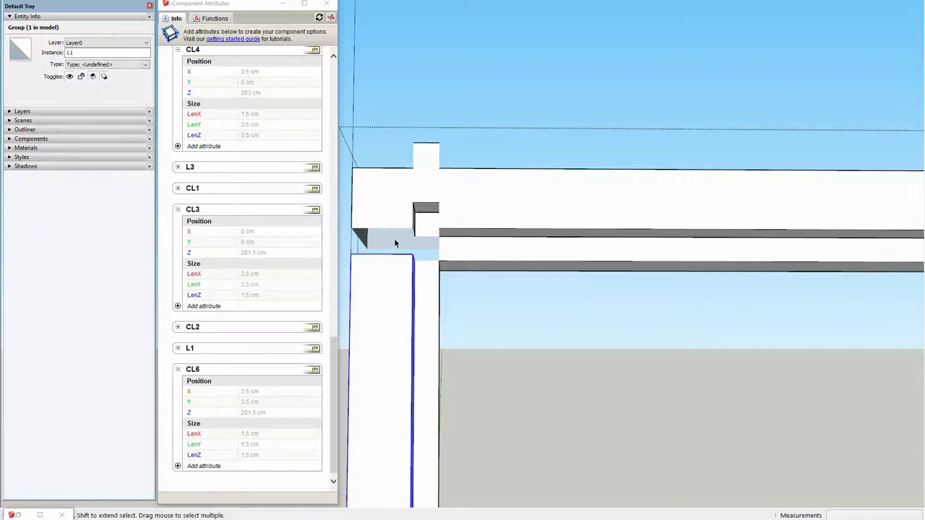
pyautogui.click(394, 243)
pyautogui.moveTo(382, 221); pyautogui.dragTo(401, 227, button='middle')
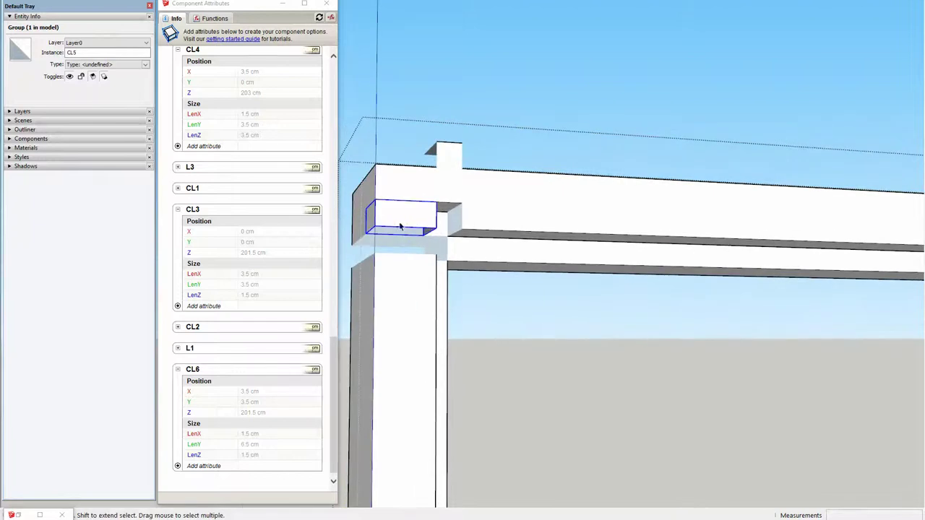
pyautogui.click(388, 186)
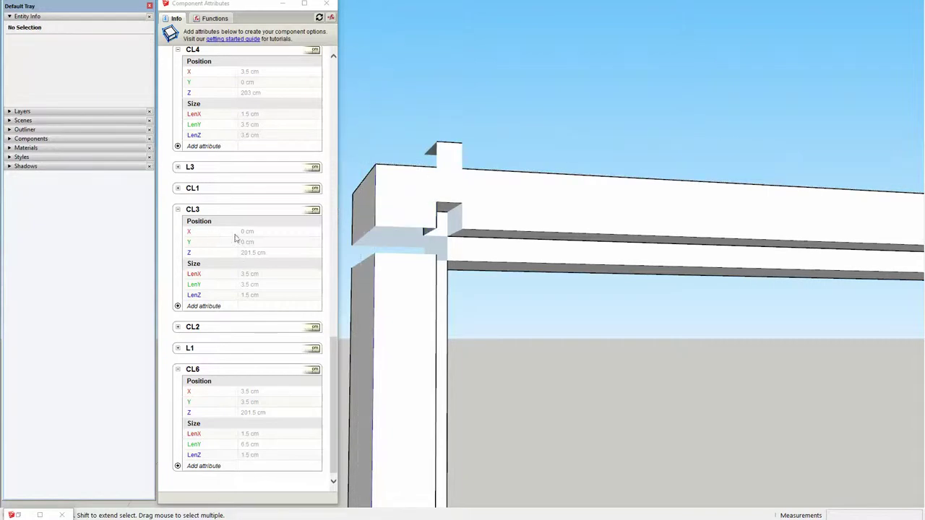
# Enter CL3's LenX formula from FD!T1 minus FD!BT, giving 3.5 cm.
pyautogui.click(256, 232)
pyautogui.click(254, 278)
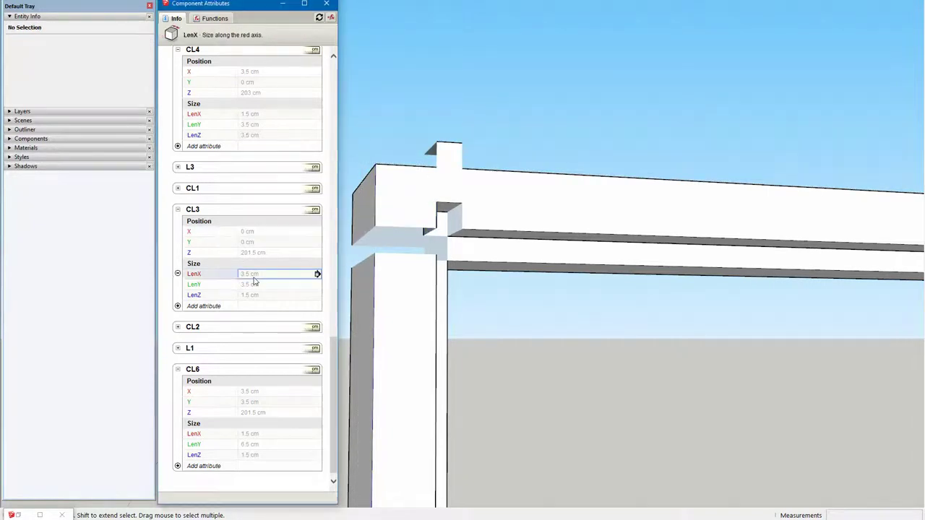
pyautogui.write('=')
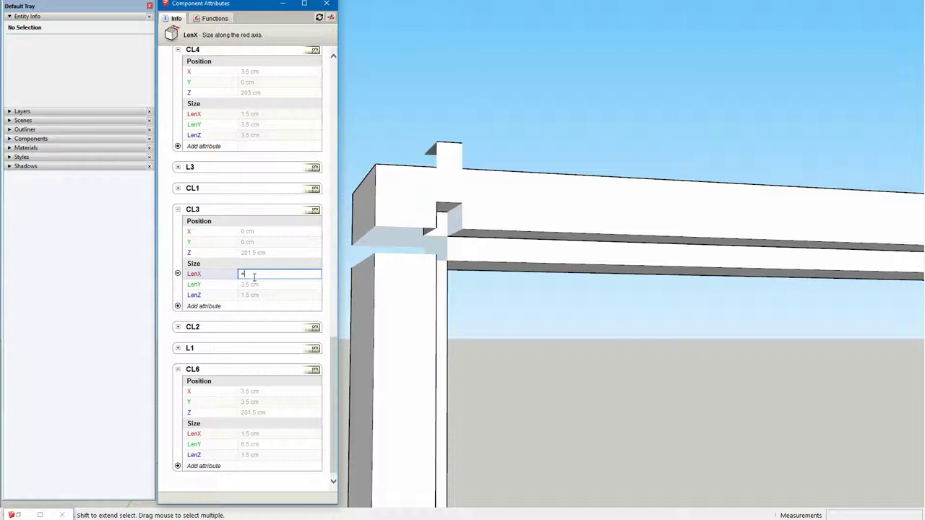
pyautogui.write('FD')
pyautogui.write('F')
pyautogui.write('1')
pyautogui.write('=')
pyautogui.press('BackSpace')
pyautogui.write('FD')
pyautogui.write('F2')
pyautogui.press('Return')
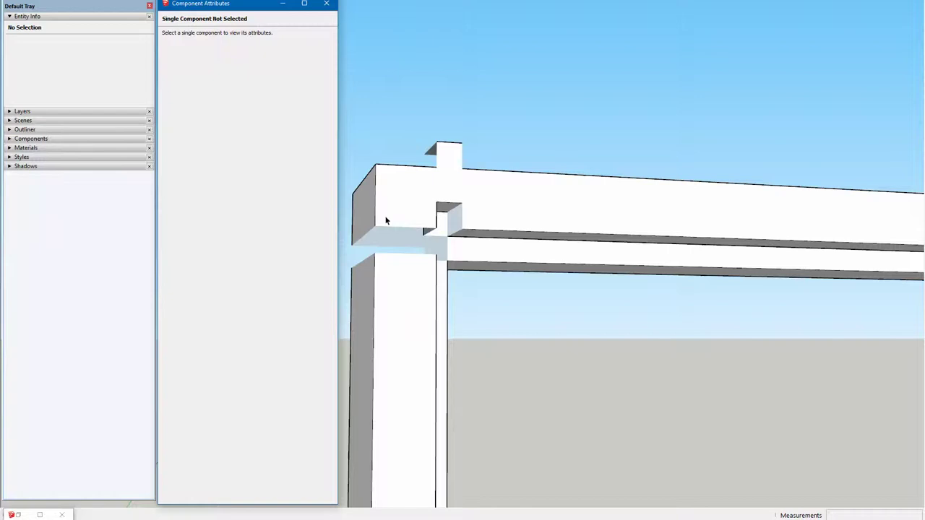
pyautogui.click(329, 5)
# Reselect the door frame and set CL3's LenY to =FD!BT2.
pyautogui.click(396, 185)
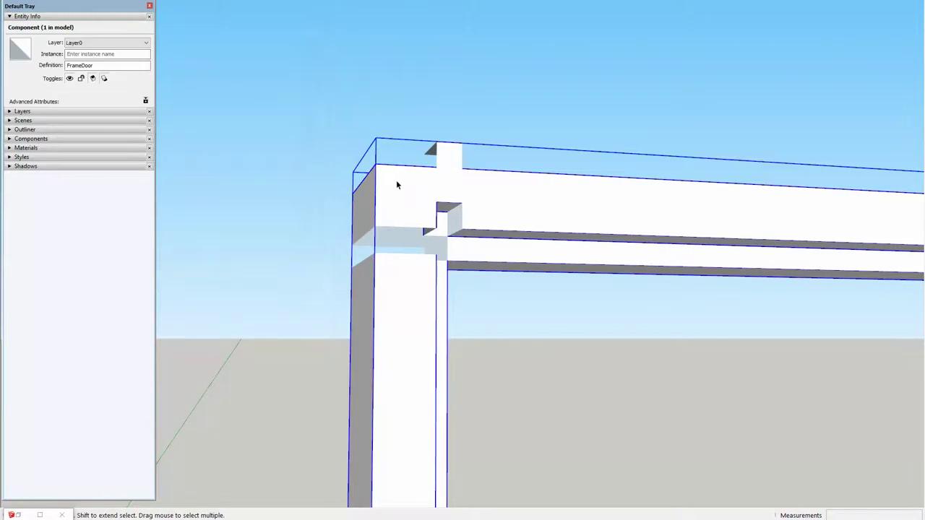
pyautogui.moveTo(254, 283); pyautogui.dragTo(254, 454)
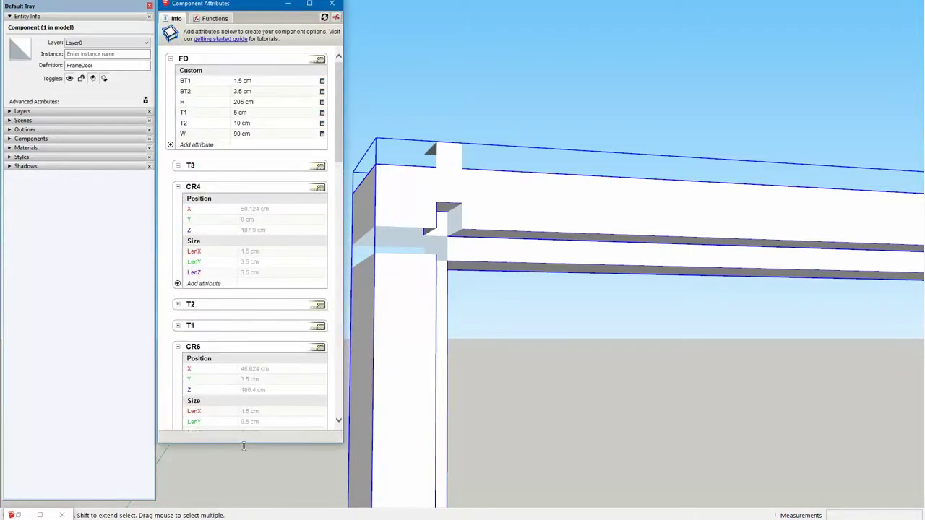
pyautogui.scroll(-3, 212, 304)
pyautogui.scroll(-5, 209, 239)
pyautogui.scroll(-3, 208, 222)
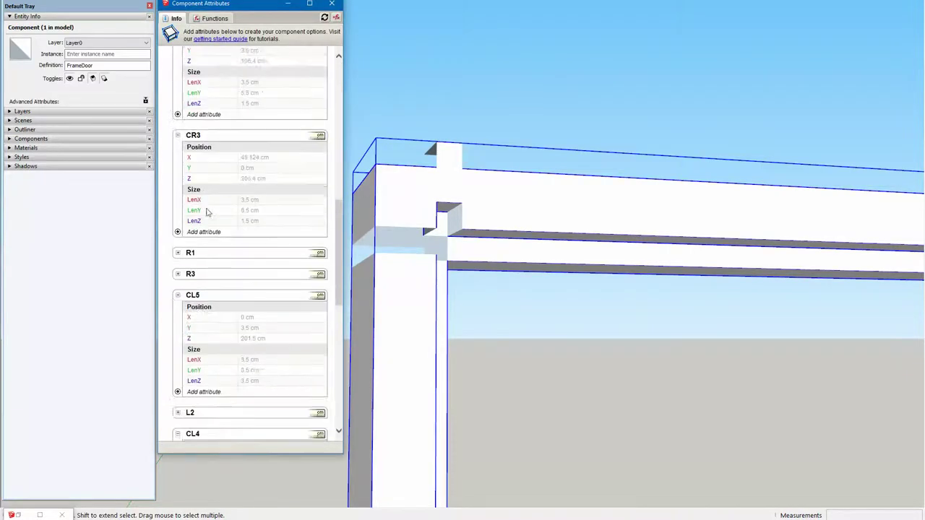
pyautogui.scroll(-3, 208, 221)
pyautogui.scroll(-3, 213, 220)
pyautogui.scroll(-1, 221, 217)
pyautogui.scroll(-2, 223, 219)
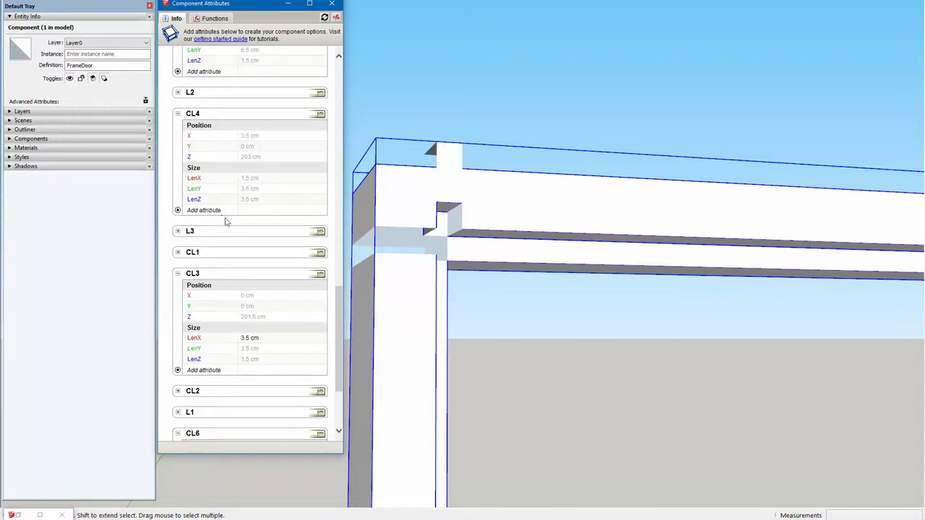
pyautogui.scroll(-1, 225, 221)
pyautogui.click(277, 292)
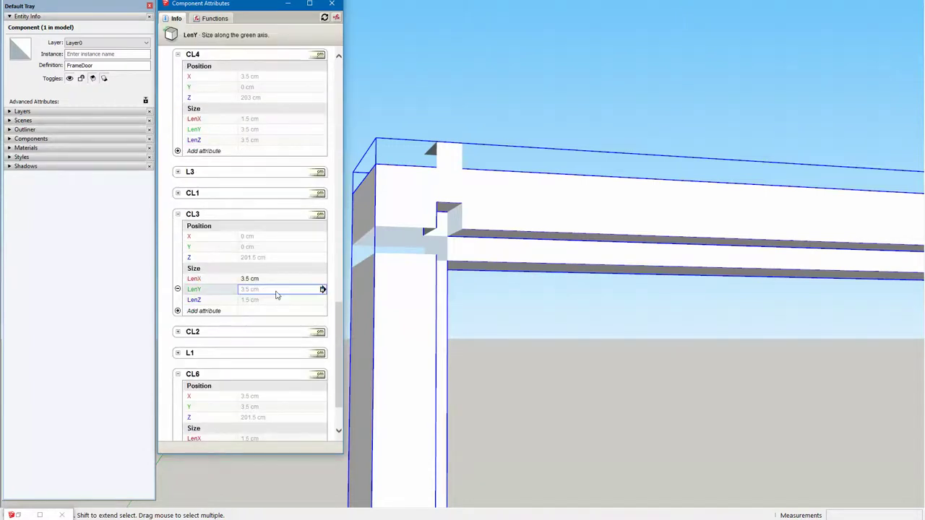
pyautogui.write('=')
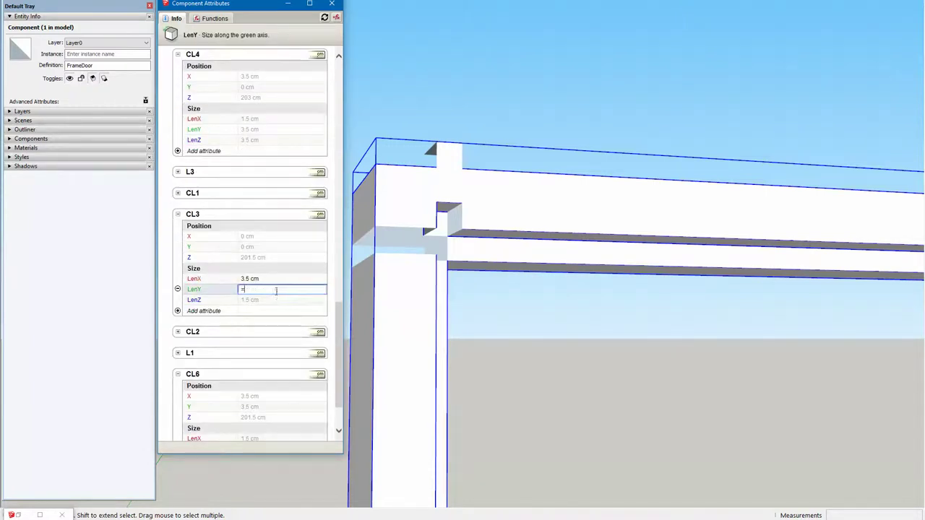
pyautogui.write('FDIBT2')
pyautogui.press('Return')
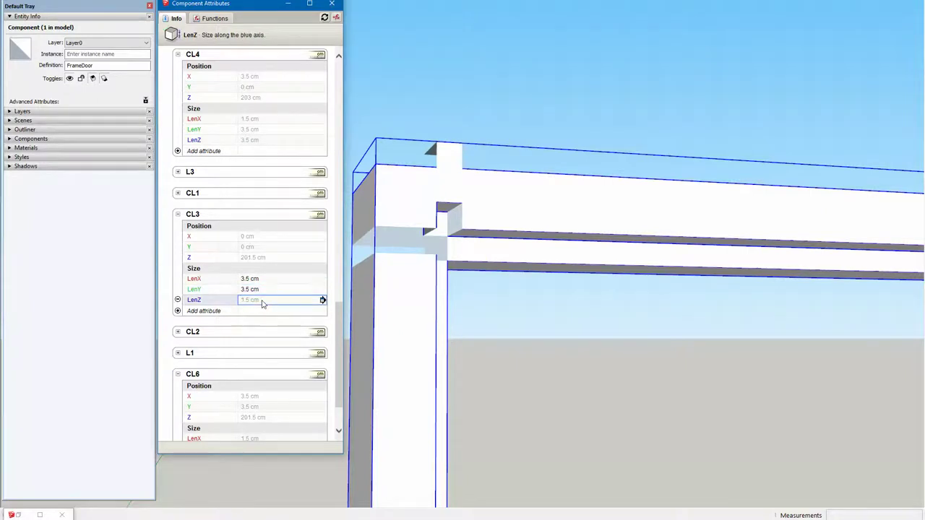
# Give CL3 a LenZ formula, X 0, Y 0, and Z =FD!H-FD!T1 (200 cm).
pyautogui.click(263, 302)
pyautogui.write('=')
pyautogui.click(264, 290)
pyautogui.press('Return')
pyautogui.click(268, 241)
pyautogui.write('0')
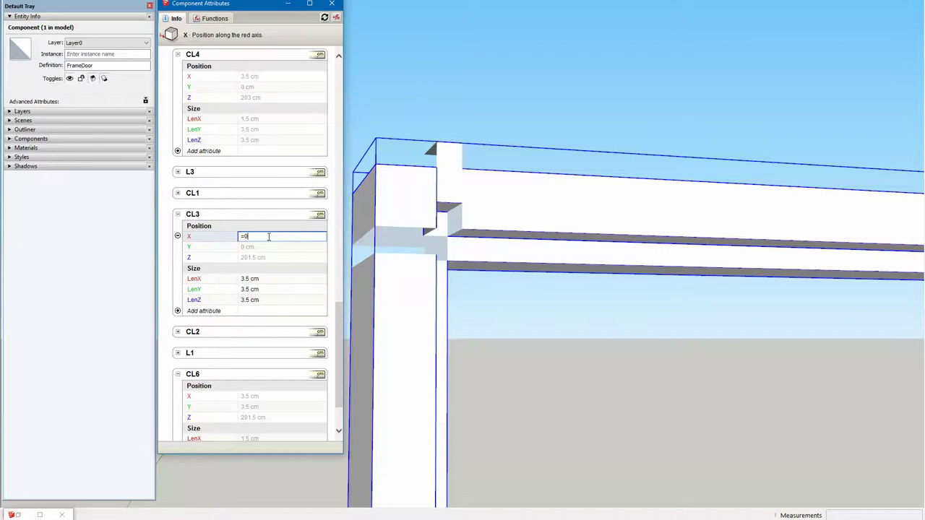
pyautogui.press('Tab')
pyautogui.press('Return')
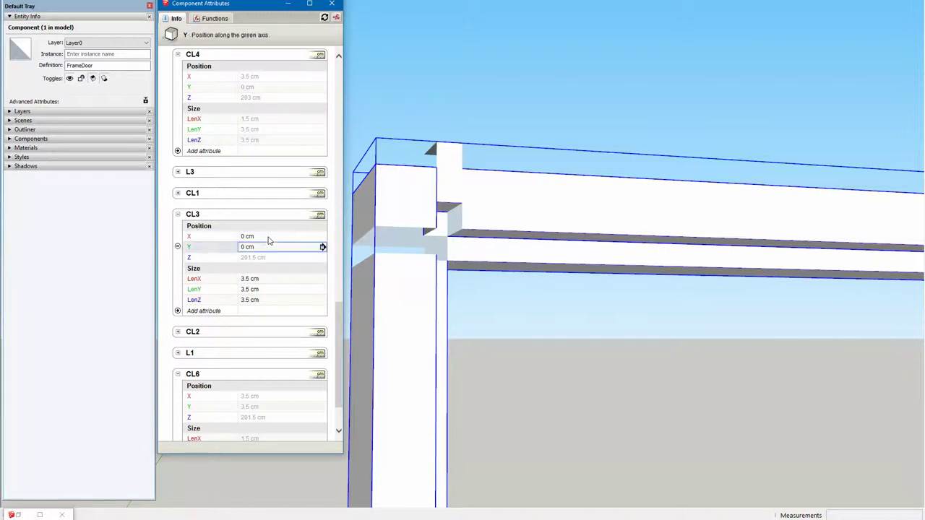
pyautogui.write('=')
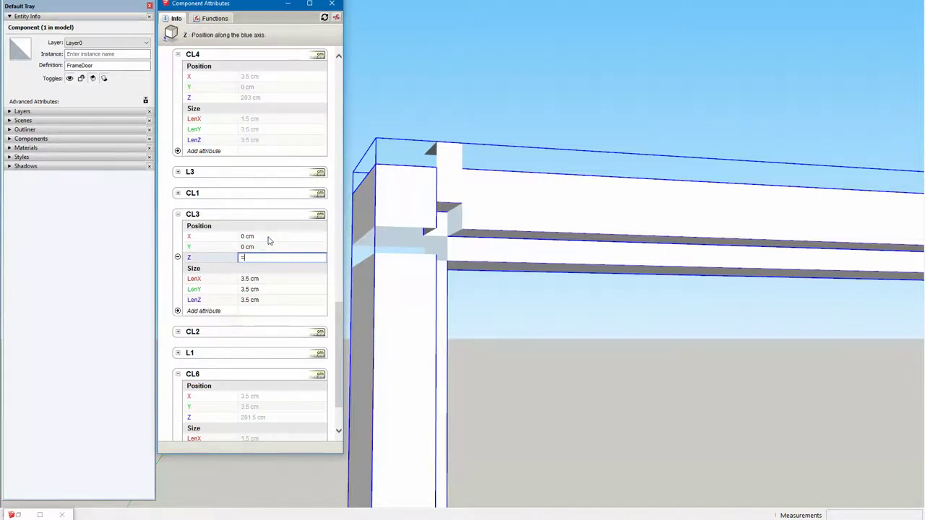
pyautogui.write('FD')
pyautogui.write('H')
pyautogui.write('-')
pyautogui.write('FD')
pyautogui.write('T')
pyautogui.write('T1')
pyautogui.press('Return')
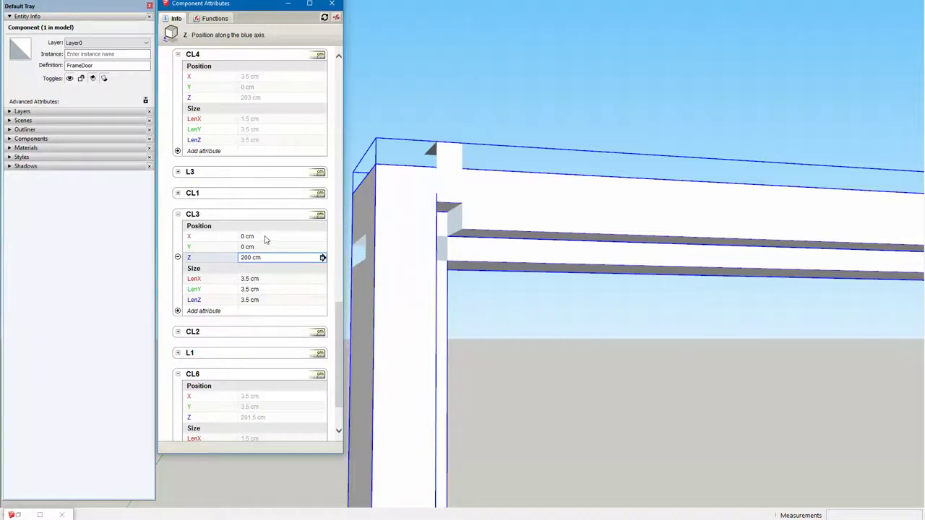
# Set CR3's LenX to the formula FD!T1 minus FD!BT1, giving 3.5 cm.
pyautogui.scroll(3, 260, 249)
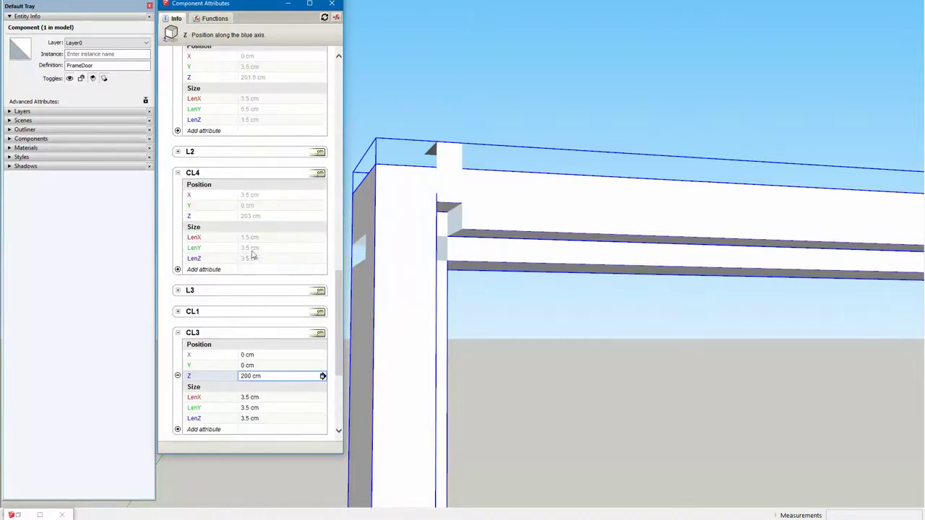
pyautogui.scroll(1, 251, 268)
pyautogui.scroll(3, 251, 269)
pyautogui.scroll(3, 250, 268)
pyautogui.scroll(3, 247, 261)
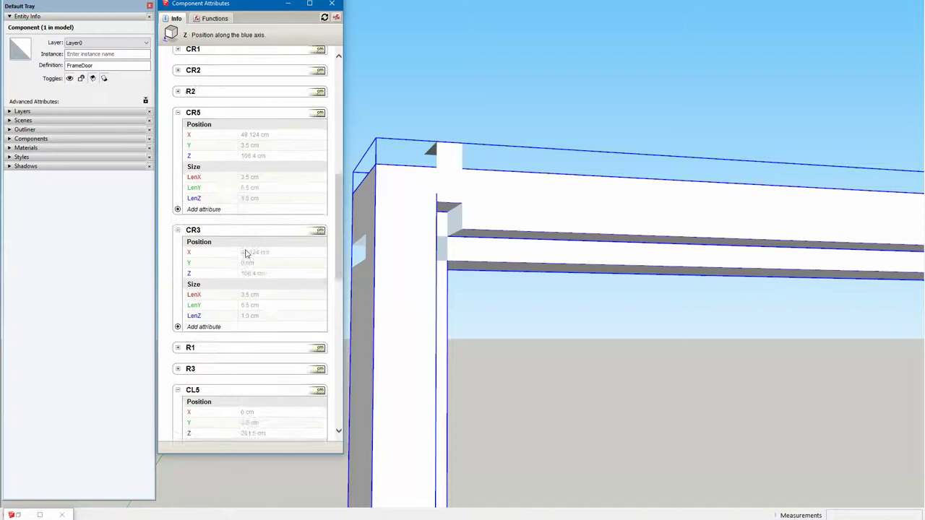
pyautogui.scroll(3, 244, 251)
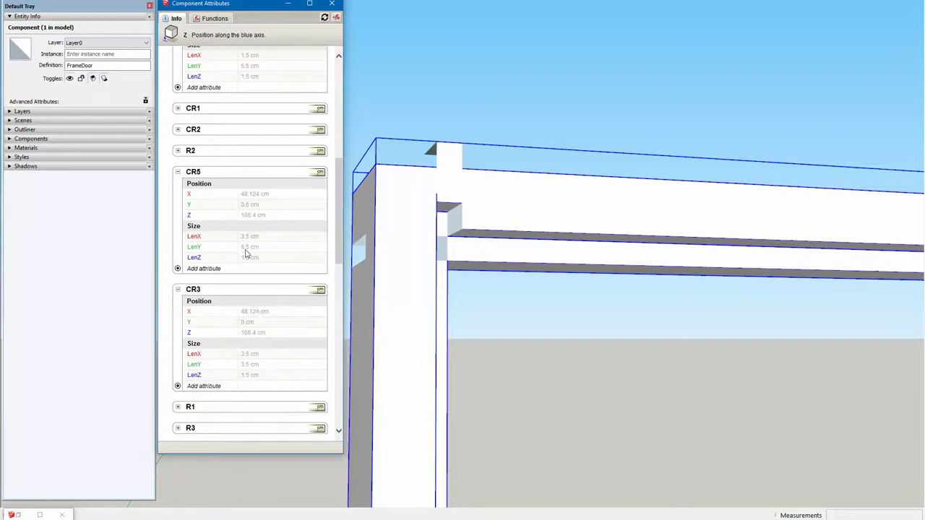
pyautogui.click(262, 357)
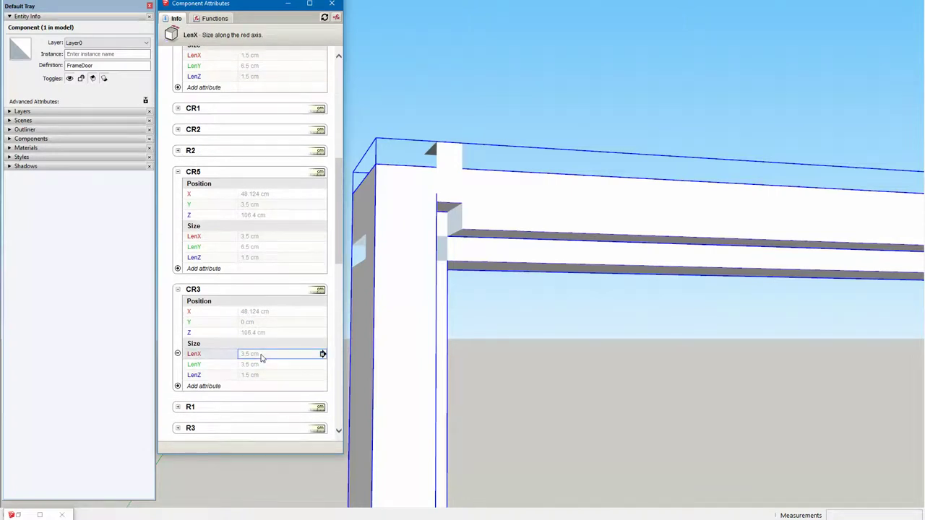
pyautogui.write('=')
pyautogui.write('FDIB')
pyautogui.press('BackSpace')
pyautogui.write('T')
pyautogui.write('1-FDI')
pyautogui.write('BT1')
pyautogui.press('Return')
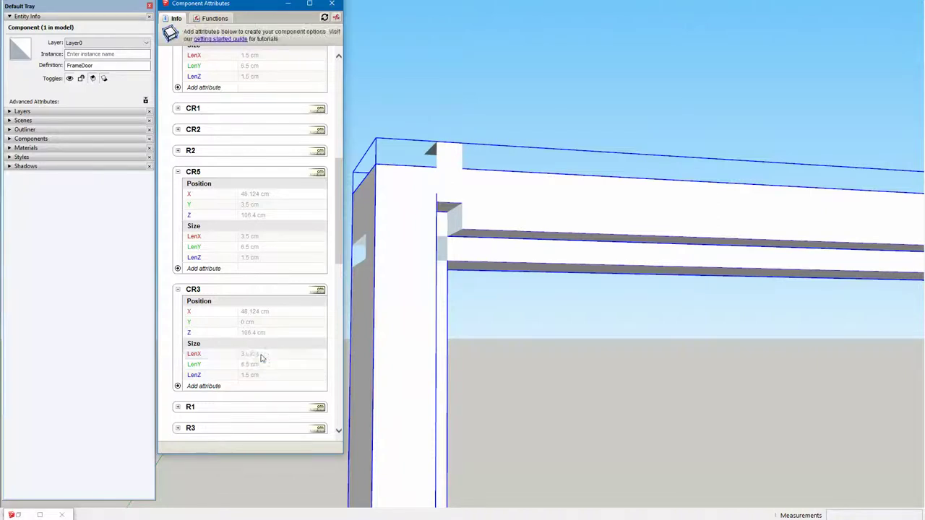
# Give CR3's LenY a formula of 3.5 cm and LenZ an FD!BT formula of 1.5 cm.
pyautogui.scroll(-3, 502, 246)
pyautogui.scroll(-3, 535, 246)
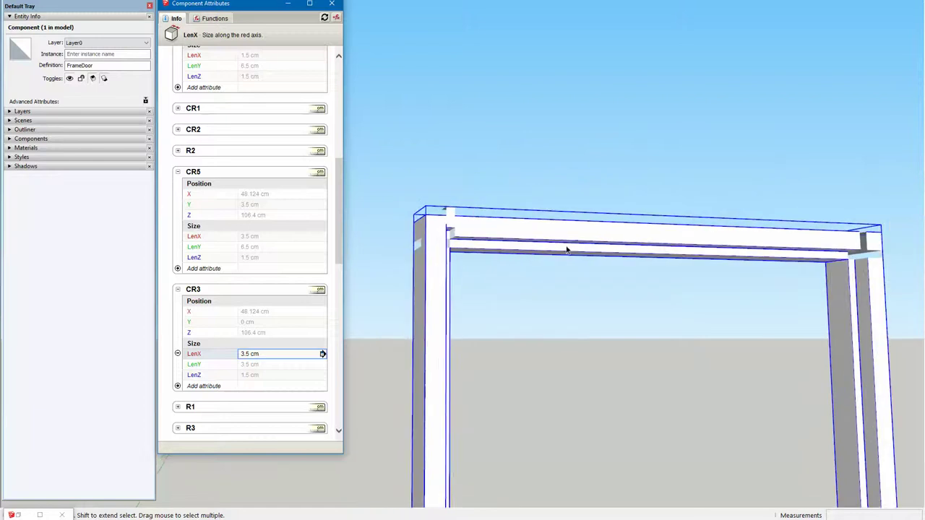
pyautogui.moveTo(569, 251); pyautogui.dragTo(522, 244, button='middle')
pyautogui.click(256, 368)
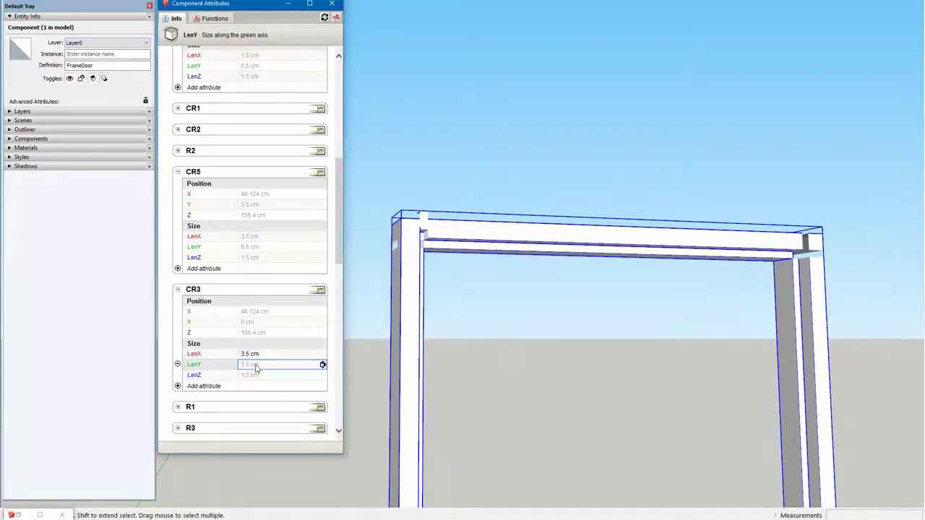
pyautogui.click(256, 367)
pyautogui.write('=')
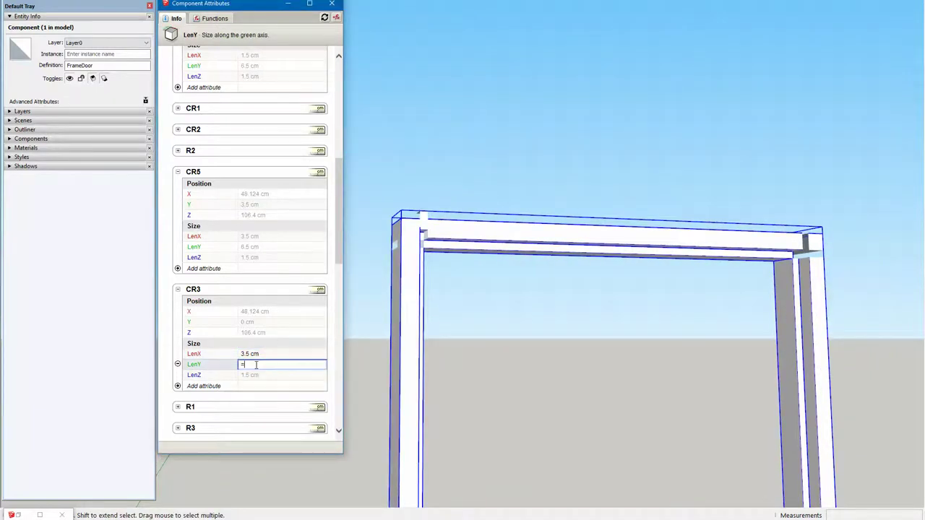
pyautogui.write('FDI')
pyautogui.write('LenY')
pyautogui.press('Return')
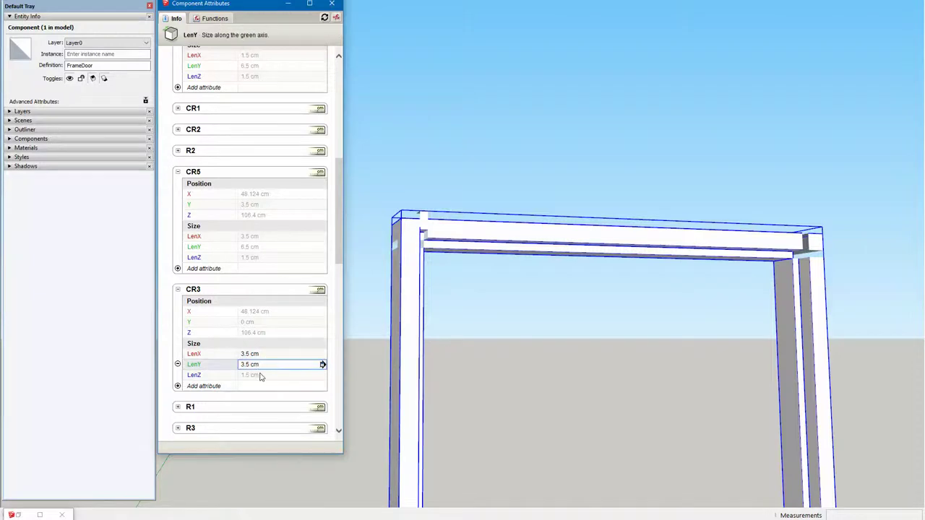
pyautogui.click(261, 376)
pyautogui.write('=')
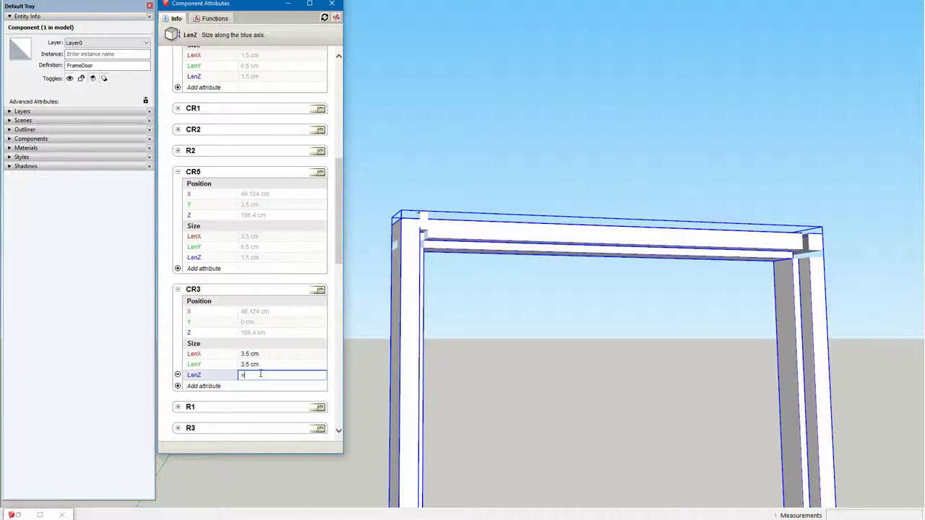
pyautogui.write('F')
pyautogui.write('DI')
pyautogui.write('BT')
pyautogui.press('Return')
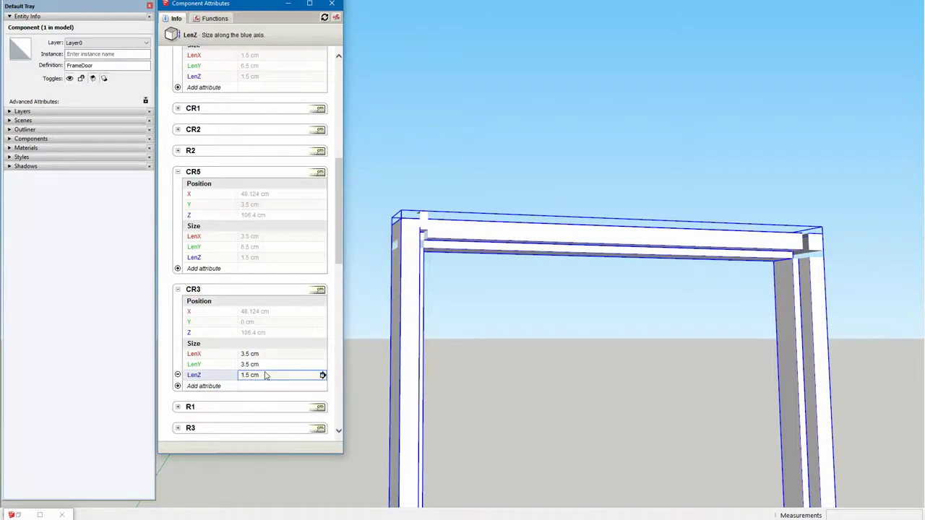
# Set CR3's X position to a formula of frame width minus LenX, giving 86.5 cm.
pyautogui.click(264, 312)
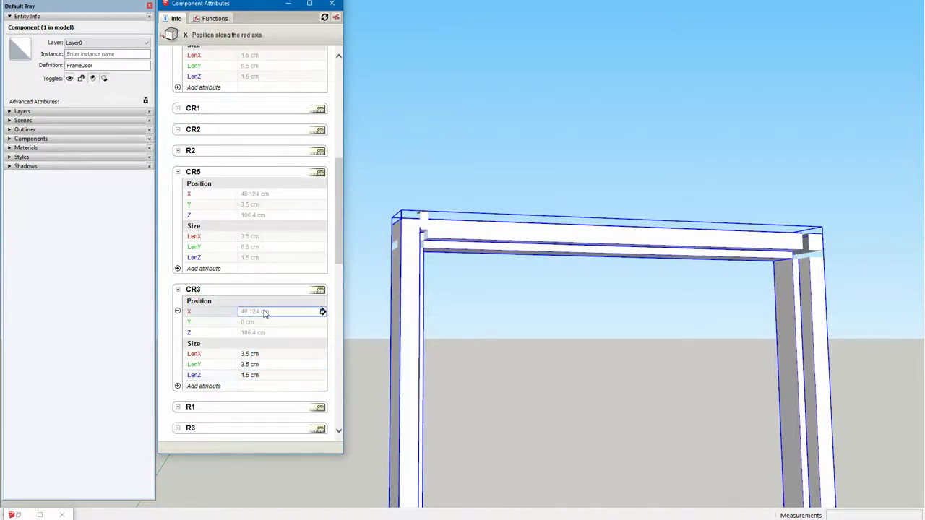
pyautogui.write('=')
pyautogui.write('FDI')
pyautogui.write('D')
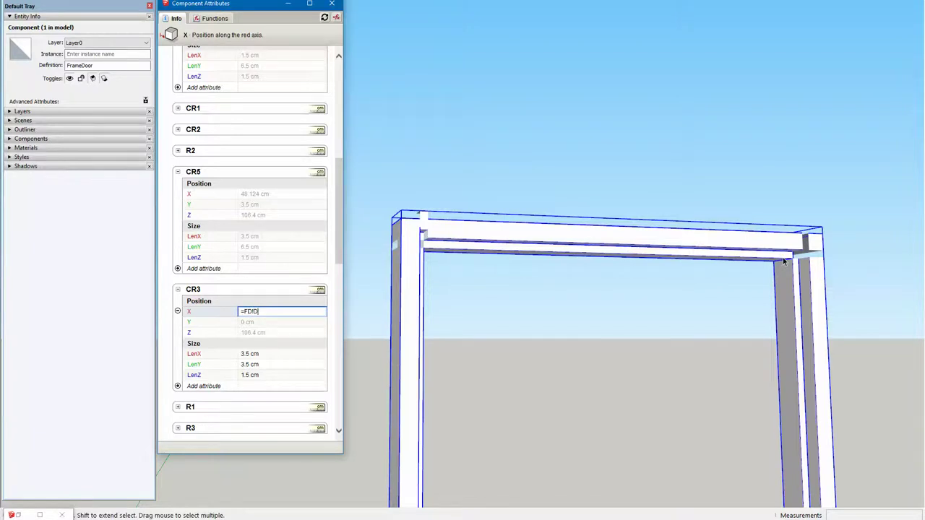
pyautogui.press('BackSpace')
pyautogui.write('W-')
pyautogui.write('F')
pyautogui.write('D')
pyautogui.press('BackSpace')
pyautogui.press('BackSpace')
pyautogui.write('LenX')
pyautogui.press('Return')
# Set CR3's Y to 0 and Z to FD!H minus FD!T1 (200 cm), then collapse CR3.
pyautogui.click(265, 322)
pyautogui.write('=')
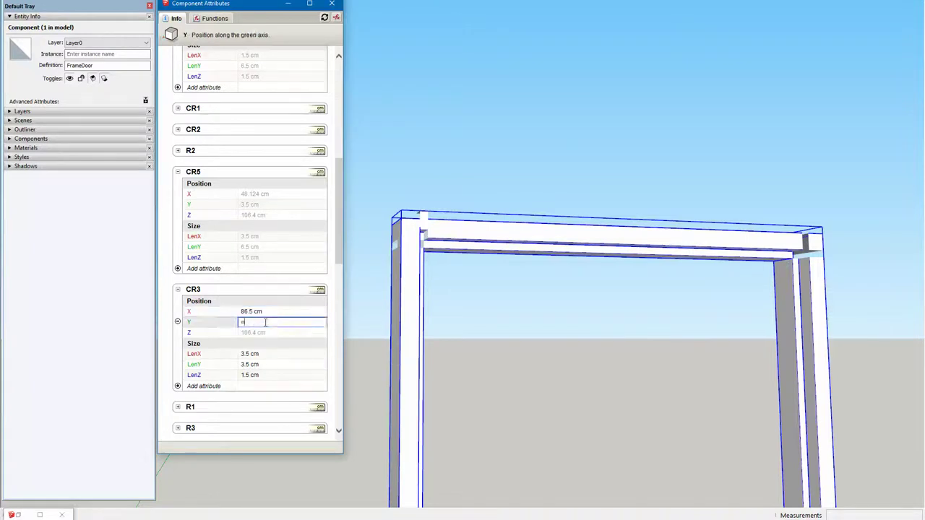
pyautogui.write('0')
pyautogui.press('Return')
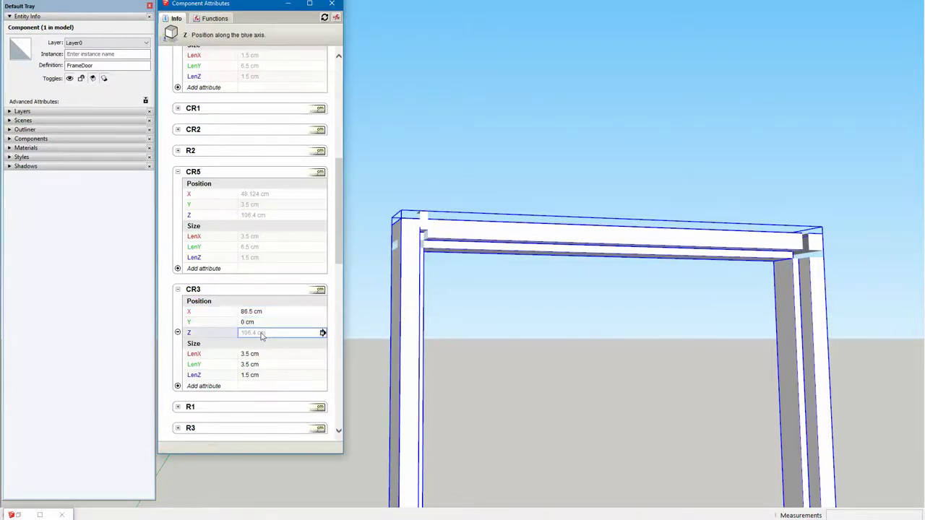
pyautogui.click(262, 333)
pyautogui.write('=FD')
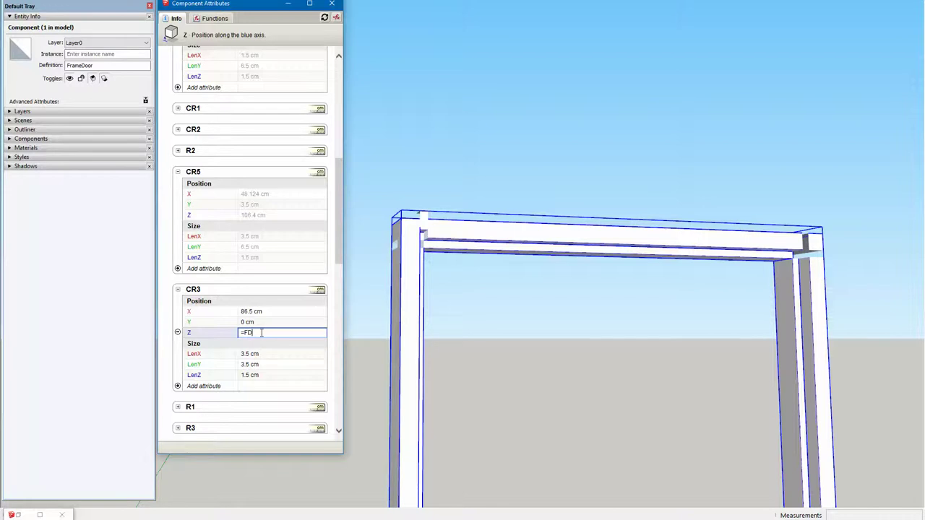
pyautogui.write('H')
pyautogui.write('-')
pyautogui.write('FD')
pyautogui.write('T1')
pyautogui.press('Return')
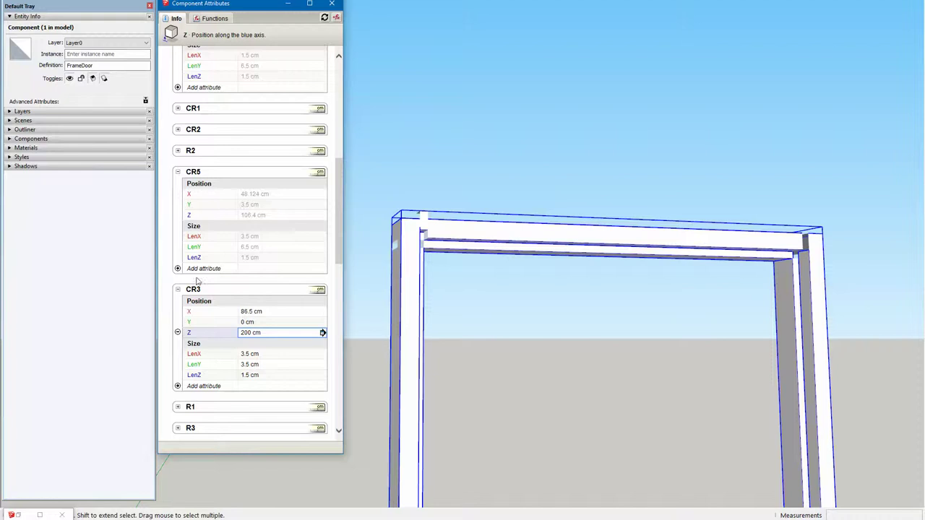
pyautogui.click(177, 290)
pyautogui.scroll(3, 194, 228)
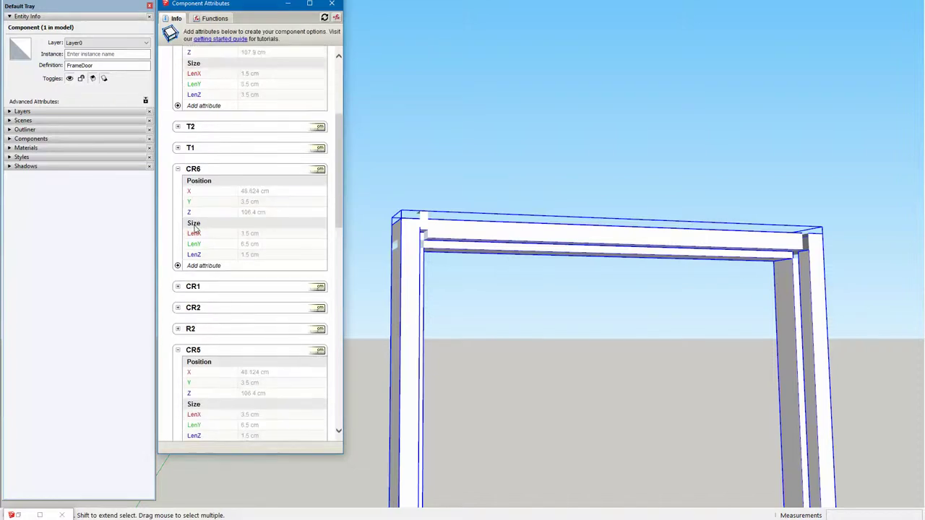
pyautogui.scroll(3, 194, 228)
pyautogui.scroll(-3, 193, 228)
# Collapse CL3's attributes and orbit and zoom to the door frame's top-left corner.
pyautogui.scroll(-3, 194, 238)
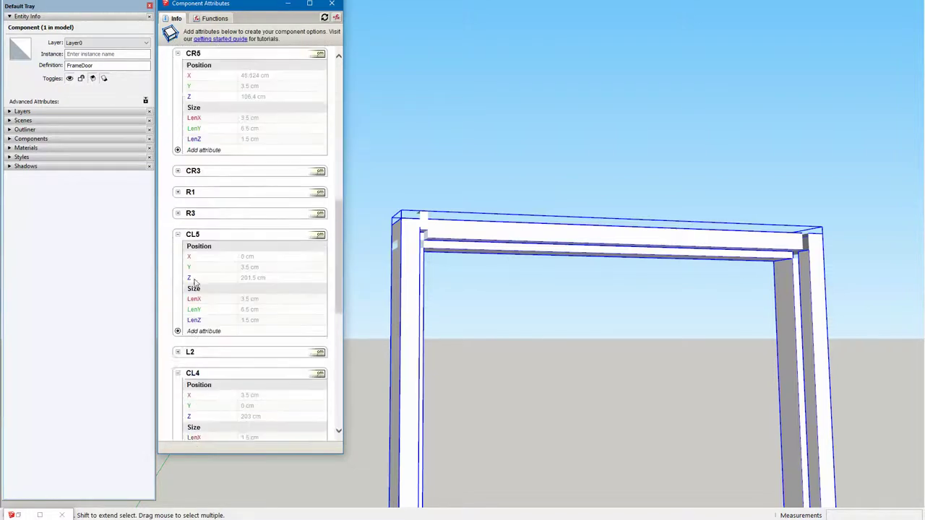
pyautogui.scroll(-5, 192, 288)
pyautogui.scroll(-3, 194, 289)
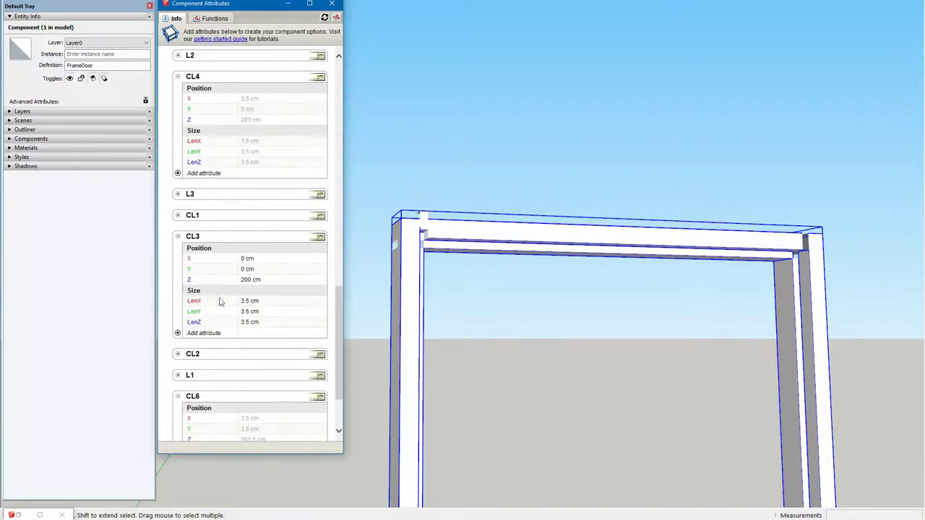
pyautogui.click(180, 242)
pyautogui.moveTo(552, 246); pyautogui.dragTo(542, 285, button='middle')
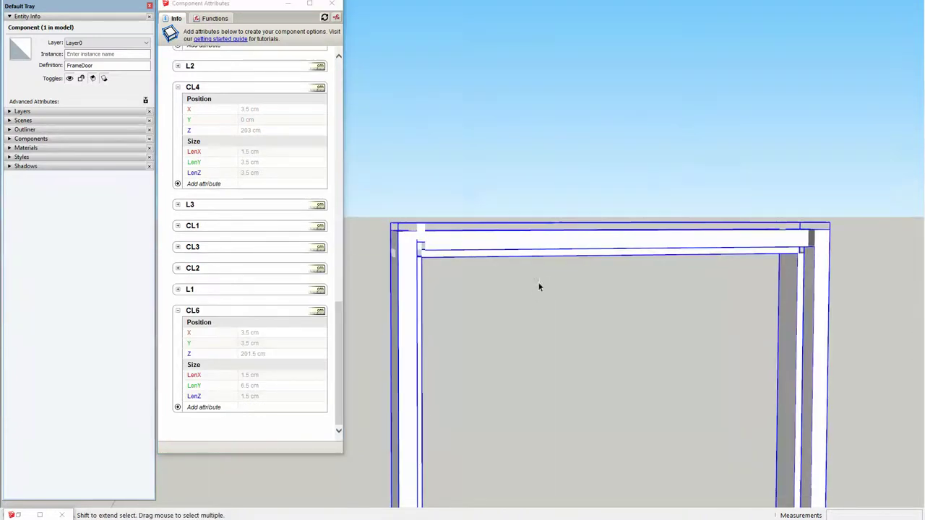
pyautogui.moveTo(455, 247)
pyautogui.mouseDown(button='middle')
pyautogui.moveTo(451, 310)
pyautogui.moveTo(462, 274)
pyautogui.moveTo(463, 265)
pyautogui.moveTo(439, 374)
pyautogui.moveTo(487, 186)
pyautogui.moveTo(472, 201)
pyautogui.mouseUp(button='middle')
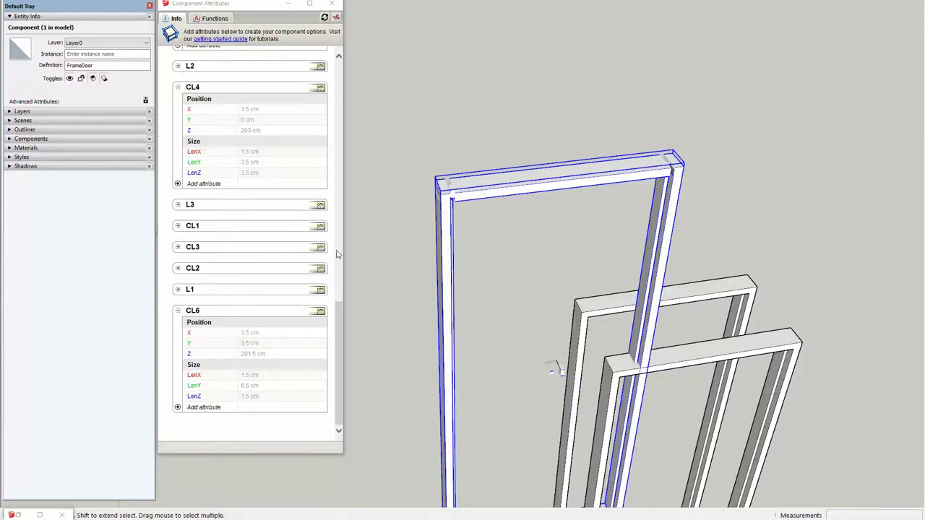
pyautogui.scroll(3, 443, 202)
pyautogui.scroll(3, 442, 200)
pyautogui.moveTo(451, 201)
pyautogui.mouseDown(button='middle')
pyautogui.moveTo(434, 149)
pyautogui.moveTo(436, 160)
pyautogui.mouseUp(button='middle')
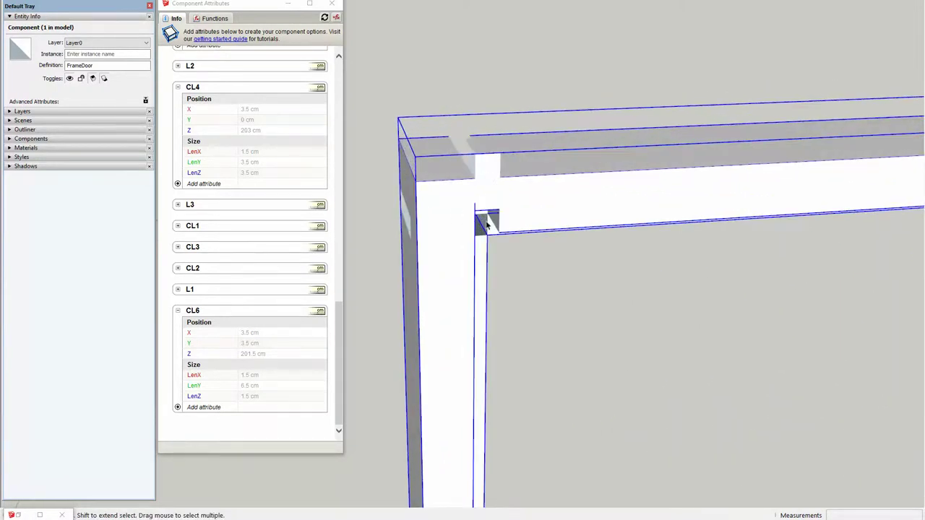
pyautogui.moveTo(482, 219); pyautogui.dragTo(456, 130, button='middle')
# Identify the small CL4 block at the corner, then reselect the whole FrameDoor component.
pyautogui.doubleClick(477, 150)
pyautogui.click(479, 152)
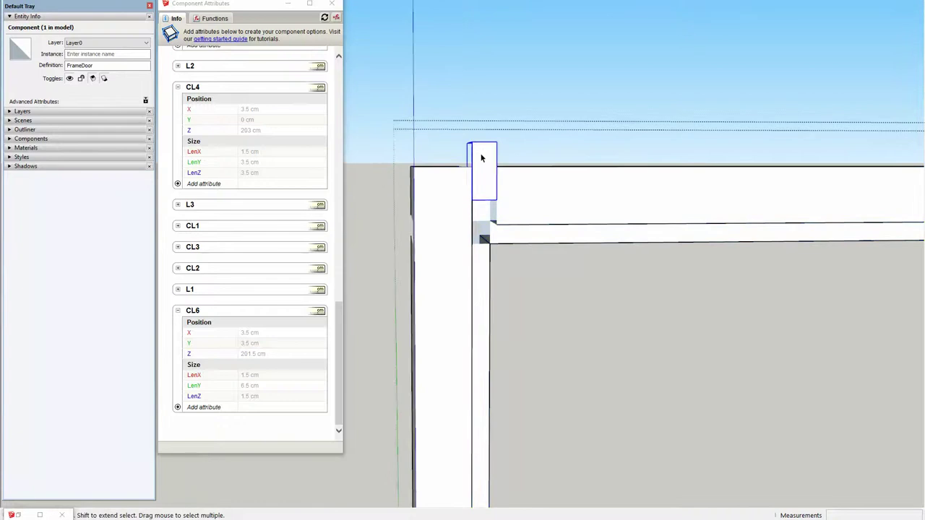
pyautogui.scroll(-1, 478, 195)
pyautogui.scroll(-1, 476, 196)
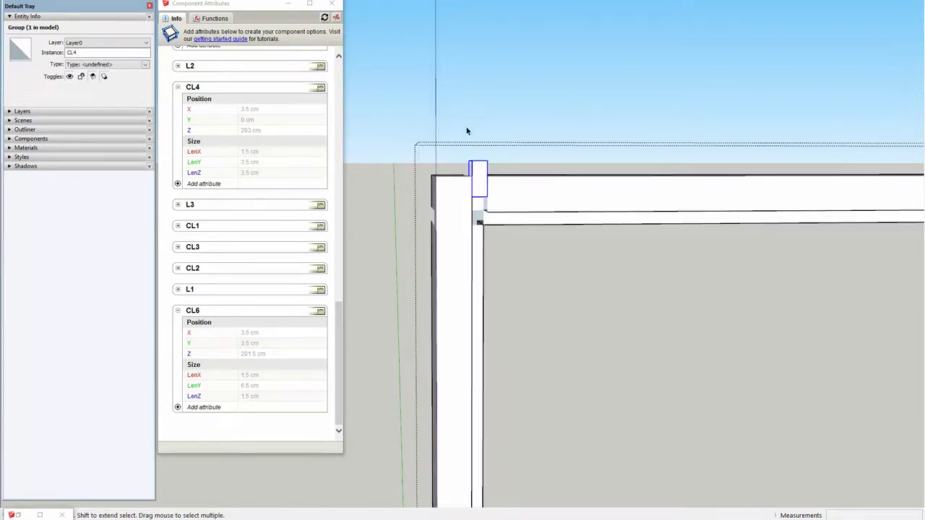
pyautogui.click(466, 129)
pyautogui.click(499, 202)
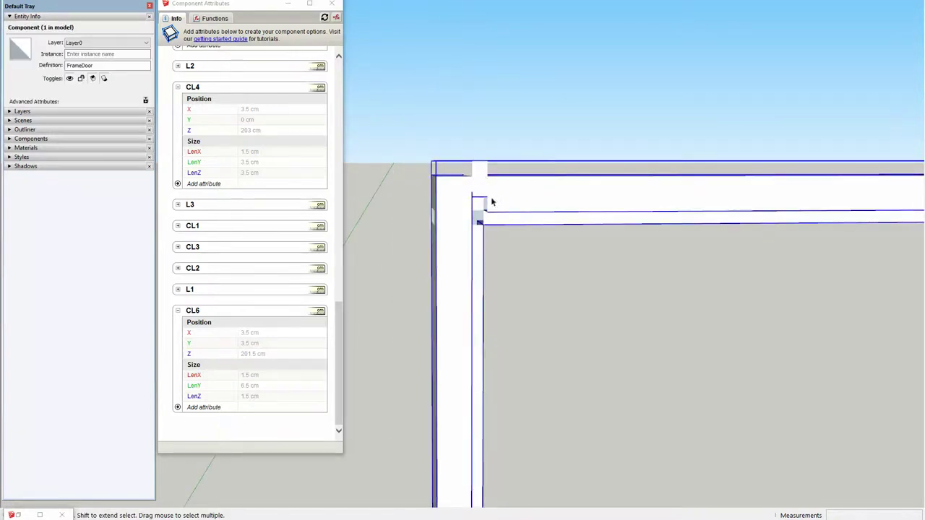
# Enter and correct a frame-based formula for CL4's LenX, giving 1.5 cm.
pyautogui.click(265, 112)
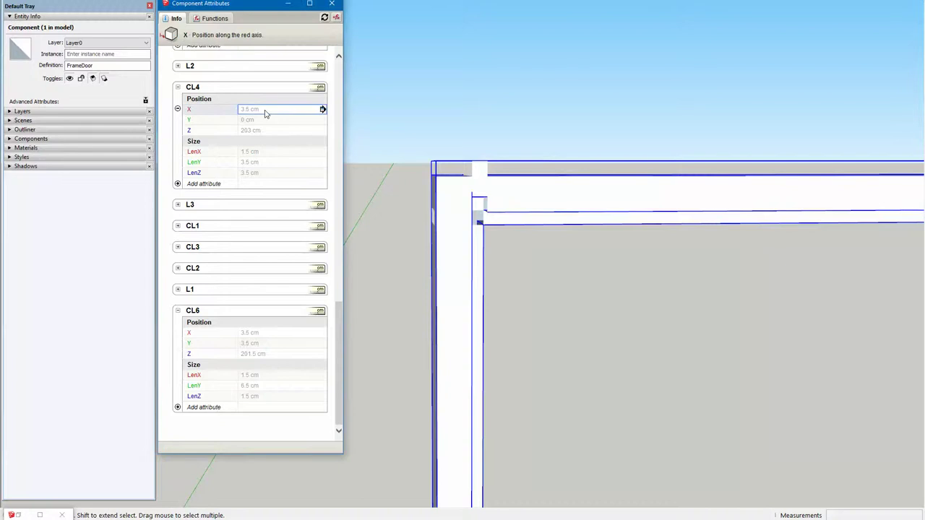
pyautogui.press('Tab')
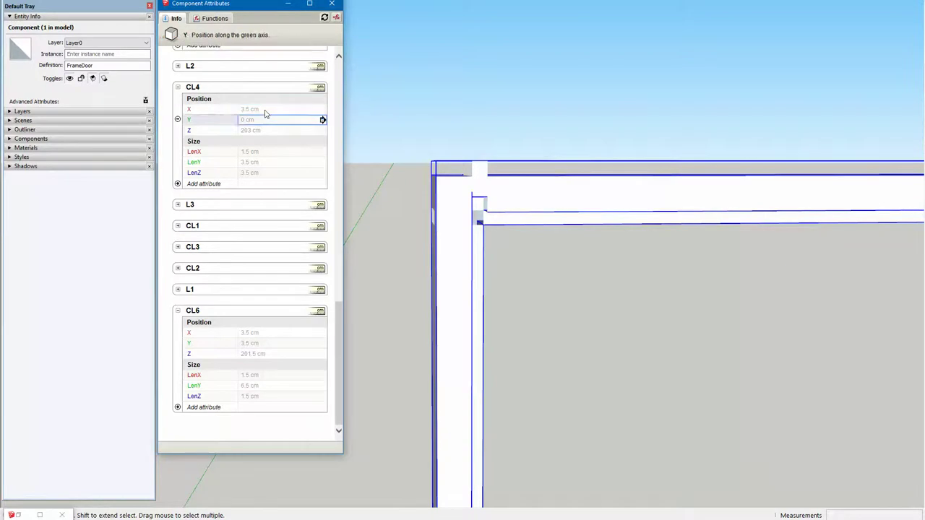
pyautogui.press('Tab')
pyautogui.press('Tab')
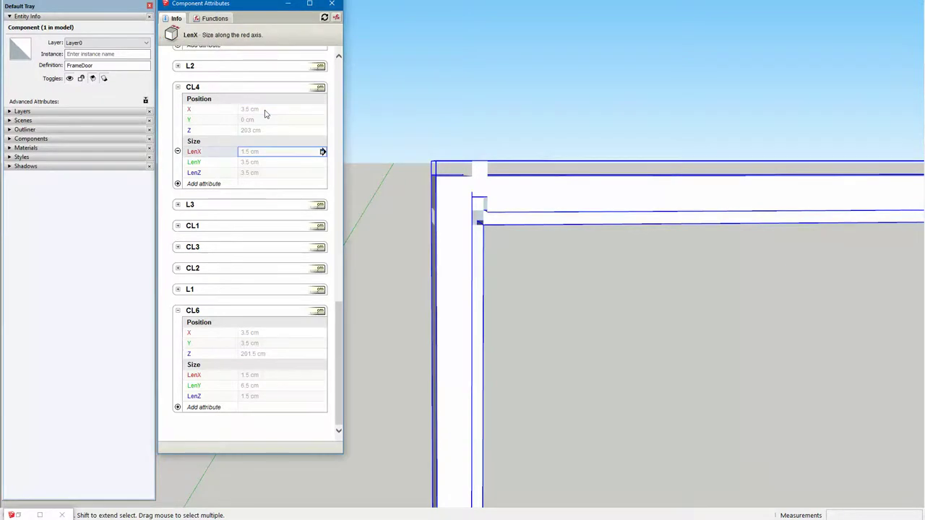
pyautogui.write('=FD!')
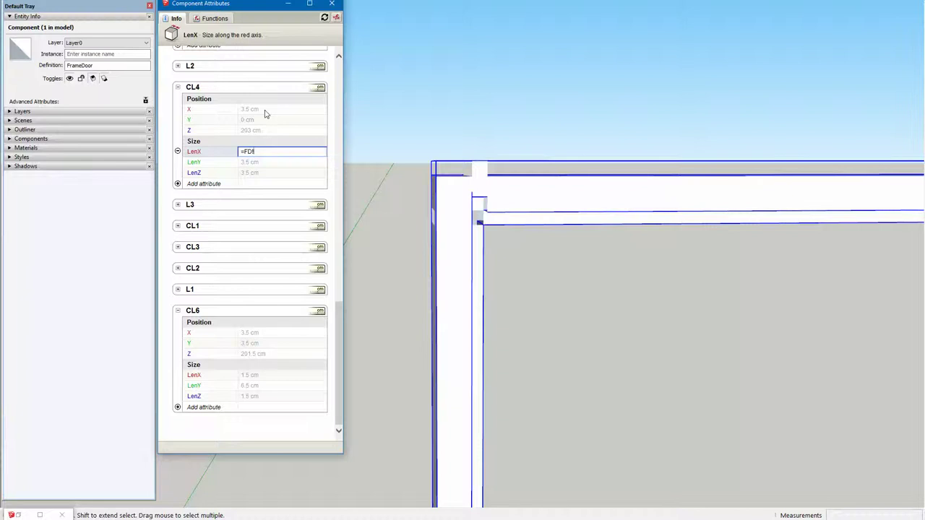
pyautogui.write('BT2')
pyautogui.press('Return')
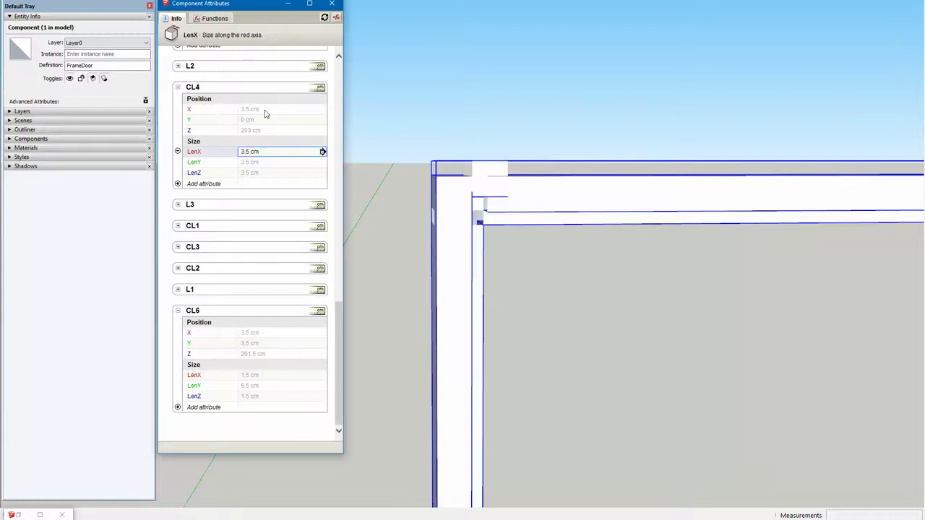
pyautogui.click(268, 152)
pyautogui.hotkey('shift', 'Left')
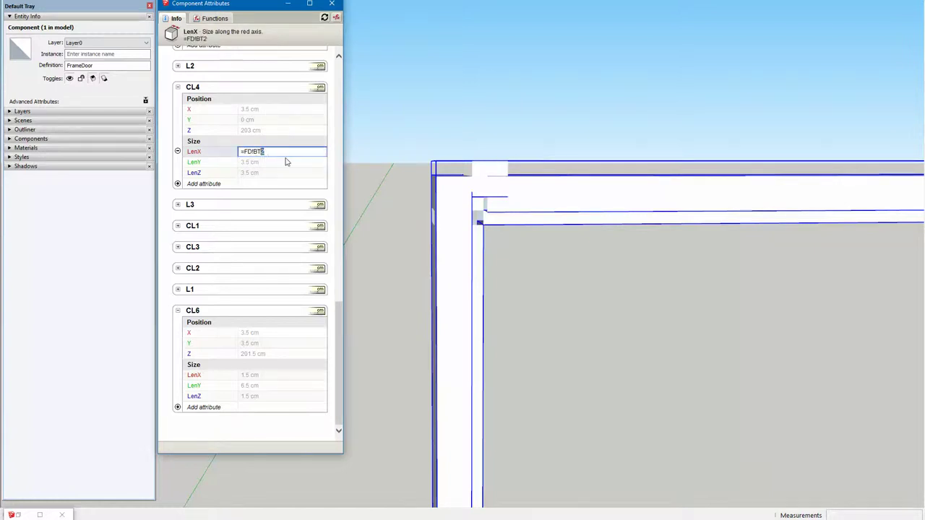
pyautogui.write('1')
pyautogui.press('Return')
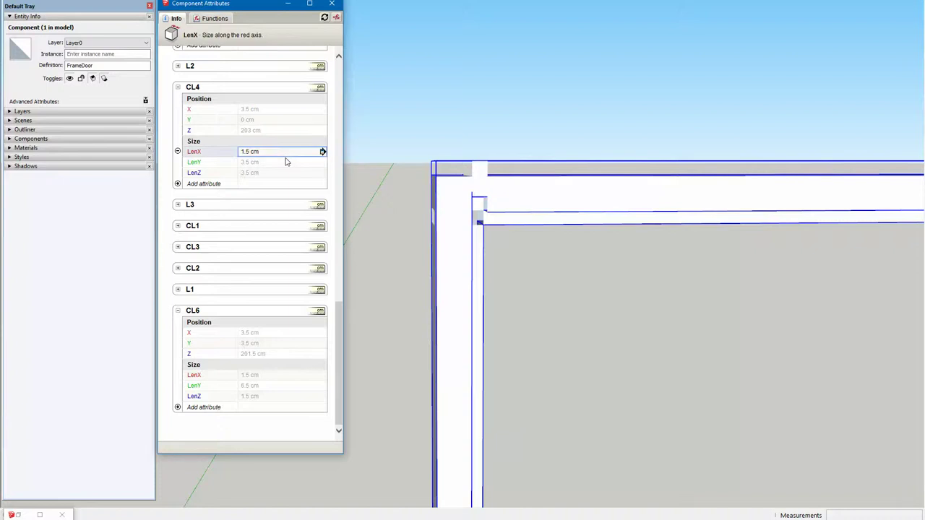
# Make CL4's LenY equal its LenX and set LenZ to FD!T1 minus FD!BT1 (3.5 cm).
pyautogui.click(275, 165)
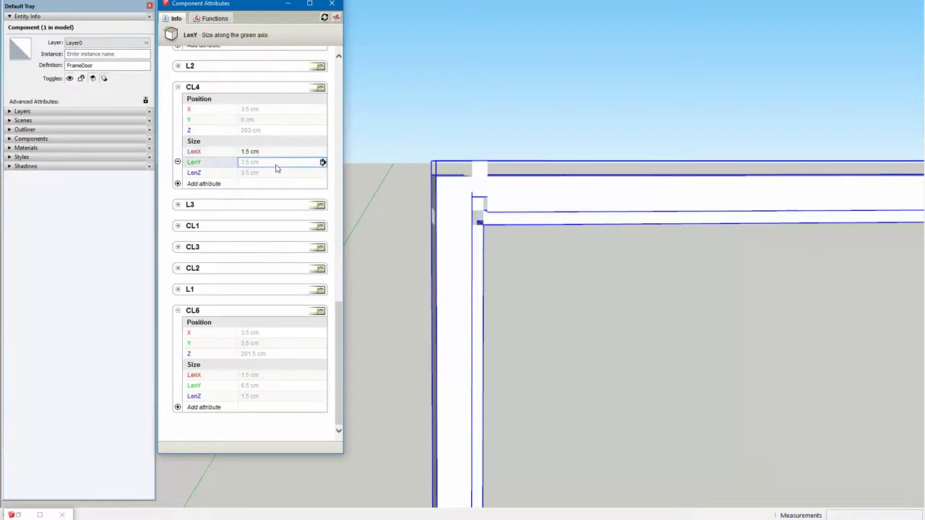
pyautogui.write('=')
pyautogui.click(277, 152)
pyautogui.press('Return')
pyautogui.click(261, 174)
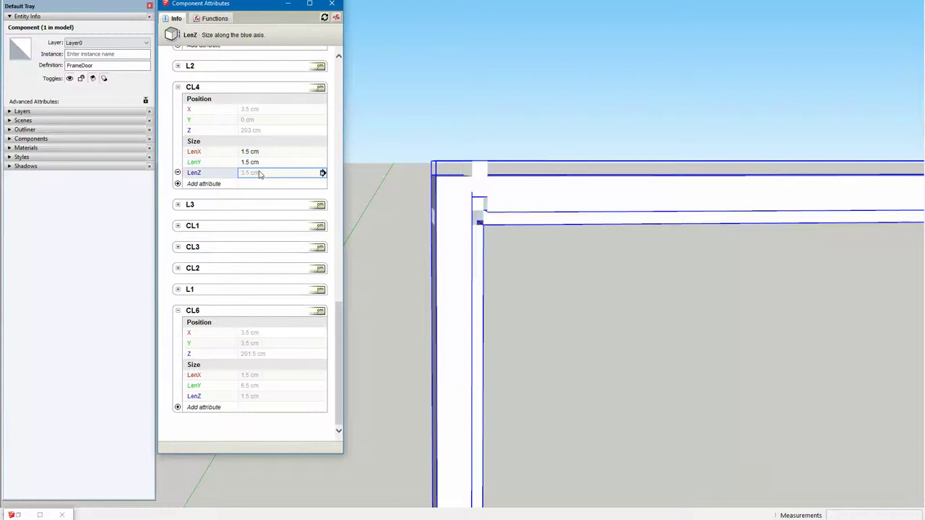
pyautogui.write('=FD')
pyautogui.write('+FD')
pyautogui.write('T')
pyautogui.press('Return')
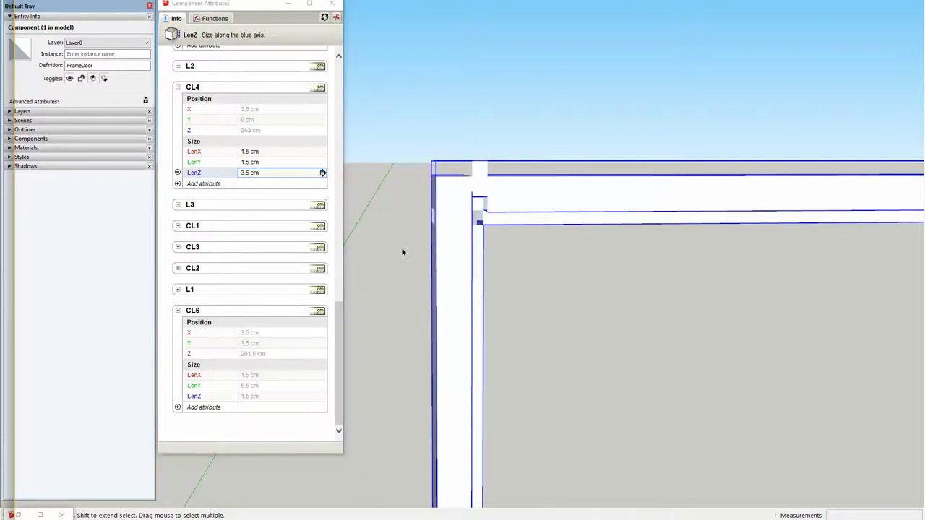
# Position CL4 at X =FD!T1-FD!BT1 (3.5 cm), Y 0 and Z =FD!H-LenZ (201.5 cm).
pyautogui.click(251, 113)
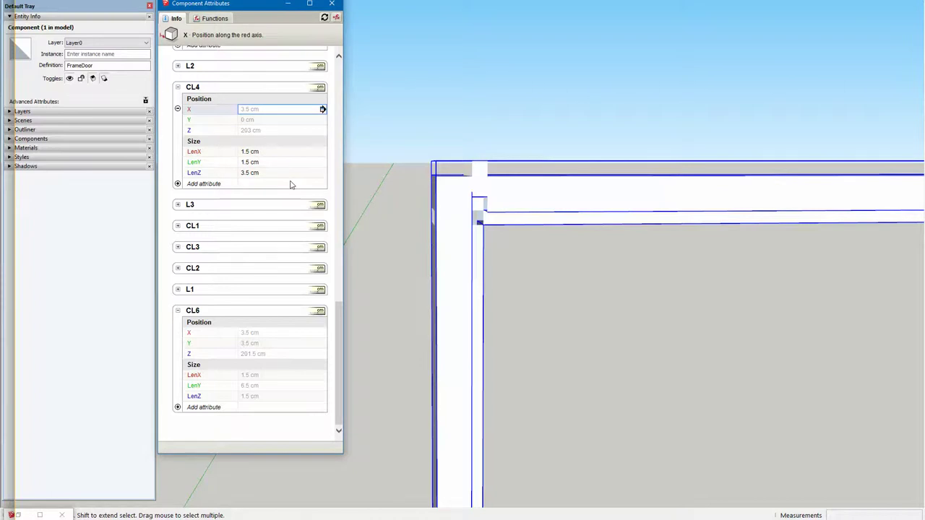
pyautogui.write('=FDIT')
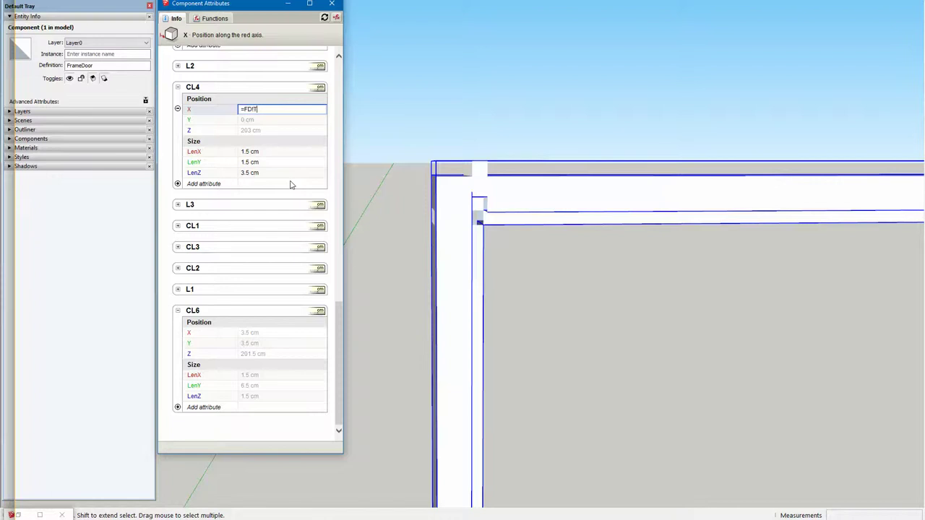
pyautogui.write('1-')
pyautogui.write('F')
pyautogui.write('DIBT')
pyautogui.write('1')
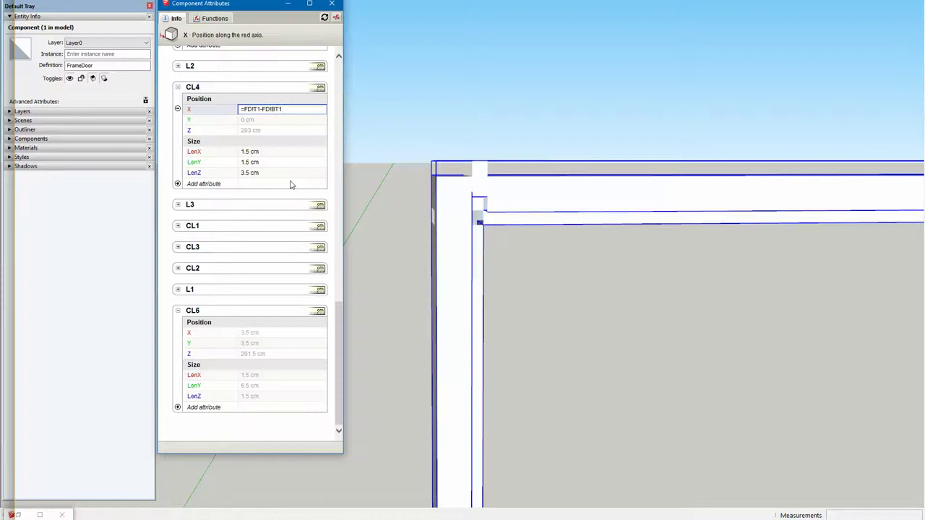
pyautogui.press('Return')
pyautogui.click(268, 121)
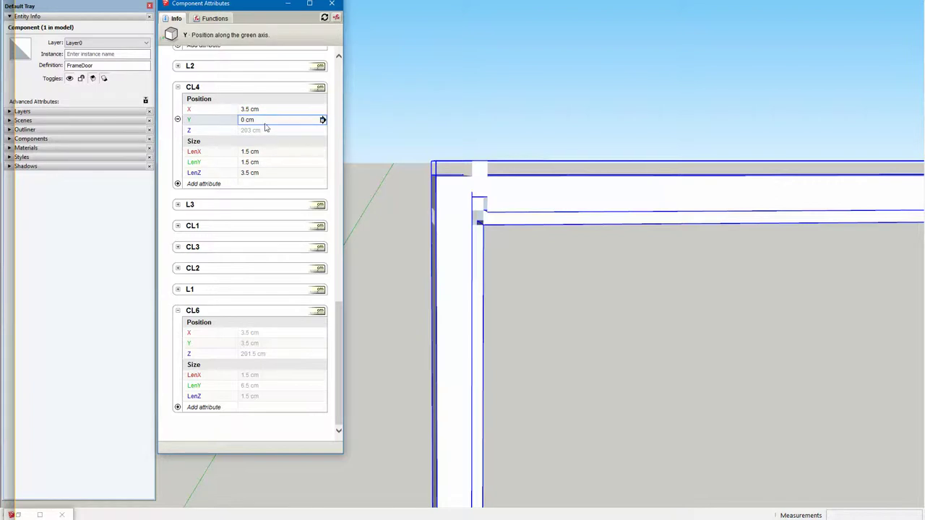
pyautogui.click(261, 133)
pyautogui.write('=')
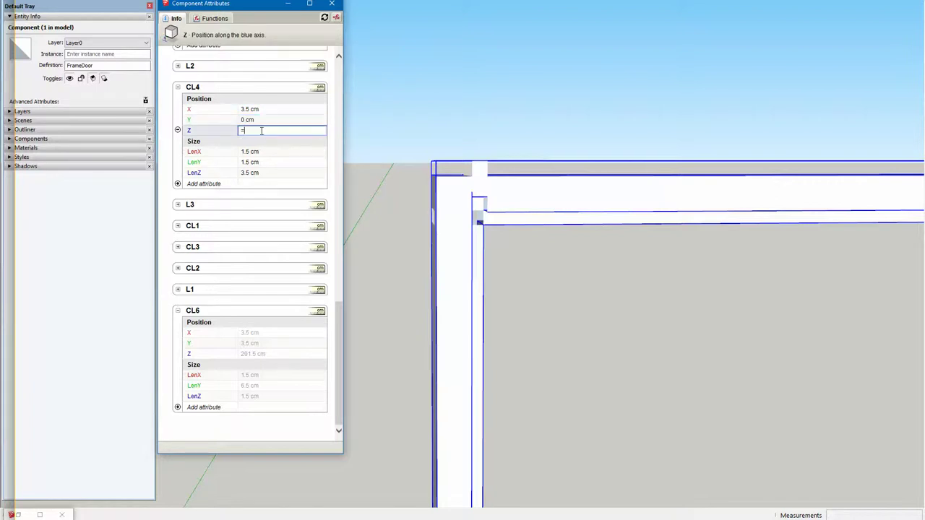
pyautogui.write('FD!H')
pyautogui.click(255, 175)
pyautogui.press('Return')
pyautogui.moveTo(492, 202)
pyautogui.mouseDown(button='middle')
pyautogui.moveTo(419, 223)
pyautogui.moveTo(450, 207)
pyautogui.mouseUp(button='middle')
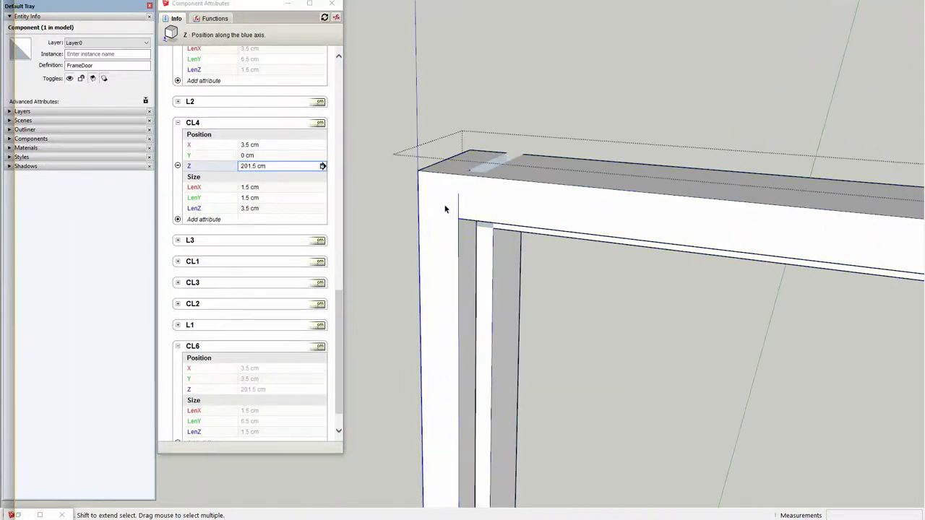
pyautogui.click(445, 209)
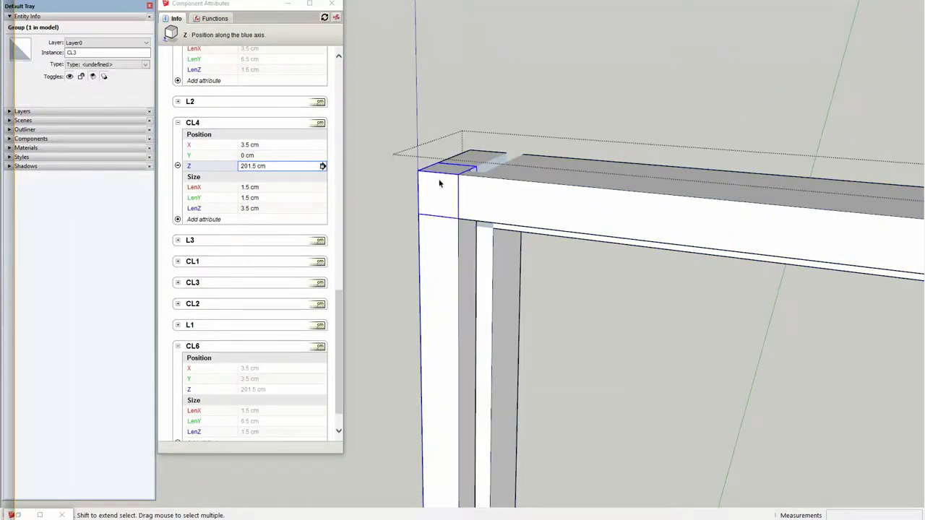
# Measure the beam edge at the top-left corner and display CL1's position and size values.
pyautogui.moveTo(445, 226)
pyautogui.mouseDown(button='middle')
pyautogui.moveTo(463, 200)
pyautogui.moveTo(511, 192)
pyautogui.moveTo(535, 131)
pyautogui.mouseUp(button='middle')
pyautogui.moveTo(467, 248)
pyautogui.mouseDown(button='middle')
pyautogui.moveTo(489, 211)
pyautogui.moveTo(521, 211)
pyautogui.mouseUp(button='middle')
pyautogui.moveTo(501, 244); pyautogui.dragTo(506, 241, button='middle')
pyautogui.press('t')
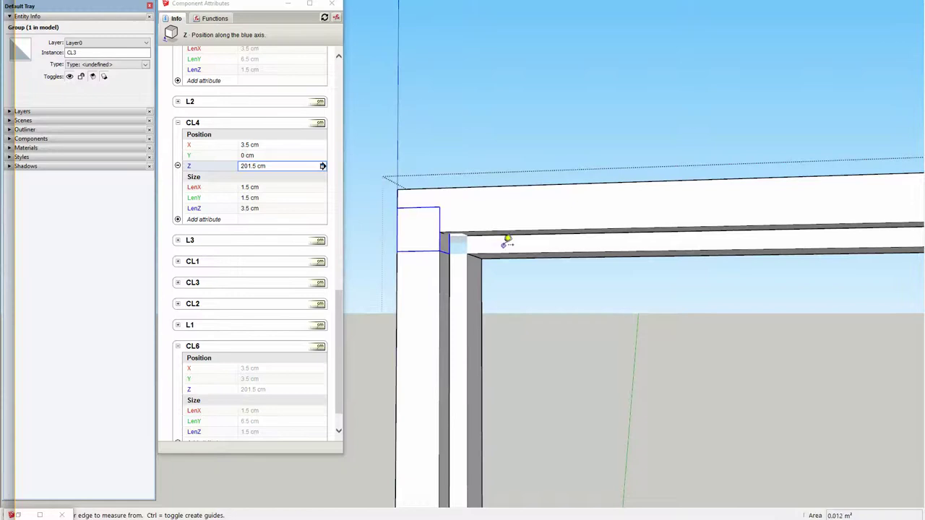
pyautogui.click(506, 243)
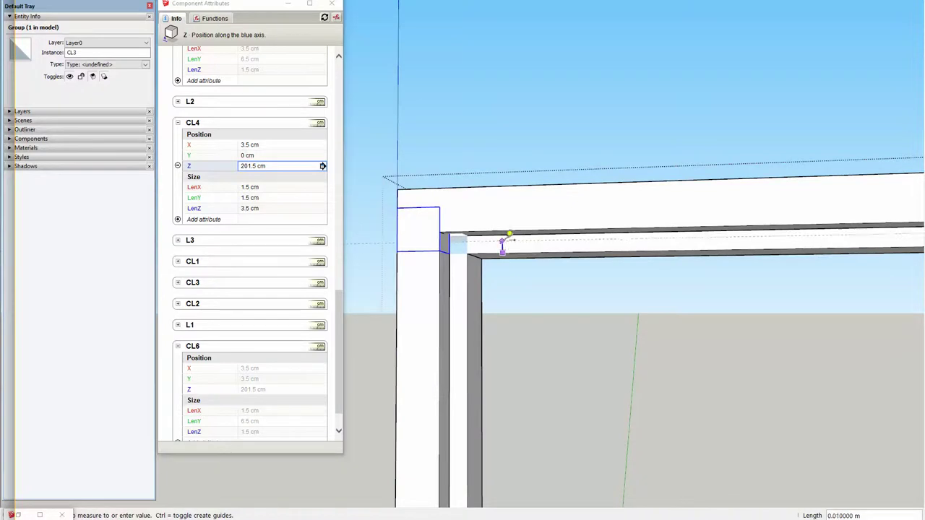
pyautogui.click(402, 186)
pyautogui.press('space')
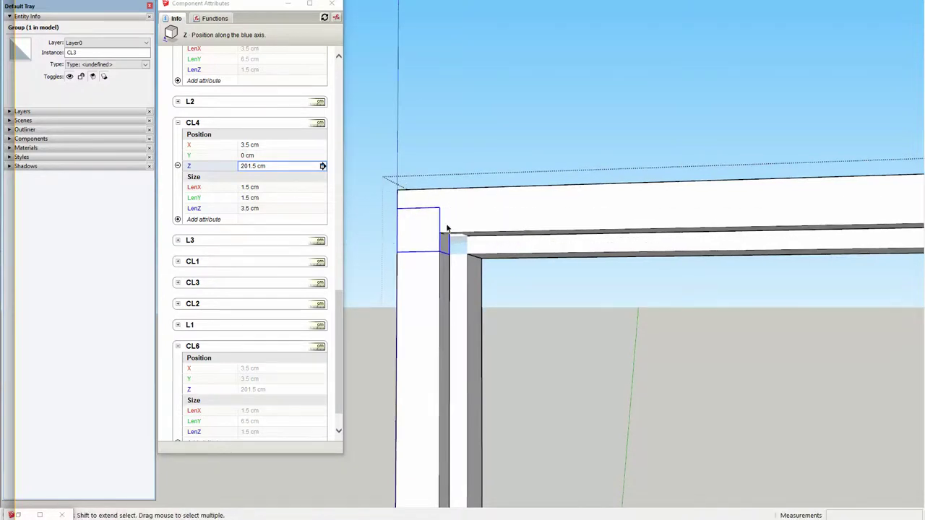
pyautogui.moveTo(487, 224); pyautogui.dragTo(469, 253, button='middle')
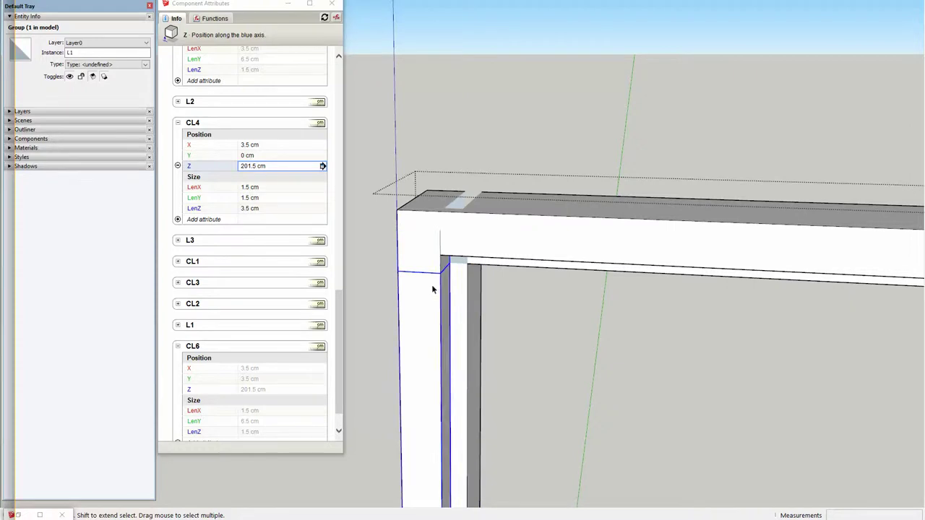
pyautogui.moveTo(434, 289)
pyautogui.mouseDown(button='middle')
pyautogui.moveTo(443, 224)
pyautogui.moveTo(434, 248)
pyautogui.mouseUp(button='middle')
pyautogui.click(427, 214)
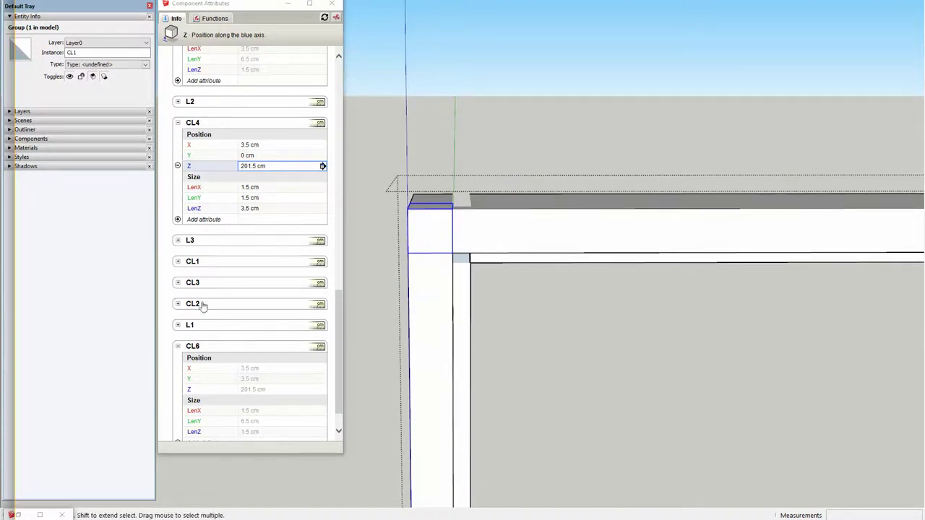
pyautogui.click(178, 261)
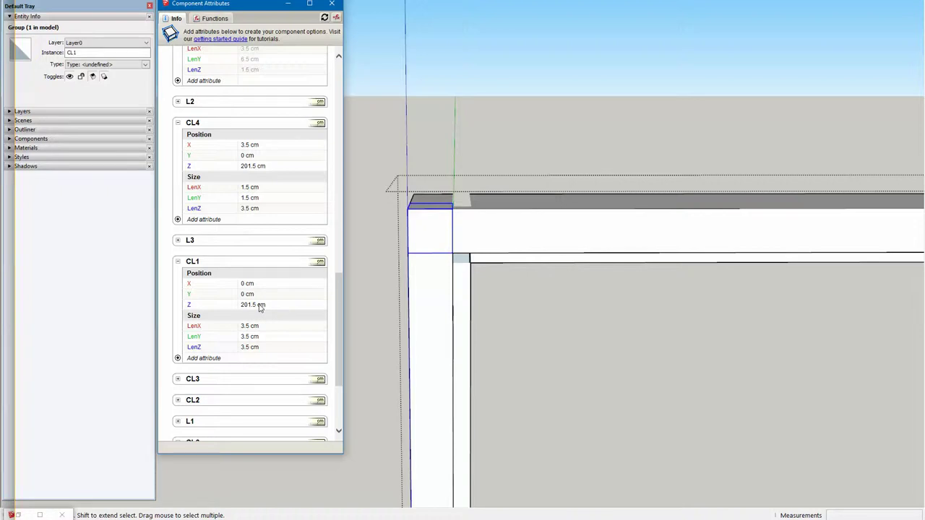
# Take another measurement from the frame leg and select corner piece CL3.
pyautogui.moveTo(435, 250)
pyautogui.mouseDown(button='middle')
pyautogui.moveTo(388, 138)
pyautogui.moveTo(448, 231)
pyautogui.moveTo(411, 304)
pyautogui.mouseUp(button='middle')
pyautogui.press('t')
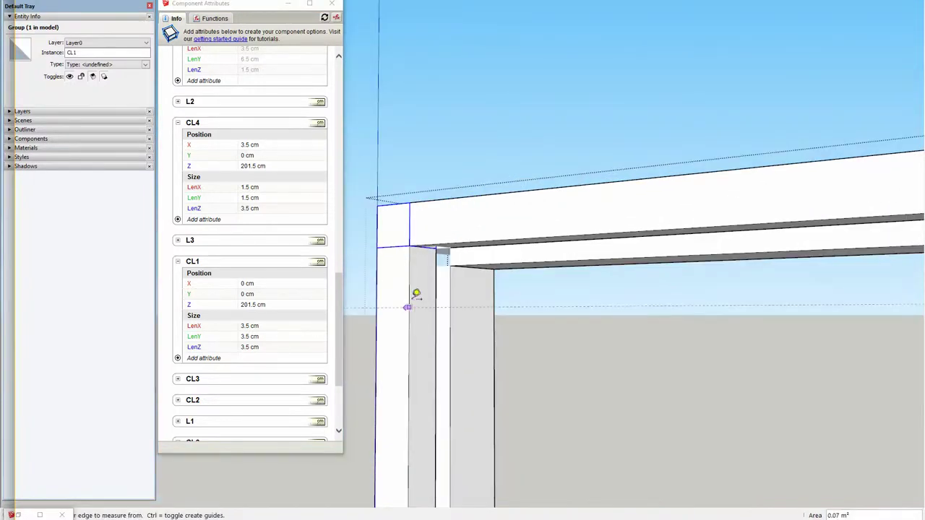
pyautogui.click(408, 299)
pyautogui.moveTo(444, 296); pyautogui.dragTo(570, 311, button='middle')
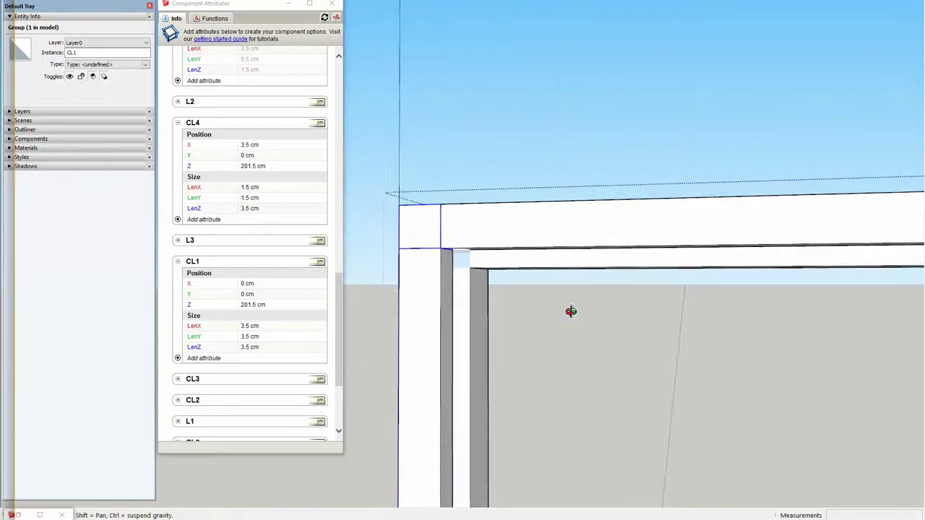
pyautogui.press('space')
pyautogui.moveTo(419, 241)
pyautogui.mouseDown(button='middle')
pyautogui.moveTo(481, 341)
pyautogui.moveTo(448, 280)
pyautogui.mouseUp(button='middle')
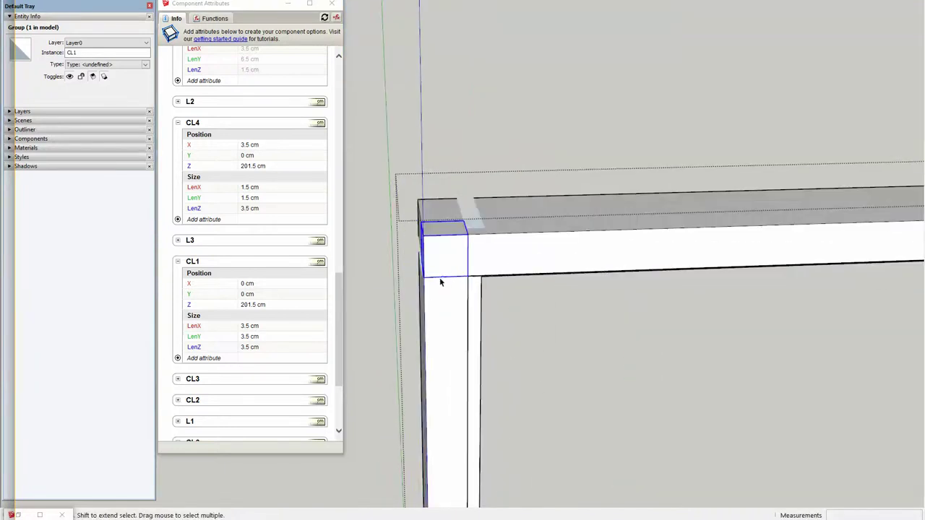
pyautogui.keyDown('shift'); pyautogui.click(439, 282); pyautogui.keyUp('shift')
pyautogui.click(439, 284)
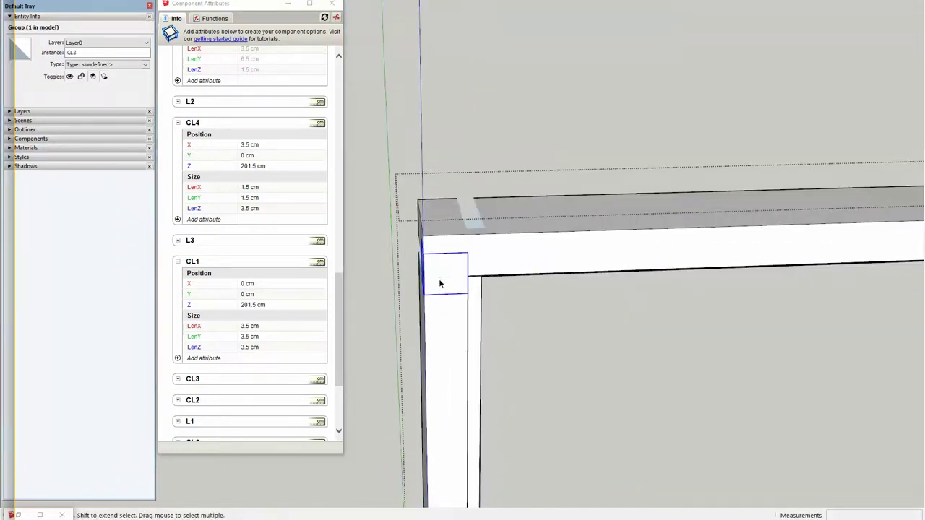
pyautogui.moveTo(439, 283); pyautogui.dragTo(438, 242, button='middle')
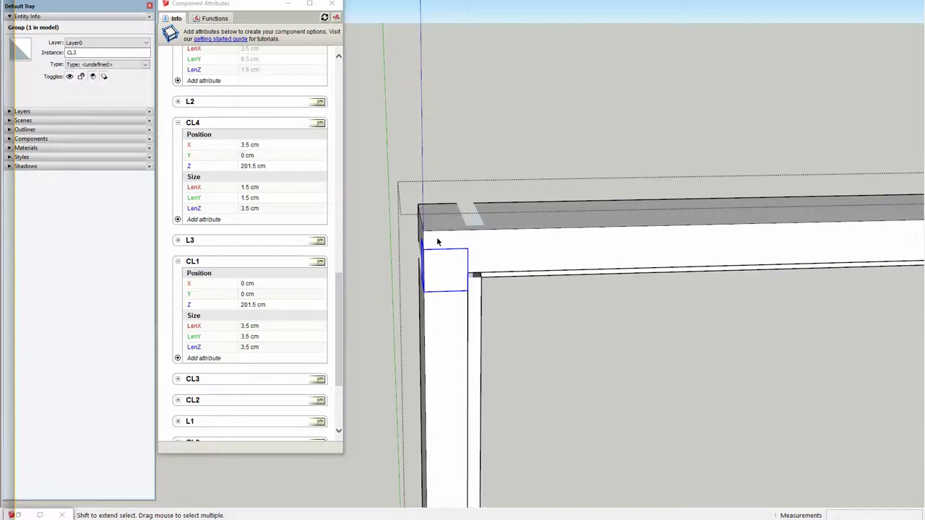
# Replace the LenY reference in CL3's LenZ formula with FD!T1 minus FD!BT1.
pyautogui.click(178, 380)
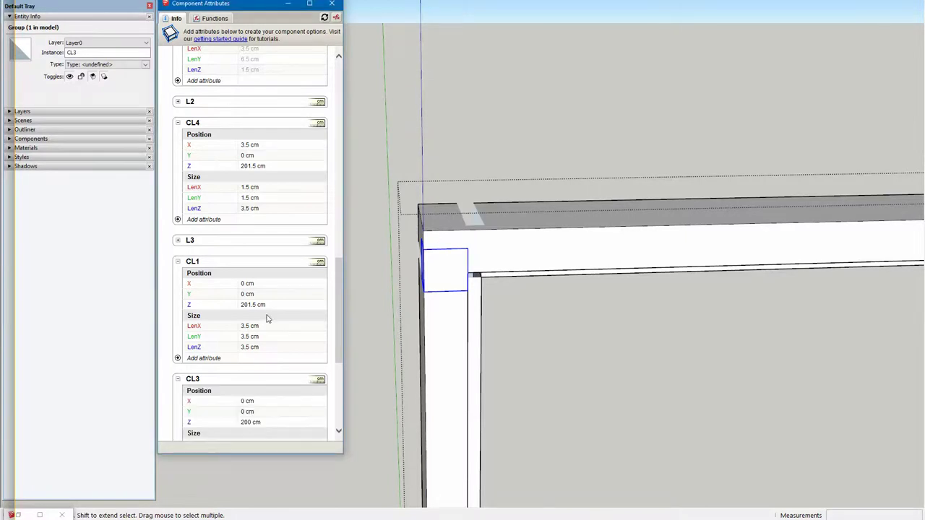
pyautogui.scroll(-3, 266, 320)
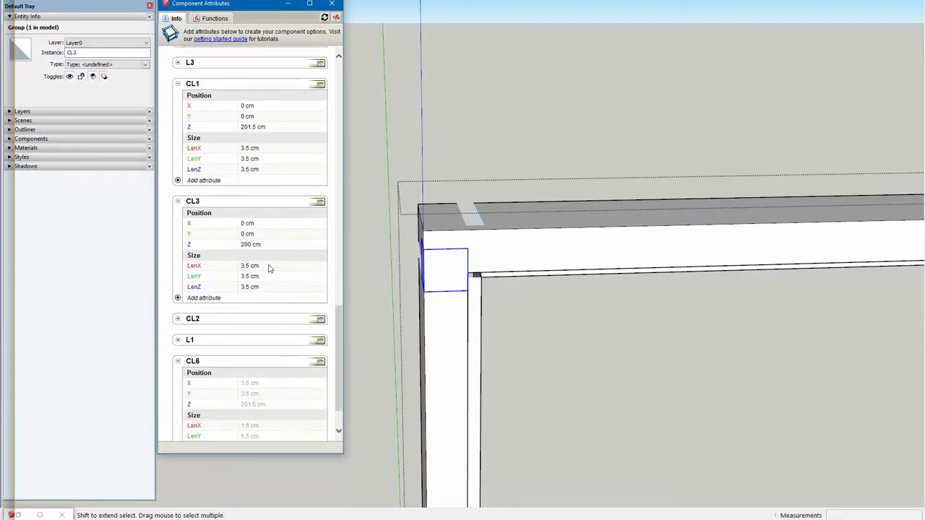
pyautogui.click(270, 288)
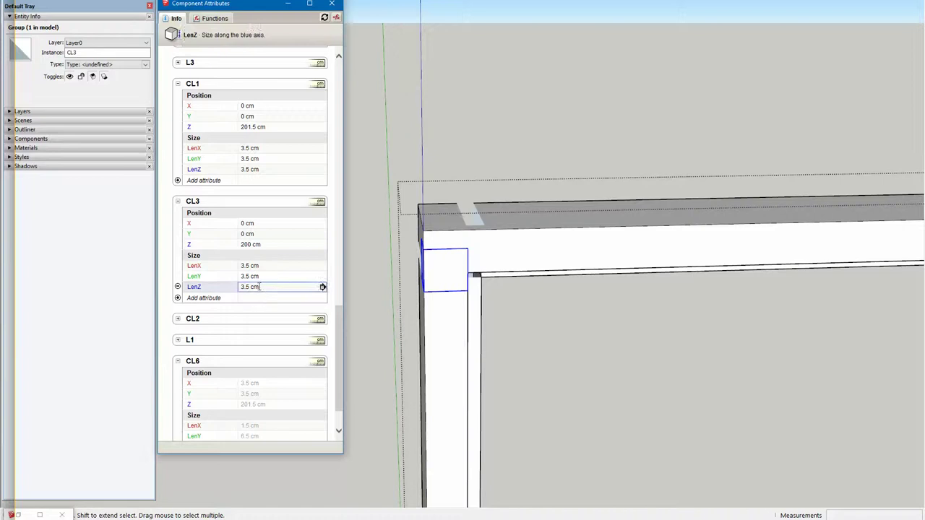
pyautogui.click(273, 287)
pyautogui.doubleClick(252, 288)
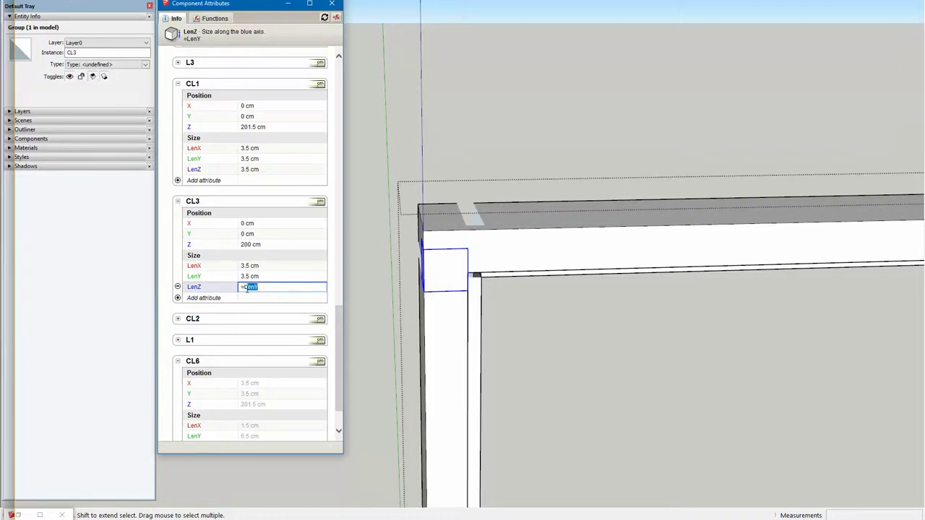
pyautogui.press('BackSpace')
pyautogui.write('D')
pyautogui.write('1-FDIB')
pyautogui.write('T1')
pyautogui.press('Return')
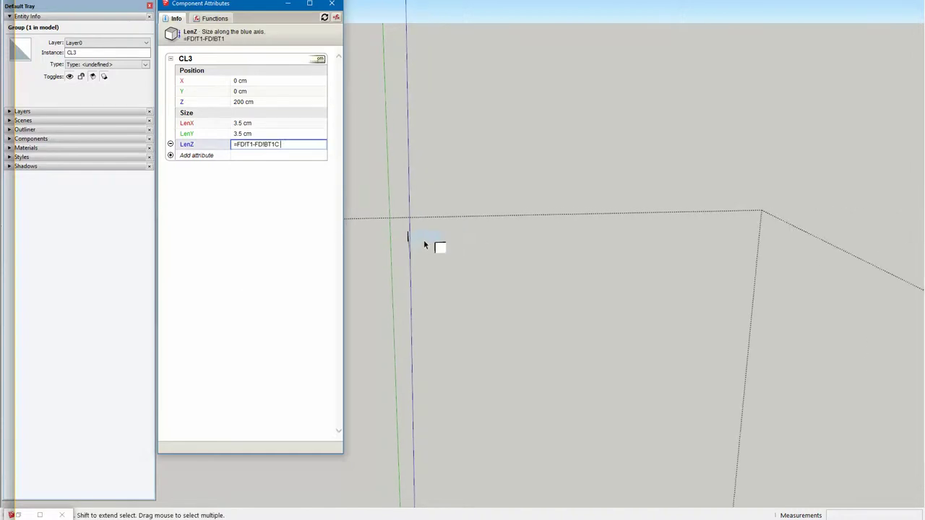
# Remove a stray character from CL3's LenZ formula so it evaluates to 3.5 cm.
pyautogui.click(410, 178)
pyautogui.click(300, 145)
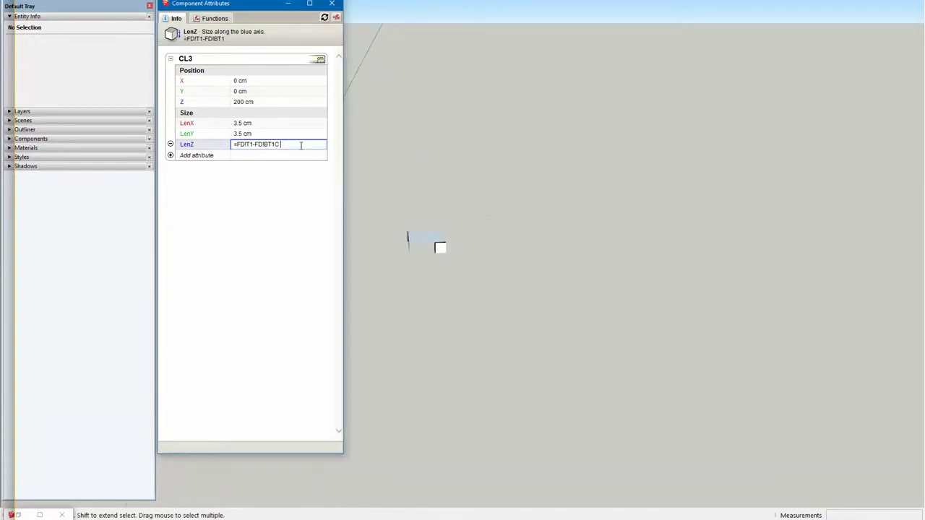
pyautogui.press('BackSpace')
pyautogui.click(439, 223)
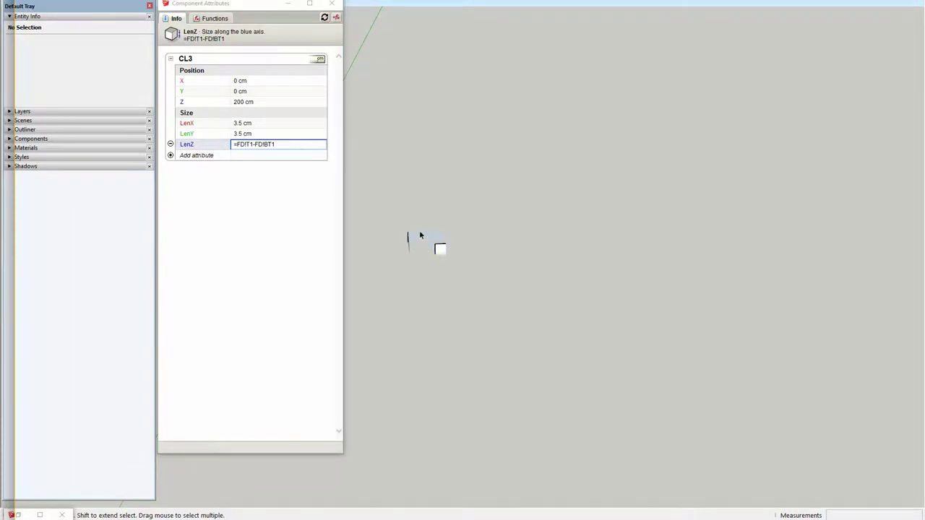
pyautogui.click(421, 234)
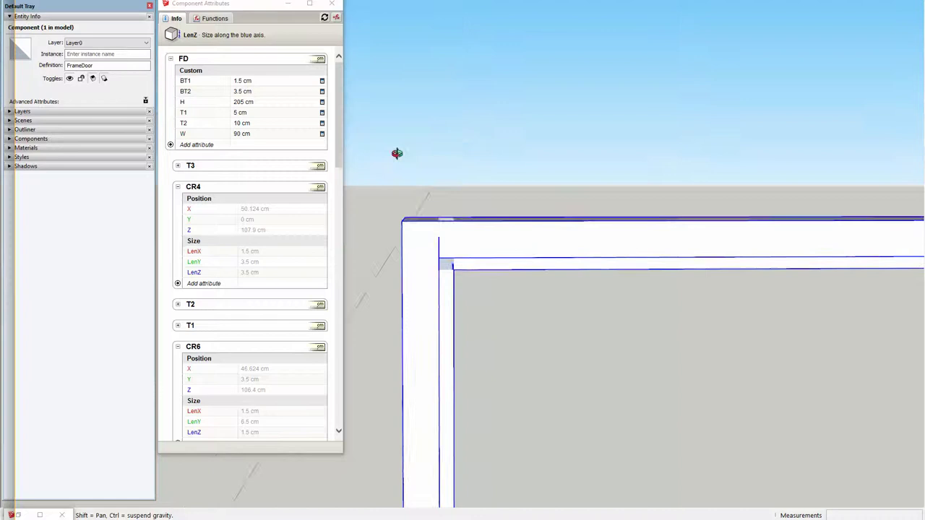
# Select corner piece CL3 and scroll Component Attributes down to its size fields.
pyautogui.moveTo(431, 253); pyautogui.dragTo(434, 250, button='middle')
pyautogui.scroll(1, 431, 252)
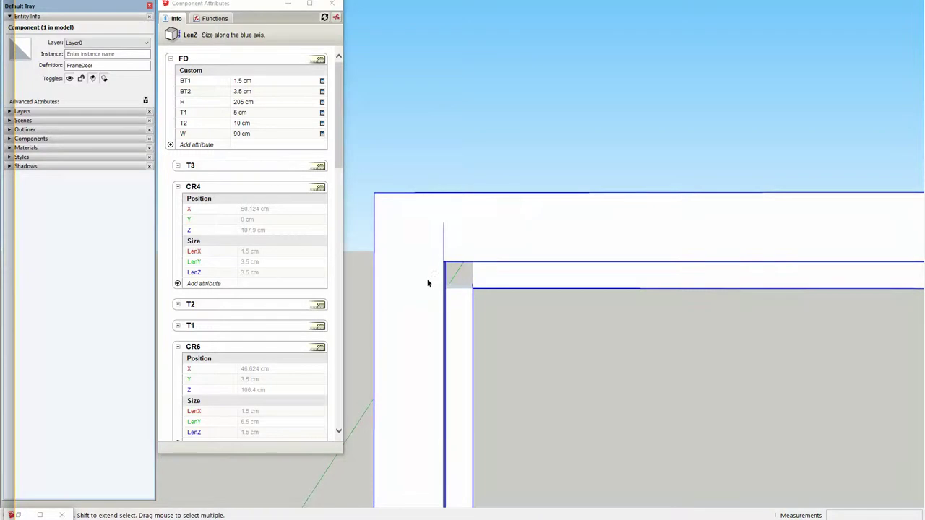
pyautogui.click(424, 274)
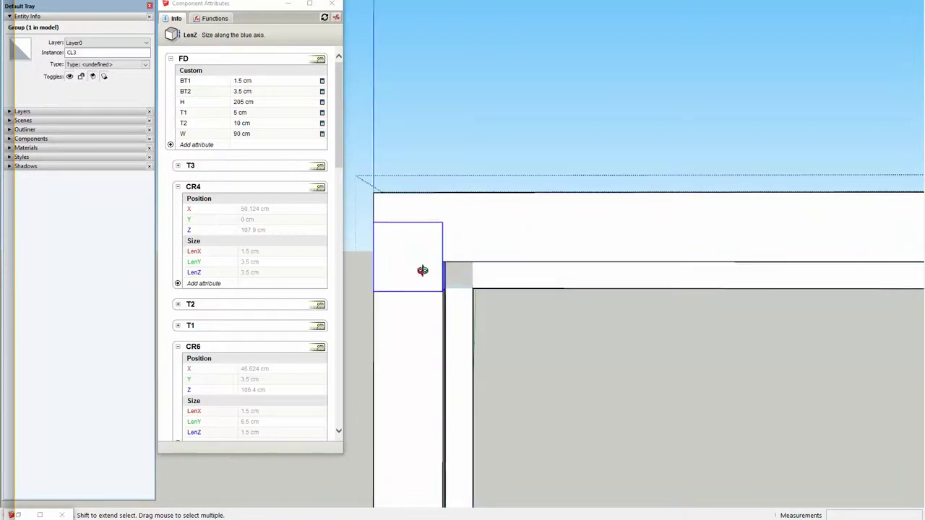
pyautogui.moveTo(424, 272); pyautogui.dragTo(436, 289, button='middle')
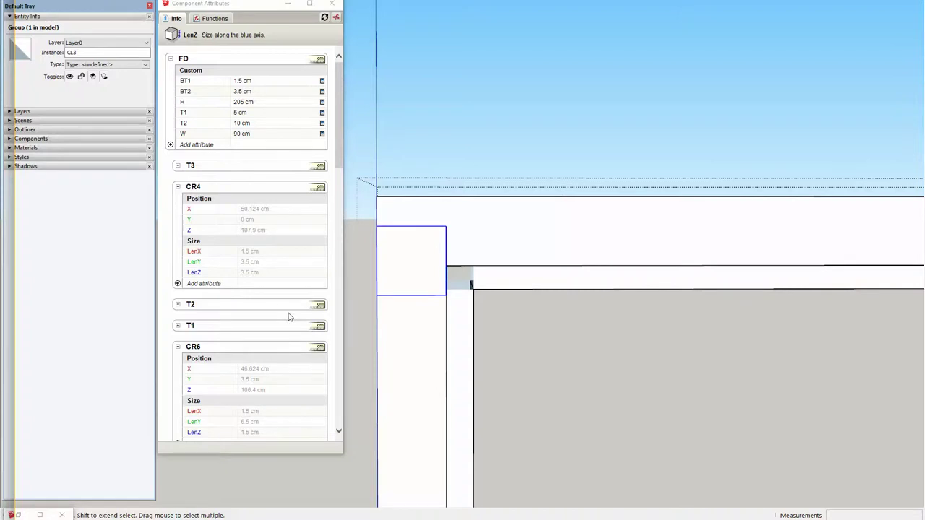
pyautogui.scroll(-3, 288, 316)
pyautogui.scroll(-3, 289, 316)
pyautogui.scroll(-2, 285, 322)
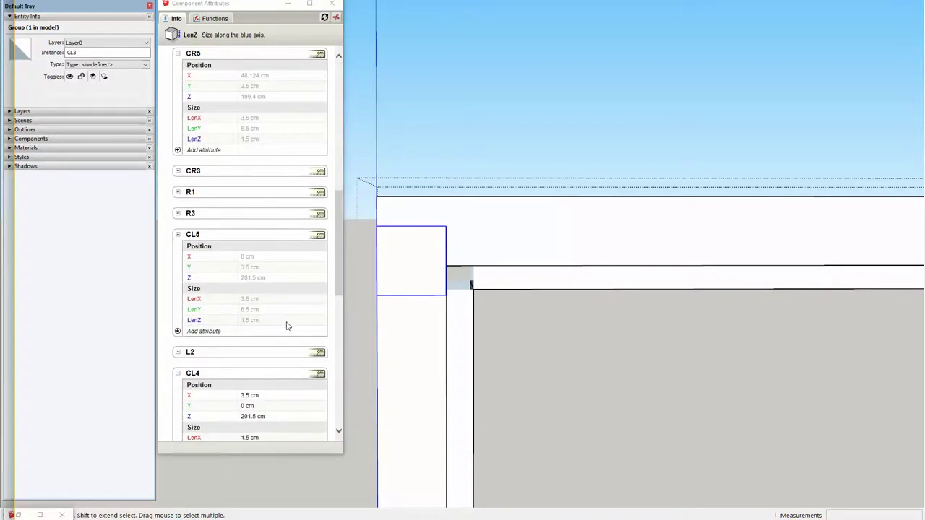
pyautogui.scroll(-1, 286, 326)
pyautogui.scroll(-2, 287, 329)
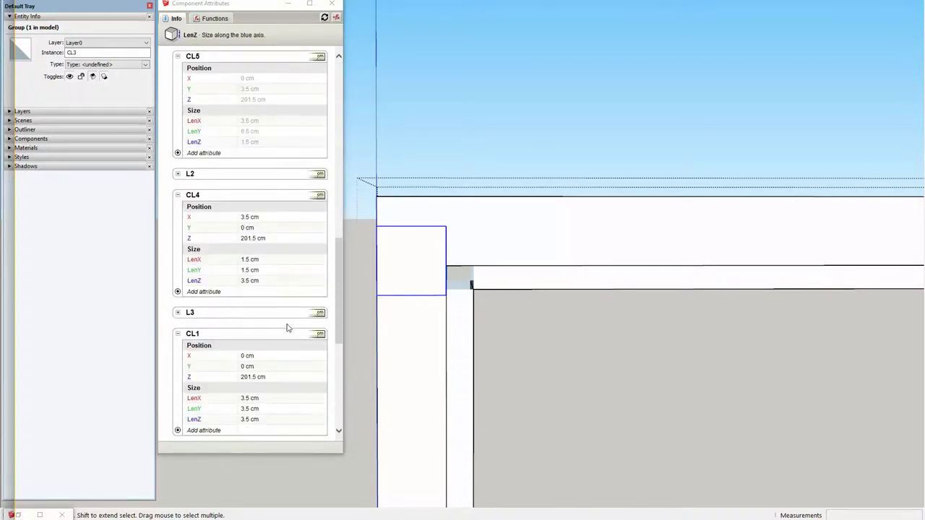
pyautogui.scroll(-1, 286, 328)
pyautogui.scroll(-2, 286, 328)
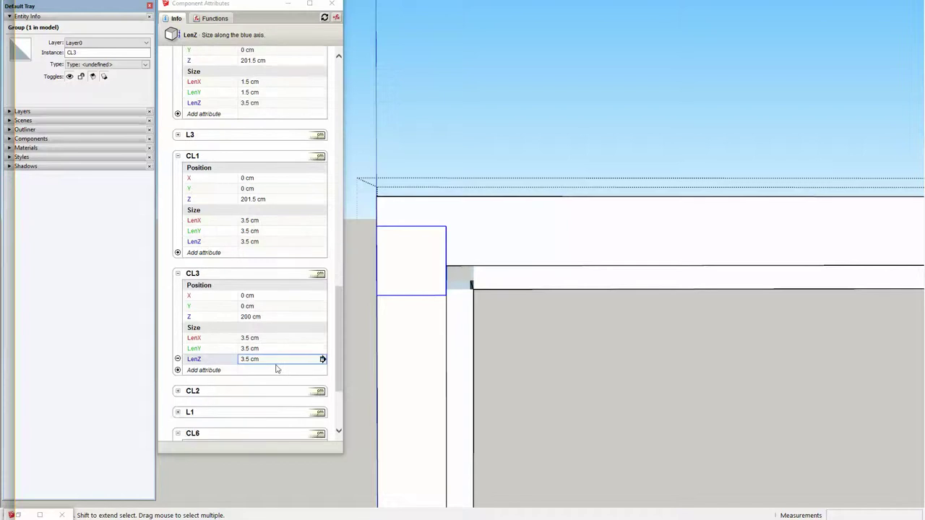
pyautogui.scroll(-1, 393, 297)
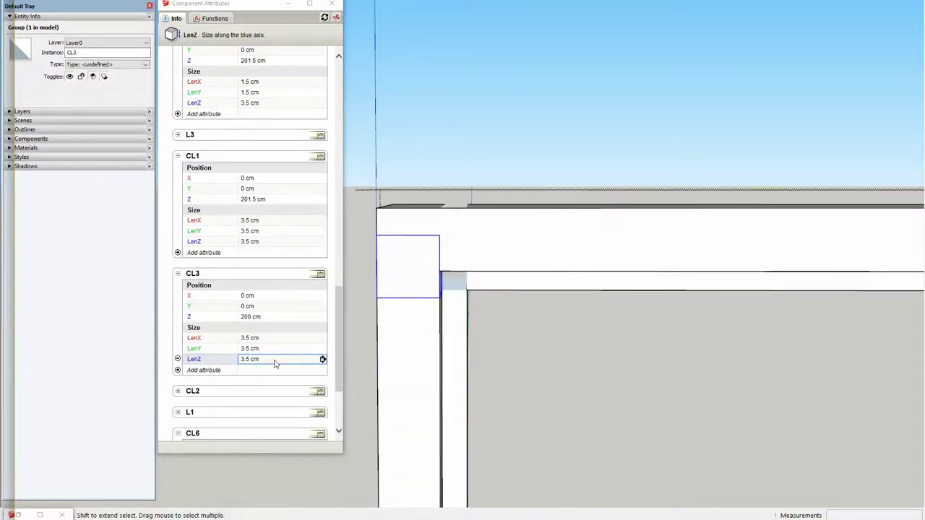
# Delete the first term of CL3's LenZ formula so its height becomes 1.5 cm.
pyautogui.click(274, 361)
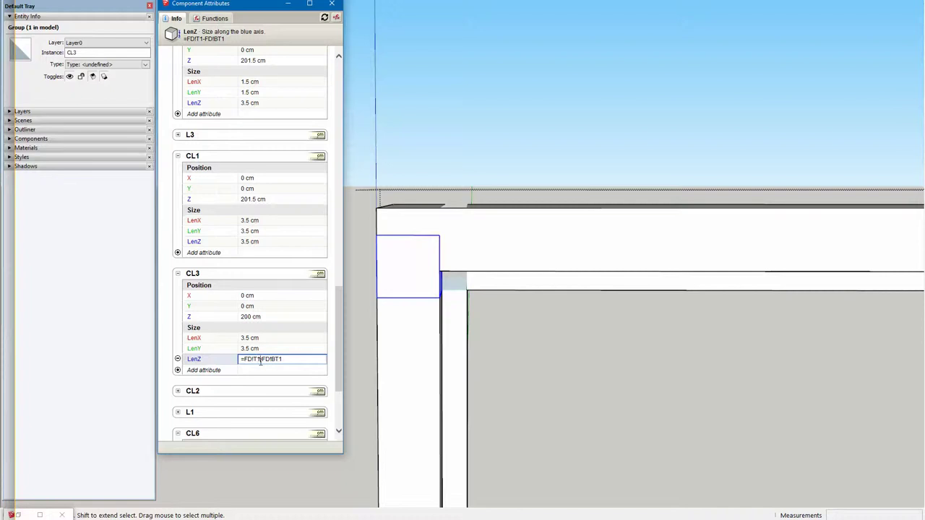
pyautogui.click(455, 164)
pyautogui.click(454, 223)
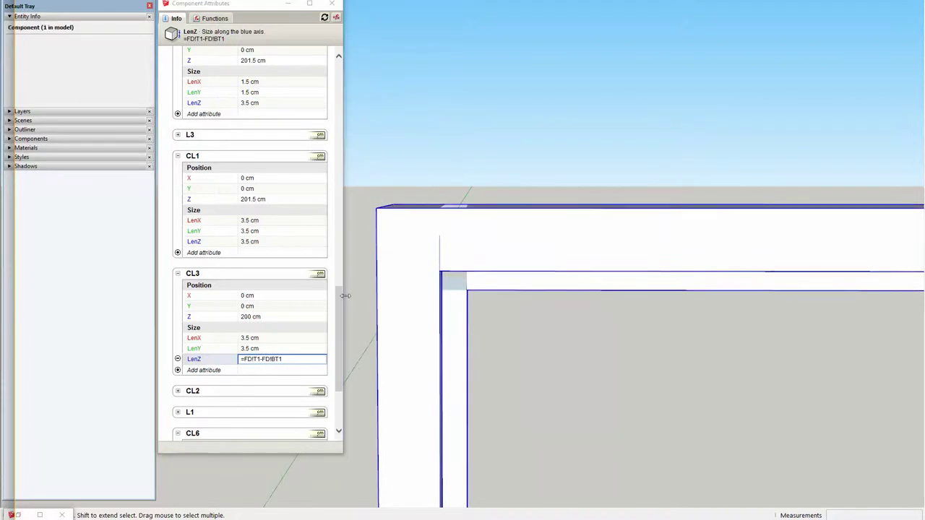
pyautogui.moveTo(336, 329); pyautogui.dragTo(329, 340)
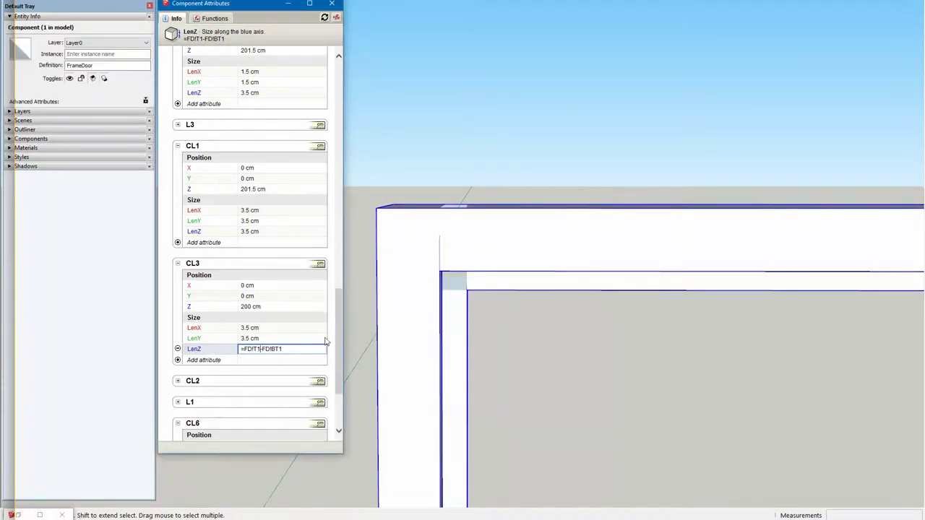
pyautogui.click(263, 352)
pyautogui.hotkey('shift', 'Left')
pyautogui.hotkey('shift', 'Left')
pyautogui.hotkey('shift', 'Left')
pyautogui.hotkey('shift', 'Left')
pyautogui.hotkey('shift', 'Left')
pyautogui.hotkey('shift', 'Left')
pyautogui.press('BackSpace')
pyautogui.press('Return')
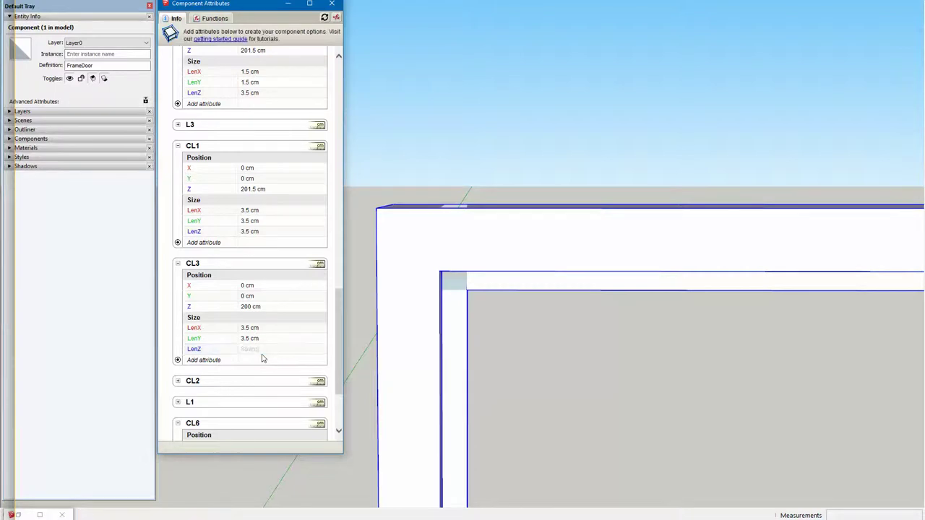
pyautogui.write('1.5')
pyautogui.doubleClick(399, 282)
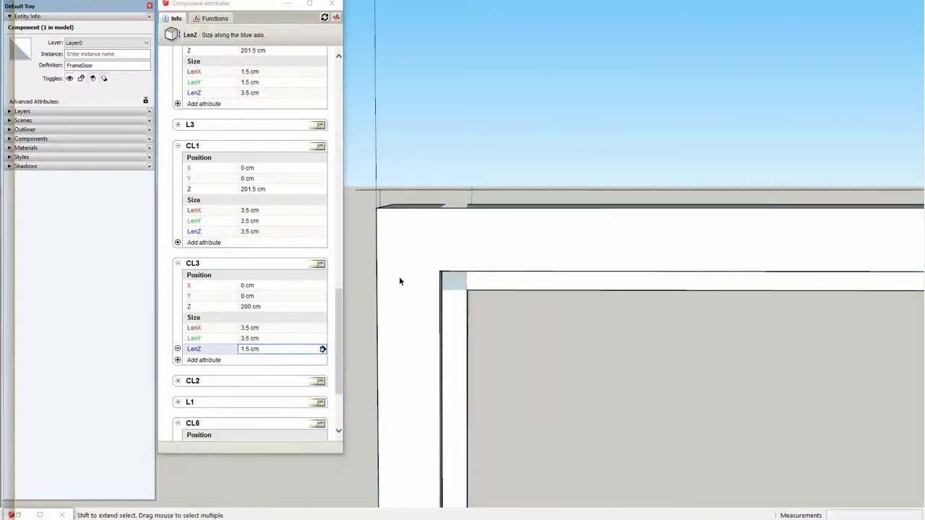
pyautogui.click(428, 273)
pyautogui.press('t')
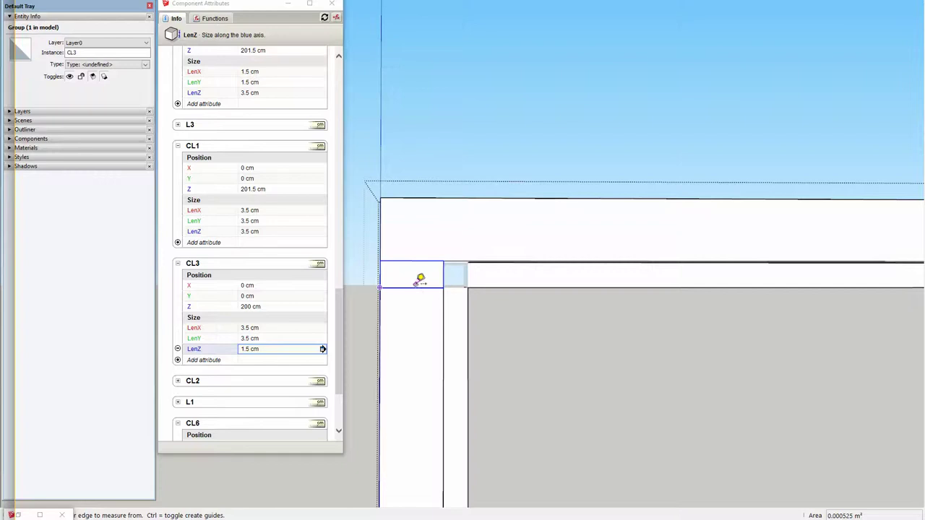
pyautogui.click(412, 190)
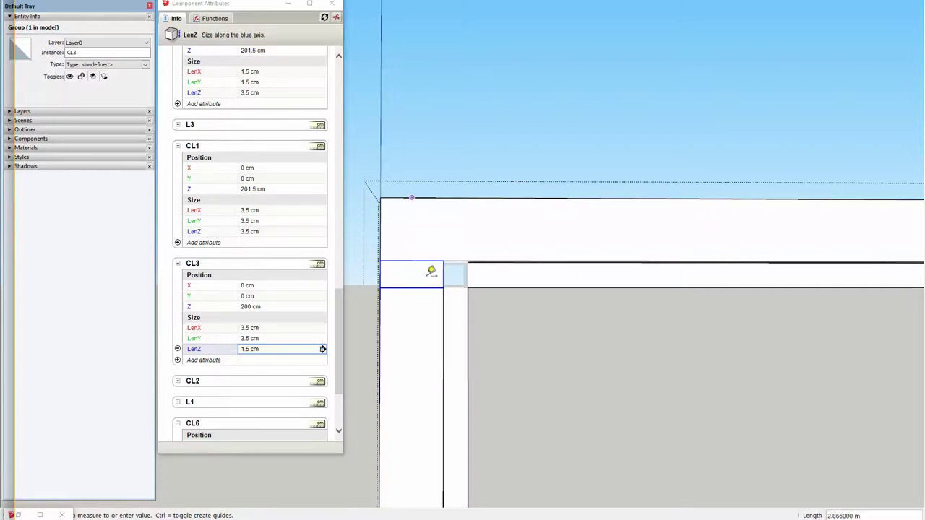
pyautogui.moveTo(432, 281)
pyautogui.mouseDown(button='middle')
pyautogui.moveTo(422, 257)
pyautogui.moveTo(468, 243)
pyautogui.moveTo(412, 258)
pyautogui.moveTo(426, 289)
pyautogui.moveTo(417, 382)
pyautogui.moveTo(427, 247)
pyautogui.moveTo(386, 299)
pyautogui.moveTo(405, 227)
pyautogui.moveTo(444, 252)
pyautogui.moveTo(344, 322)
pyautogui.mouseUp(button='middle')
pyautogui.click(470, 245)
pyautogui.moveTo(447, 203)
pyautogui.mouseDown(button='middle')
pyautogui.moveTo(500, 198)
pyautogui.moveTo(434, 211)
pyautogui.moveTo(419, 176)
pyautogui.moveTo(444, 223)
pyautogui.moveTo(384, 264)
pyautogui.mouseUp(button='middle')
pyautogui.click(434, 210)
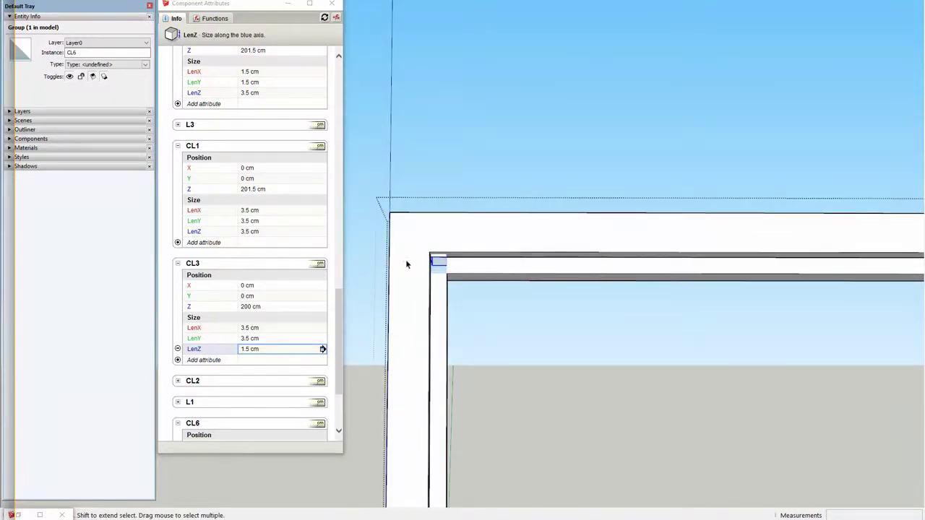
pyautogui.scroll(-1, 405, 263)
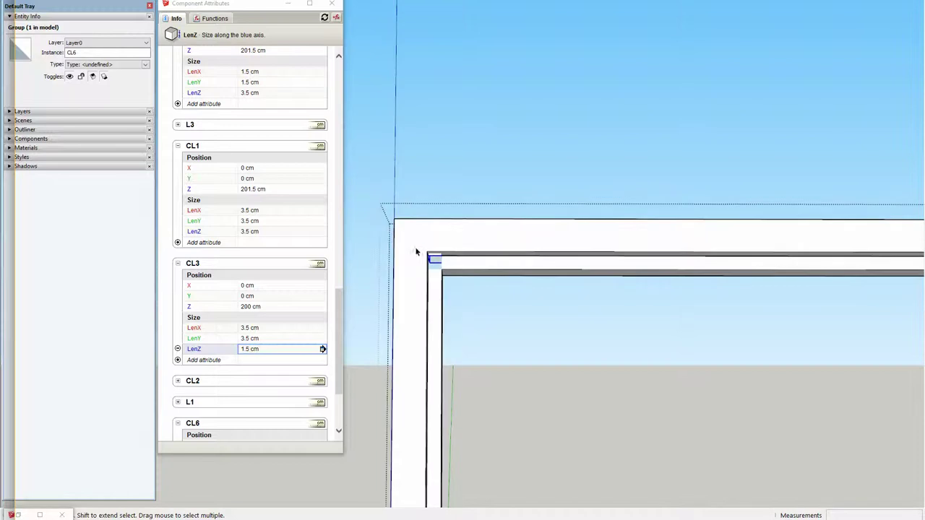
pyautogui.scroll(-3, 405, 262)
pyautogui.scroll(-2, 405, 263)
pyautogui.keyDown('shift'); pyautogui.moveTo(504, 247); pyautogui.dragTo(457, 238, button='middle'); pyautogui.keyUp('shift')
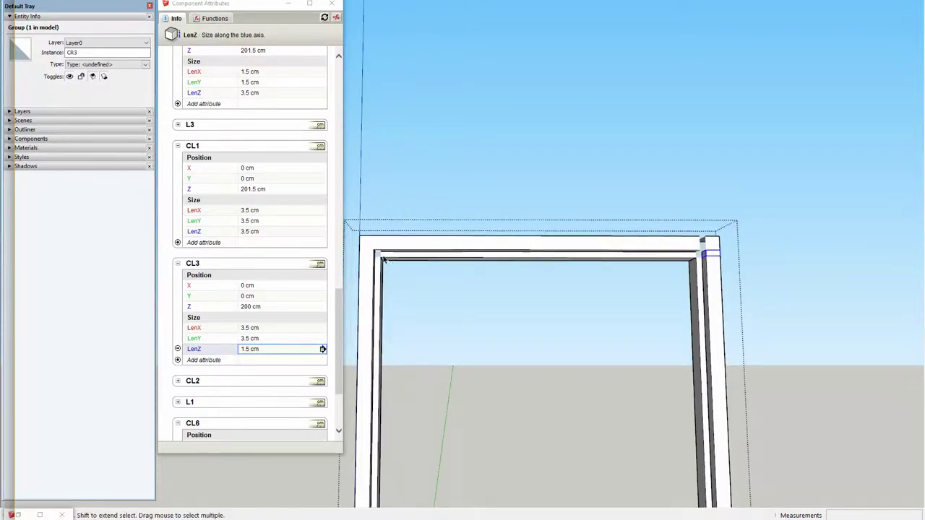
pyautogui.scroll(2, 381, 258)
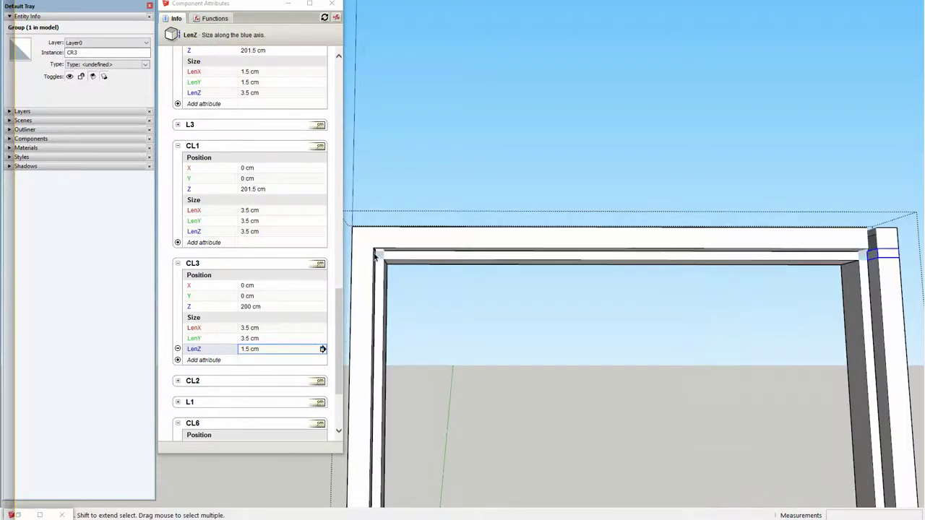
pyautogui.click(411, 185)
pyautogui.moveTo(412, 233); pyautogui.dragTo(412, 236, button='middle')
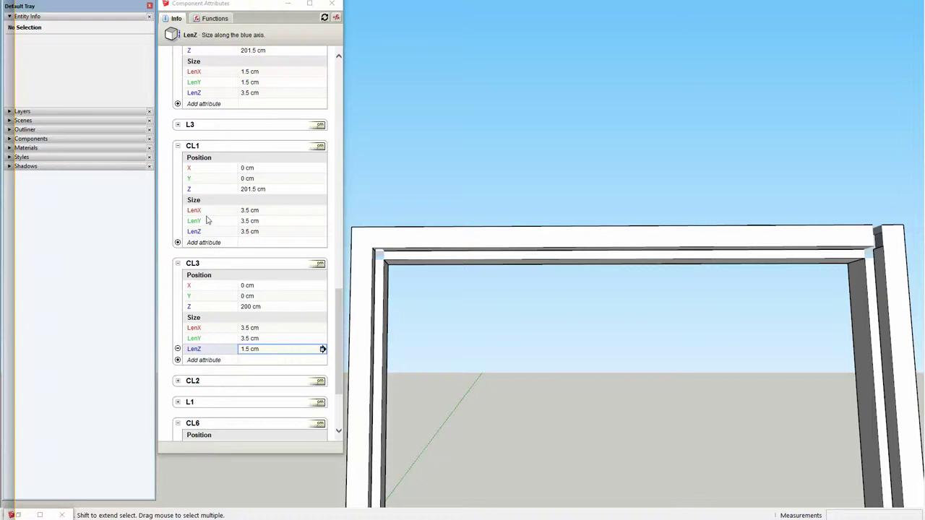
pyautogui.click(383, 249)
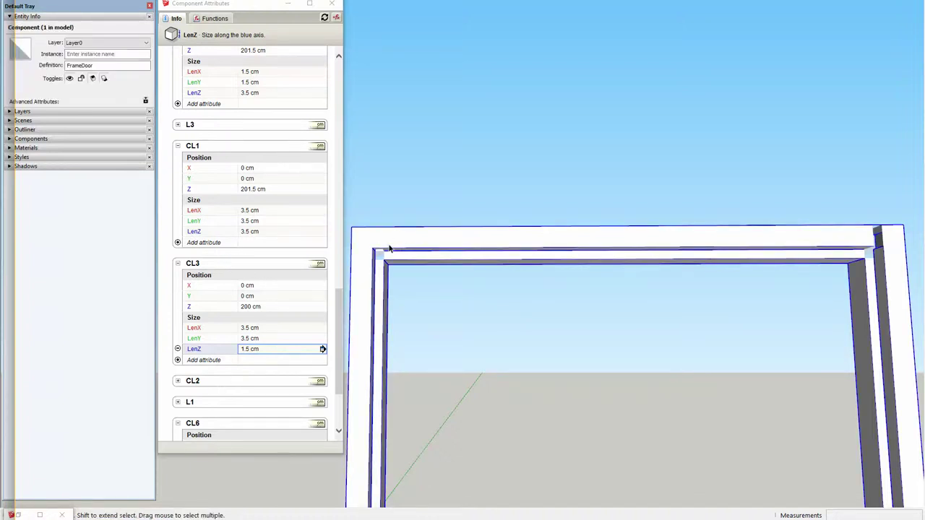
# Check the CL4 corner piece inside the frame, then reselect the whole door frame component.
pyautogui.scroll(-3, 252, 290)
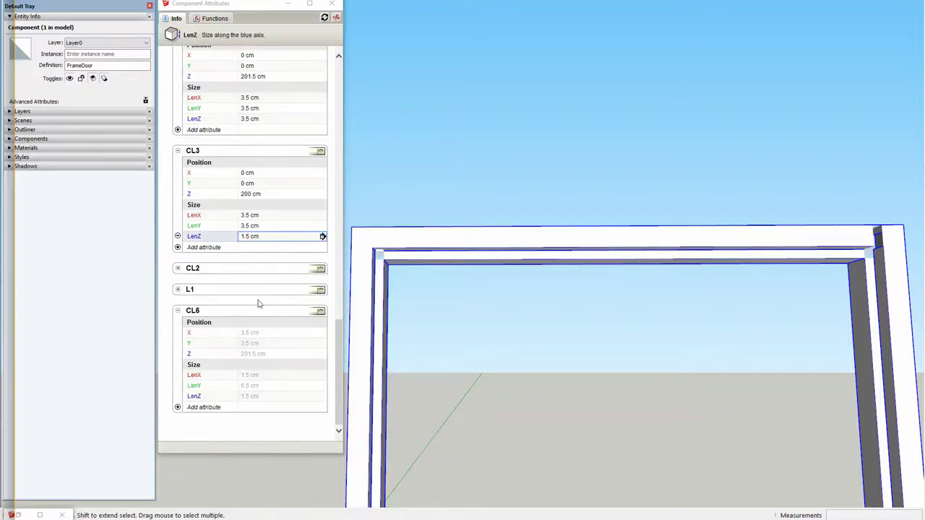
pyautogui.doubleClick(376, 240)
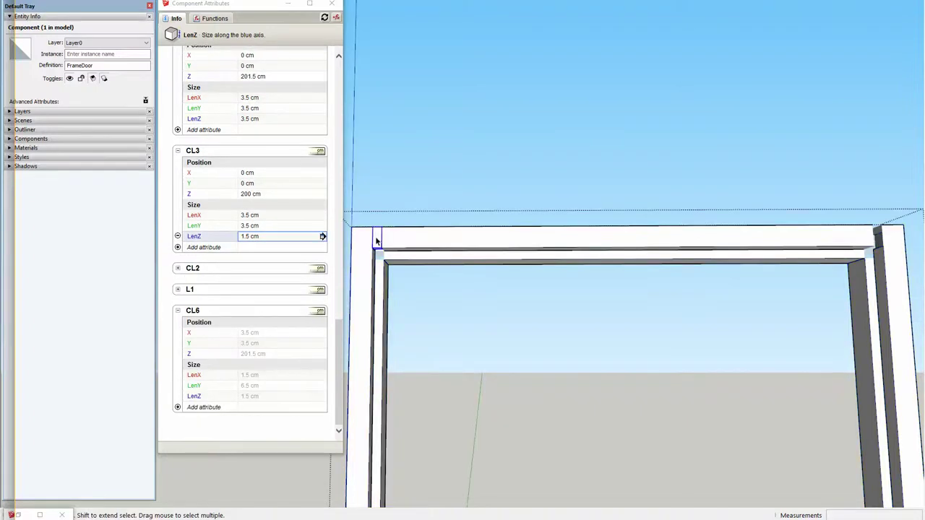
pyautogui.click(376, 240)
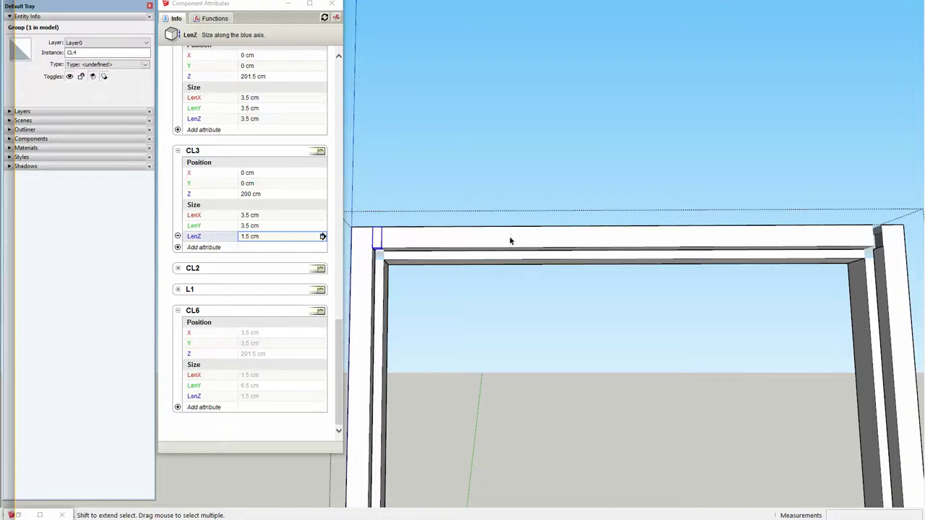
pyautogui.click(461, 164)
pyautogui.click(396, 237)
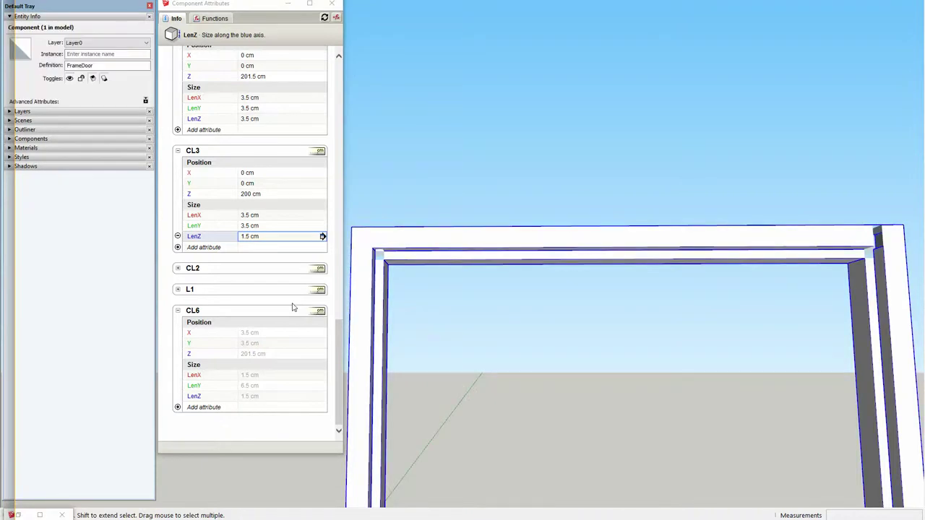
# Scroll up to CR4 and start a new LenX formula with '='.
pyautogui.scroll(1, 285, 304)
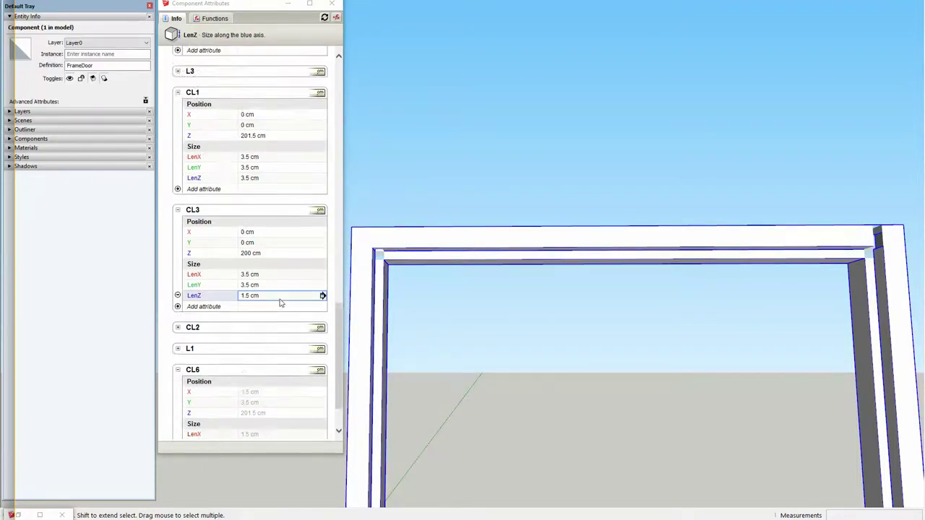
pyautogui.scroll(2, 283, 303)
pyautogui.scroll(2, 282, 303)
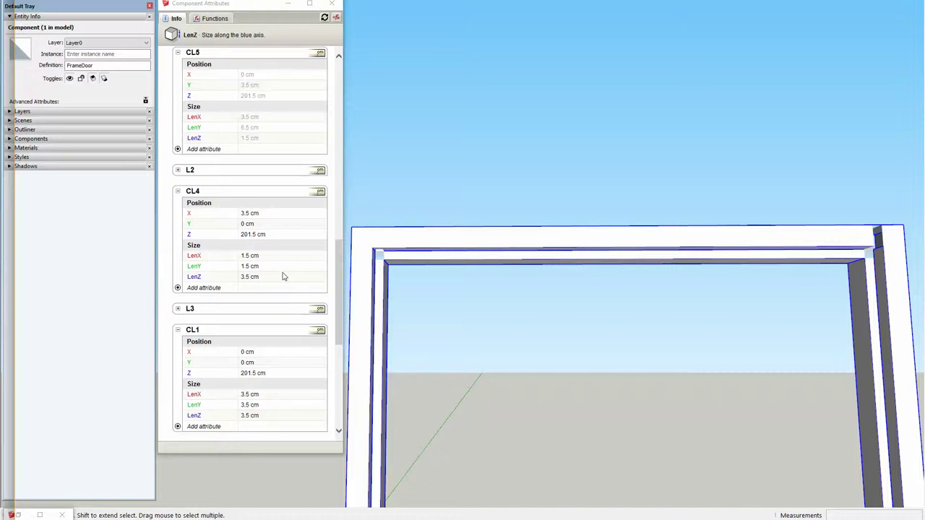
pyautogui.scroll(3, 283, 276)
pyautogui.scroll(1, 275, 279)
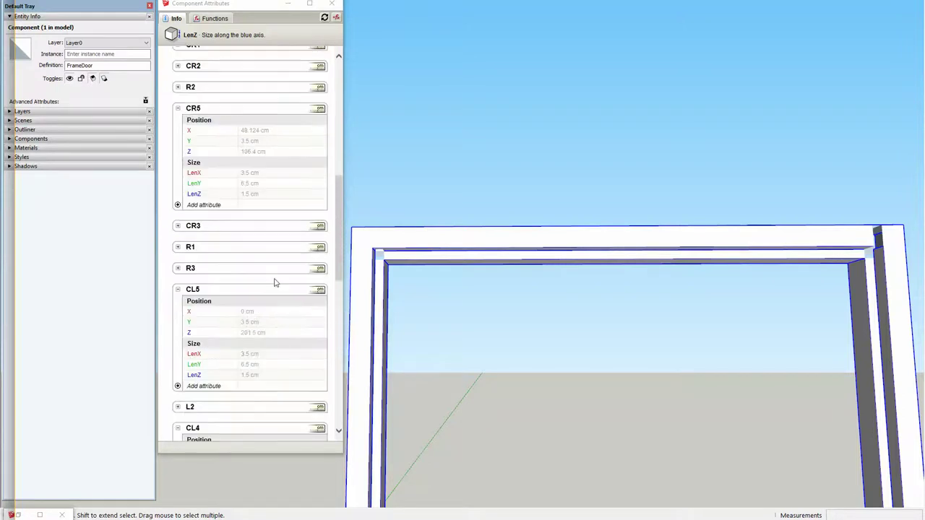
pyautogui.scroll(2, 275, 282)
pyautogui.scroll(2, 274, 281)
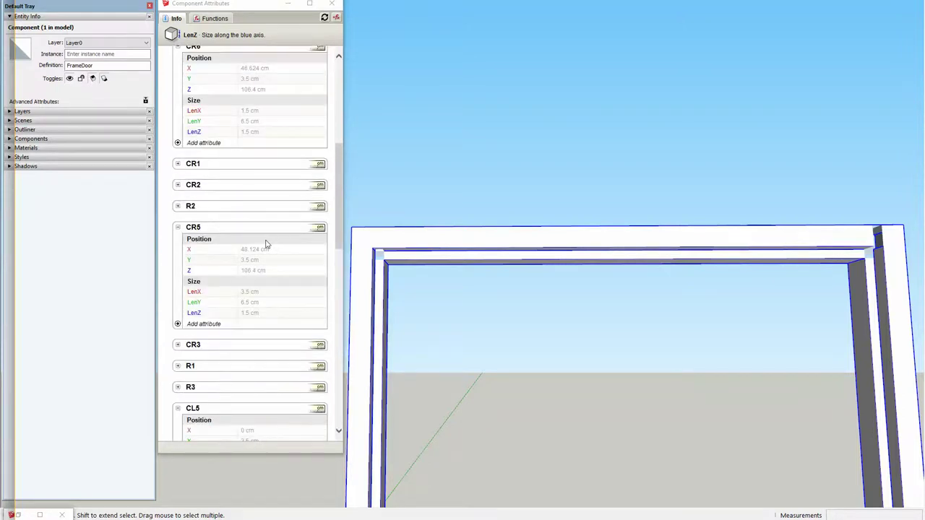
pyautogui.scroll(2, 266, 244)
pyautogui.scroll(2, 266, 244)
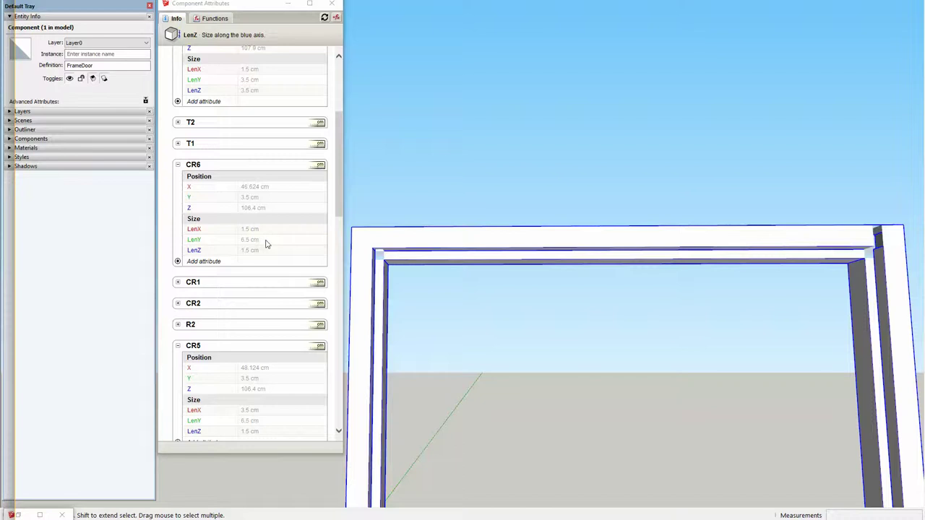
pyautogui.scroll(2, 253, 262)
pyautogui.scroll(2, 253, 262)
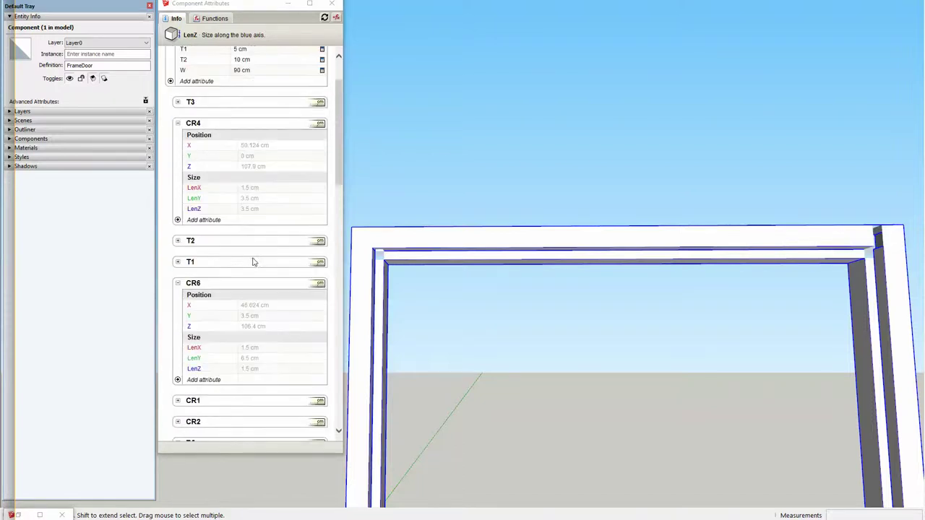
pyautogui.click(268, 189)
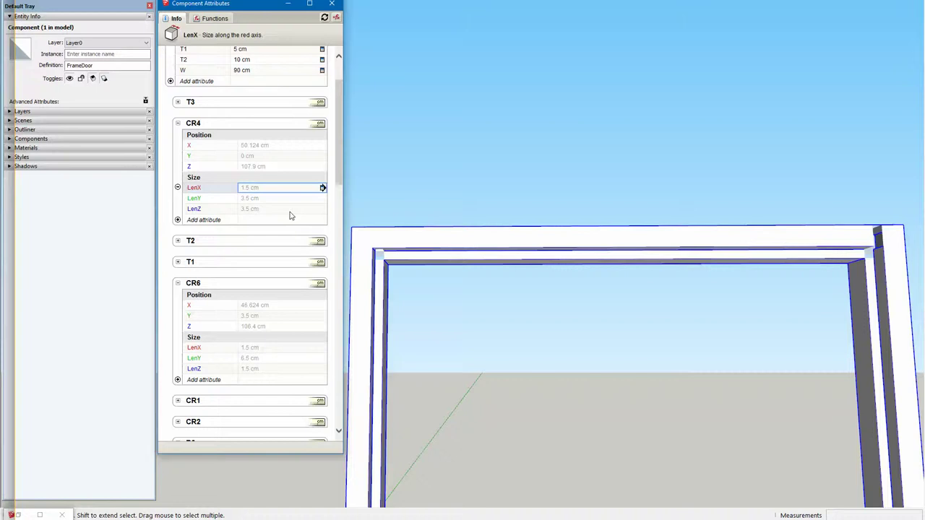
pyautogui.write('=FD!T2')
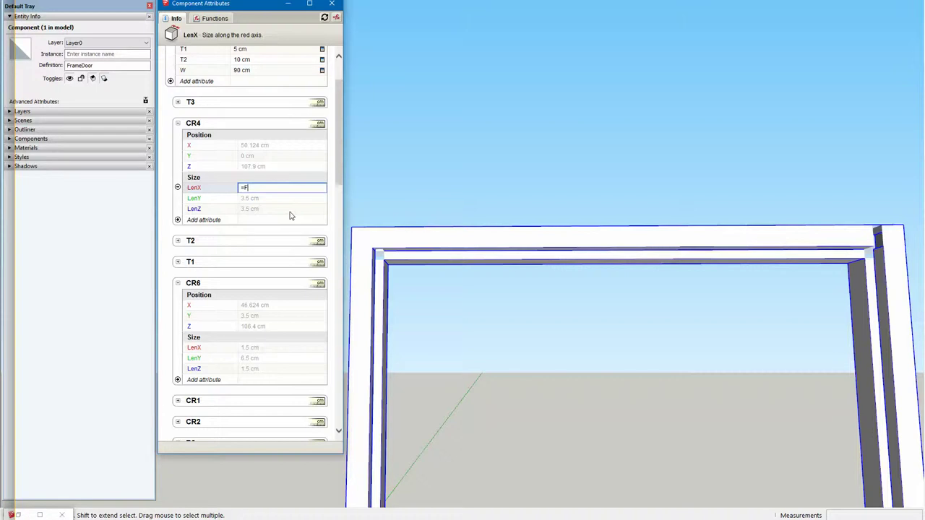
# Correct CR4's LenX formula so it references FD parameters and evaluates to 1.5 cm.
pyautogui.write('D!T')
pyautogui.write('2')
pyautogui.press('Left')
pyautogui.press('Left')
pyautogui.write('B')
pyautogui.hotkey('shift', 'Right')
pyautogui.write('1')
pyautogui.press('Return')
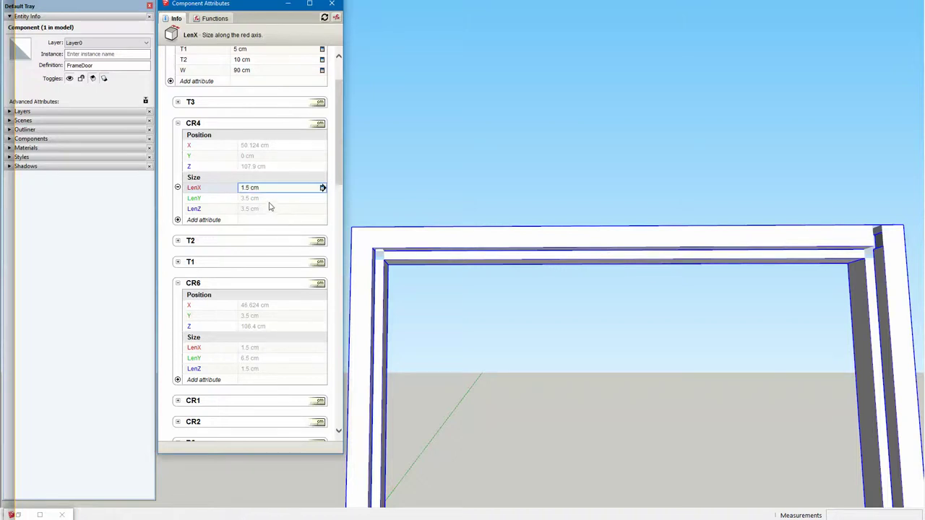
# Set CR4's LenY to =FDLenY and LenZ to =FDT1-D!T1, both giving 3.5 cm.
pyautogui.click(263, 203)
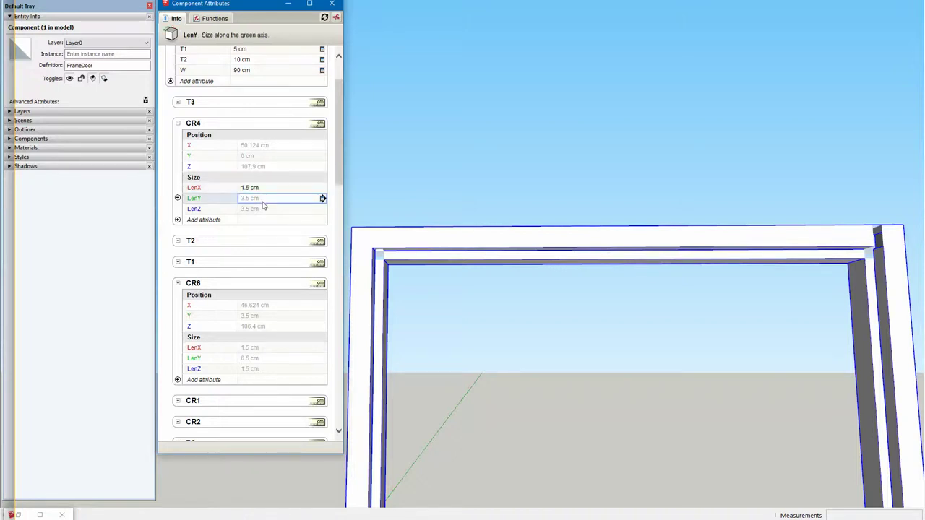
pyautogui.click(263, 205)
pyautogui.hotkey('ctrl', 'a')
pyautogui.write('=FD')
pyautogui.write('LenY')
pyautogui.press('Return')
pyautogui.press('Tab')
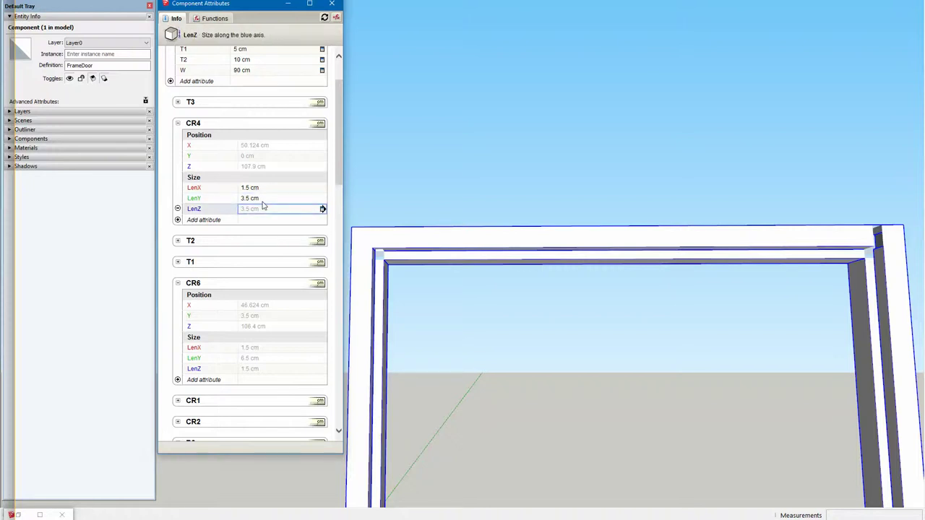
pyautogui.write('=F')
pyautogui.write('D')
pyautogui.write('T')
pyautogui.write('1-D')
pyautogui.write('!T1')
pyautogui.press('Return')
# Set CR4's X position to =FD!W-FD!T1 (85 cm) and its Y position to 0 cm.
pyautogui.click(261, 148)
pyautogui.write('=')
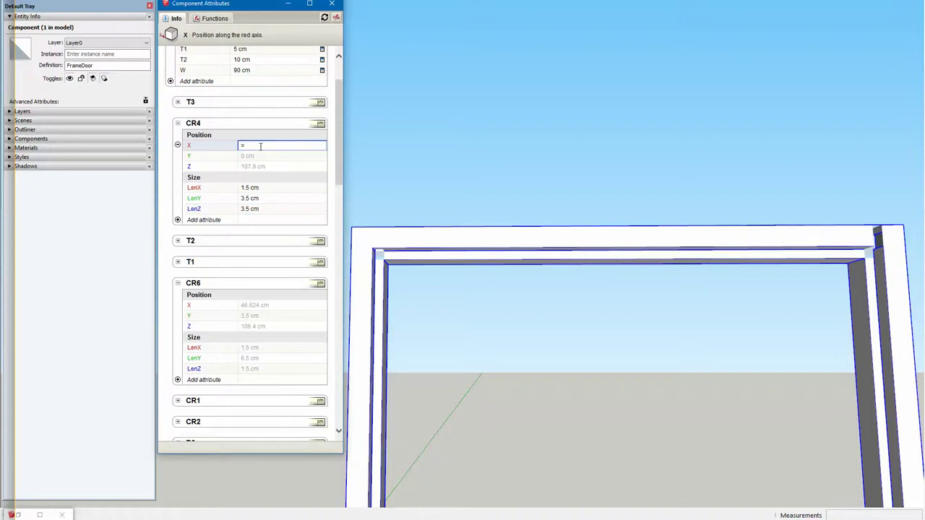
pyautogui.write('FD!W')
pyautogui.write('-FD!')
pyautogui.write('T1')
pyautogui.press('Return')
pyautogui.press('Tab')
pyautogui.write('0')
pyautogui.press('Return')
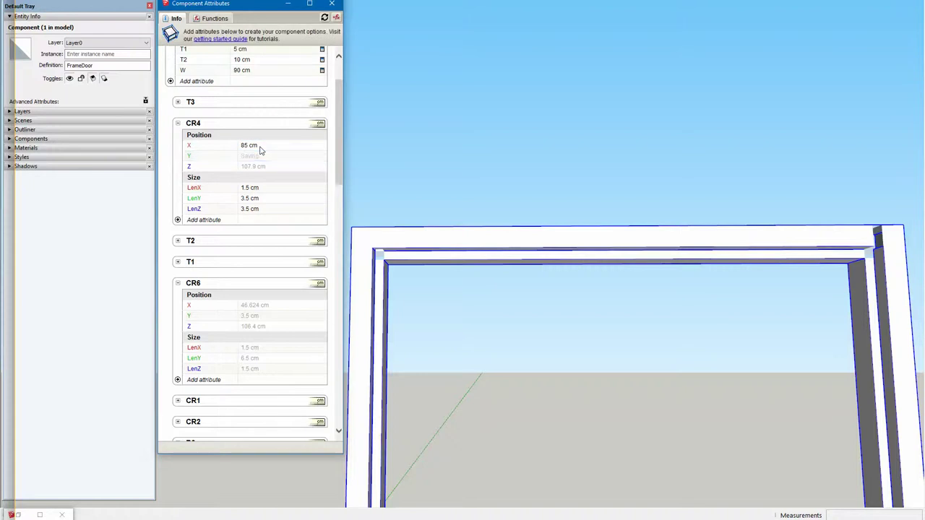
pyautogui.press('Tab')
# Make CR4's Z position =FD!H-LenZ, giving 201.5 cm.
pyautogui.write('=')
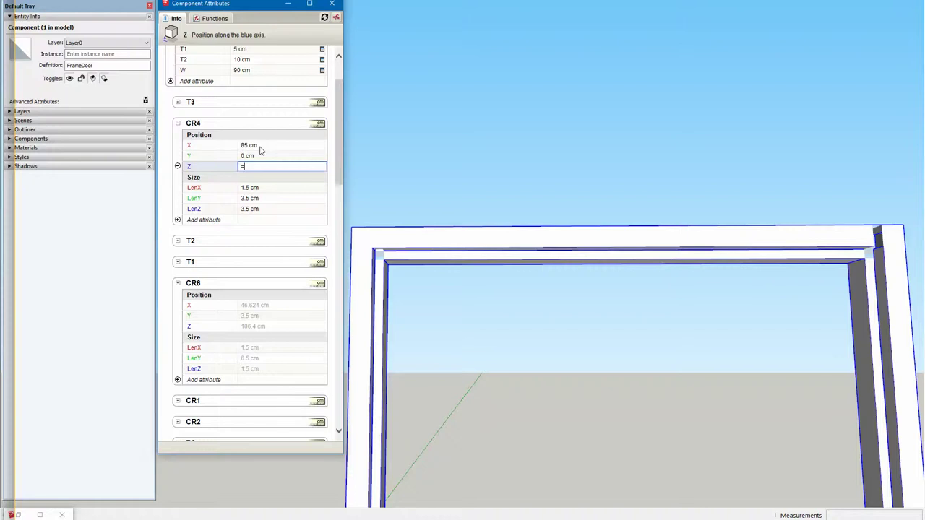
pyautogui.write('FD!')
pyautogui.write('H-')
pyautogui.write('FD')
pyautogui.press('BackSpace')
pyautogui.press('BackSpace')
pyautogui.click(274, 211)
pyautogui.press('Return')
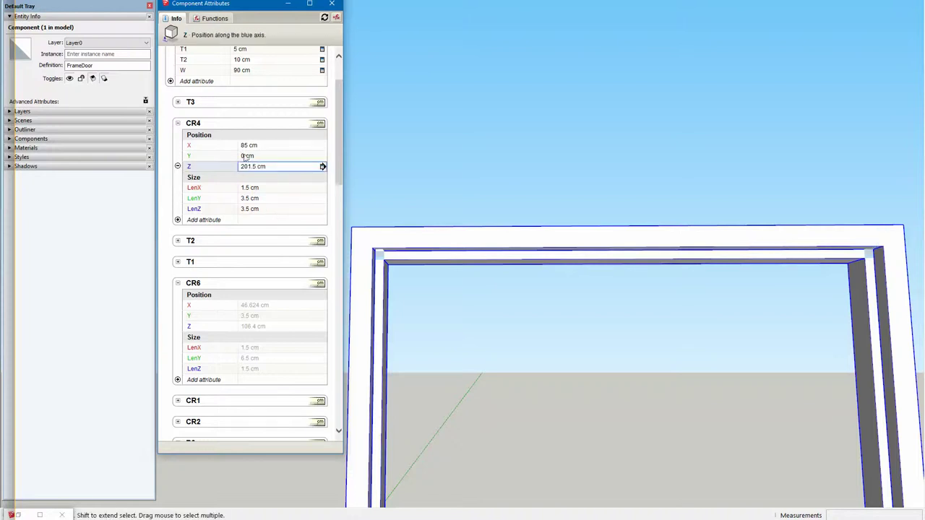
pyautogui.click(177, 124)
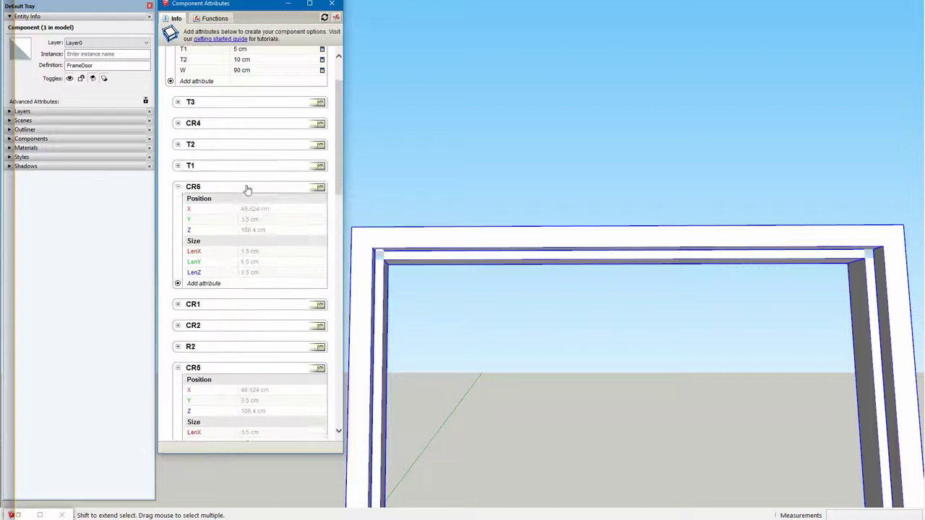
# Collapse the CL4, CL1 and CL3 attribute sections.
pyautogui.scroll(-2, 245, 189)
pyautogui.scroll(-2, 214, 235)
pyautogui.scroll(-3, 214, 253)
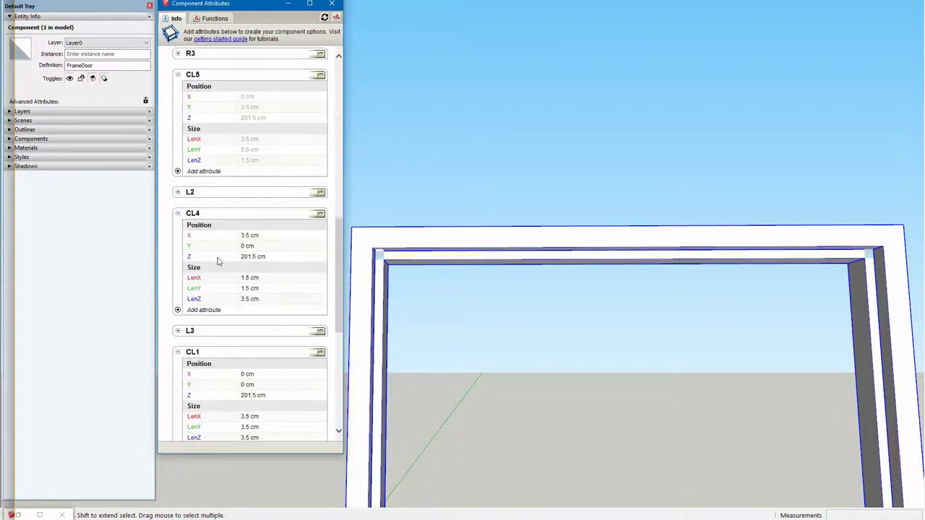
pyautogui.click(178, 214)
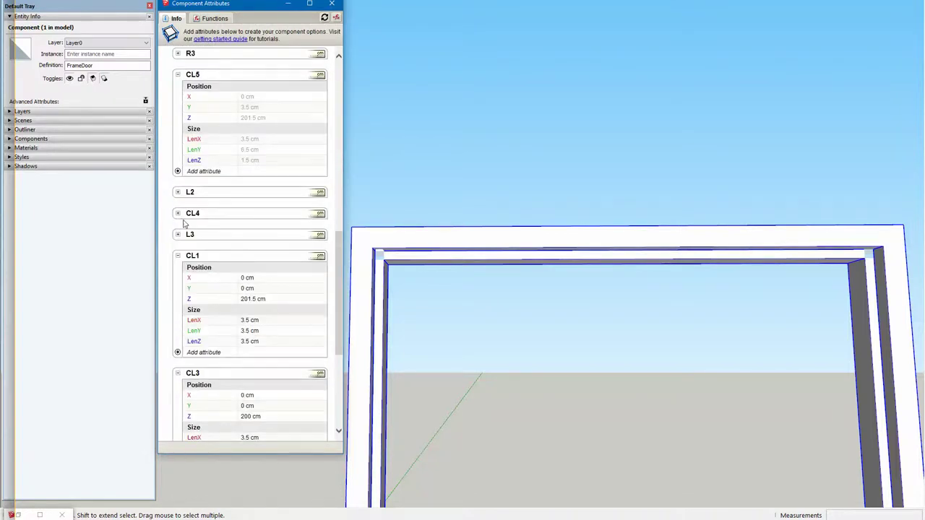
pyautogui.click(178, 256)
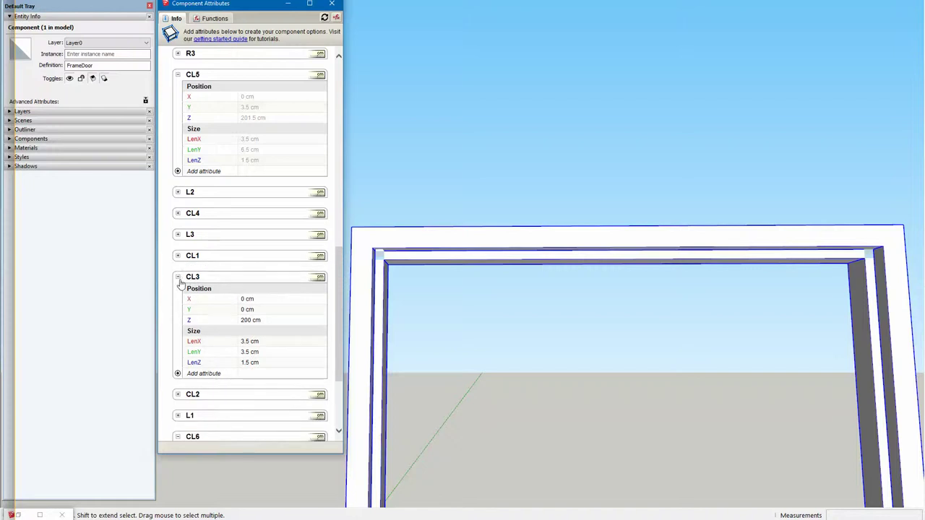
pyautogui.click(178, 277)
pyautogui.scroll(1, 208, 232)
pyautogui.scroll(1, 210, 229)
pyautogui.scroll(3, 209, 228)
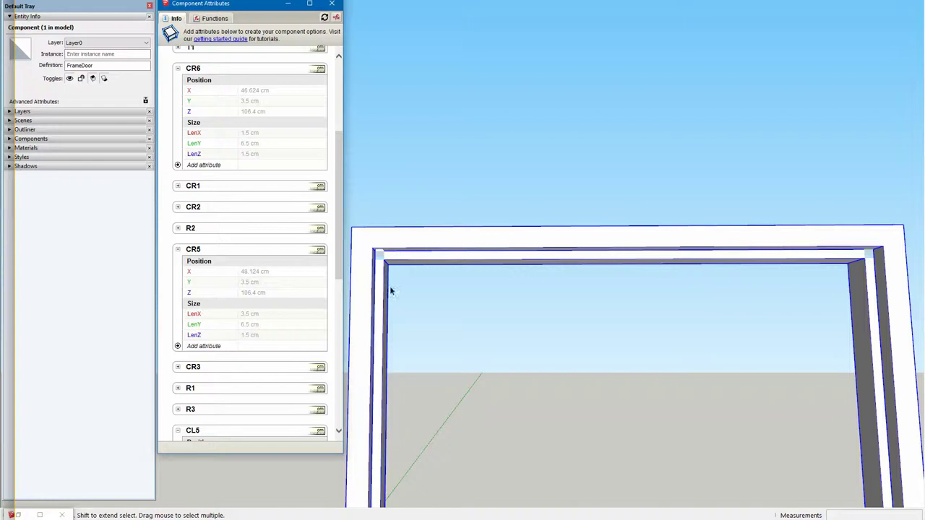
# Locate CL5 in the Outliner under FrameDoor to see which frame piece it is.
pyautogui.moveTo(432, 249)
pyautogui.mouseDown(button='middle')
pyautogui.moveTo(616, 467)
pyautogui.moveTo(477, 342)
pyautogui.mouseUp(button='middle')
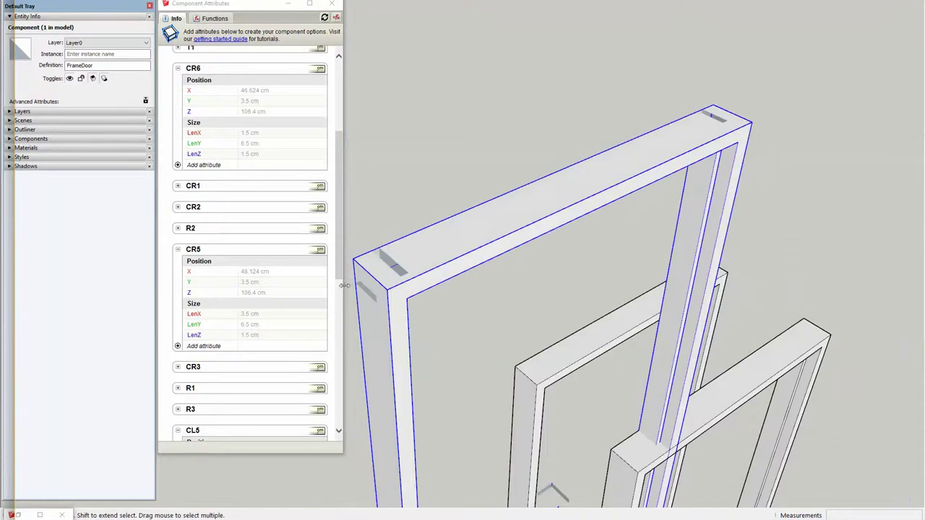
pyautogui.click(16, 130)
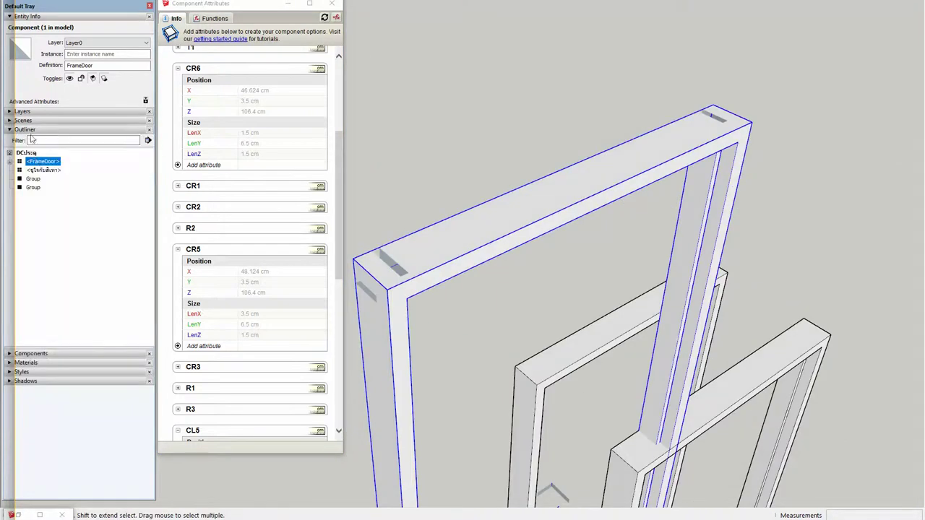
pyautogui.click(10, 161)
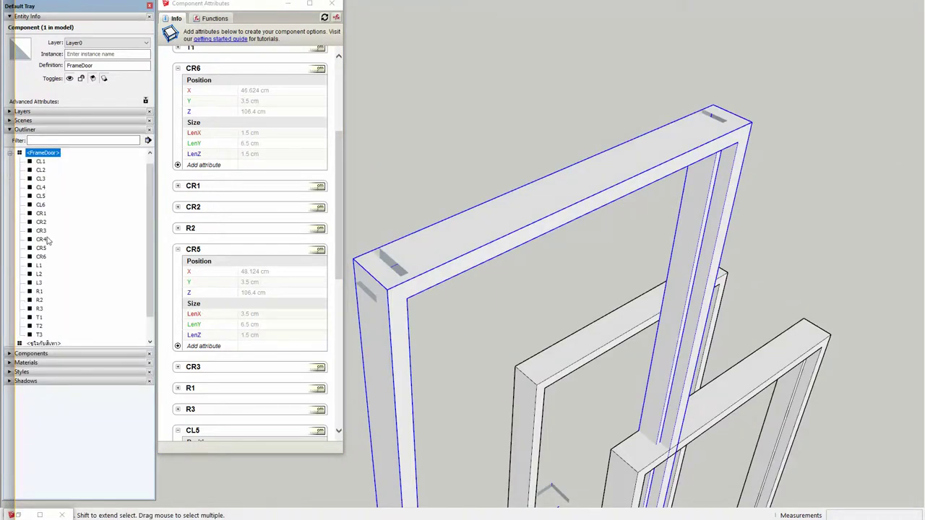
pyautogui.click(41, 196)
pyautogui.moveTo(416, 268); pyautogui.dragTo(405, 238, button='middle')
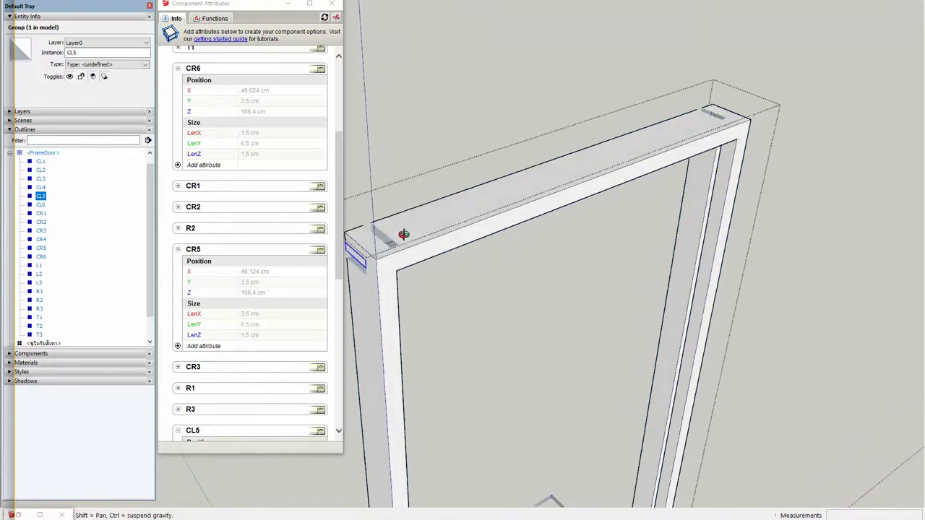
pyautogui.scroll(2, 404, 243)
pyautogui.scroll(2, 393, 264)
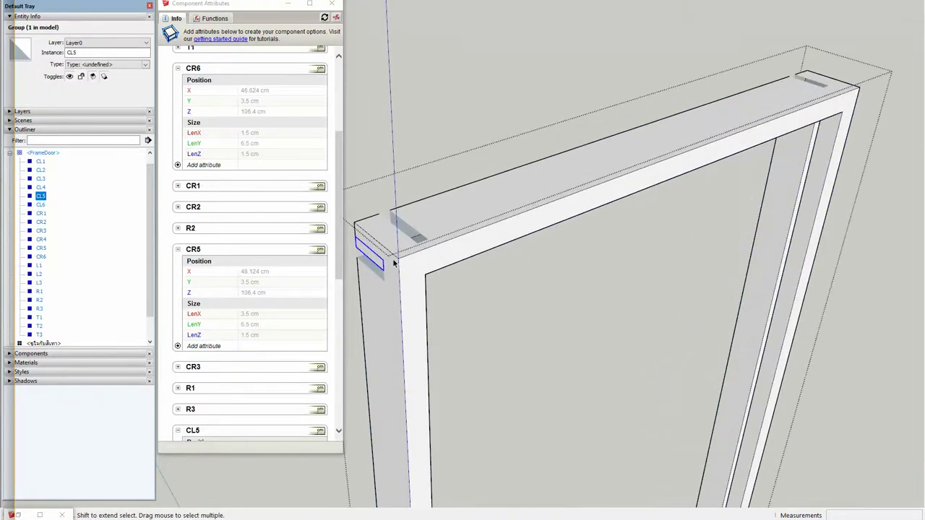
# Exit the group and reselect the FrameDoor component to show its attributes again.
pyautogui.click(416, 135)
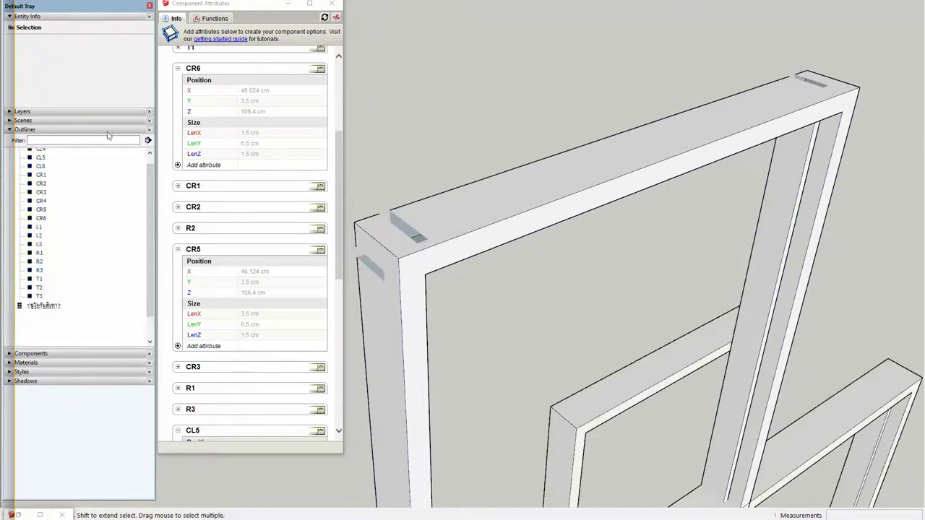
pyautogui.click(109, 131)
pyautogui.click(480, 232)
pyautogui.moveTo(423, 243); pyautogui.dragTo(432, 202, button='middle')
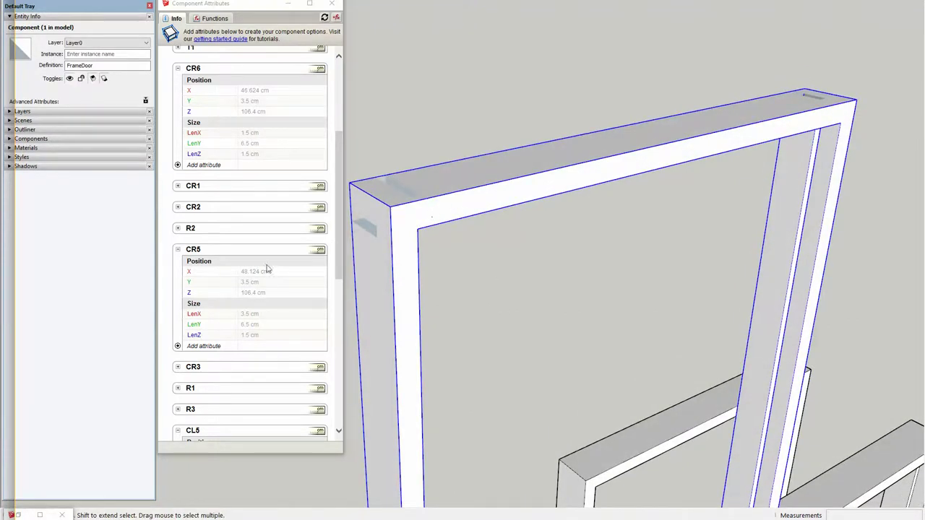
pyautogui.scroll(-3, 274, 270)
pyautogui.scroll(-3, 267, 279)
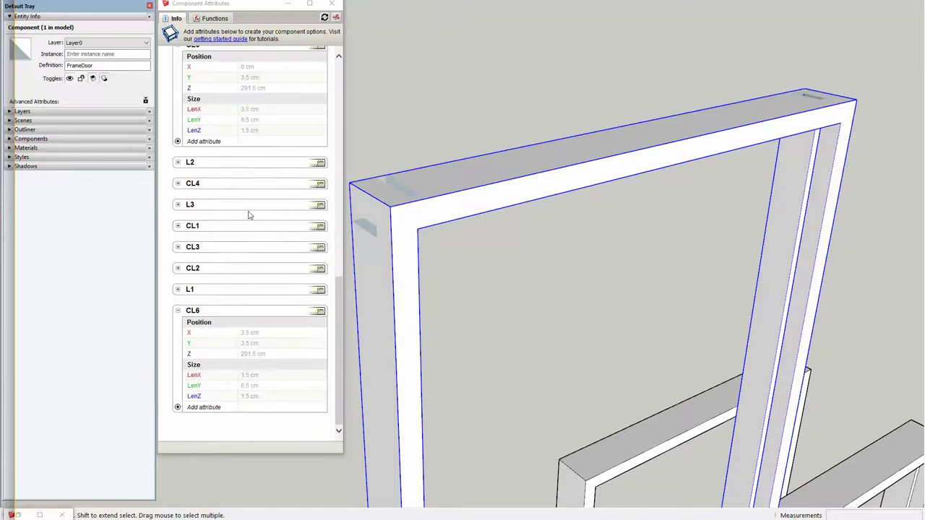
pyautogui.scroll(3, 248, 258)
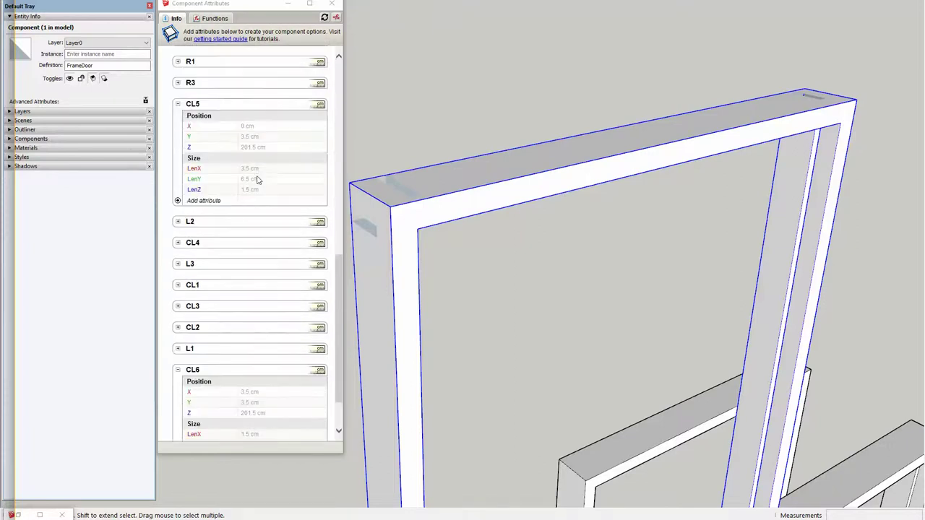
# Enter FD formulas for CL5's LenX (=FD!T1-FD!BT1) and LenY, giving 3.5 and 6.5 cm.
pyautogui.click(255, 171)
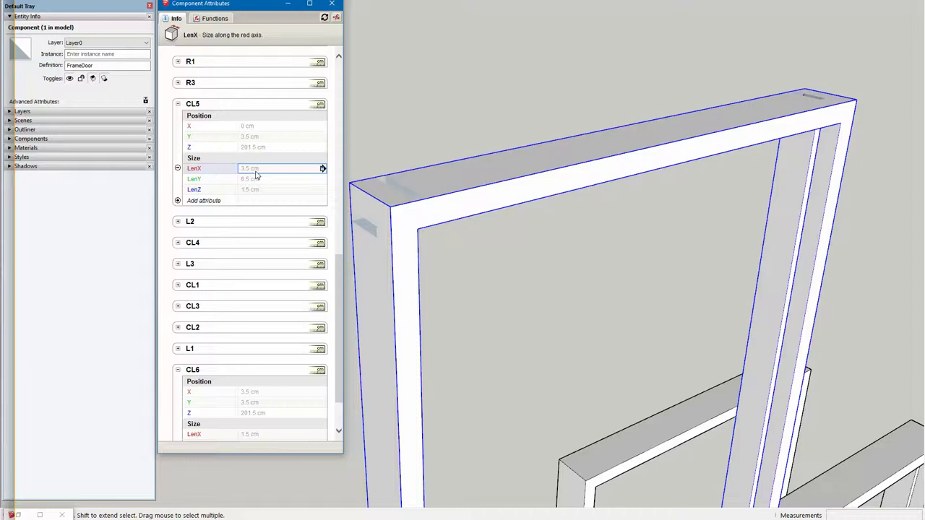
pyautogui.write('=')
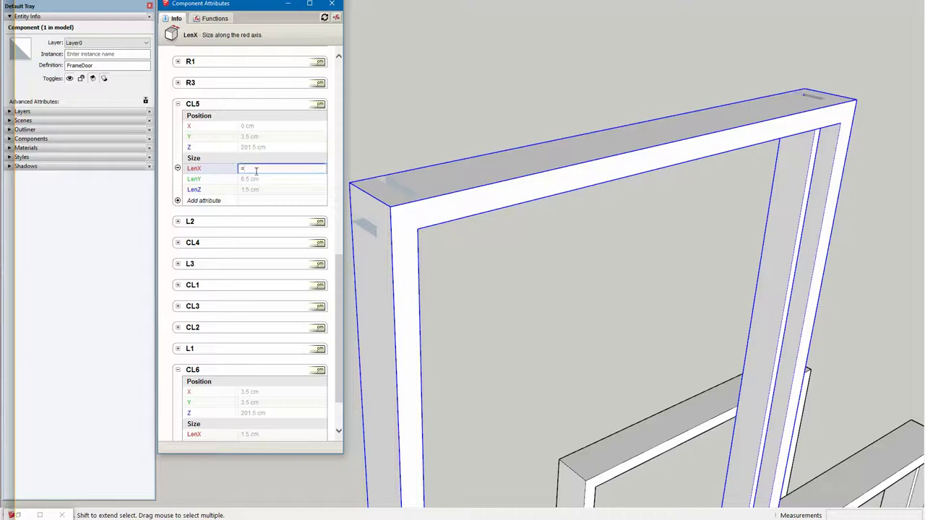
pyautogui.write('FD')
pyautogui.write('T1-FD!')
pyautogui.write('BT1')
pyautogui.press('Return')
pyautogui.press('Tab')
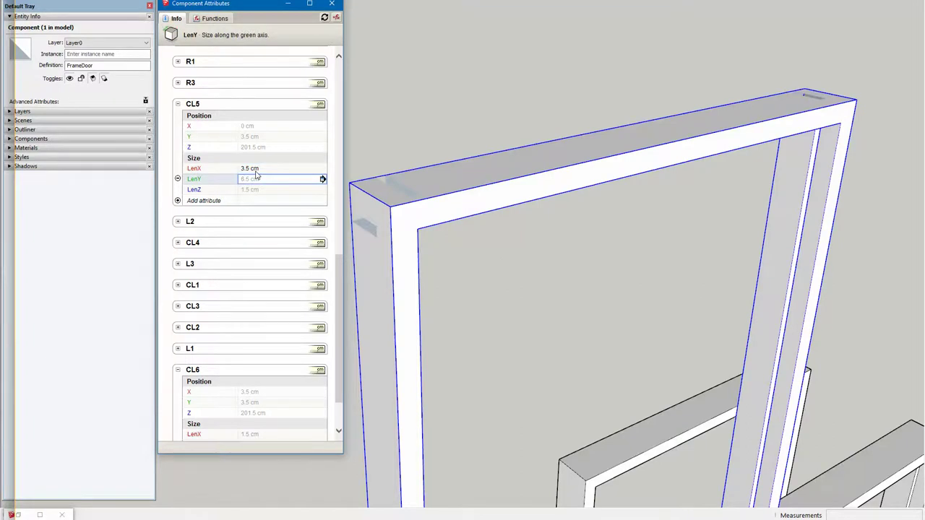
pyautogui.write('=FD')
pyautogui.write('P')
pyautogui.write('T2-')
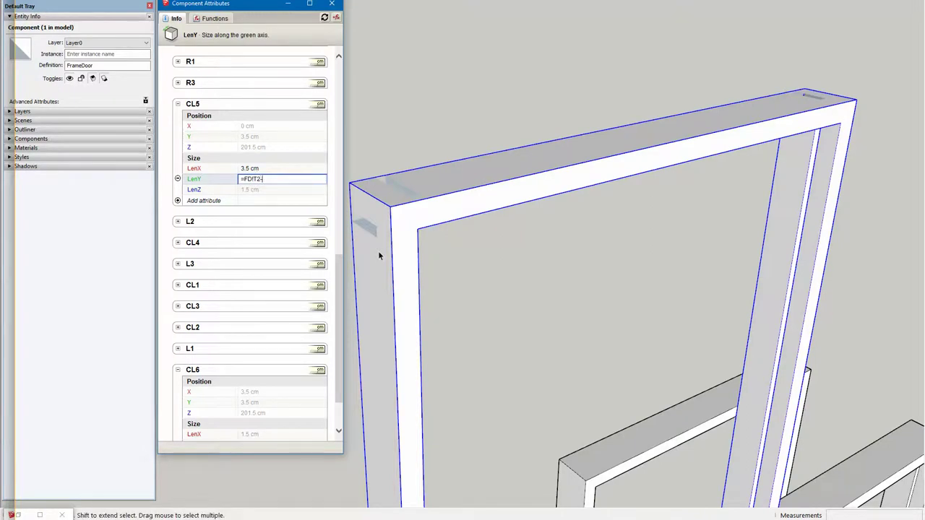
pyautogui.write('FDI')
pyautogui.write('BT2')
pyautogui.press('Return')
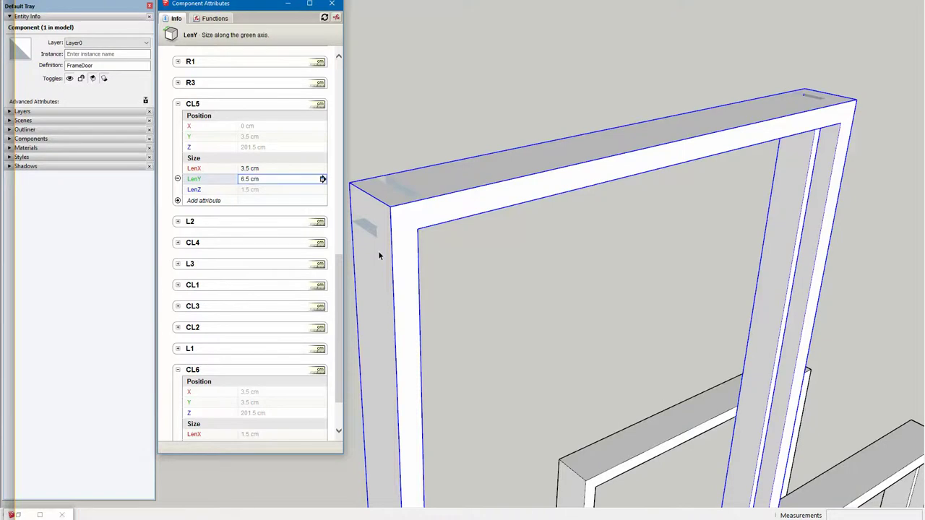
# Replace CL5's old LenZ value with an FD!BT formula.
pyautogui.press('Tab')
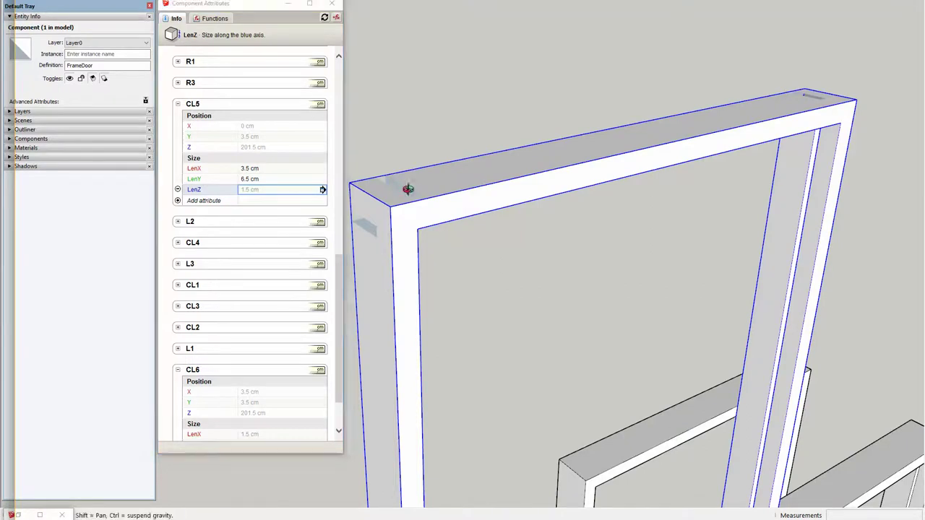
pyautogui.scroll(5, 409, 190)
pyautogui.moveTo(368, 169)
pyautogui.mouseDown(button='middle')
pyautogui.moveTo(779, 279)
pyautogui.moveTo(611, 248)
pyautogui.mouseUp(button='middle')
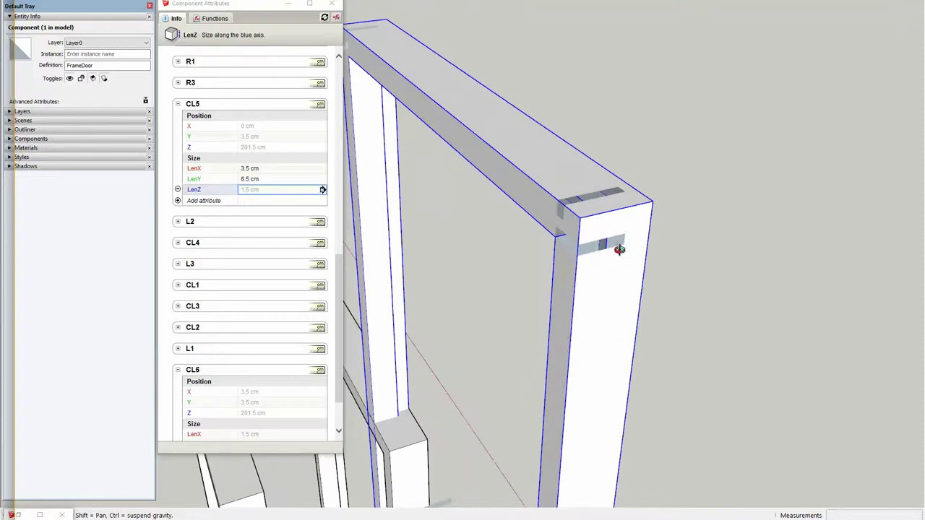
pyautogui.click(264, 190)
pyautogui.moveTo(264, 191); pyautogui.dragTo(227, 199)
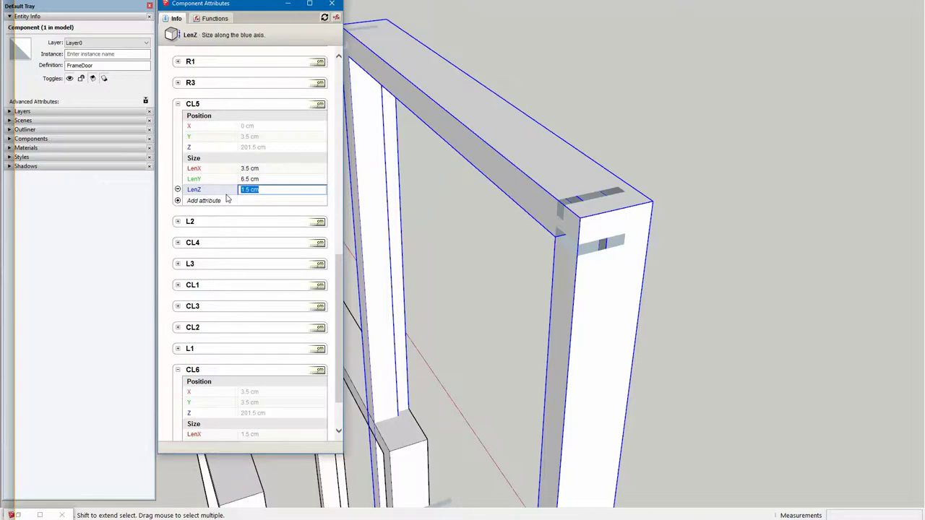
pyautogui.write('=')
pyautogui.write('FD')
pyautogui.write('!BT')
pyautogui.write('!')
# Commit CL5's LenZ formula and set its X position to 0 cm.
pyautogui.press('Return')
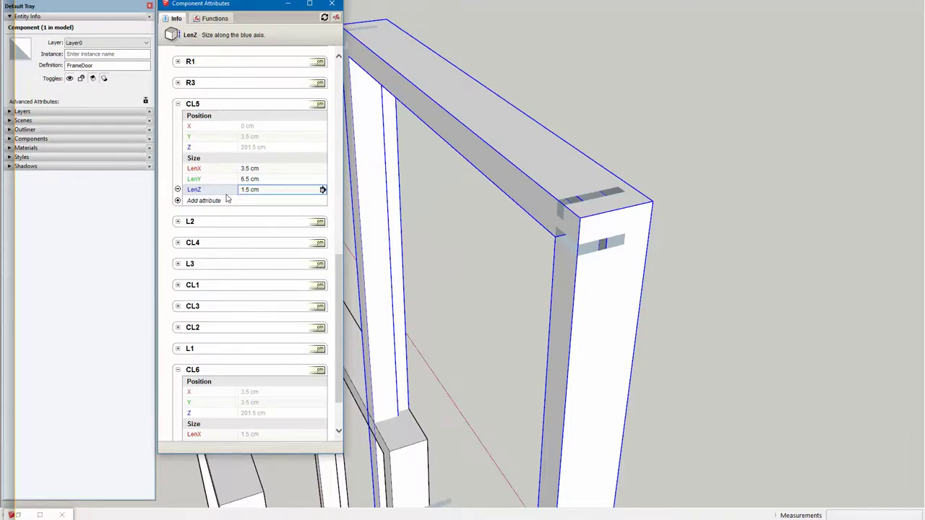
pyautogui.click(261, 126)
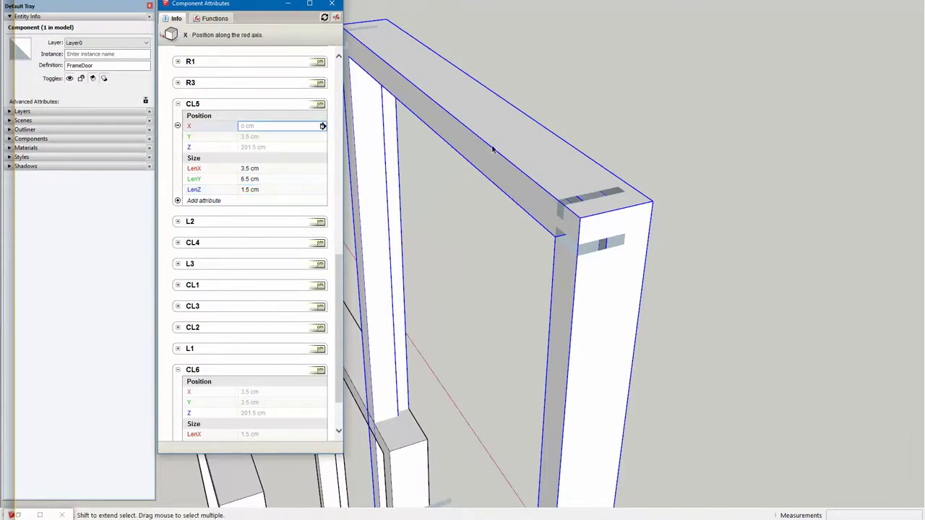
pyautogui.moveTo(623, 187)
pyautogui.mouseDown(button='middle')
pyautogui.moveTo(591, 194)
pyautogui.moveTo(607, 202)
pyautogui.mouseUp(button='middle')
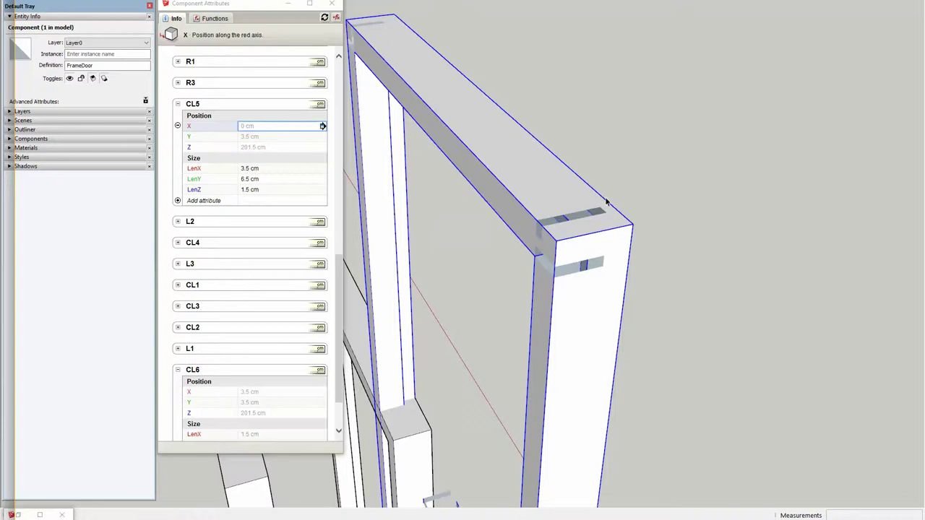
pyautogui.click(259, 126)
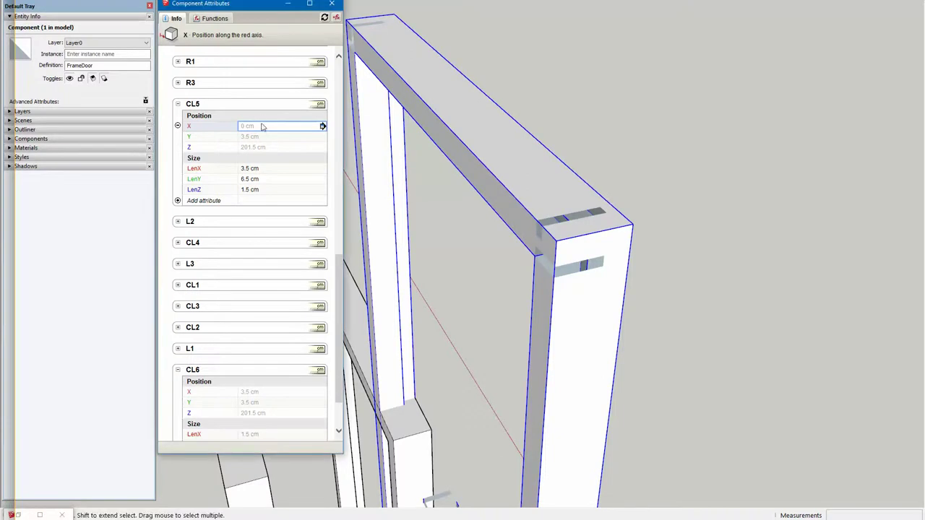
pyautogui.write('0')
pyautogui.press('Return')
# Make CL5's Y and Z positions FrameDoor formulas, giving 3.5 cm and 200 cm.
pyautogui.click(224, 135)
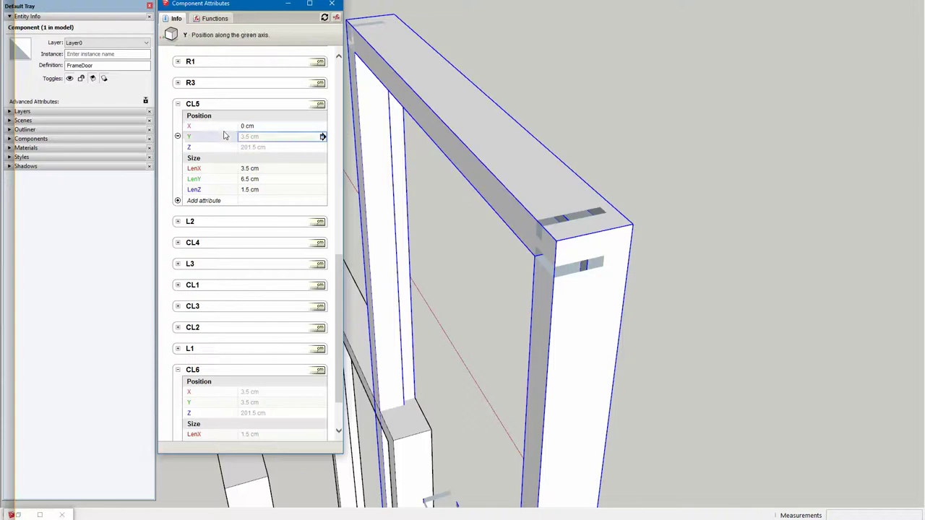
pyautogui.write('=F')
pyautogui.write('DB')
pyautogui.press('BackSpace')
pyautogui.write('f')
pyautogui.write('B')
pyautogui.write('T2')
pyautogui.press('Return')
pyautogui.press('Tab')
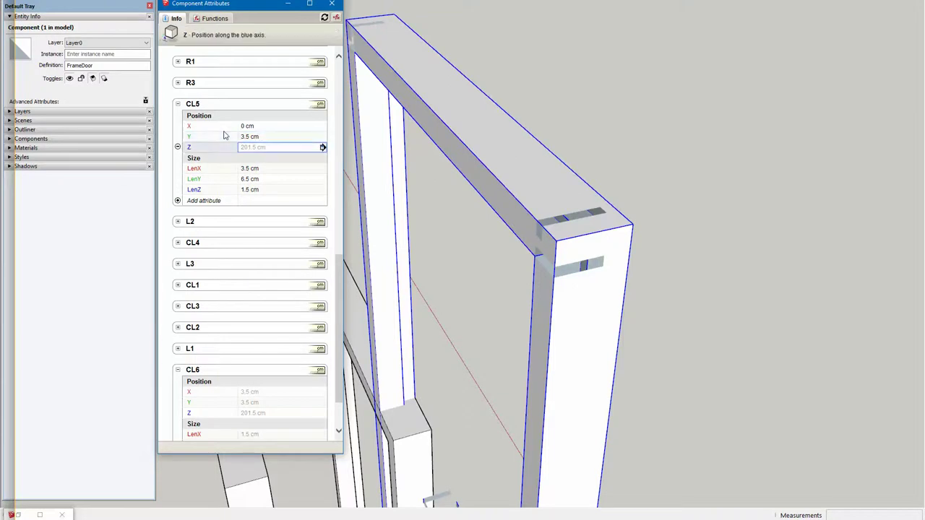
pyautogui.write('=')
pyautogui.write('FDH-')
pyautogui.write('FD')
pyautogui.write('T')
pyautogui.press('Return')
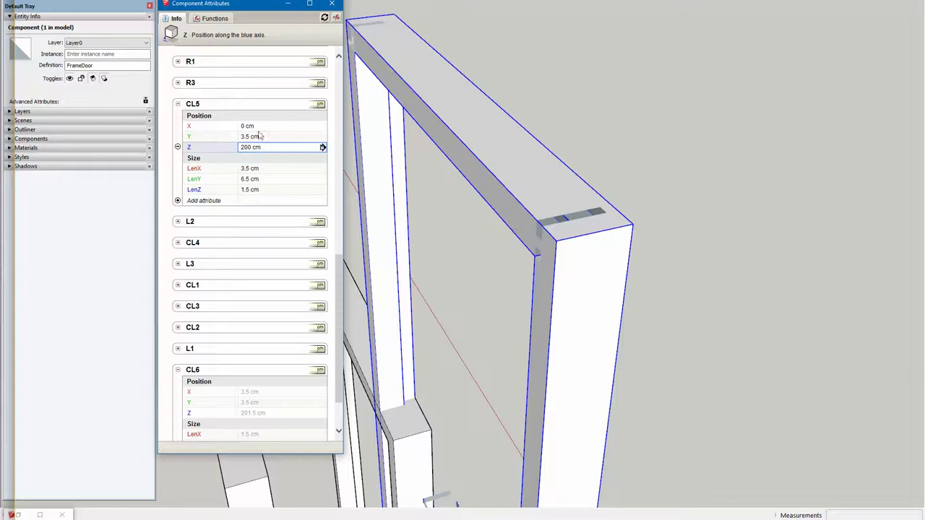
# Trim CL5's width formula to =FD!T1 so it evaluates to 5 cm.
pyautogui.scroll(1, 569, 249)
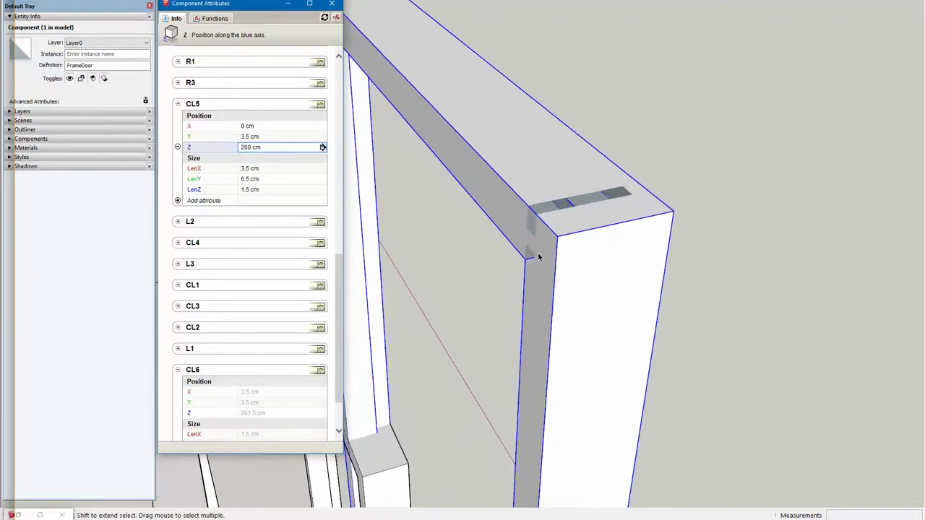
pyautogui.moveTo(535, 264)
pyautogui.mouseDown(button='middle')
pyautogui.moveTo(682, 326)
pyautogui.moveTo(519, 248)
pyautogui.moveTo(672, 200)
pyautogui.moveTo(599, 215)
pyautogui.mouseUp(button='middle')
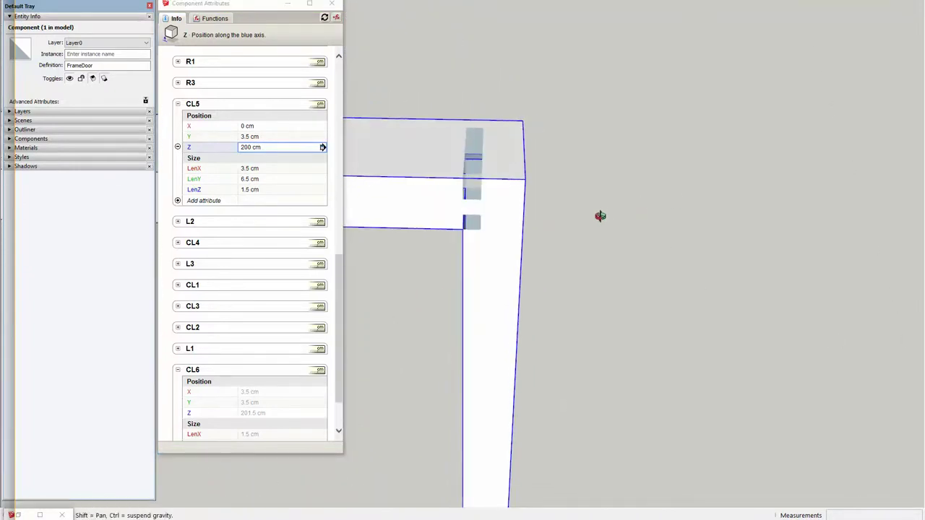
pyautogui.click(252, 168)
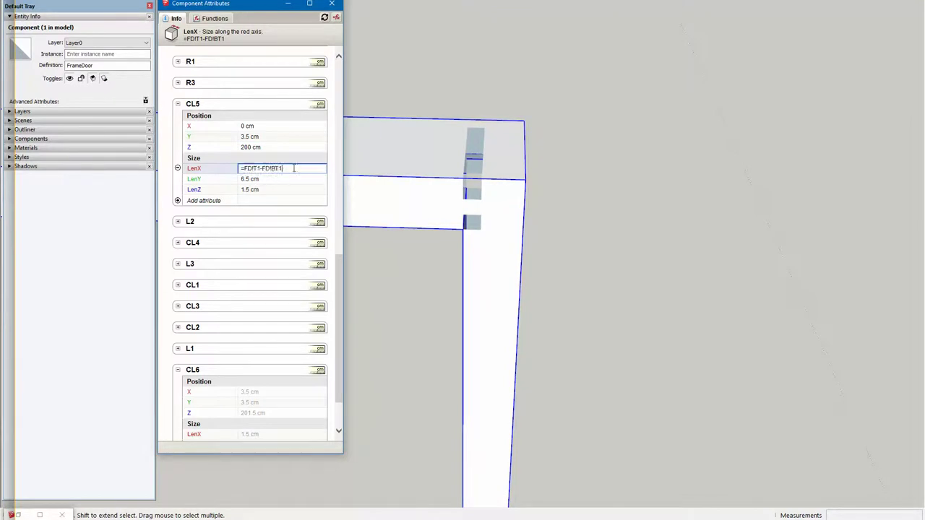
pyautogui.moveTo(294, 168); pyautogui.dragTo(262, 179)
pyautogui.press('BackSpace')
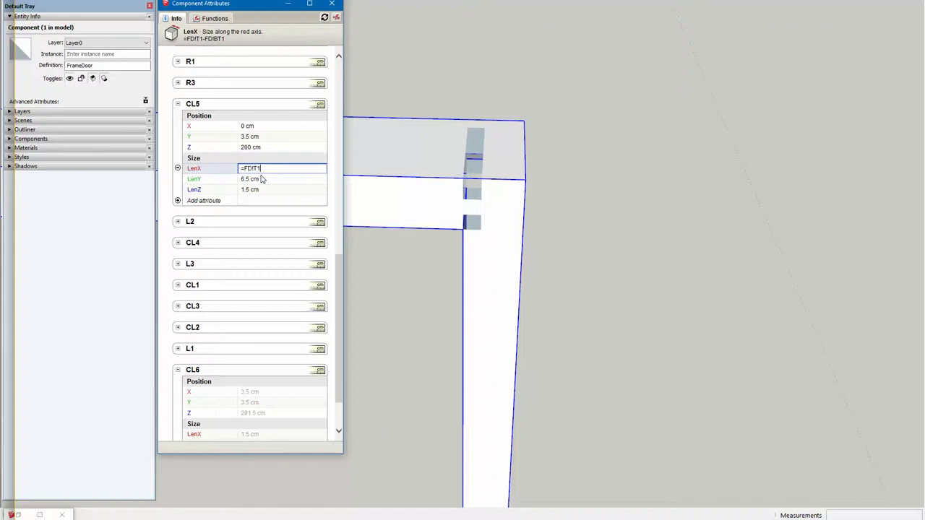
pyautogui.press('Return')
# Copy CL5's width formula for reuse on CR5.
pyautogui.scroll(-3, 439, 186)
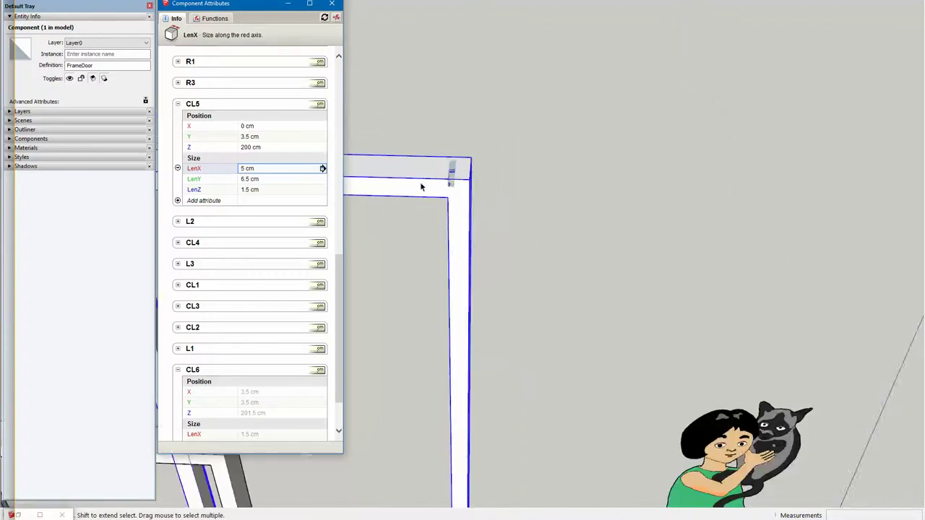
pyautogui.moveTo(424, 186)
pyautogui.mouseDown(button='middle')
pyautogui.moveTo(684, 181)
pyautogui.moveTo(527, 176)
pyautogui.mouseUp(button='middle')
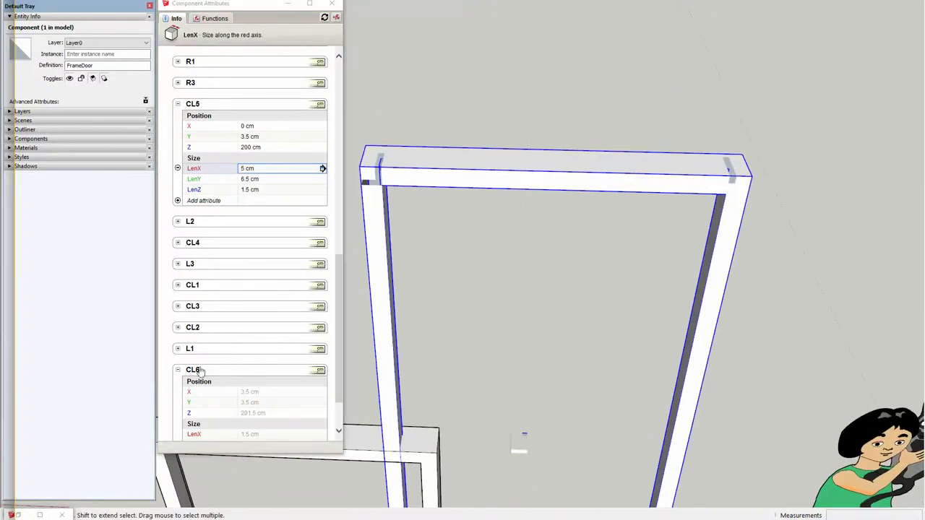
pyautogui.scroll(-1, 202, 355)
pyautogui.scroll(3, 203, 355)
pyautogui.scroll(4, 203, 352)
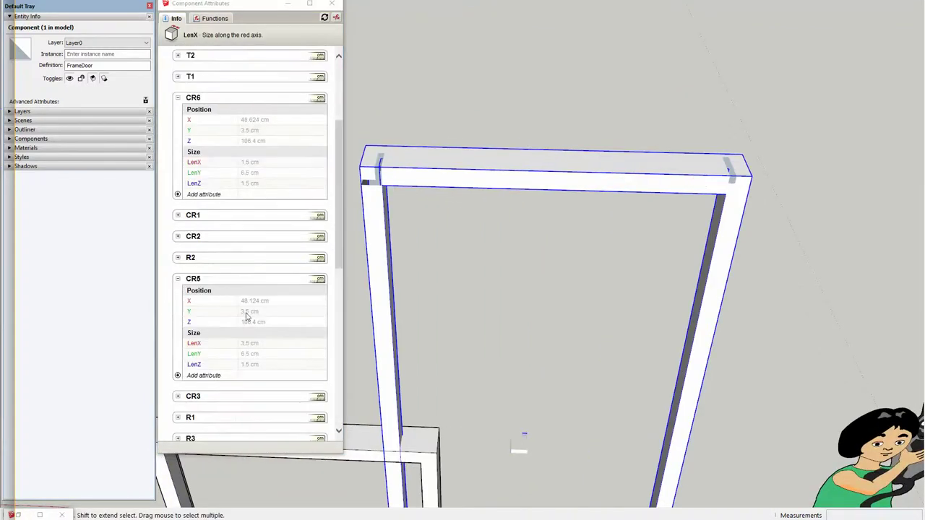
pyautogui.scroll(-1, 263, 345)
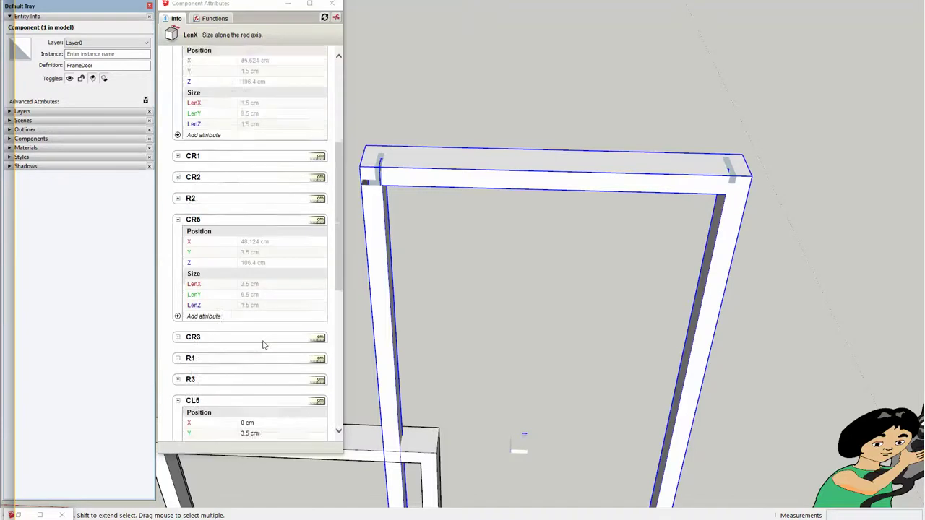
pyautogui.scroll(-1, 264, 345)
pyautogui.click(275, 406)
pyautogui.moveTo(290, 406); pyautogui.dragTo(219, 406)
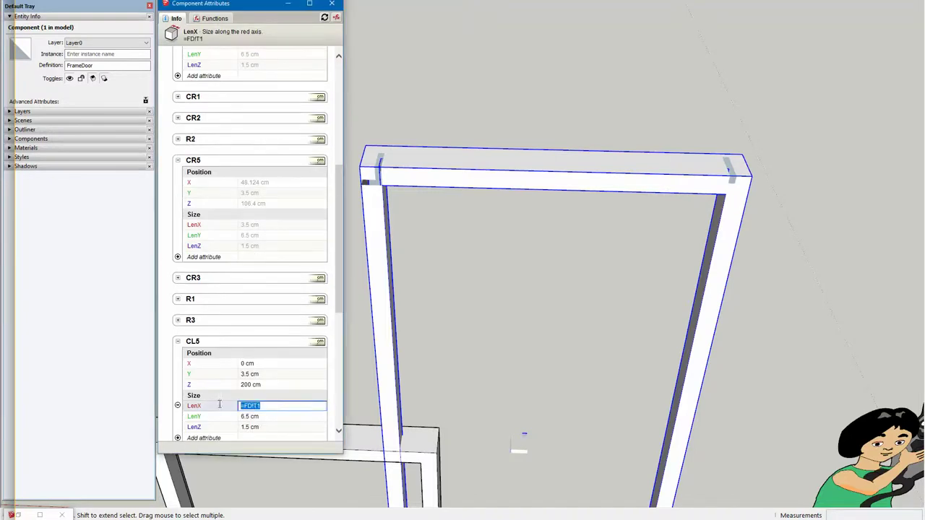
pyautogui.press('Return')
# Paste CL5's size formulas into CR5, giving width 5, depth 6.5 and height 1.5 cm.
pyautogui.click(266, 225)
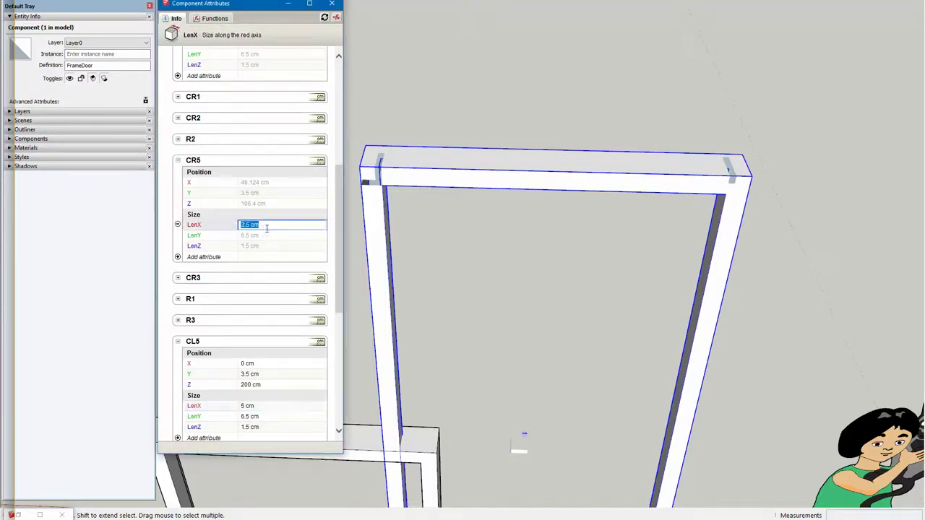
pyautogui.write('=FD!T1')
pyautogui.press('Return')
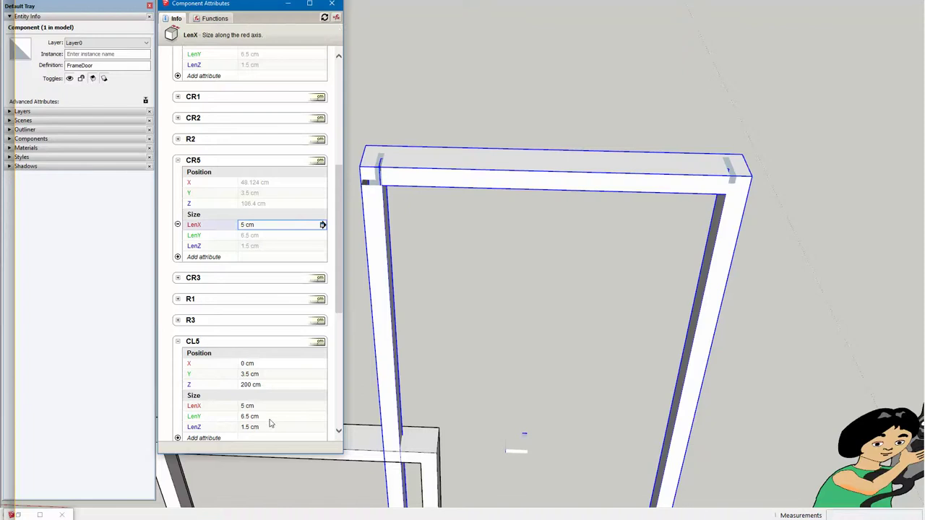
pyautogui.click(272, 417)
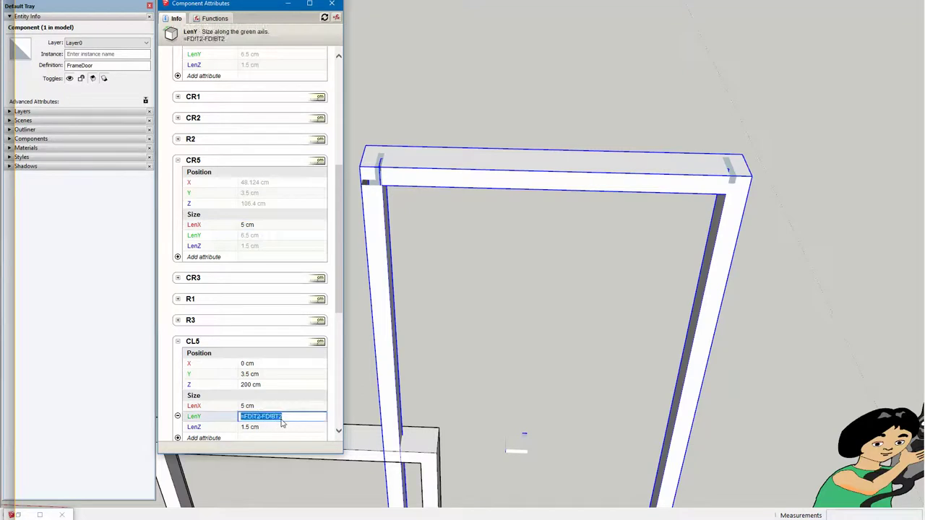
pyautogui.click(253, 235)
pyautogui.write('=FD!T2-FD!BT2')
pyautogui.press('Return')
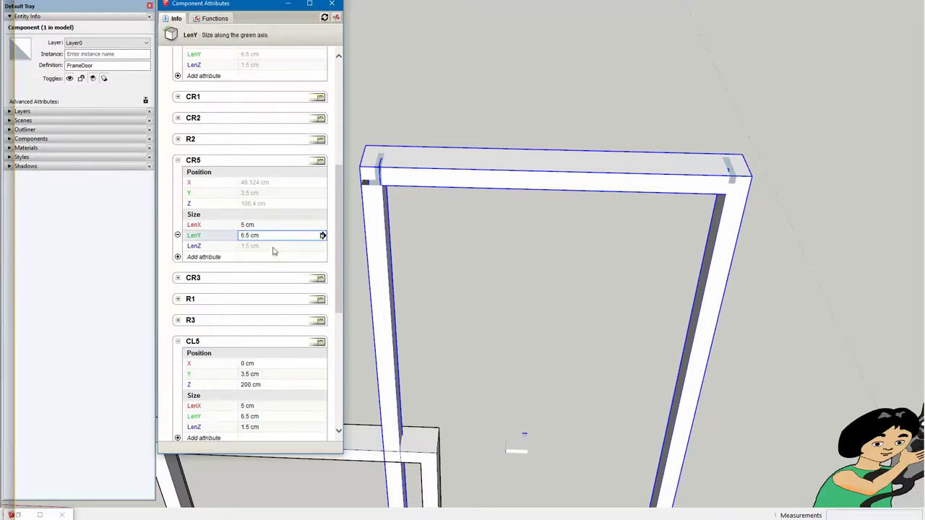
pyautogui.click(267, 428)
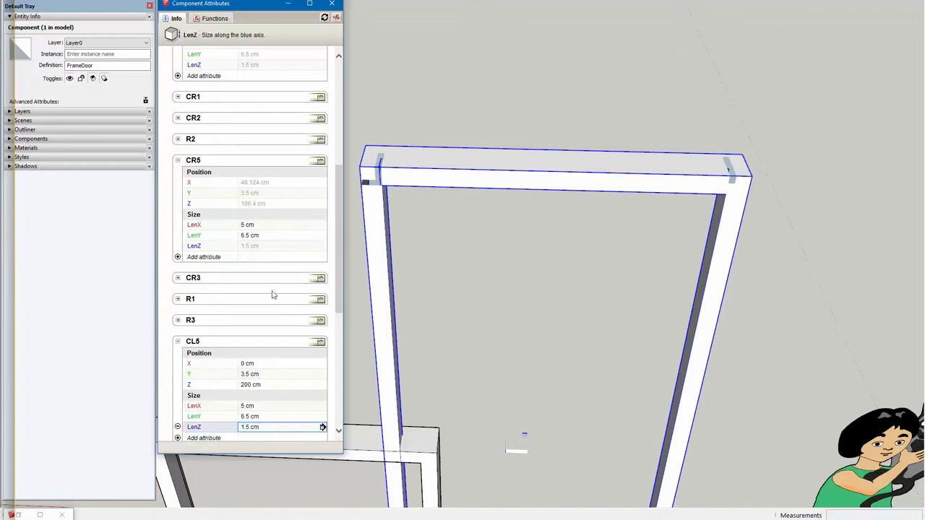
pyautogui.click(258, 246)
pyautogui.hotkey('ctrl', 'v')
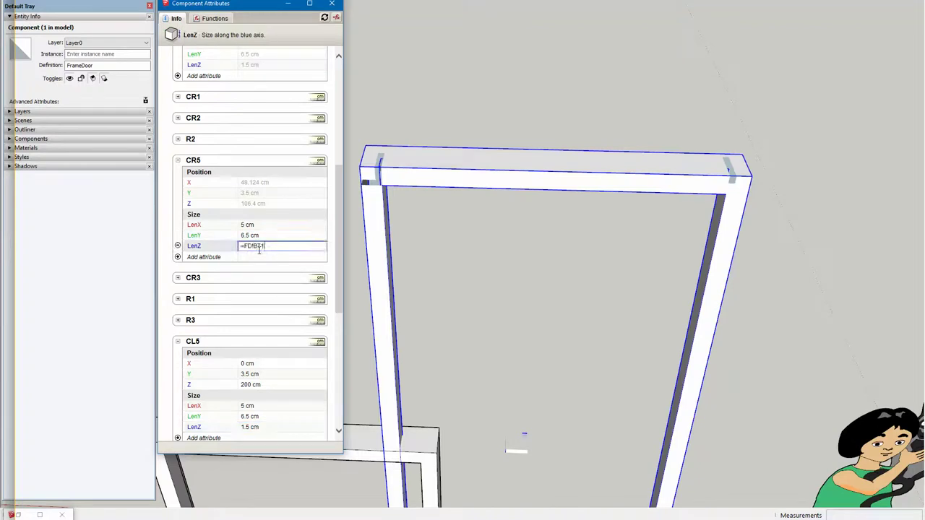
pyautogui.press('Return')
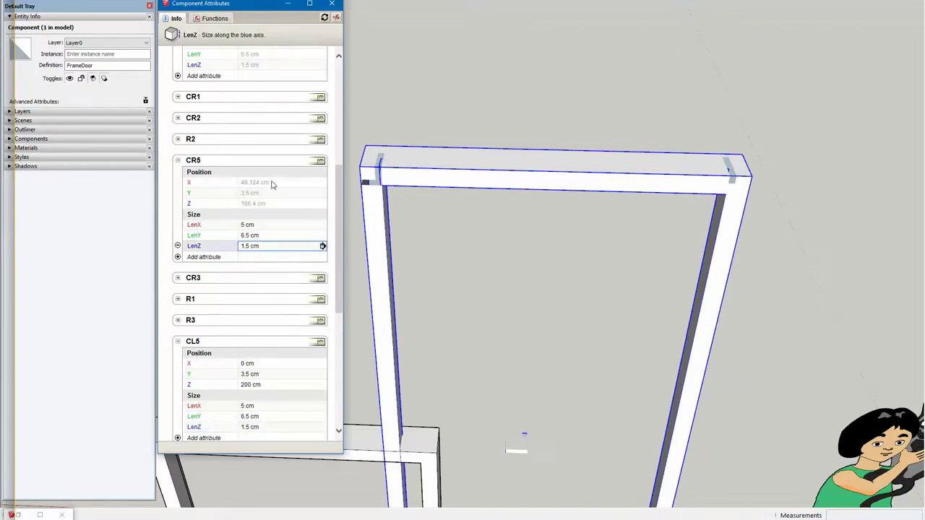
# Set CR5's X to =FD!W-FD!T (85 cm) and Y to an FD!BT2 formula (3.5 cm).
pyautogui.click(268, 184)
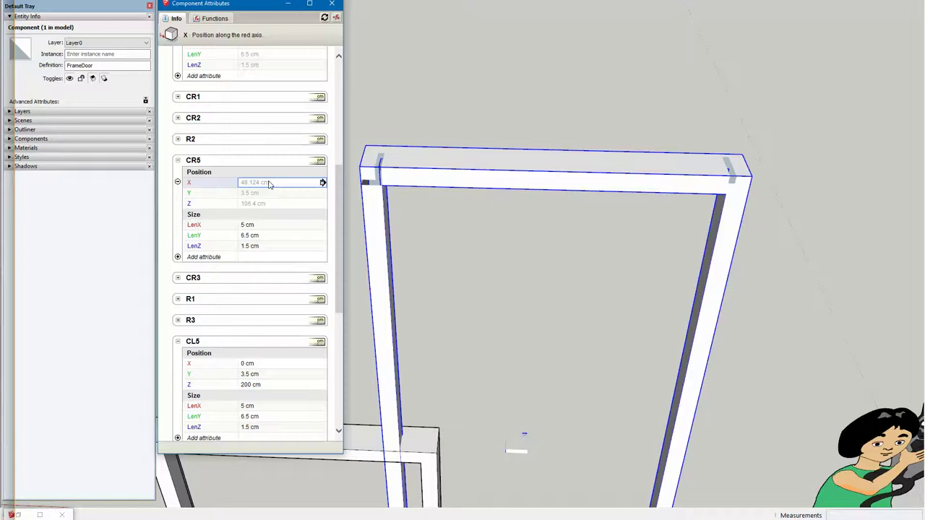
pyautogui.write('=')
pyautogui.write('FD!W-')
pyautogui.write('FD!')
pyautogui.write('T')
pyautogui.press('Return')
pyautogui.press('Tab')
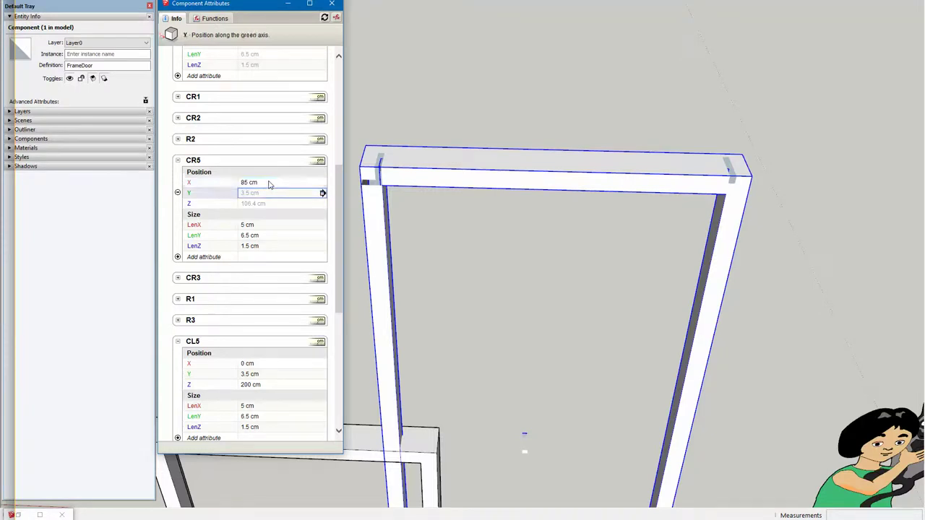
pyautogui.write('=')
pyautogui.write('FDI')
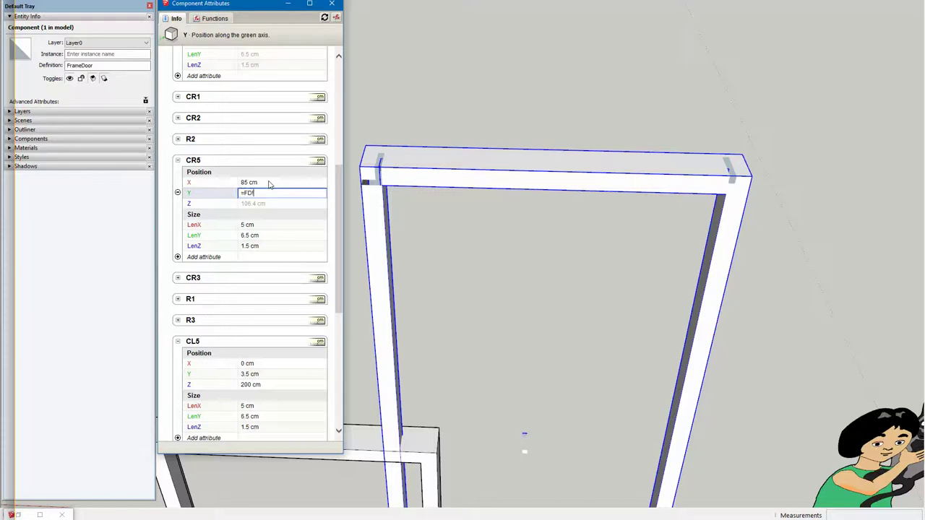
pyautogui.write('T')
pyautogui.write('2')
pyautogui.press('Left')
pyautogui.press('Left')
pyautogui.write('B')
pyautogui.press('Return')
# Copy CL5's Z formula into CR5's Z position, giving 200 cm.
pyautogui.press('Tab')
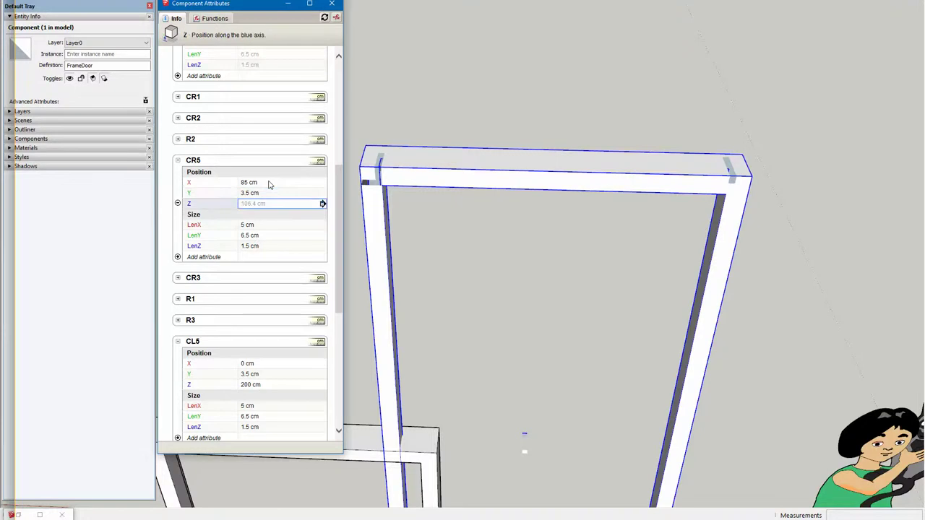
pyautogui.write('=')
pyautogui.press('BackSpace')
pyautogui.click(265, 387)
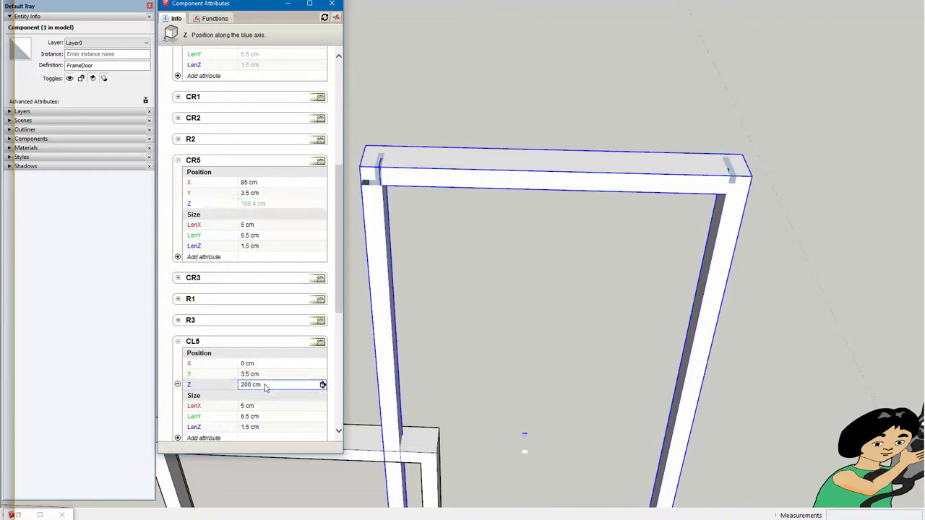
pyautogui.click(254, 204)
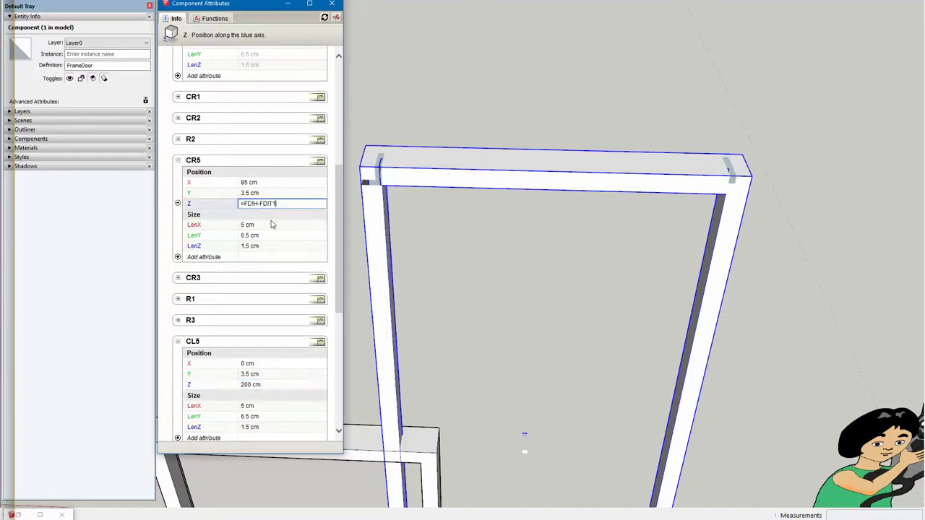
pyautogui.hotkey('ctrl', 'v')
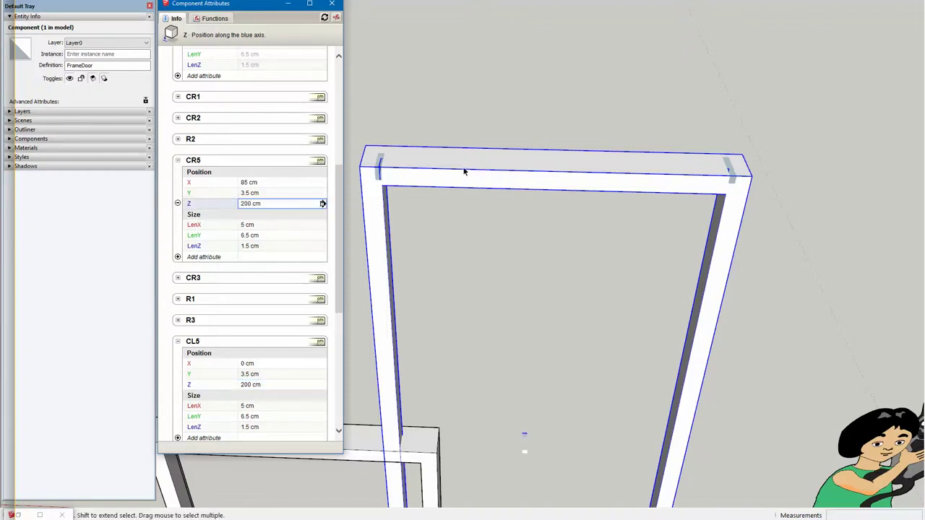
# Inspect the frame's top corner and collapse the CL5 attribute section.
pyautogui.moveTo(584, 171)
pyautogui.mouseDown(button='middle')
pyautogui.moveTo(456, 181)
pyautogui.moveTo(492, 243)
pyautogui.mouseUp(button='middle')
pyautogui.scroll(-3, 493, 243)
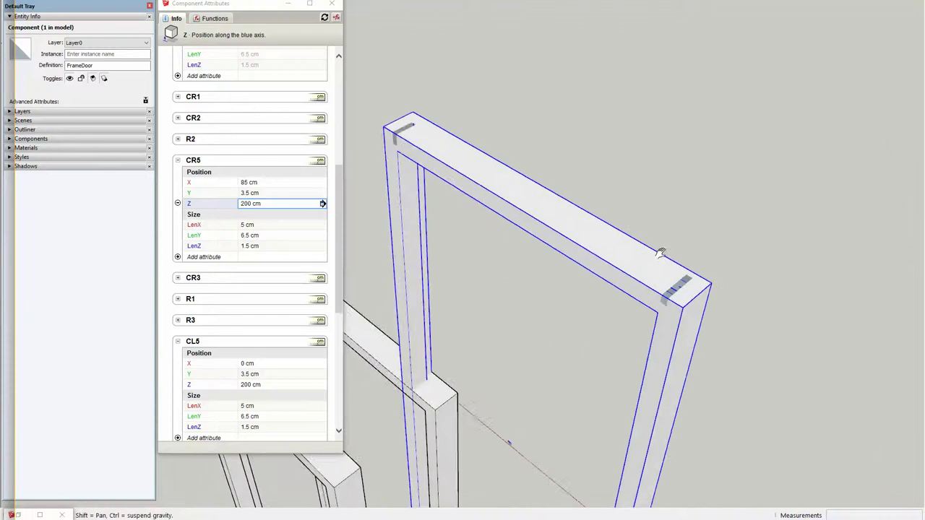
pyautogui.scroll(3, 591, 291)
pyautogui.scroll(2, 592, 291)
pyautogui.moveTo(591, 291)
pyautogui.mouseDown(button='middle')
pyautogui.moveTo(452, 268)
pyautogui.moveTo(468, 277)
pyautogui.mouseUp(button='middle')
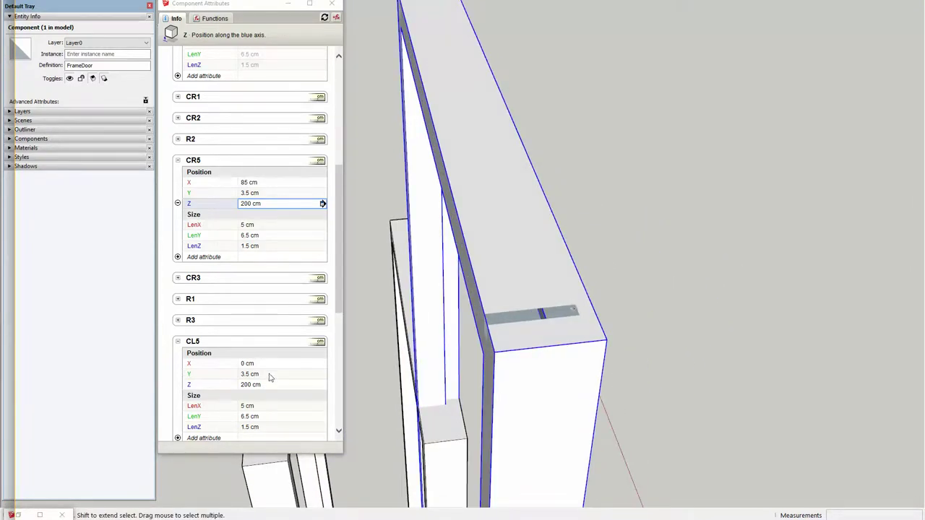
pyautogui.click(178, 344)
pyautogui.scroll(-3, 289, 320)
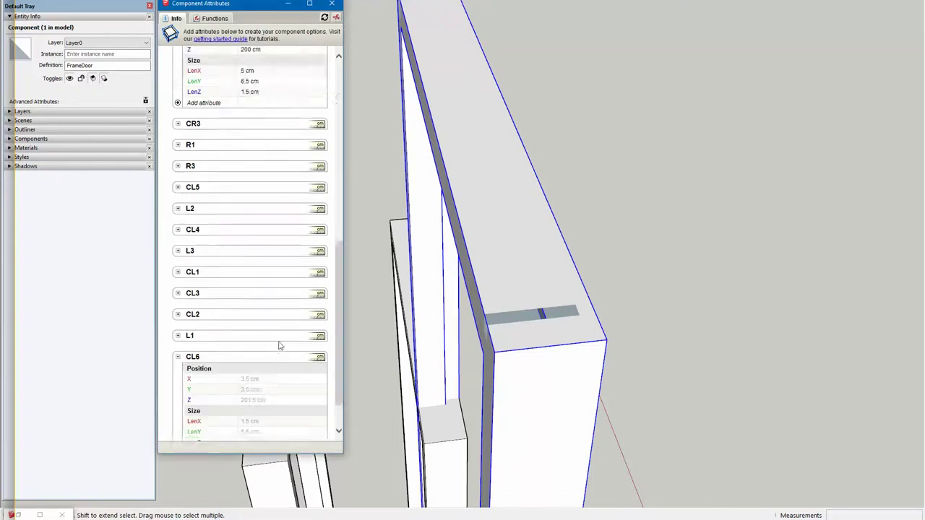
pyautogui.scroll(-3, 282, 346)
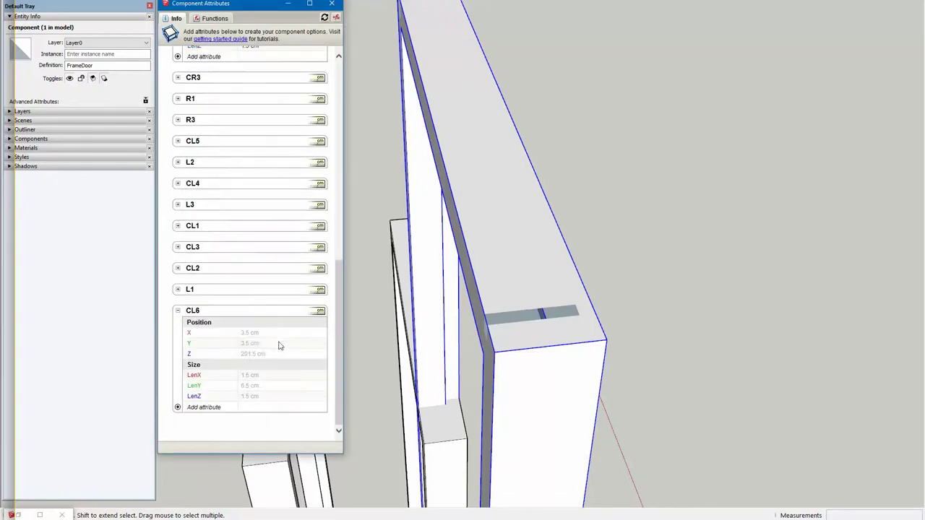
# Set CL6's LenX to =FD!BT1, giving 1.5 cm.
pyautogui.click(271, 380)
pyautogui.write('=')
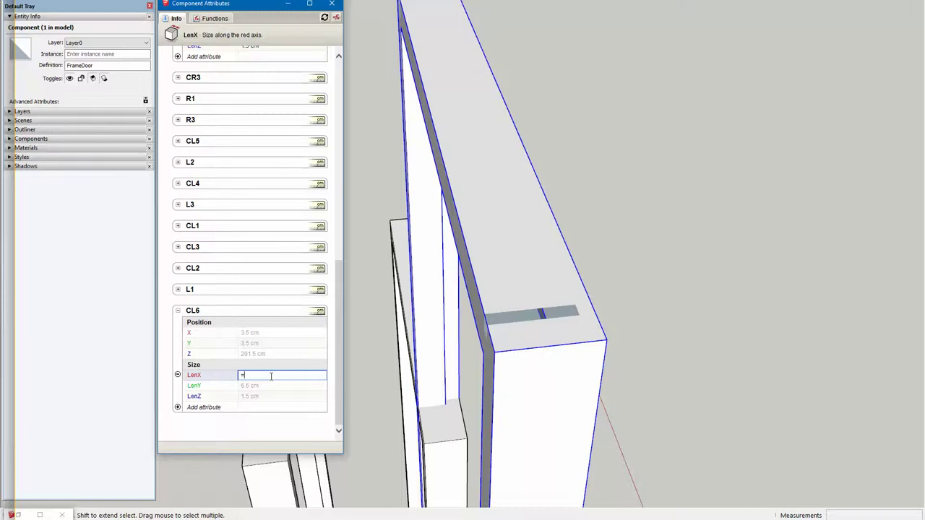
pyautogui.write('FD')
pyautogui.write('IBT1')
pyautogui.press('Return')
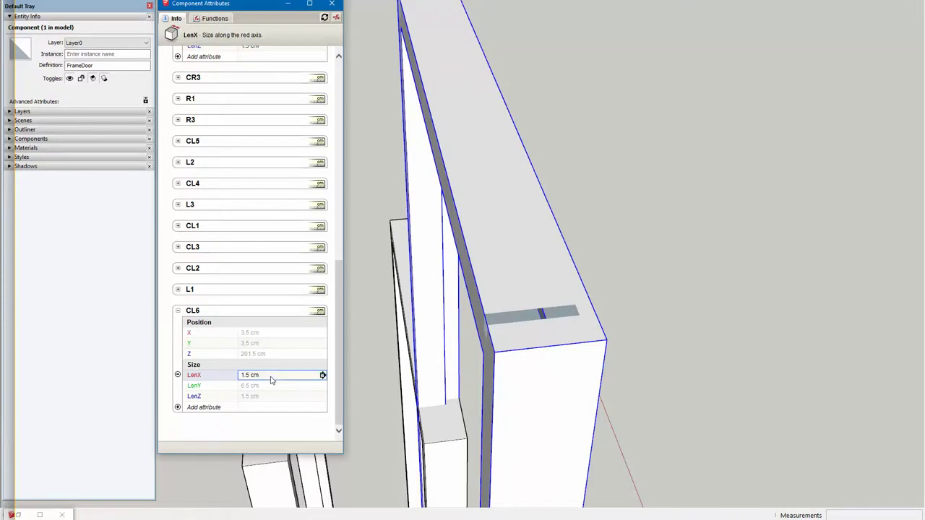
pyautogui.press('Tab')
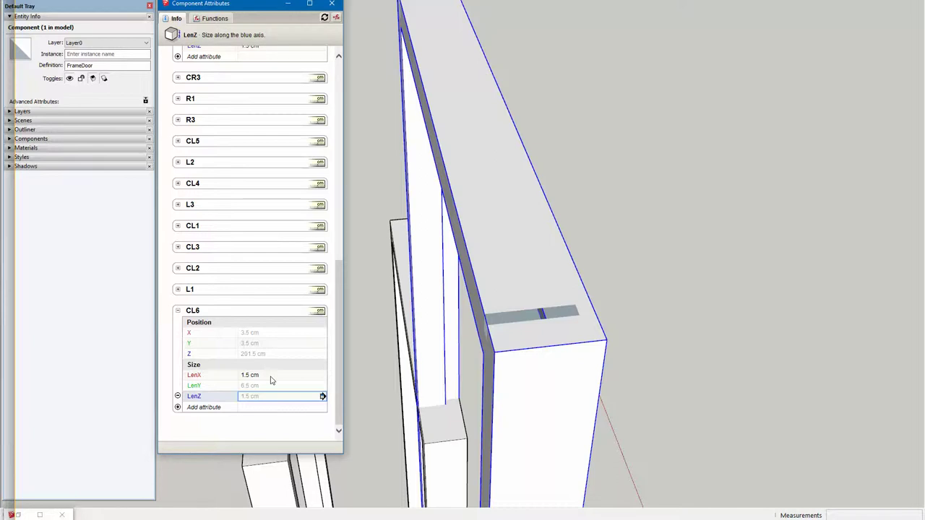
# Open the FrameDoor component at the frame corner and select the CL6 corner piece.
pyautogui.moveTo(574, 270)
pyautogui.mouseDown(button='middle')
pyautogui.moveTo(665, 352)
pyautogui.moveTo(692, 306)
pyautogui.mouseUp(button='middle')
pyautogui.scroll(2, 654, 265)
pyautogui.moveTo(654, 265)
pyautogui.mouseDown(button='middle')
pyautogui.moveTo(733, 198)
pyautogui.moveTo(692, 252)
pyautogui.moveTo(733, 252)
pyautogui.moveTo(383, 325)
pyautogui.moveTo(505, 348)
pyautogui.moveTo(550, 318)
pyautogui.moveTo(317, 174)
pyautogui.moveTo(428, 359)
pyautogui.moveTo(443, 189)
pyautogui.mouseUp(button='middle')
pyautogui.scroll(2, 494, 318)
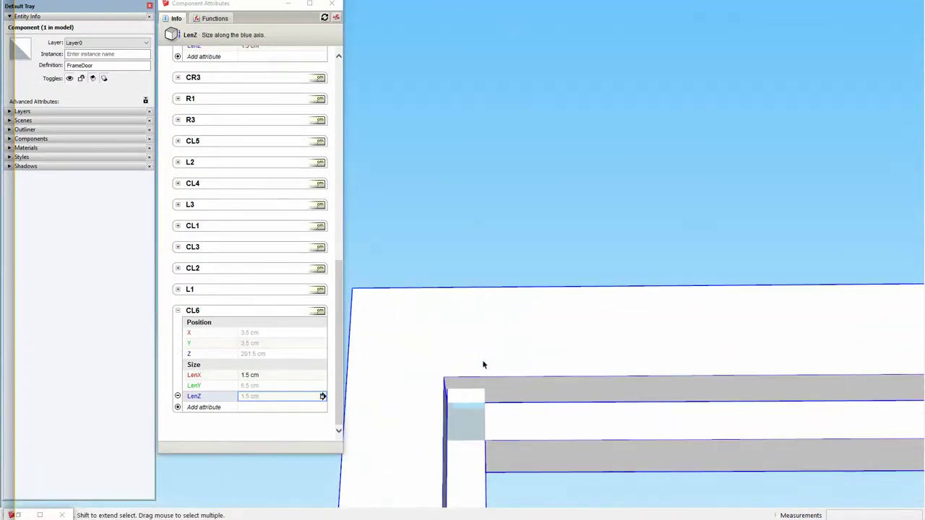
pyautogui.moveTo(466, 383); pyautogui.dragTo(482, 410, button='middle')
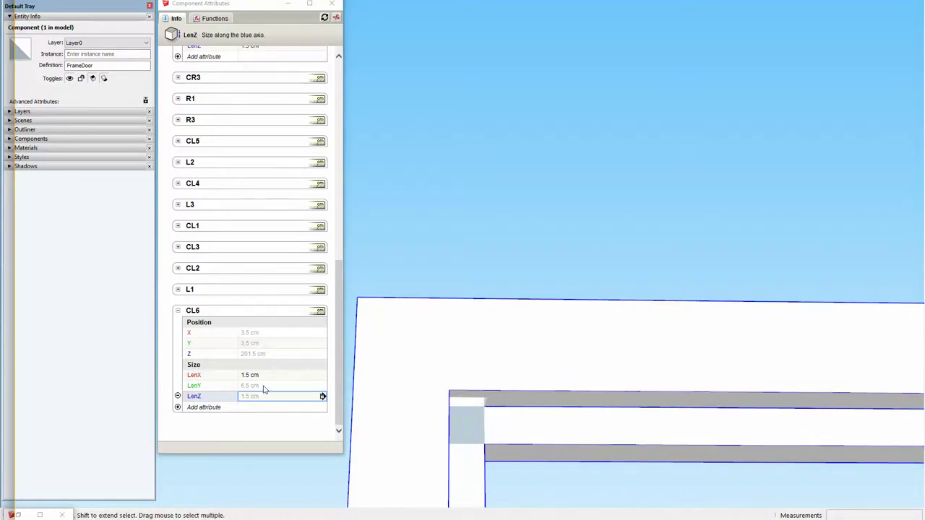
pyautogui.doubleClick(469, 404)
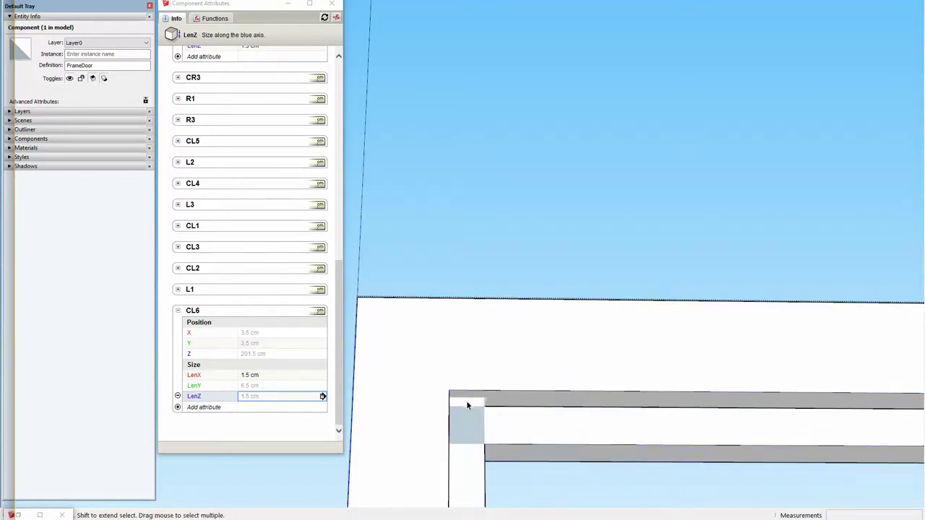
pyautogui.click(465, 407)
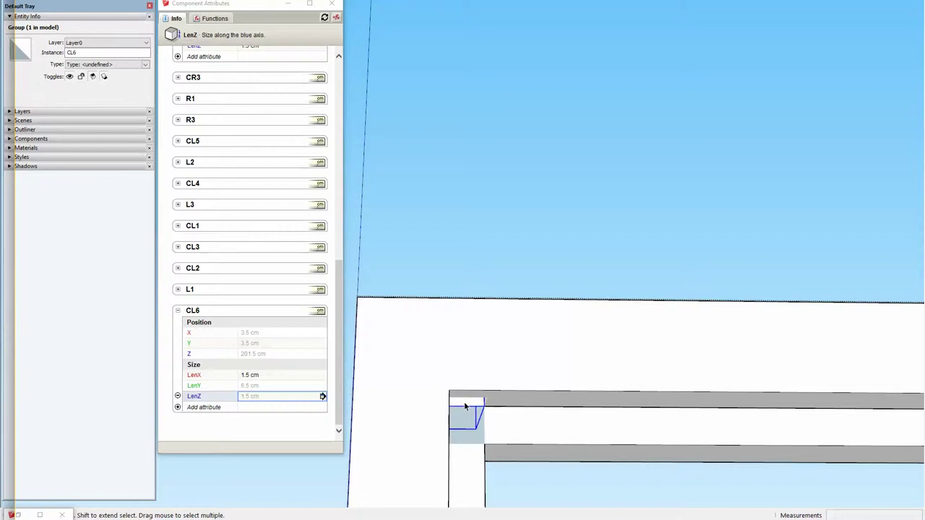
# Move CL6 about 1.5 cm down into the frame corner, then clear the selection.
pyautogui.moveTo(464, 407); pyautogui.dragTo(462, 412, button='middle')
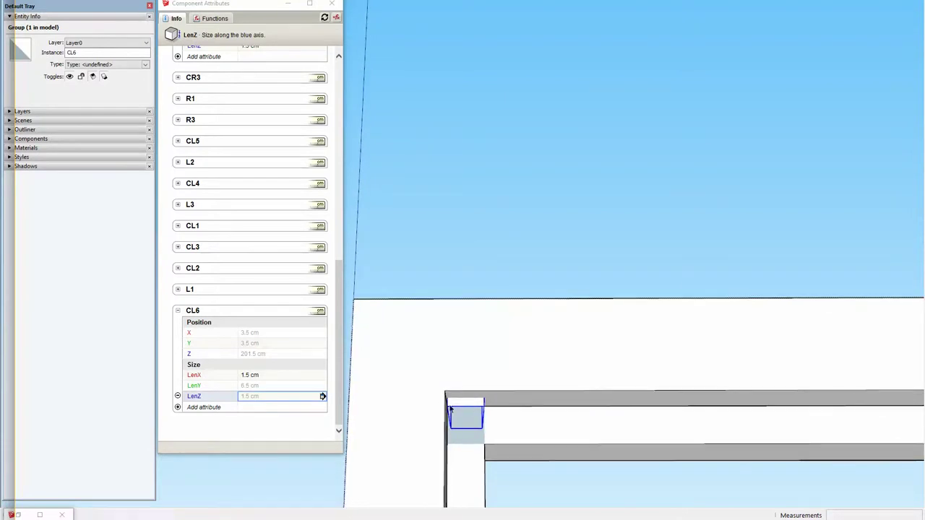
pyautogui.press('m')
pyautogui.click(485, 410)
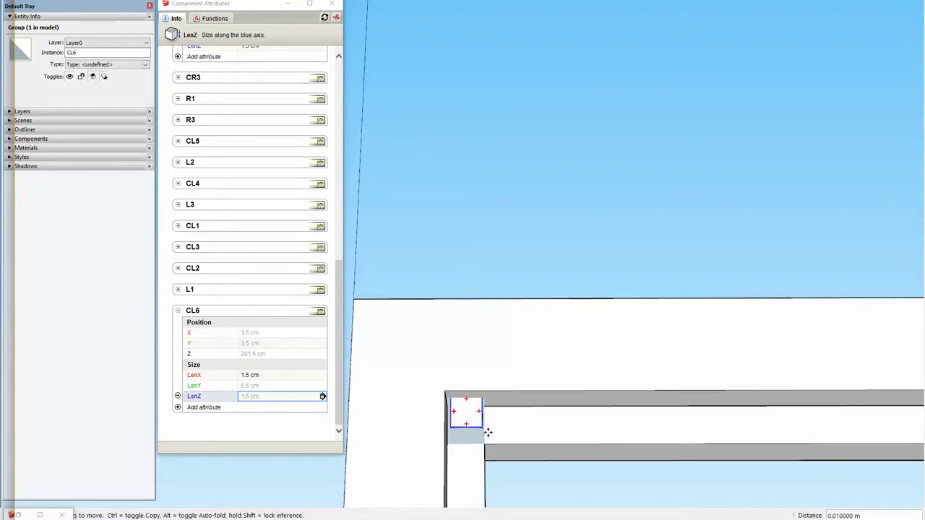
pyautogui.click(486, 444)
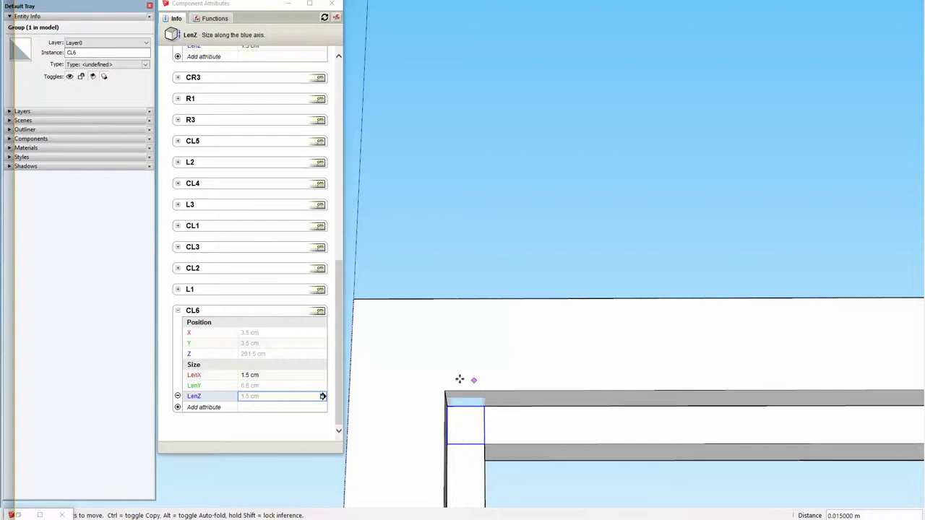
pyautogui.moveTo(461, 378)
pyautogui.mouseDown(button='middle')
pyautogui.moveTo(451, 358)
pyautogui.moveTo(463, 364)
pyautogui.moveTo(434, 325)
pyautogui.mouseUp(button='middle')
pyautogui.press('space')
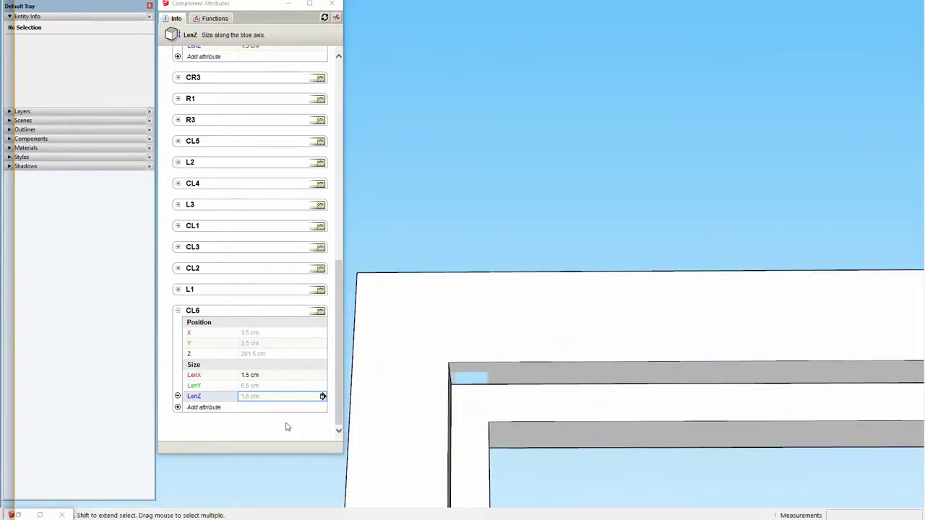
pyautogui.press('Escape')
# Set CL6's LenY to the formula =FD!T2-FD!BT1, then select the FrameDoor component.
pyautogui.click(262, 386)
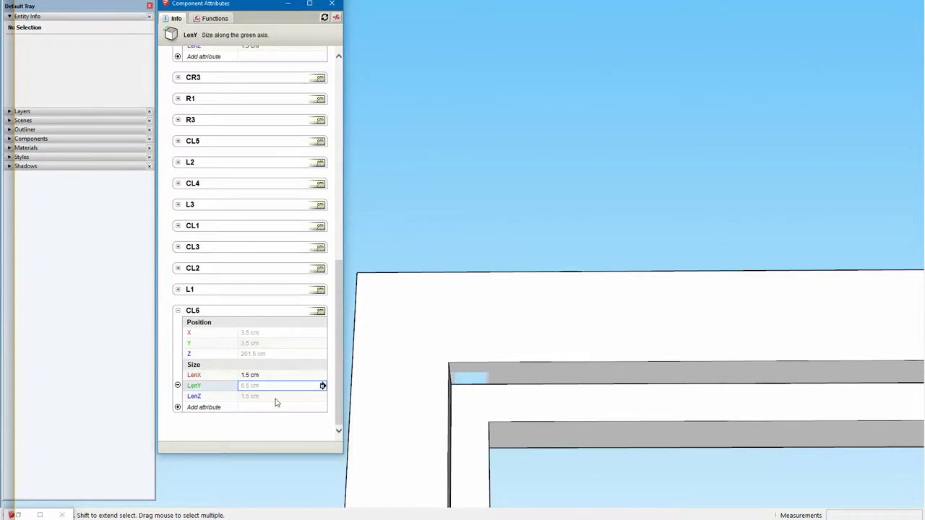
pyautogui.write('=')
pyautogui.write('D!')
pyautogui.write('2')
pyautogui.write('D')
pyautogui.write('1')
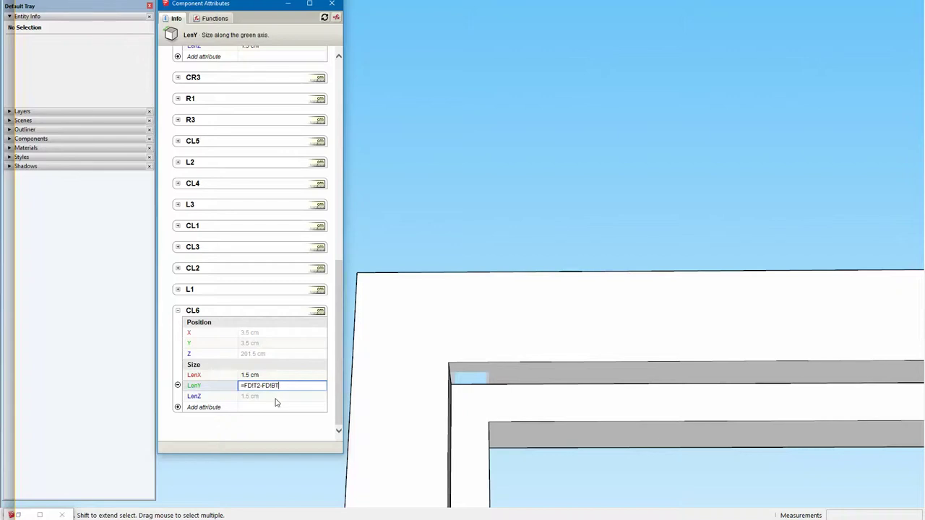
pyautogui.press('Return')
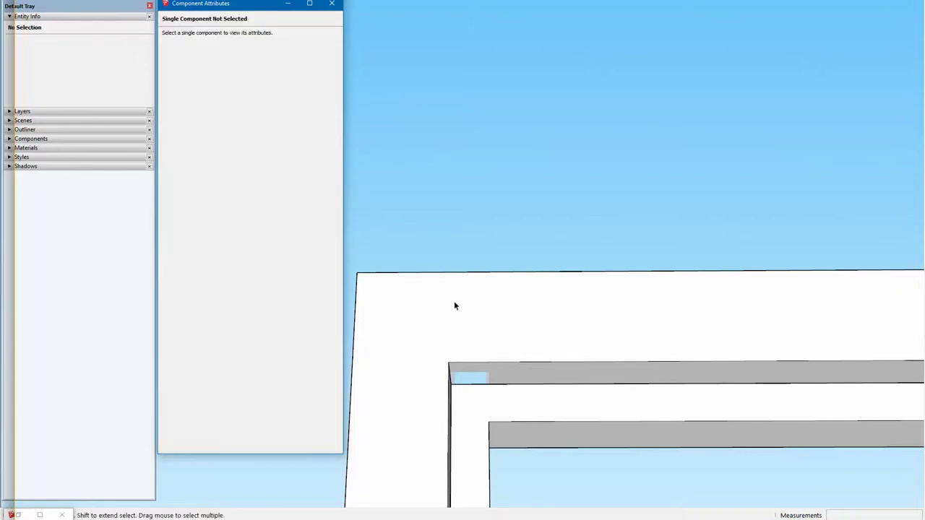
pyautogui.click(452, 302)
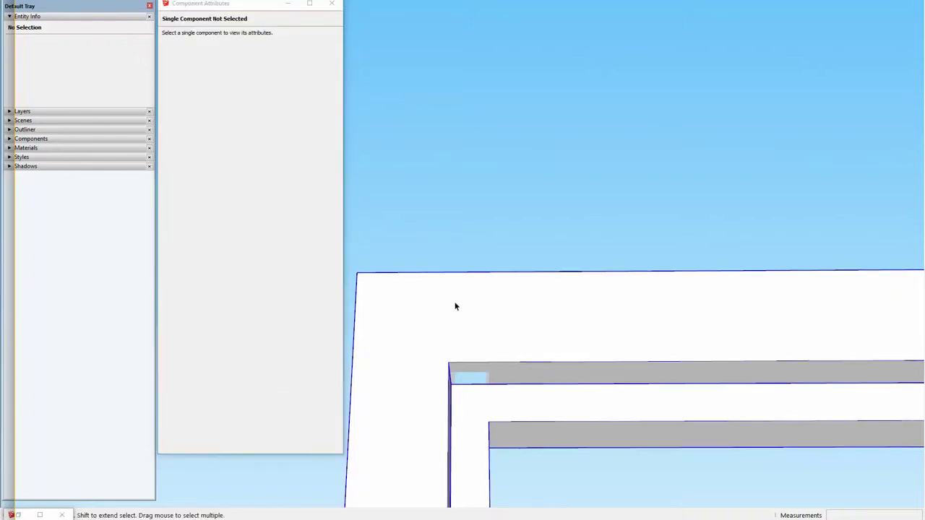
# Enlarge the Component Attributes window, collapse the CR5 section and confirm CL6's LenZ.
pyautogui.click(332, 3)
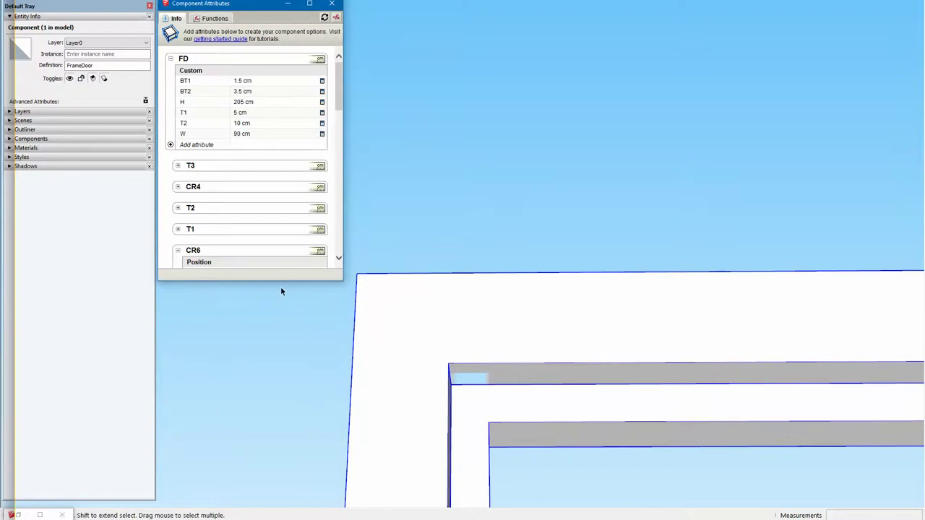
pyautogui.moveTo(280, 281); pyautogui.dragTo(274, 486)
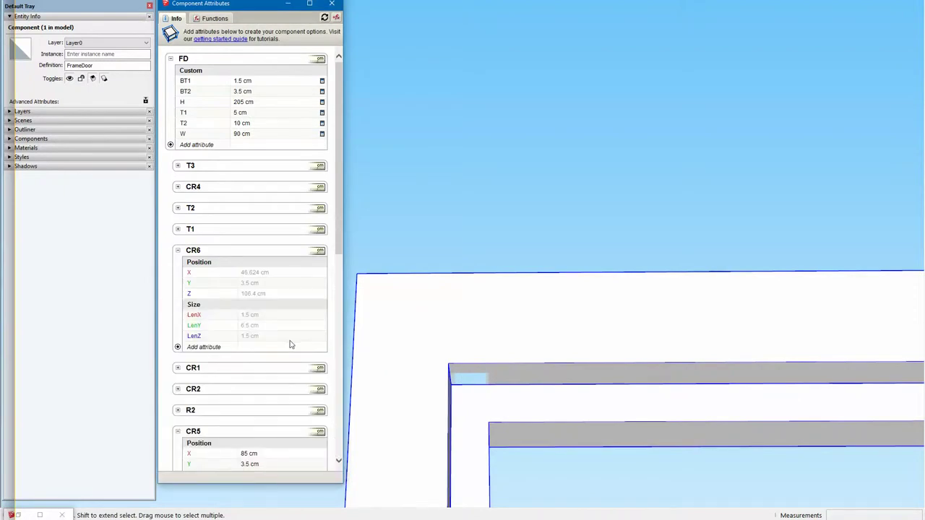
pyautogui.scroll(-5, 289, 354)
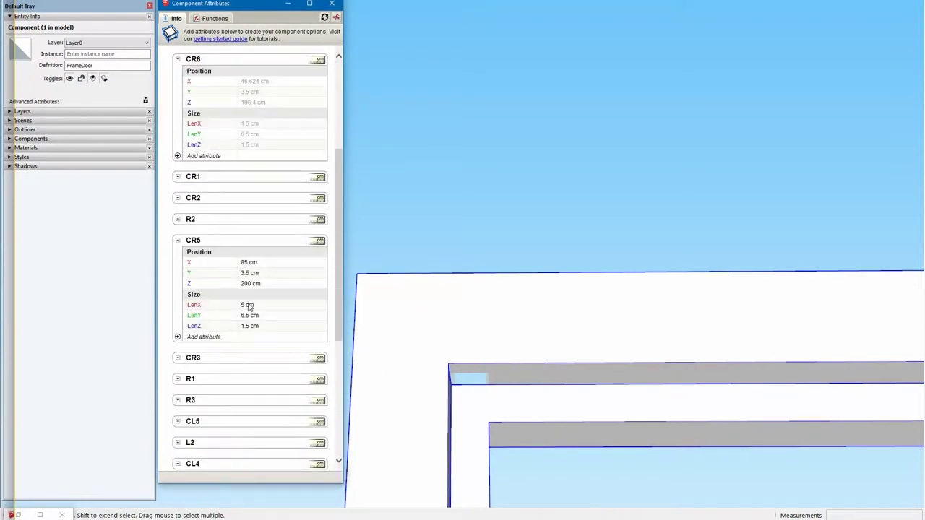
pyautogui.scroll(3, 248, 309)
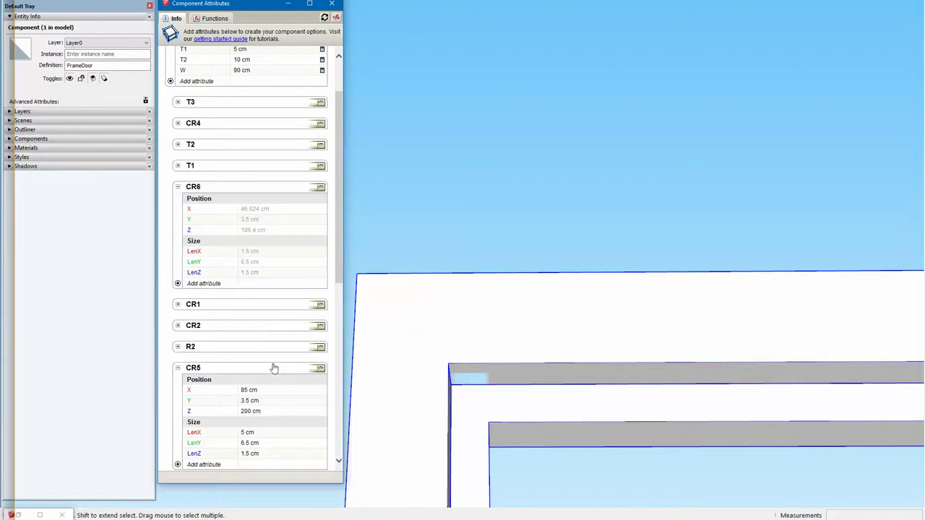
pyautogui.scroll(-2, 273, 369)
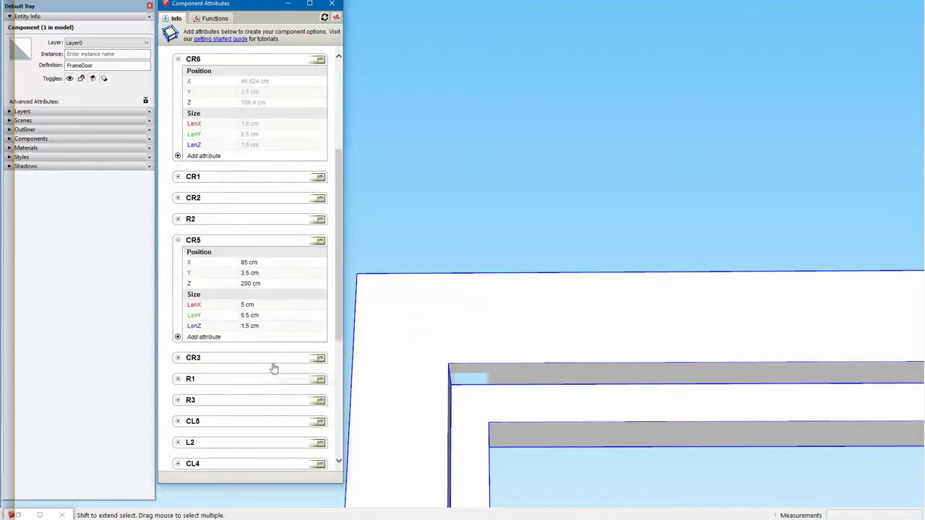
pyautogui.scroll(-4, 272, 373)
pyautogui.scroll(1, 202, 204)
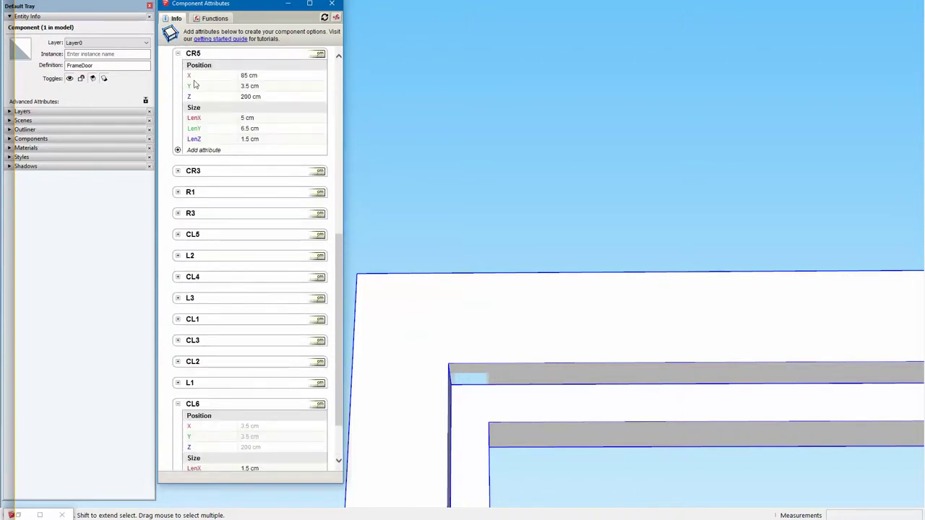
pyautogui.click(177, 54)
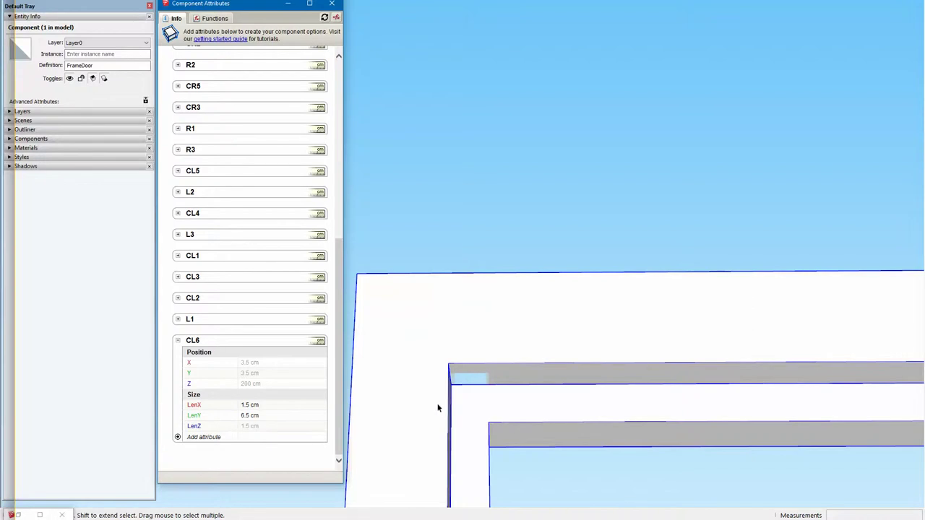
pyautogui.click(264, 429)
pyautogui.write('=')
pyautogui.click(278, 412)
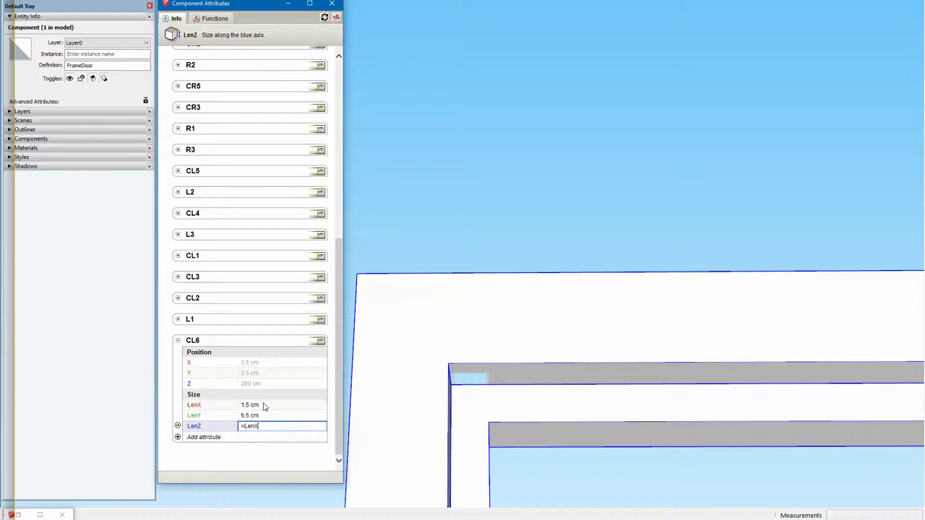
pyautogui.press('Return')
# Give CL6's X position an FD-based formula using FD!T1, resolving to 3.5 cm.
pyautogui.click(265, 365)
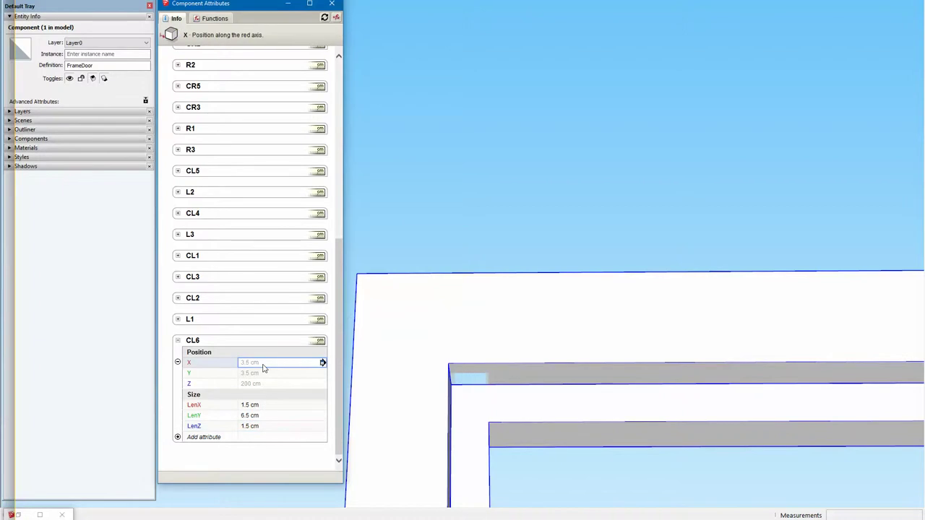
pyautogui.write('=F')
pyautogui.write('D')
pyautogui.write('BT2')
pyautogui.press('Return')
pyautogui.press('Tab')
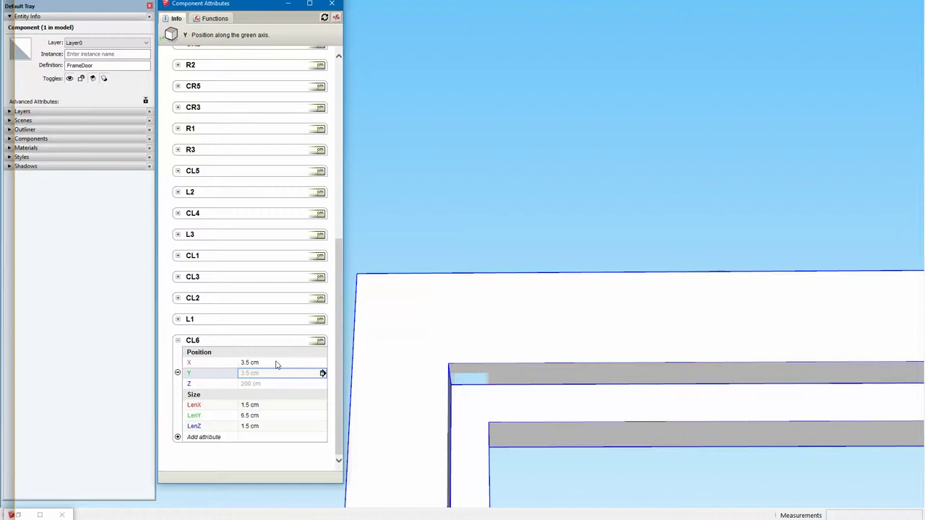
pyautogui.click(276, 362)
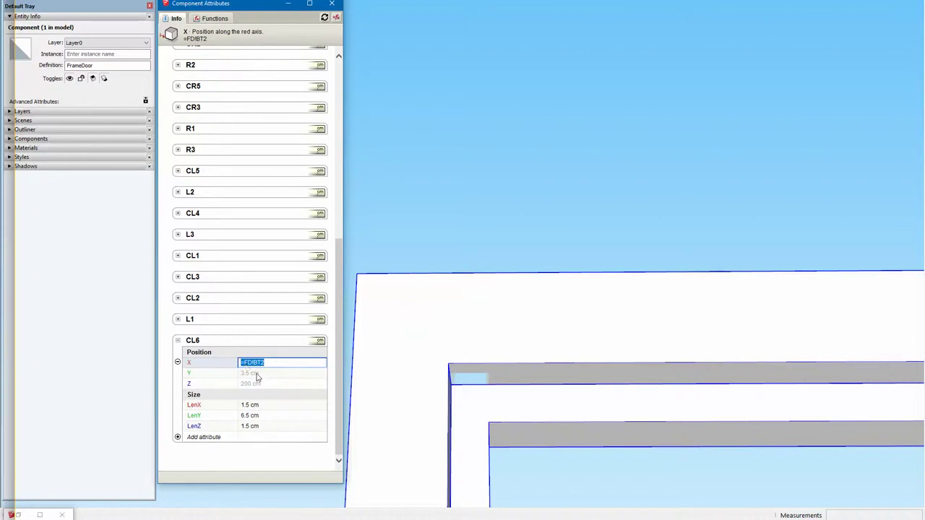
pyautogui.write('FD')
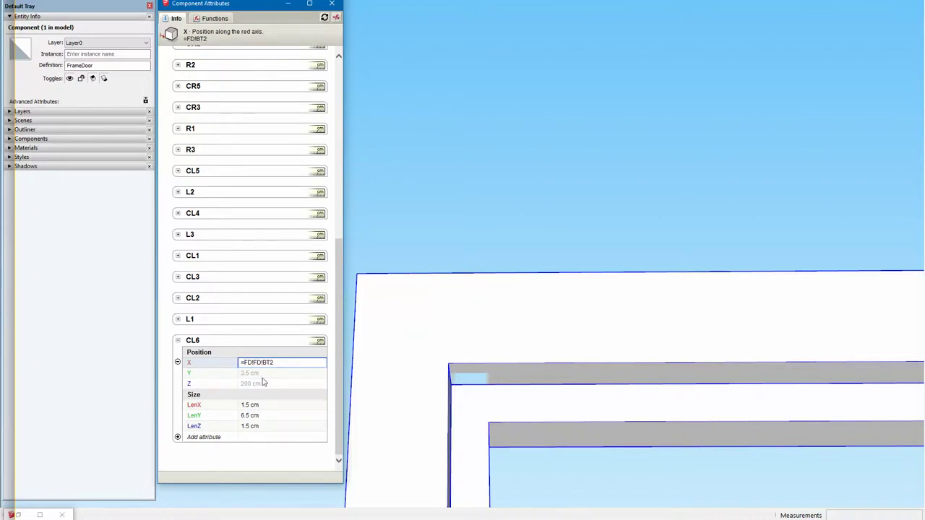
pyautogui.write('!T')
pyautogui.write('1')
pyautogui.write('-')
pyautogui.press('Return')
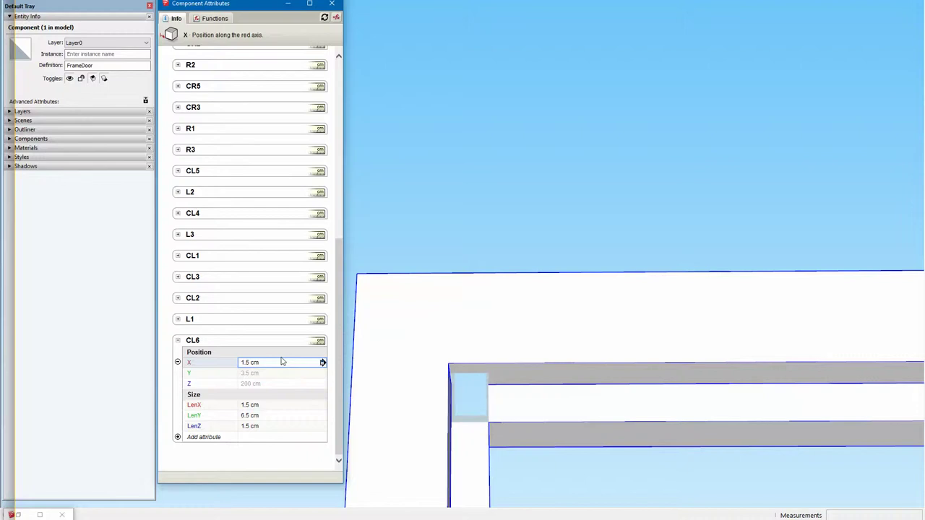
pyautogui.click(280, 362)
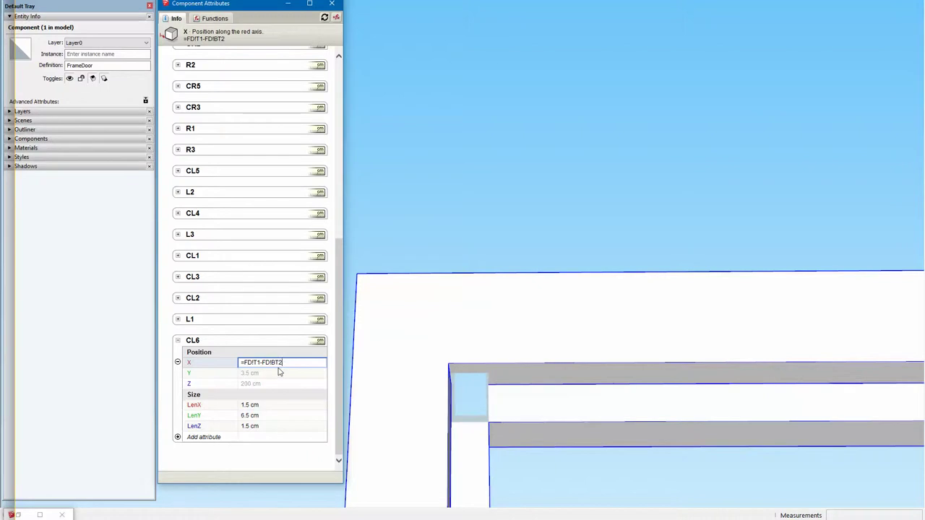
pyautogui.hotkey('shift', 'Left')
pyautogui.write('1')
pyautogui.press('Return')
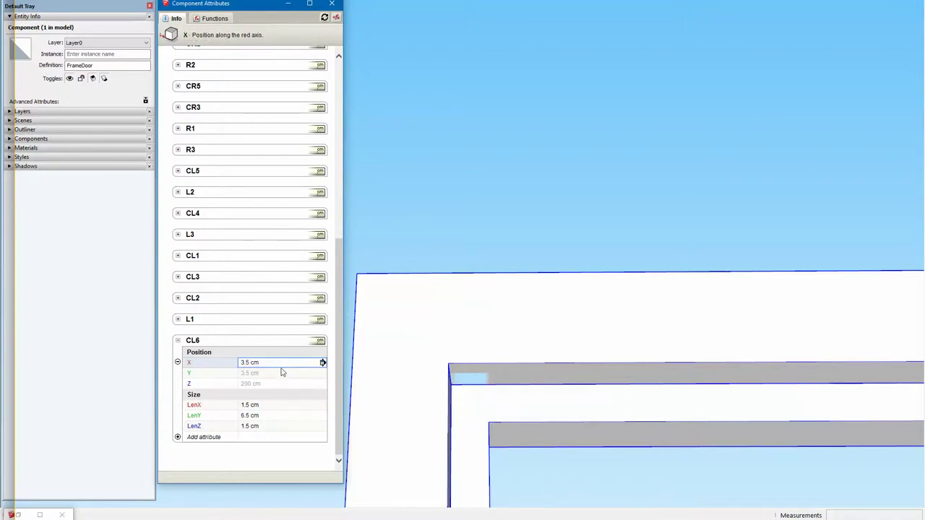
# Replace CL6's Y position with an FD-based formula, giving 3.5 cm.
pyautogui.click(266, 377)
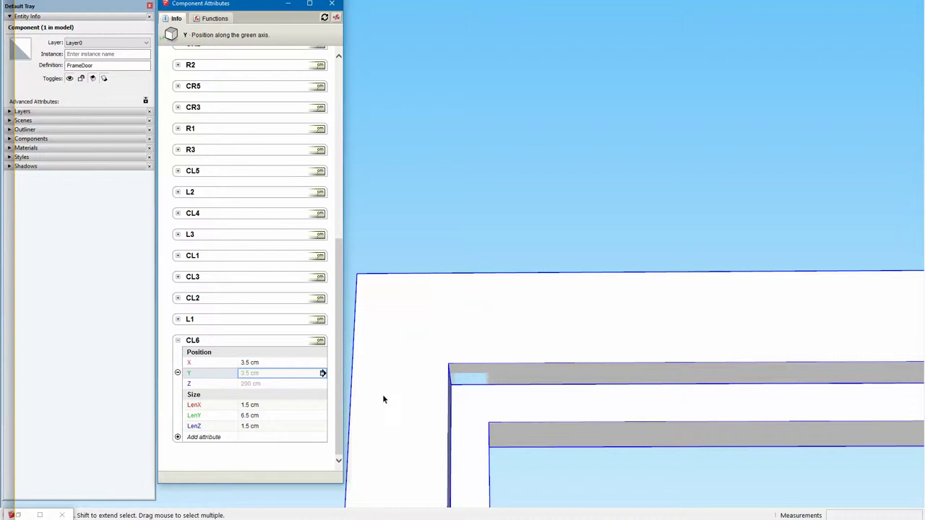
pyautogui.moveTo(383, 400)
pyautogui.mouseDown(button='middle')
pyautogui.moveTo(413, 415)
pyautogui.moveTo(407, 401)
pyautogui.mouseUp(button='middle')
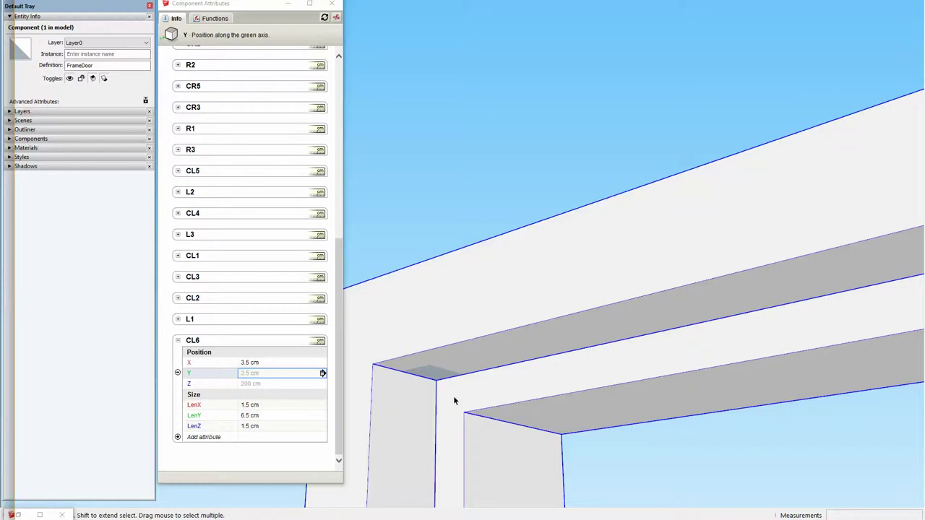
pyautogui.click(282, 373)
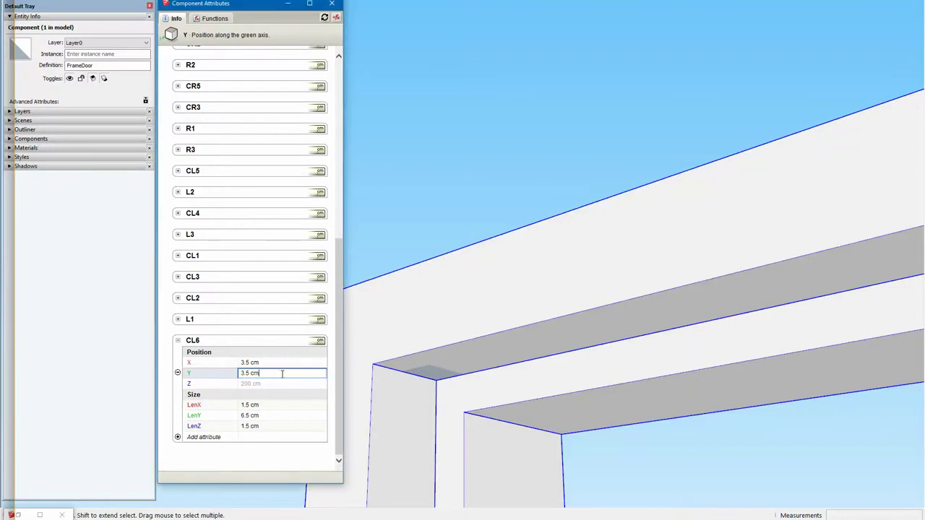
pyautogui.moveTo(281, 373); pyautogui.dragTo(217, 379)
pyautogui.write('=FD')
pyautogui.write('Len')
pyautogui.write('X')
pyautogui.press('Return')
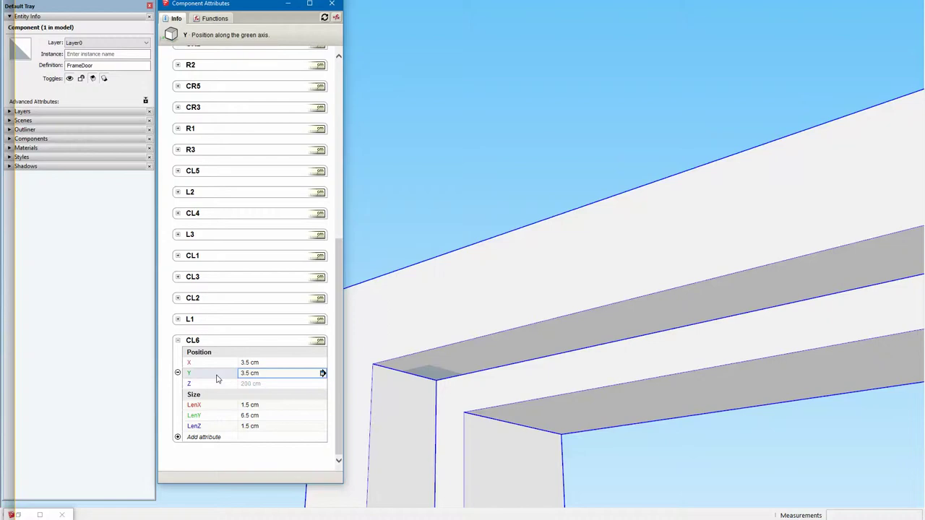
# Set CL6's Z position to the formula =FD!H-FD!T1, resolving to 200 cm.
pyautogui.press('Tab')
pyautogui.write('=')
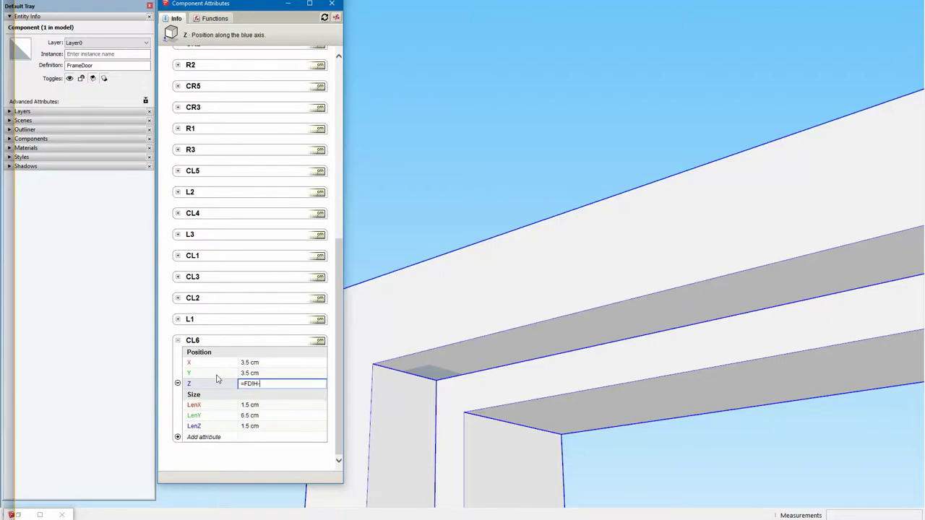
pyautogui.write('D')
pyautogui.press('BackSpace')
pyautogui.press('BackSpace')
pyautogui.write('FD')
pyautogui.press('Return')
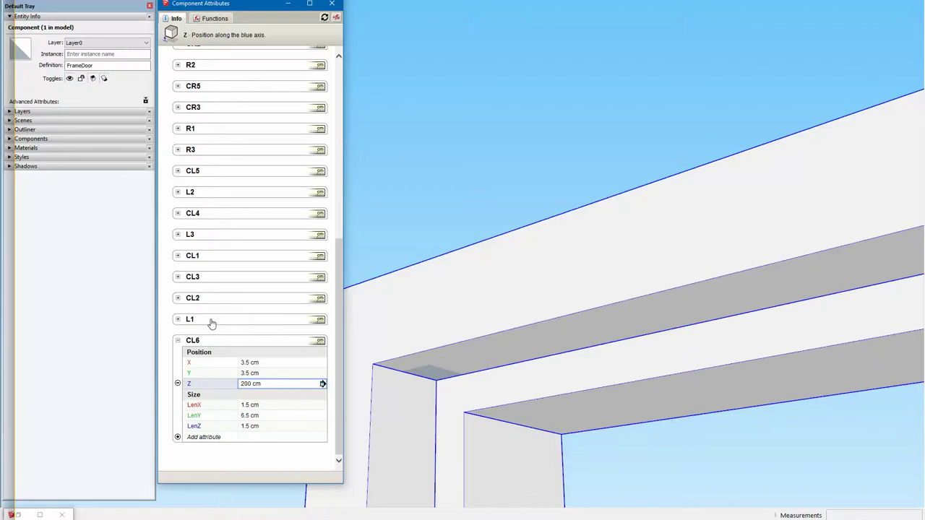
pyautogui.click(204, 341)
pyautogui.scroll(2, 205, 340)
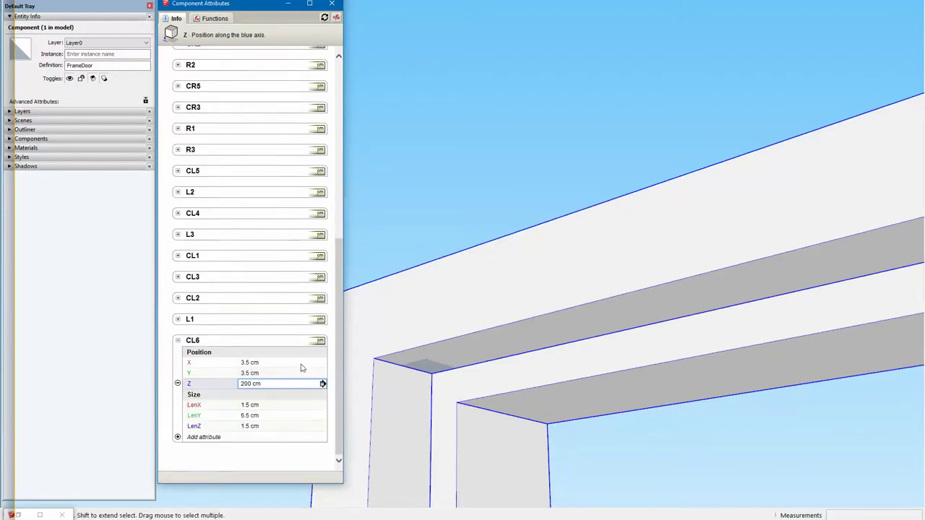
pyautogui.press('Tab')
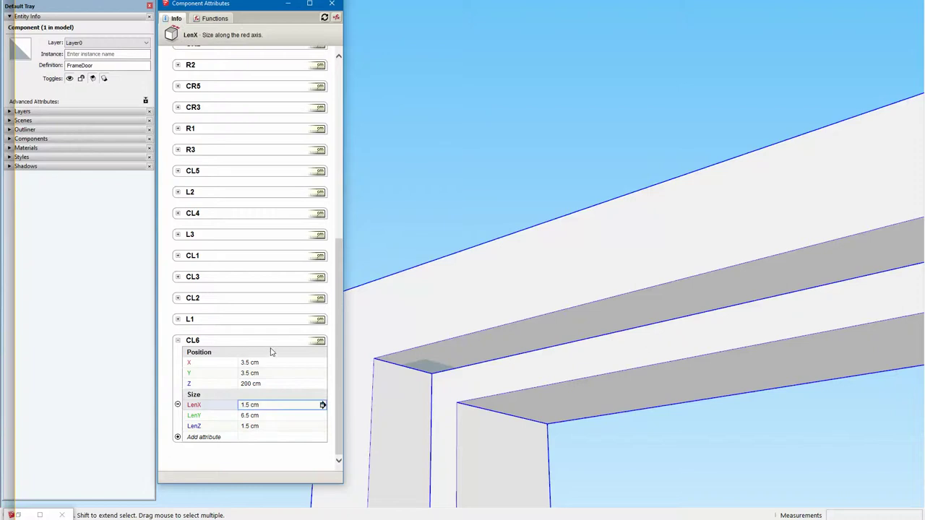
# Set CR6's LenX and LenY (6.5 cm) sizes and make LenZ equal LenX.
pyautogui.click(261, 224)
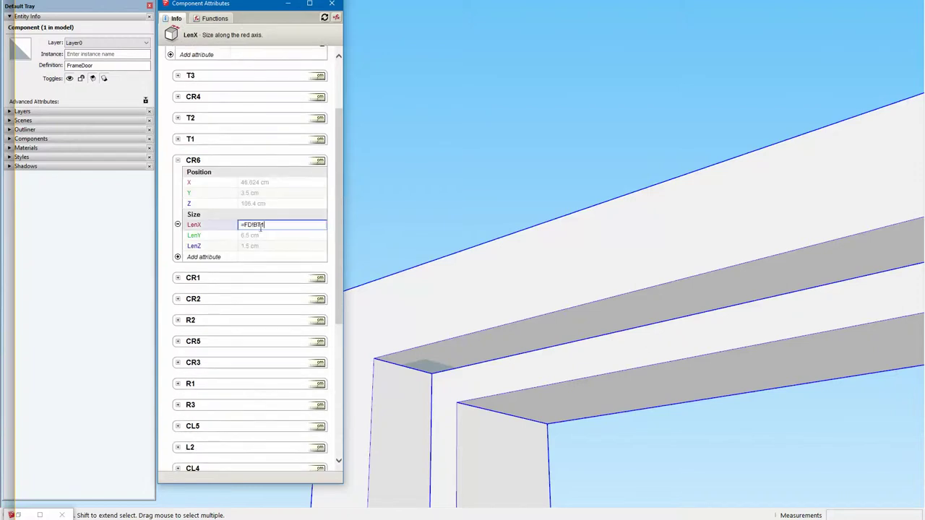
pyautogui.press('Return')
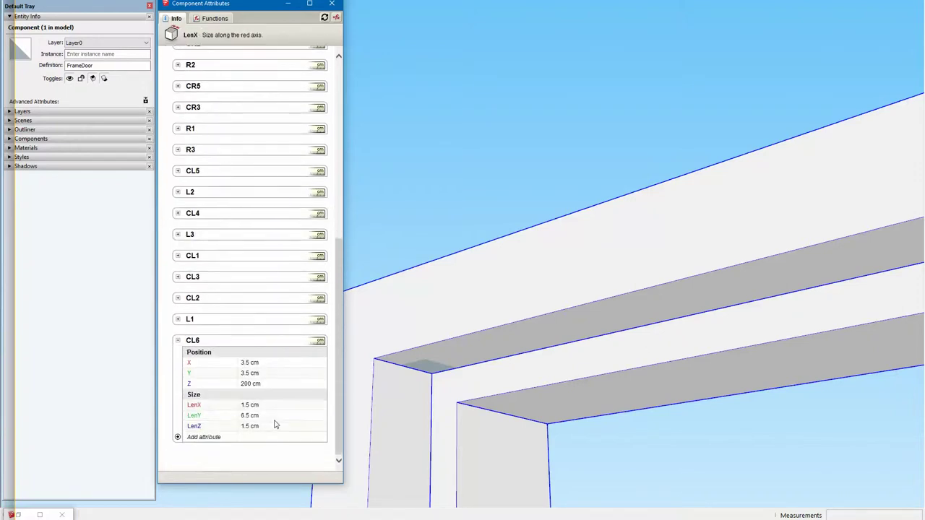
pyautogui.click(286, 419)
pyautogui.press('Return')
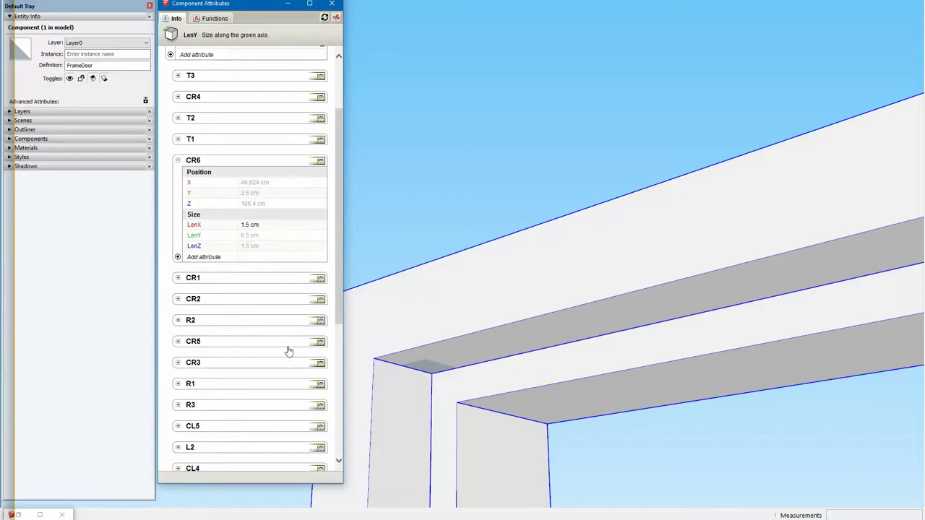
pyautogui.click(257, 236)
pyautogui.press('Return')
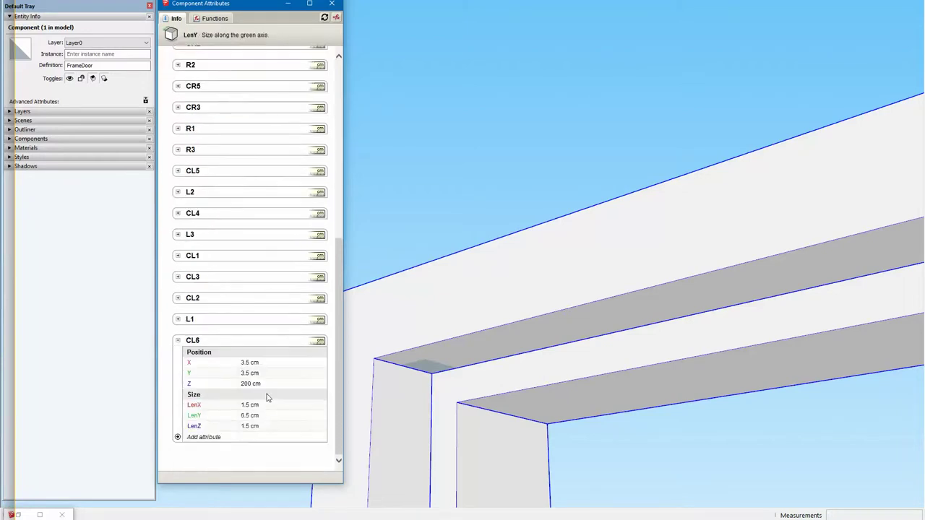
pyautogui.click(265, 428)
pyautogui.press('Return')
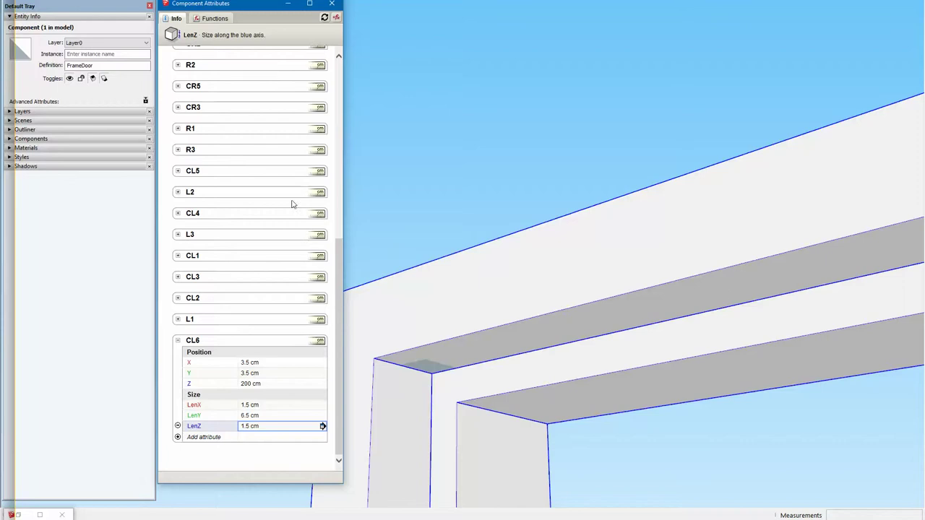
pyautogui.click(261, 117)
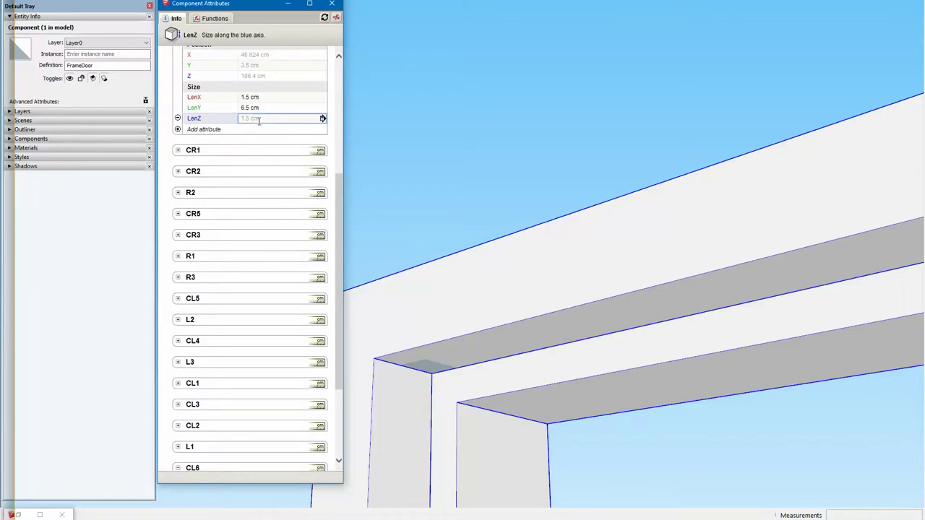
pyautogui.write('=')
pyautogui.click(256, 99)
pyautogui.press('Return')
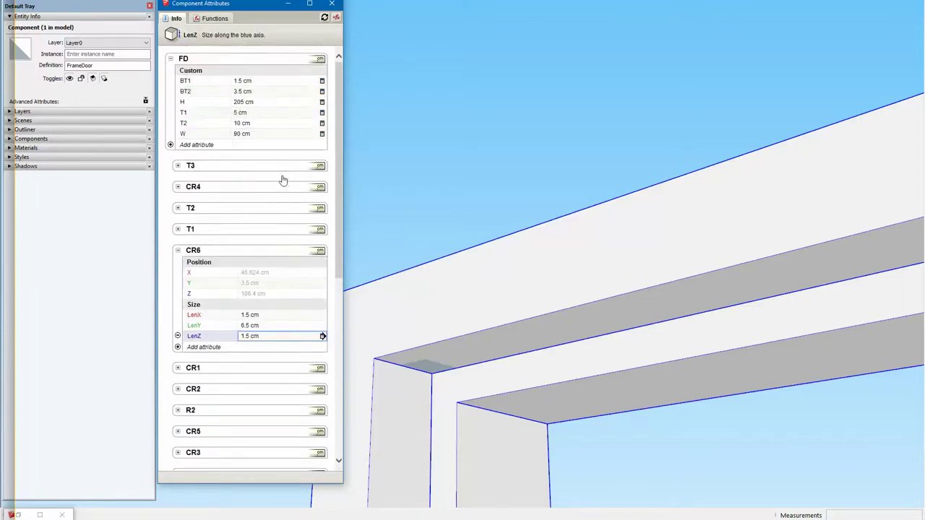
# Give CR6's X position an FD formula giving 85 cm and set its Y position like CL6's.
pyautogui.click(255, 146)
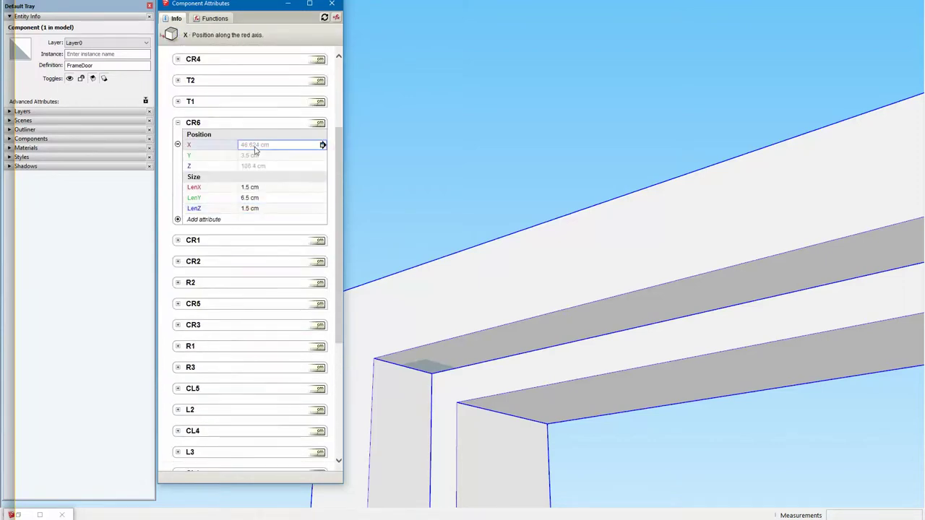
pyautogui.write('=')
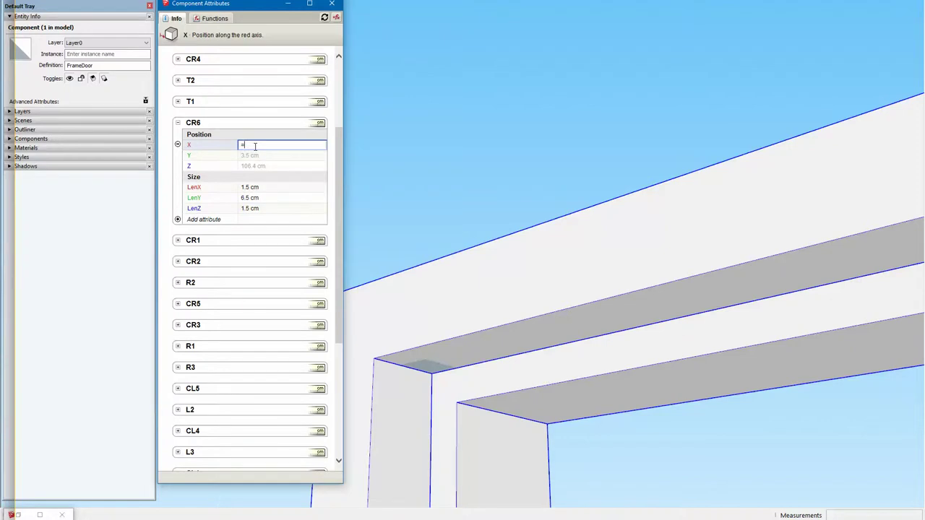
pyautogui.write('D')
pyautogui.write('W')
pyautogui.write('FD')
pyautogui.write('!T1')
pyautogui.press('Return')
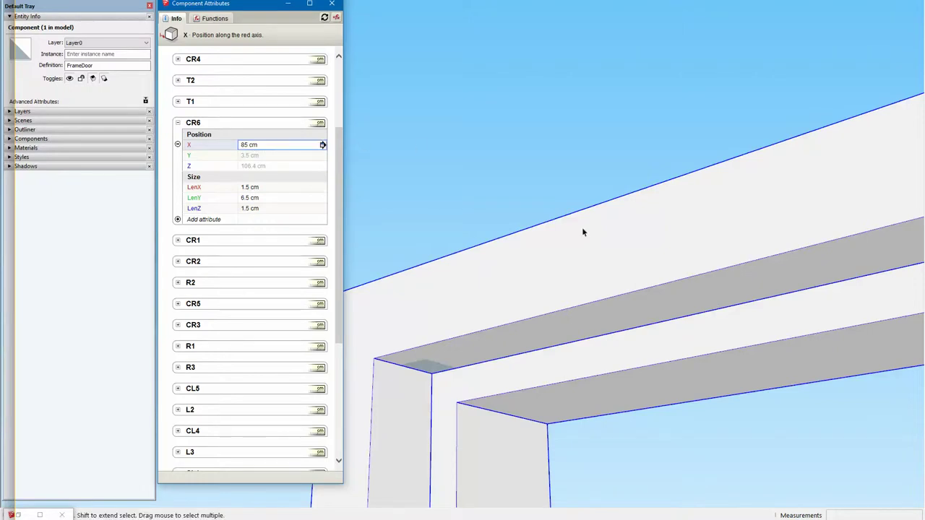
pyautogui.moveTo(583, 232)
pyautogui.mouseDown(button='middle')
pyautogui.moveTo(553, 275)
pyautogui.moveTo(682, 274)
pyautogui.moveTo(499, 269)
pyautogui.moveTo(636, 305)
pyautogui.mouseUp(button='middle')
pyautogui.click(281, 155)
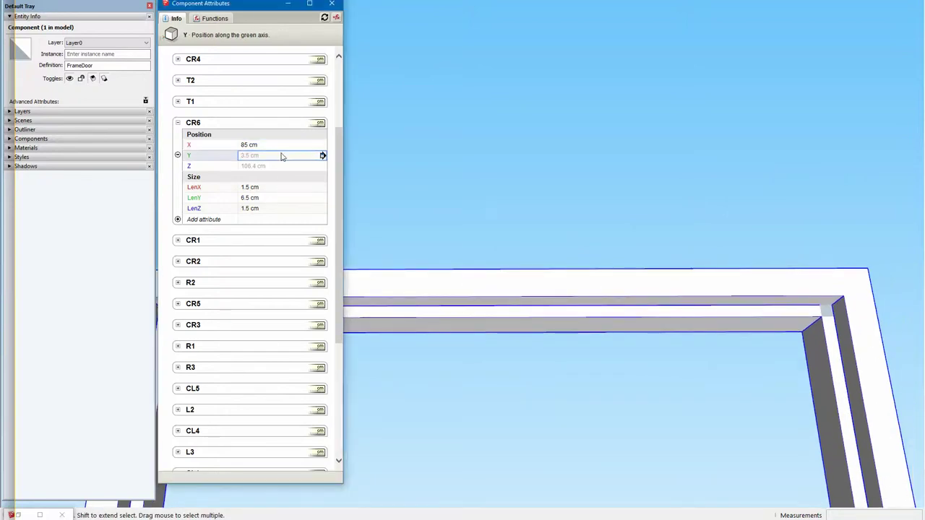
pyautogui.press('Tab')
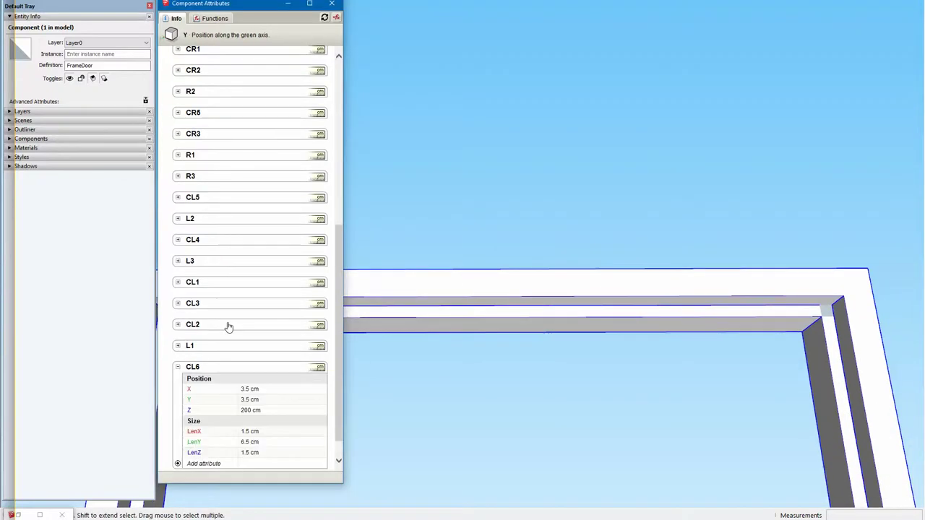
pyautogui.click(265, 373)
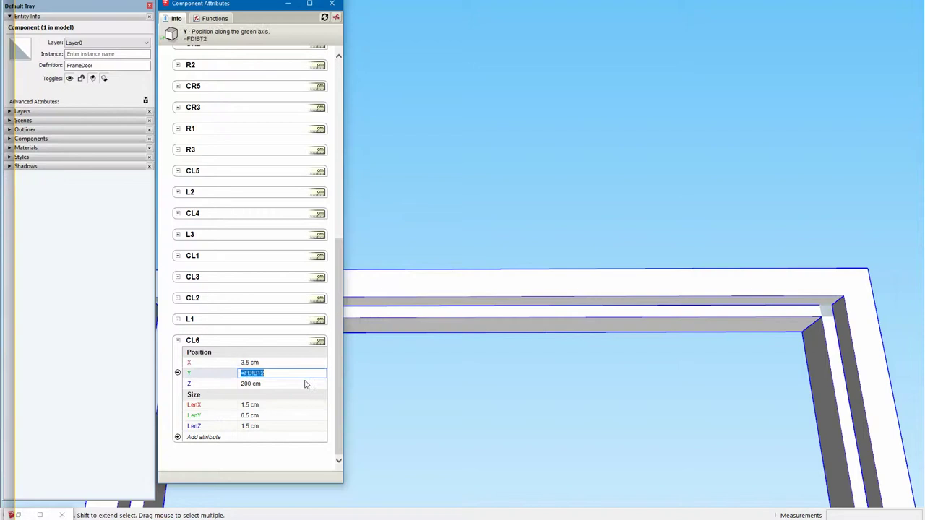
pyautogui.hotkey('shift', 'Tab')
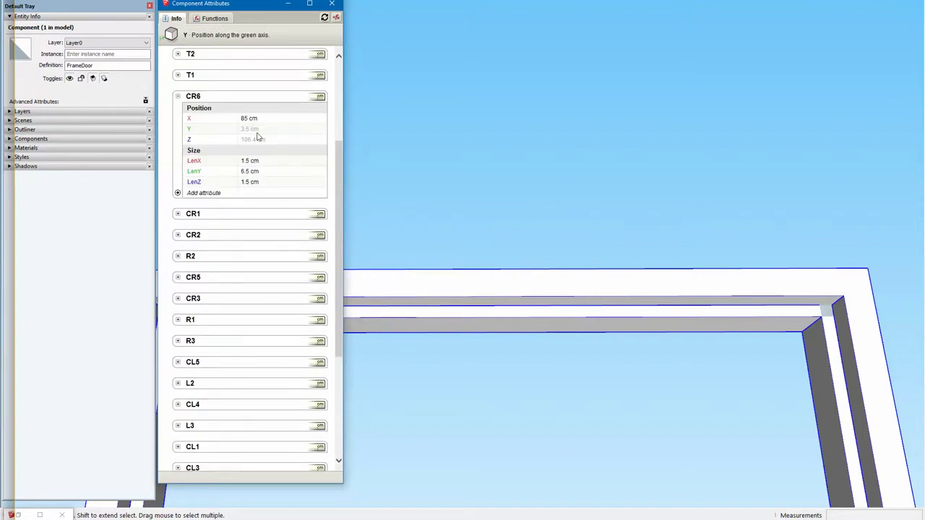
pyautogui.click(259, 132)
pyautogui.press('Tab')
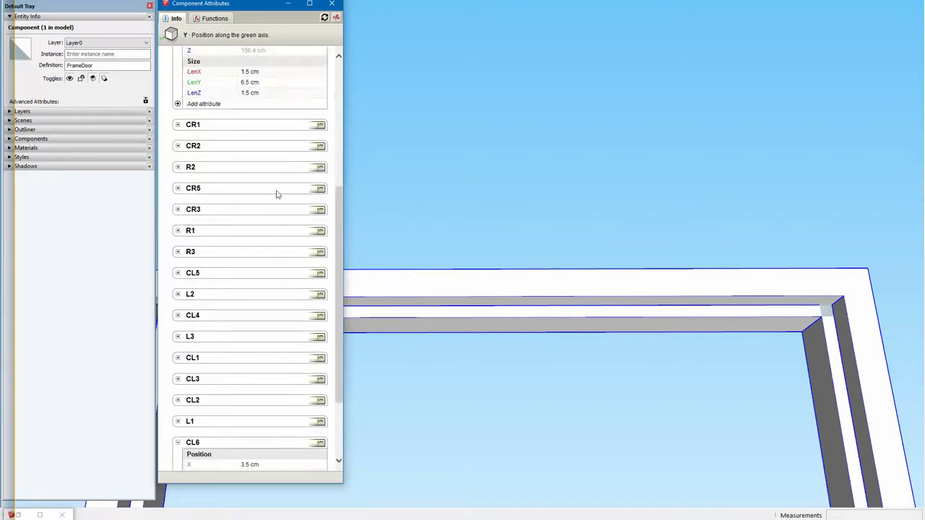
# Set CR6's Z position to =FD!H-FD!T1, giving 200 cm, and collapse the CR6 group.
pyautogui.click(266, 448)
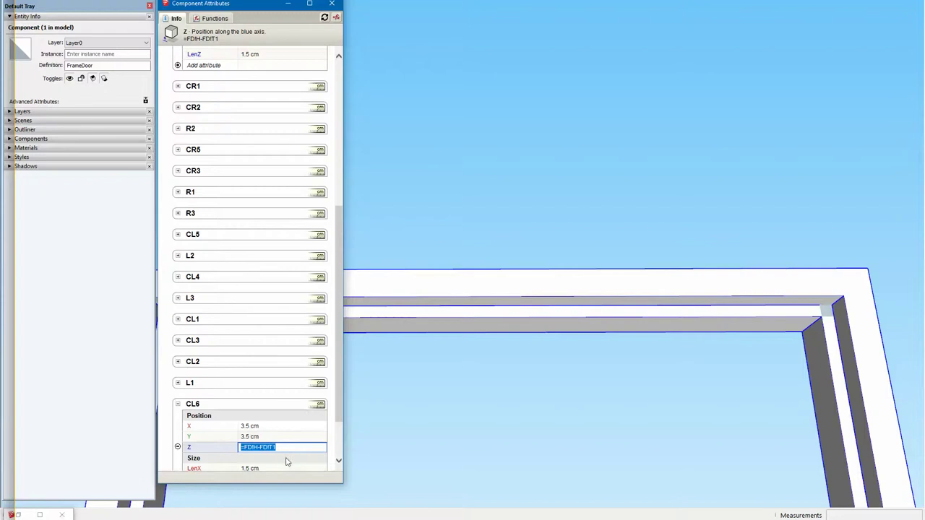
pyautogui.hotkey('shift', 'Tab')
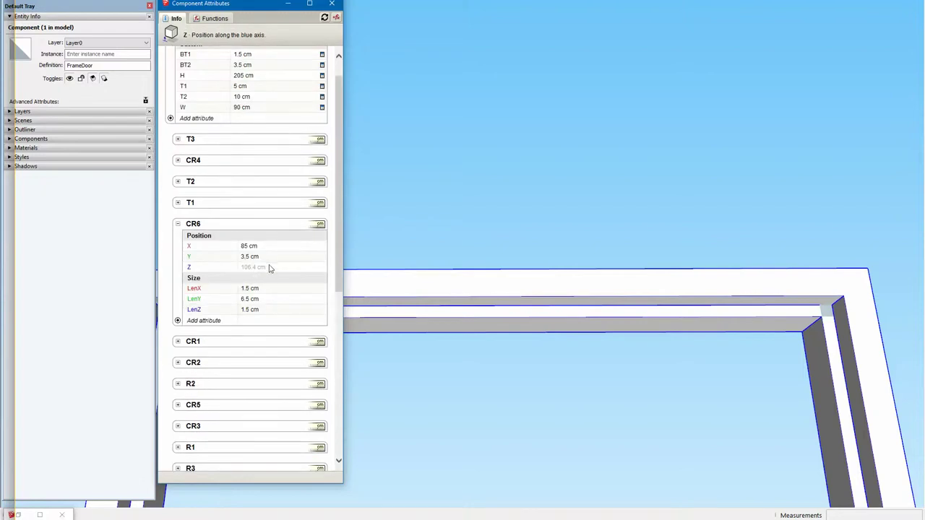
pyautogui.click(271, 268)
pyautogui.write('=FD!H-FD!T1')
pyautogui.press('Return')
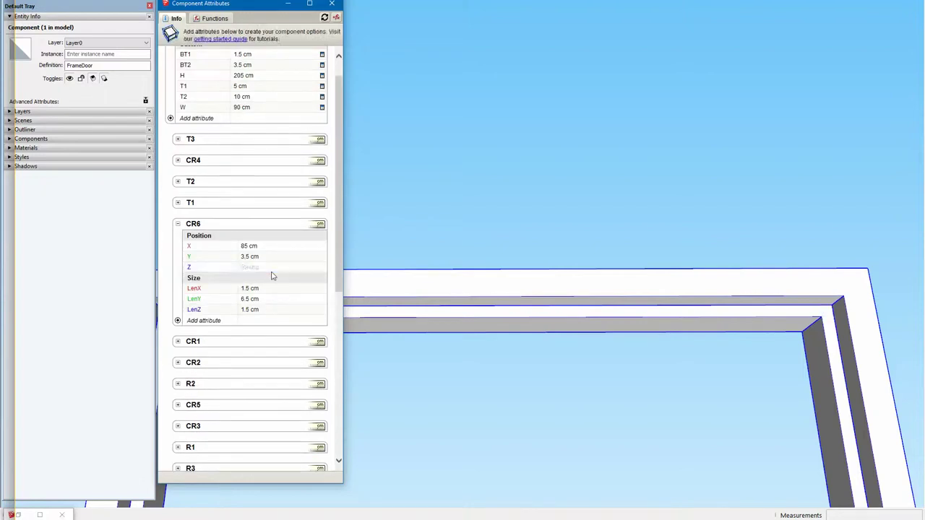
pyautogui.scroll(-2, 447, 286)
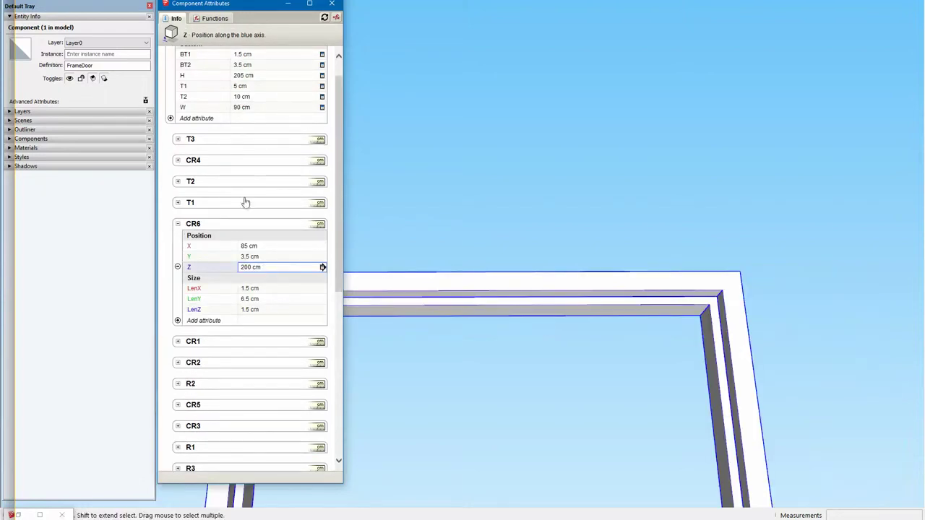
pyautogui.click(178, 224)
pyautogui.scroll(-5, 302, 285)
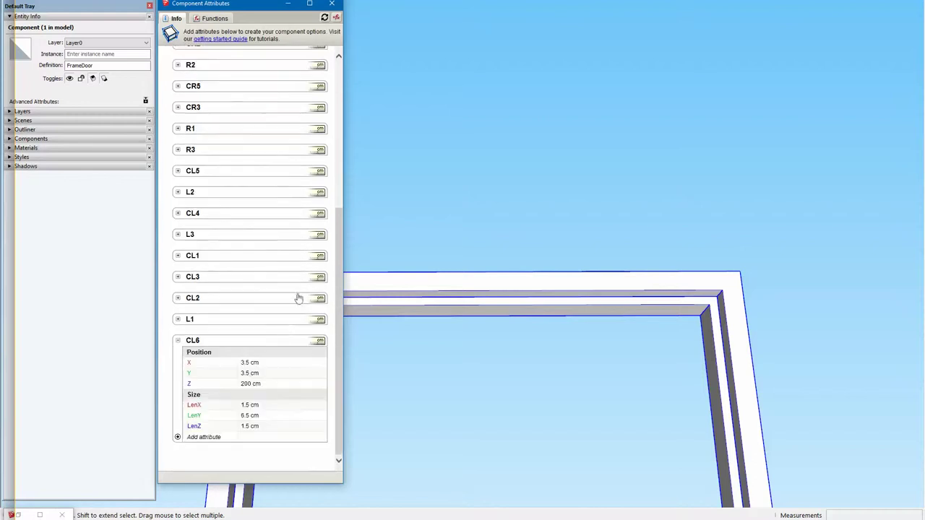
# Collapse the CL6 attributes and open FrameDoor for editing at the top corner.
pyautogui.click(178, 341)
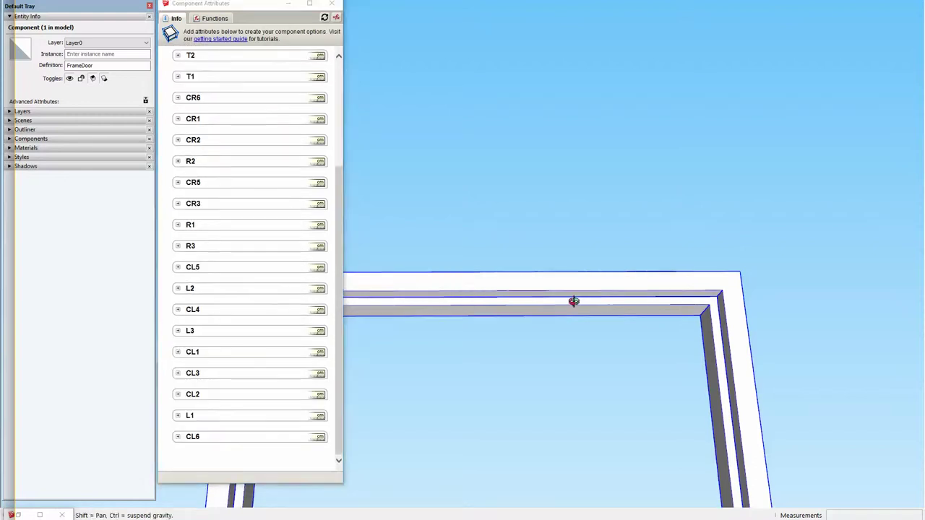
pyautogui.moveTo(574, 301); pyautogui.dragTo(549, 347, button='middle')
pyautogui.moveTo(607, 304)
pyautogui.mouseDown(button='middle')
pyautogui.moveTo(375, 376)
pyautogui.moveTo(660, 347)
pyautogui.moveTo(605, 431)
pyautogui.mouseUp(button='middle')
pyautogui.scroll(3, 630, 365)
pyautogui.scroll(3, 587, 407)
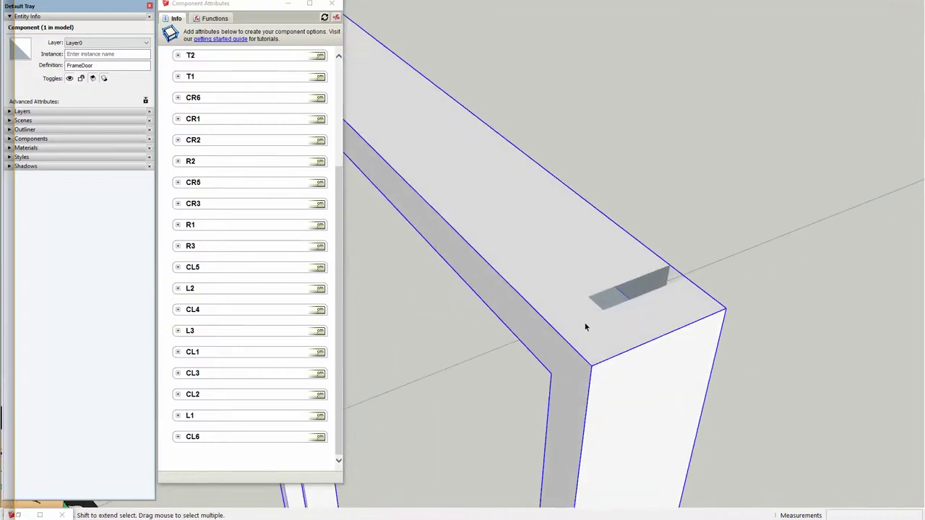
pyautogui.scroll(2, 585, 326)
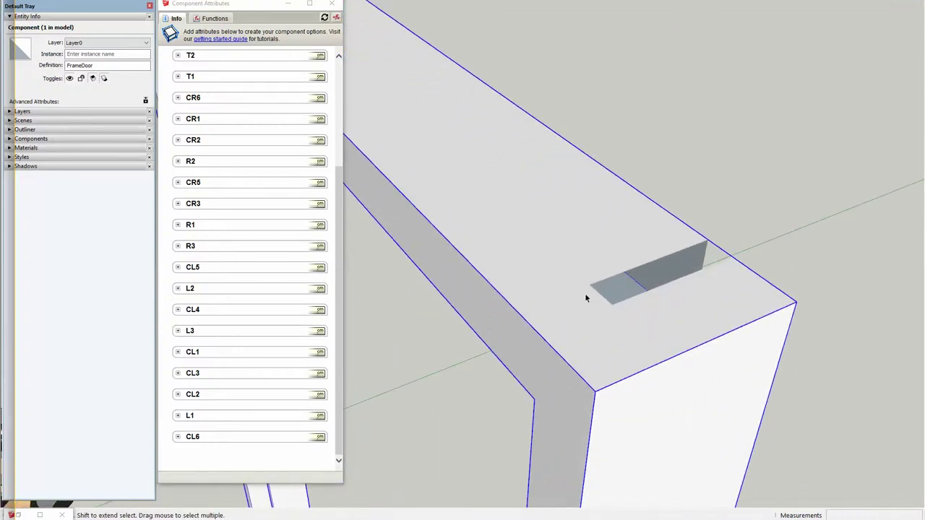
pyautogui.doubleClick(587, 298)
pyautogui.click(586, 298)
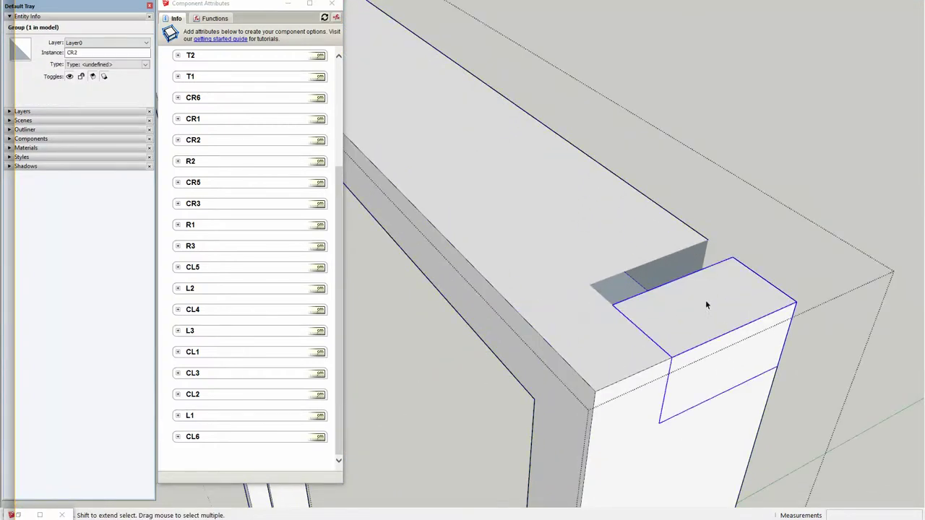
# Hide the CR2 corner block at the frame's top corner.
pyautogui.moveTo(709, 306); pyautogui.dragTo(413, 335, button='middle')
pyautogui.moveTo(608, 381)
pyautogui.mouseDown(button='middle')
pyautogui.moveTo(554, 138)
pyautogui.moveTo(422, 275)
pyautogui.mouseUp(button='middle')
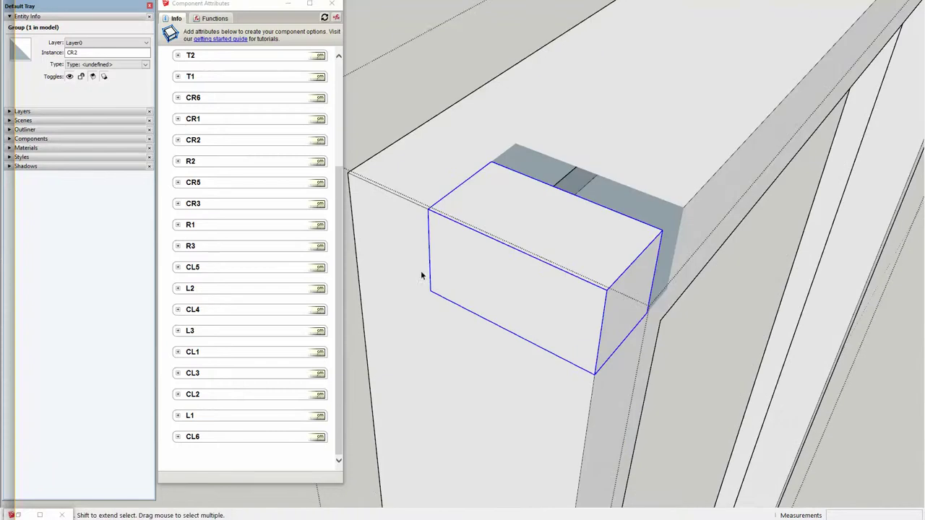
pyautogui.scroll(3, 458, 294)
pyautogui.moveTo(479, 310)
pyautogui.mouseDown(button='middle')
pyautogui.moveTo(469, 350)
pyautogui.moveTo(480, 352)
pyautogui.mouseUp(button='middle')
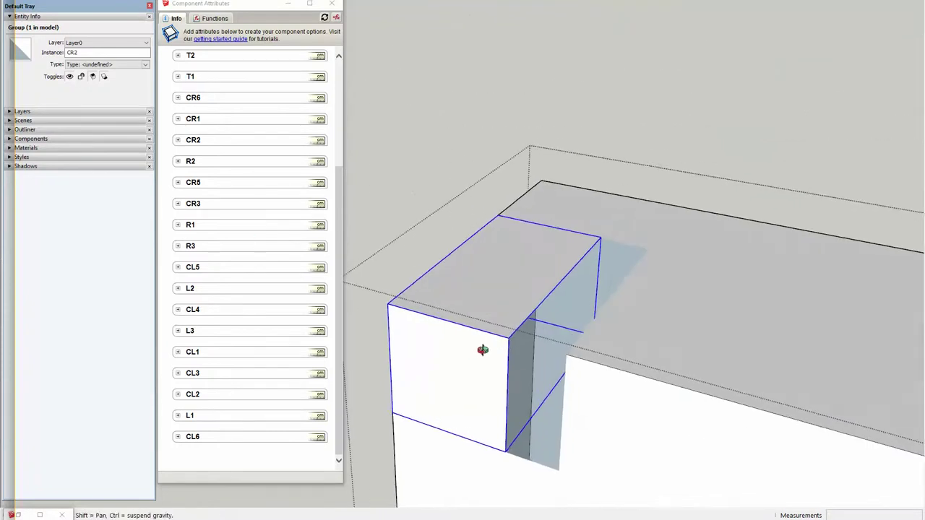
pyautogui.scroll(-3, 514, 362)
pyautogui.moveTo(525, 324)
pyautogui.mouseDown(button='middle')
pyautogui.moveTo(536, 349)
pyautogui.moveTo(554, 306)
pyautogui.moveTo(529, 289)
pyautogui.mouseUp(button='middle')
pyautogui.click(524, 282)
pyautogui.press('Delete')
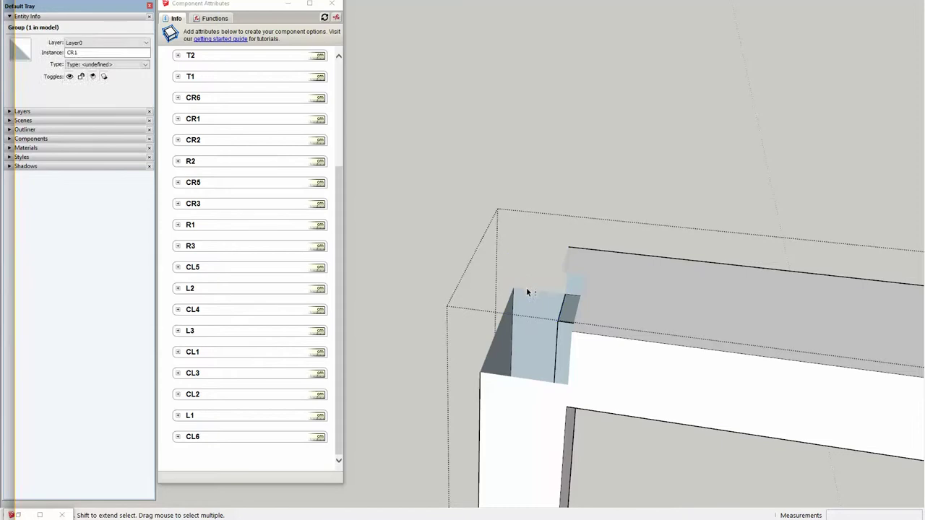
# Hide the upright CR4 corner box next to the R1 post.
pyautogui.click(508, 344)
pyautogui.moveTo(508, 344)
pyautogui.mouseDown(button='middle')
pyautogui.moveTo(526, 313)
pyautogui.moveTo(611, 260)
pyautogui.mouseUp(button='middle')
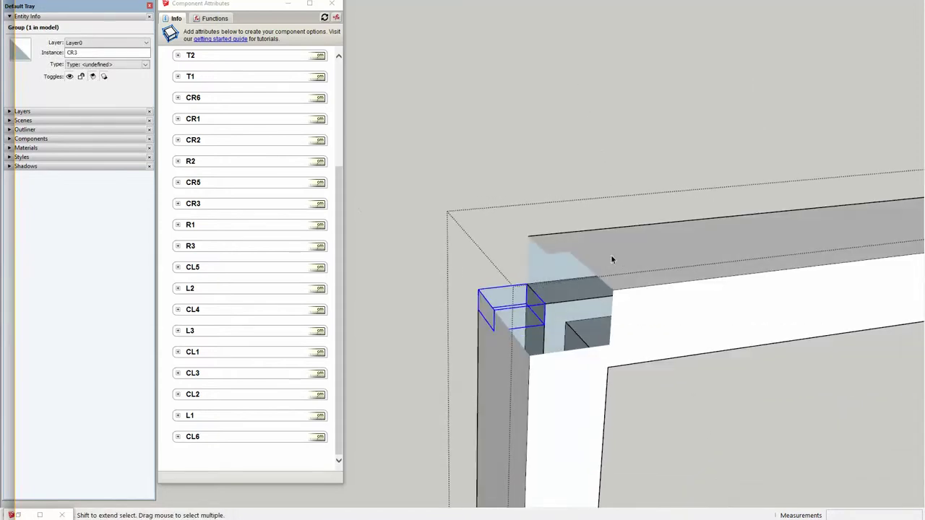
pyautogui.click(537, 269)
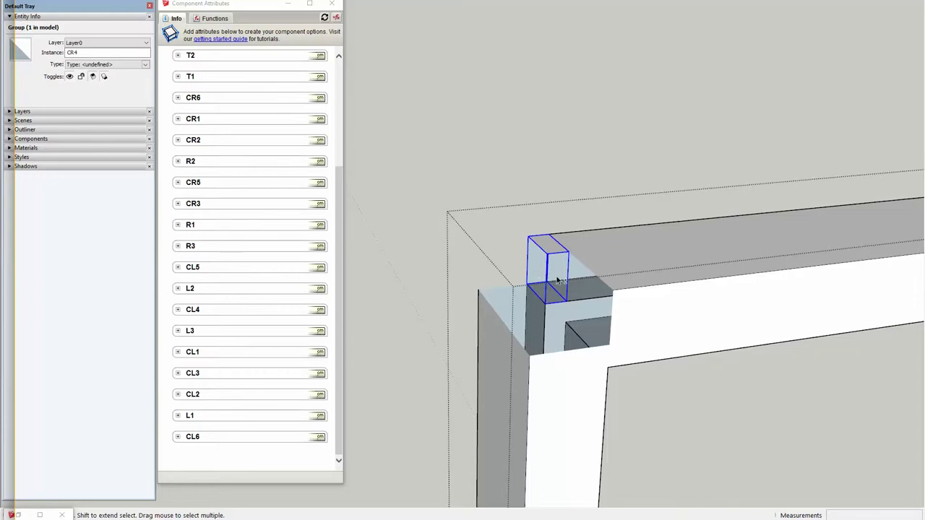
pyautogui.moveTo(583, 292); pyautogui.dragTo(569, 311, button='middle')
pyautogui.press('Delete')
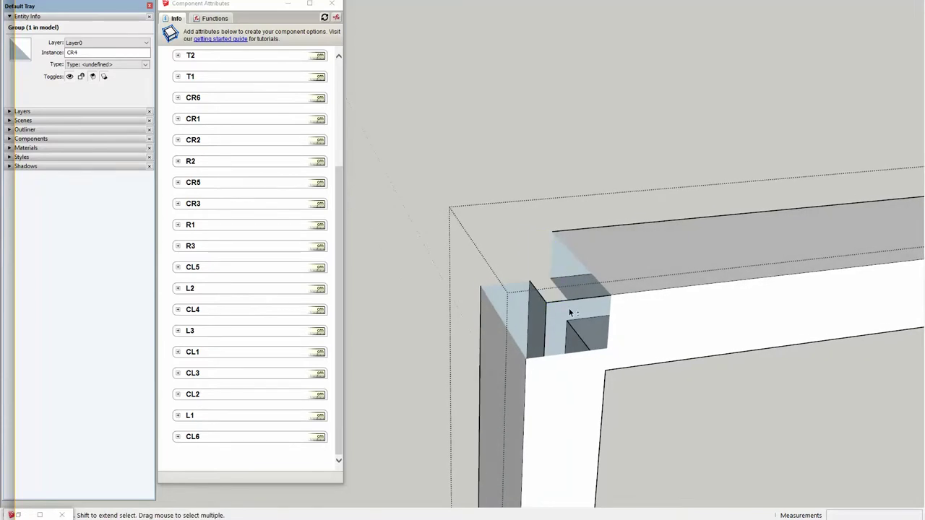
# Test-move the CR6 and CR5 corner boxes, cancelling each move to keep their positions.
pyautogui.click(610, 330)
pyautogui.click(600, 358)
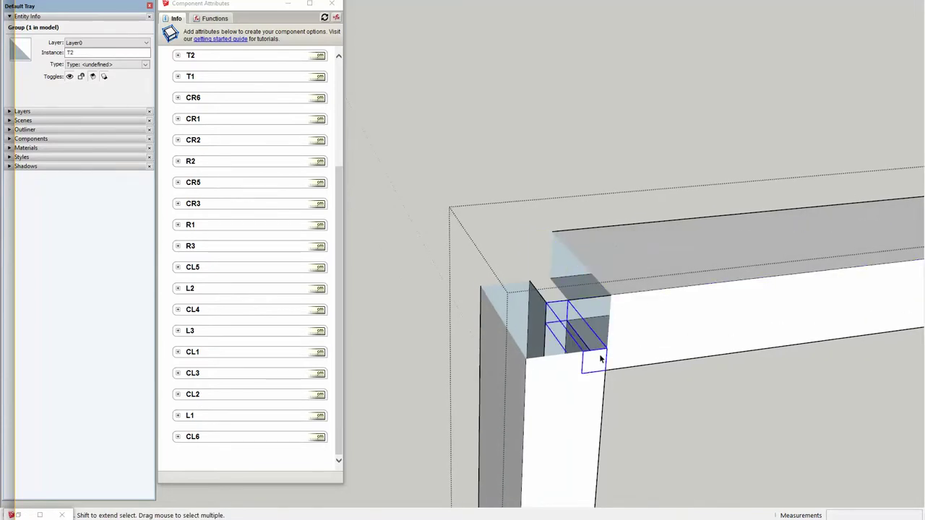
pyautogui.press('m')
pyautogui.click(606, 372)
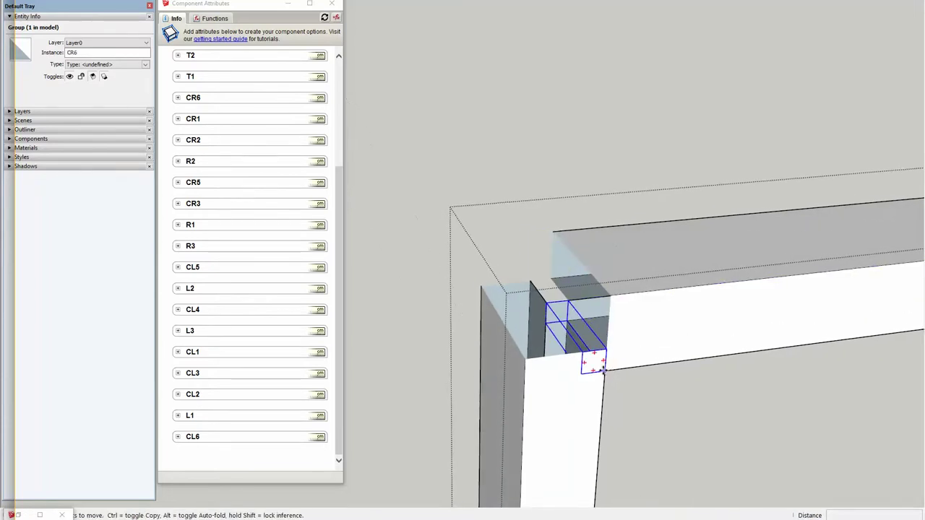
pyautogui.press('space')
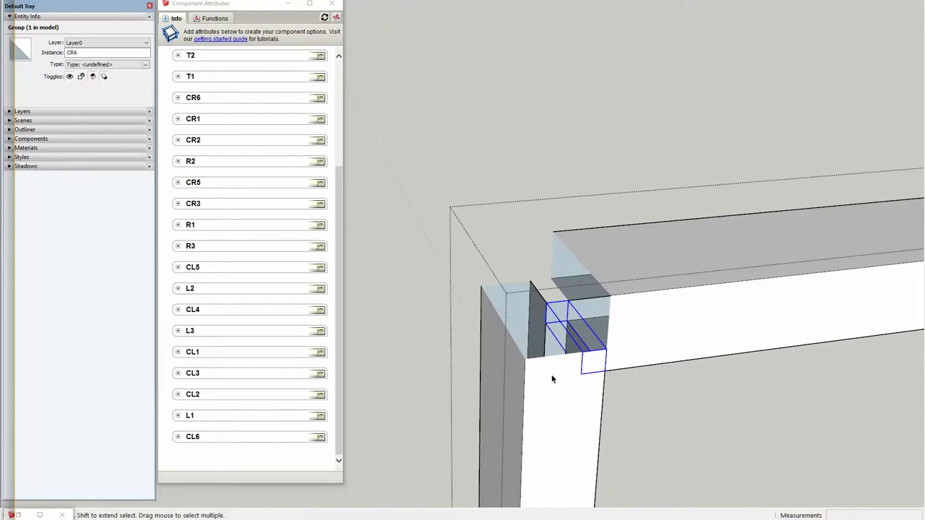
pyautogui.click(539, 369)
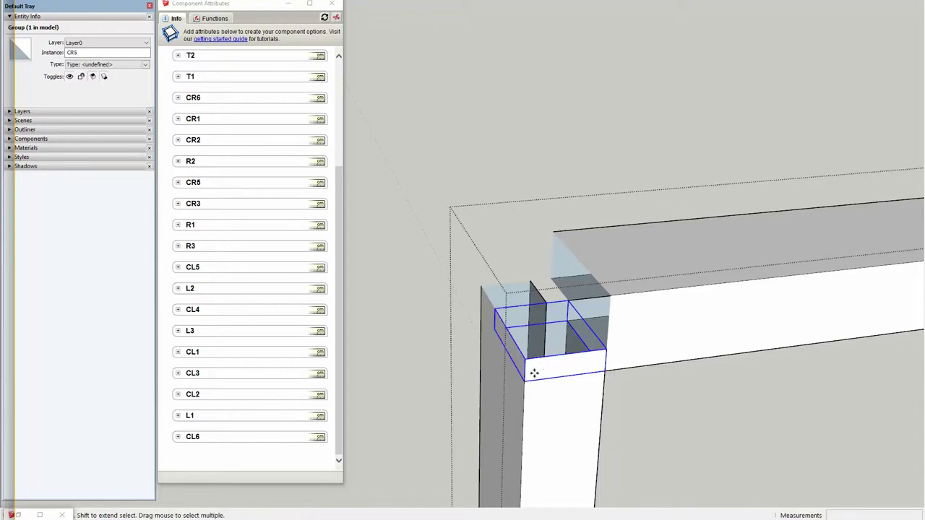
pyautogui.press('m')
pyautogui.click(535, 373)
pyautogui.press('space')
# Select CR6 and CR5 in turn, then show the Outliner tree of FrameDoor's parts.
pyautogui.moveTo(557, 355); pyautogui.dragTo(530, 378, button='middle')
pyautogui.click(574, 372)
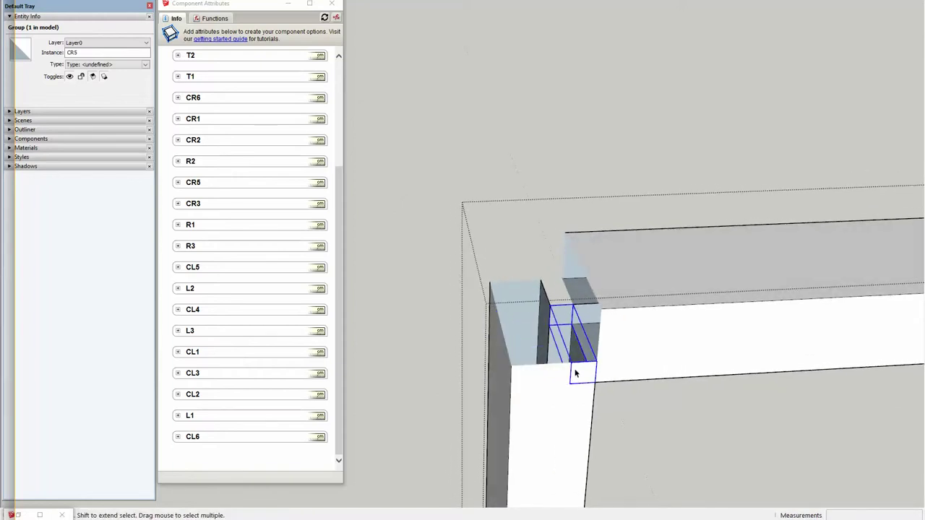
pyautogui.scroll(1, 576, 373)
pyautogui.moveTo(576, 373); pyautogui.dragTo(545, 367, button='middle')
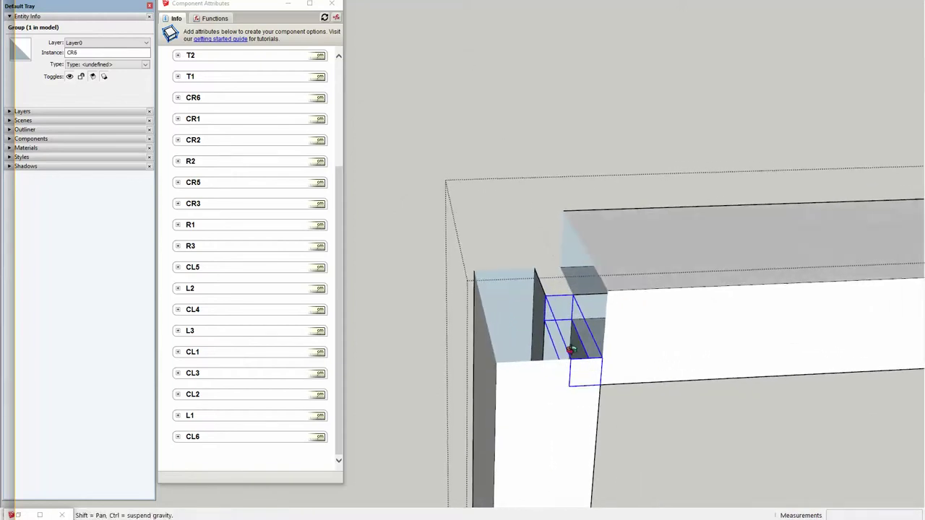
pyautogui.click(547, 367)
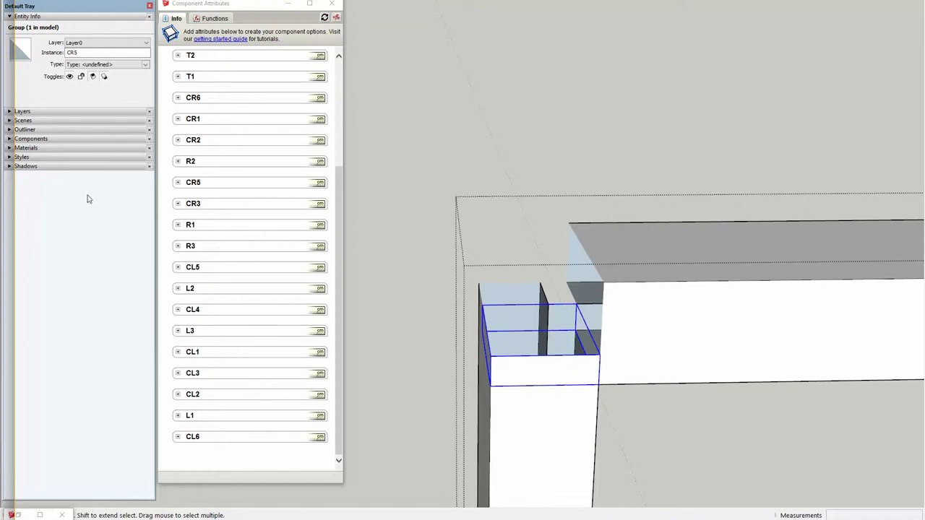
pyautogui.moveTo(426, 236); pyautogui.dragTo(611, 328, button='middle')
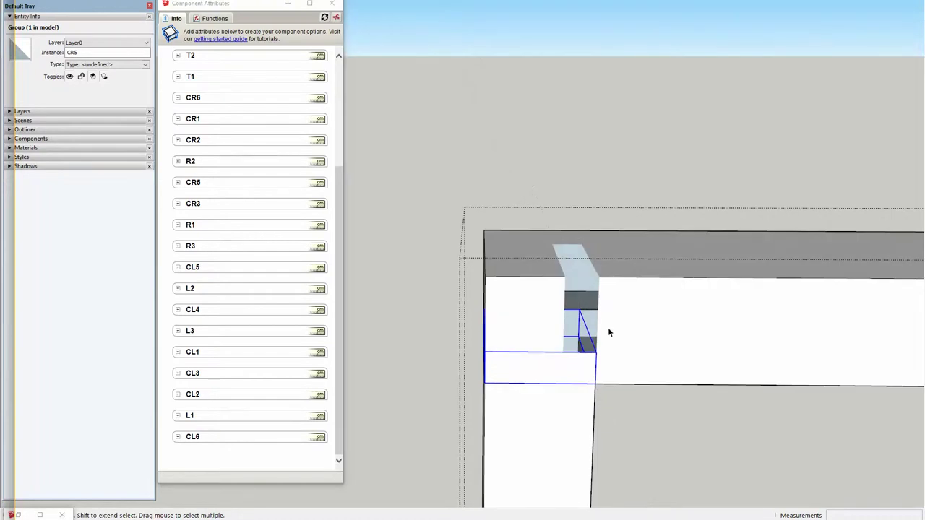
pyautogui.click(15, 130)
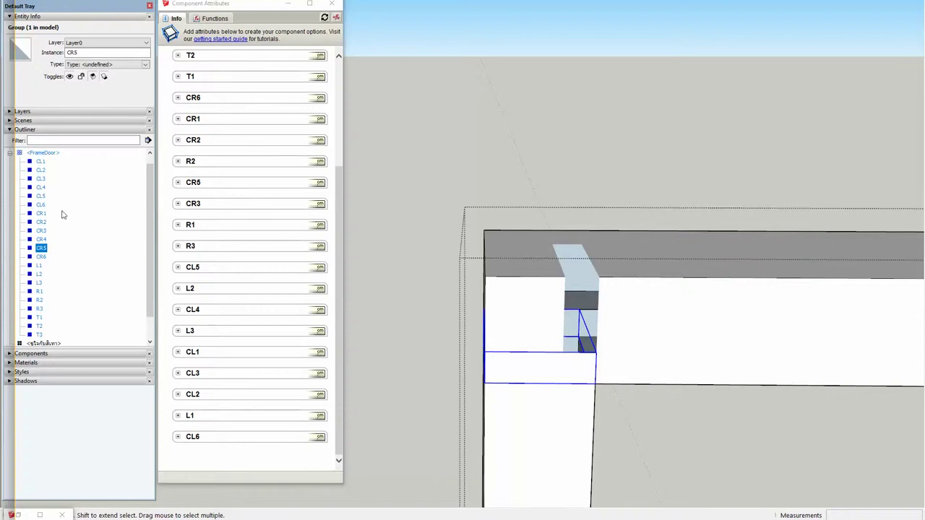
# Select CR1, CR2 and CR3 in the Outliner to locate them in the frame.
pyautogui.click(41, 215)
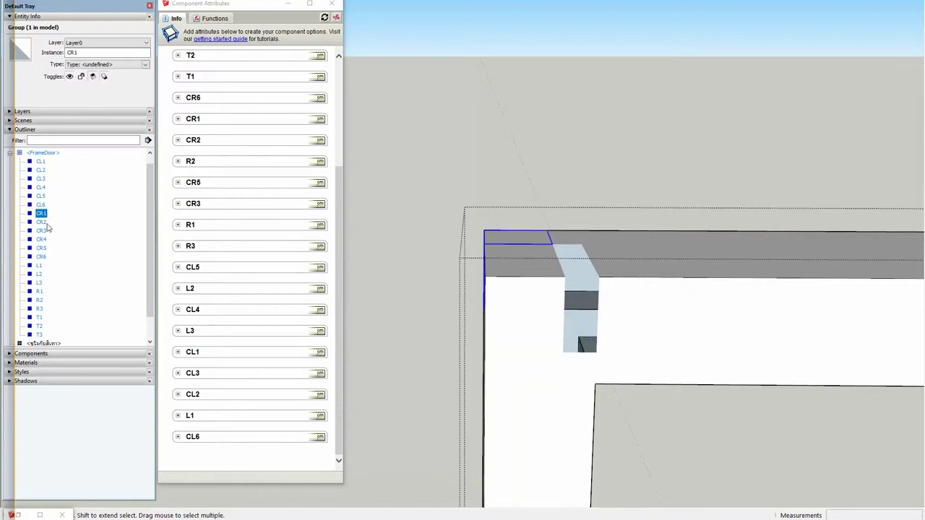
pyautogui.click(41, 223)
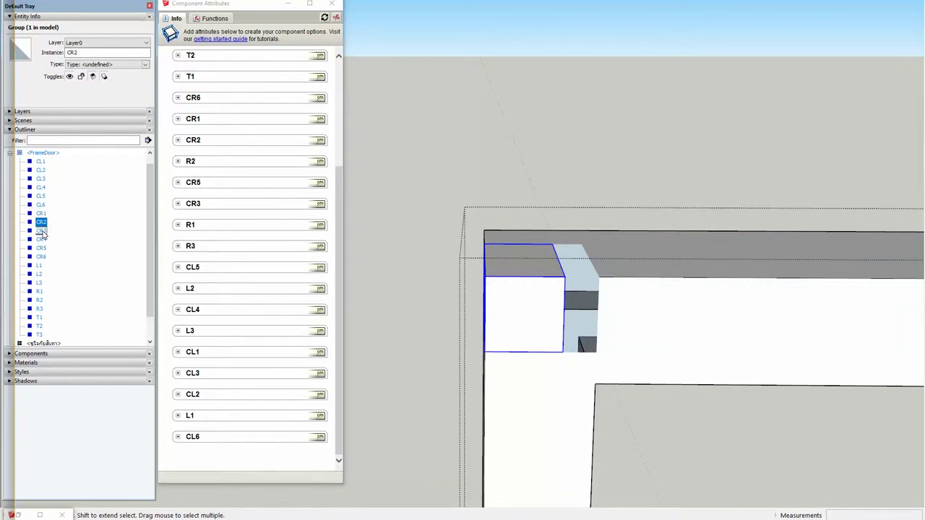
pyautogui.click(42, 231)
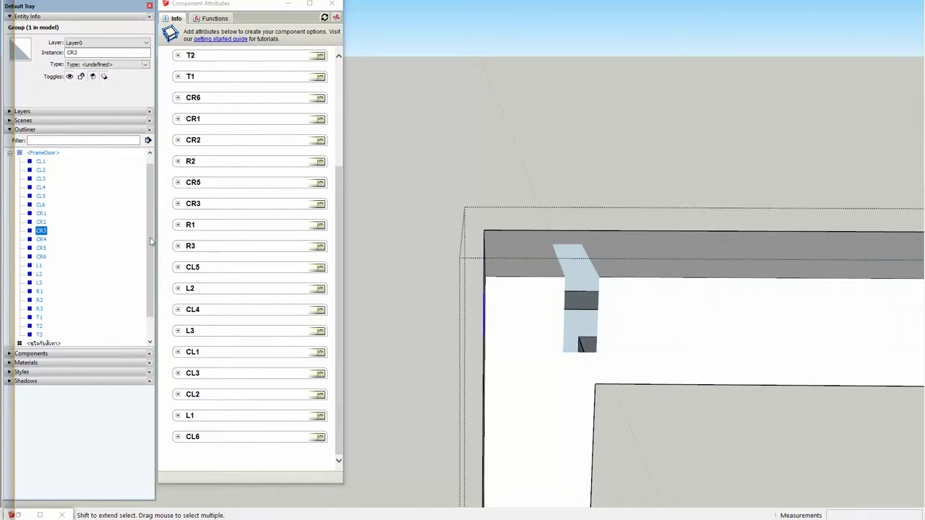
# Inspect CR2 at the top corner, then exit FrameDoor editing and hide the Outliner.
pyautogui.moveTo(555, 327); pyautogui.dragTo(693, 305, button='middle')
pyautogui.moveTo(468, 313); pyautogui.dragTo(754, 316, button='middle')
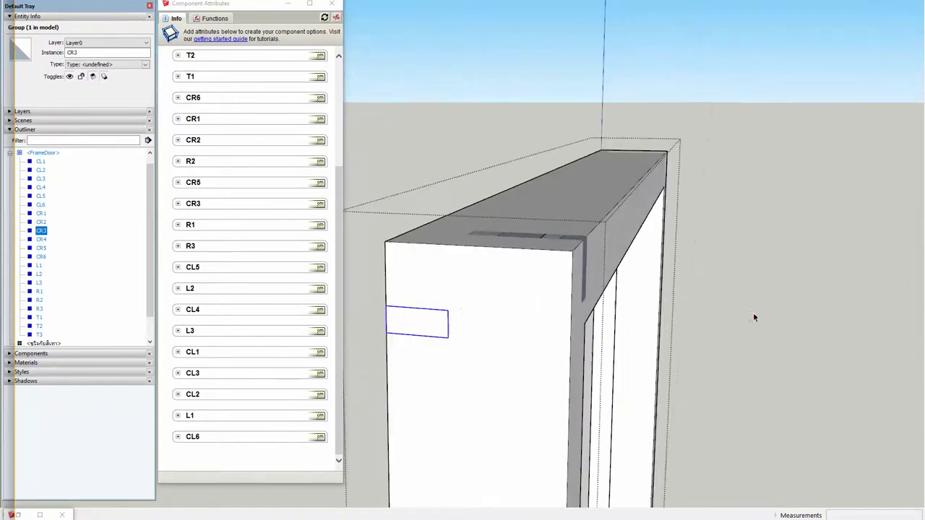
pyautogui.scroll(5, 432, 306)
pyautogui.moveTo(492, 314); pyautogui.dragTo(469, 332, button='middle')
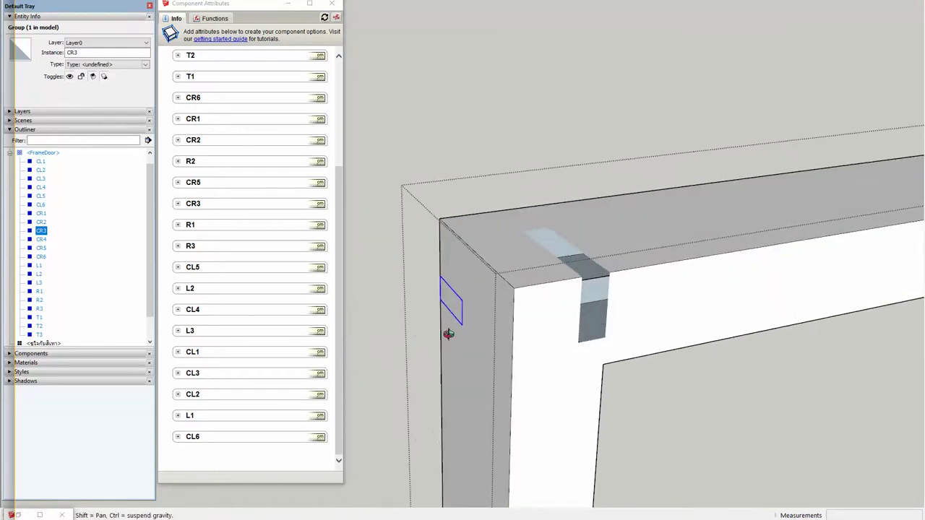
pyautogui.click(547, 290)
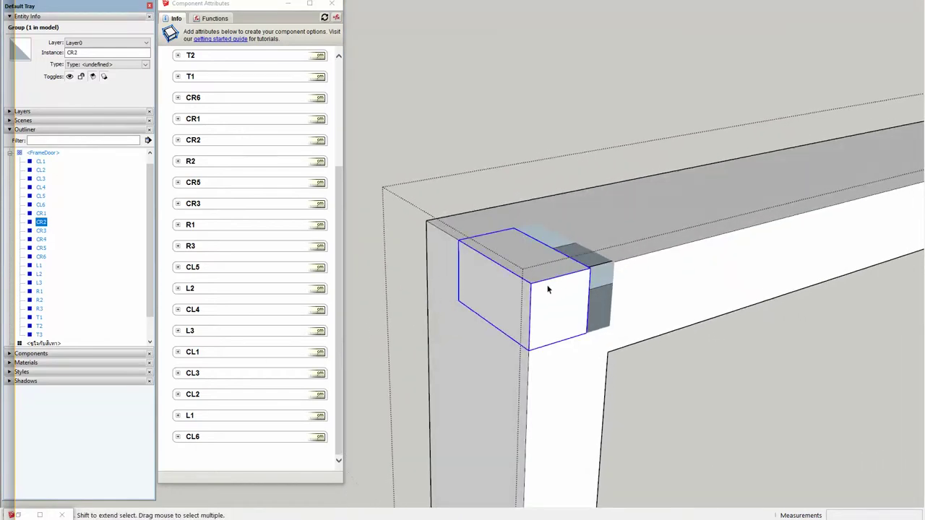
pyautogui.moveTo(547, 290)
pyautogui.mouseDown(button='middle')
pyautogui.moveTo(458, 295)
pyautogui.moveTo(437, 315)
pyautogui.mouseUp(button='middle')
pyautogui.moveTo(520, 310)
pyautogui.mouseDown(button='middle')
pyautogui.moveTo(359, 282)
pyautogui.moveTo(386, 299)
pyautogui.mouseUp(button='middle')
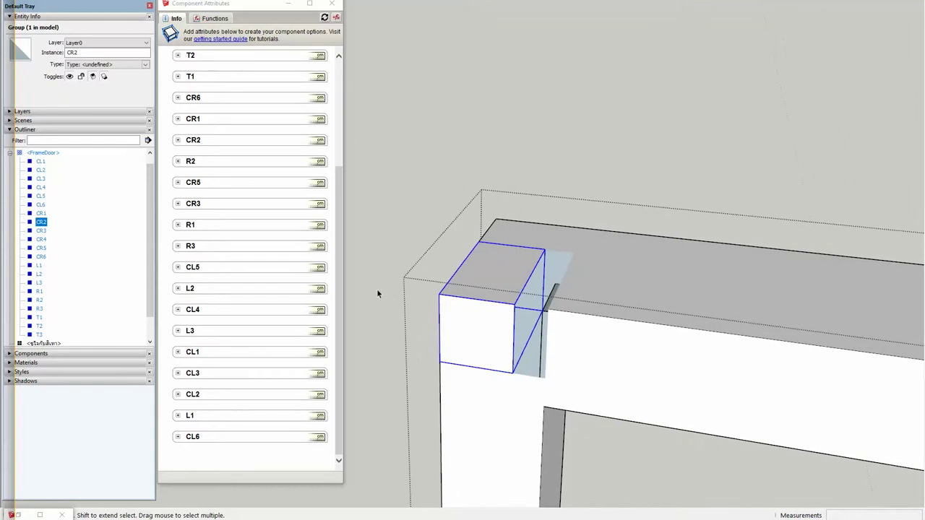
pyautogui.click(432, 152)
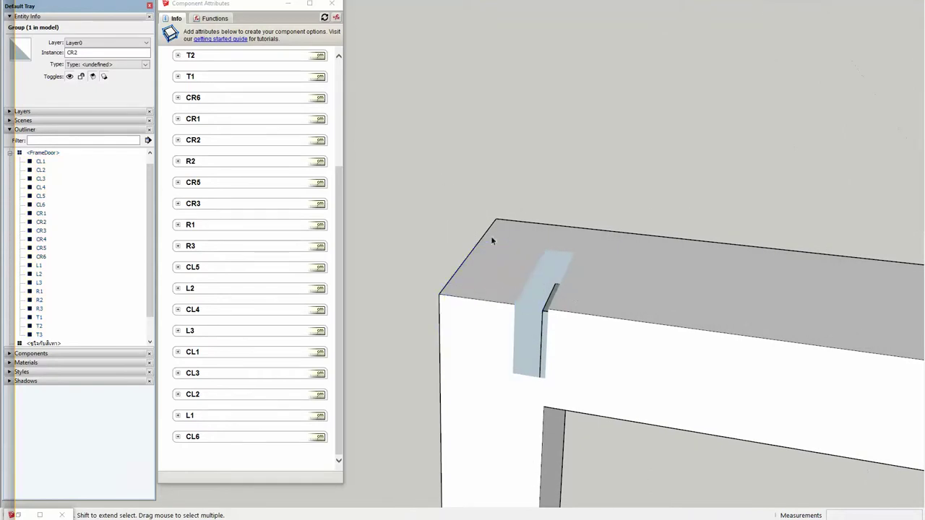
pyautogui.click(88, 130)
# Remove the trailing FD!BT1 term from CR2's LenX formula.
pyautogui.click(536, 230)
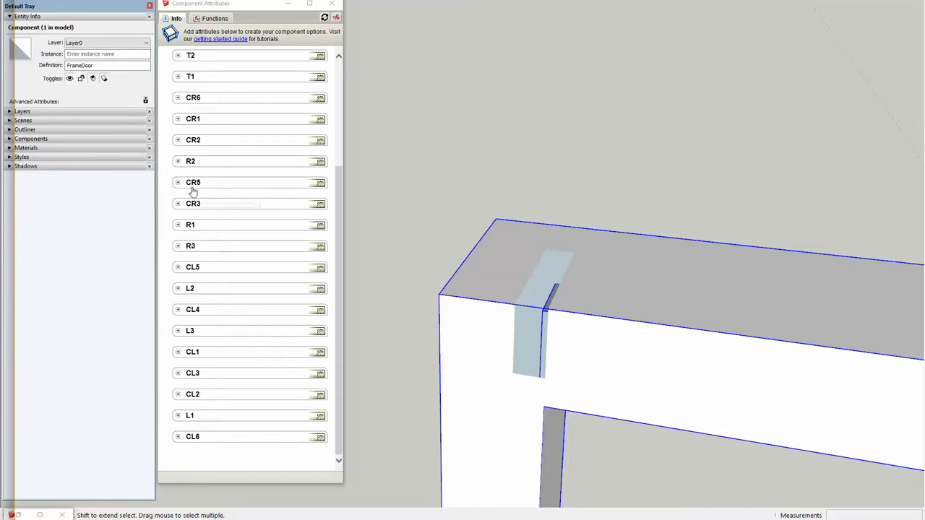
pyautogui.click(179, 140)
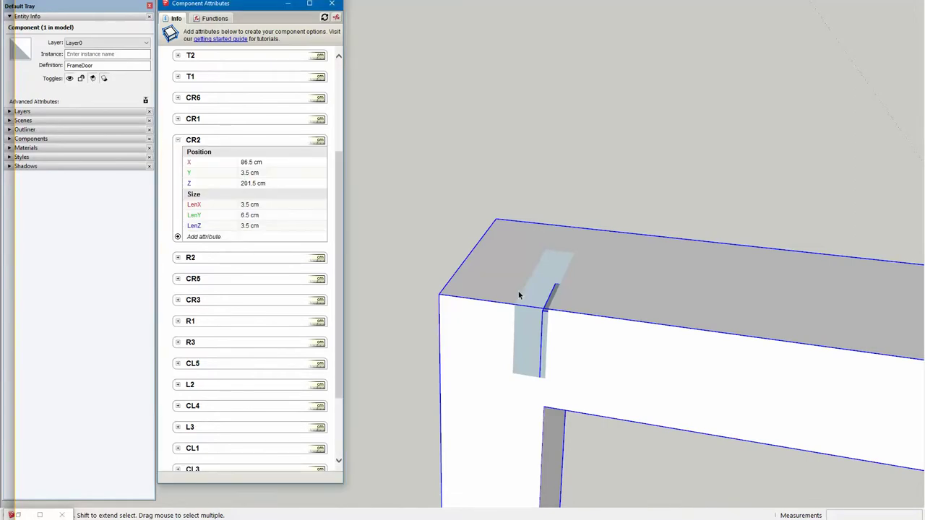
pyautogui.moveTo(463, 330); pyautogui.dragTo(433, 304, button='middle')
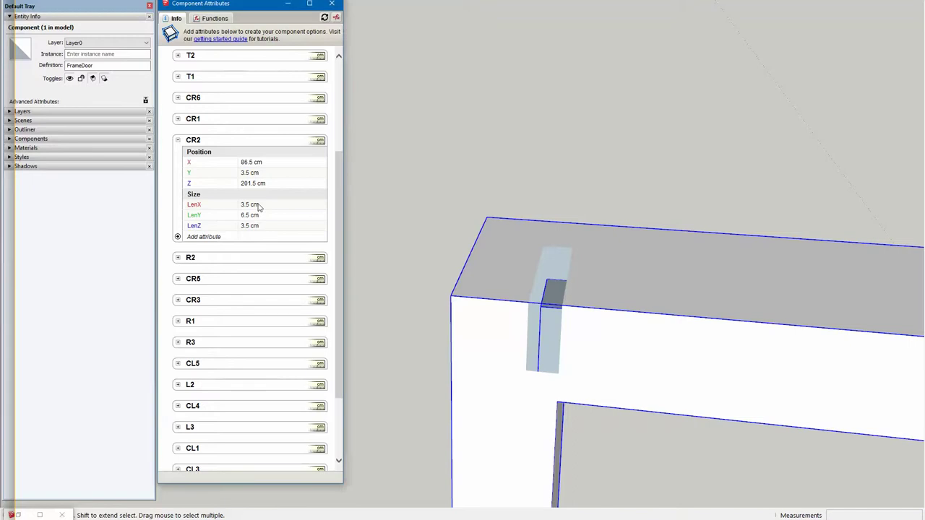
pyautogui.click(269, 204)
pyautogui.moveTo(288, 205); pyautogui.dragTo(264, 215)
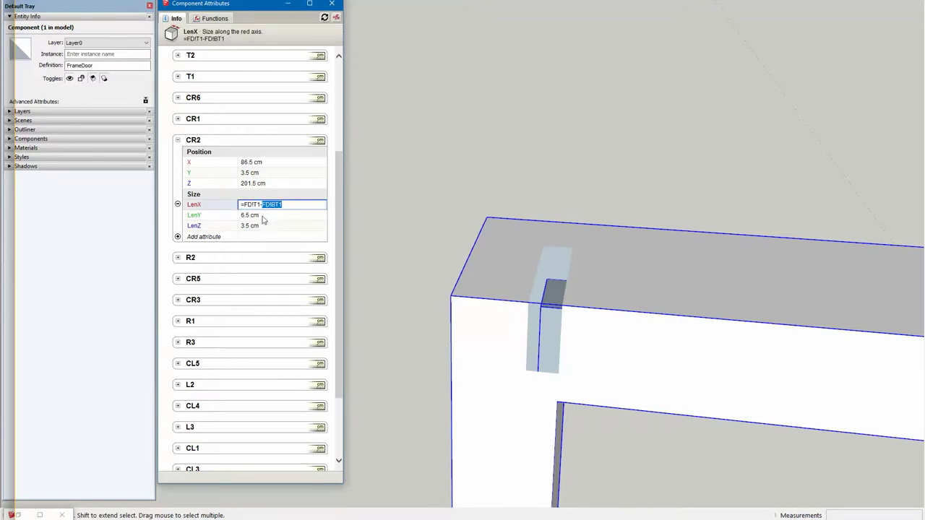
pyautogui.press('BackSpace')
pyautogui.press('BackSpace')
pyautogui.press('Return')
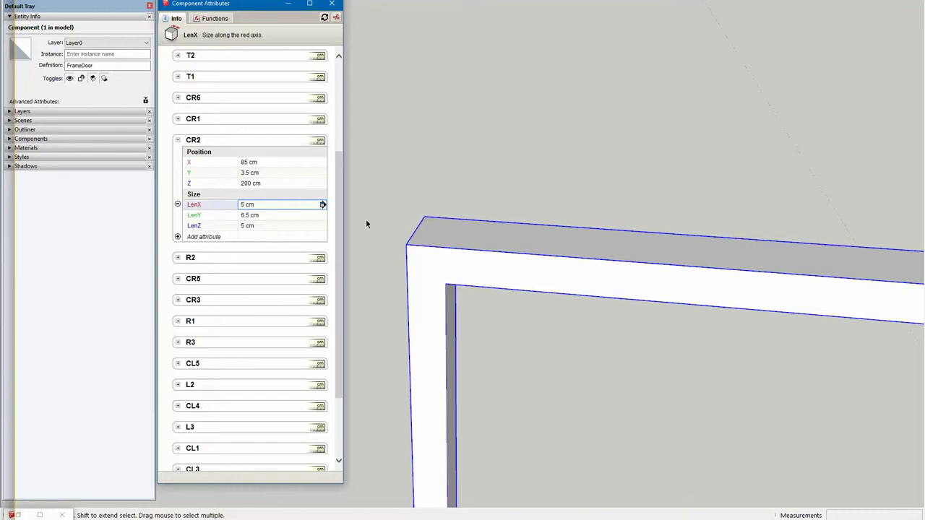
# Strip the BT1 term from CL2's LenX so it uses FD's T1 alone (5 cm).
pyautogui.scroll(-3, 252, 206)
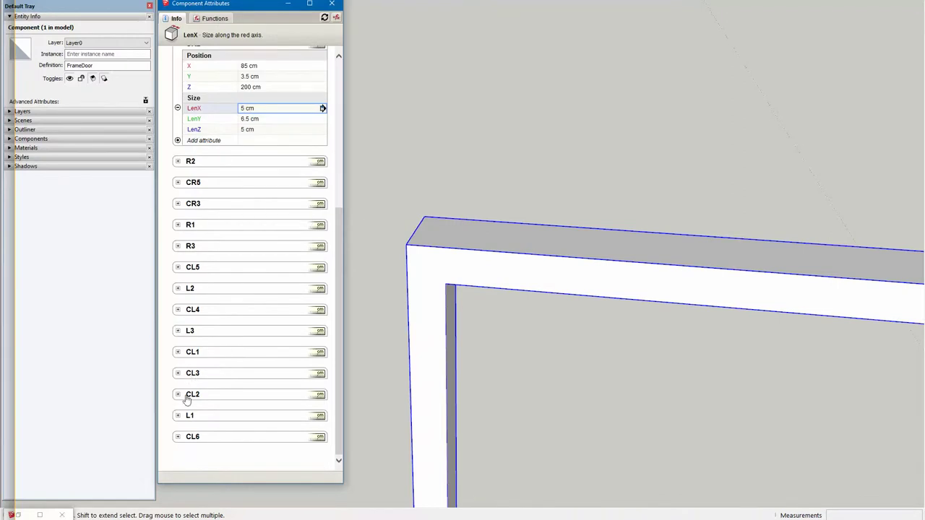
pyautogui.scroll(3, 279, 128)
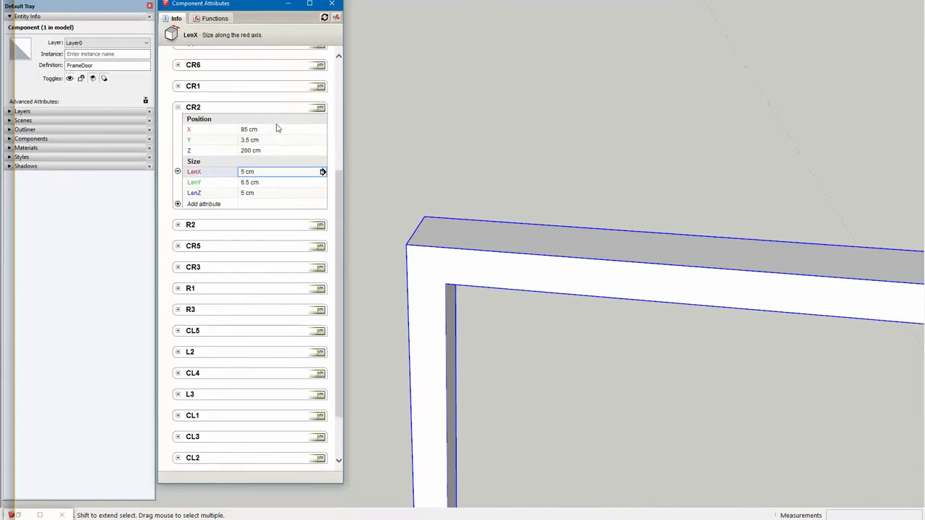
pyautogui.scroll(-3, 264, 151)
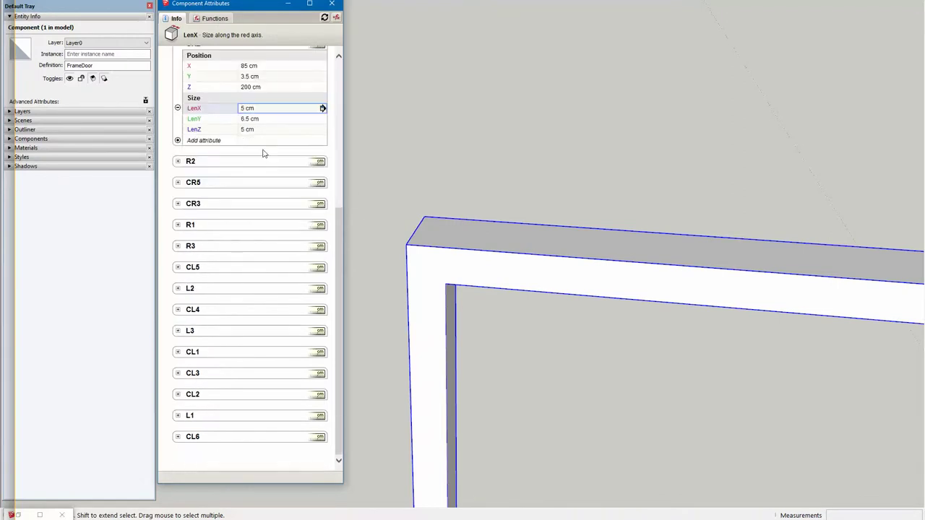
pyautogui.click(179, 395)
pyautogui.scroll(-3, 271, 354)
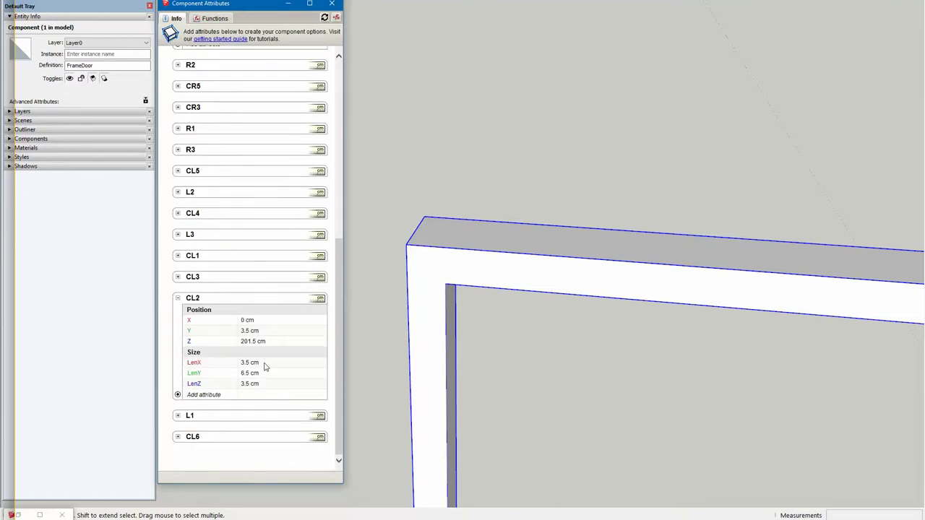
pyautogui.click(265, 367)
pyautogui.click(292, 364)
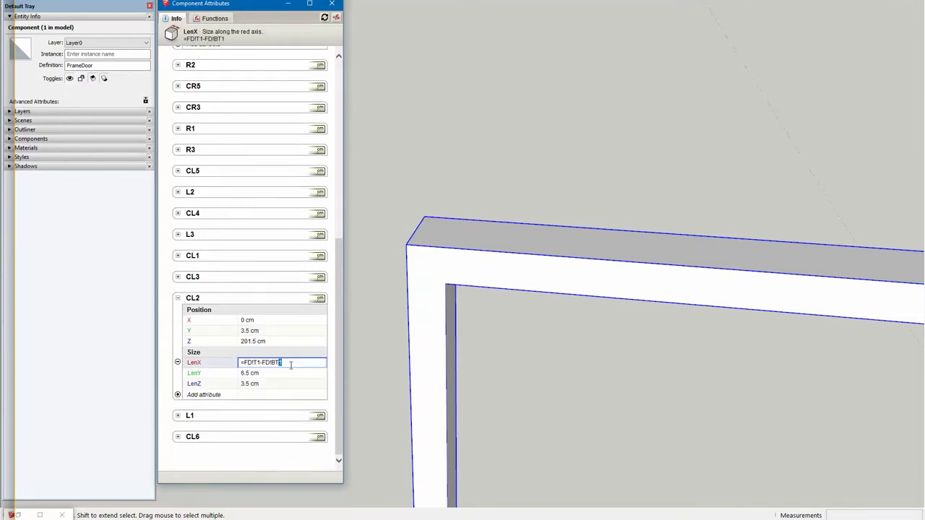
pyautogui.hotkey('shift', 'Left')
pyautogui.hotkey('shift', 'Left')
pyautogui.hotkey('shift', 'Left')
pyautogui.press('BackSpace')
pyautogui.press('Return')
# Open the door-frame component and select the small CL2 corner block.
pyautogui.moveTo(519, 176)
pyautogui.mouseDown(button='middle')
pyautogui.moveTo(510, 233)
pyautogui.moveTo(615, 231)
pyautogui.moveTo(557, 351)
pyautogui.mouseUp(button='middle')
pyautogui.scroll(3, 660, 315)
pyautogui.scroll(1, 685, 310)
pyautogui.scroll(2, 687, 312)
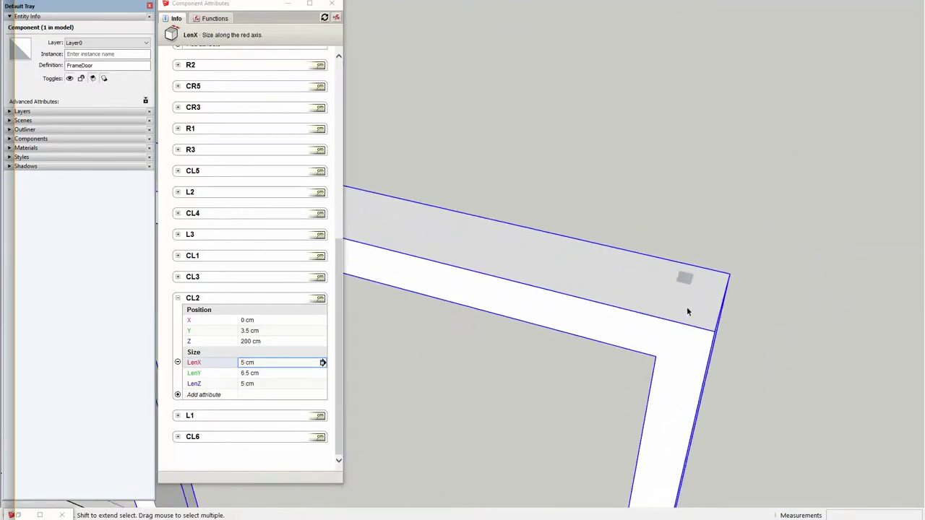
pyautogui.doubleClick(694, 305)
pyautogui.click(687, 276)
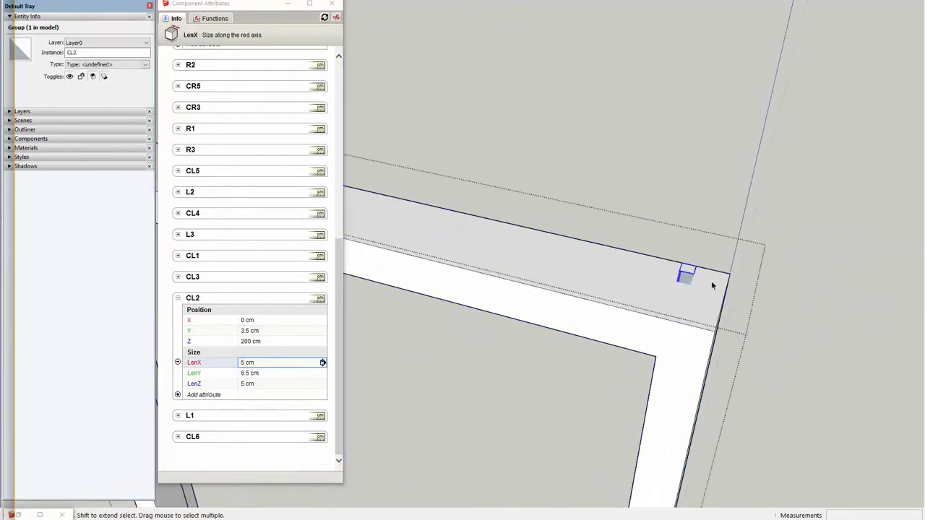
# Collapse CL2, expand CL4's attributes, and reselect the whole FrameDoor component.
pyautogui.moveTo(712, 286)
pyautogui.mouseDown(button='middle')
pyautogui.moveTo(419, 316)
pyautogui.moveTo(371, 390)
pyautogui.moveTo(537, 325)
pyautogui.mouseUp(button='middle')
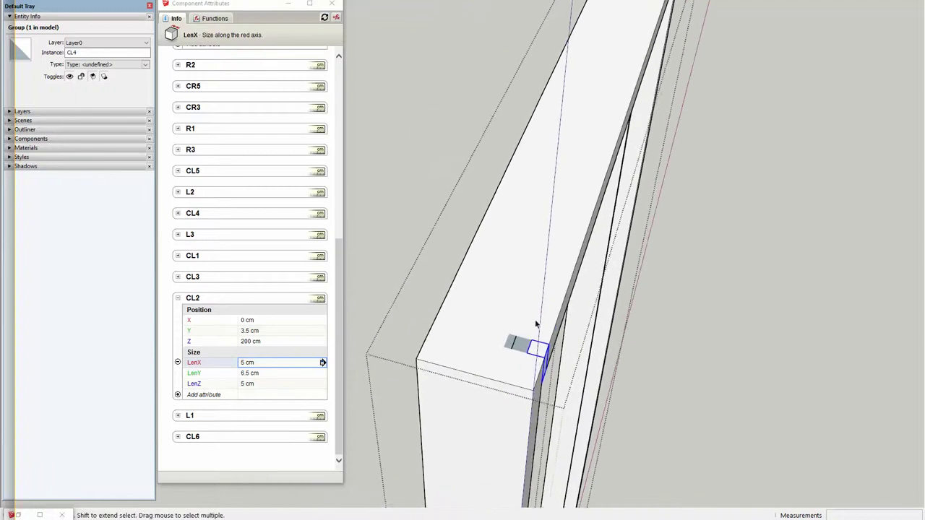
pyautogui.moveTo(533, 357)
pyautogui.mouseDown(button='middle')
pyautogui.moveTo(386, 361)
pyautogui.moveTo(452, 371)
pyautogui.moveTo(315, 224)
pyautogui.moveTo(424, 340)
pyautogui.moveTo(494, 449)
pyautogui.mouseUp(button='middle')
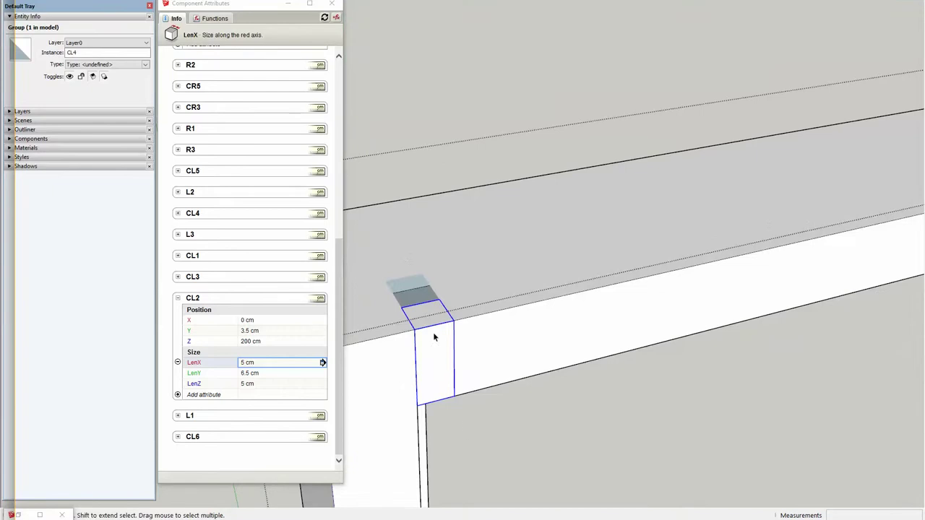
pyautogui.moveTo(434, 337); pyautogui.dragTo(452, 350, button='middle')
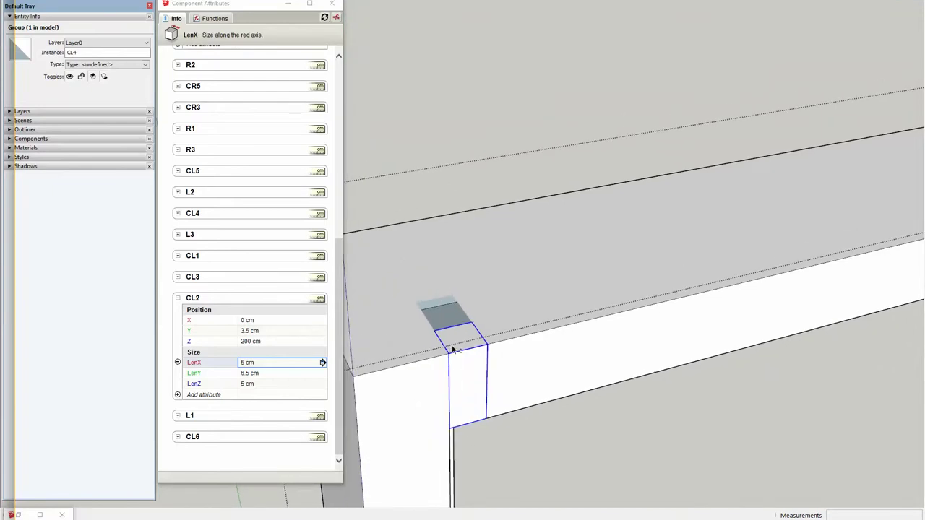
pyautogui.click(177, 298)
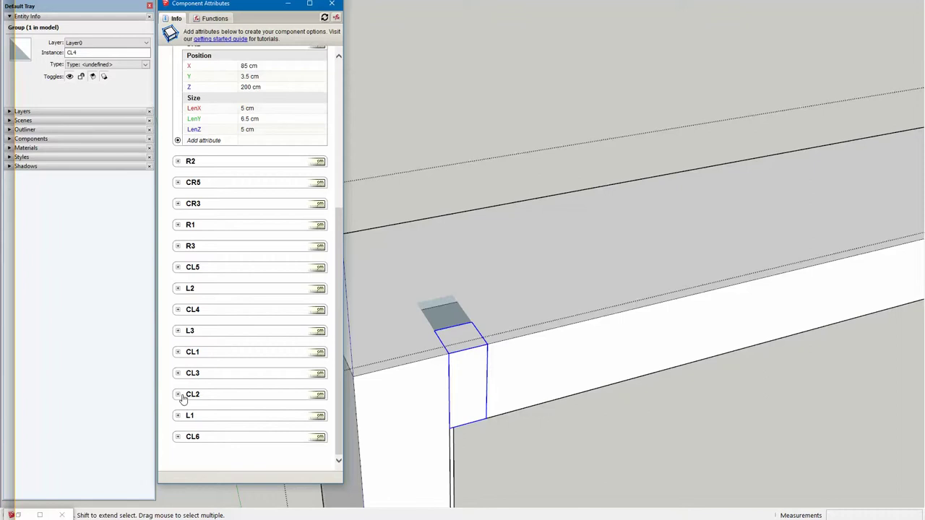
pyautogui.click(177, 310)
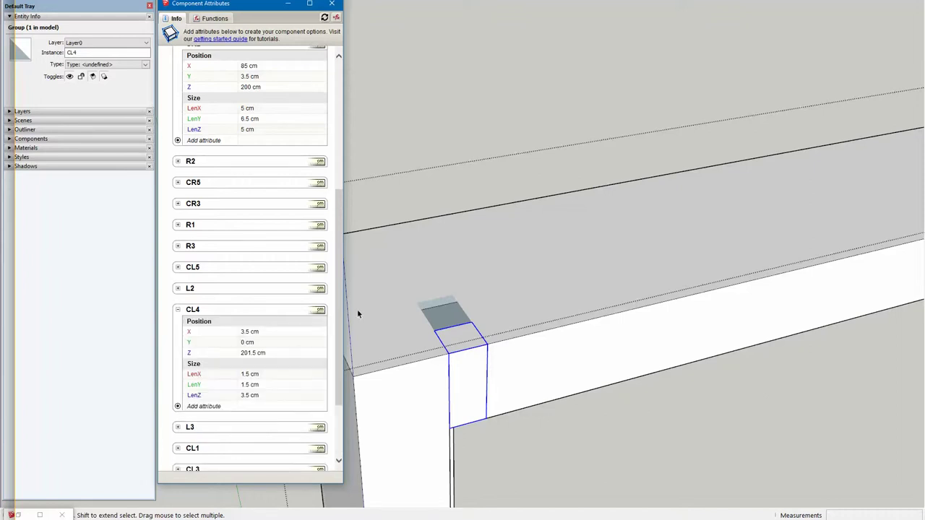
pyautogui.click(450, 190)
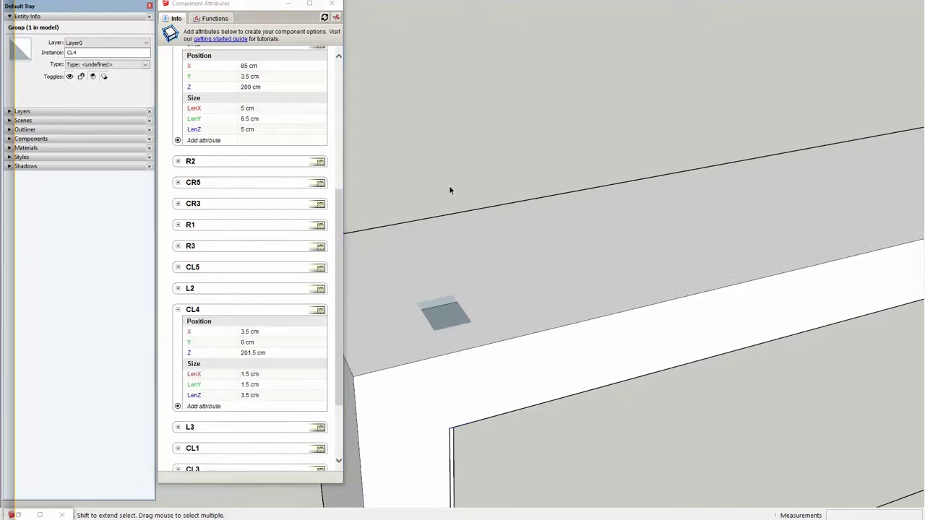
pyautogui.click(475, 316)
pyautogui.moveTo(451, 314); pyautogui.dragTo(442, 318, button='middle')
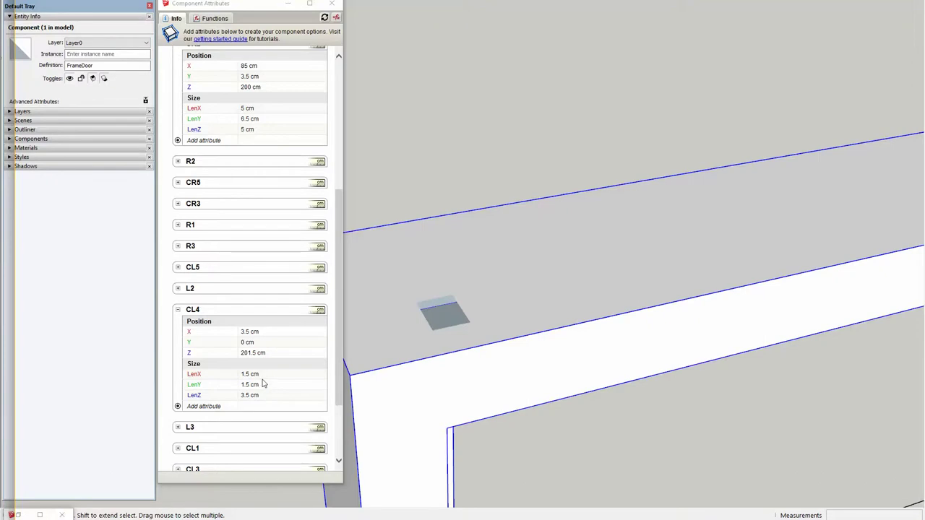
# Enter =LenX as CL4's LenY formula.
pyautogui.click(261, 386)
pyautogui.write('=LenX')
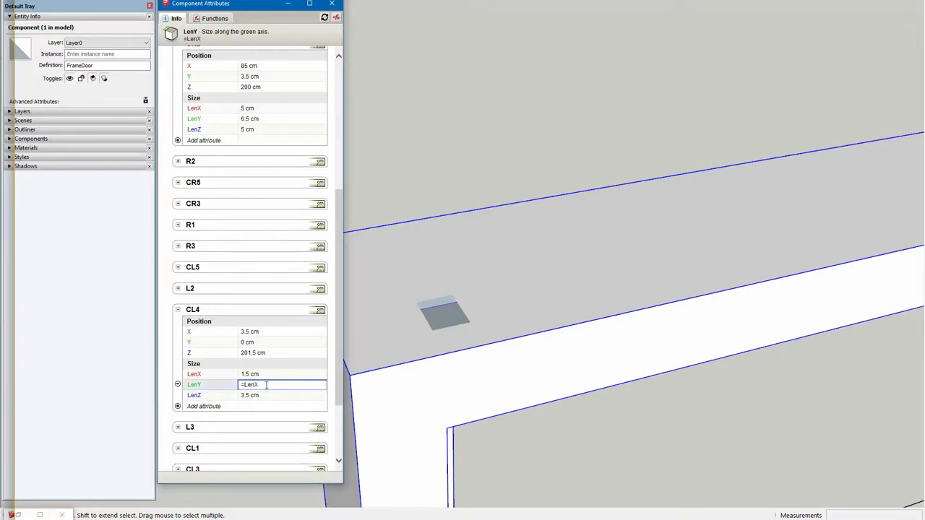
pyautogui.press('Return')
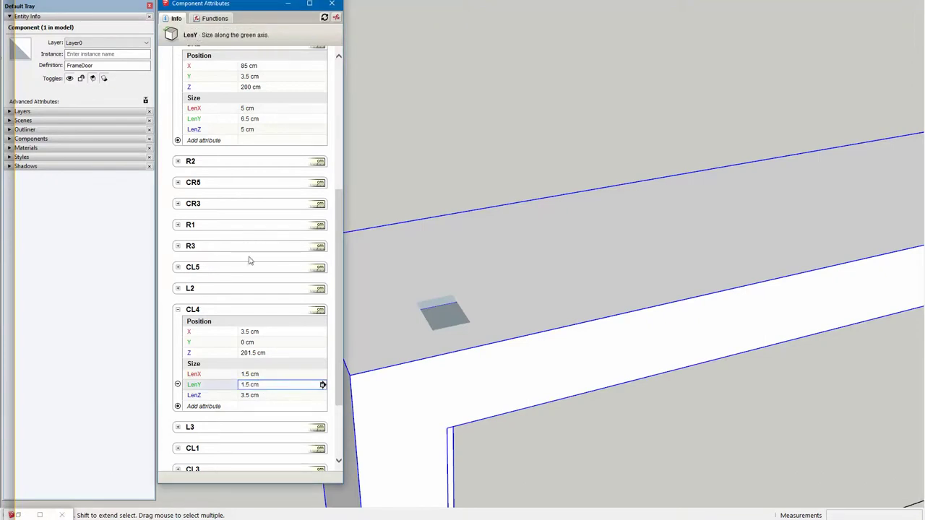
pyautogui.scroll(-2, 249, 260)
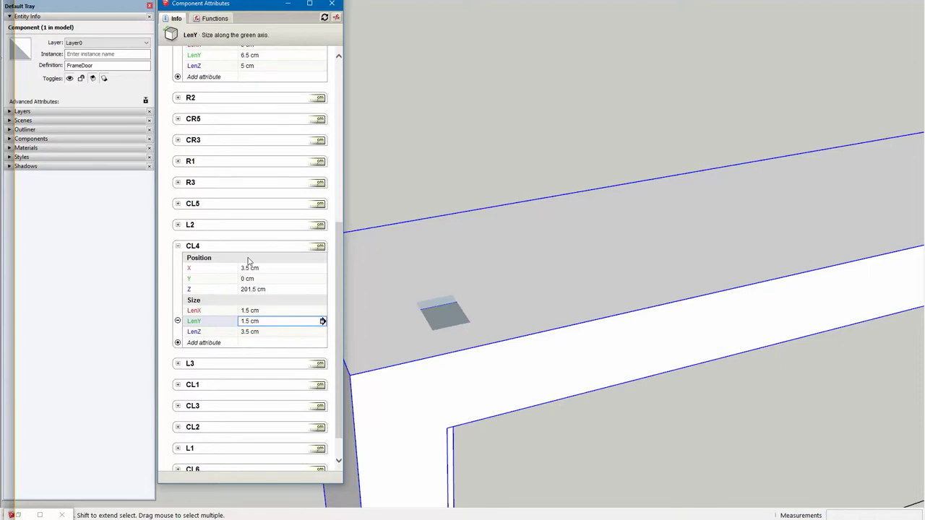
pyautogui.scroll(4, 248, 260)
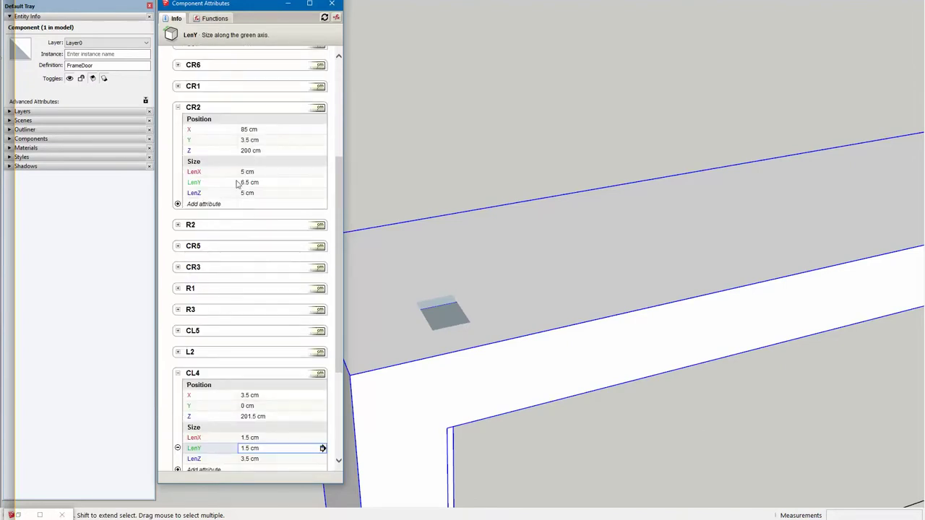
# Check CR4's LenY formula, then commit CL4's LenY as the BT2-driven 3.5 cm.
pyautogui.click(180, 108)
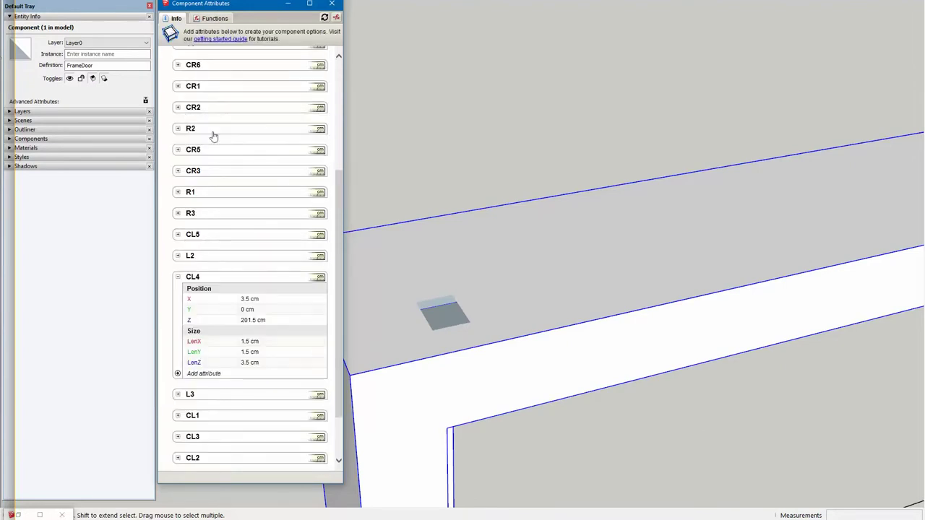
pyautogui.scroll(4, 217, 135)
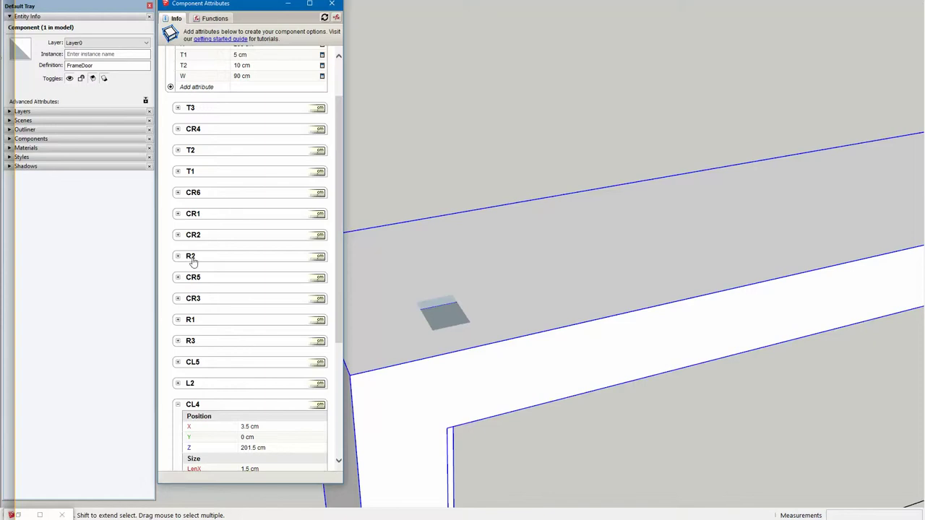
pyautogui.click(177, 128)
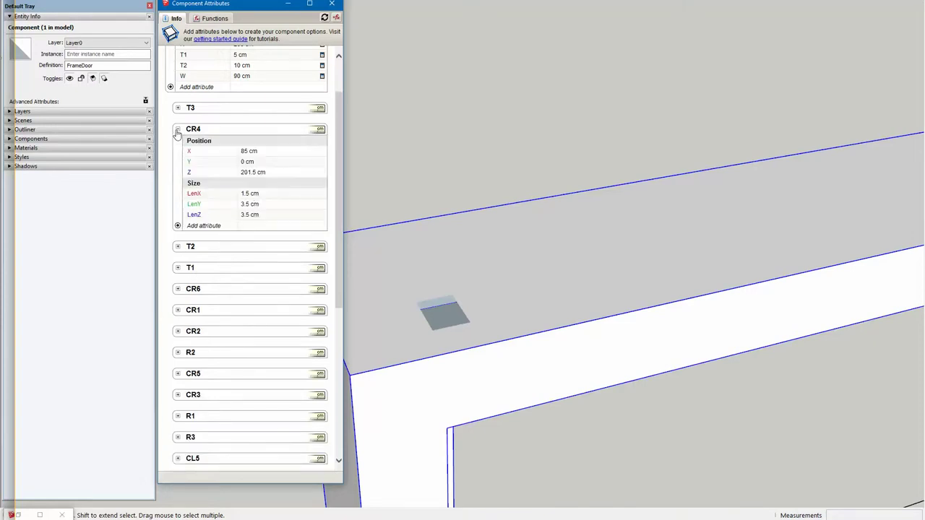
pyautogui.click(254, 205)
pyautogui.press('Return')
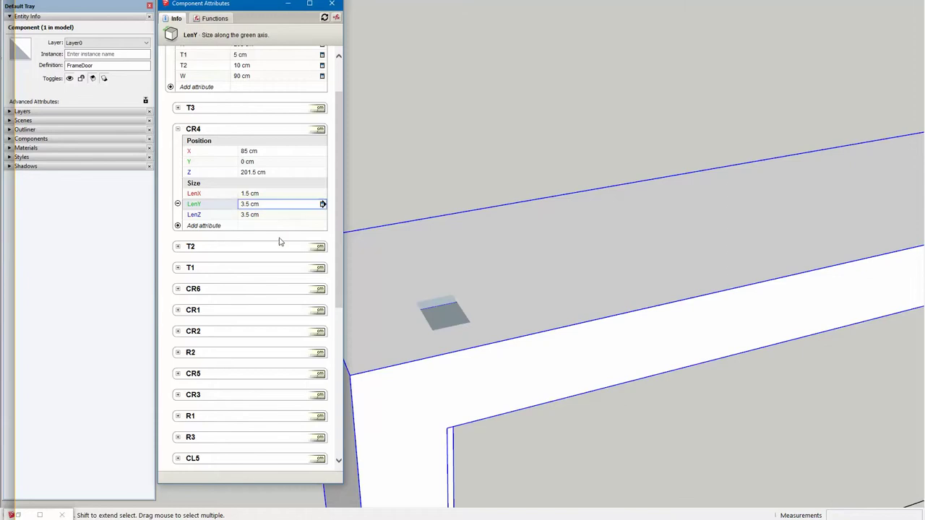
pyautogui.scroll(-5, 279, 241)
pyautogui.click(266, 387)
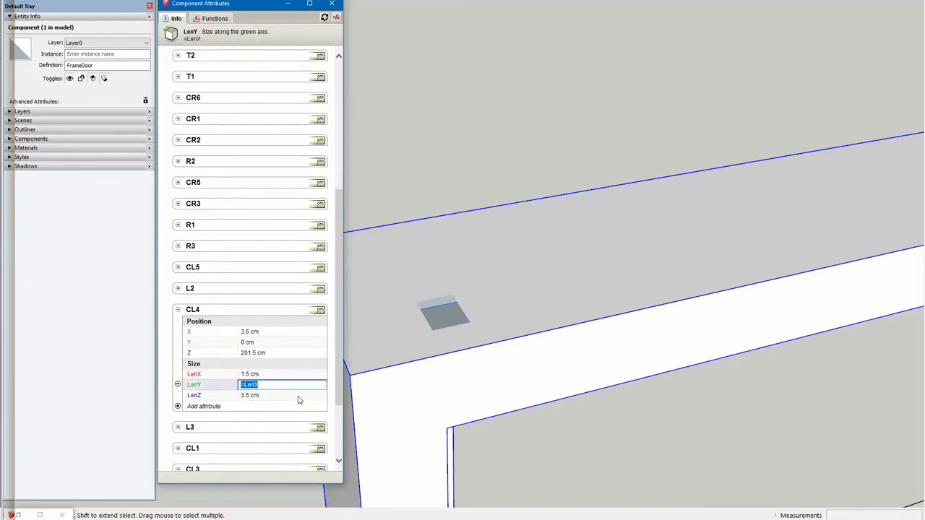
pyautogui.press('Return')
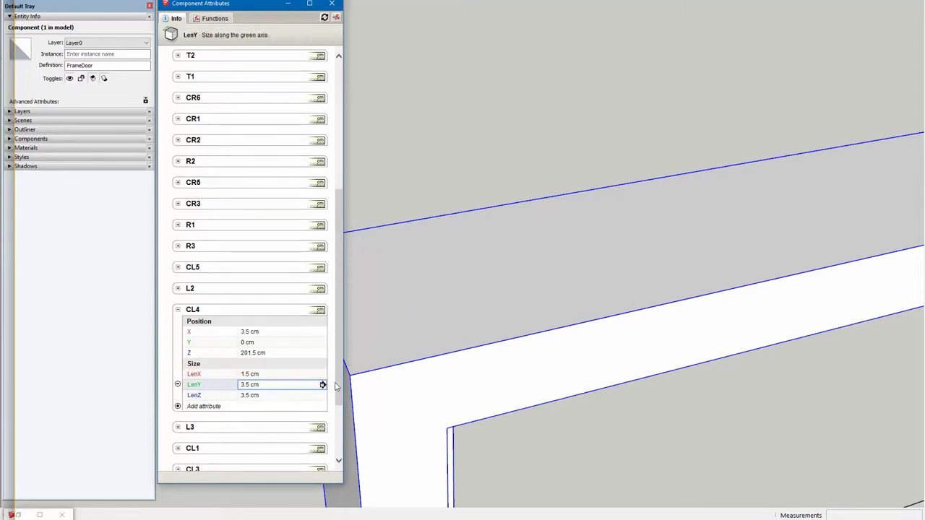
# Orbit to a front view of the door frame and zoom out.
pyautogui.scroll(-3, 502, 309)
pyautogui.scroll(-4, 493, 321)
pyautogui.moveTo(496, 321)
pyautogui.mouseDown(button='middle')
pyautogui.moveTo(485, 135)
pyautogui.moveTo(407, 161)
pyautogui.moveTo(415, 250)
pyautogui.moveTo(458, 199)
pyautogui.moveTo(440, 192)
pyautogui.mouseUp(button='middle')
pyautogui.scroll(-2, 454, 174)
pyautogui.scroll(-2, 438, 194)
pyautogui.scroll(-2, 459, 192)
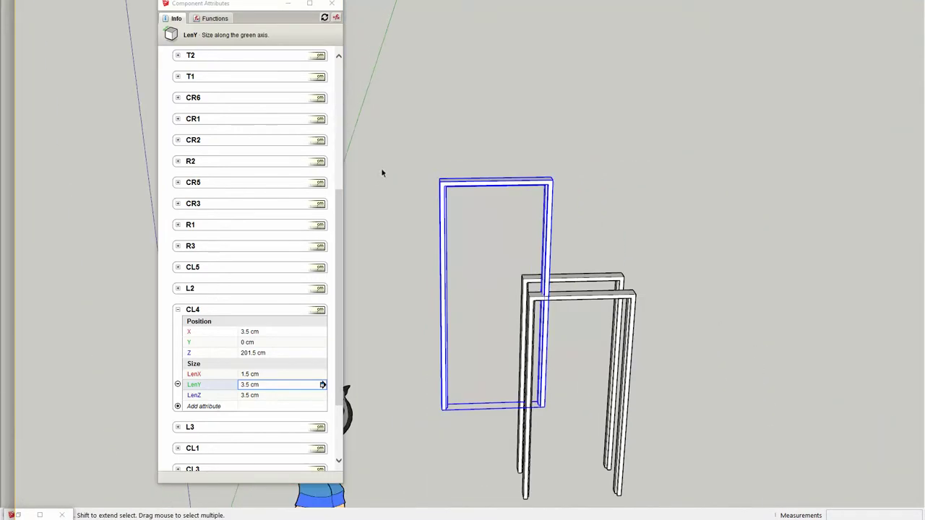
pyautogui.scroll(3, 333, 120)
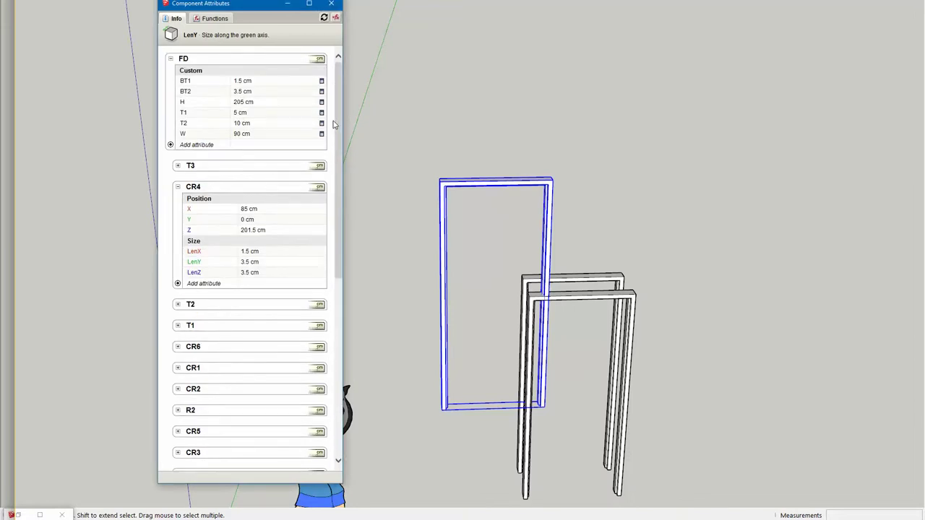
# Give FD a ScaleTool behaviour with all seven axis, plane and uniform scale options disabled.
pyautogui.click(200, 145)
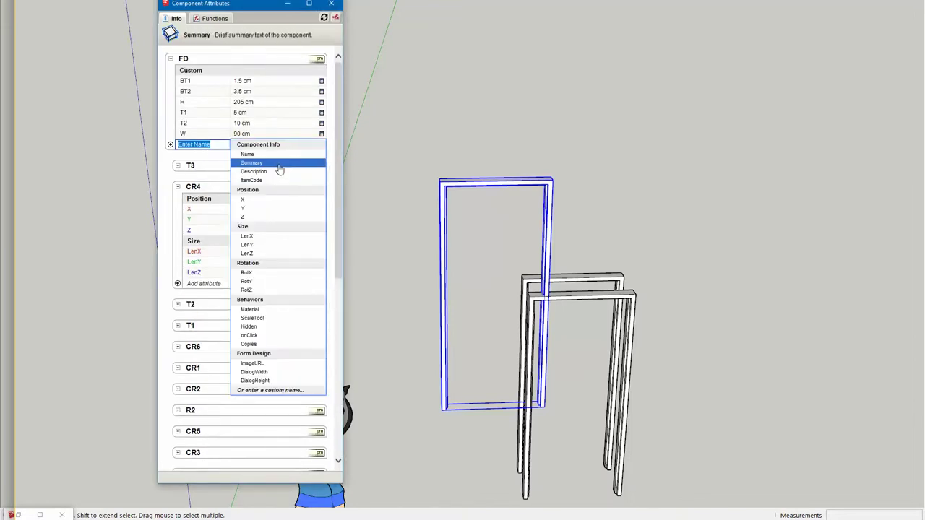
pyautogui.click(282, 319)
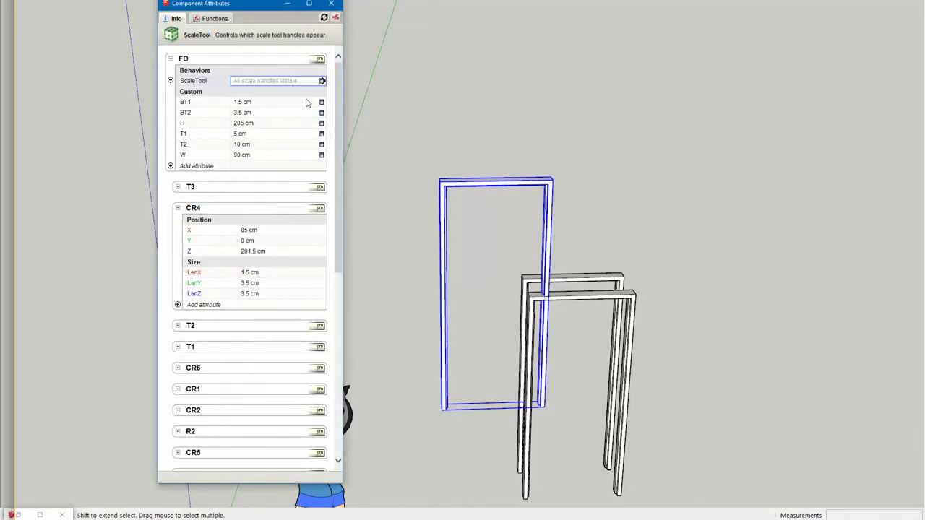
pyautogui.click(303, 84)
pyautogui.click(220, 71)
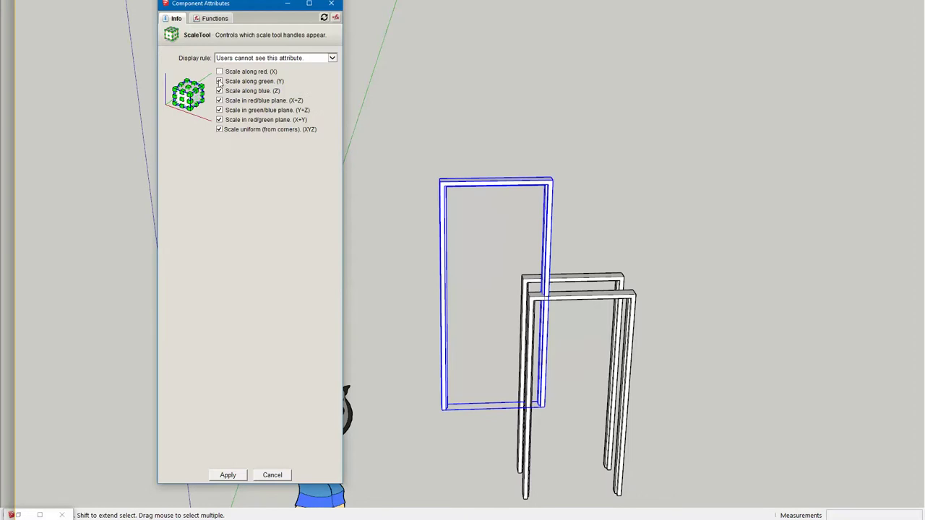
pyautogui.click(219, 81)
pyautogui.click(220, 90)
pyautogui.click(220, 100)
pyautogui.click(220, 110)
pyautogui.click(220, 119)
pyautogui.click(220, 129)
pyautogui.click(227, 475)
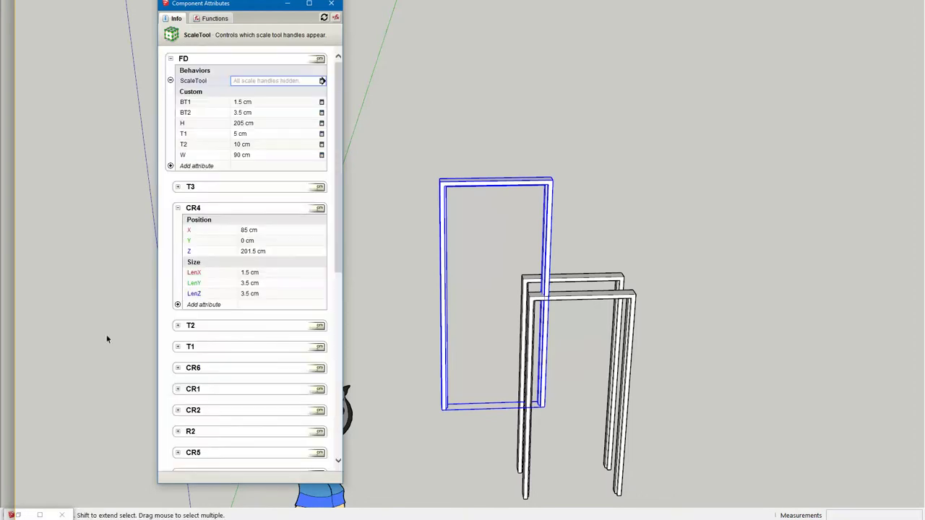
pyautogui.click(251, 124)
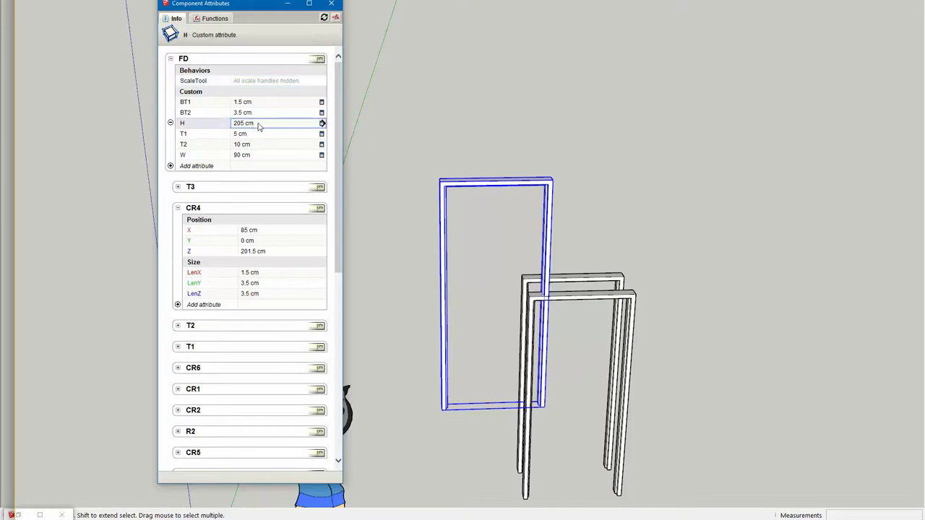
# Change FD's height H from 205 cm to 90 cm.
pyautogui.click(259, 127)
pyautogui.moveTo(259, 127); pyautogui.dragTo(221, 126)
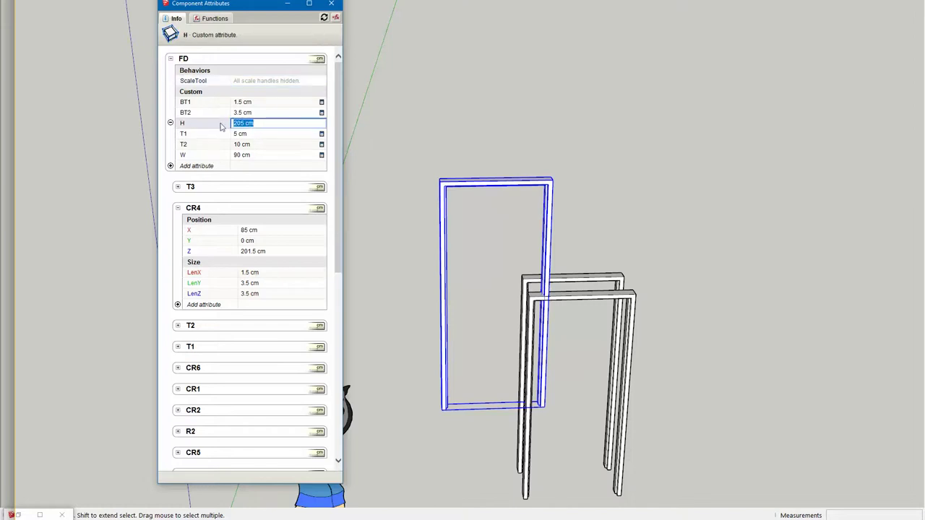
pyautogui.write('90')
pyautogui.press('Return')
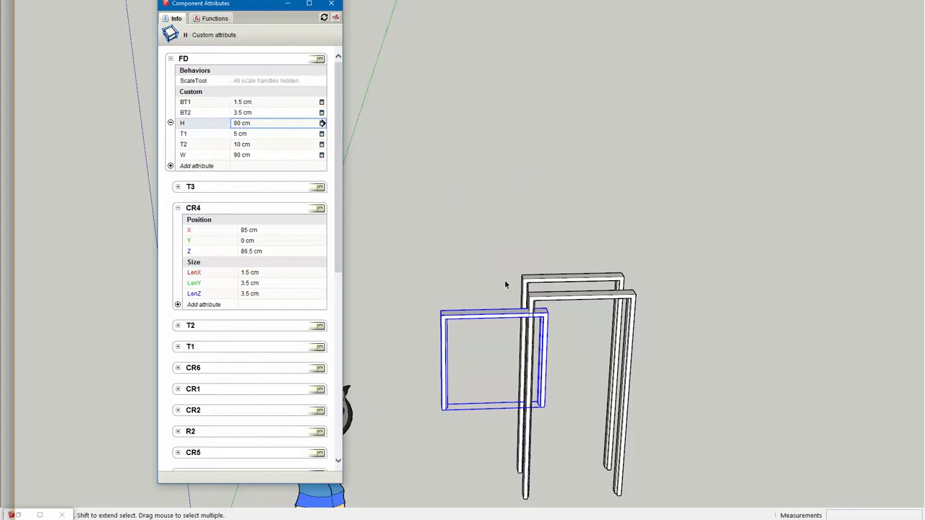
# Move the blue frame to the left of the door frames.
pyautogui.moveTo(508, 285)
pyautogui.keyDown('shift'); pyautogui.mouseDown(button='middle')
pyautogui.moveTo(451, 271)
pyautogui.moveTo(451, 249)
pyautogui.mouseUp(button='middle'); pyautogui.keyUp('shift')
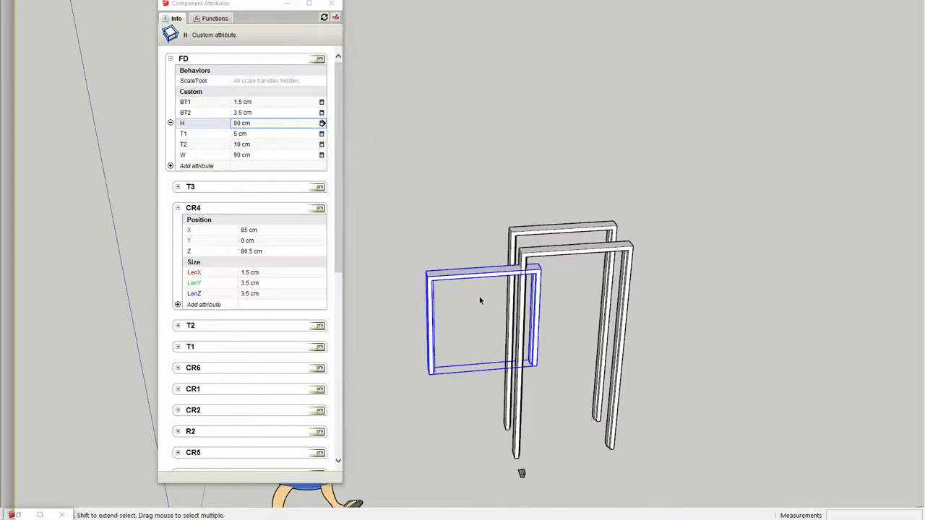
pyautogui.press('m')
pyautogui.click(423, 265)
pyautogui.press('space')
pyautogui.scroll(2, 457, 281)
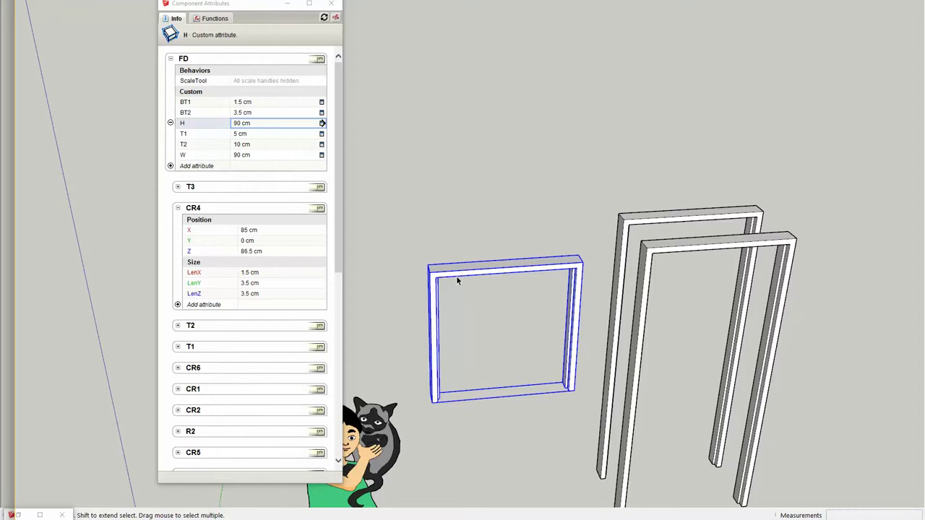
pyautogui.scroll(2, 457, 280)
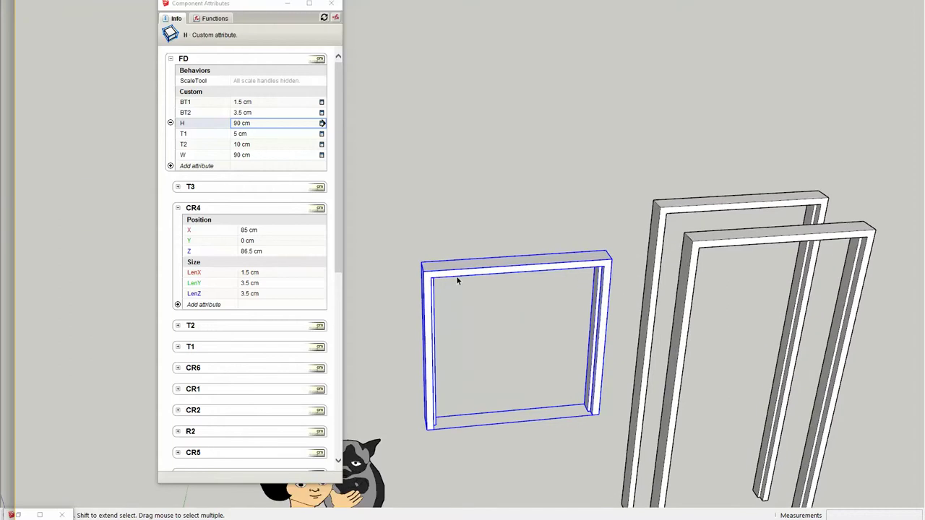
# Set FD's T1 to 10, T2 to 15, BT1 to 3 and BT2 to 5 cm.
pyautogui.click(257, 136)
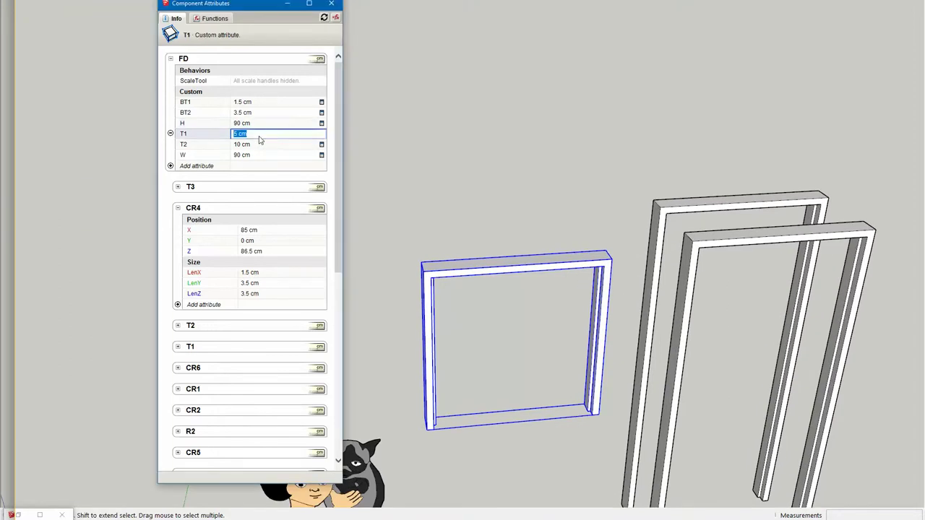
pyautogui.write('10')
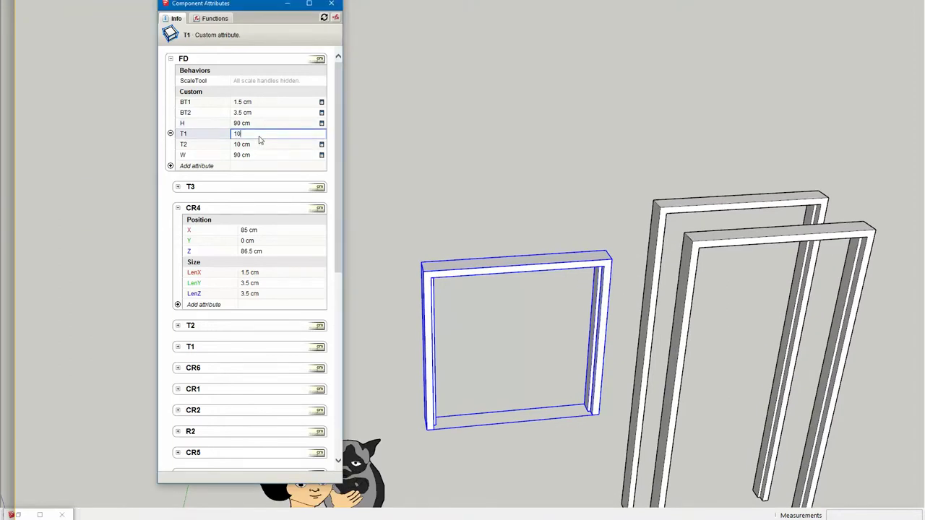
pyautogui.press('Return')
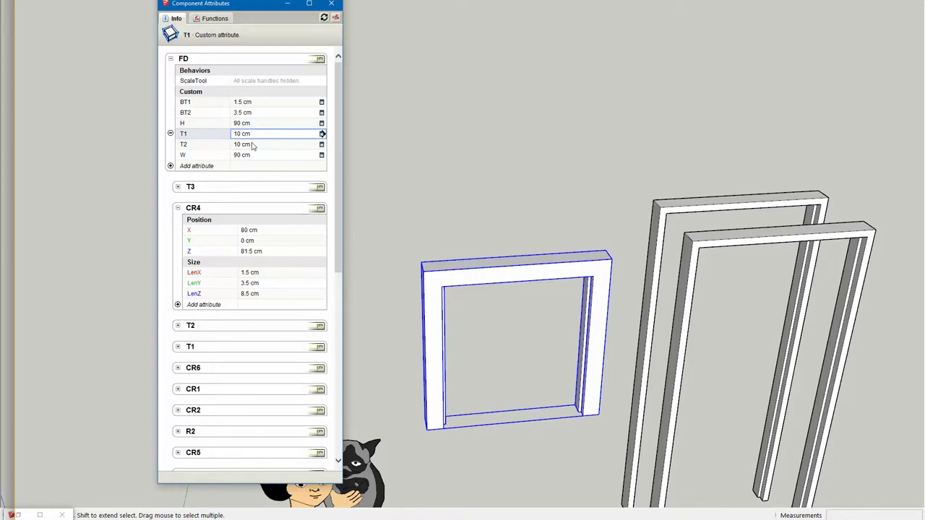
pyautogui.click(253, 145)
pyautogui.write('15')
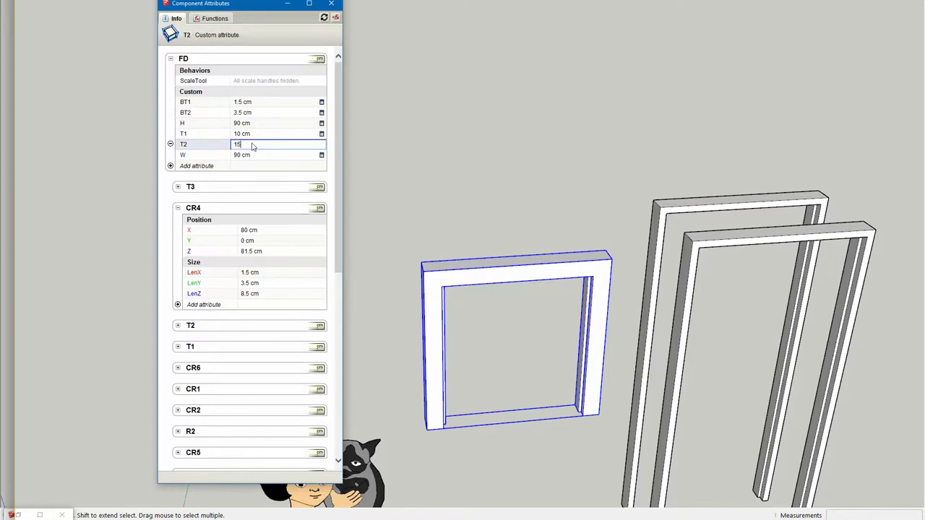
pyautogui.press('Return')
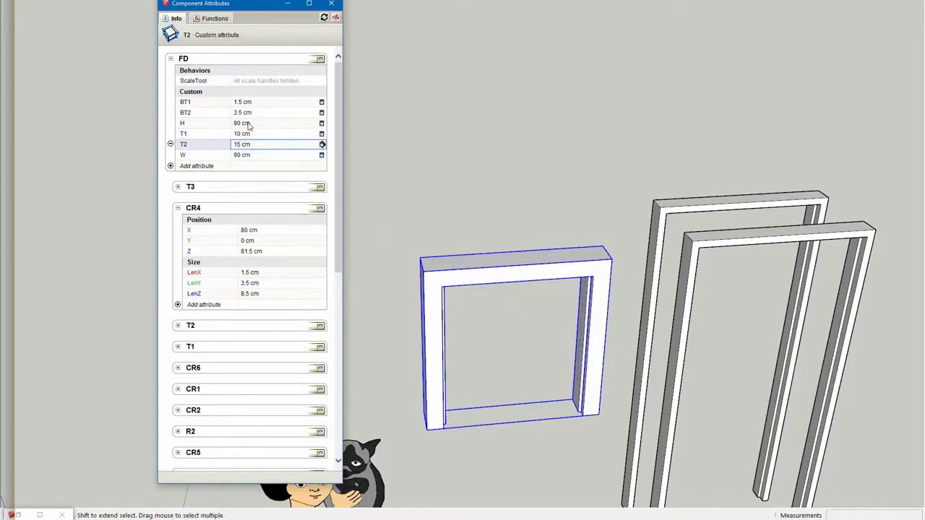
pyautogui.click(248, 104)
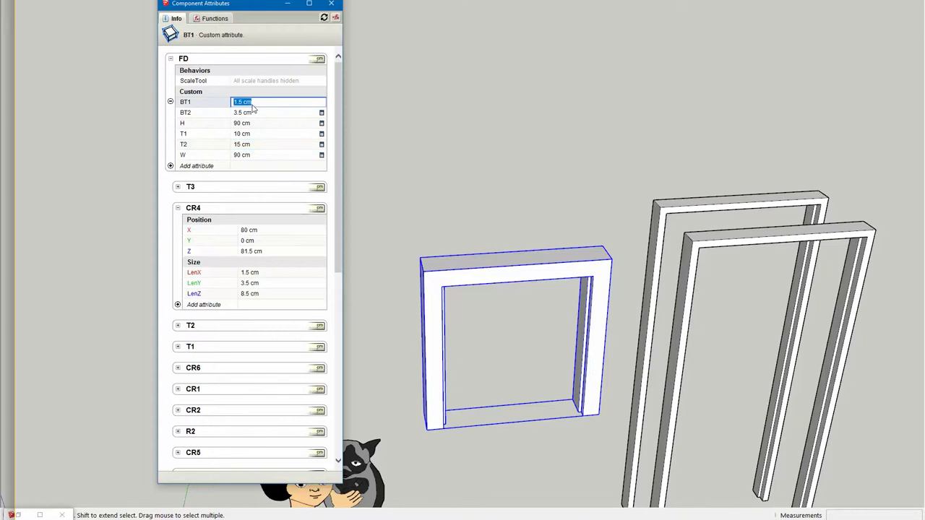
pyautogui.write('3')
pyautogui.press('Return')
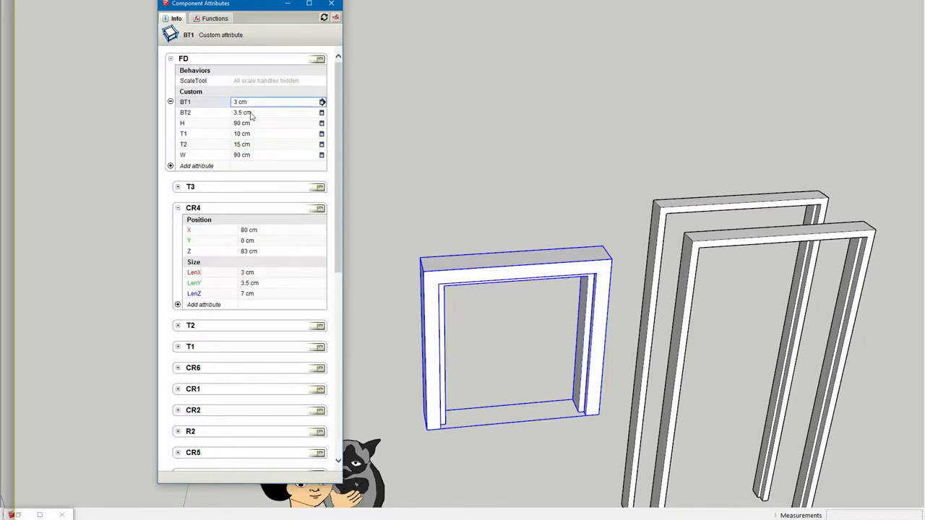
pyautogui.click(251, 113)
pyautogui.write('5')
pyautogui.press('Return')
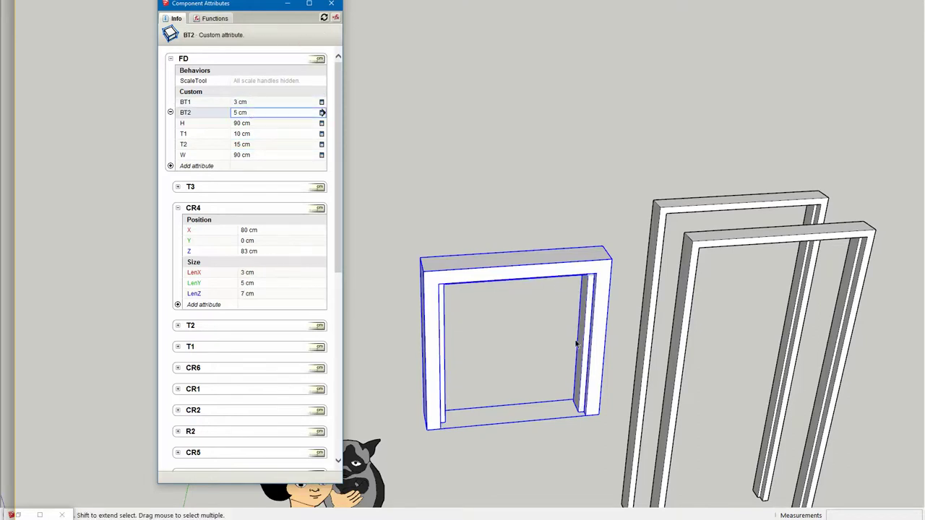
# Raise FD's height H to 180 cm.
pyautogui.moveTo(475, 275)
pyautogui.mouseDown(button='middle')
pyautogui.moveTo(355, 170)
pyautogui.moveTo(440, 233)
pyautogui.moveTo(434, 258)
pyautogui.moveTo(367, 177)
pyautogui.moveTo(508, 147)
pyautogui.moveTo(480, 287)
pyautogui.mouseUp(button='middle')
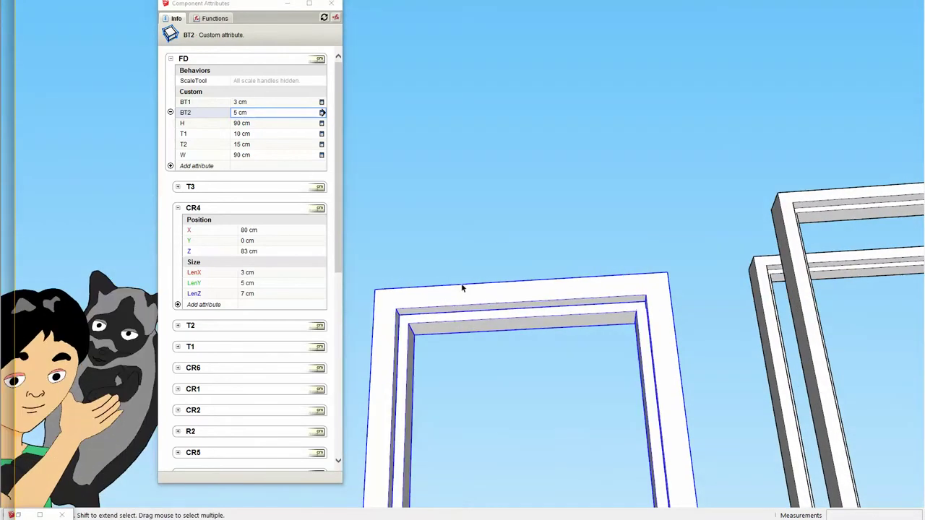
pyautogui.click(246, 124)
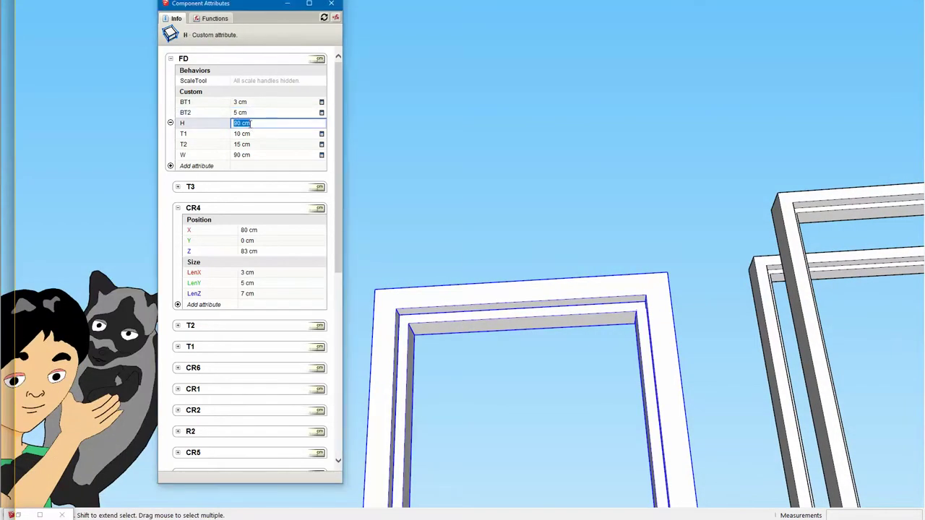
pyautogui.click(253, 126)
pyautogui.hotkey('ctrl', 'a')
pyautogui.write('1')
pyautogui.press('Return')
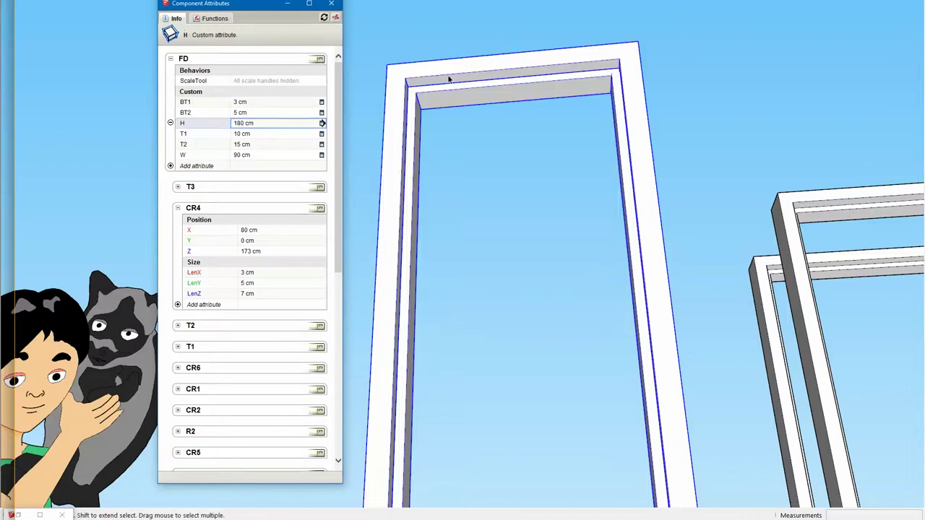
pyautogui.moveTo(451, 79); pyautogui.dragTo(437, 193, button='middle')
pyautogui.scroll(1, 417, 199)
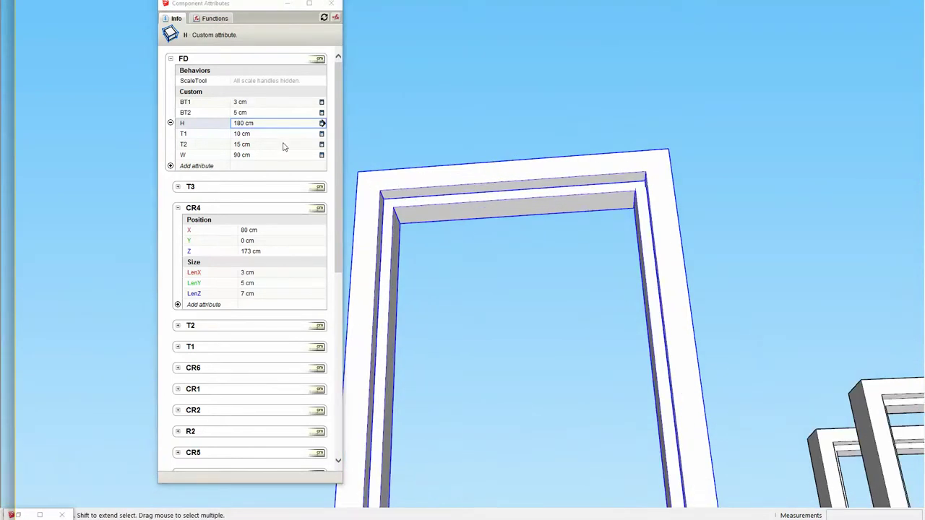
pyautogui.scroll(1, 414, 201)
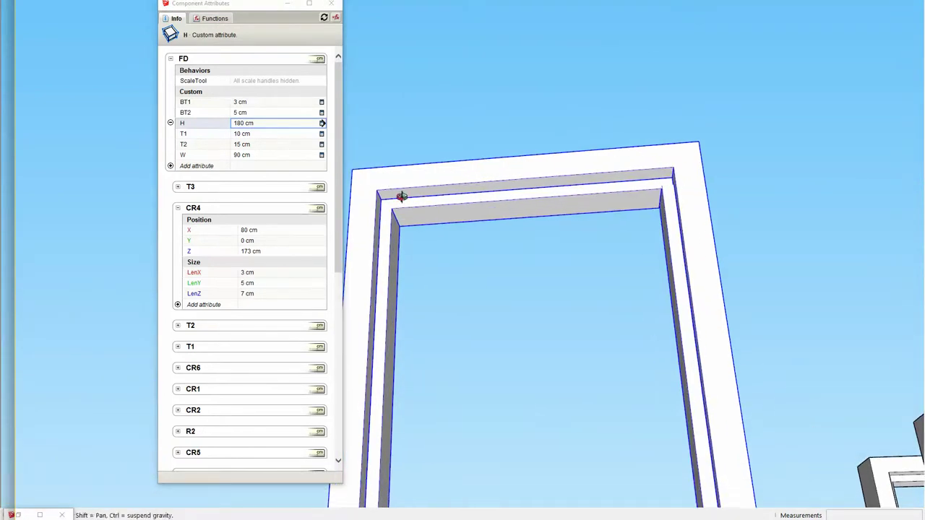
# Change BT2 to 7.5 cm and view the resized frame from above.
pyautogui.click(248, 113)
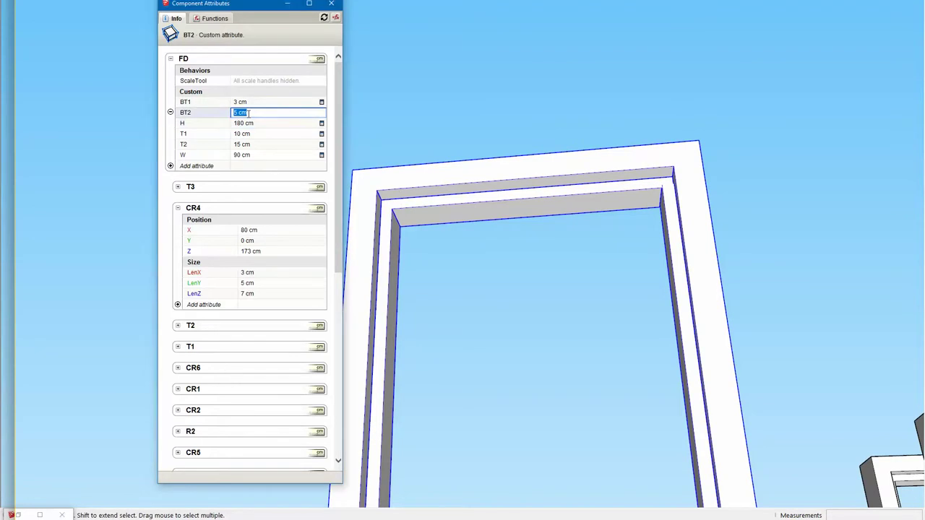
pyautogui.write('7.5')
pyautogui.press('Return')
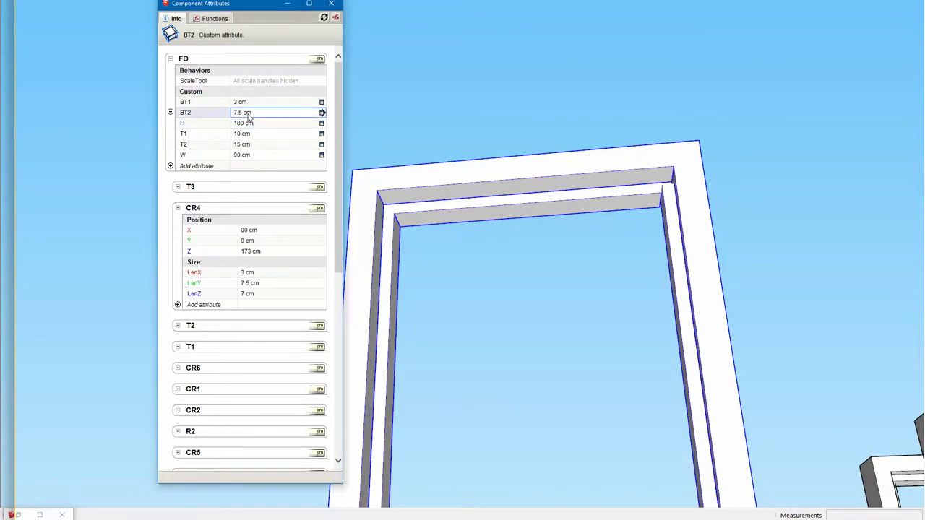
pyautogui.scroll(2, 398, 211)
pyautogui.scroll(3, 744, 206)
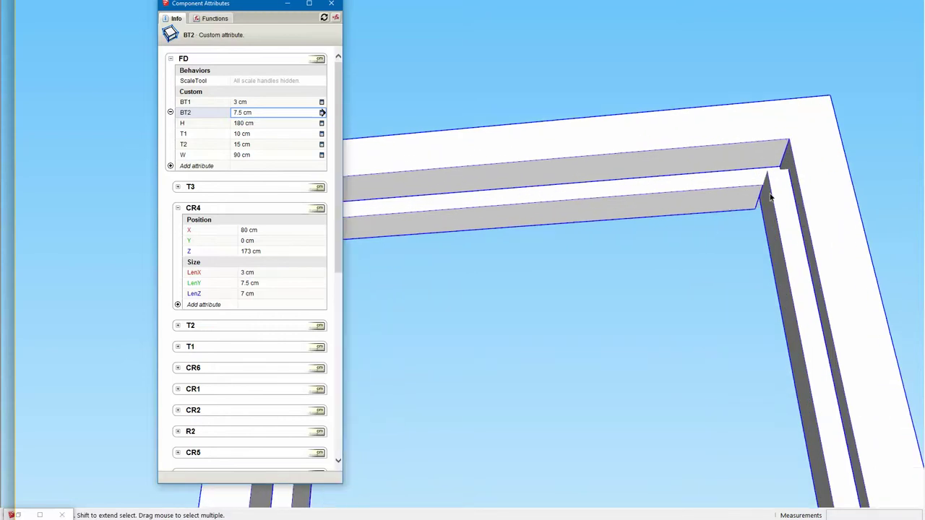
pyautogui.moveTo(727, 196)
pyautogui.mouseDown(button='middle')
pyautogui.moveTo(783, 306)
pyautogui.moveTo(744, 398)
pyautogui.mouseUp(button='middle')
pyautogui.scroll(-3, 771, 332)
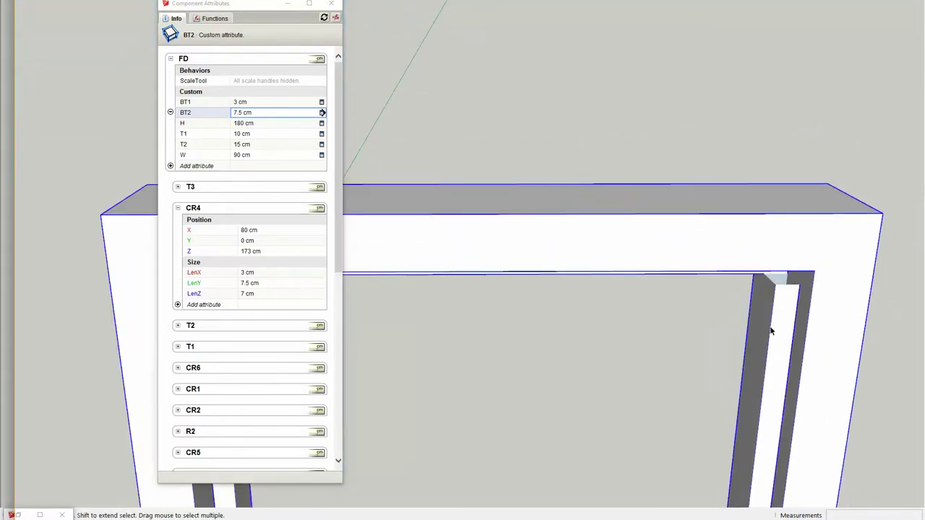
pyautogui.moveTo(770, 332)
pyautogui.mouseDown(button='middle')
pyautogui.moveTo(518, 255)
pyautogui.moveTo(531, 260)
pyautogui.mouseUp(button='middle')
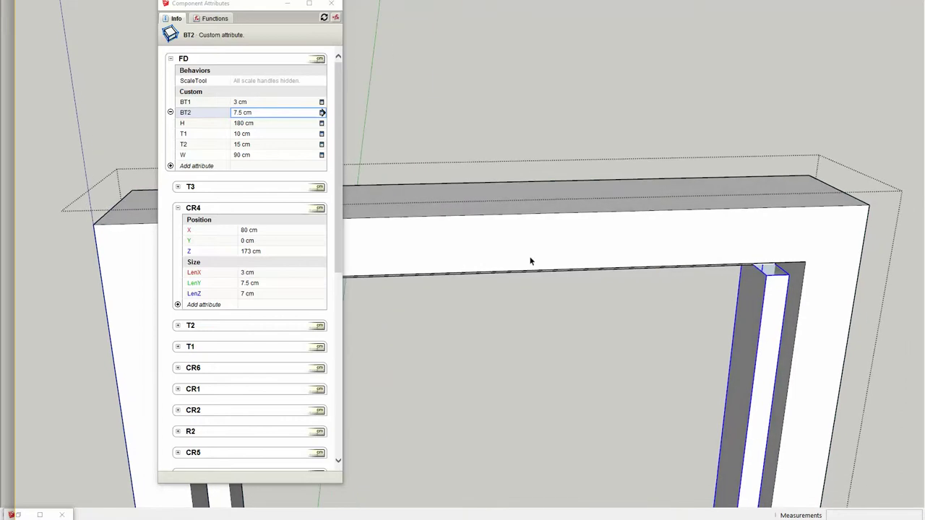
# Exit the edited piece, select FrameDoor, collapse CR4 and inspect R3's attributes.
pyautogui.scroll(-3, 566, 258)
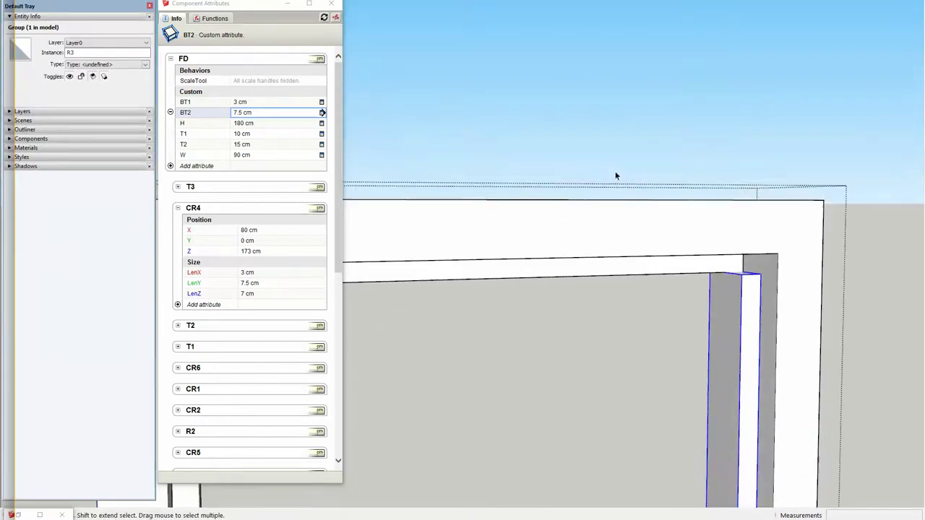
pyautogui.moveTo(616, 176)
pyautogui.mouseDown(button='middle')
pyautogui.moveTo(287, 162)
pyautogui.moveTo(552, 269)
pyautogui.mouseUp(button='middle')
pyautogui.click(484, 167)
pyautogui.click(489, 216)
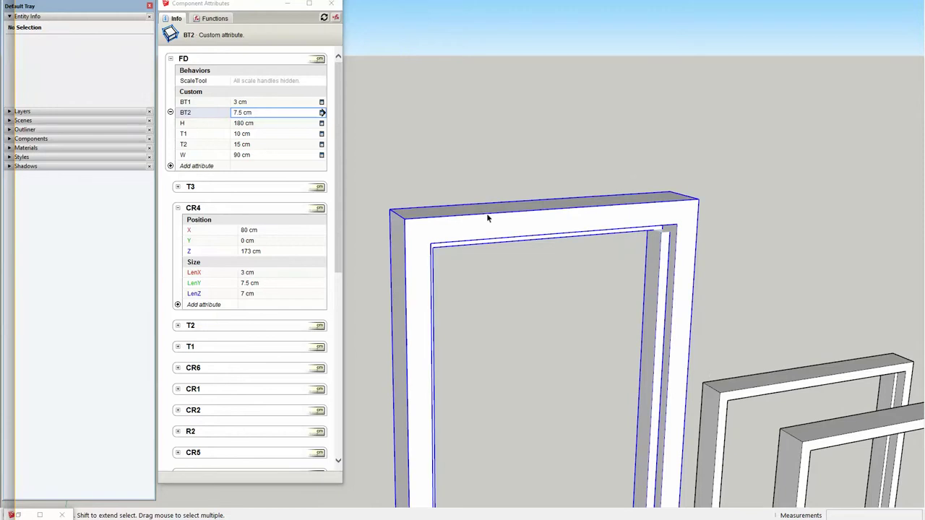
pyautogui.click(178, 209)
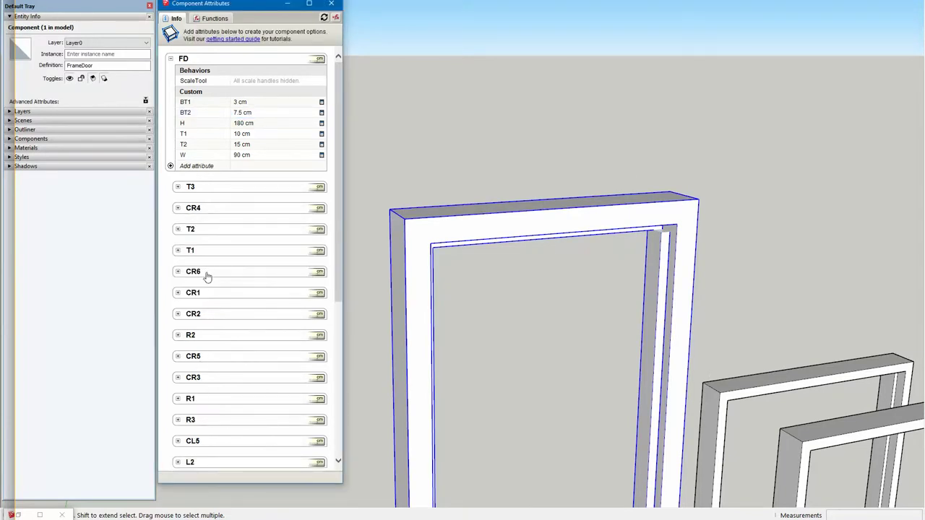
pyautogui.click(178, 420)
pyautogui.scroll(-2, 255, 357)
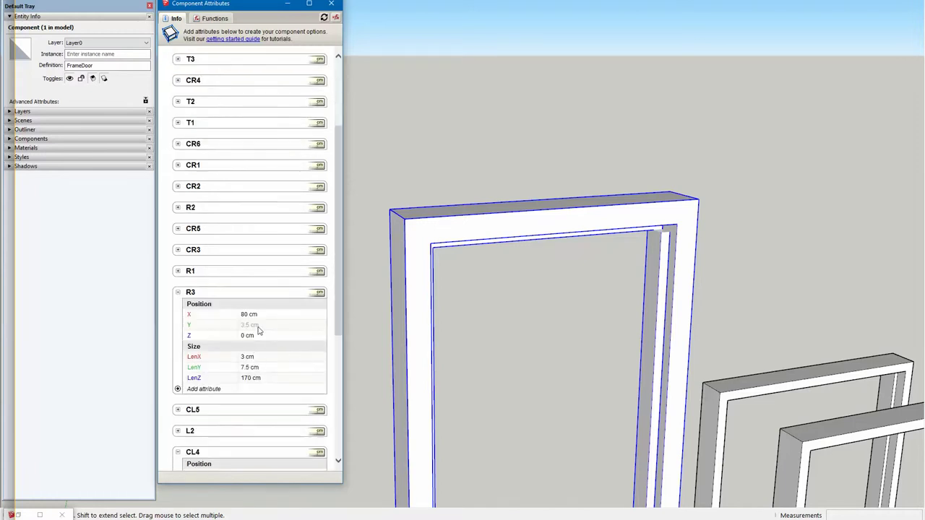
pyautogui.click(264, 326)
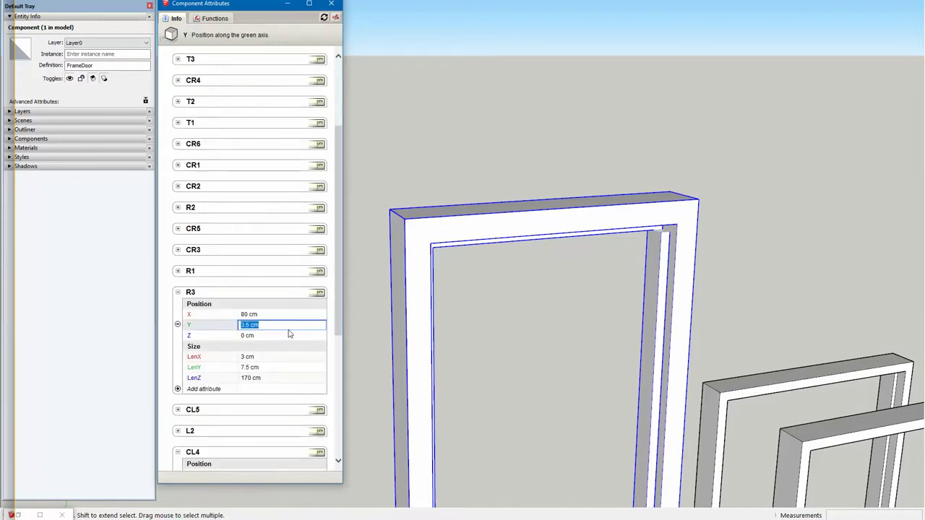
pyautogui.press('BackSpace')
# Collapse CL4, expand L3, and bring up L3's LenY formula.
pyautogui.scroll(-1, 246, 258)
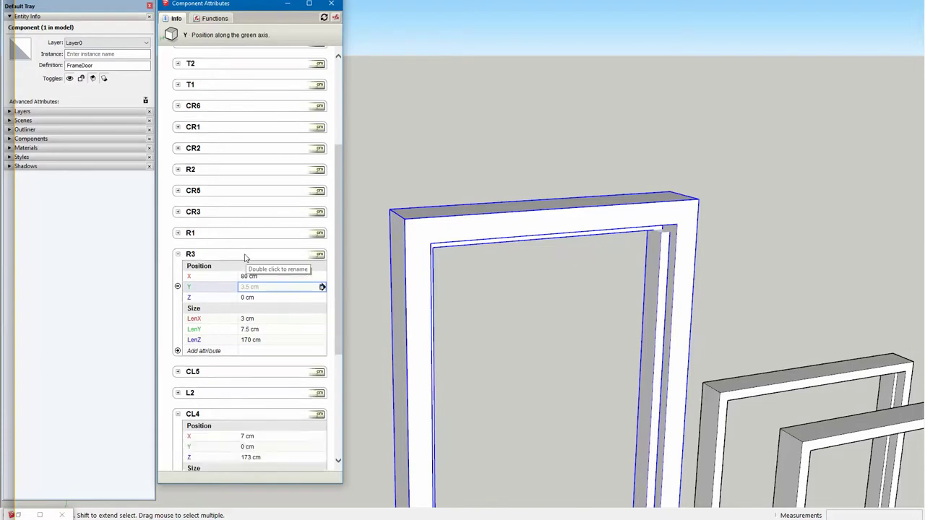
pyautogui.scroll(-2, 246, 258)
pyautogui.click(178, 326)
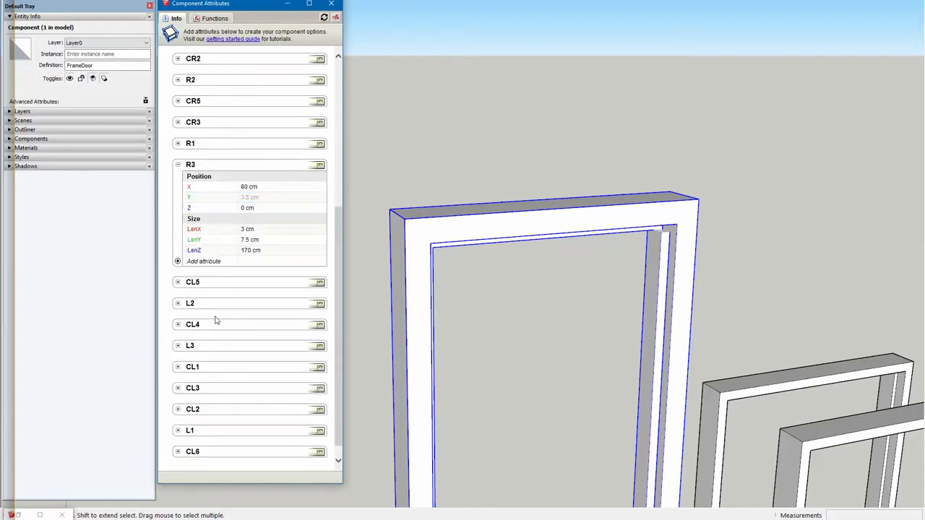
pyautogui.scroll(-1, 208, 390)
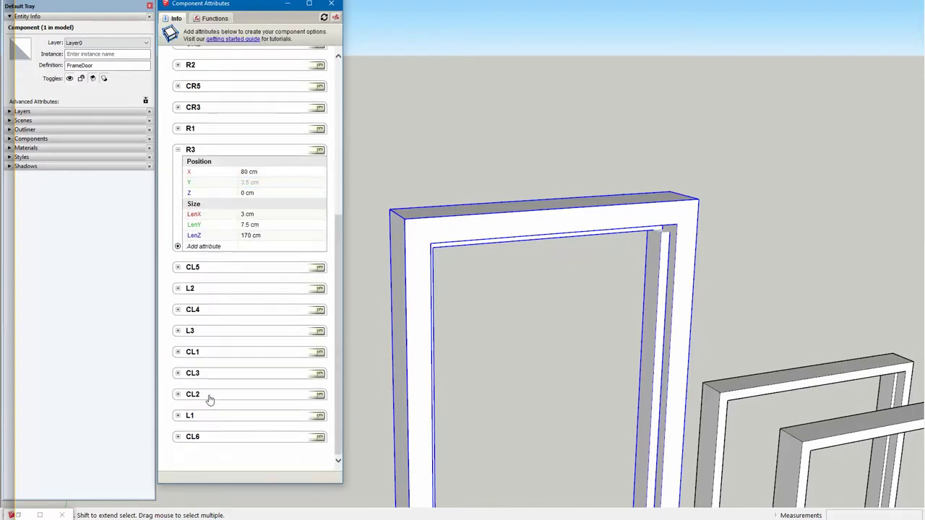
pyautogui.click(178, 331)
pyautogui.click(267, 407)
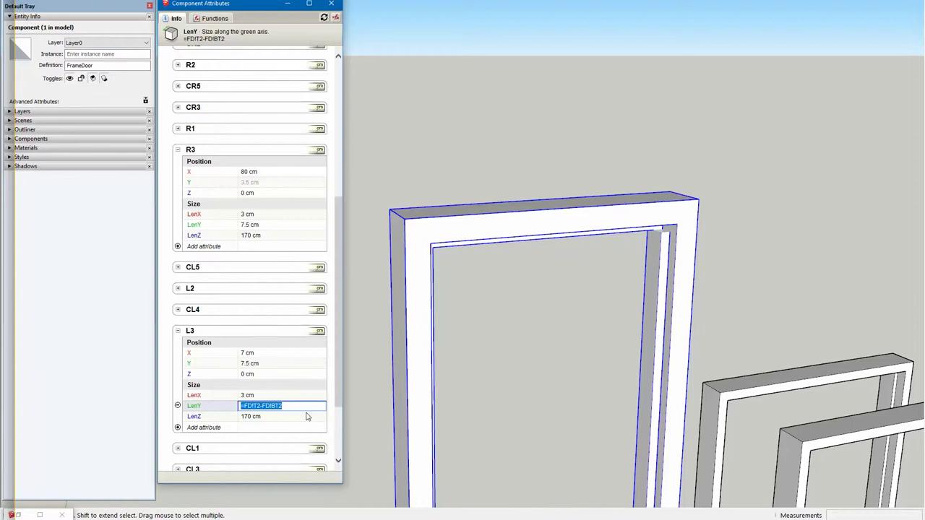
# Link the Y positions of L3 and R3 to =FD!BT2 (7.5 cm), then collapse both sections.
pyautogui.click(264, 365)
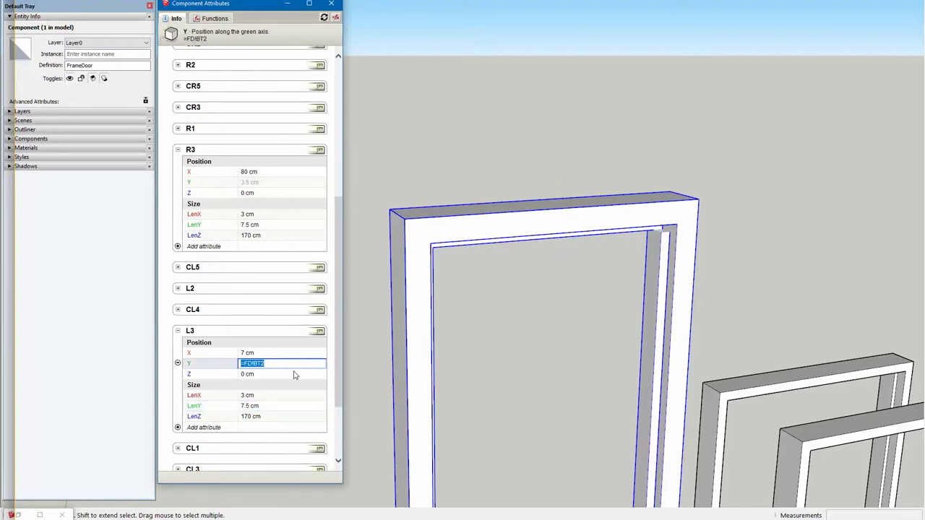
pyautogui.click(266, 183)
pyautogui.write('=FD!BT2')
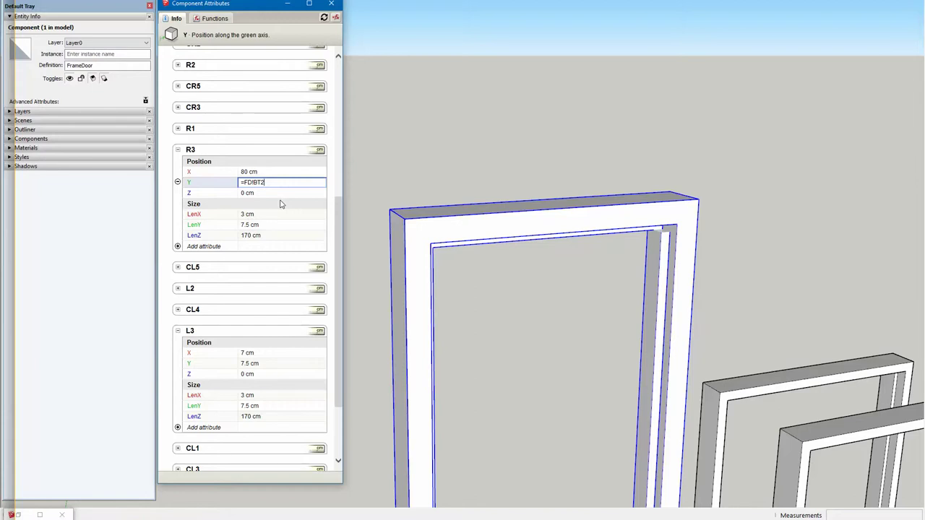
pyautogui.press('Return')
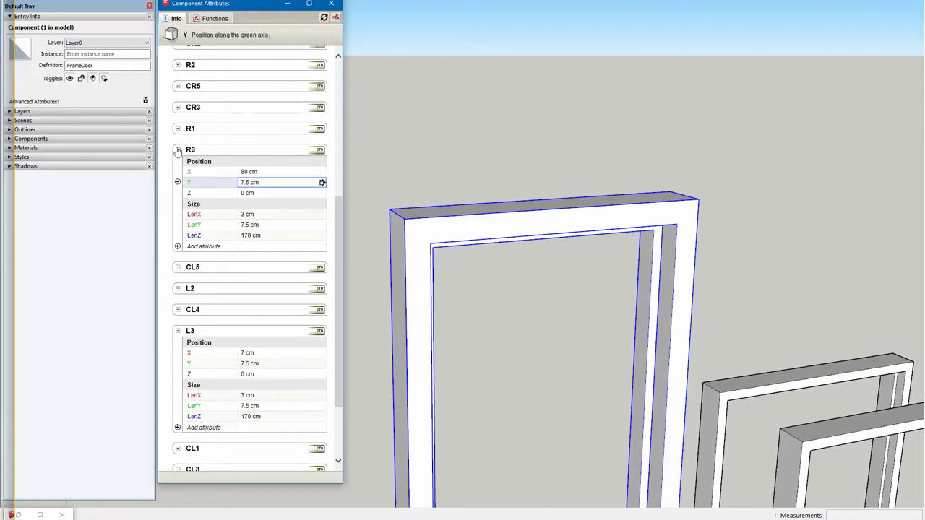
pyautogui.click(178, 150)
pyautogui.click(177, 233)
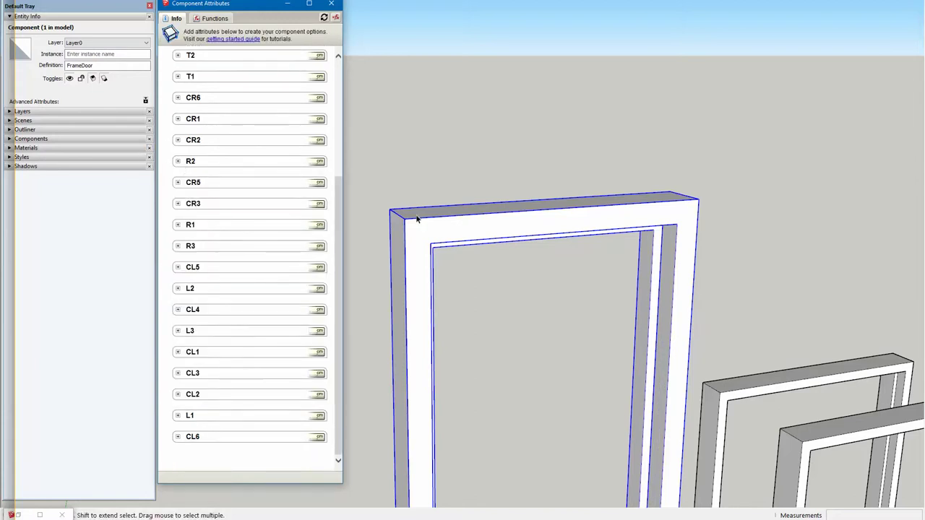
# Reopen the door frame's Component Attributes and set width W to 110 cm.
pyautogui.click(331, 3)
pyautogui.moveTo(443, 243); pyautogui.dragTo(345, 174, button='middle')
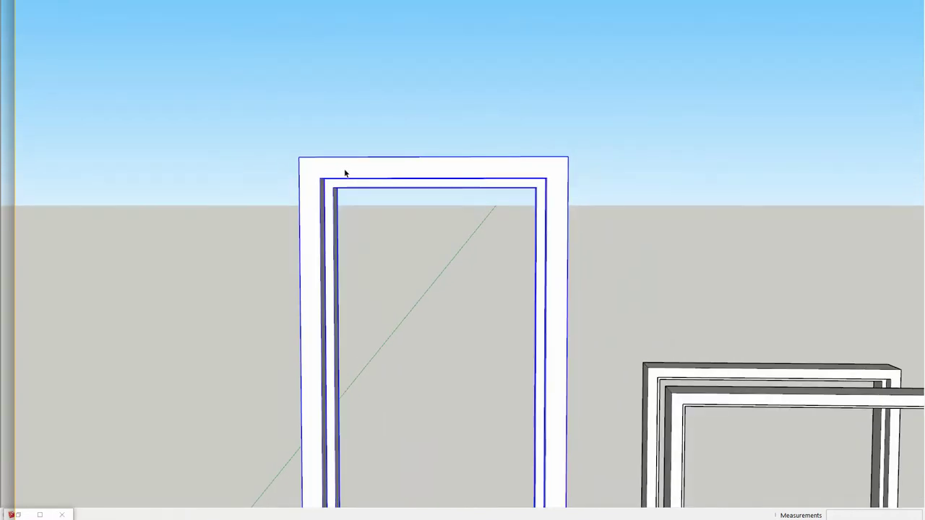
pyautogui.hotkey('shift', 'a')
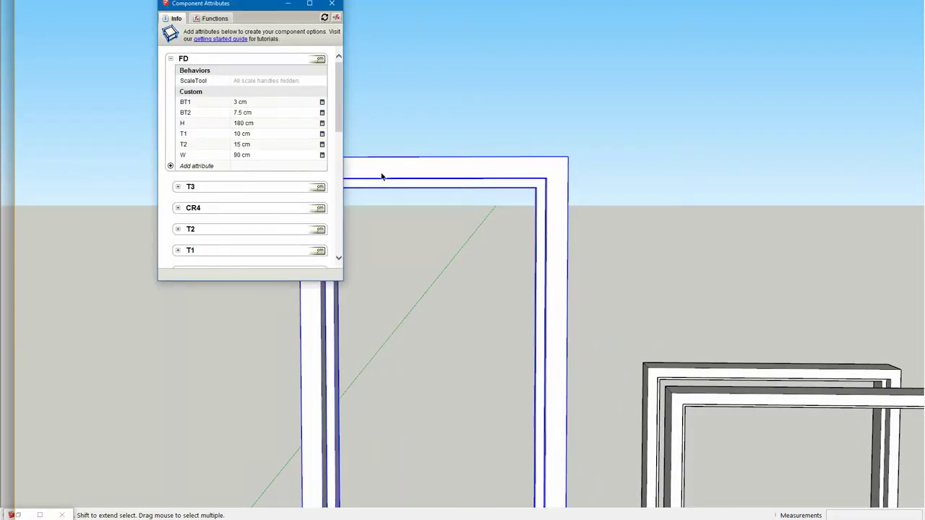
pyautogui.moveTo(232, 6); pyautogui.dragTo(120, 33)
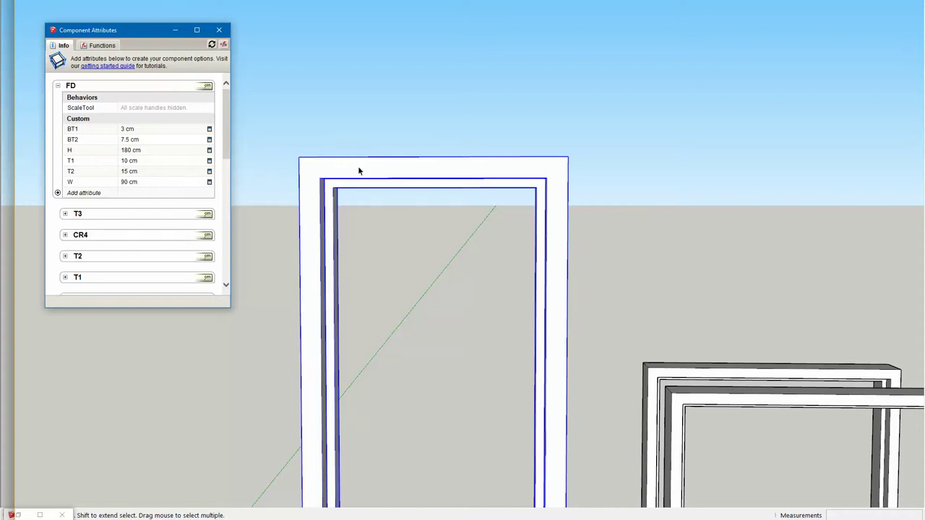
pyautogui.moveTo(357, 167); pyautogui.dragTo(305, 139, button='middle')
pyautogui.click(157, 182)
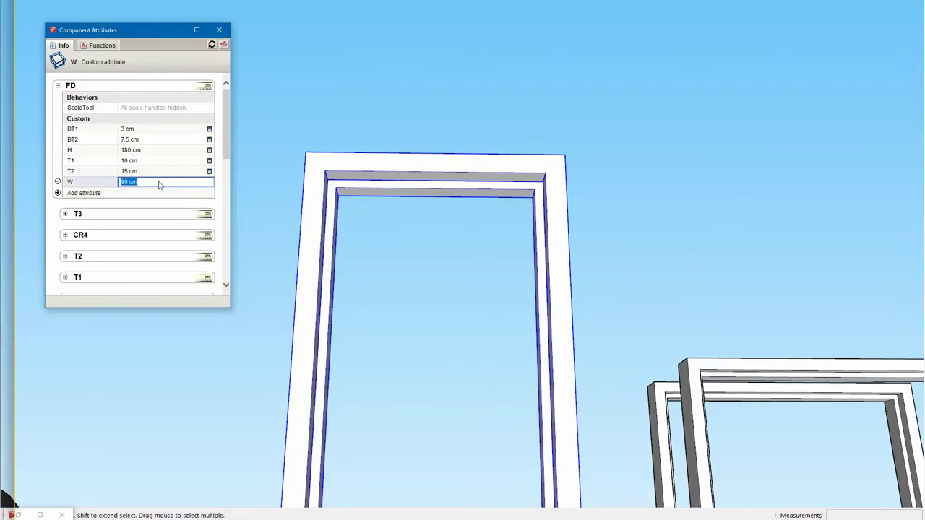
pyautogui.write('110')
pyautogui.press('Return')
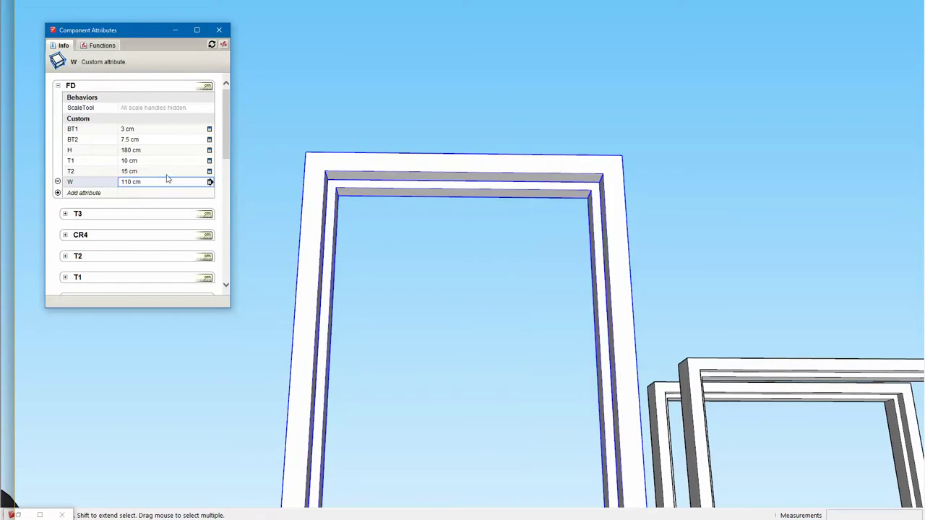
# Keep the current height H and set frame thickness BT1 to 5 cm.
pyautogui.click(153, 150)
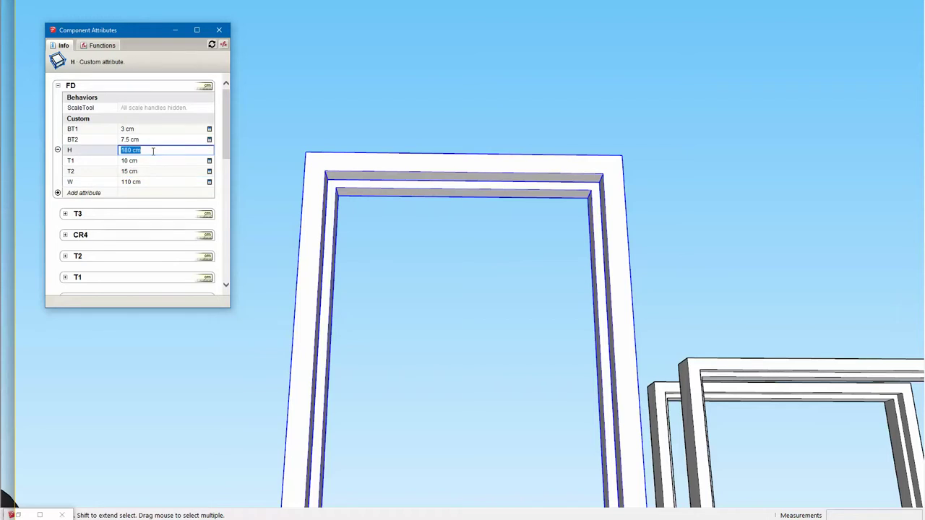
pyautogui.press('Return')
pyautogui.click(143, 130)
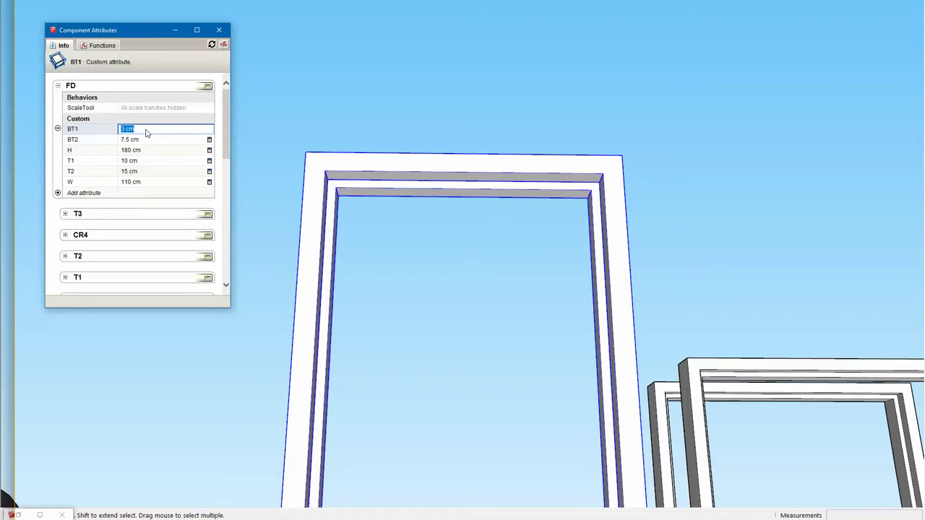
pyautogui.write('5')
pyautogui.press('Return')
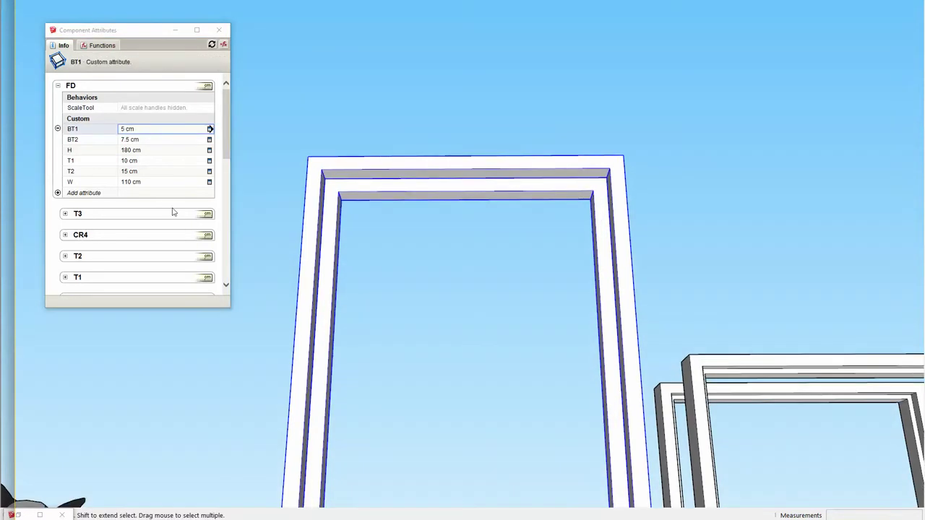
# Try 13 cm for the T1 thickness, then set T1 to 5 cm.
pyautogui.click(143, 159)
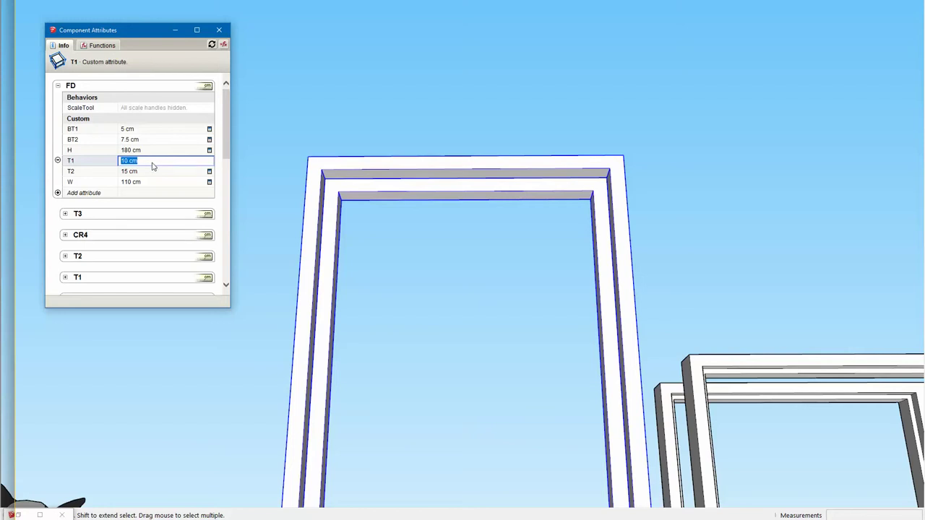
pyautogui.write('13')
pyautogui.press('Return')
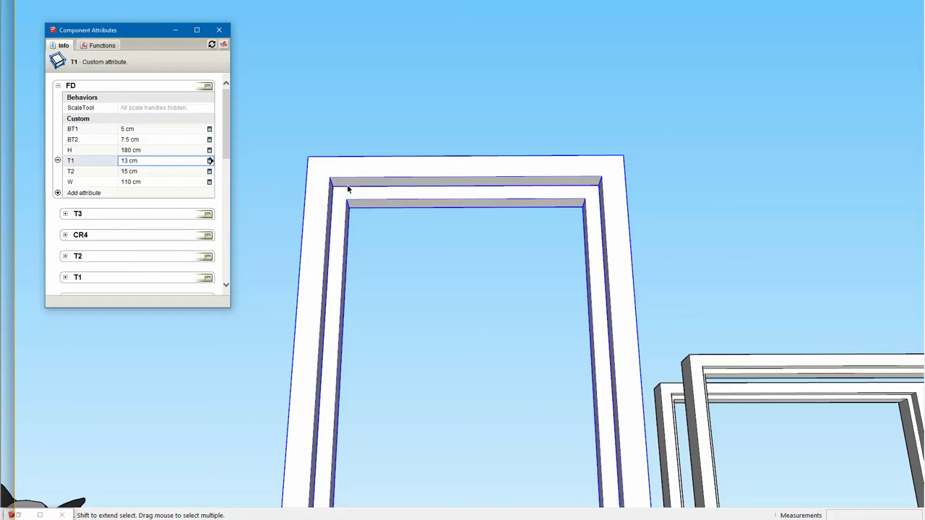
pyautogui.moveTo(348, 189); pyautogui.dragTo(227, 151, button='middle')
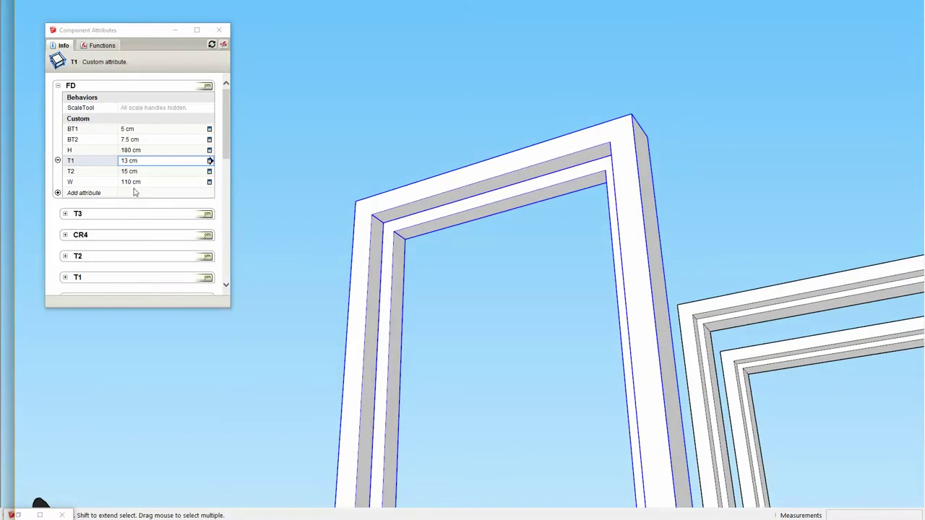
pyautogui.click(133, 164)
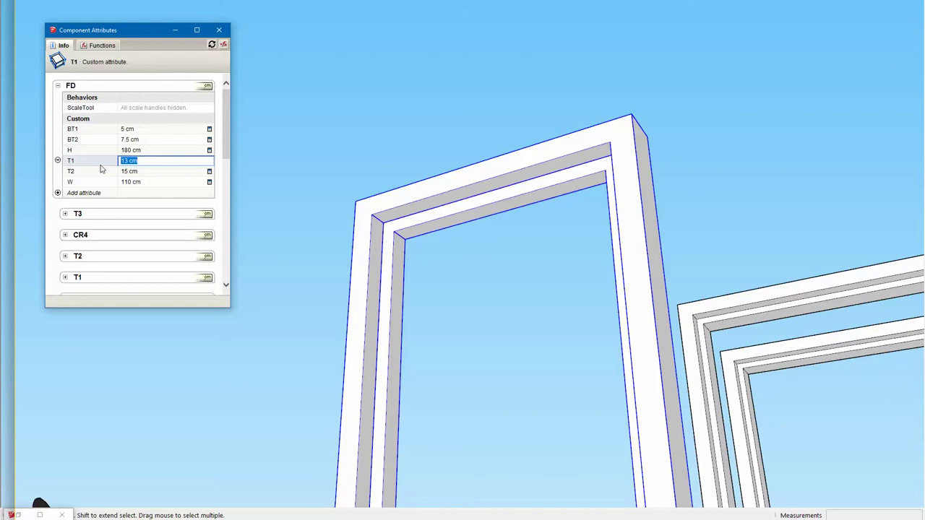
pyautogui.write('5')
pyautogui.press('Return')
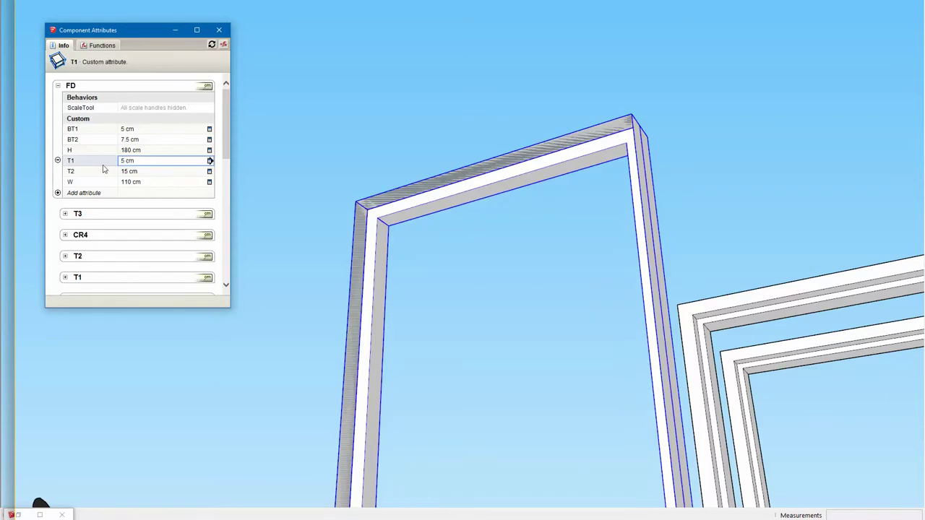
pyautogui.moveTo(326, 203)
pyautogui.mouseDown(button='middle')
pyautogui.moveTo(403, 221)
pyautogui.moveTo(469, 296)
pyautogui.mouseUp(button='middle')
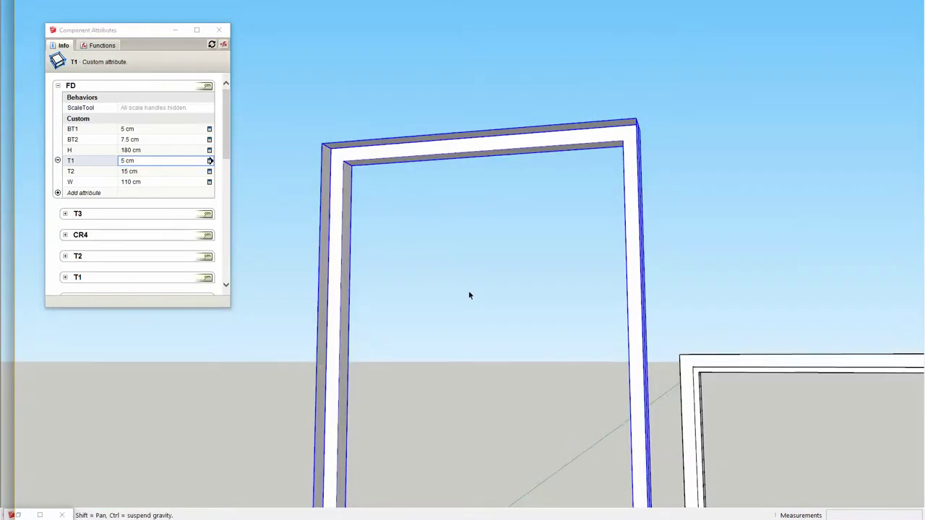
pyautogui.moveTo(344, 166); pyautogui.dragTo(425, 246, button='middle')
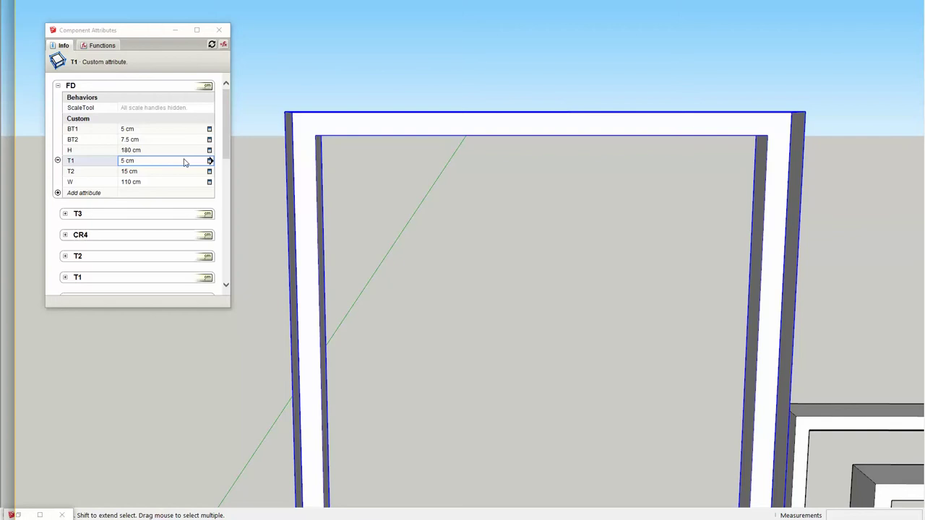
# Change the frame attributes to BT1 1.5 cm, BT2 3.5 cm and T2 10 cm.
pyautogui.click(145, 132)
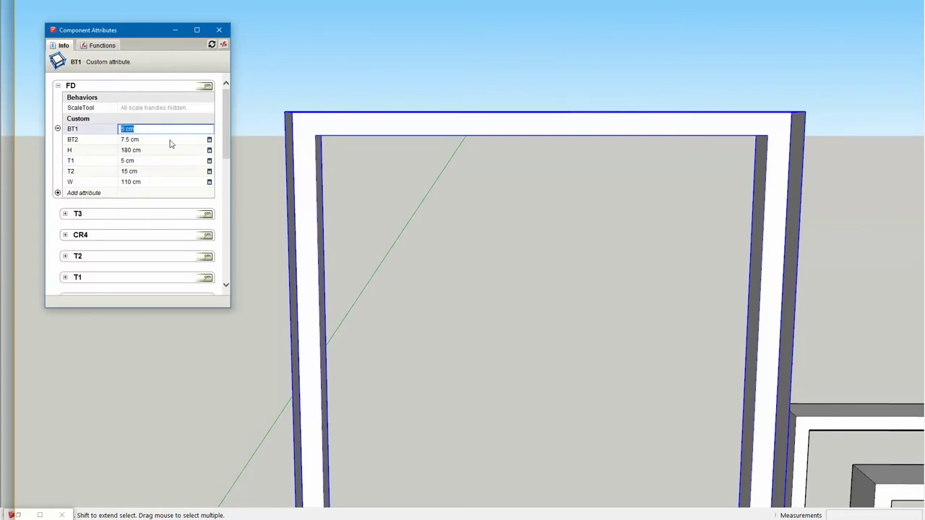
pyautogui.write('1.5')
pyautogui.press('Return')
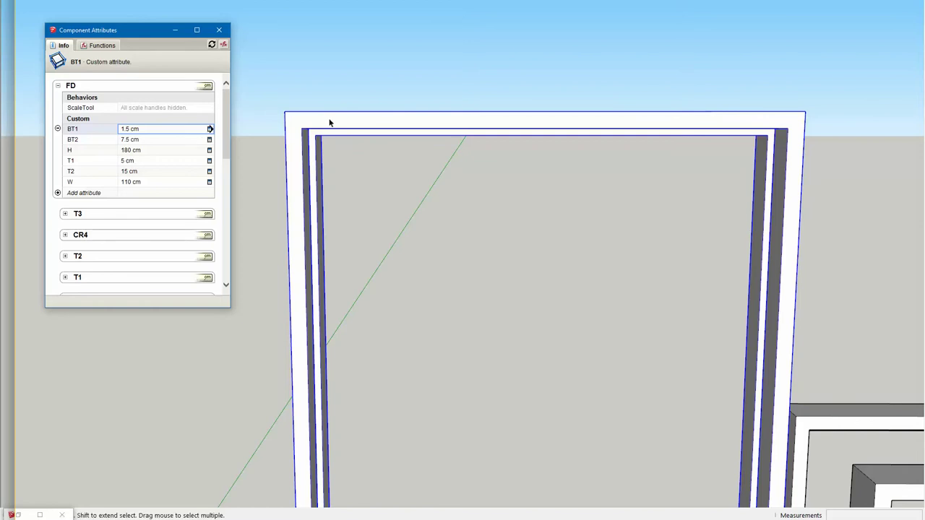
pyautogui.moveTo(330, 120)
pyautogui.mouseDown(button='middle')
pyautogui.moveTo(260, 83)
pyautogui.moveTo(337, 134)
pyautogui.moveTo(349, 89)
pyautogui.mouseUp(button='middle')
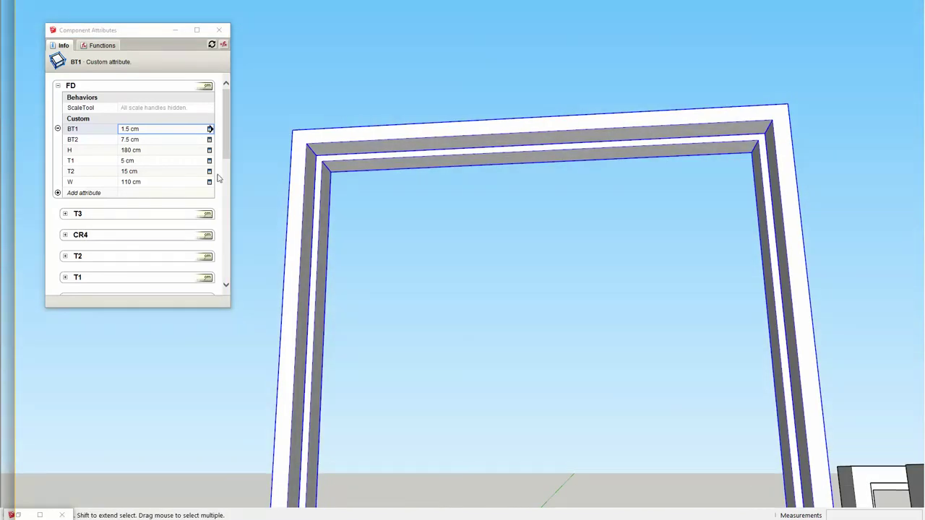
pyautogui.click(142, 140)
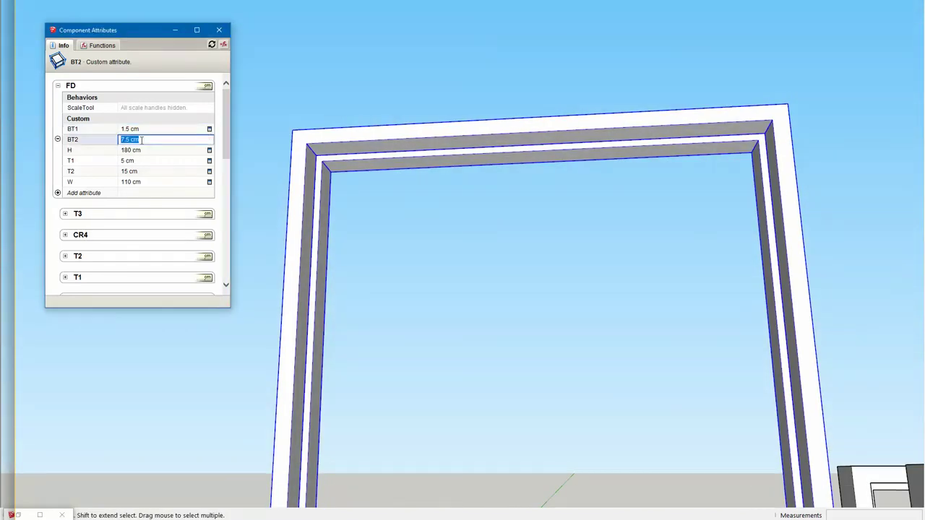
pyautogui.write('3.5')
pyautogui.press('Return')
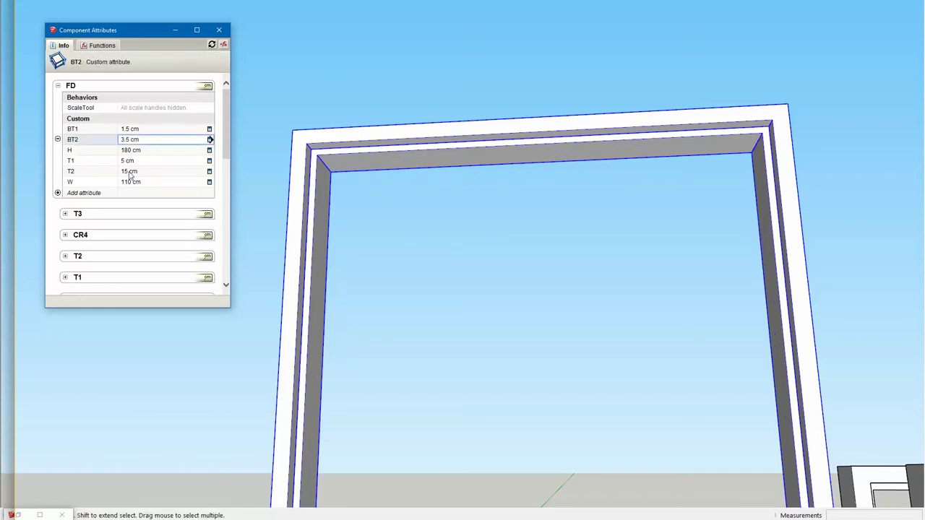
pyautogui.click(139, 177)
pyautogui.write('10')
pyautogui.press('Return')
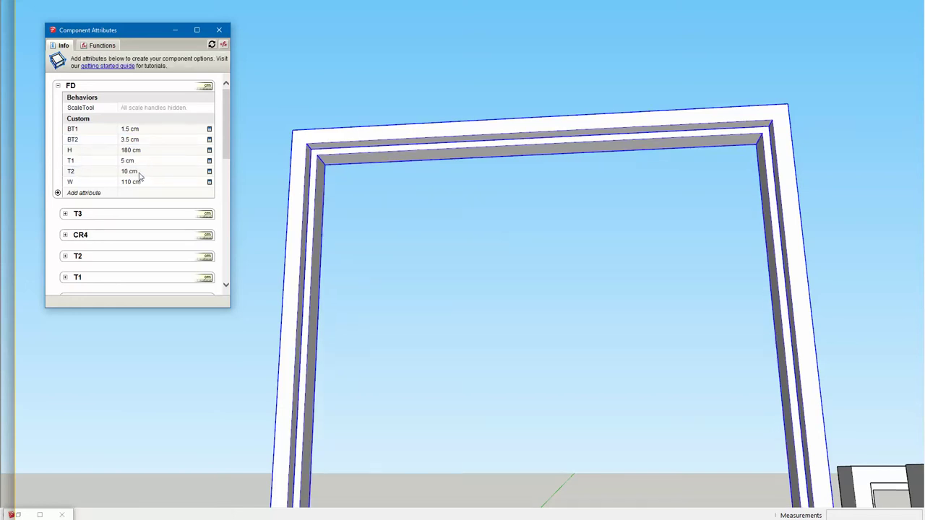
# Tape-measure the frame's top corner to confirm the 3.5 cm and 1.5 cm boards and top board.
pyautogui.scroll(2, 316, 143)
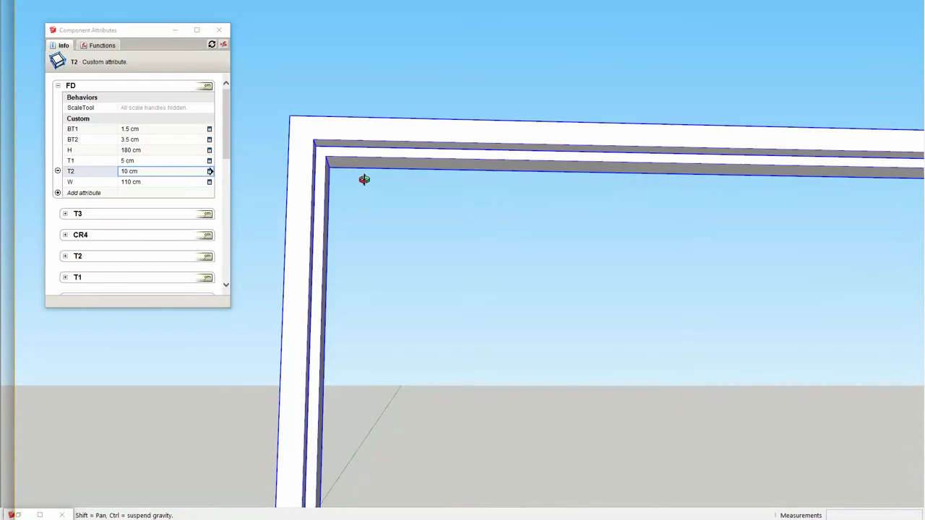
pyautogui.moveTo(364, 178); pyautogui.dragTo(236, 136, button='middle')
pyautogui.scroll(2, 294, 165)
pyautogui.scroll(2, 294, 166)
pyautogui.press('t')
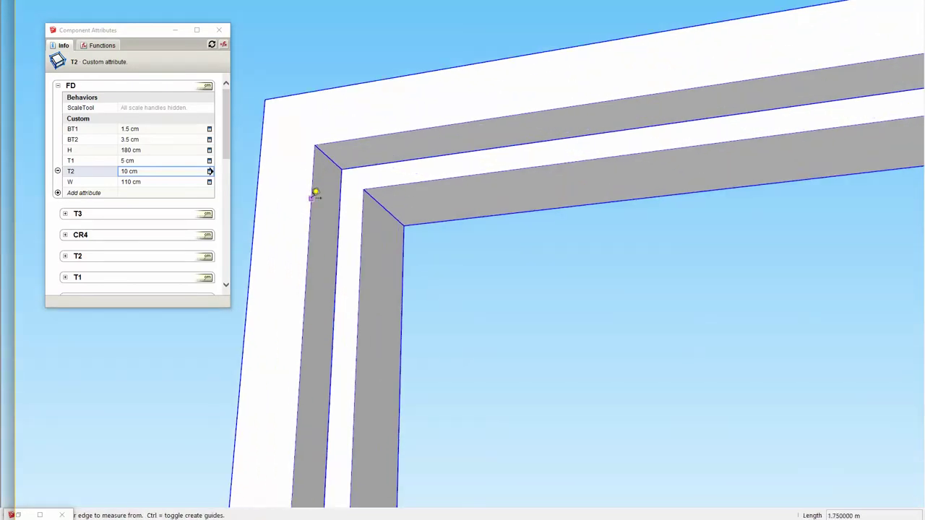
pyautogui.click(311, 199)
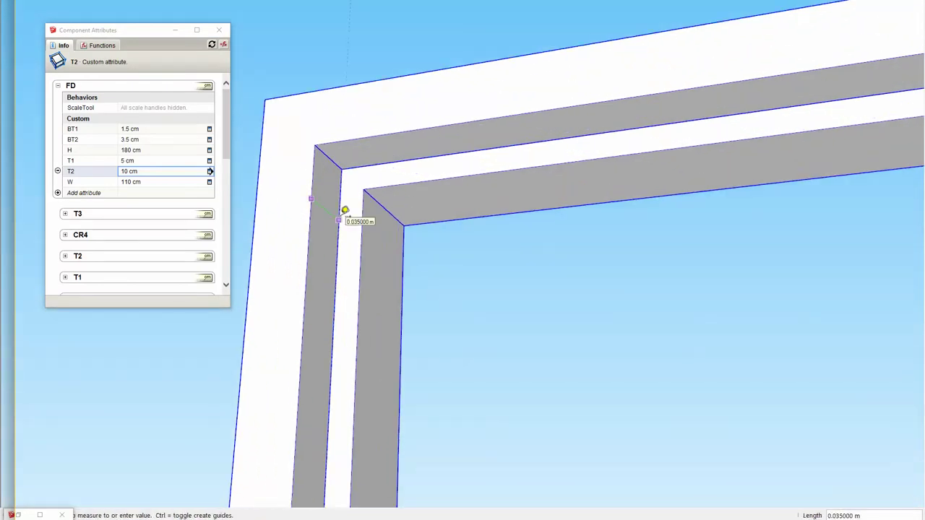
pyautogui.click(339, 218)
pyautogui.click(339, 216)
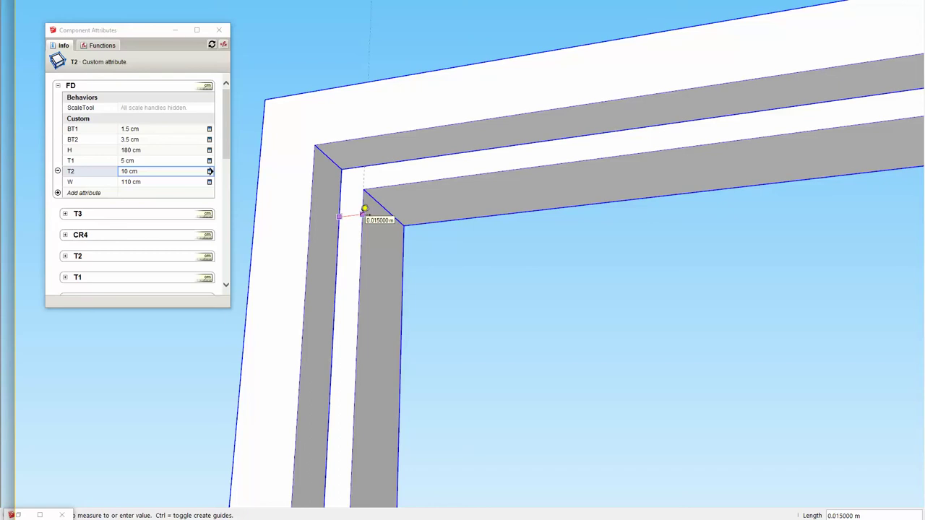
pyautogui.click(365, 209)
pyautogui.click(393, 184)
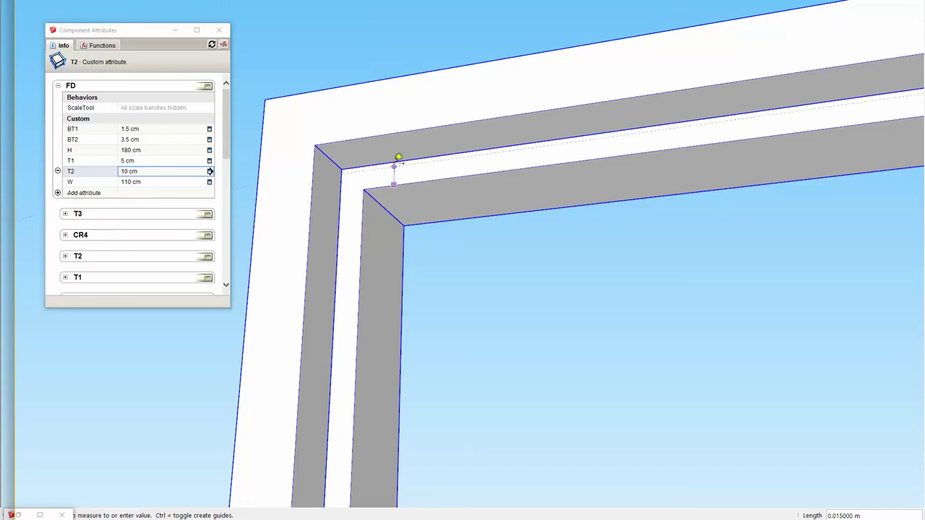
pyautogui.click(399, 158)
pyautogui.click(401, 160)
pyautogui.press('space')
pyautogui.scroll(-3, 359, 149)
pyautogui.scroll(-2, 537, 308)
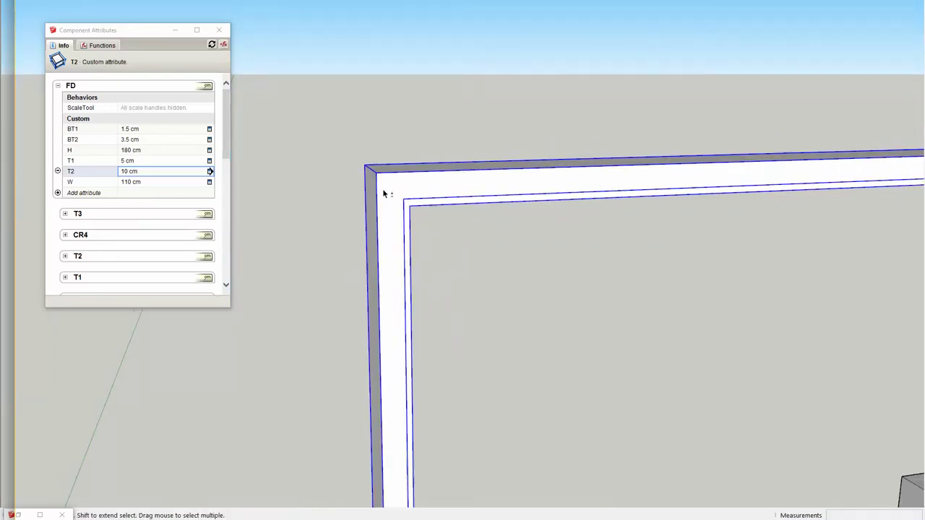
pyautogui.scroll(-2, 383, 189)
# Set the door frame's height H to 205 cm.
pyautogui.moveTo(449, 177)
pyautogui.mouseDown(button='middle')
pyautogui.moveTo(499, 361)
pyautogui.moveTo(409, 224)
pyautogui.moveTo(533, 233)
pyautogui.moveTo(738, 223)
pyautogui.moveTo(626, 91)
pyautogui.moveTo(665, 200)
pyautogui.moveTo(830, 140)
pyautogui.mouseUp(button='middle')
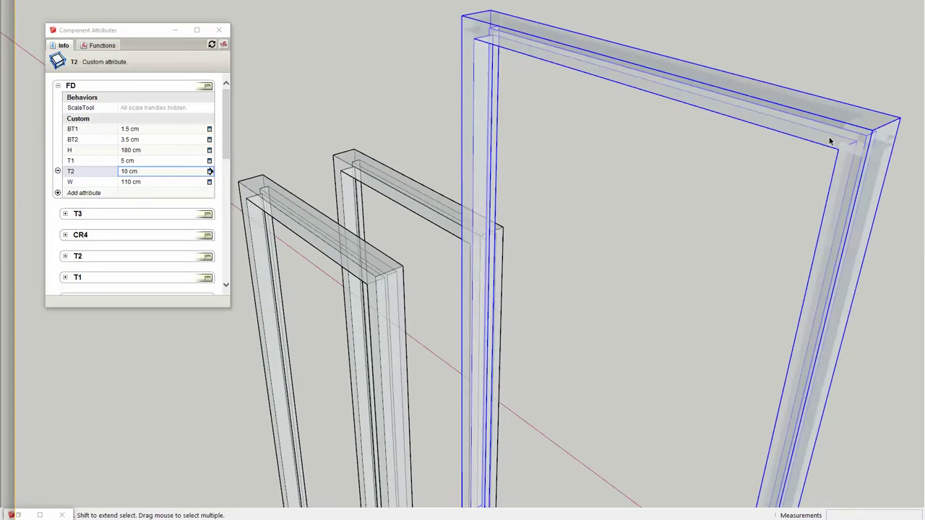
pyautogui.moveTo(617, 68)
pyautogui.mouseDown(button='middle')
pyautogui.moveTo(708, 145)
pyautogui.moveTo(364, 207)
pyautogui.moveTo(421, 151)
pyautogui.moveTo(306, 79)
pyautogui.moveTo(112, 151)
pyautogui.mouseUp(button='middle')
pyautogui.scroll(-3, 427, 147)
pyautogui.click(153, 150)
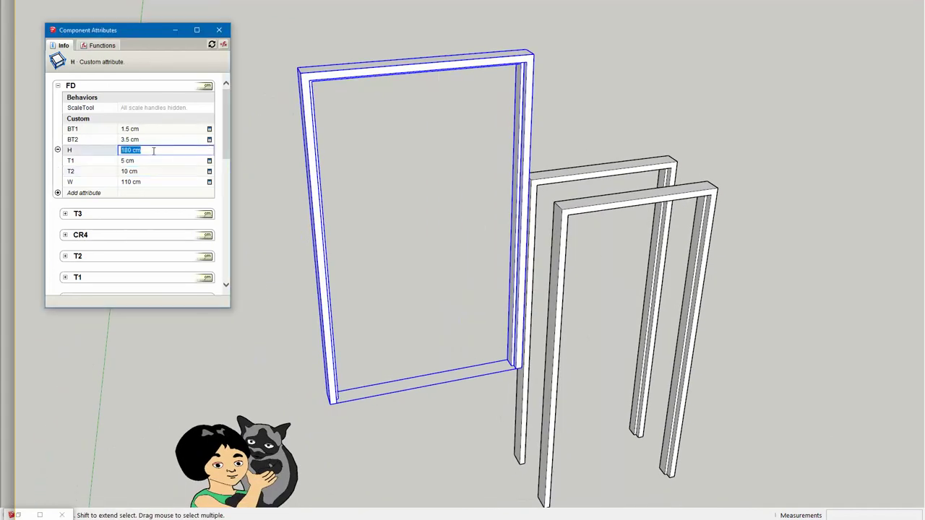
pyautogui.write('205')
pyautogui.press('Return')
pyautogui.moveTo(496, 325)
pyautogui.mouseDown(button='middle')
pyautogui.moveTo(461, 368)
pyautogui.moveTo(436, 381)
pyautogui.moveTo(489, 385)
pyautogui.moveTo(378, 374)
pyautogui.moveTo(407, 357)
pyautogui.moveTo(435, 231)
pyautogui.moveTo(431, 333)
pyautogui.mouseUp(button='middle')
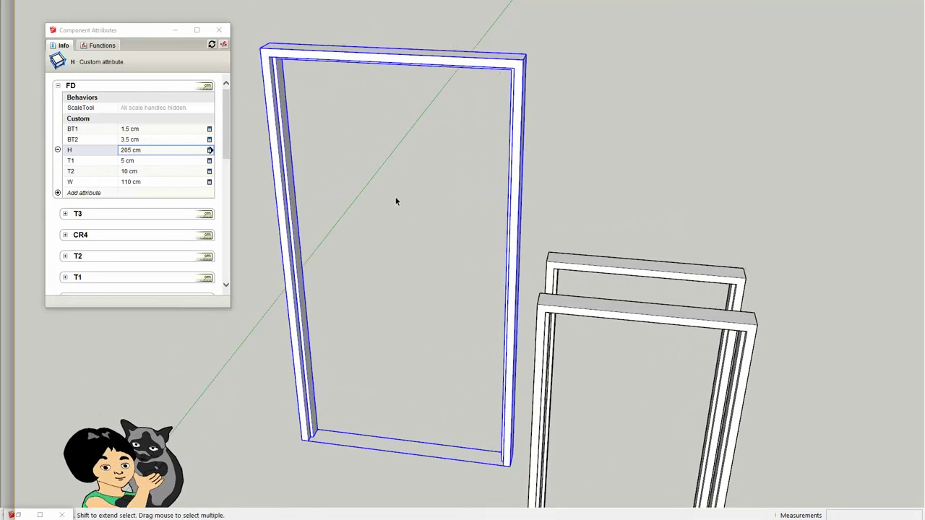
pyautogui.moveTo(498, 338)
pyautogui.mouseDown(button='middle')
pyautogui.moveTo(509, 354)
pyautogui.moveTo(521, 326)
pyautogui.mouseUp(button='middle')
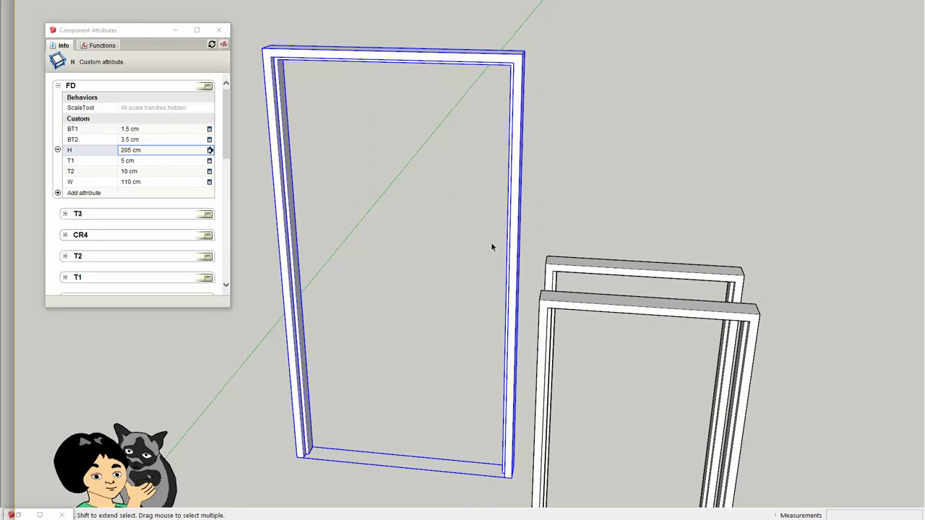
# Add Position X, Y and Z attributes to the FD component.
pyautogui.click(83, 193)
pyautogui.click(139, 143)
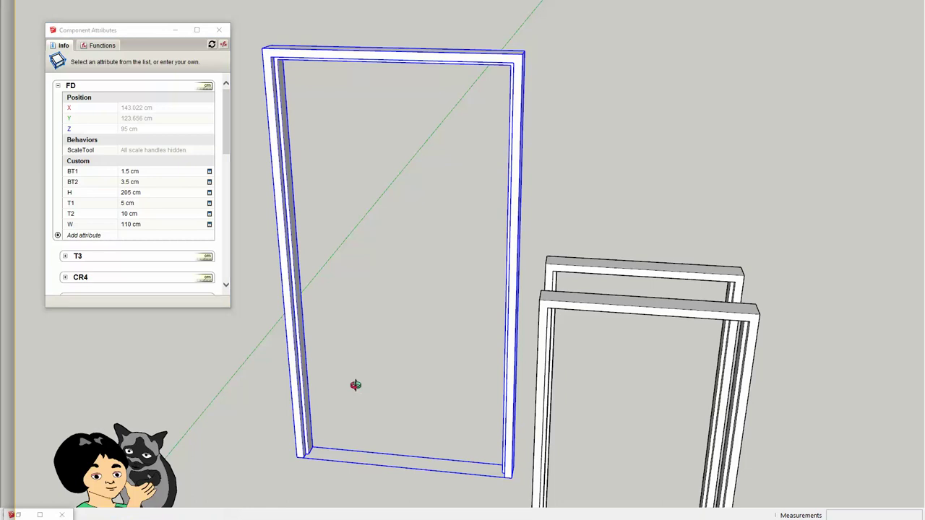
pyautogui.moveTo(355, 384)
pyautogui.mouseDown(button='middle')
pyautogui.moveTo(349, 368)
pyautogui.moveTo(329, 373)
pyautogui.mouseUp(button='middle')
pyautogui.keyDown('shift'); pyautogui.moveTo(308, 375); pyautogui.dragTo(308, 399, button='middle'); pyautogui.keyUp('shift')
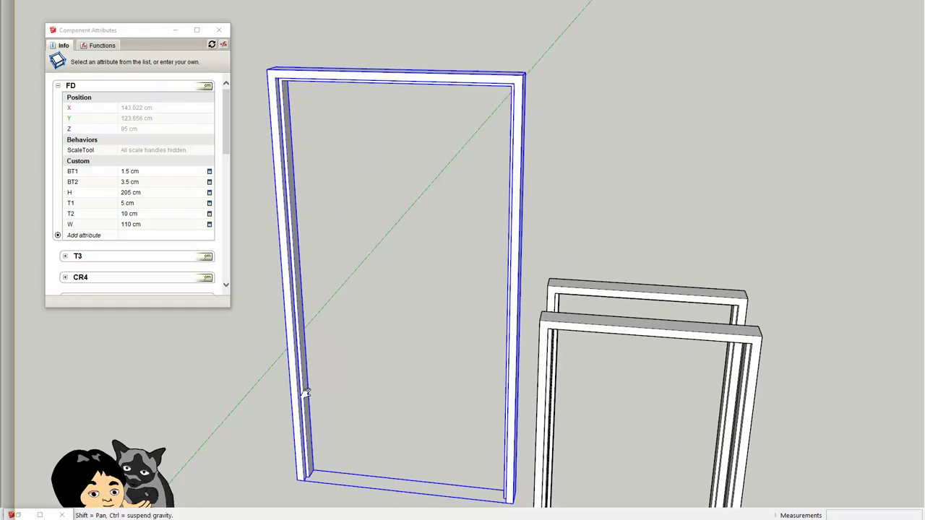